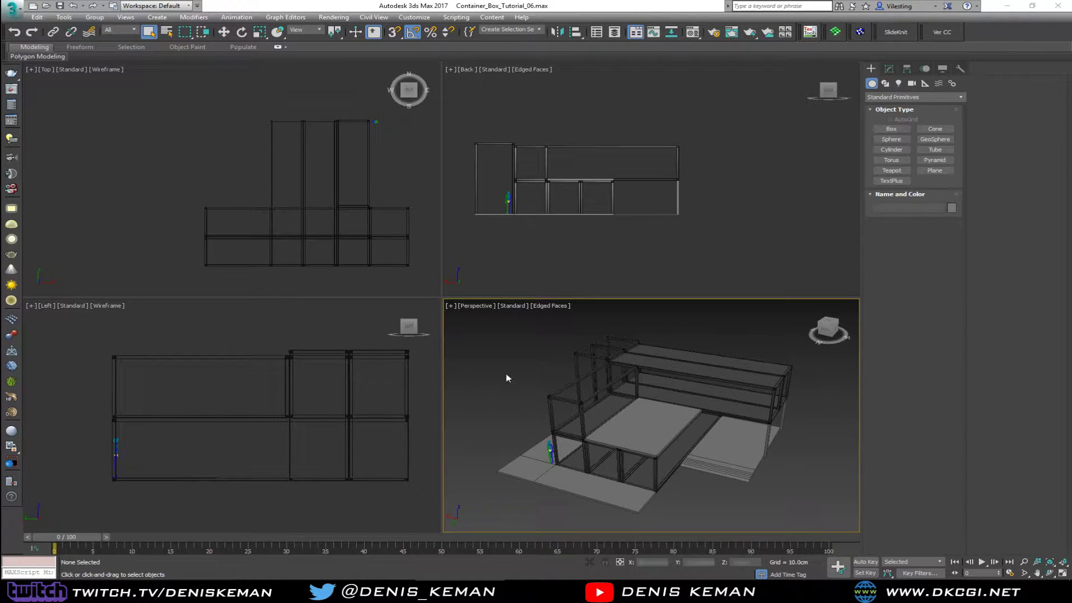
- Maximize the Perspective viewport and frame the whole container house model in it
scroll(550, 394, "up", 5)
scroll(552, 402, "down", 5)
mouse_move(557, 408)
middle_mouse_down()
mouse_move(541, 375)
mouse_move(543, 392)
middle_mouse_up()
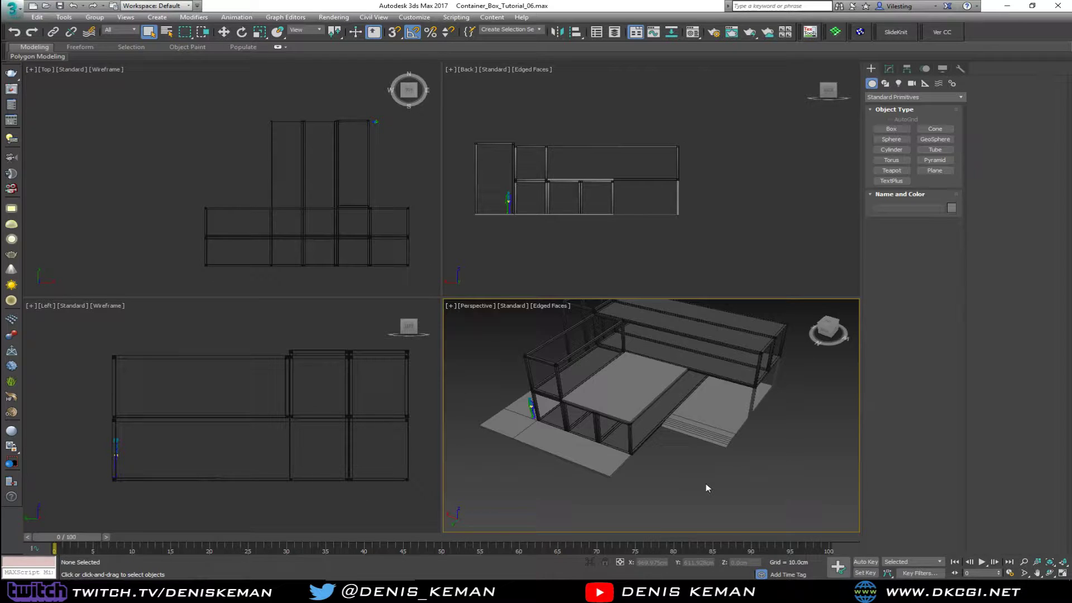
middle_click_drag(620, 407, 464, 366)
key("alt+w")
middle_click_drag(590, 236, 570, 332)
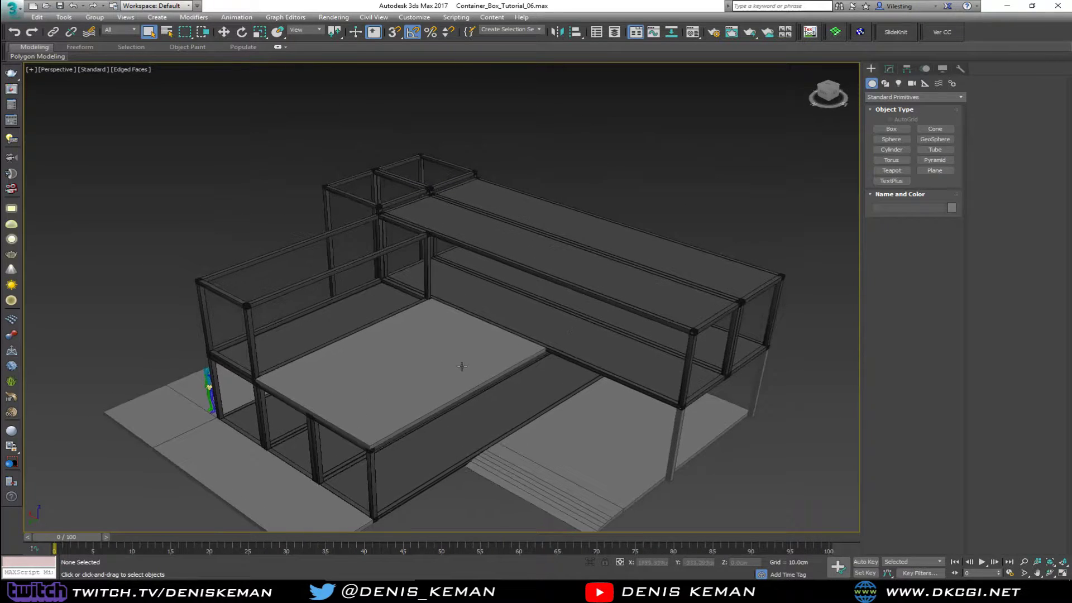
- Examine the container house frame from several sides, covering the terrace slab, stacked containers, rear tower and ground platforms
scroll(433, 376, "up", 2)
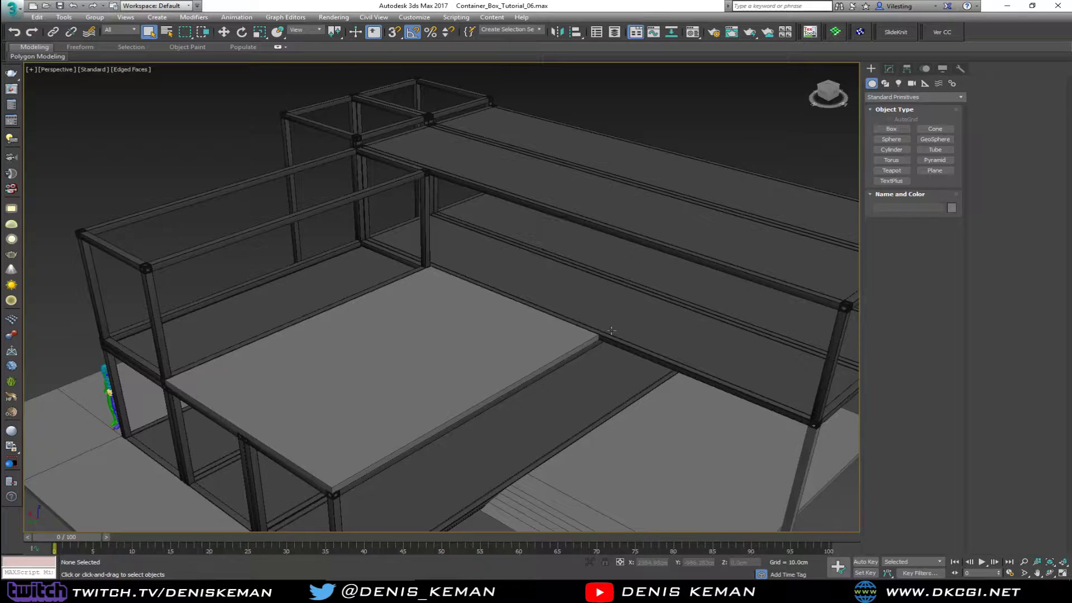
middle_click_drag(566, 267, 515, 192)
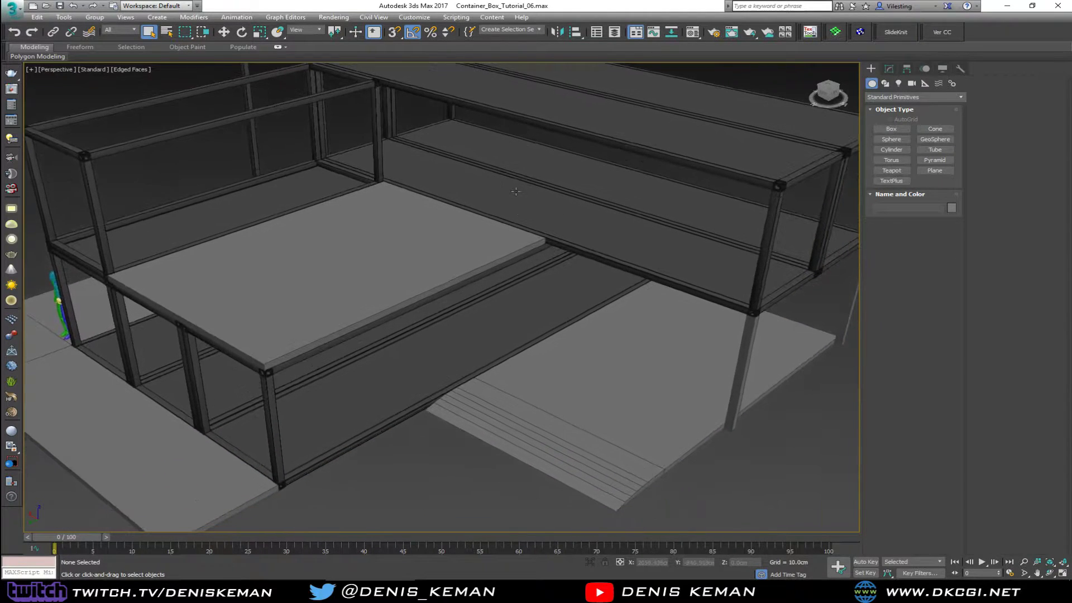
middle_click_drag(485, 226, 524, 230)
scroll(524, 231, "down", 8)
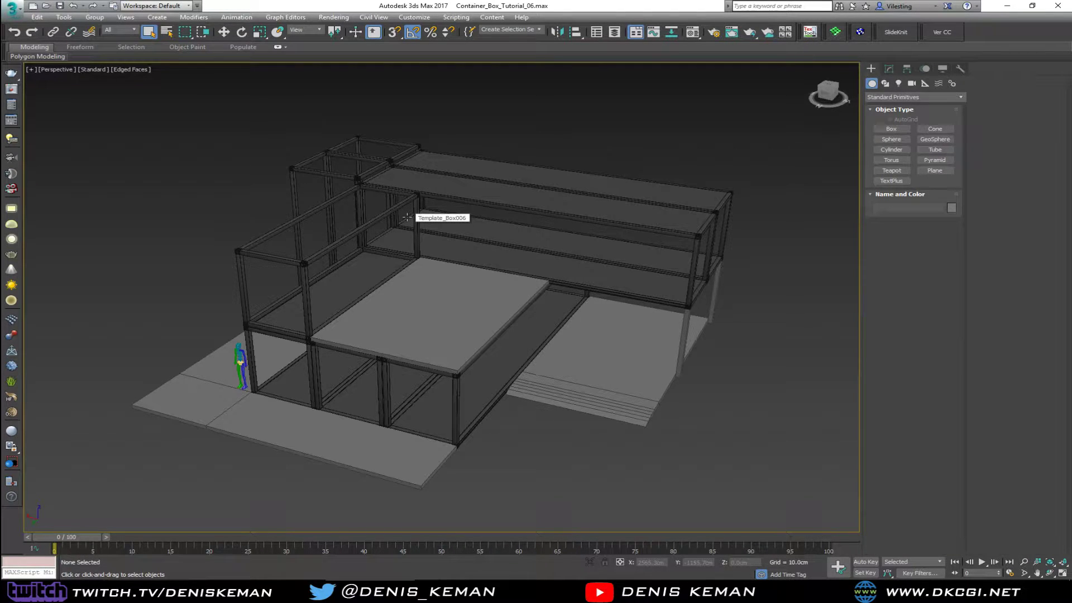
scroll(401, 256, "down", 3)
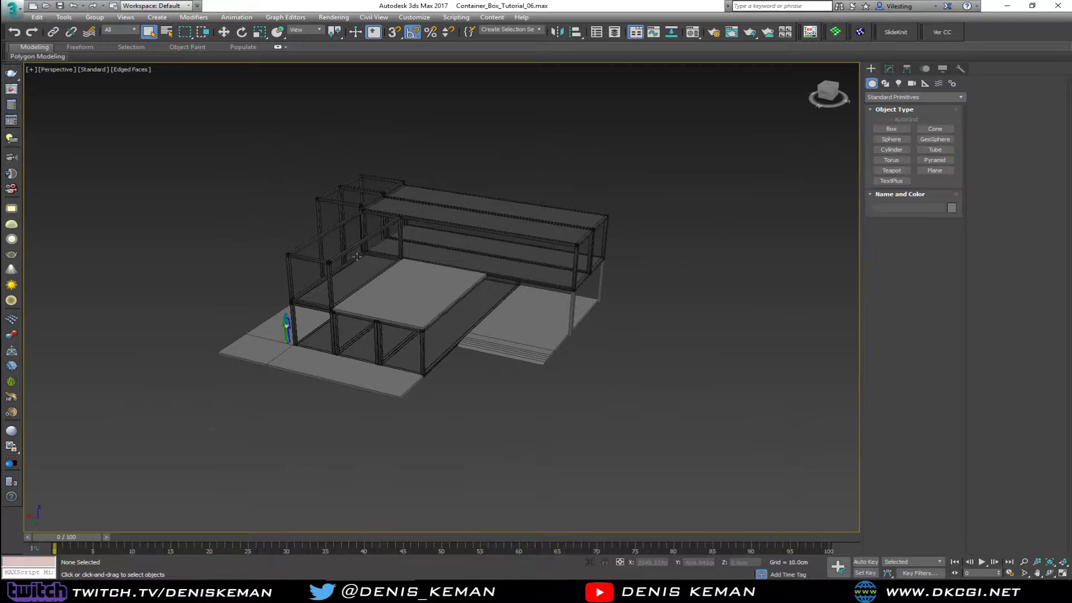
scroll(357, 260, "up", 3)
middle_click_drag(361, 275, 433, 292, "alt")
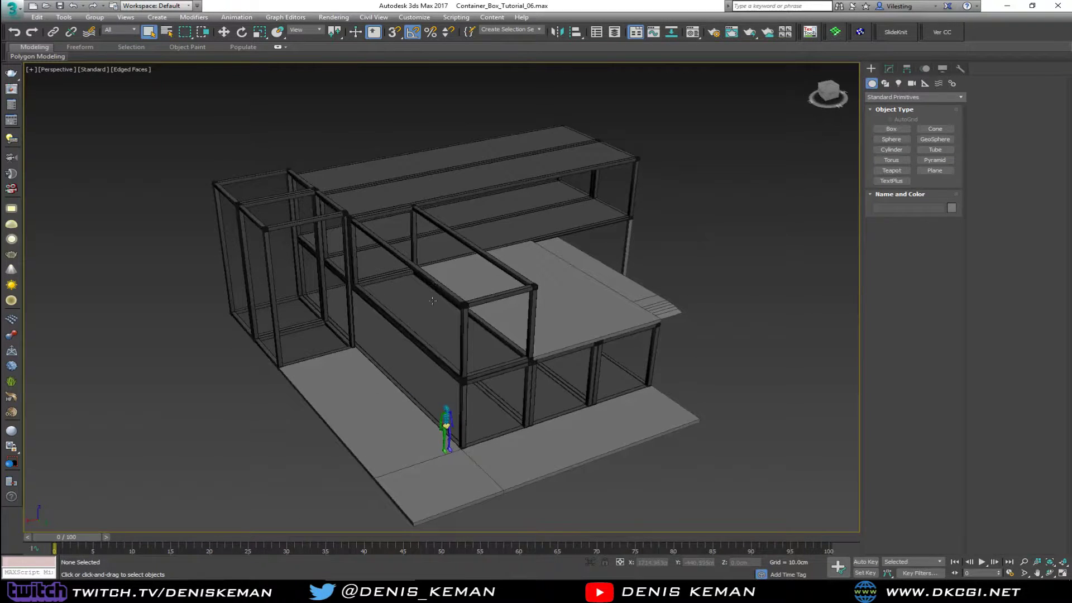
middle_click_drag(637, 349, 555, 328, "alt")
middle_click_drag(531, 292, 546, 246, "alt")
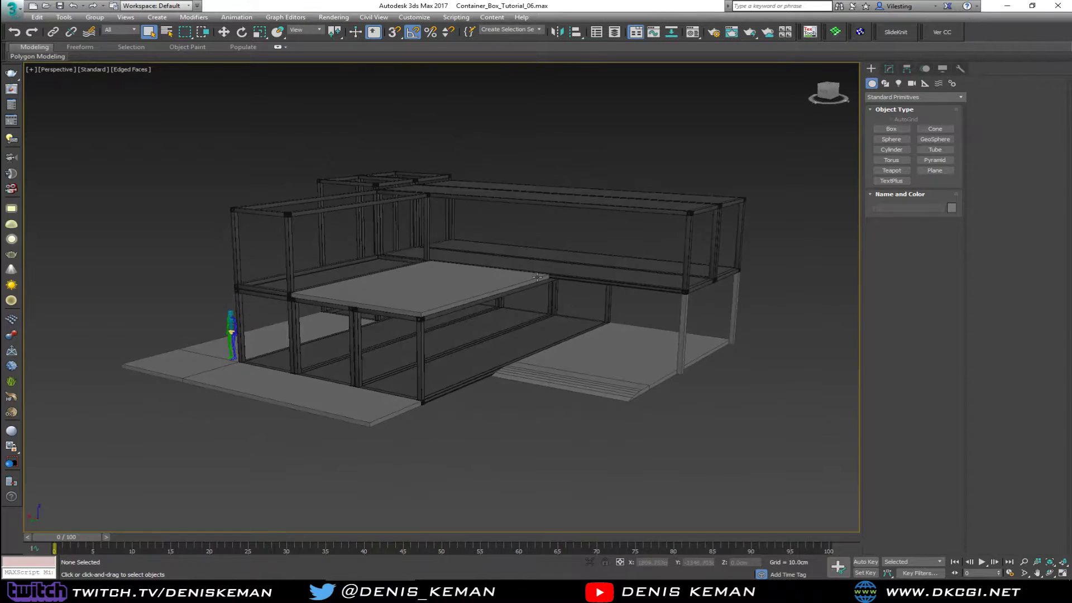
middle_click_drag(476, 293, 259, 394, "alt")
- Examine the roof terrace and the long upper-storey containers with their flat roof up close
scroll(190, 382, "up", 3)
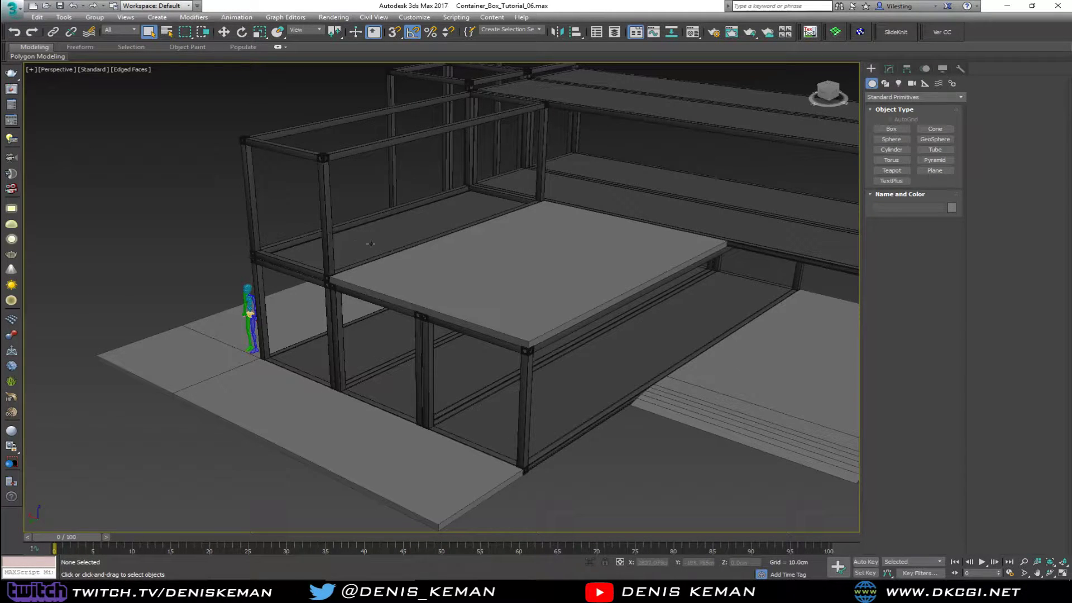
left_click(519, 322)
middle_click_drag(569, 268, 450, 296)
left_click(539, 478)
scroll(474, 304, "up", 3)
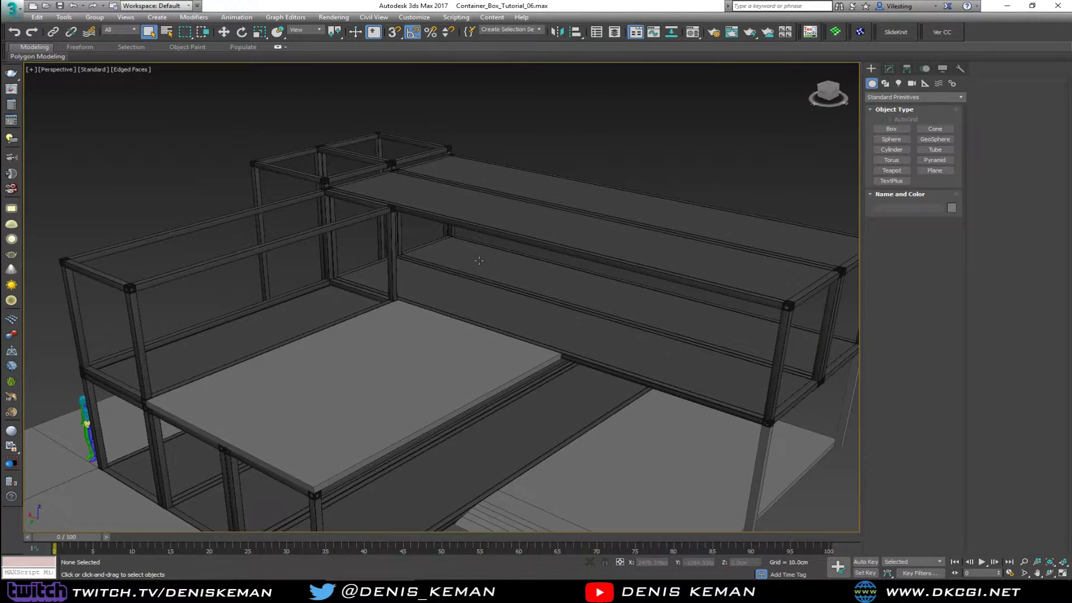
middle_click_drag(509, 137, 499, 163)
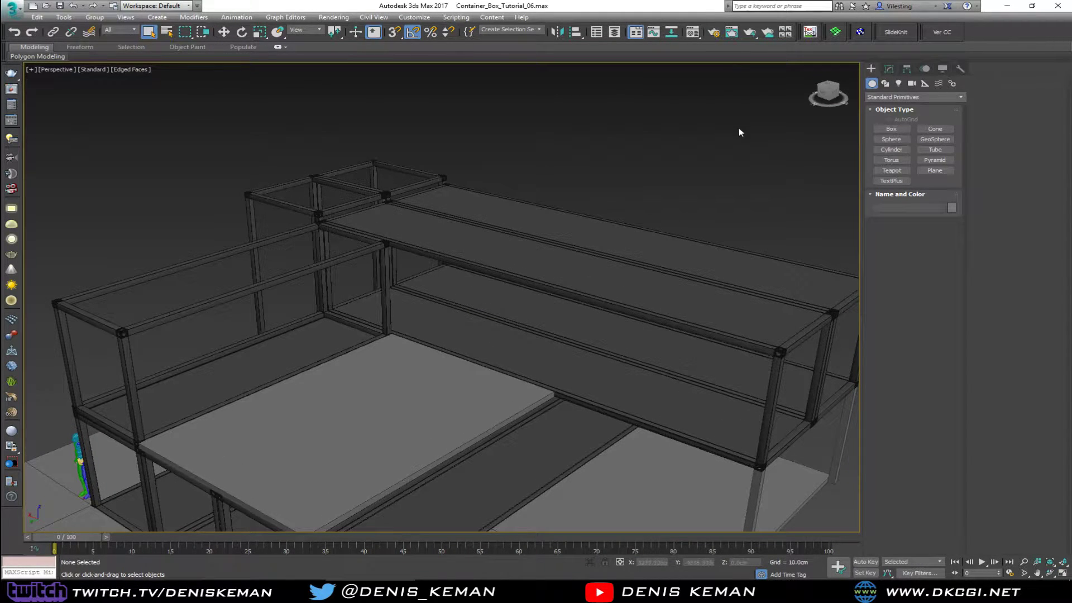
middle_click_drag(741, 132, 696, 153)
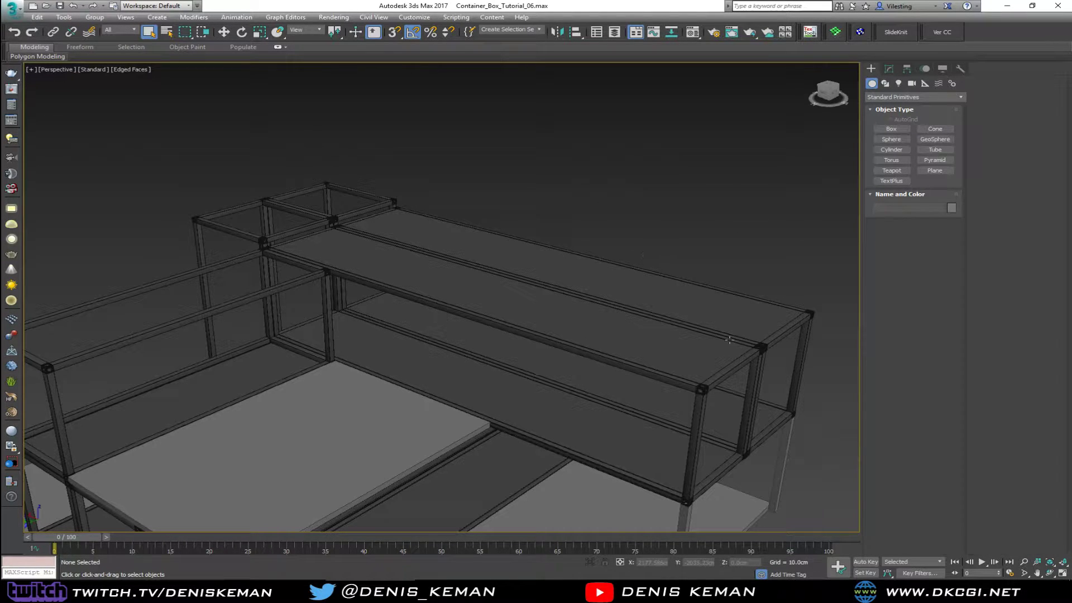
middle_click_drag(645, 364, 511, 272)
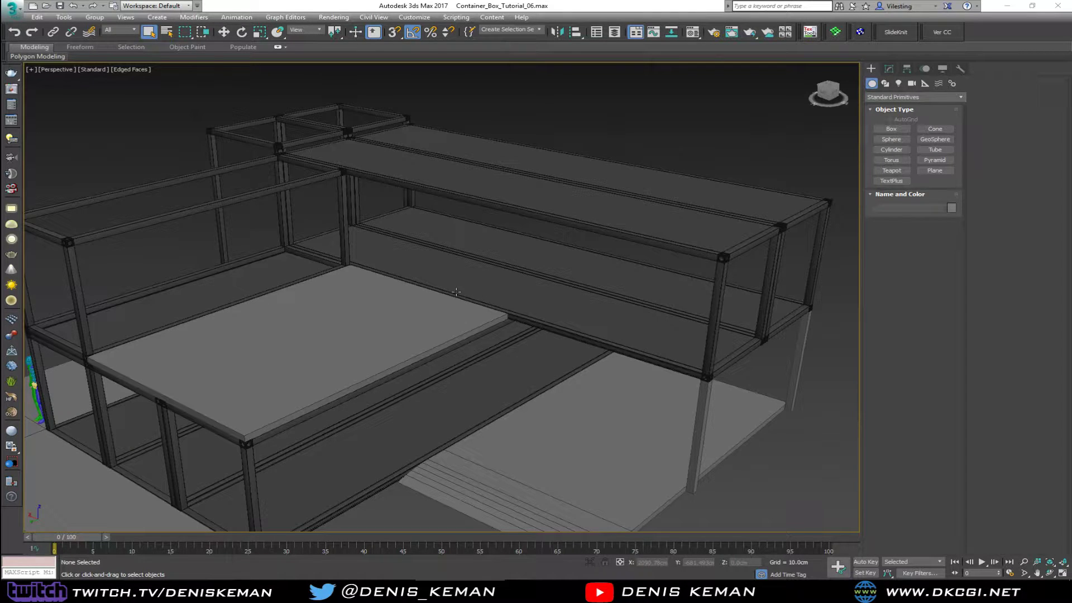
middle_click_drag(466, 313, 475, 217)
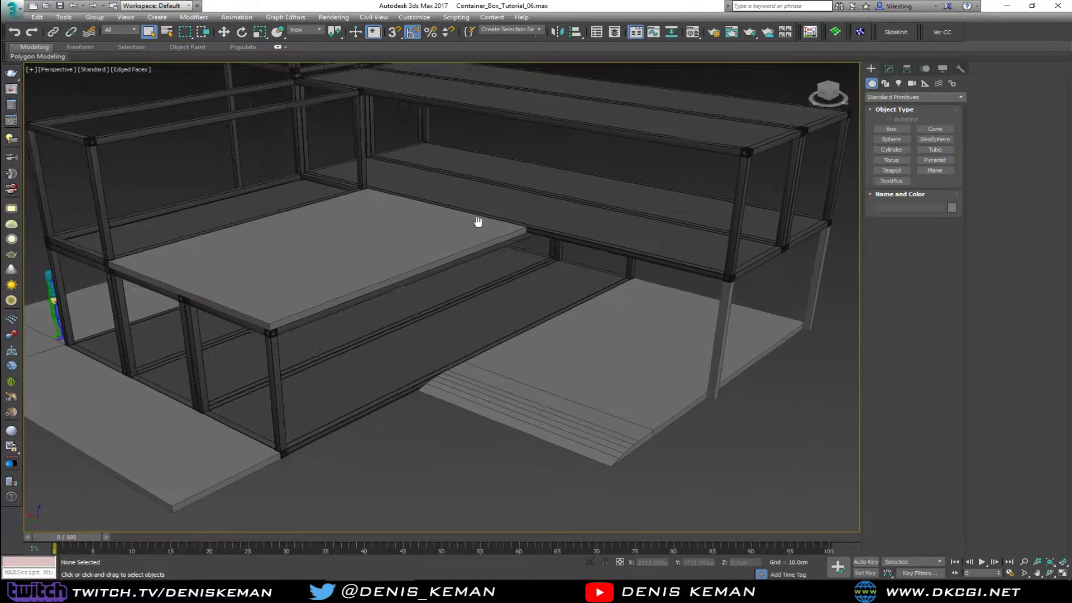
scroll(491, 263, "down", 4)
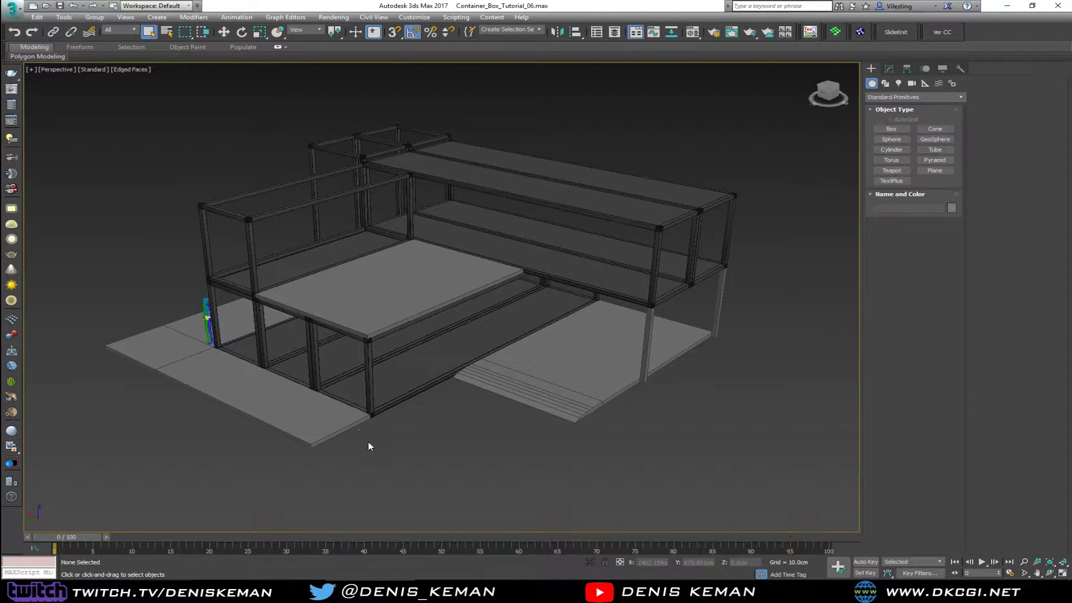
- Switch to the web browser and view the treehugger article on India's first shipping container home in a maximized window
left_click(262, 590)
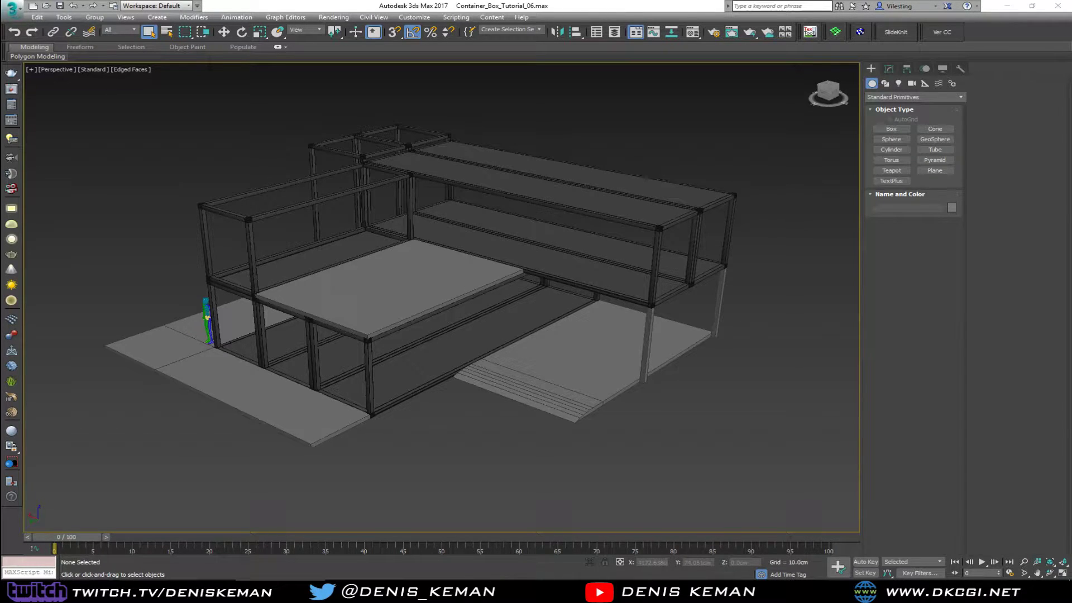
left_click_drag(0, 46, 755, 31)
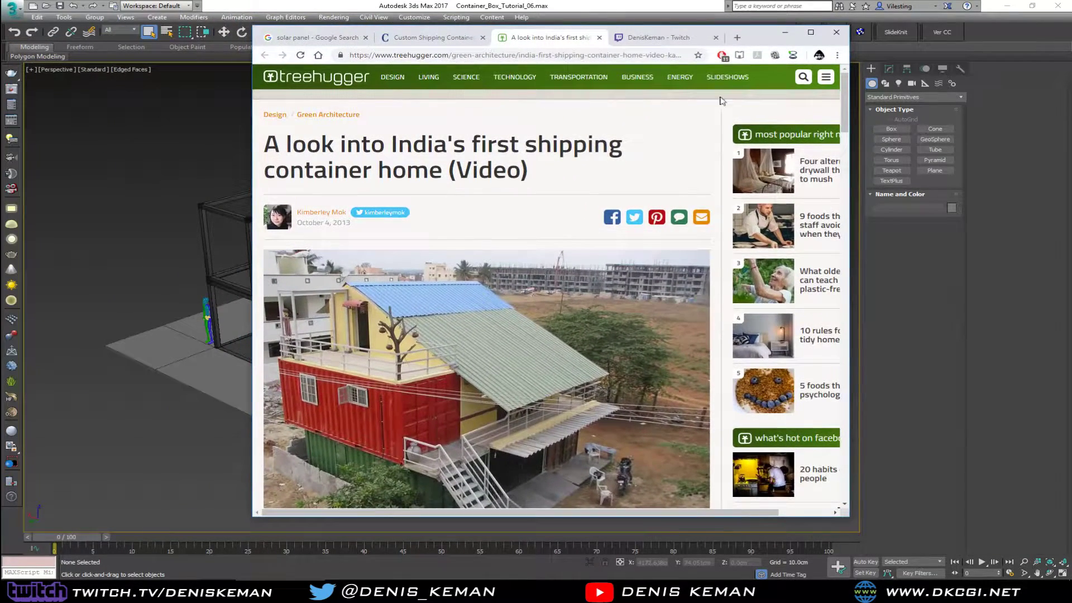
left_click(810, 32)
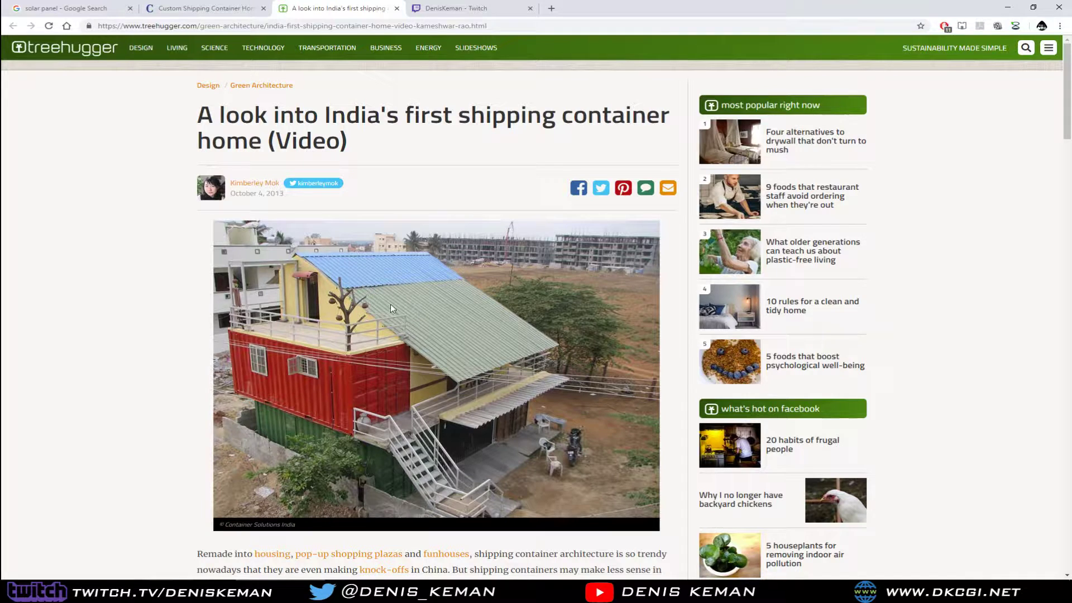
- Return to 3ds Max and examine the flat roof of the two upper containers from their open end
left_click(347, 591)
middle_click_drag(498, 227, 390, 255)
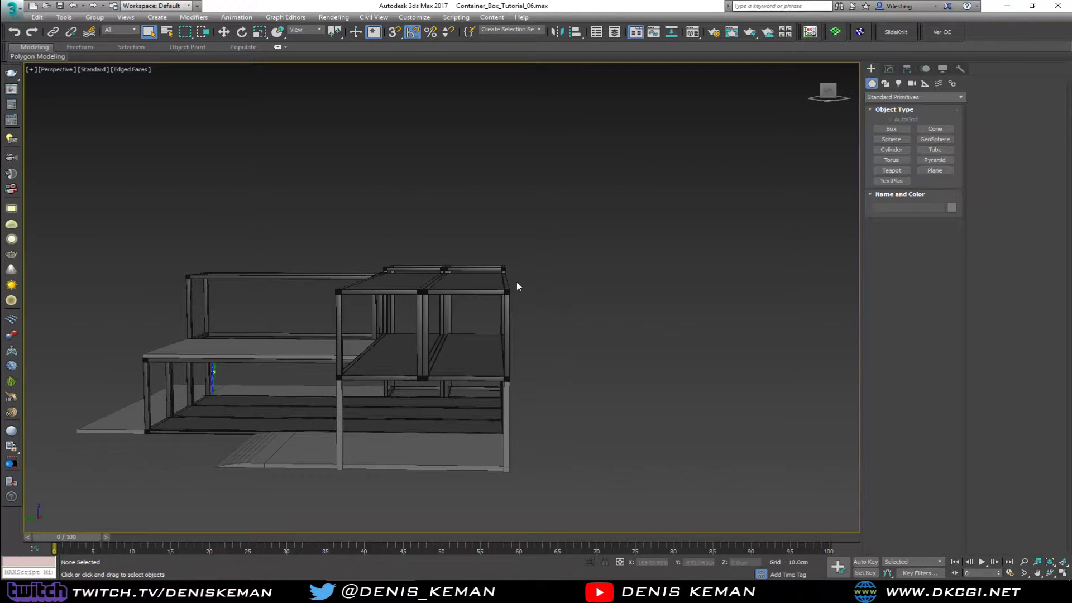
middle_click_drag(383, 200, 394, 223, "alt")
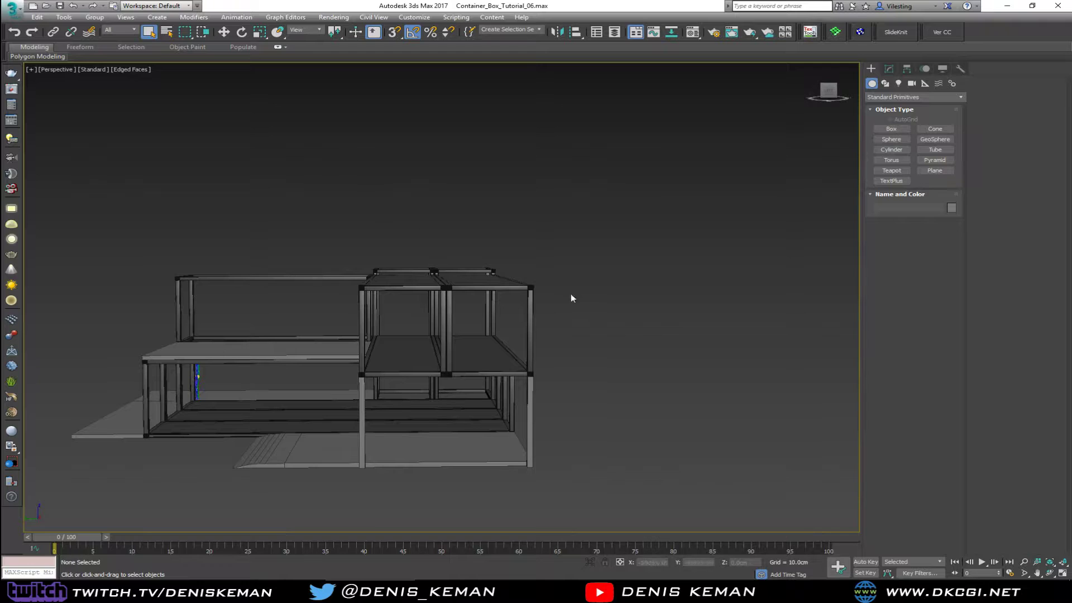
middle_click_drag(337, 291, 361, 310, "alt")
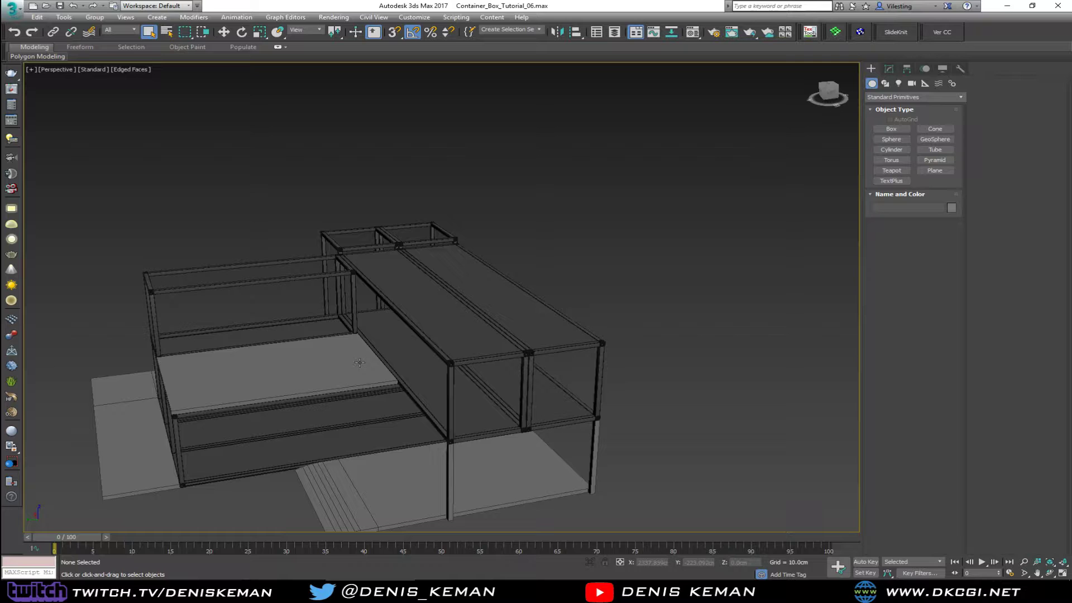
middle_click_drag(371, 359, 469, 181, "alt")
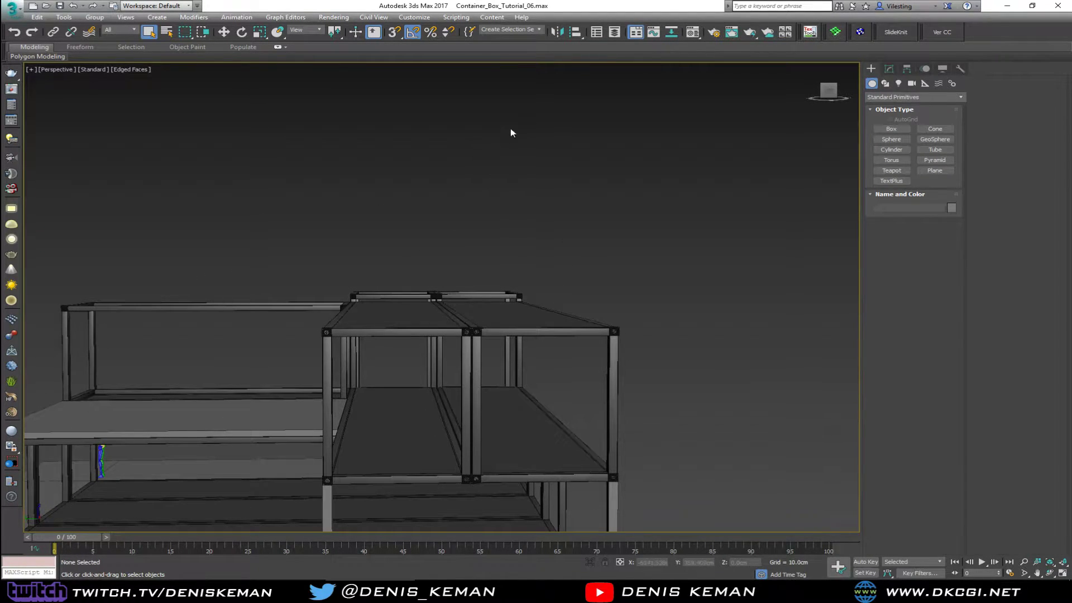
middle_click_drag(260, 256, 317, 277, "alt")
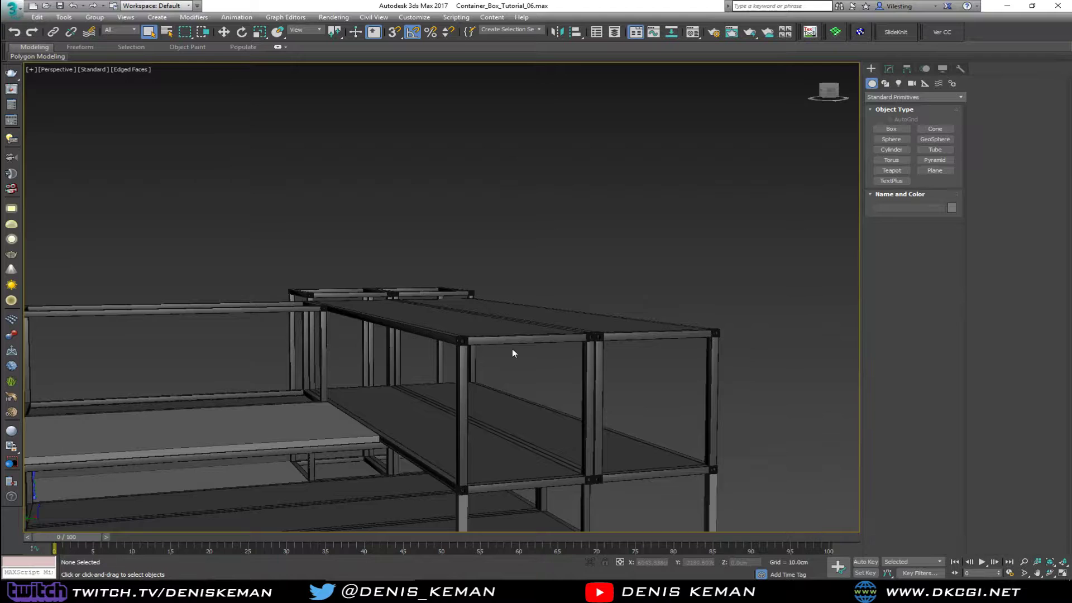
scroll(513, 353, "down", 5)
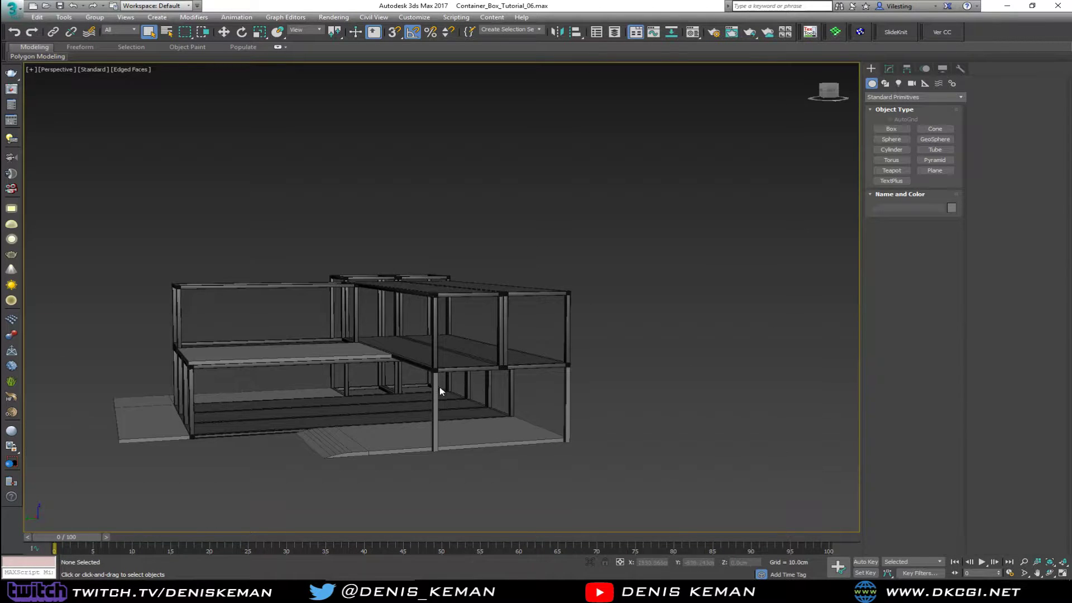
- Examine the overall massing of the house from above and at eye level, including the roof and terrace
middle_click_drag(443, 463, 452, 408, "alt")
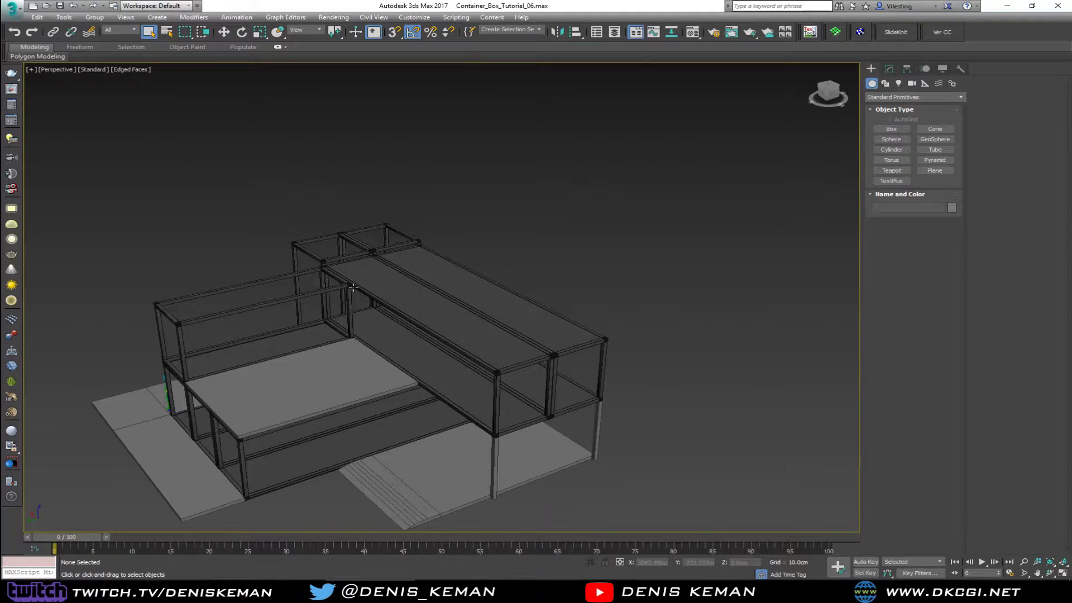
scroll(343, 286, "up", 3)
scroll(309, 251, "down", 4)
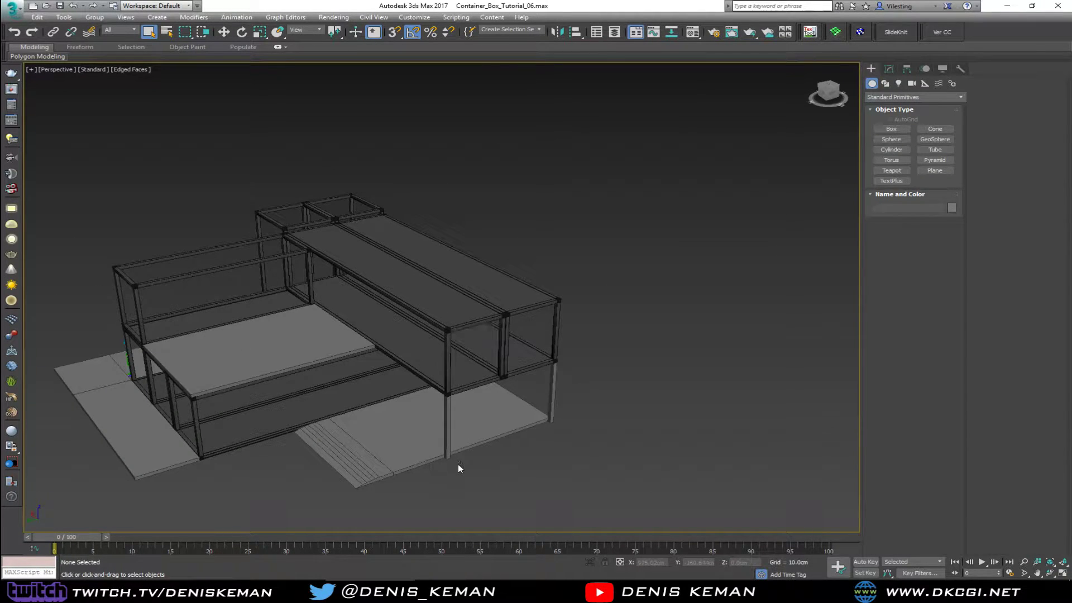
middle_click_drag(458, 468, 366, 359, "alt")
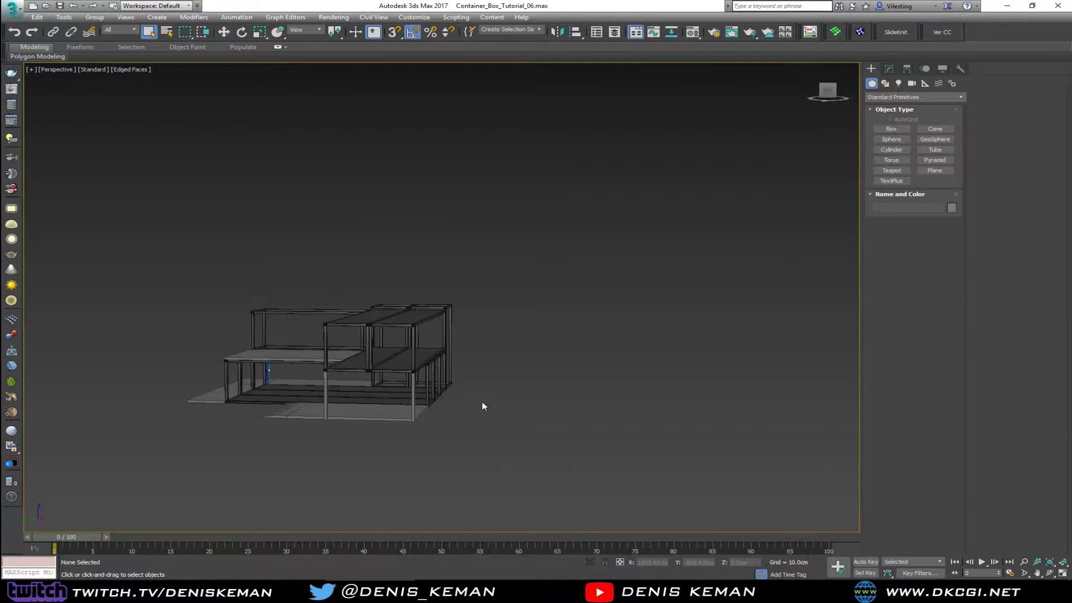
middle_click_drag(483, 407, 520, 425, "alt")
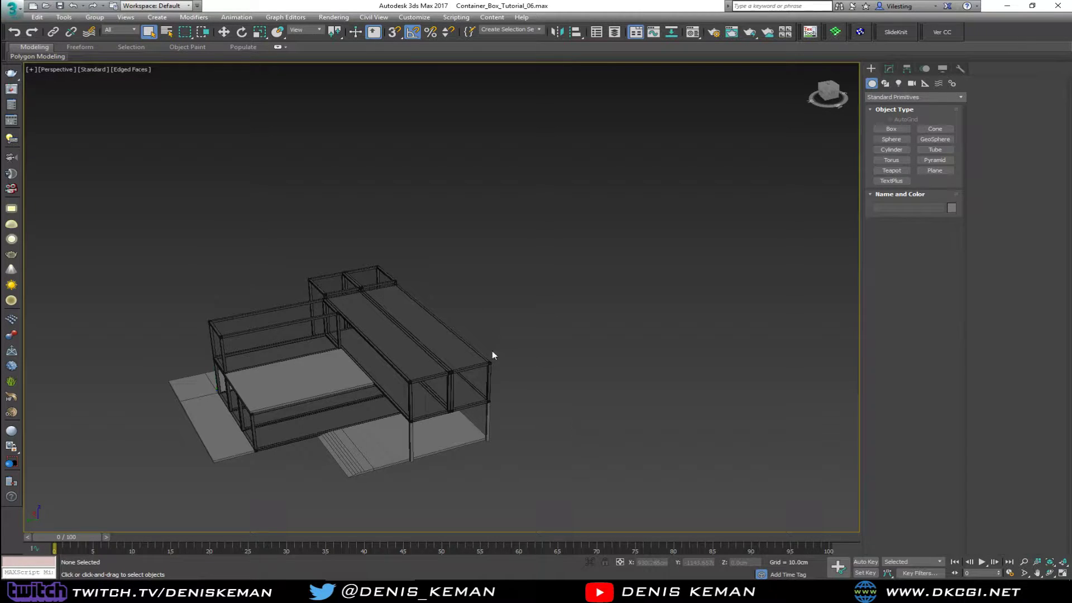
middle_click_drag(391, 347, 408, 341, "alt")
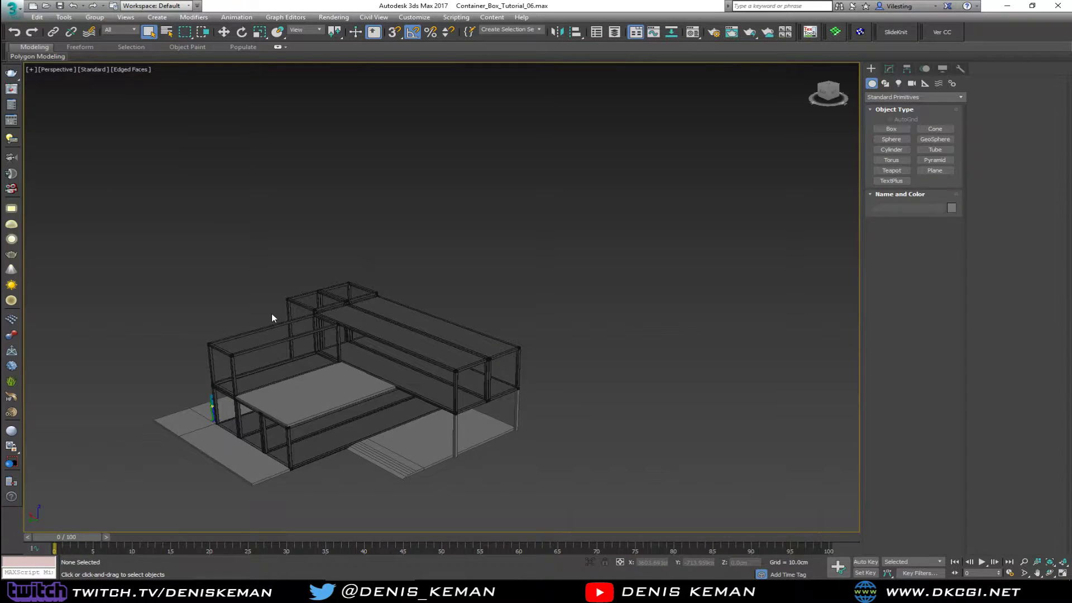
middle_click_drag(377, 378, 422, 342)
scroll(413, 353, "up", 3)
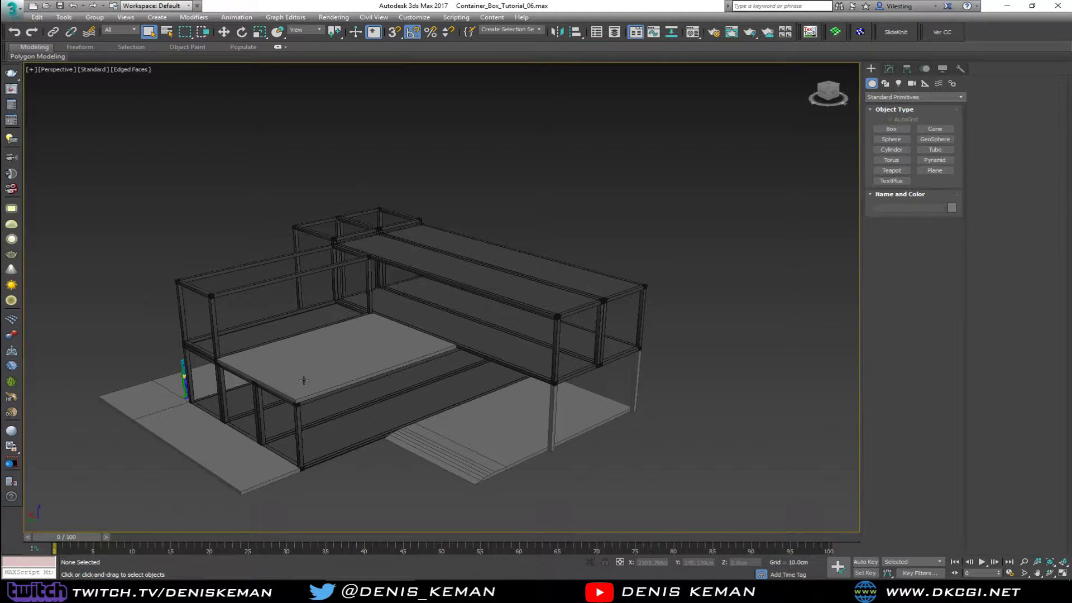
- Switch to the browser and look through the Country Living custom shipping container homes article for the stacked container house photo
key("alt+Tab")
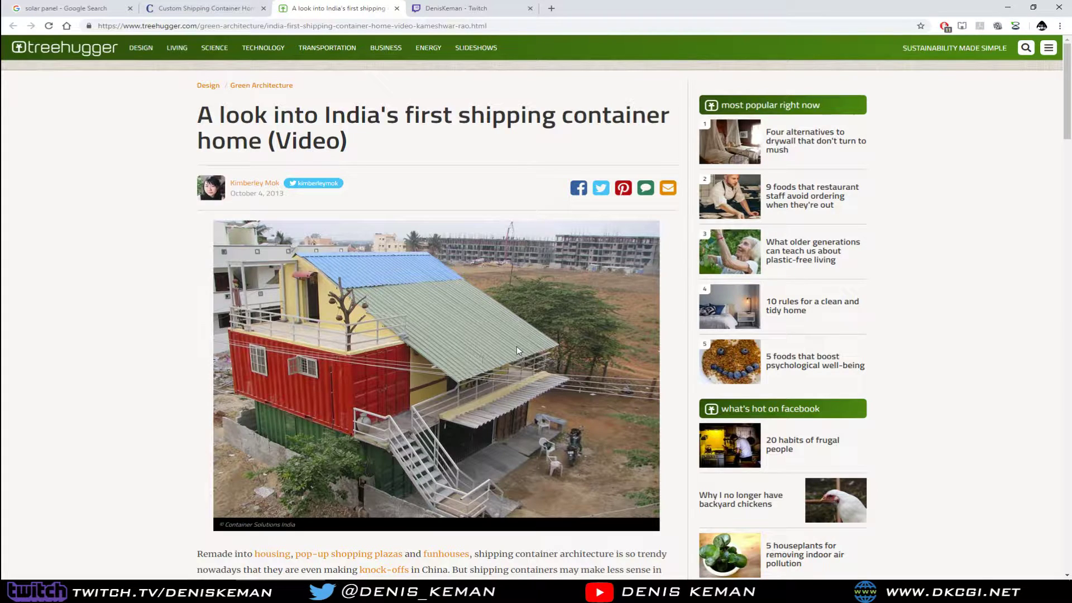
left_click(218, 10)
scroll(196, 332, "down", 2)
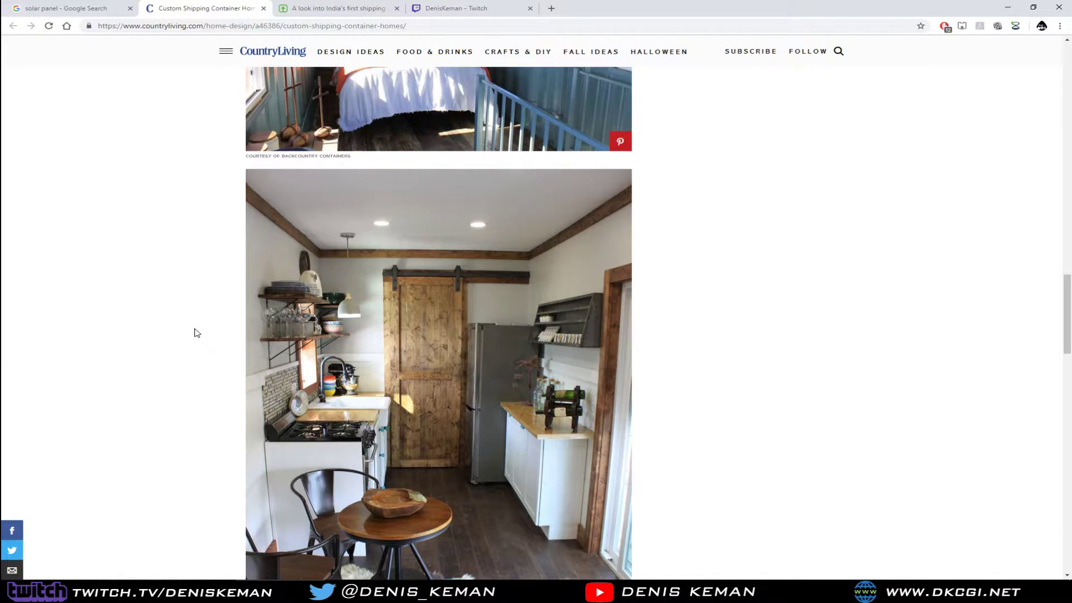
scroll(197, 333, "down", 12)
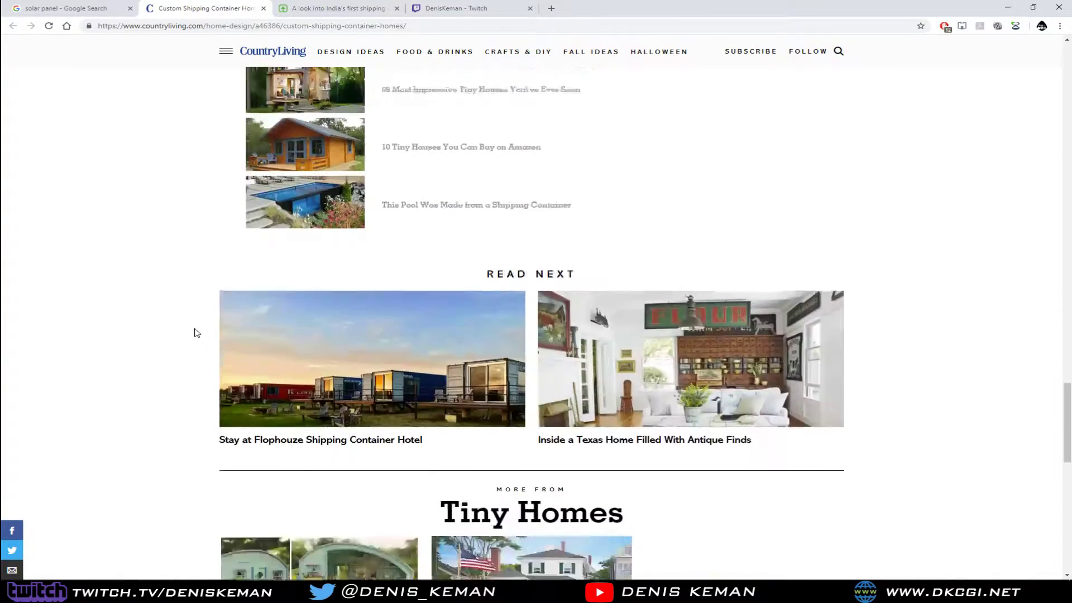
scroll(196, 332, "up", 15)
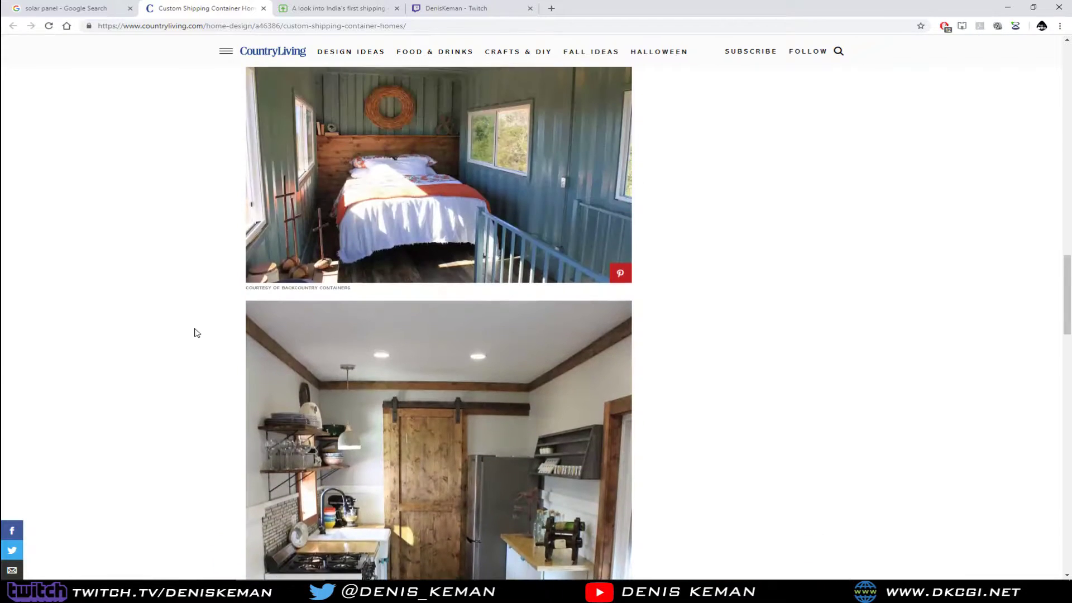
scroll(196, 332, "up", 5)
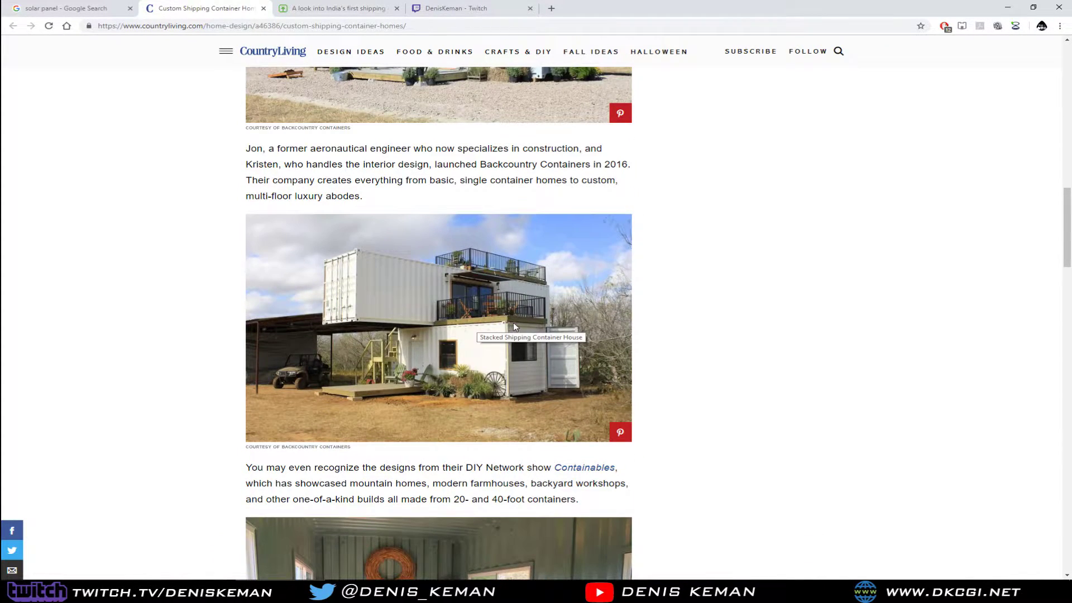
- Look through the remaining photos of the Country Living container homes article and go back to its beginning
scroll(411, 361, "down", 7)
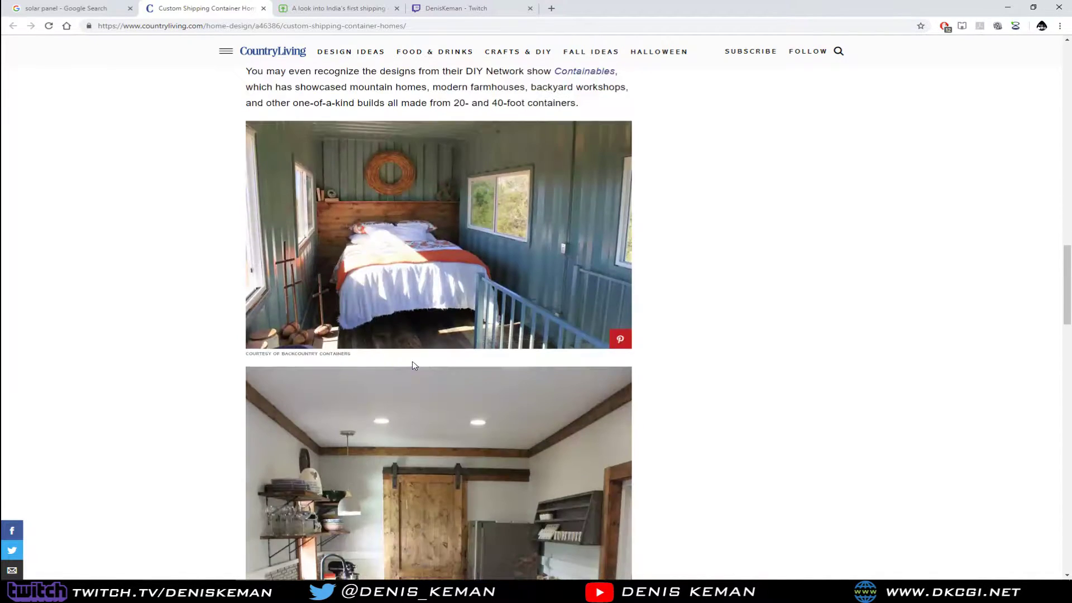
scroll(413, 361, "down", 5)
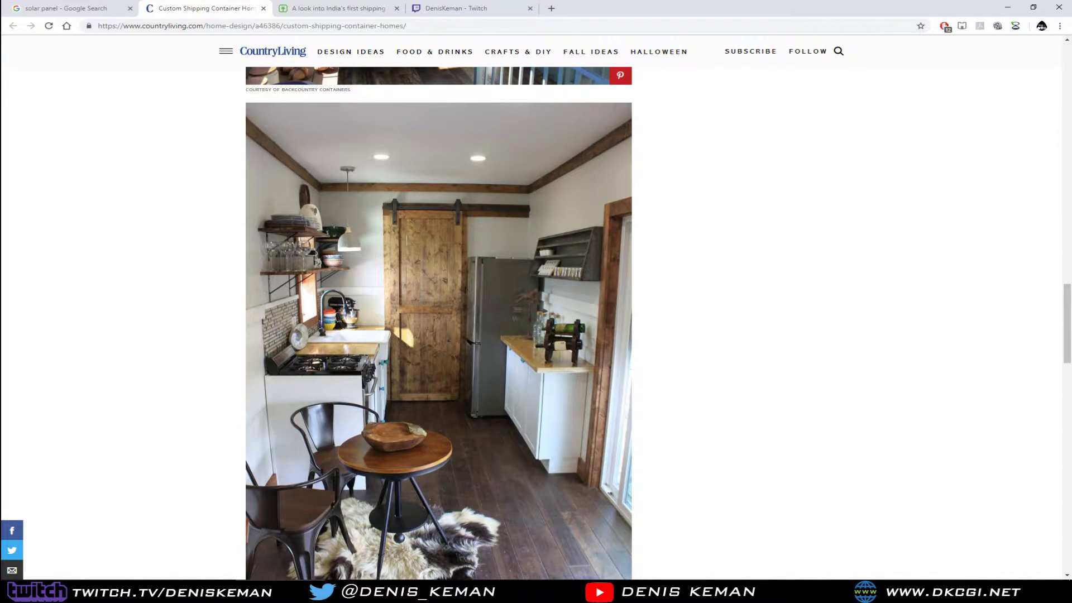
scroll(172, 294, "down", 15)
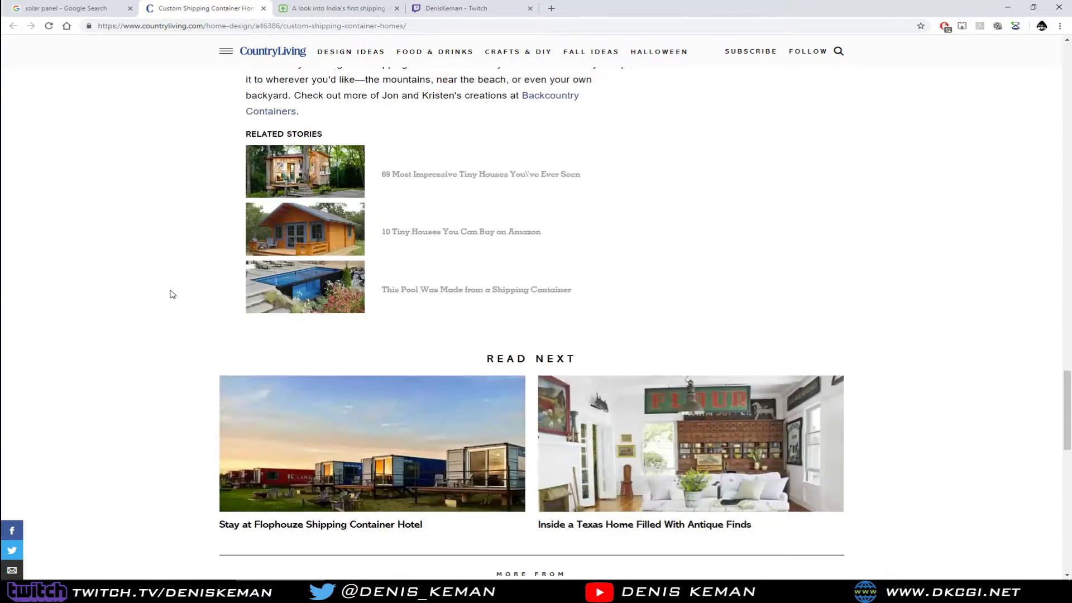
scroll(172, 294, "up", 20)
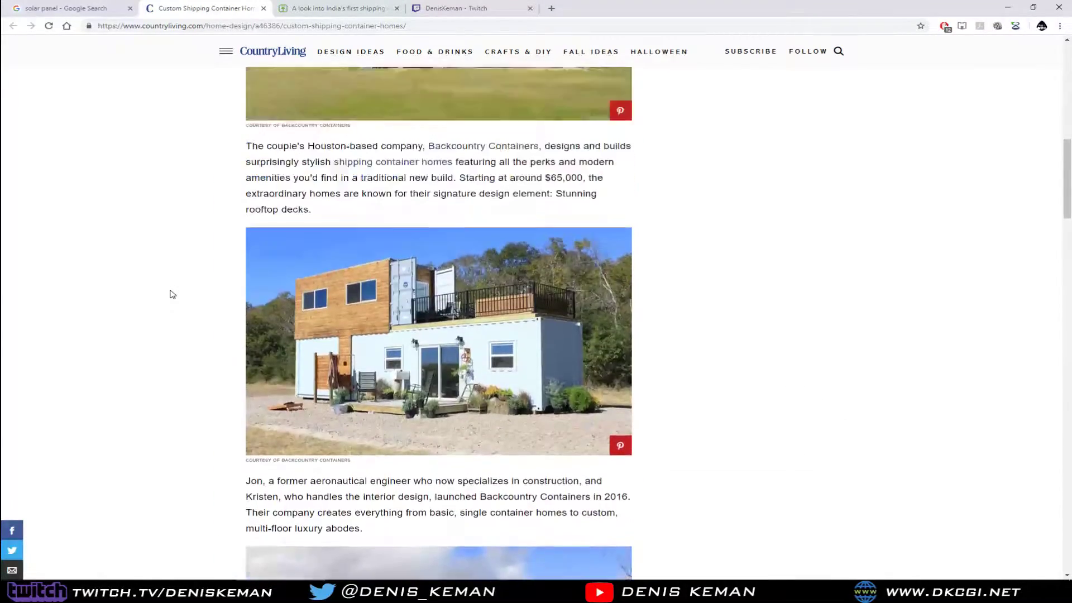
scroll(172, 294, "up", 3)
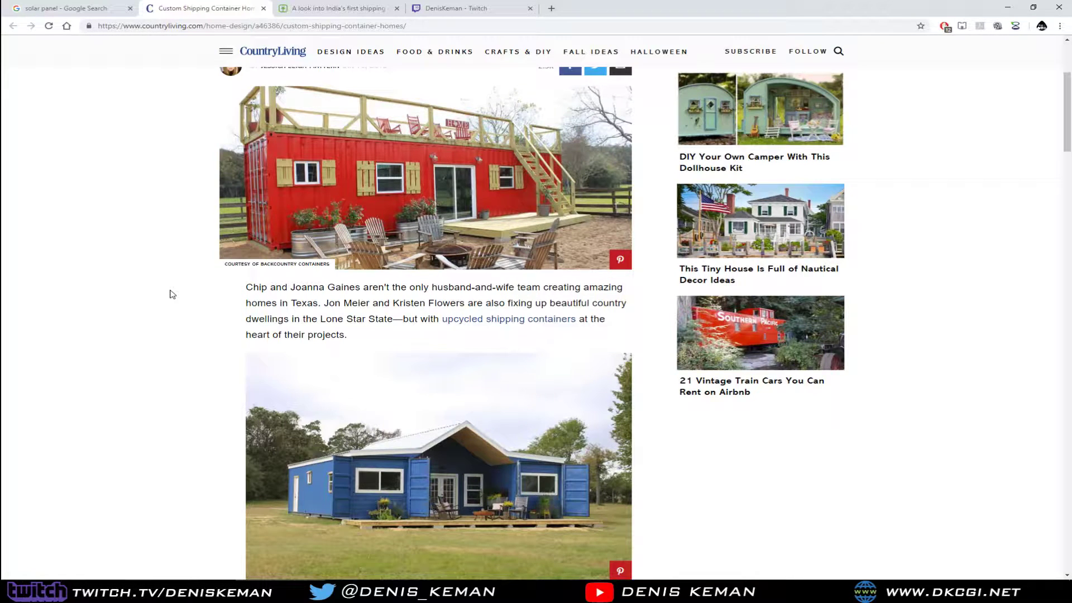
scroll(172, 294, "up", 4)
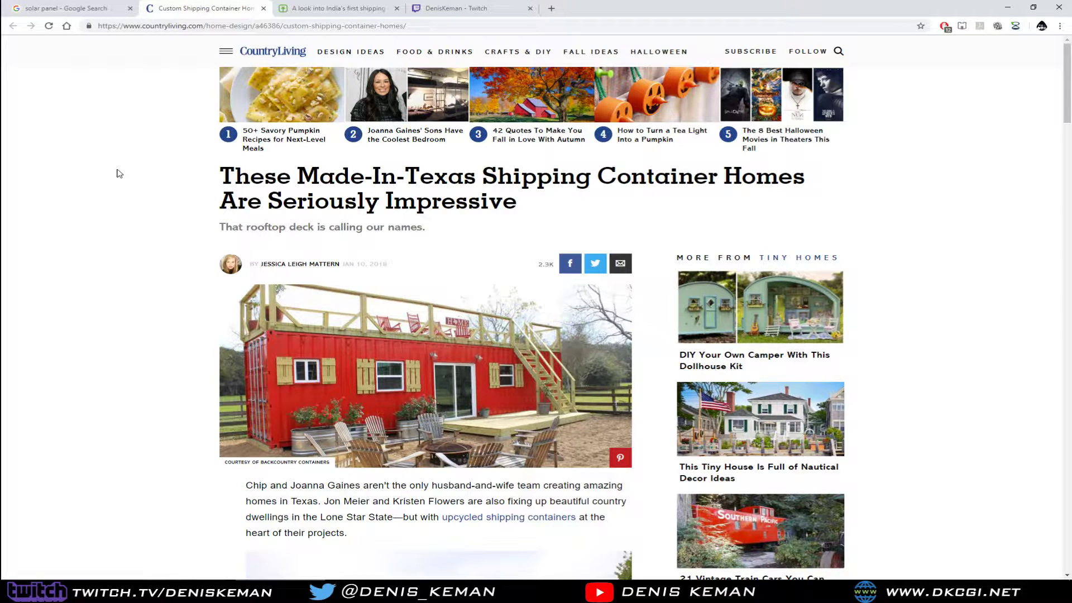
- Browse the solar panel image search results for reference, and check the house model in 3ds Max
left_click(100, 11)
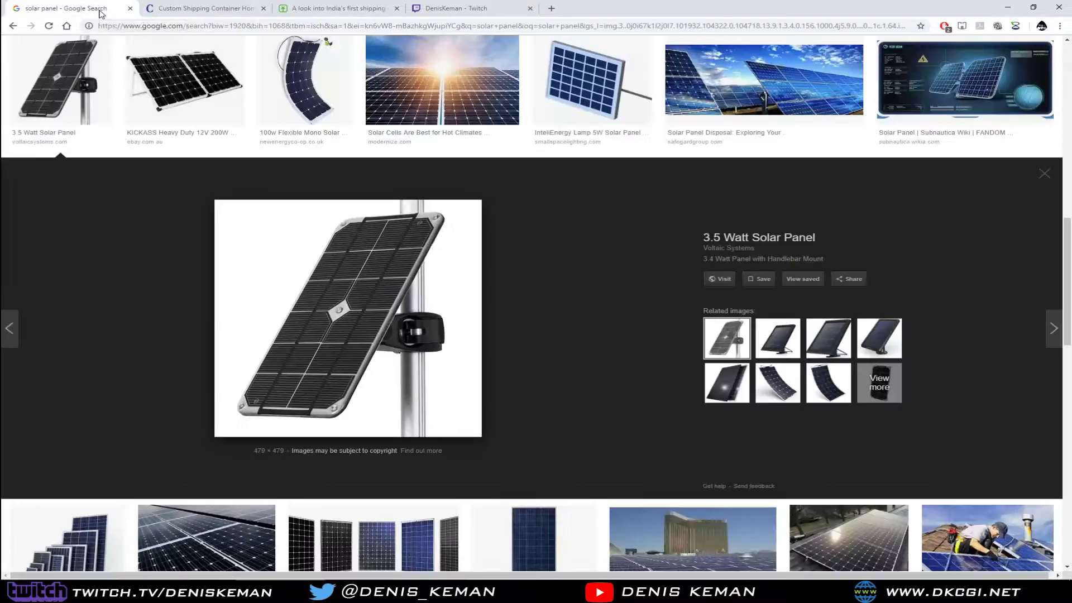
scroll(399, 305, "up", 4)
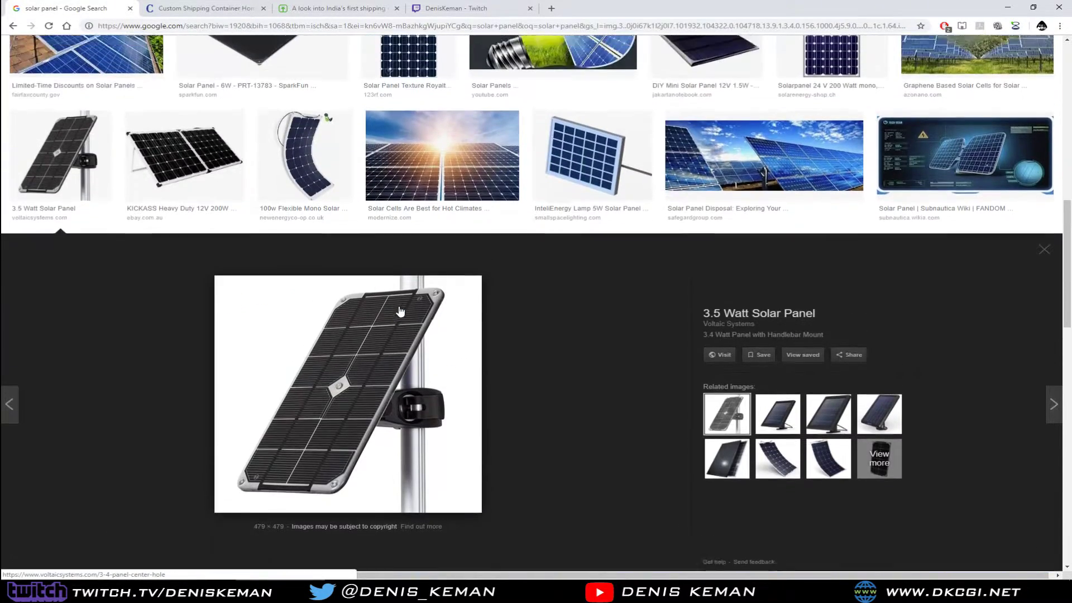
scroll(406, 313, "up", 5)
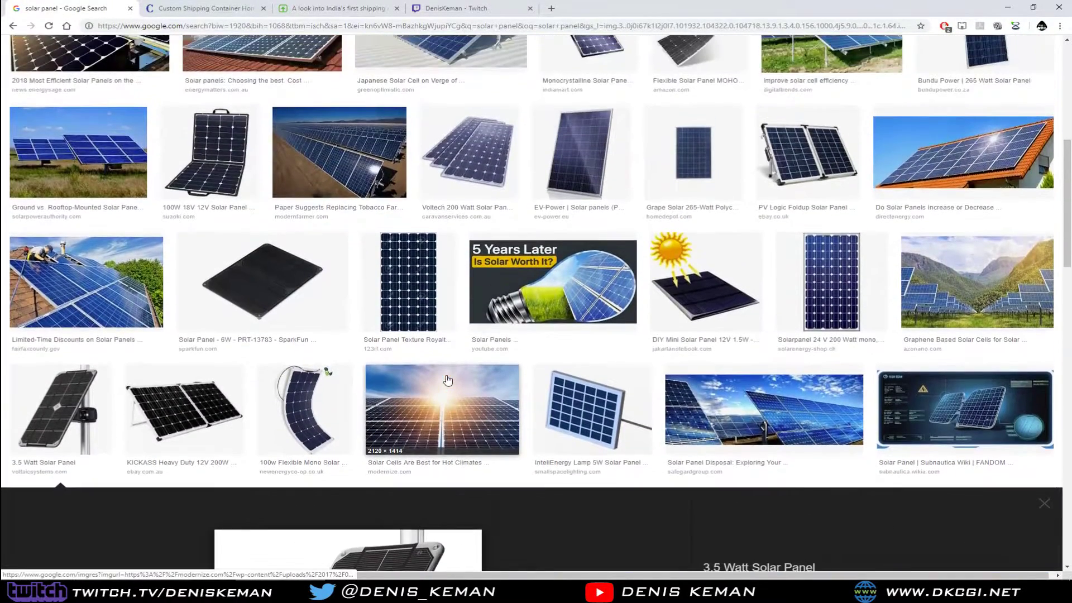
scroll(447, 380, "up", 3)
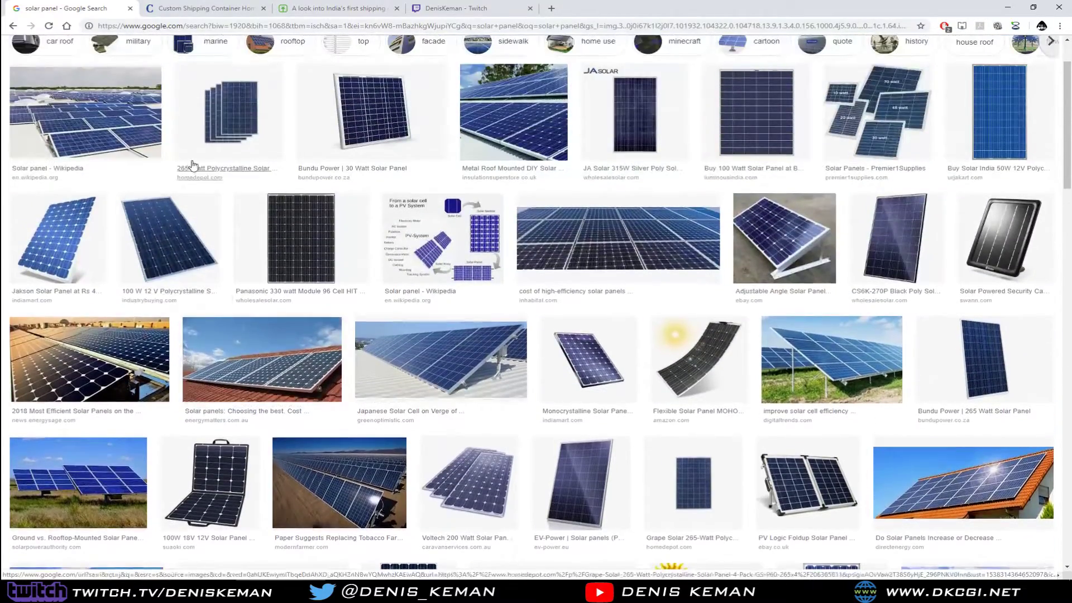
scroll(418, 204, "down", 5)
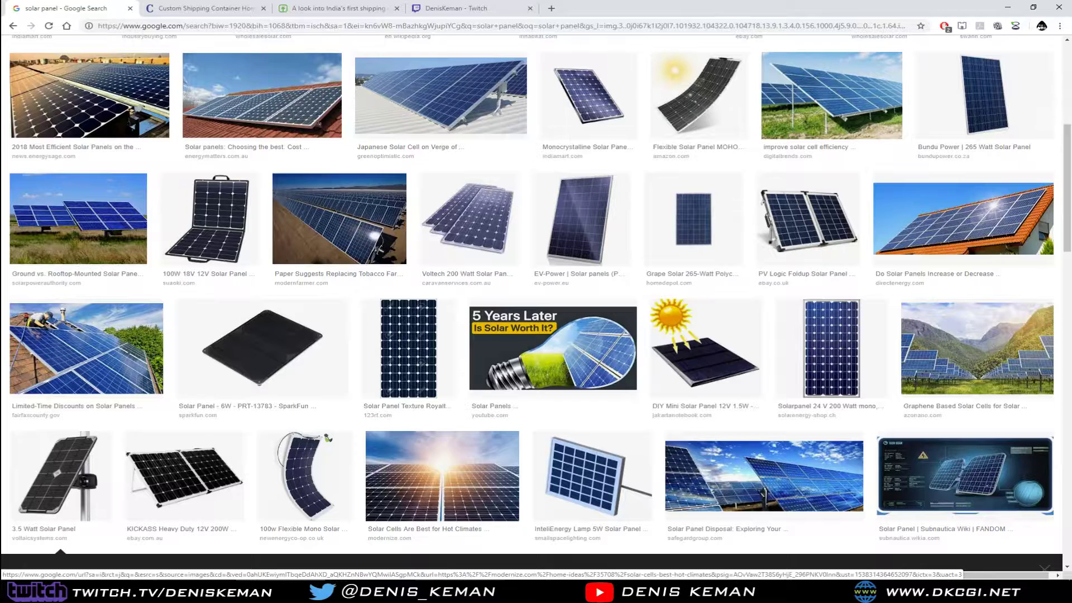
left_click(468, 592)
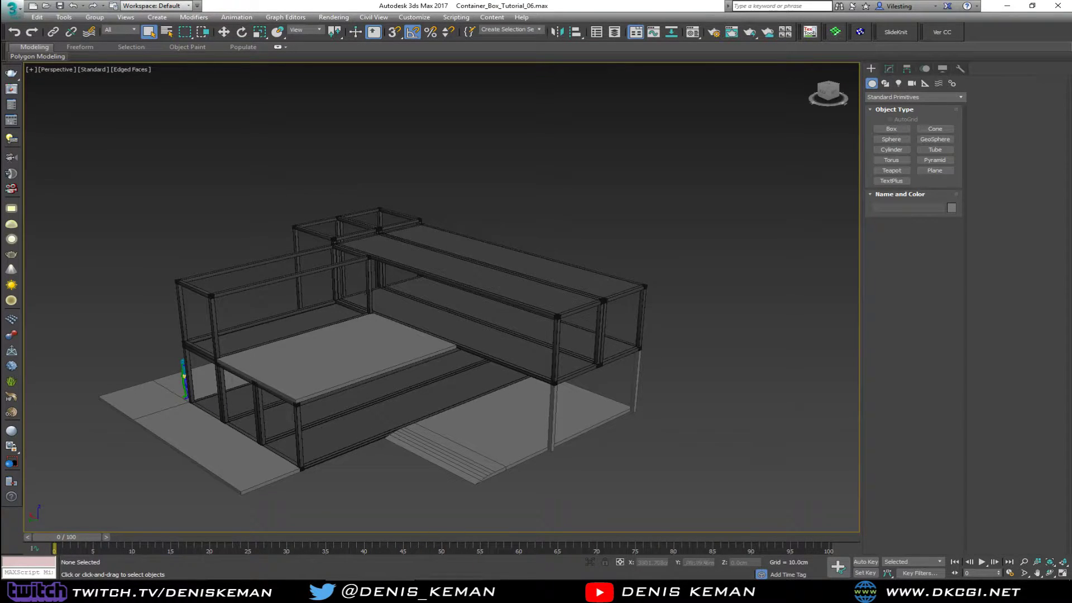
mouse_move(462, 592)
- Return to the browser and preview the 3.5 Watt Solar Panel image and two related Ring solar panel images
left_click(284, 591)
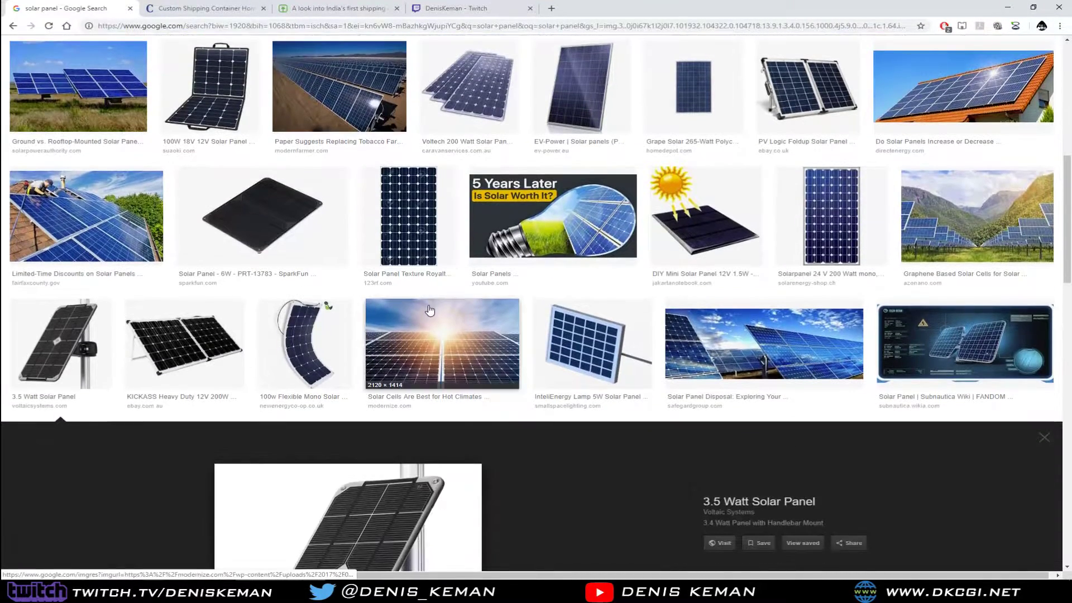
left_click(88, 337)
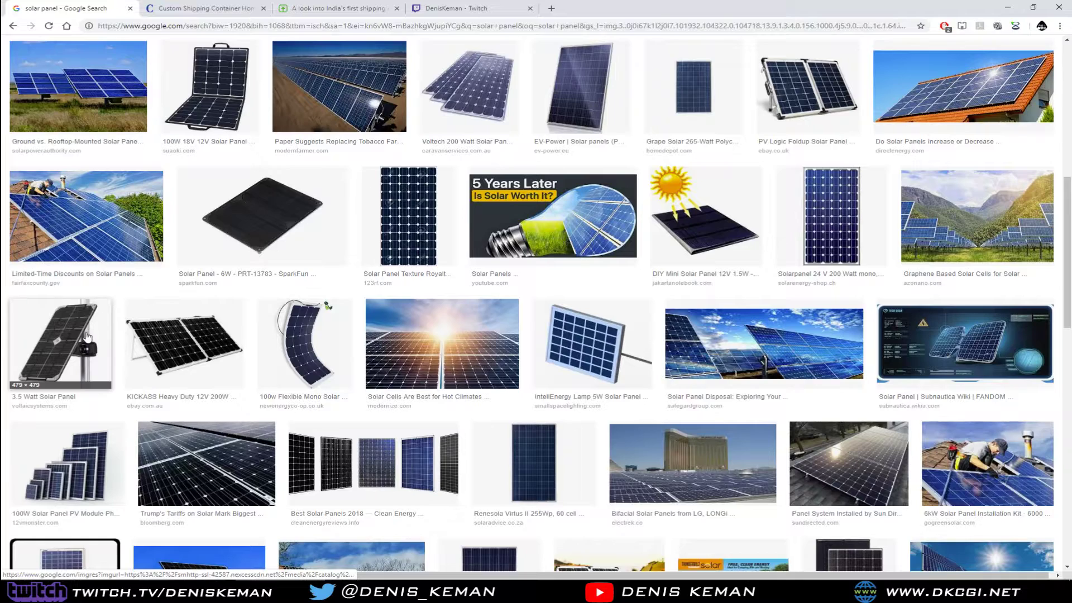
left_click(87, 337)
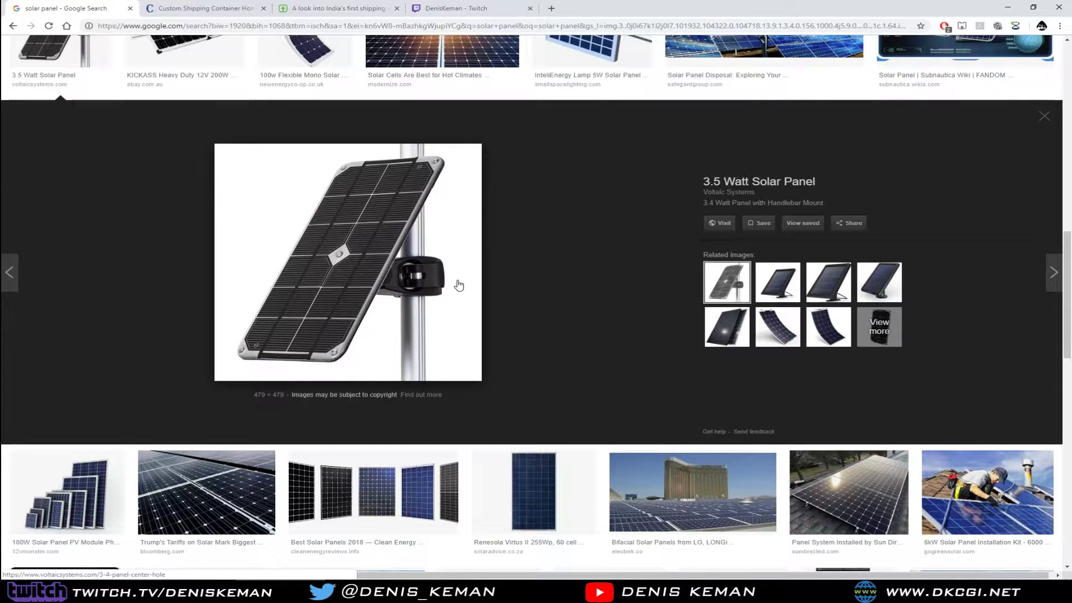
scroll(436, 290, "up", 1)
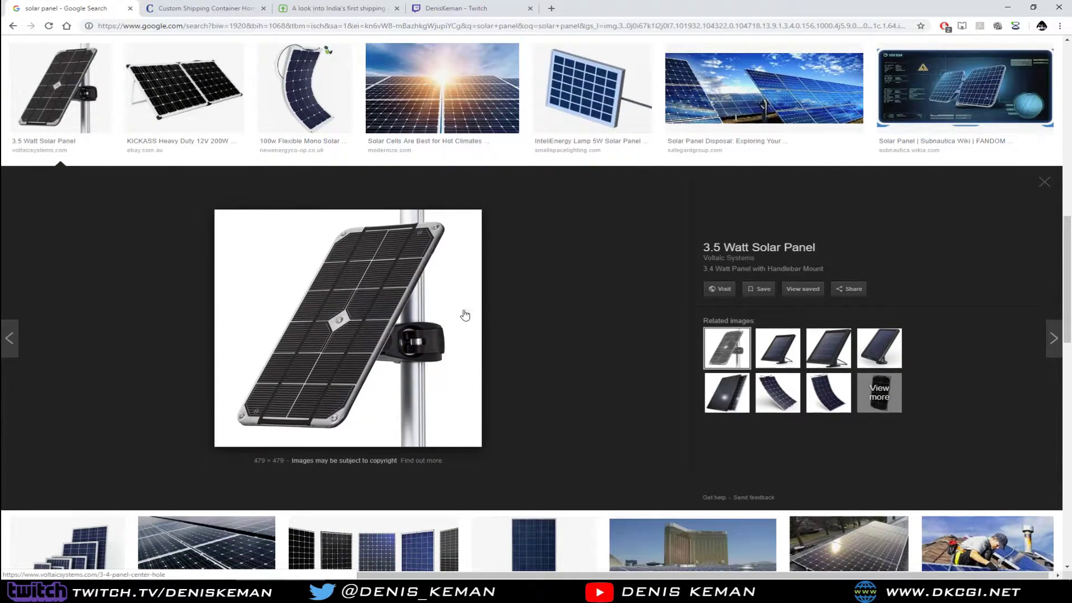
left_click(777, 348)
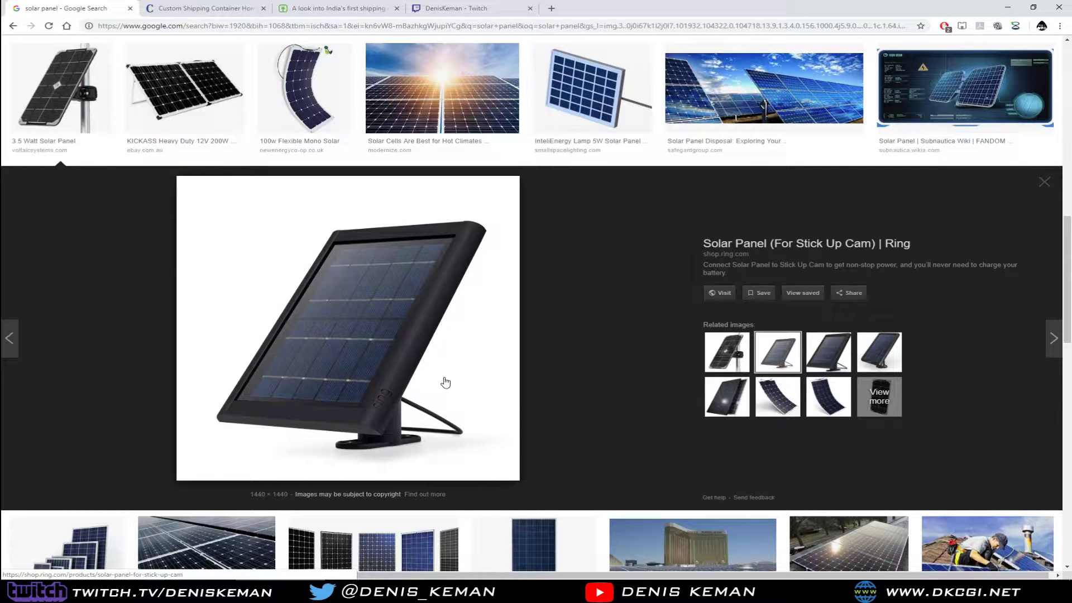
left_click(836, 351)
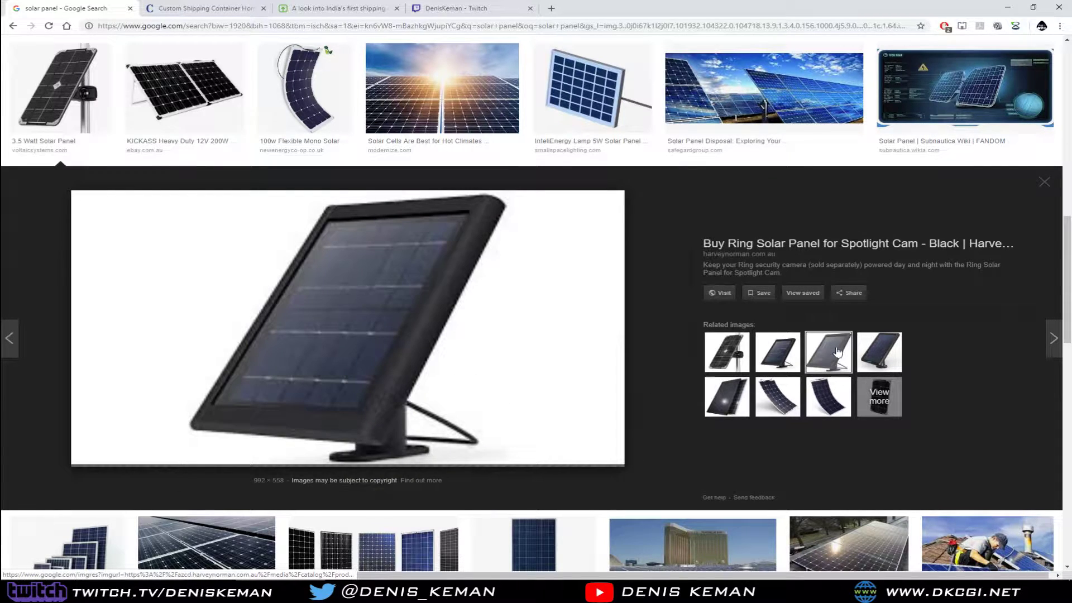
- Preview the Subnautica solar panel image and the Fairfax County photo of panels being installed on a roof
scroll(769, 321, "up", 3)
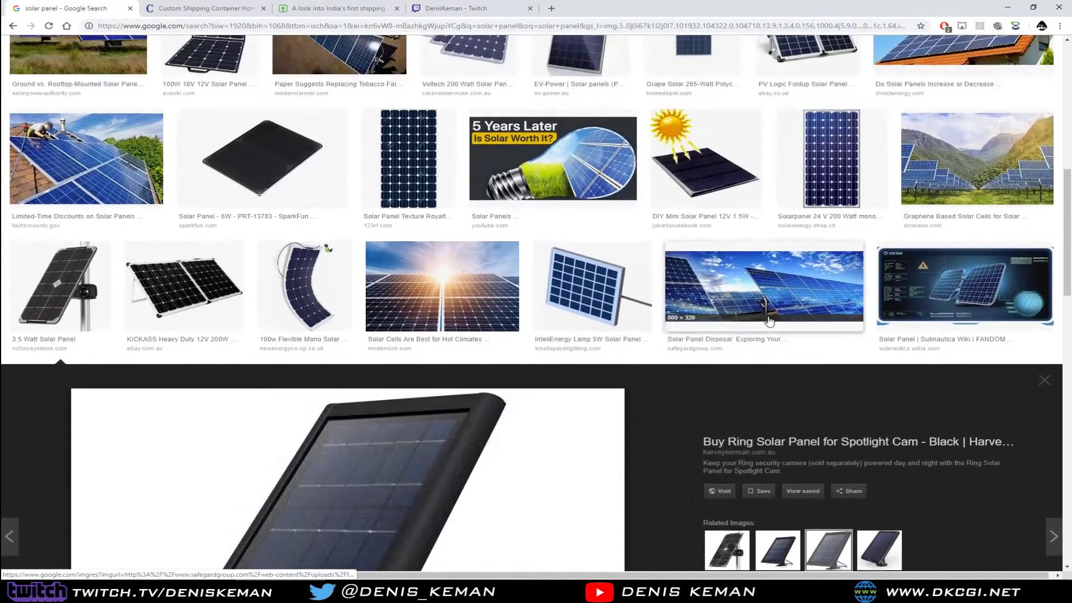
scroll(769, 321, "up", 2)
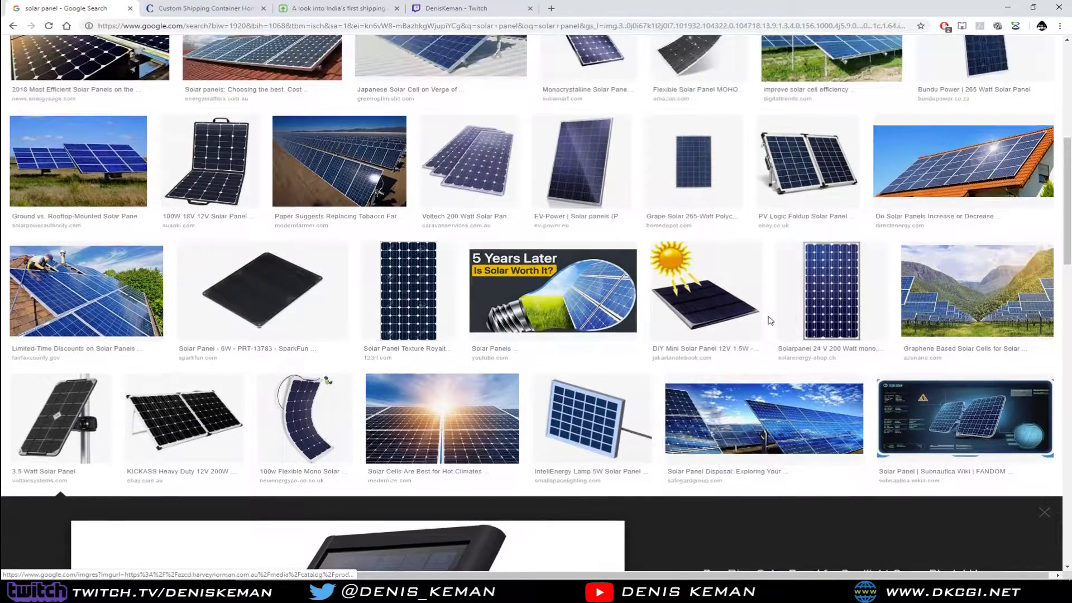
left_click(1009, 421)
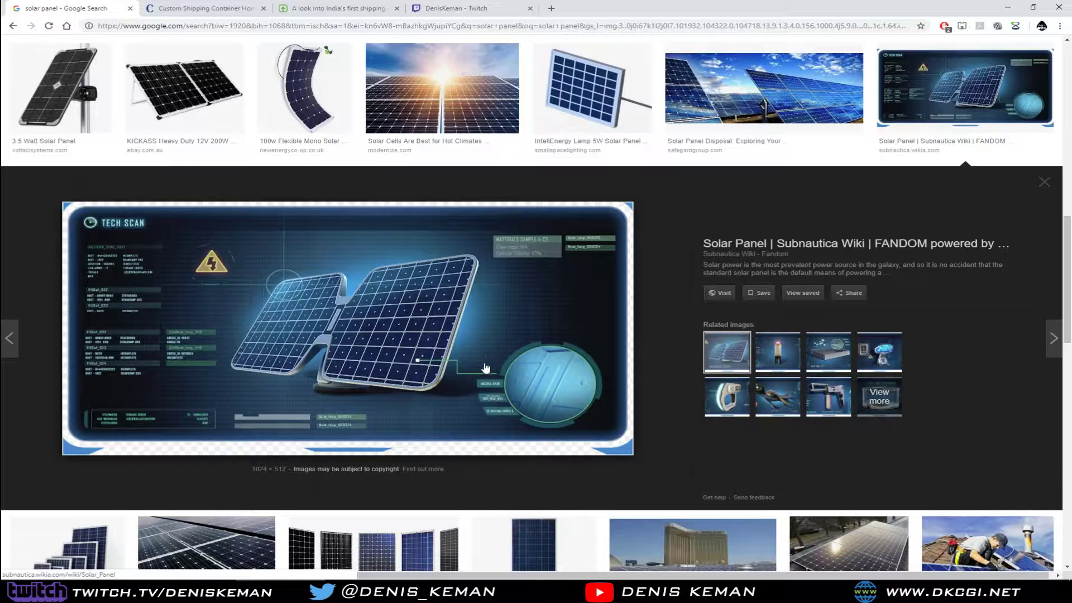
scroll(467, 346, "up", 9)
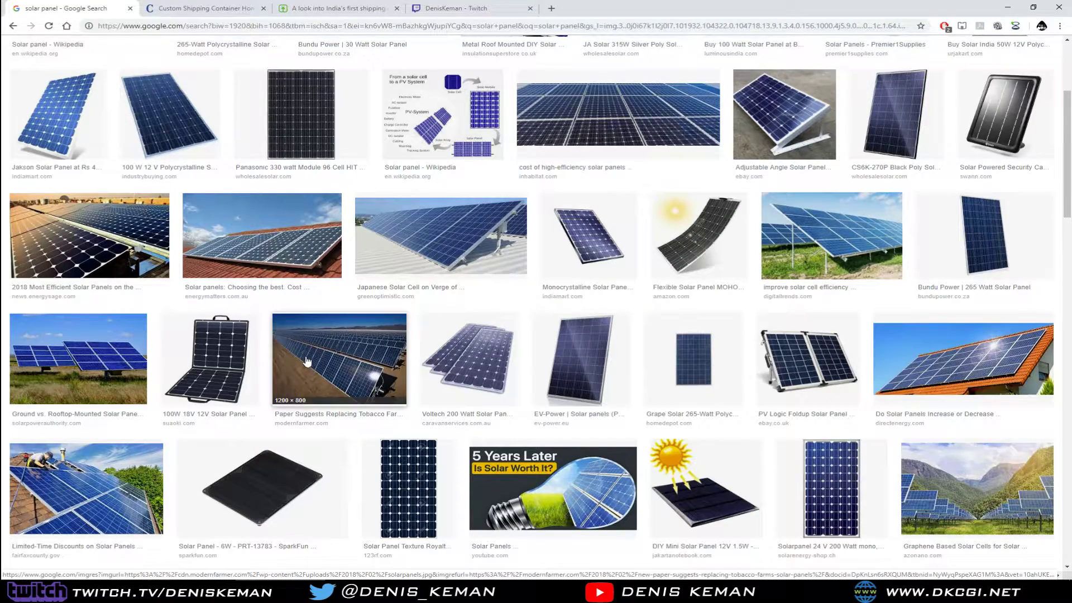
left_click(124, 462)
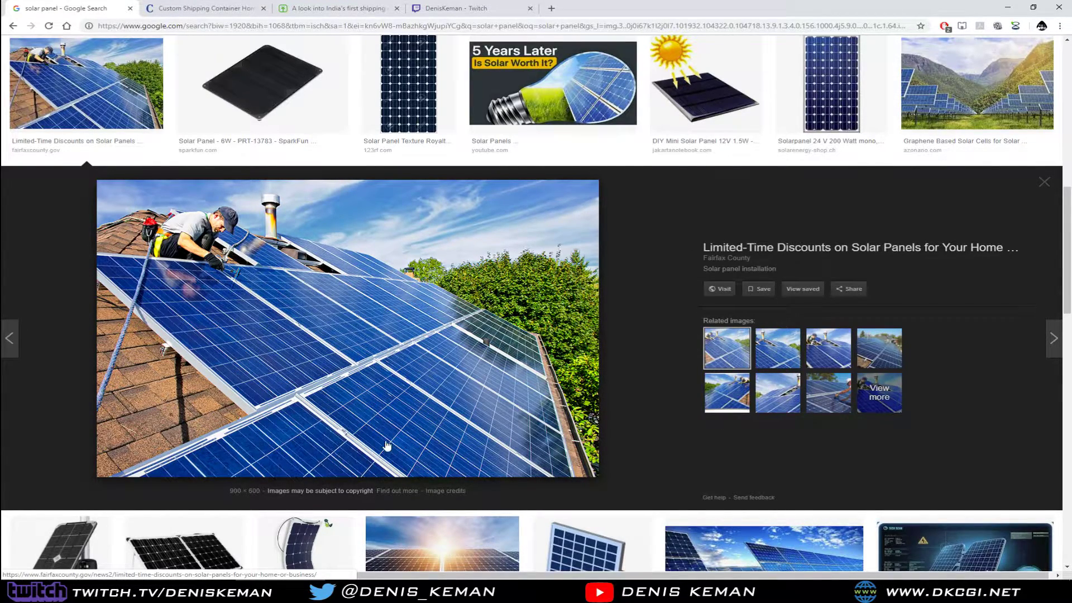
scroll(391, 444, "up", 4)
scroll(410, 458, "up", 7)
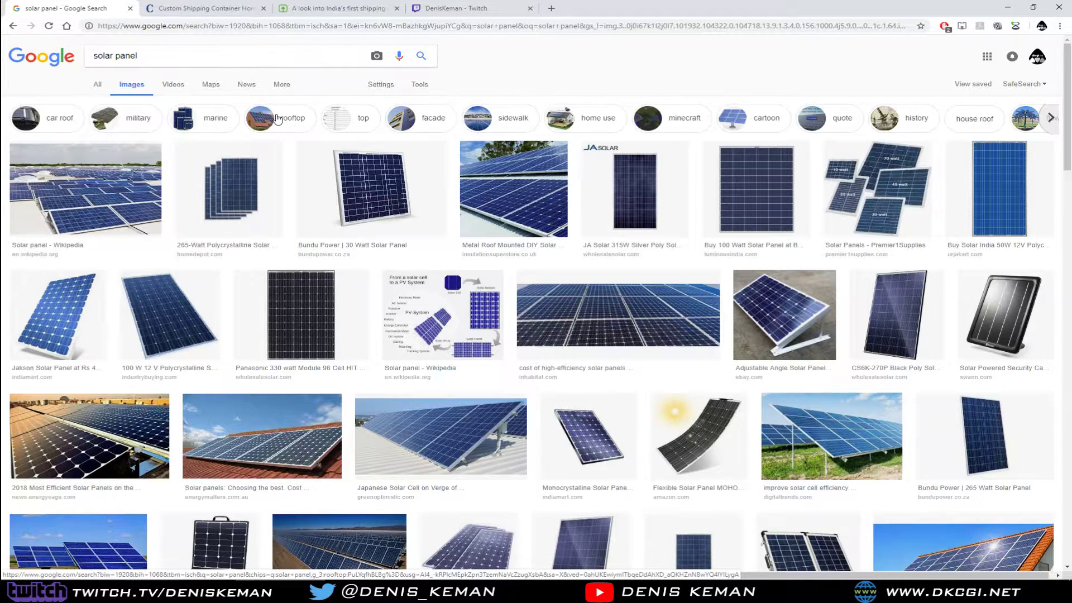
- Return to 3ds Max and examine the terrace slab and upper containers of the house up close
left_click(1008, 10)
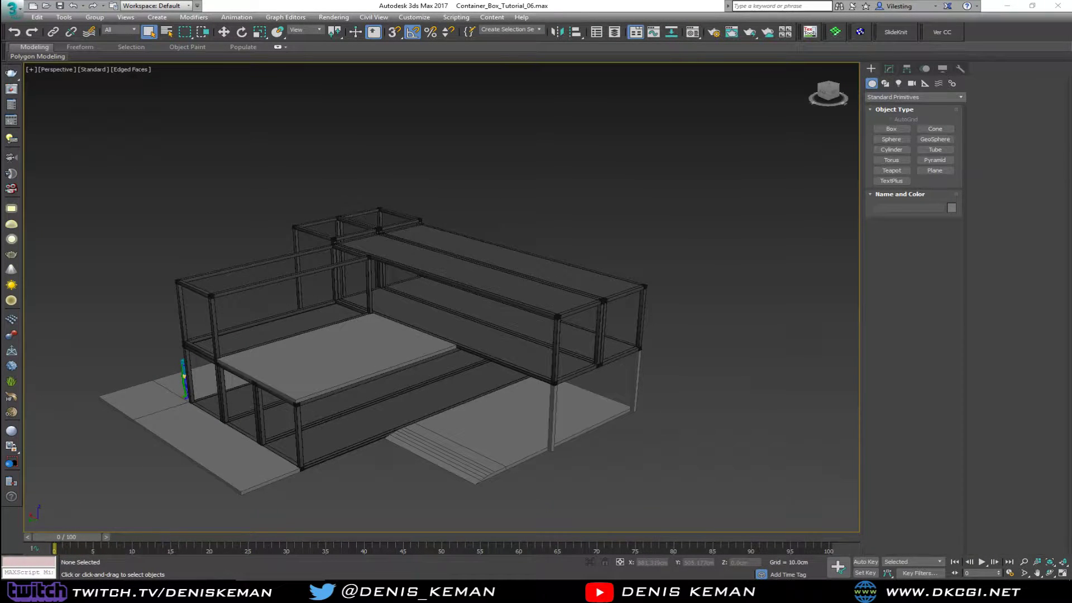
middle_click_drag(332, 327, 366, 299, "alt")
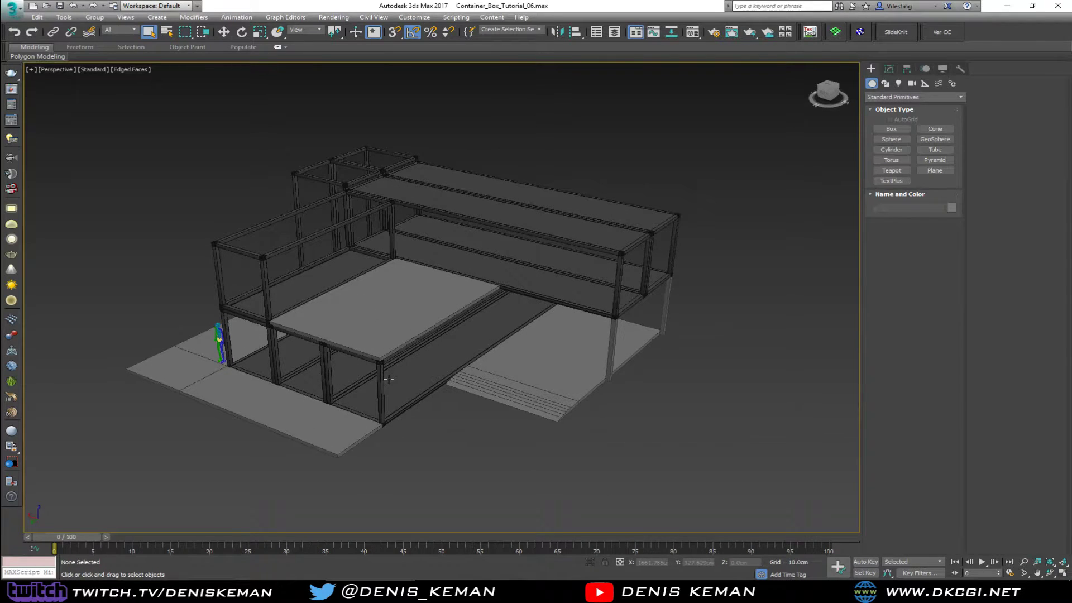
scroll(388, 379, "up", 2)
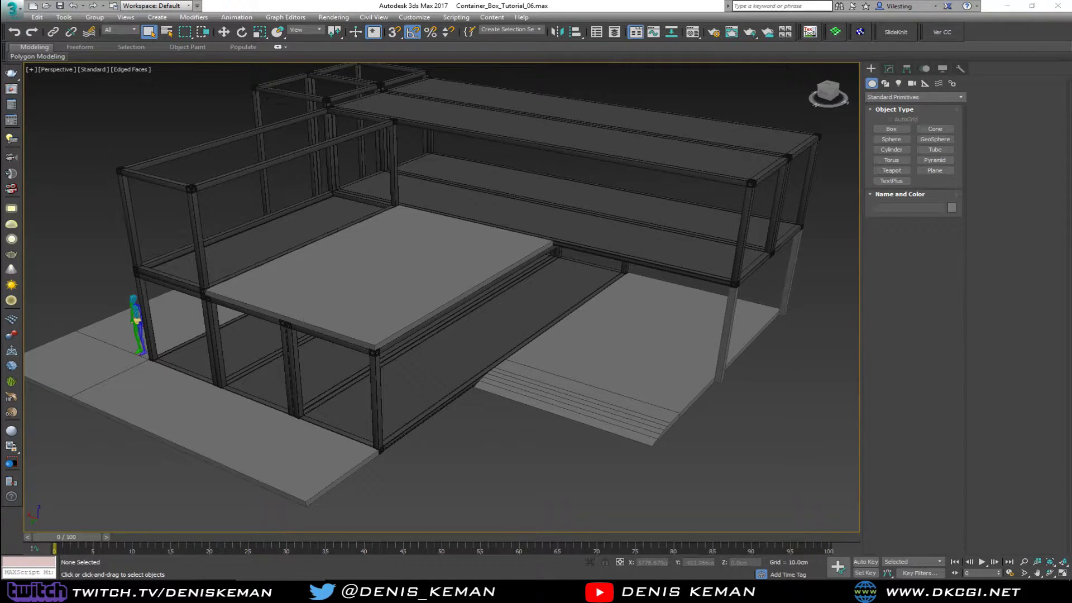
- Bring the browser back in a maximized window and search Google Images for "railing"
left_click_drag(1, 22, 681, 43)
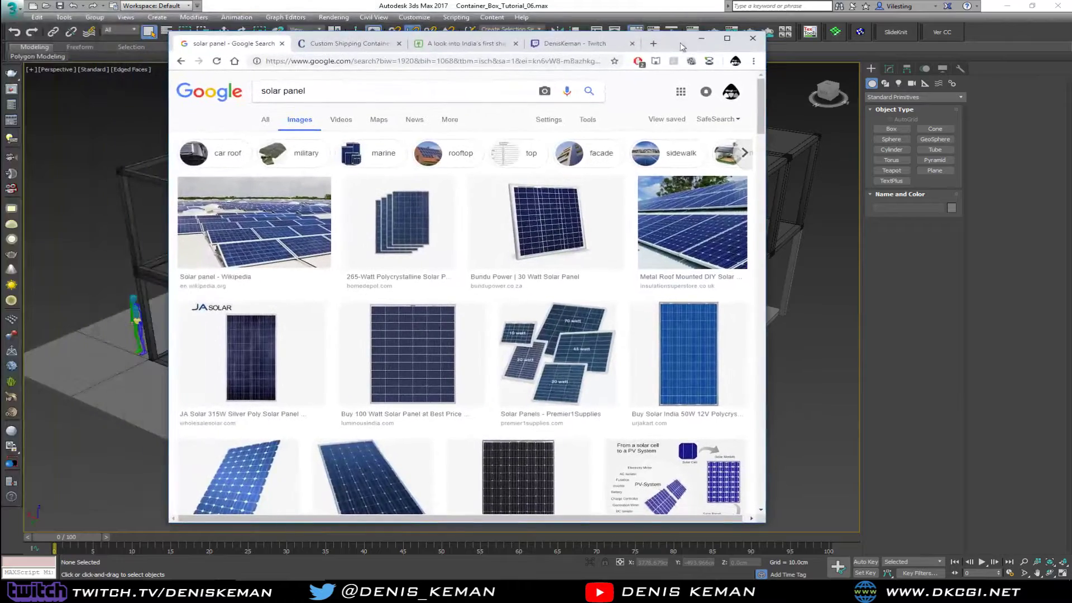
left_click(728, 40)
left_click_drag(156, 55, 48, 64)
type("r")
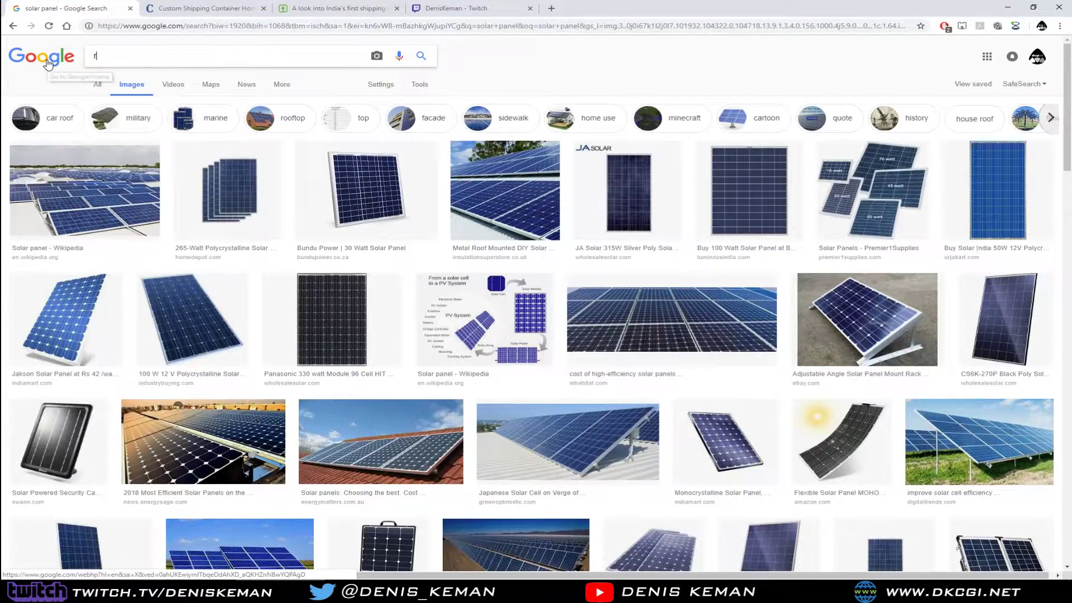
type("ailing")
key("Return")
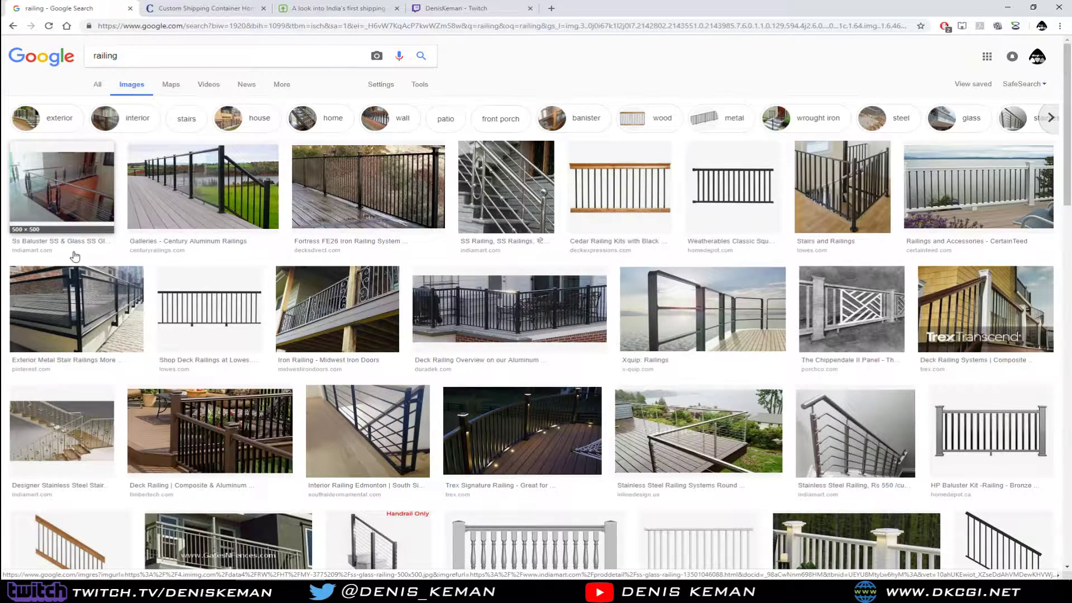
- Preview the Exterior Metal Stair Railings image with mesh panels, and return to the house model in 3ds Max
left_click(75, 295)
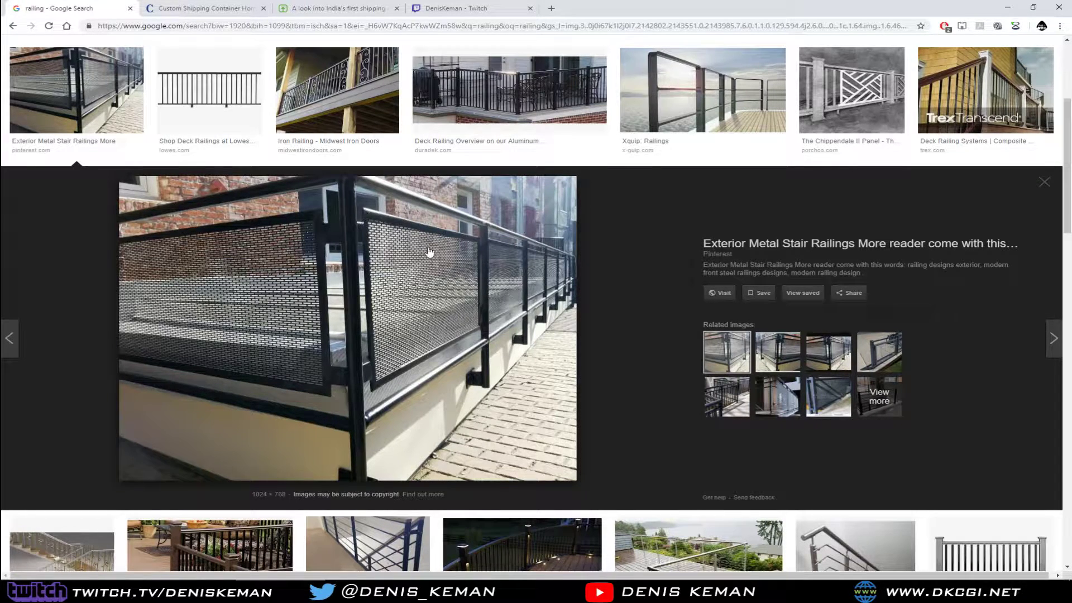
scroll(429, 253, "down", 1)
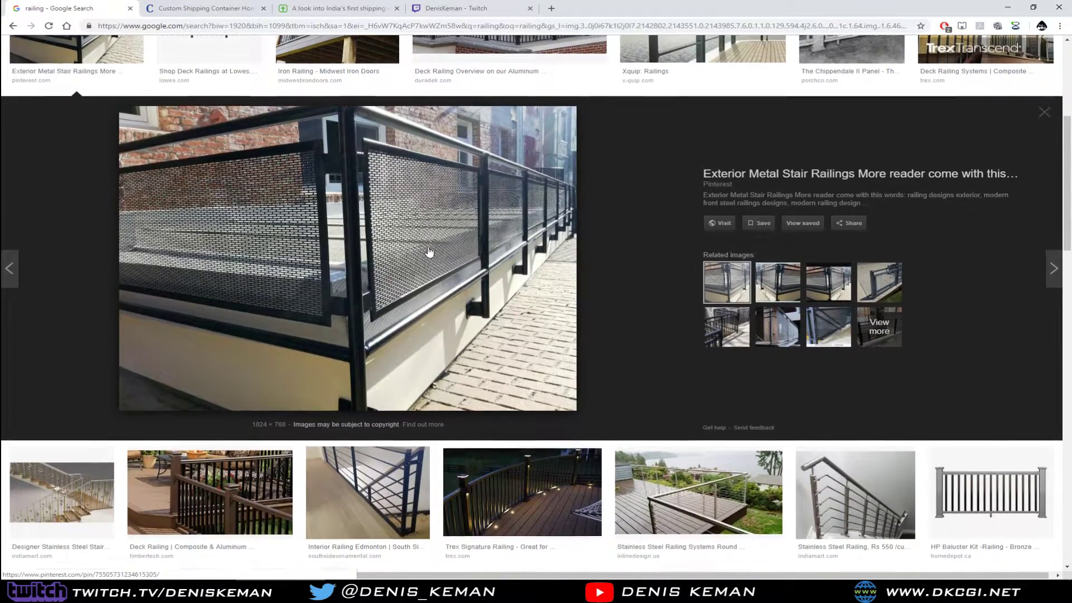
scroll(428, 252, "down", 1)
scroll(428, 252, "up", 1)
scroll(428, 253, "up", 1)
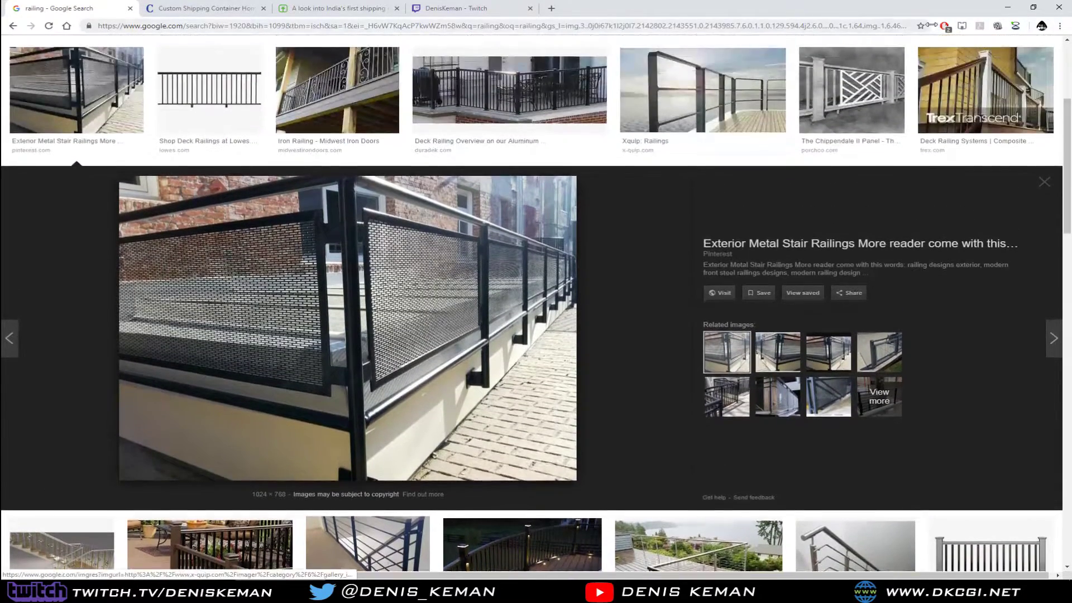
left_click(1007, 8)
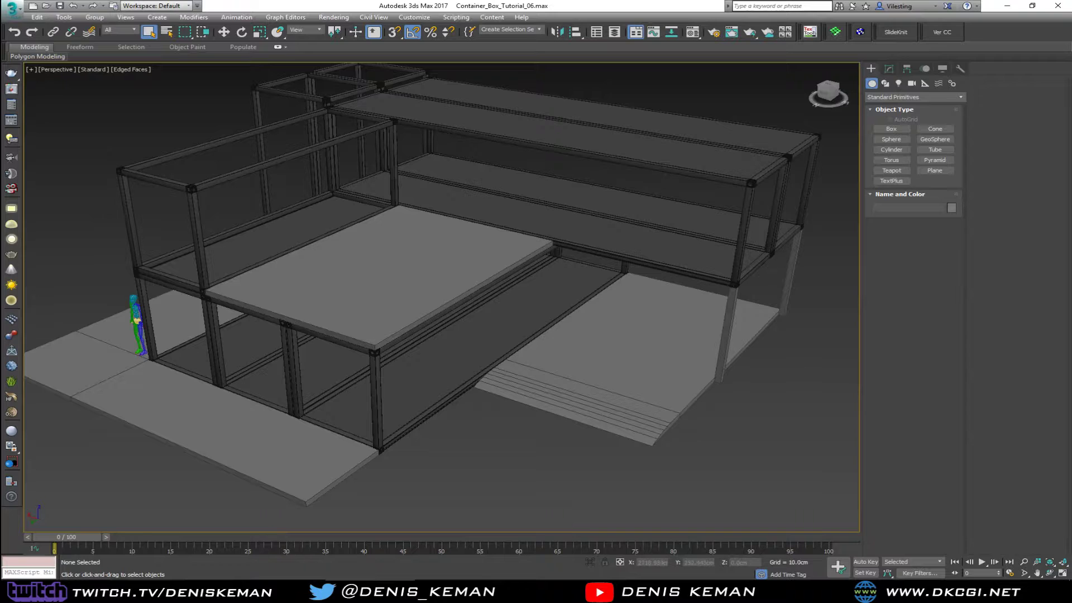
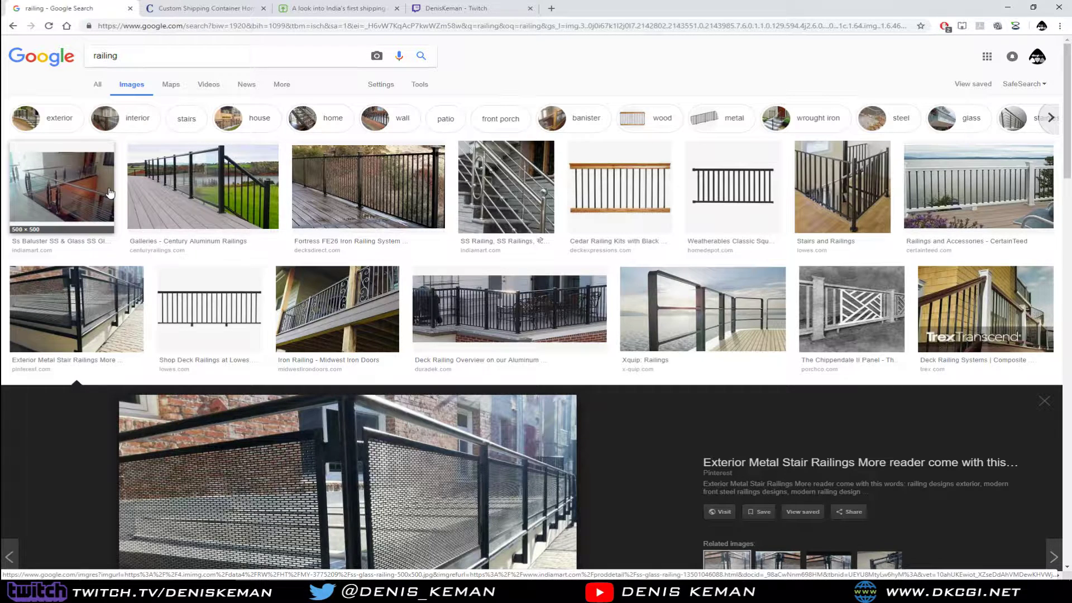
- Return to 3ds Max and examine the house's upper containers, terrace slab and tall end containers from several angles
left_click(399, 590)
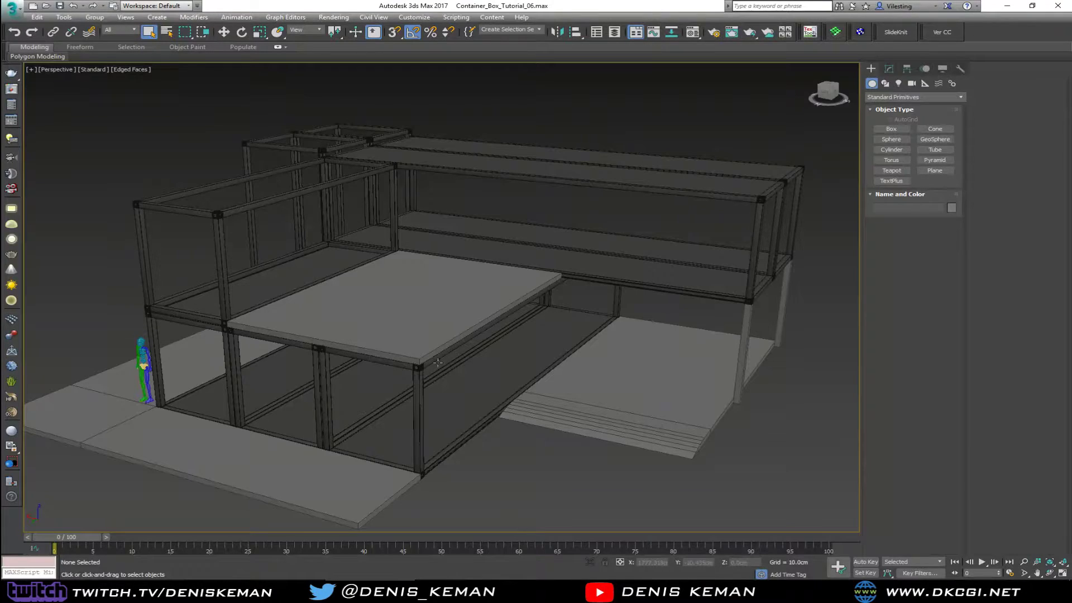
middle_click_drag(441, 349, 607, 307, "alt")
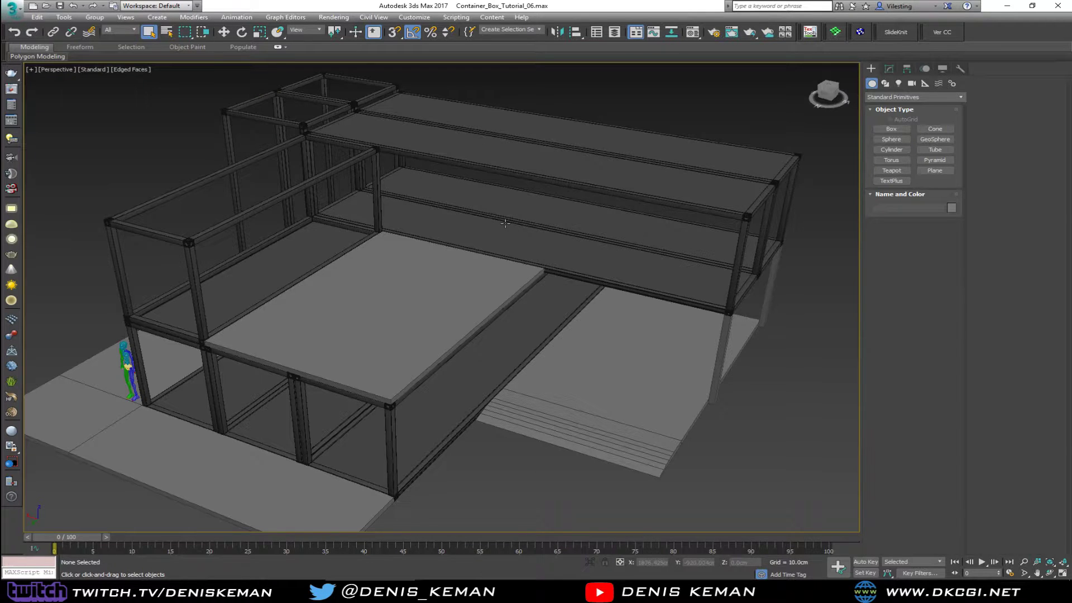
middle_click_drag(505, 223, 471, 288, "alt")
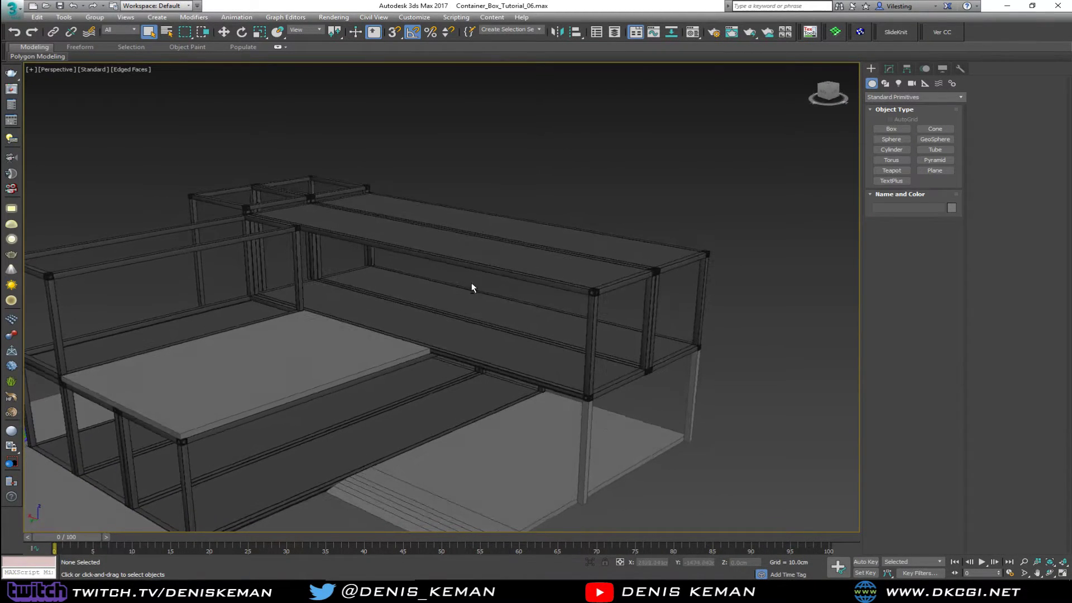
middle_click_drag(415, 245, 393, 260, "alt")
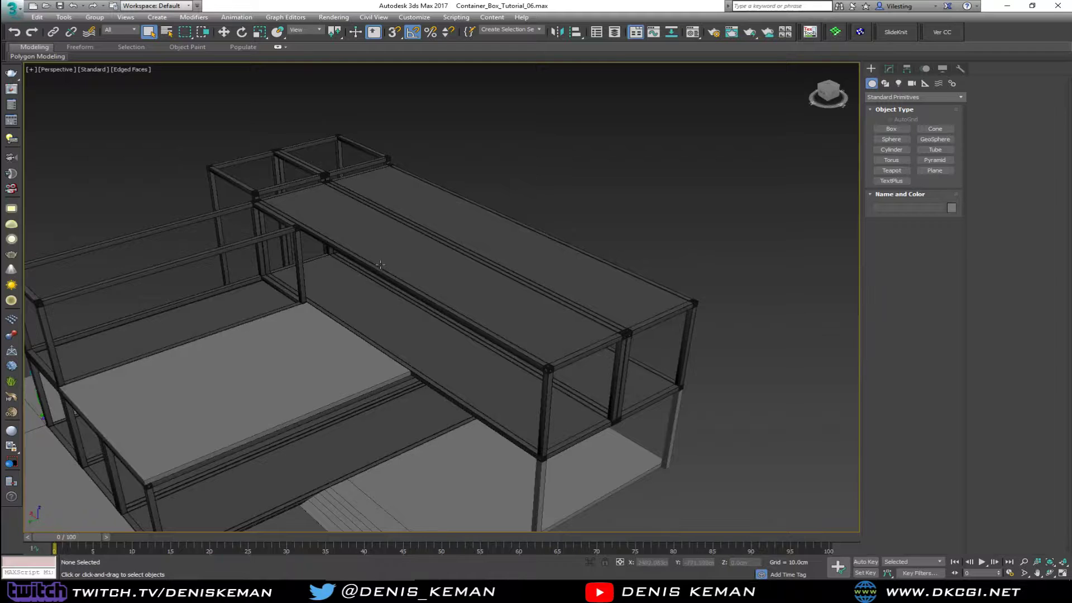
middle_click_drag(441, 285, 469, 162, "alt")
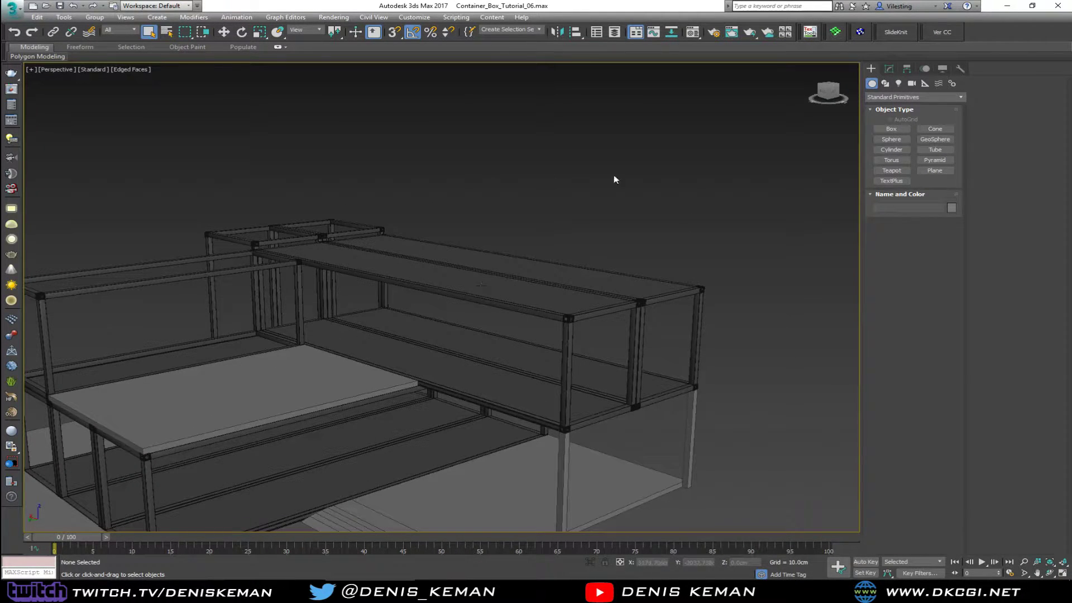
middle_click_drag(493, 209, 532, 155, "alt")
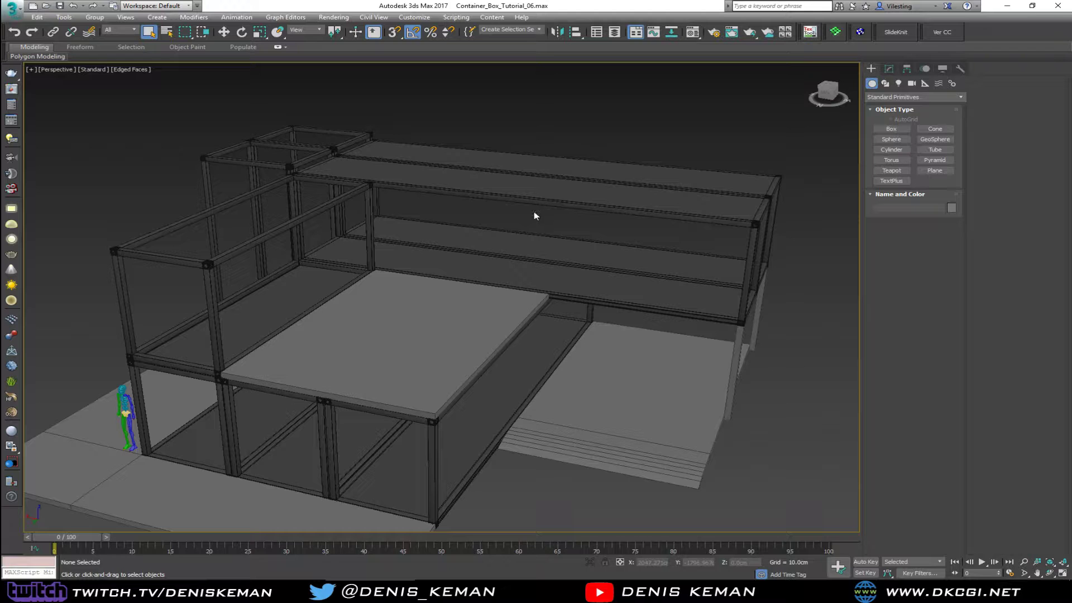
middle_click_drag(392, 273, 442, 273, "alt")
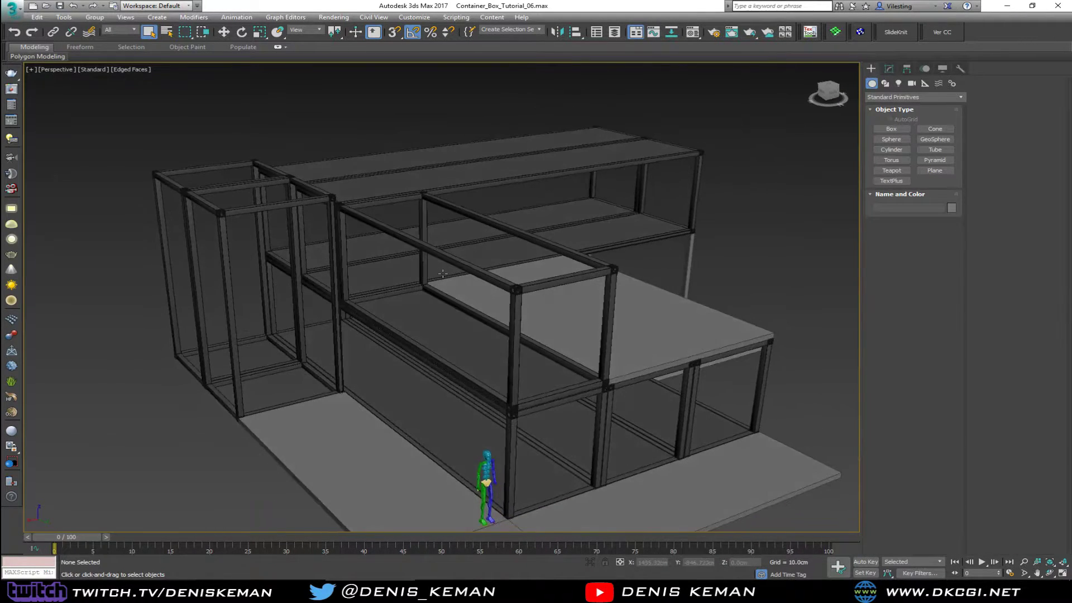
- Try a copy of the short upper container beside it, overhanging the outer side of the house, and delete that copy
left_click(519, 289)
key("w")
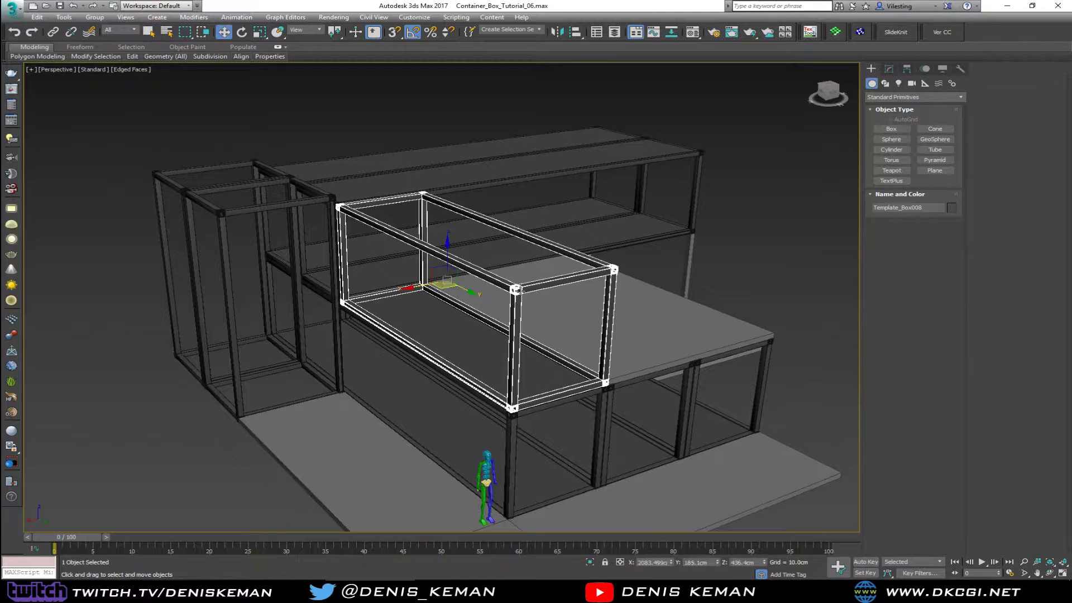
left_click_drag(422, 285, 324, 313, "shift")
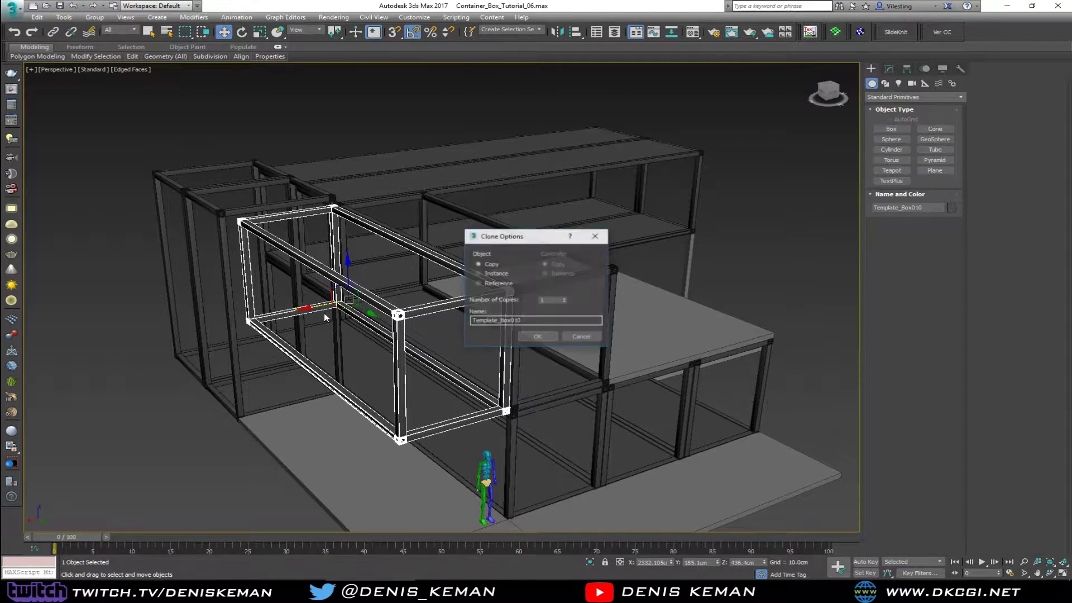
left_click(543, 339)
key("z")
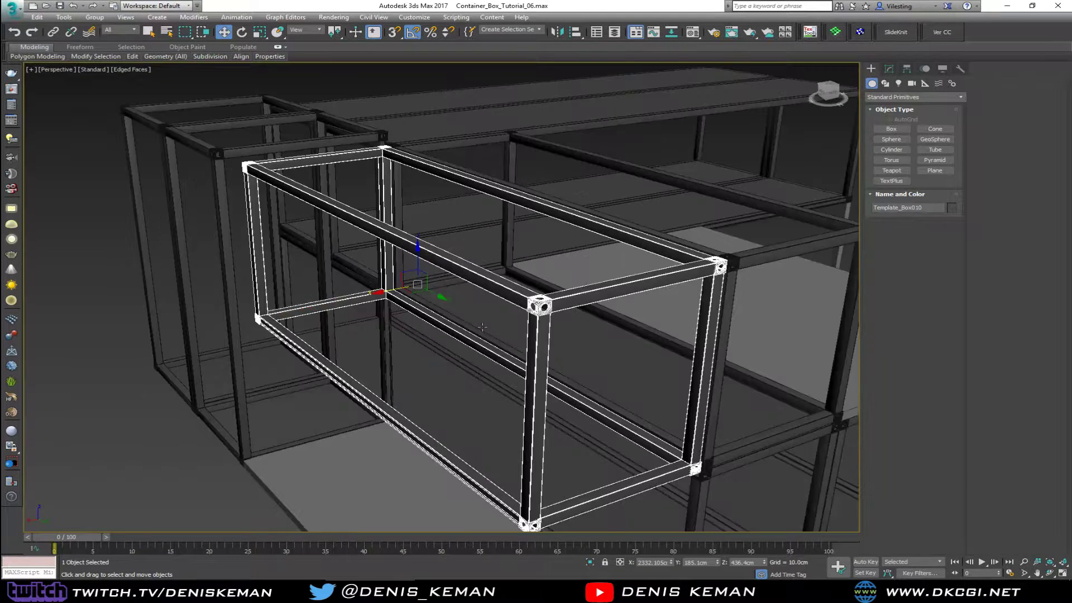
mouse_move(483, 327)
middle_mouse_down("alt")
mouse_move(445, 316)
mouse_move(413, 208)
mouse_move(501, 260)
mouse_move(366, 270)
mouse_move(457, 233)
mouse_move(444, 268)
mouse_move(403, 274)
middle_mouse_up("alt")
key("Delete")
scroll(365, 270, "down", 3)
scroll(445, 269, "down", 3)
- Review the Exterior Metal Stair Railings image in the browser and compare it with the house terrace in 3ds Max
left_click(300, 591)
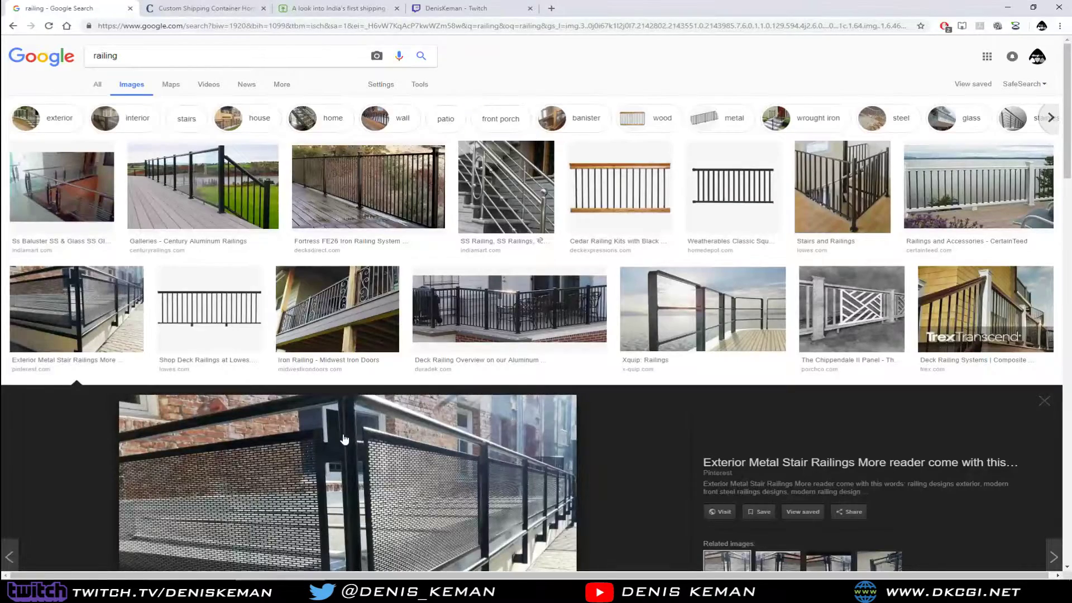
scroll(357, 435, "down", 2)
scroll(485, 379, "down", 3)
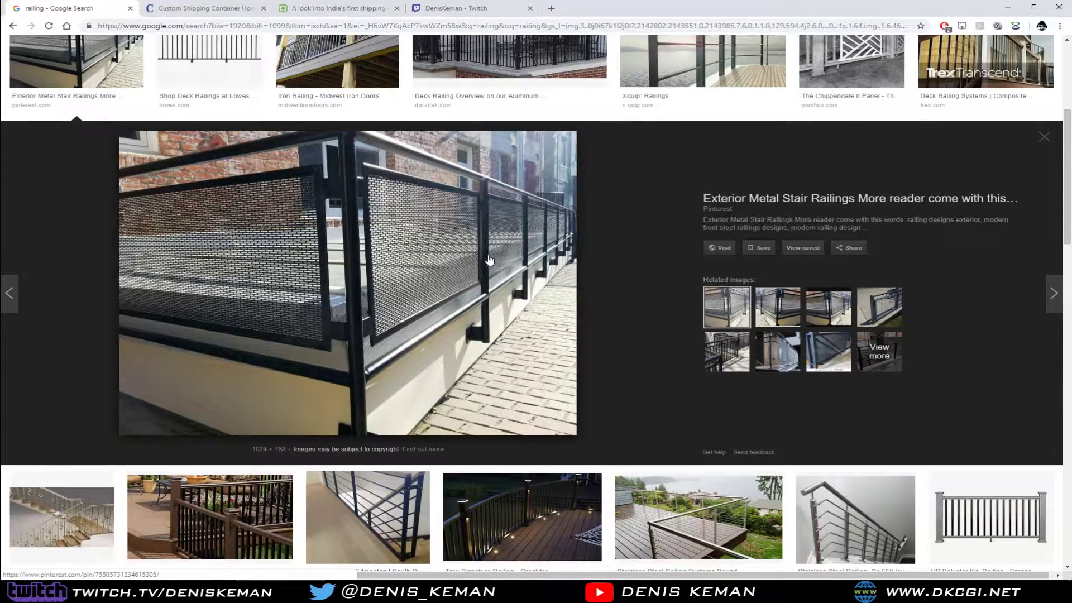
scroll(489, 259, "up", 1)
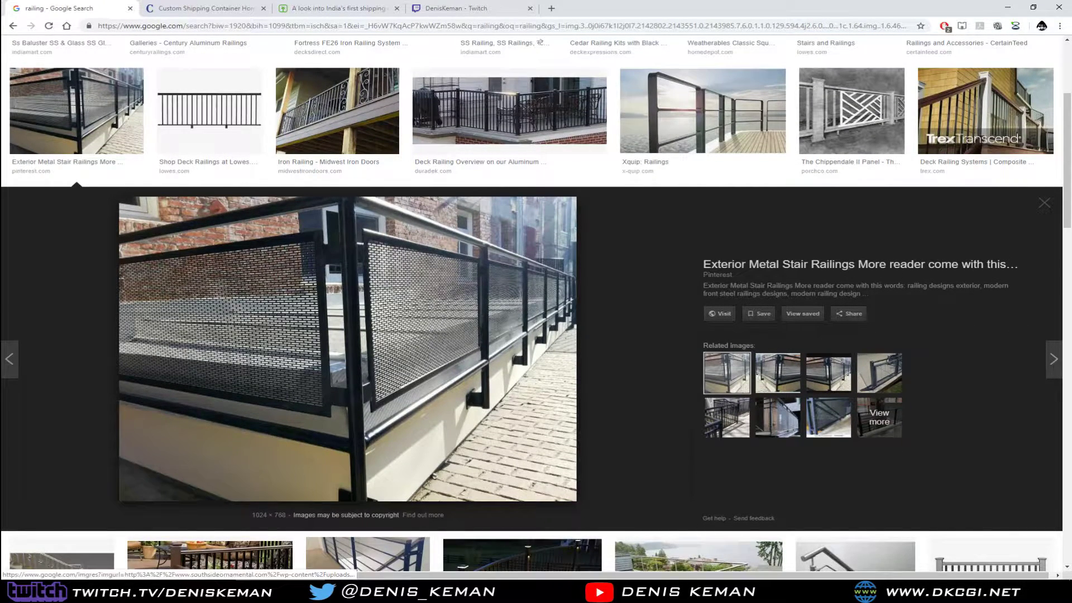
key("alt+Tab")
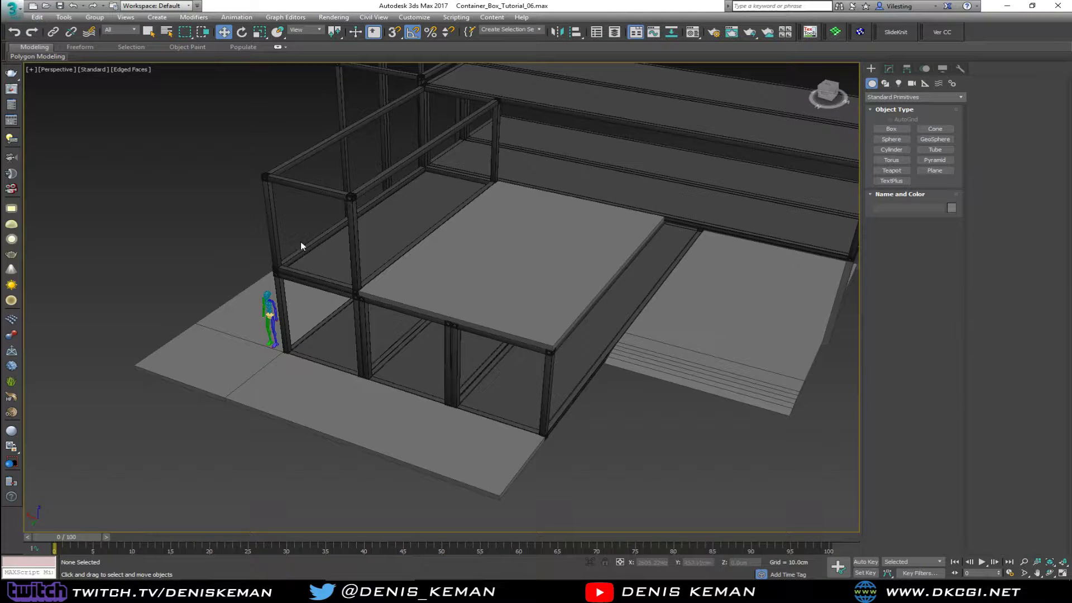
- Return to the browser, preview the Deck Railing Overview and Stainless Steel Railing Systems images, and browse further railing results
key("alt+Tab")
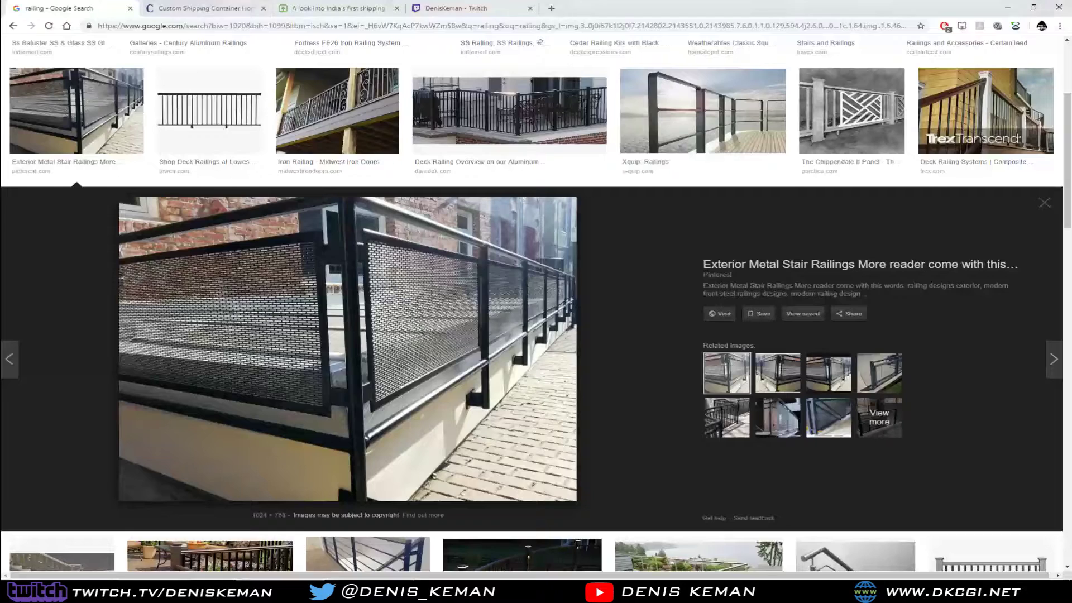
scroll(541, 327, "down", 1)
scroll(529, 186, "up", 2)
left_click(530, 186)
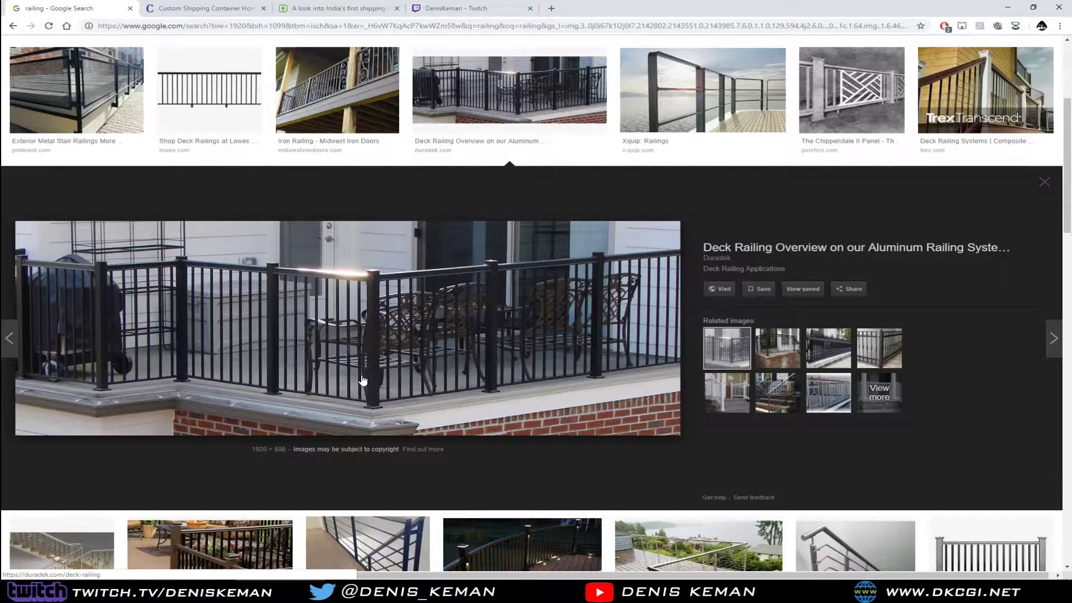
scroll(362, 379, "down", 2)
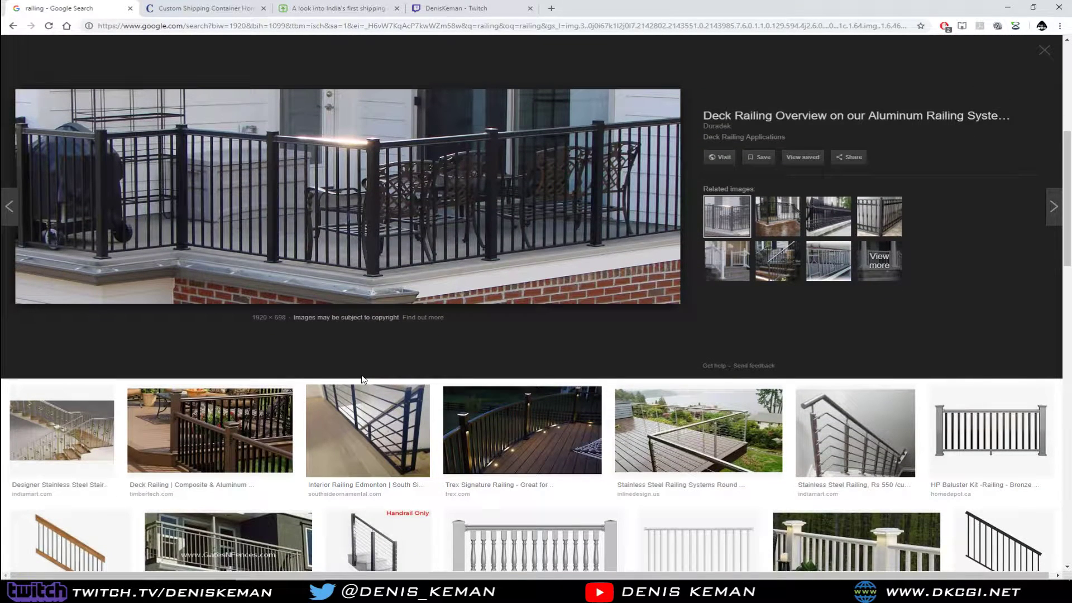
left_click(737, 424)
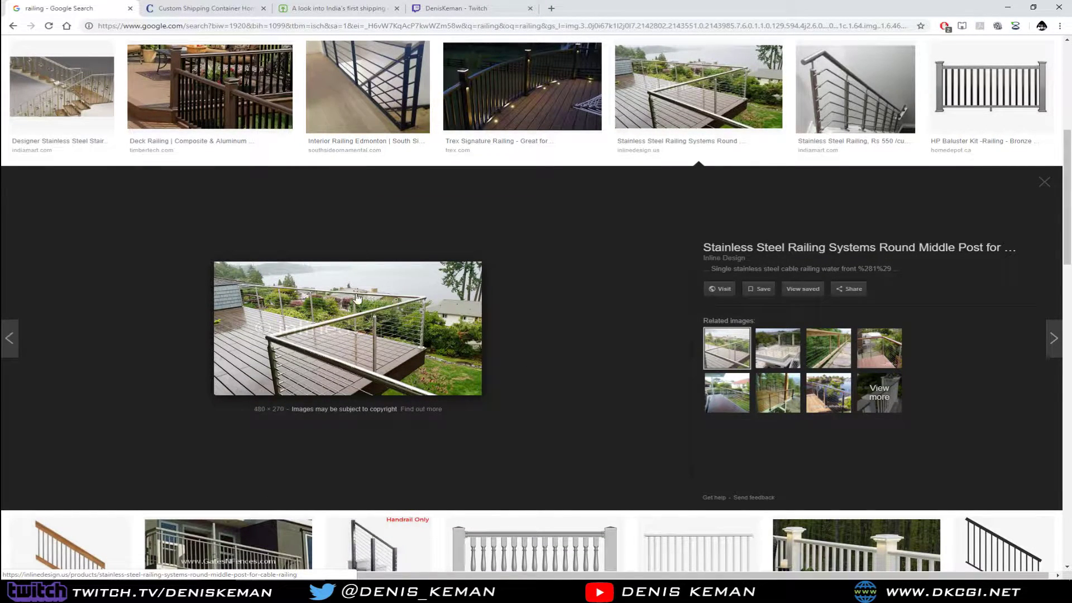
scroll(369, 335, "down", 5)
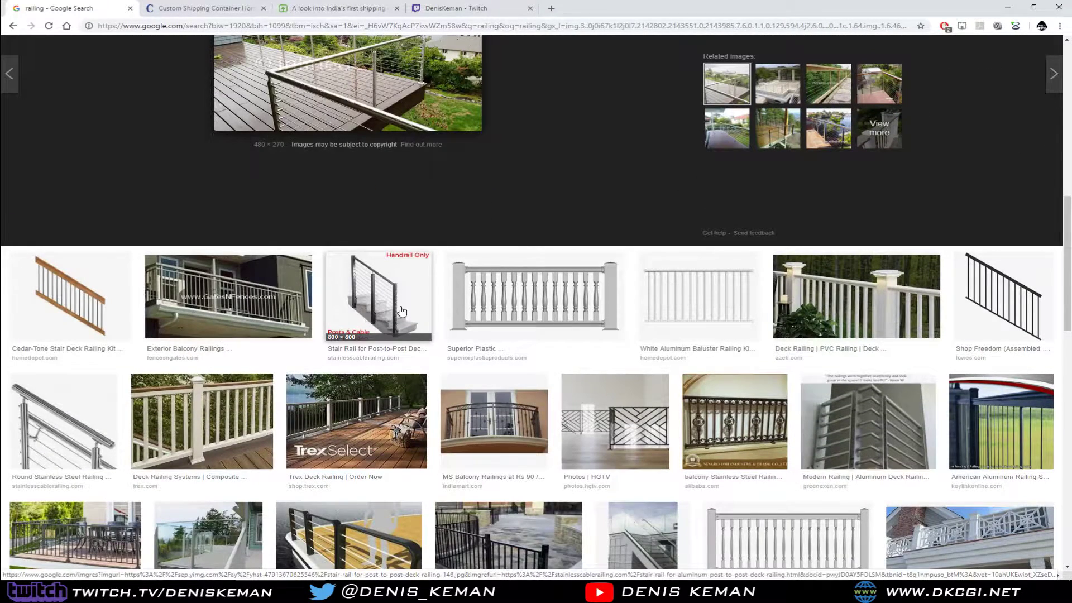
scroll(453, 315, "down", 4)
scroll(424, 267, "up", 3)
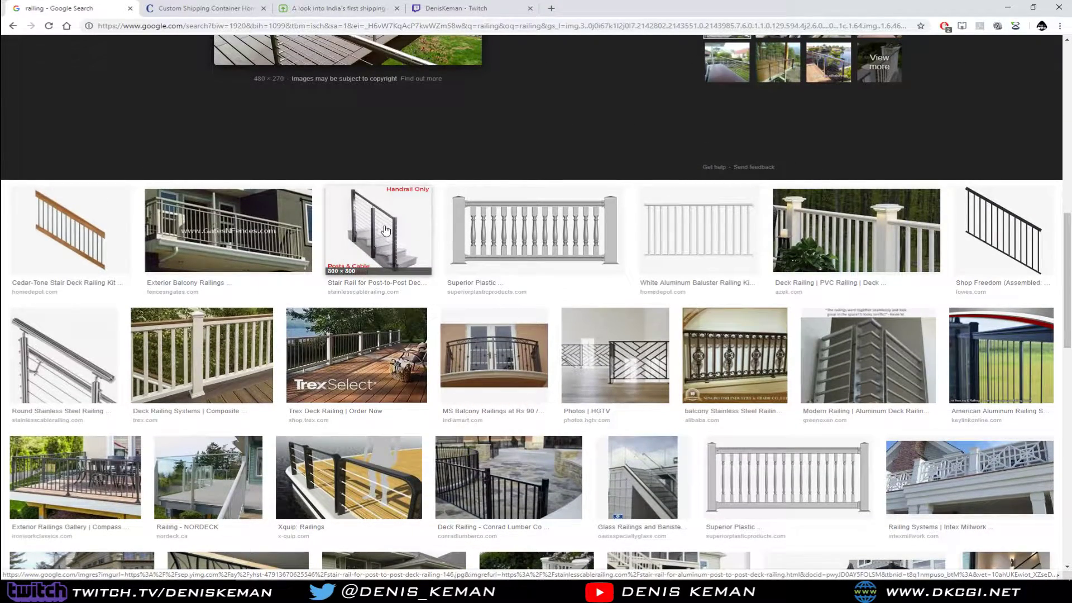
scroll(385, 230, "down", 5)
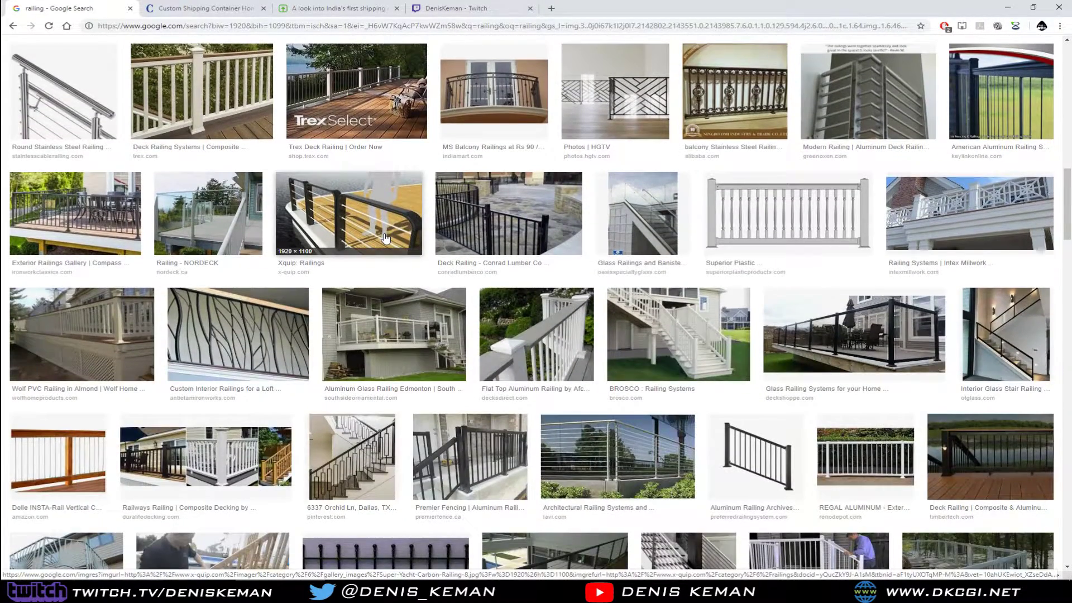
scroll(386, 239, "down", 2)
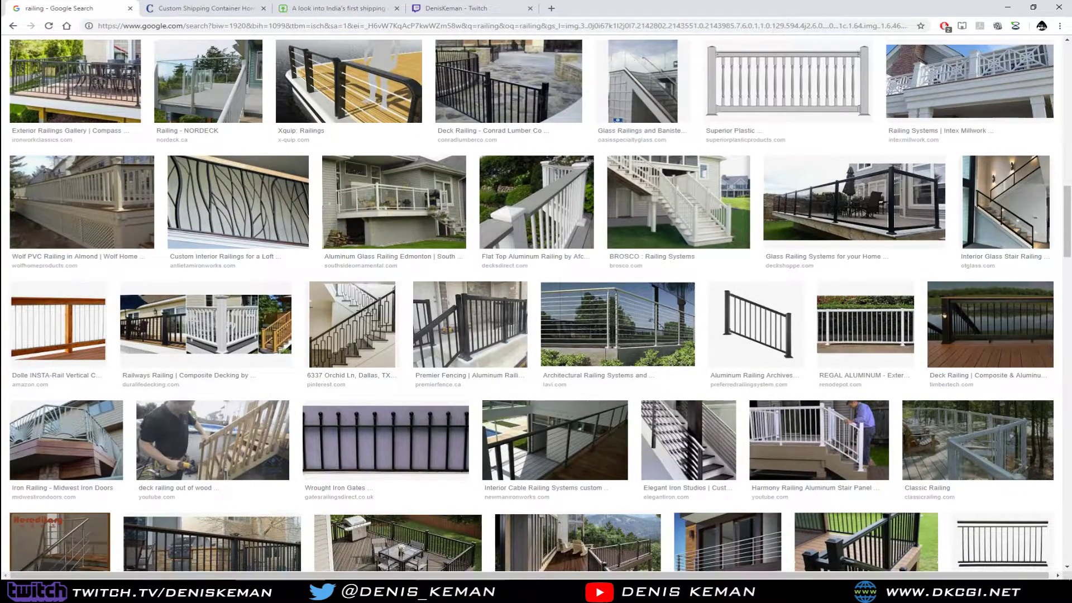
- Return to 3ds Max and examine the tall upright containers at the end of the house
left_click(438, 591)
middle_click_drag(375, 307, 505, 319)
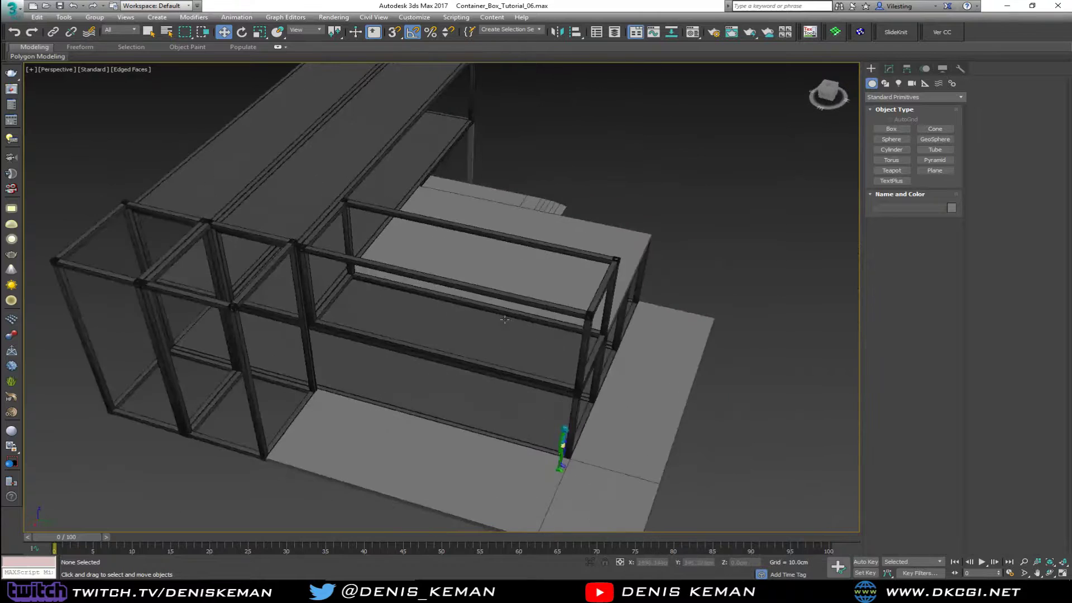
middle_click_drag(190, 391, 191, 362, "alt")
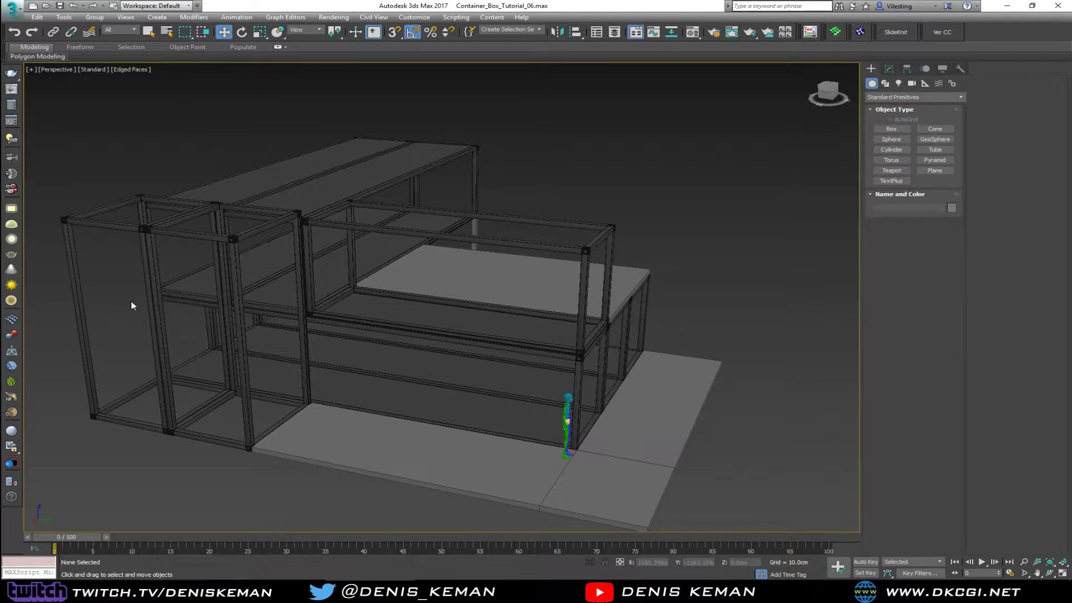
middle_click_drag(210, 341, 178, 375, "alt")
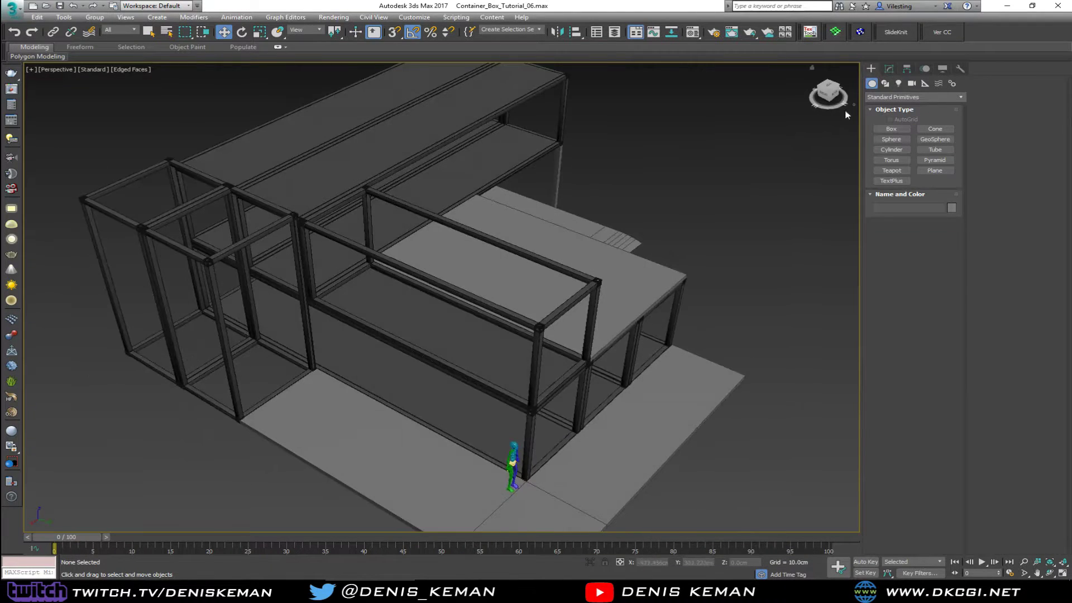
middle_click_drag(449, 218, 718, 170)
- Create an open U-Type Stair inside the tall end containers, with both flights about 395 cm long and a width of about 93 cm
left_click(890, 97)
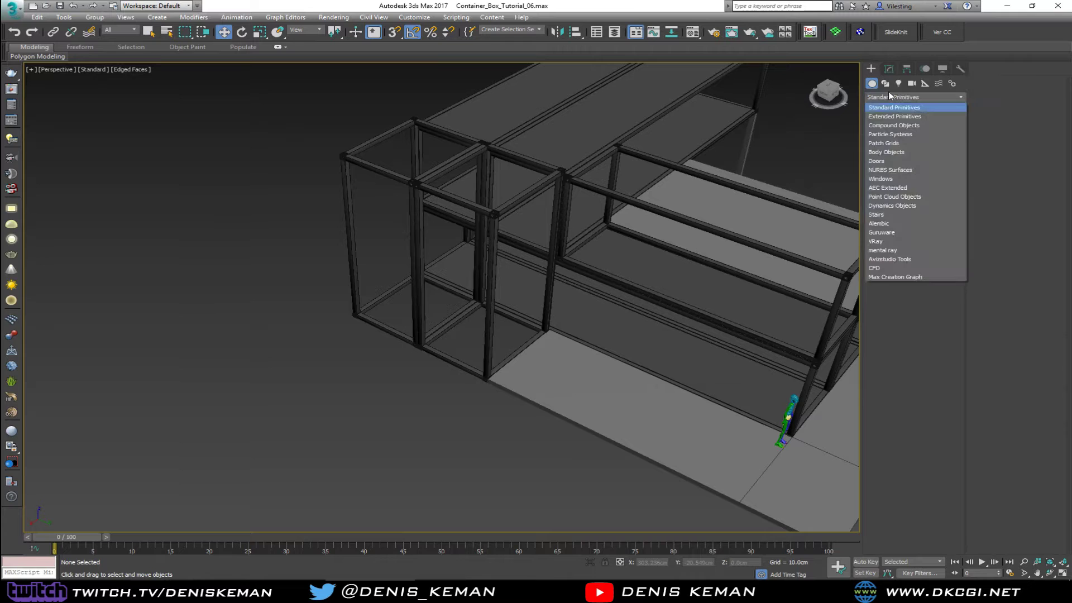
left_click(896, 116)
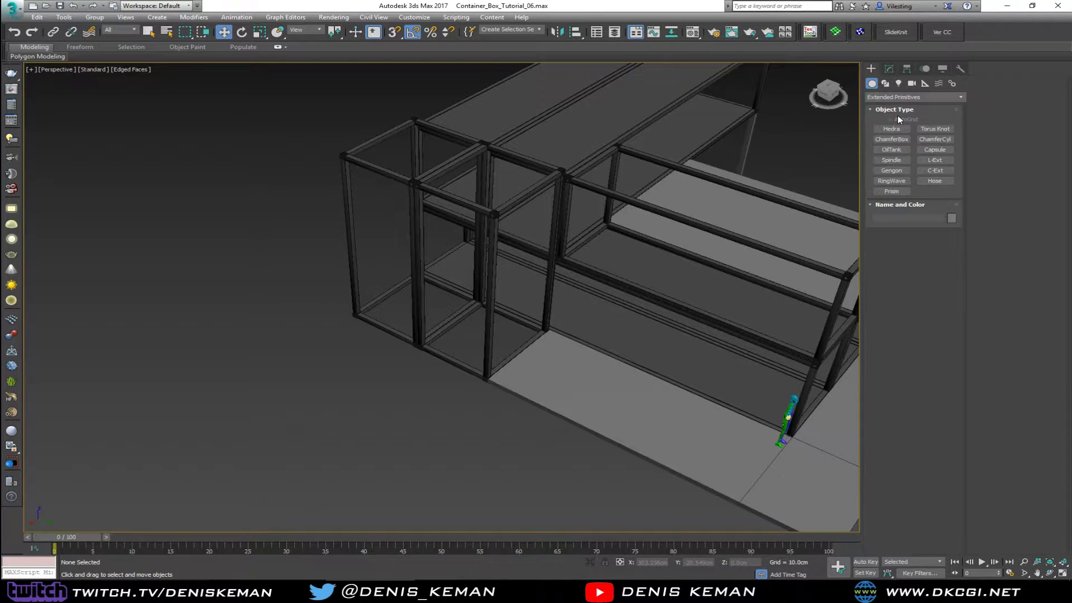
scroll(693, 145, "down", 5)
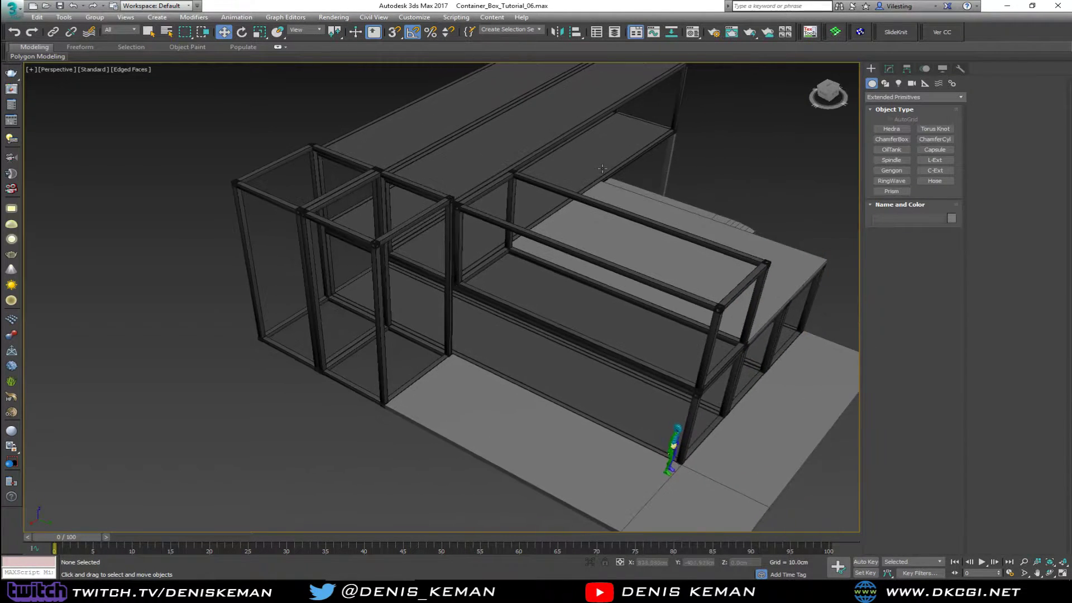
left_click(900, 97)
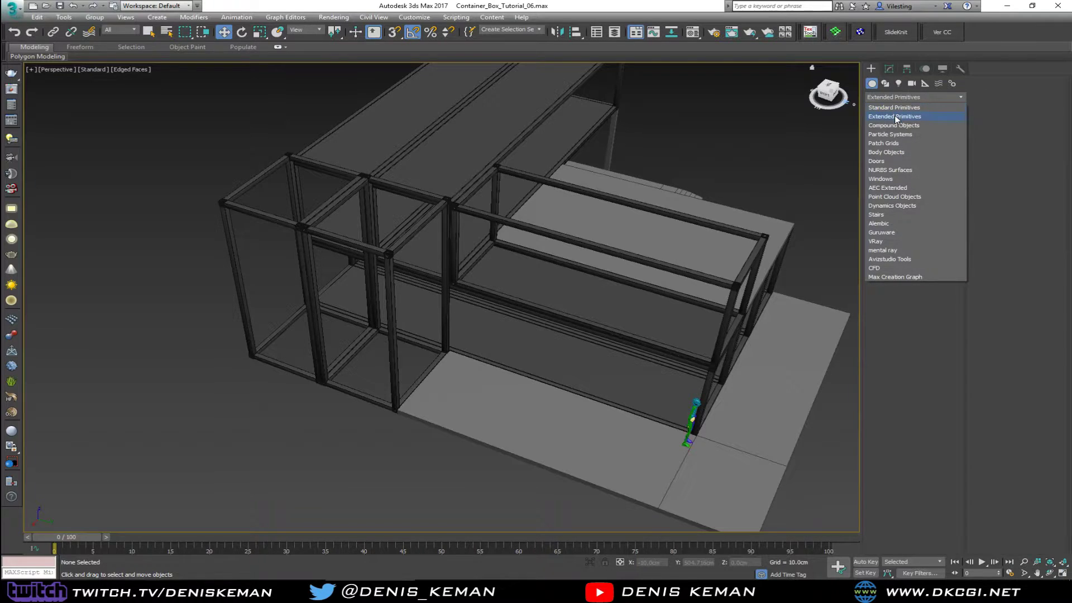
left_click(899, 216)
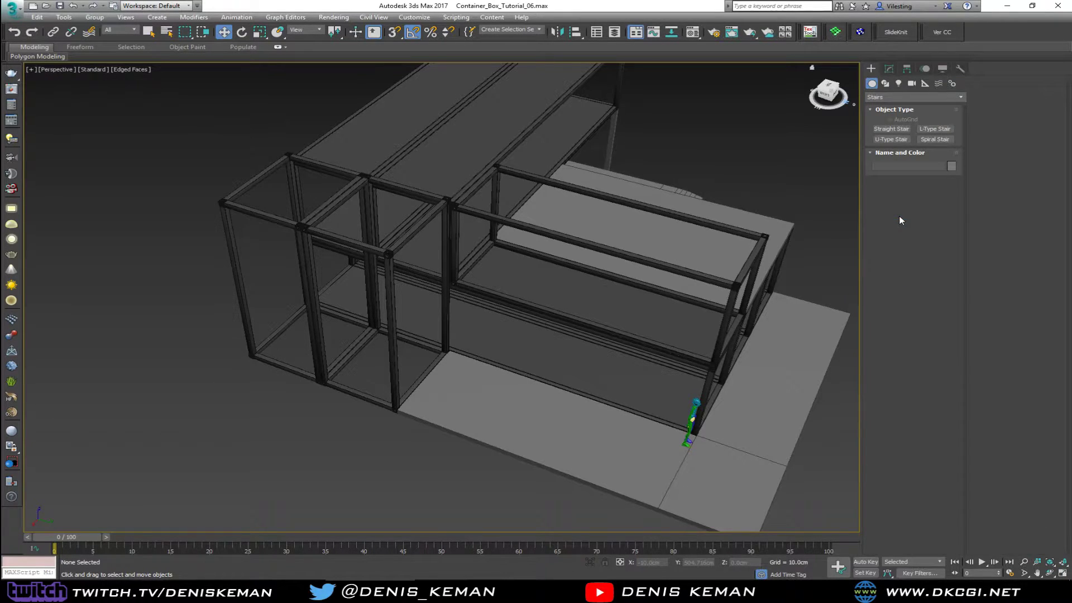
left_click(895, 139)
left_click_drag(277, 348, 393, 393)
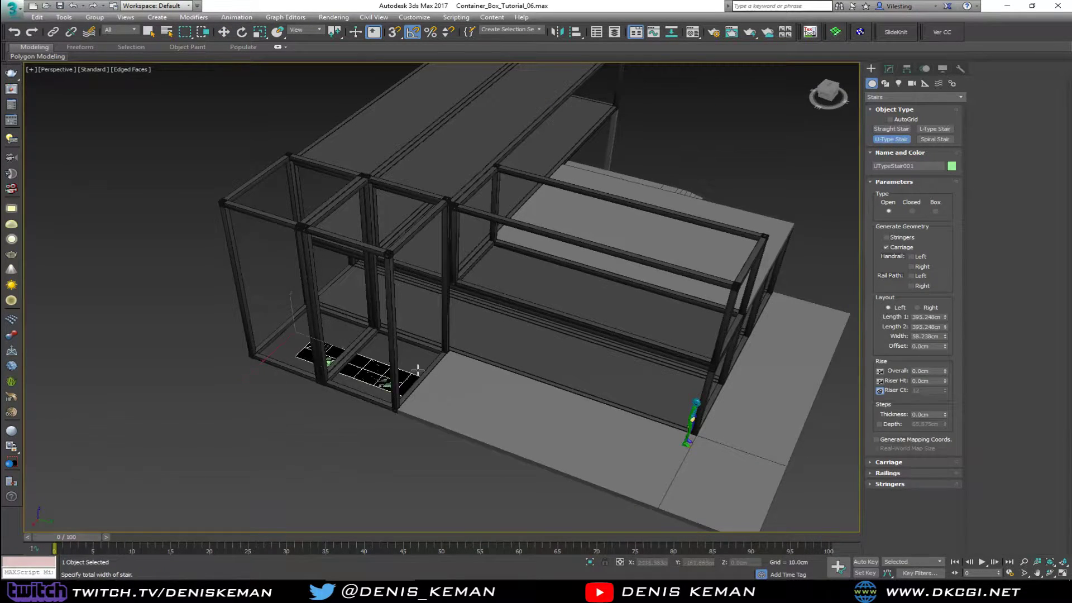
left_click(426, 357)
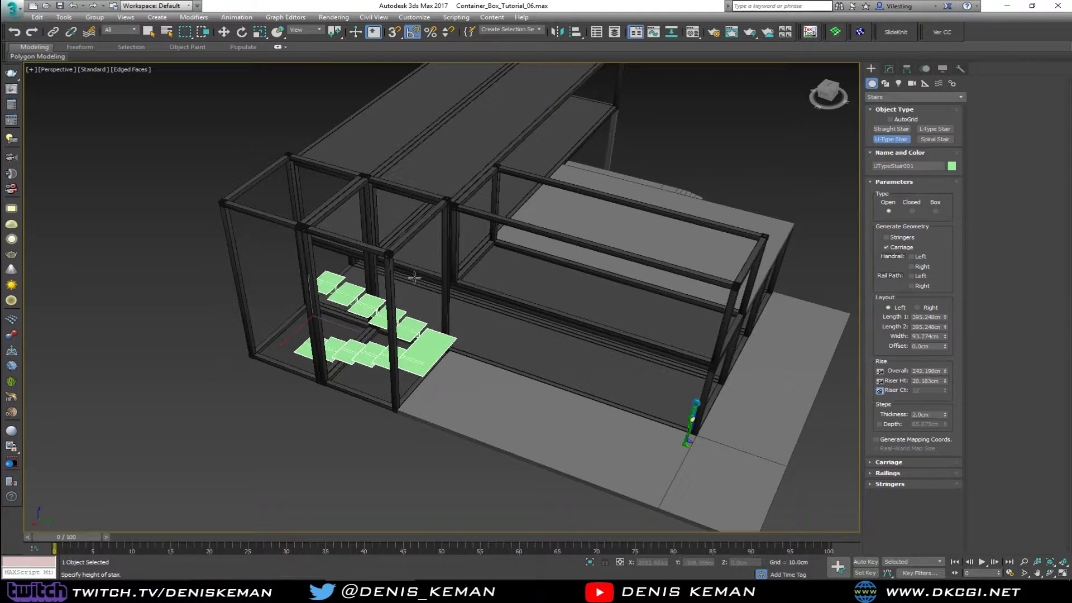
left_click(405, 240)
right_click(405, 240)
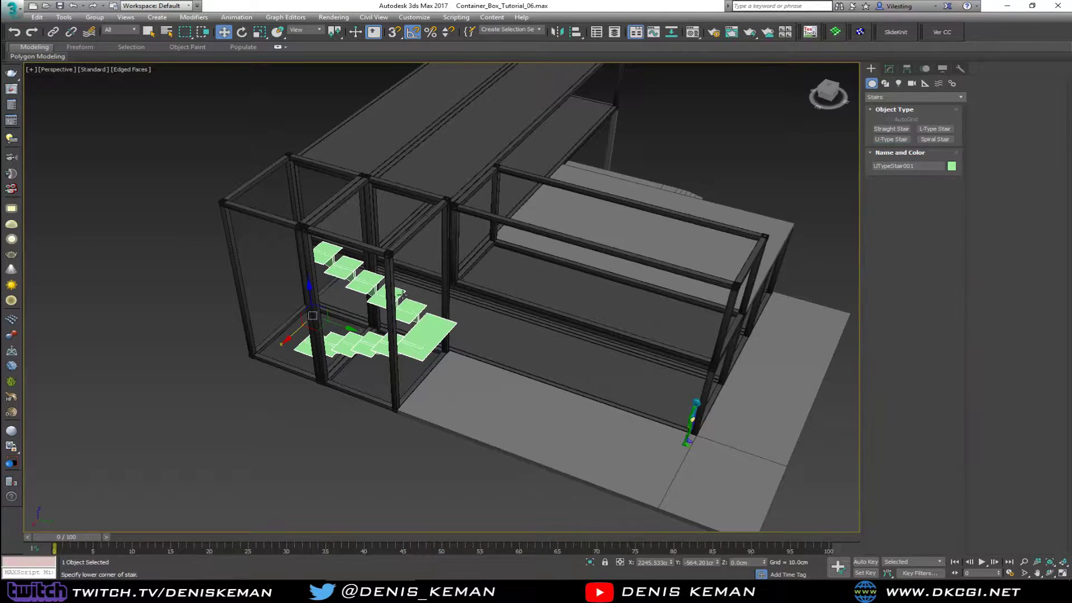
- Move the U-type stair in the top view about 17 cm along positive X and 17 cm along negative Y
middle_click_drag(406, 240, 363, 302, "alt")
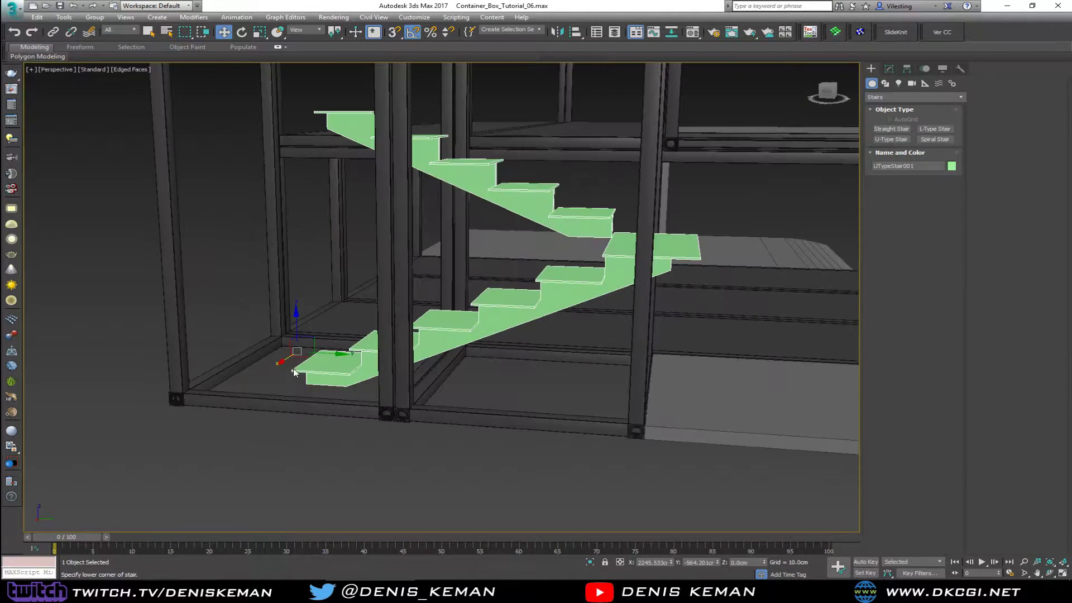
scroll(287, 368, "up", 5)
middle_click_drag(294, 349, 304, 410, "alt")
key("alt+w")
scroll(231, 238, "up", 5)
middle_click_drag(385, 247, 213, 173)
key("alt+w")
scroll(280, 199, "down", 3)
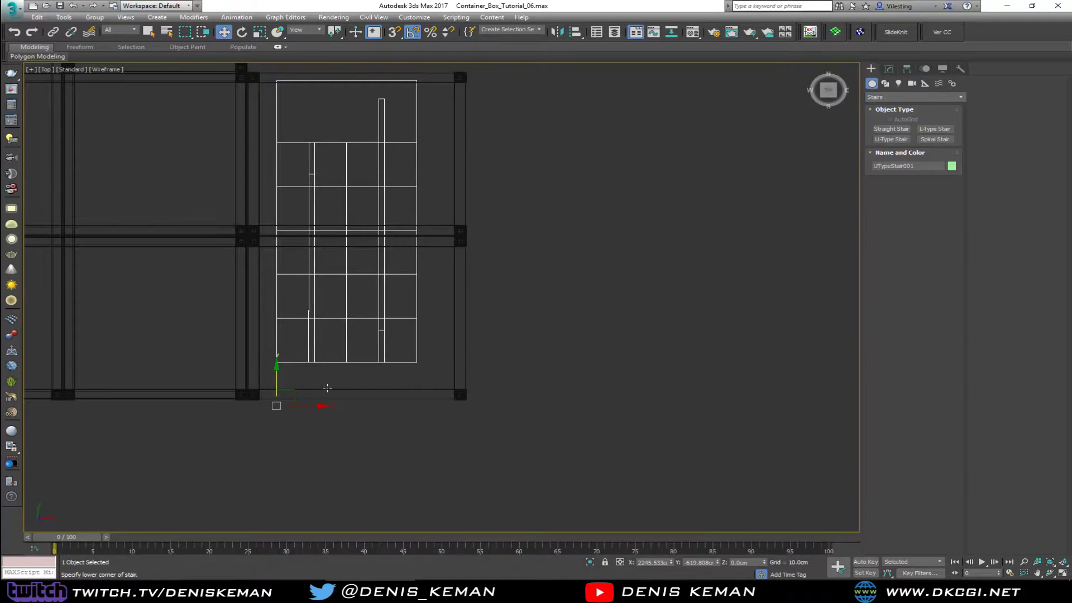
left_click_drag(295, 396, 308, 407)
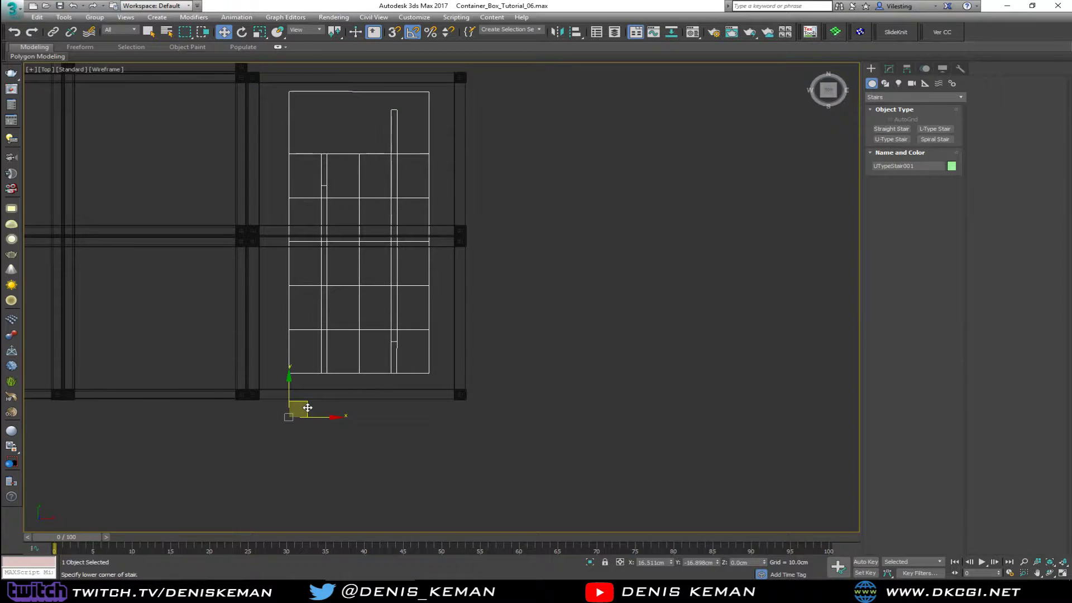
- Open the stair's parameters for editing and set Length 2 to about 411 cm
key("alt+w")
middle_click(528, 383)
key("alt+w")
middle_click_drag(523, 320, 464, 300, "alt")
left_click(890, 68)
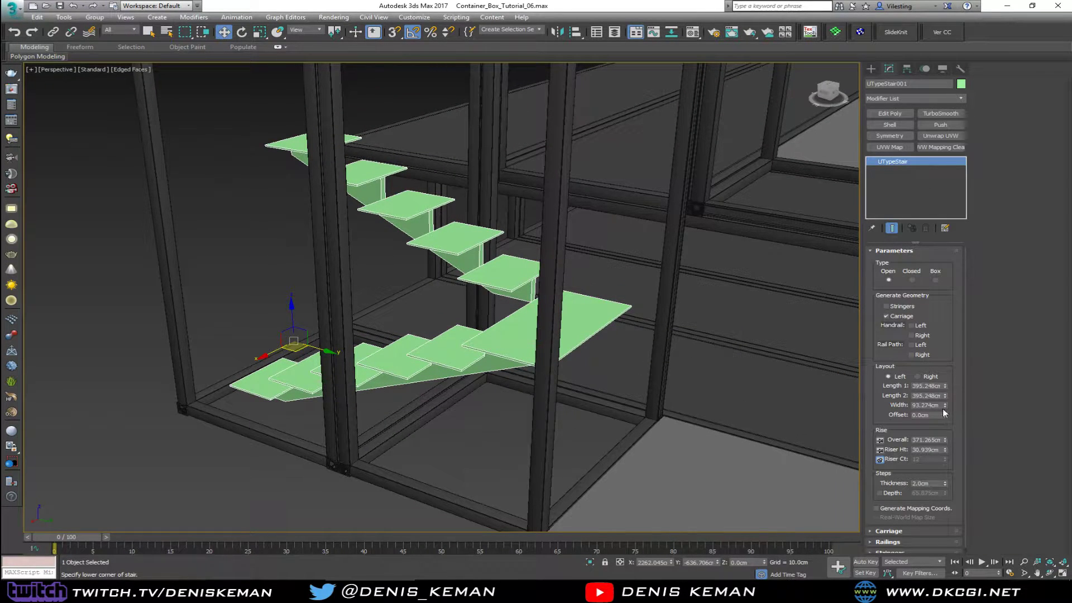
left_click_drag(943, 396, 943, 401)
middle_click_drag(692, 363, 391, 313, "alt")
scroll(925, 462, "down", 1)
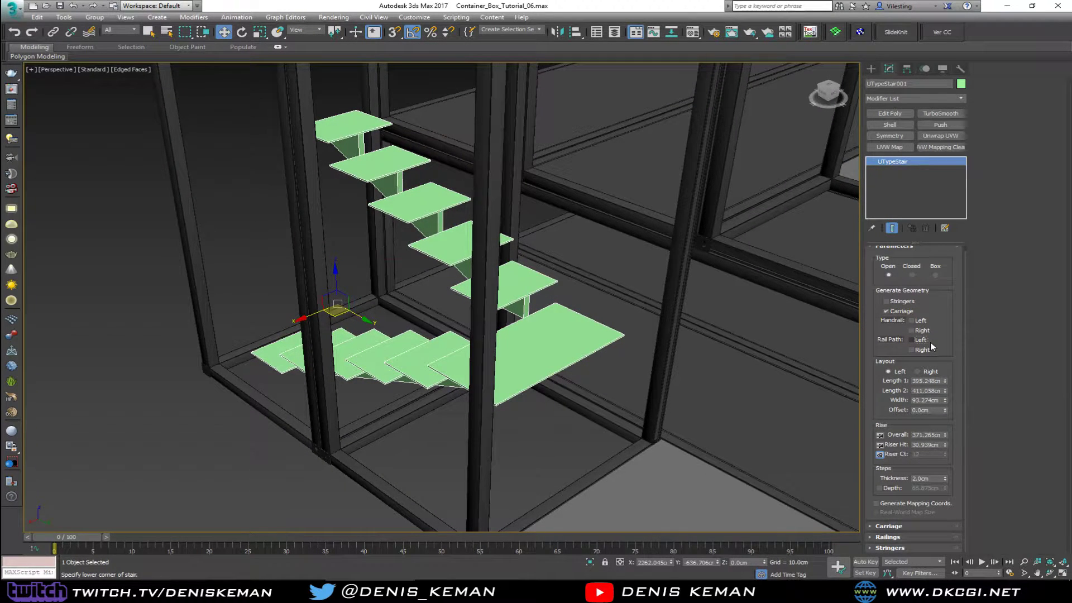
- Try the Right layout on the U-type stair and return it to Left
left_click(920, 371)
middle_click_drag(502, 357, 438, 359, "alt")
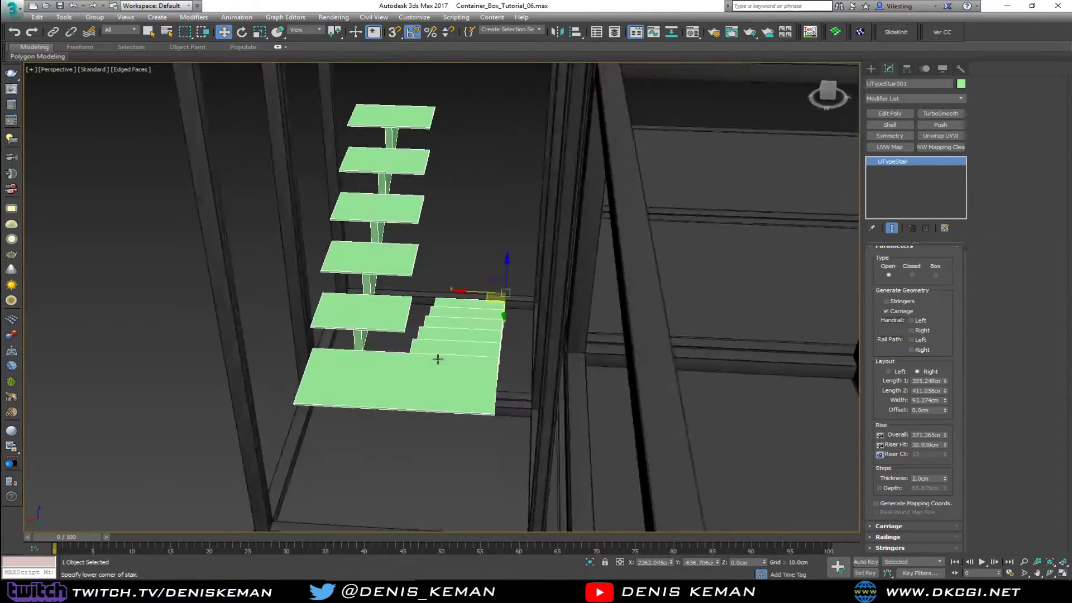
left_click(889, 372)
- Set the stair's Length 1 to about 416.6 cm and its width to 105.4 cm
left_click_drag(945, 380, 944, 367)
middle_click_drag(851, 367, 843, 354, "alt")
left_click_drag(944, 381, 944, 391)
middle_click_drag(600, 301, 593, 294, "alt")
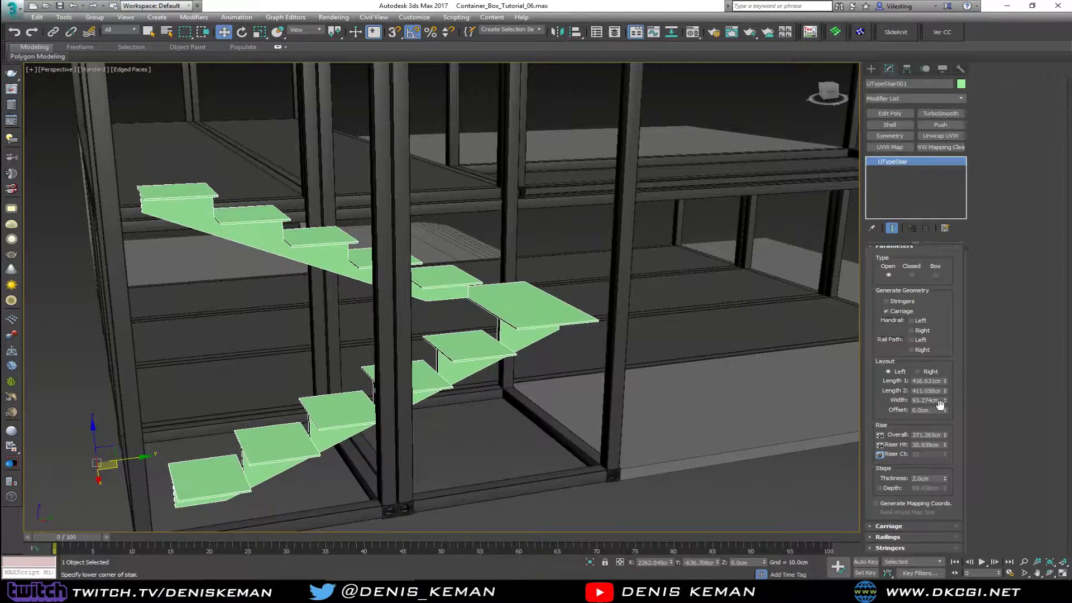
left_click_drag(944, 401, 945, 396)
middle_click_drag(575, 377, 479, 395, "alt")
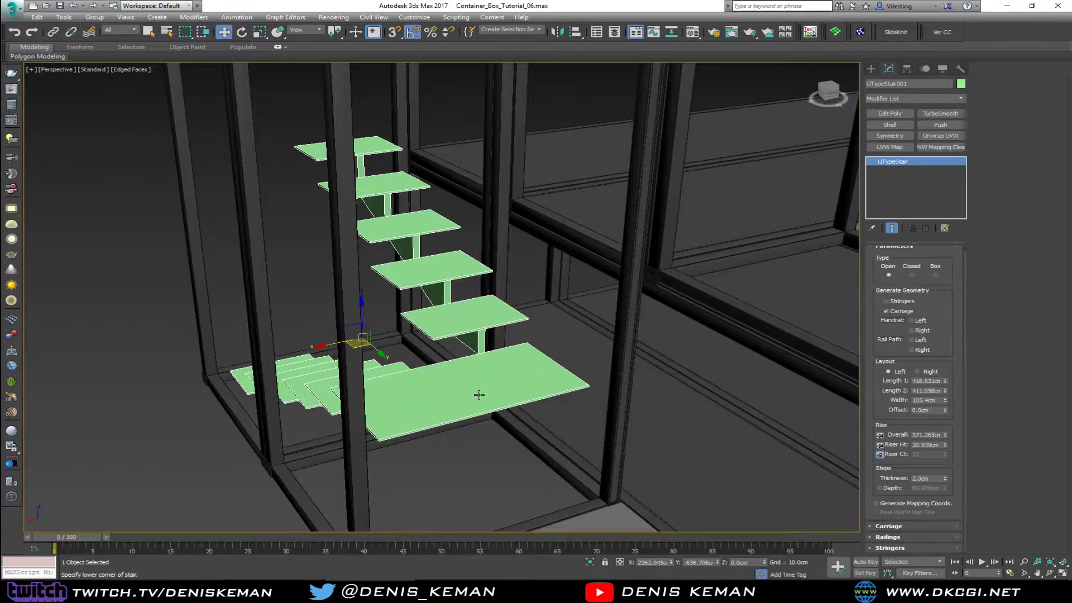
right_click(900, 175)
left_click(878, 183)
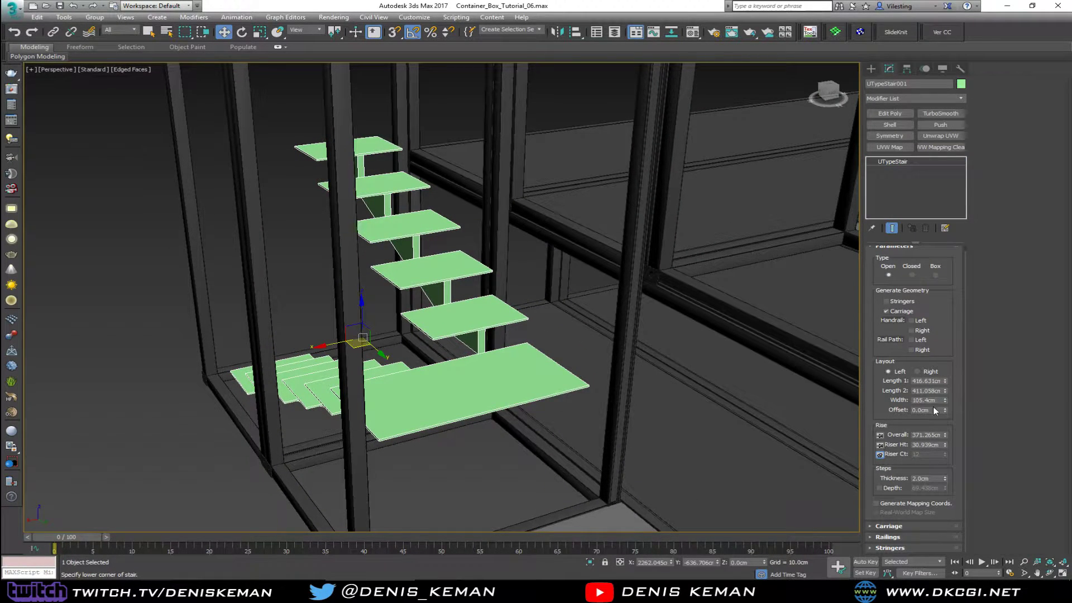
left_click_drag(944, 409, 943, 407)
right_click(945, 410)
- Set the stair's riser height to about 28.15 cm and move the stair about 16 cm along negative X
left_click_drag(944, 445, 944, 449)
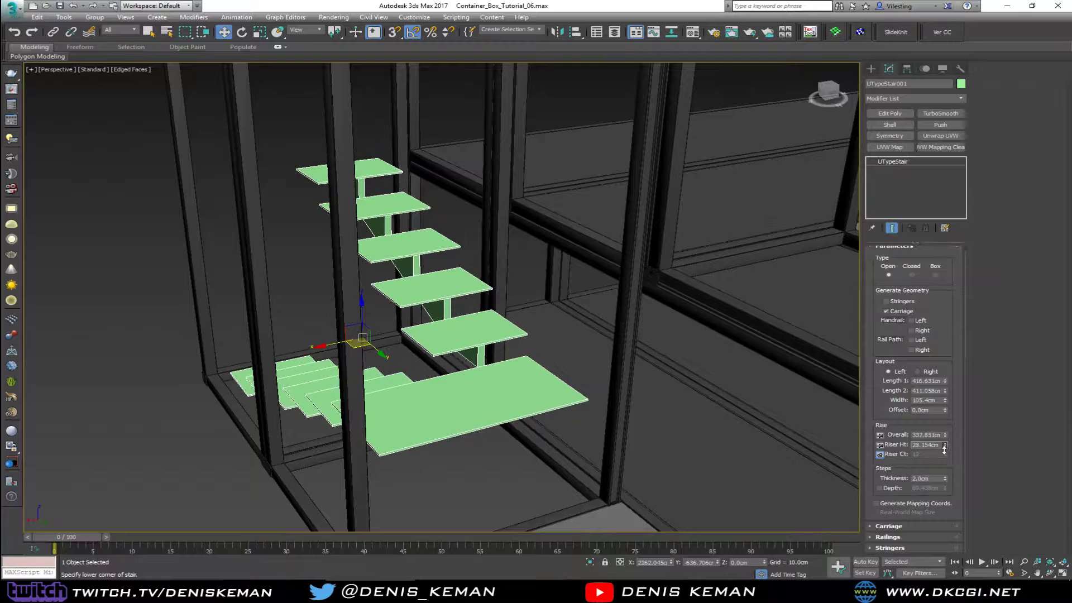
middle_click_drag(499, 423, 458, 420, "alt")
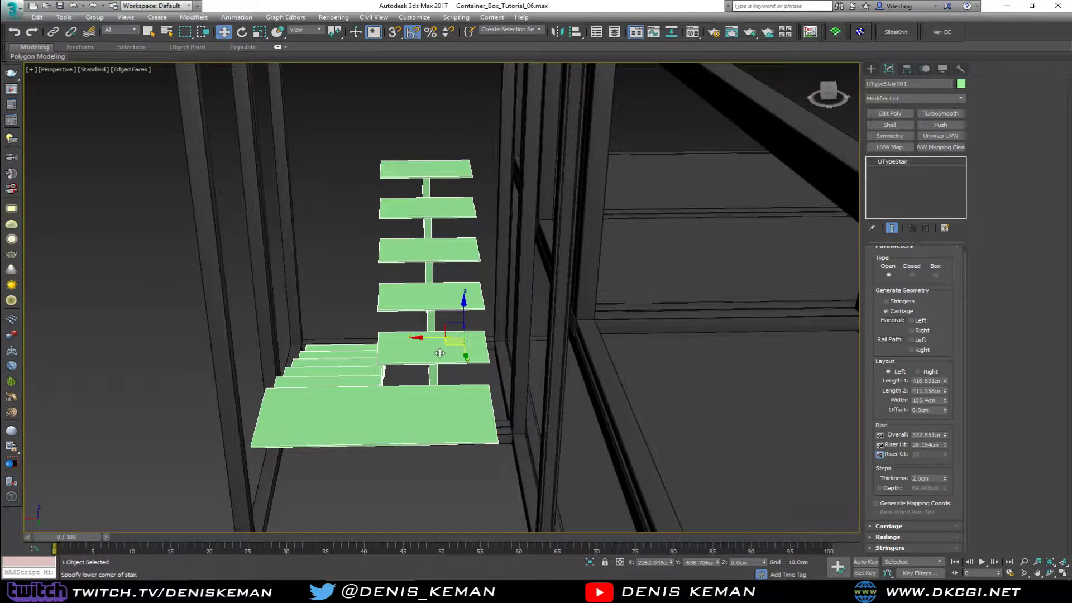
mouse_move(440, 352)
left_mouse_down()
mouse_move(460, 339)
mouse_move(440, 341)
left_mouse_up()
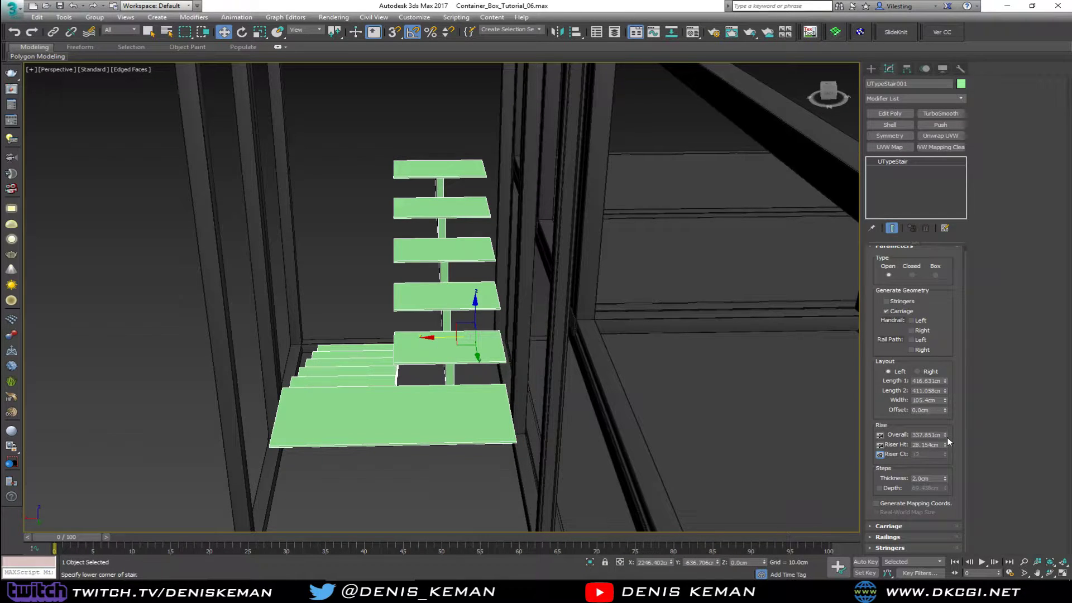
- Set the stair's overall rise to about 334.5 cm, check its fit in the containers, and deselect it
left_click_drag(945, 434, 944, 435)
middle_click_drag(419, 360, 489, 353, "alt")
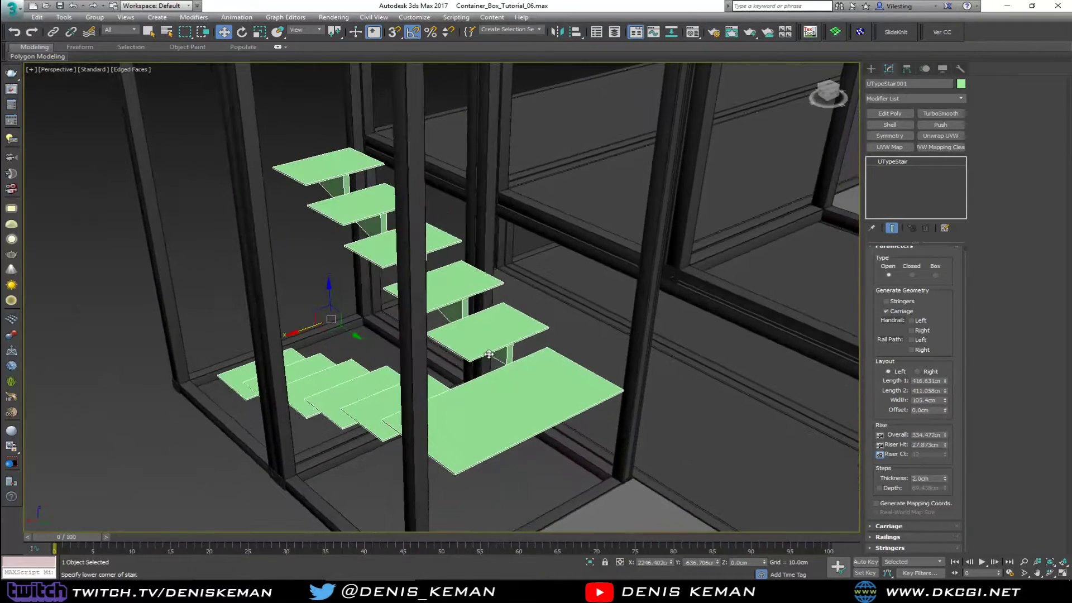
scroll(366, 331, "down", 3)
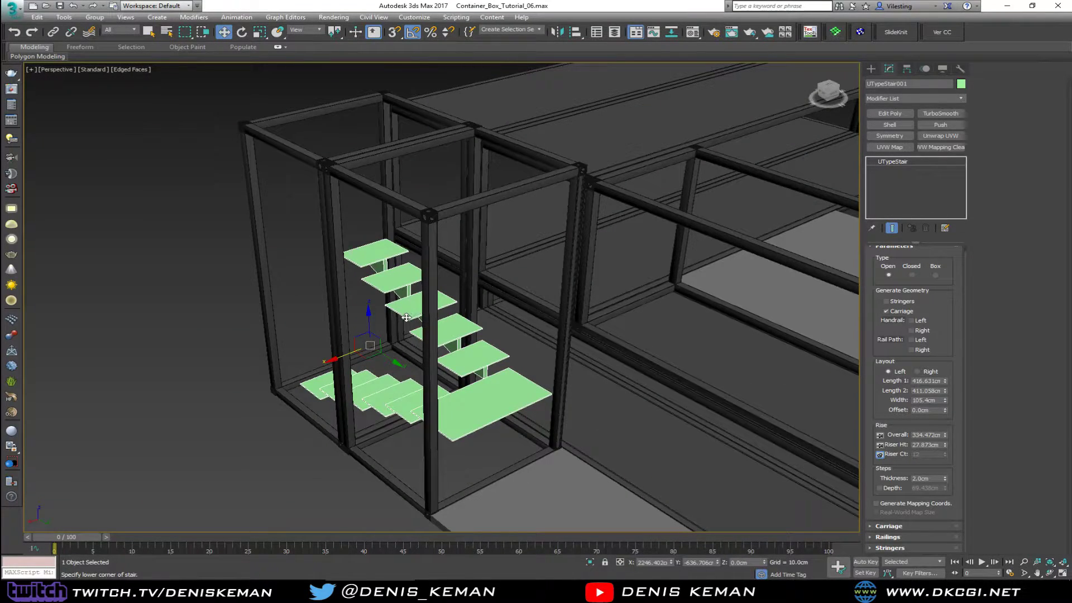
left_click(199, 361)
- Switch to the browser's railing results and save the Iron Railing - Midwest Iron Doors image as Railing_01.png
middle_click_drag(199, 361, 251, 317, "alt")
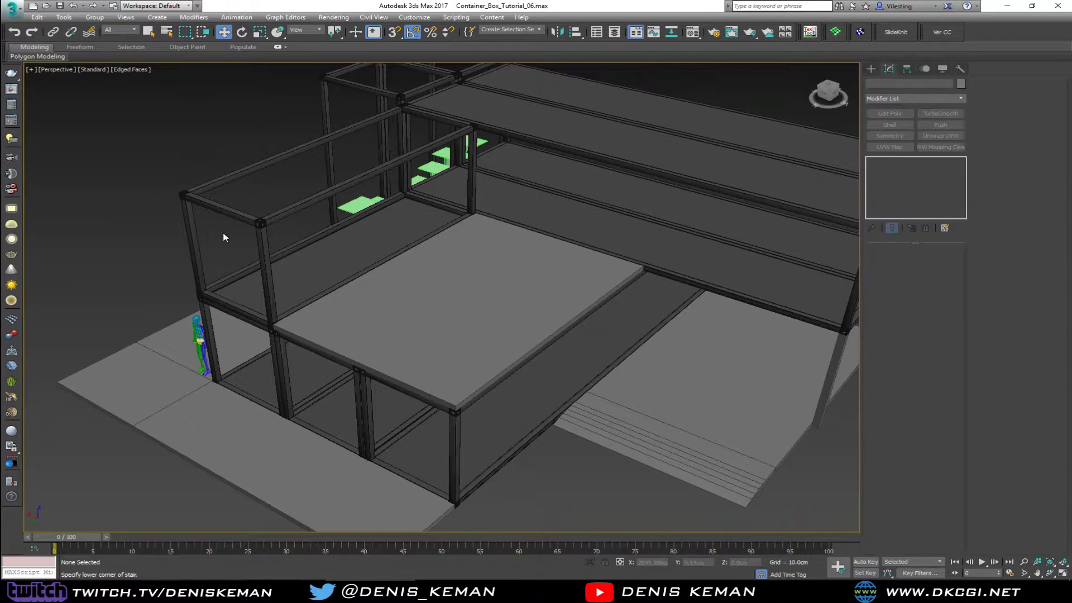
key("alt+Tab")
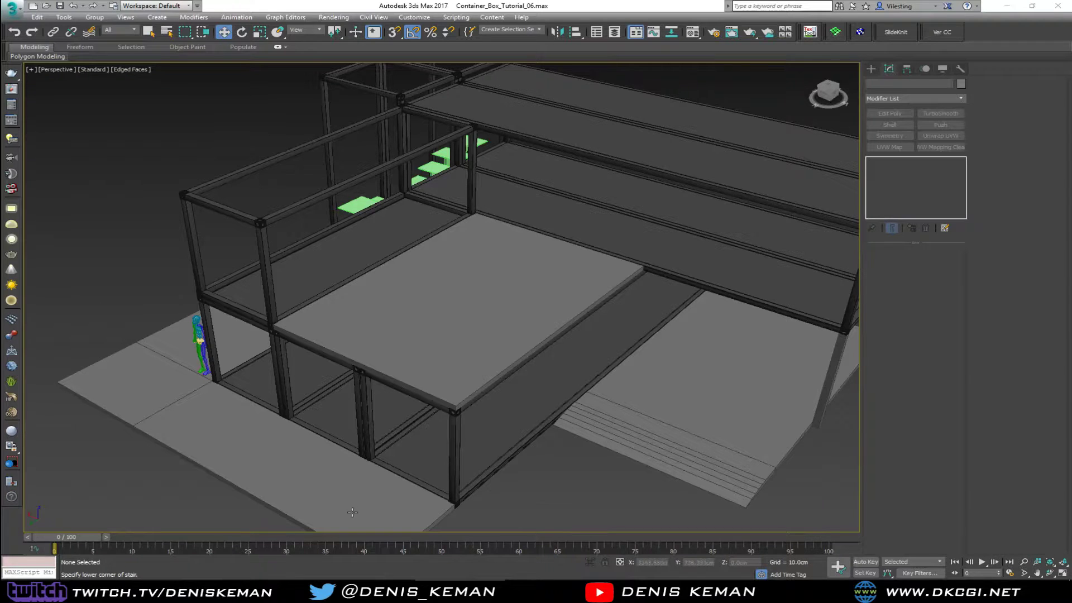
left_click(310, 589)
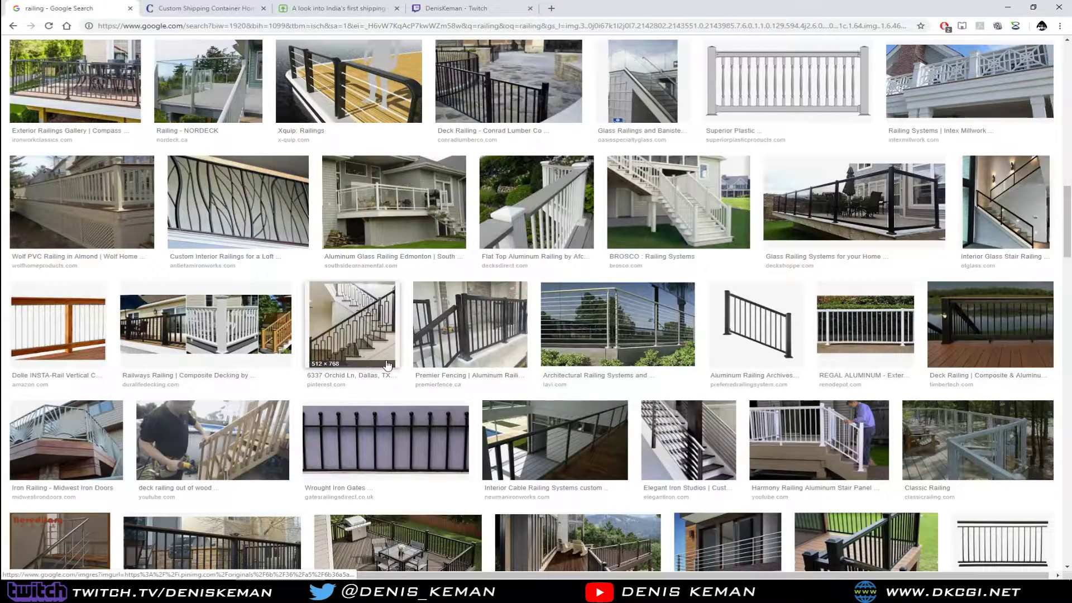
scroll(193, 435, "down", 2)
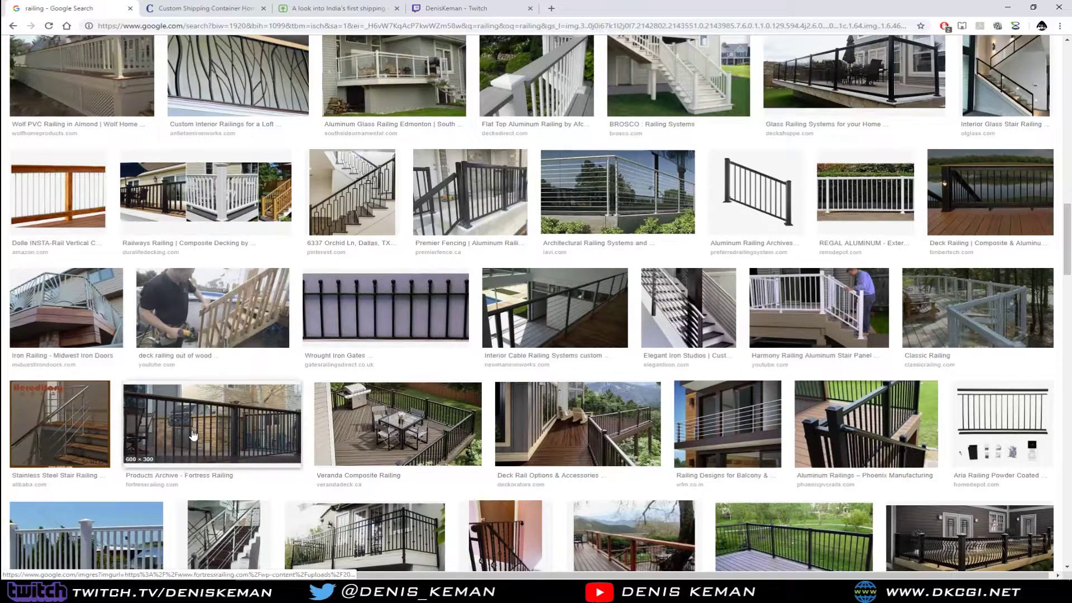
left_click(81, 306)
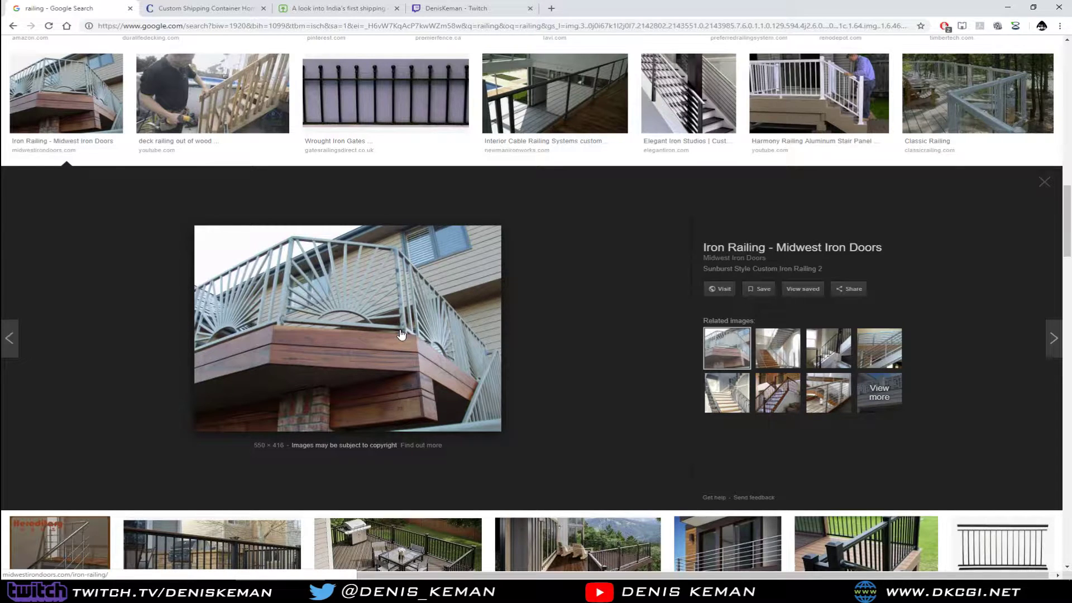
right_click(352, 298)
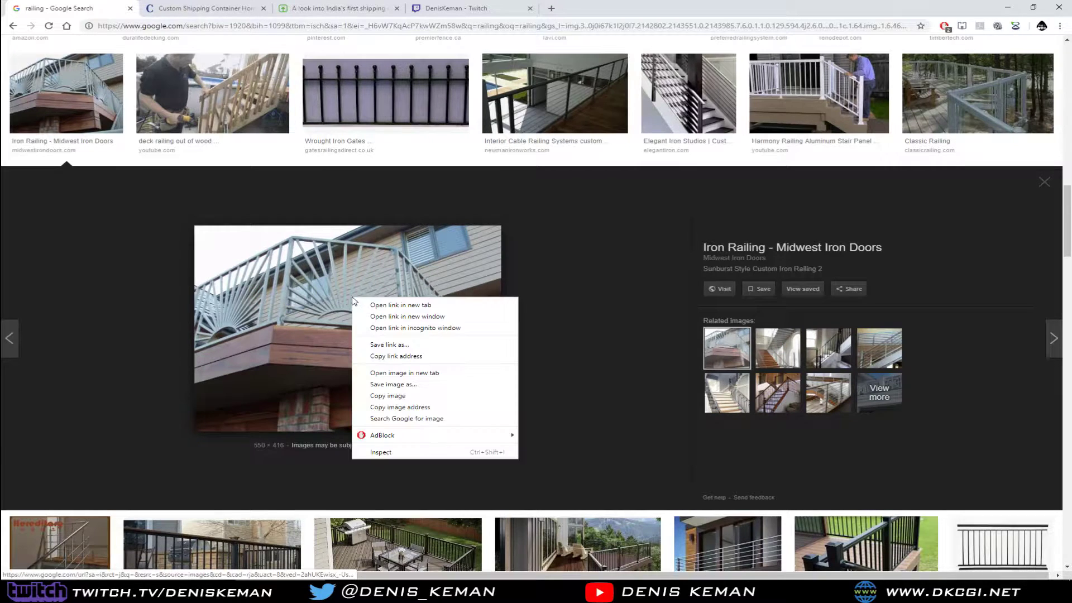
left_click(402, 385)
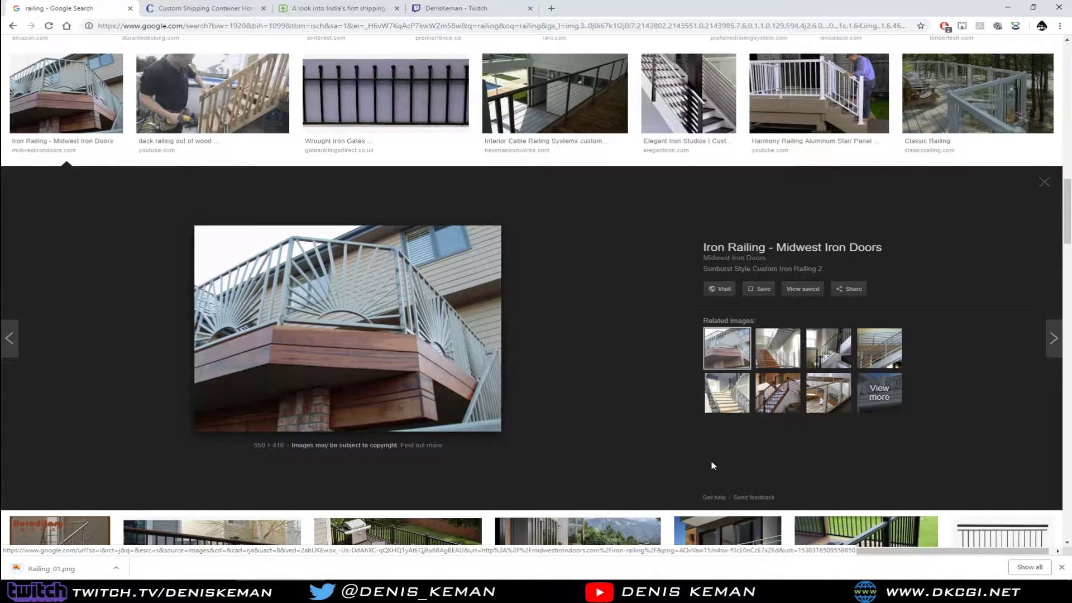
- View the downloaded Railing_01.png, close the viewer, and dismiss the browser's download bar
left_click(67, 567)
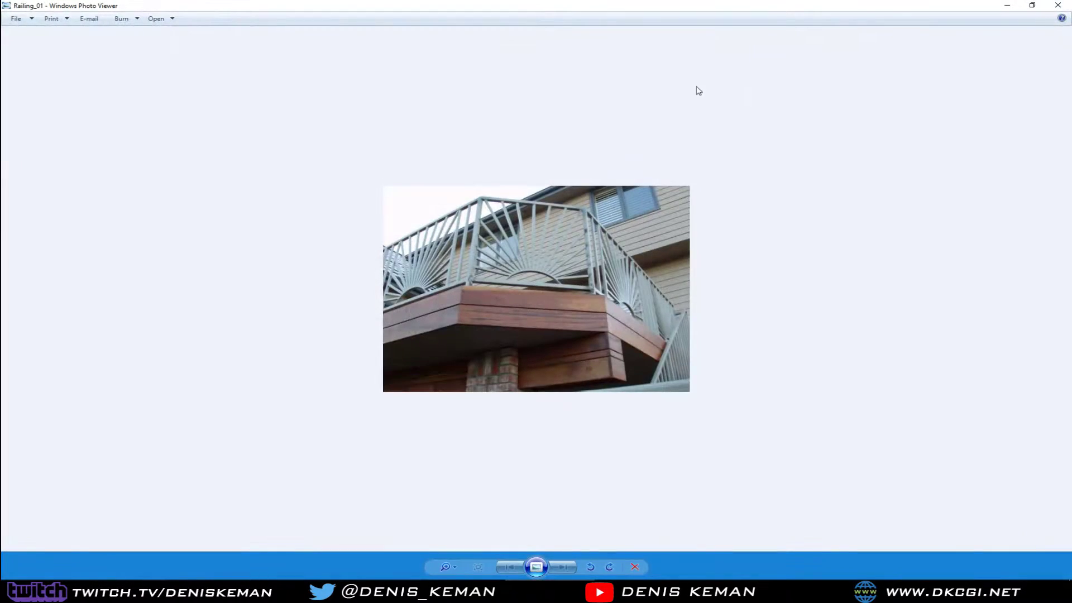
left_click(1058, 5)
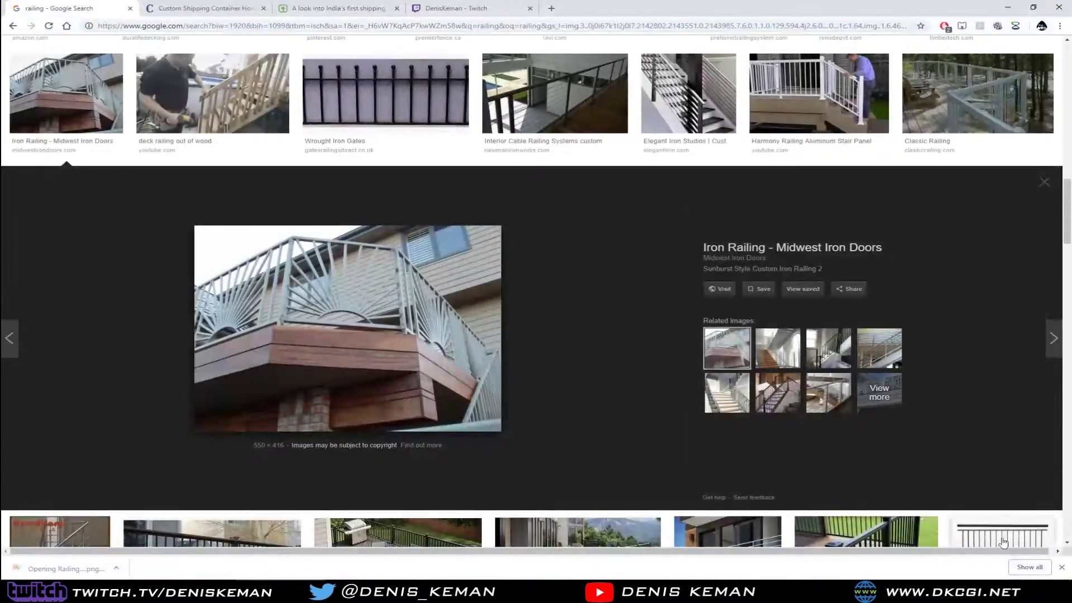
left_click(1062, 572)
- Preview the Custom Interior Railings for a Loft image with the modern branch design
scroll(308, 227, "up", 7)
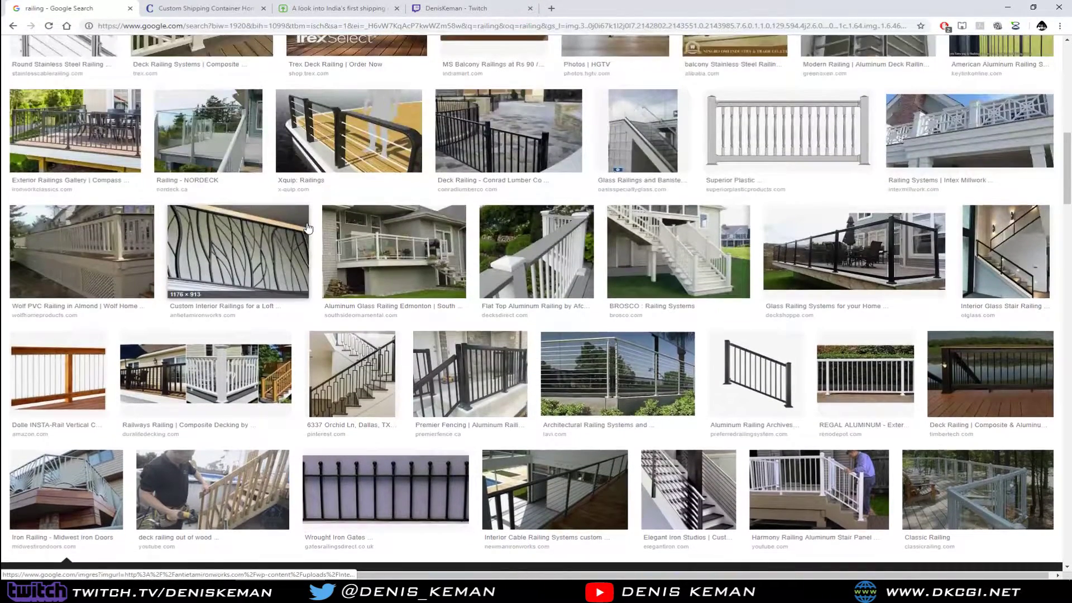
left_click(252, 260)
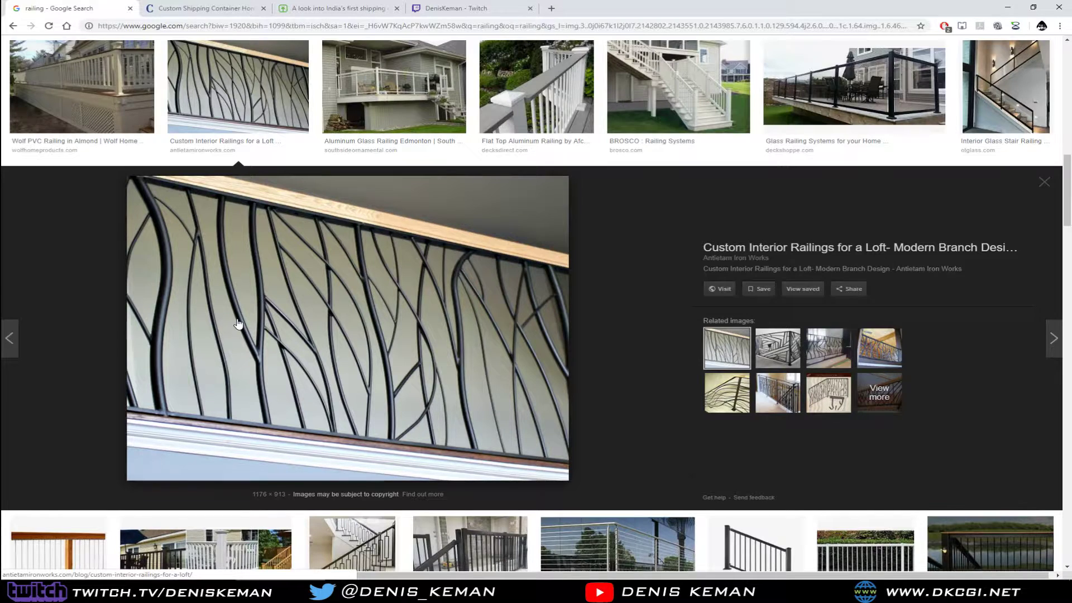
- Preview the Modern Railing aluminum deck railing image from Green Oxen and save it as Railing_02.jpg
scroll(237, 324, "up", 3)
scroll(237, 324, "up", 2)
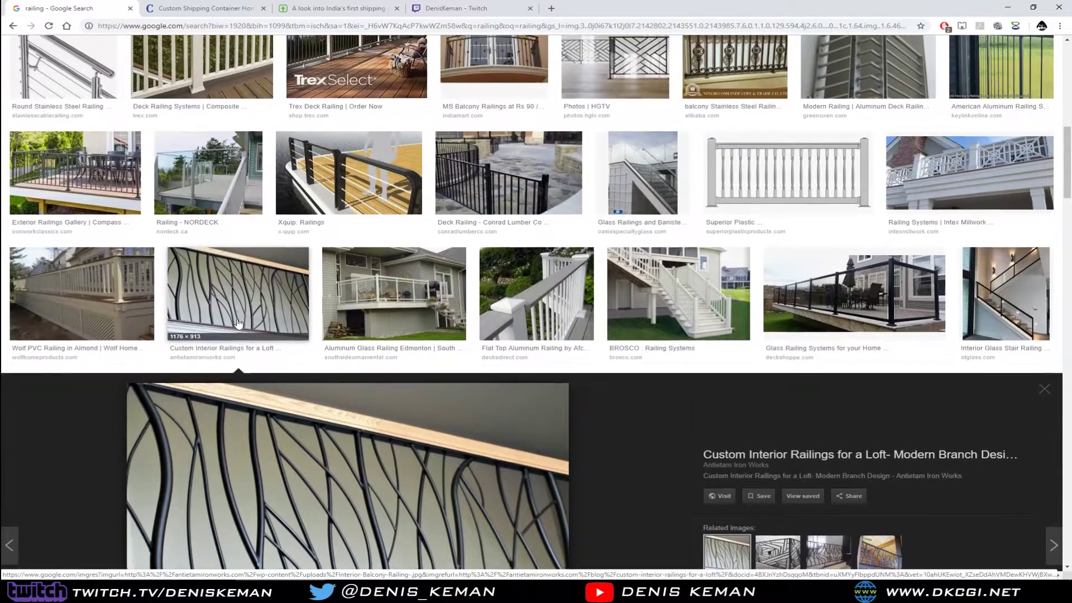
scroll(237, 324, "up", 2)
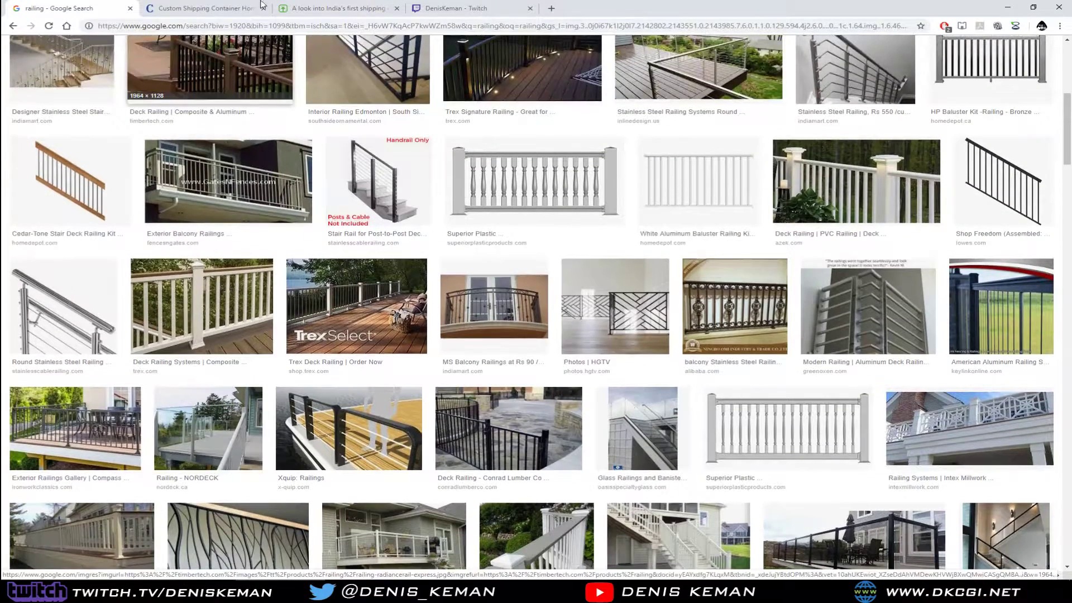
left_click(868, 302)
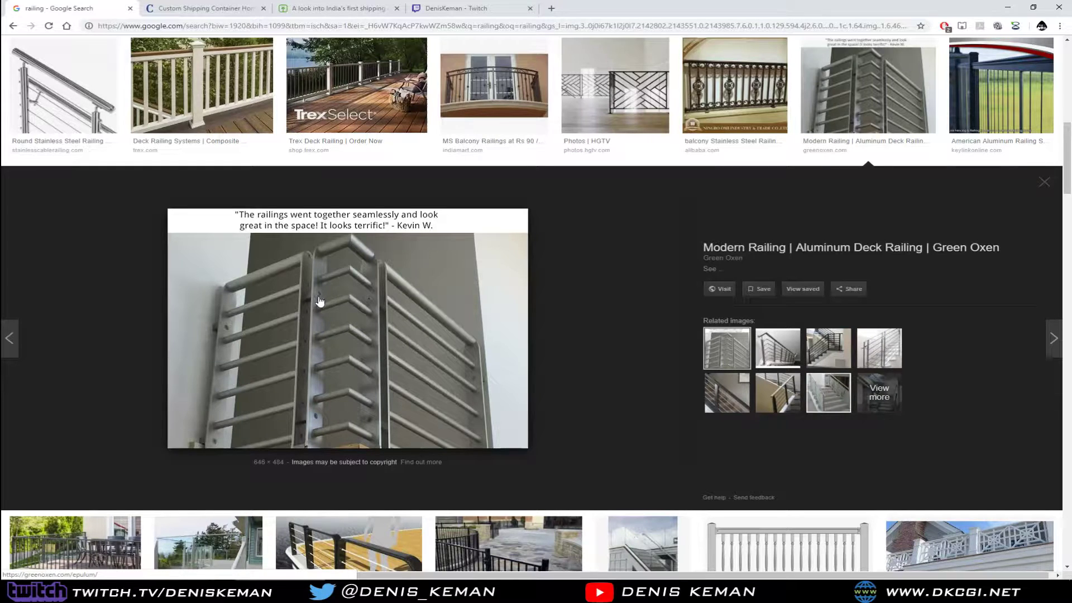
right_click(368, 310)
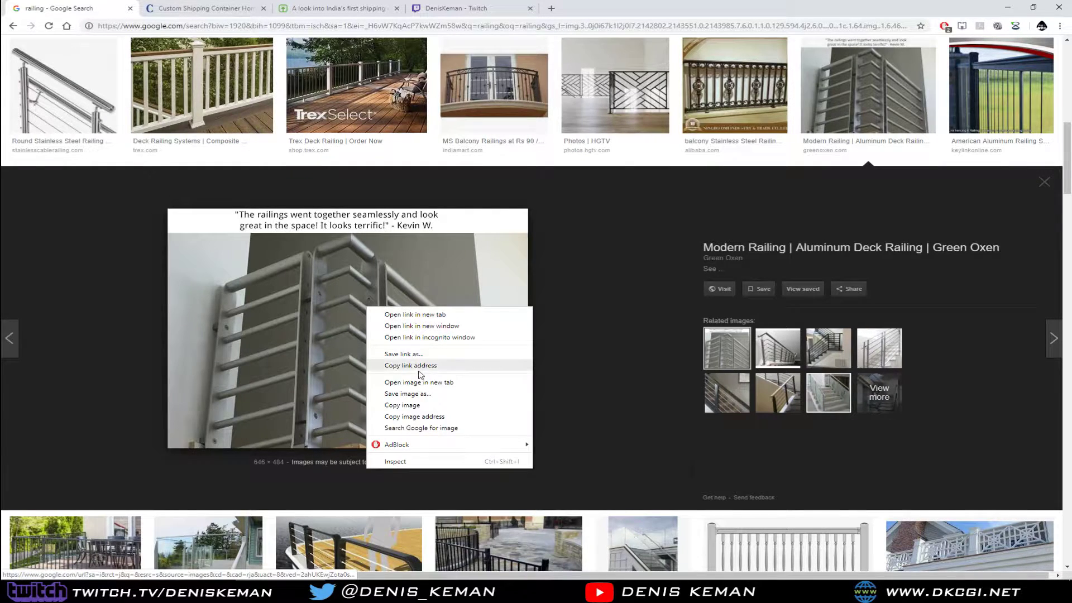
left_click(421, 405)
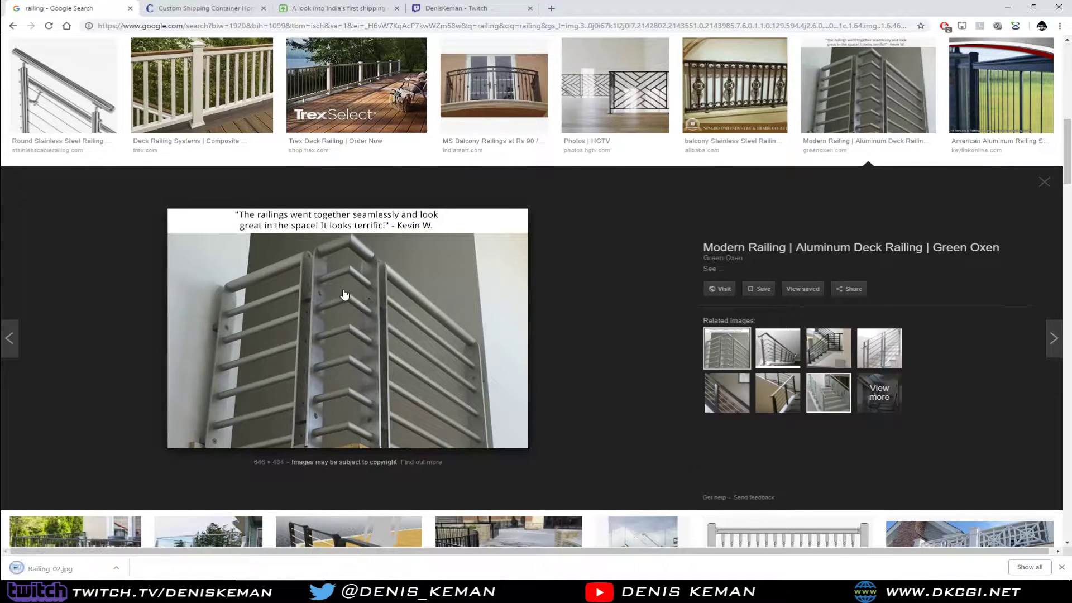
- Preview the Round Stainless Steel Railing image with the 2" round top rail
scroll(295, 321, "up", 5)
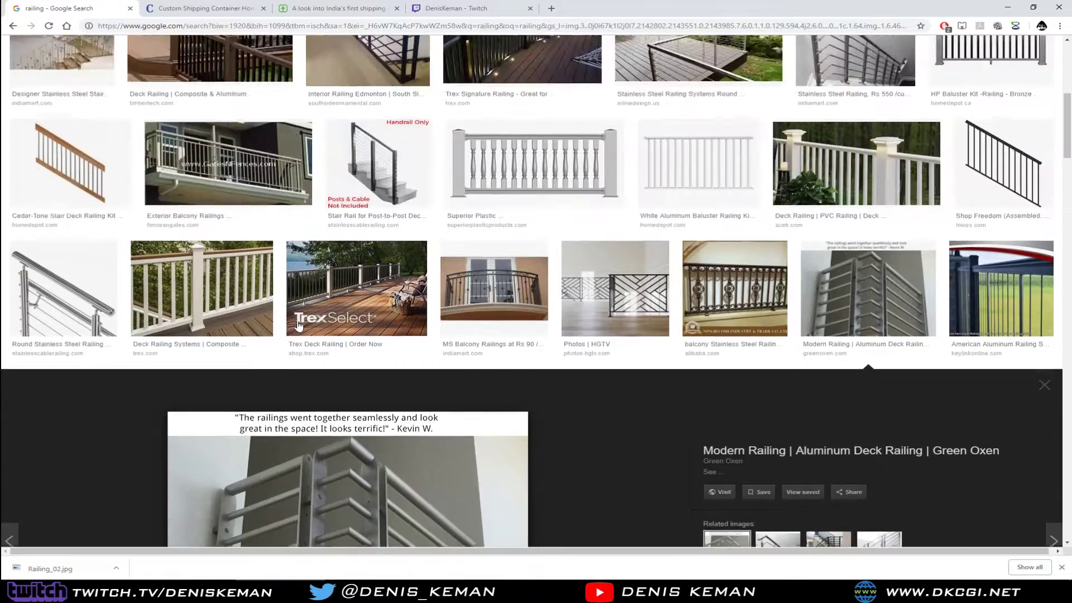
left_click(86, 354)
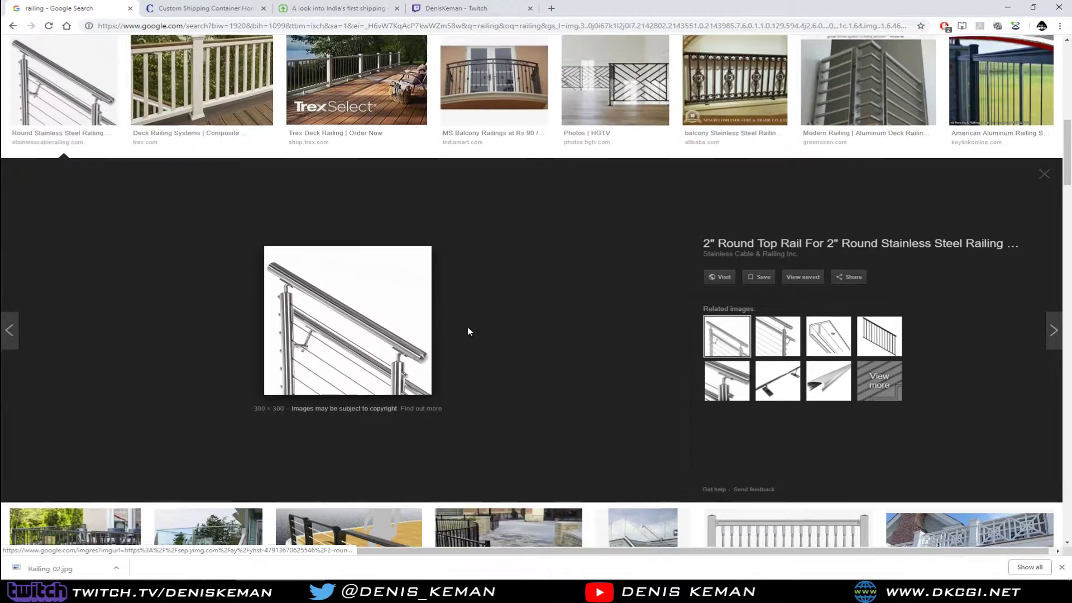
- Preview the Exterior Metal Stair Railings image from Pinterest and save it as Railing_03.jpg
scroll(468, 329, "up", 10)
scroll(467, 332, "down", 1)
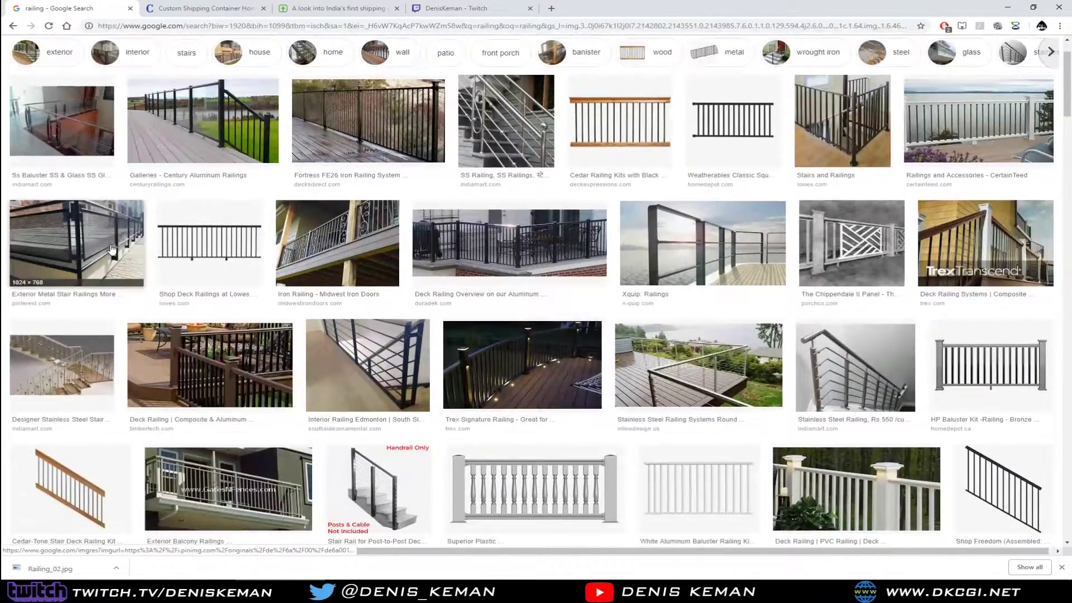
left_click(103, 250)
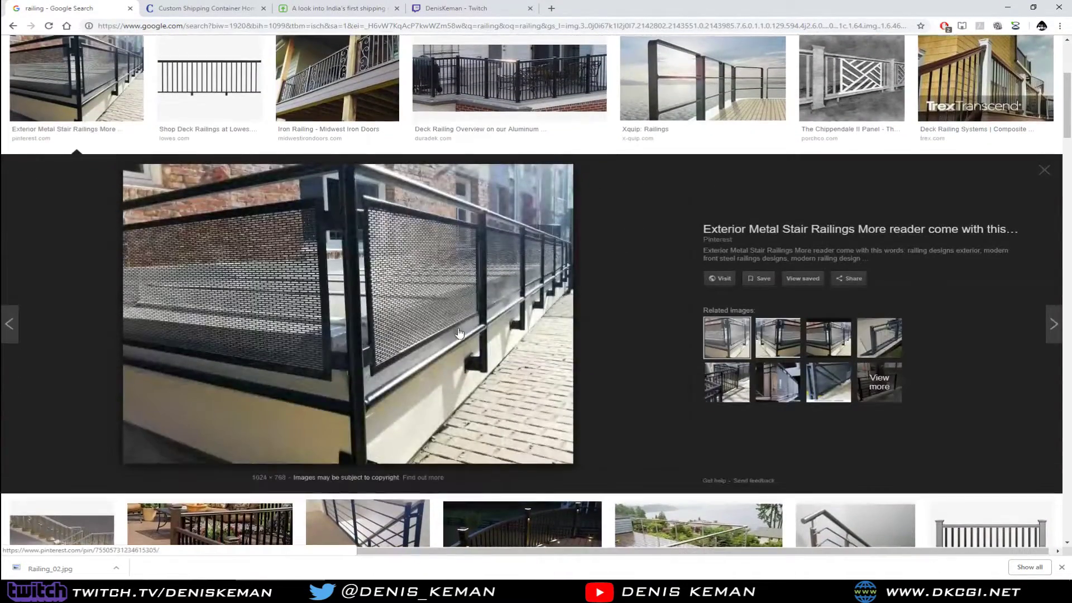
right_click(374, 261)
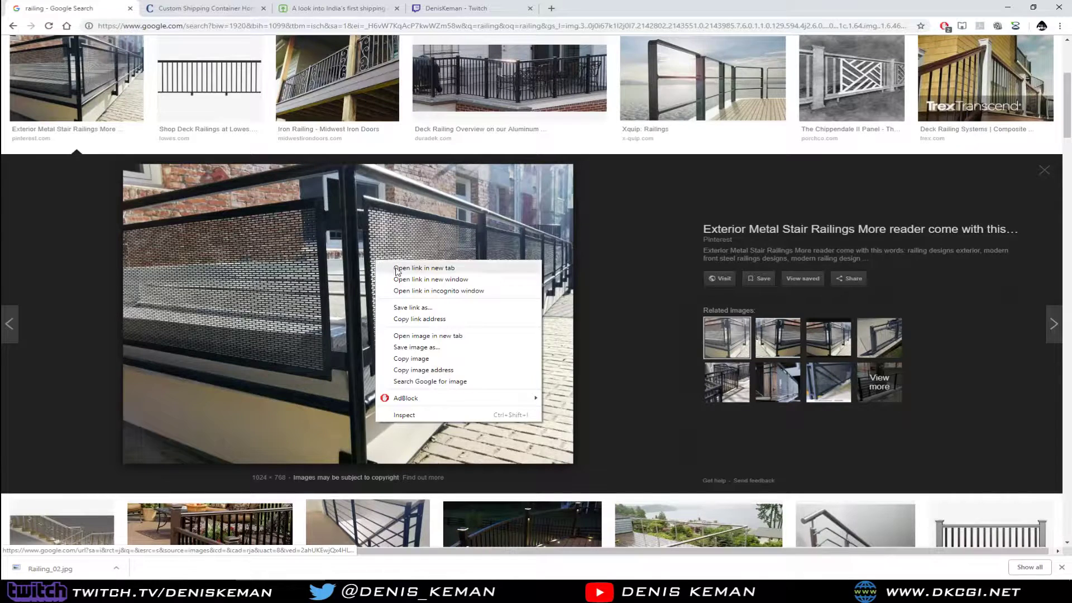
left_click(455, 348)
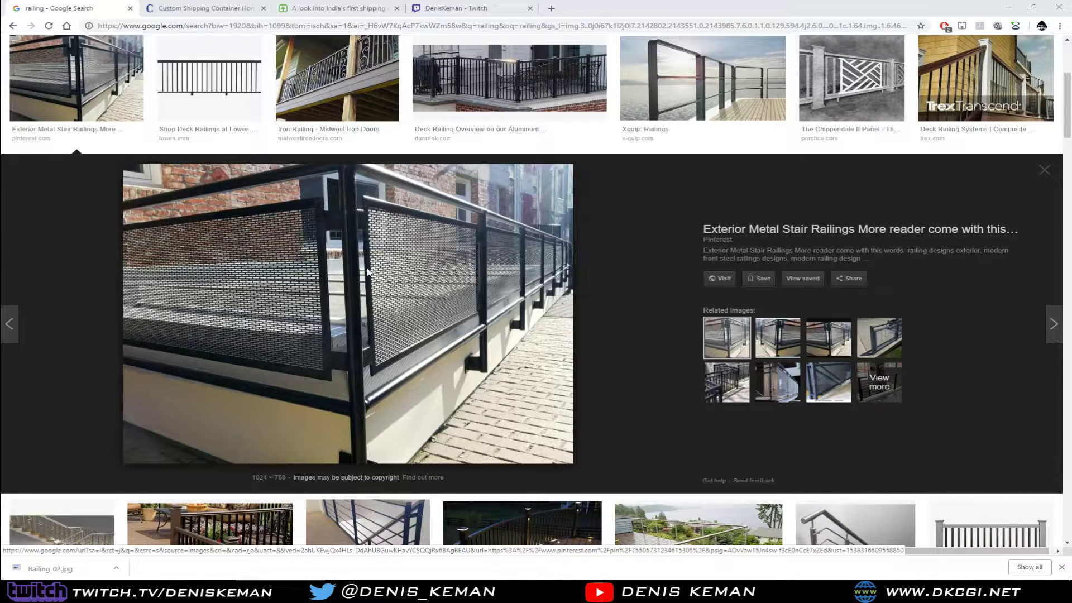
key("Return")
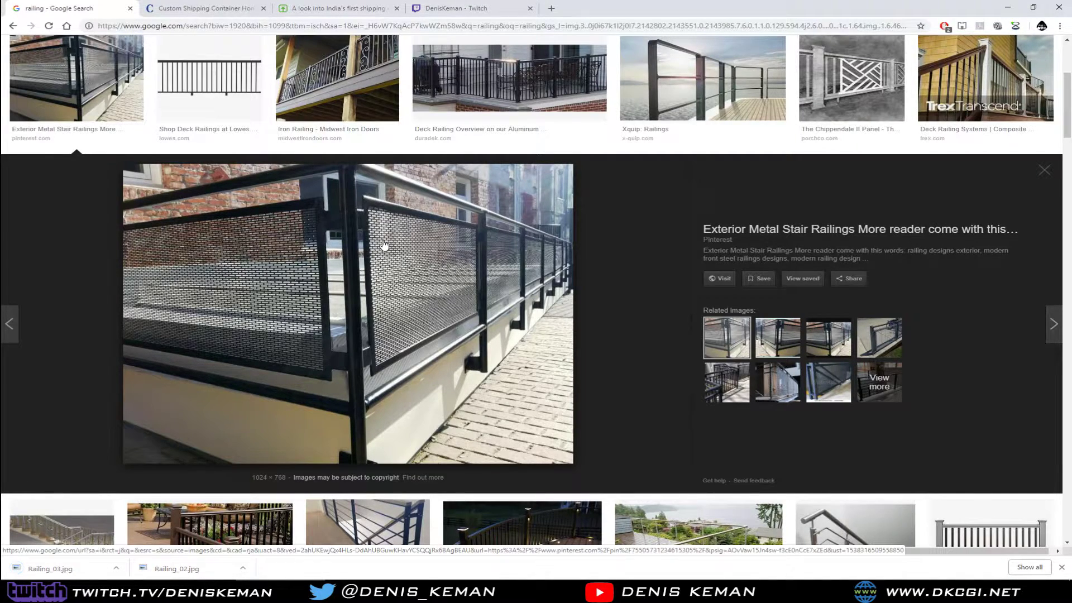
- Preview the Iron Railing image from Midwest Iron Doors and save it as Railing_04.JPG
scroll(383, 244, "up", 2)
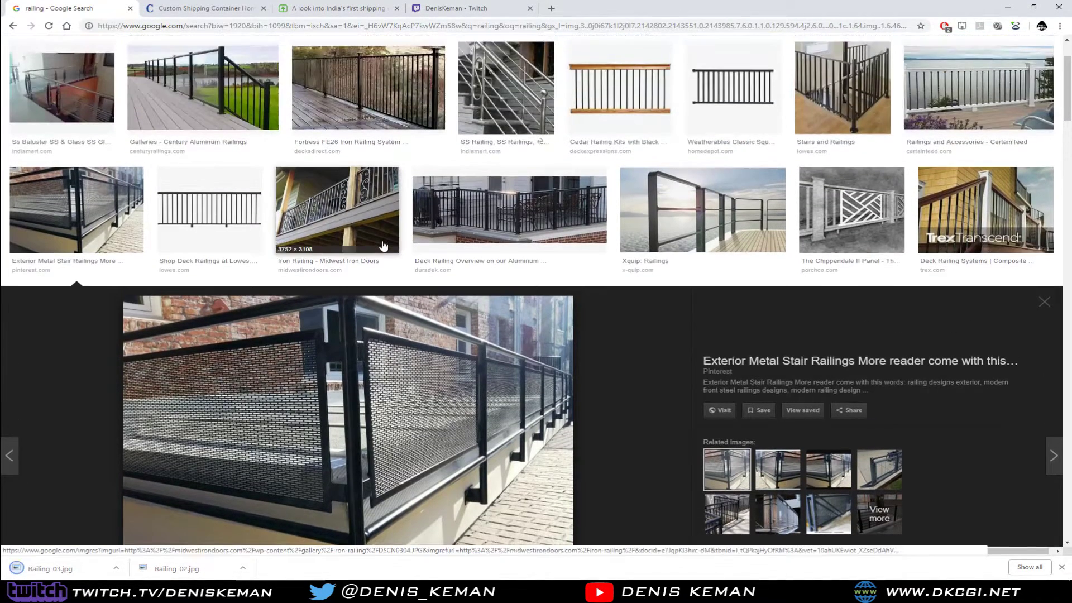
left_click(359, 201)
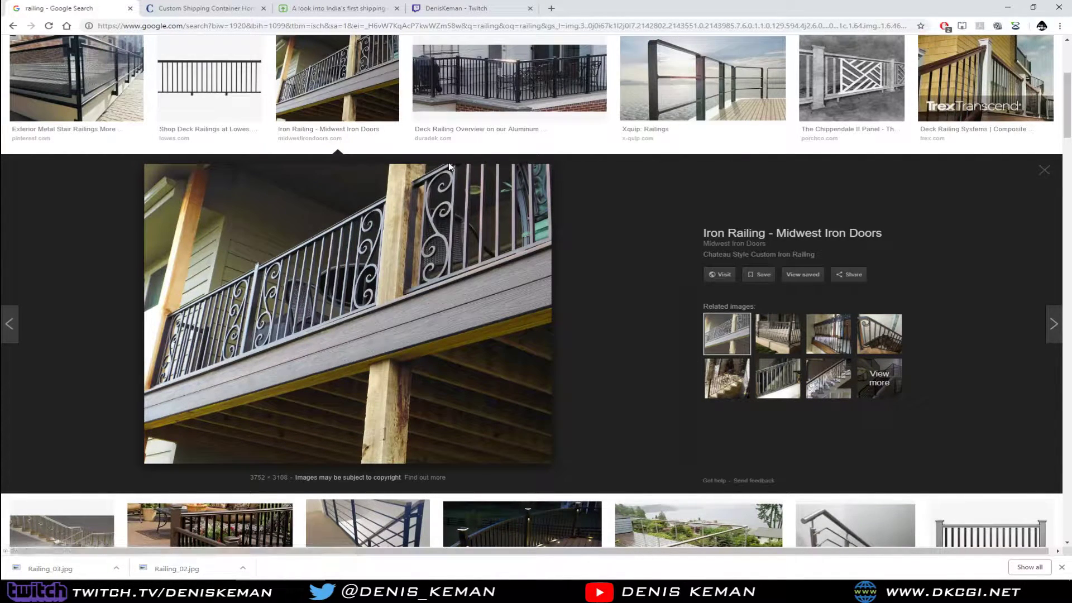
scroll(415, 247, "up", 2)
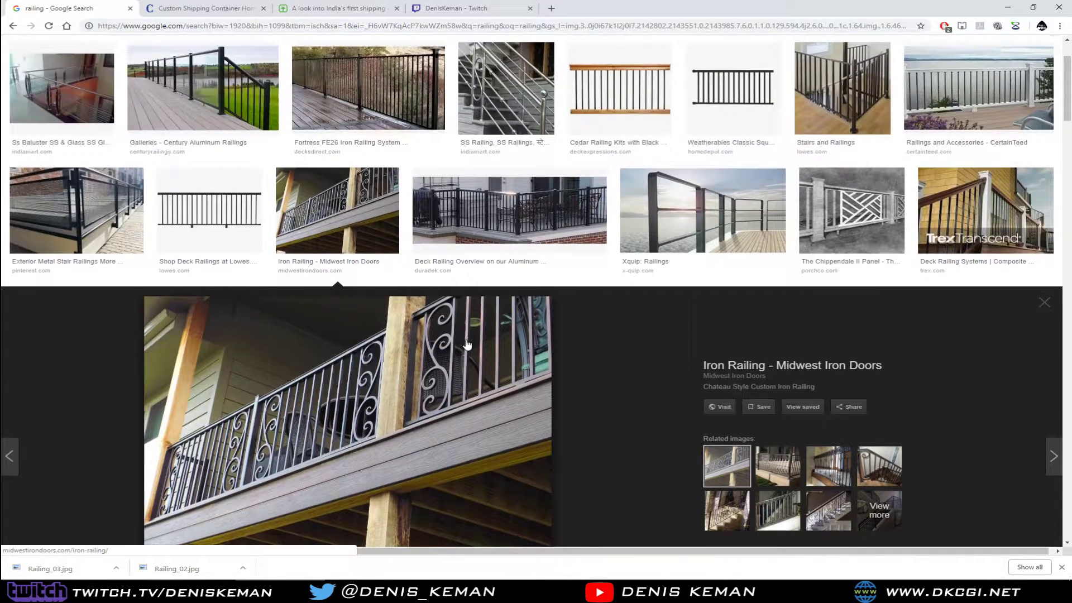
scroll(467, 344, "up", 1)
left_click(488, 401)
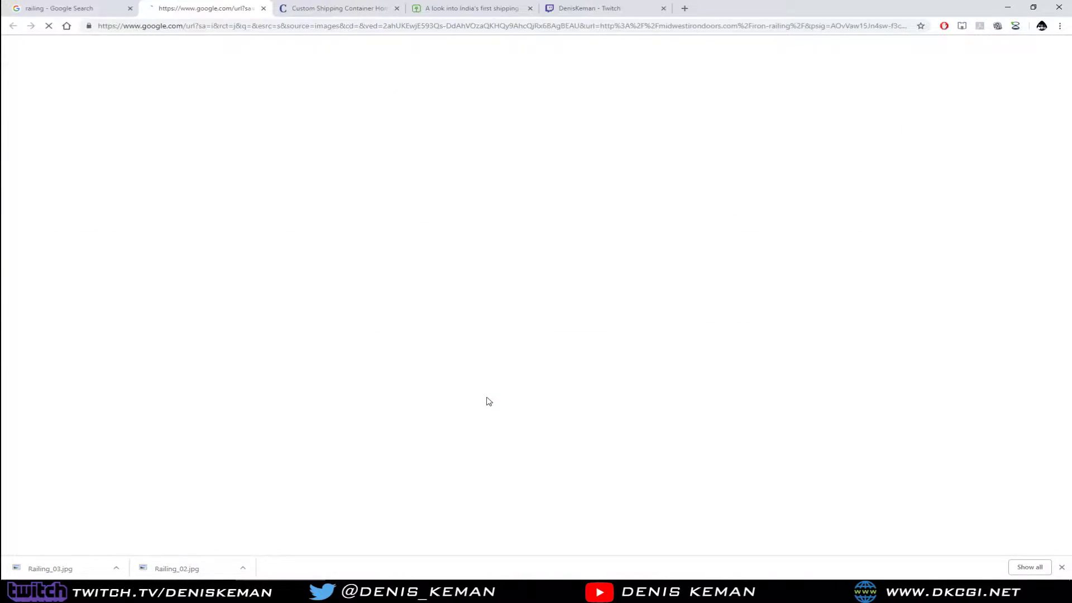
middle_click(224, 9)
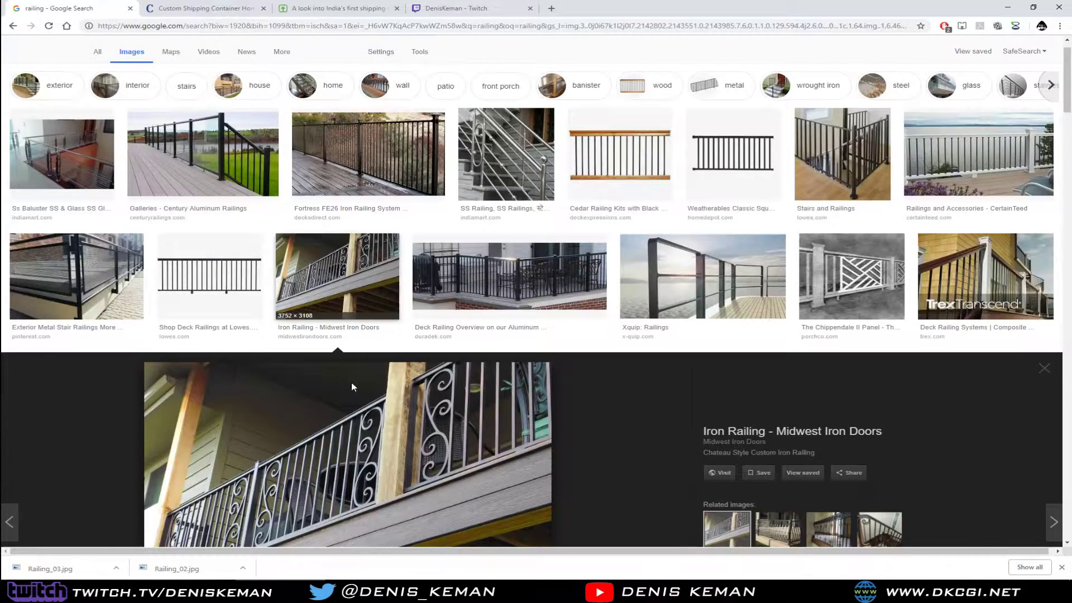
scroll(351, 382, "down", 2)
right_click(346, 340)
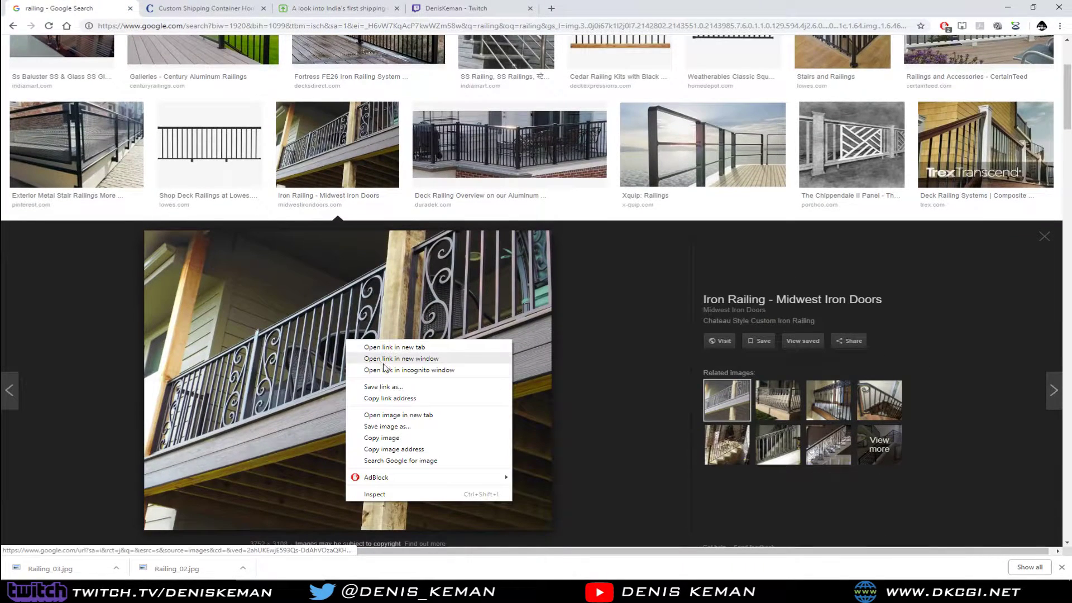
left_click(404, 427)
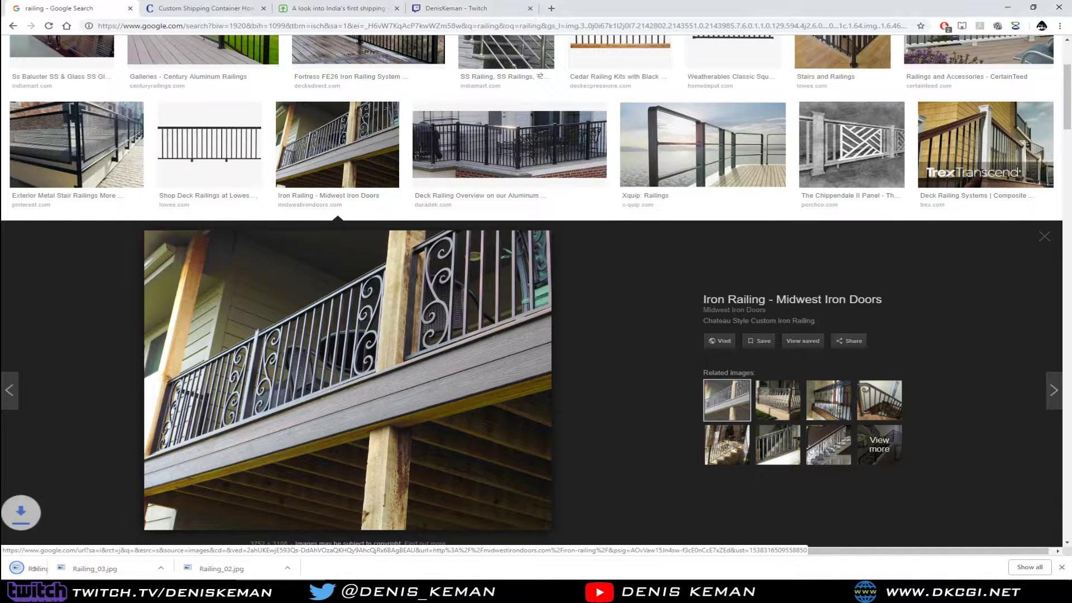
- Find the Residential Railings image from R.L. Quinn & Son further down the results and save it as Railing_05.jpeg
scroll(327, 266, "up", 3)
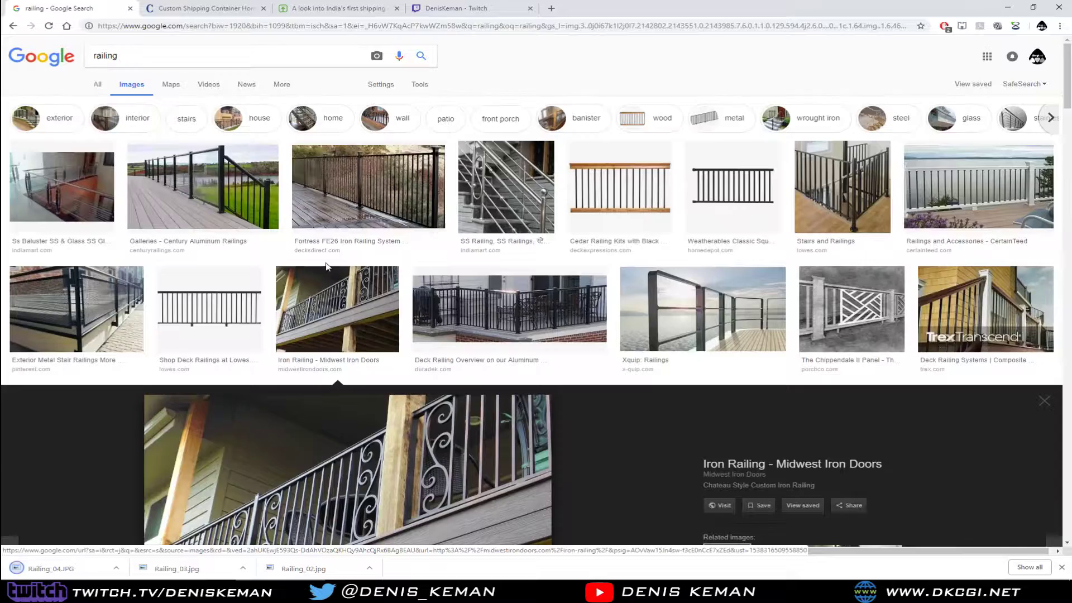
scroll(327, 266, "down", 10)
scroll(327, 267, "down", 15)
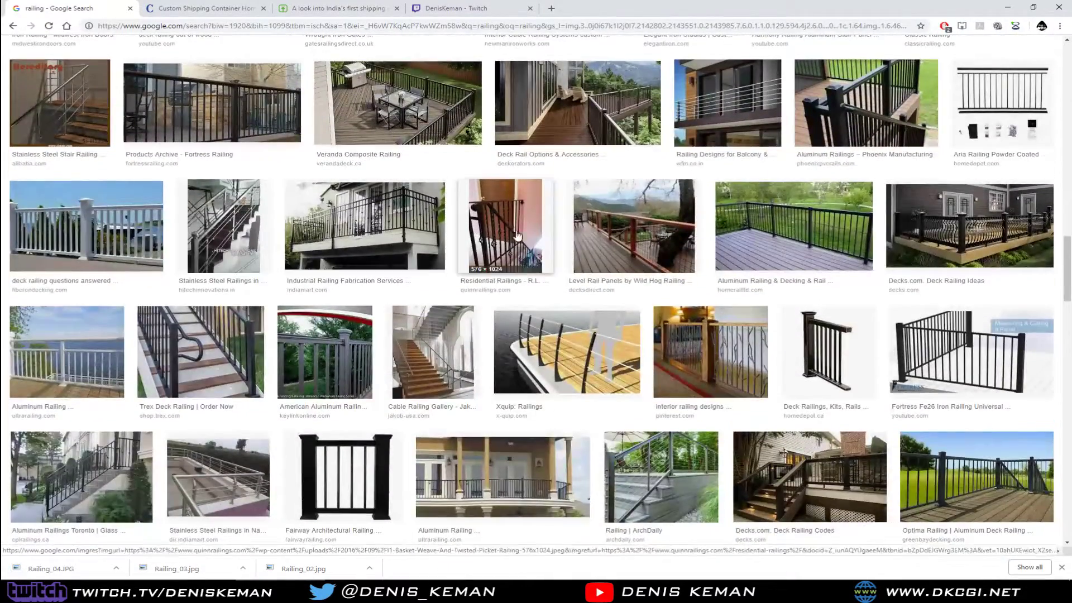
left_click(533, 239)
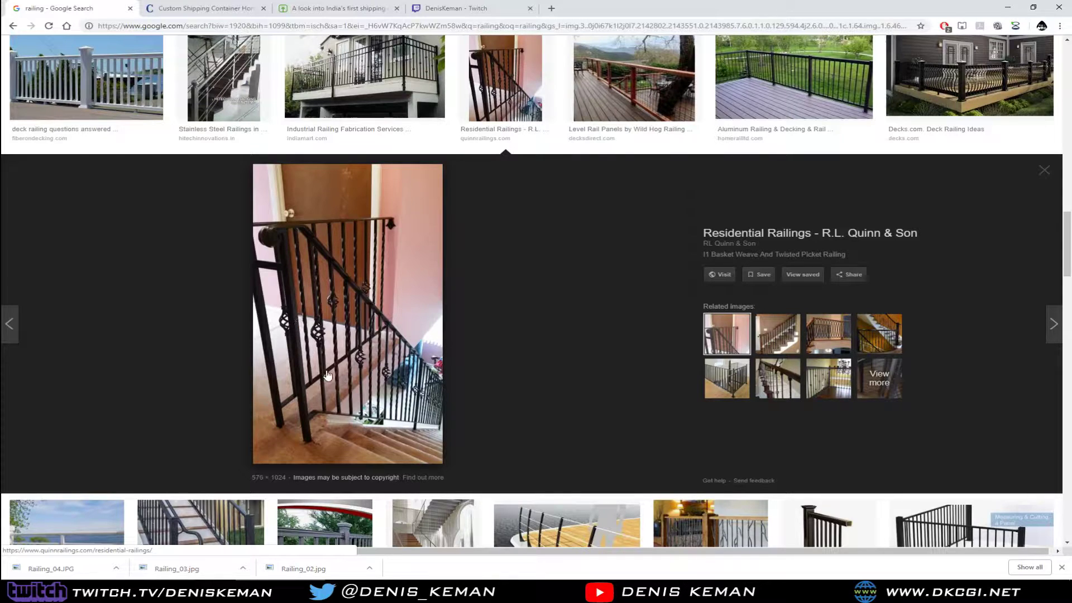
left_click(377, 304)
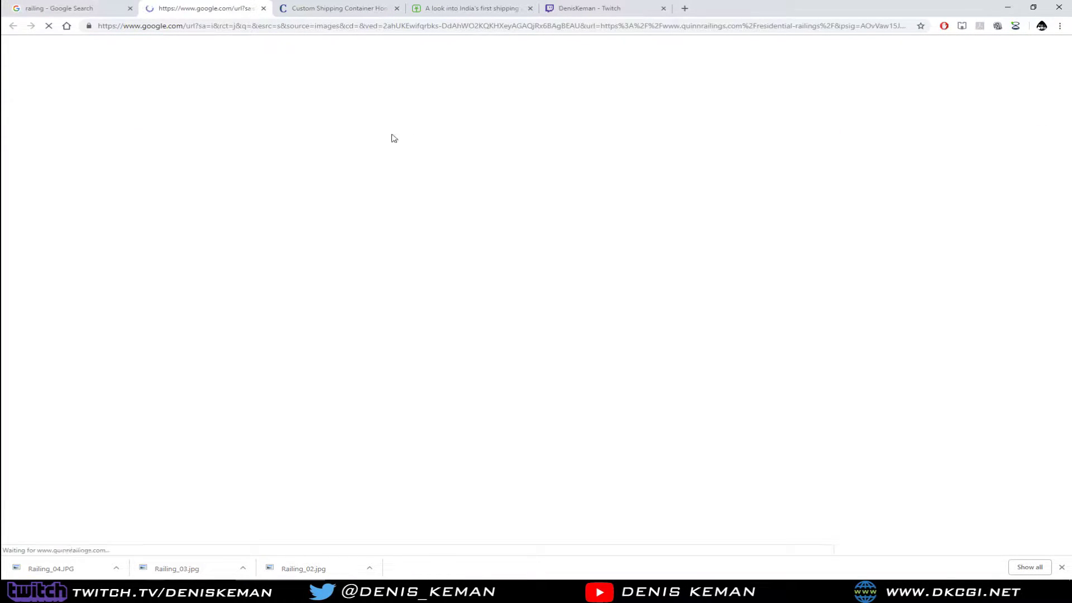
left_click(264, 8)
right_click(373, 251)
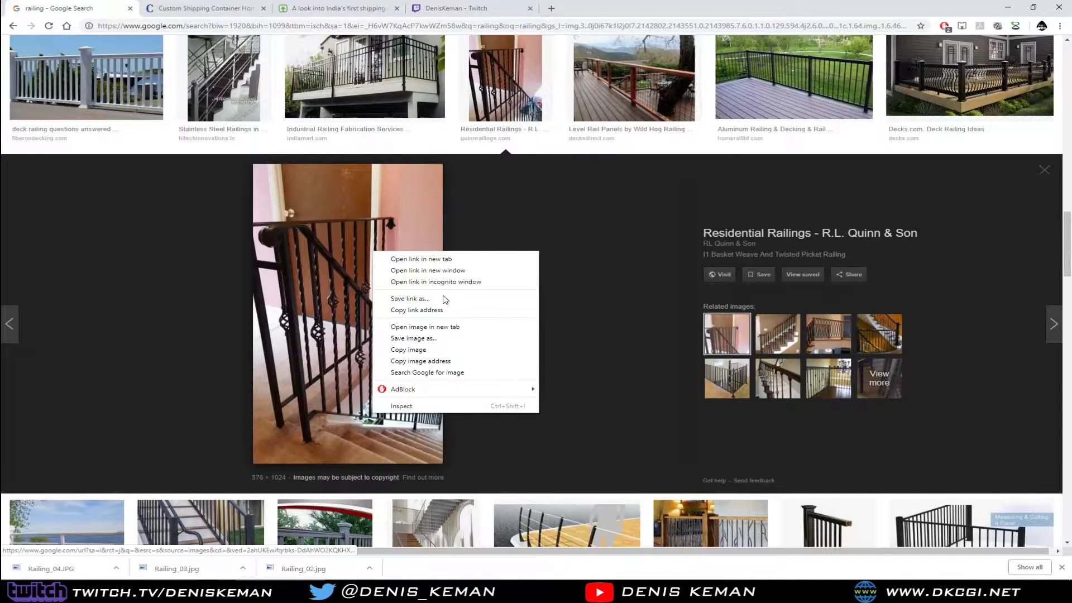
left_click(448, 339)
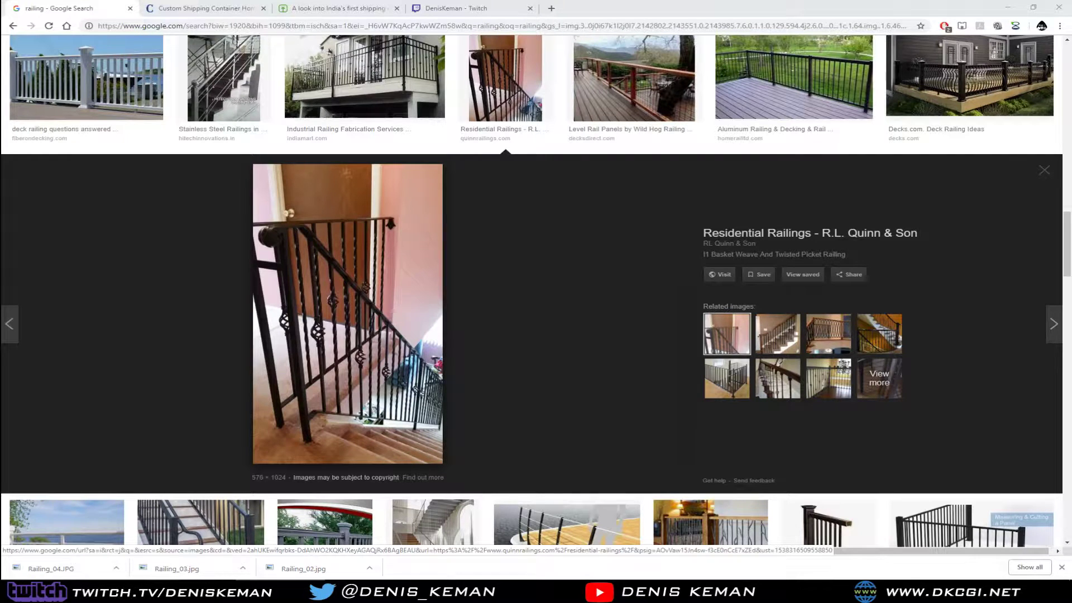
key("Return")
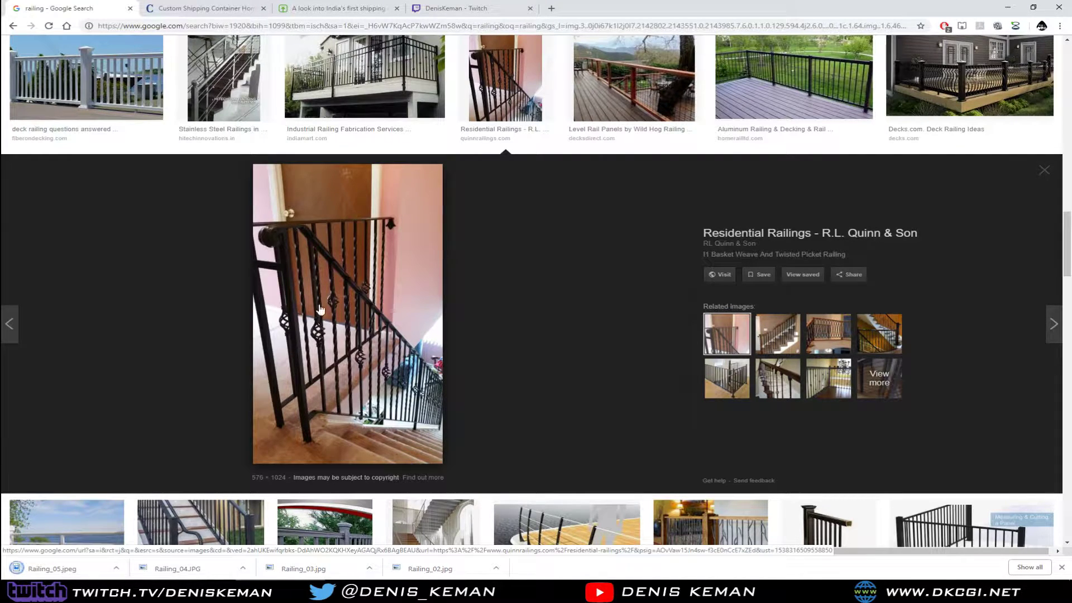
- Preview the Stainless Steel Railings in Nagpur image from IndiaMART
scroll(514, 229, "down", 4)
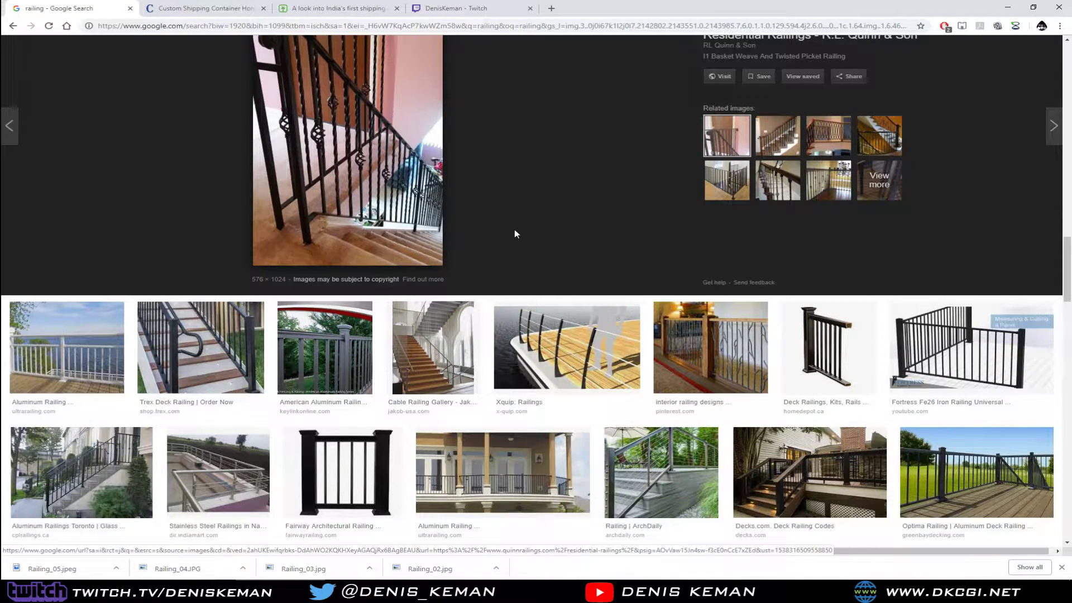
scroll(514, 228, "down", 4)
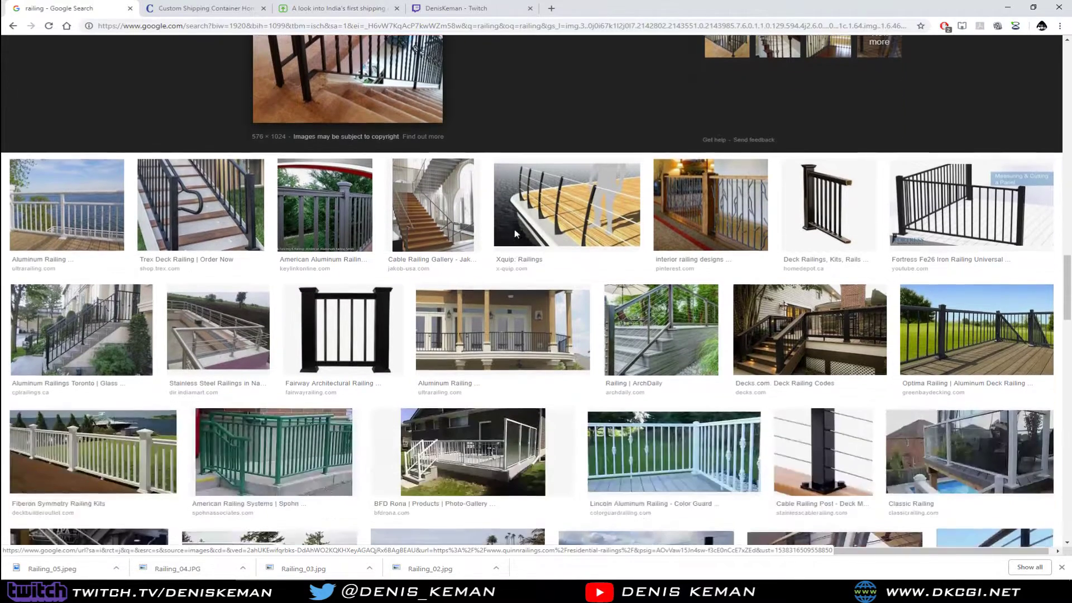
left_click(247, 272)
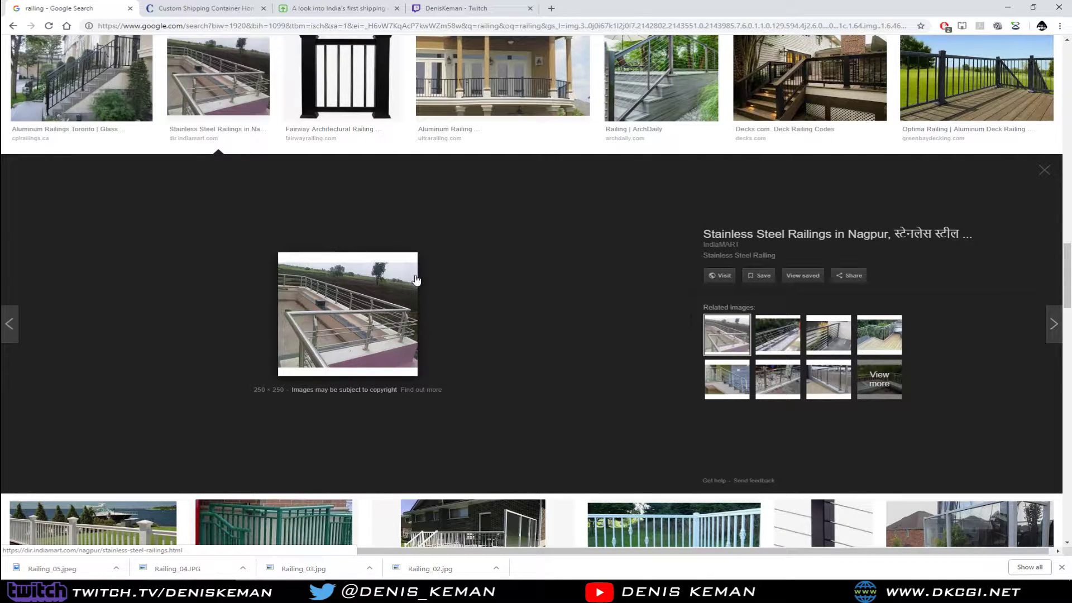
- Switch to 3ds Max and inspect the container house's upper floor and terrace where railings are needed
left_click(370, 592)
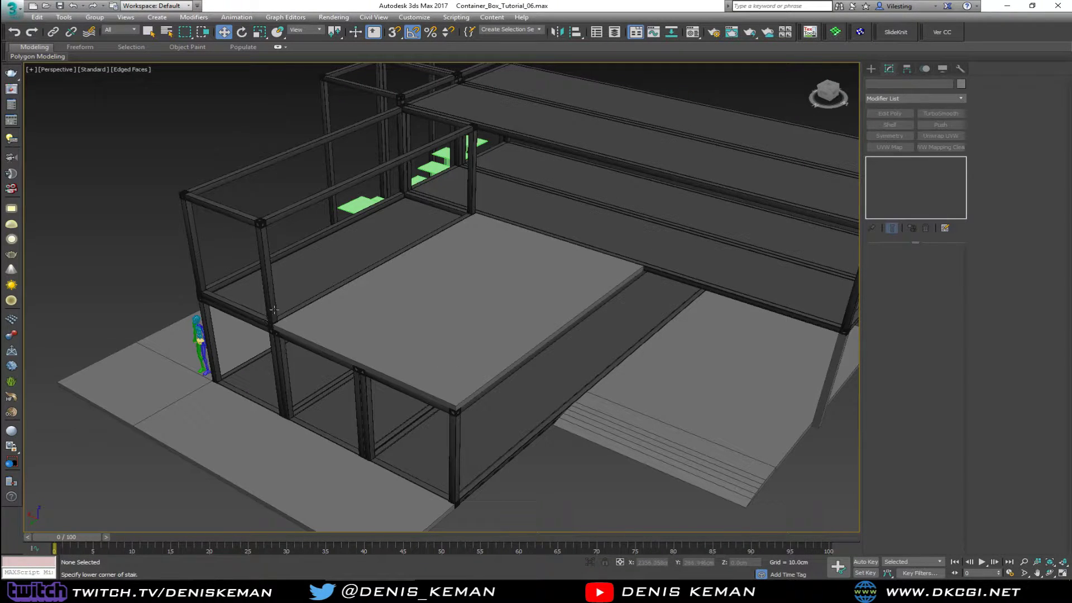
mouse_move(303, 333)
middle_mouse_down()
mouse_move(257, 346)
mouse_move(292, 321)
middle_mouse_up()
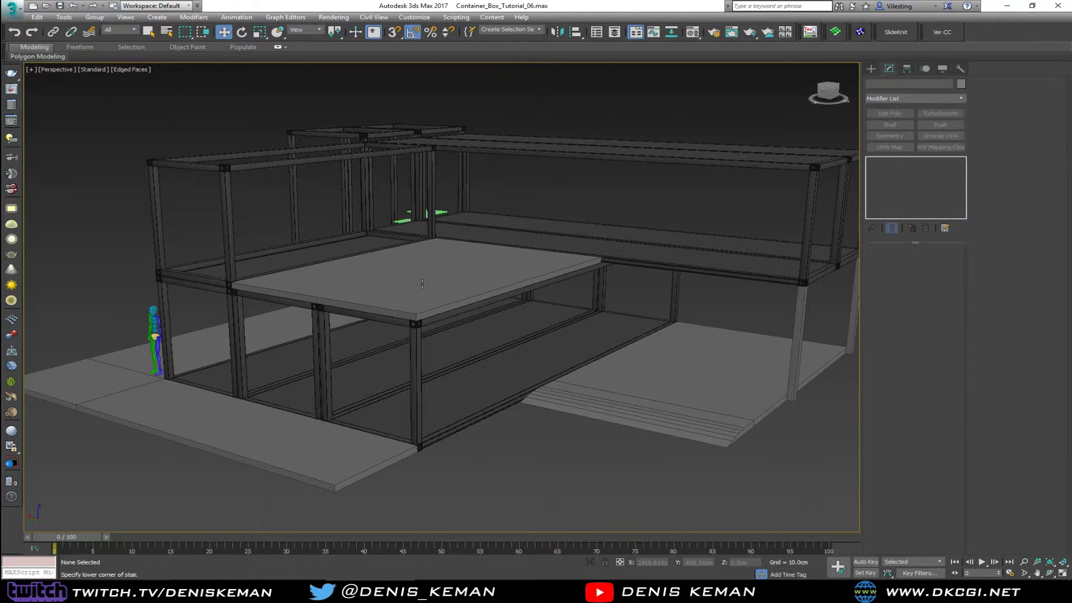
middle_click_drag(600, 246, 594, 272, "alt")
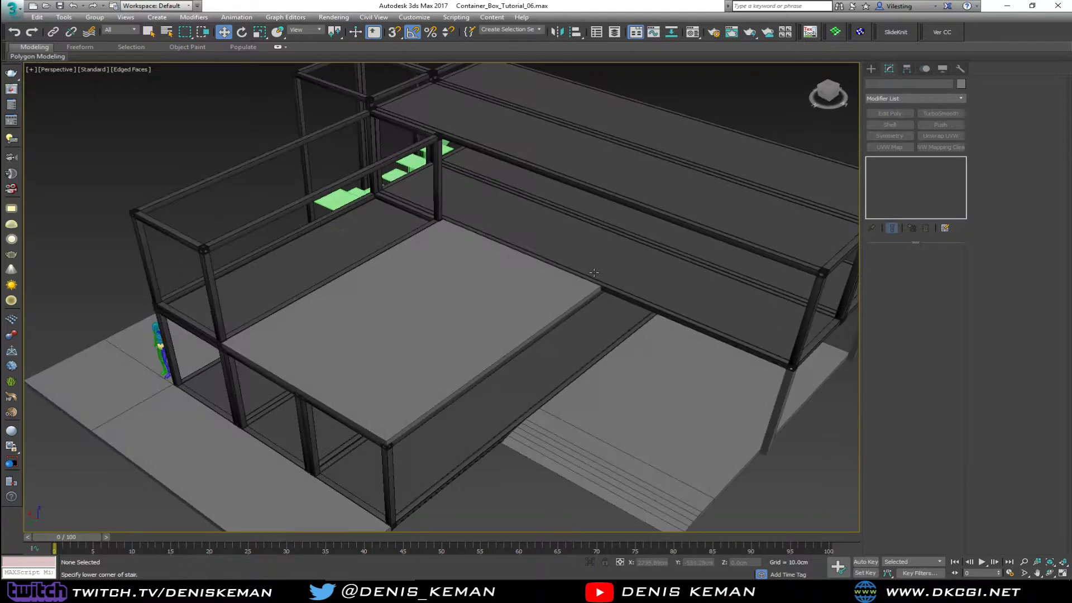
- Switch to the browser and look through the railing image results for further railing designs to use as references
left_click(284, 590)
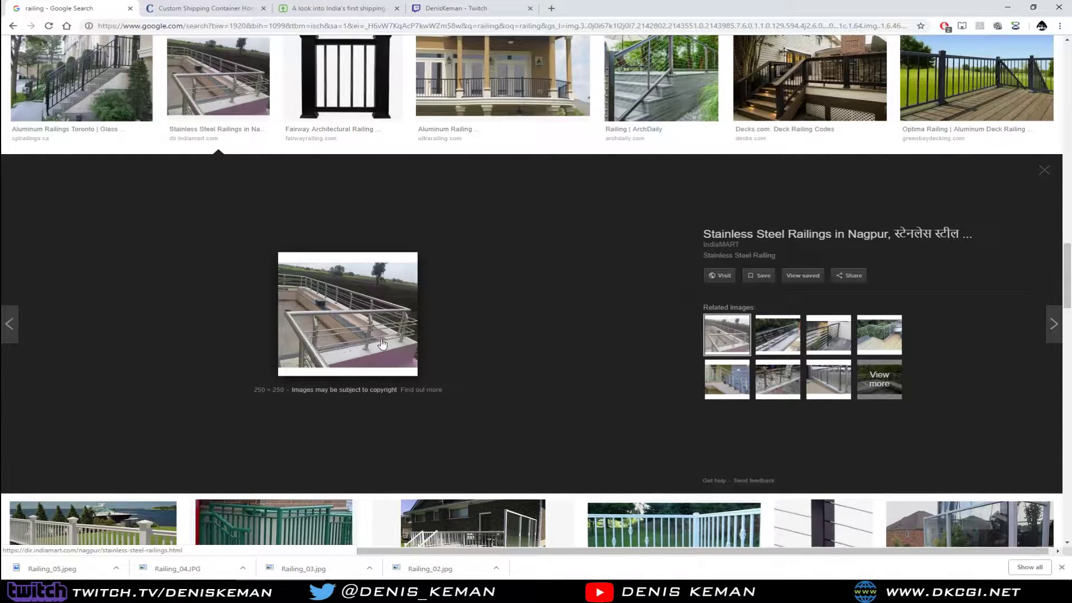
scroll(590, 291, "up", 2)
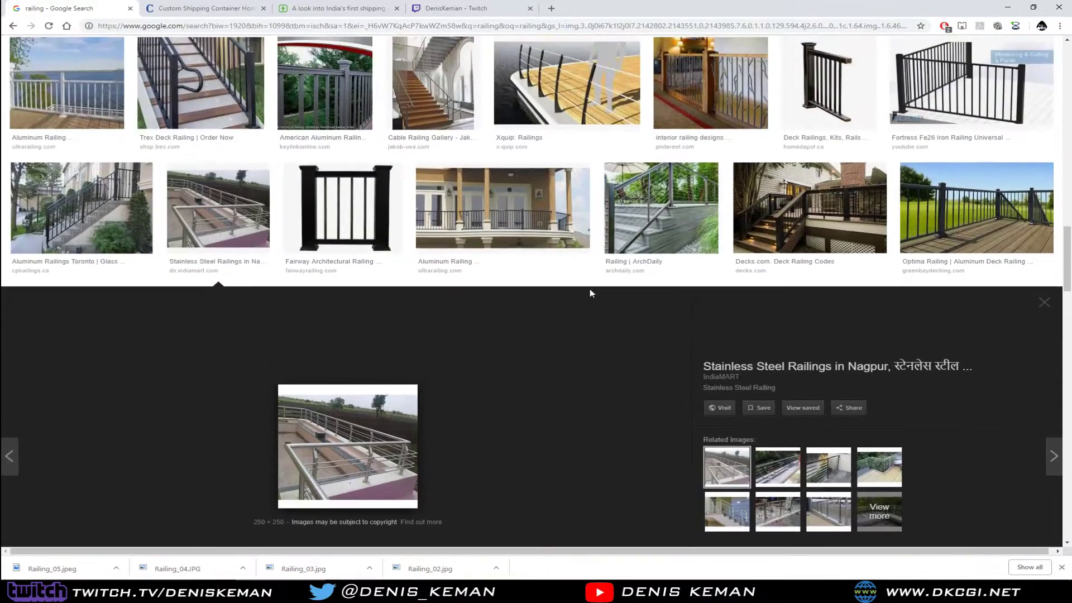
scroll(590, 290, "down", 1)
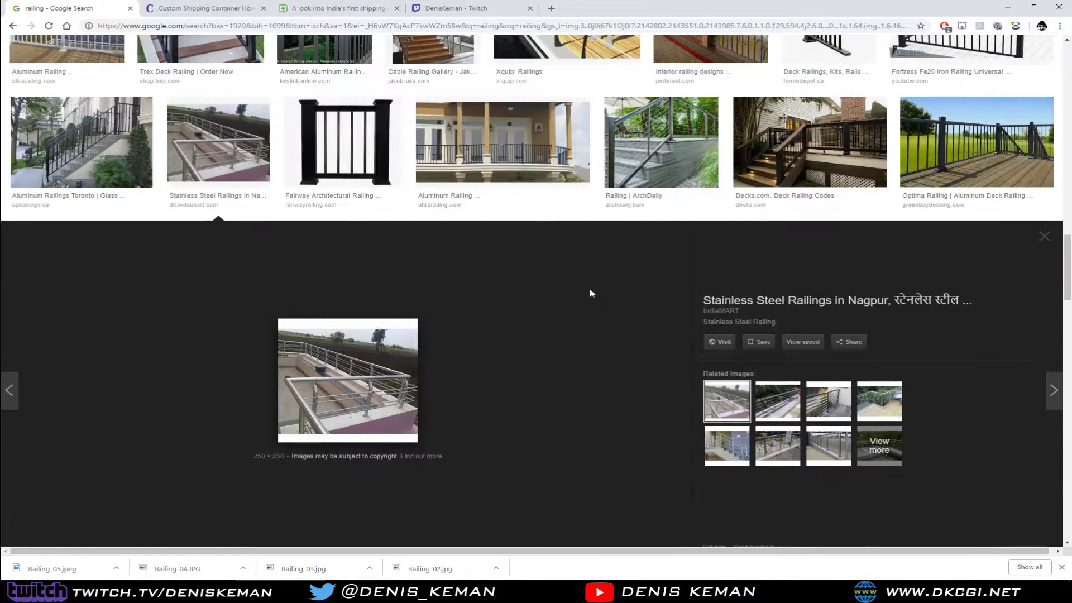
scroll(590, 289, "down", 6)
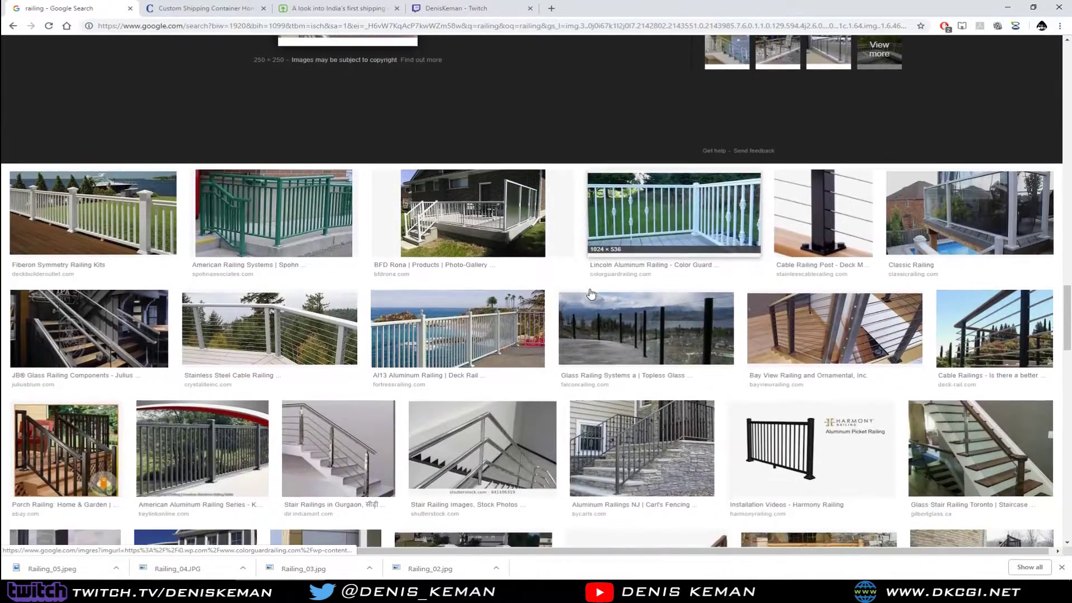
scroll(590, 293, "down", 1)
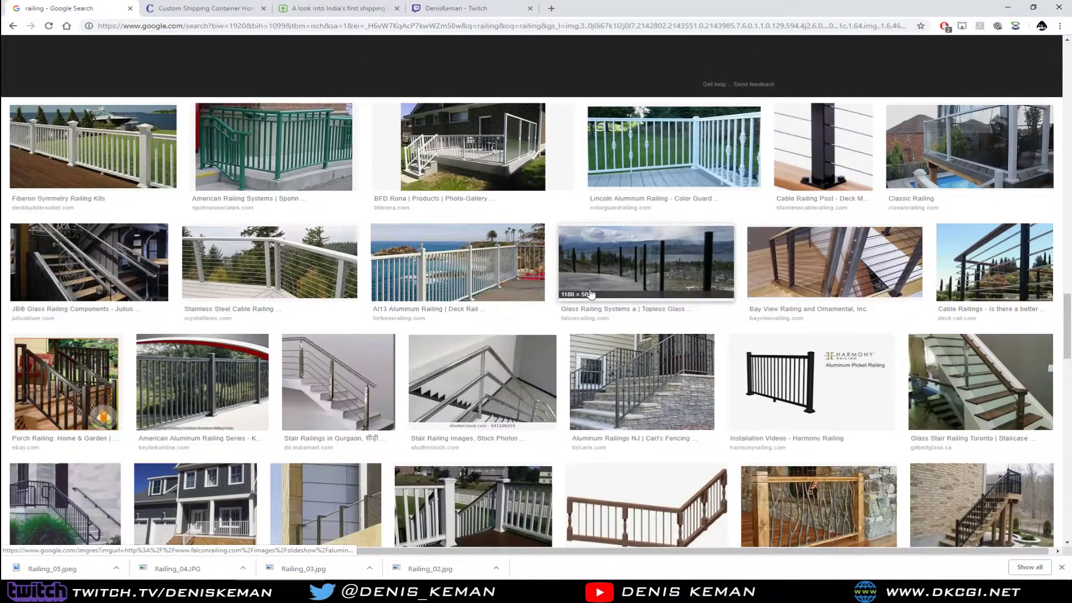
scroll(590, 293, "down", 2)
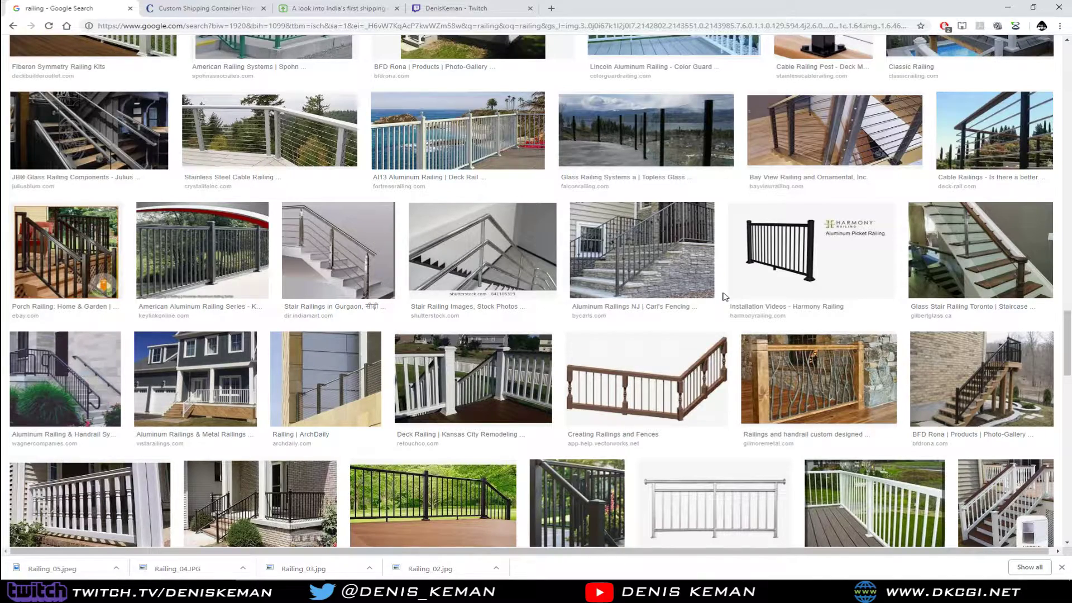
scroll(724, 296, "down", 3)
scroll(724, 296, "down", 2)
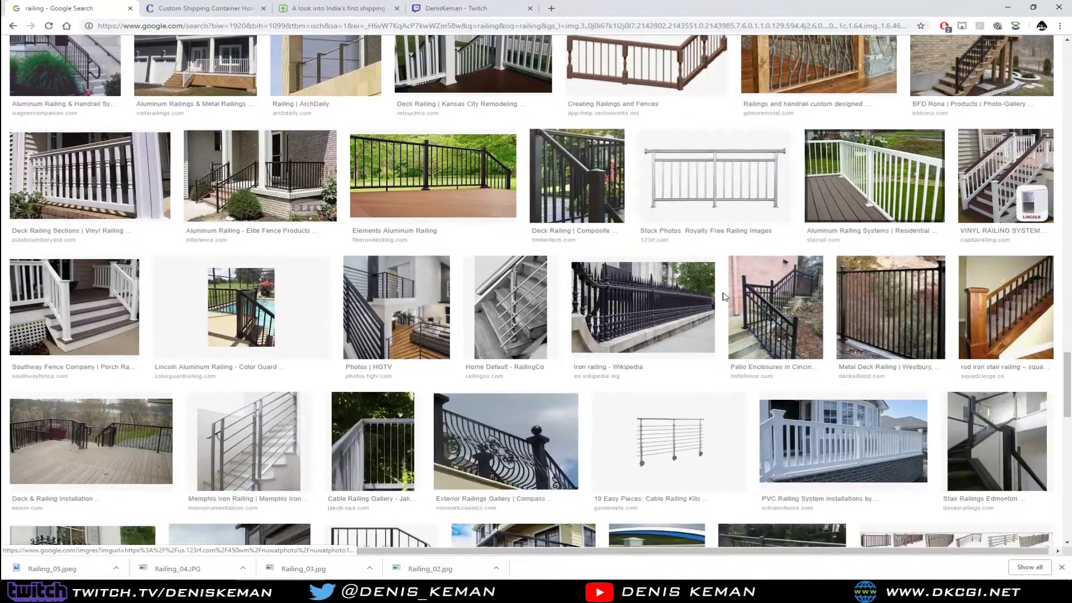
scroll(723, 296, "down", 1)
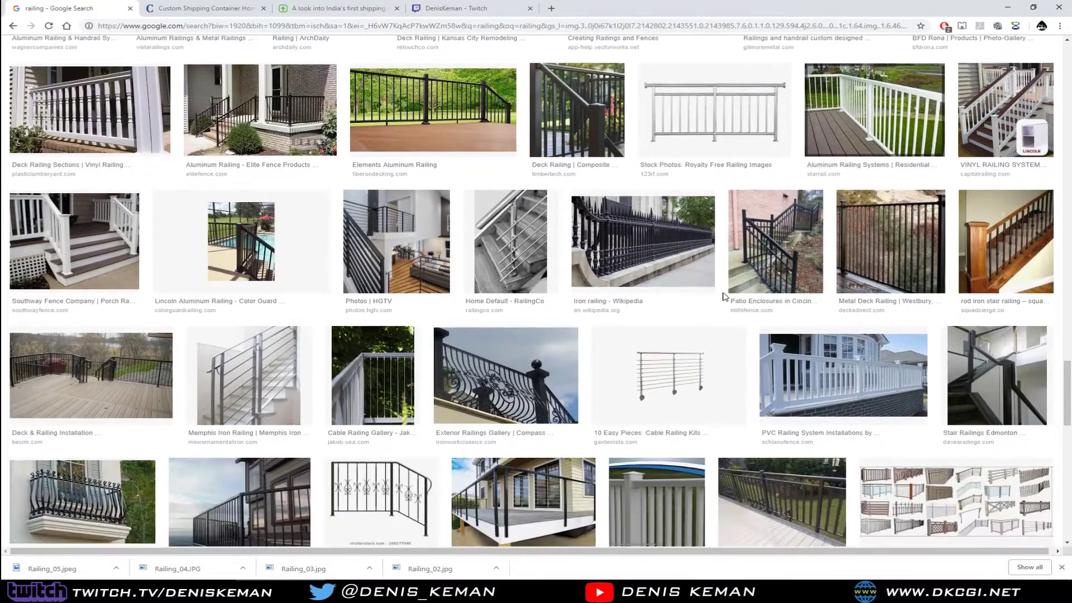
scroll(723, 296, "down", 3)
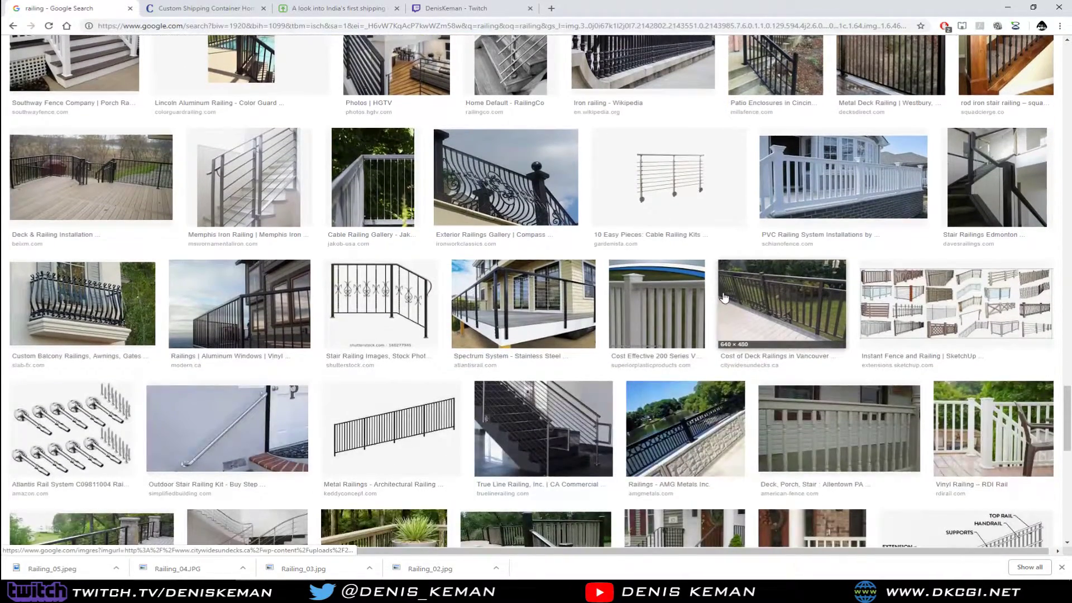
scroll(724, 297, "down", 3)
scroll(724, 296, "down", 4)
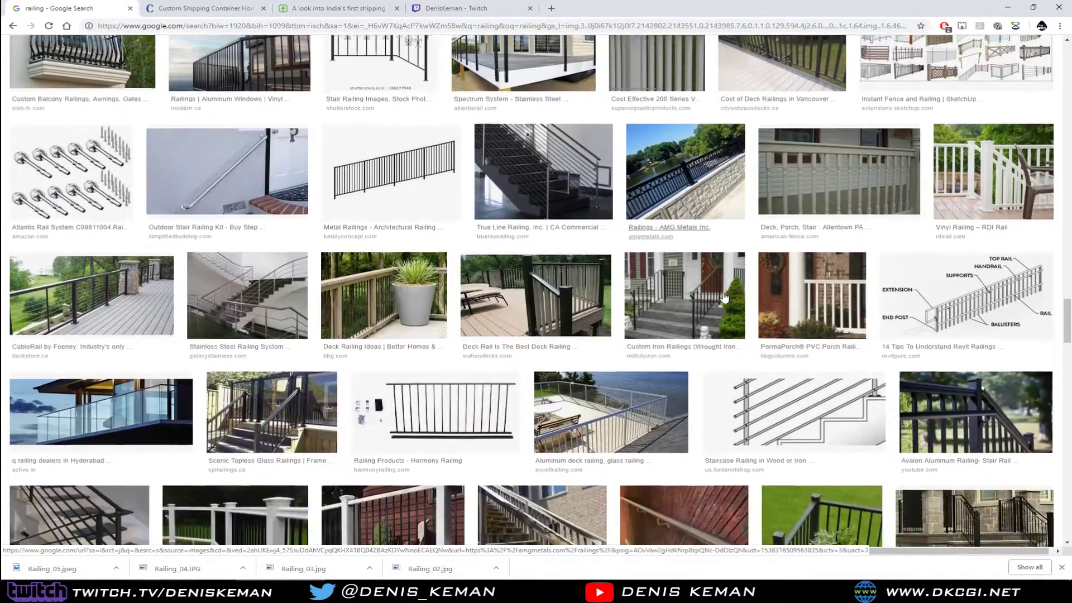
scroll(724, 296, "down", 4)
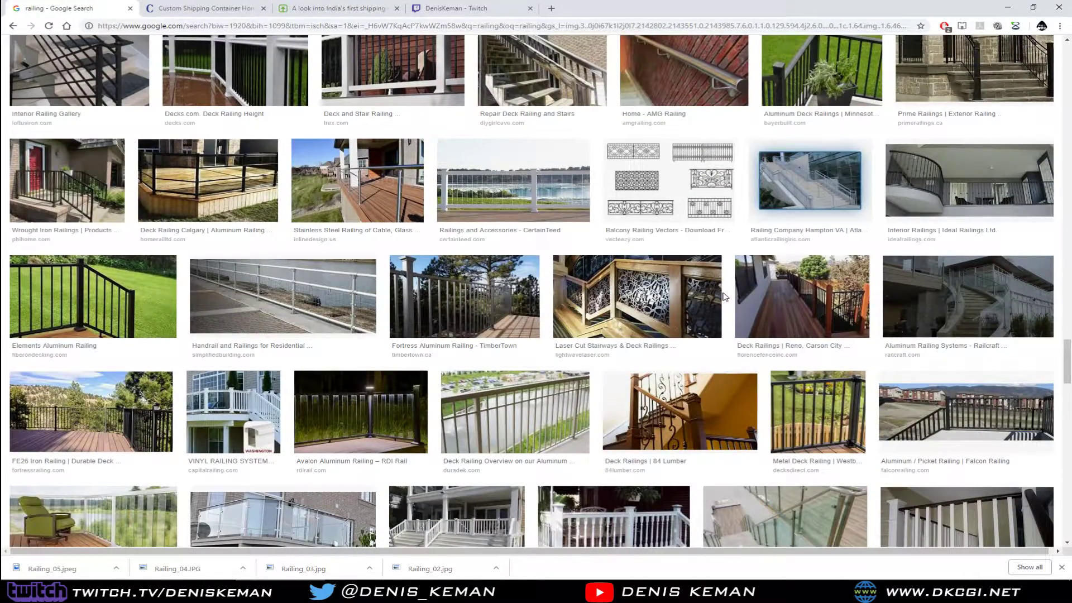
scroll(724, 296, "down", 5)
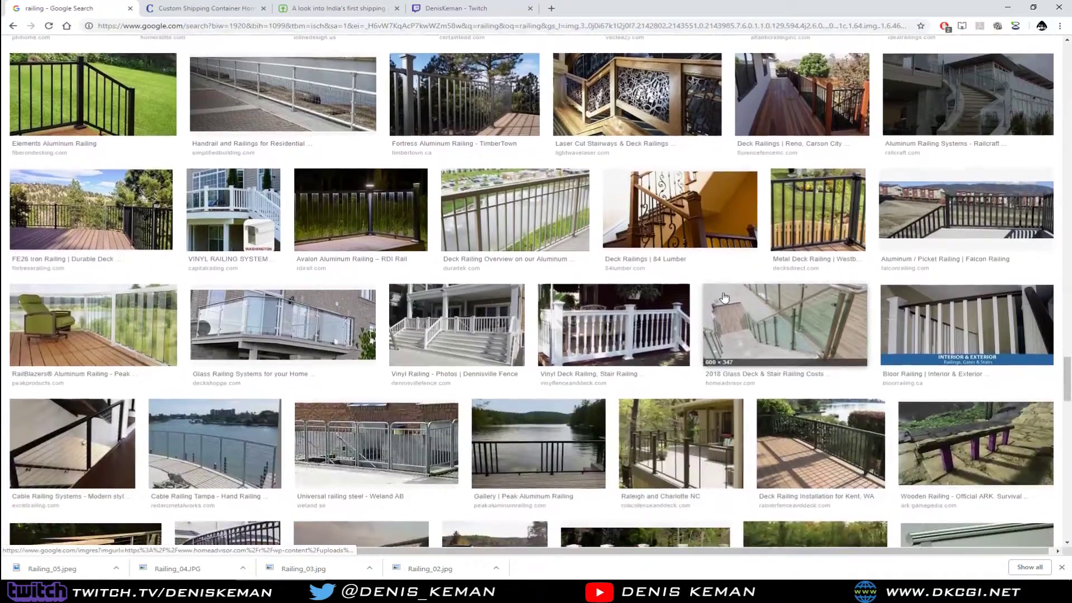
scroll(724, 297, "down", 6)
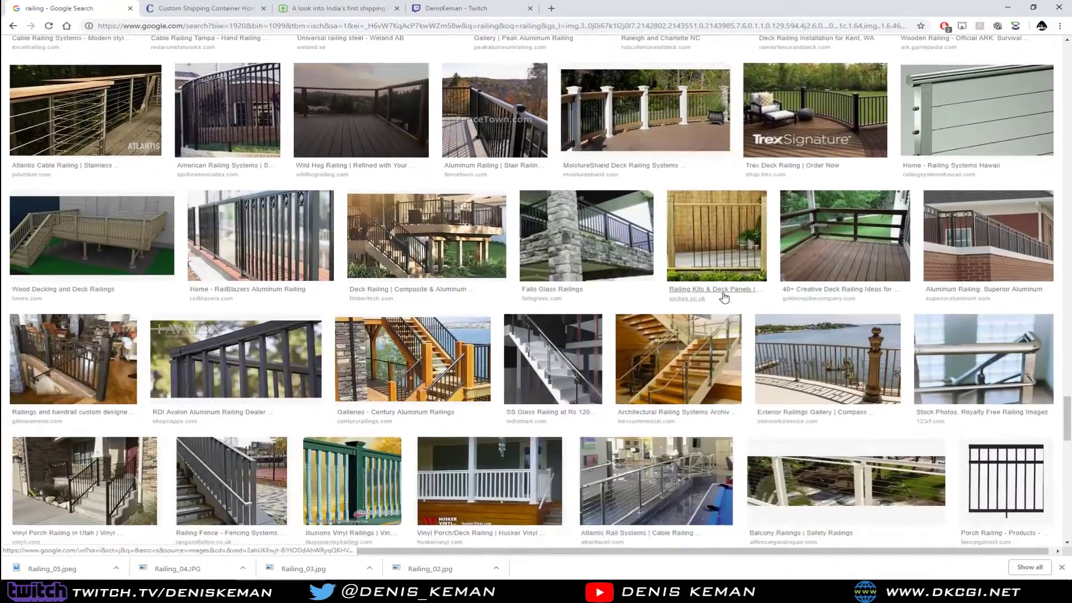
scroll(724, 296, "down", 1)
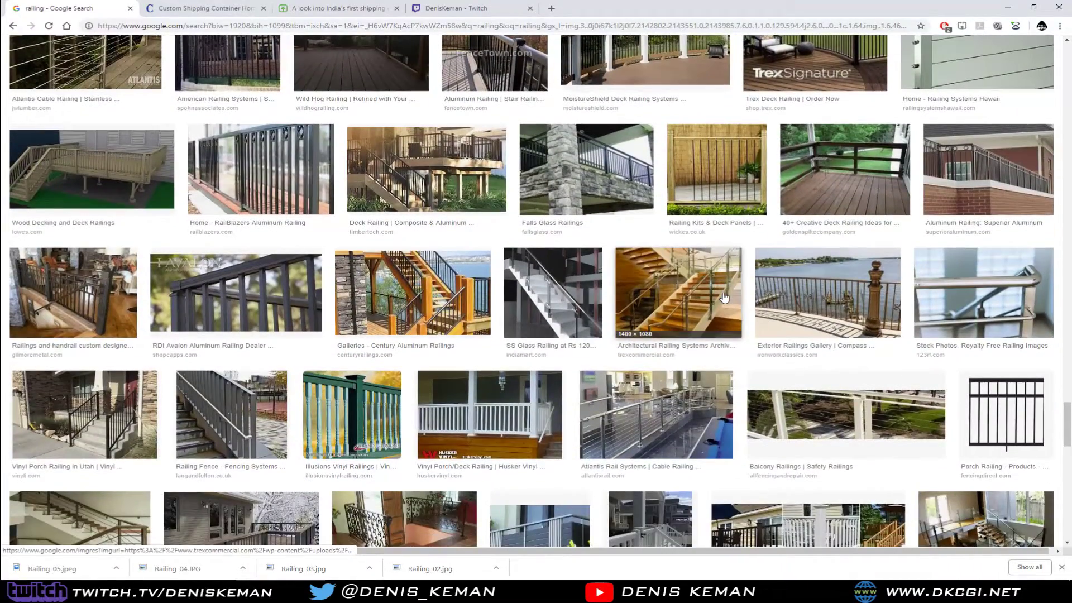
- Preview the Atlantis Rail Systems cable railing image and save it as Railing_06.jpg
left_click(645, 412)
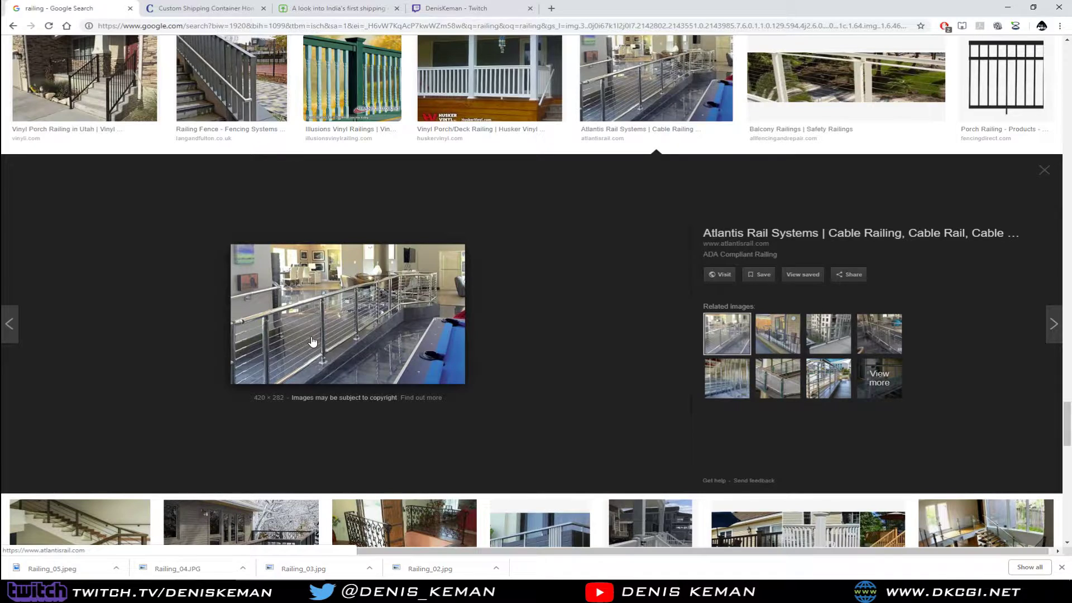
left_click(385, 314)
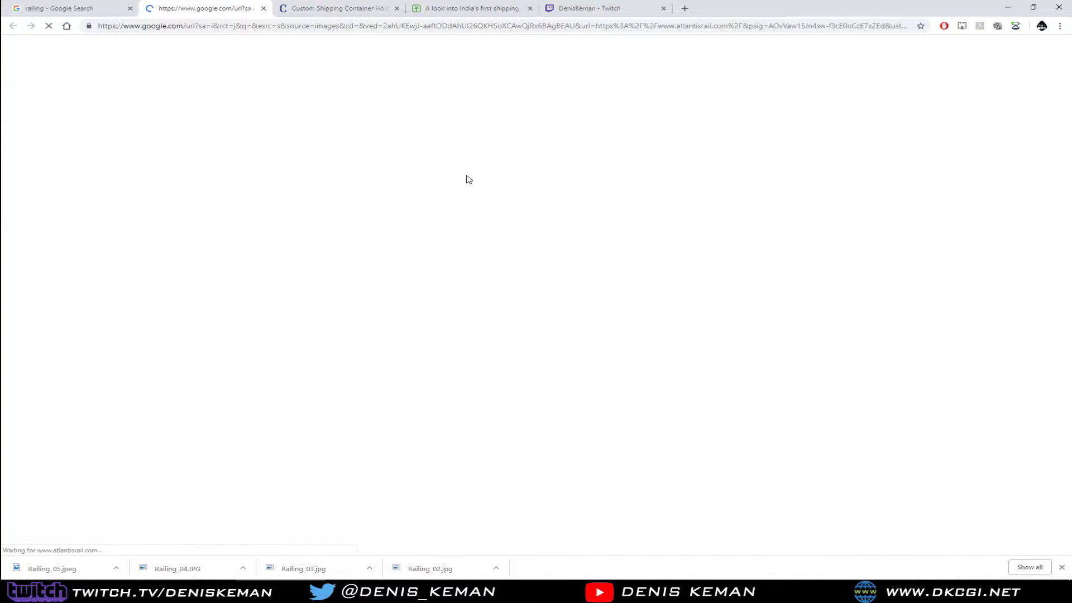
middle_click(198, 5)
right_click(339, 277)
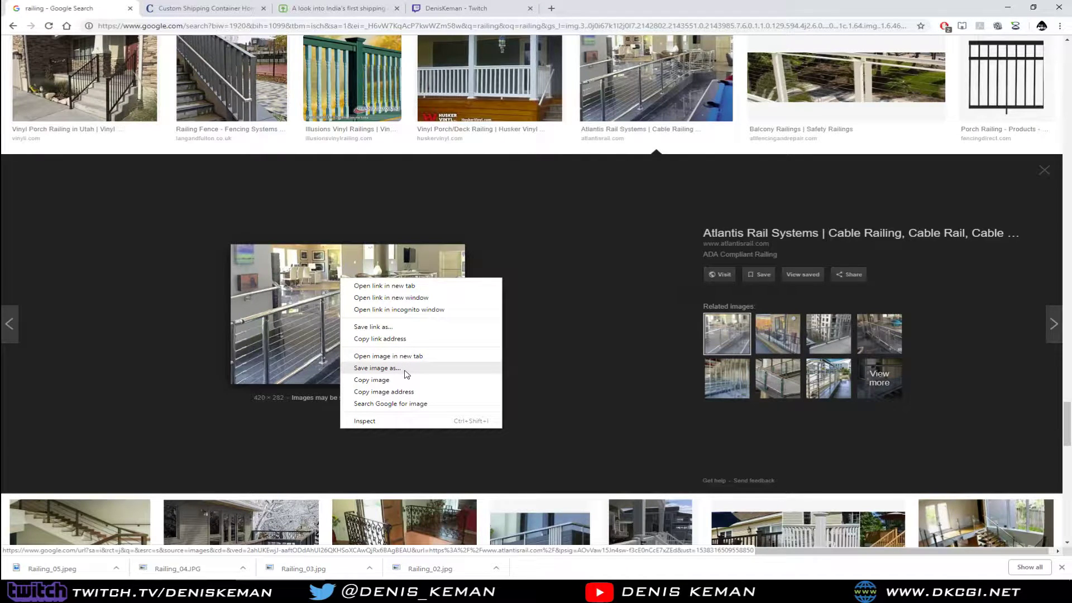
left_click(377, 367)
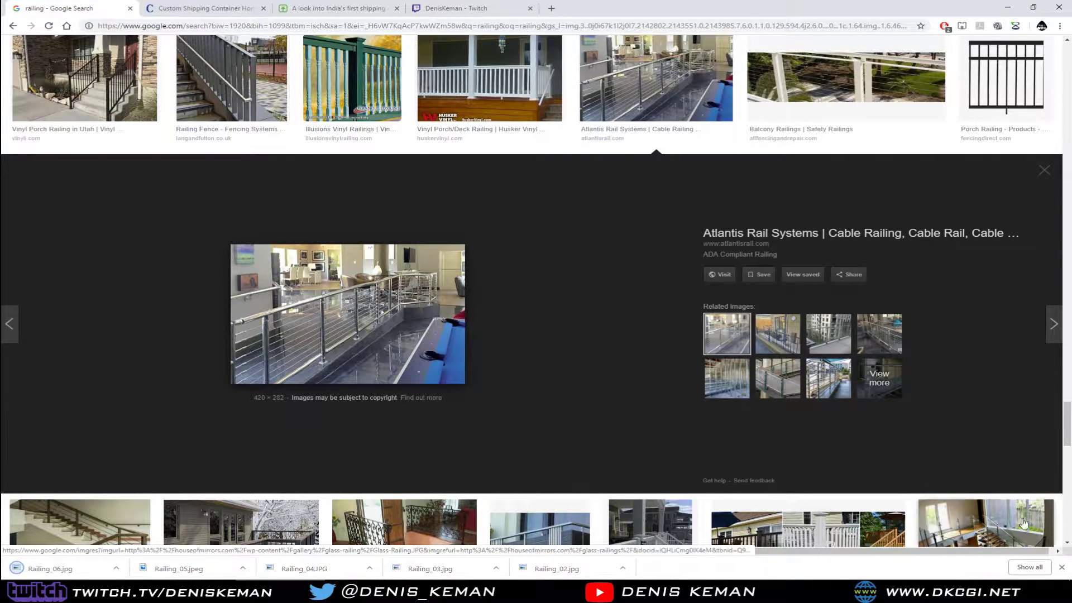
left_click(1062, 567)
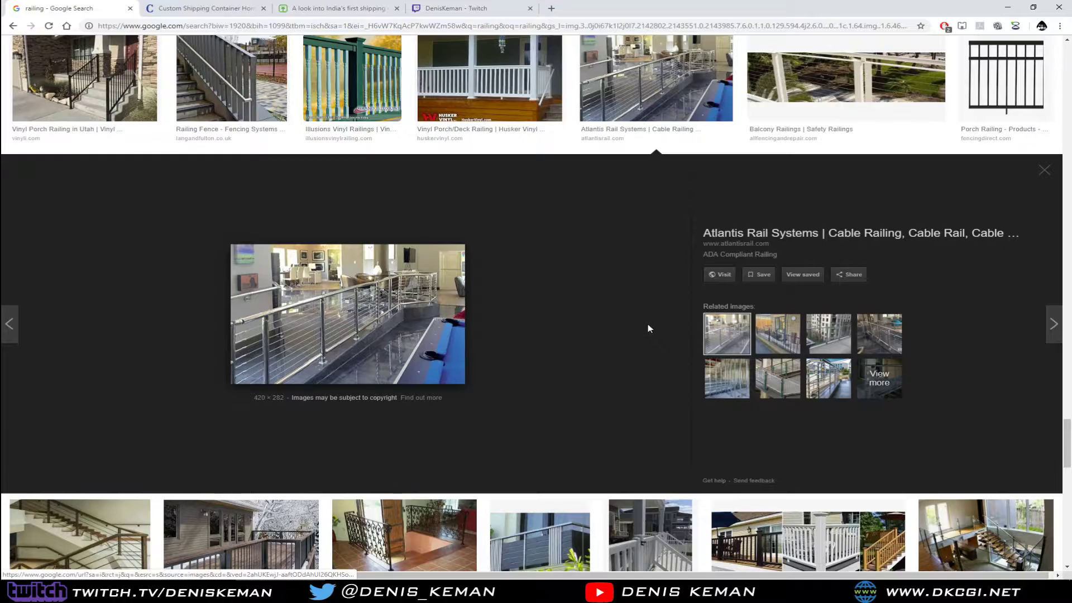
- Find the Glass Railing System in Miami image further down the results and save it as Railing_07.jpg
scroll(647, 324, "down", 6)
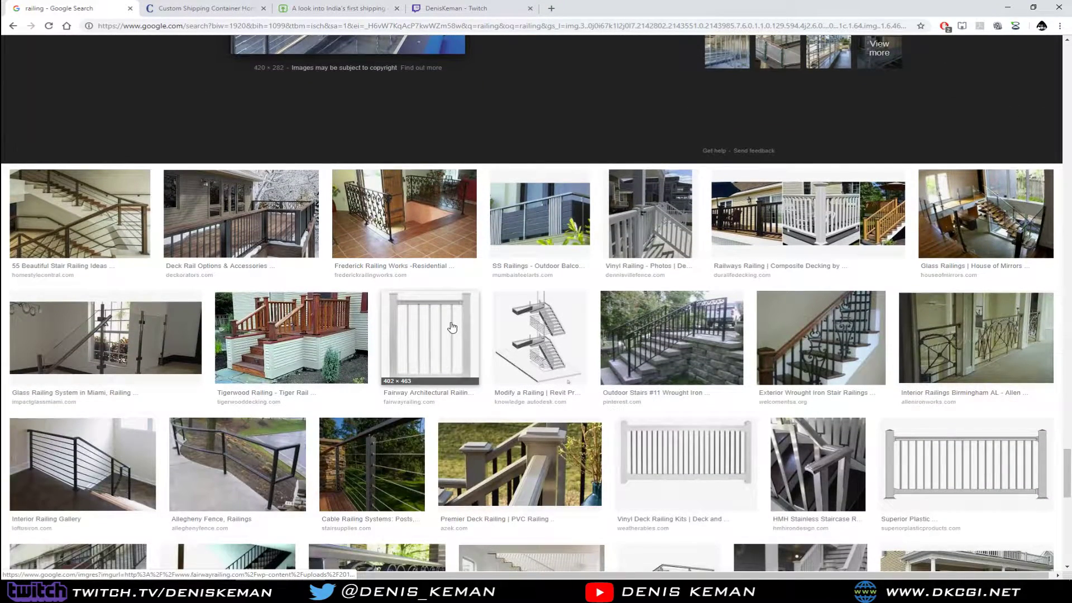
left_click(115, 325)
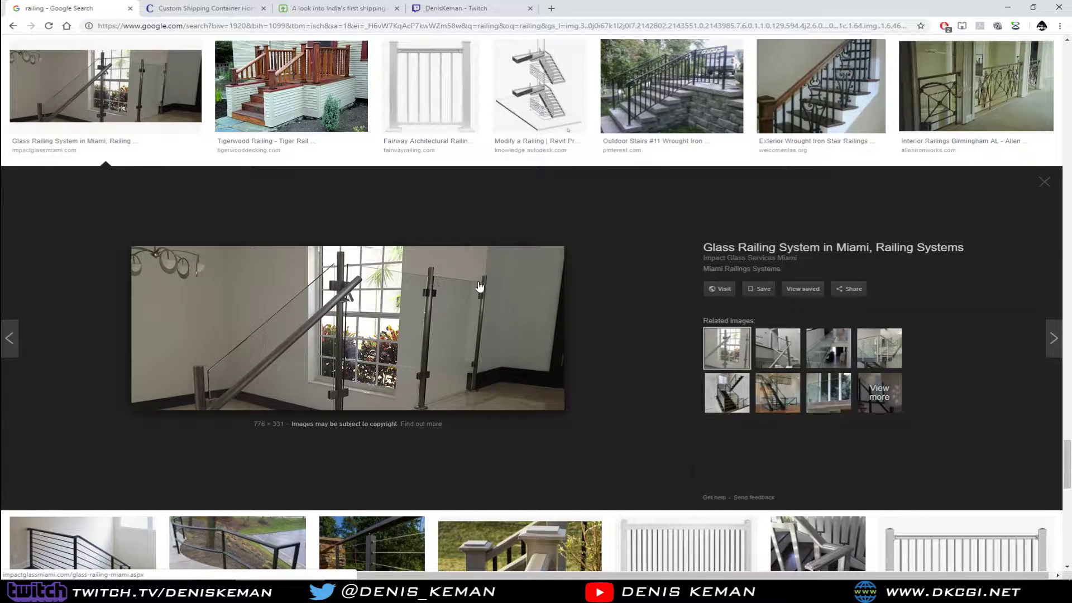
right_click(439, 268)
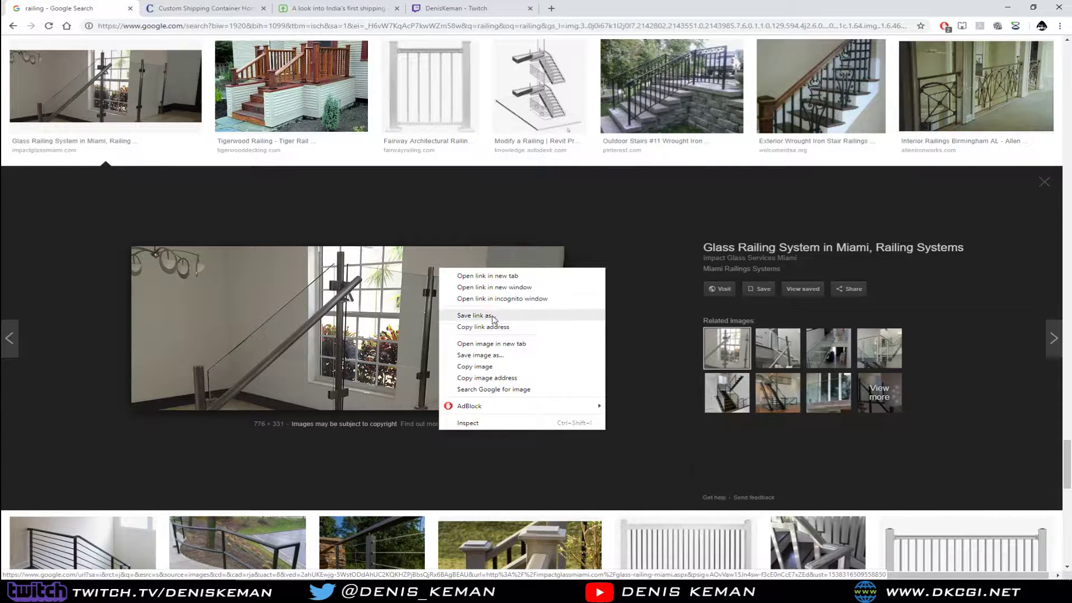
left_click(507, 356)
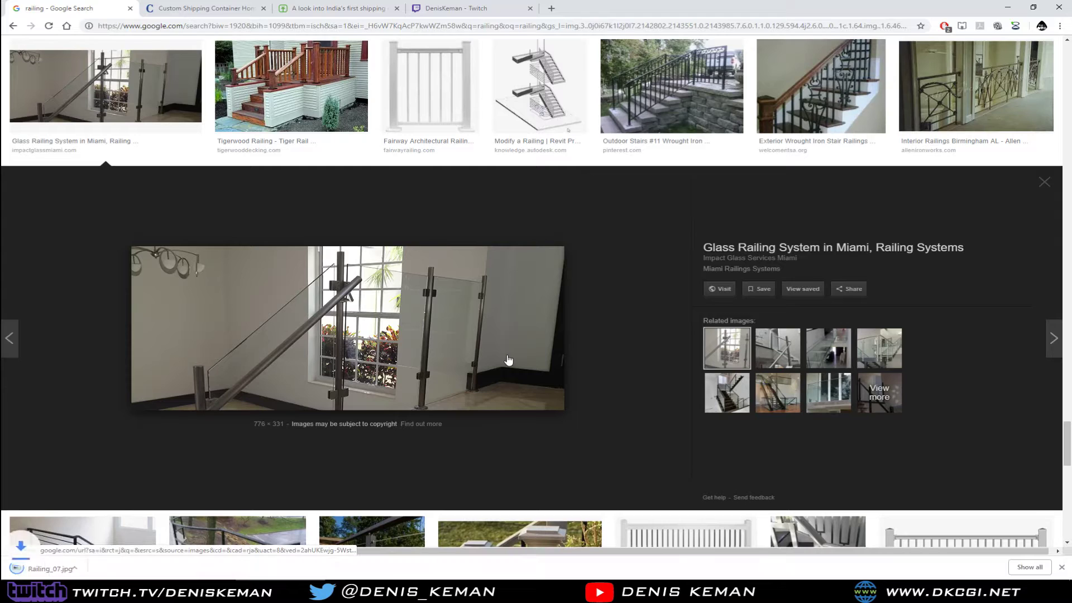
left_click(1061, 567)
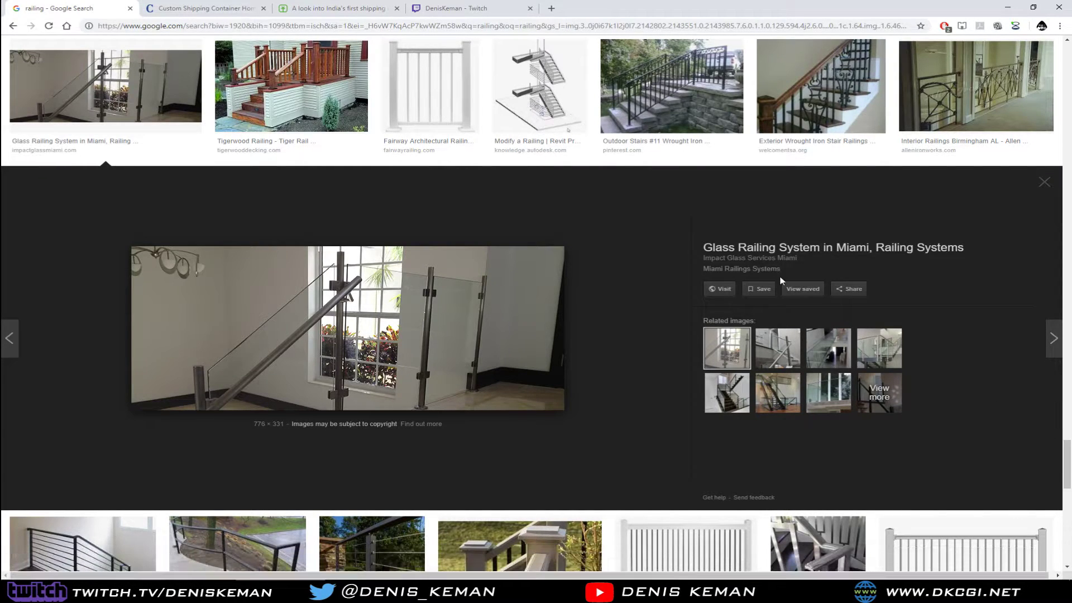
- Switch back to 3ds Max, open the Layer Explorer and check the Prototype layer's contents by hiding and showing it
left_click(1007, 7)
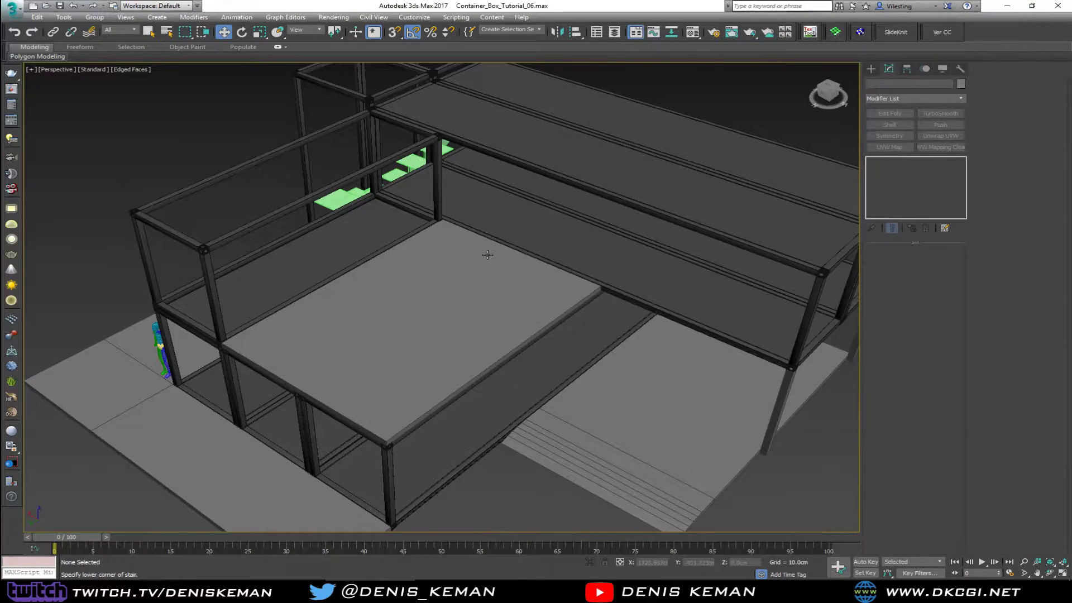
middle_click_drag(486, 248, 465, 239, "alt")
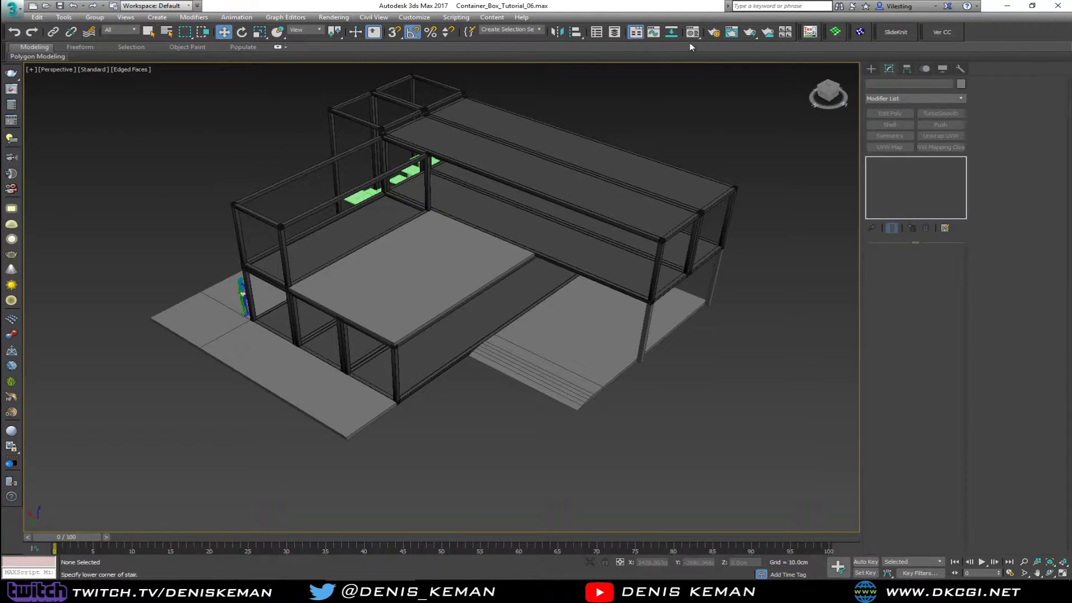
left_click(613, 34)
scroll(335, 203, "down", 4)
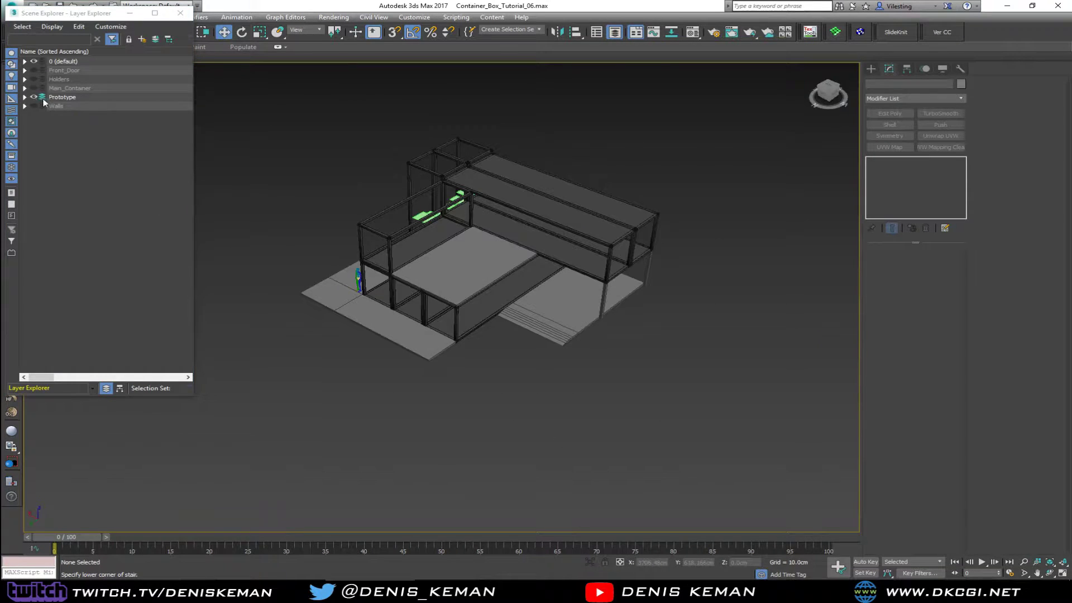
left_click(34, 97)
left_click(35, 97)
middle_click_drag(442, 322, 465, 314, "alt")
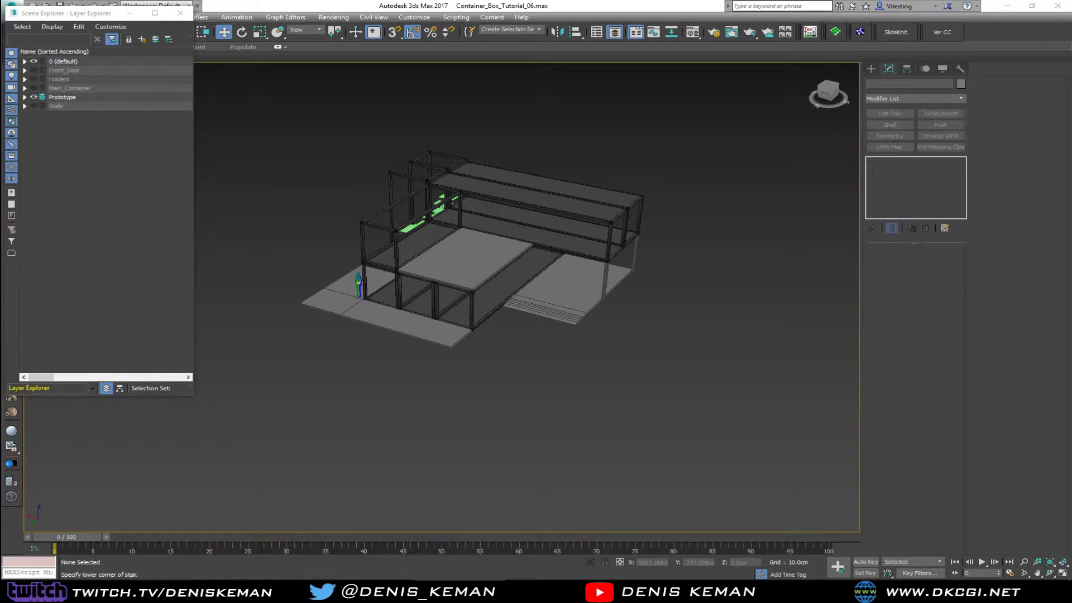
middle_click_drag(455, 290, 438, 290)
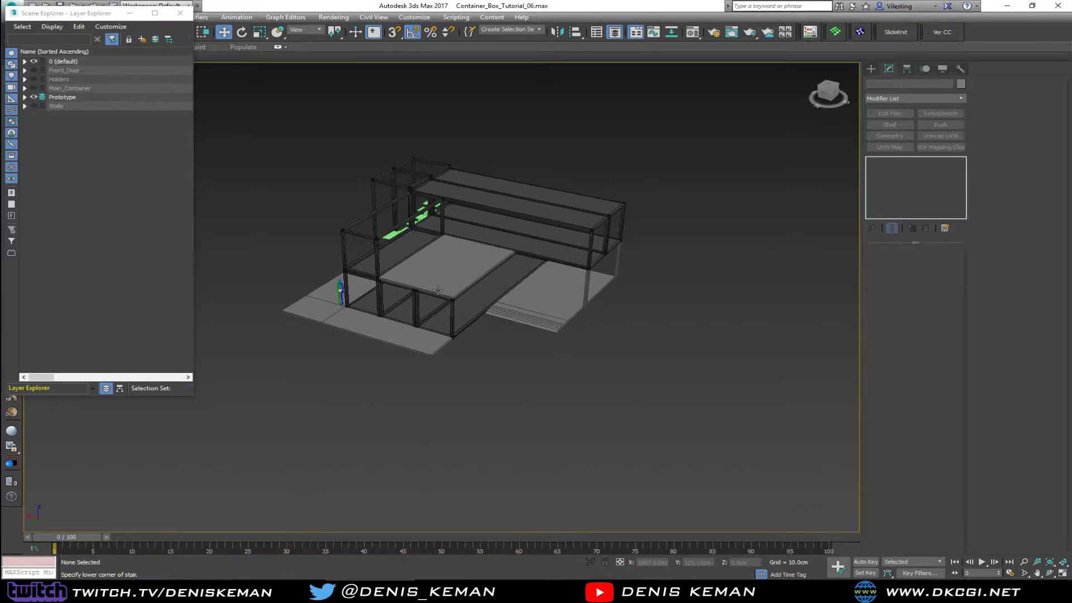
- Create a new layer named Reusables in the Layer Explorer
left_click(142, 40)
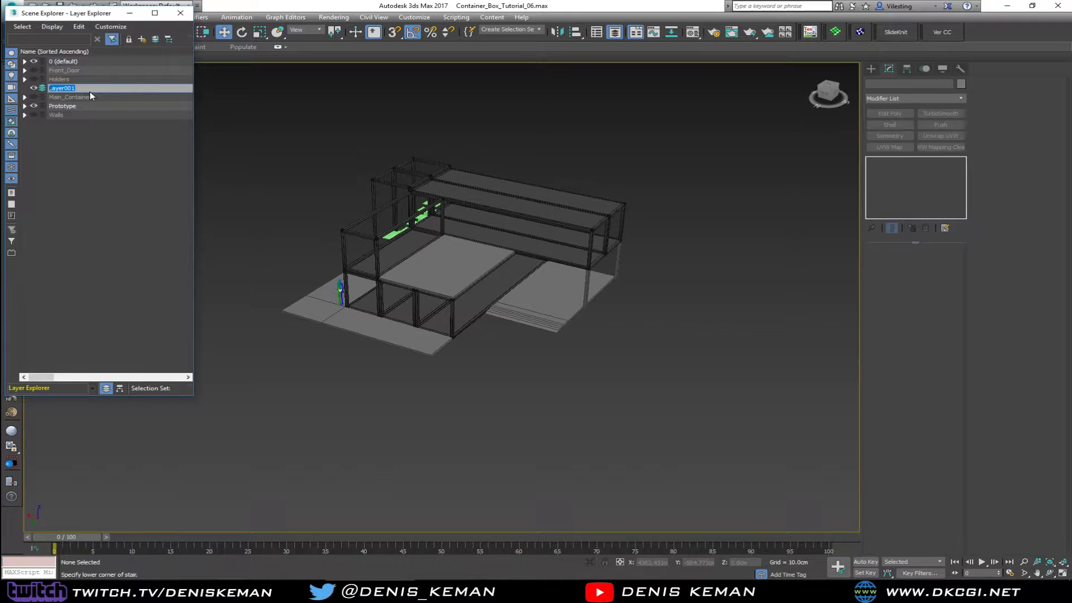
type("Reusables")
key("Return")
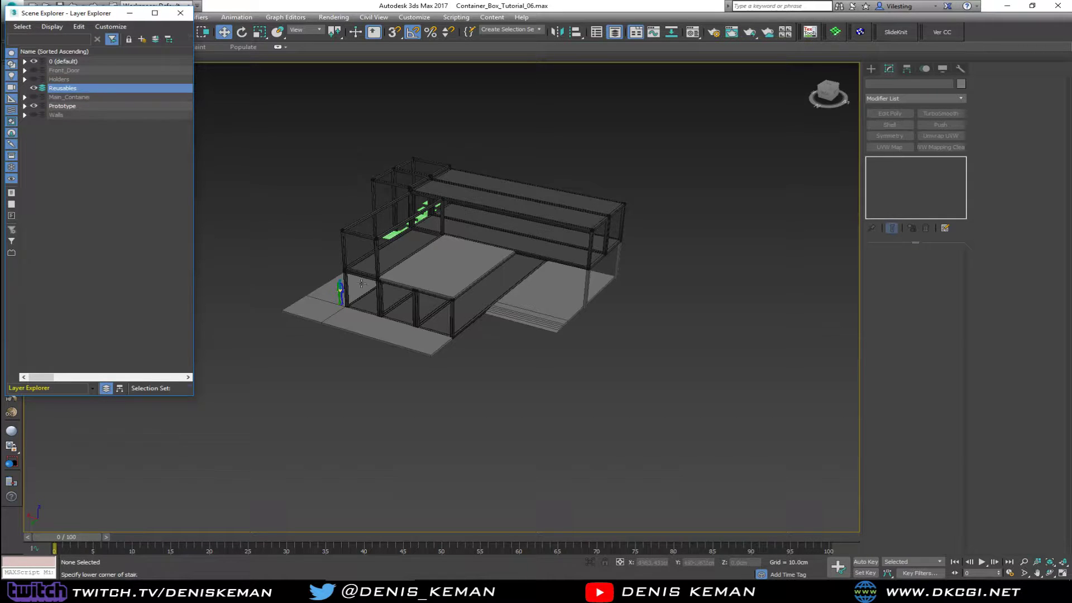
scroll(429, 344, "up", 4)
scroll(438, 342, "up", 2)
scroll(416, 391, "down", 6)
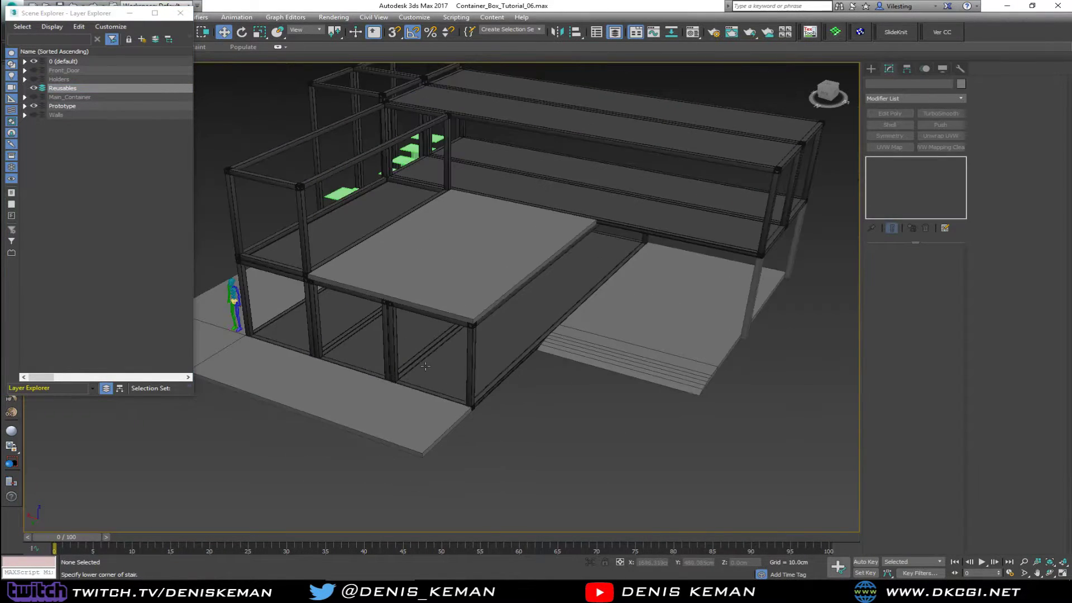
scroll(419, 362, "up", 1)
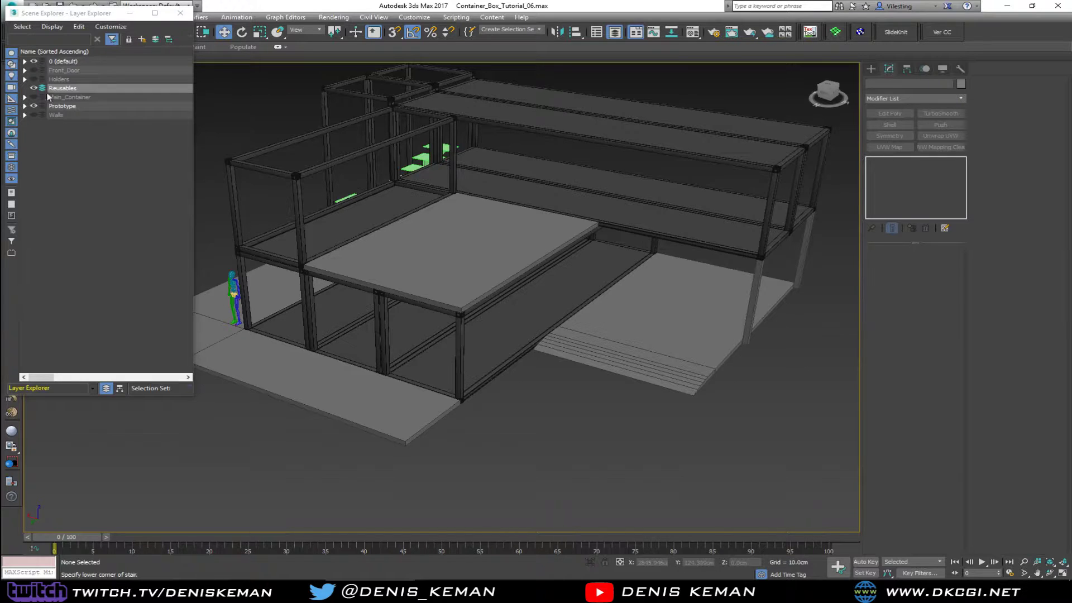
- Open the Reference Images folder from Twitch Folder For Ideas and move its window onto the second monitor
left_click(281, 590)
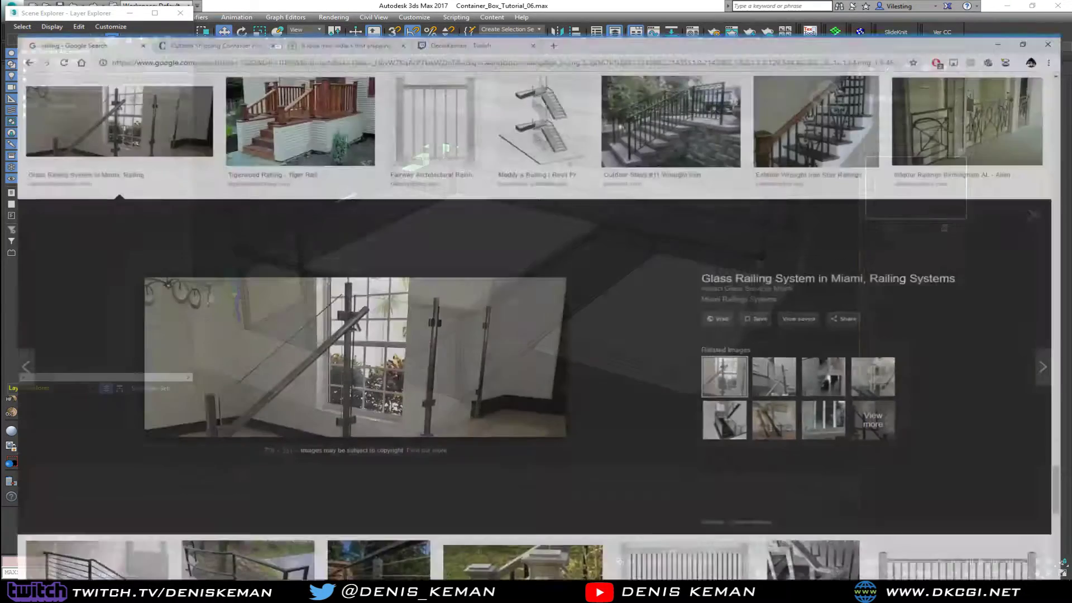
left_click(281, 591)
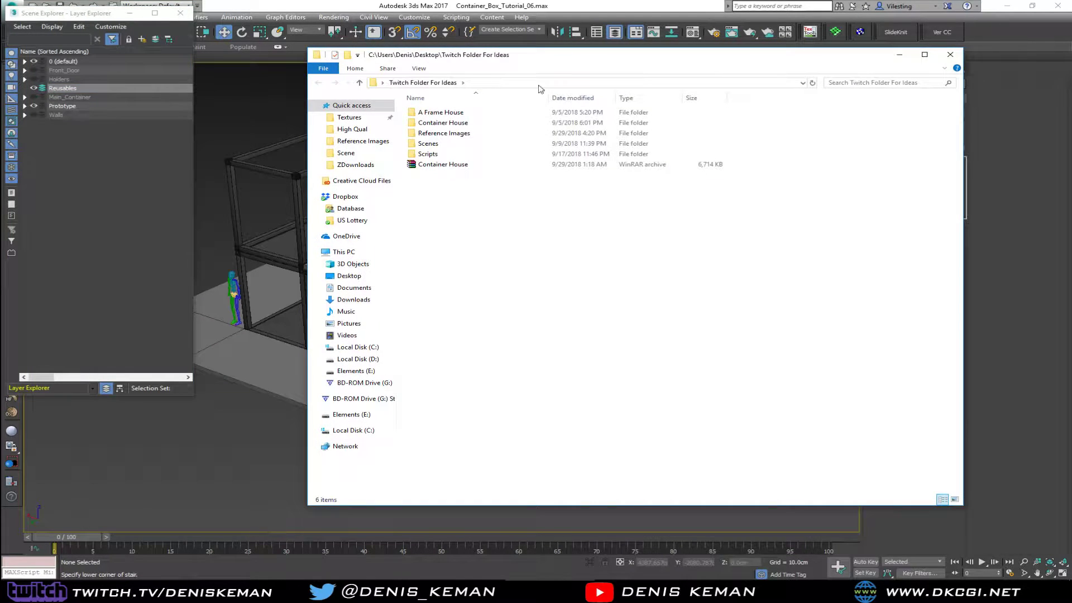
double_click(440, 132)
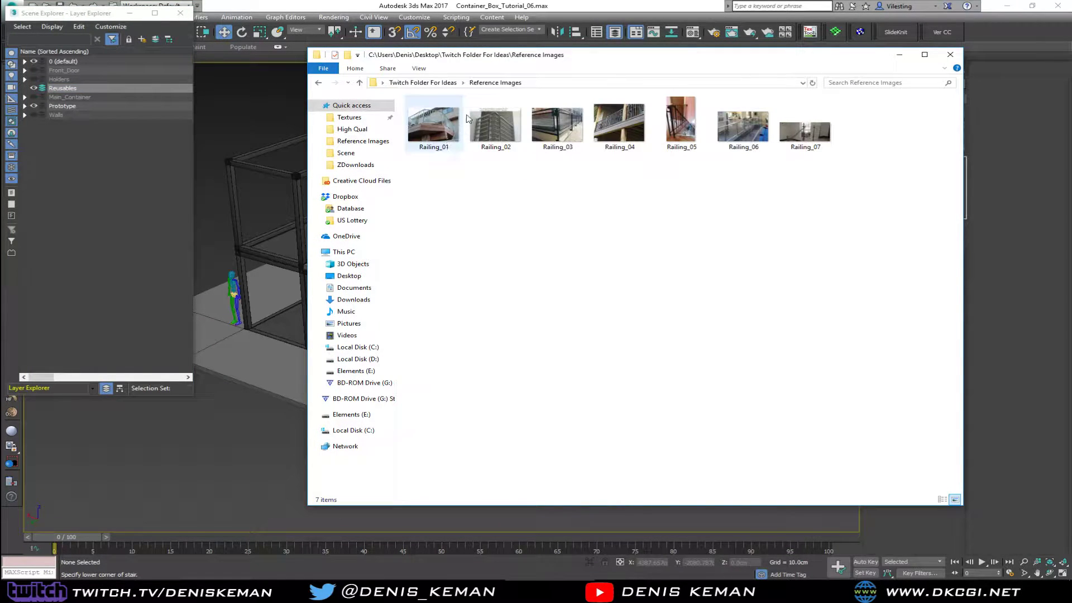
left_click_drag(564, 58, 1071, 58)
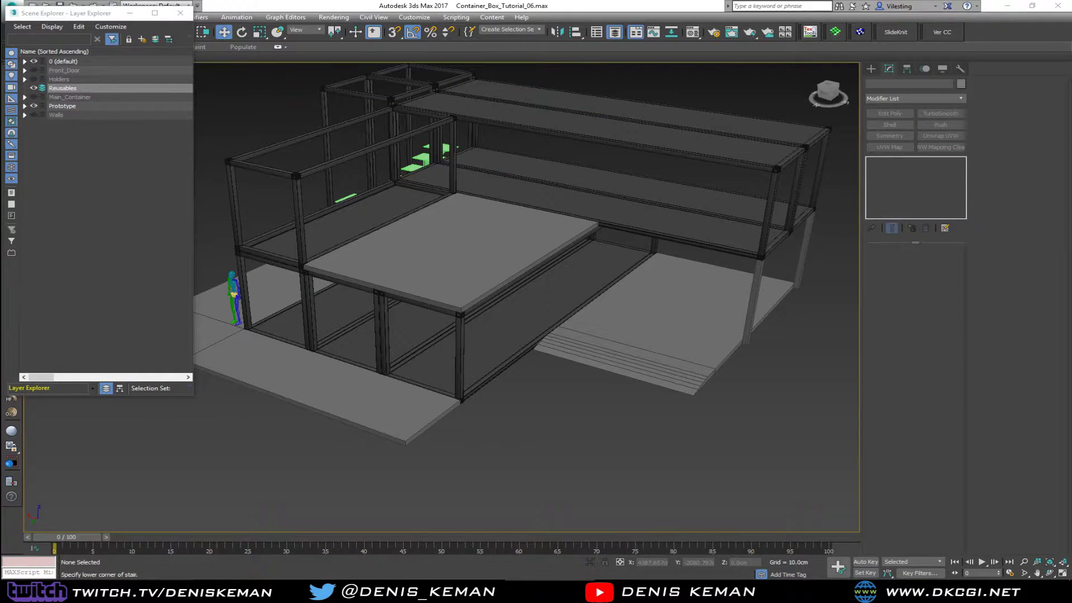
middle_click_drag(315, 386, 449, 377)
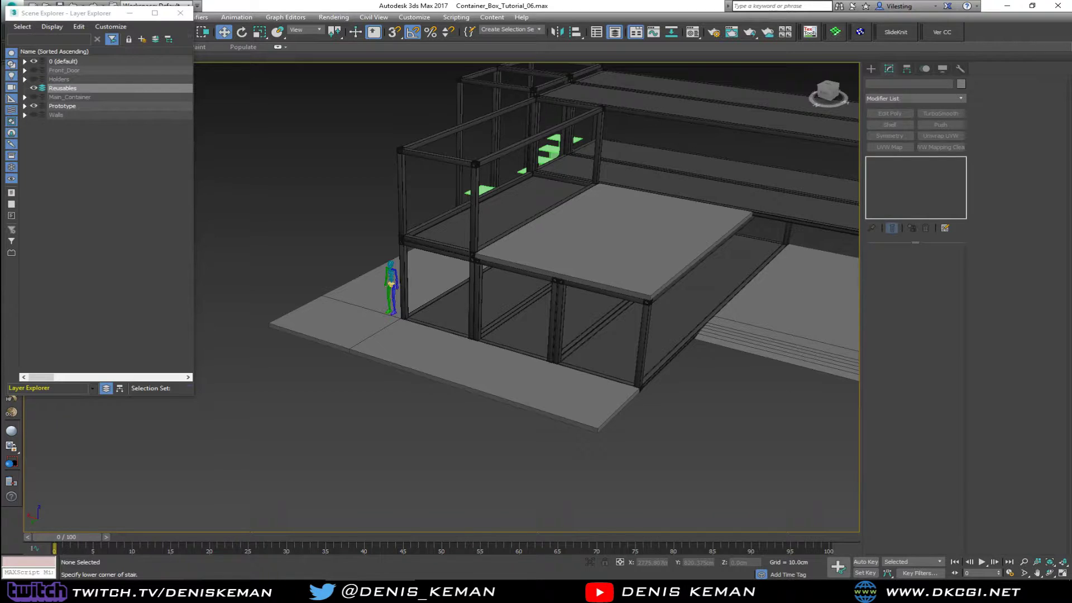
- View the Railing_03 image in Windows Photo Viewer and examine the bracket that fixes the posts to the wall
left_click(583, 590)
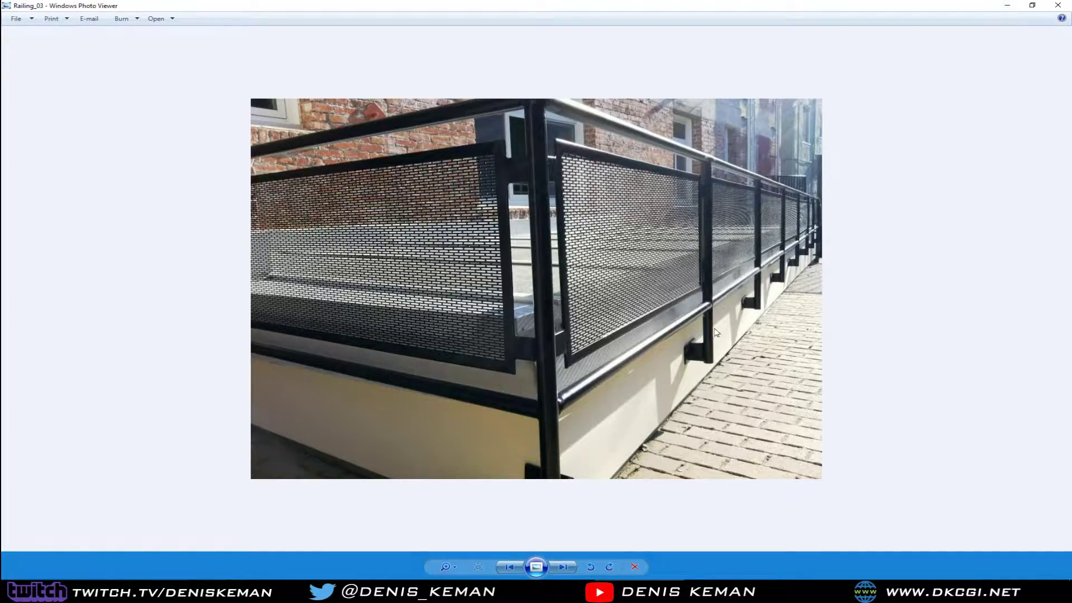
scroll(698, 356, "up", 1)
scroll(698, 352, "up", 2)
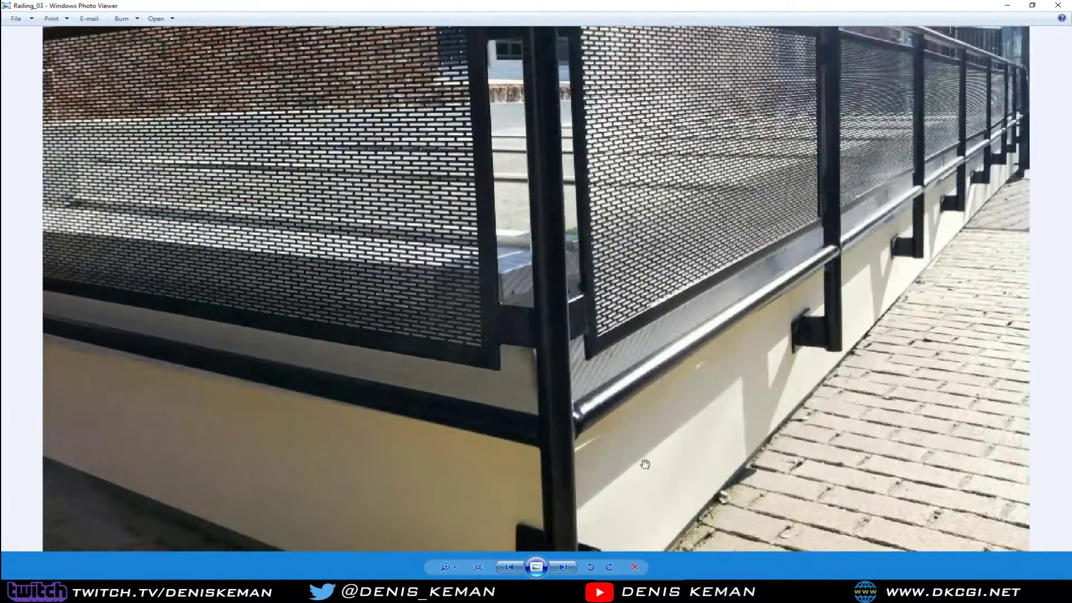
scroll(602, 494, "up", 1)
left_click_drag(602, 489, 559, 477)
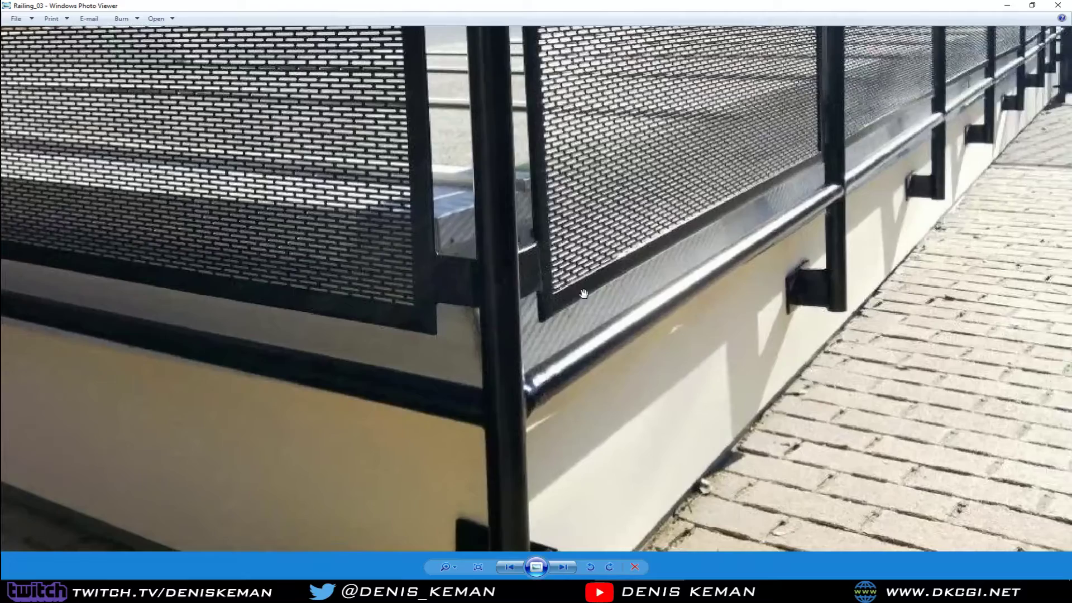
scroll(828, 312, "up", 4)
left_click_drag(833, 304, 599, 340)
scroll(544, 306, "up", 2)
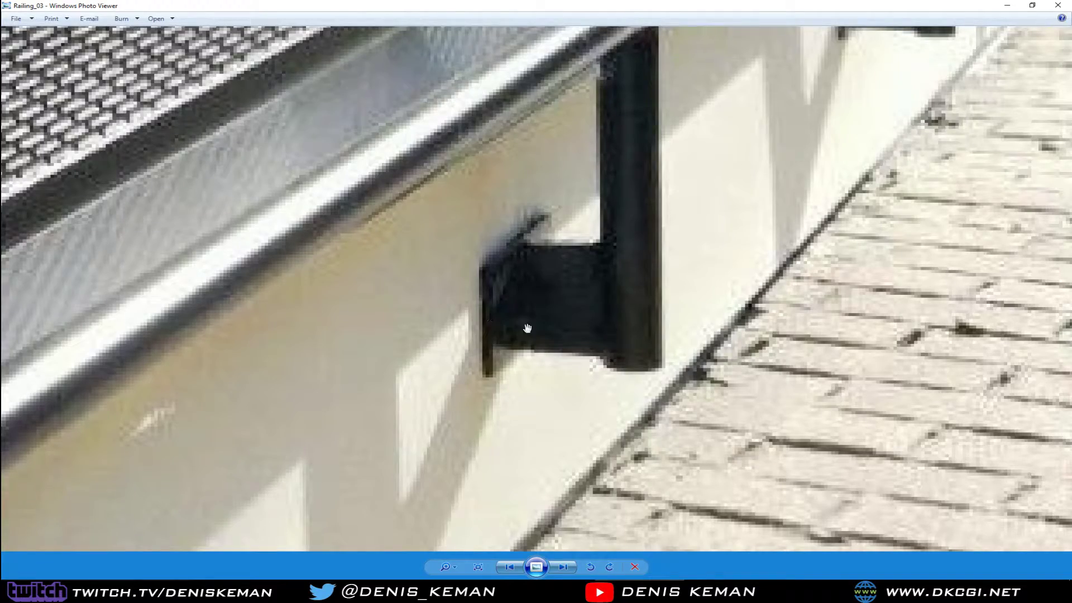
- Examine how the perforated panels, posts and rails fit together in the whole Railing_03 image
scroll(531, 430, "down", 6)
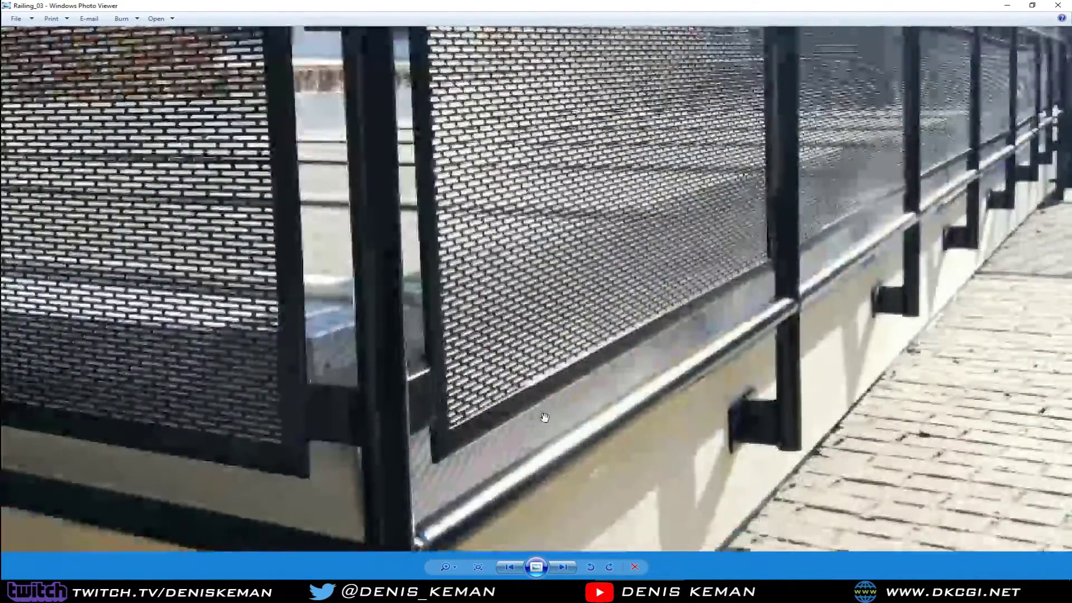
scroll(554, 416, "down", 1)
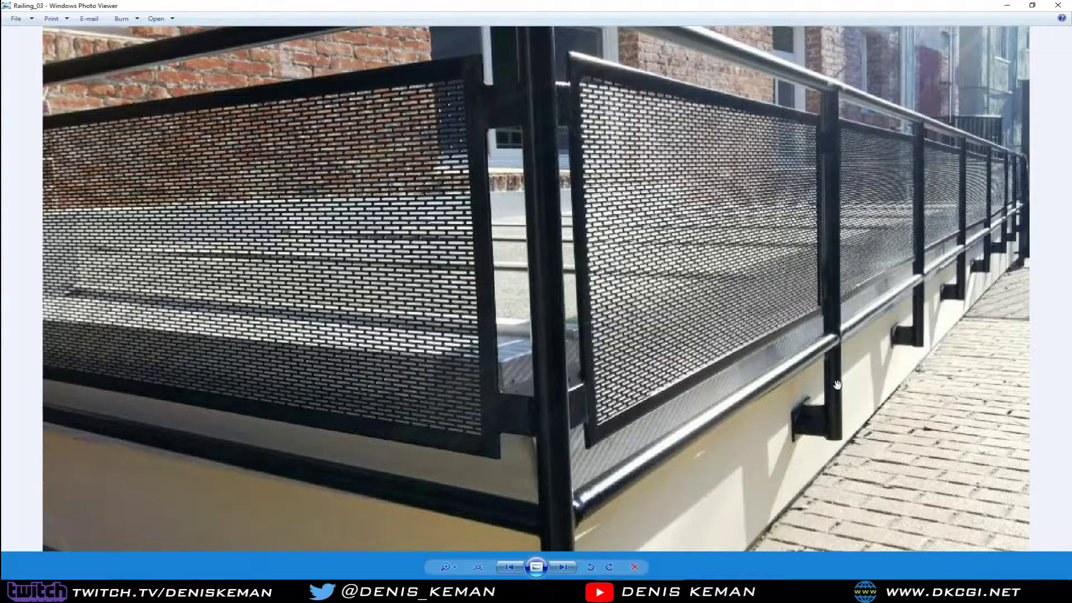
scroll(781, 385, "down", 3)
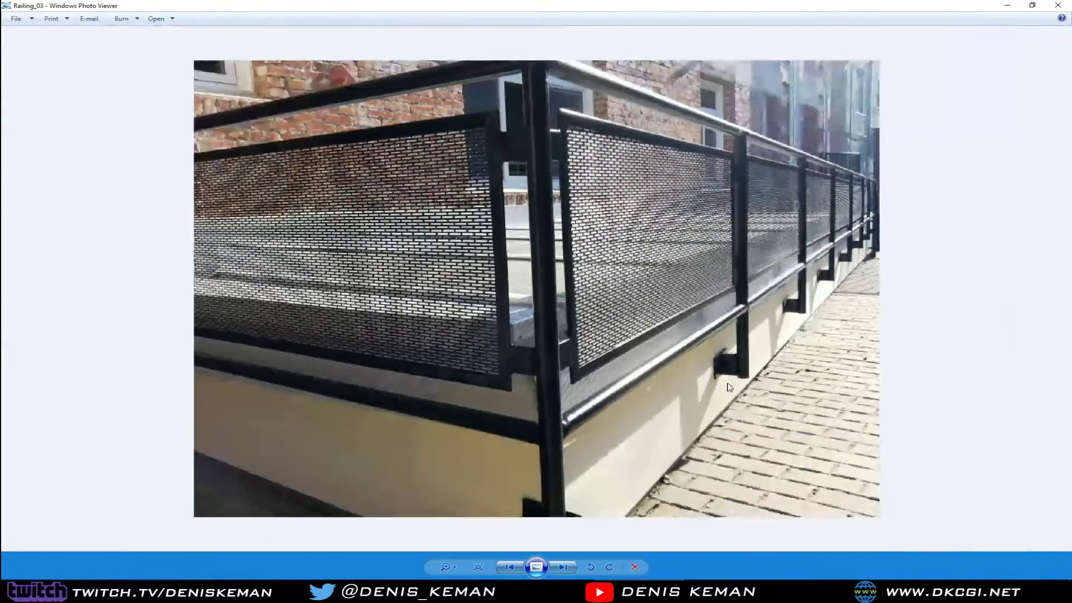
scroll(733, 363, "up", 1)
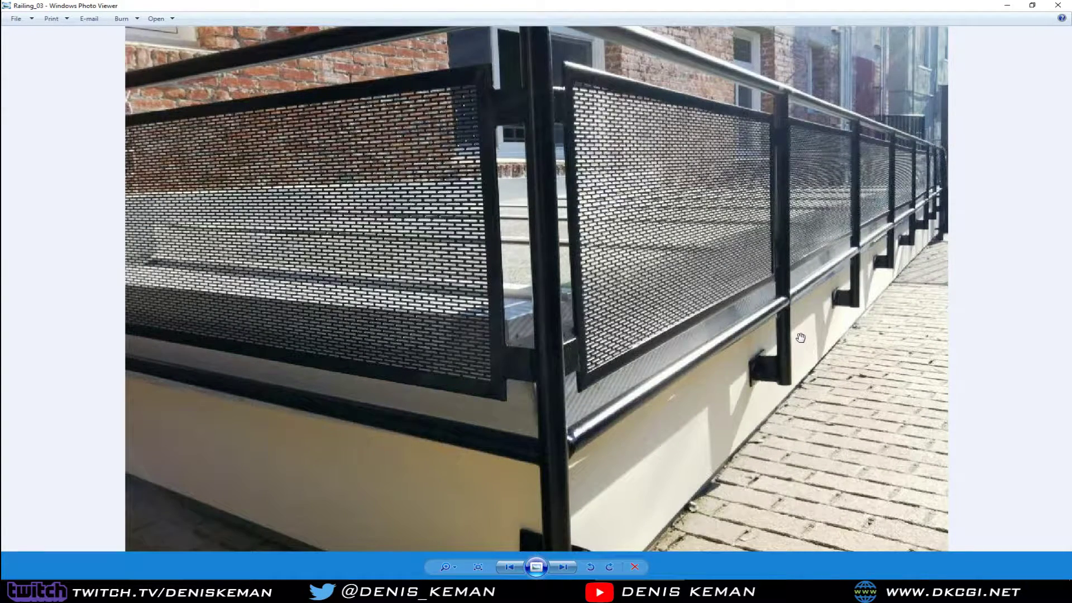
left_click_drag(626, 283, 581, 330)
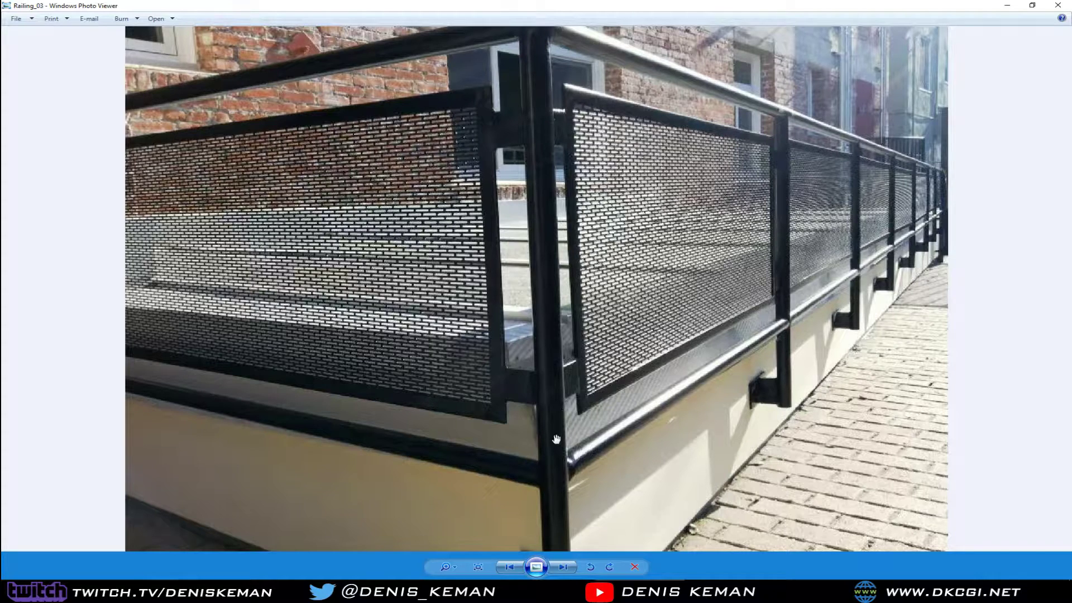
- Move the Railing_03 viewer window onto the second monitor as a reference and return to 3ds Max
left_click(1008, 6)
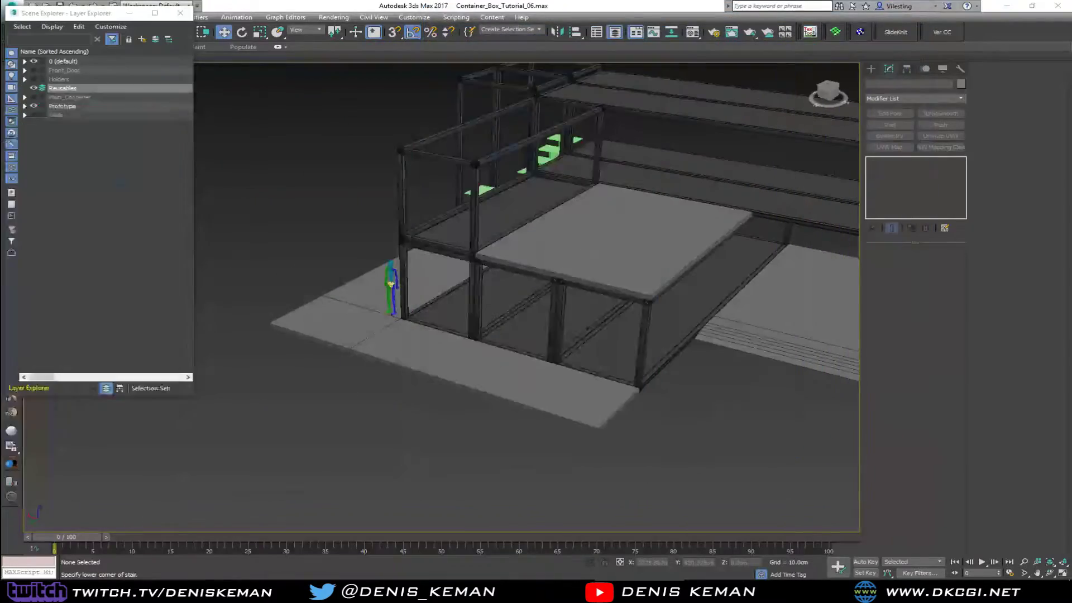
left_click_drag(0, 125, 369, 126)
scroll(394, 227, "down", 4)
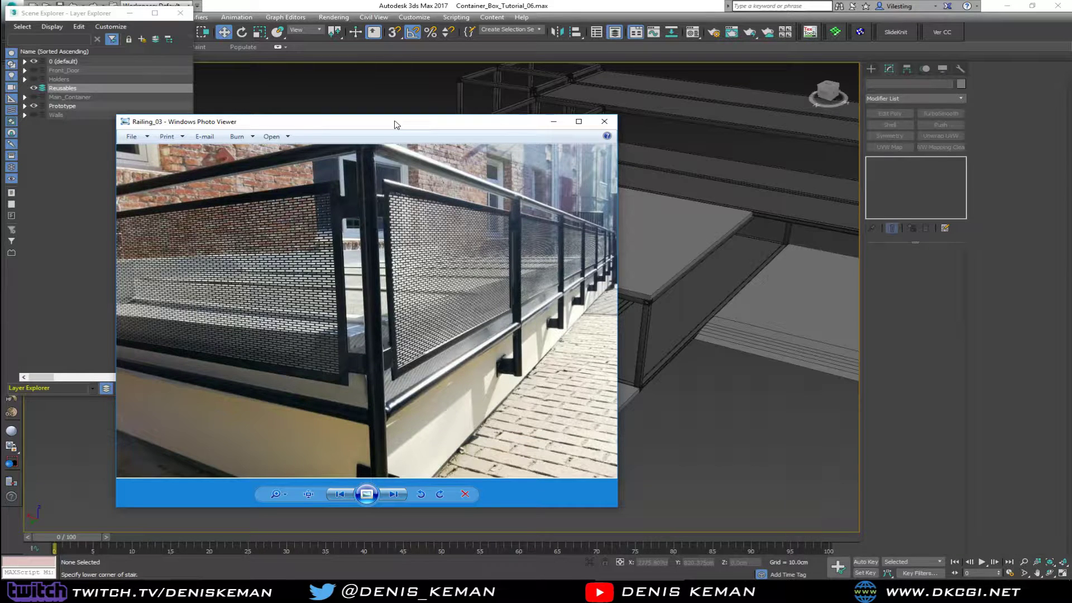
left_click_drag(394, 124, 0, 119)
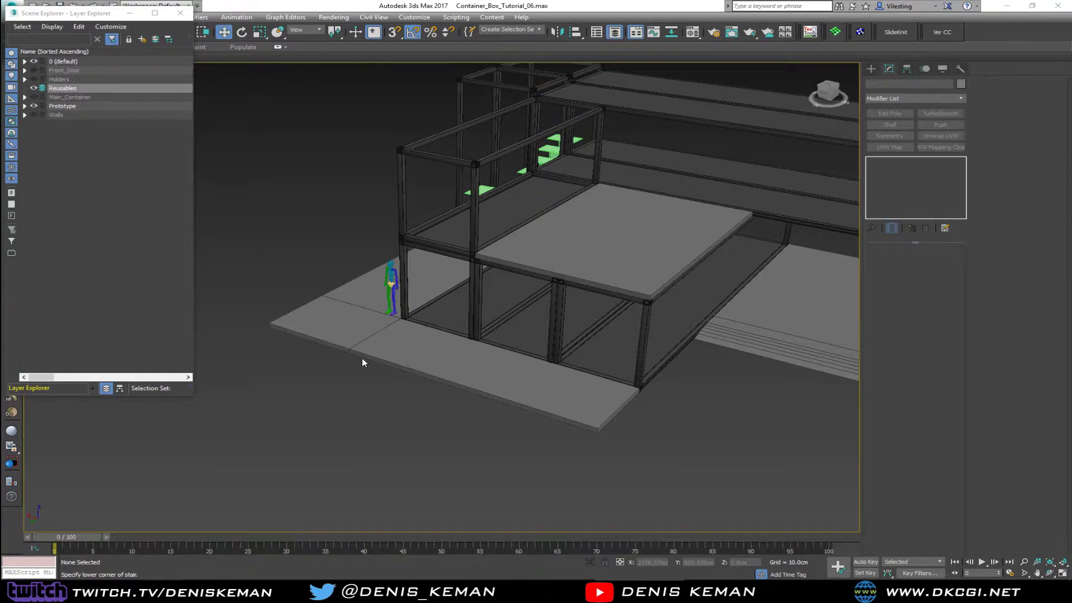
- Create a standard primitive cylinder about 12.2 cm in radius and 145 cm high at the walkway's outer corner
middle_click_drag(361, 358, 484, 356, "alt")
scroll(484, 355, "up", 4)
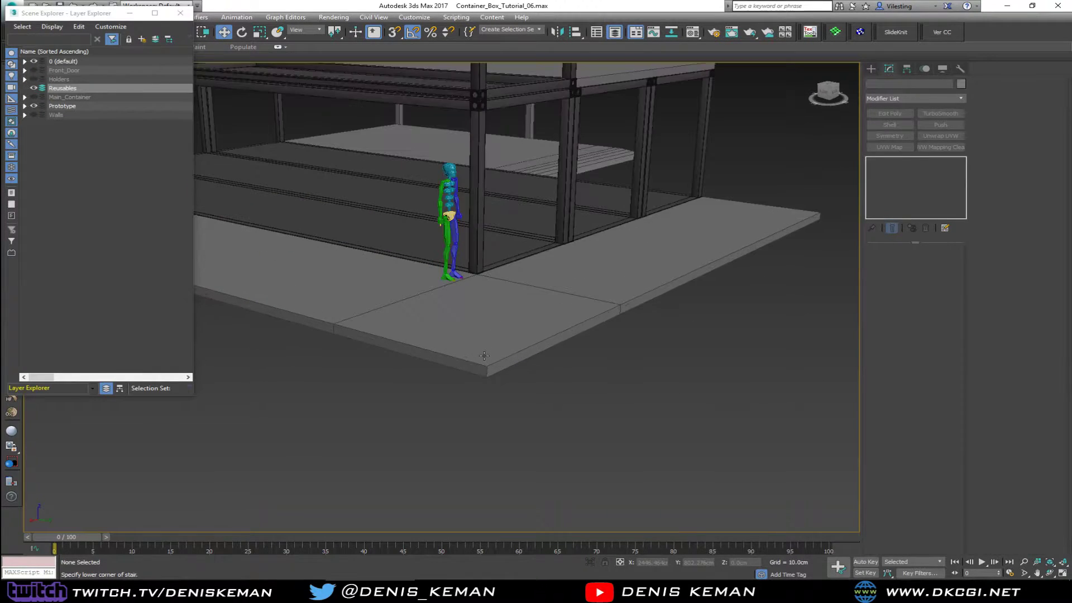
left_click(870, 68)
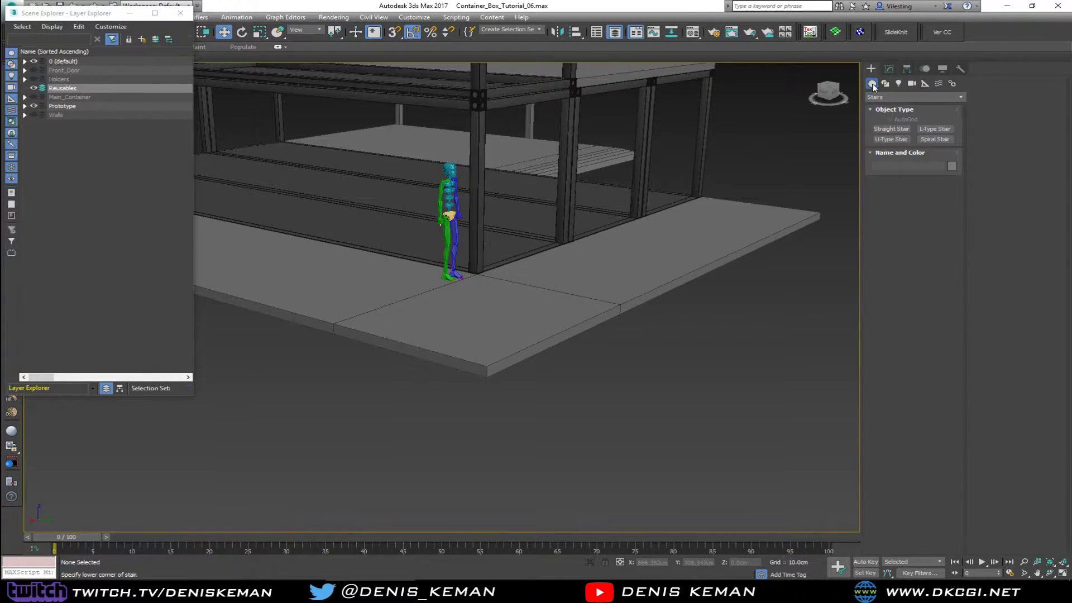
left_click(887, 97)
left_click(887, 107)
left_click(891, 150)
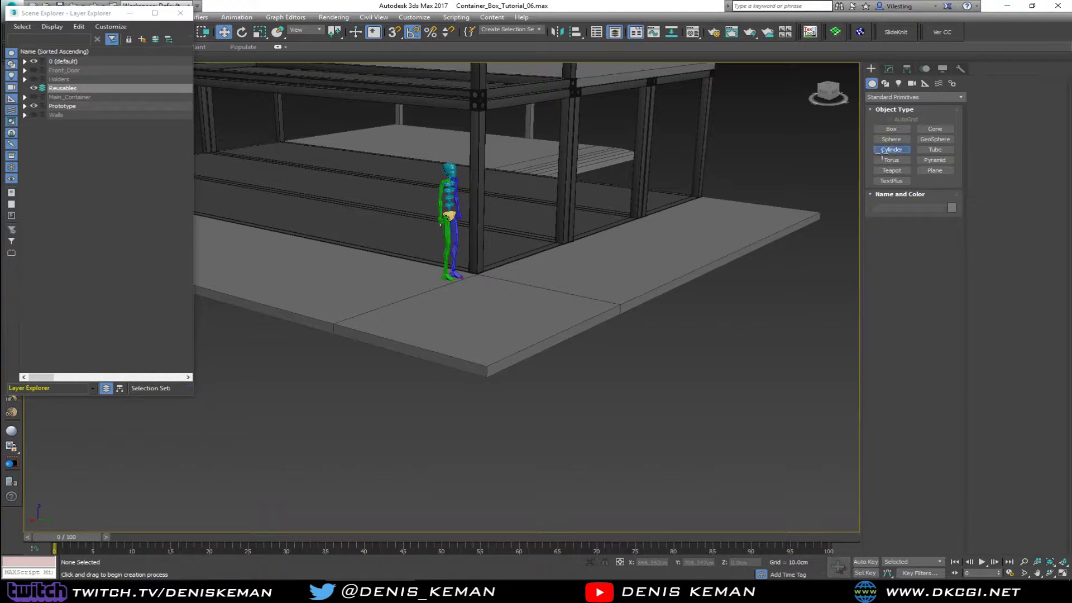
left_click_drag(495, 379, 498, 377)
left_click(505, 368)
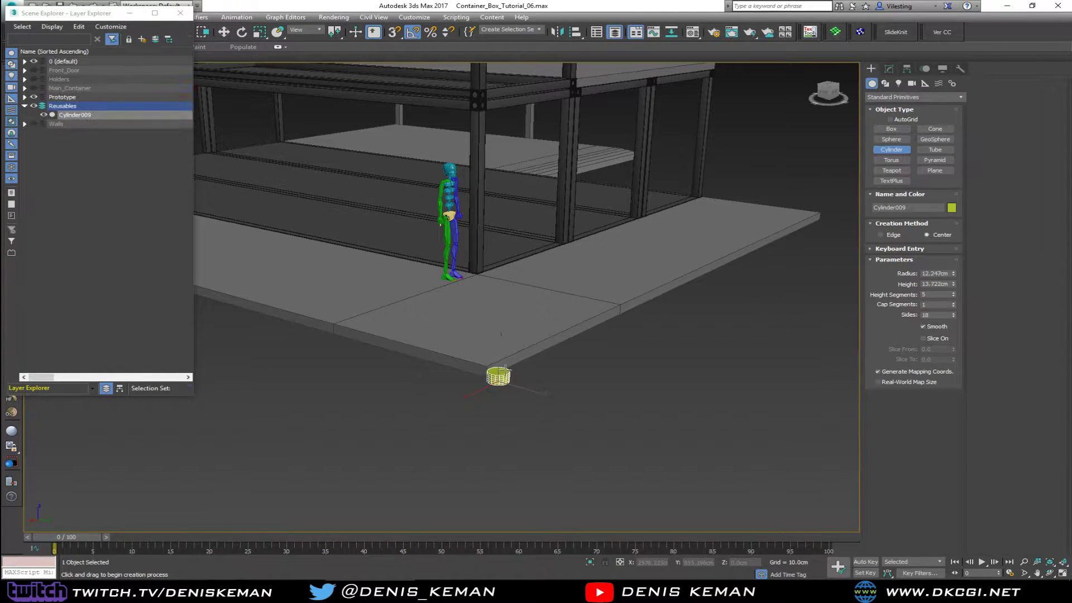
left_click(507, 264)
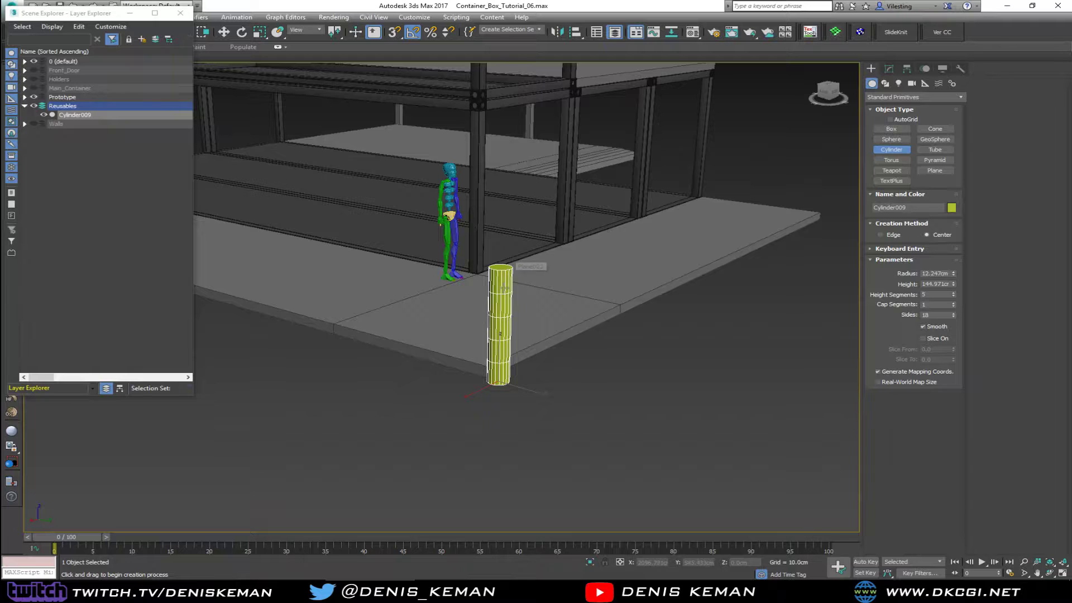
- Move the human figure next to the cylinder at the walkway corner for a scale comparison
middle_click_drag(504, 287, 433, 354, "alt")
key("w")
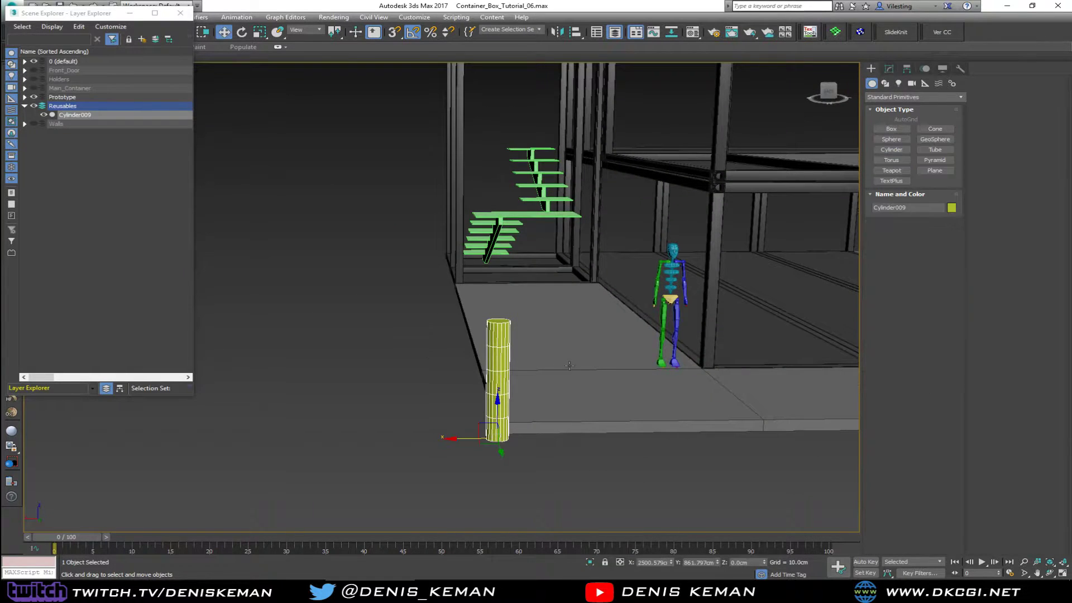
left_click(662, 316)
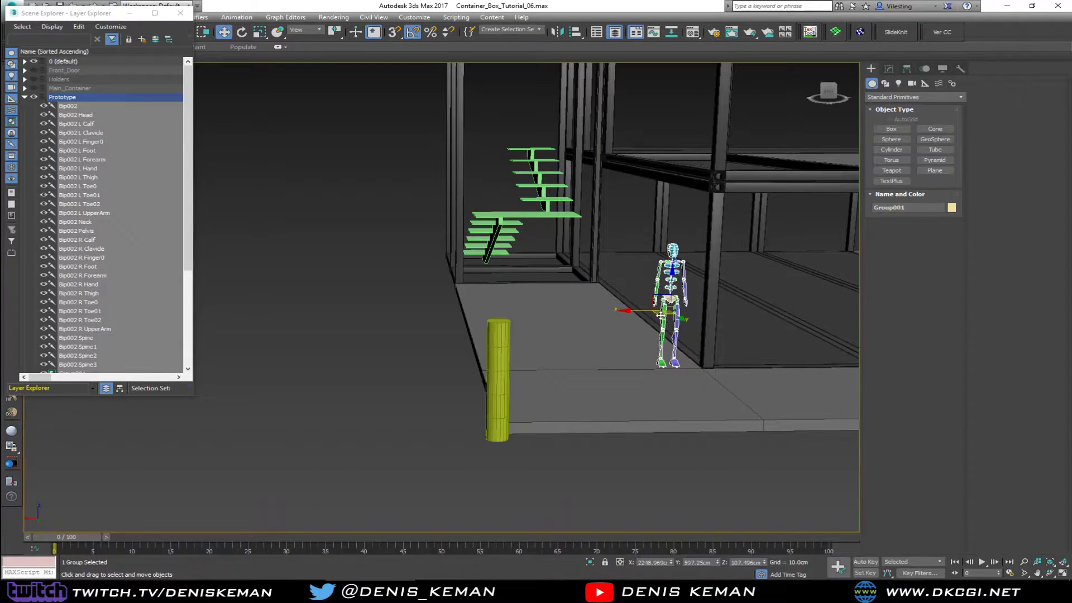
left_click_drag(660, 315, 538, 343)
middle_click_drag(539, 343, 582, 340, "alt")
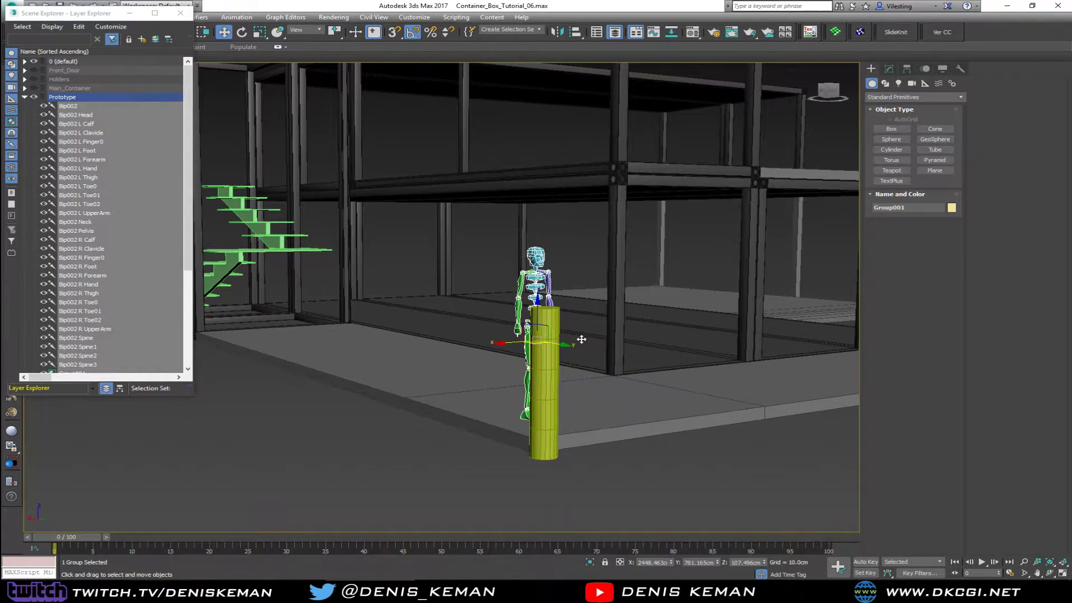
- Lower the cylinder's height to about 124.7 cm, judging it against the human figure
left_click(549, 394)
left_click(888, 69)
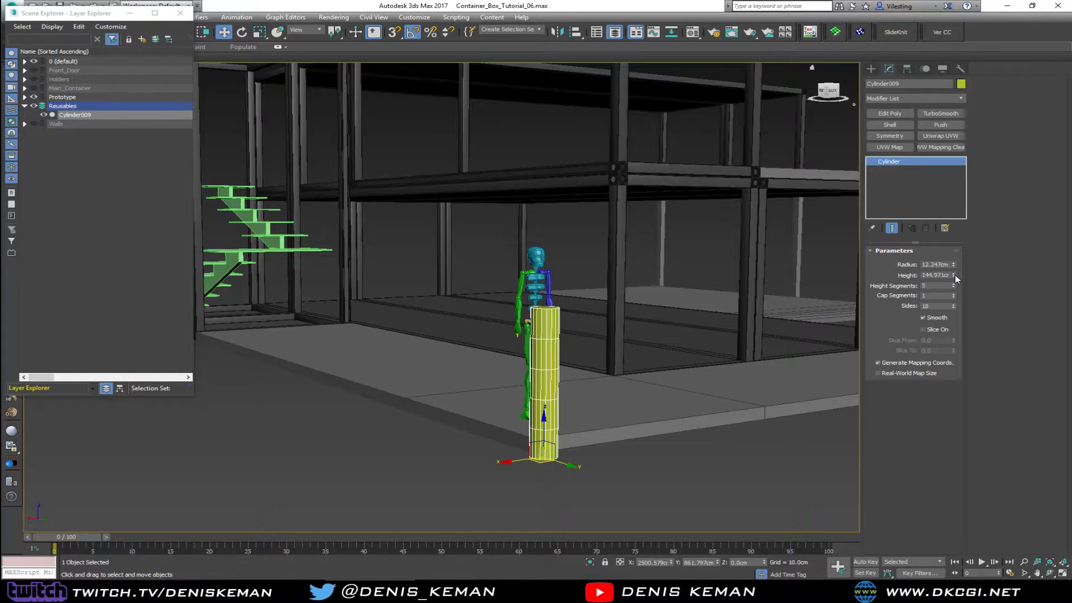
left_click_drag(955, 275, 955, 291)
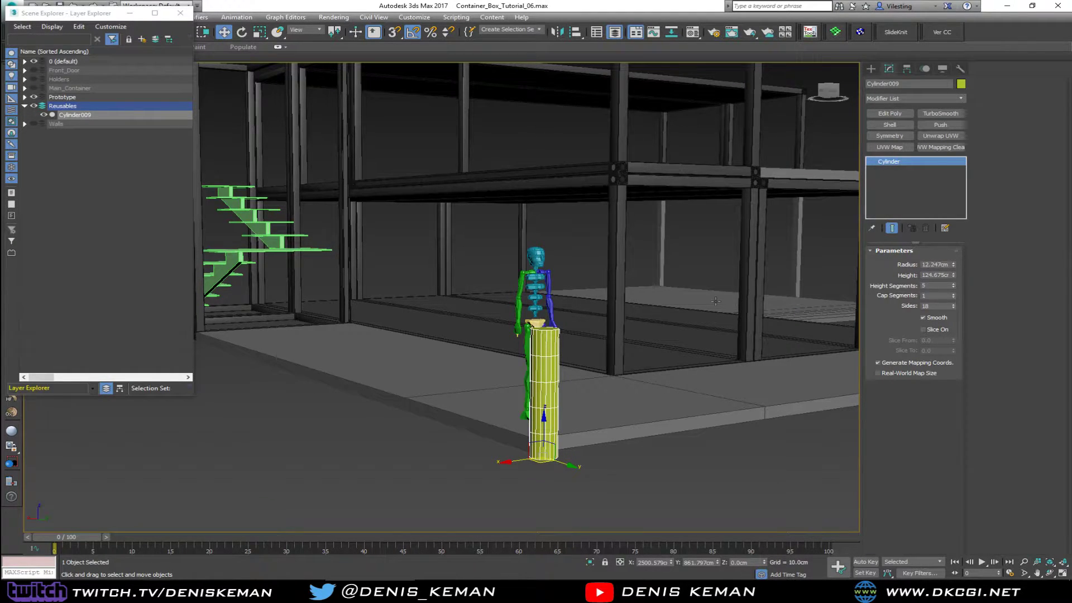
middle_click_drag(715, 301, 754, 308, "alt")
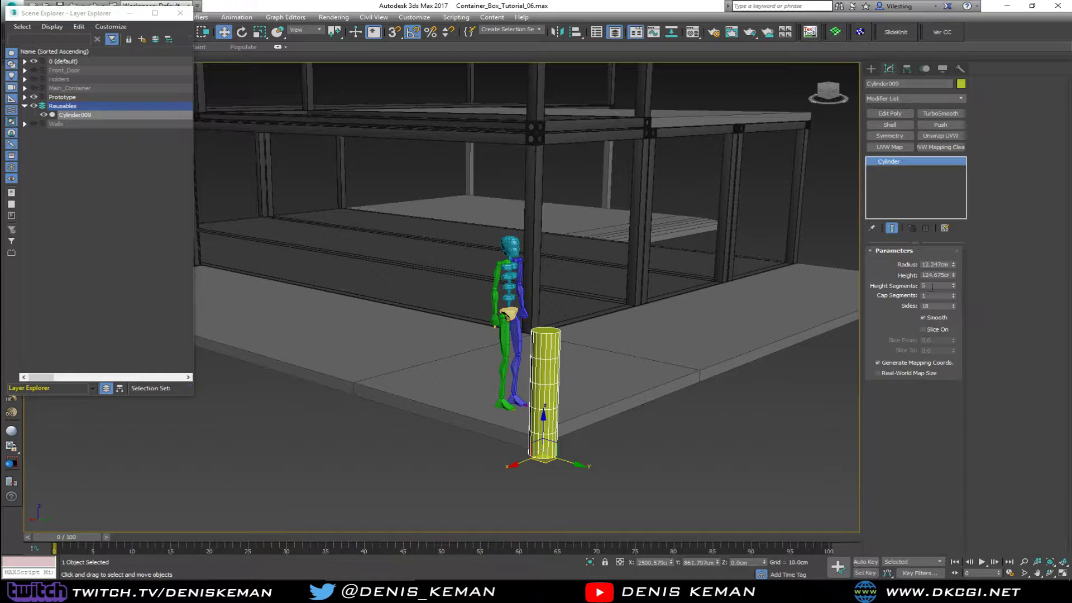
left_click_drag(923, 276, 967, 270)
- Search Google for "rail height" in a new browser tab, read the handrail height requirement in centimetres, and return to 3ds Max
left_click(282, 591)
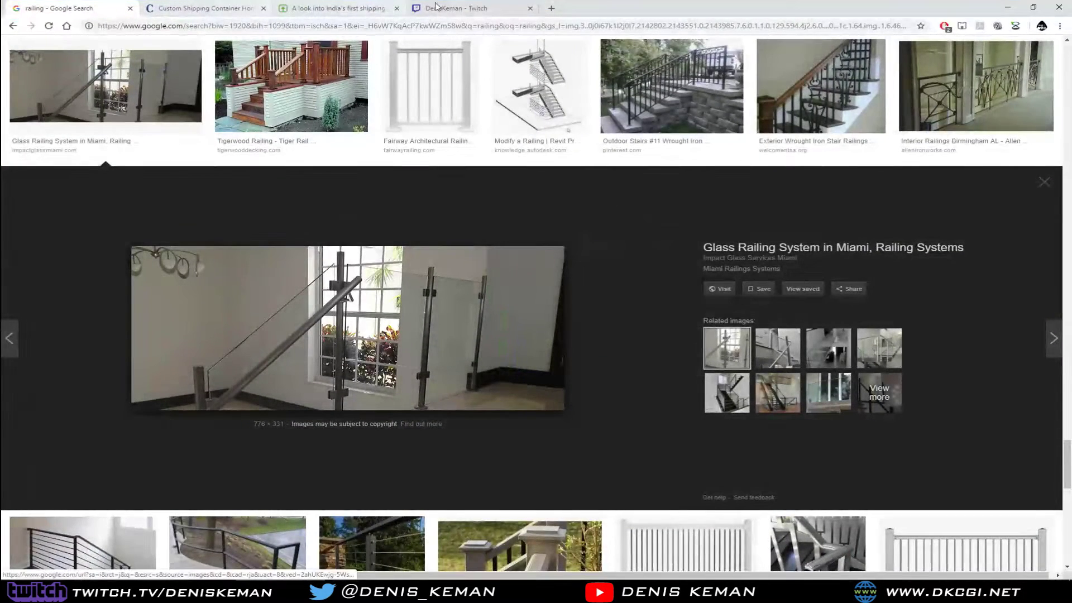
left_click(551, 7)
left_click(449, 207)
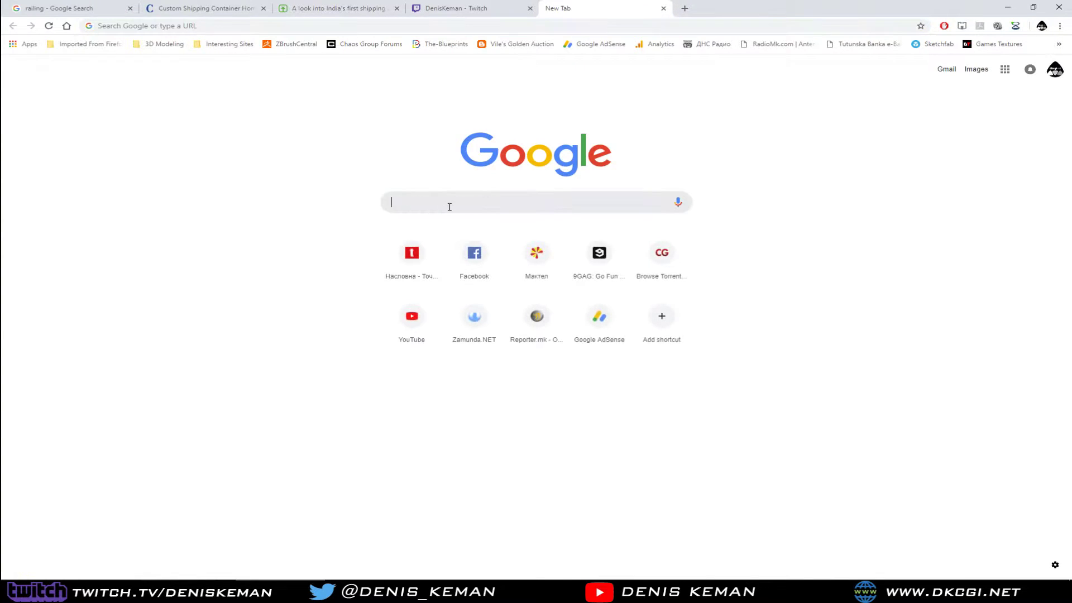
type("rail hei")
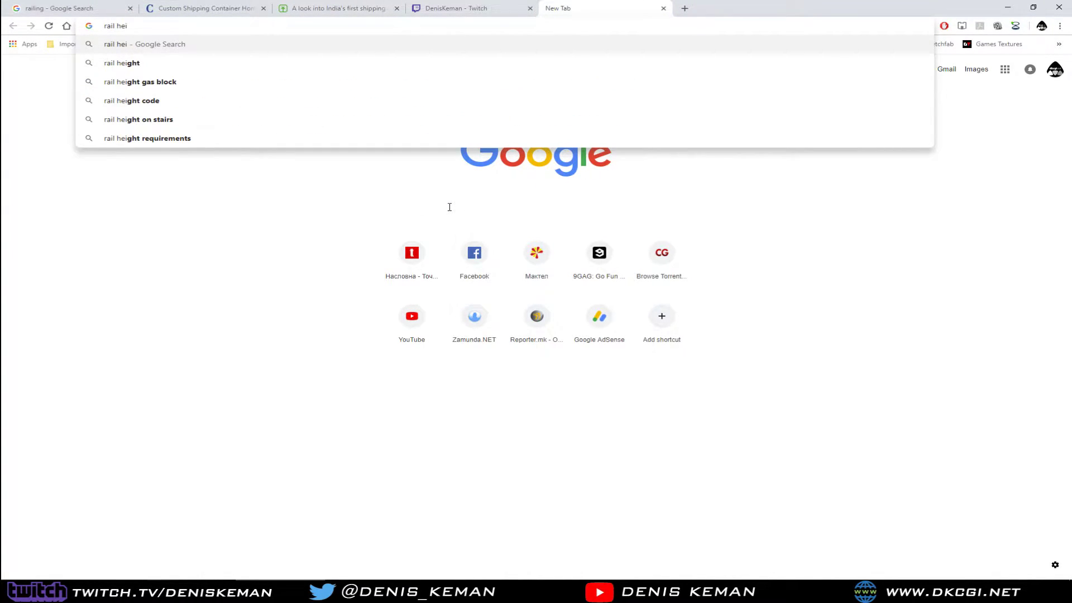
key("Down")
key("Return")
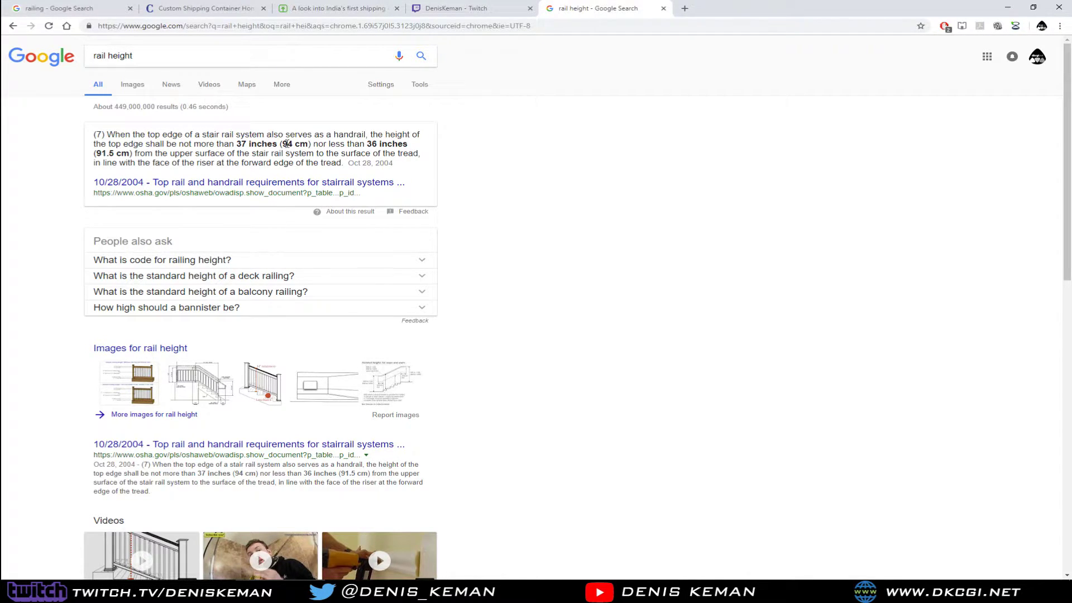
left_click_drag(286, 143, 301, 144)
middle_click(600, 9)
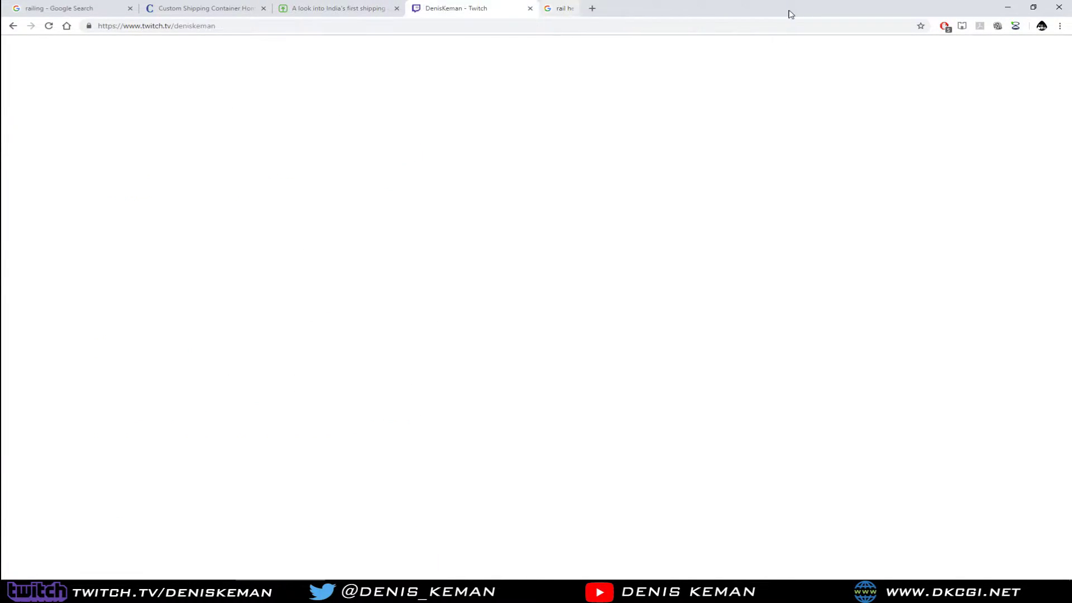
left_click(1007, 8)
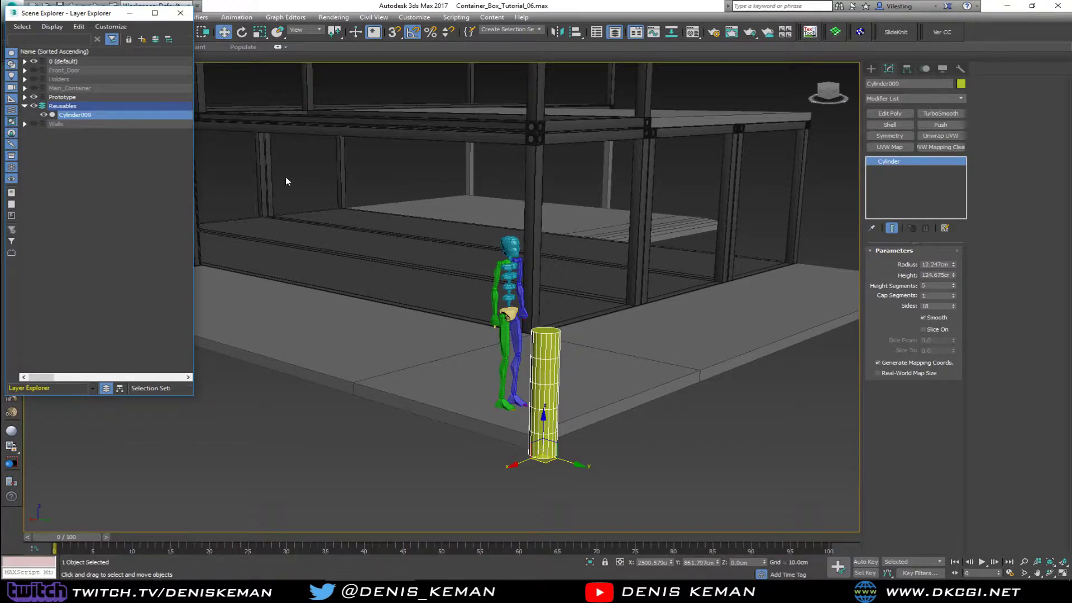
left_click(290, 591)
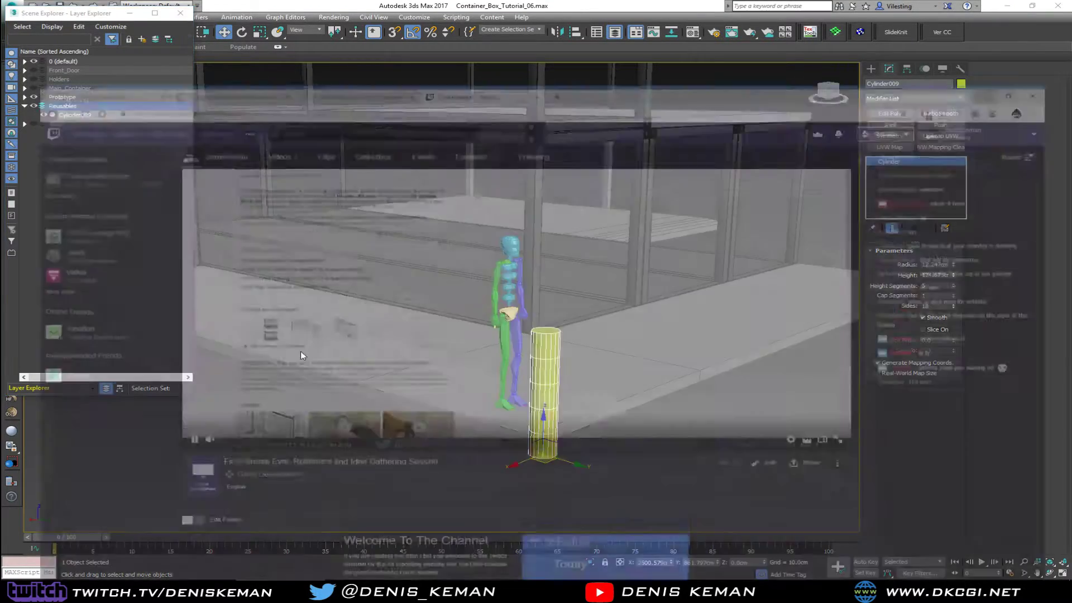
left_click_drag(625, 10, 656, 26)
left_click(888, 16)
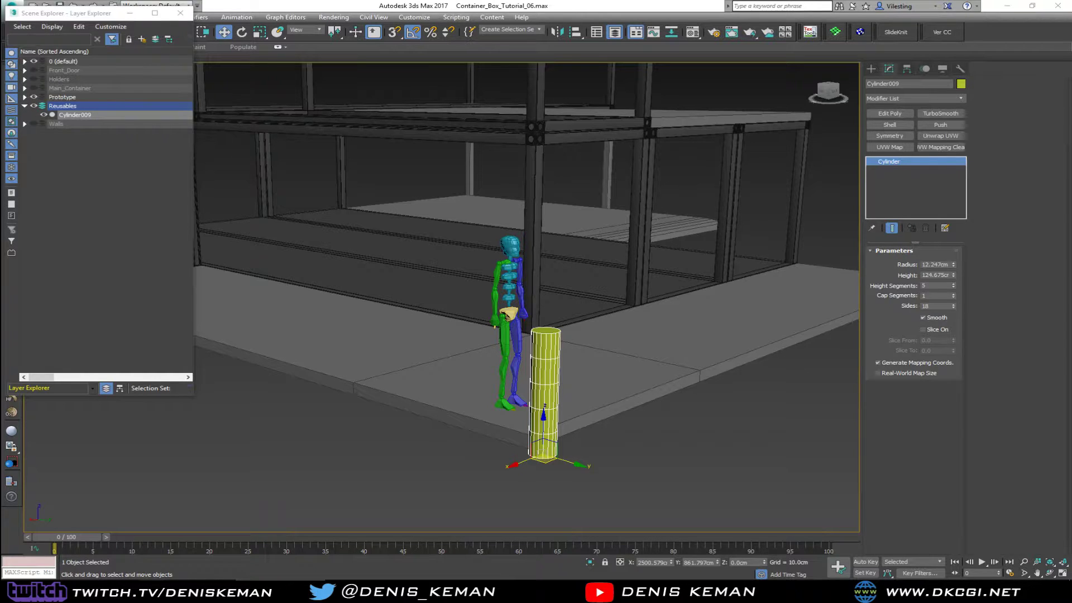
- Set the post cylinder's height to 110 cm
middle_click_drag(340, 327, 250, 349)
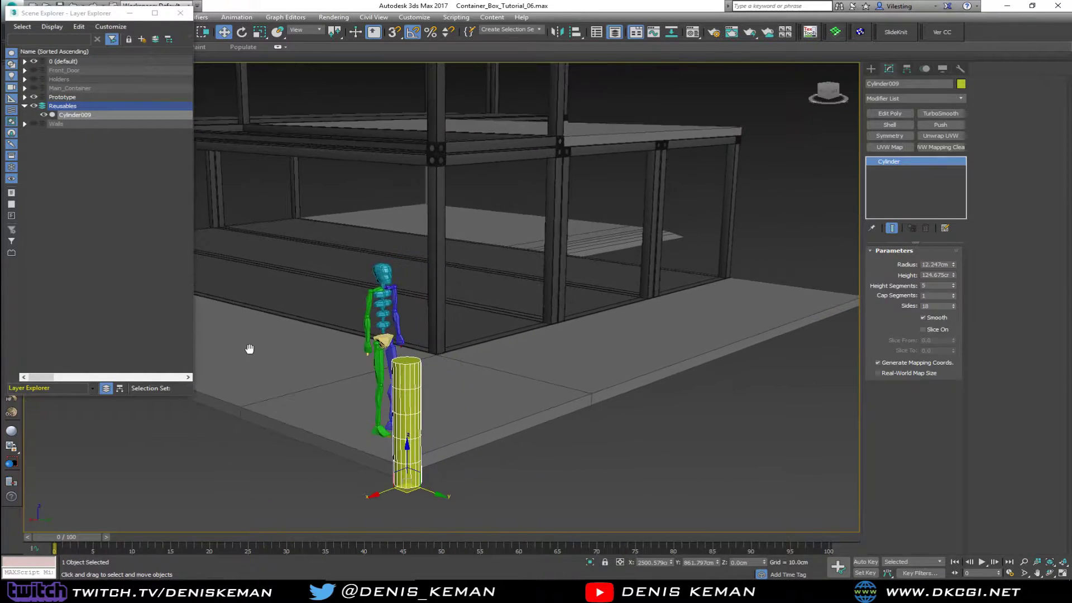
scroll(363, 383, "up", 4)
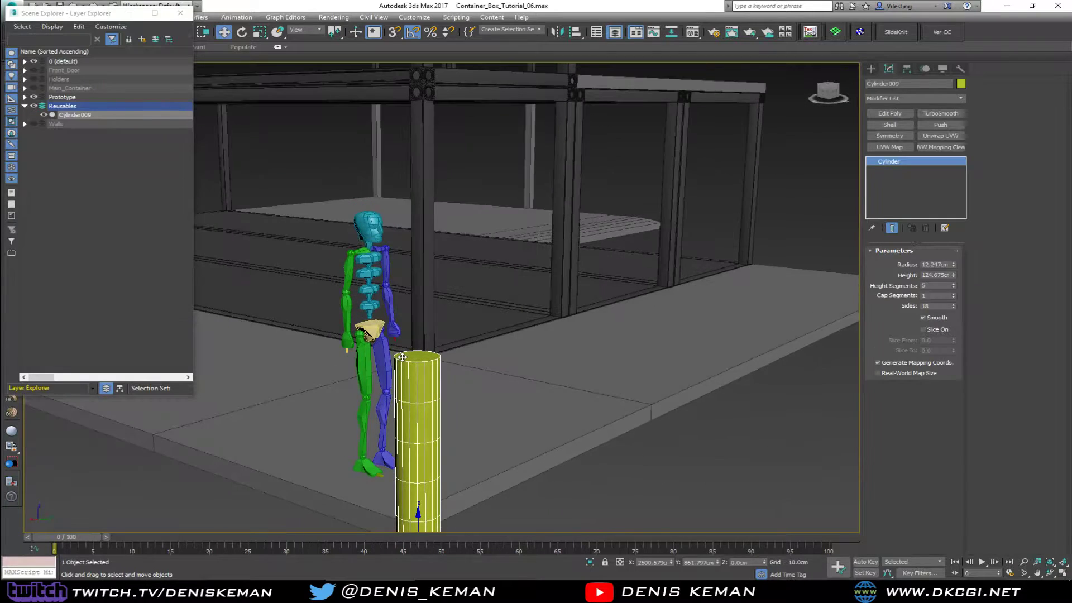
middle_click_drag(399, 369, 424, 289)
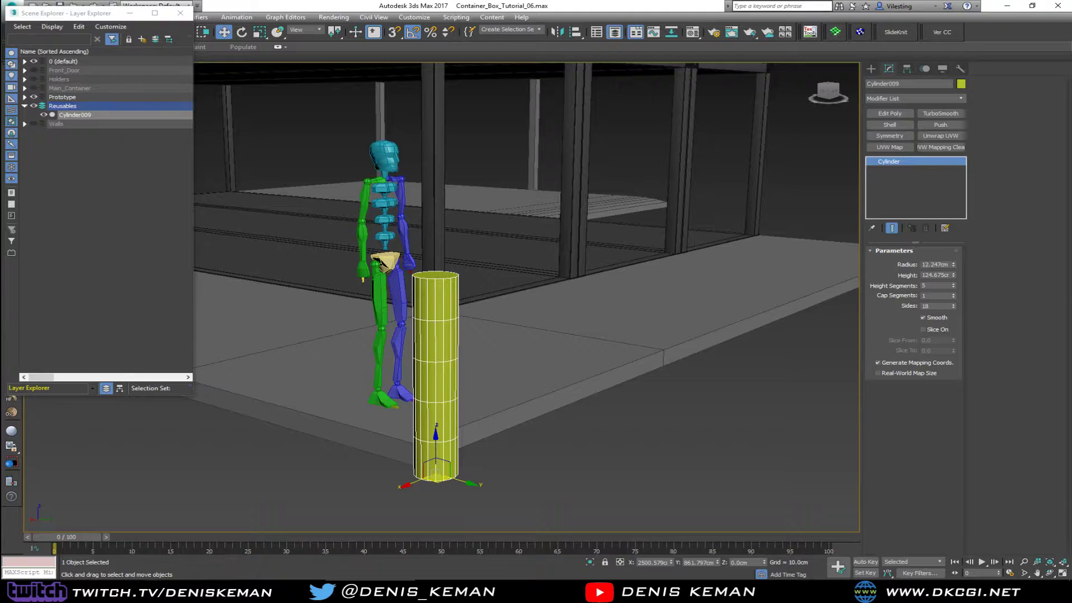
double_click(924, 274)
type("110")
key("Return")
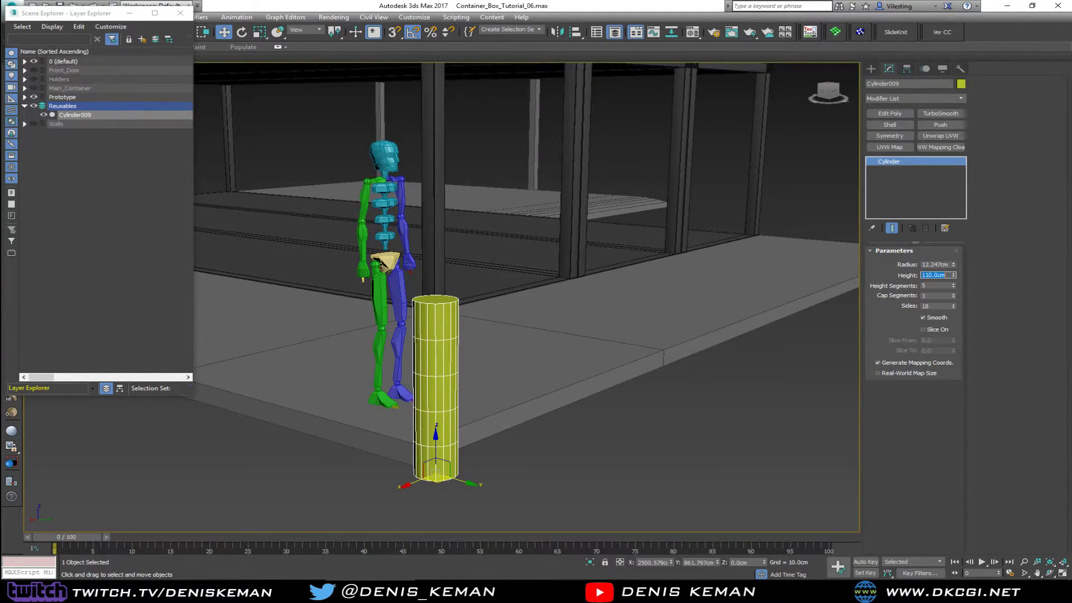
- Reduce the post cylinder to 1 height segment and set its radius to 5 cm
right_click(954, 285)
left_click_drag(952, 265, 951, 263)
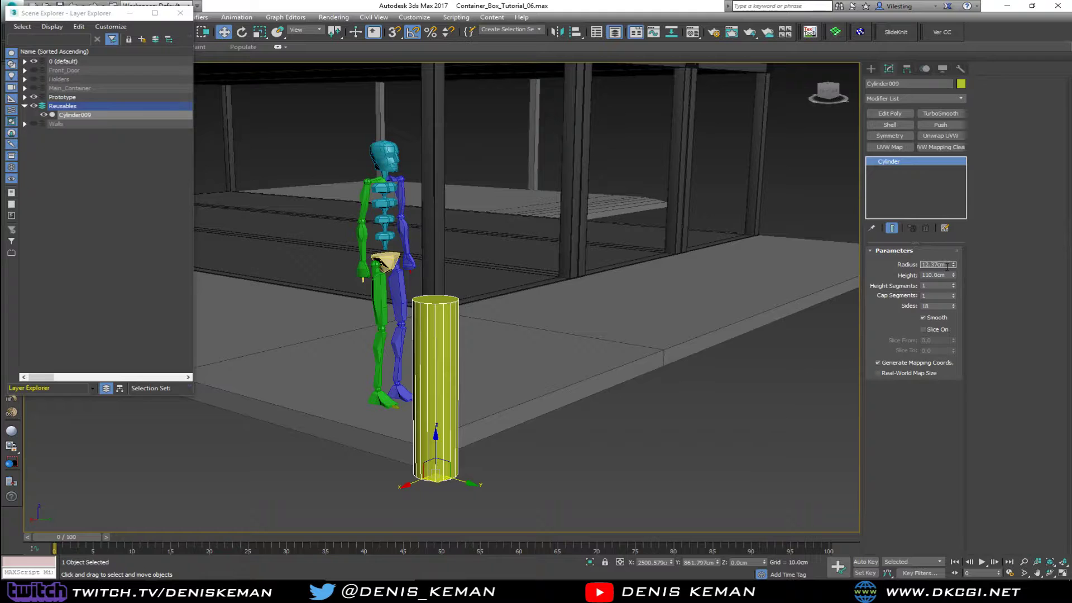
type("5")
key("Return")
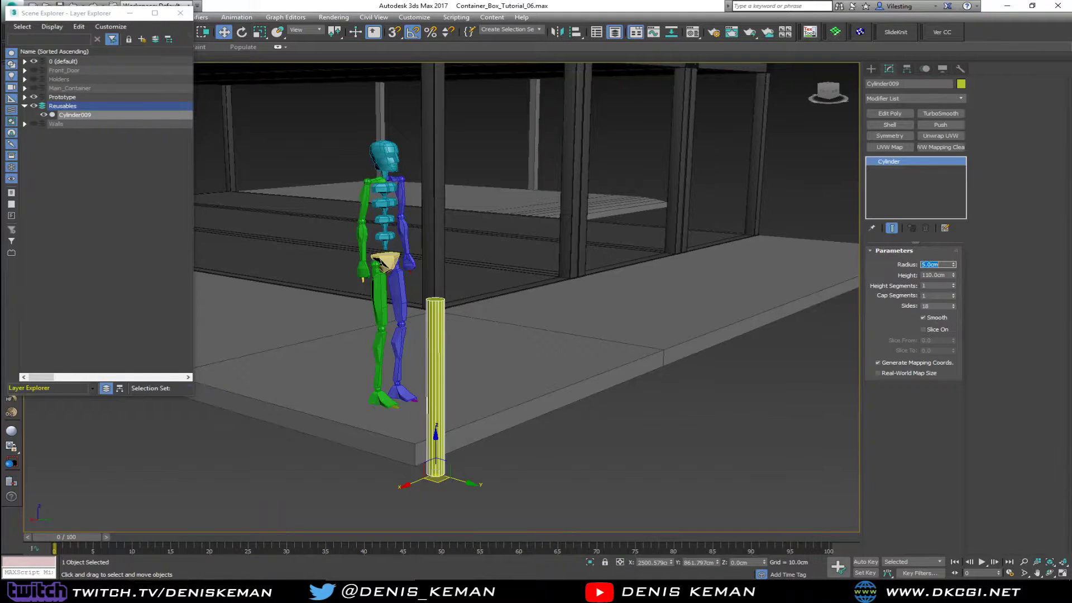
- Move the post cylinder horizontally onto the walkway slab's outer corner
right_click(395, 416)
left_click(682, 420)
middle_click_drag(591, 435, 496, 444, "alt")
middle_click_drag(446, 466, 445, 474, "alt")
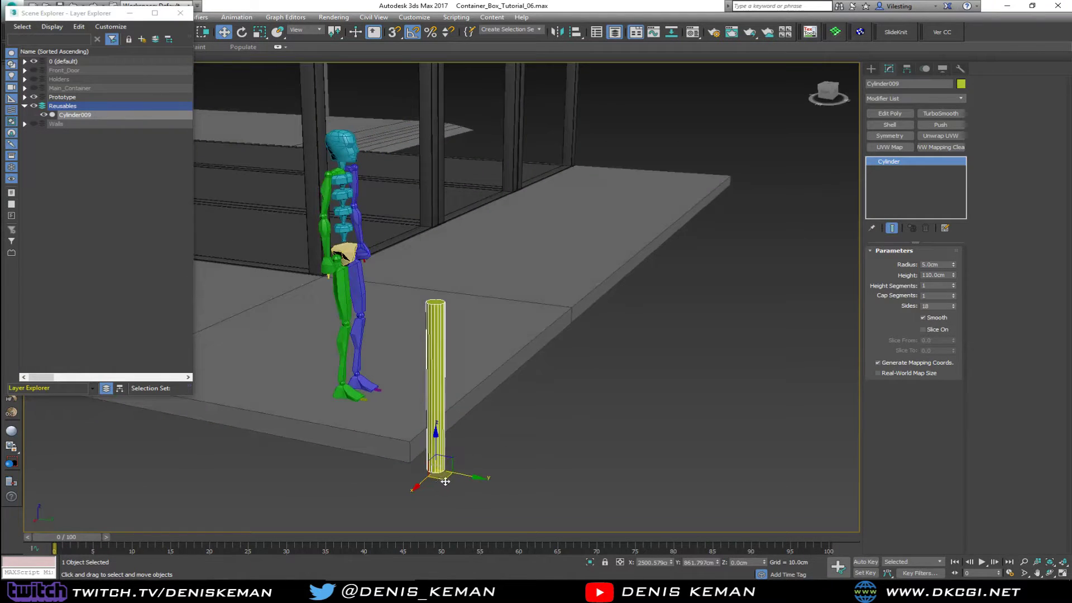
left_click_drag(444, 474, 414, 460)
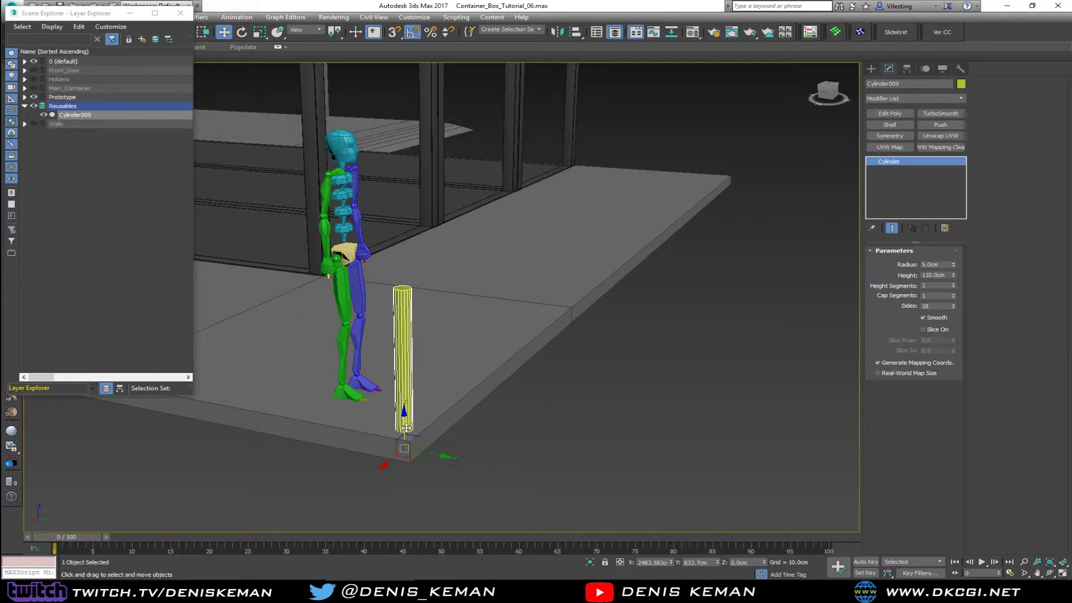
- Use Select and Place to seat the post's base on the slab's top surface at the outer corner
left_click(277, 32)
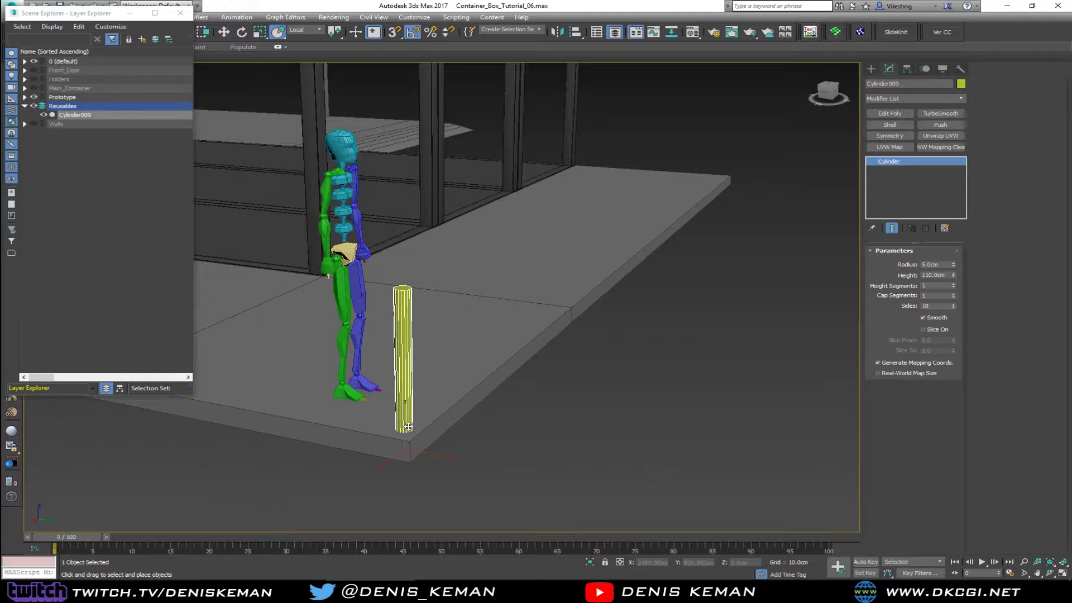
left_click_drag(404, 429, 405, 435)
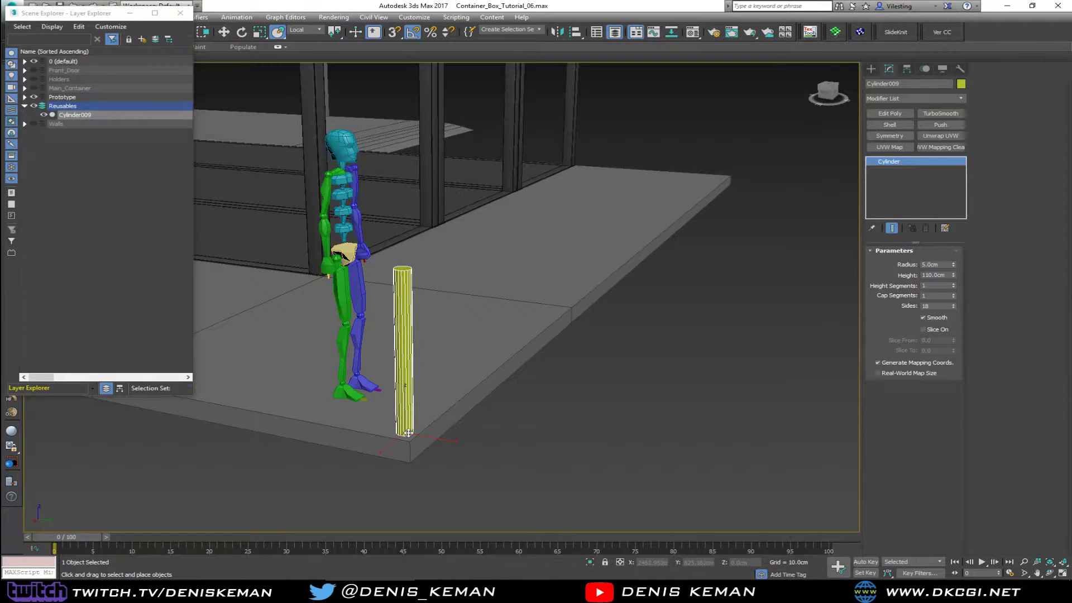
middle_click_drag(404, 435, 756, 421, "alt")
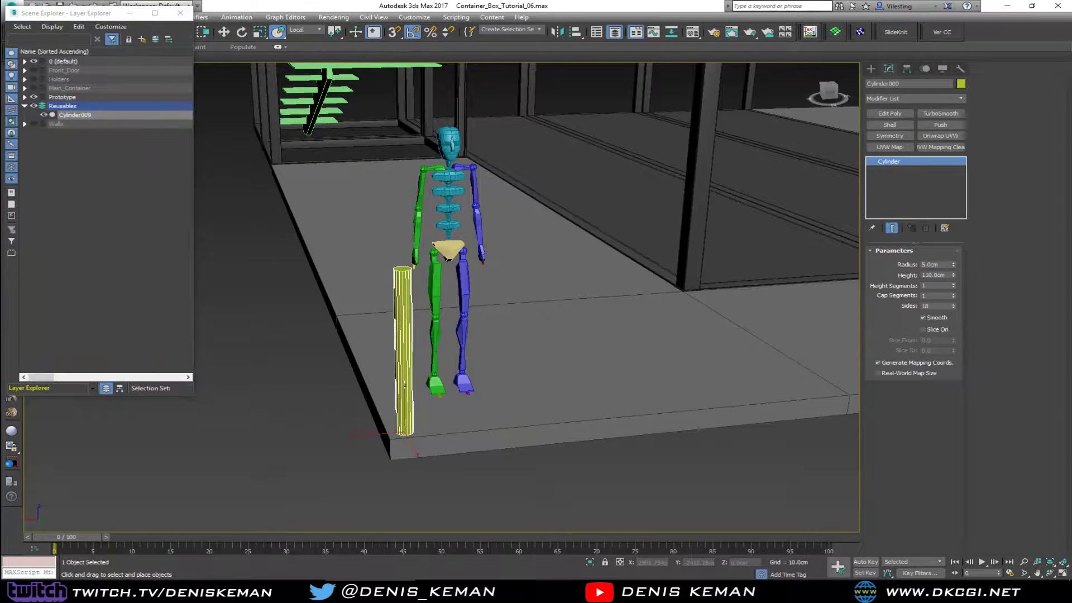
key("Escape")
middle_click_drag(530, 292, 474, 317)
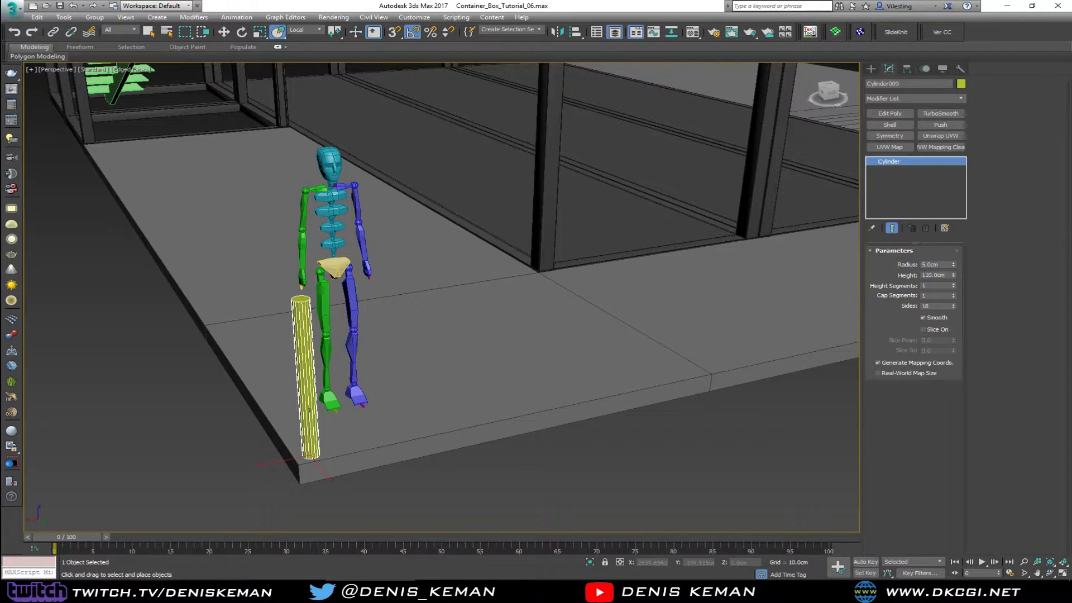
middle_click_drag(275, 335, 301, 317, "alt")
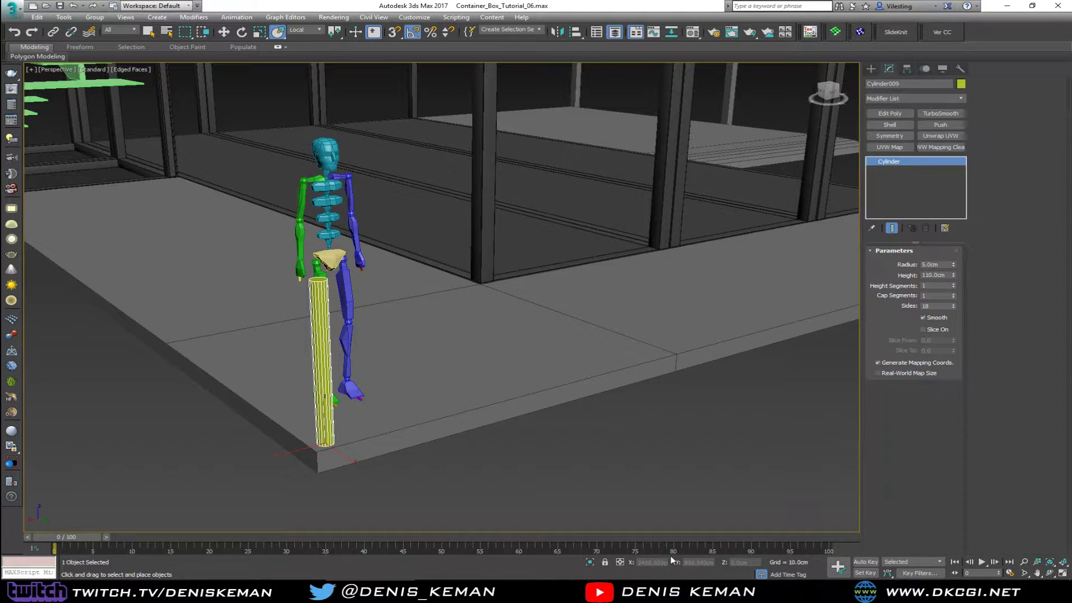
- Remove the human scale figure standing beside the post
left_click(657, 591)
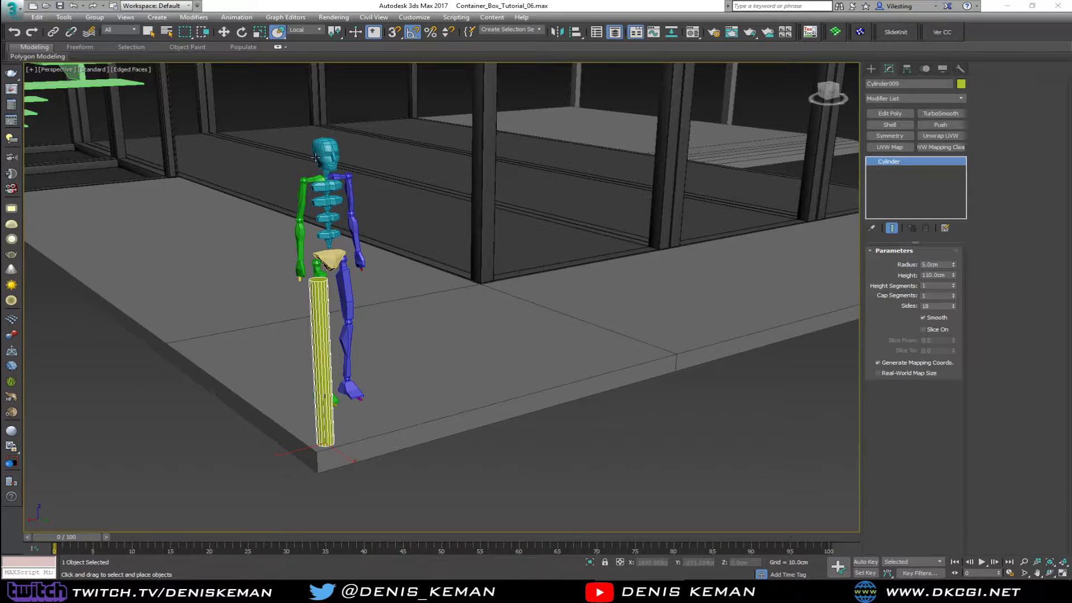
right_click(356, 282)
left_click(346, 261)
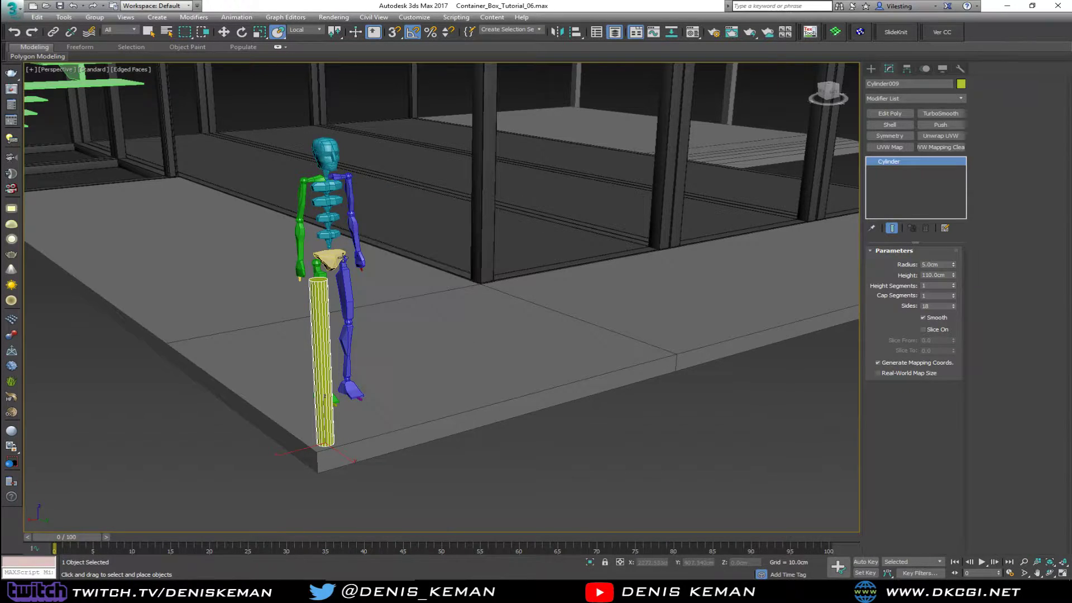
left_click(335, 256)
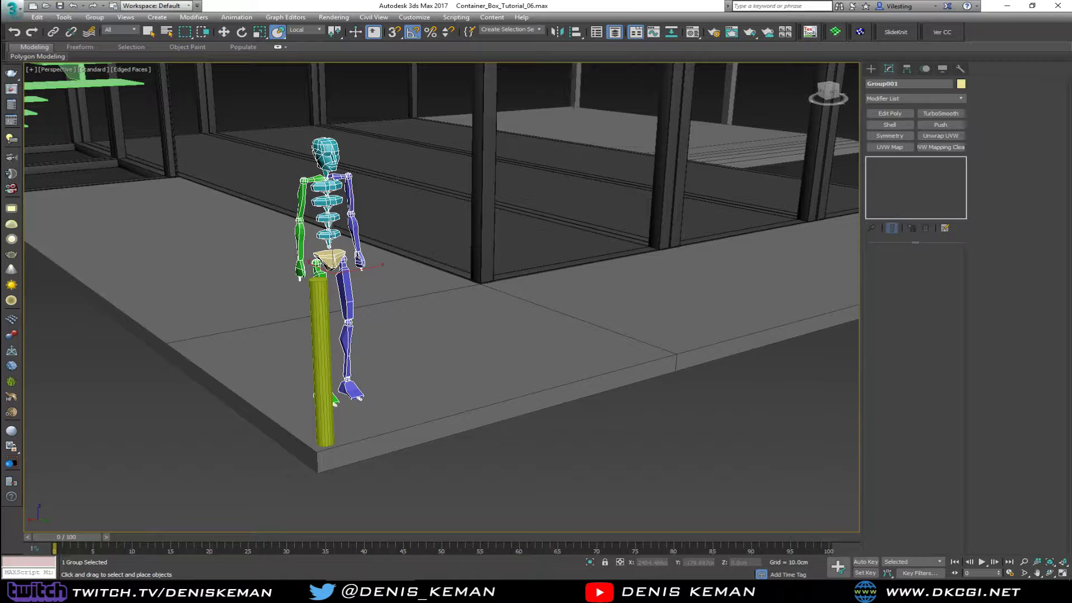
key("Delete")
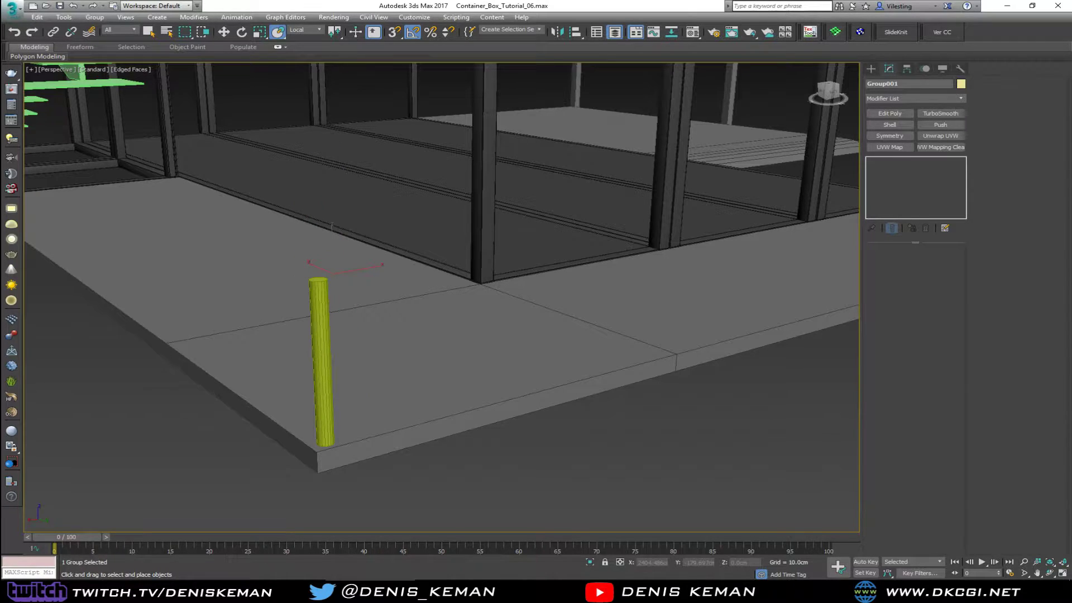
- Select the corner post and set its radius to 2.5 cm
left_click(326, 408)
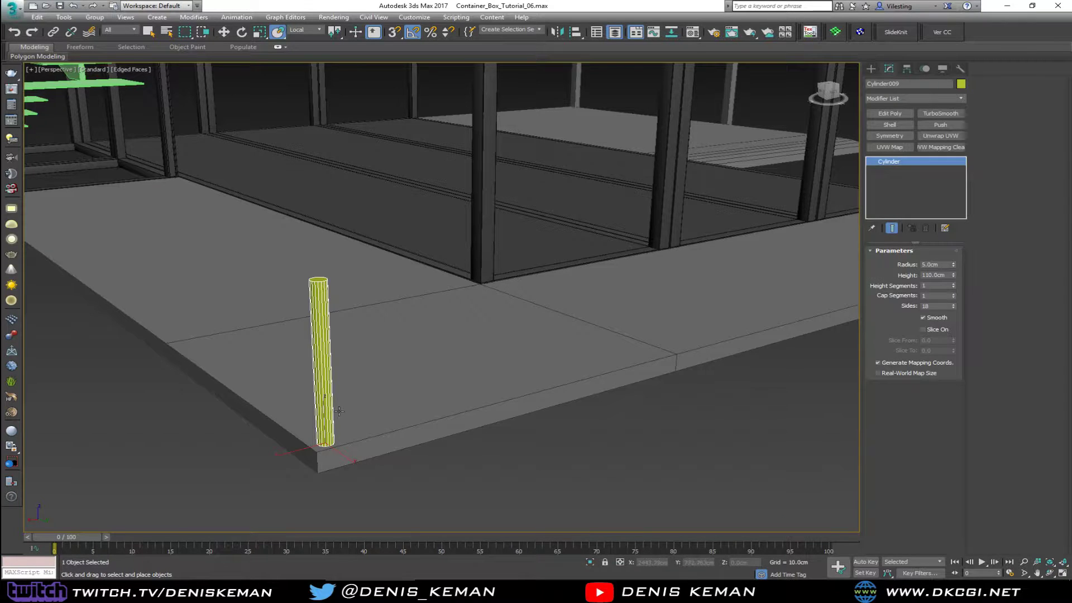
middle_click_drag(331, 414, 323, 426, "alt")
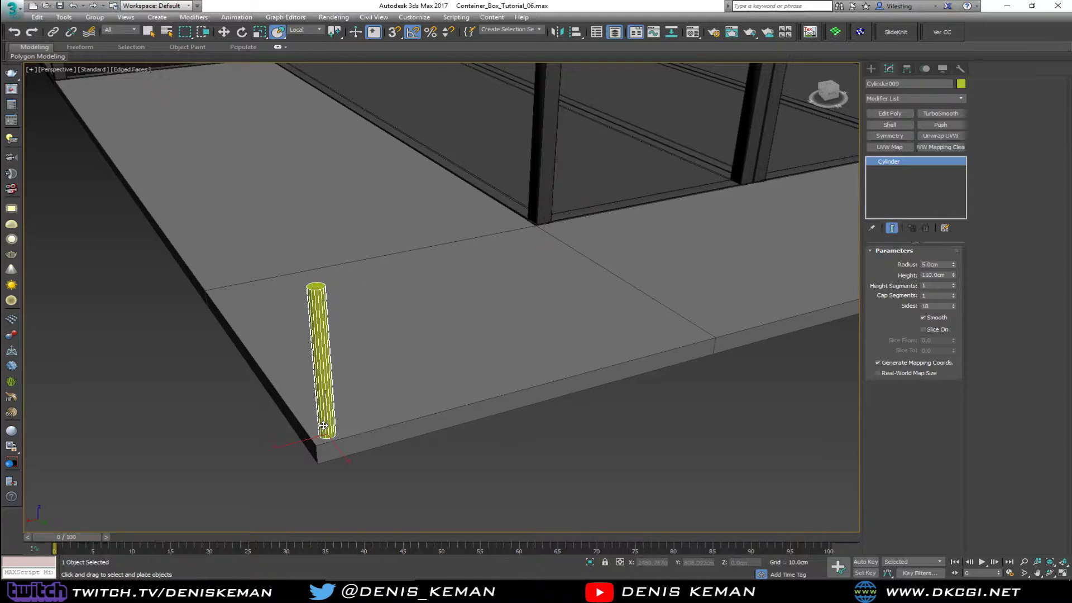
double_click(931, 265)
scroll(366, 404, "up", 3)
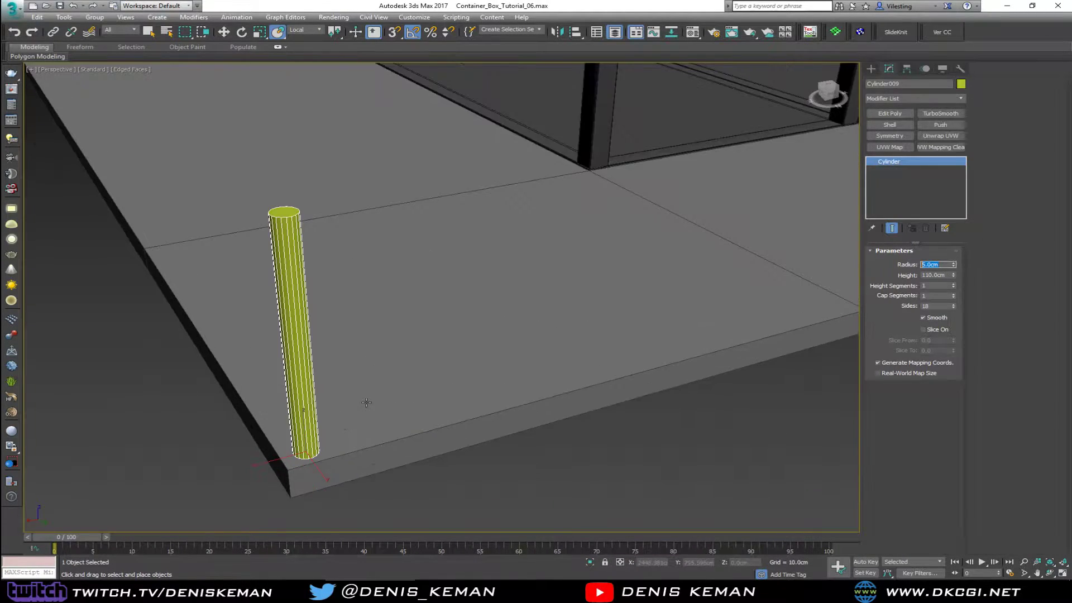
middle_click_drag(366, 404, 410, 422)
scroll(411, 422, "down", 1)
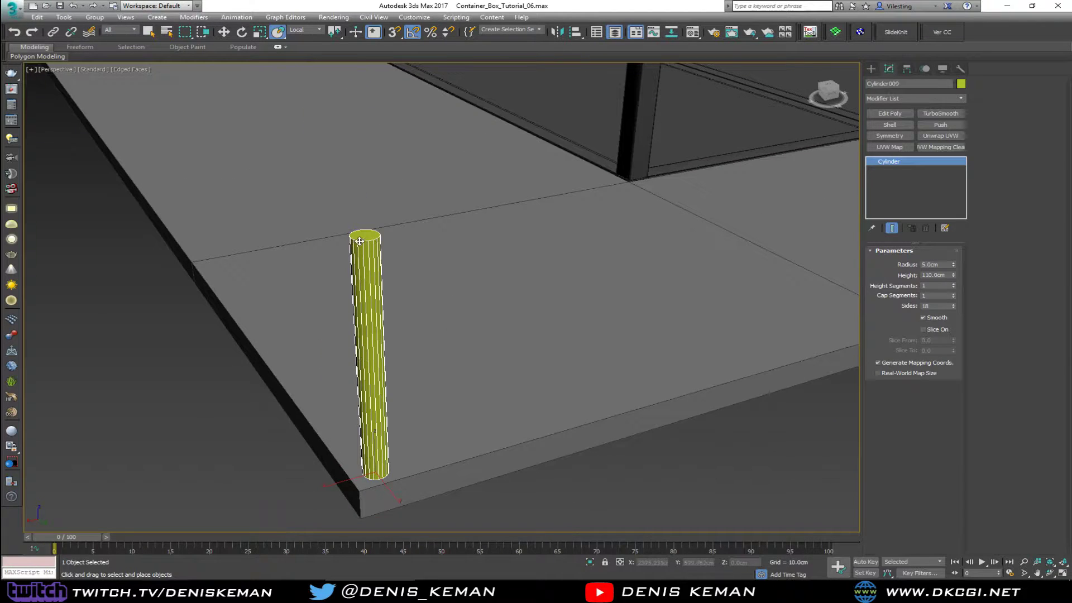
double_click(931, 264)
type("2.5")
key("Return")
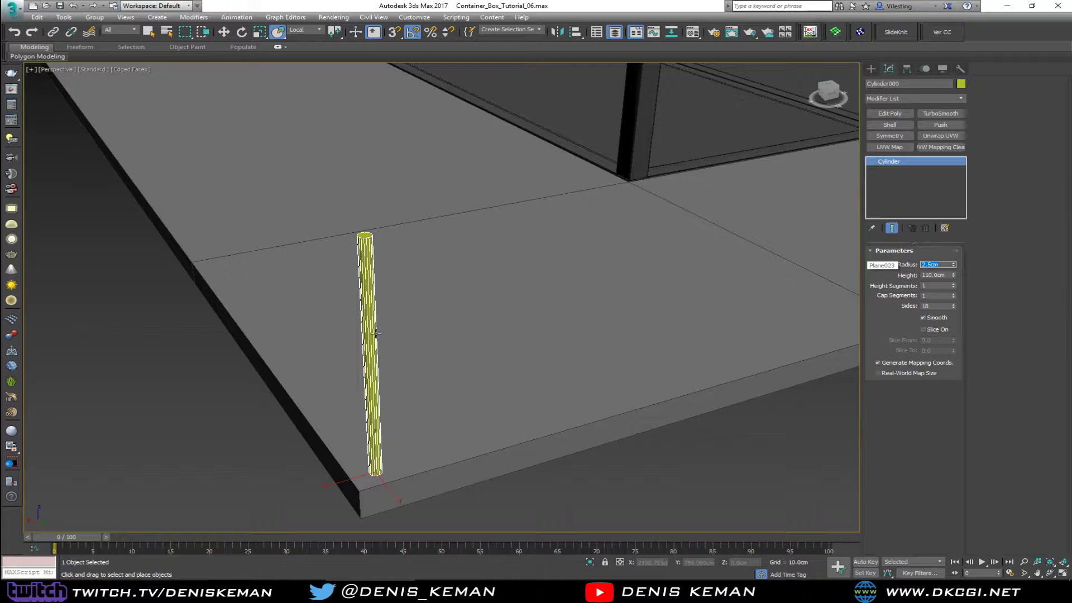
- Move the thinner post horizontally closer to the slab's outer corner
middle_click_drag(320, 377, 322, 363)
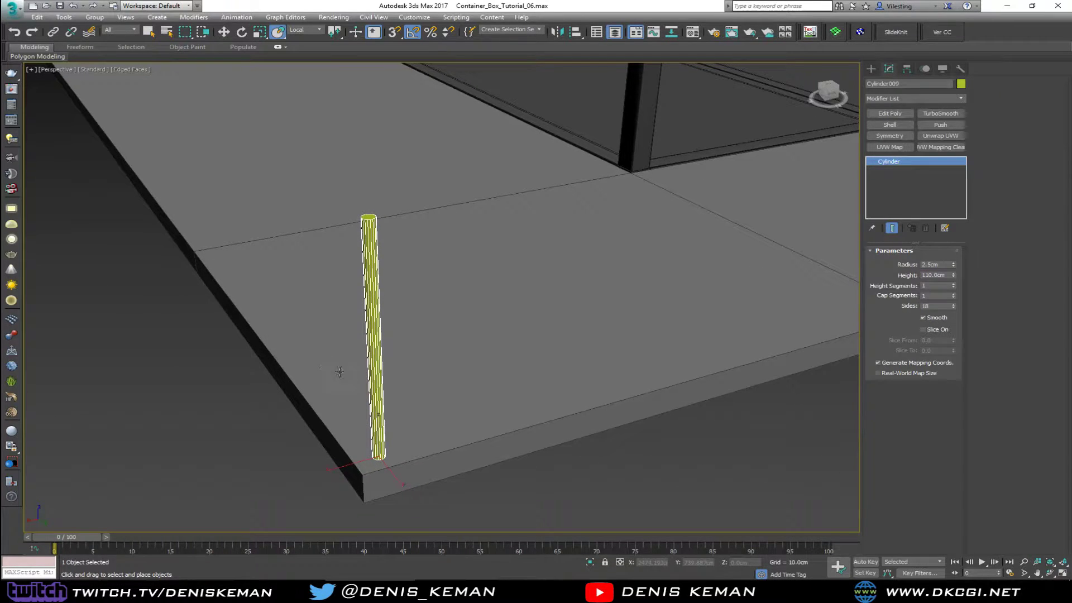
middle_click_drag(396, 391, 393, 391)
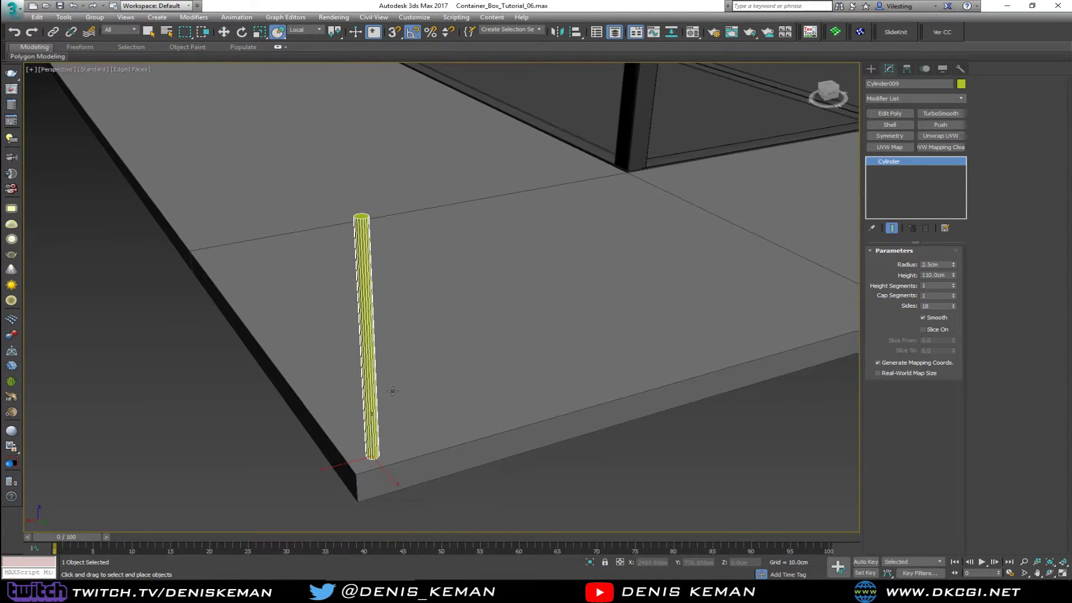
right_click(411, 394)
left_click(394, 424)
left_click_drag(365, 457, 352, 477)
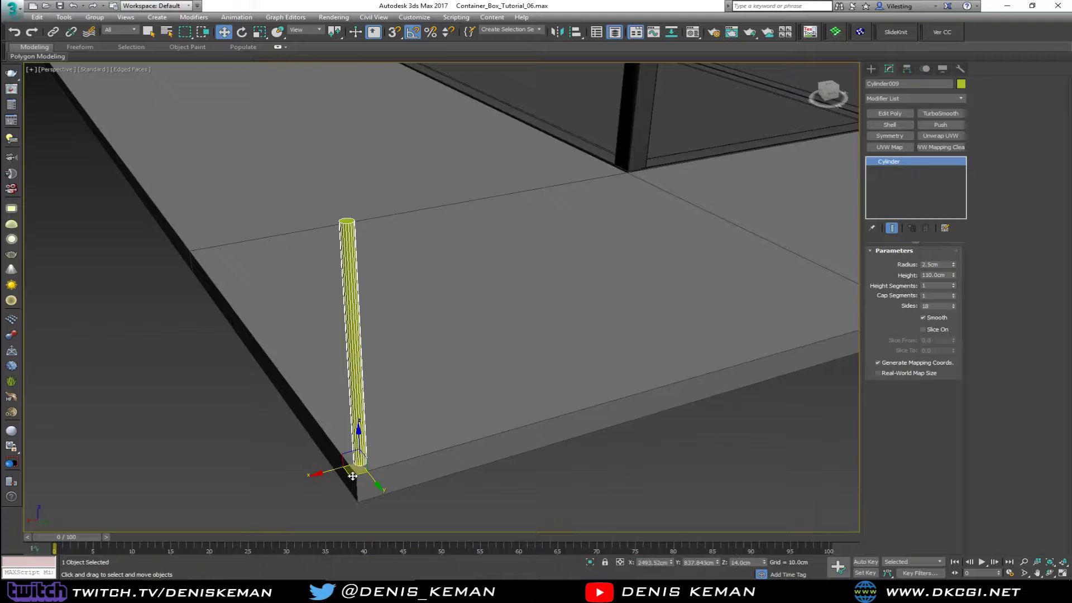
- Clone the post as a copy rotated -90° about Y and raise the horizontal copy to the post's top end
middle_click_drag(358, 222, 346, 261)
middle_click_drag(359, 298, 329, 268)
scroll(330, 267, "down", 3)
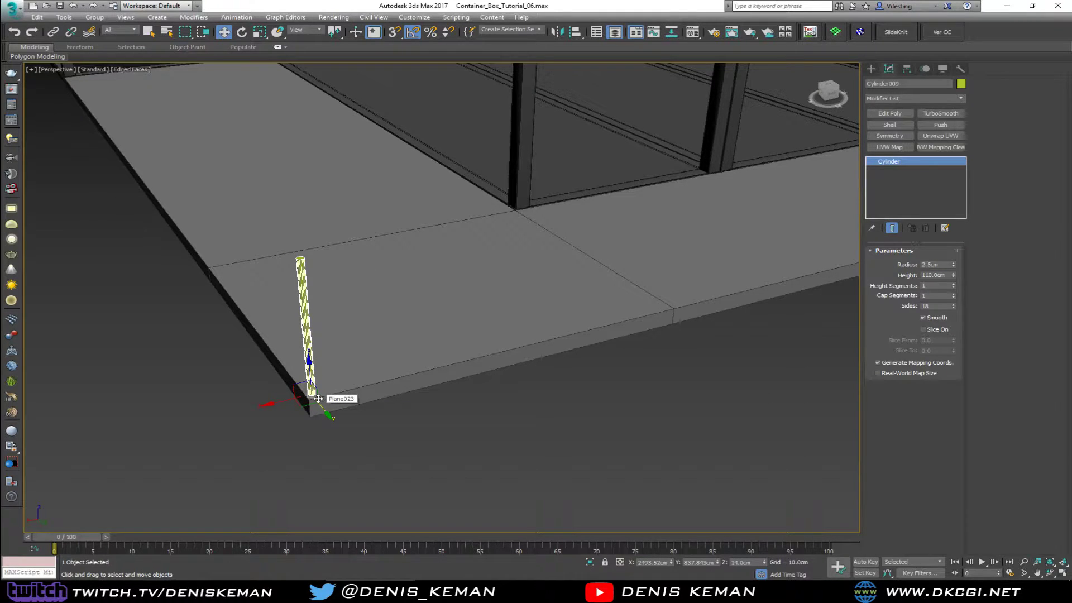
key("e")
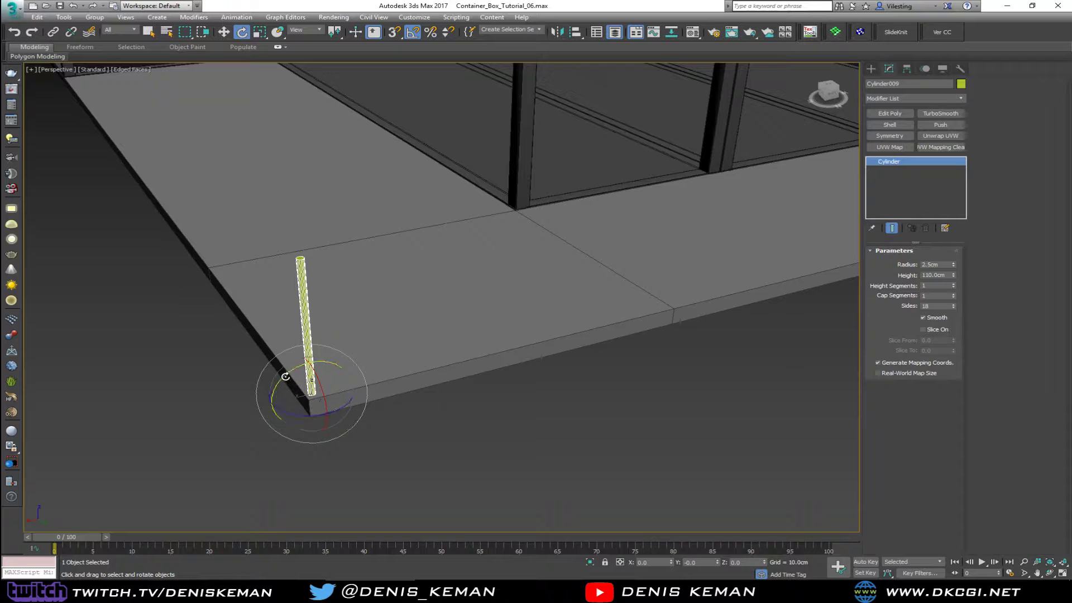
left_click_drag(285, 378, 377, 380, "shift")
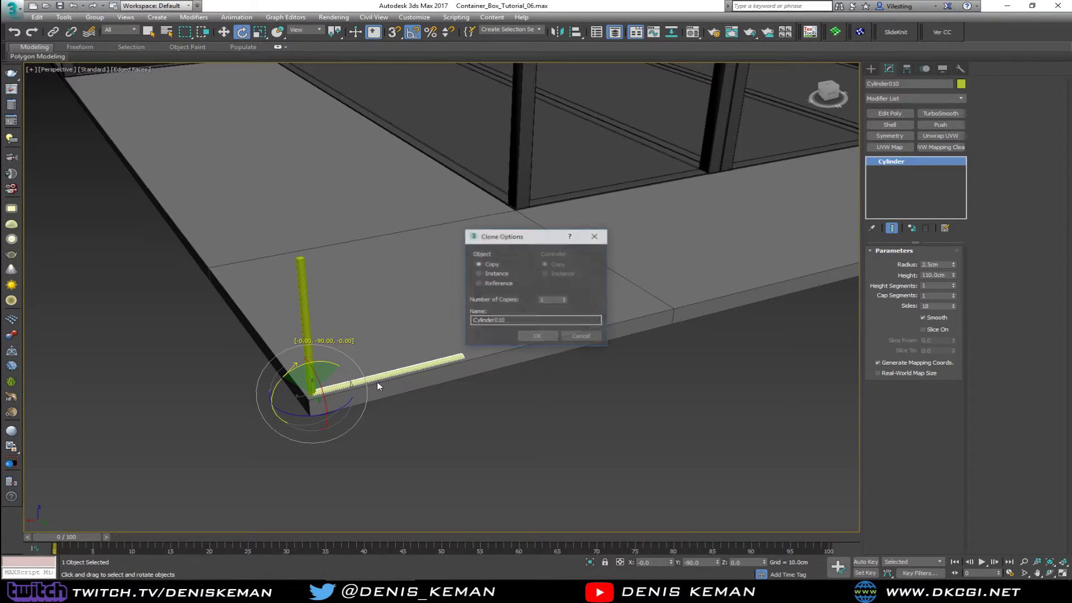
left_click(535, 337)
key("w")
left_click_drag(310, 371, 298, 228)
- Clone the horizontal rail as a copy rotated 90° about Z around the post's top end
key("e")
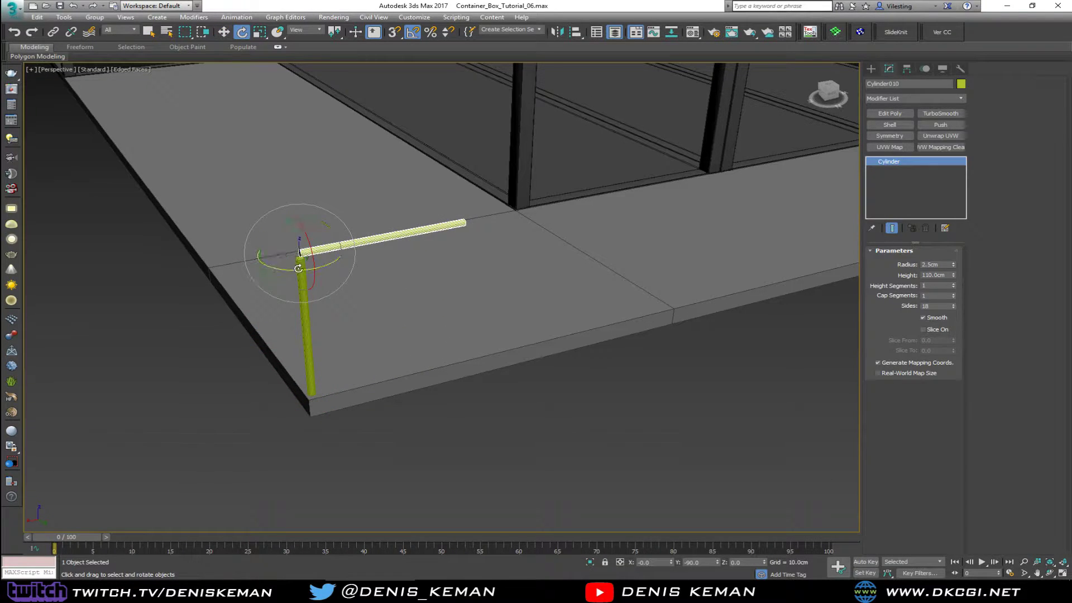
left_click_drag(321, 269, 348, 271, "shift")
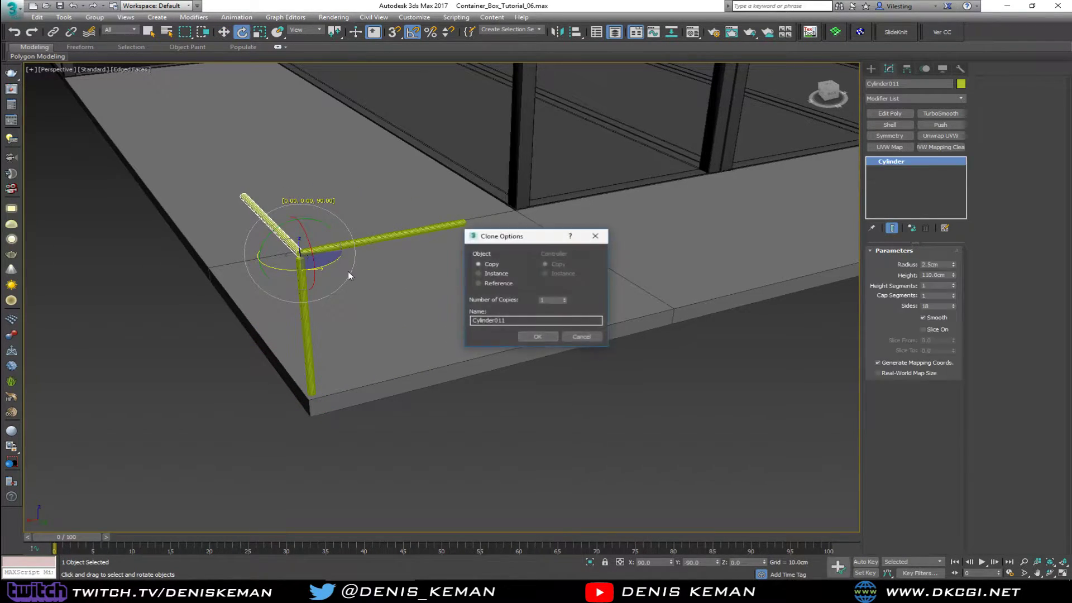
left_click(531, 335)
- Delete the first horizontal rail at the post's top and select the rail made by the 90° rotation
scroll(298, 246, "up", 8)
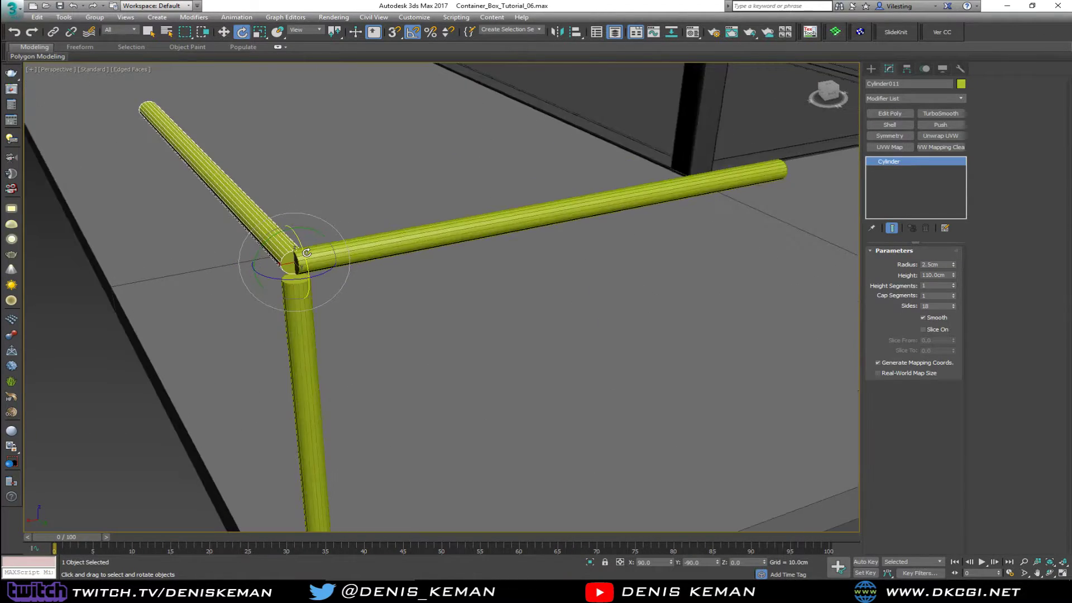
middle_click_drag(299, 249, 339, 277, "alt")
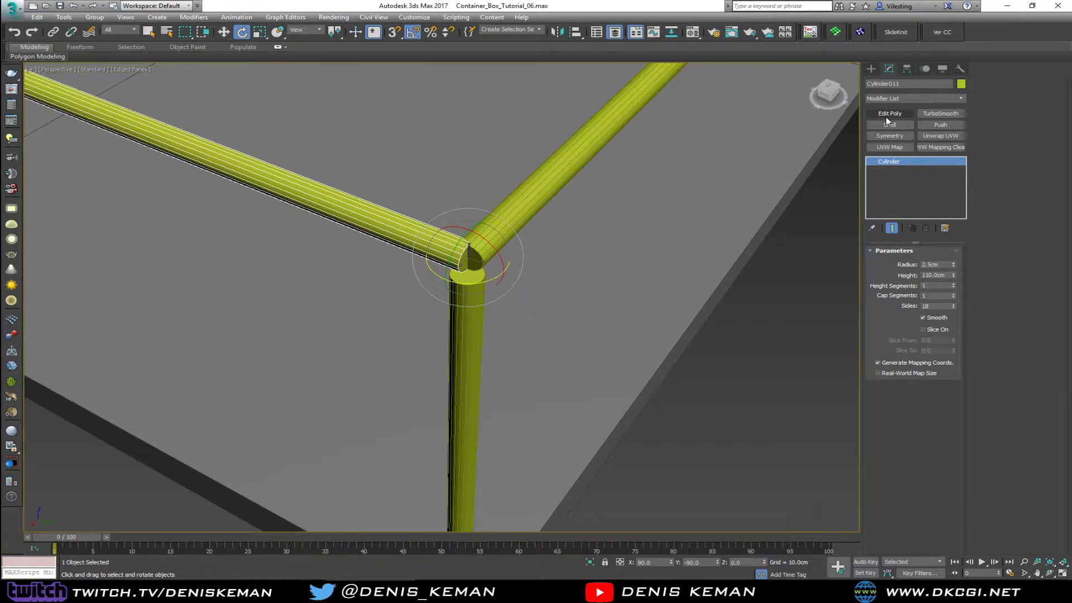
left_click(513, 212)
key("Delete")
left_click(416, 239)
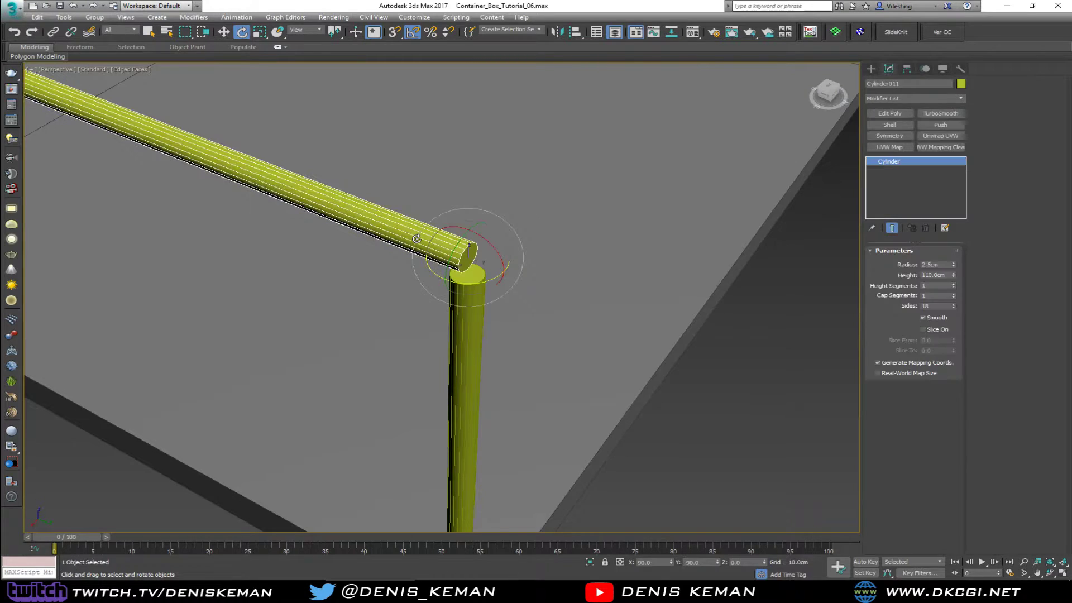
- Add an Edit Poly modifier to the horizontal rail and insert an edge loop near its corner end
left_click(889, 113)
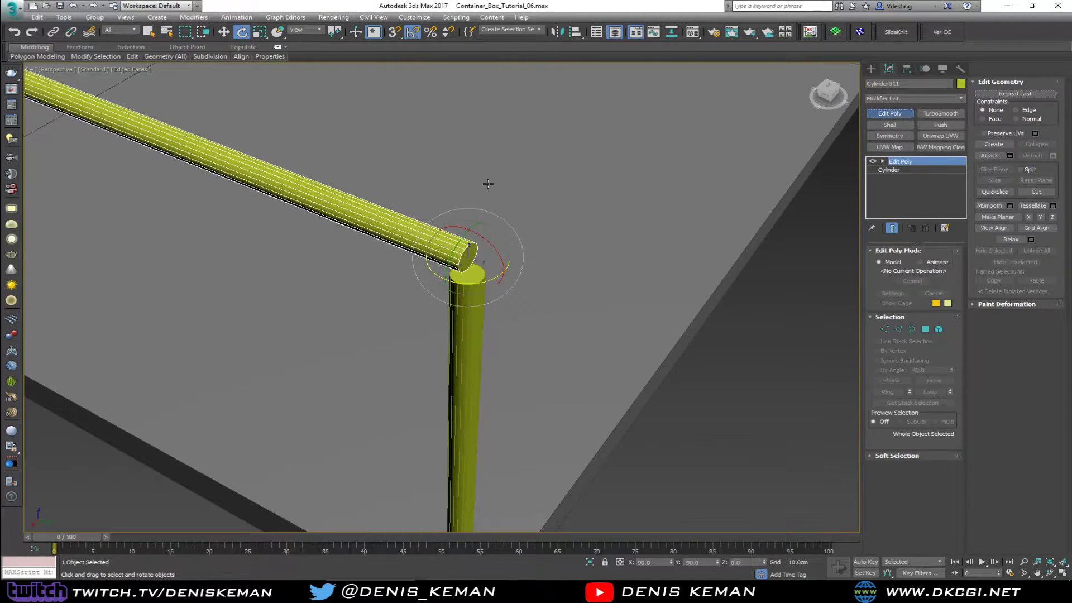
middle_click_drag(488, 184, 472, 218, "alt")
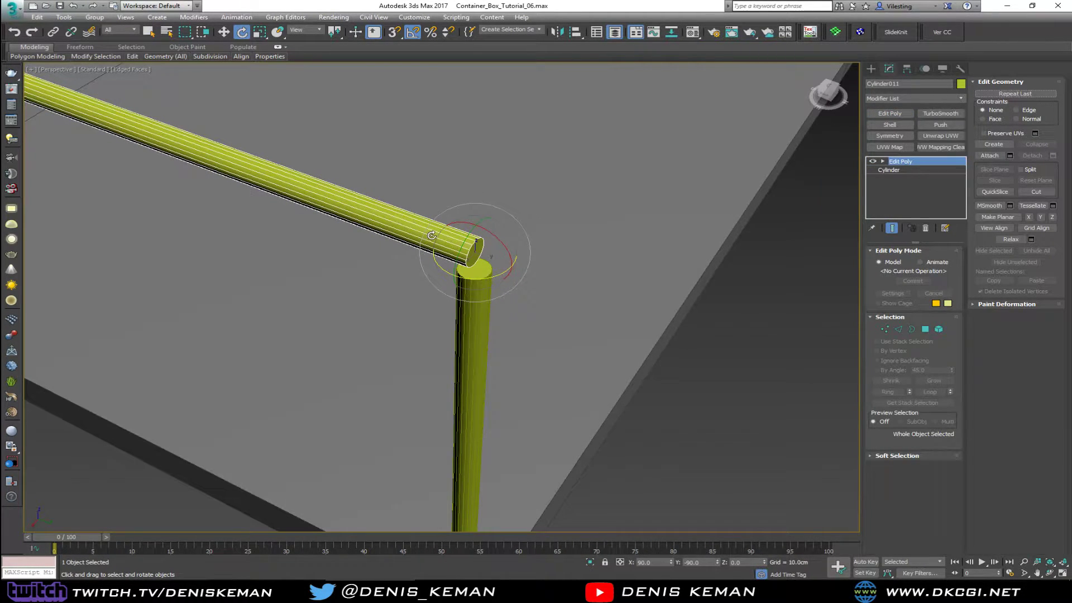
key("alt+1")
left_click(392, 224)
key("2")
key("w")
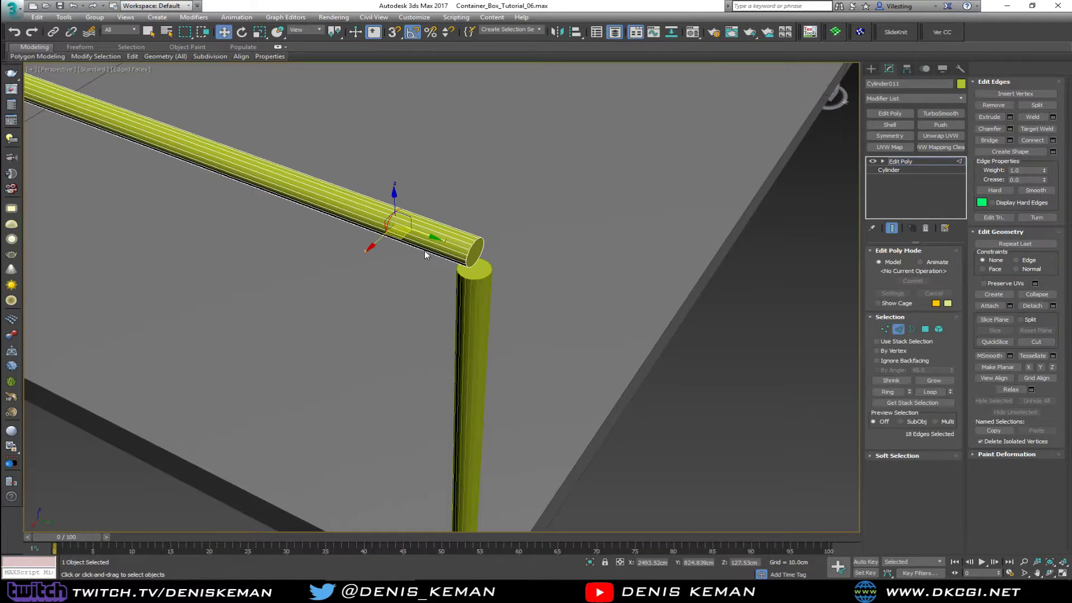
- Extend the horizontal rail past the post by moving its corner-end vertices outward along Y
middle_click_drag(424, 250, 487, 233, "alt")
key("1")
left_click_drag(561, 165, 471, 255)
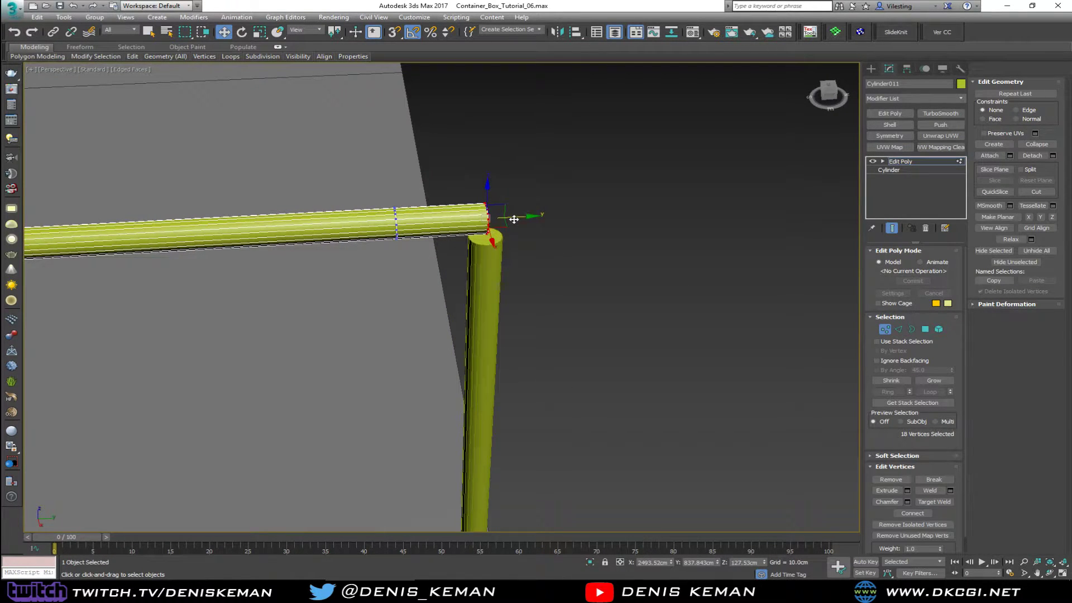
middle_click_drag(536, 218, 472, 252, "alt")
left_click(885, 329)
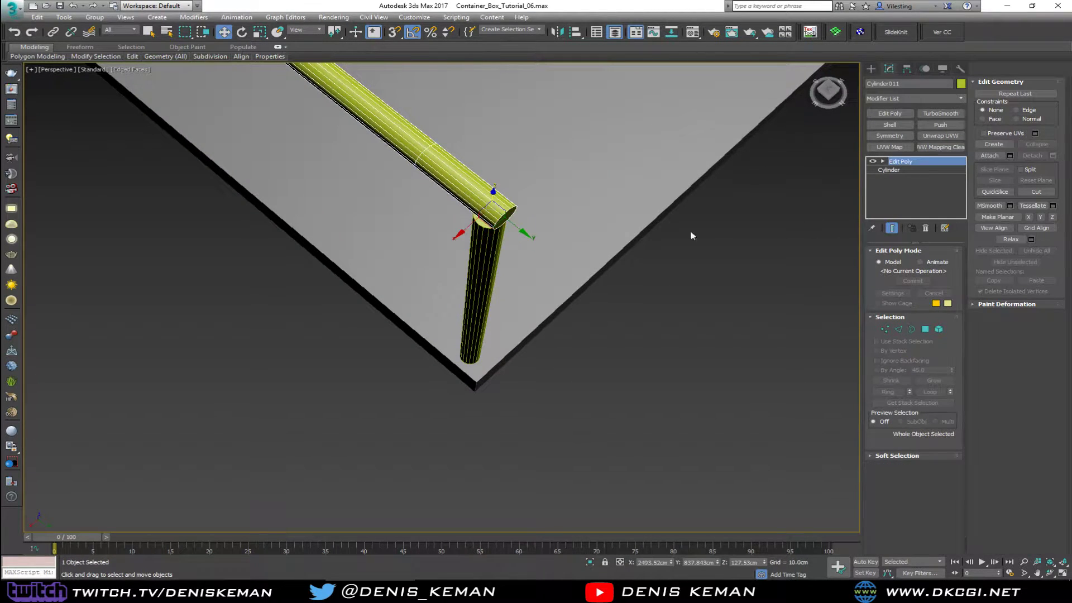
- Slice the rail diagonally above the post with a slice plane rotated about the vertical axis
middle_click_drag(691, 231, 553, 230, "alt")
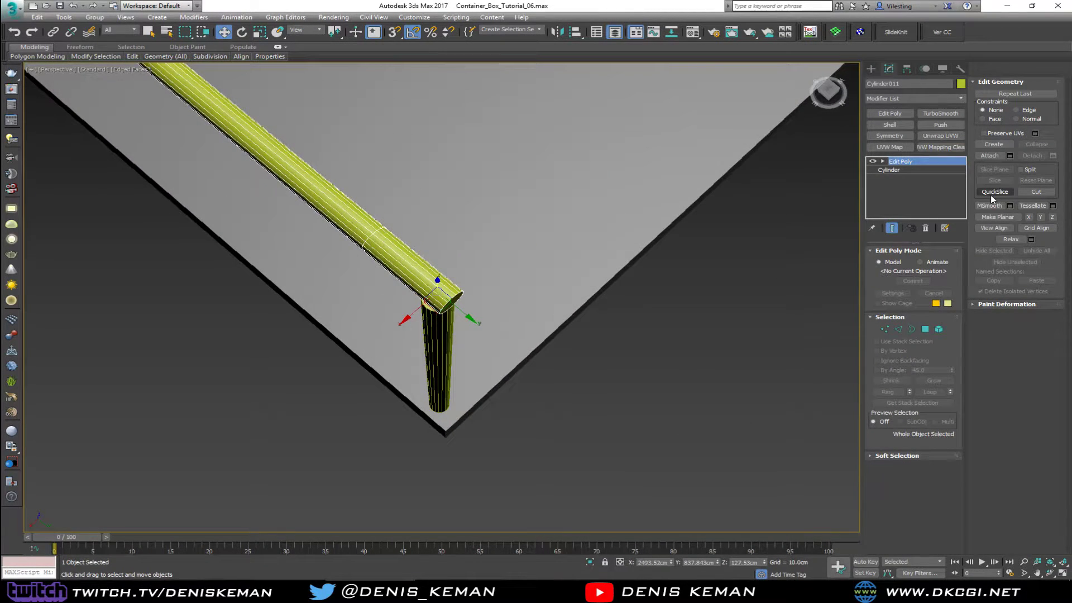
key("2")
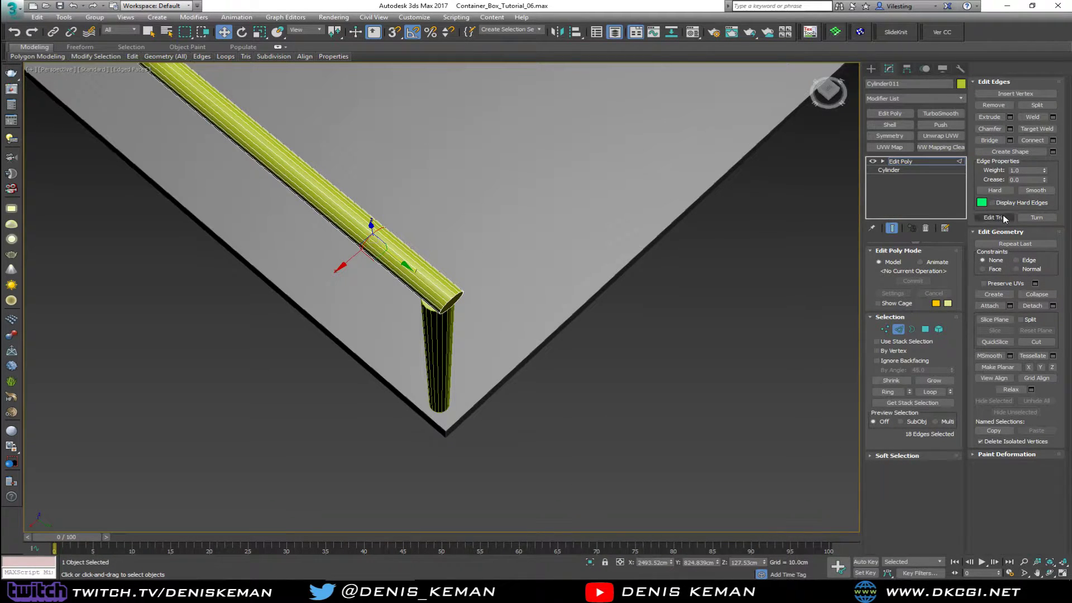
left_click(994, 319)
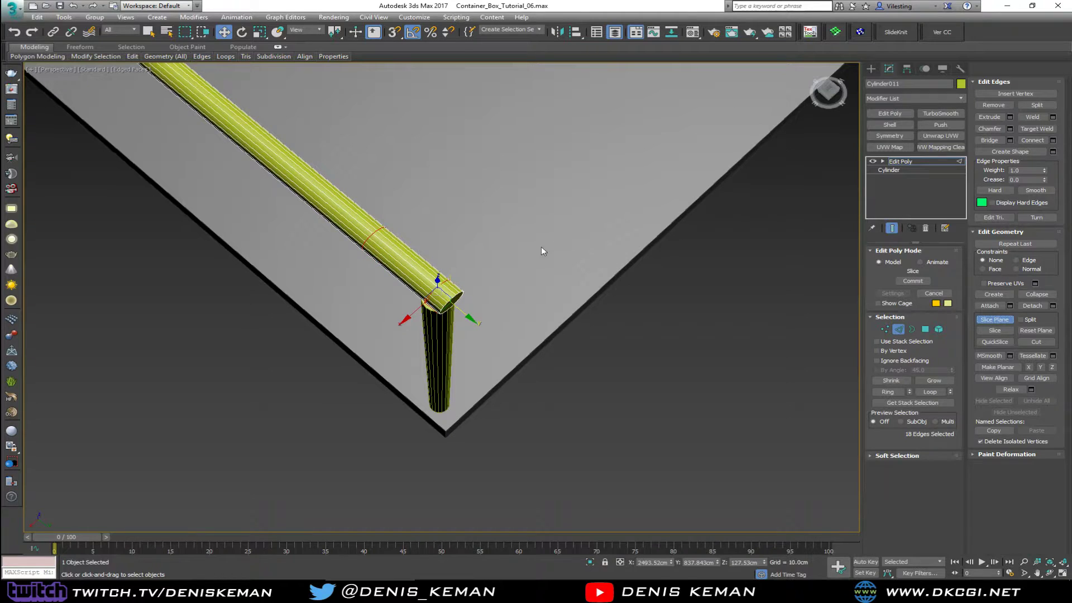
key("e")
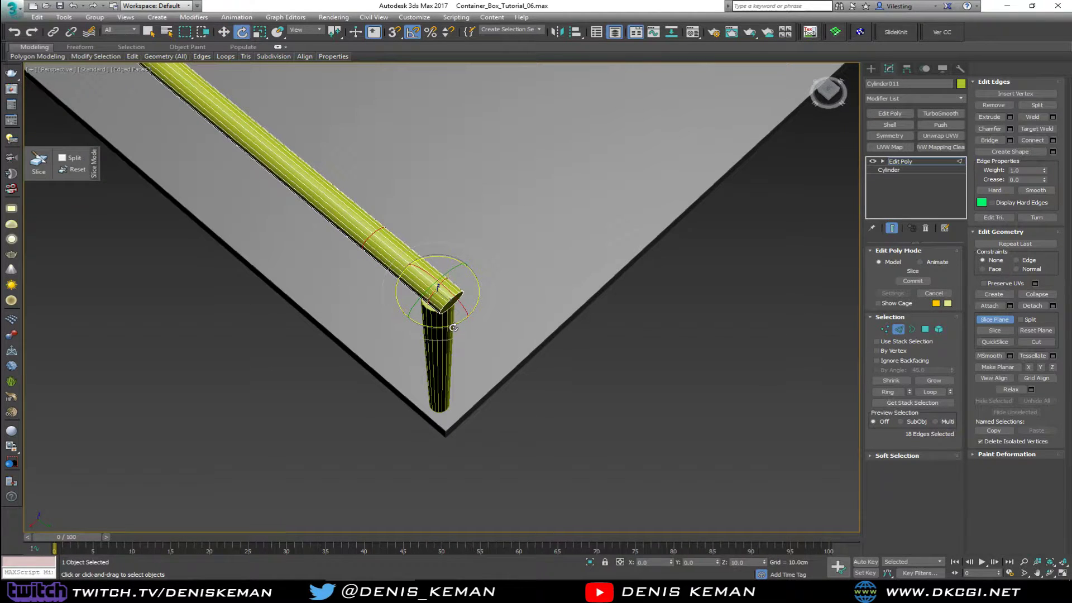
left_click_drag(459, 328, 472, 328)
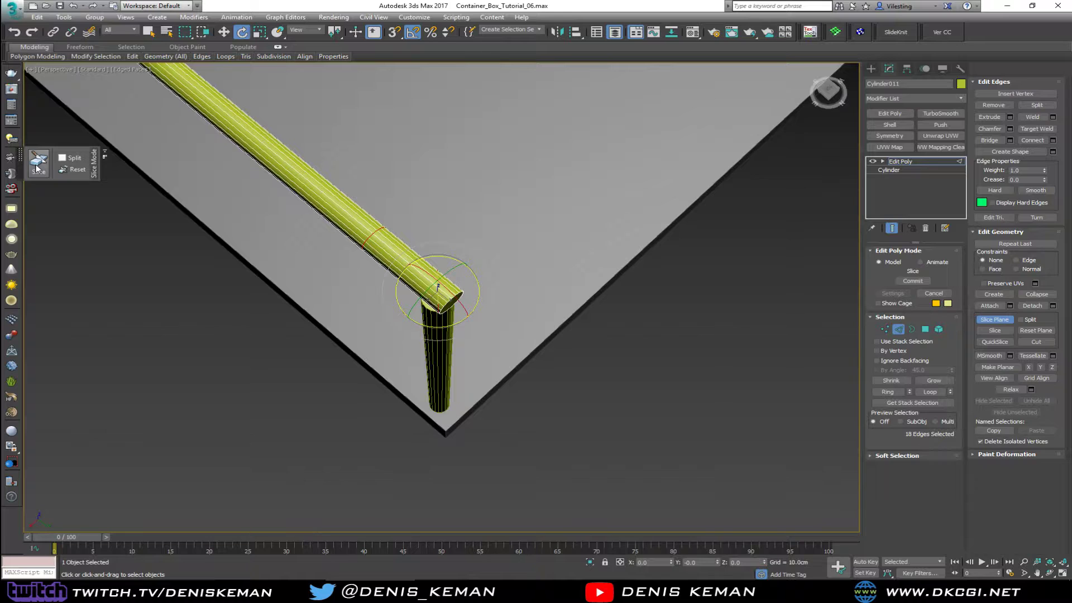
left_click(1003, 319)
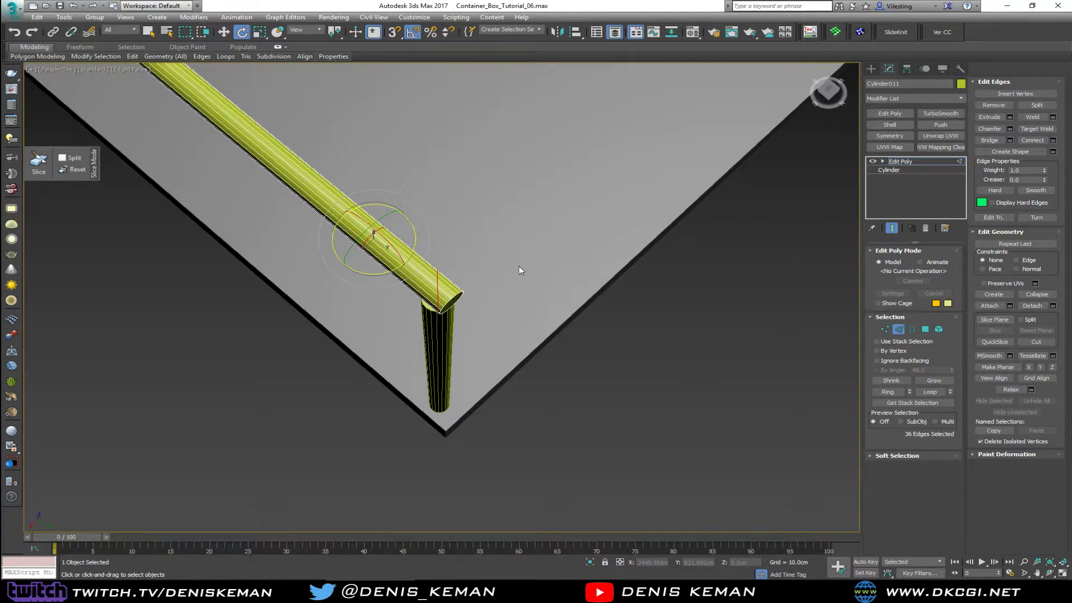
- Delete all rail polygons beyond the diagonal slice to leave an open mitred end over the post
key("4")
scroll(512, 273, "up", 5)
middle_click_drag(467, 263, 493, 252)
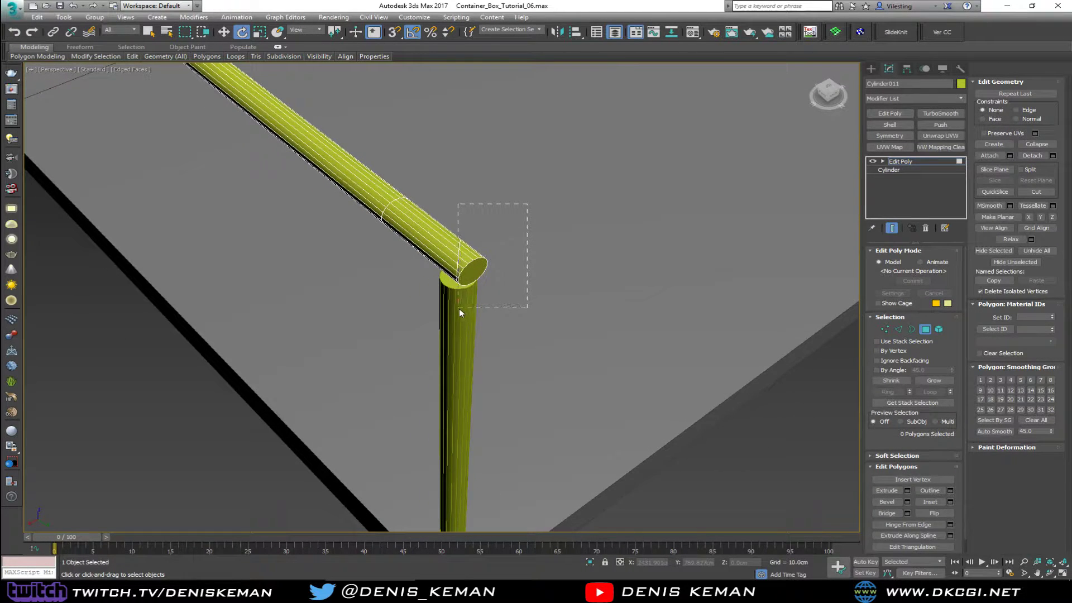
left_click_drag(459, 308, 463, 308)
middle_click_drag(476, 306, 480, 273, "alt")
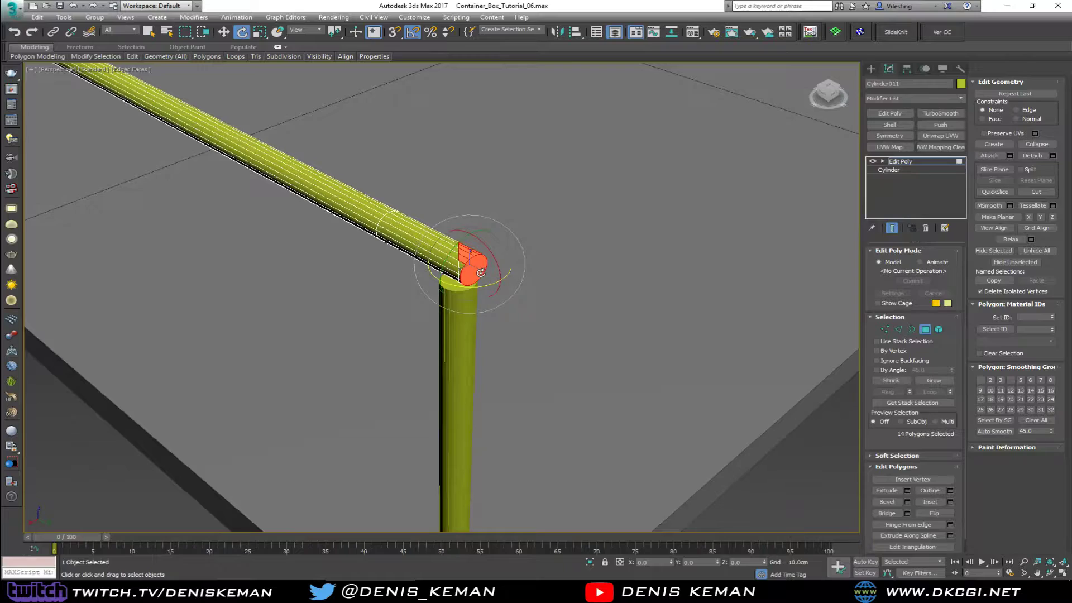
scroll(480, 273, "up", 2)
left_click_drag(439, 310, 434, 315, "ctrl")
middle_click_drag(438, 315, 454, 333, "alt")
key("Delete")
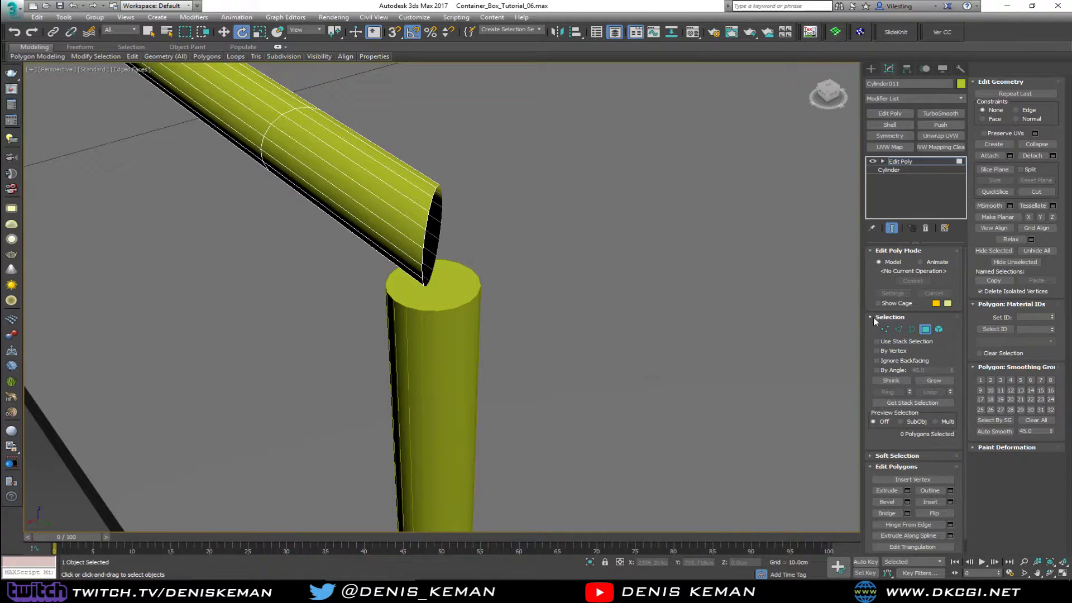
left_click(925, 329)
- Clone the mitred rail as a copy rotated 90° about Z, and rotate the copy again until both mitred ends meet
middle_click_drag(400, 207, 399, 264, "alt")
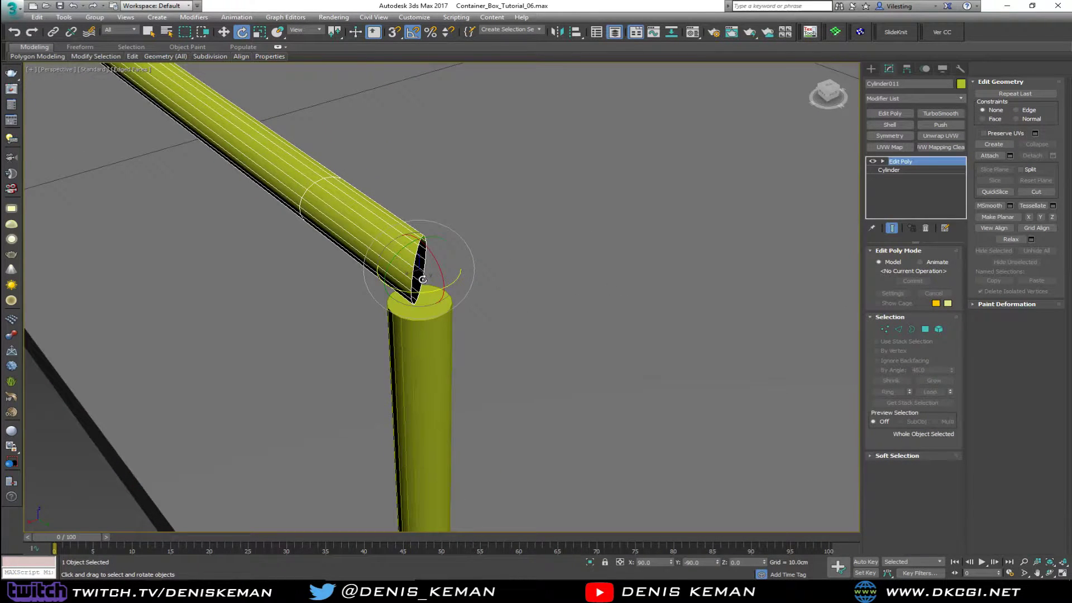
left_click_drag(426, 293, 478, 292, "shift")
left_click(536, 334)
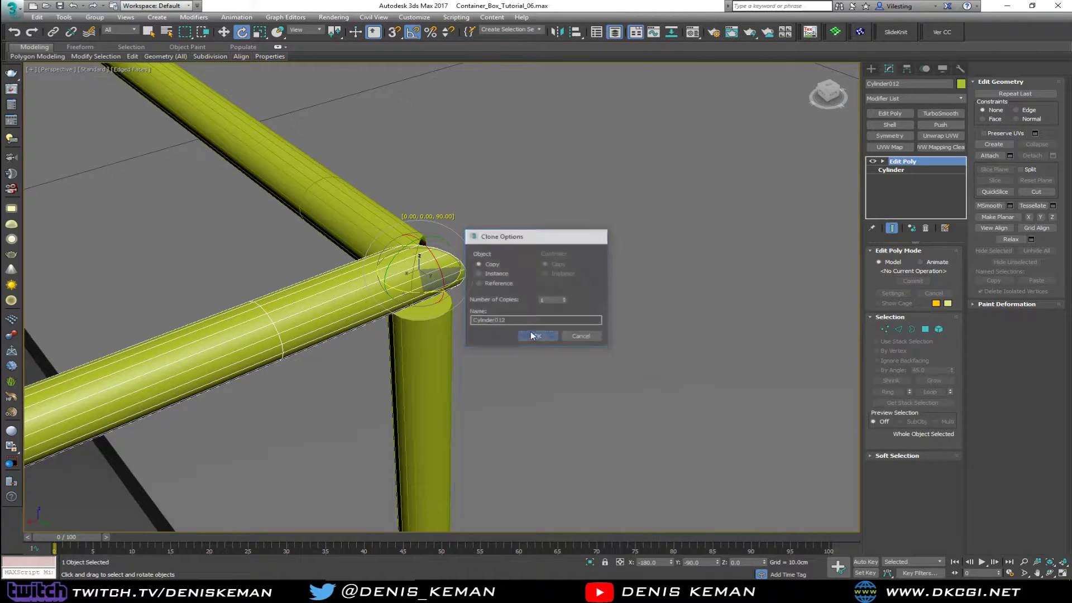
left_click_drag(396, 259, 612, 257)
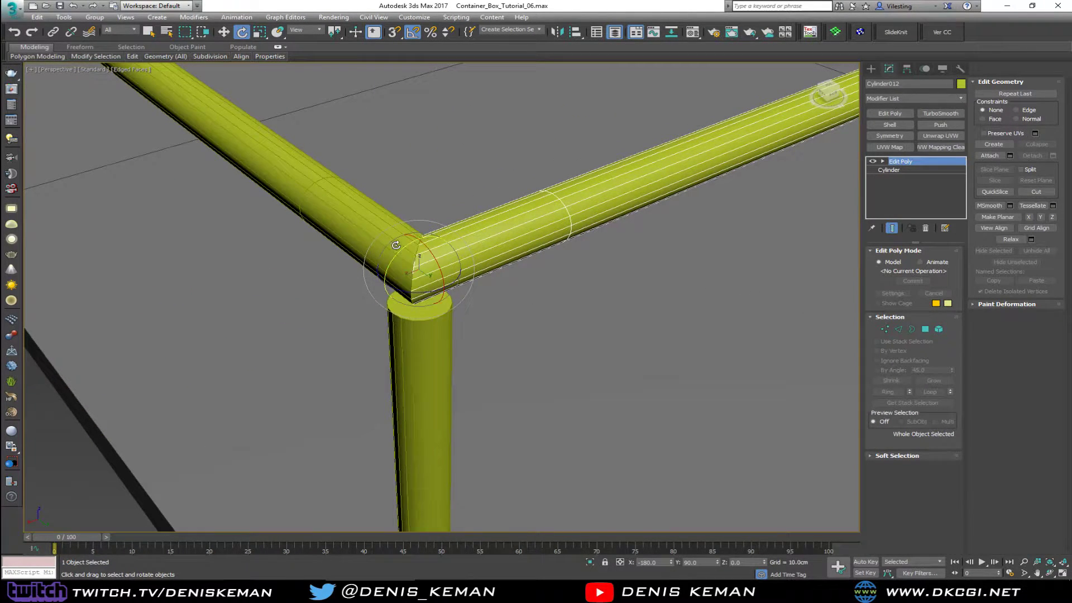
- Attach the copied rail to the original mitred rail as one object
left_click(371, 242)
key("w")
mouse_move(371, 241)
middle_mouse_down("alt")
mouse_move(407, 240)
mouse_move(379, 241)
middle_mouse_up("alt")
middle_click_drag(420, 272, 411, 297)
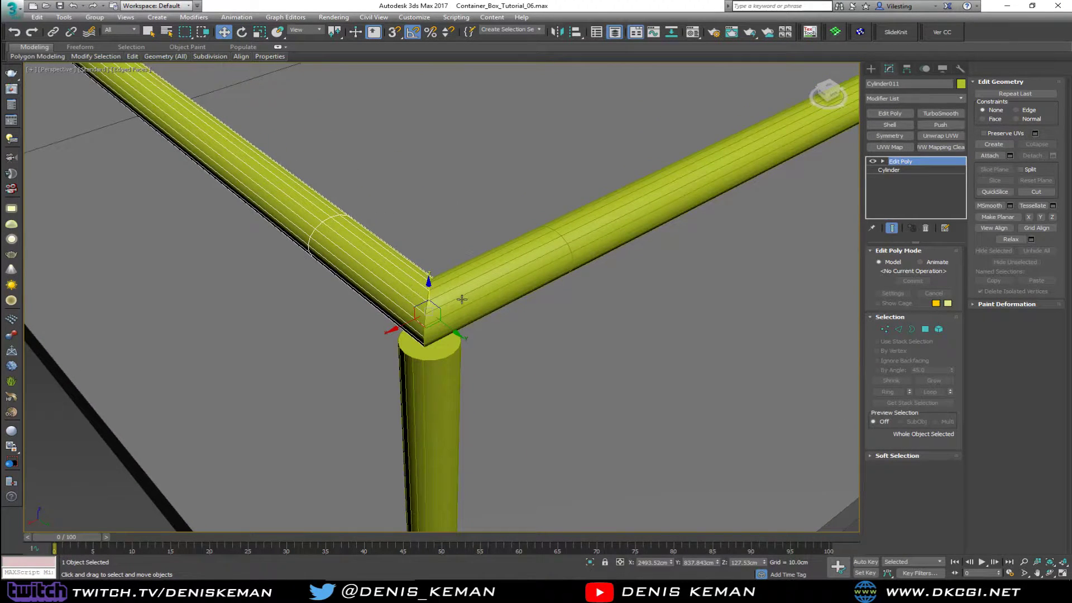
left_click(989, 155)
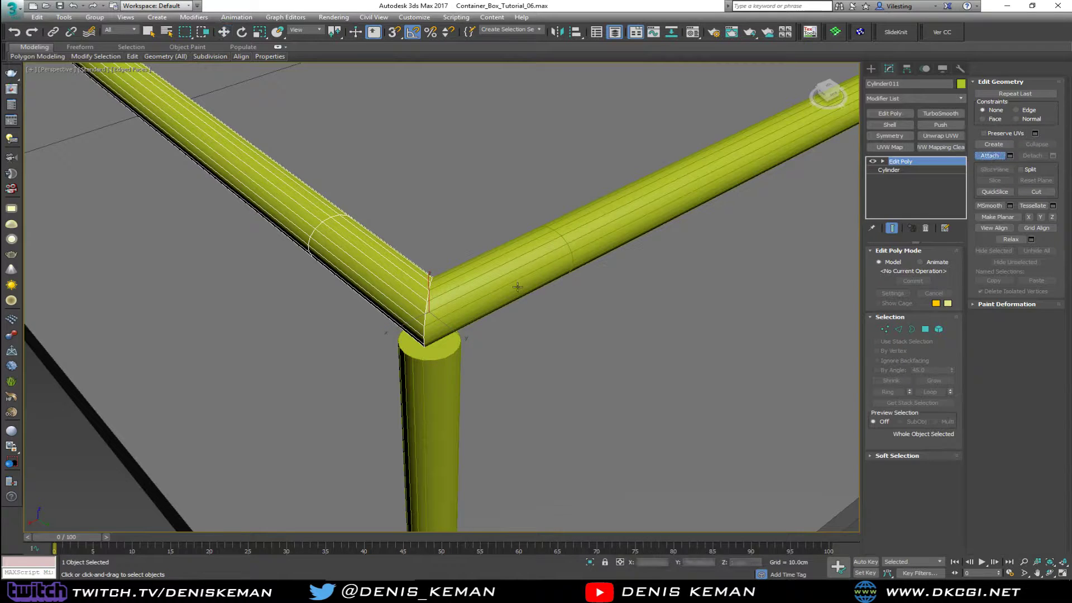
left_click(497, 293)
- Weld the two rails' mitre vertices at the corner with a 0.04 cm threshold
key("1")
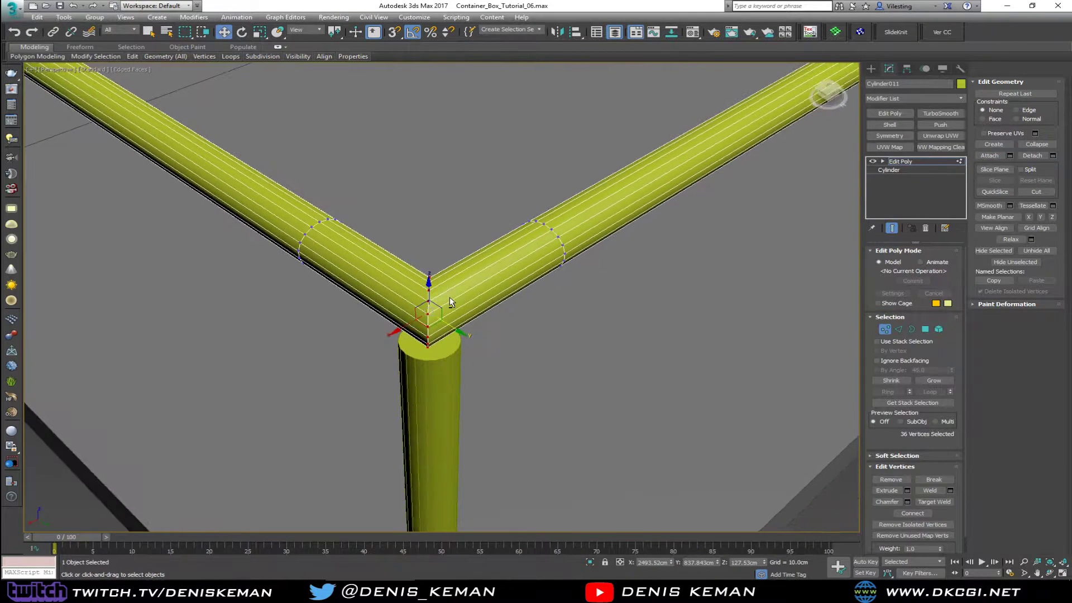
key("F3")
key("F3")
left_click(949, 490)
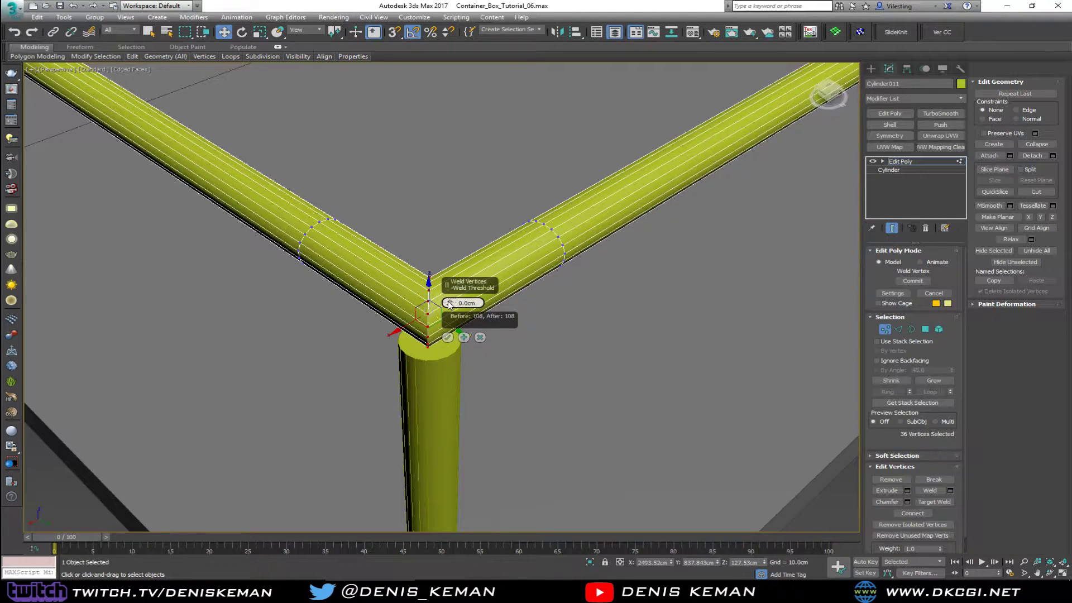
left_click_drag(449, 302, 449, 300)
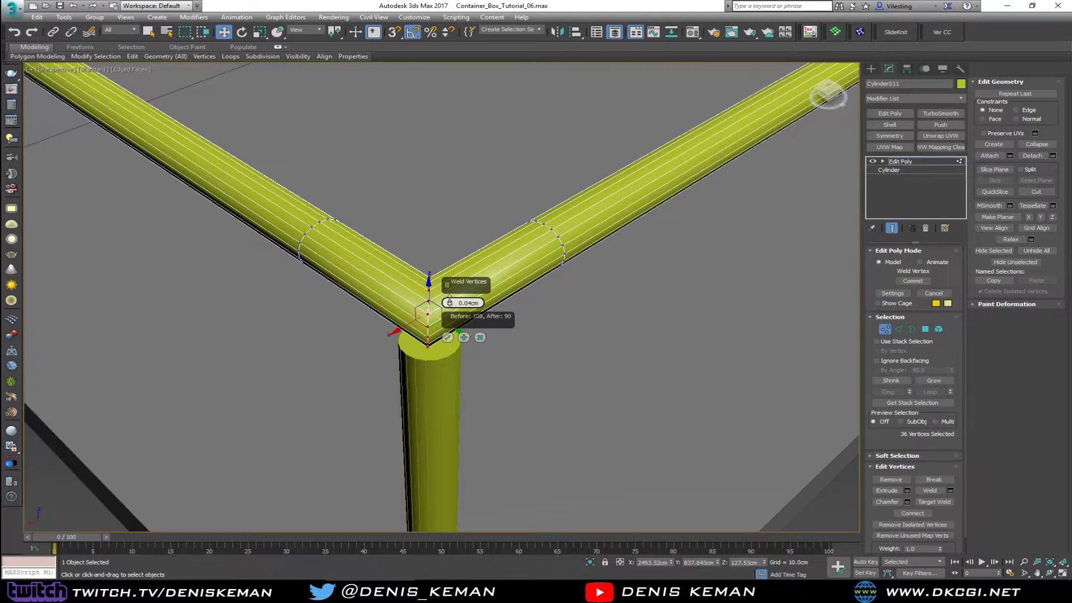
left_click(448, 337)
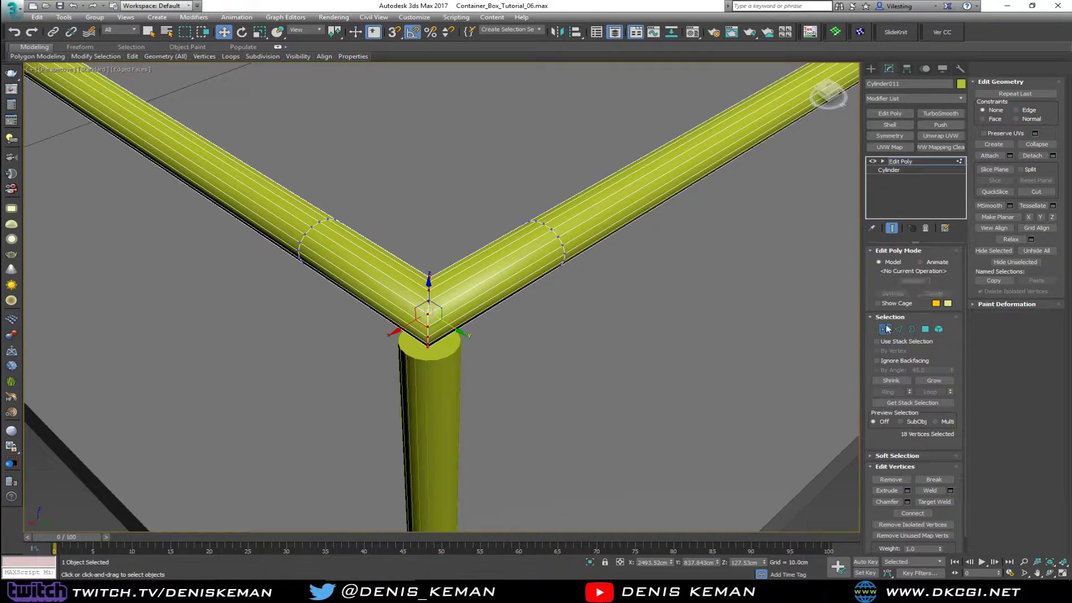
left_click(887, 329)
- Inspect the welded rail corner above the post with and without edge display
mouse_move(437, 238)
middle_mouse_down()
mouse_move(426, 186)
mouse_move(410, 188)
mouse_move(417, 237)
mouse_move(372, 192)
middle_mouse_up()
key("F4")
scroll(432, 212, "down", 2)
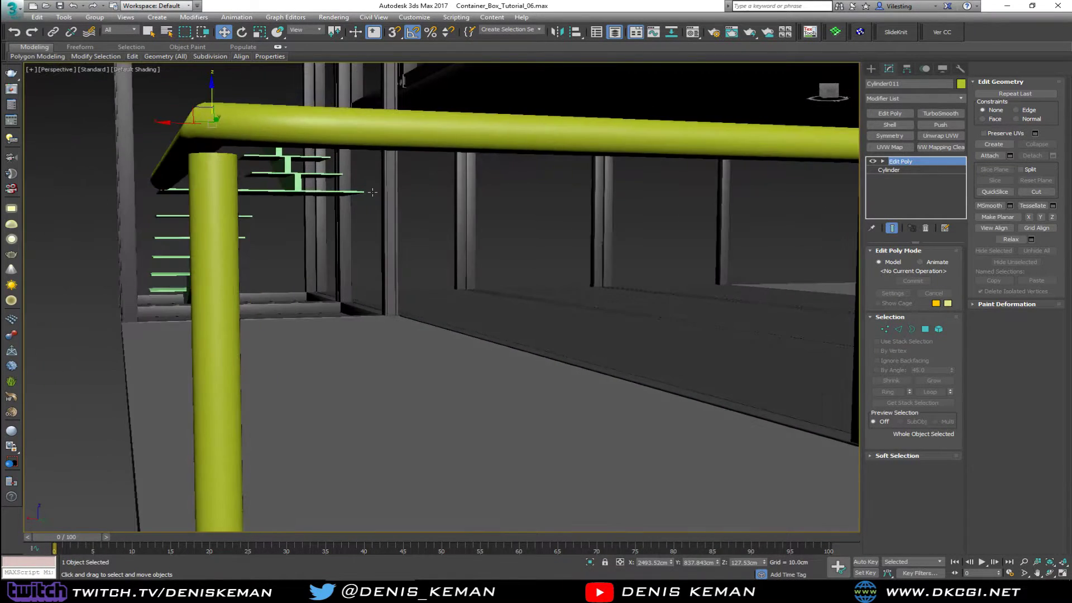
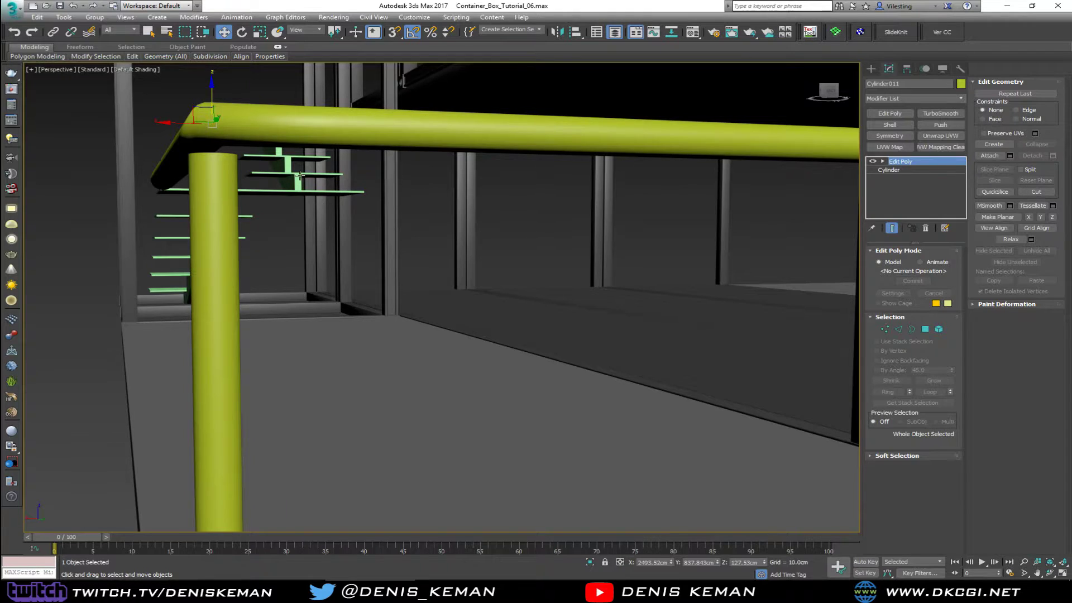
middle_click_drag(300, 176, 342, 205)
key("1")
key("F4")
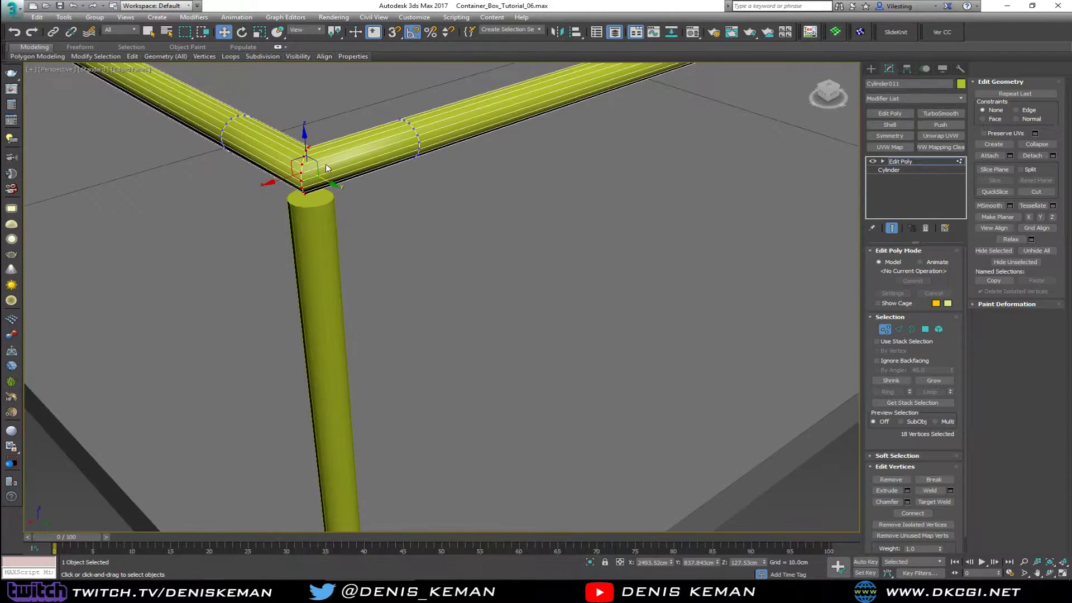
scroll(335, 185, "down", 5)
left_click(385, 247)
scroll(384, 256, "down", 3)
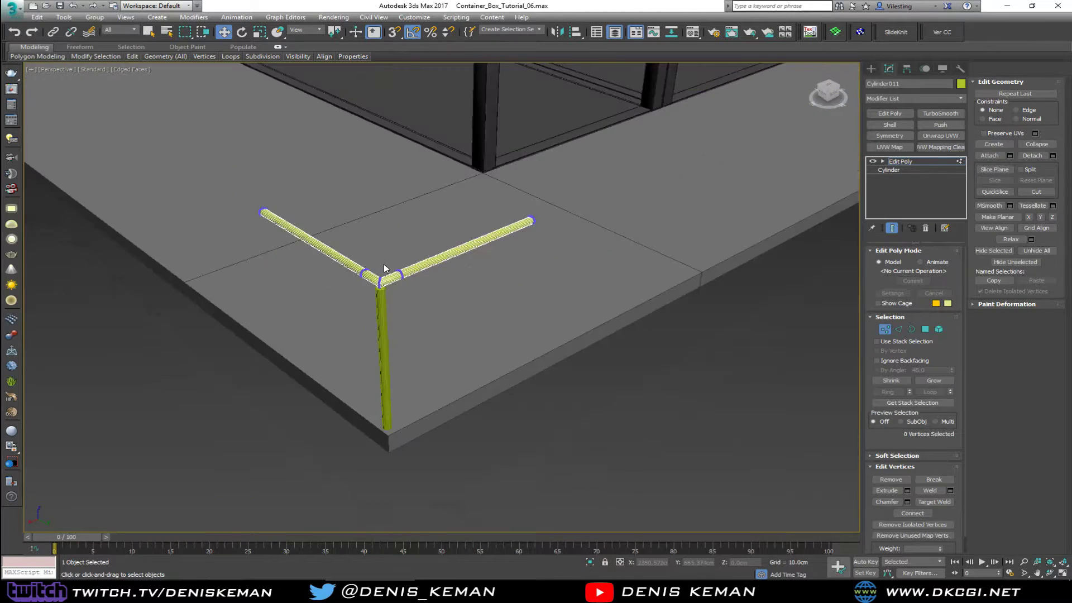
scroll(383, 263, "up", 3)
middle_click_drag(384, 257, 382, 261, "alt")
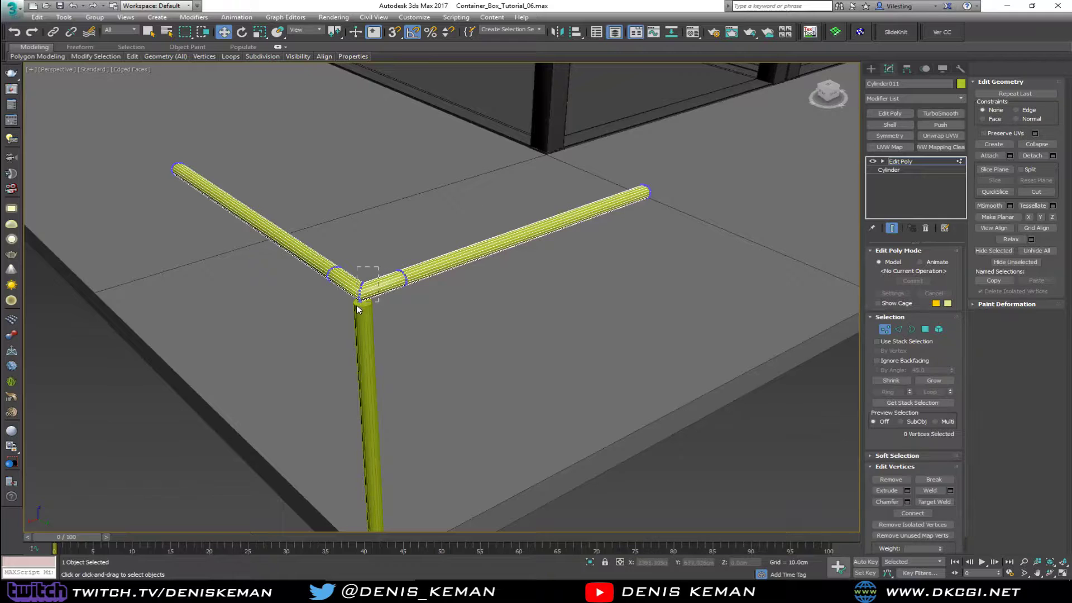
- Select the vertex rings beside the corner on both rail arms
left_click_drag(351, 321, 358, 303)
middle_click_drag(358, 303, 345, 309, "alt")
left_click_drag(406, 296, 400, 300)
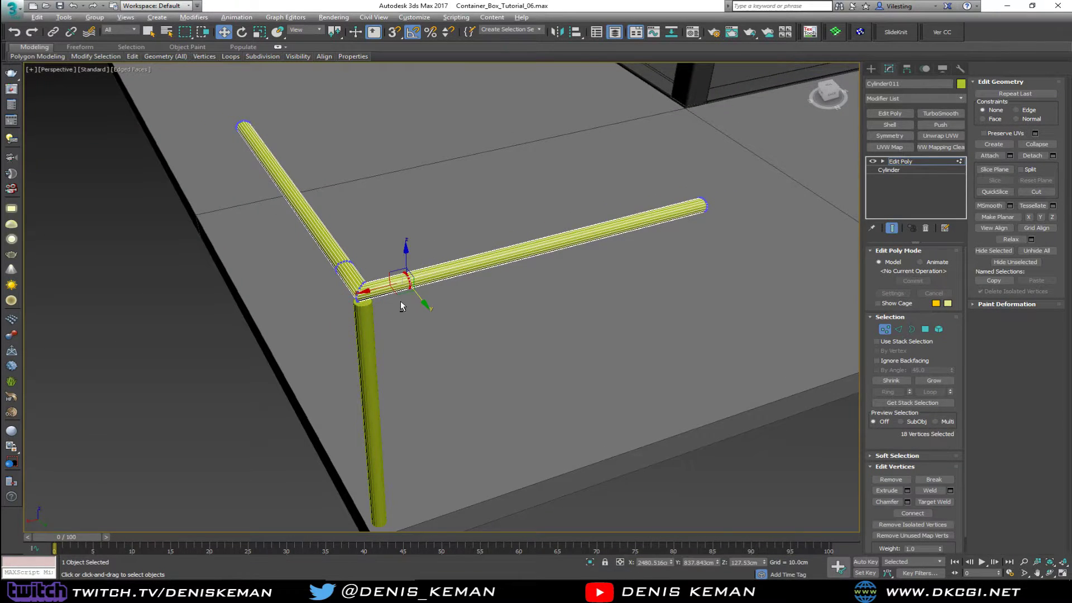
middle_click_drag(400, 300, 358, 300, "alt")
left_click_drag(357, 315, 358, 316, "ctrl")
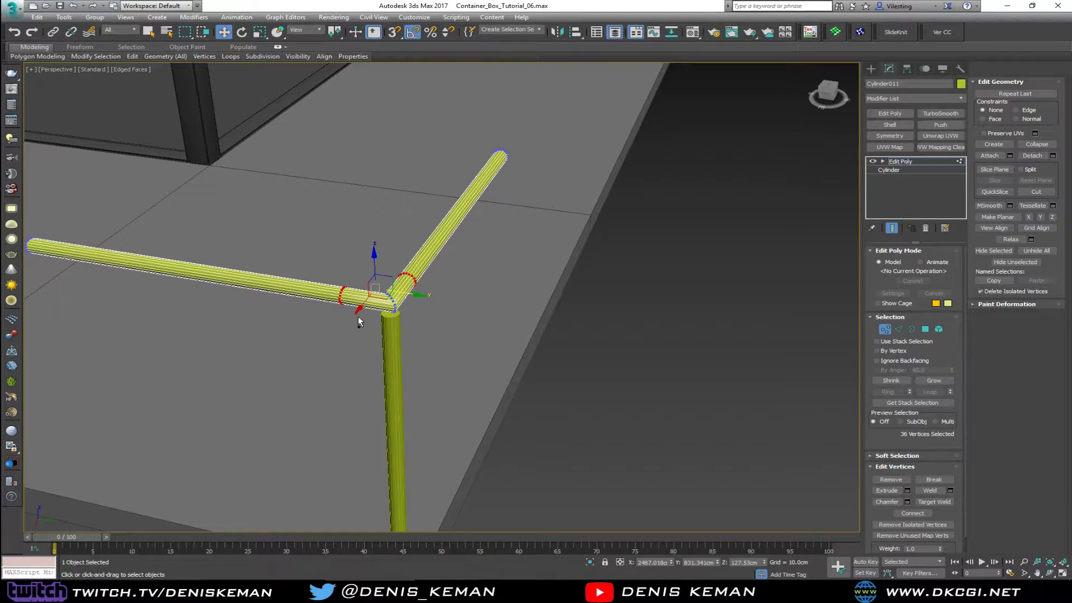
- Select the edge loops beside the corner on both rail arms and clear the selection
key("2")
scroll(341, 300, "up", 5)
double_click(341, 301)
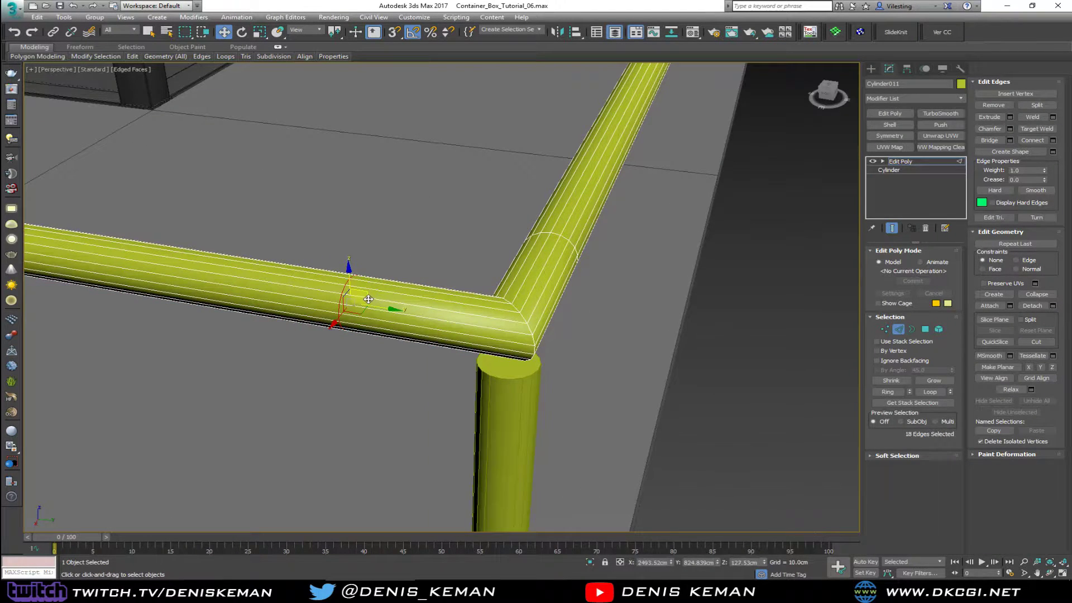
middle_click_drag(341, 300, 511, 364, "alt")
double_click(527, 373, "ctrl")
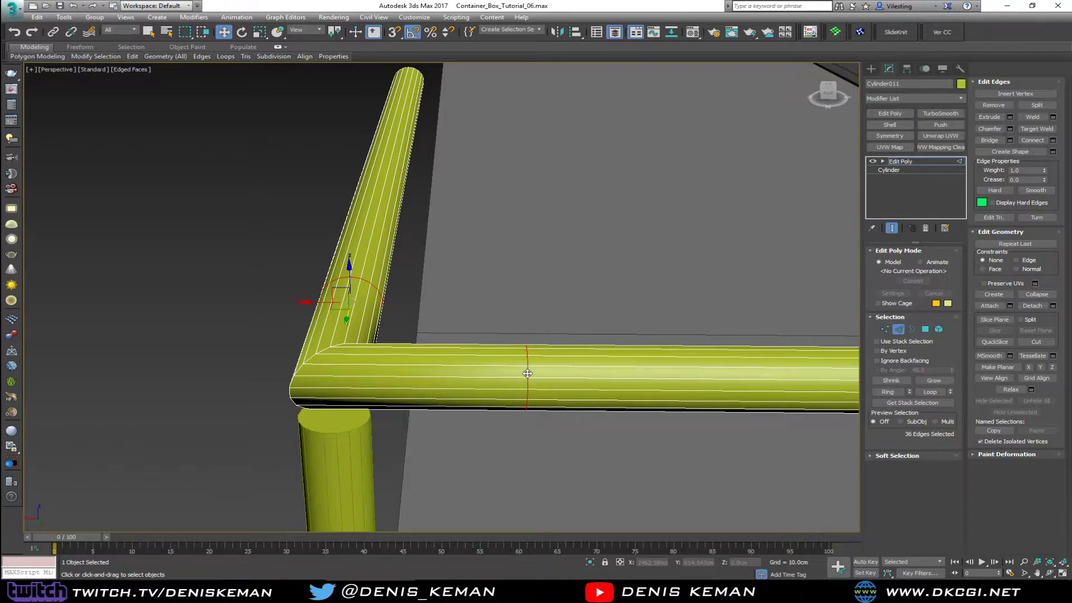
key("ctrl+d")
- Delete the cap polygons at the free ends of both rail arms
middle_click_drag(527, 373, 590, 286, "alt")
key("4")
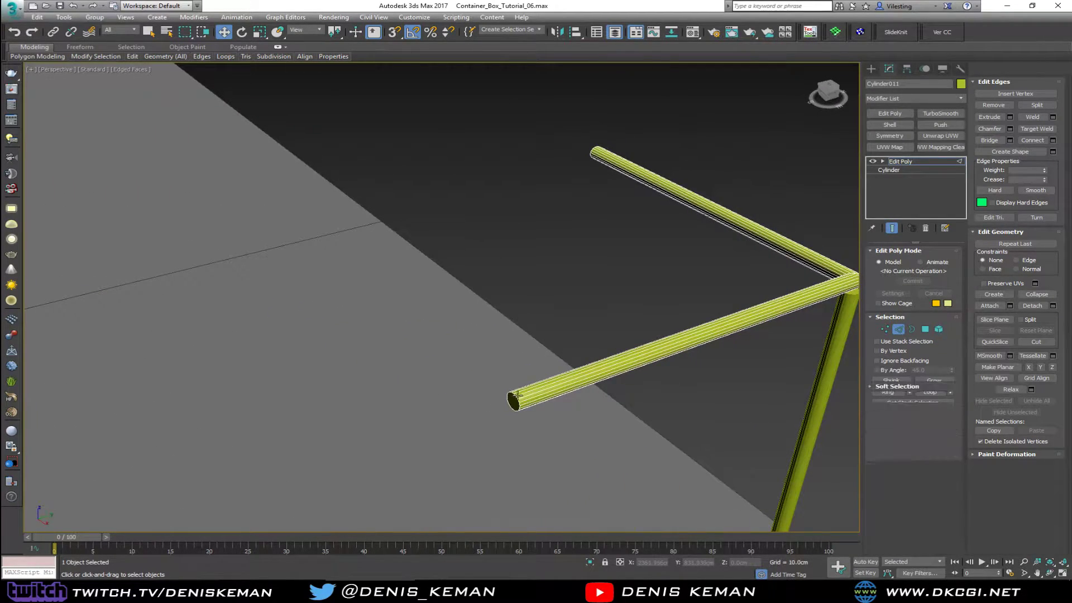
left_click(512, 400)
middle_click_drag(514, 398, 396, 338, "alt")
left_click(397, 346, "ctrl")
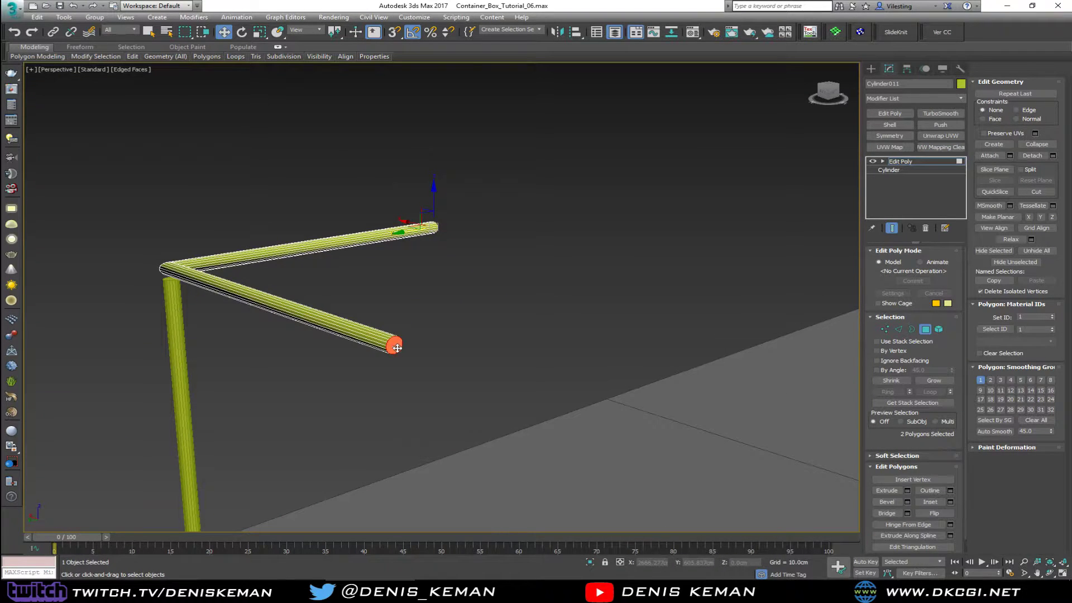
key("Delete")
left_click(925, 330)
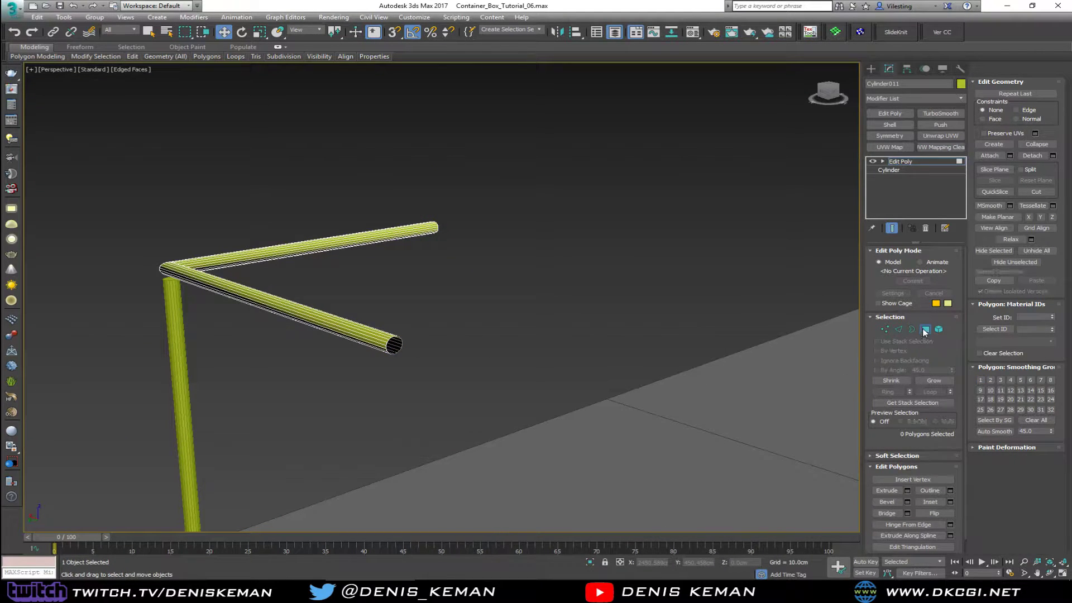
- Shorten the rail arm along X by moving its open-end vertex ring close to the corner
scroll(430, 274, "up", 3)
middle_click_drag(429, 273, 486, 265, "alt")
scroll(517, 229, "down", 5)
scroll(486, 266, "up", 3)
scroll(486, 266, "up", 5)
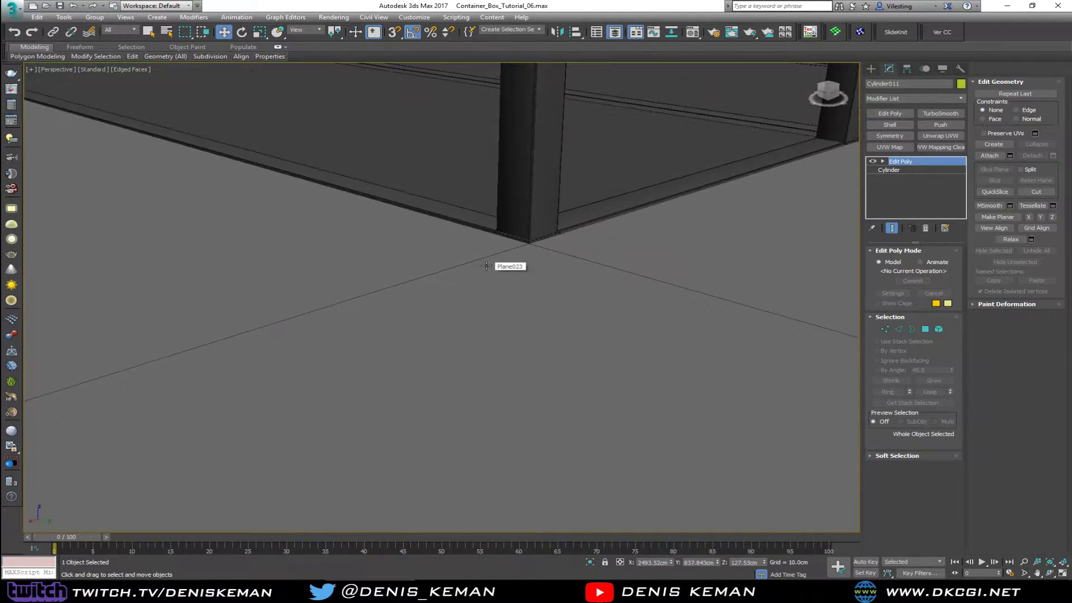
scroll(486, 265, "down", 3)
scroll(447, 274, "up", 3)
scroll(446, 274, "down", 5)
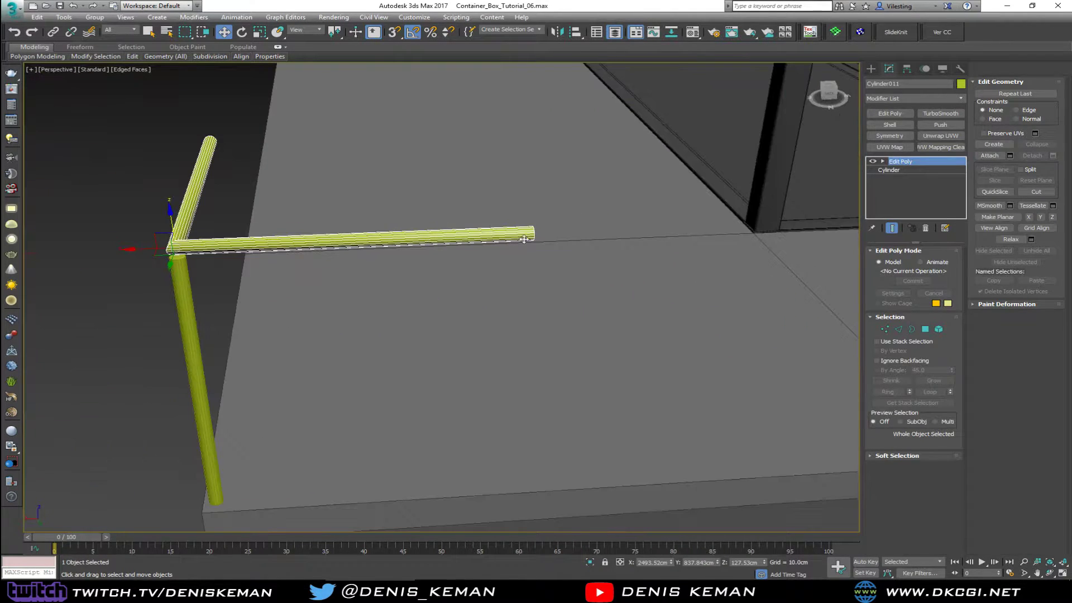
key("1")
left_click_drag(598, 180, 522, 268)
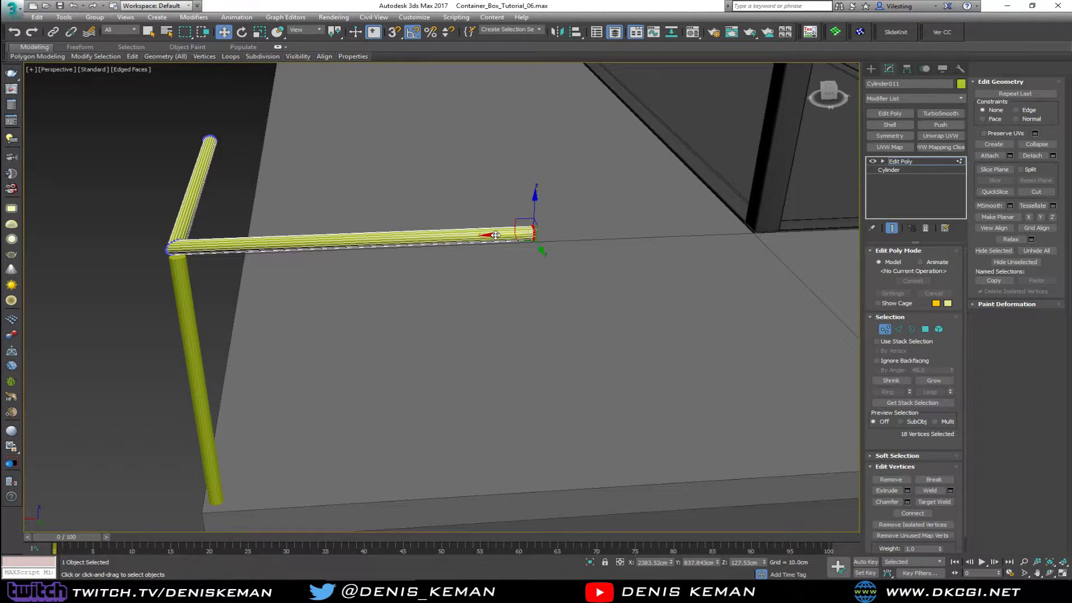
middle_click_drag(495, 234, 534, 259, "alt")
left_click(884, 329)
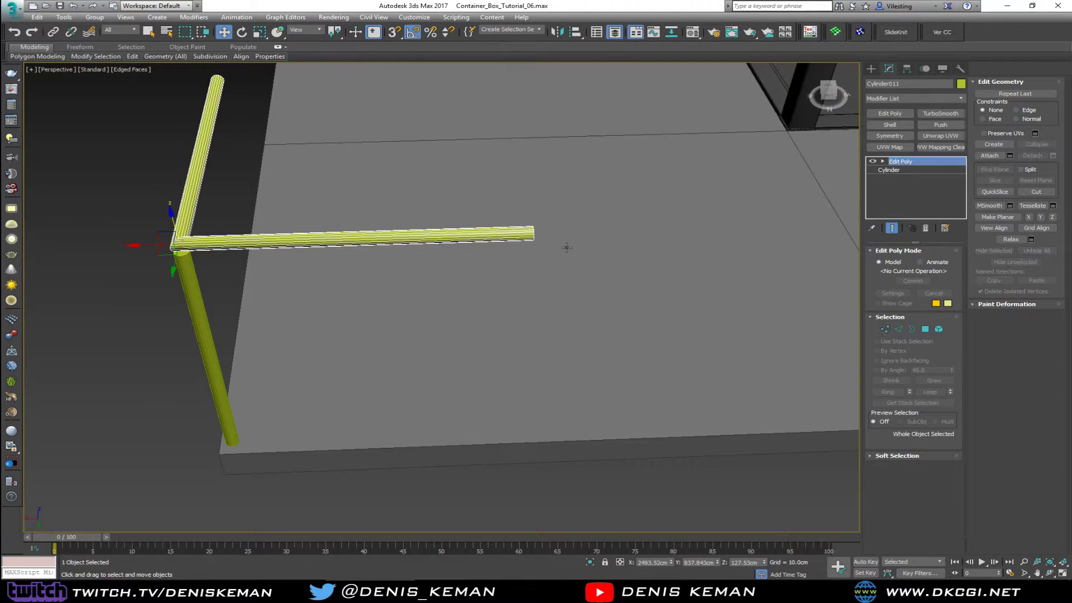
key("1")
left_click_drag(494, 244, 196, 248)
- Shorten the other rail arm along Y by moving its open-end vertices close to the corner
middle_click_drag(241, 87, 262, 142, "alt")
left_click_drag(252, 115, 472, 163)
key("z")
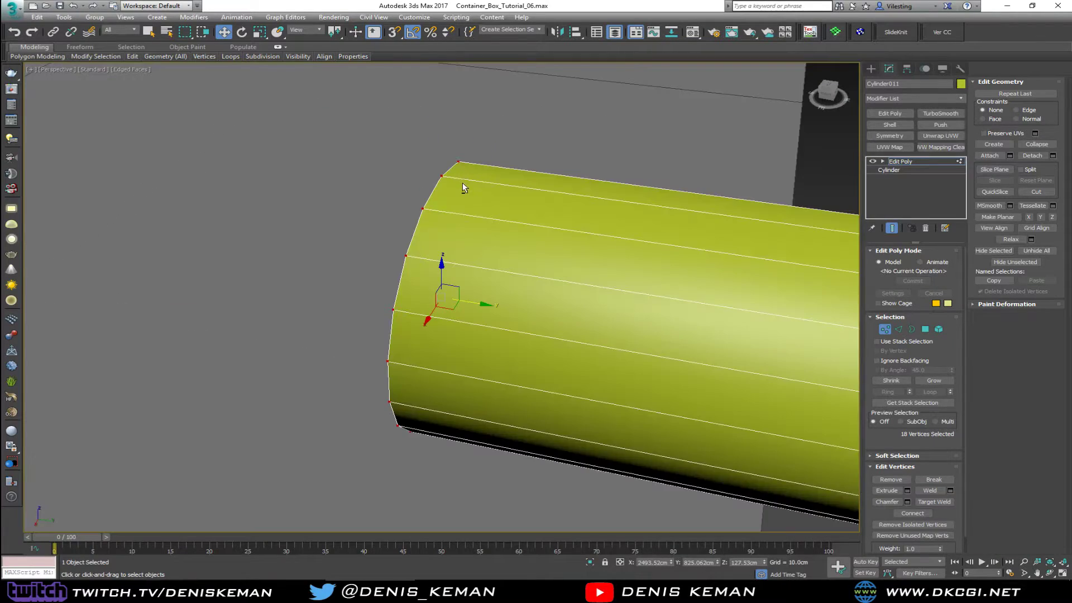
scroll(437, 183, "down", 6)
middle_click_drag(438, 180, 398, 195)
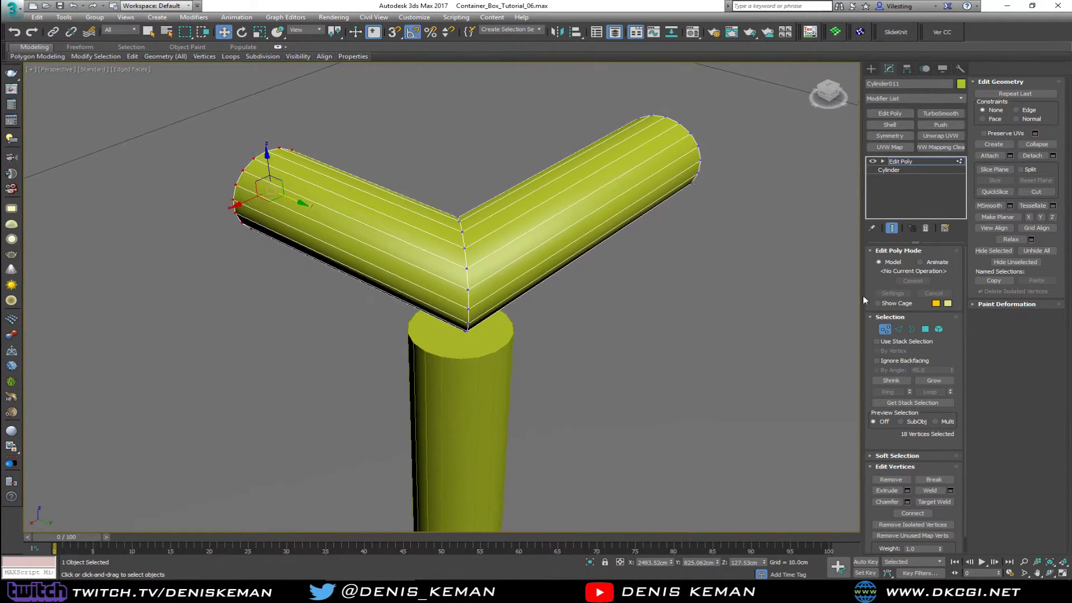
left_click(886, 330)
- Isolate the rail corner together with the post and clear the selection
middle_click_drag(524, 270, 512, 216, "alt")
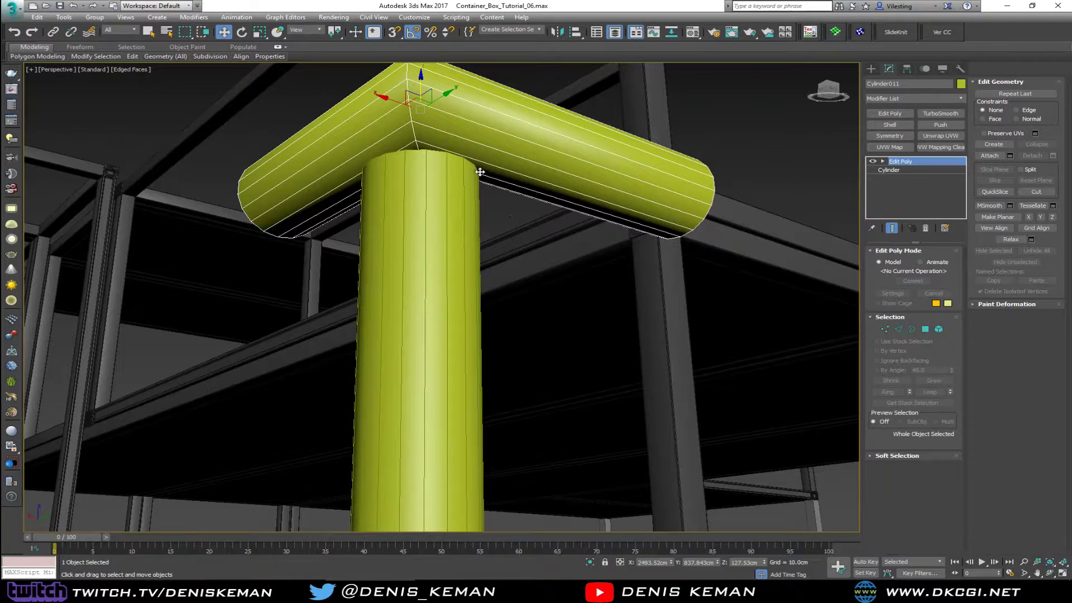
left_click(630, 590)
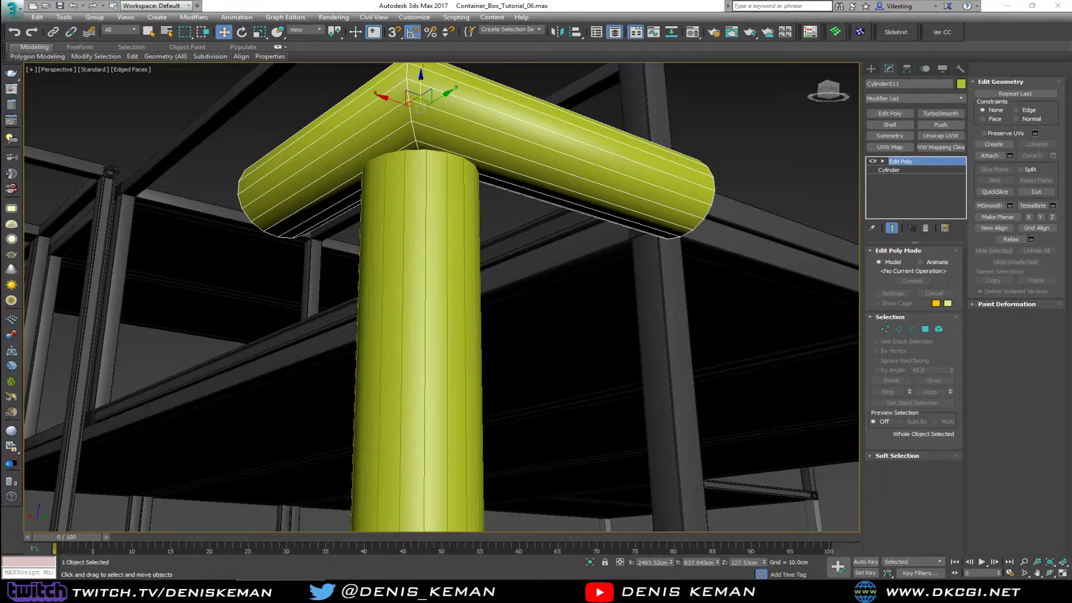
mouse_move(438, 199)
middle_mouse_down("alt")
mouse_move(433, 335)
mouse_move(440, 184)
mouse_move(448, 208)
middle_mouse_up("alt")
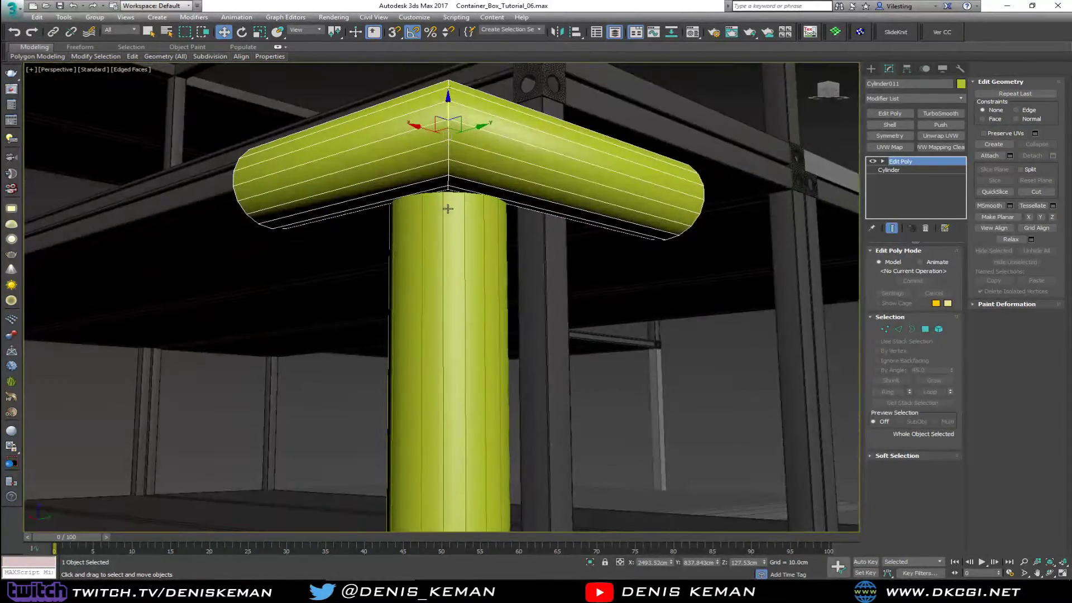
left_click(448, 208, "ctrl")
key("alt+q")
left_click(500, 255)
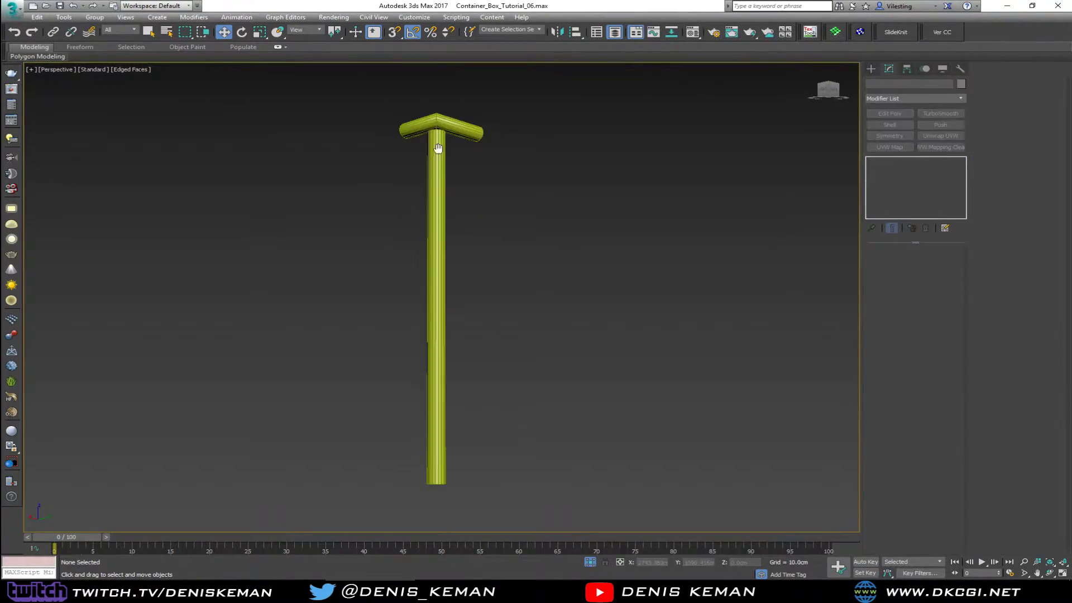
middle_click_drag(437, 149, 438, 260)
scroll(438, 261, "up", 3)
scroll(438, 221, "up", 6)
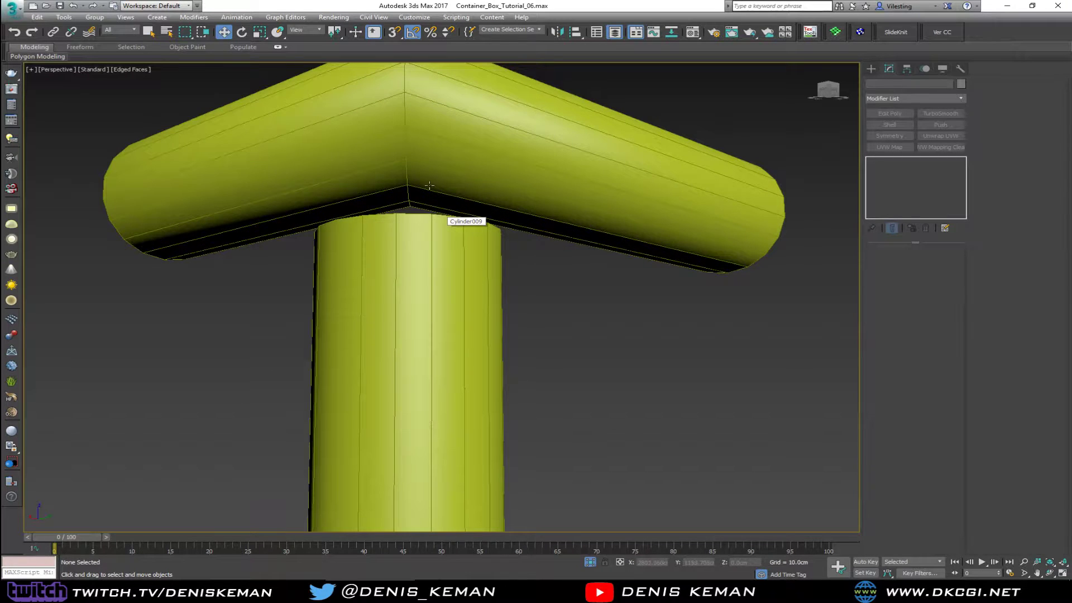
- Add an Edit Poly modifier to the post and delete its top cap polygon
left_click(429, 185)
left_click(420, 232)
scroll(425, 249, "up", 6)
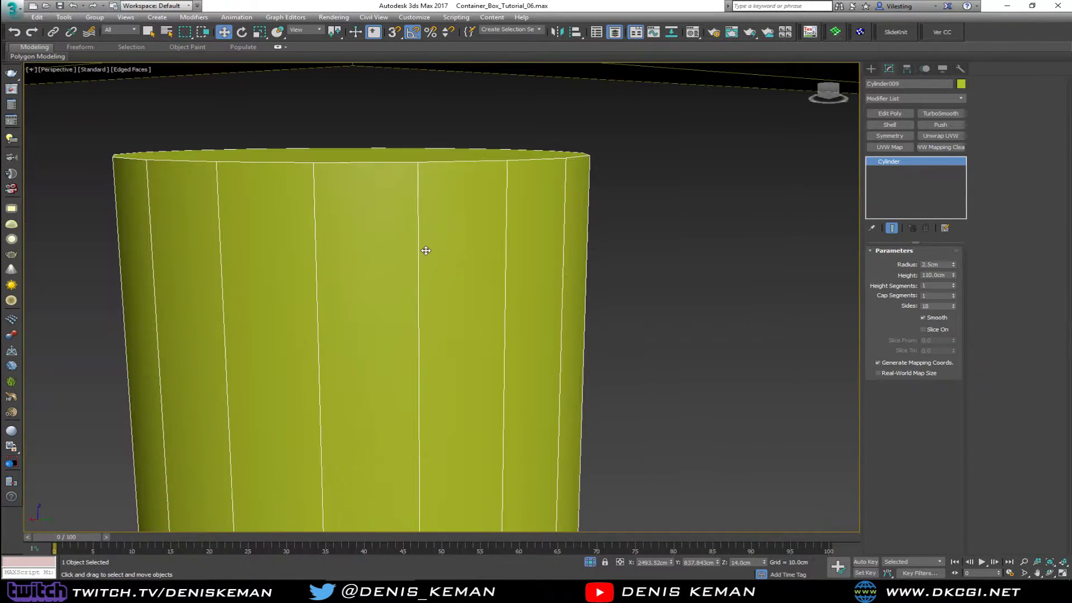
scroll(426, 249, "down", 2)
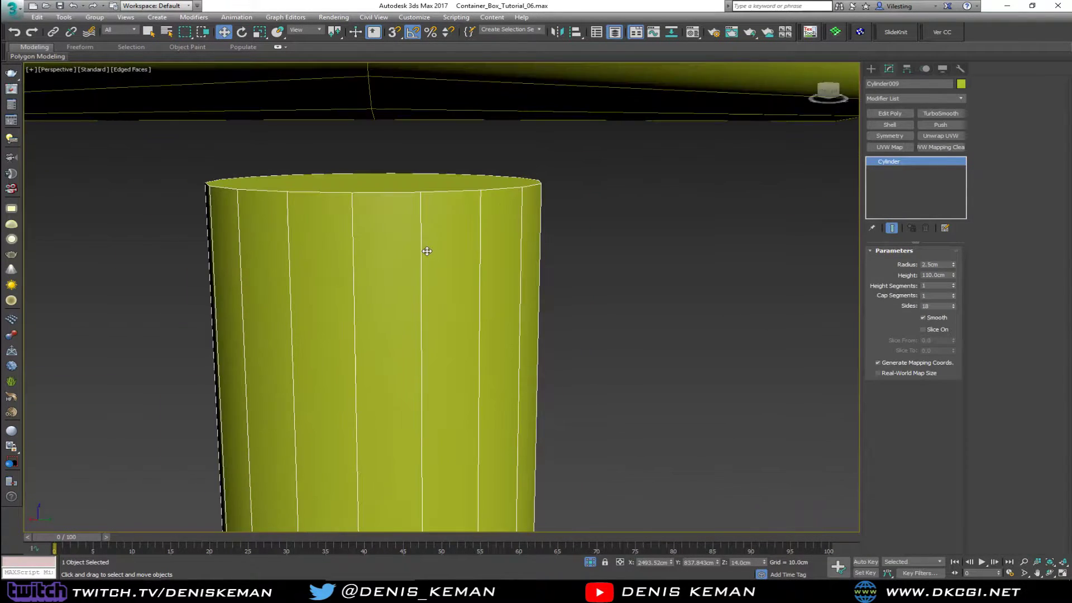
left_click(890, 113)
key("4")
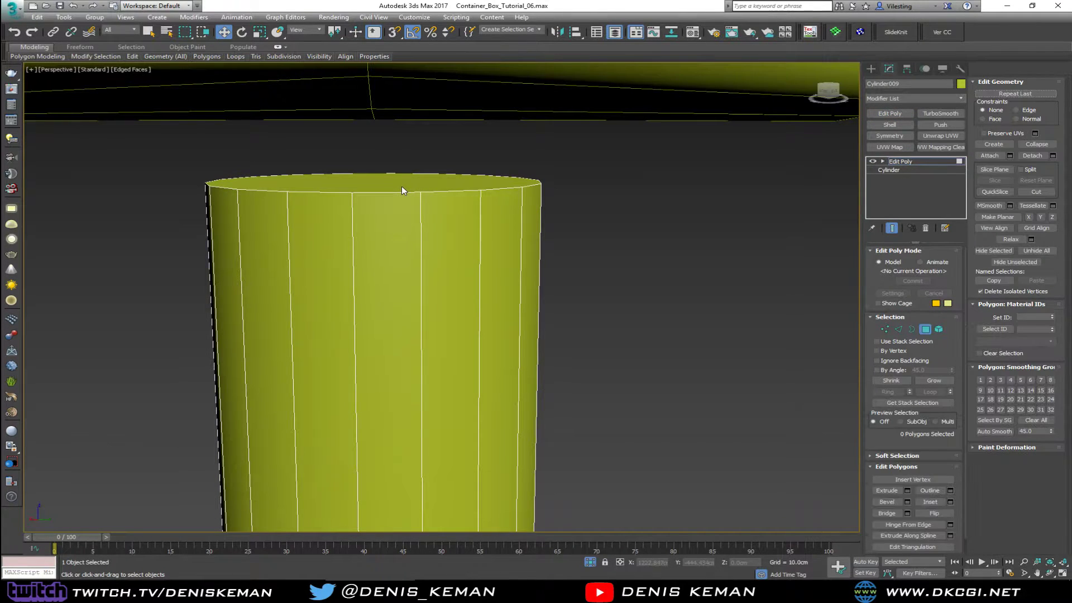
left_click(401, 185)
key("Delete")
- Create a linear shape from the open border at the top of the post
key("3")
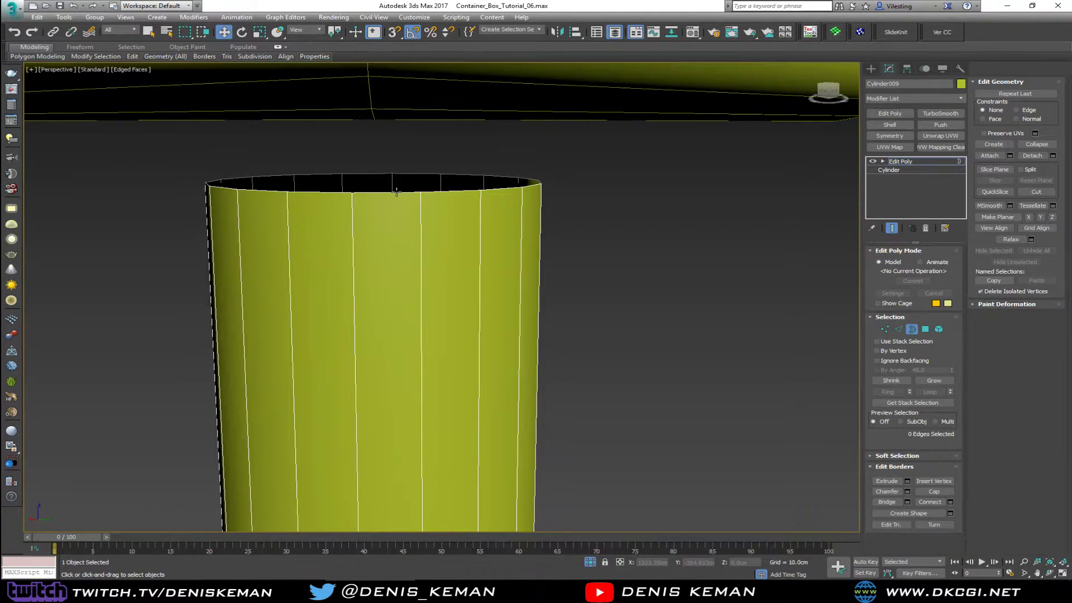
left_click(397, 188)
left_click(950, 513)
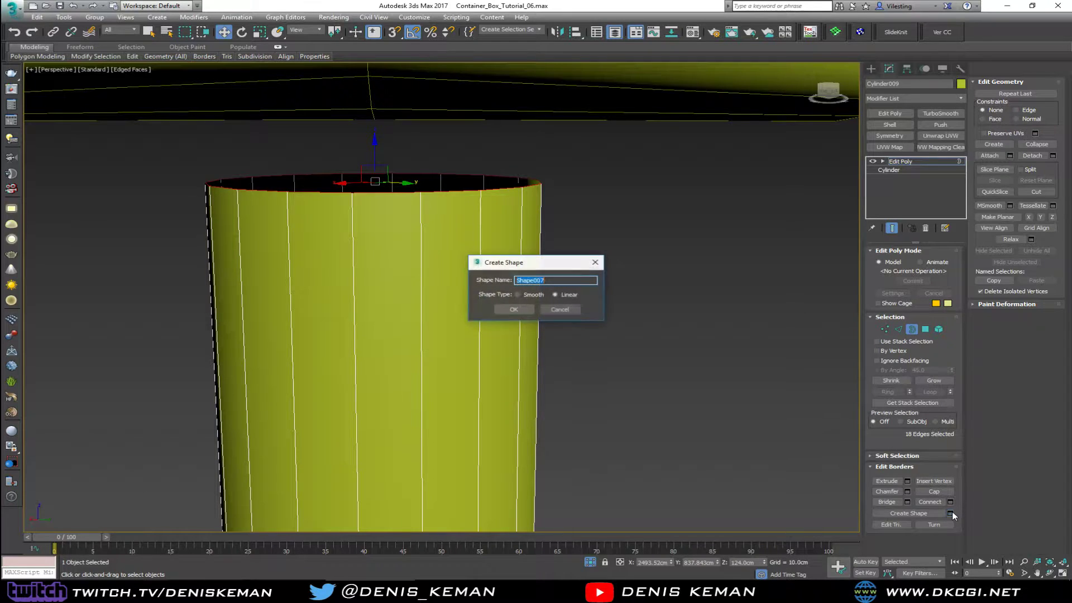
left_click(532, 308)
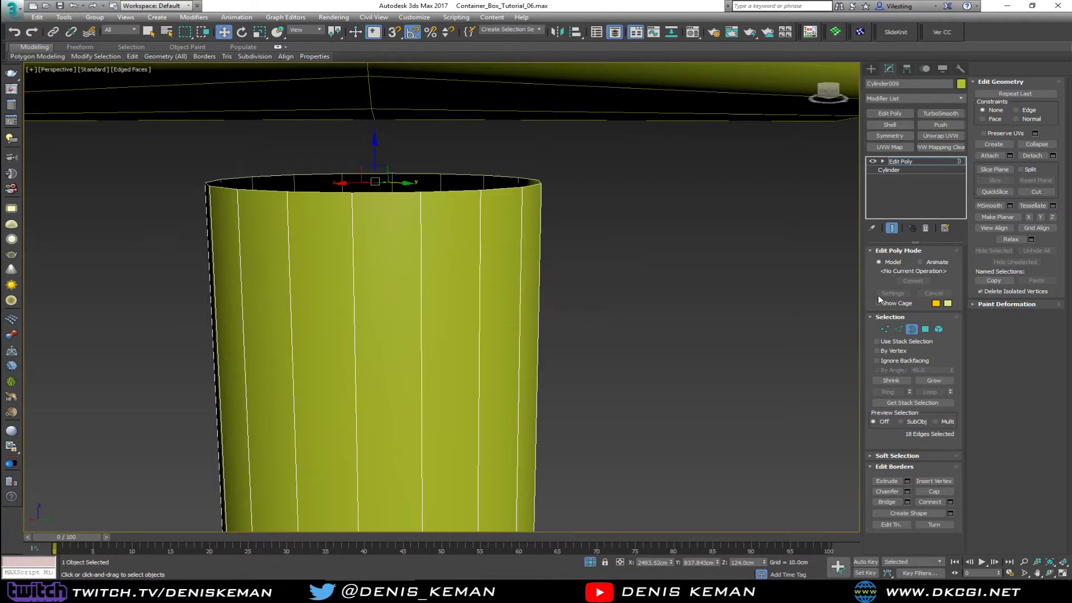
- Isolate the new circular shape with the rail corner, leaving only the rail corner selected
left_click(492, 177)
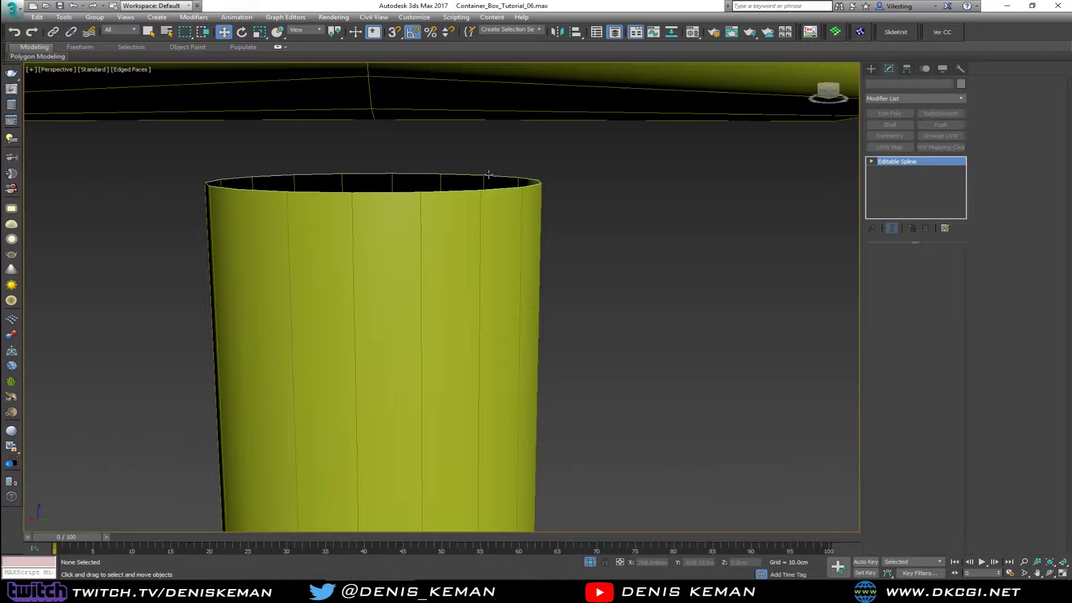
left_click(492, 114, "ctrl")
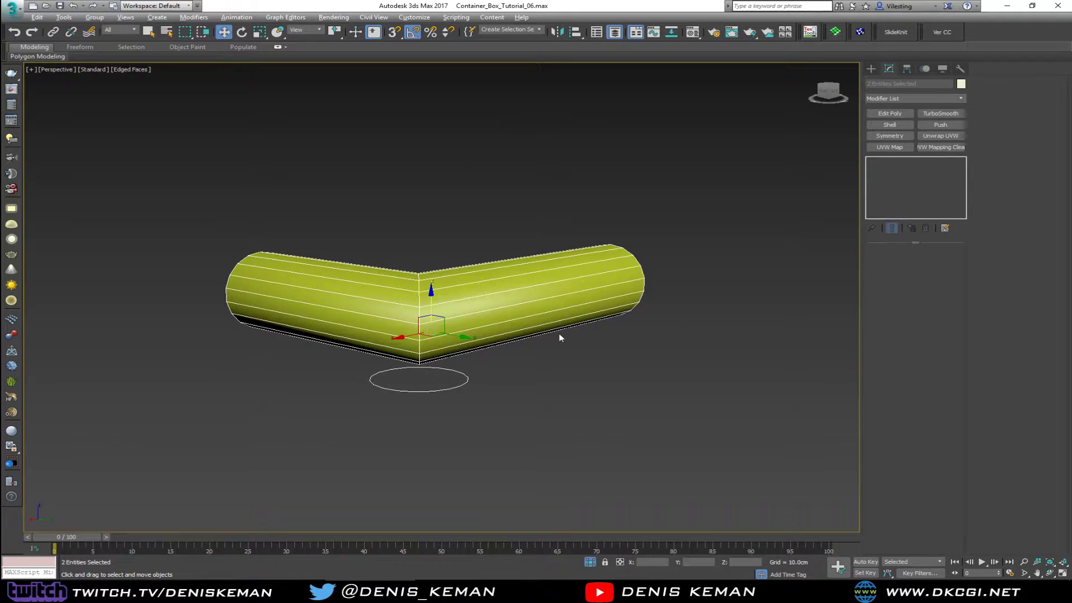
left_click(507, 292)
mouse_move(507, 292)
middle_mouse_down("alt")
mouse_move(512, 237)
mouse_move(522, 315)
mouse_move(502, 291)
mouse_move(507, 300)
middle_mouse_up("alt")
scroll(521, 315, "up", 3)
scroll(501, 303, "up", 3)
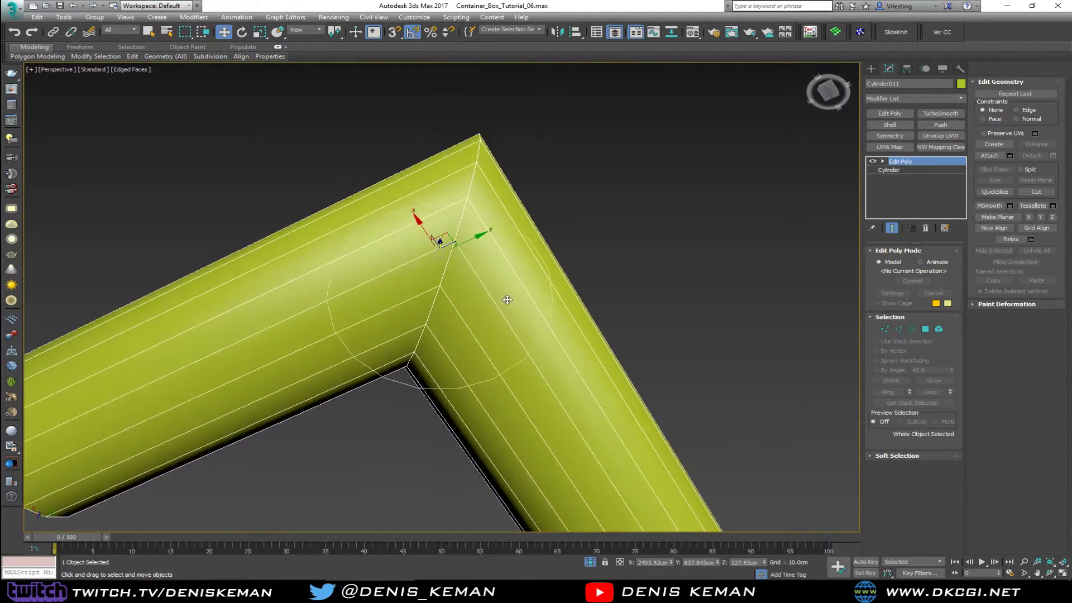
left_click_drag(507, 300, 491, 280, "alt")
middle_click_drag(491, 280, 502, 264, "alt")
- In the Top view, start a vertex-snapped cut on the rail corner, tracing the circle from its lower edge around the inner mitre
key("alt+w")
scroll(388, 221, "down", 6)
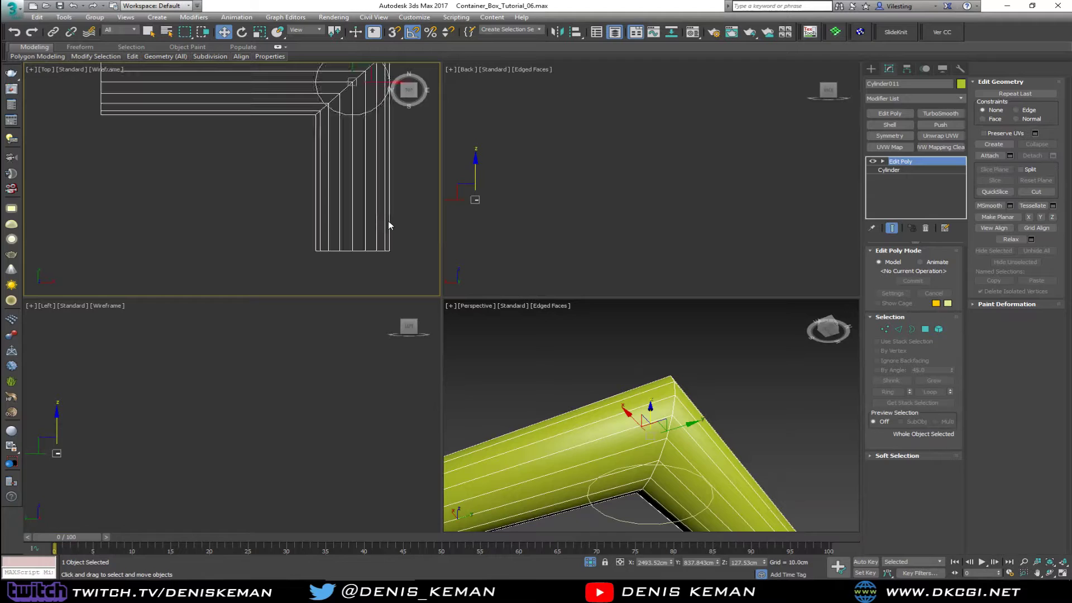
middle_click_drag(376, 158, 297, 251)
key("alt+w")
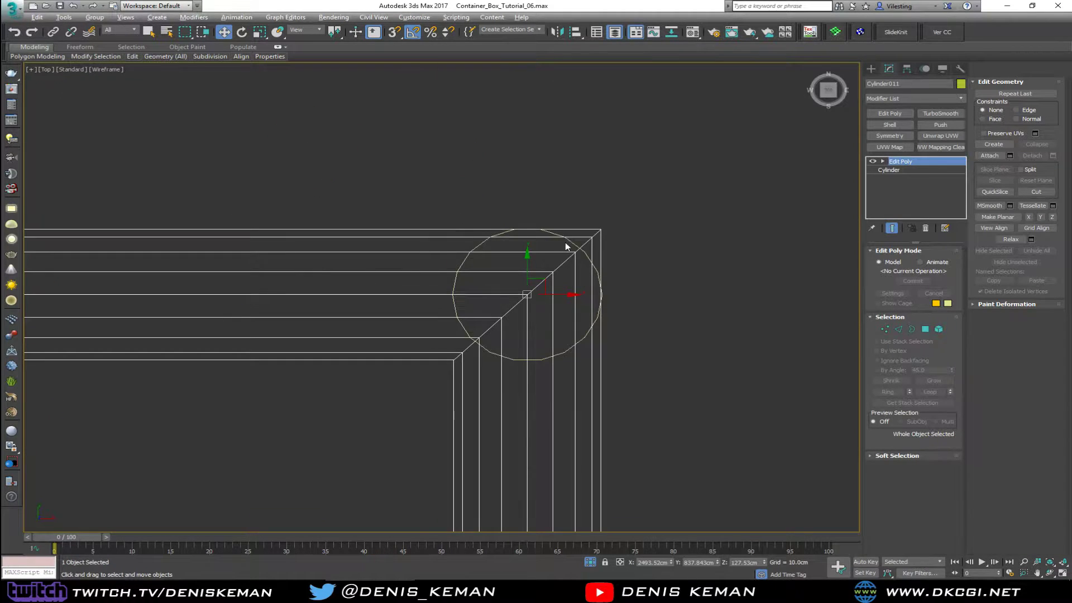
scroll(566, 243, "up", 5)
middle_click_drag(567, 243, 538, 161)
scroll(540, 174, "down", 3)
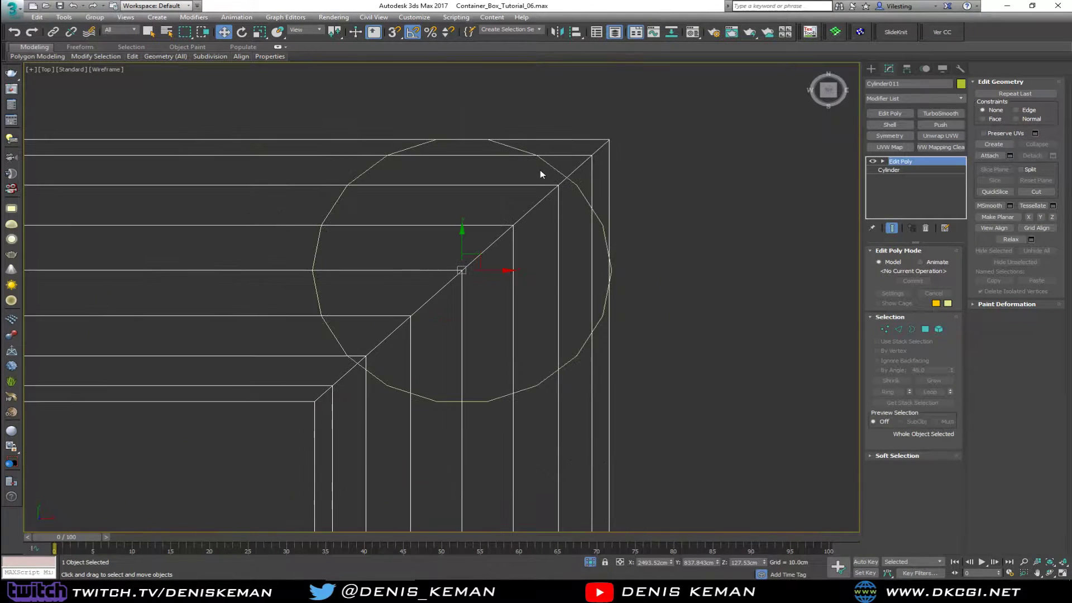
key("1")
key("alt+c")
key("s")
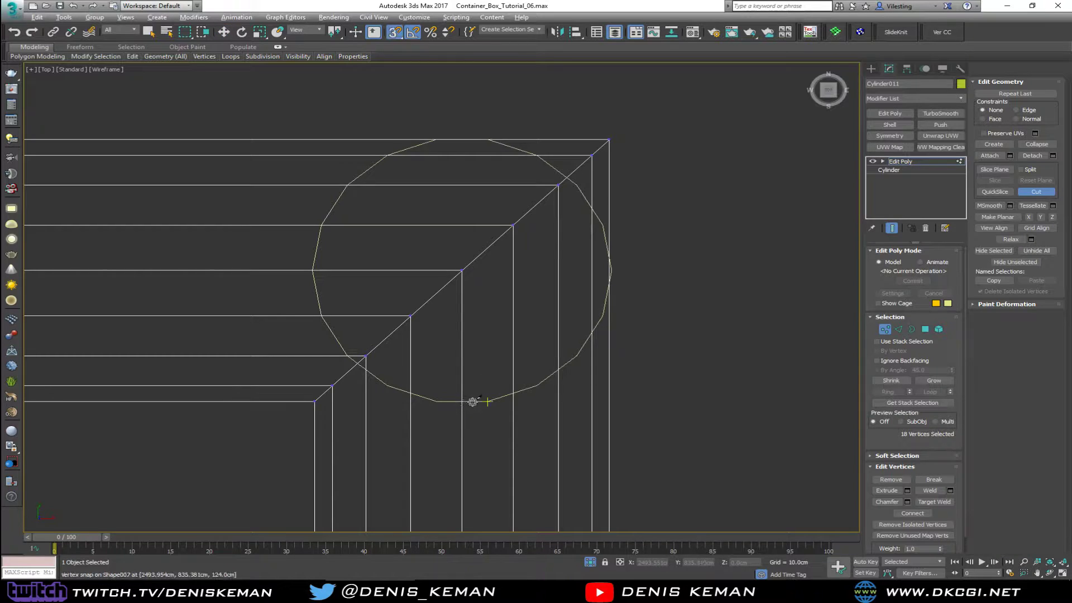
left_click(438, 400)
left_click(387, 385)
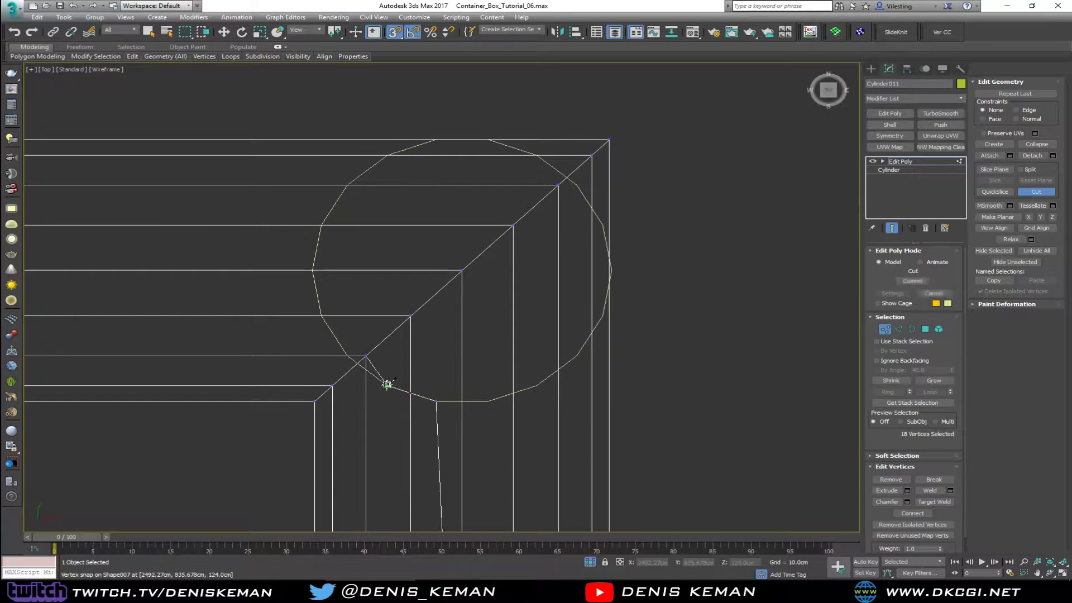
left_click(349, 357)
left_click(322, 316)
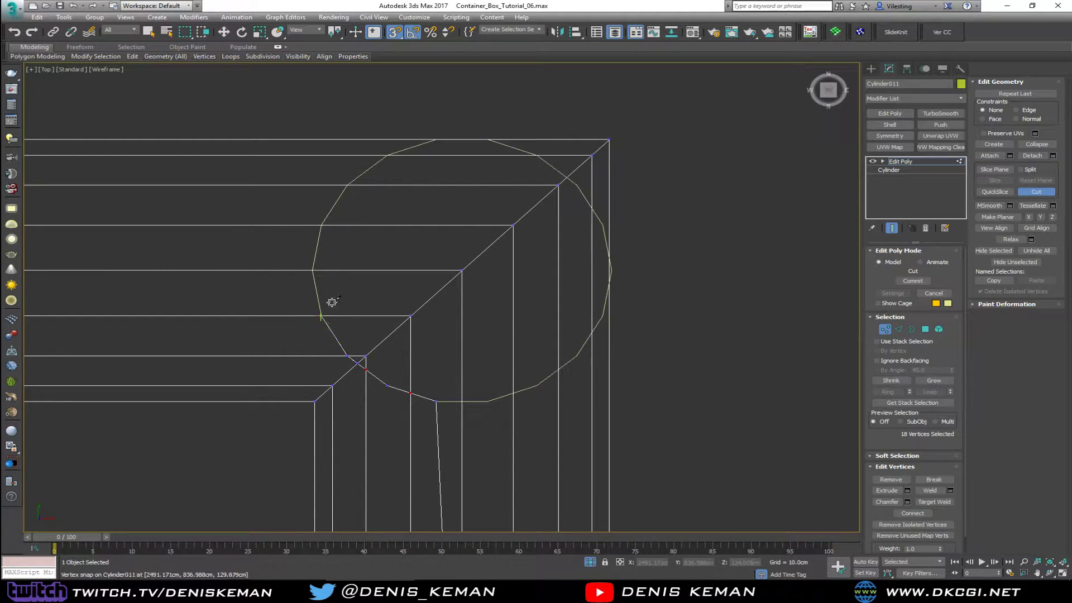
- Continue the cut vertex by vertex up the circle's left side to its upper edge
left_click(312, 270)
left_click(322, 226)
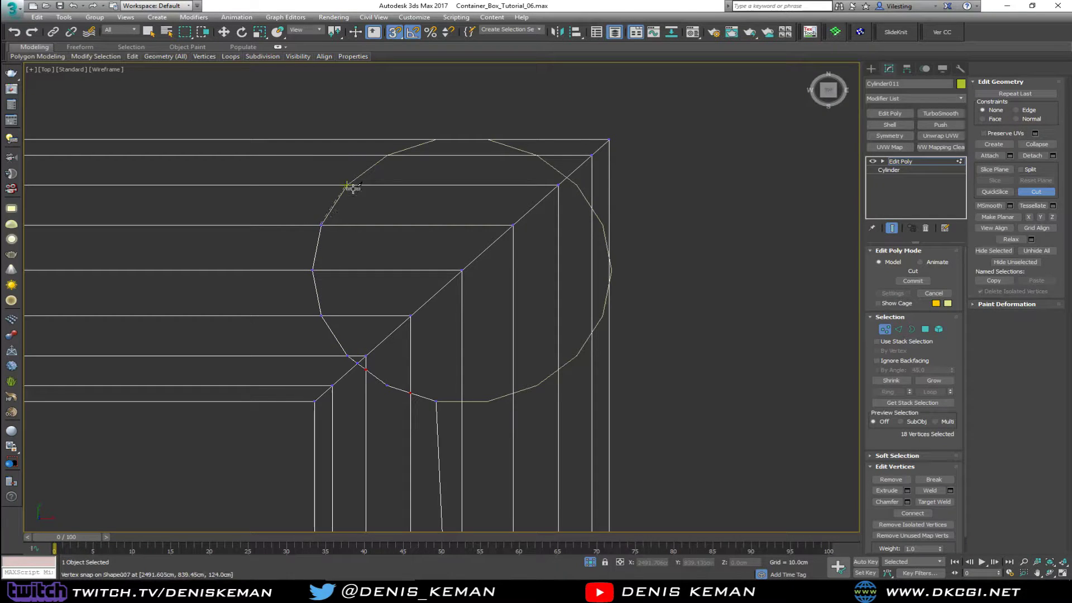
left_click(349, 184)
left_click(387, 156)
scroll(436, 144, "up", 5)
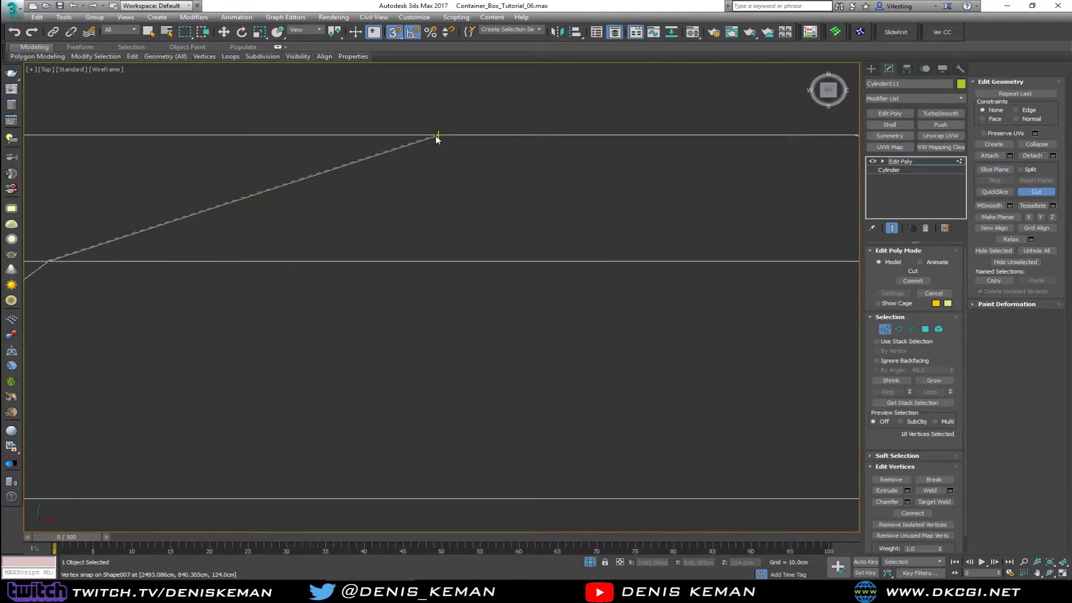
left_click(439, 136)
scroll(495, 180, "down", 2)
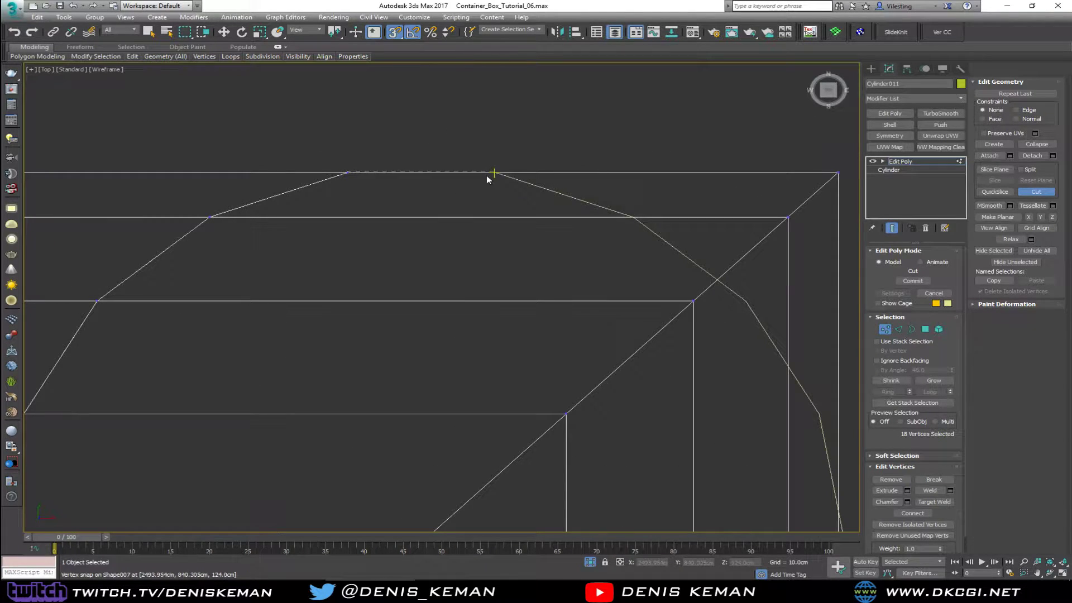
- Continue the cut along the circle's upper right arc, across the mitre seam and down the rail's outer side
left_click(633, 217)
left_click(746, 298)
middle_click_drag(762, 323, 553, 204)
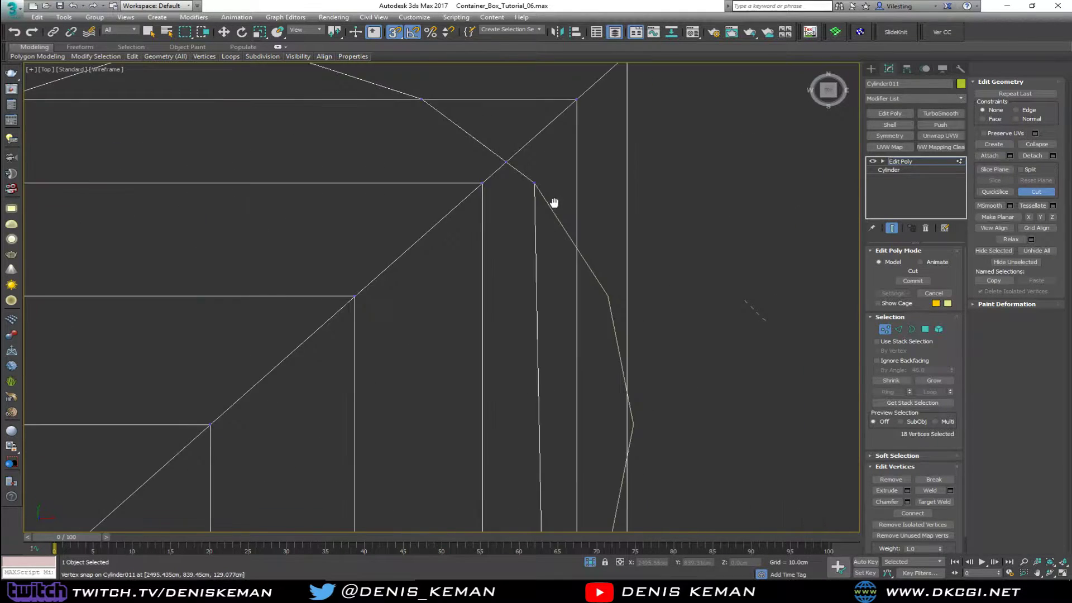
scroll(553, 204, "down", 2)
left_click(592, 269)
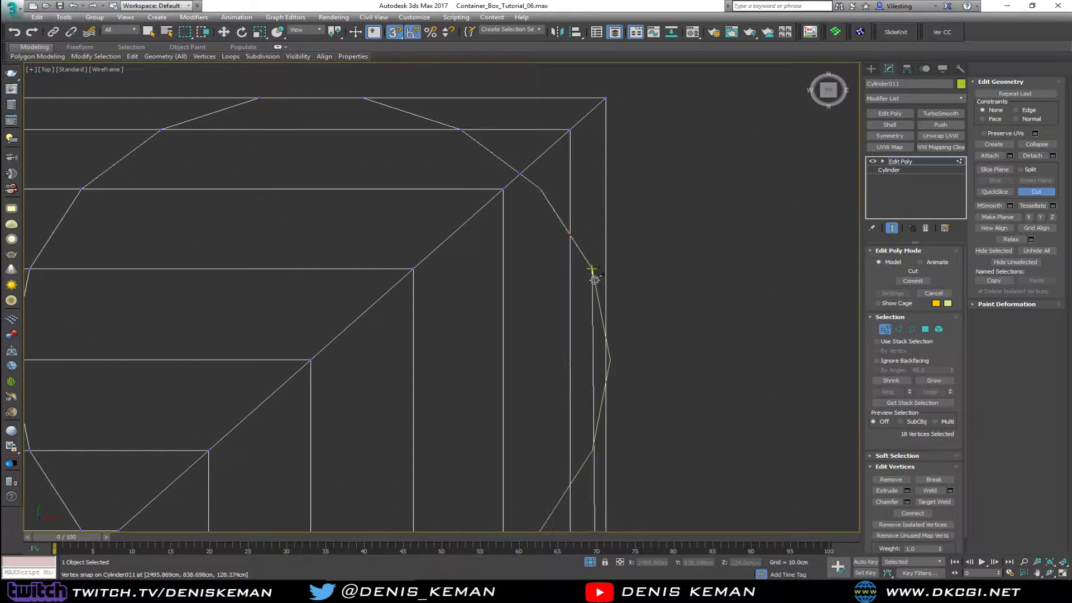
left_click(605, 333)
left_click(591, 449)
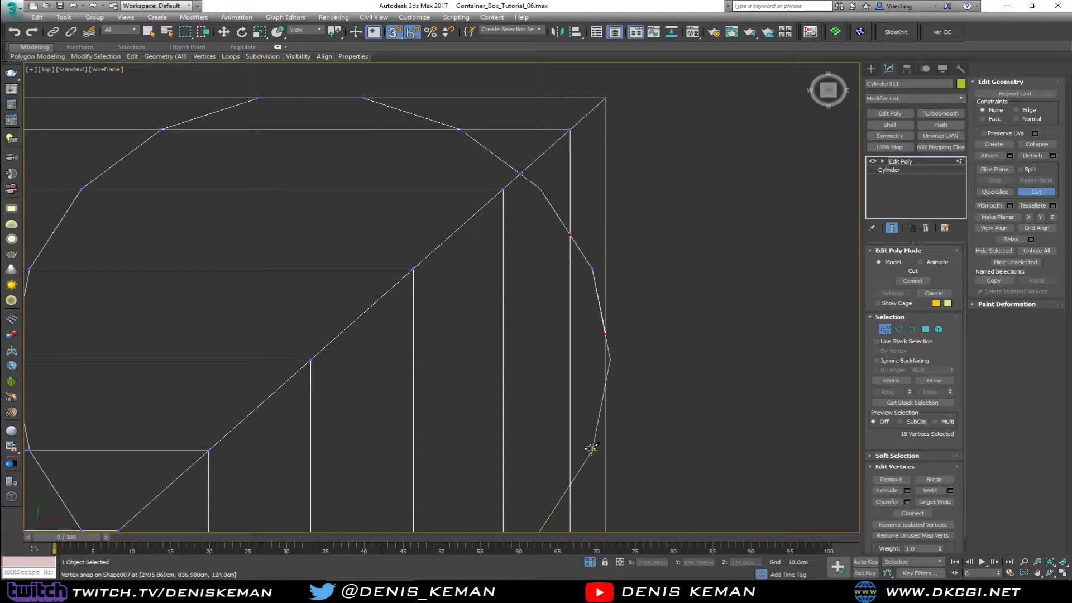
- Cut the circle's lower right arc back to the starting point and end the Cut tool
middle_click_drag(579, 415, 573, 284)
left_click(538, 400)
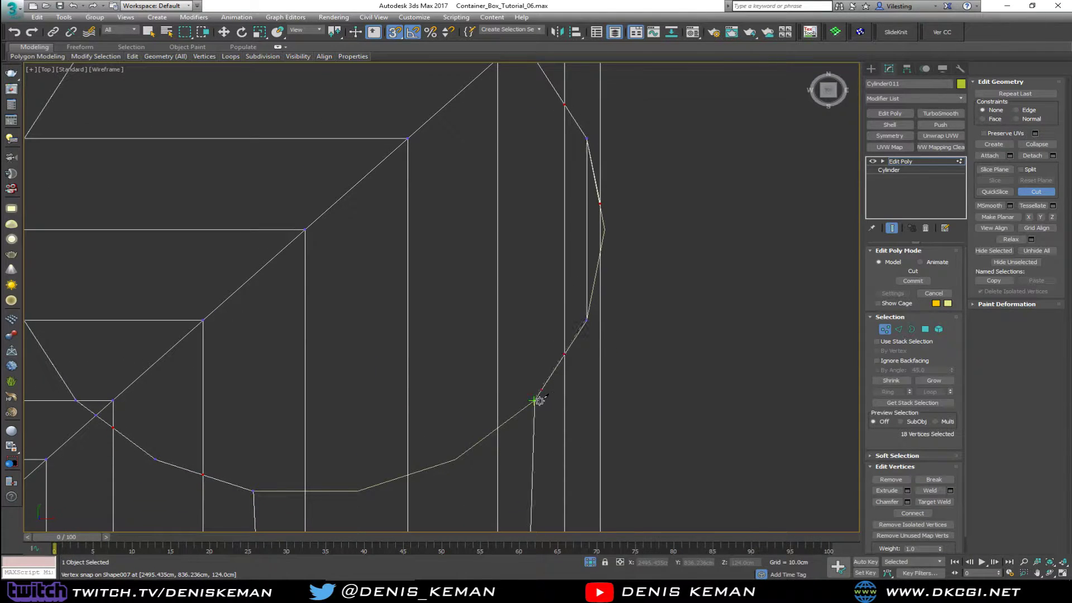
left_click(455, 459)
left_click(359, 490)
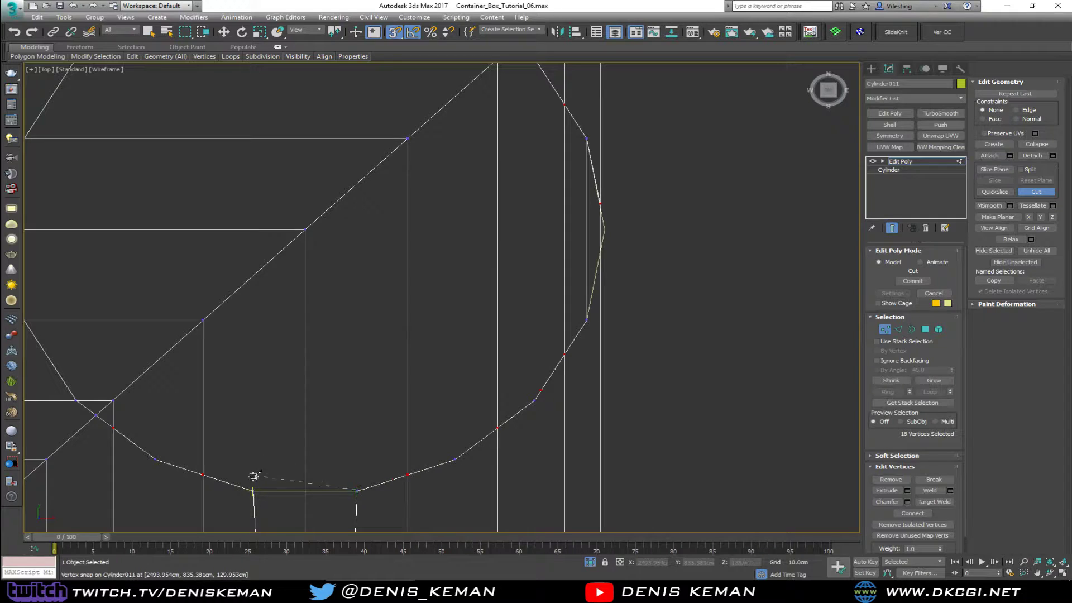
key("w")
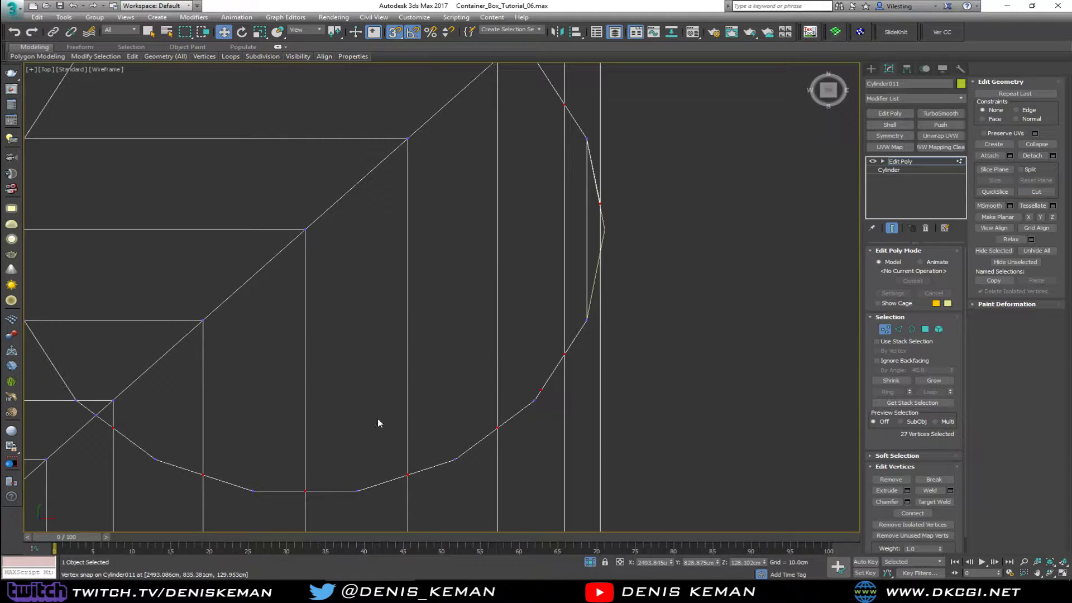
- Cut the missing edge on the rail corner's side in the Perspective view to complete the circular outline
key("alt+w")
middle_click(606, 440)
key("alt+w")
middle_click_drag(606, 439, 412, 310, "alt")
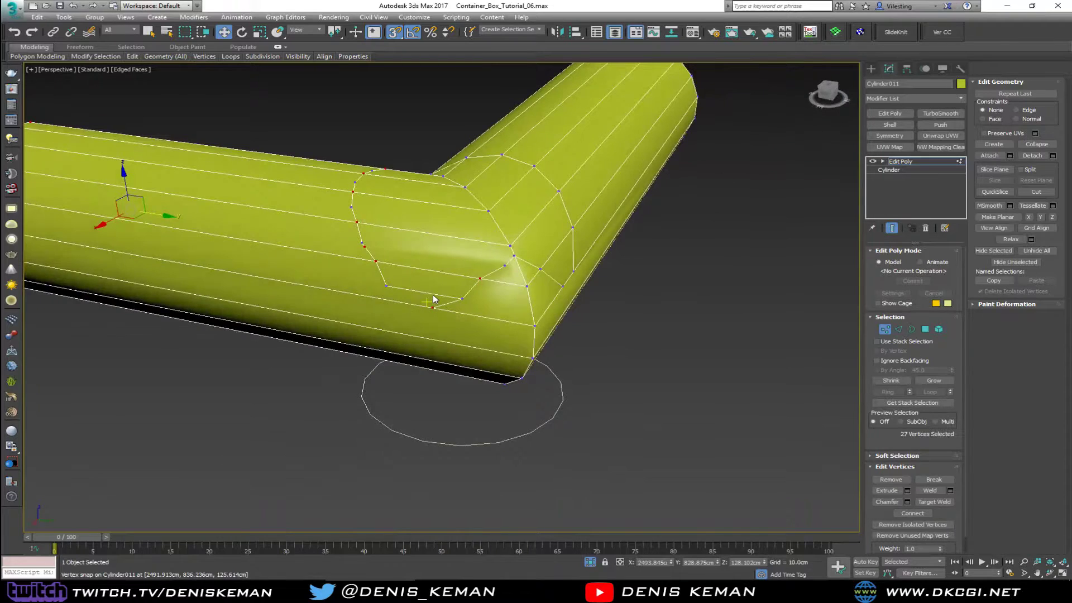
scroll(433, 300, "up", 3)
left_click(340, 275)
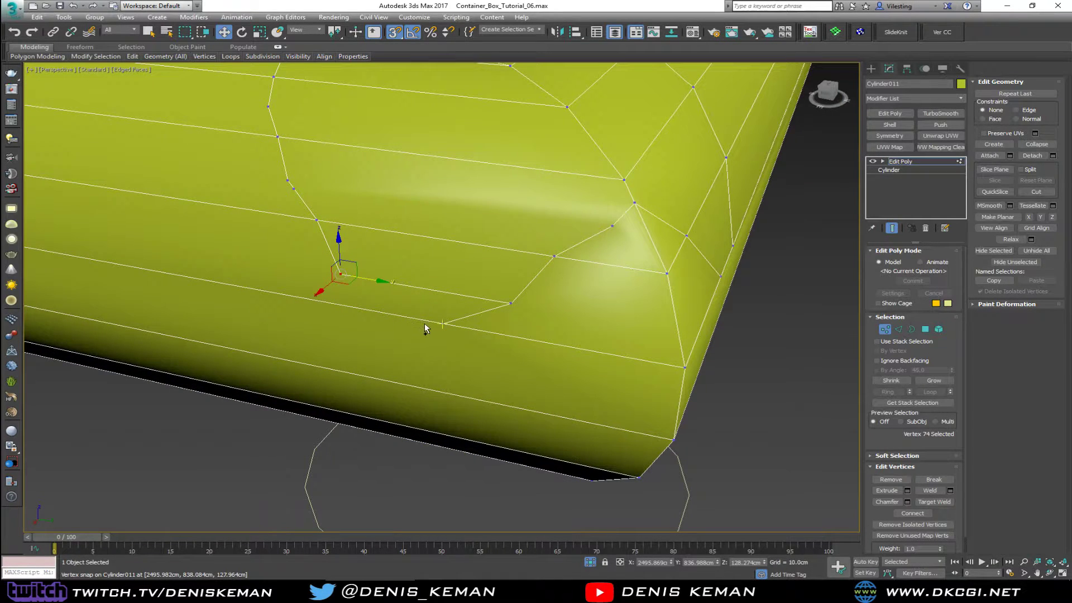
key("alt+c")
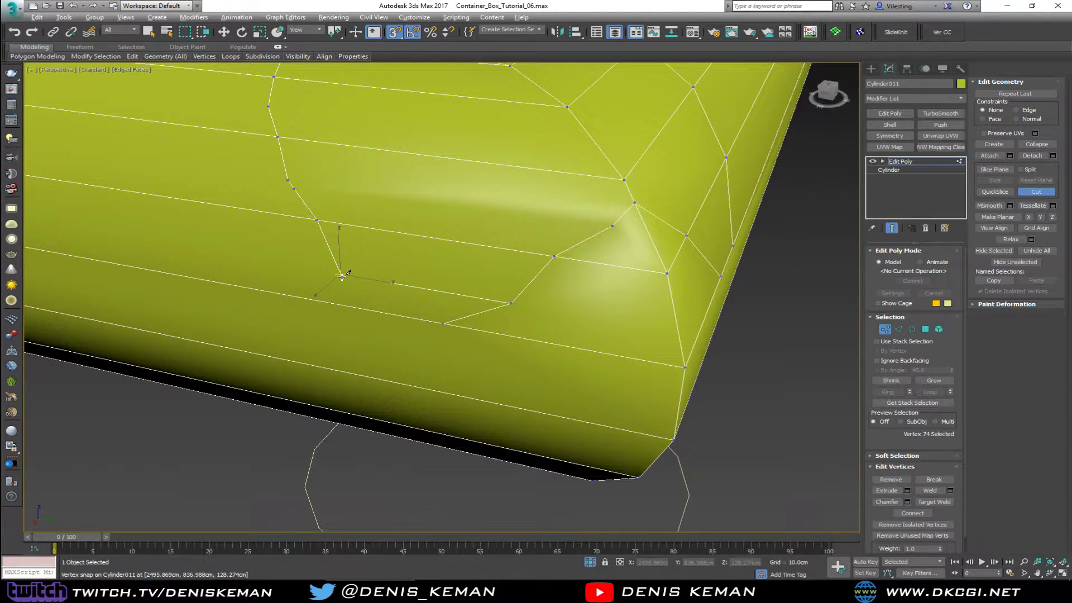
left_click(367, 309)
right_click(408, 317)
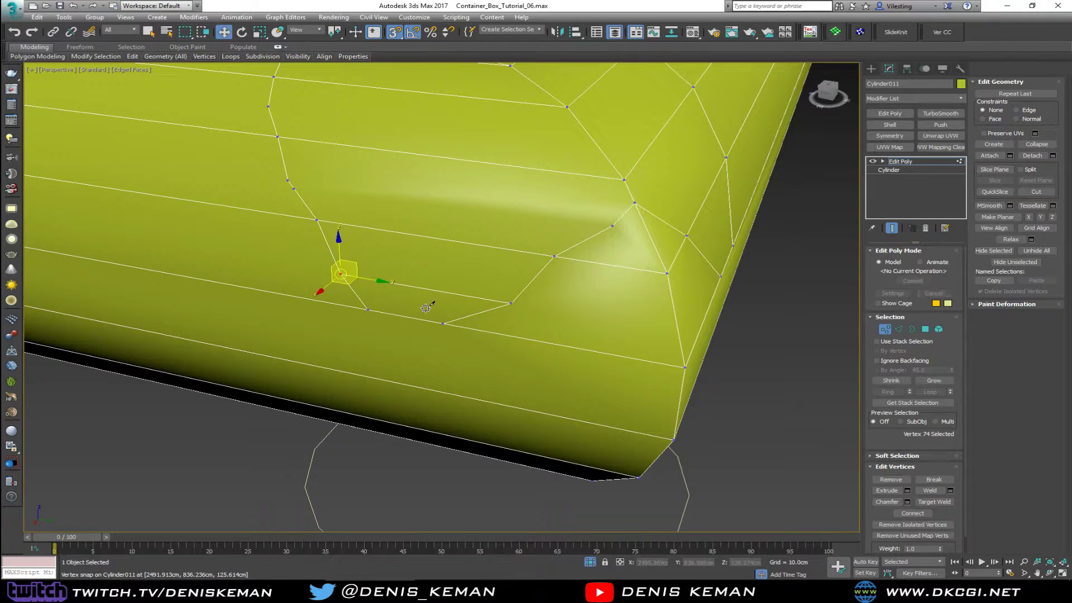
middle_click_drag(480, 293, 464, 316, "alt")
- Delete all polygons inside the circular outline on top of the rail corner
key("4")
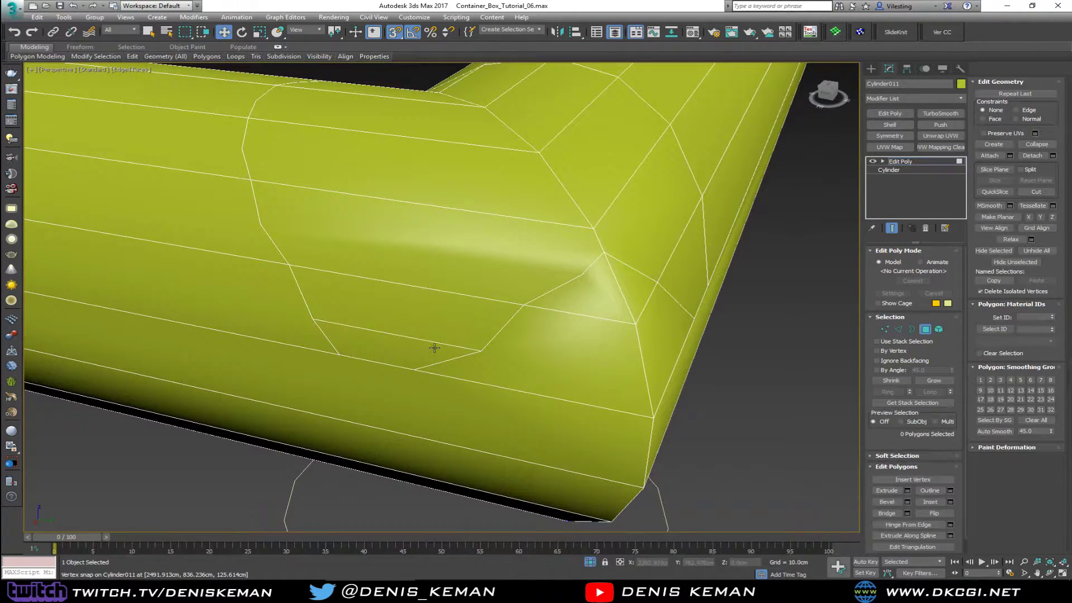
left_click(435, 348)
left_click(447, 318, "ctrl")
left_click(581, 254, "ctrl")
left_click(653, 223, "ctrl")
left_click(679, 264, "ctrl")
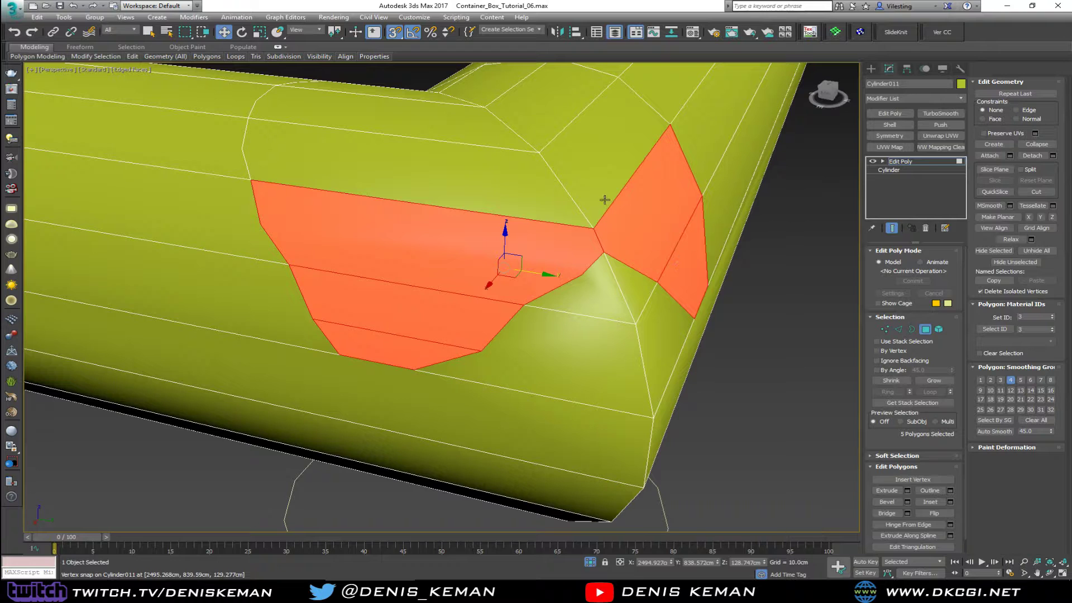
left_click(605, 200, "ctrl")
left_click(551, 202, "ctrl")
left_click(538, 120, "ctrl")
left_click(447, 108, "ctrl")
left_click(479, 88, "ctrl")
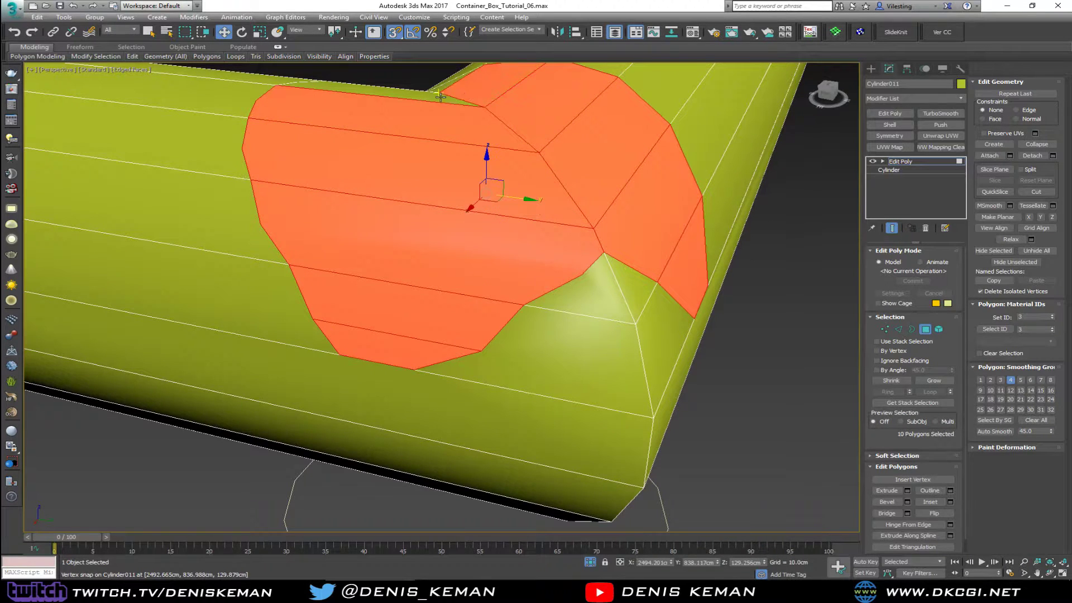
left_click(419, 96, "ctrl")
middle_click_drag(419, 98, 575, 165, "alt")
left_click(298, 296, "ctrl")
left_click(238, 315, "ctrl")
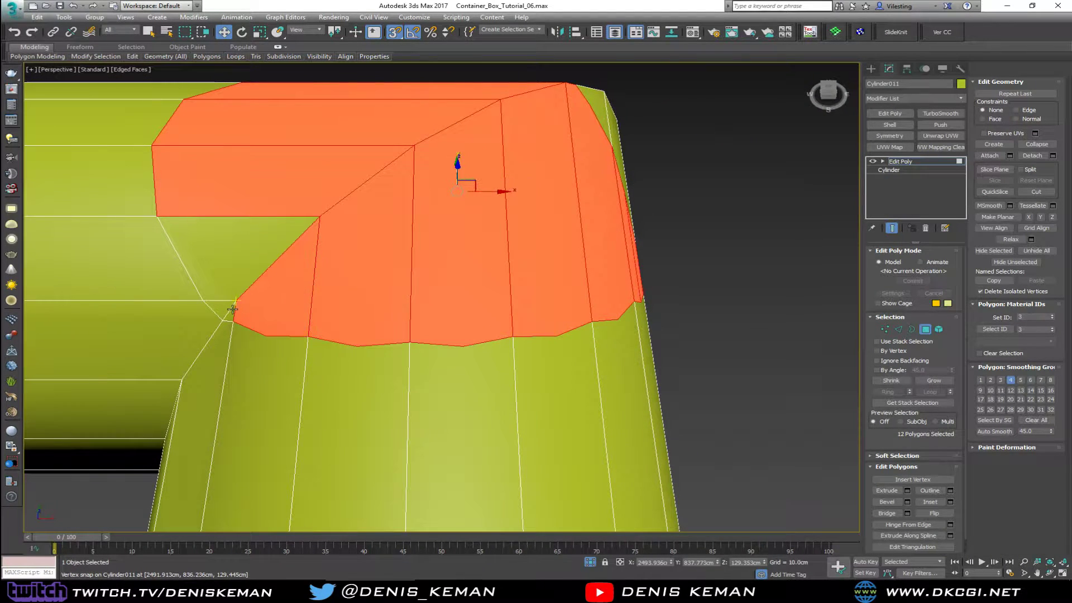
left_click(220, 307, "ctrl")
left_click(240, 268, "ctrl")
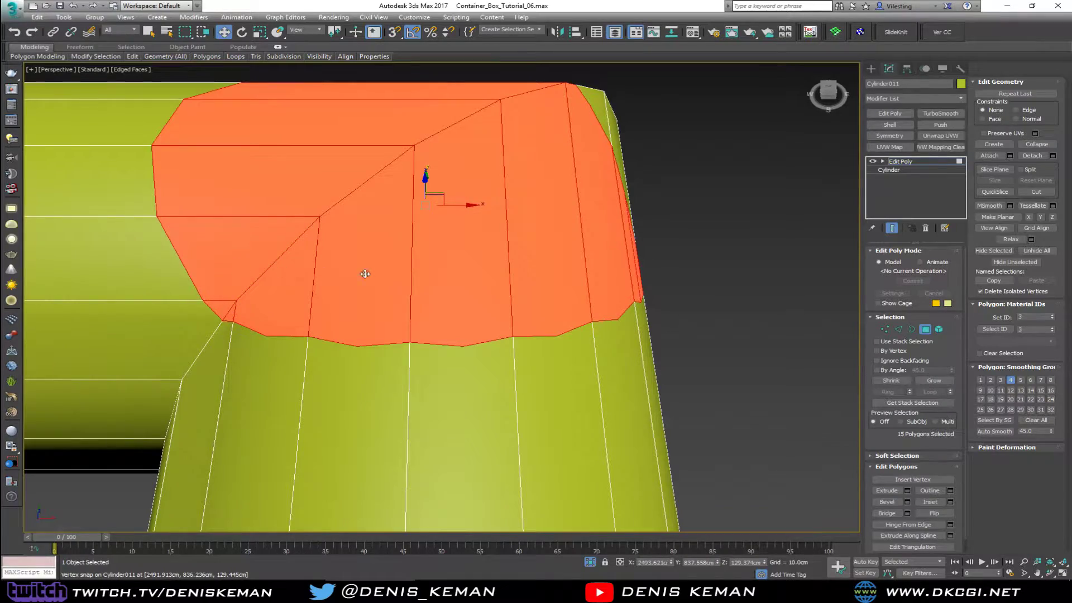
middle_click_drag(365, 274, 210, 272, "alt")
key("Delete")
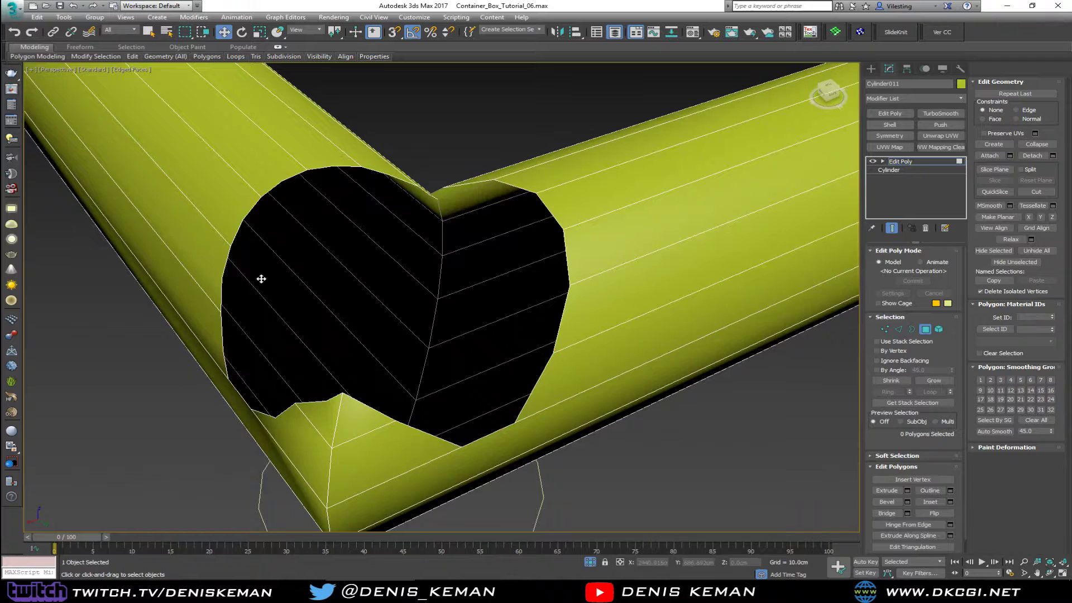
- Select the vertices around the hole's open border and try to start Vertex Cleaner
key("3")
key("ctrl+a")
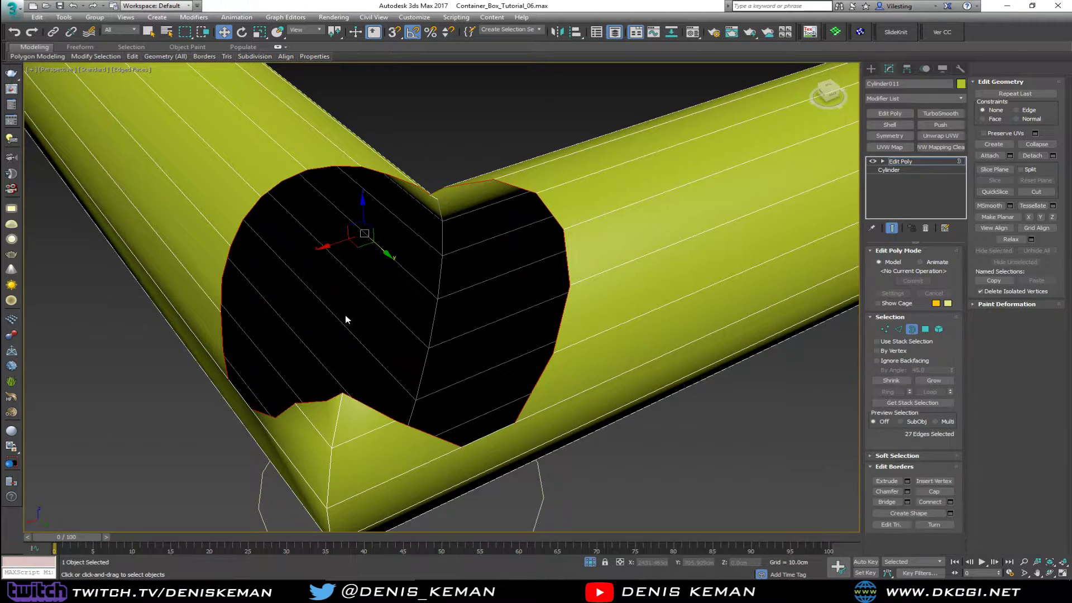
key("F4")
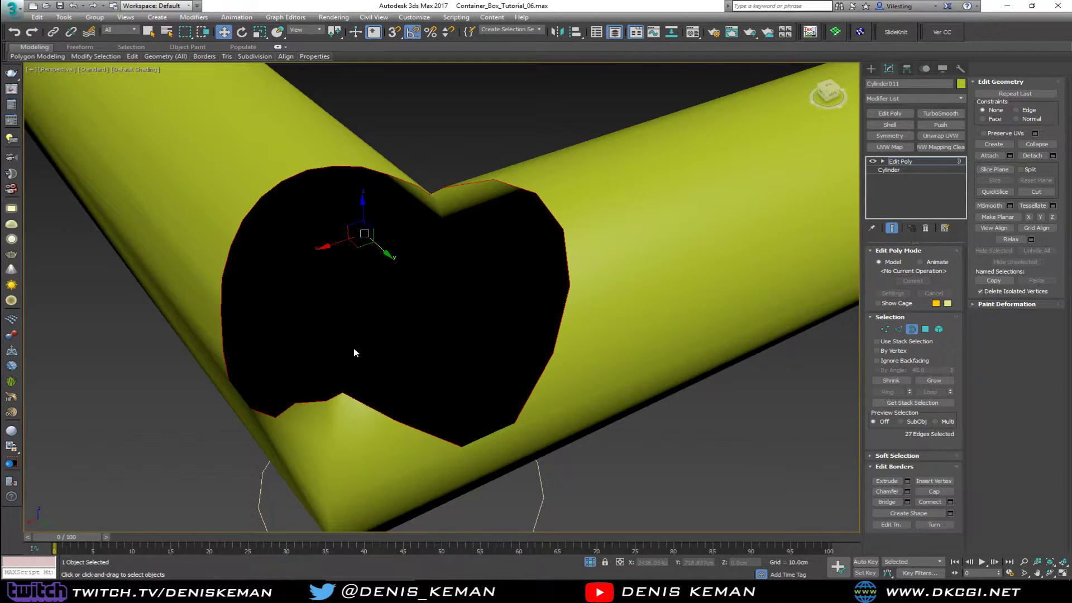
key("F4")
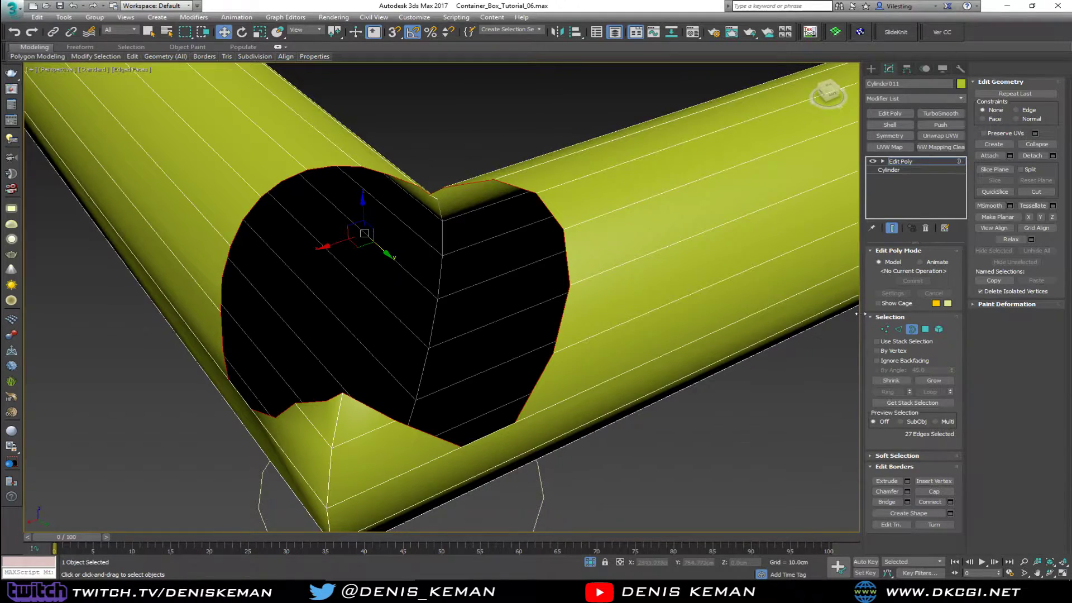
left_click(884, 328)
middle_click_drag(493, 316, 524, 273, "alt")
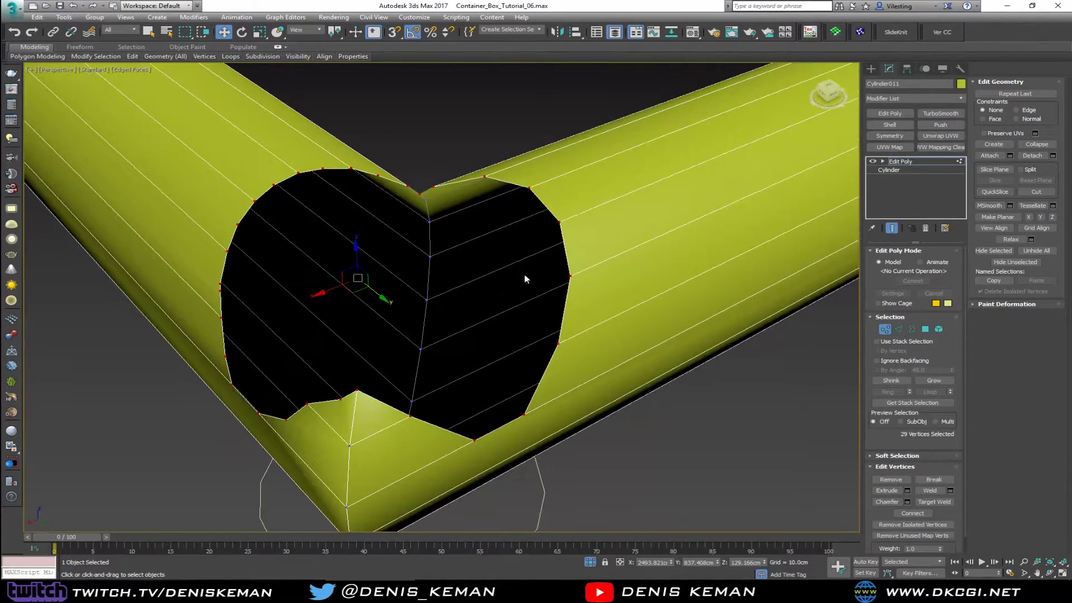
left_click(942, 31)
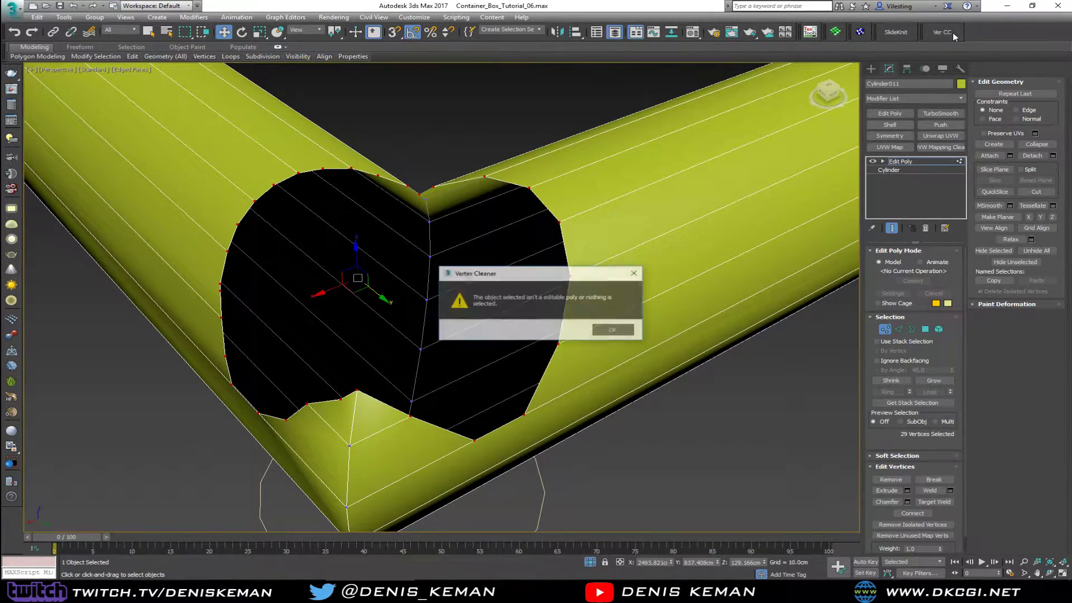
left_click(628, 330)
- Convert the rail corner to Editable Poly and try Vertex Cleaner on it with a threshold of 10
right_click(451, 246)
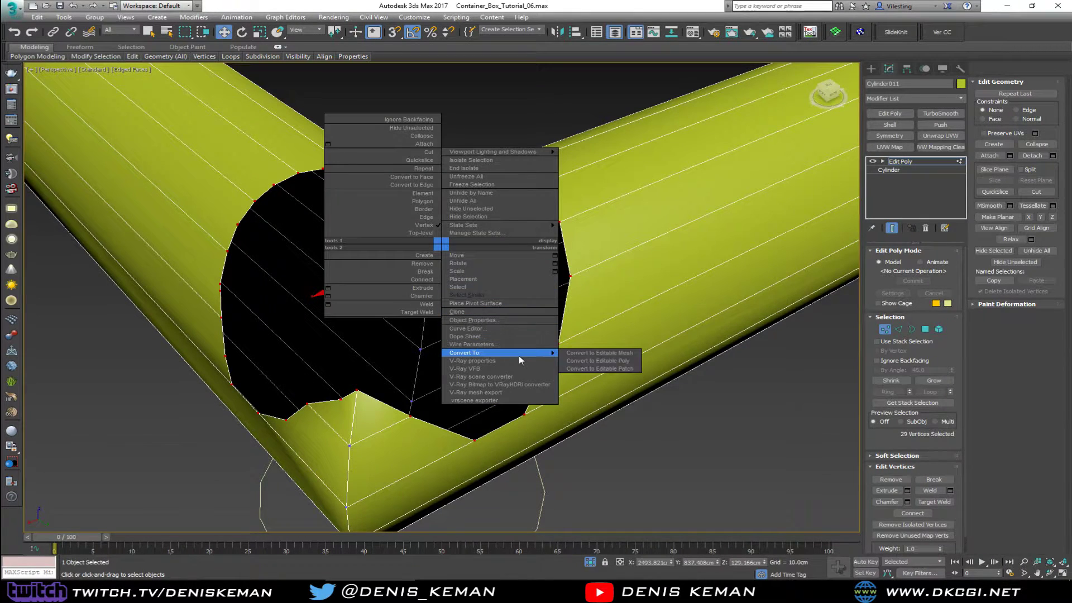
mouse_move(518, 356)
left_click(596, 362)
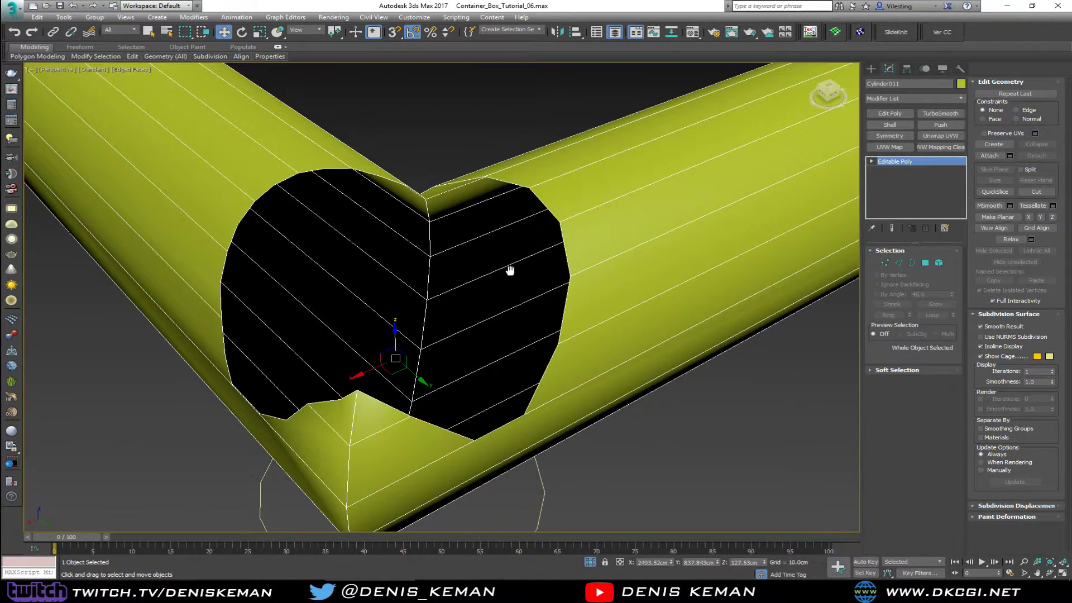
mouse_move(510, 271)
middle_mouse_down()
mouse_move(543, 260)
mouse_move(533, 233)
mouse_move(500, 271)
middle_mouse_up()
key("1")
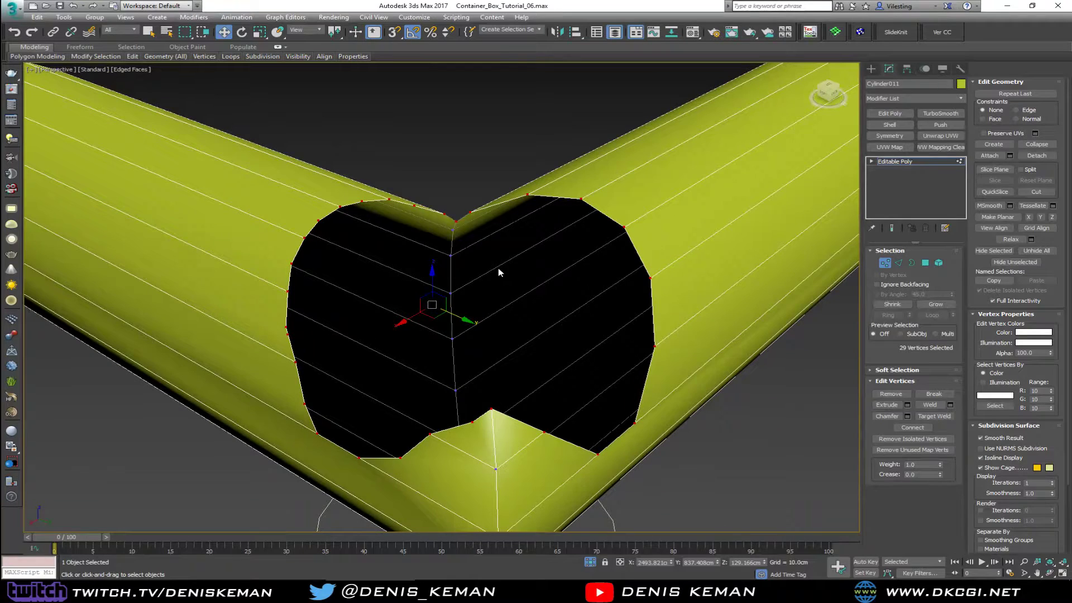
left_click(949, 34)
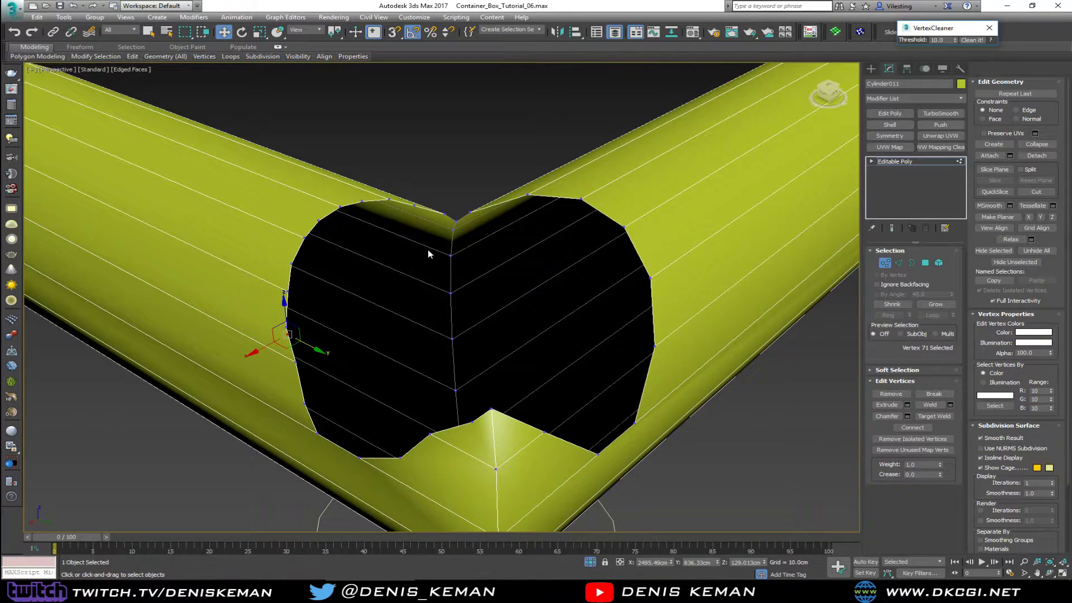
left_click(972, 40)
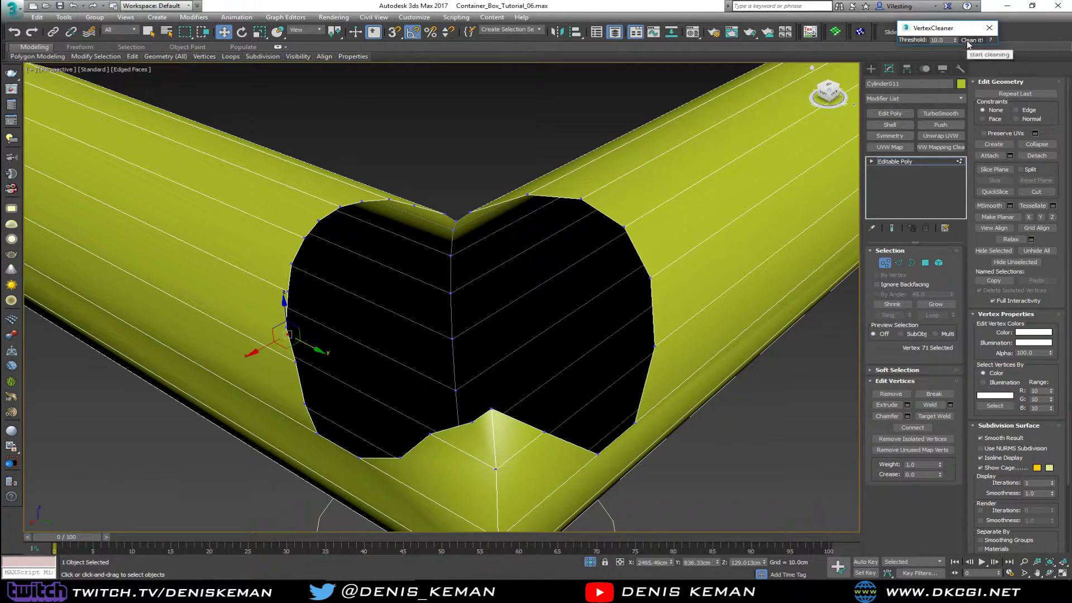
left_click(565, 330)
- Try extending the hole's border upward as a regularized circular collar, and delete the collar
middle_click_drag(565, 333, 463, 292, "alt")
key("3")
left_click(413, 344)
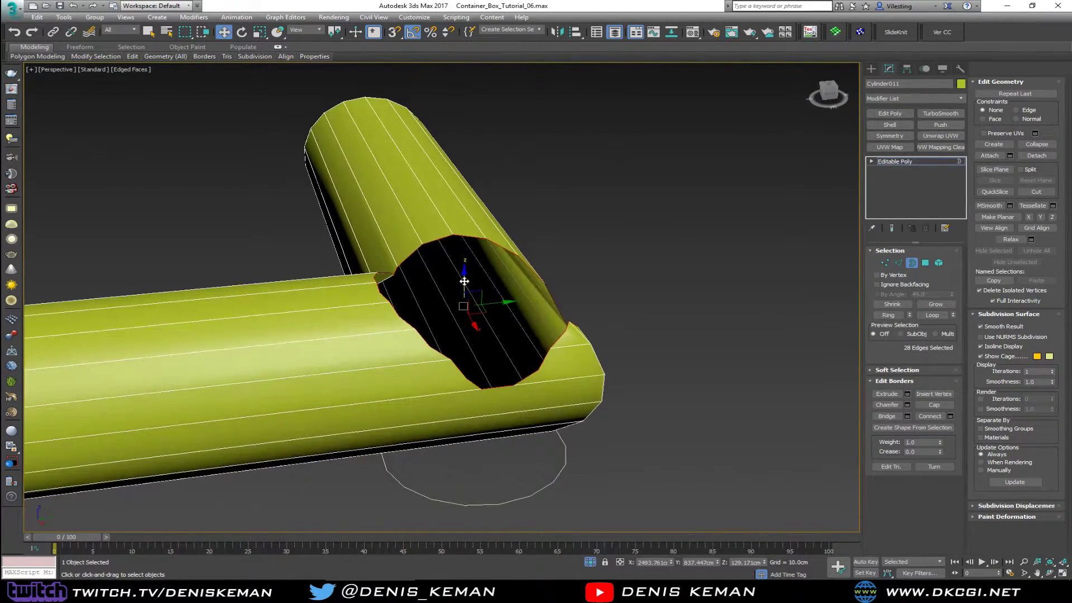
left_click_drag(464, 280, 467, 217, "shift")
right_click(515, 307)
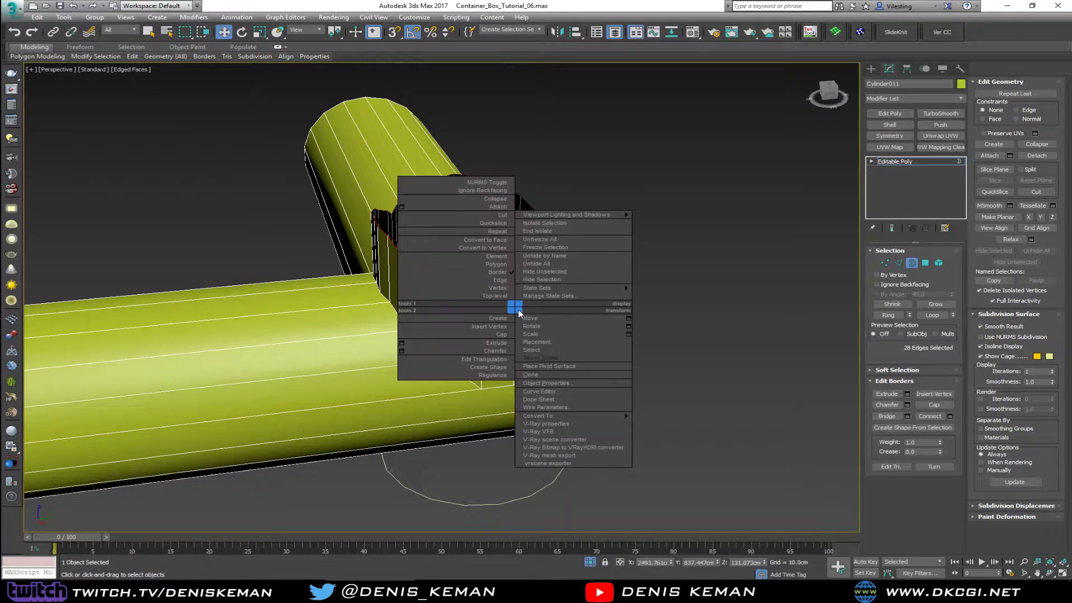
left_click(498, 374)
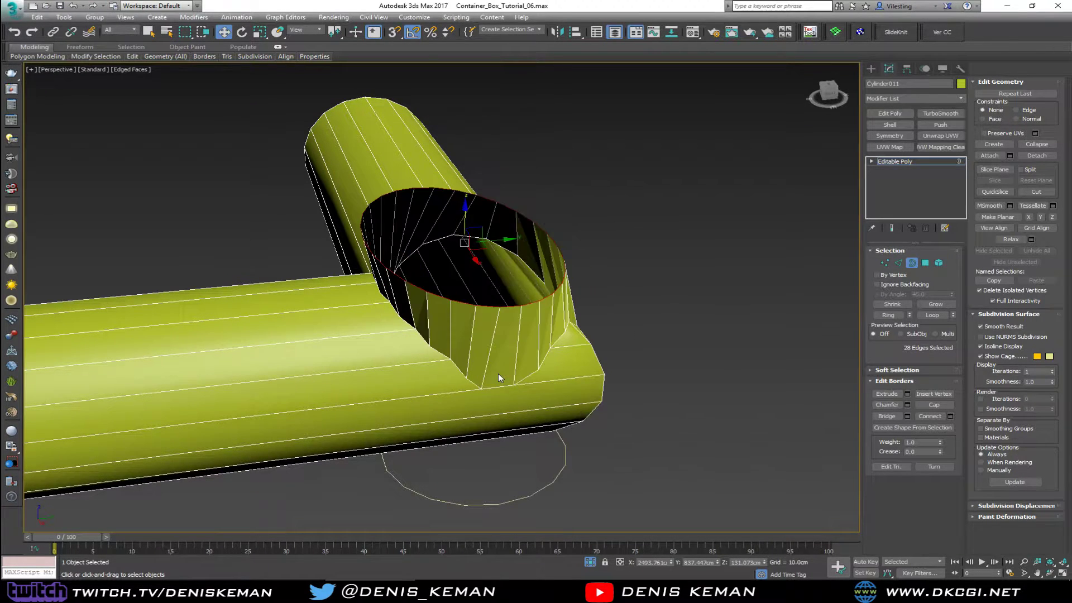
middle_click_drag(498, 373, 424, 316, "alt")
key("Delete")
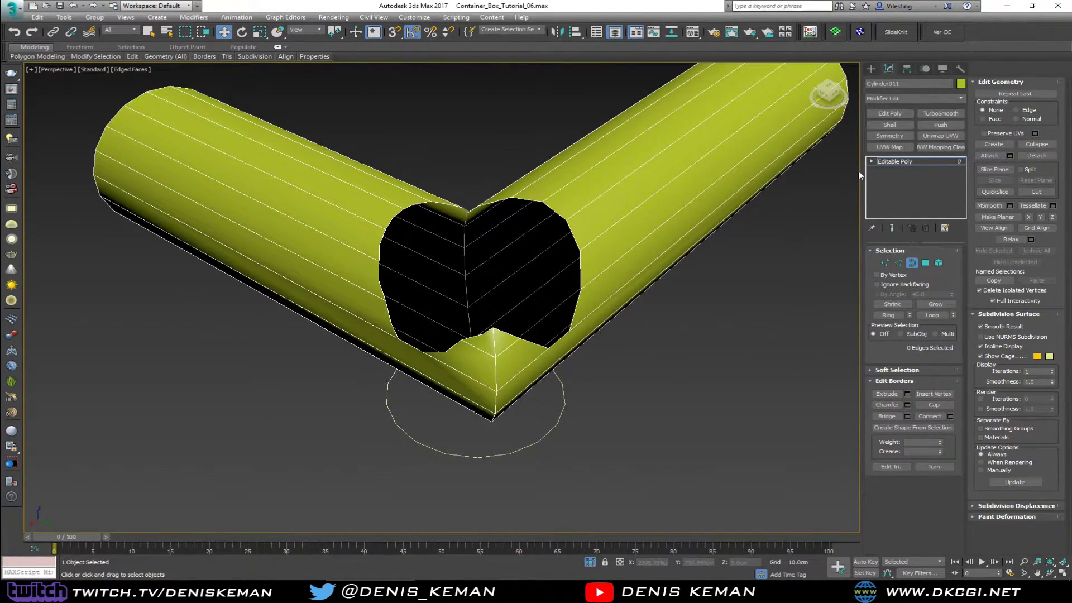
- Undo the collar, Editable Poly conversion and polygon deletion, back to the closed rail corner with its circular cut
key("ctrl+z")
key("ctrl+z")
key("ctrl+z")
key("ctrl+z")
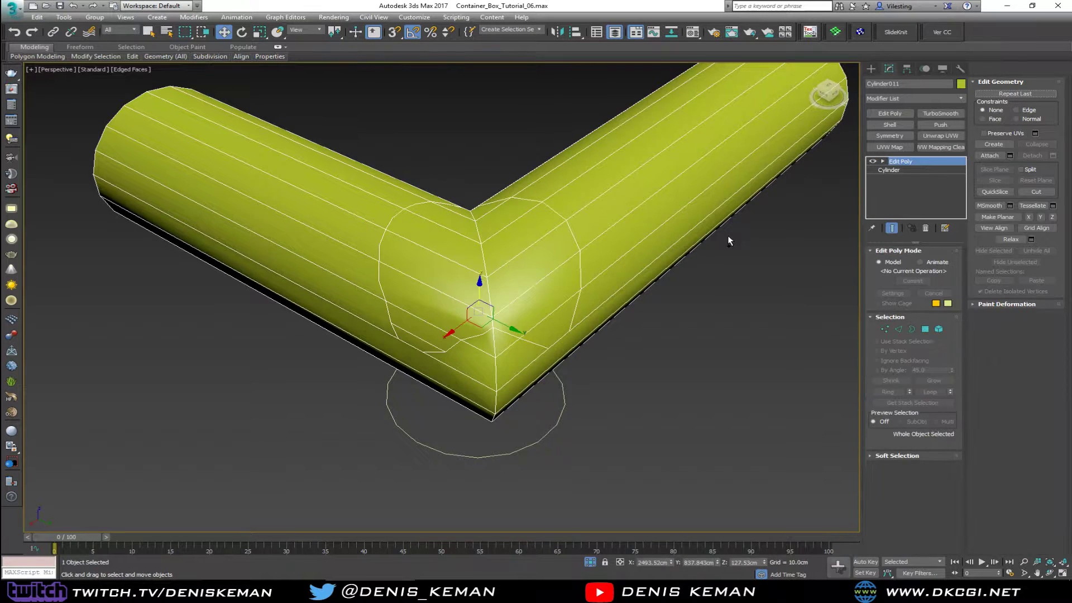
- Remove the circular cut edges from the rail corner and deselect the rail
key("2")
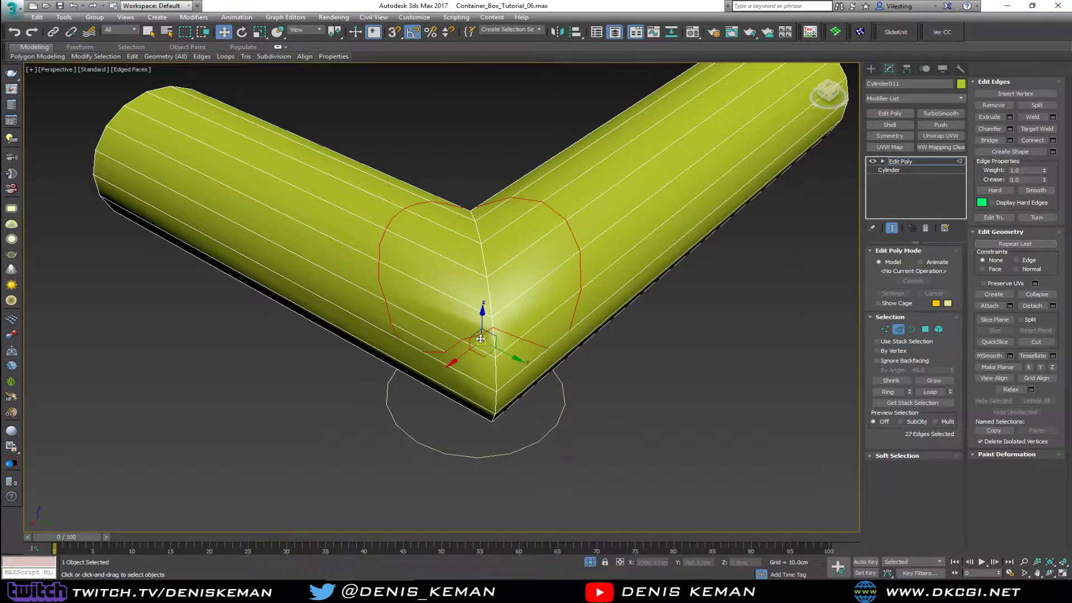
scroll(482, 310, "up", 2)
left_click(483, 310)
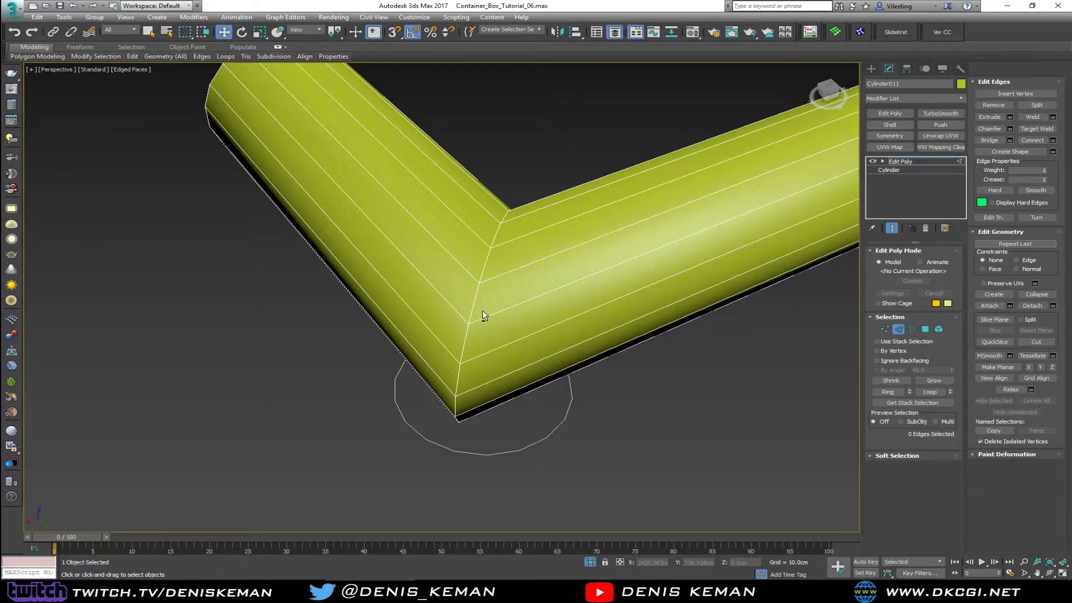
left_click(898, 329)
left_click(608, 416)
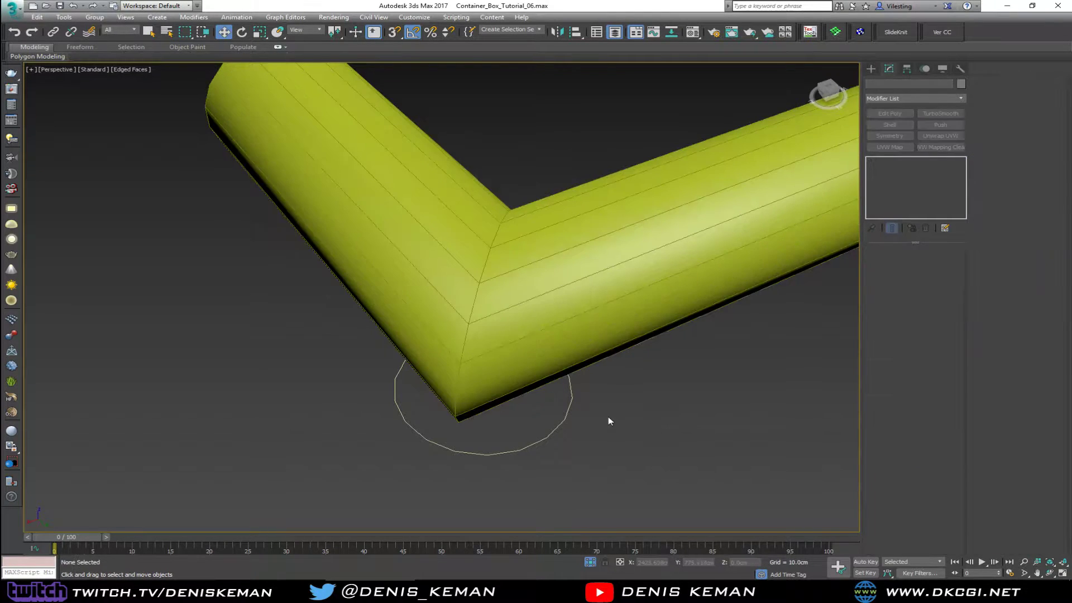
- Delete the leftover circle outline beneath the rail corner and end isolation to show the whole scene
left_click_drag(607, 416, 518, 433)
key("Delete")
right_click(517, 279)
left_click(544, 202)
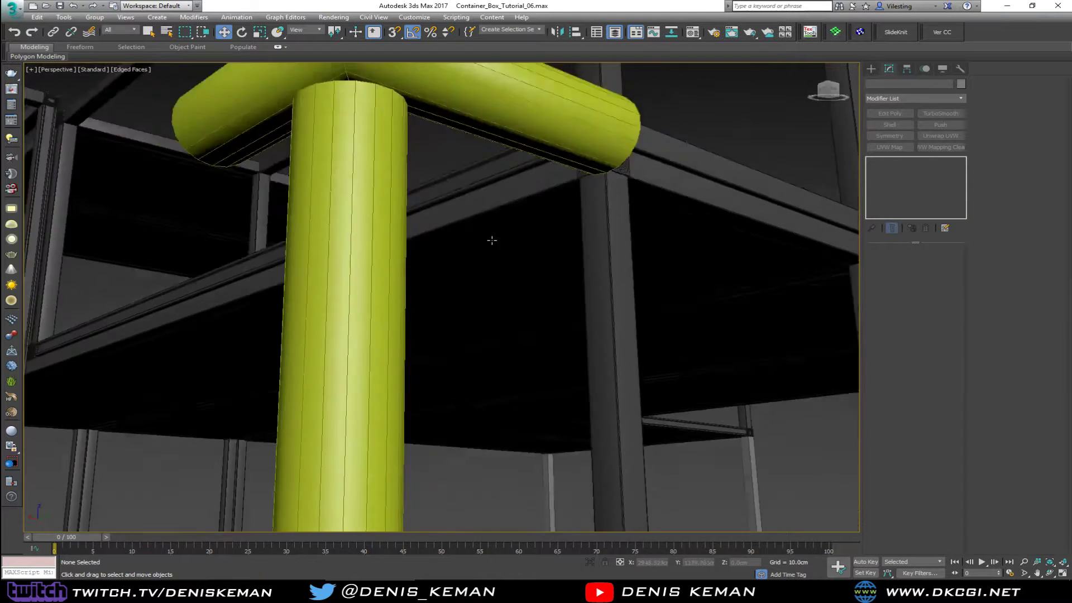
- In the Top view, select the round post and nudge it diagonally toward the inner side of the rail's mitre
middle_click_drag(492, 240, 486, 283, "alt")
key("alt+w")
left_click(327, 180)
key("alt+w")
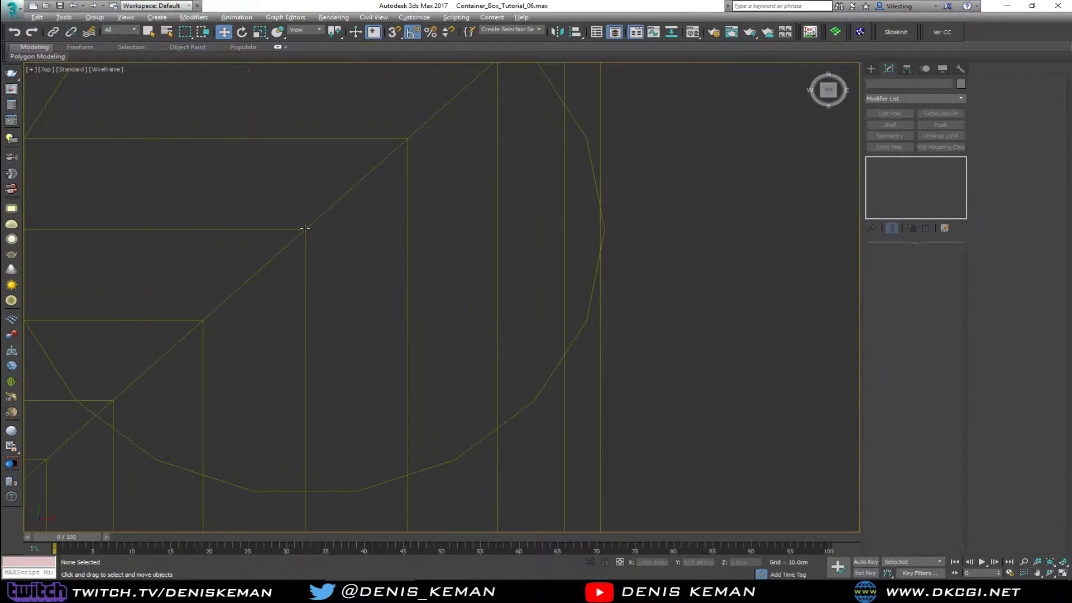
scroll(395, 232, "down", 2)
left_click(278, 354)
key("z")
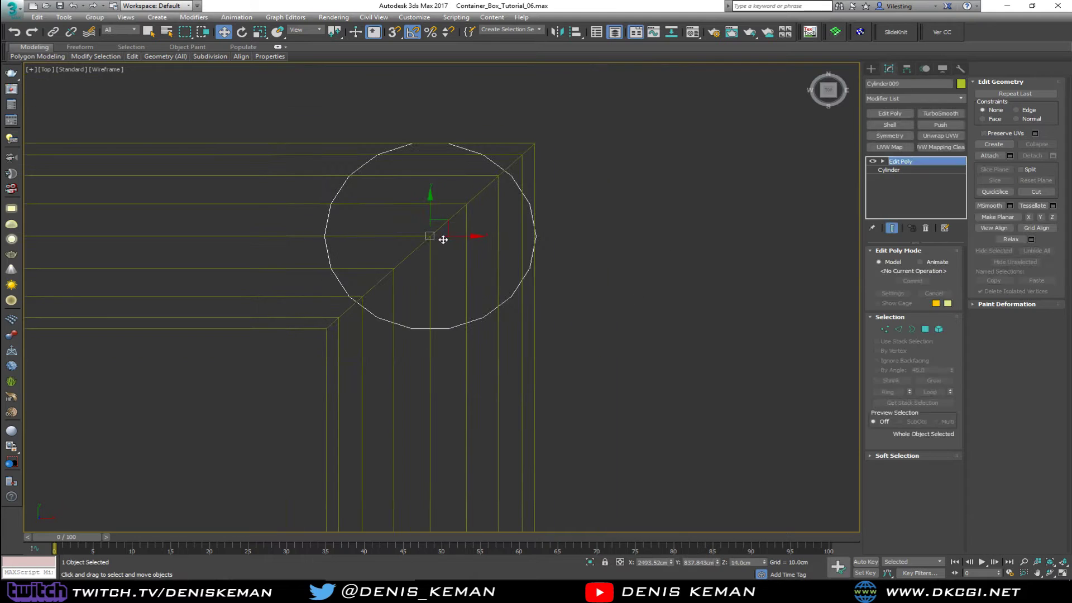
left_click_drag(448, 225, 431, 242)
- Raise the post's top ring of vertices into the underside of the rail corner and deselect the post
key("alt+w")
right_click(653, 412)
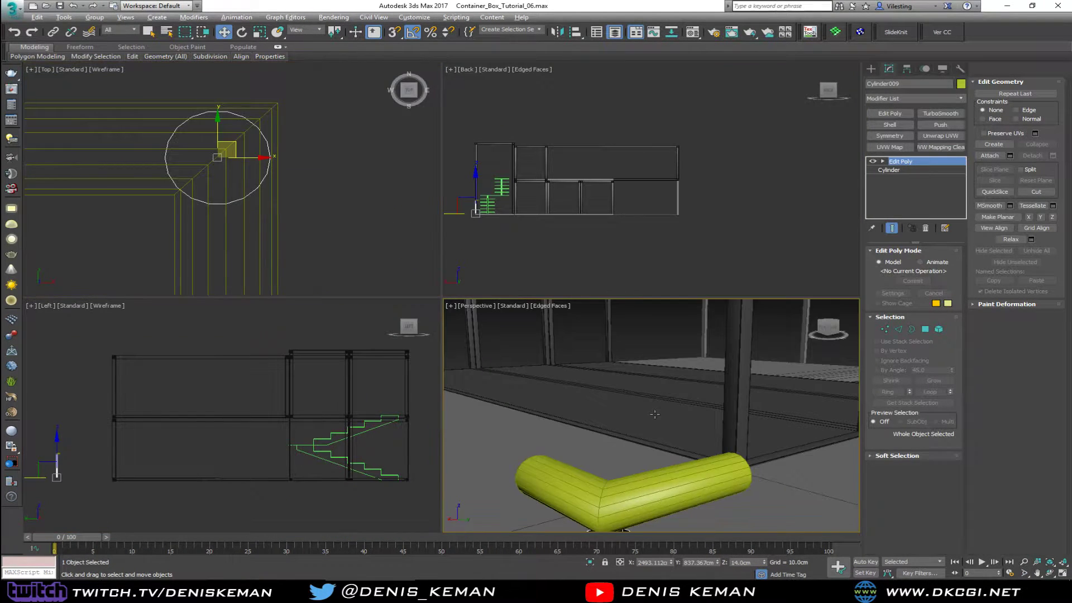
key("alt+w")
middle_click_drag(522, 427, 480, 320, "alt")
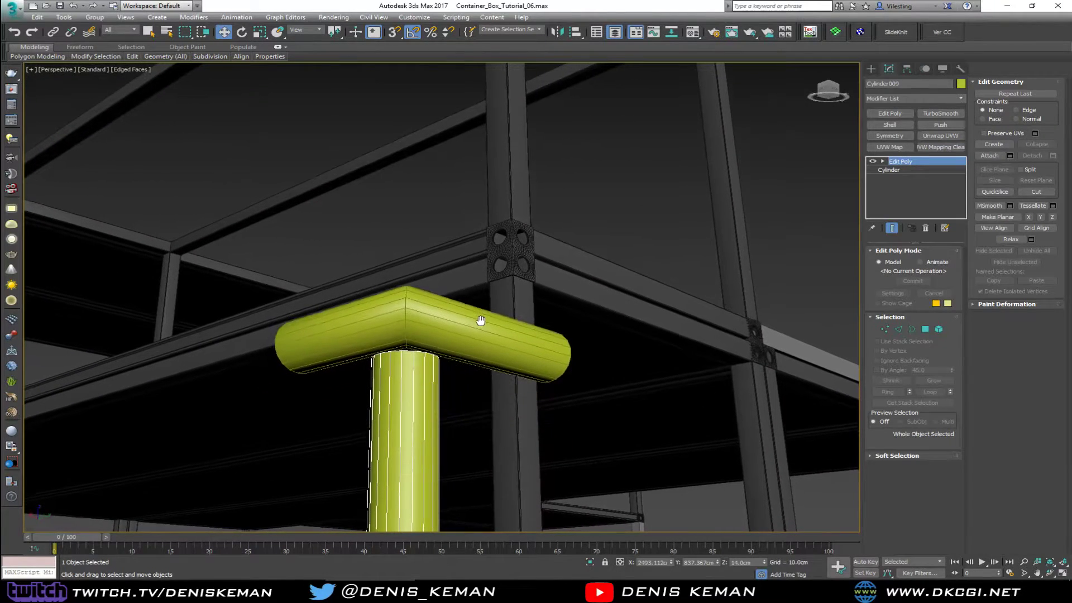
scroll(430, 359, "up", 4)
key("1")
key("F3")
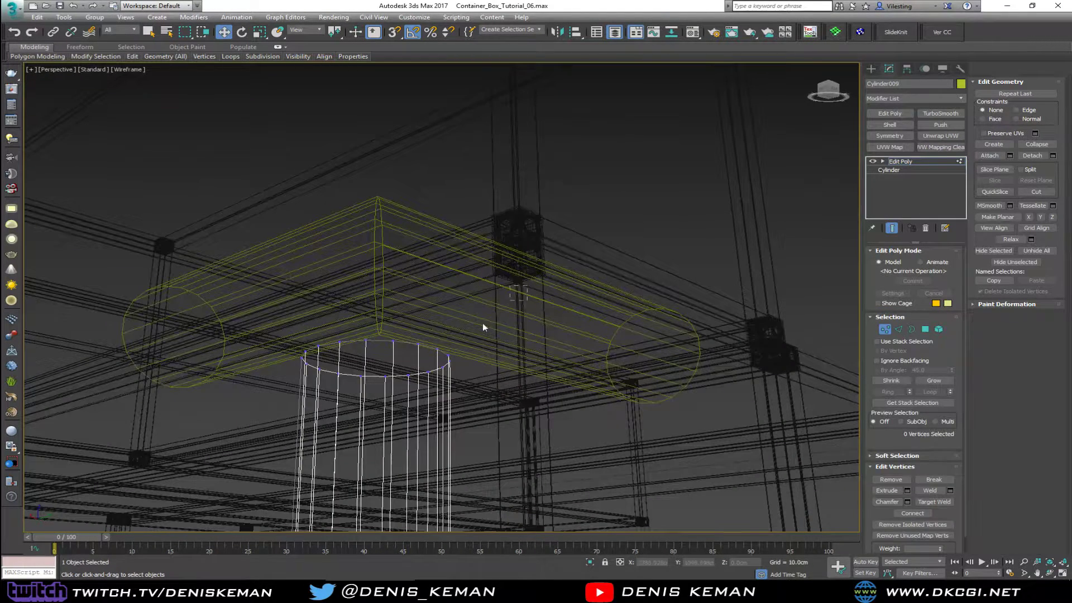
left_click_drag(482, 323, 209, 441)
key("F3")
left_click_drag(377, 329, 385, 265)
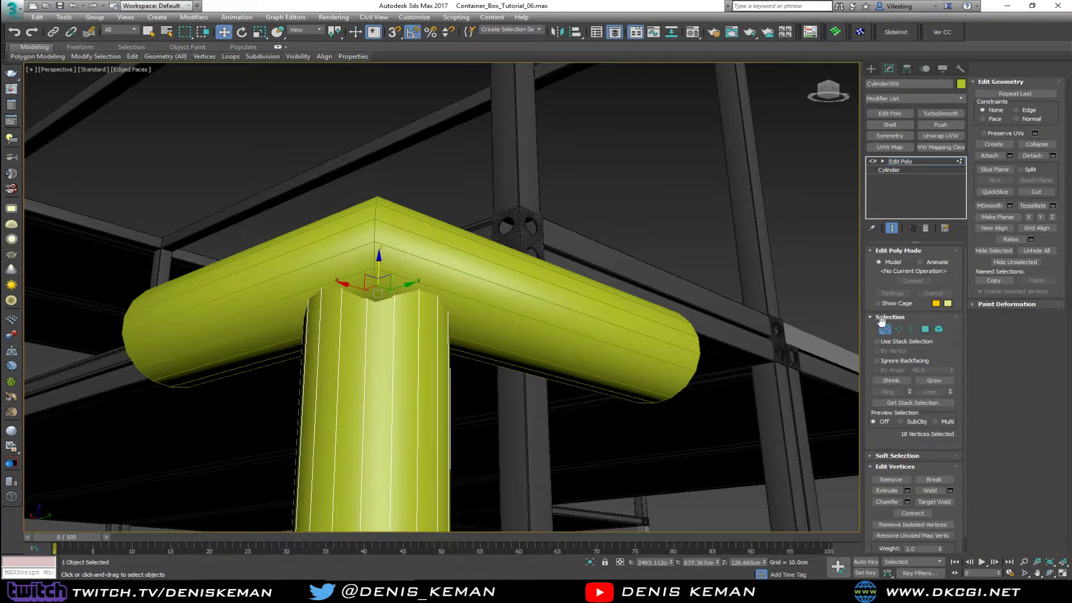
left_click(608, 191)
- Examine the joint between post and rail corner from below, with edge display off and on
key("F4")
mouse_move(403, 278)
middle_mouse_down()
mouse_move(376, 335)
mouse_move(379, 246)
mouse_move(383, 260)
mouse_move(468, 292)
mouse_move(397, 347)
middle_mouse_up()
scroll(383, 260, "down", 8)
middle_click_drag(399, 248, 443, 269)
scroll(414, 303, "up", 3)
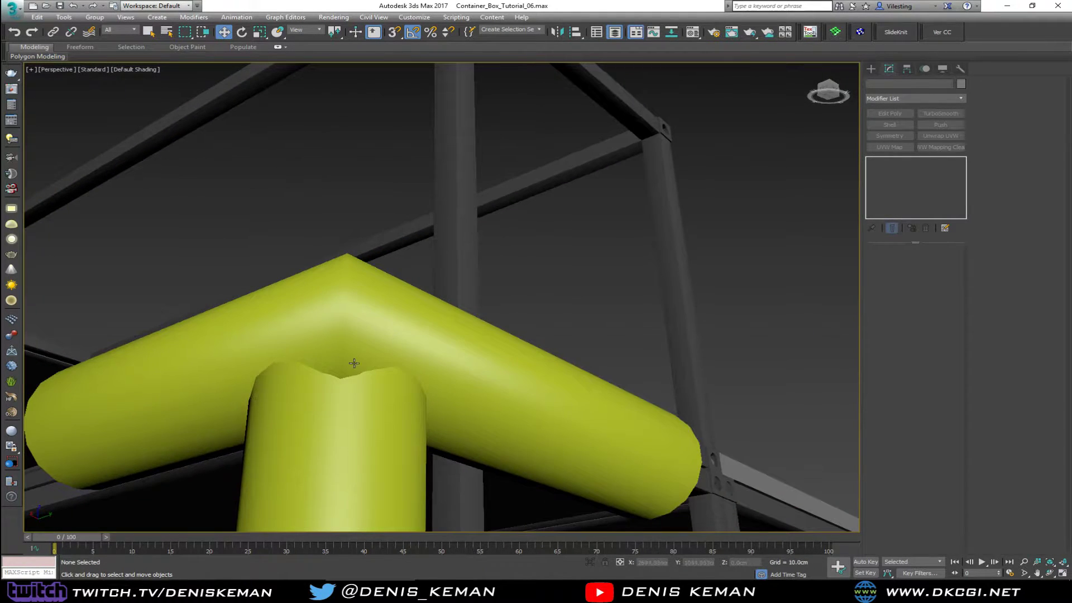
key("F4")
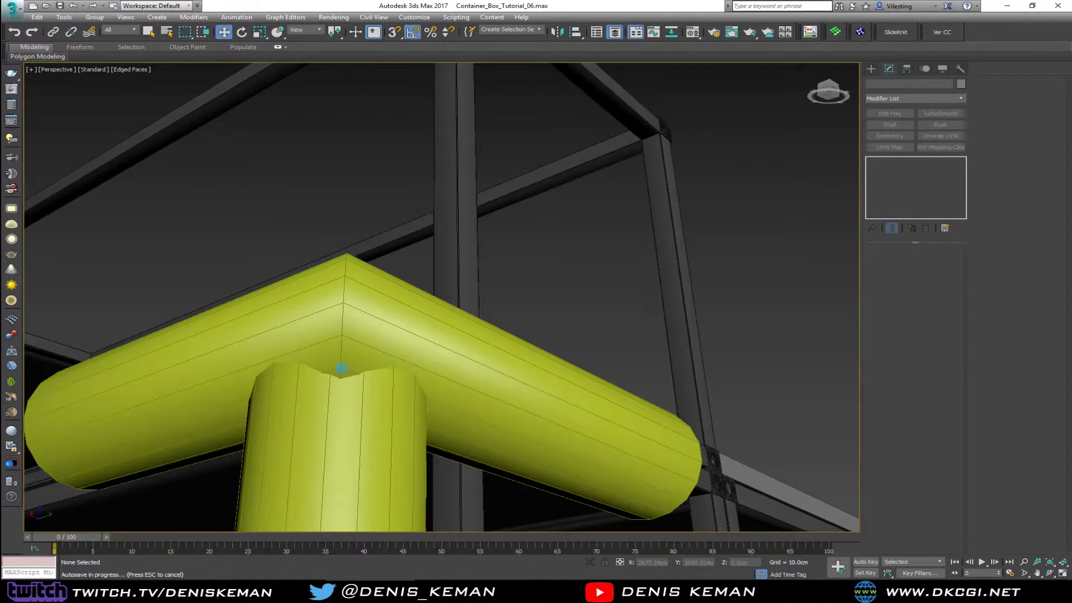
middle_click_drag(338, 370, 427, 223)
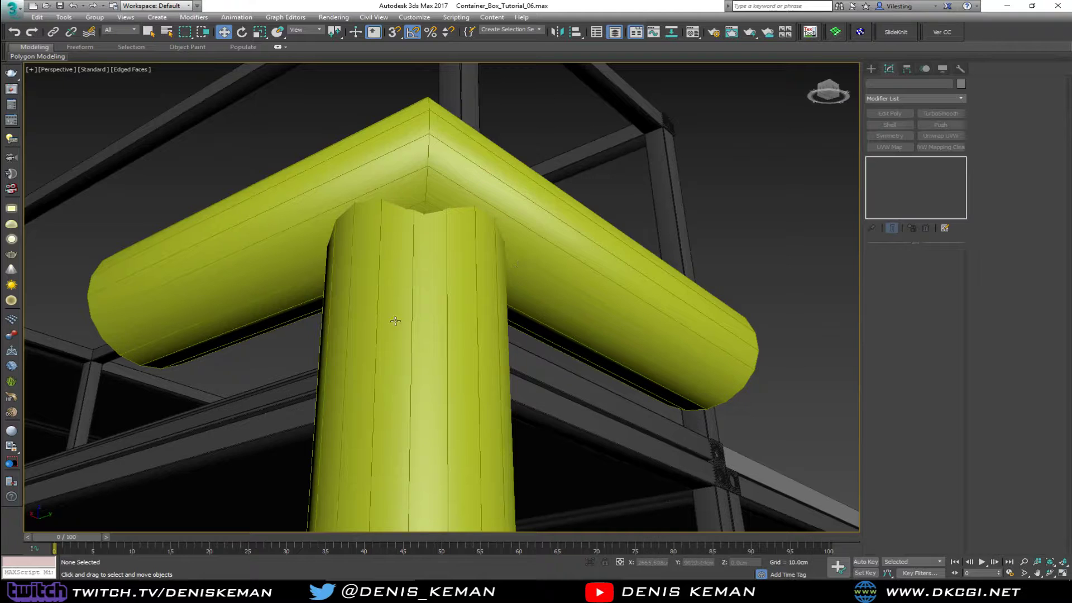
- Adjust the height of the vertical railing post's open top border to about Z 126.3 cm, so it ends inside the corner rail
left_click(412, 228)
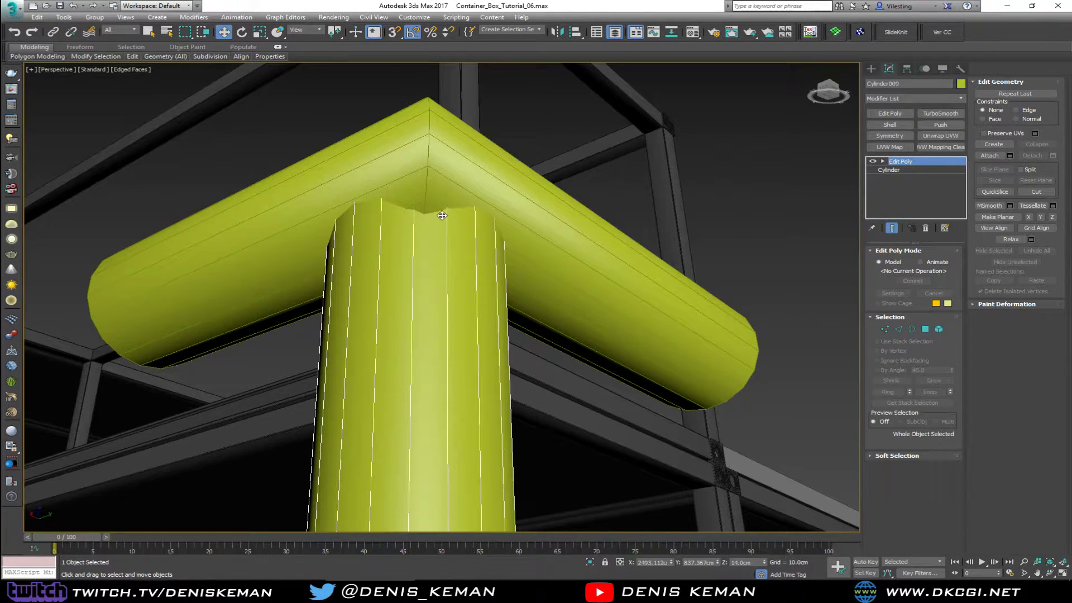
middle_click_drag(403, 186, 412, 230)
key("F3")
key("3")
left_click(425, 230)
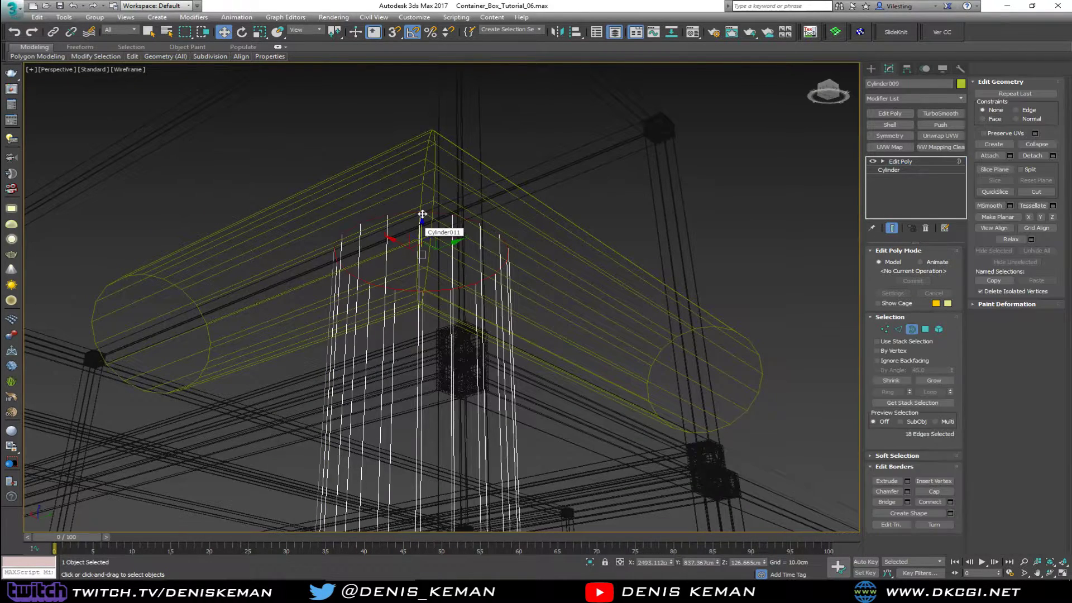
key("F3")
left_click_drag(422, 228, 422, 259)
mouse_move(404, 279)
middle_mouse_down("alt")
mouse_move(390, 296)
mouse_move(400, 284)
middle_mouse_up("alt")
left_click_drag(422, 263, 421, 233)
middle_click_drag(421, 234, 468, 267, "alt")
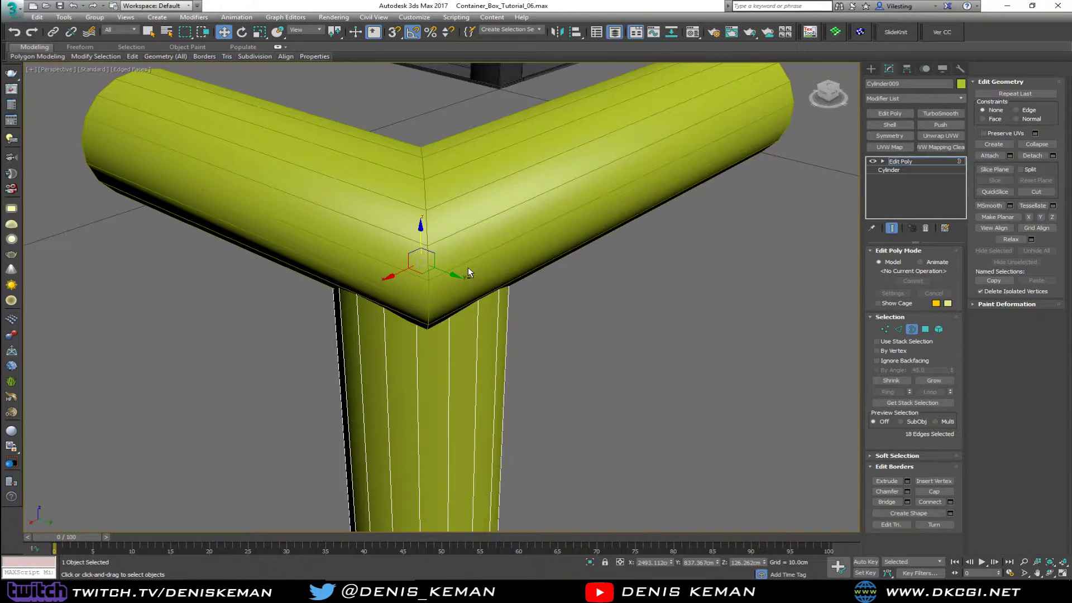
left_click(913, 330)
- Deselect the post and examine its joint with the corner rail in plain shading without edges
middle_click_drag(437, 250, 354, 165)
scroll(414, 216, "down", 3)
key("F4")
scroll(354, 164, "down", 3)
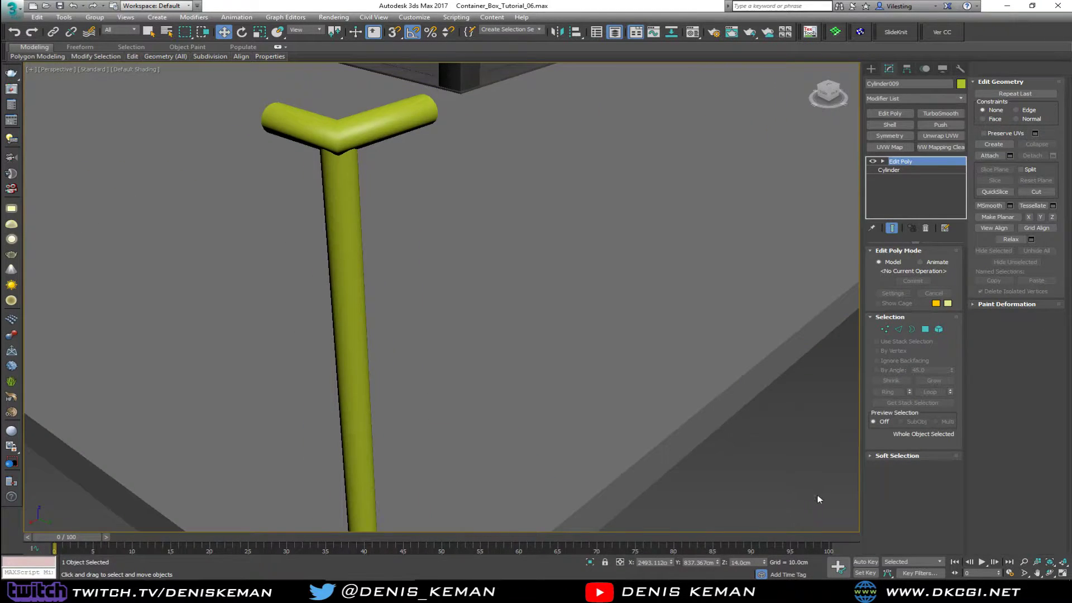
left_click(819, 499)
middle_click_drag(368, 202, 368, 298)
scroll(368, 299, "down", 5)
middle_click_drag(367, 261, 359, 168, "alt")
scroll(353, 284, "up", 1)
scroll(352, 283, "up", 4)
- Delete the bottom cap polygon of the vertical railing post
left_click(366, 314)
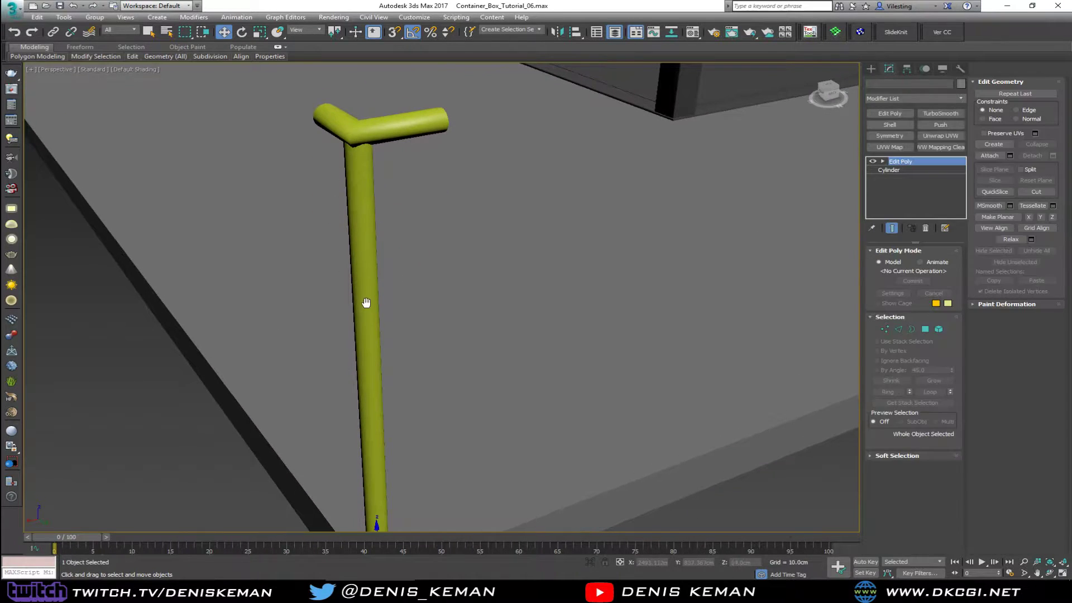
middle_click_drag(366, 302, 367, 229)
key("F4")
middle_click_drag(382, 413, 388, 354, "alt")
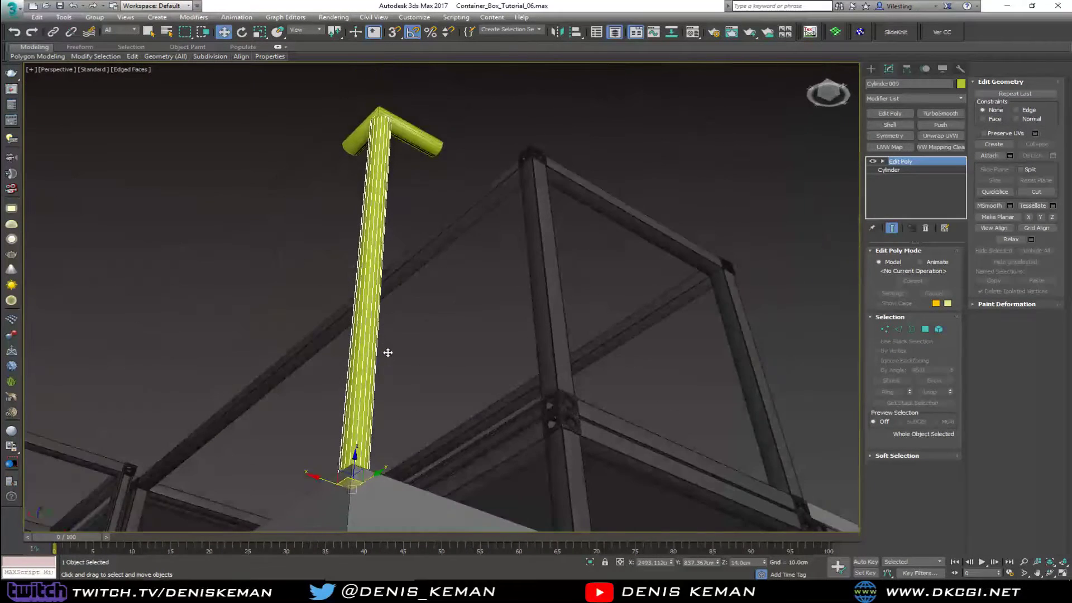
key("4")
key("F3")
left_click(356, 491)
key("Delete")
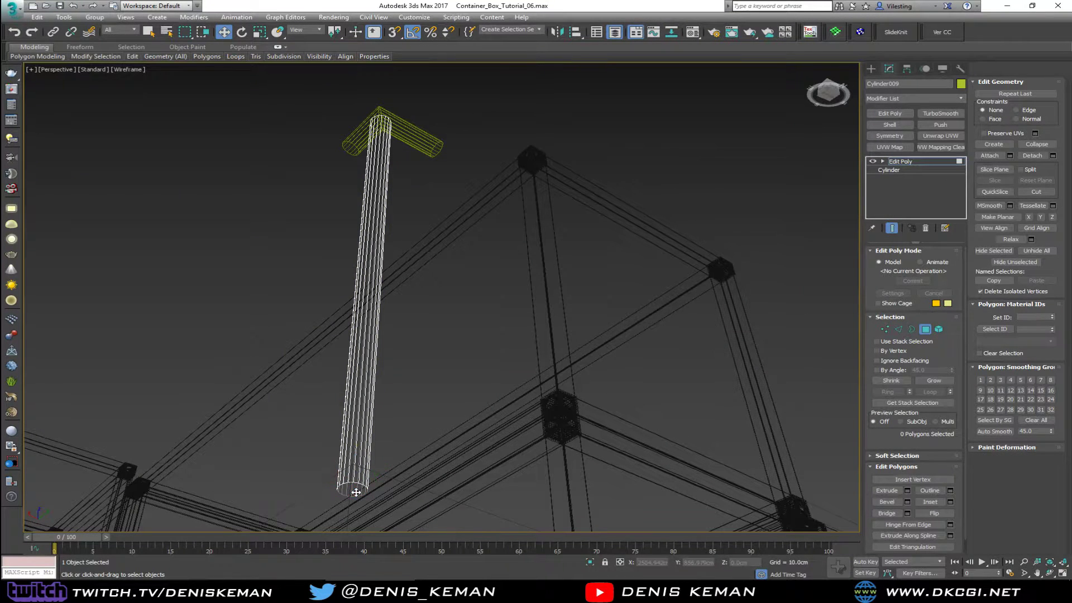
middle_click_drag(363, 408, 362, 484, "alt")
key("F3")
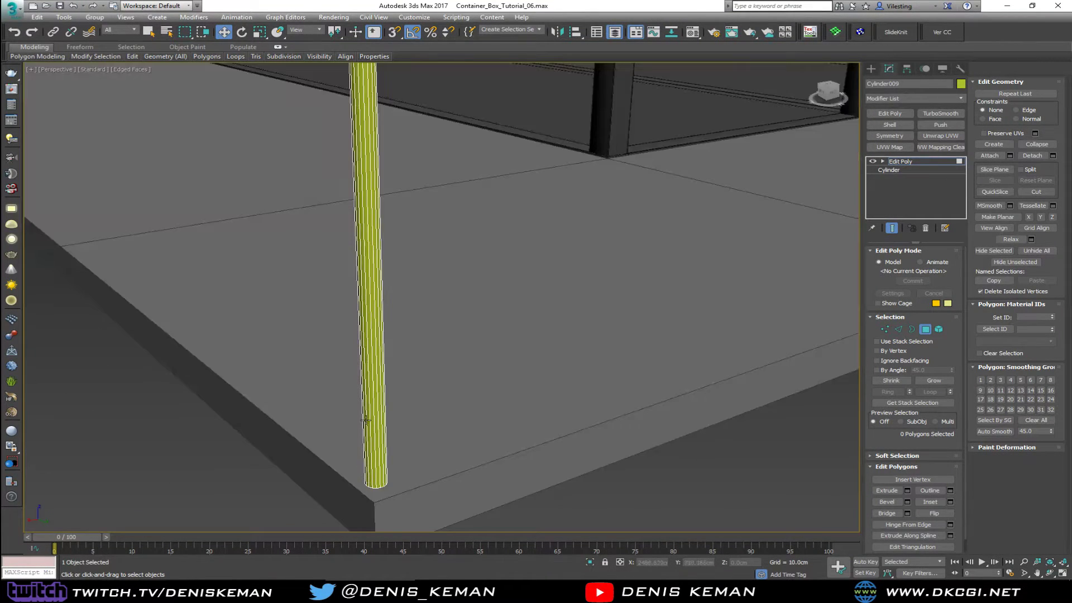
- Examine the railing post without edge display, from its base on the platform corner up to the rail joint
middle_click_drag(366, 420, 368, 453)
scroll(367, 453, "down", 3)
key("F4")
middle_click_drag(409, 258, 407, 296)
scroll(407, 297, "down", 4)
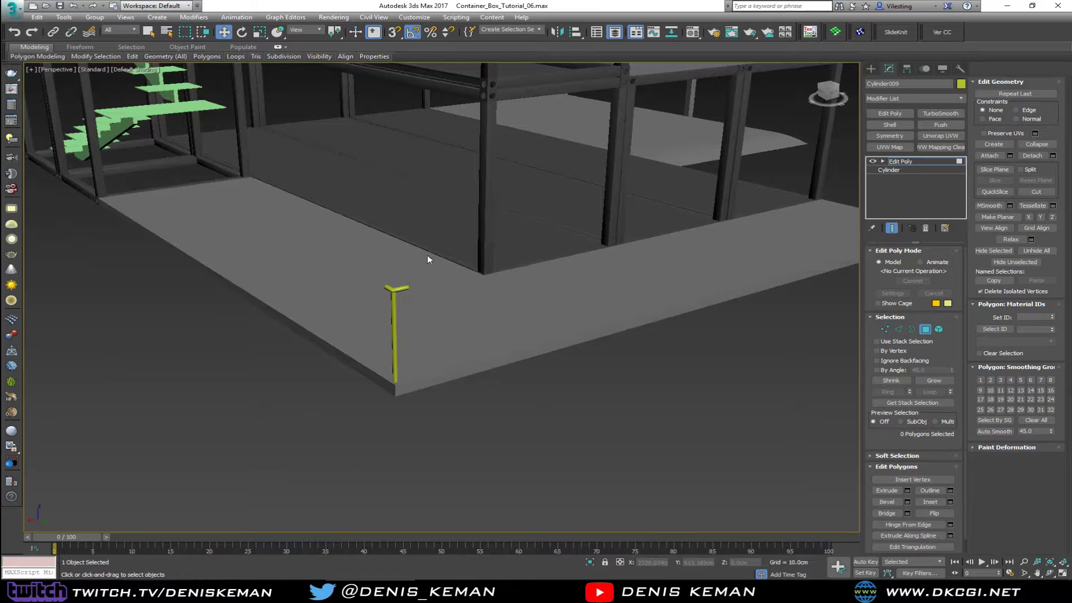
scroll(407, 385, "up", 8)
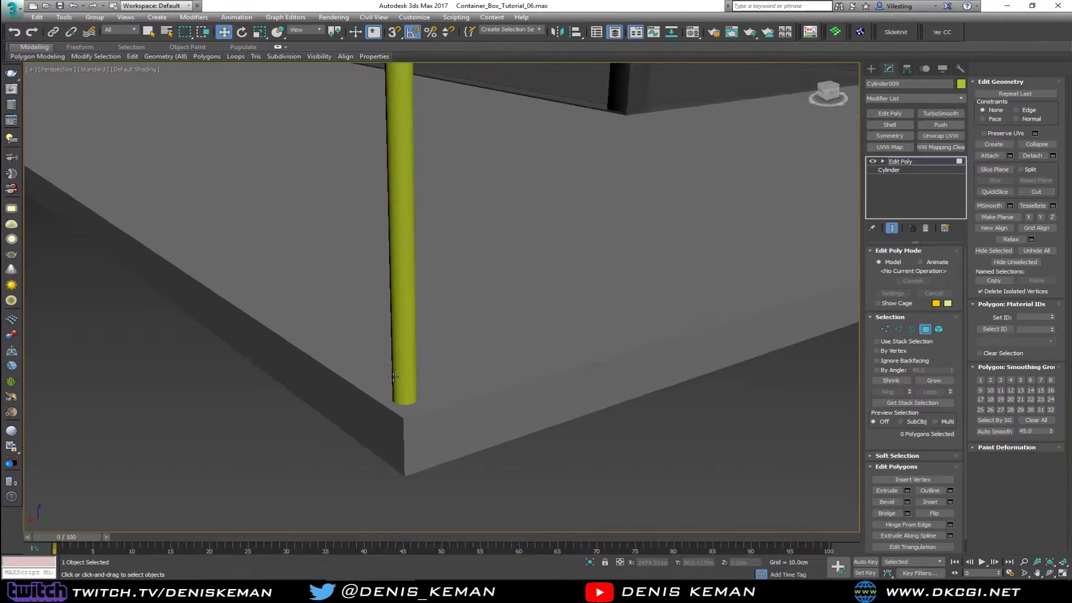
scroll(413, 266, "down", 3)
scroll(413, 268, "up", 2)
scroll(408, 287, "down", 2)
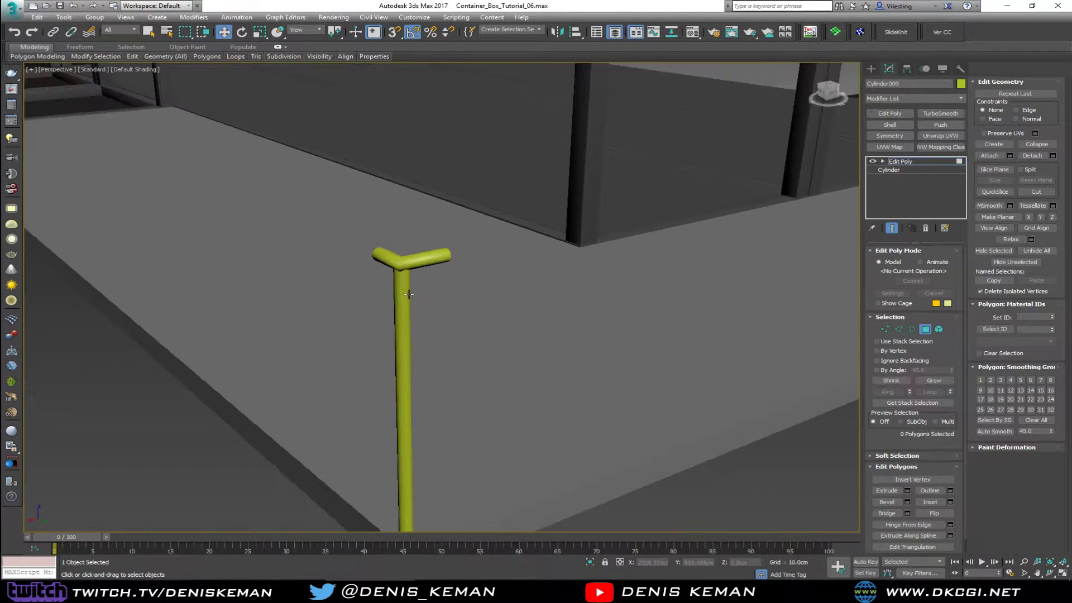
middle_click_drag(408, 289, 429, 193)
scroll(419, 336, "up", 2)
- Insert a horizontal edge loop around the railing post just above its base, at about Z 15.8 cm
key("F4")
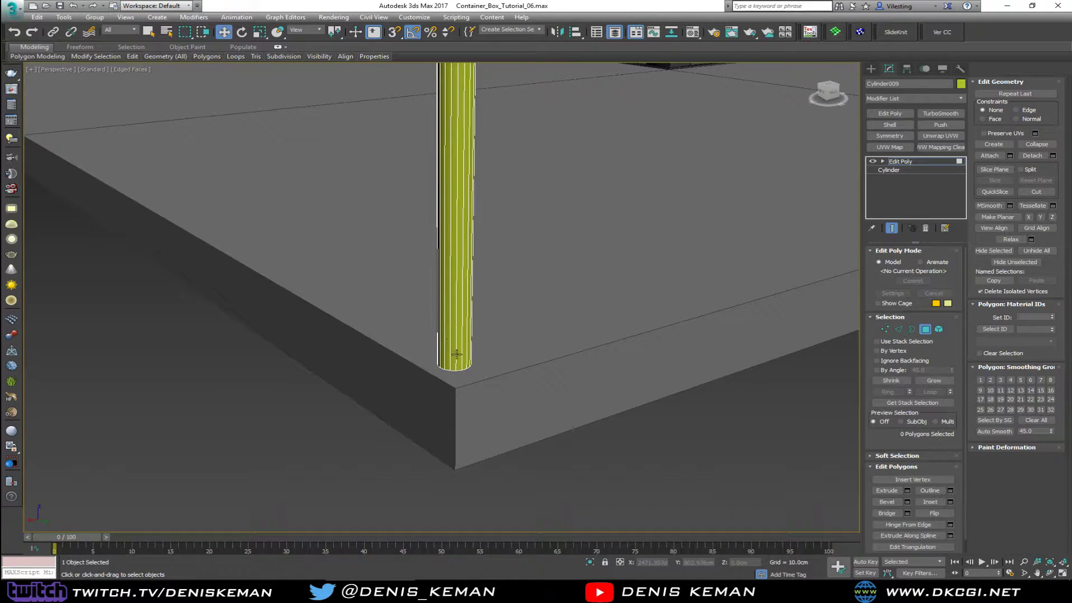
key("alt+1")
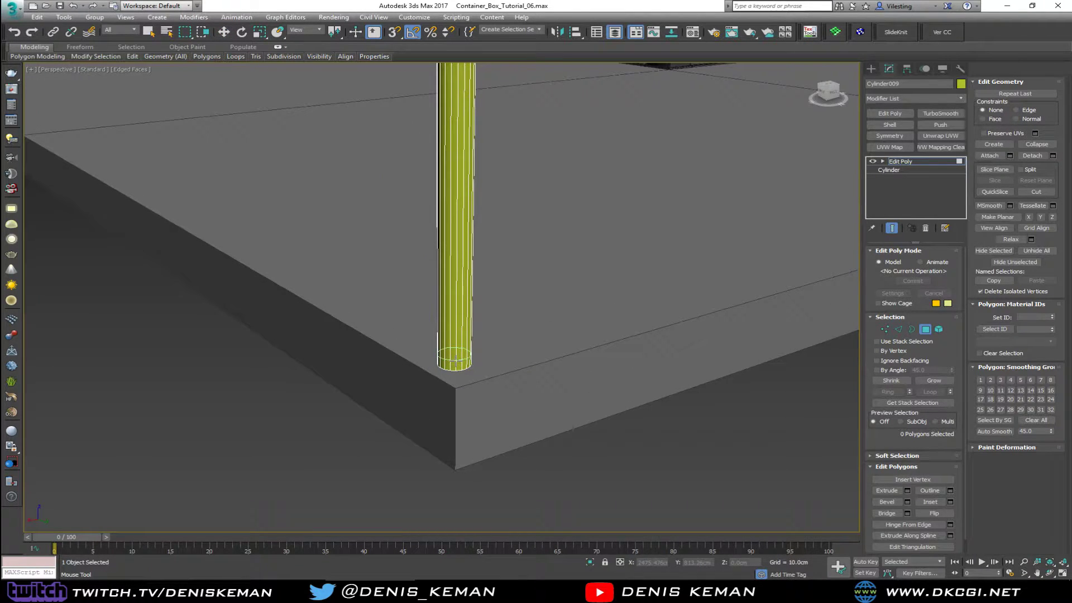
left_click(455, 359)
right_click(457, 369)
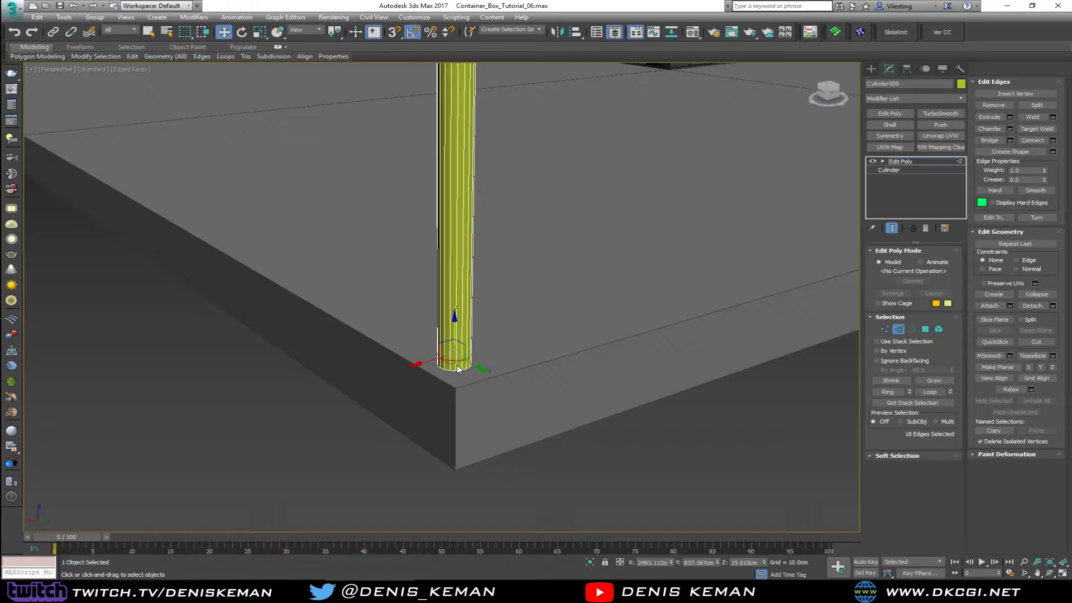
left_click(898, 329)
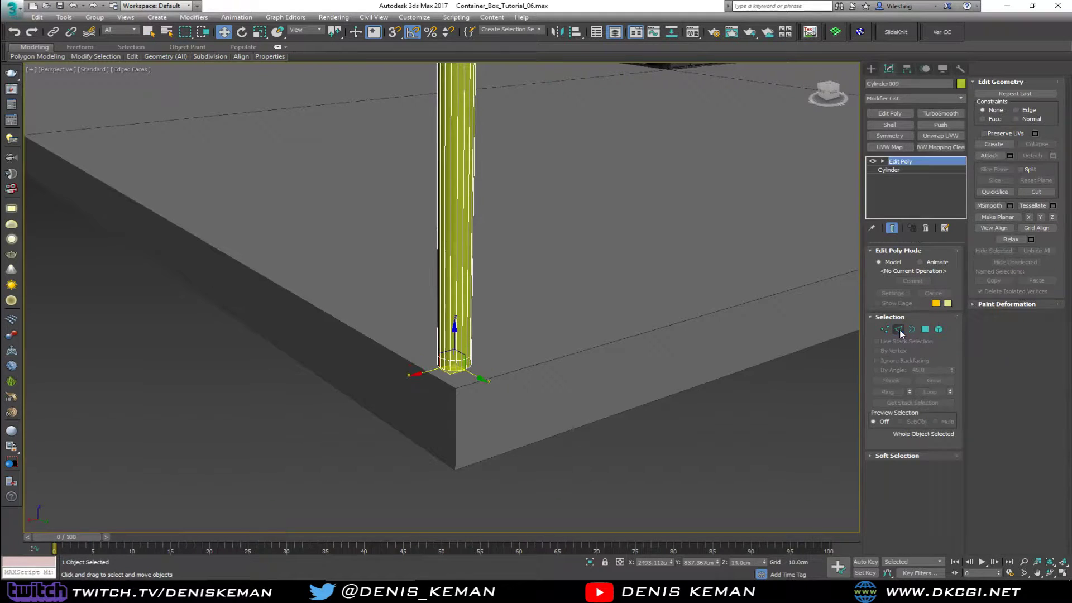
- Save the scene under its existing file name
middle_click_drag(536, 407, 110, 65, "alt")
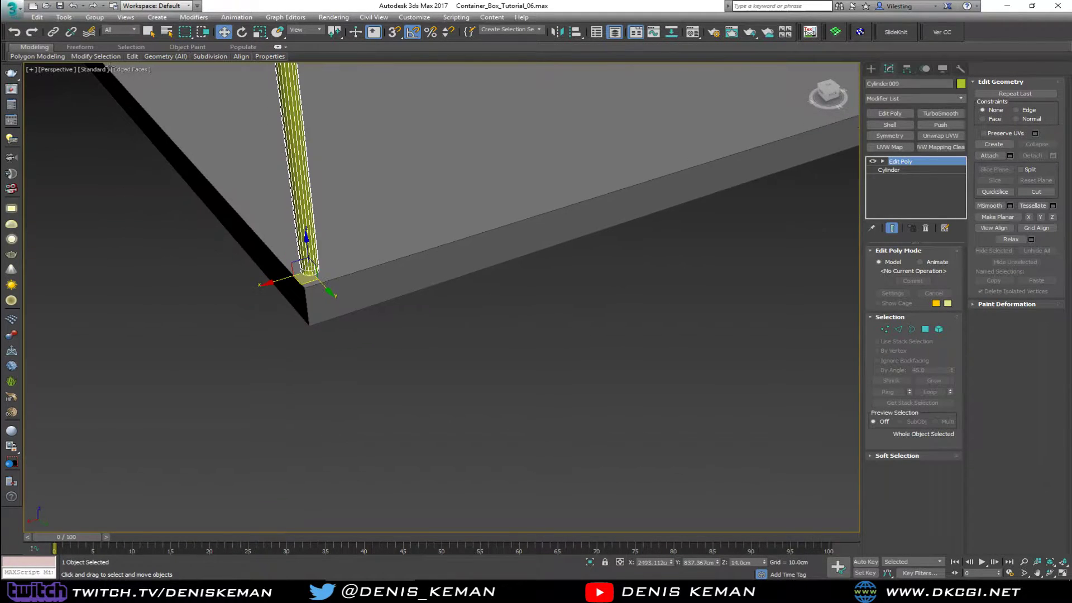
left_click(12, 9)
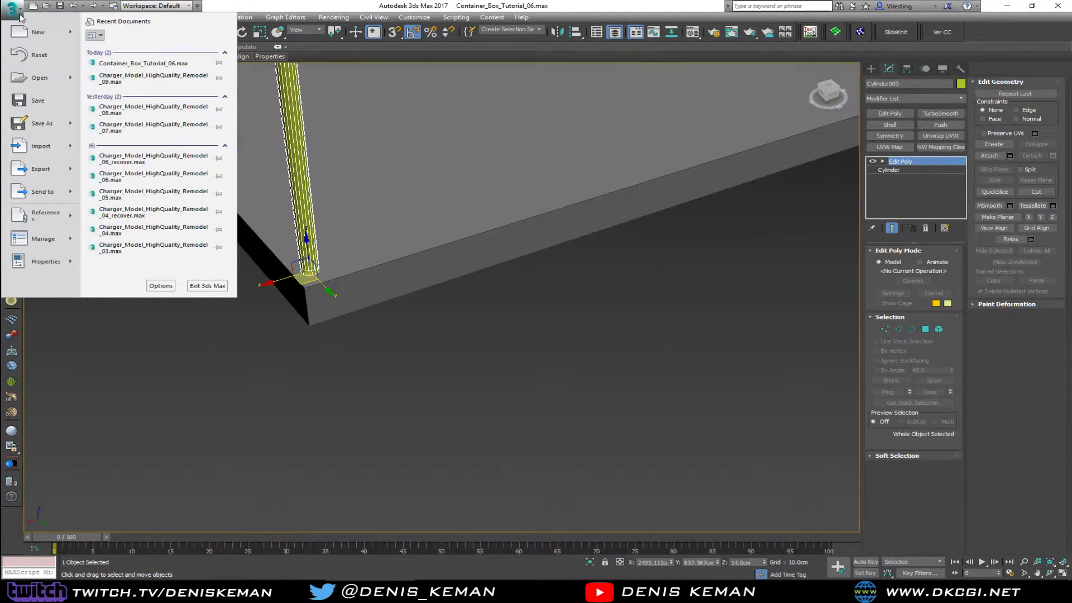
left_click(47, 107)
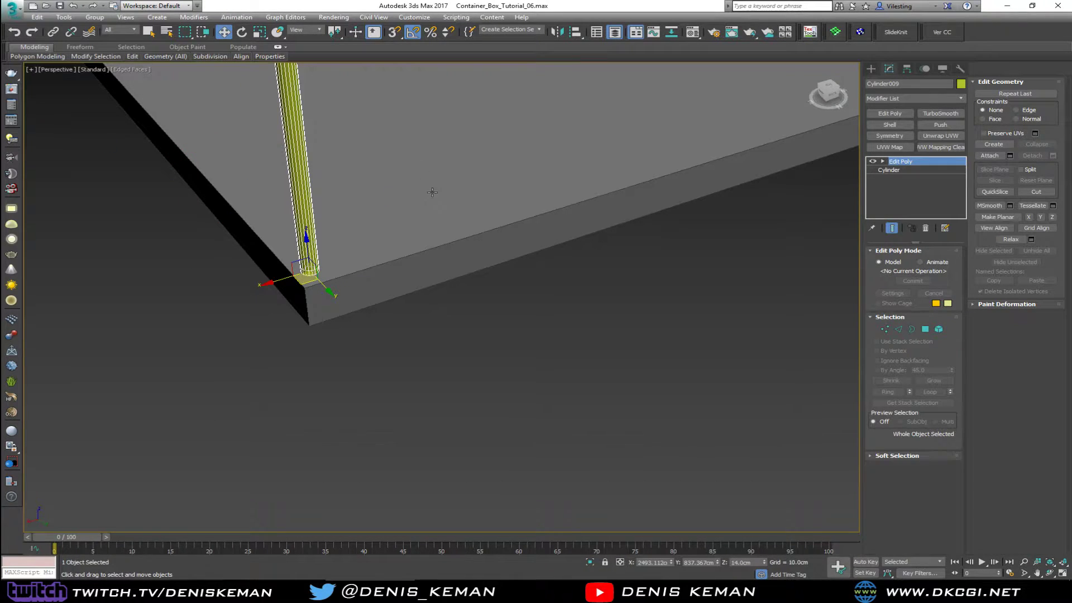
- Create a small flat cylinder beside the railing corner in the top view, about 1.13 cm in radius and 0.57 cm high
left_click(526, 369)
left_click(871, 69)
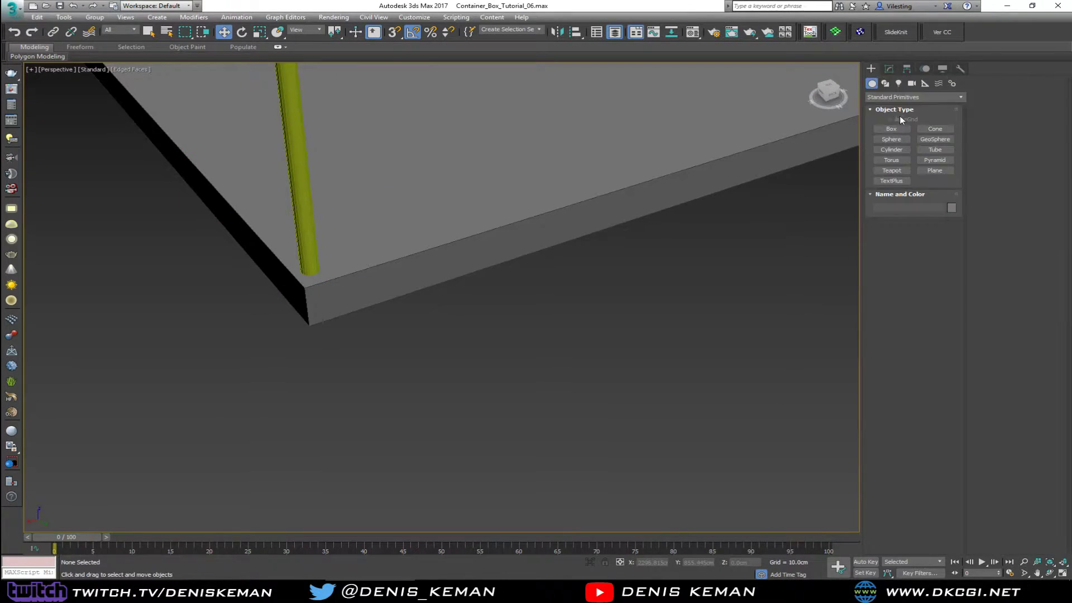
scroll(575, 234, "down", 6)
key("alt+w")
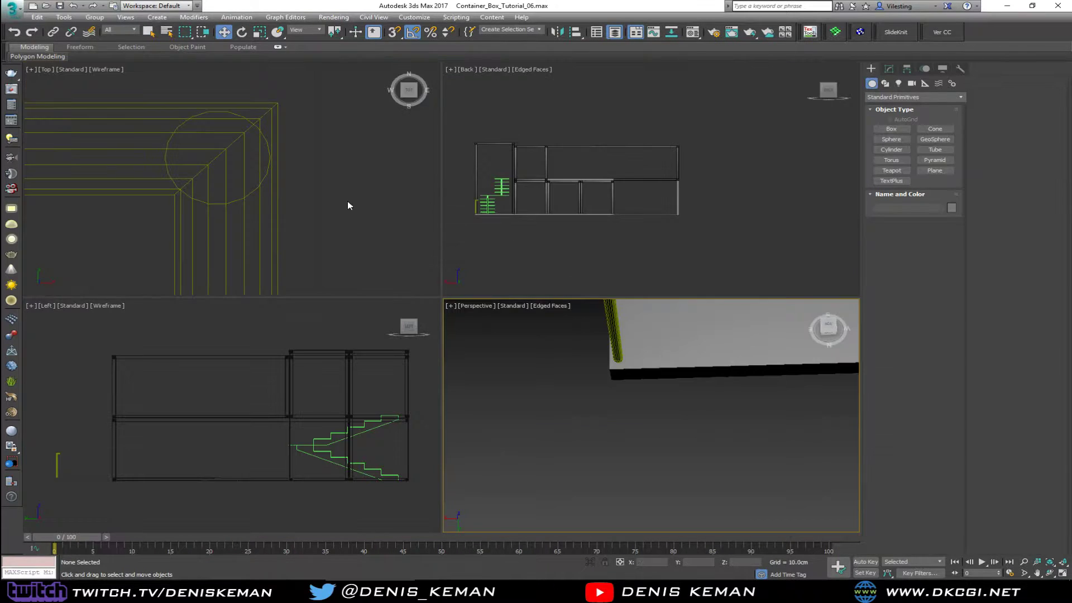
left_click(310, 191)
key("alt+w")
scroll(498, 196, "up", 8)
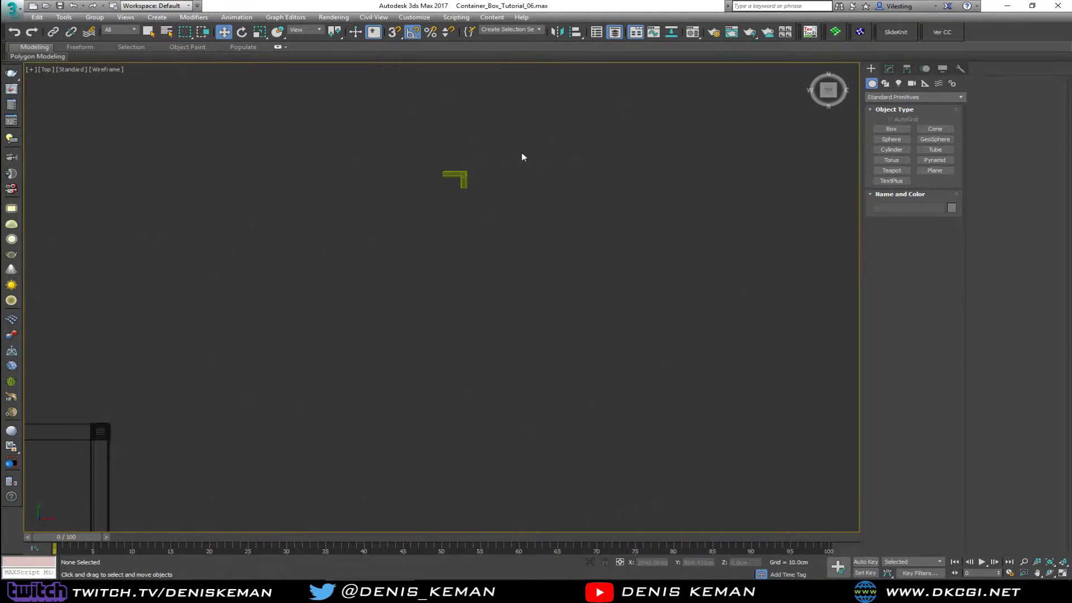
middle_click_drag(506, 170, 474, 234)
left_click(891, 149)
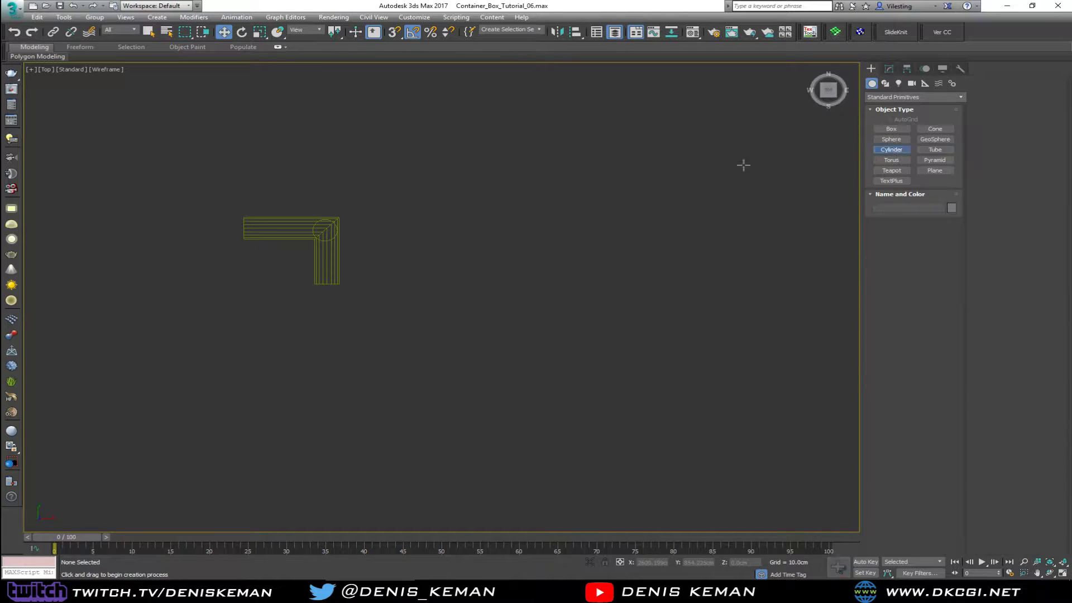
left_click_drag(474, 213, 476, 213)
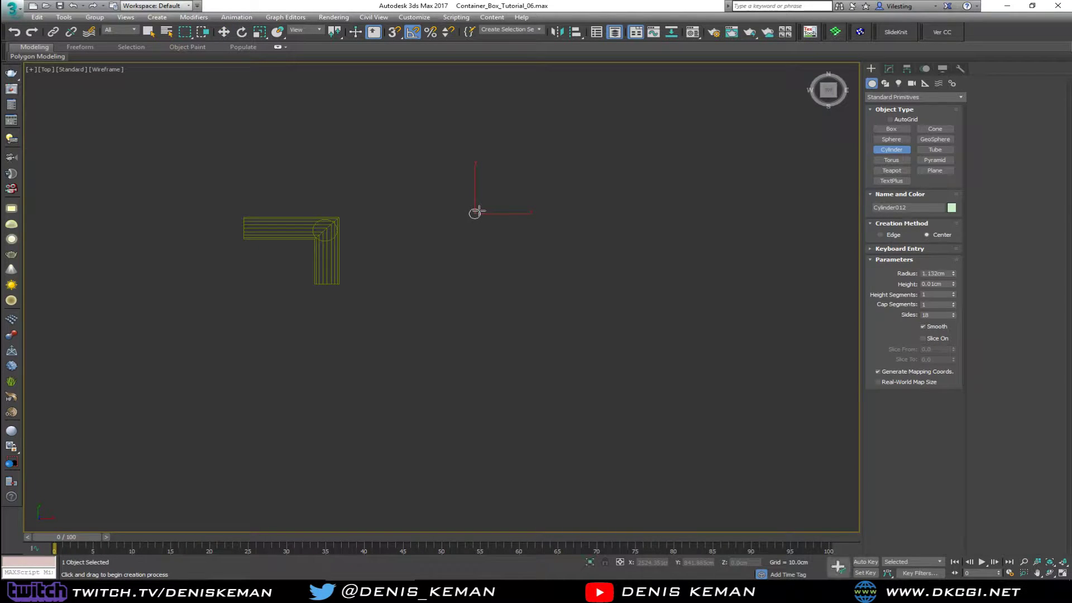
- Switch to the browser and examine the welding reference images showing bead shapes on round pipes, seams and square tube joints
left_click(273, 590)
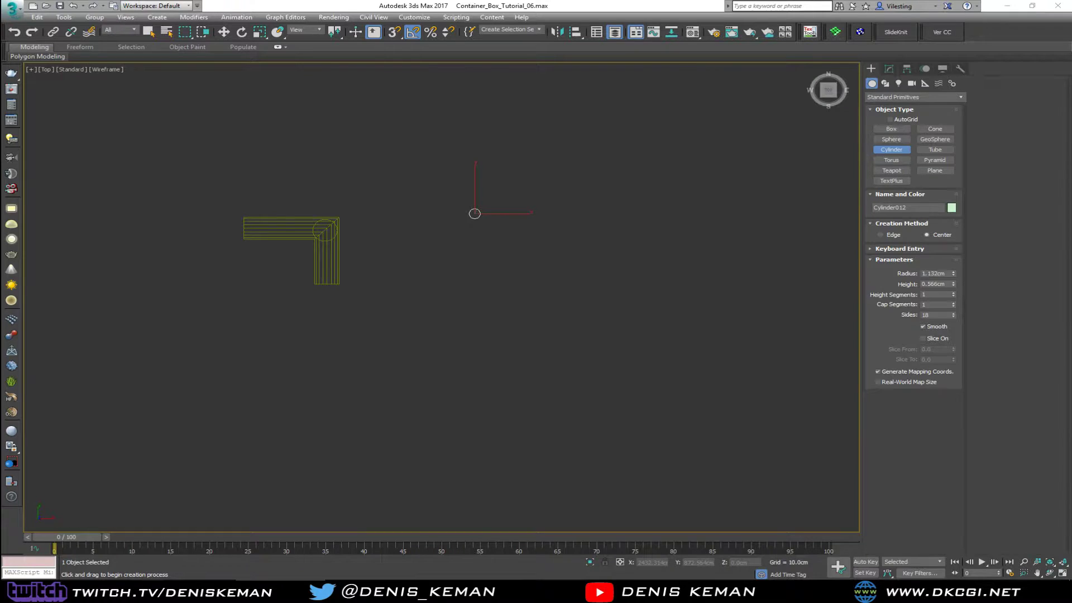
left_click_drag(0, 41, 655, 40)
scroll(280, 331, "up", 1)
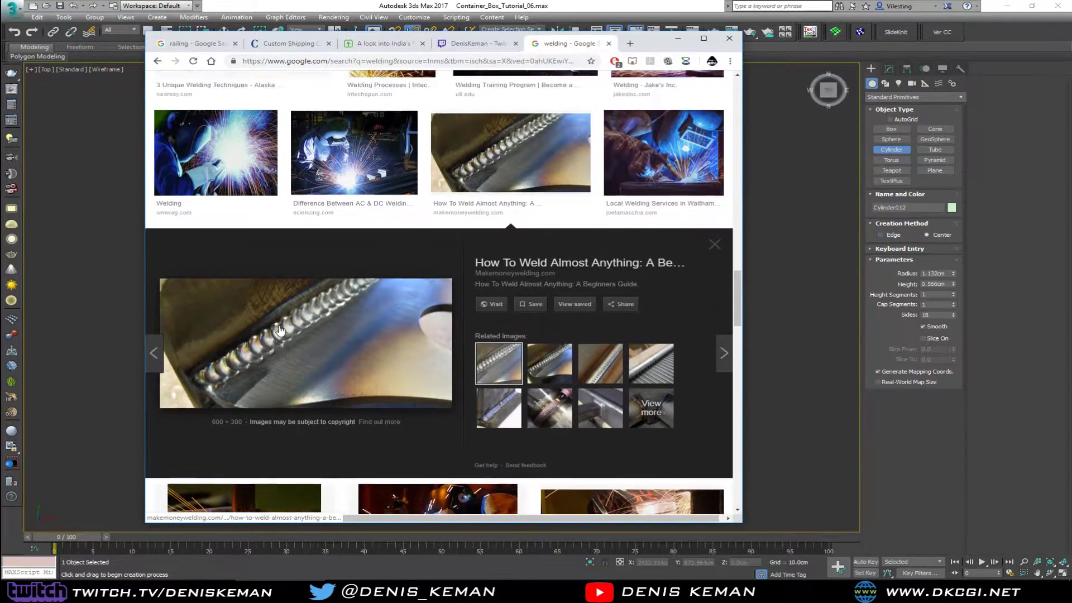
scroll(280, 331, "up", 1)
scroll(279, 335, "down", 2)
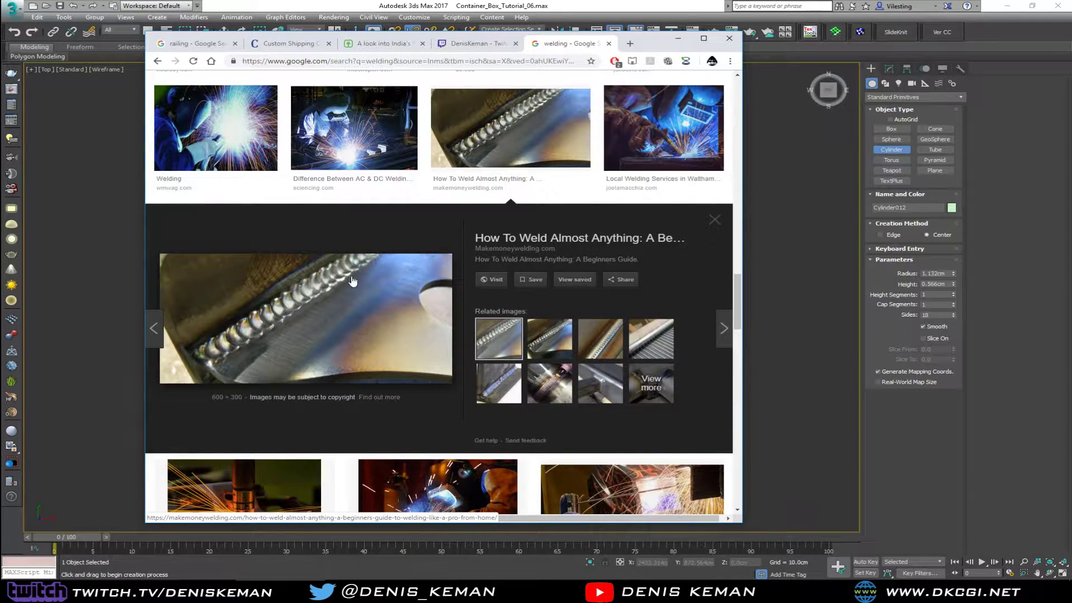
left_click(561, 388)
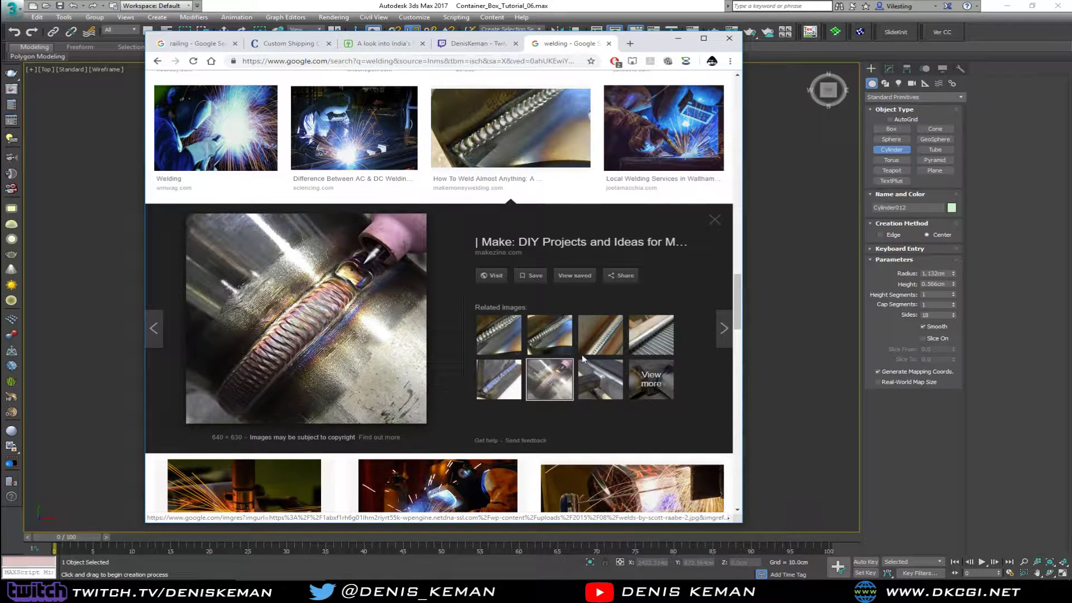
left_click(606, 335)
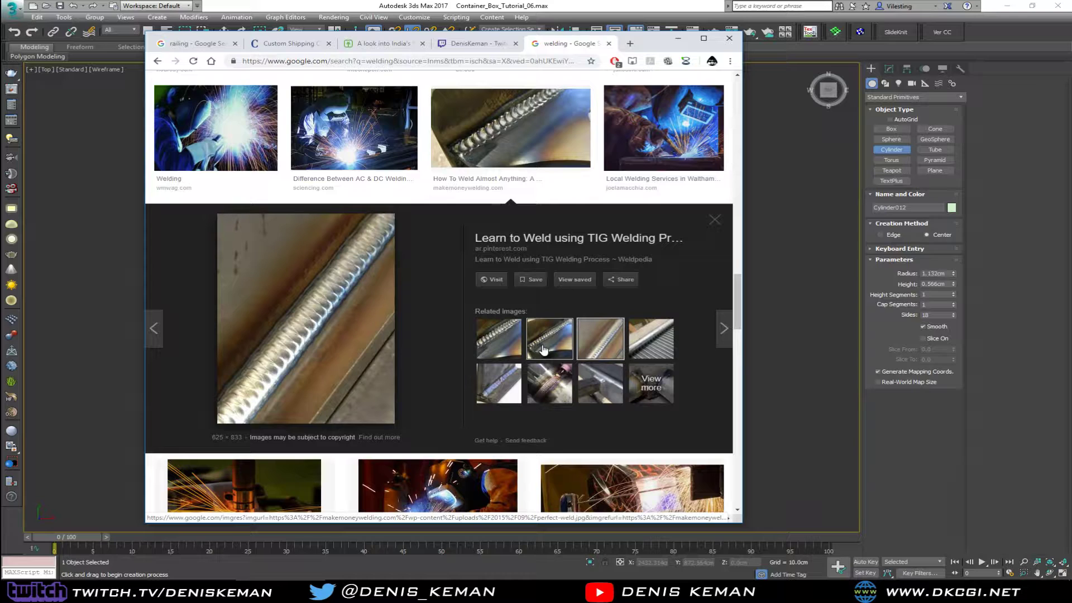
left_click(600, 383)
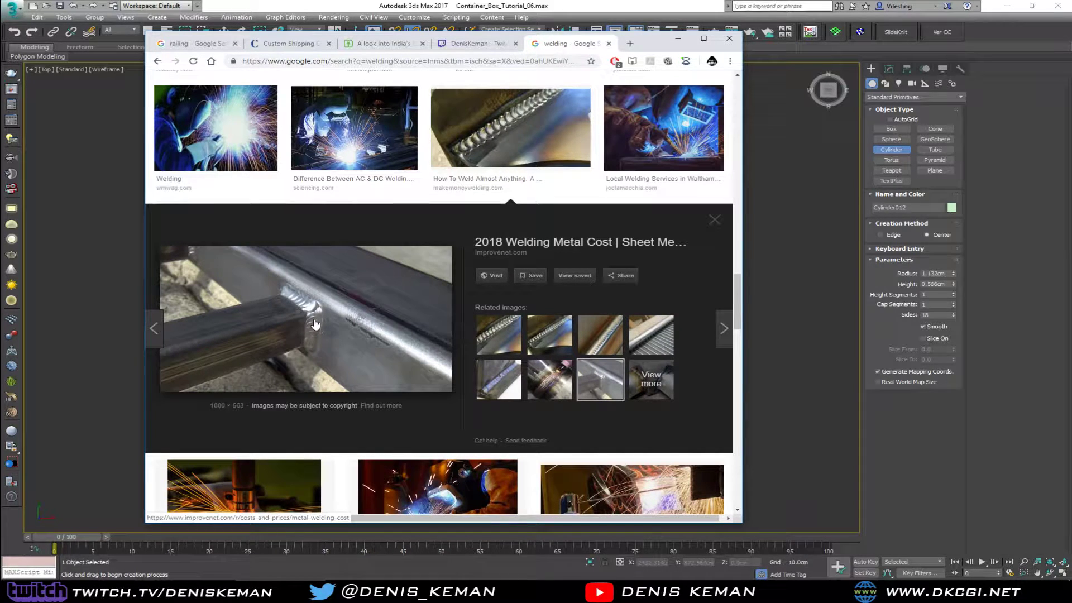
left_click(677, 38)
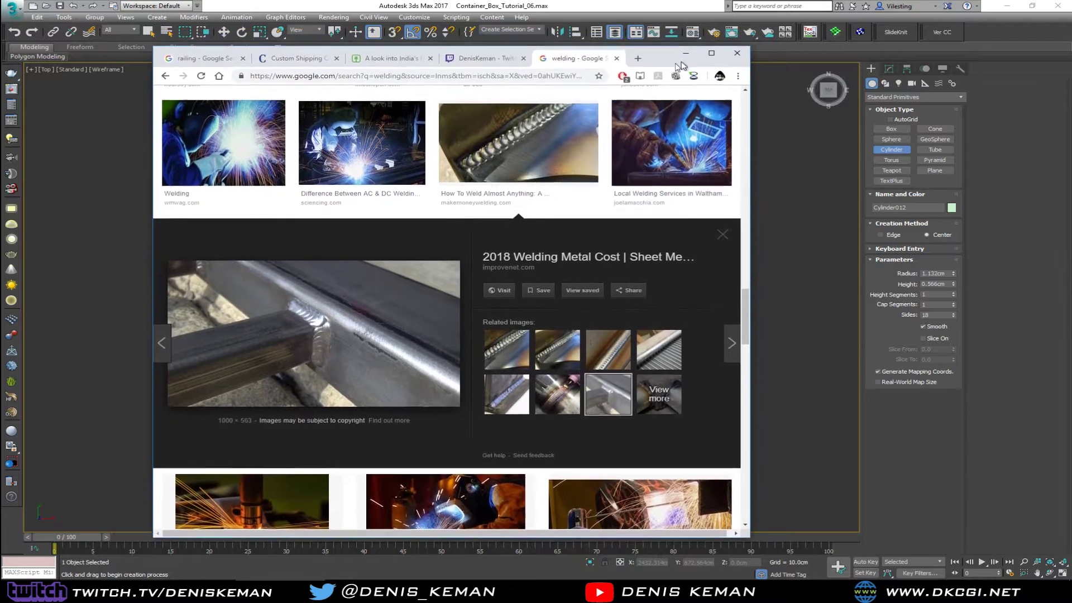
- Add an Edit Poly modifier to the new small cylinder, framed in the perspective view
scroll(480, 215, "up", 5)
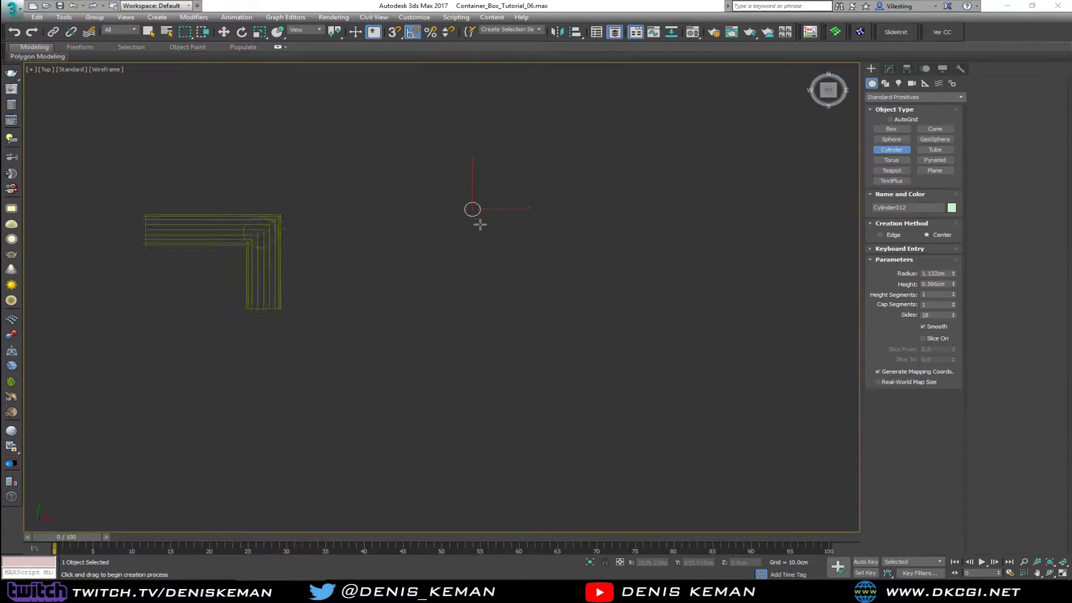
key("alt+w")
key("z")
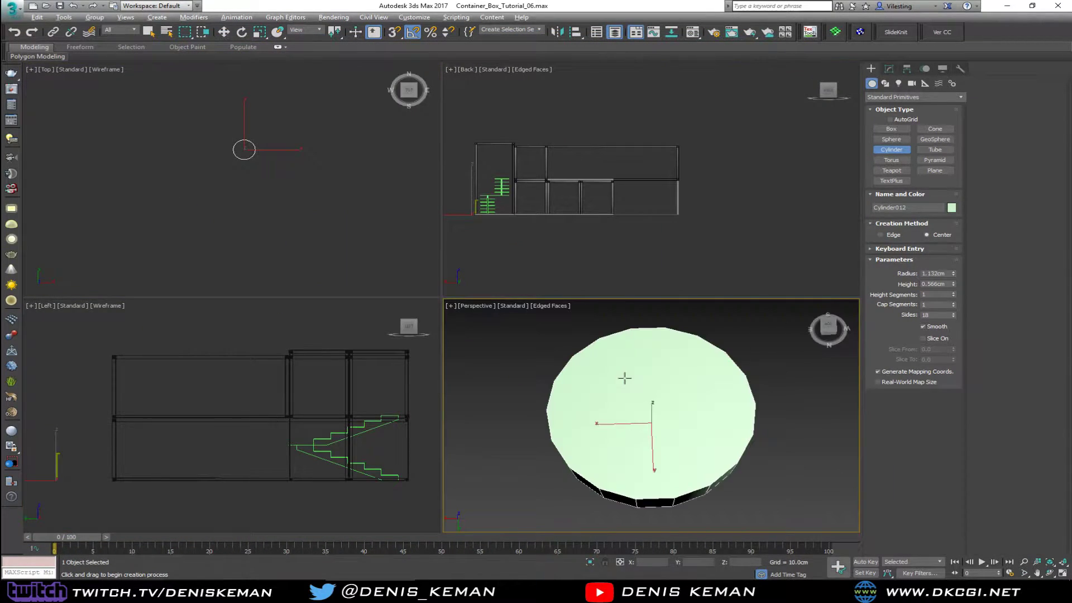
key("alt+w")
middle_click_drag(554, 394, 581, 351, "alt")
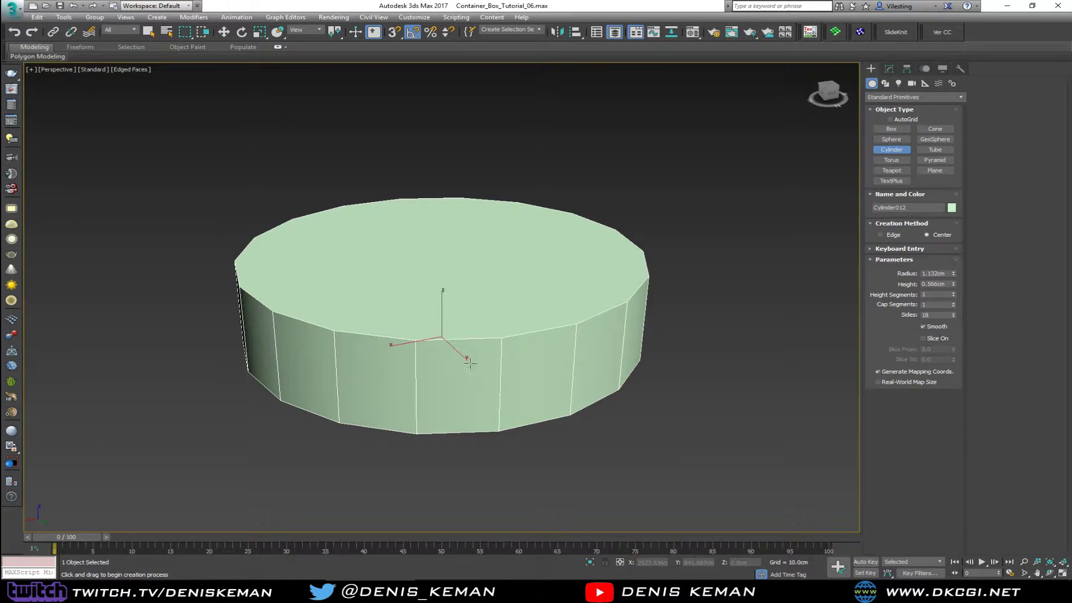
key("w")
left_click(888, 68)
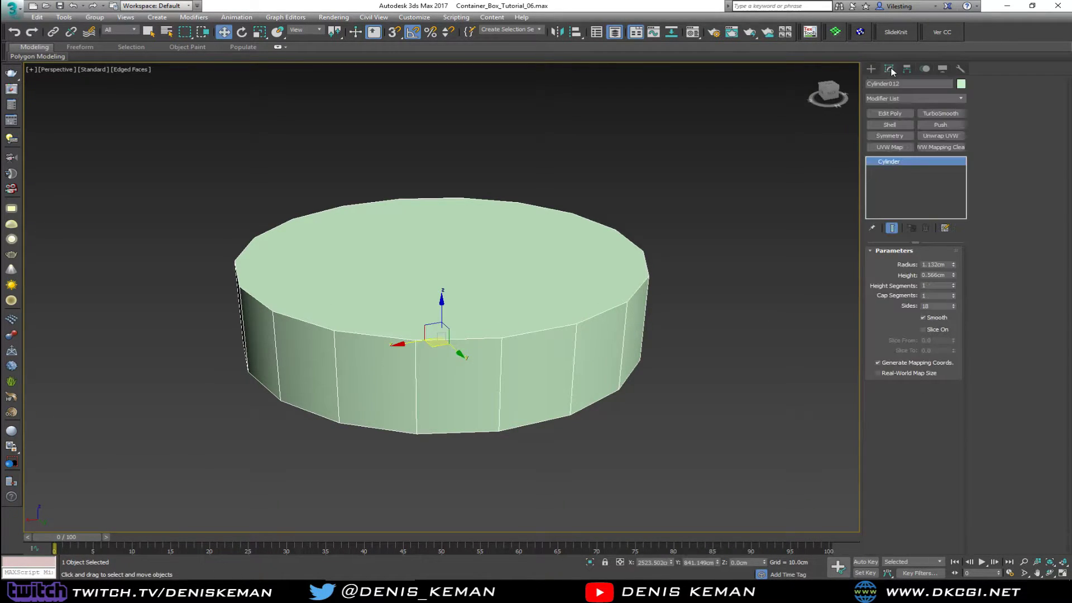
left_click(889, 113)
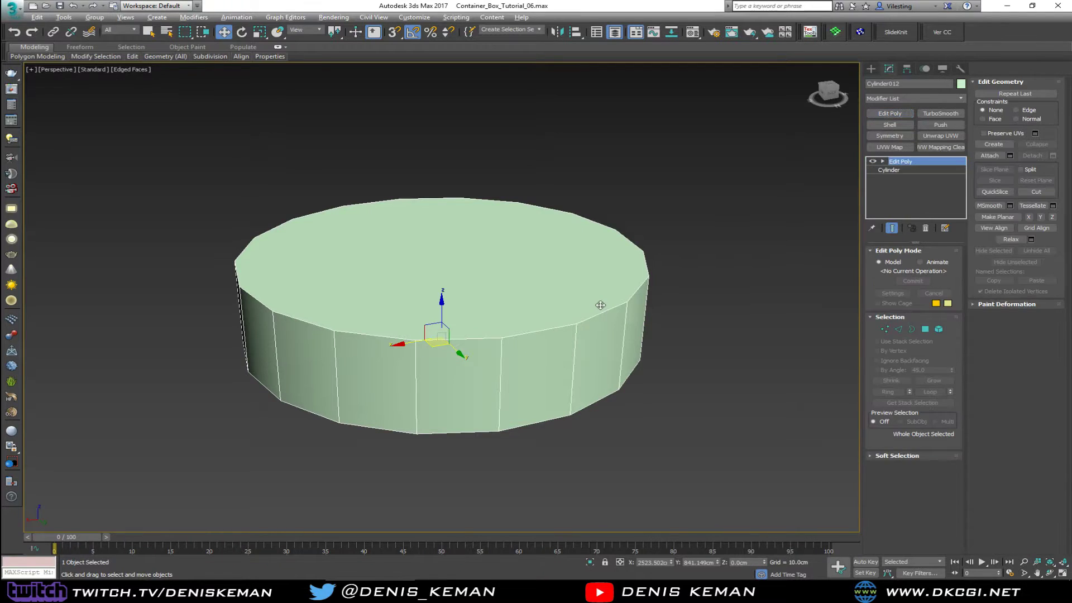
- Delete the bottom cap polygon of the small flat cylinder
middle_click_drag(598, 303, 459, 273, "alt")
key("4")
left_click(493, 297)
key("Delete")
- Inset the cylinder's top polygon toward its centre and collapse the inner face to a single point
left_click(460, 273)
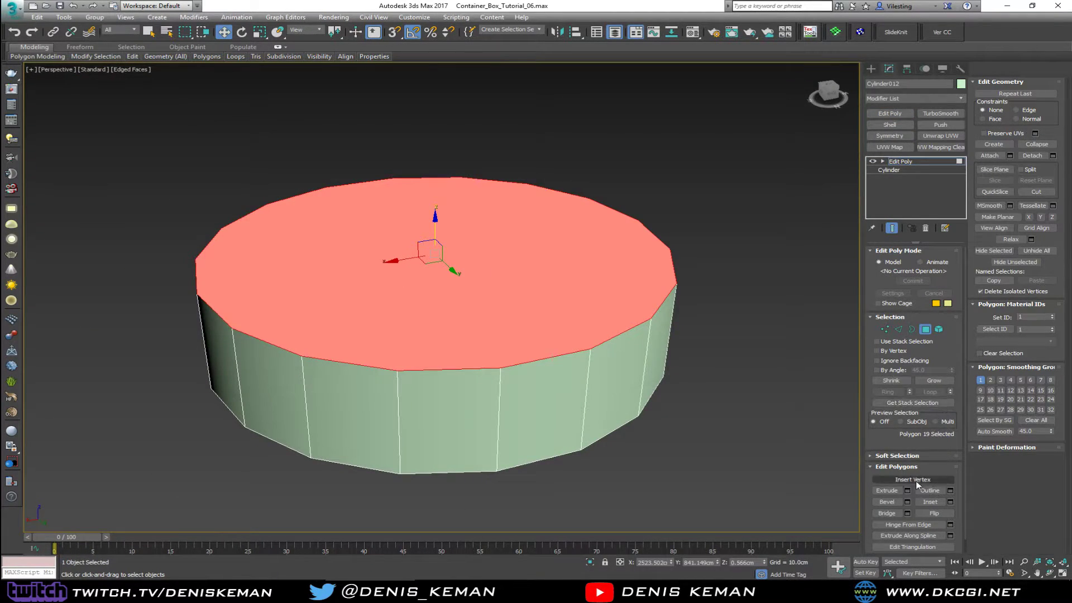
left_click(930, 502)
left_click_drag(514, 280, 533, 282)
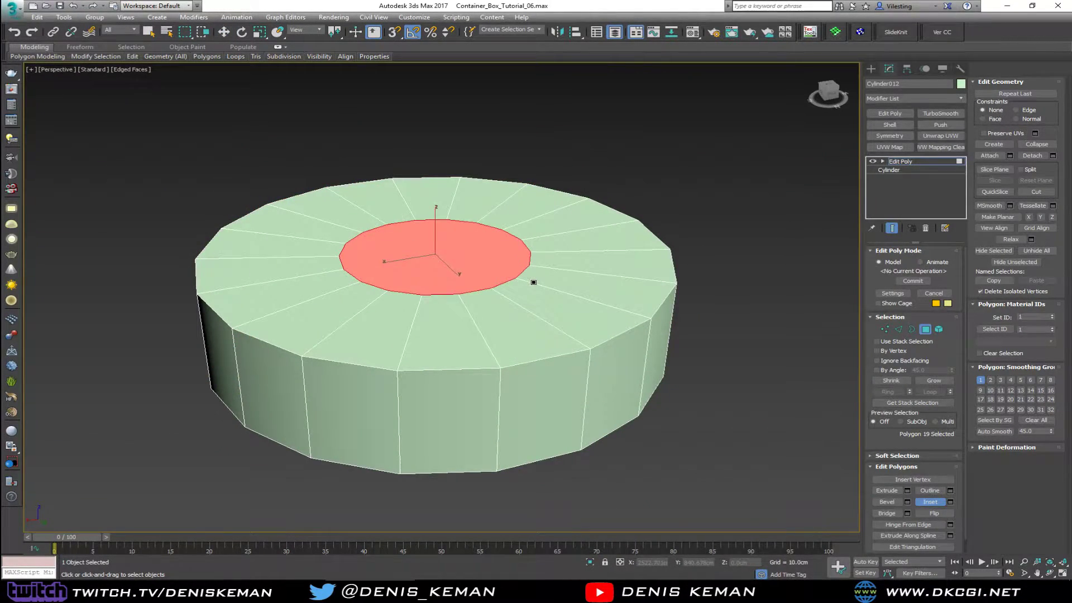
left_click(1037, 144)
key("w")
- Chamfer the cylinder's top rim edge loop by 0.222 cm with 2 segments
key("2")
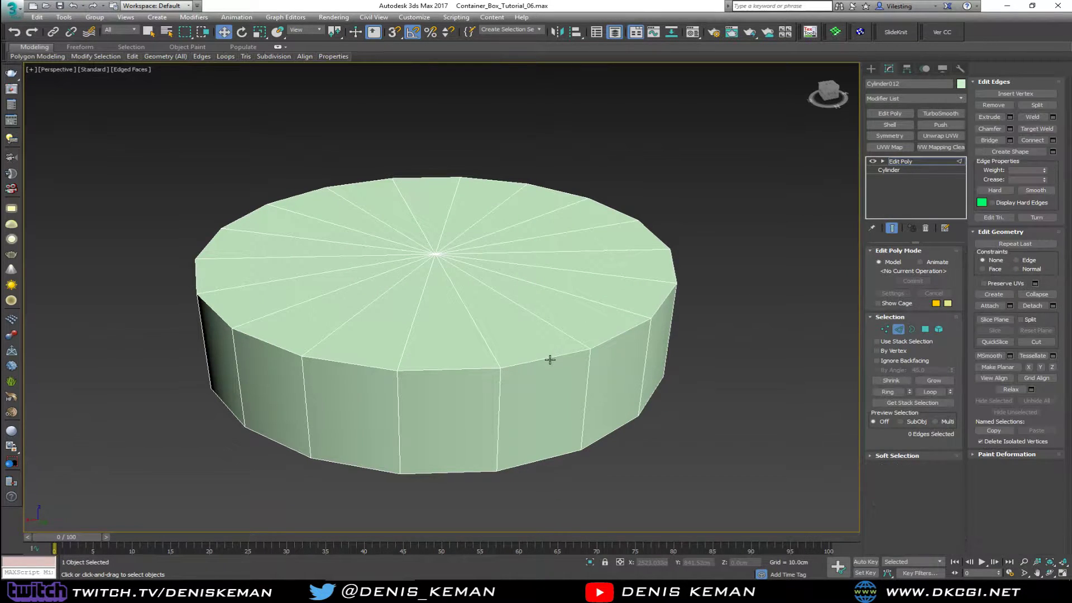
double_click(550, 359)
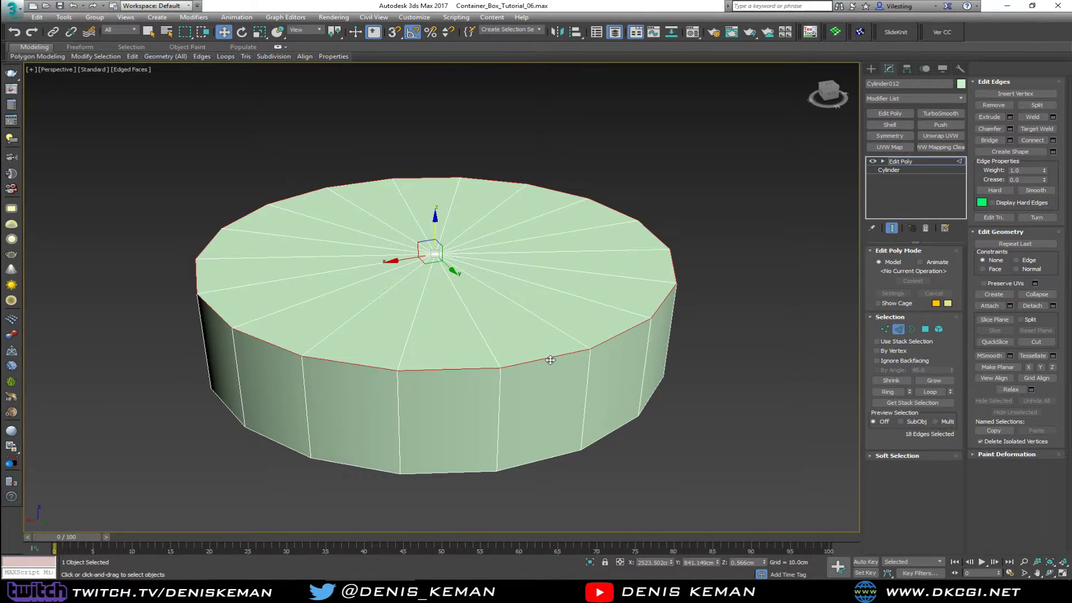
left_click(1009, 129)
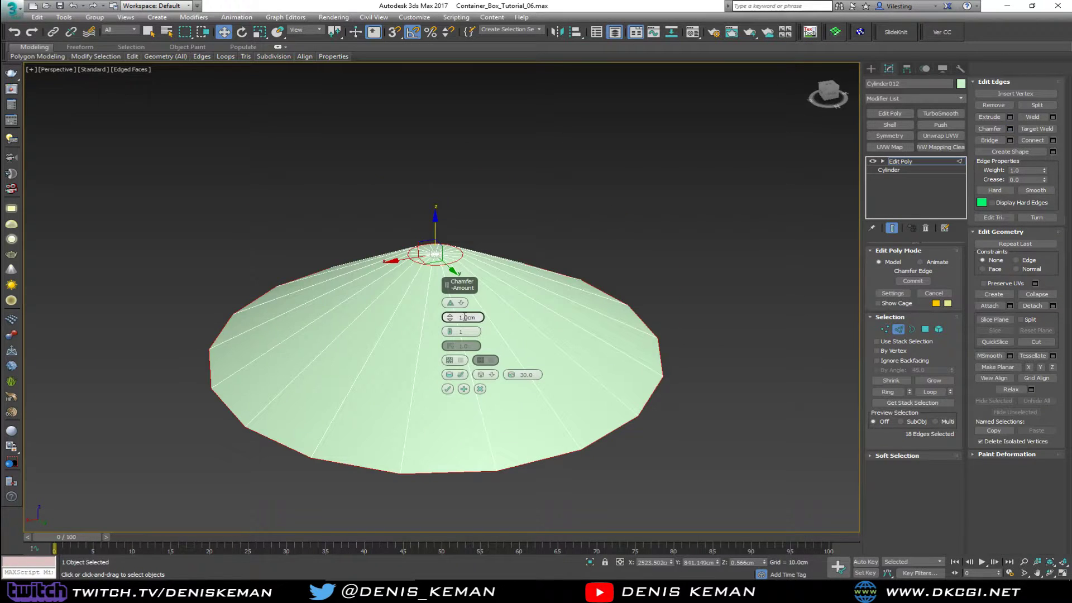
left_click(480, 389)
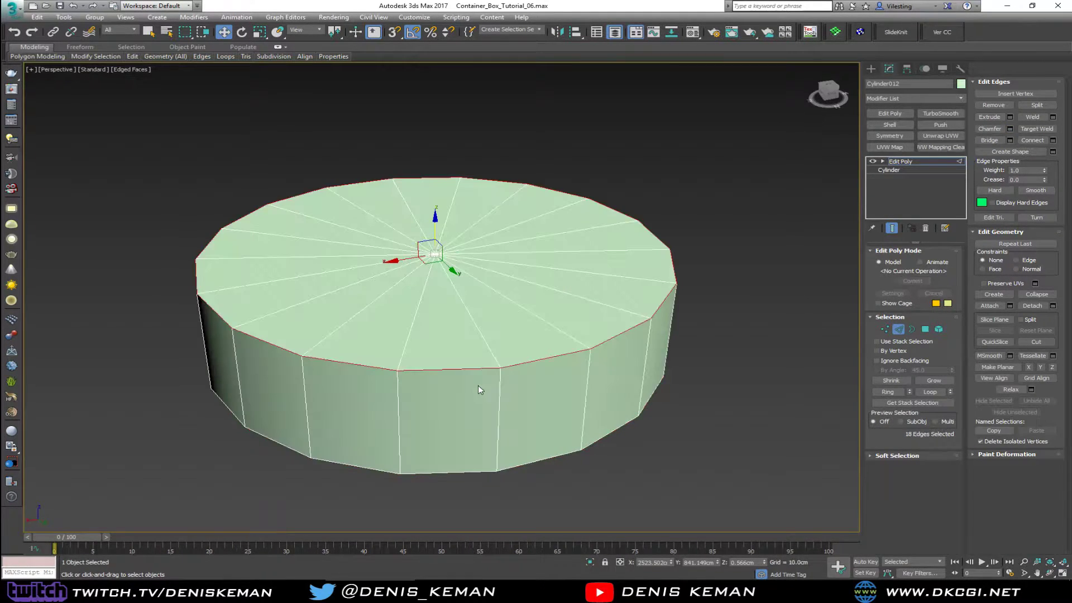
left_click(1009, 129)
right_click(452, 314)
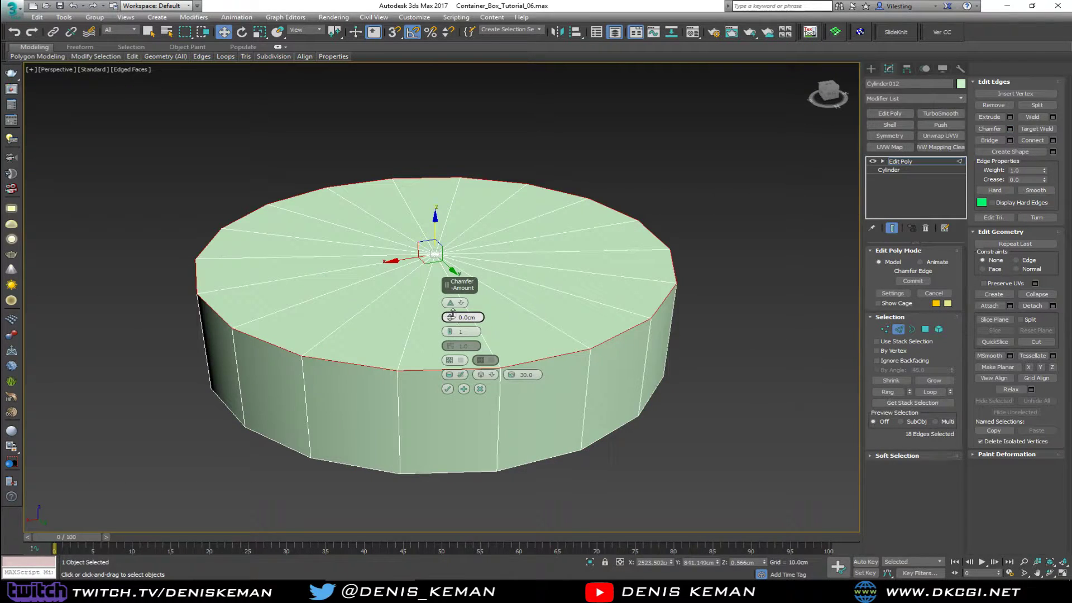
left_click_drag(455, 314, 450, 329)
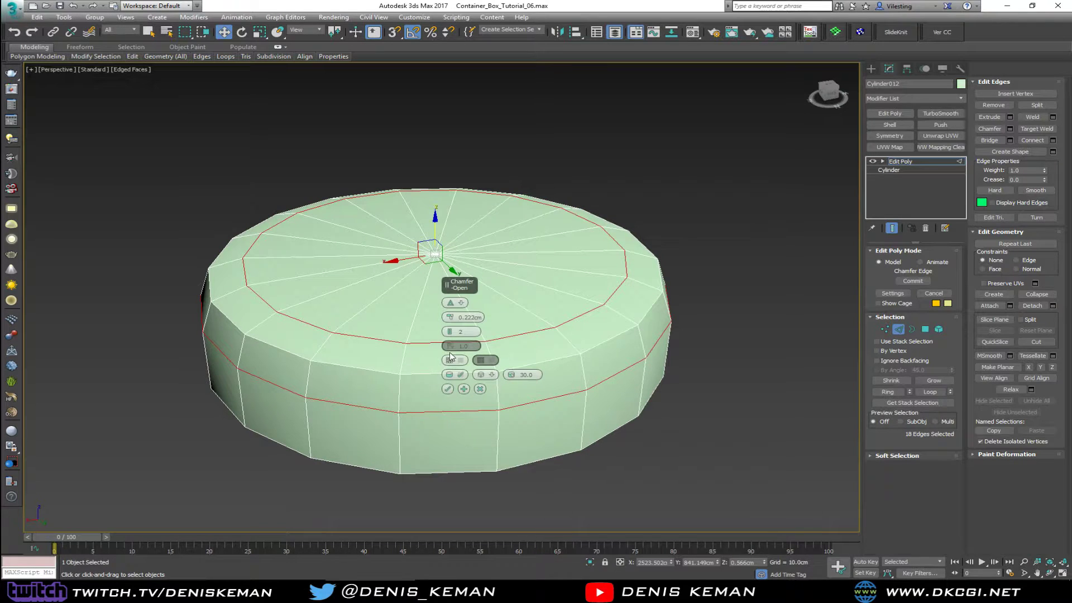
right_click(449, 317)
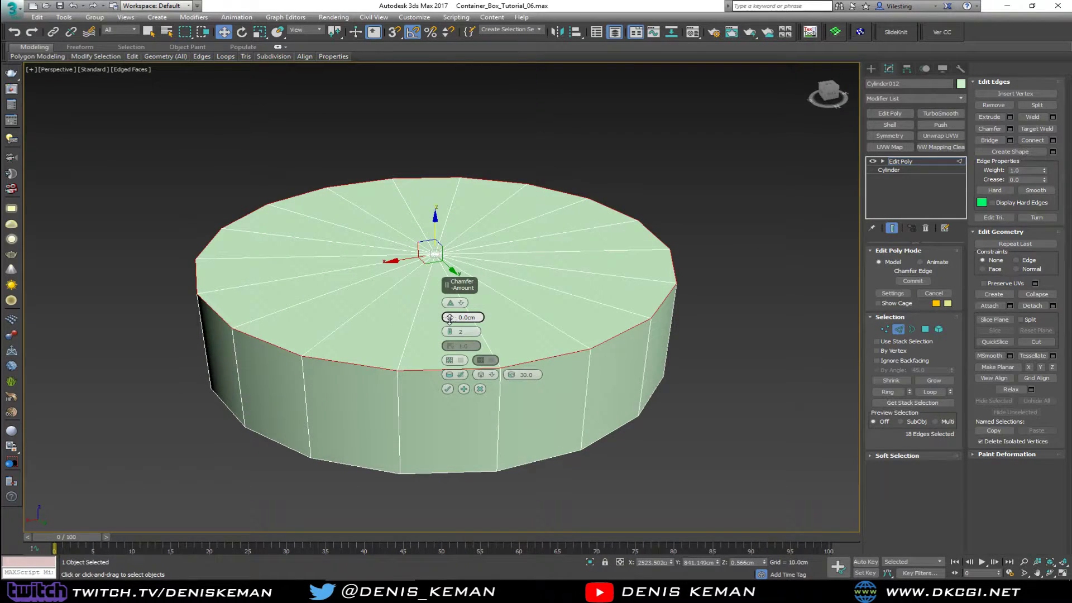
left_click_drag(452, 319, 451, 304)
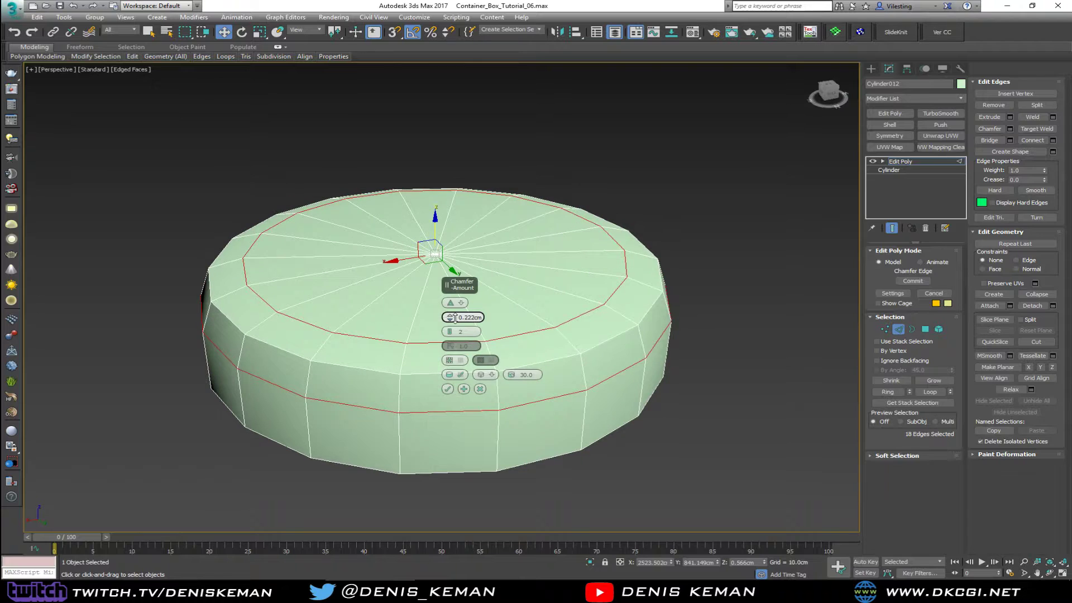
left_click(447, 389)
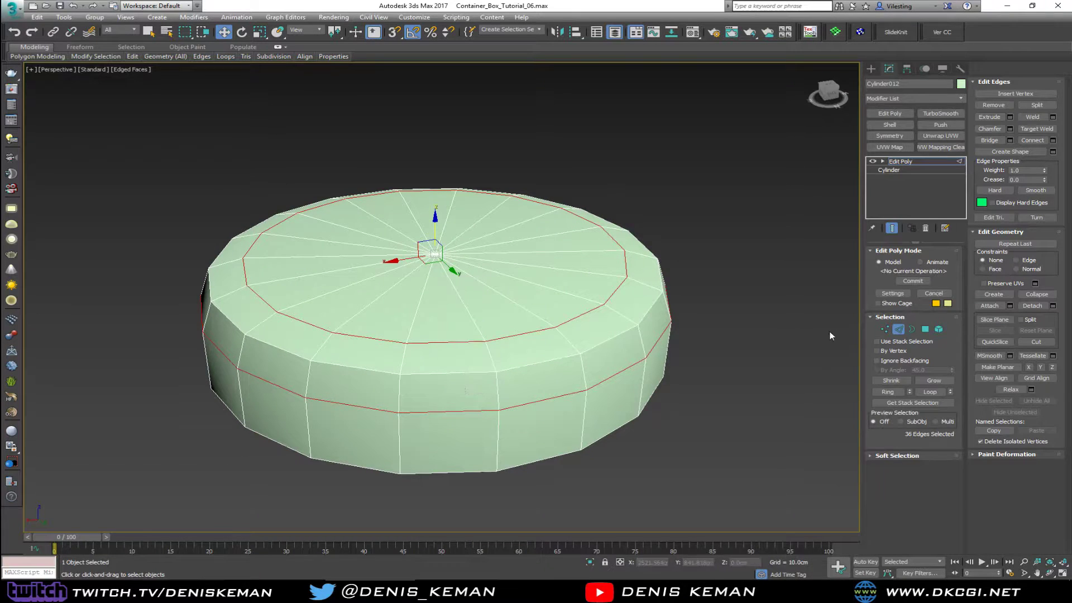
left_click(898, 329)
- Flatten the cylinder into a thin disc by scaling it in Z to about 32 percent
scroll(406, 300, "down", 5)
key("r")
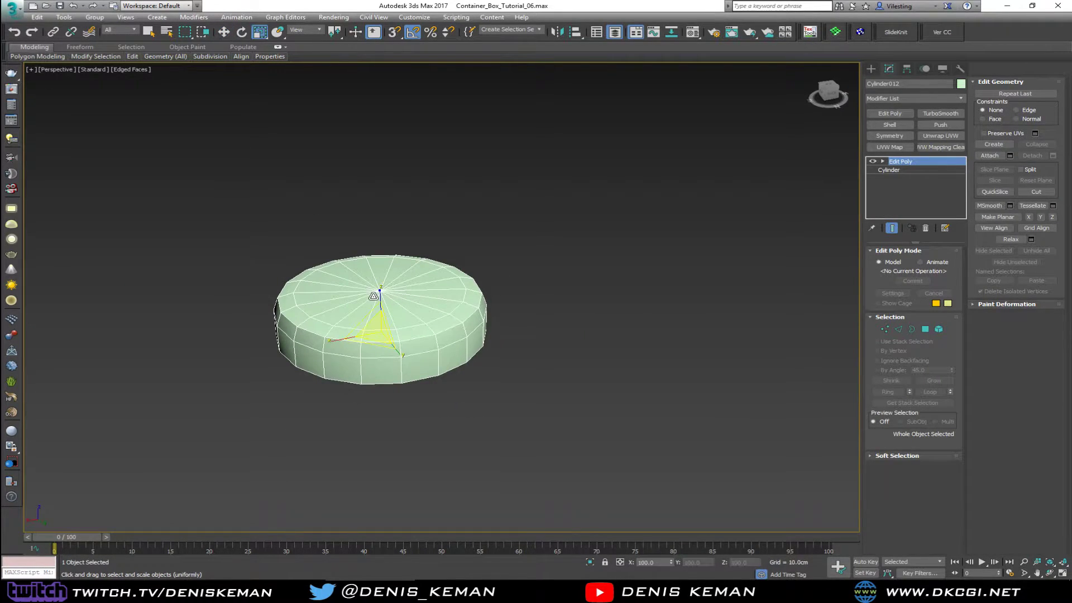
left_click_drag(380, 294, 376, 358)
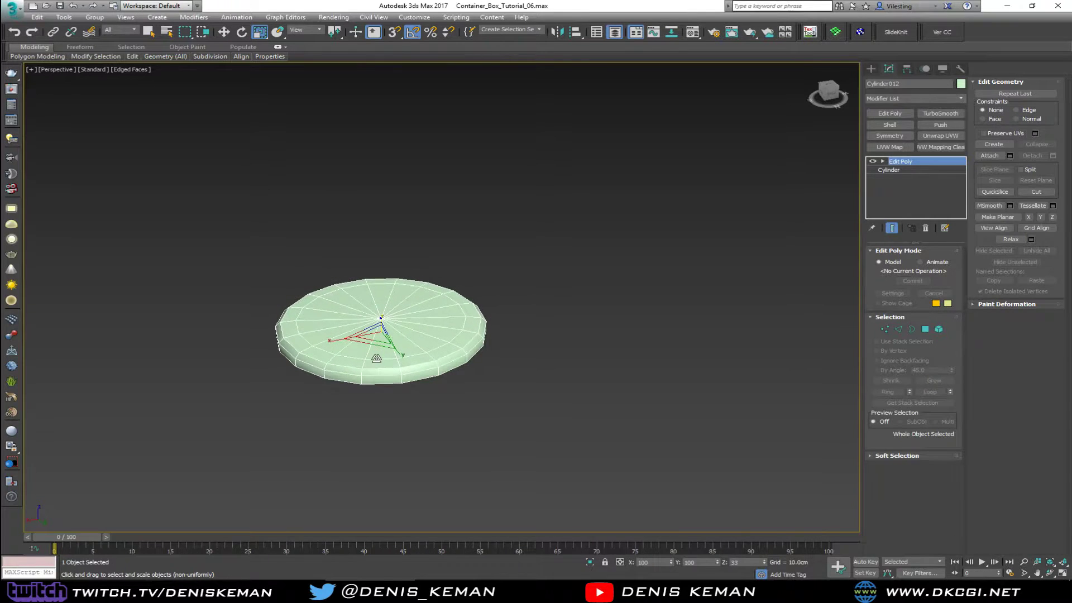
- Clone the disc along Y as 10 closely overlapping instances
key("w")
middle_click_drag(389, 337, 414, 336, "alt")
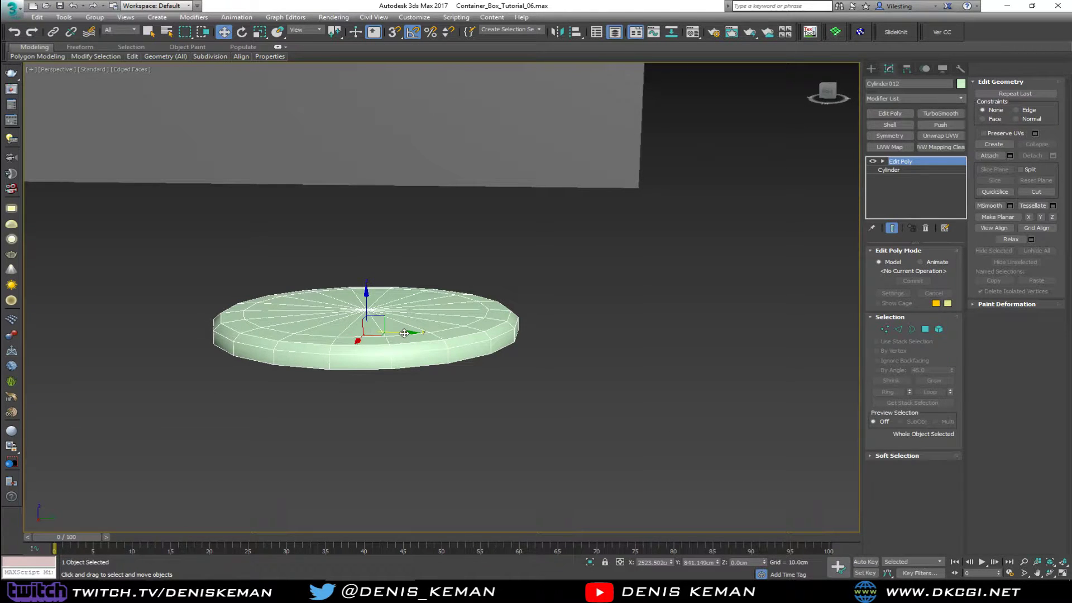
left_click_drag(403, 332, 426, 333, "shift")
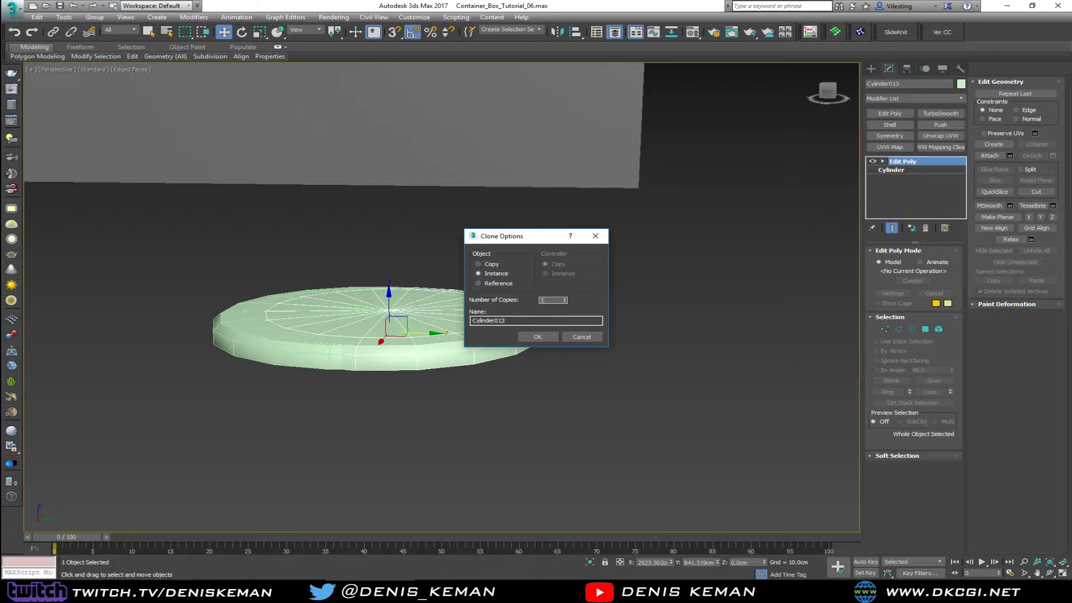
left_click(537, 336)
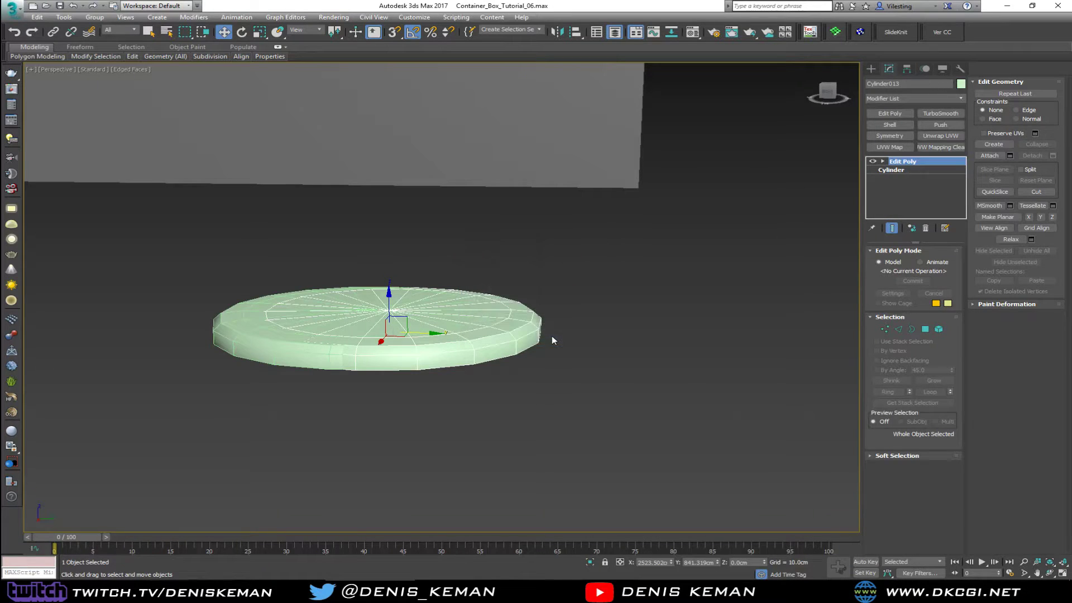
- Tilt all vertices of the first instanced disc about 15 degrees around the X axis
left_click(274, 350)
key("e")
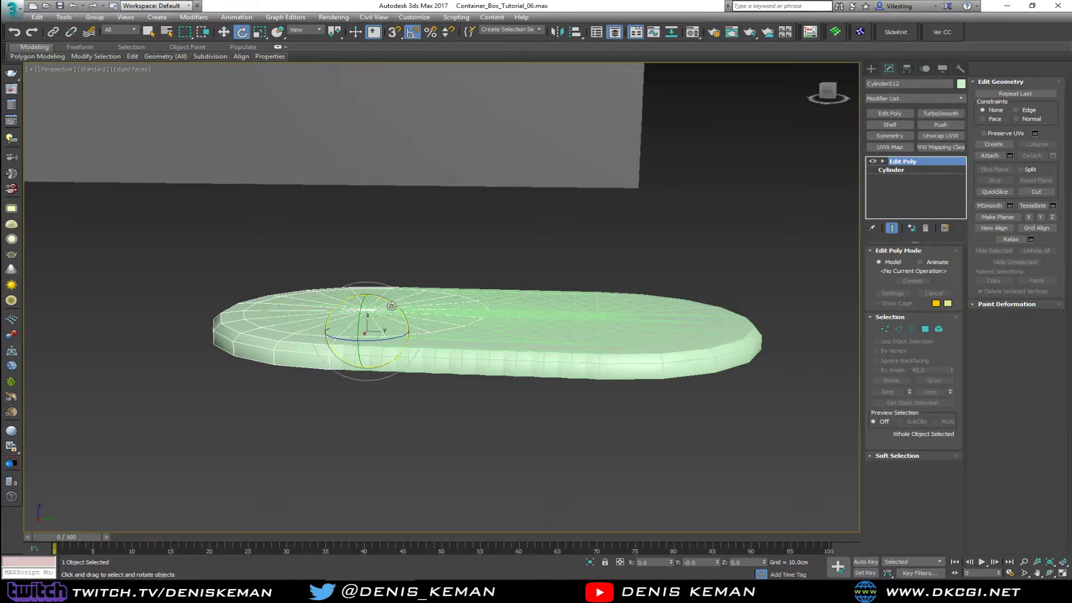
left_click_drag(393, 306, 396, 306)
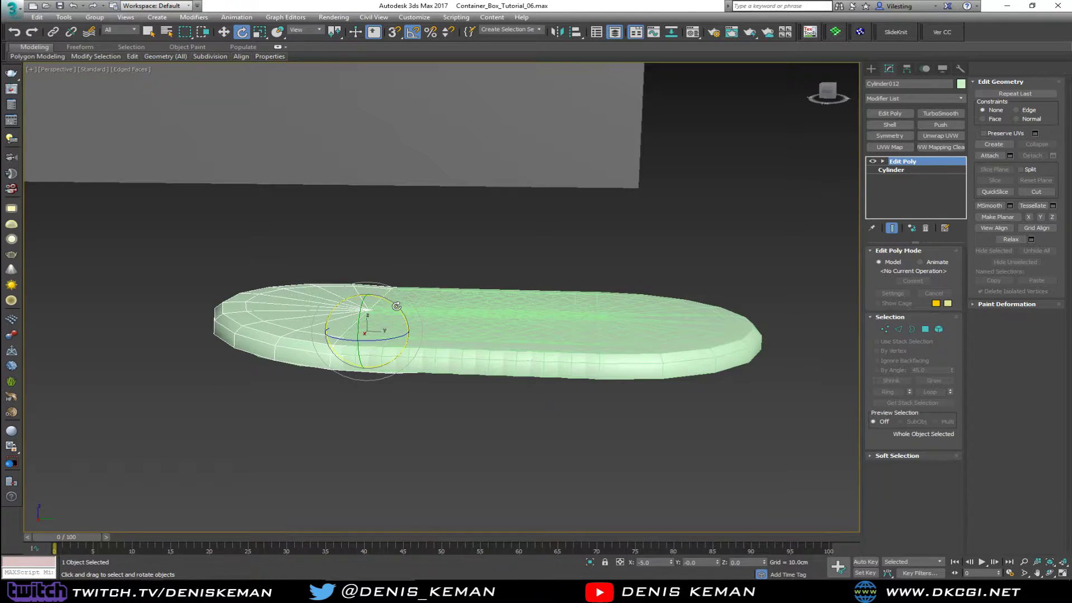
key("1")
left_click_drag(128, 180, 678, 484)
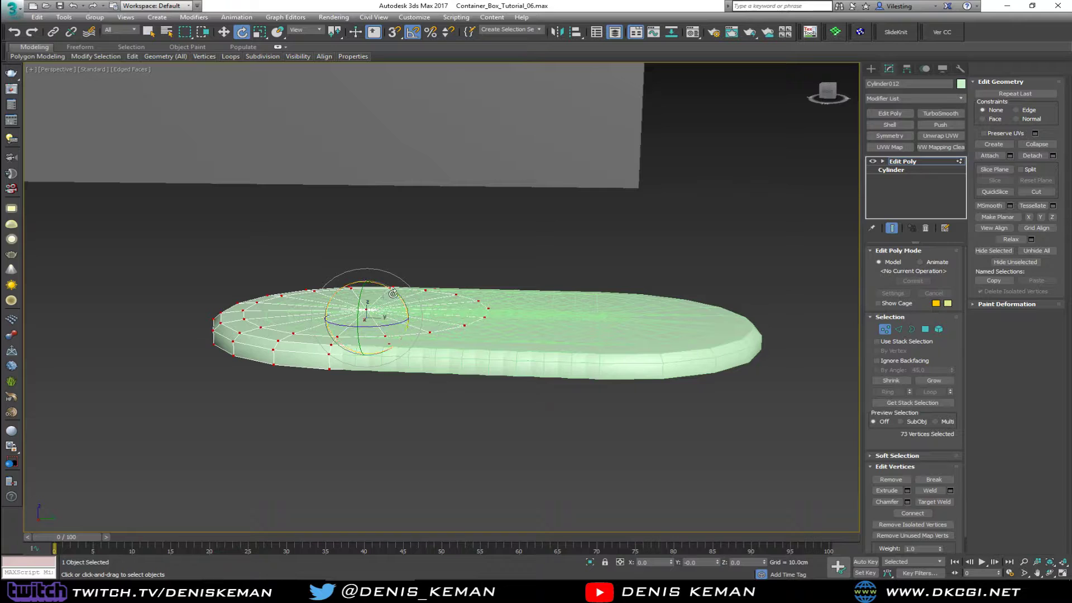
left_click_drag(393, 294, 395, 301)
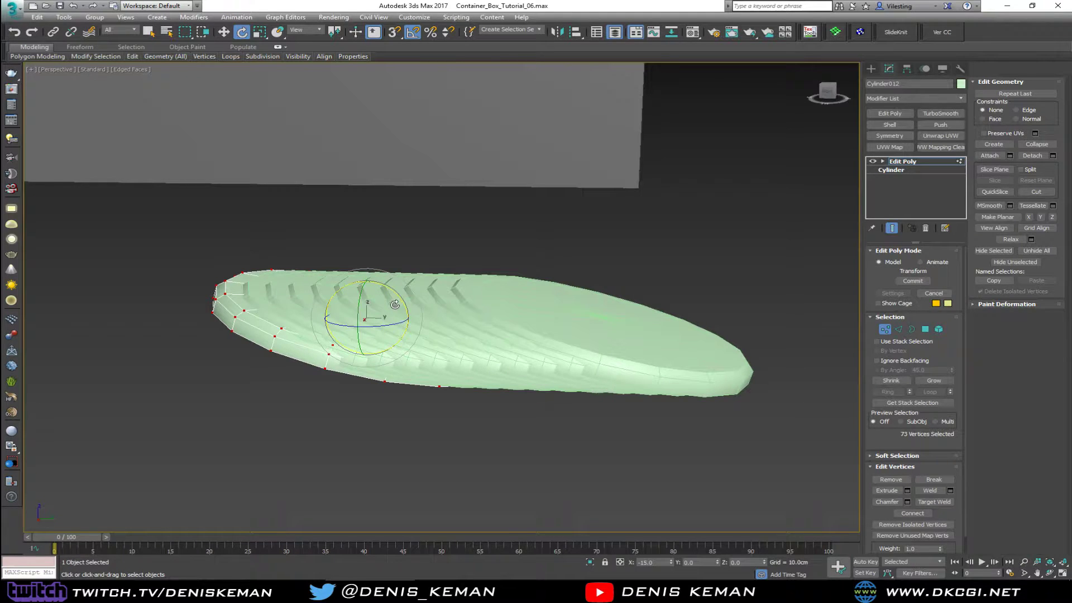
left_click_drag(395, 305, 395, 307)
left_click(885, 329)
- Add a TurboSmooth modifier with 1 iteration to the instanced discs, viewed without edged faces
scroll(400, 284, "up", 3)
mouse_move(399, 283)
middle_mouse_down("alt")
mouse_move(373, 301)
mouse_move(382, 321)
middle_mouse_up("alt")
key("F4")
scroll(258, 273, "down", 4)
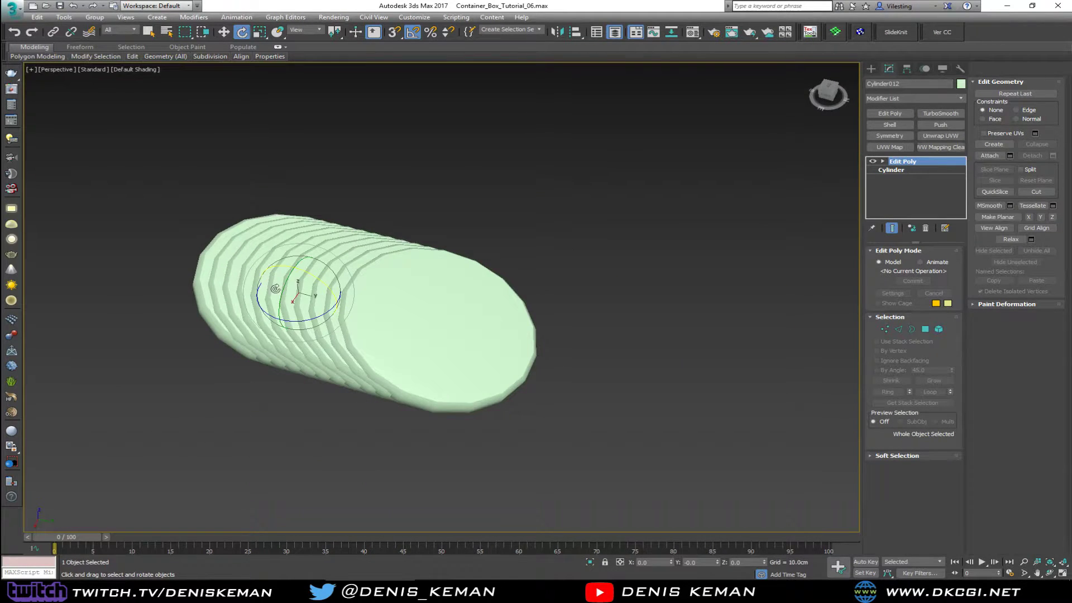
left_click(939, 114)
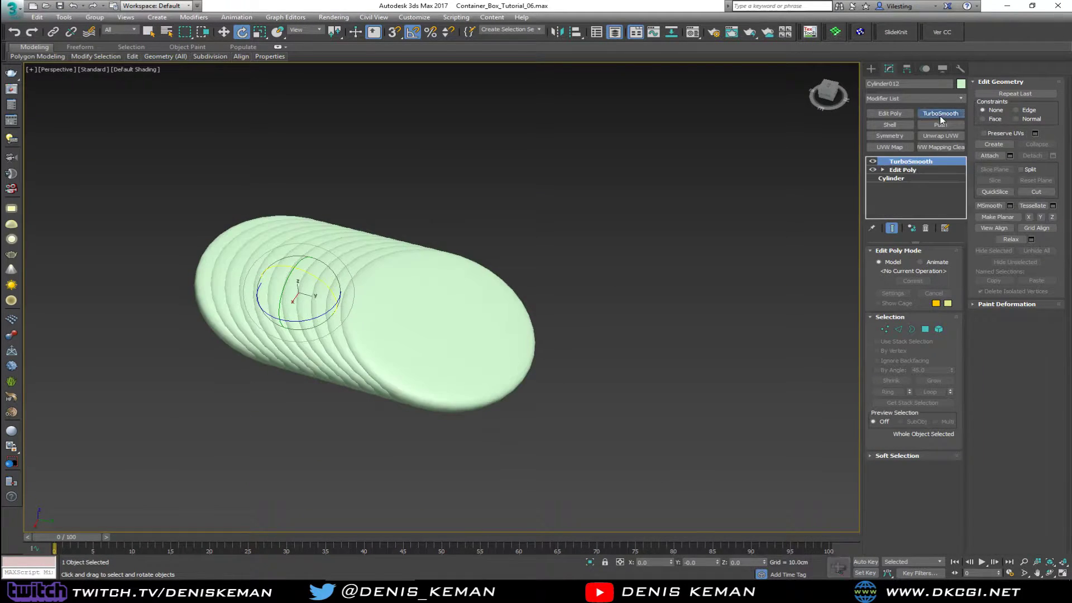
left_click(530, 213)
left_click(334, 298)
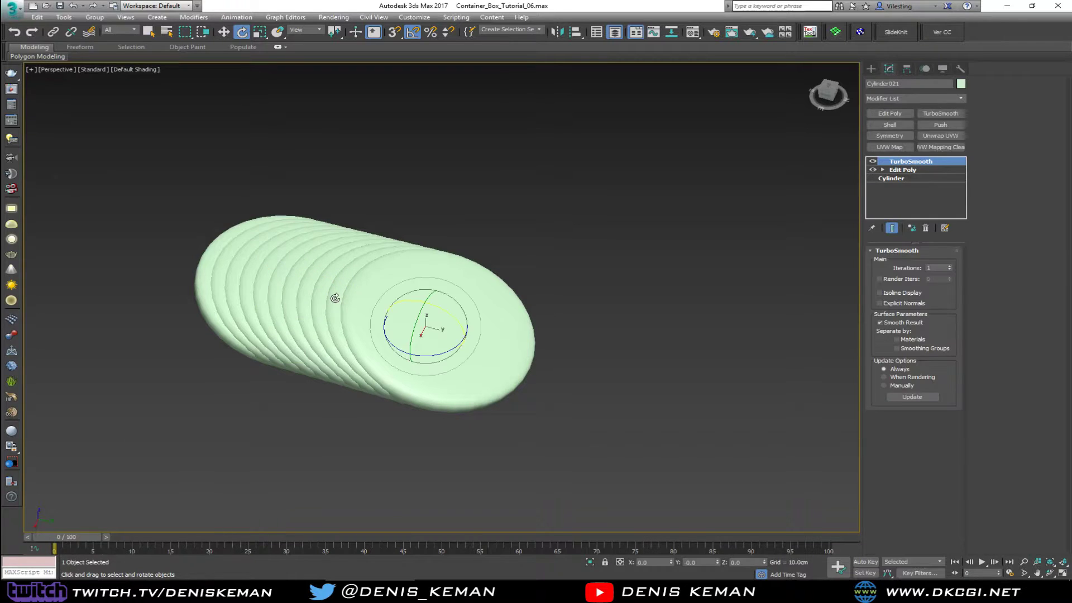
- Make the modifiers of all 11 discs unique to each object and save the scene
key("F4")
left_click(459, 191)
middle_click_drag(335, 270, 320, 253, "alt")
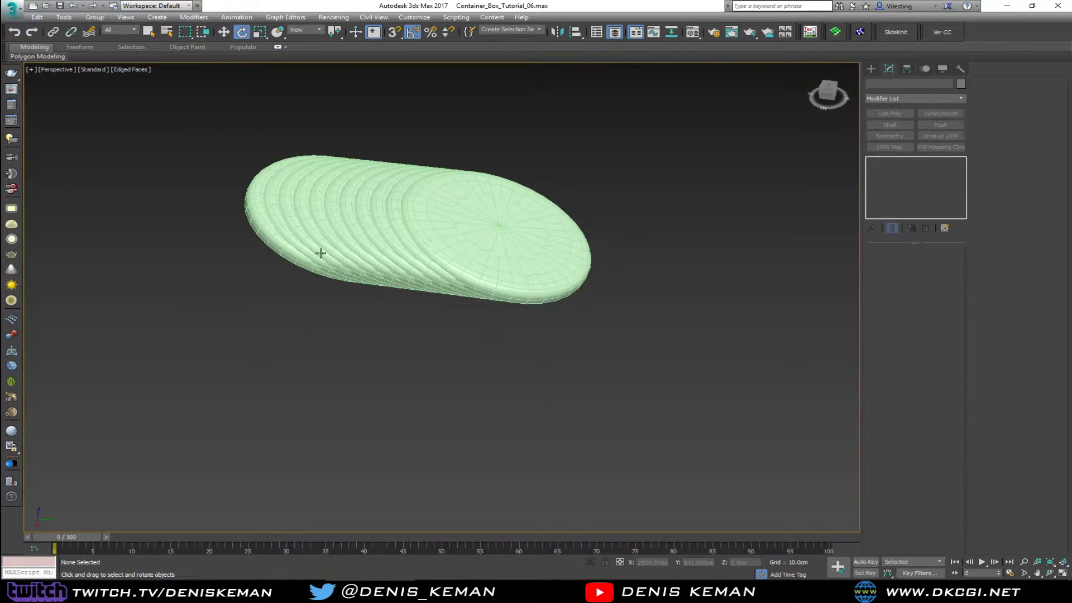
left_click(260, 211)
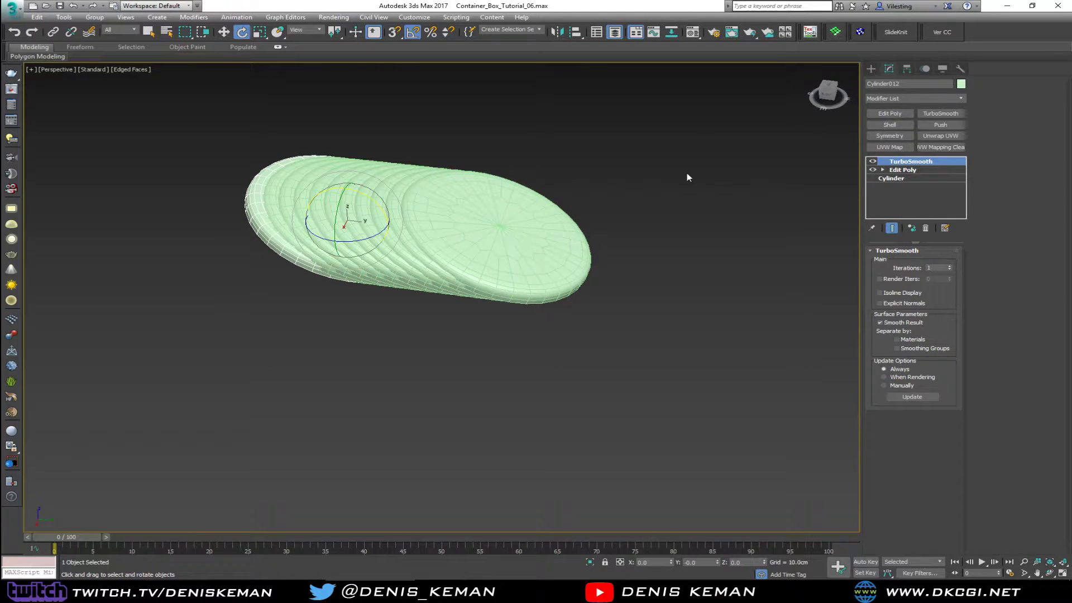
left_click_drag(83, 369, 84, 368)
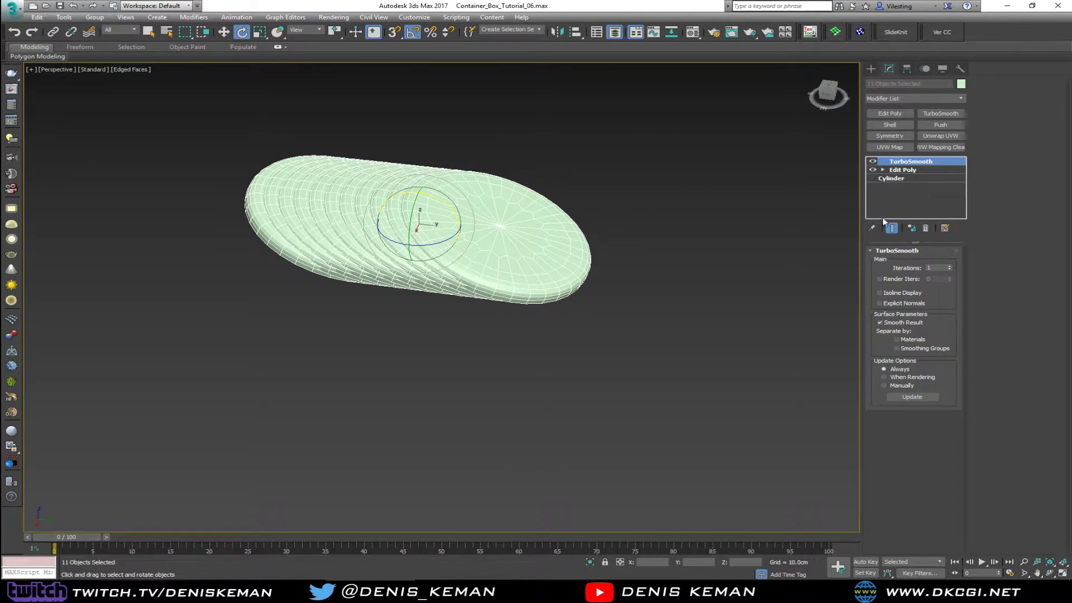
left_click(914, 230)
left_click(569, 330)
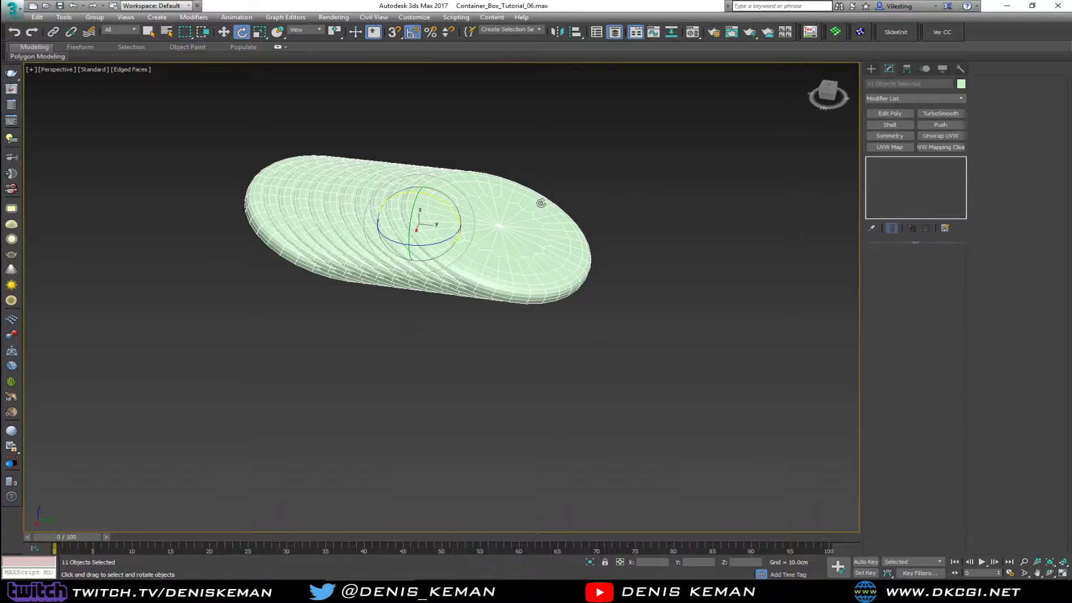
left_click(537, 179)
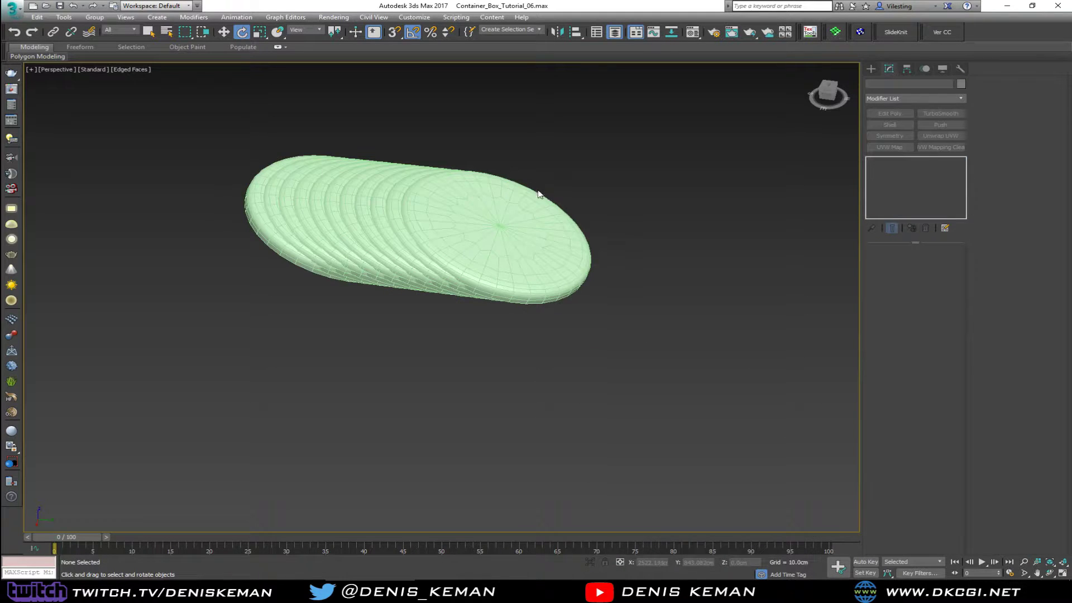
left_click(12, 9)
left_click(30, 101)
- Add an Edit Poly modifier to the first disc and attach the other overlapping discs to it as one weld strip
left_click(267, 228)
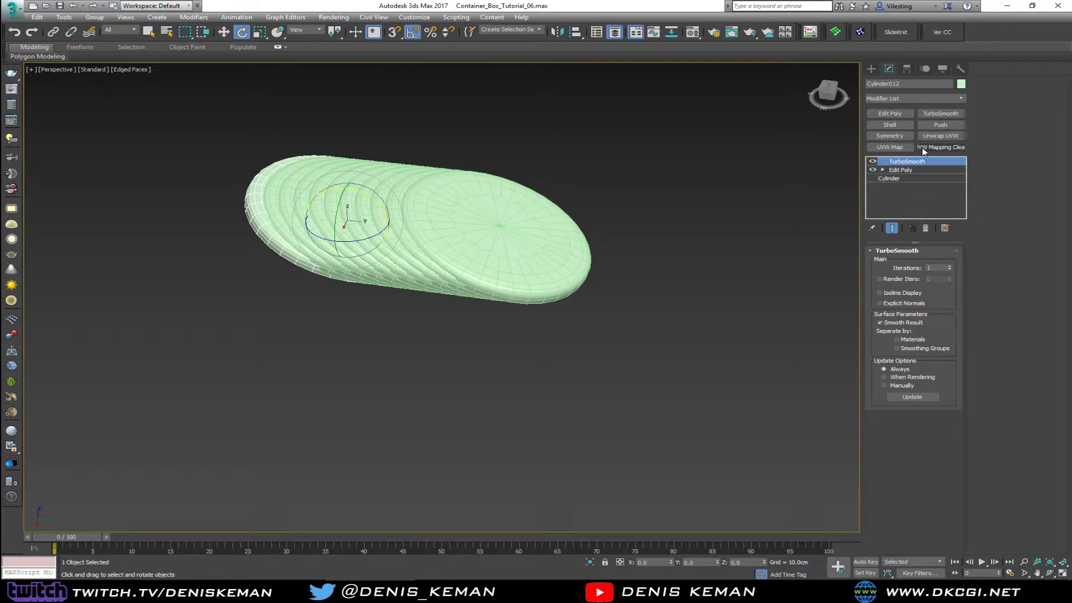
left_click(889, 113)
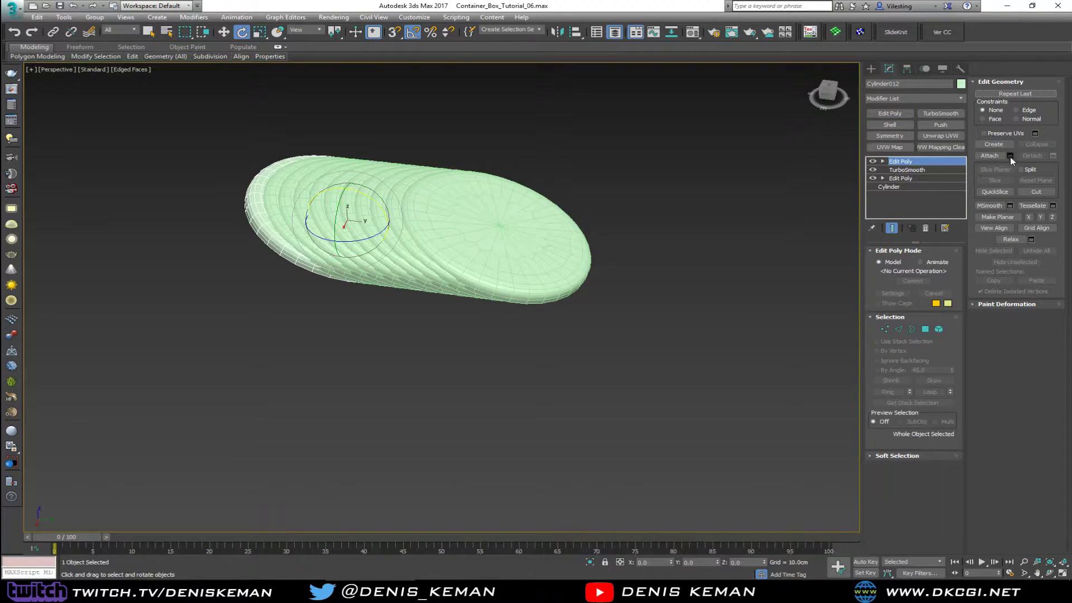
left_click(989, 155)
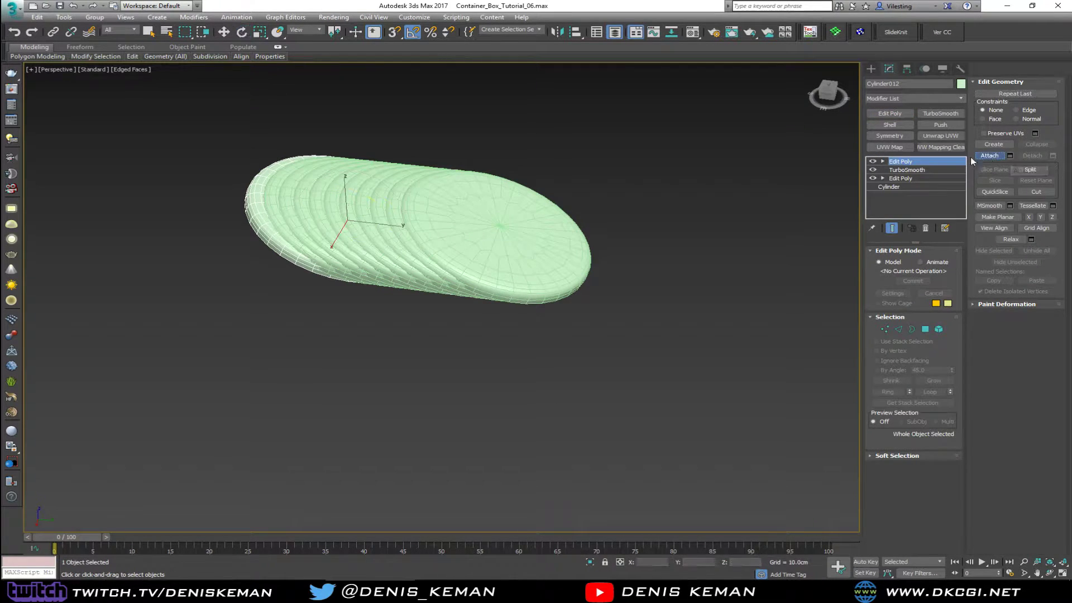
left_click(316, 212)
left_click(338, 217)
left_click(354, 220)
left_click(369, 224)
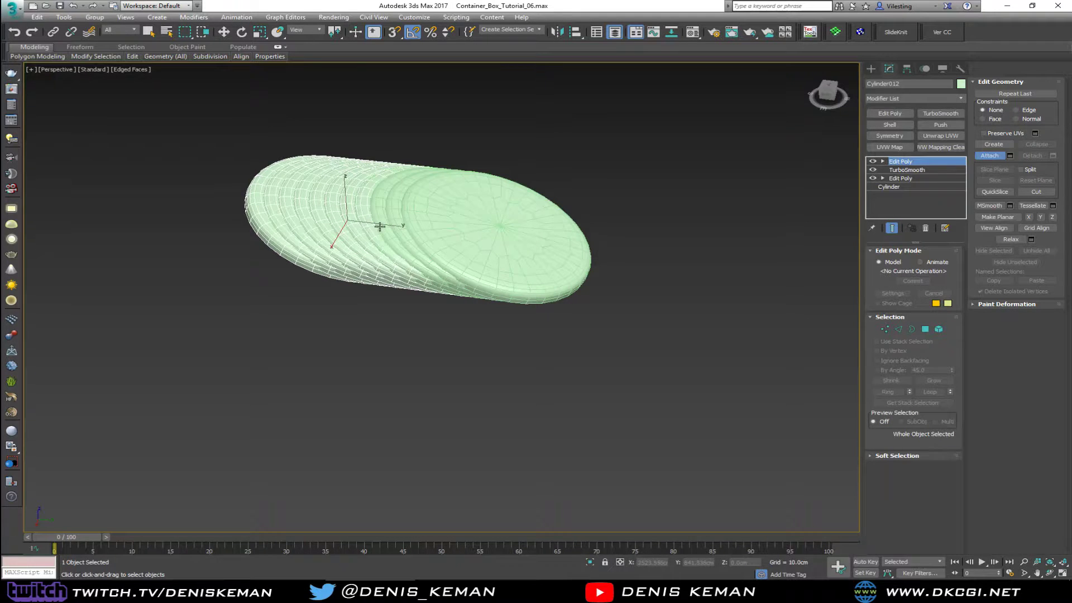
left_click(380, 226)
left_click(396, 229)
left_click(437, 233)
key("w")
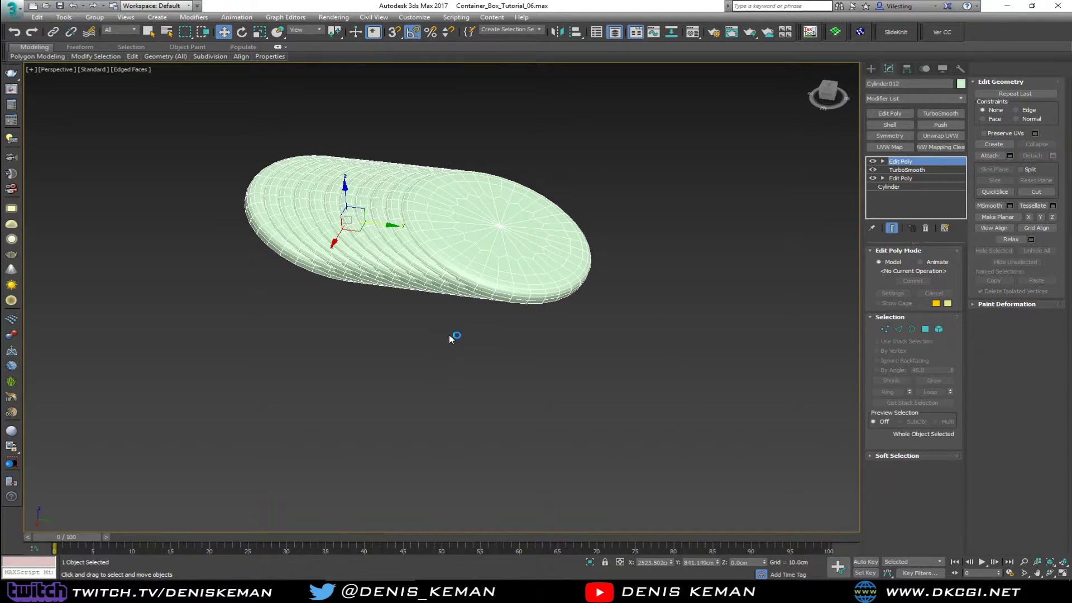
- Draw an arc with a radius of about 3.9 cm beside the weld strip in the Top view
left_click(449, 334)
key("alt+w")
left_click(204, 212)
key("alt+w")
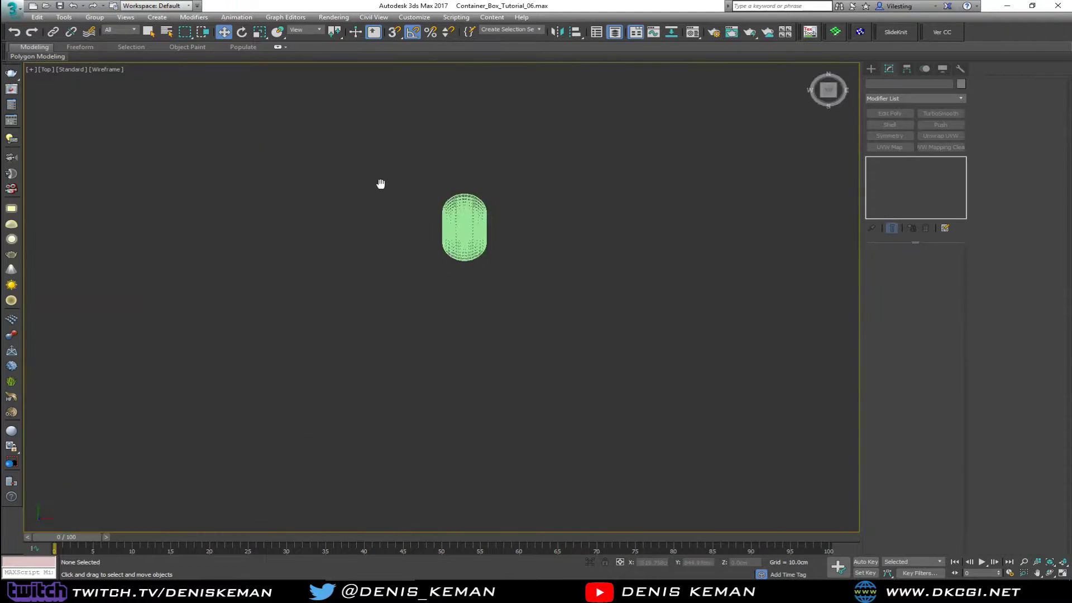
right_click(481, 245)
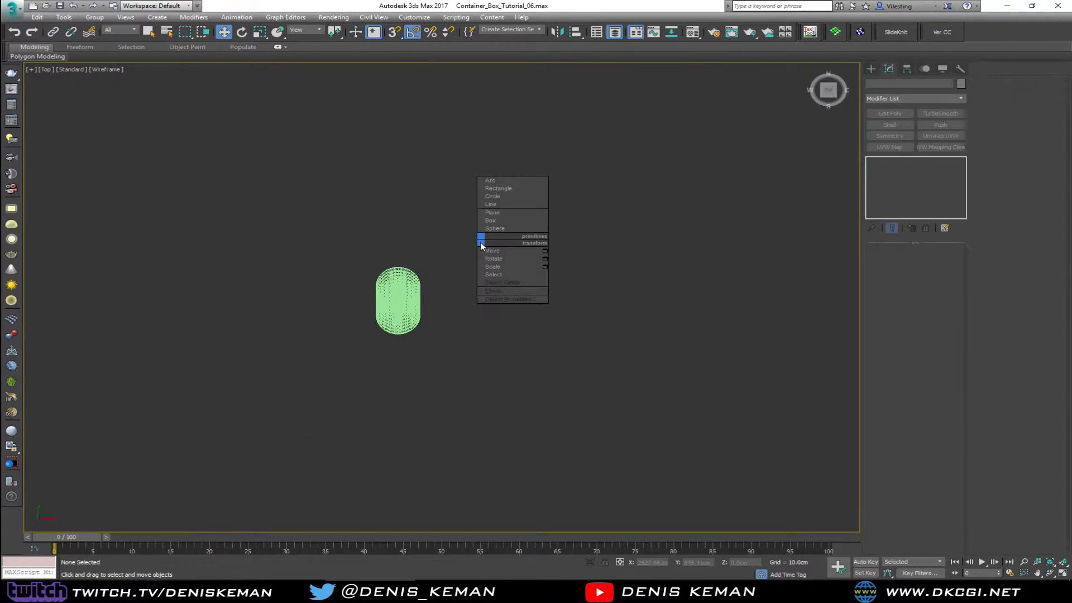
left_click(510, 181)
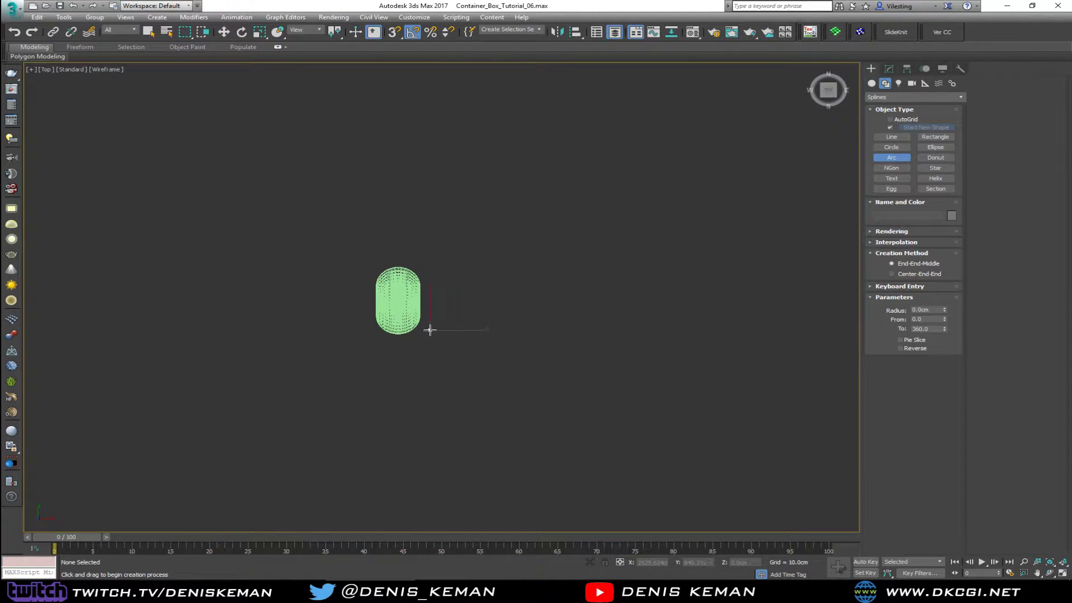
left_click_drag(429, 329, 584, 329)
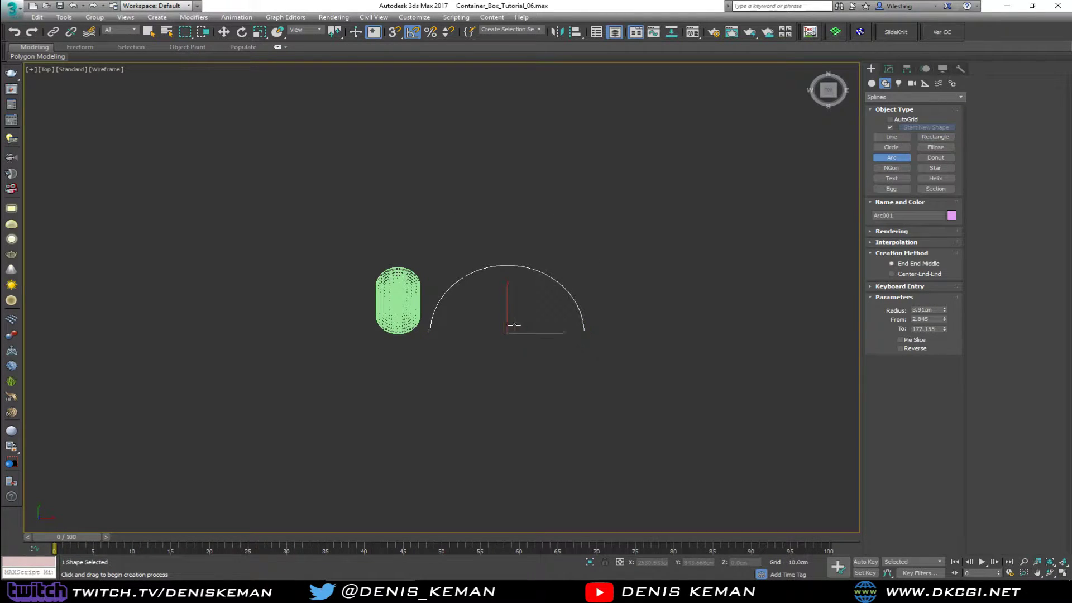
key("w")
key("alt+w")
middle_click(674, 399)
key("alt+w")
- Add a PathDeform (WSM) modifier to the weld strip, using the arc as its path, and move the strip to the path
left_click(428, 256)
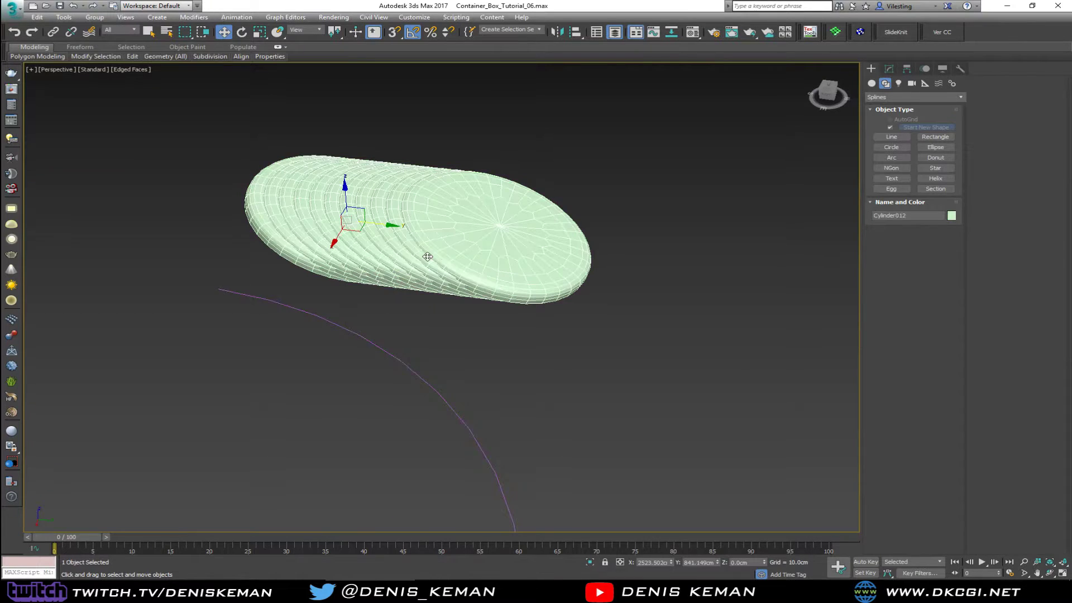
left_click(888, 69)
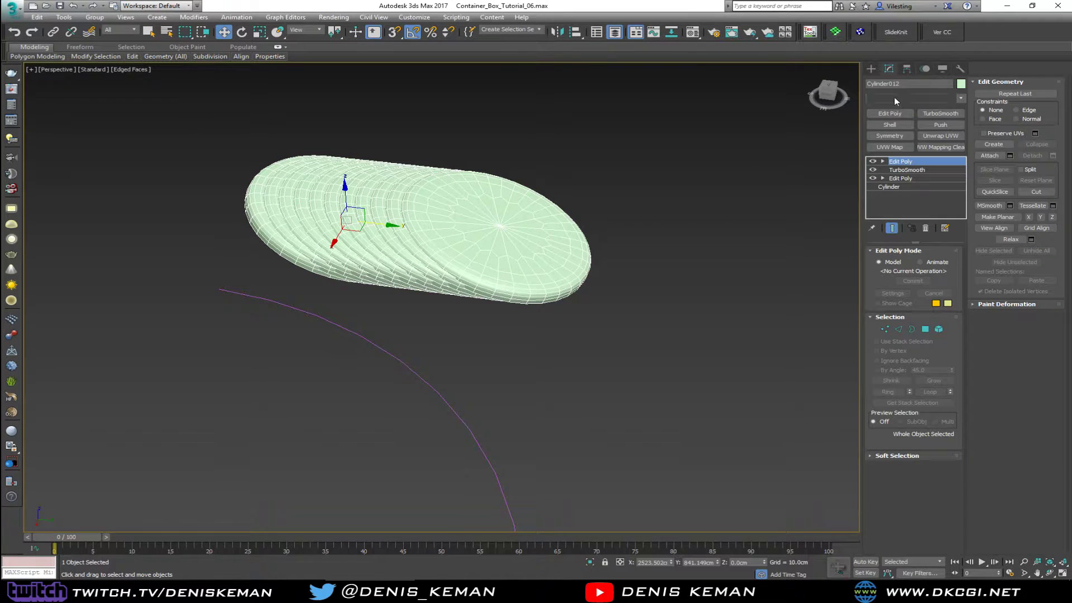
left_click(893, 99)
key("Down")
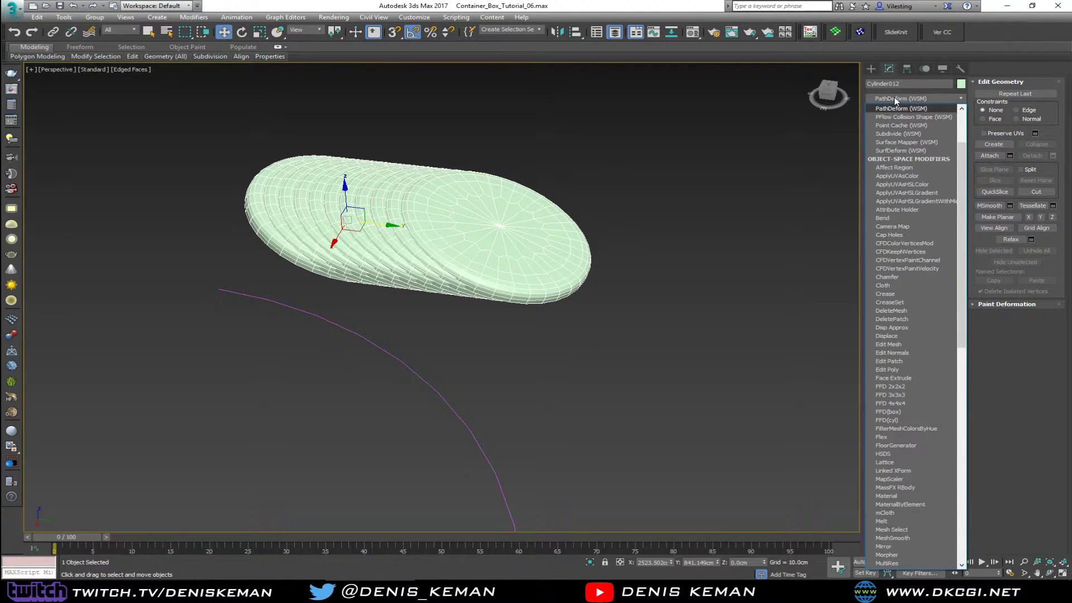
left_click(900, 110)
scroll(768, 220, "down", 2)
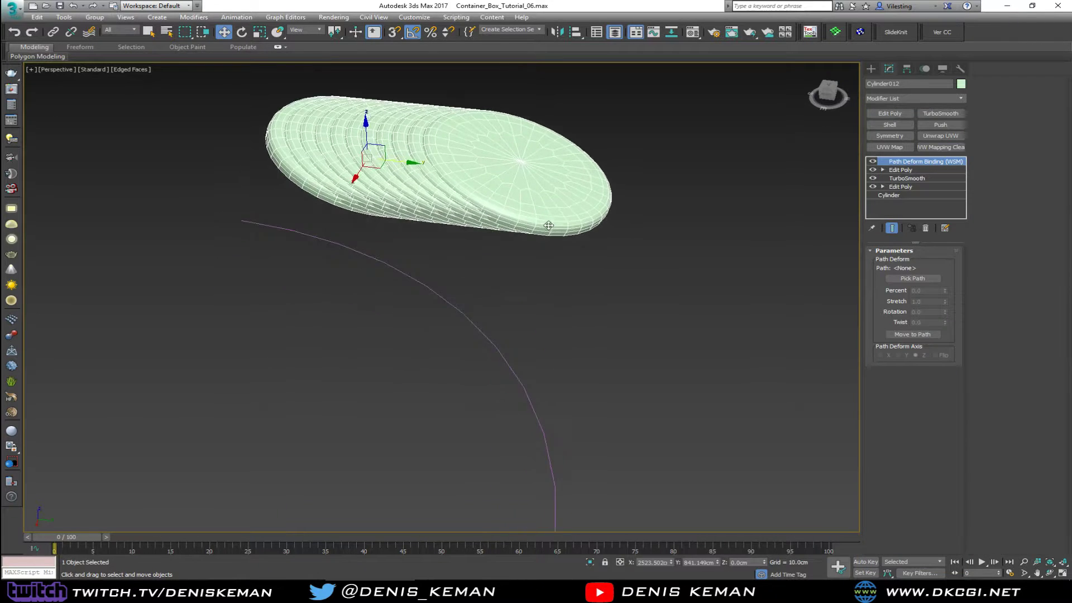
left_click(902, 279)
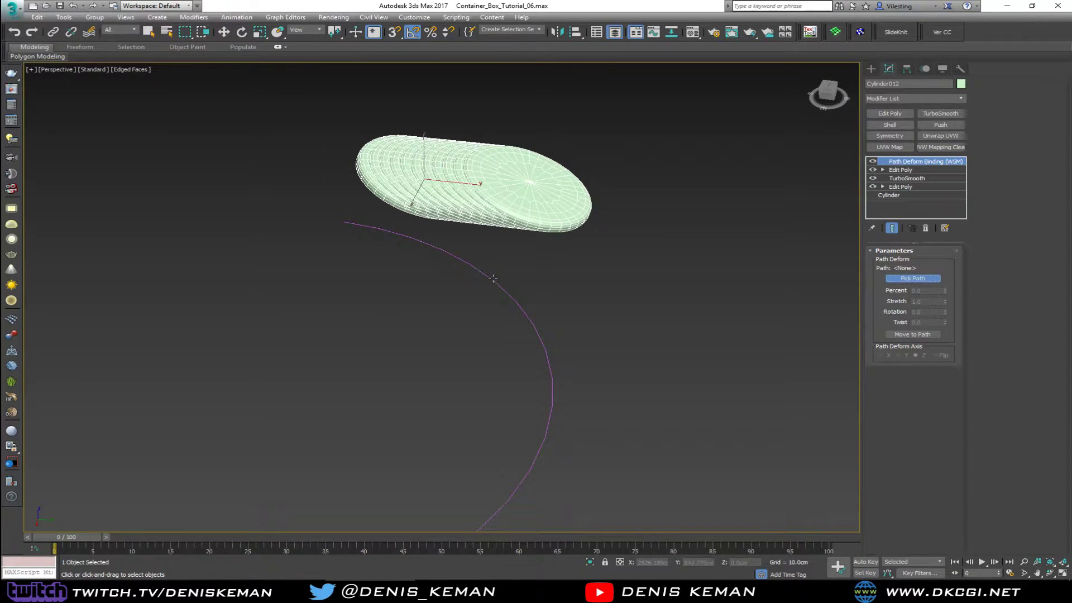
left_click(492, 278)
left_click(912, 334)
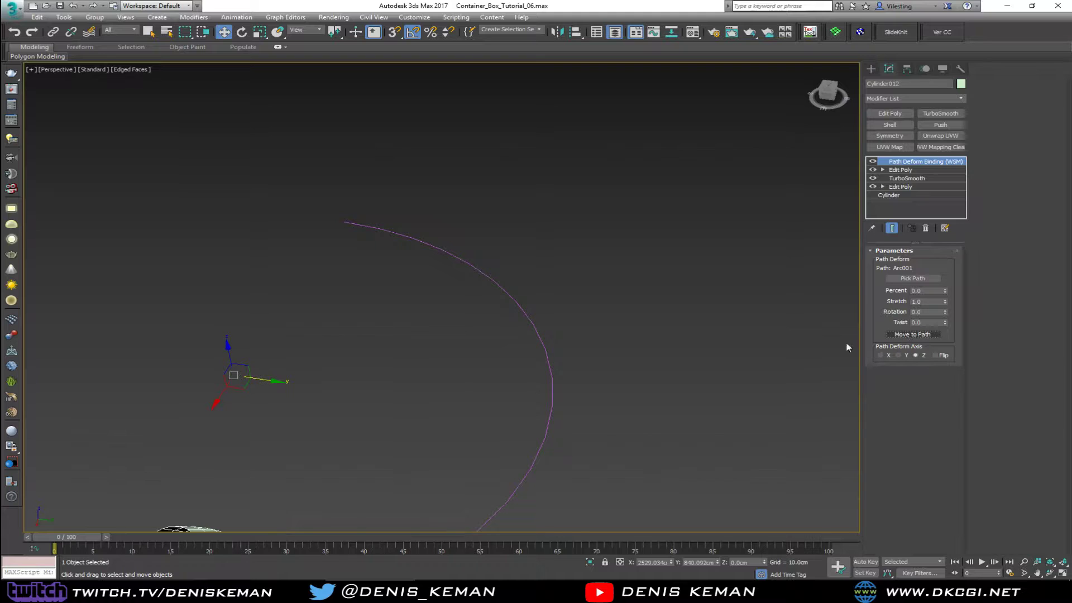
- Try the X, Y and Z path deform axes on the weld strip, with and without Flip
scroll(406, 271, "up", 2)
left_click(881, 355)
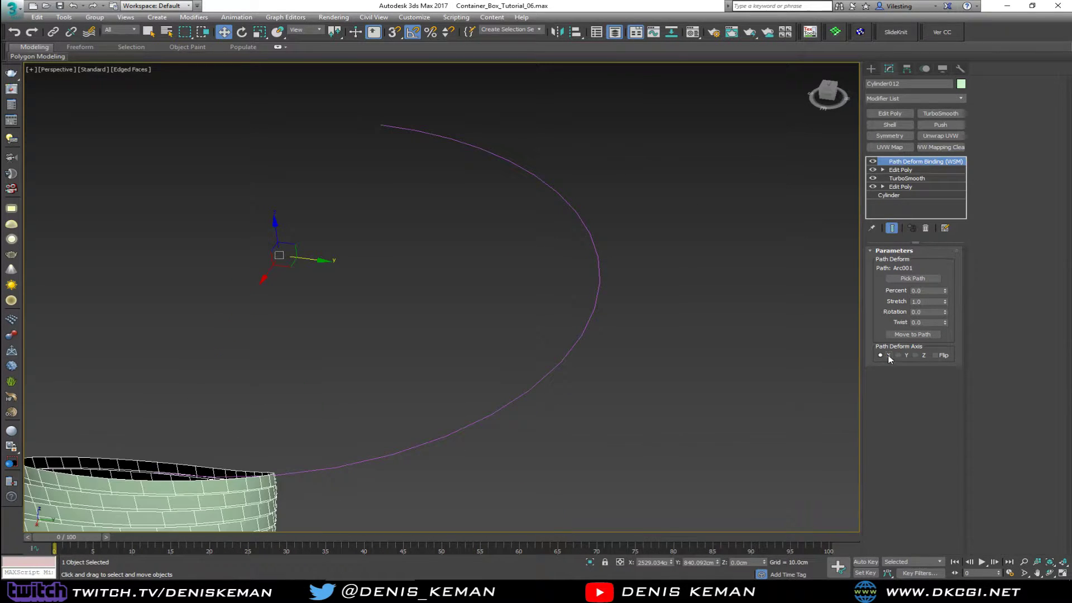
middle_click_drag(637, 383, 475, 316, "alt")
left_click(898, 355)
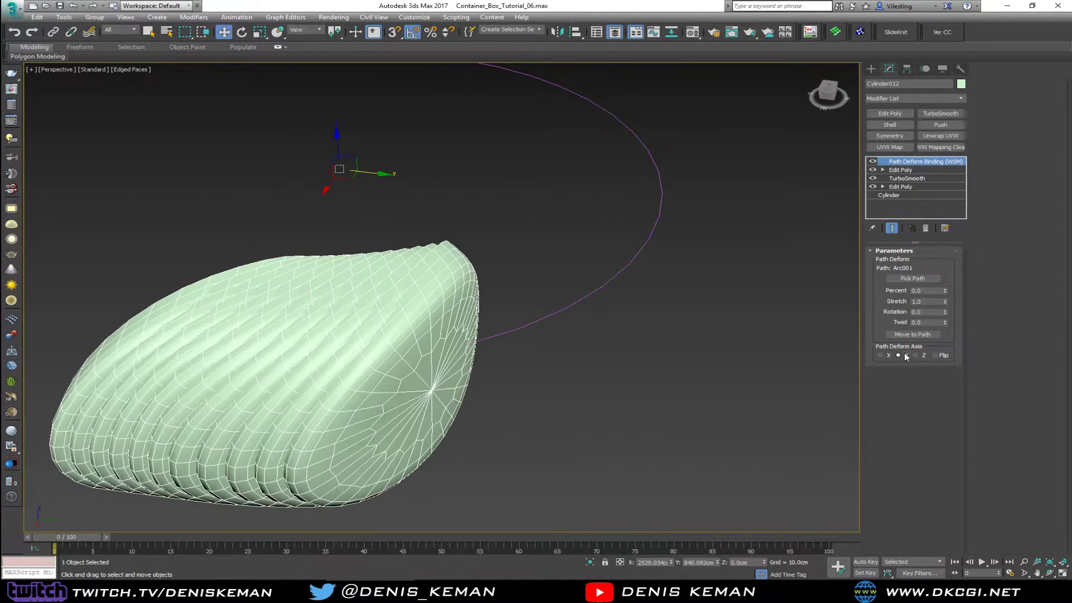
left_click(915, 355)
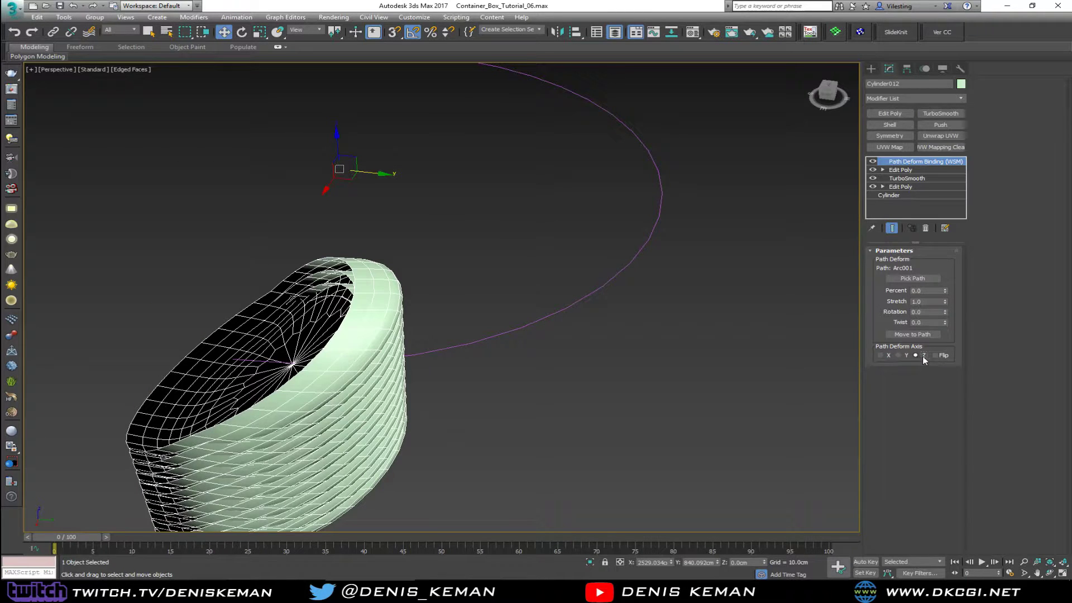
left_click(935, 355)
middle_click_drag(582, 276, 547, 326, "alt")
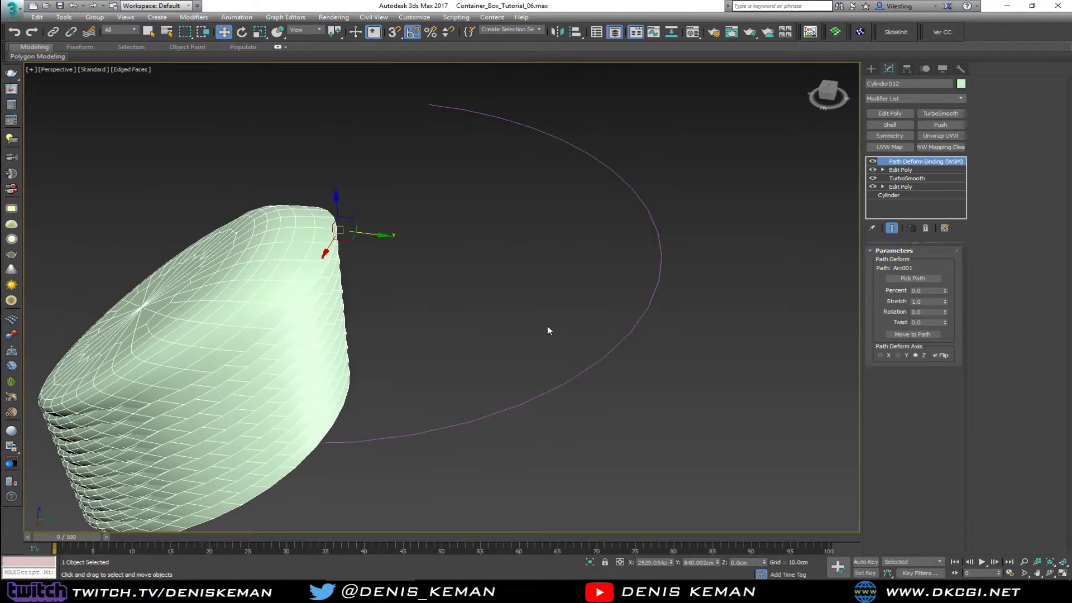
left_click(880, 355)
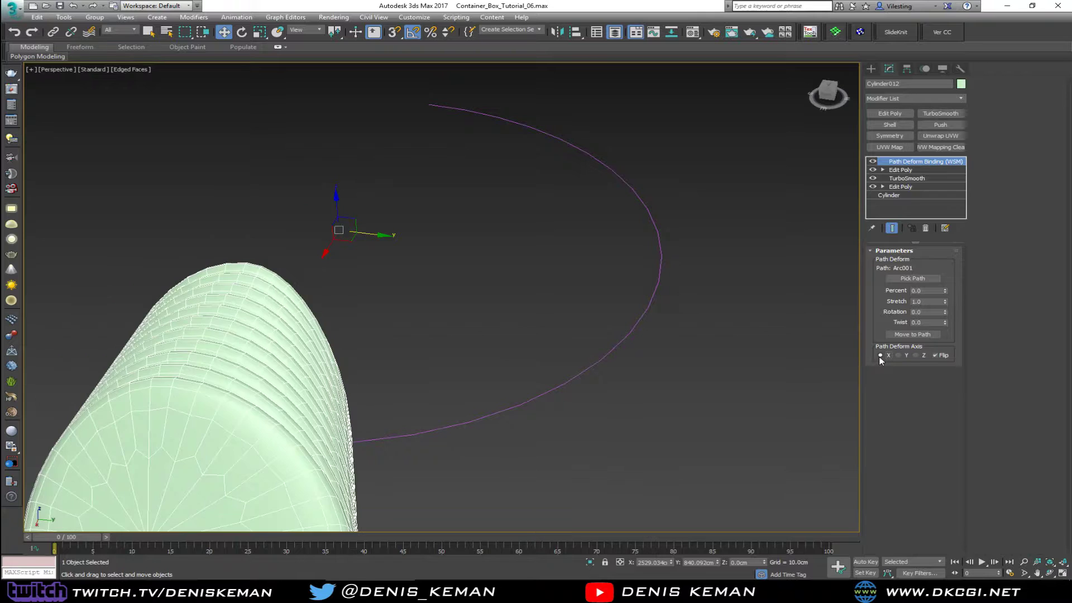
middle_click_drag(491, 330, 634, 275, "alt")
- Undo the path binding and delete the Path Deform modifier from the weld strip
left_click(925, 229)
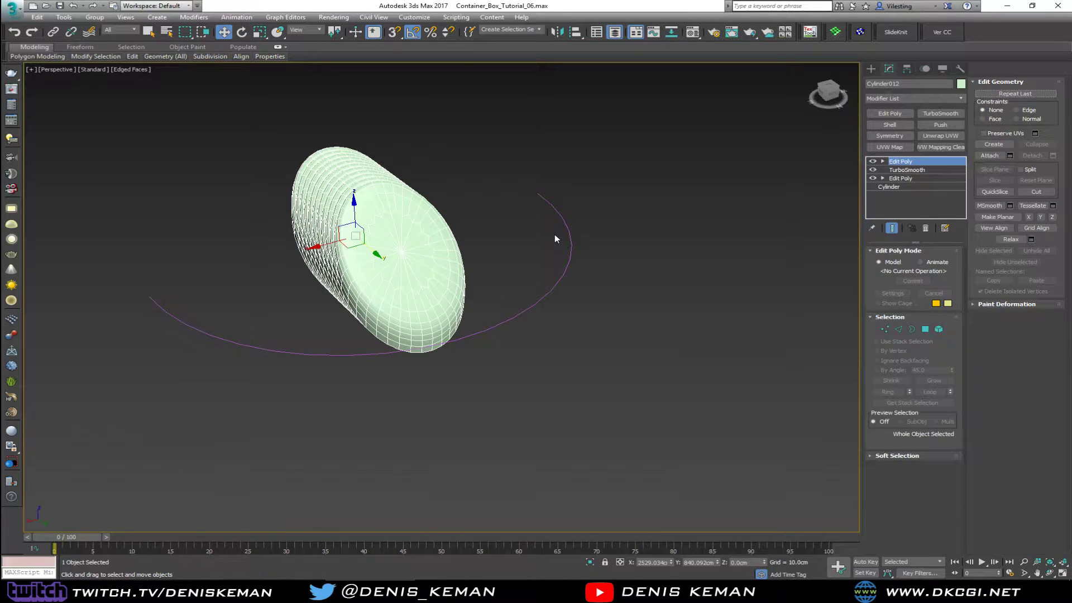
key("ctrl+z")
key("ctrl+z")
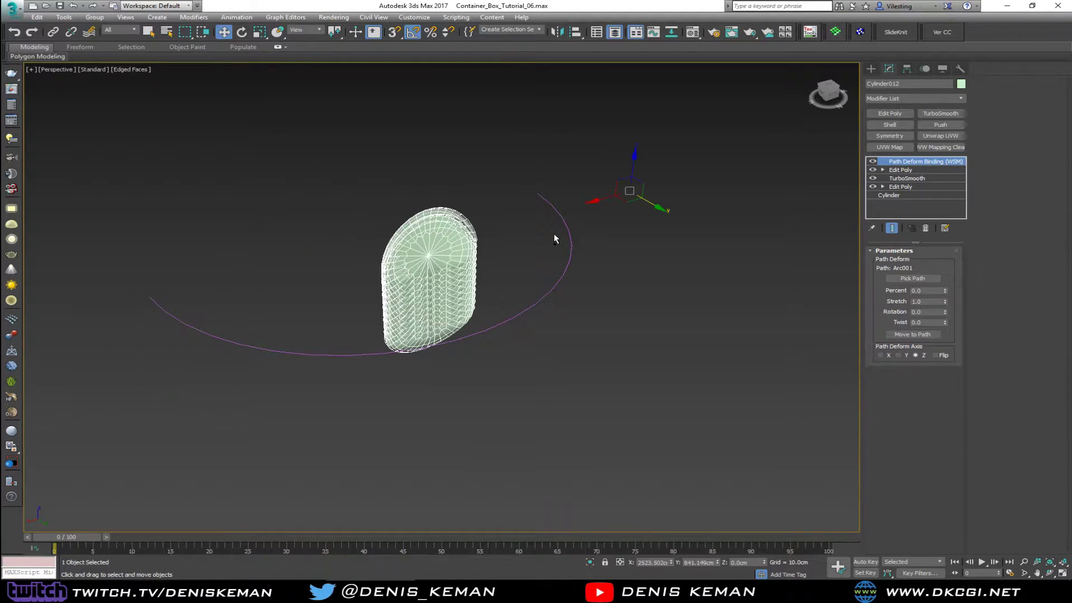
middle_click_drag(578, 227, 507, 286)
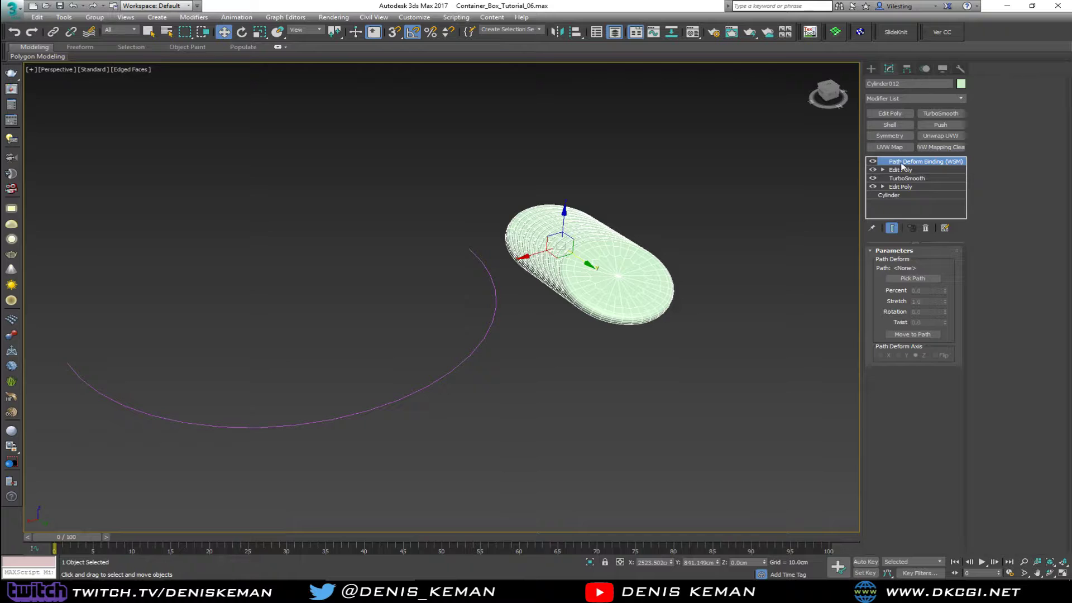
left_click(925, 228)
- Reset the weld strip's transform with Reset XForm and convert it to an Editable Poly
left_click(959, 68)
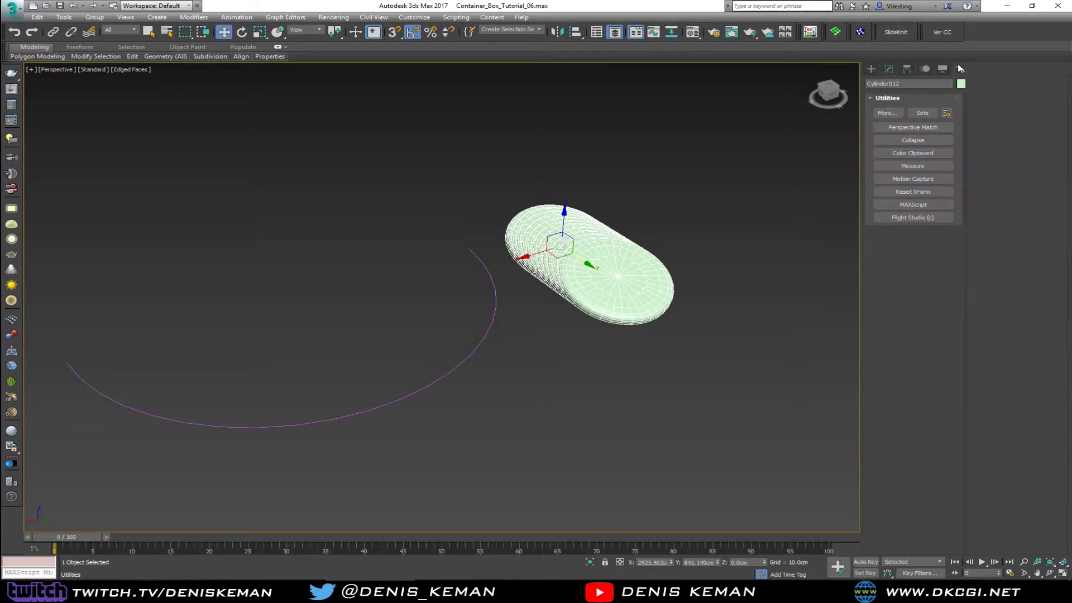
left_click(925, 193)
left_click(919, 251)
right_click(603, 230)
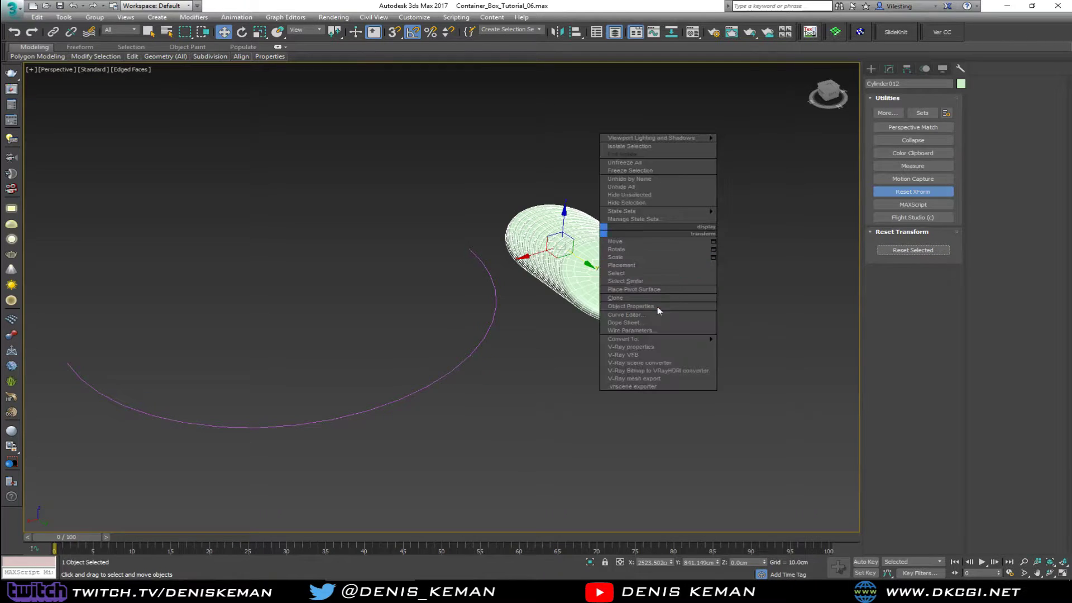
left_click(743, 346)
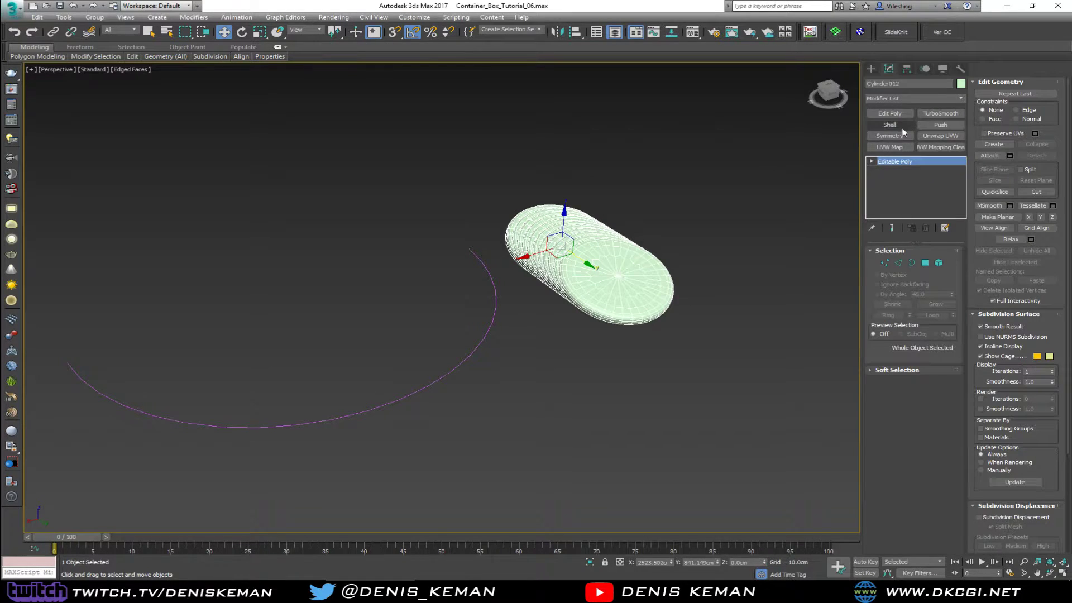
- Add a PathDeform (WSM) modifier to the converted weld strip and pick the arc as its path
left_click(900, 98)
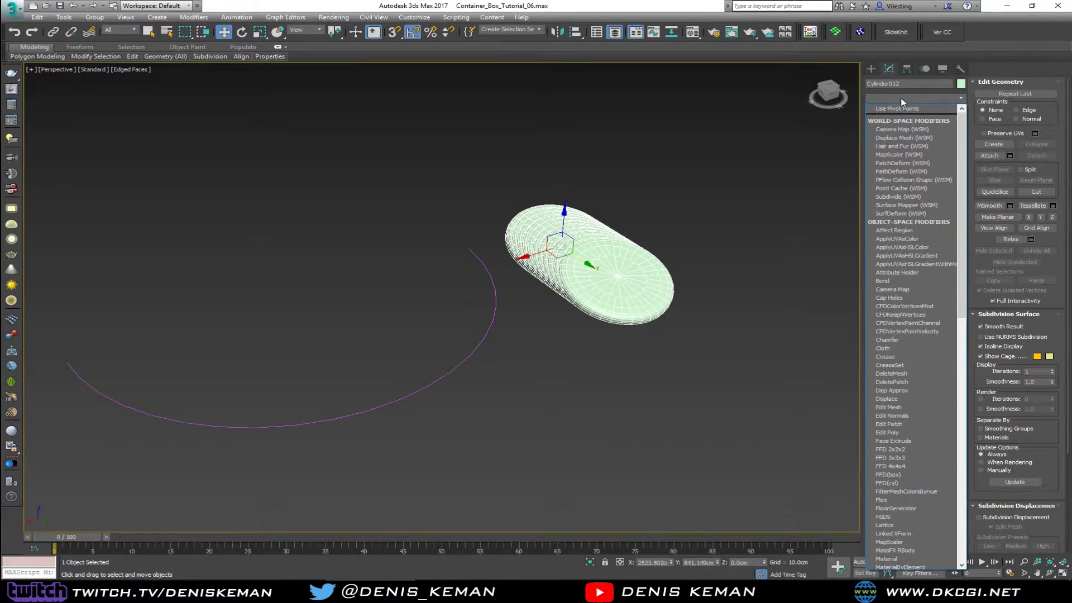
key("p")
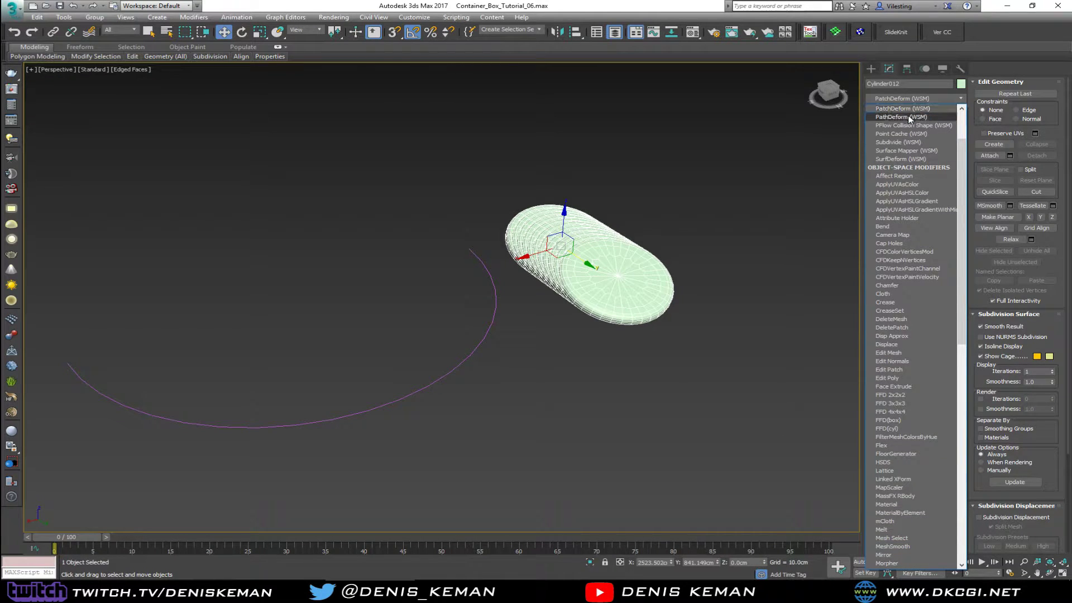
left_click(904, 117)
left_click(919, 282)
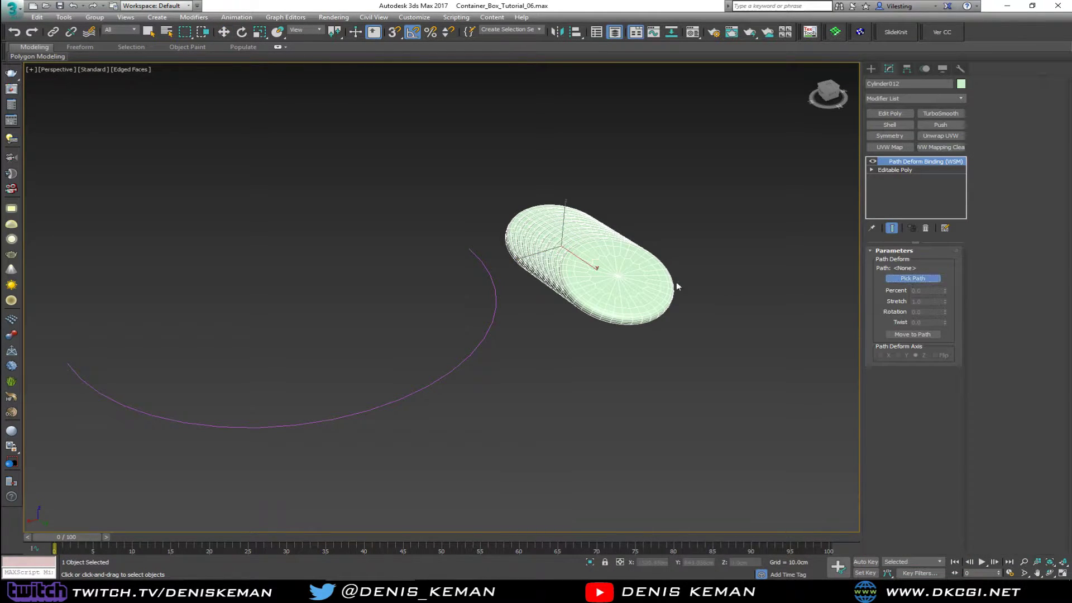
left_click(504, 308)
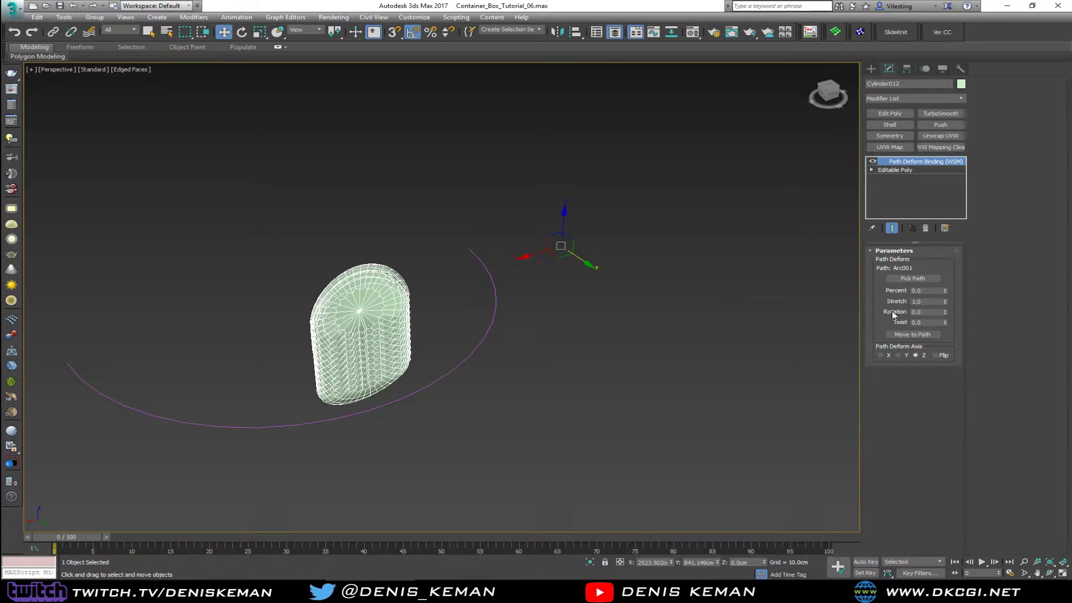
- Move the weld strip to the arc path and set the path deform axis to Y
left_click(880, 355)
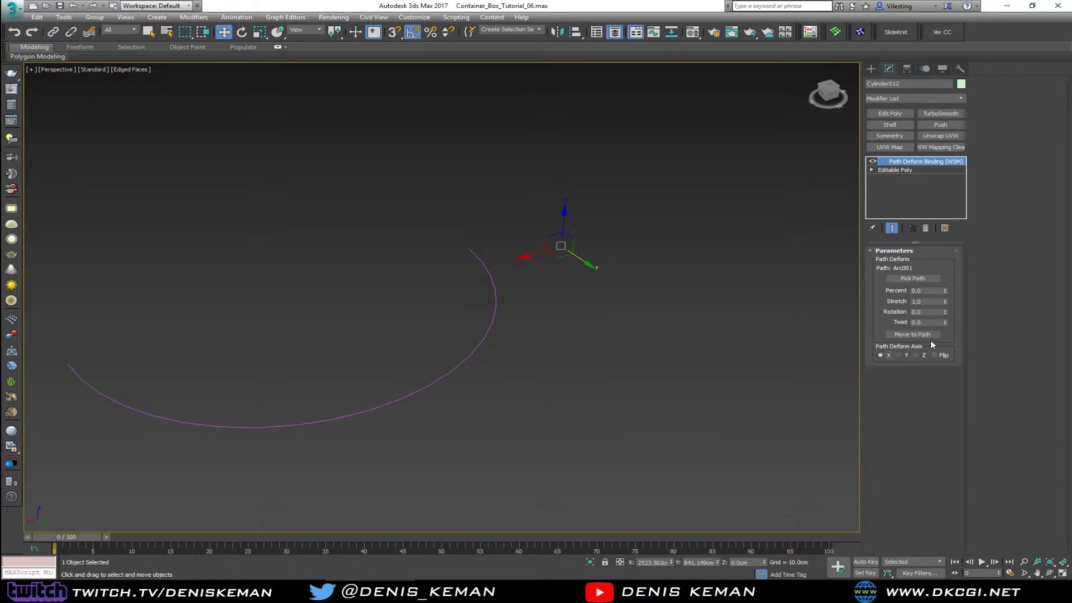
left_click(926, 335)
left_click(900, 355)
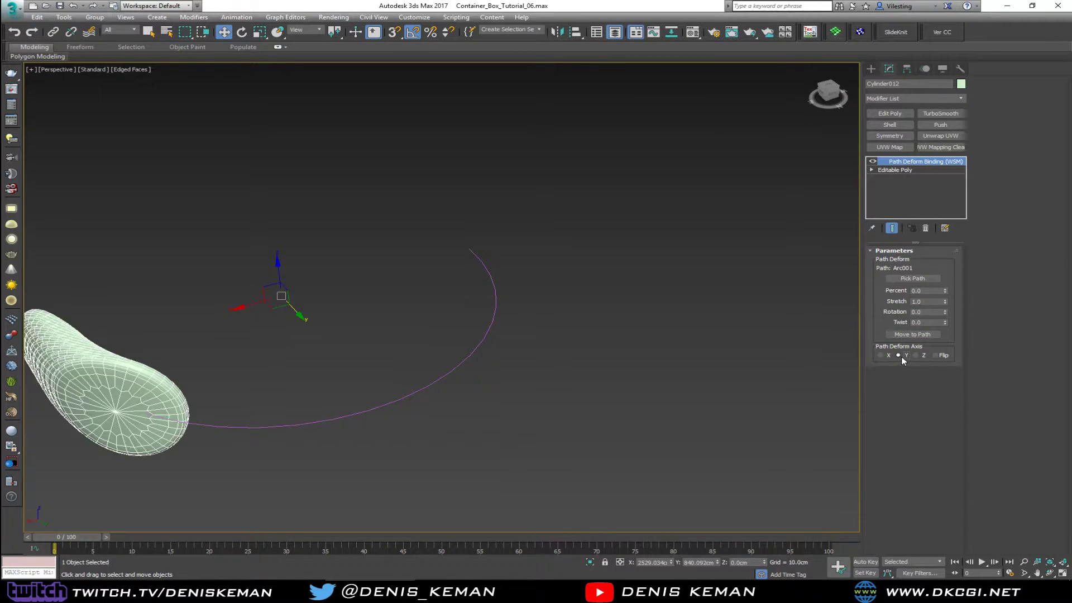
middle_click_drag(371, 325, 487, 305)
middle_click_drag(488, 305, 513, 293, "alt")
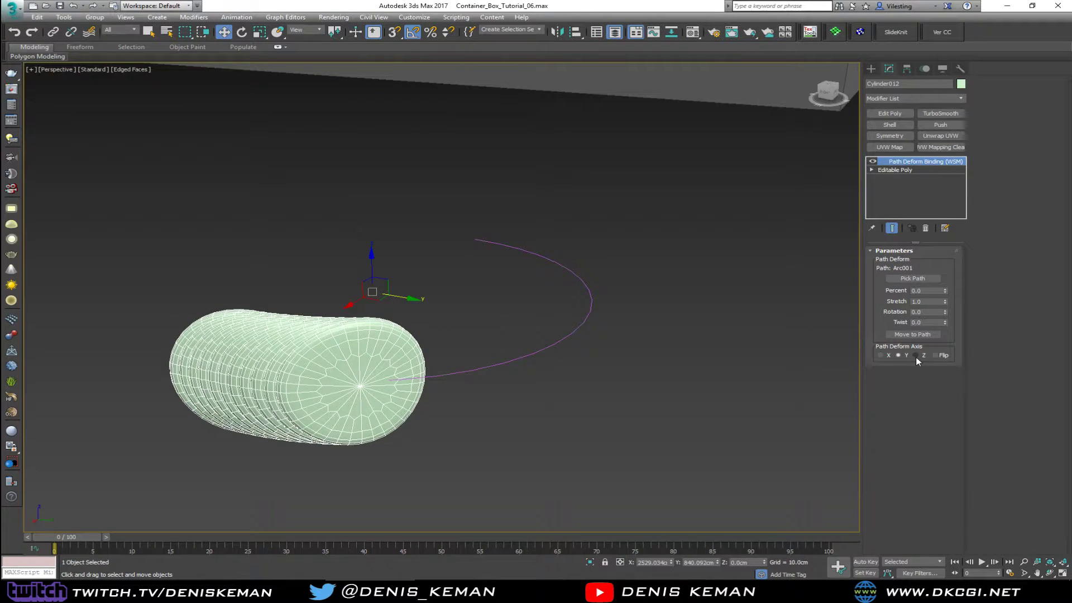
- Test Flip and the Z axis on the weld strip's path deformation, returning to the unflipped Y axis
left_click(943, 356)
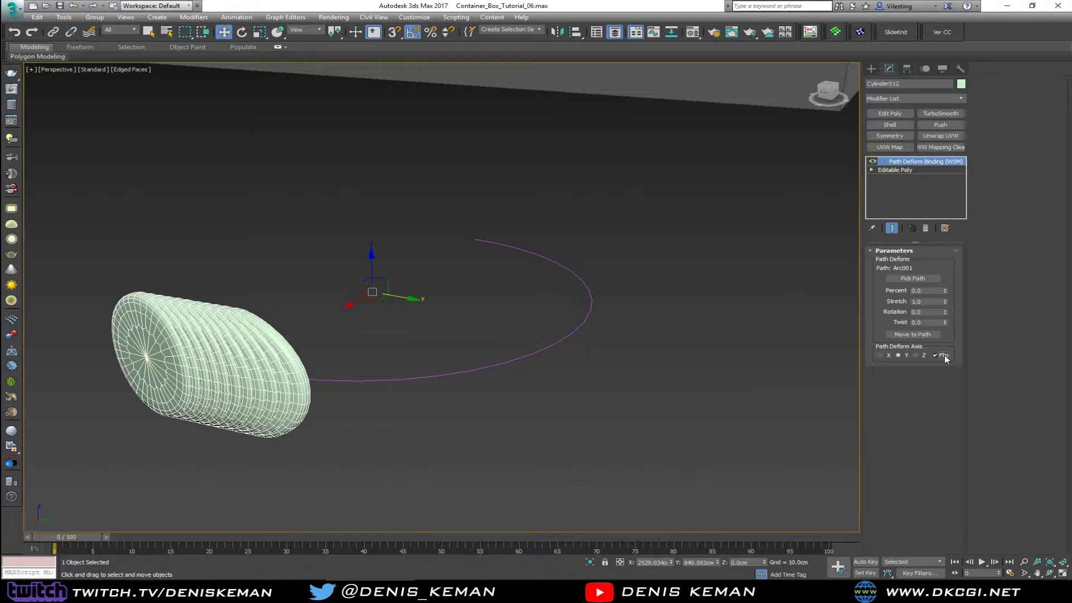
left_click(943, 356)
left_click(916, 356)
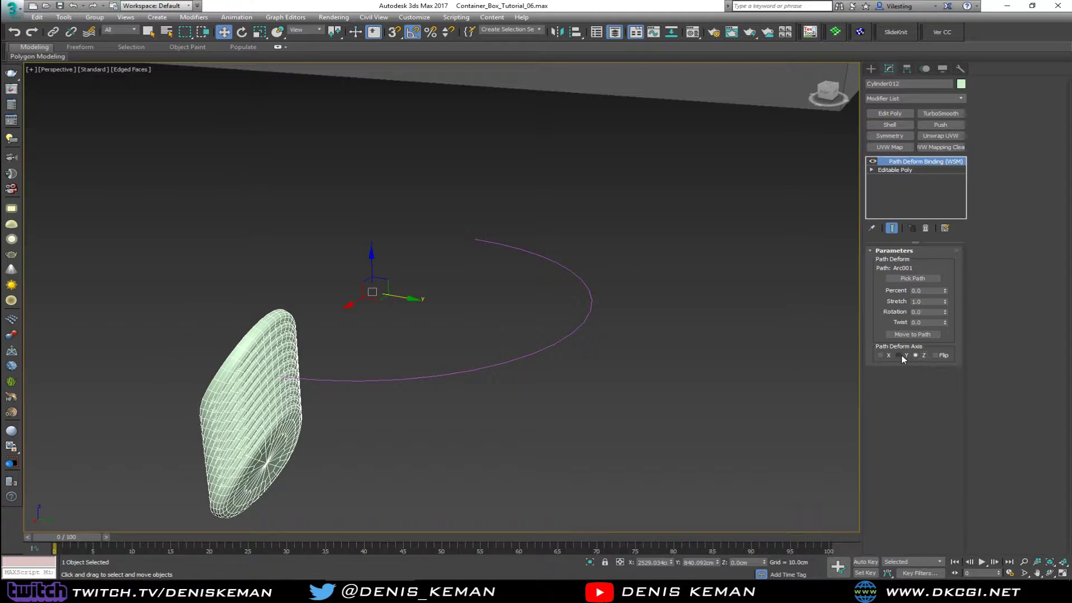
left_click(898, 355)
mouse_move(435, 327)
middle_mouse_down("alt")
mouse_move(410, 236)
mouse_move(416, 325)
middle_mouse_up("alt")
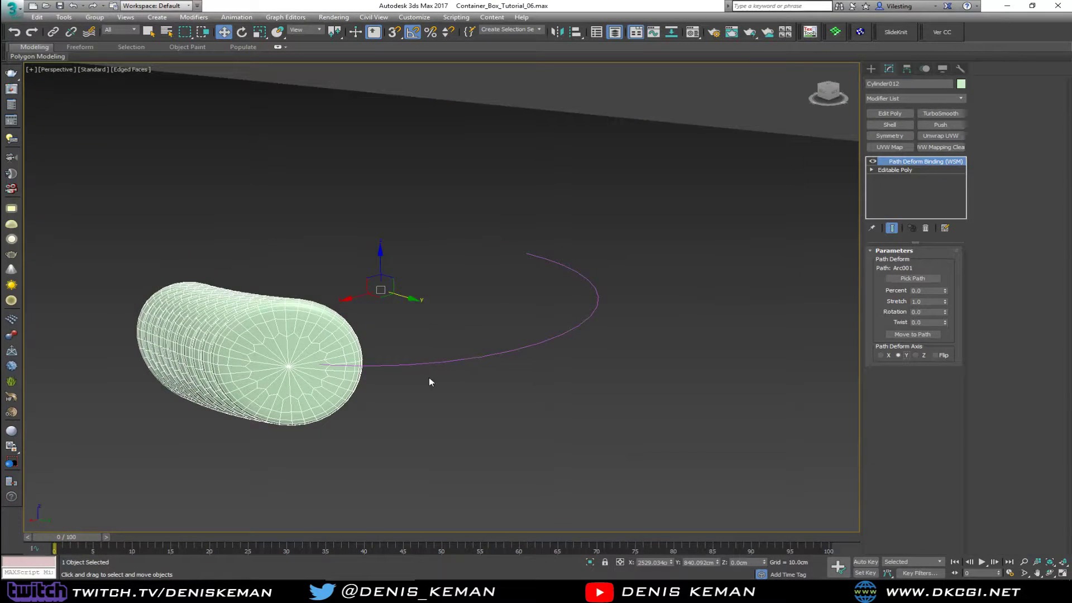
- Try rotating the arc around the X axis
left_click(595, 365)
left_click(550, 335)
key("e")
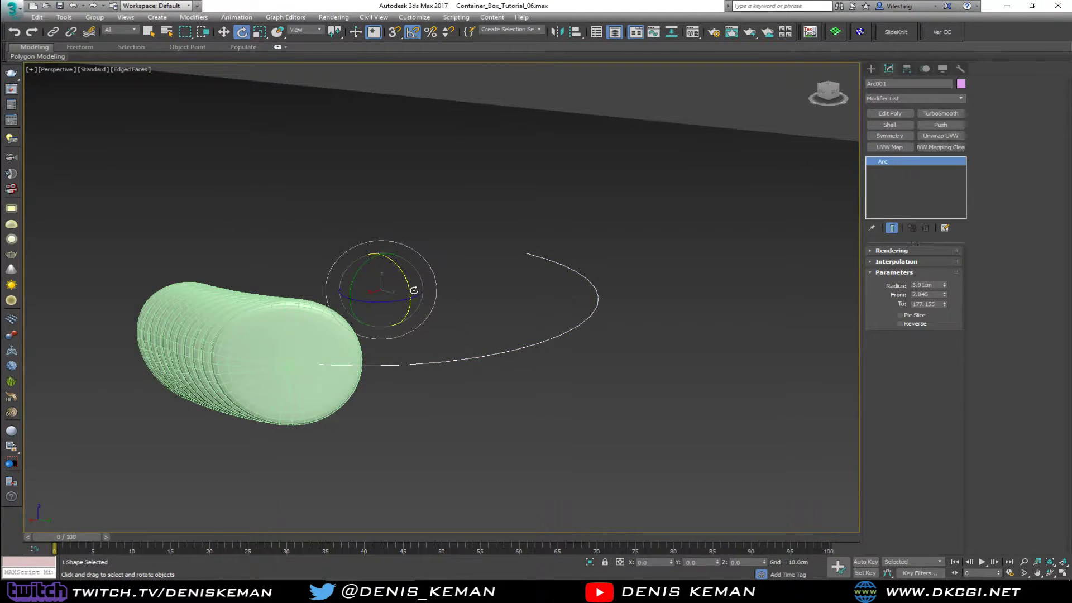
left_click_drag(412, 289, 409, 321)
- Increase the Stretch of the weld strip's Path Deform to lengthen it along the arc, and display it without edged faces
left_click(194, 381)
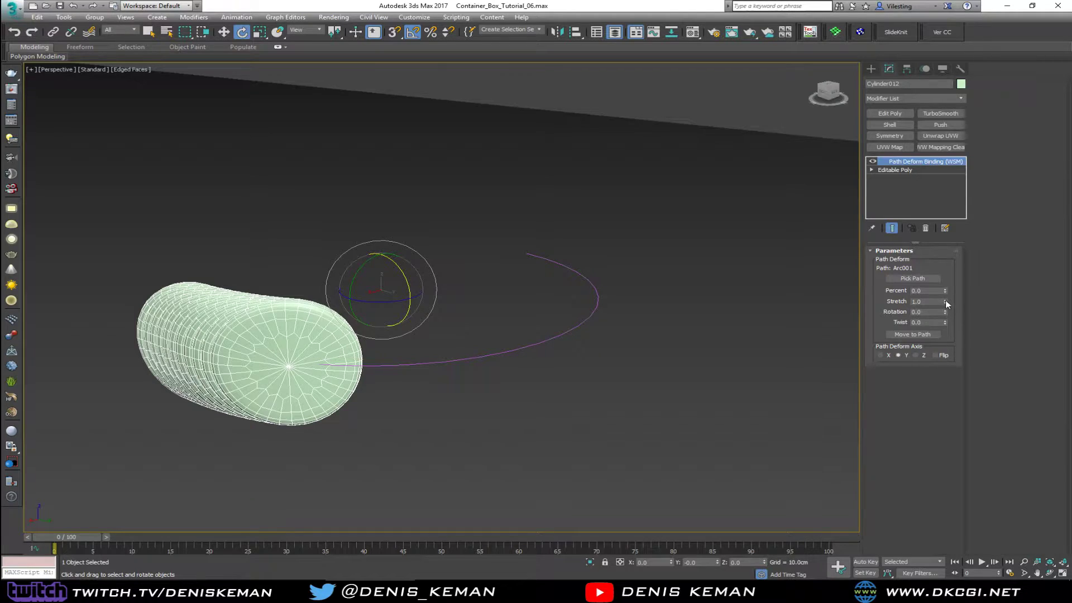
left_click_drag(945, 300, 919, 238)
left_click(623, 362)
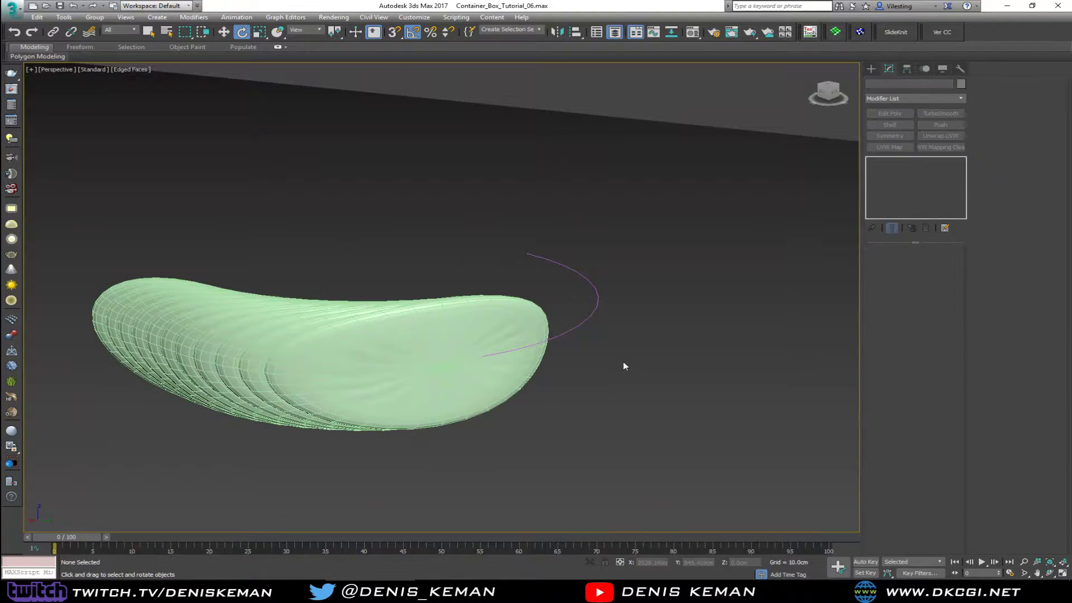
key("F4")
scroll(501, 367, "down", 2)
mouse_move(500, 366)
middle_mouse_down("alt")
mouse_move(463, 362)
mouse_move(484, 339)
mouse_move(469, 277)
middle_mouse_up("alt")
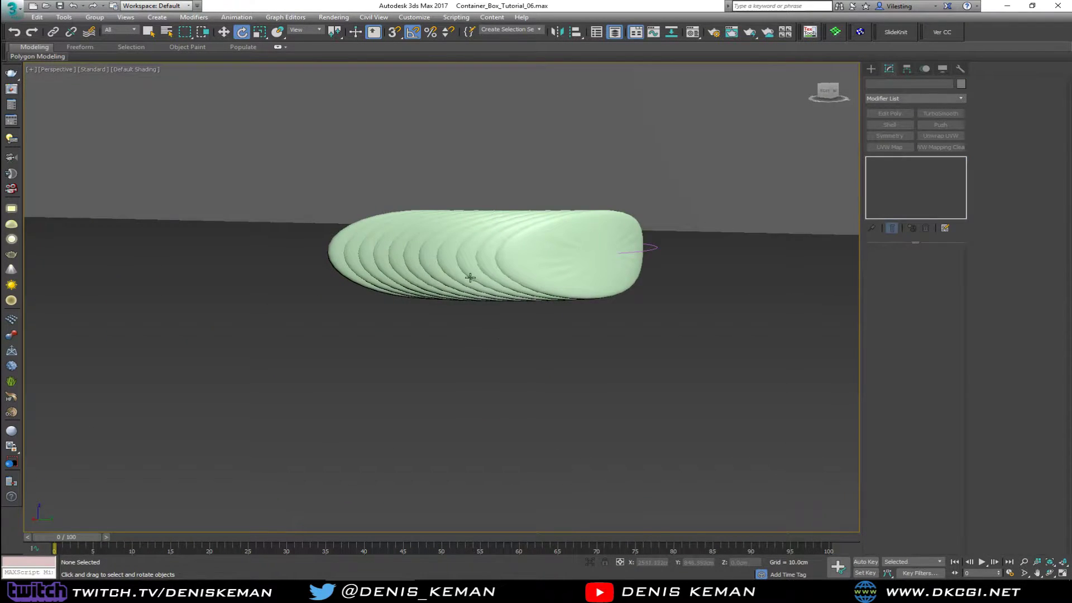
- Change the weld strip's object color to a grey custom color and deselect it
left_click(470, 277)
left_click(960, 84)
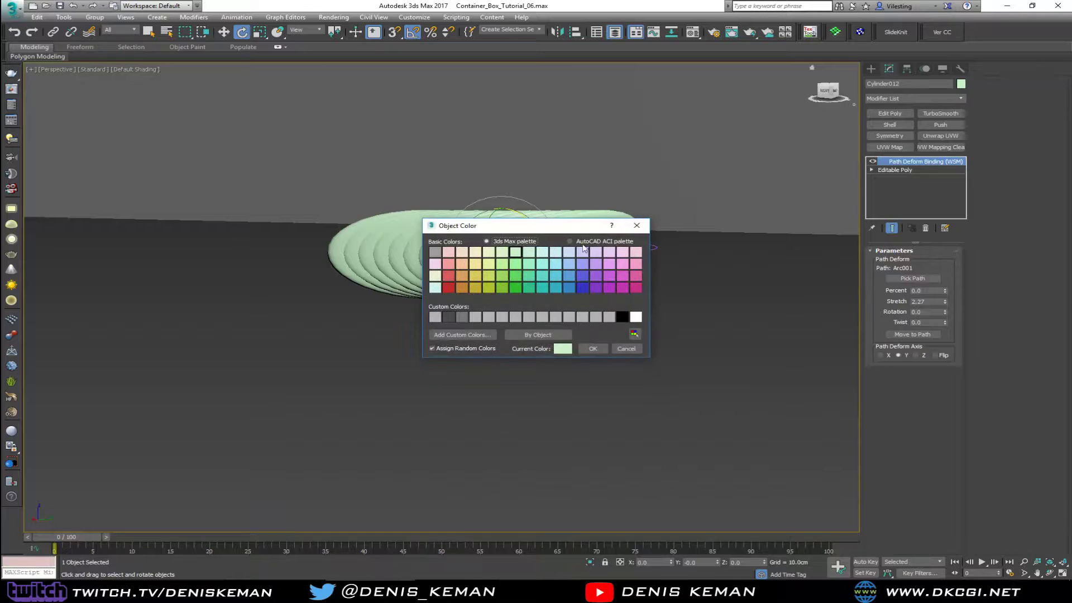
left_click(471, 316)
left_click(593, 348)
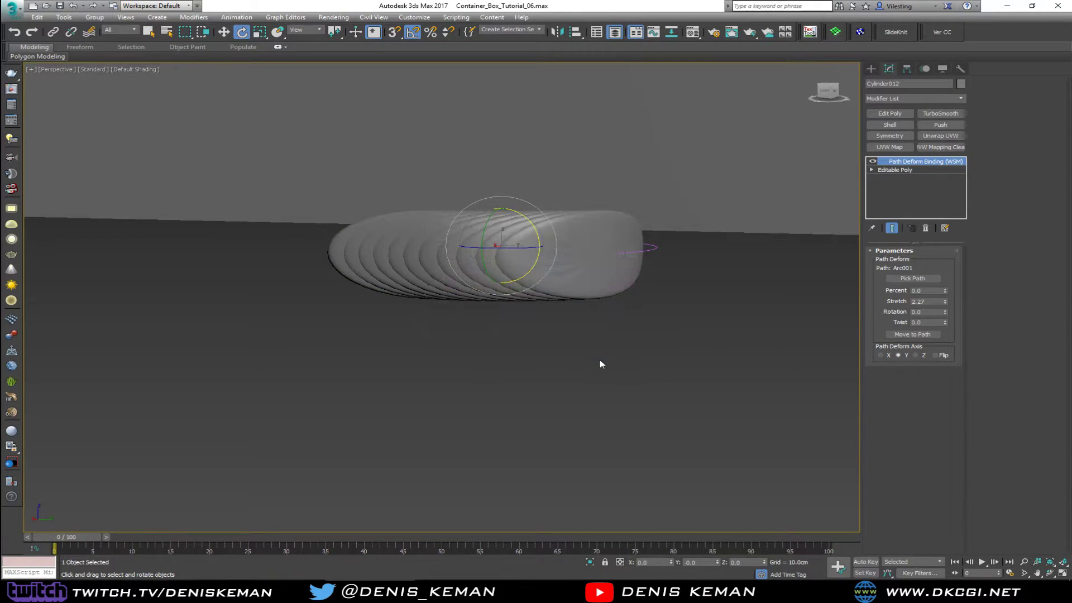
left_click(600, 359)
- Compare the weld strip up close with the "How To Weld Almost Anything" reference photo in the browser
middle_click_drag(549, 258, 493, 332)
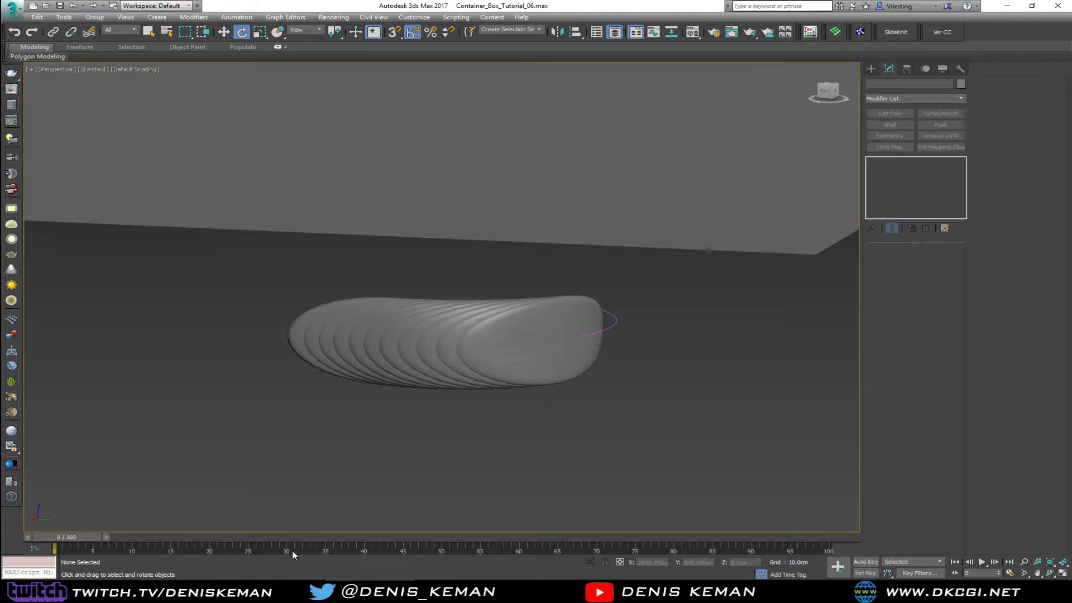
mouse_move(284, 592)
left_click(262, 518)
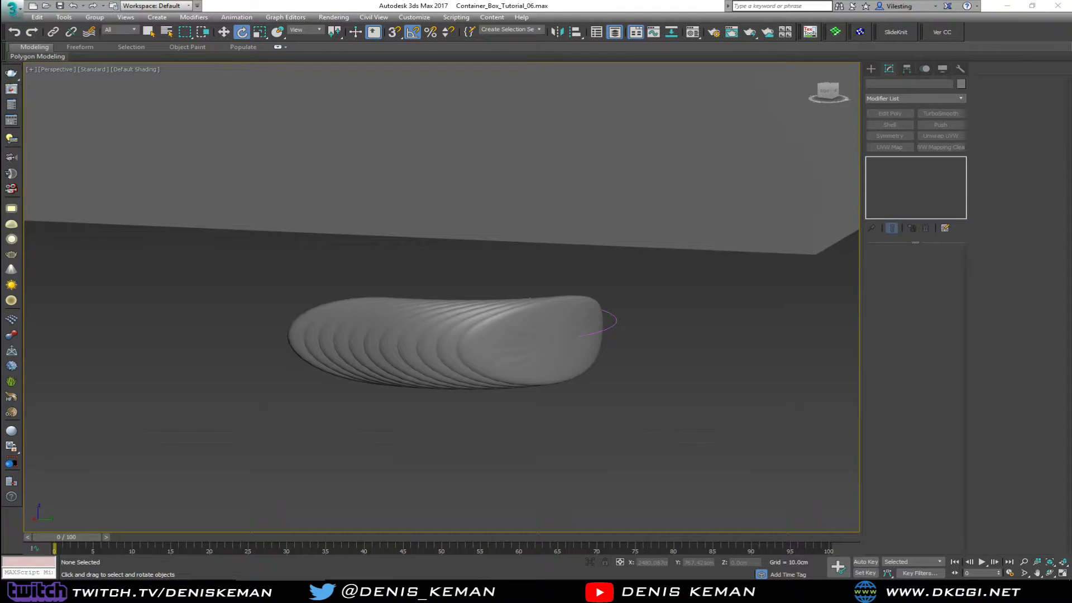
left_click_drag(0, 81, 1007, 63)
left_click(422, 287)
scroll(407, 287, "down", 5)
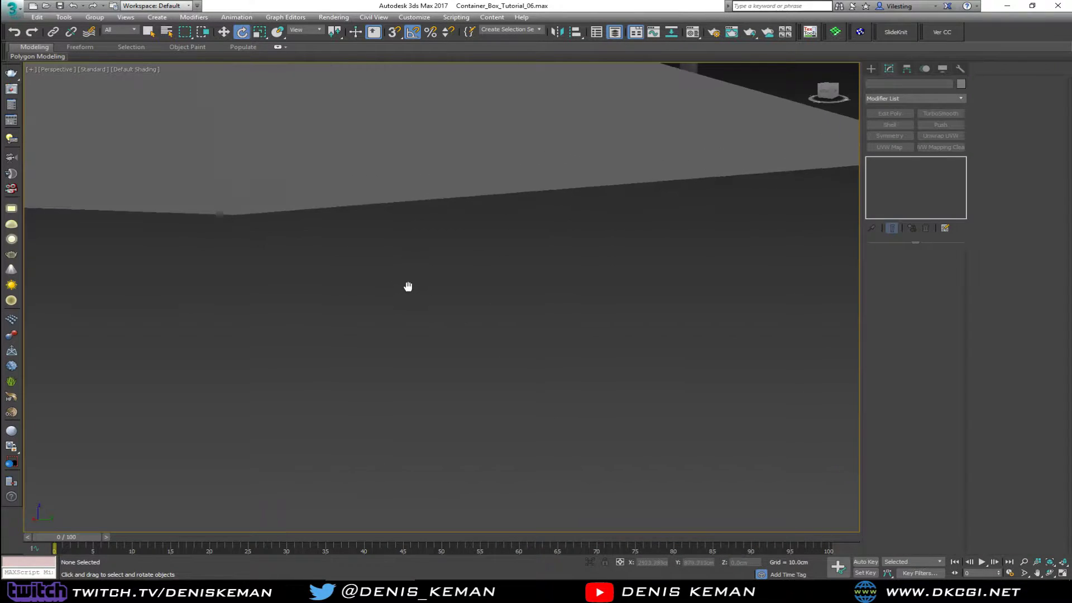
left_click(394, 285)
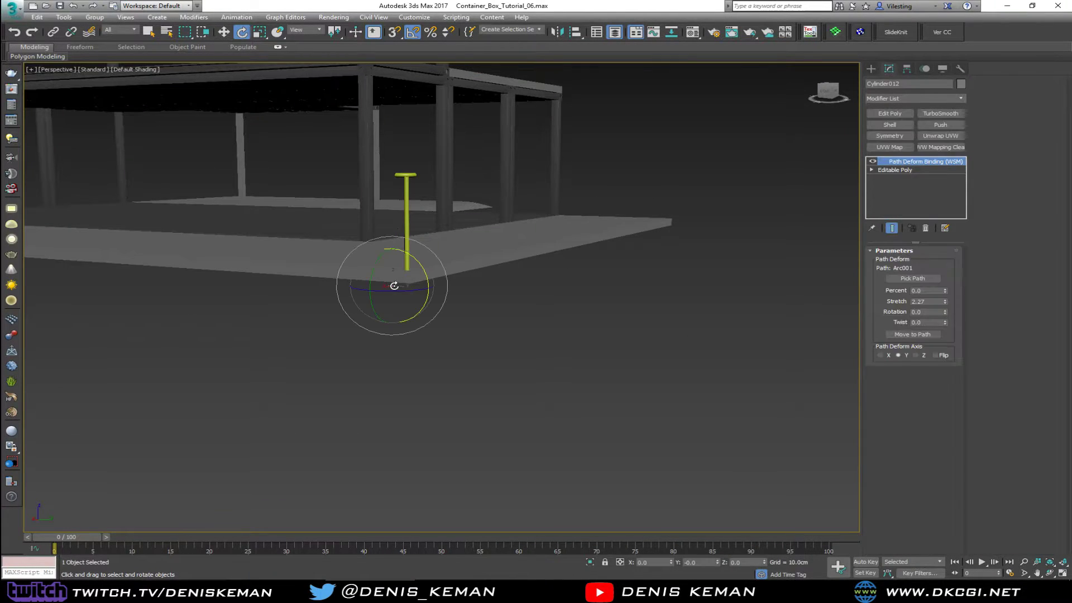
key("z")
mouse_move(394, 286)
middle_mouse_down("alt")
mouse_move(380, 296)
mouse_move(375, 287)
middle_mouse_up("alt")
key("alt+Tab")
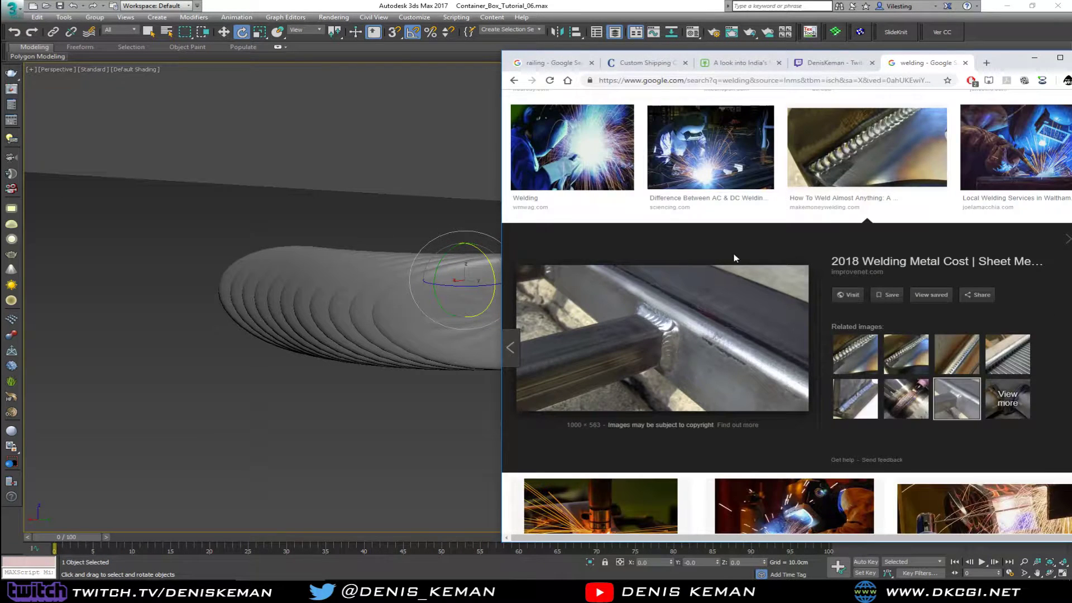
left_click(856, 159)
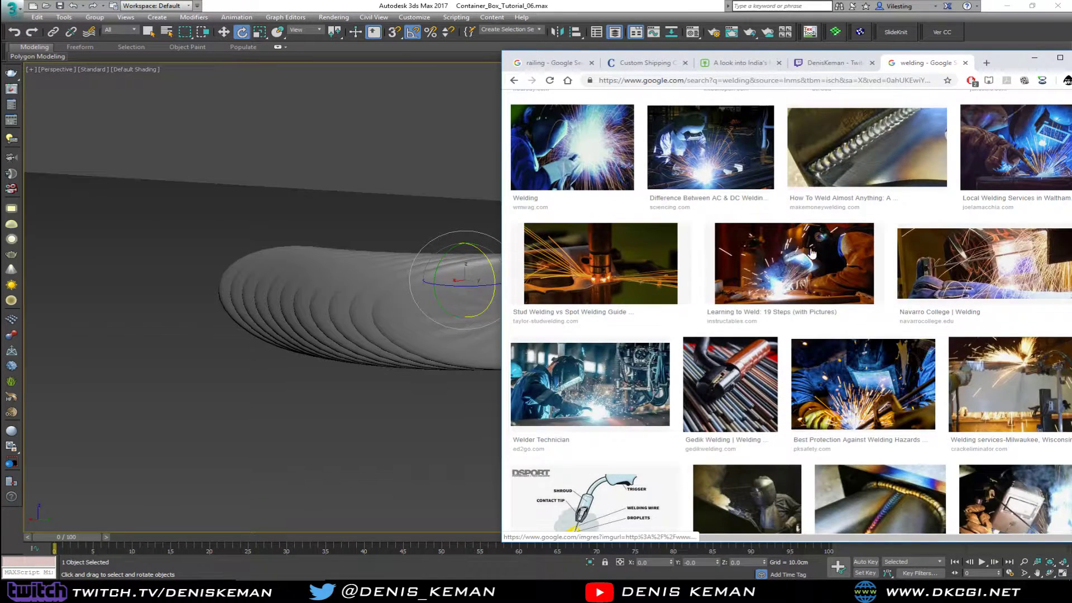
left_click(837, 141)
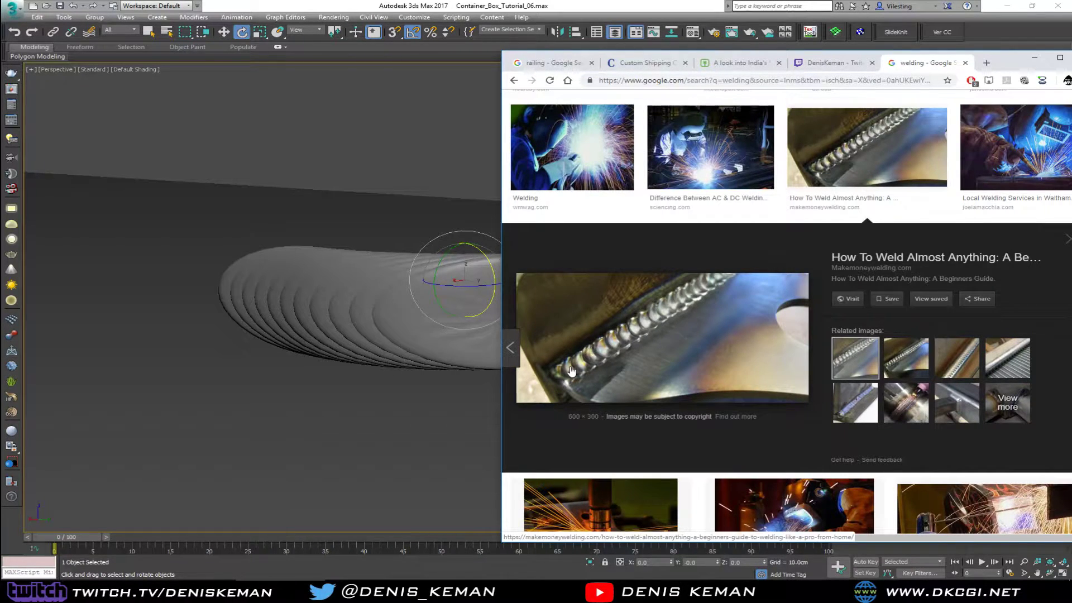
left_click(1034, 58)
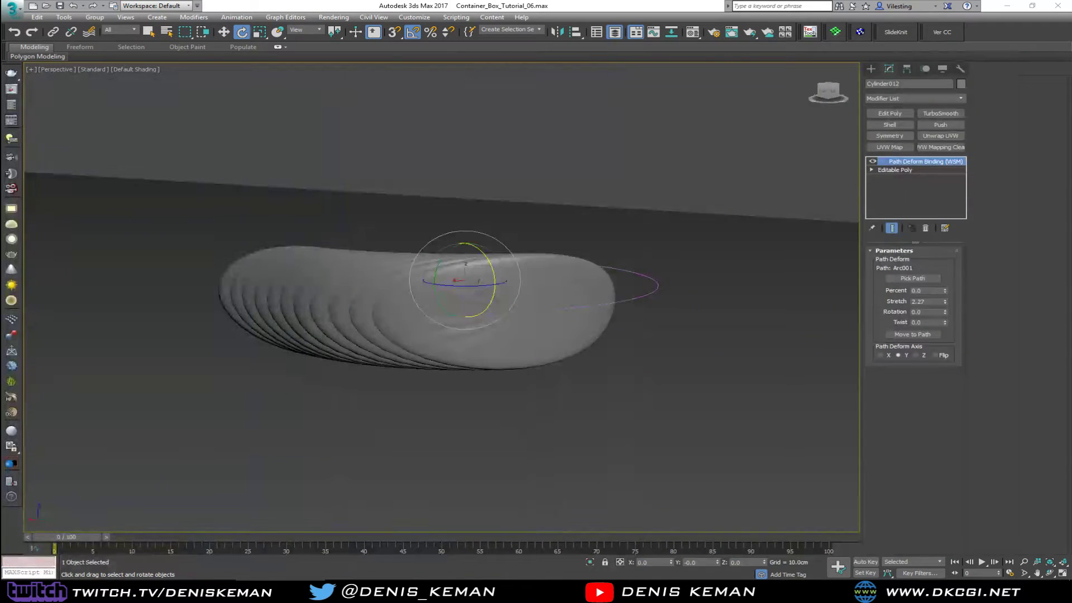
- Delete the weld strip together with its arc path
scroll(473, 303, "down", 6)
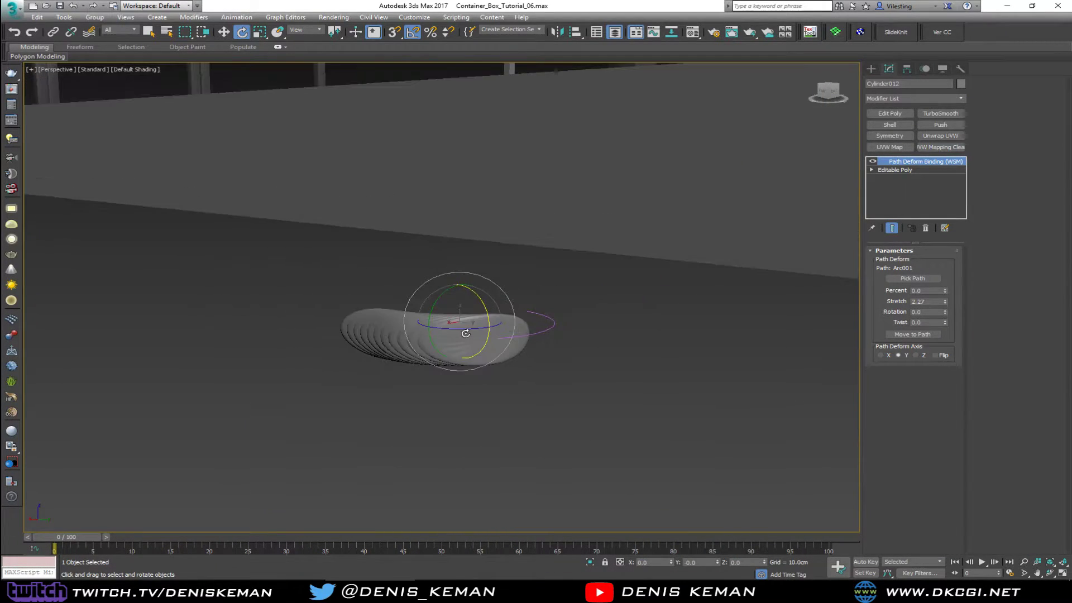
middle_click_drag(464, 318, 475, 345, "alt")
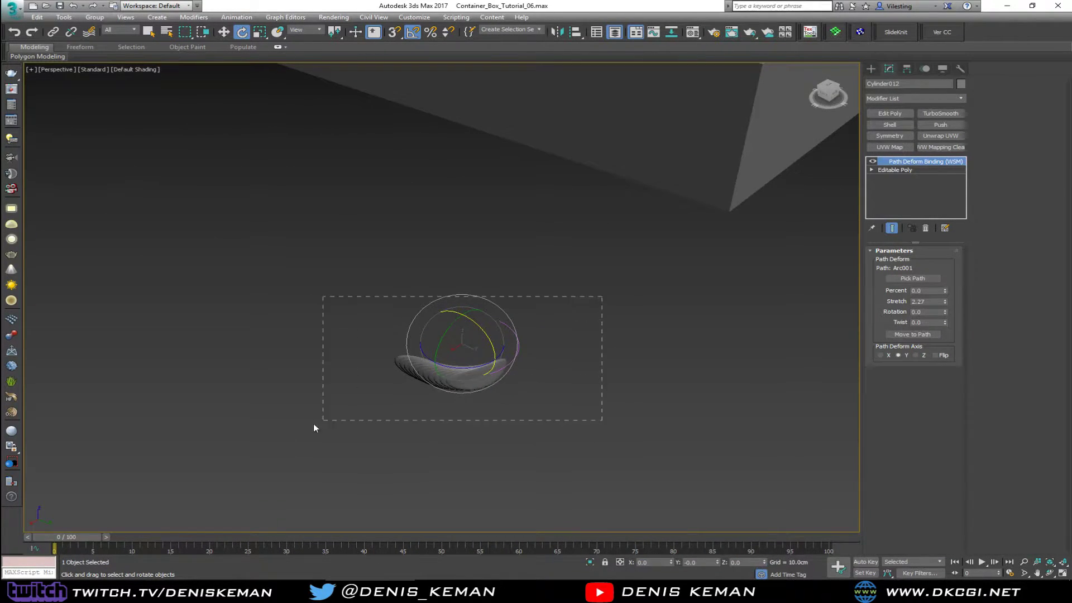
key("Delete")
- Select the railing's corner post and examine its base and its joint with the top corner tube
scroll(502, 218, "up", 8)
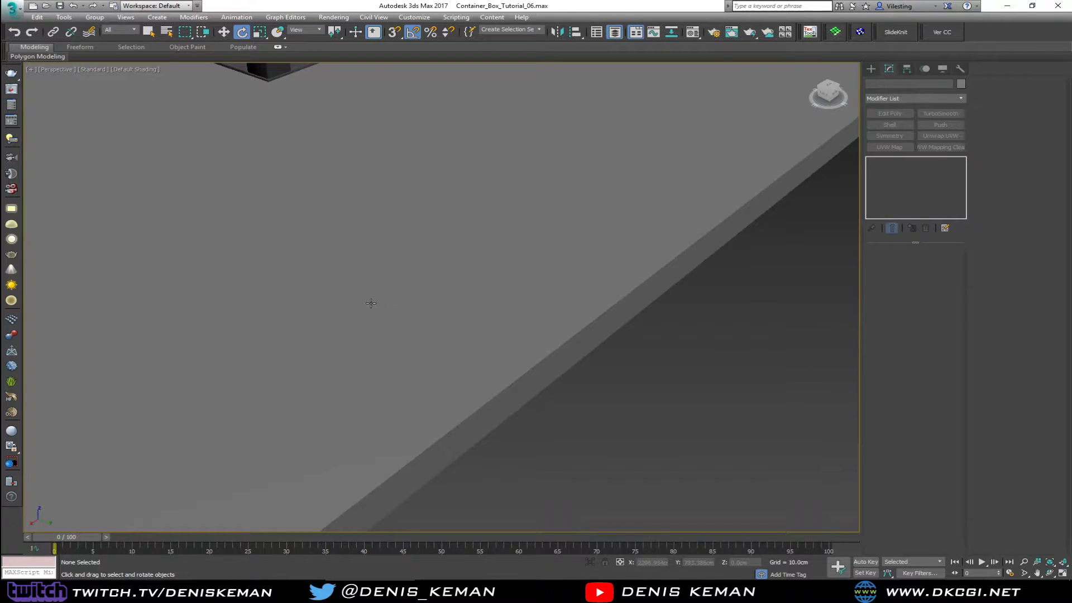
middle_click_drag(370, 303, 467, 258)
scroll(466, 258, "down", 3)
left_click(351, 387)
scroll(352, 384, "up", 6)
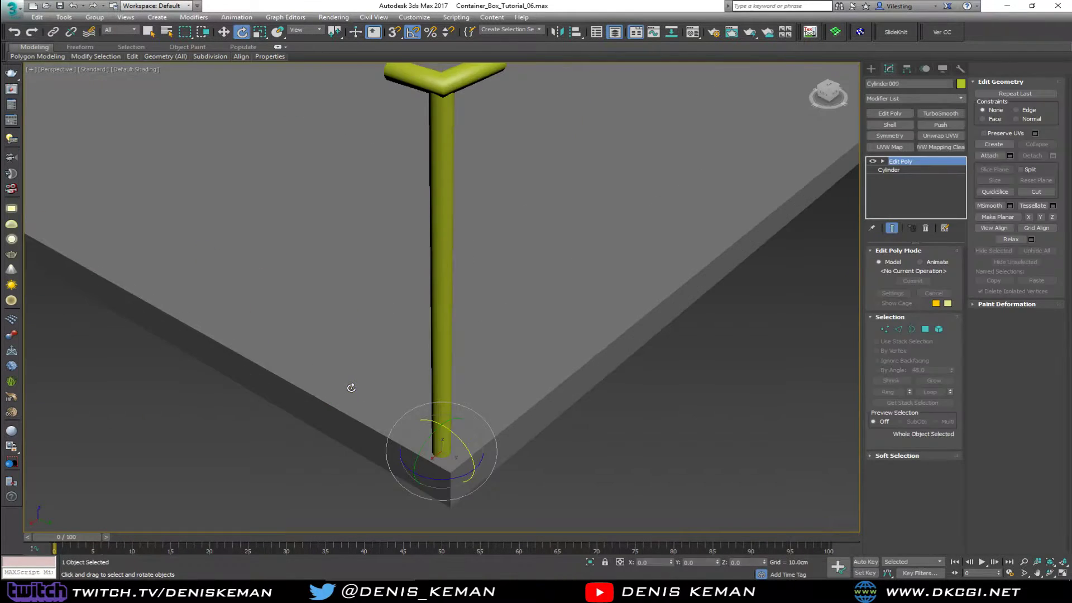
middle_click_drag(396, 346, 391, 283)
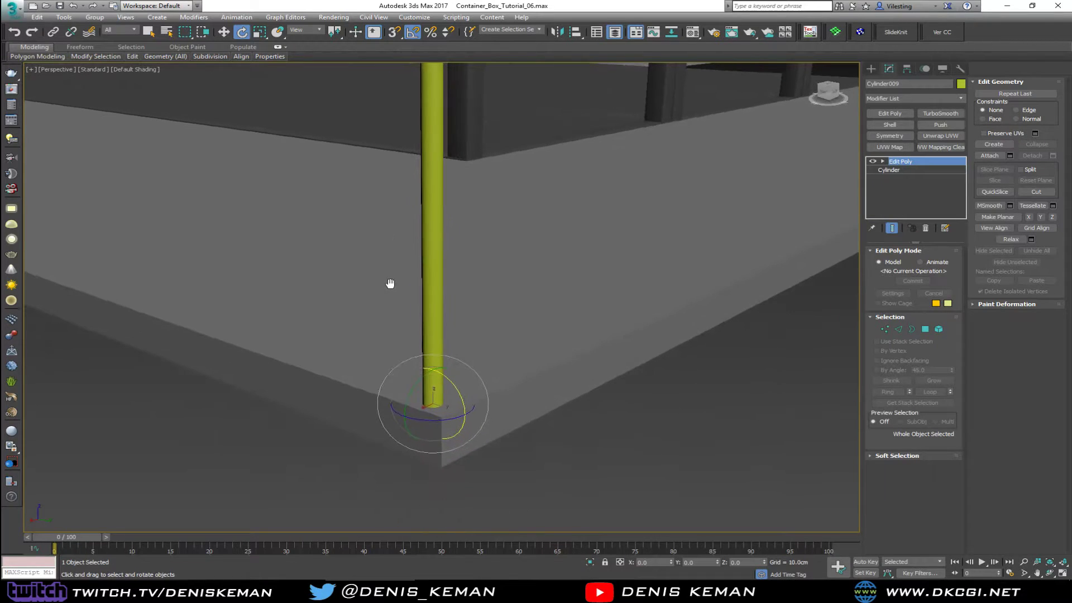
middle_click_drag(445, 384, 414, 191, "alt")
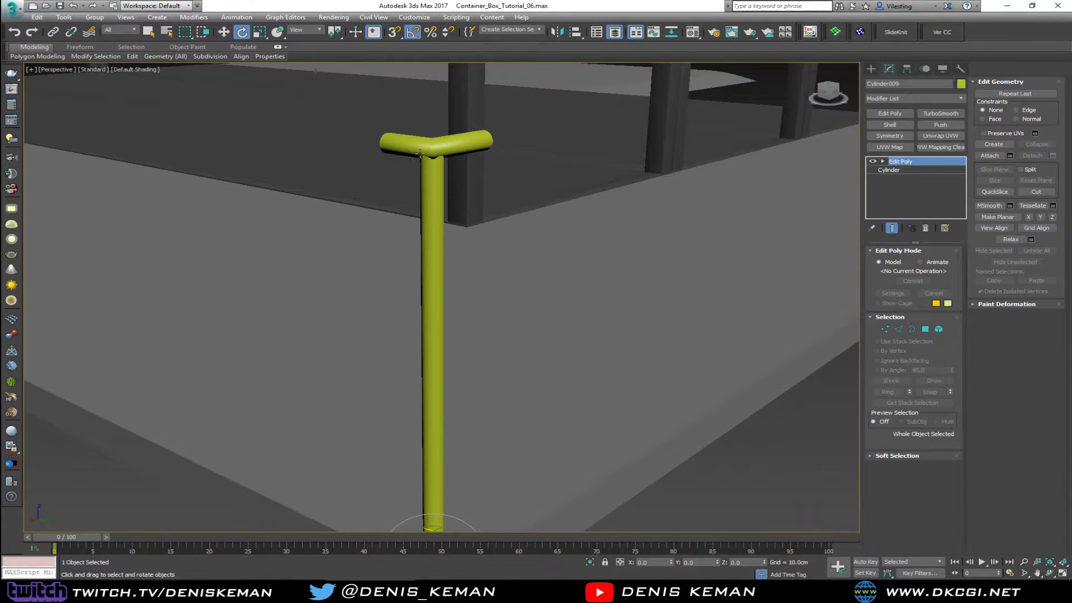
scroll(420, 246, "down", 3)
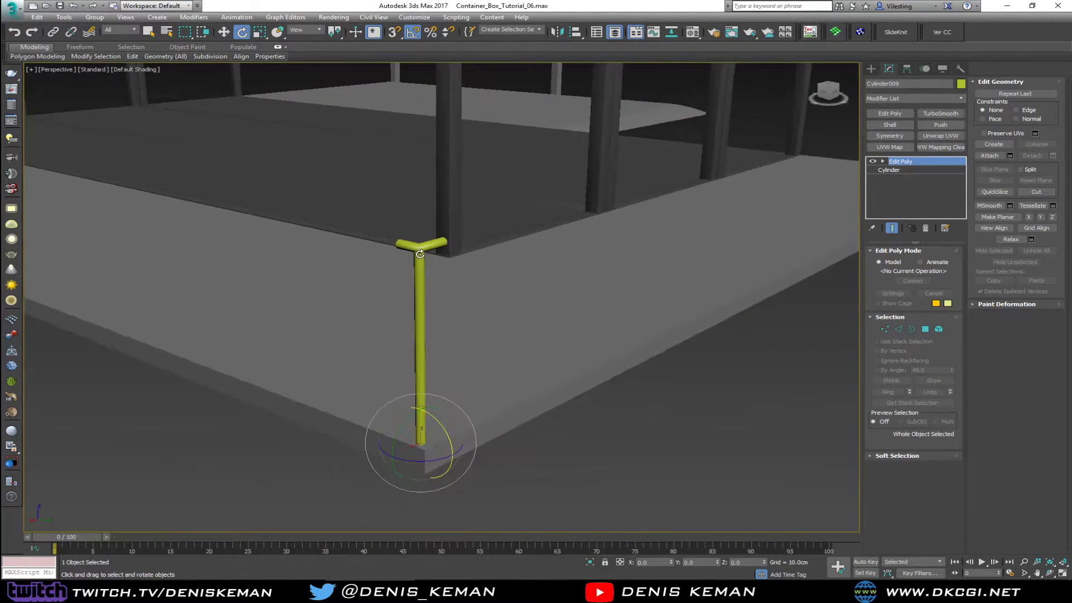
middle_click_drag(419, 251, 395, 316)
scroll(394, 316, "down", 5)
middle_click_drag(421, 244, 387, 245, "alt")
scroll(453, 301, "up", 10)
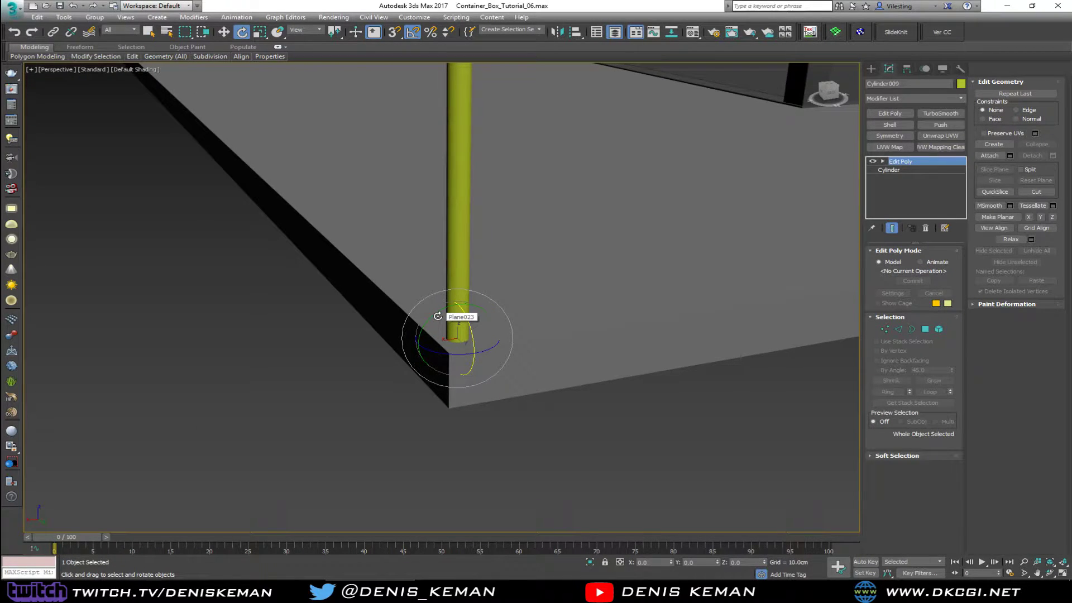
- Remove the extra edge loop just above the bottom of the corner post, and return to shaded display with edged faces
middle_click_drag(454, 329, 469, 396, "alt")
key("1")
key("F3")
scroll(468, 398, "down", 3)
scroll(463, 414, "up", 8)
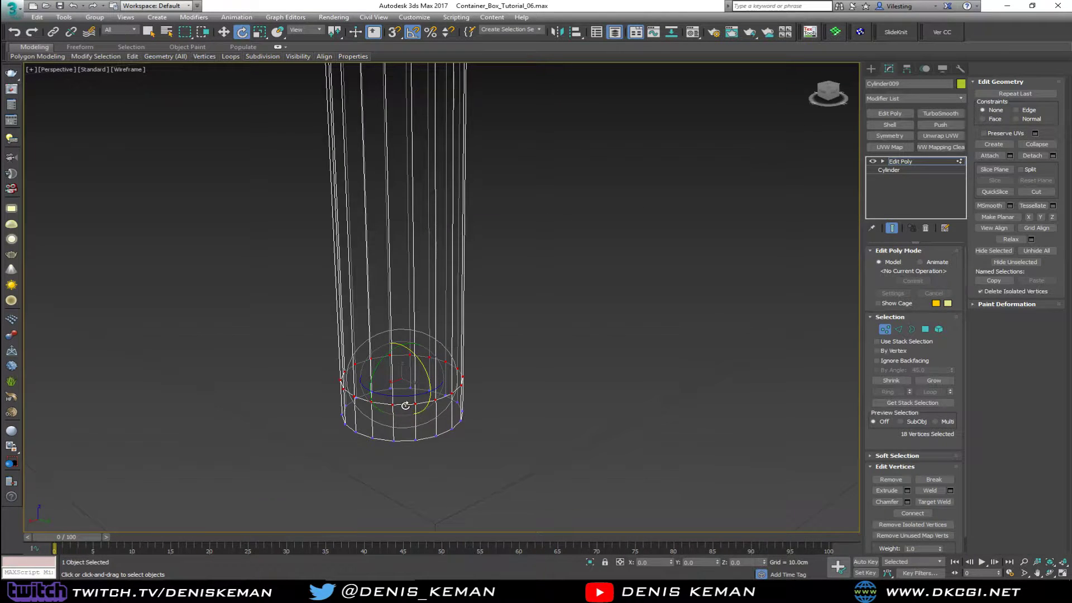
key("2")
left_click(402, 405)
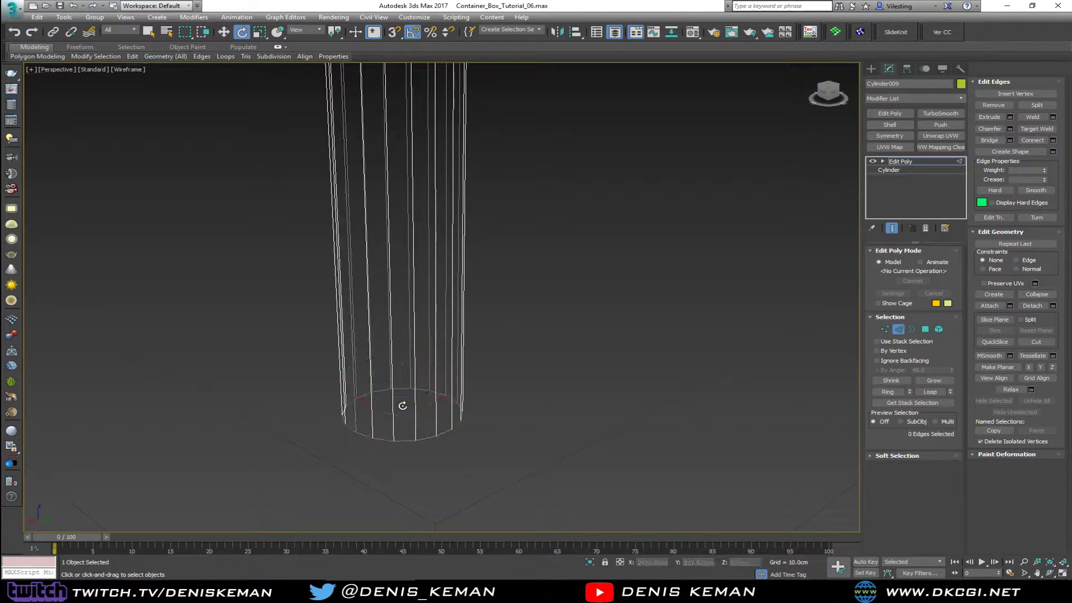
scroll(404, 409, "down", 4)
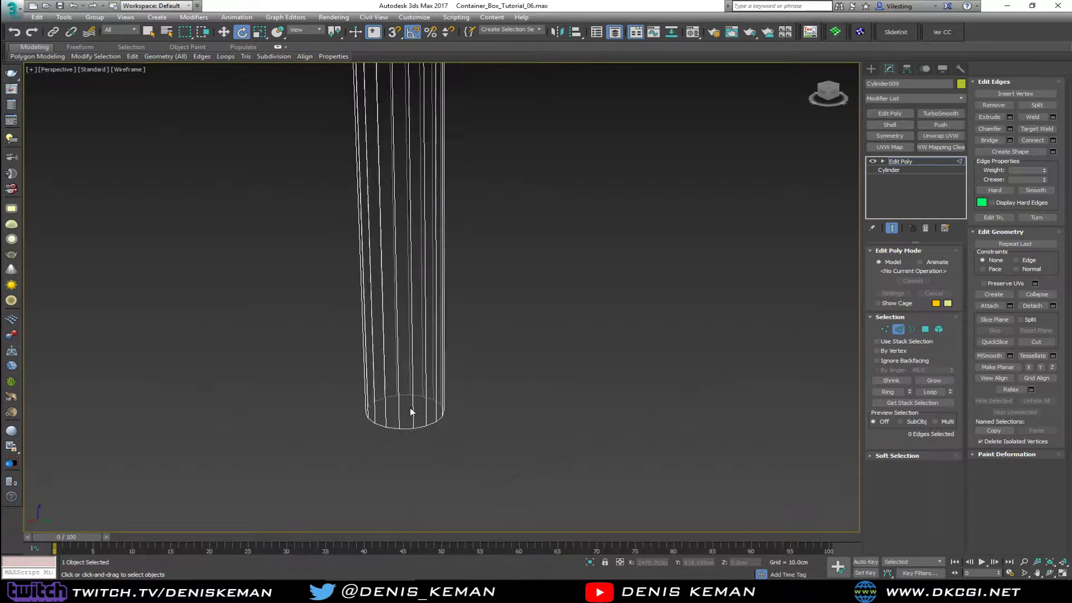
left_click(900, 328)
key("F3")
scroll(384, 256, "down", 5)
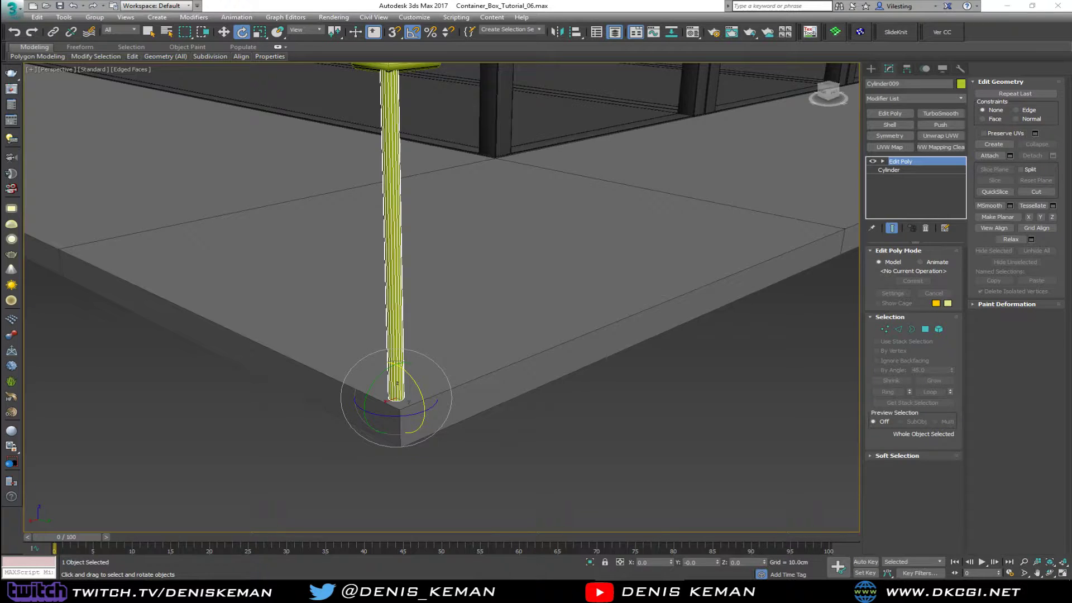
- Consult the Railing_03 reference photo and clone the top corner tube as one instance, about 107 cm lower near the post's base
left_click_drag(0, 113, 380, 112)
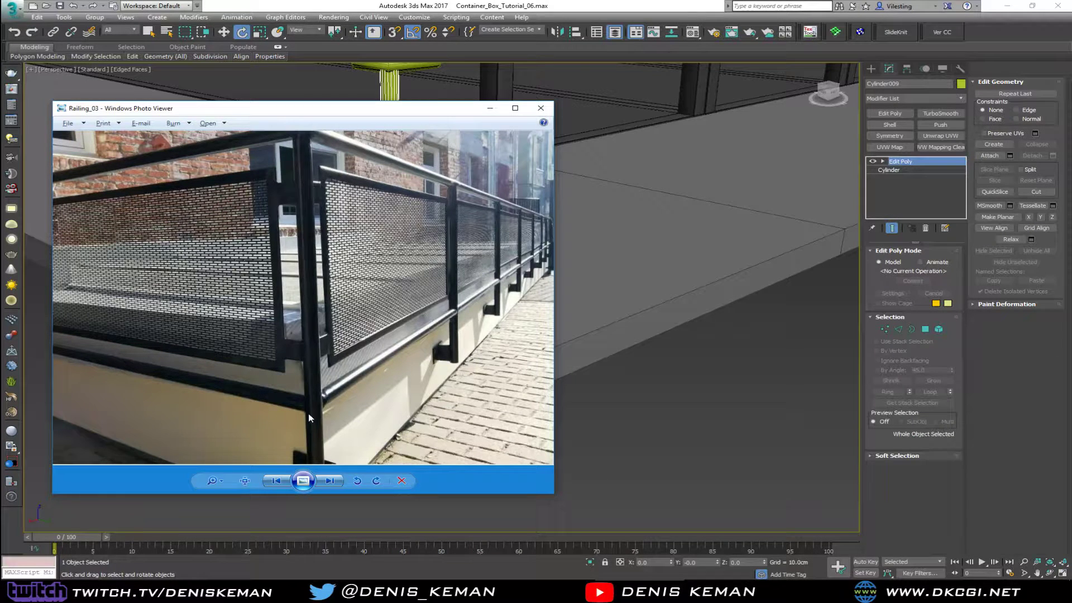
left_click_drag(342, 117, 0, 117)
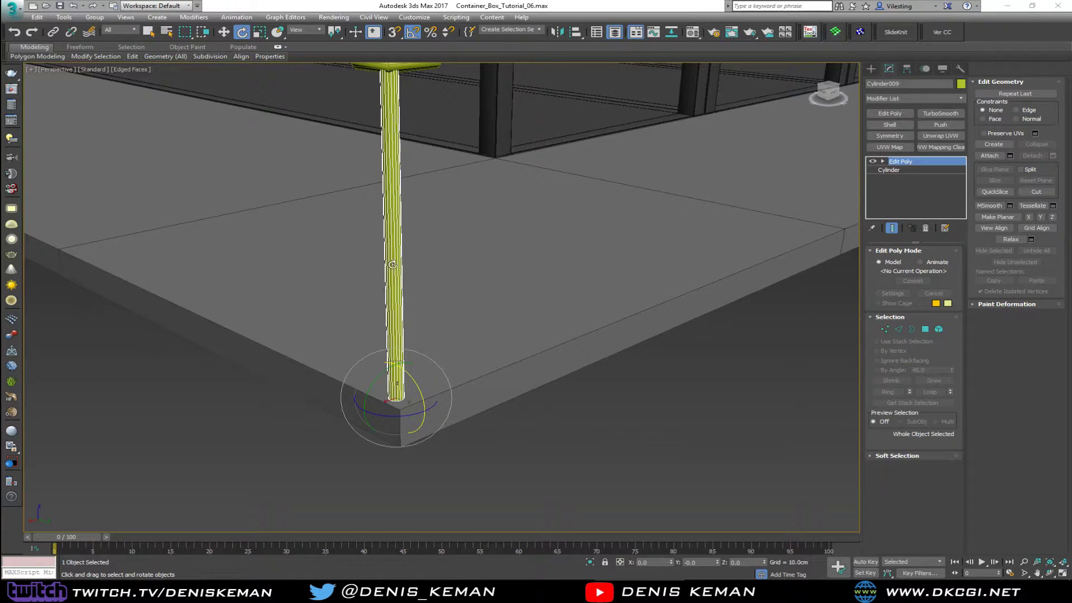
middle_click_drag(389, 268, 358, 319)
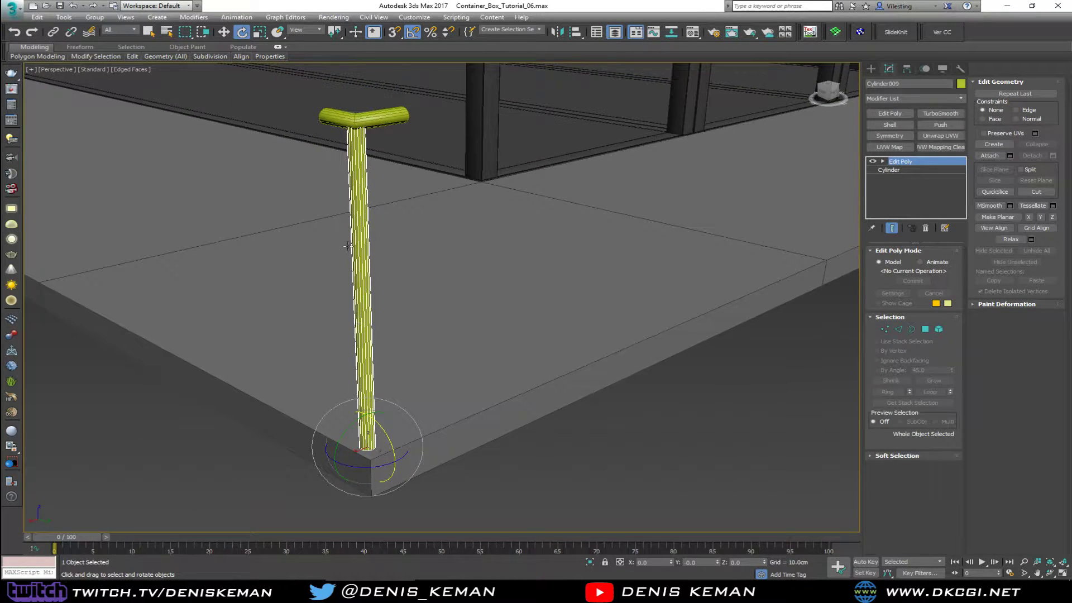
left_click(372, 121)
key("w")
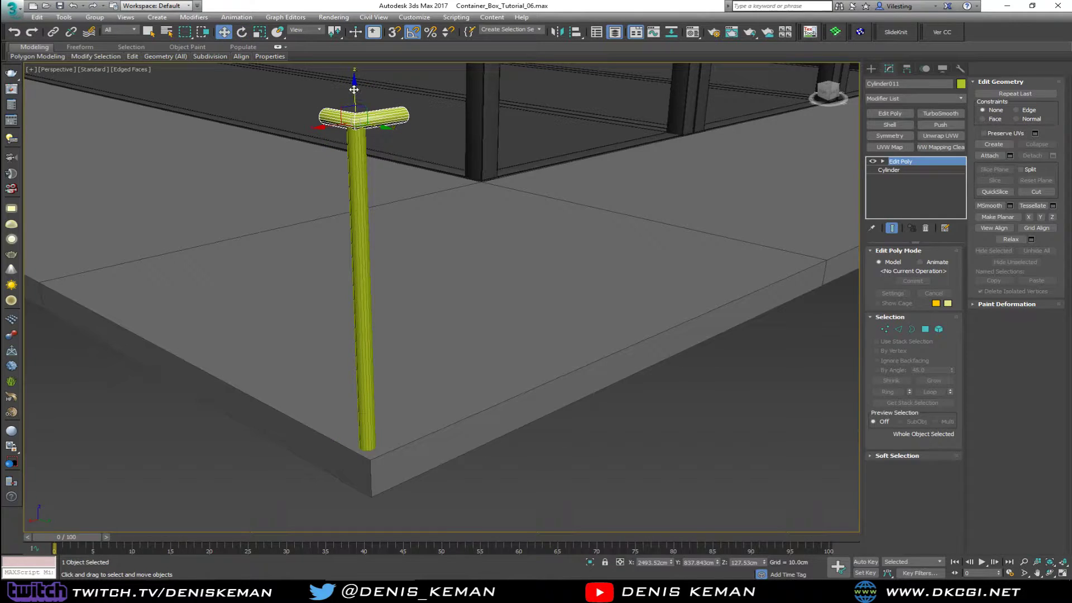
left_click_drag(352, 159, 342, 408, "shift")
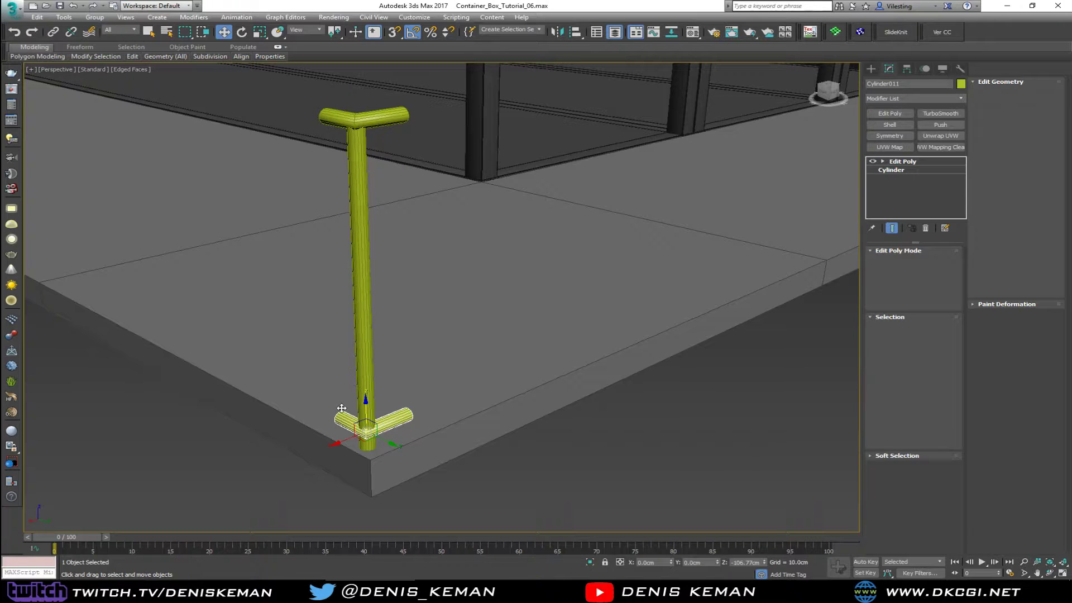
left_click_drag(342, 408, 341, 408, "shift")
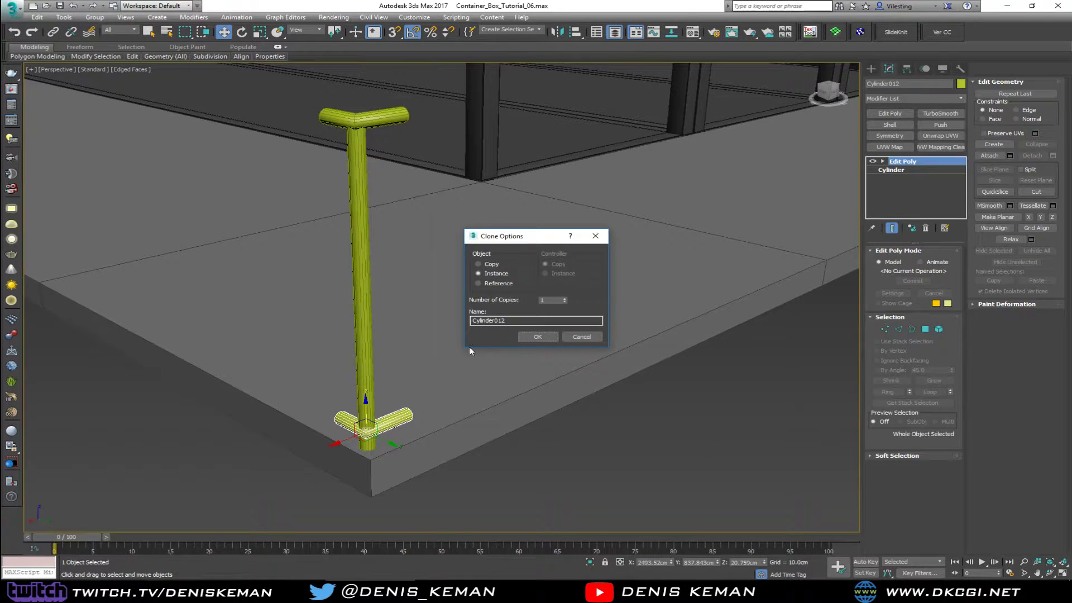
left_click(533, 336)
- Examine how the lower and upper corner tubes join the post at the slab's corner
scroll(363, 398, "up", 5)
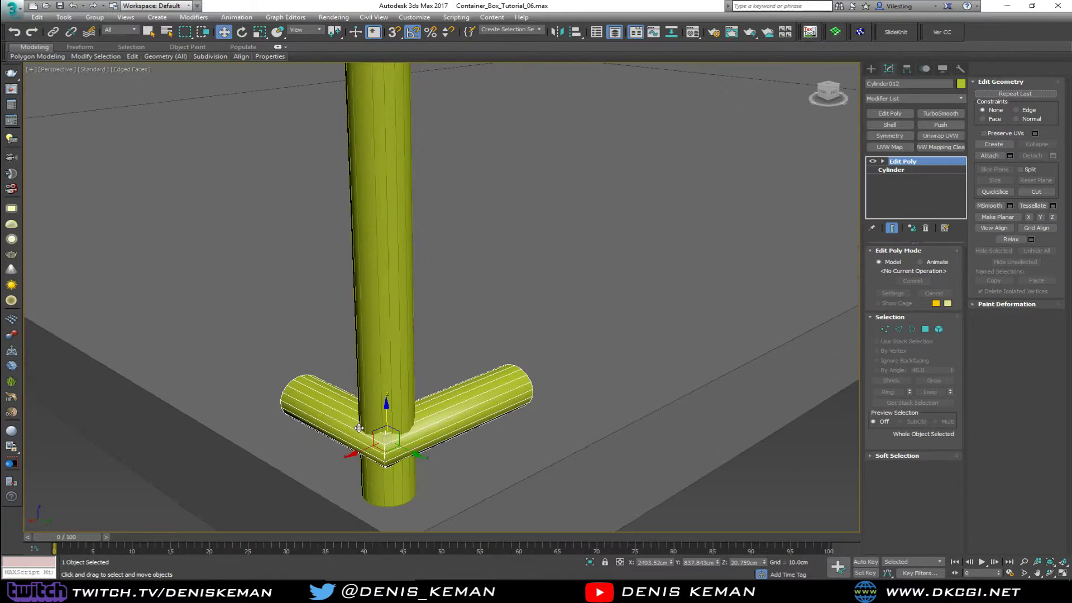
middle_click_drag(395, 424, 388, 327)
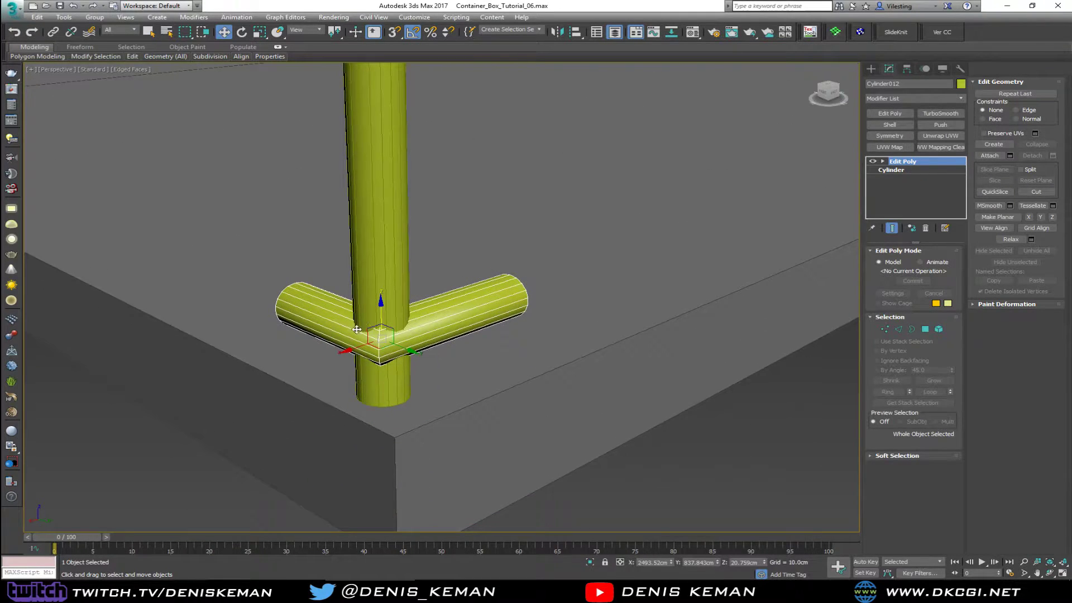
left_click(661, 491)
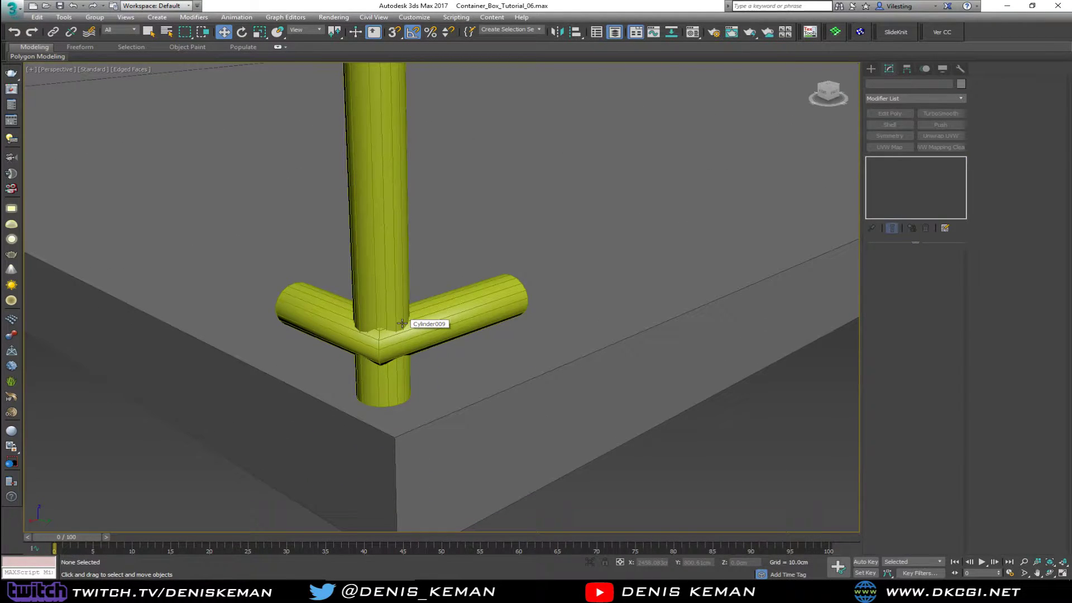
scroll(400, 332, "down", 6)
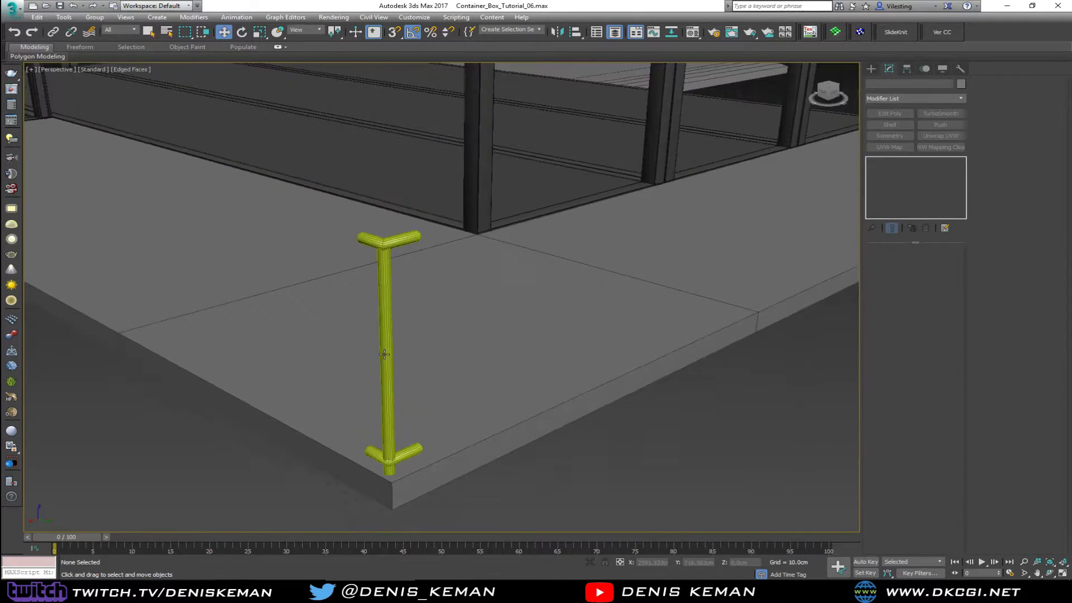
scroll(386, 242, "up", 4)
middle_click_drag(383, 239, 390, 301, "alt")
scroll(389, 301, "down", 5)
middle_click_drag(394, 357, 396, 177)
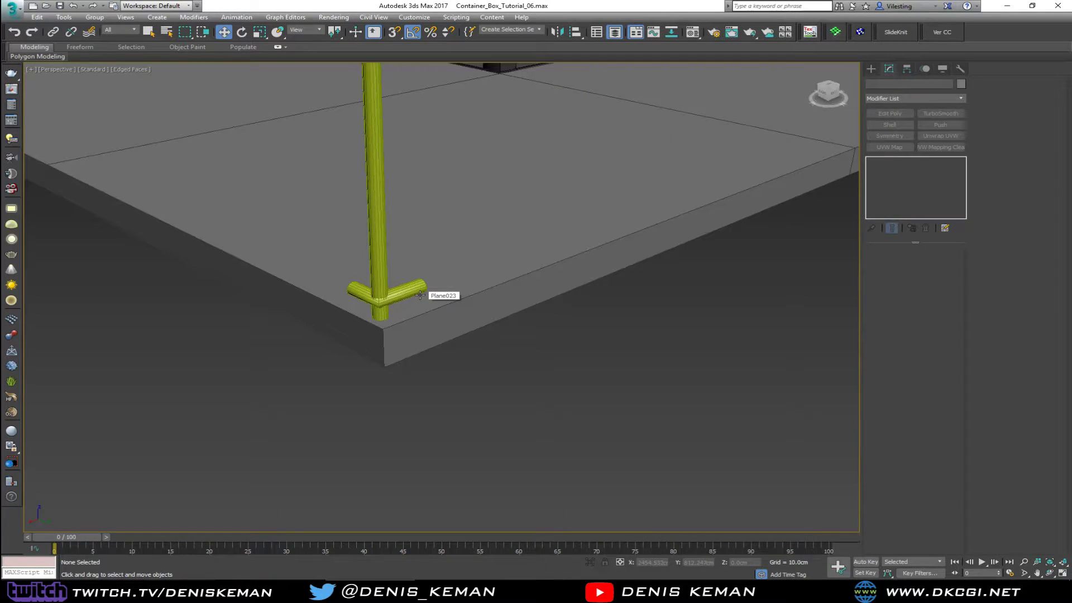
scroll(419, 296, "up", 4)
scroll(414, 278, "down", 4)
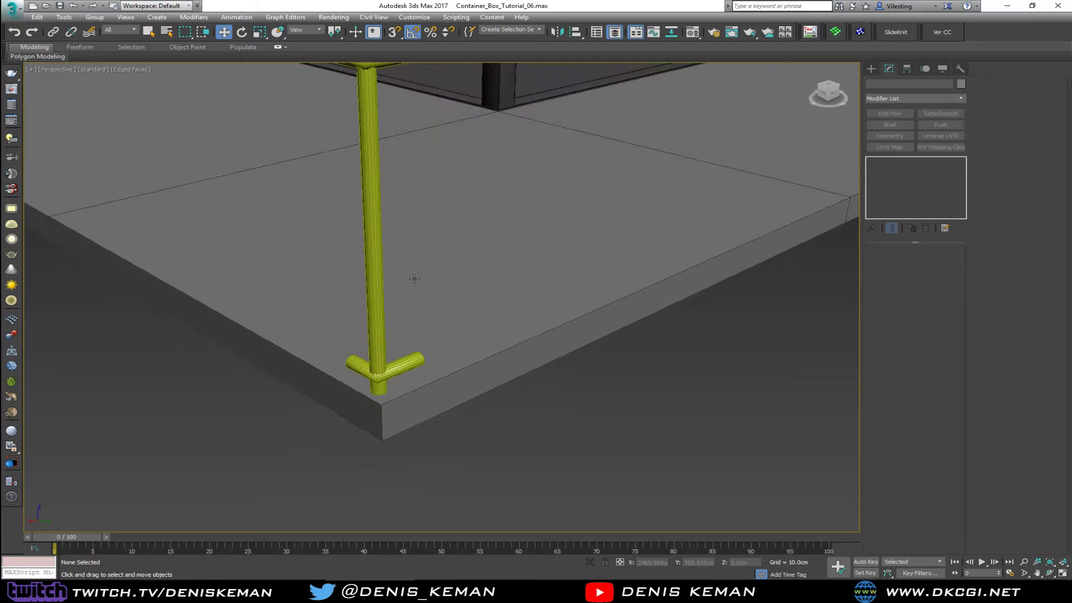
scroll(414, 278, "down", 2)
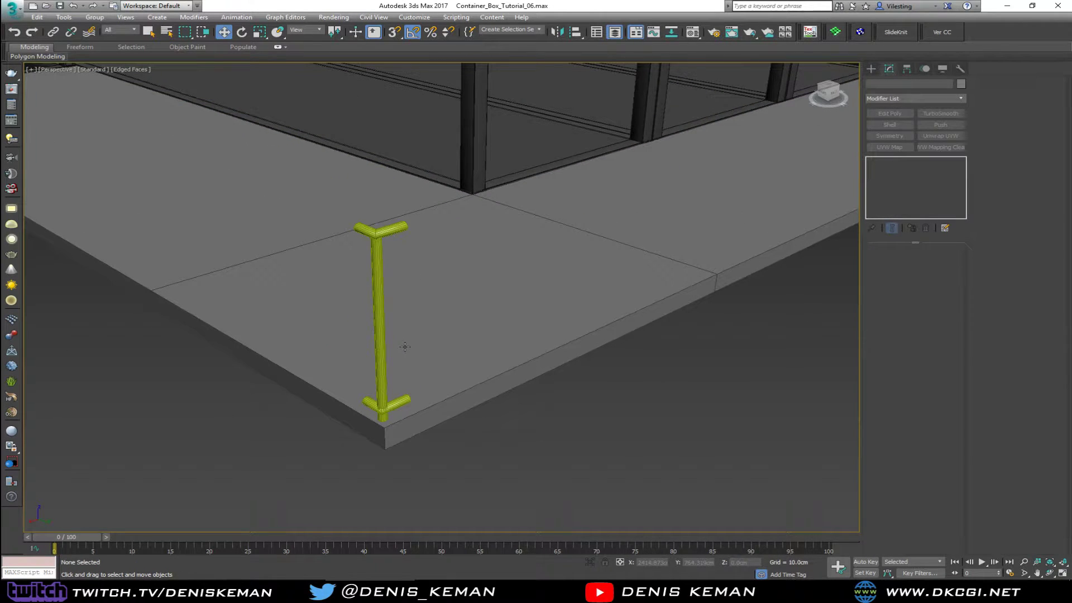
- Isolate the corner post and its tubes from the rest of the building, and fit them in each of the four viewports
mouse_move(404, 347)
middle_mouse_down("alt")
mouse_move(407, 335)
mouse_move(373, 350)
mouse_move(340, 345)
mouse_move(408, 326)
middle_mouse_up("alt")
key("alt+w")
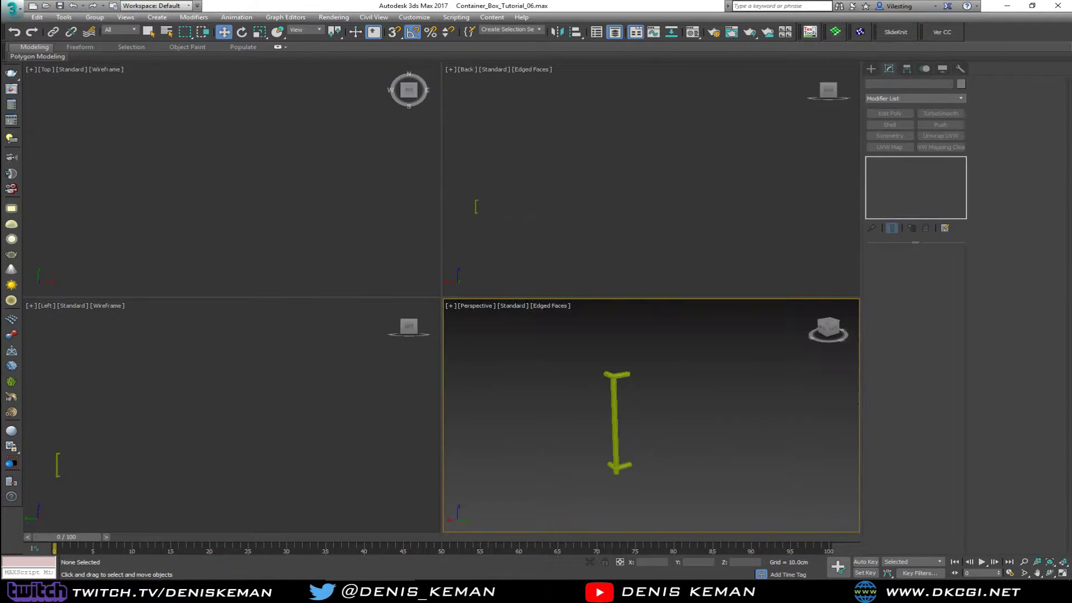
key("z")
left_click(549, 238)
key("z")
left_click(189, 213)
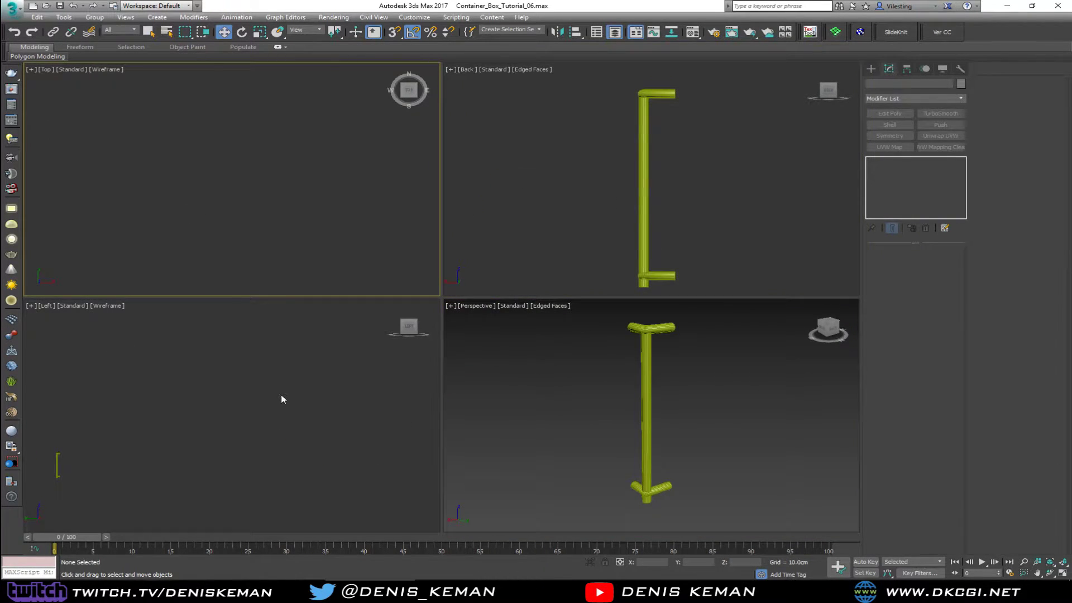
left_click(281, 394)
key("z")
left_click(253, 269)
key("z")
- Draw a plane about 150 by 92 cm in the back view, beside the post and between the upper and lower corner tubes
left_click(560, 412)
key("alt+w")
middle_click_drag(561, 412, 461, 388, "alt")
key("alt+w")
left_click(634, 256)
key("alt+w")
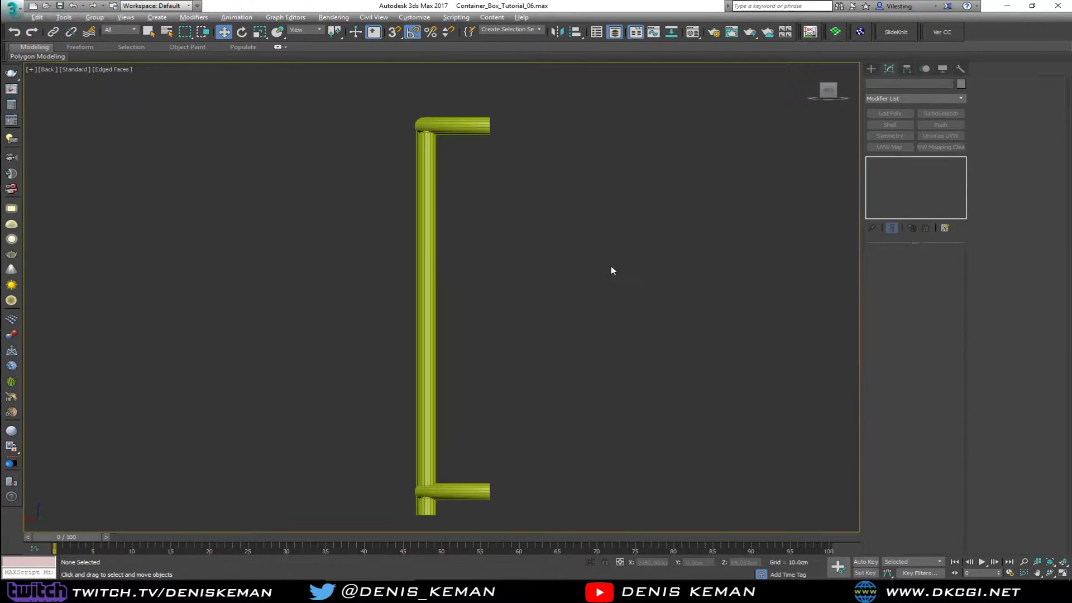
middle_click_drag(611, 268, 347, 215)
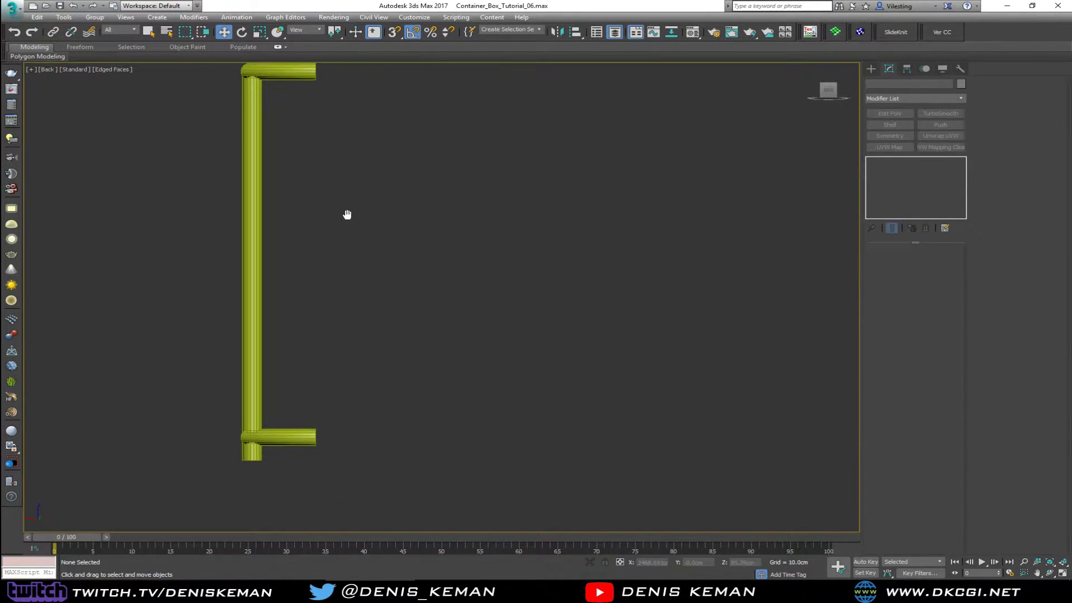
right_click(400, 172)
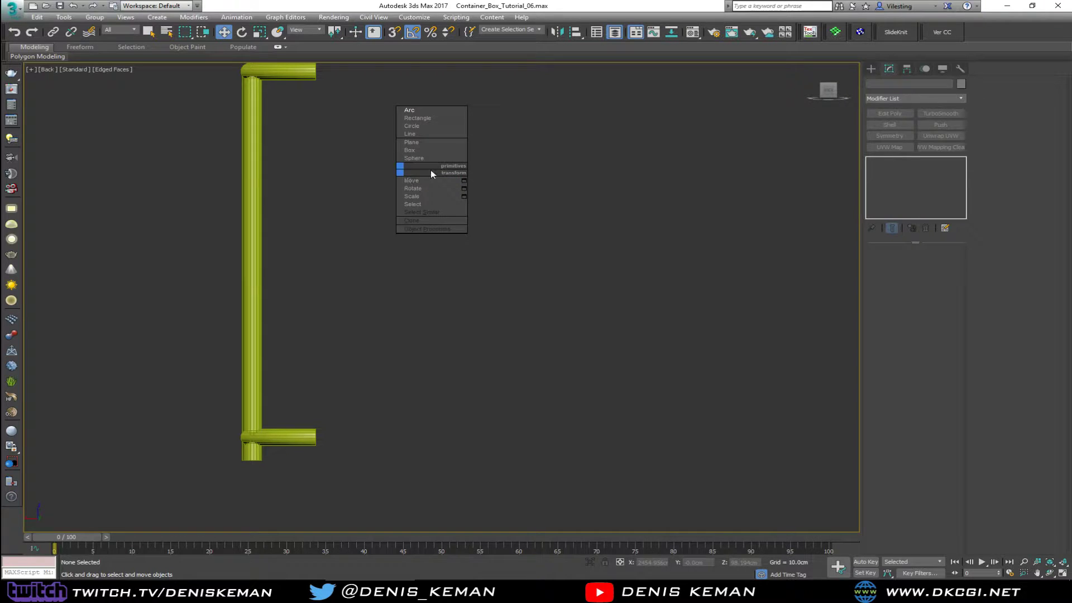
left_click(429, 142)
scroll(342, 180, "down", 2)
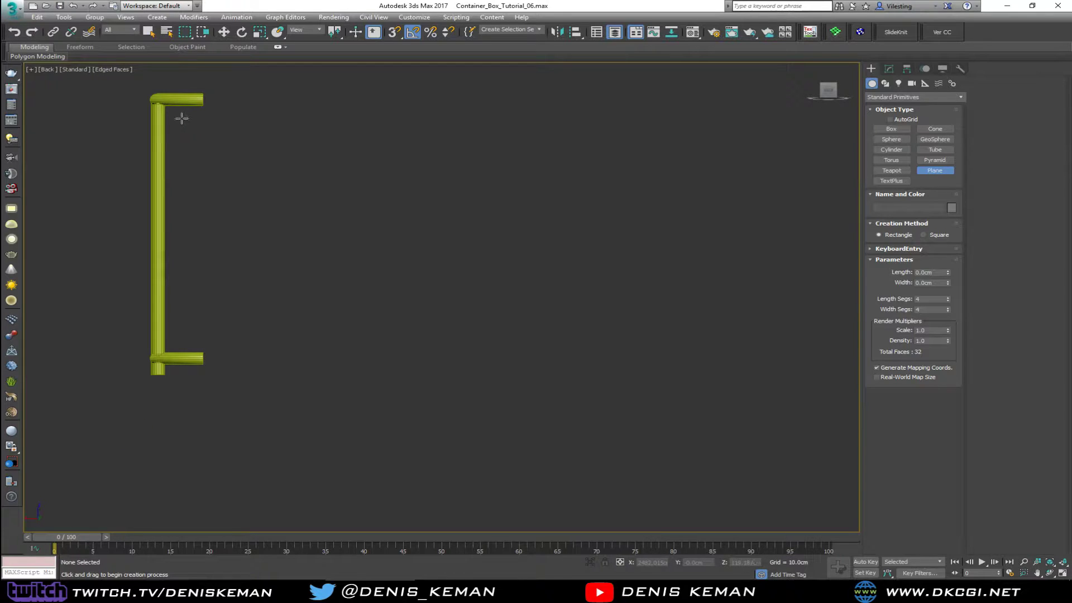
left_click_drag(179, 119, 589, 343)
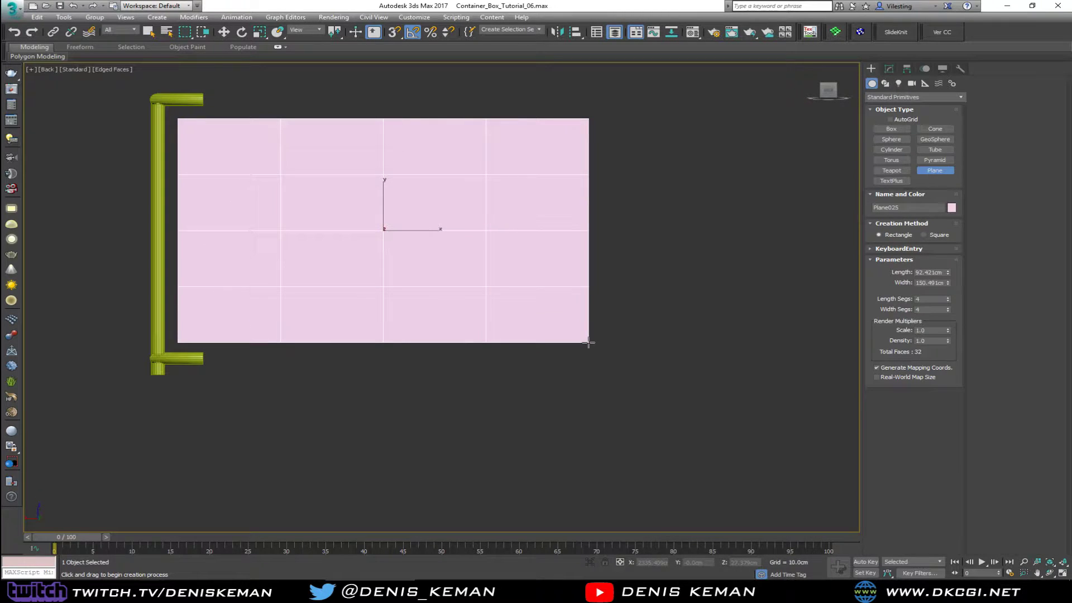
- Set the plane's length to 90 cm and its width to 150 cm, with one length segment and one width segment
left_click(916, 272)
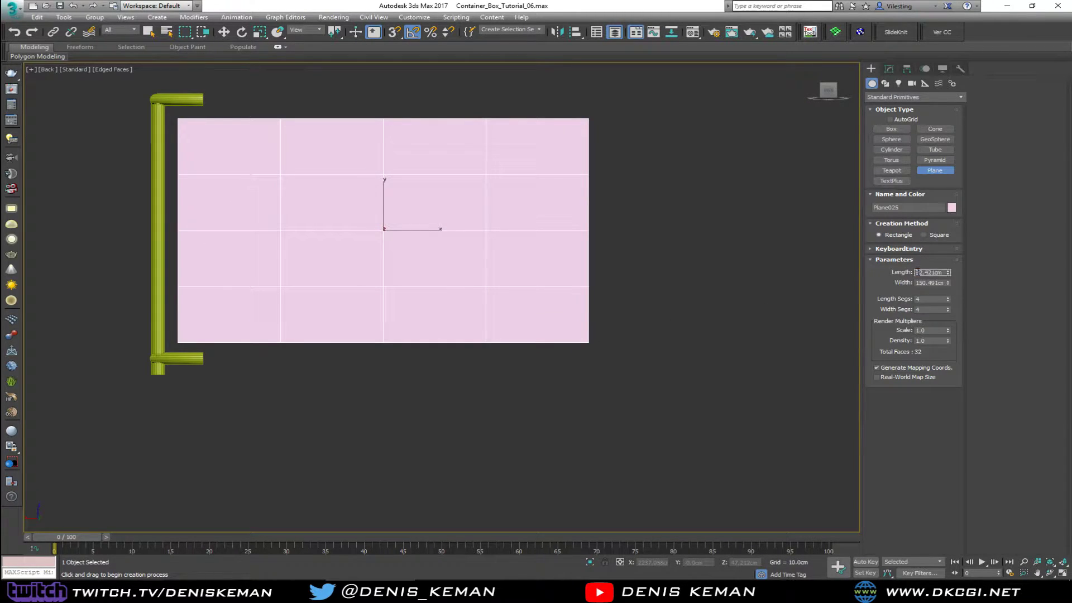
type("90")
key("Tab")
type("15")
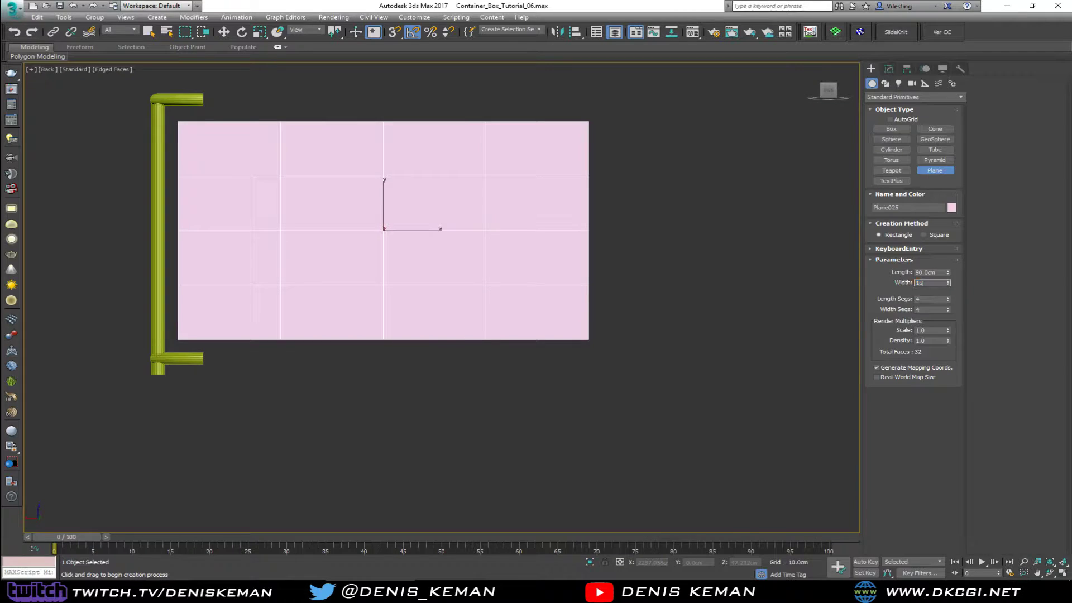
type("0")
key("Return")
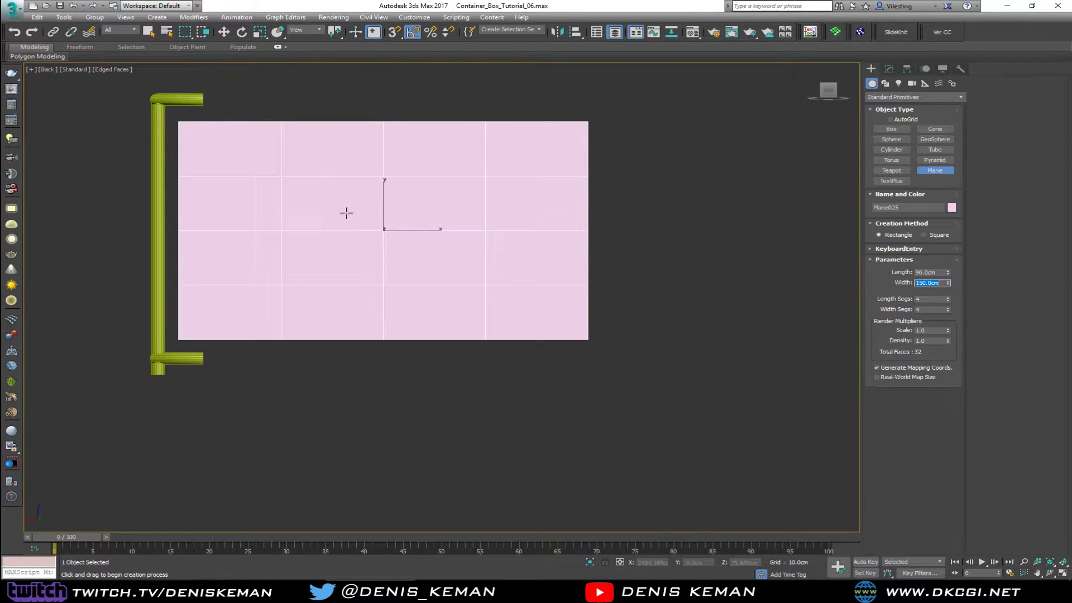
right_click(948, 299)
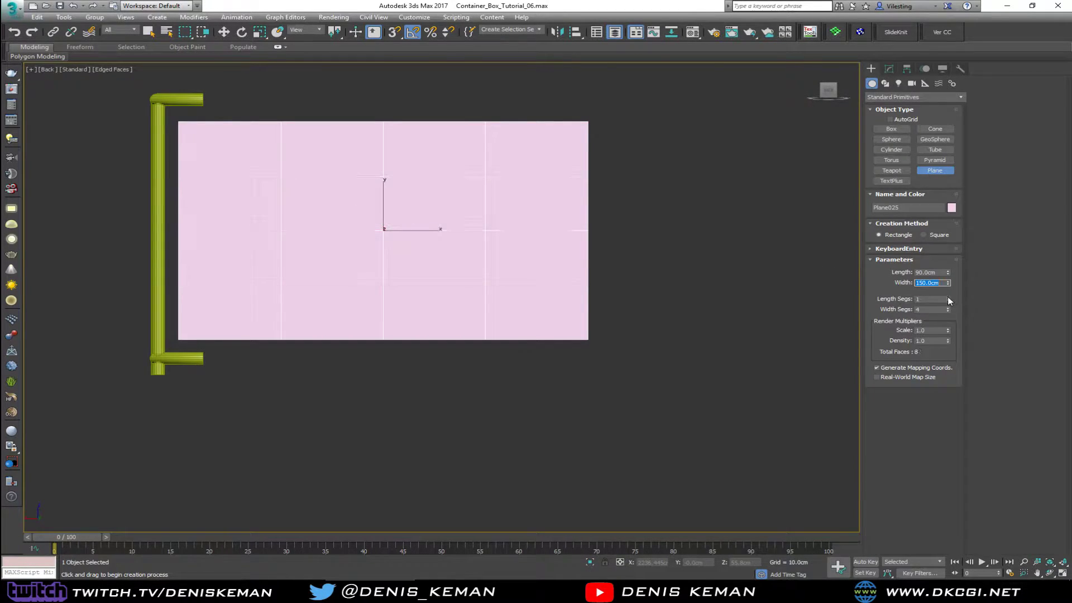
middle_click_drag(247, 172, 318, 208)
scroll(319, 208, "down", 3)
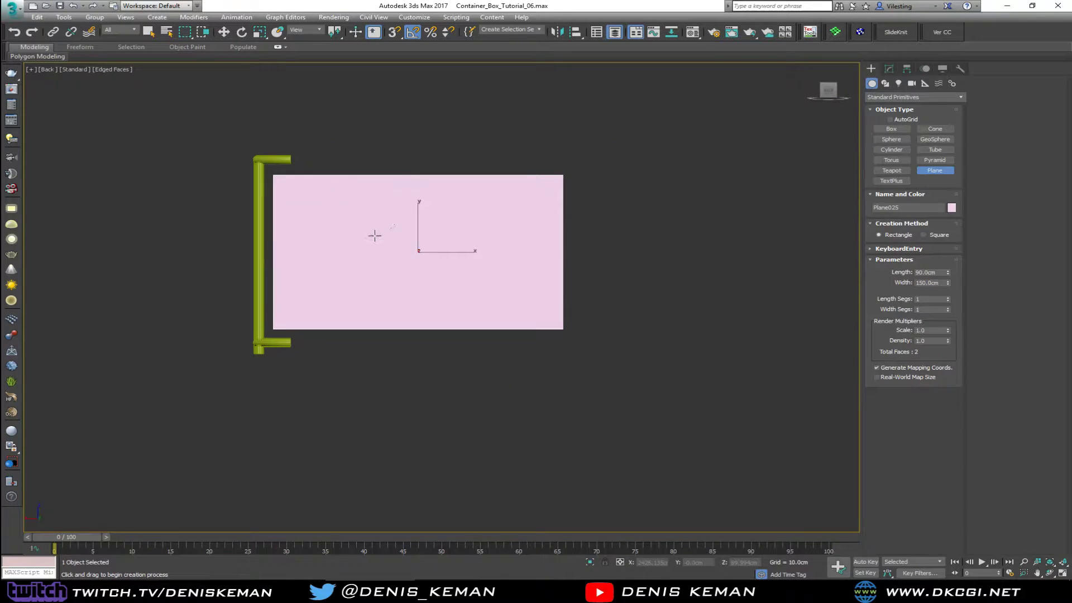
- Add an Edit Poly modifier to the plane and inset its single polygon by 3 cm to form a frame border
mouse_move(1, 88)
left_mouse_down()
mouse_move(241, 86)
mouse_move(0, 87)
left_mouse_up()
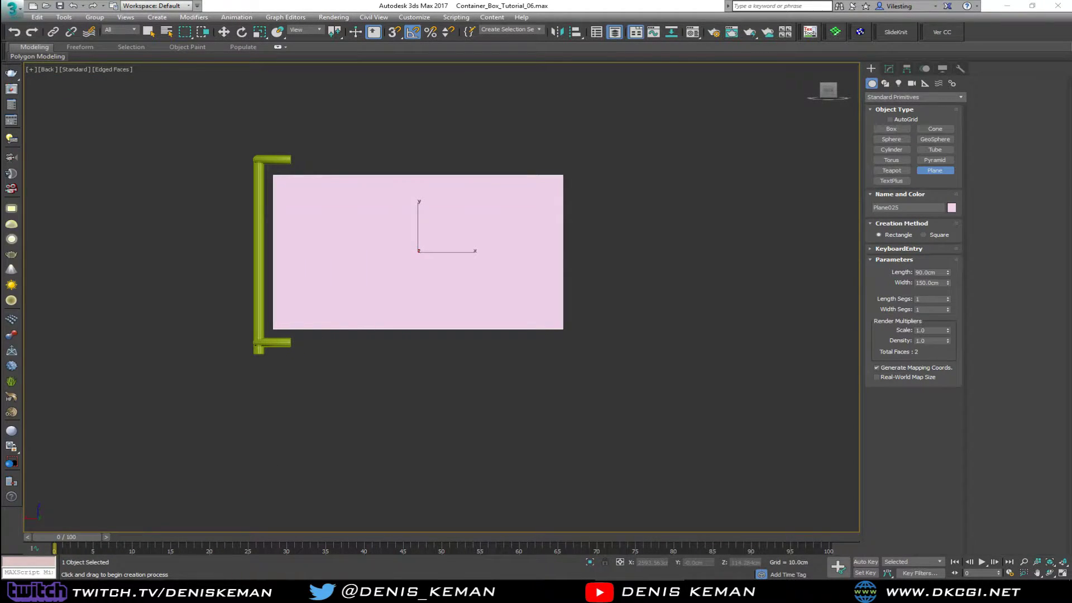
scroll(330, 262, "up", 5)
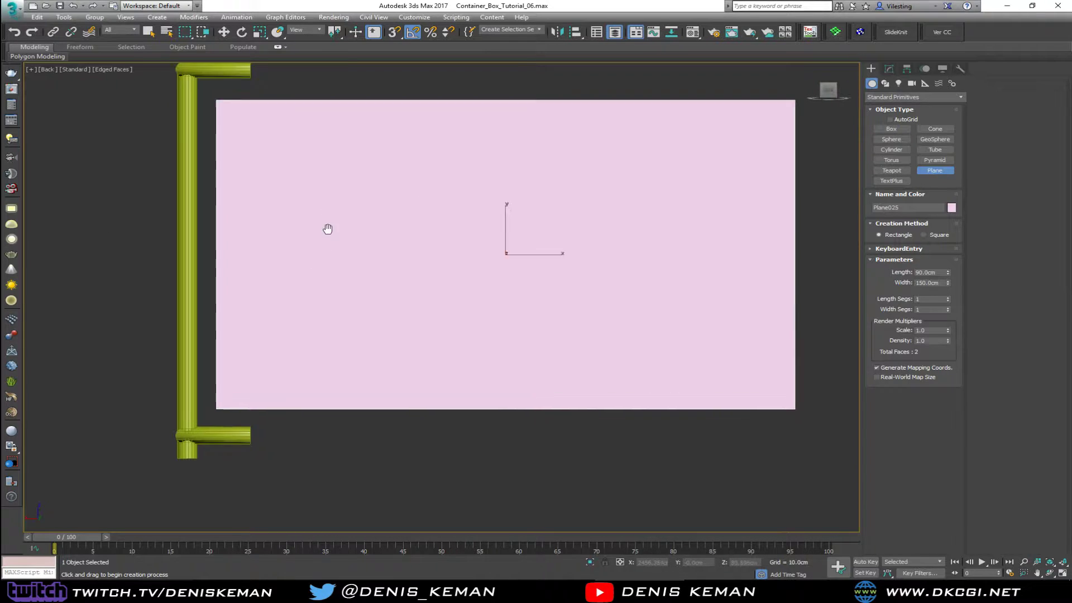
left_click(888, 69)
left_click(889, 113)
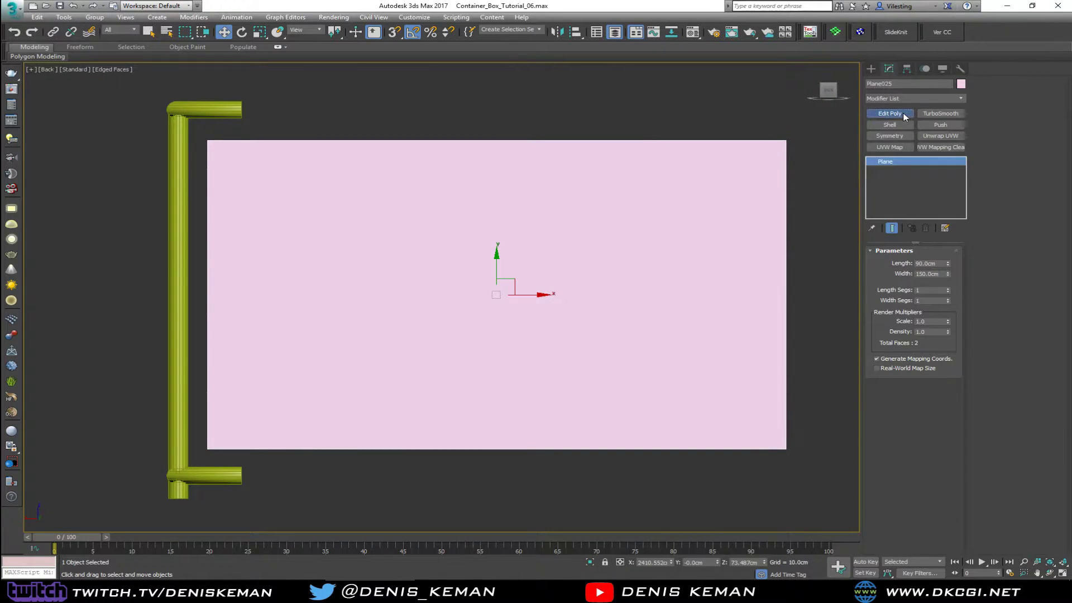
key("4")
left_click(543, 260)
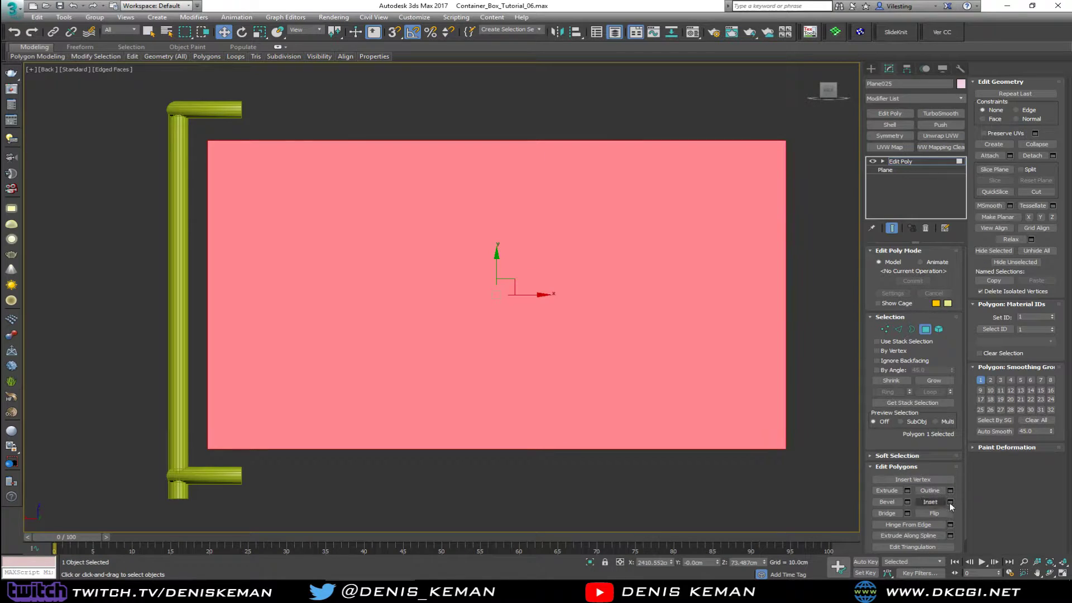
left_click(951, 501)
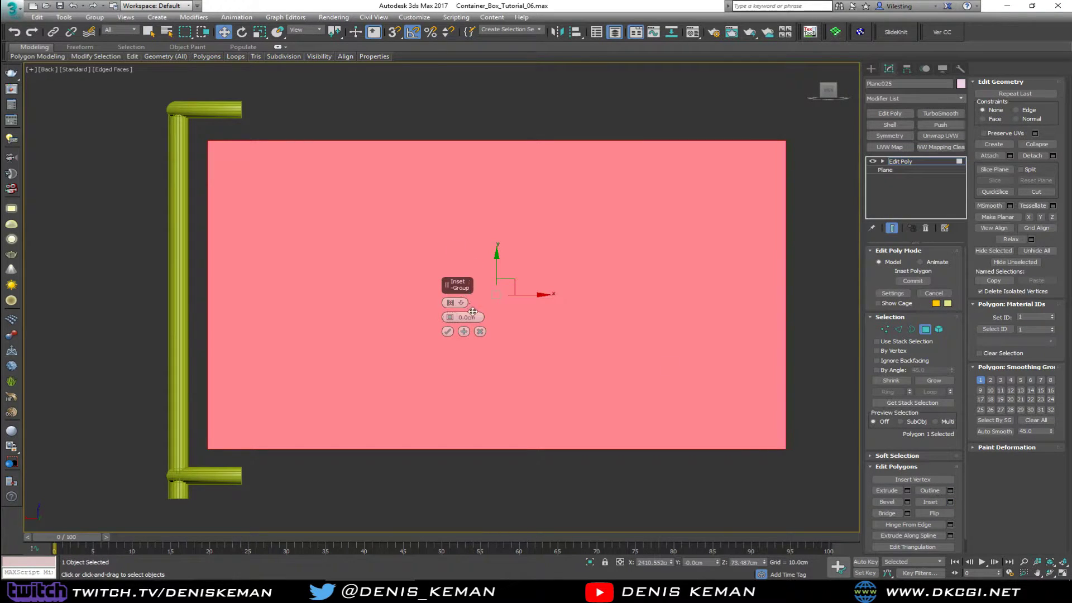
left_click_drag(452, 320, 450, 301)
left_click(461, 317)
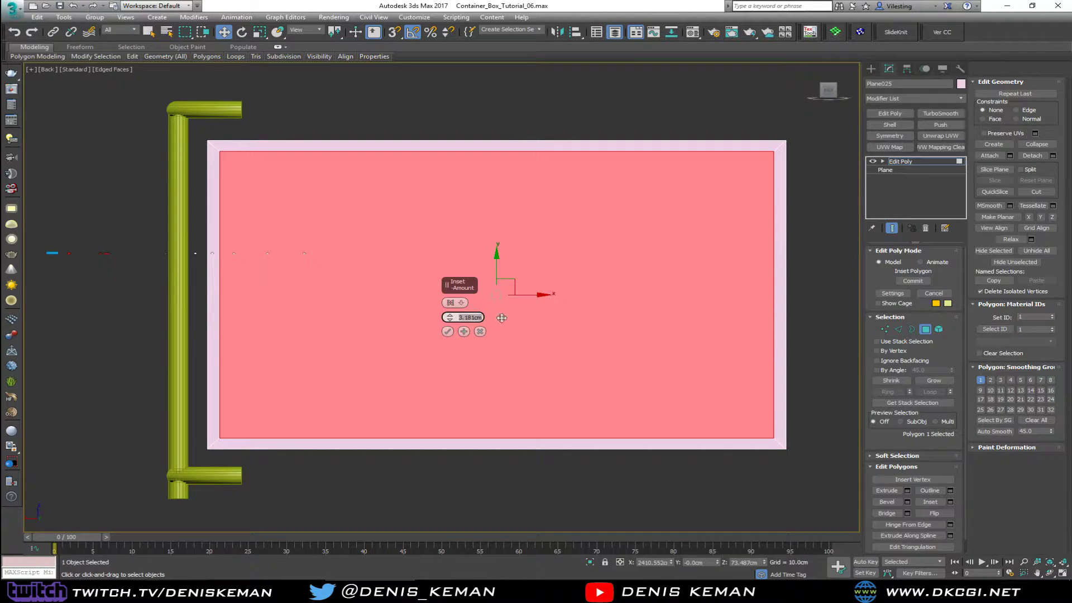
type("3")
key("Return")
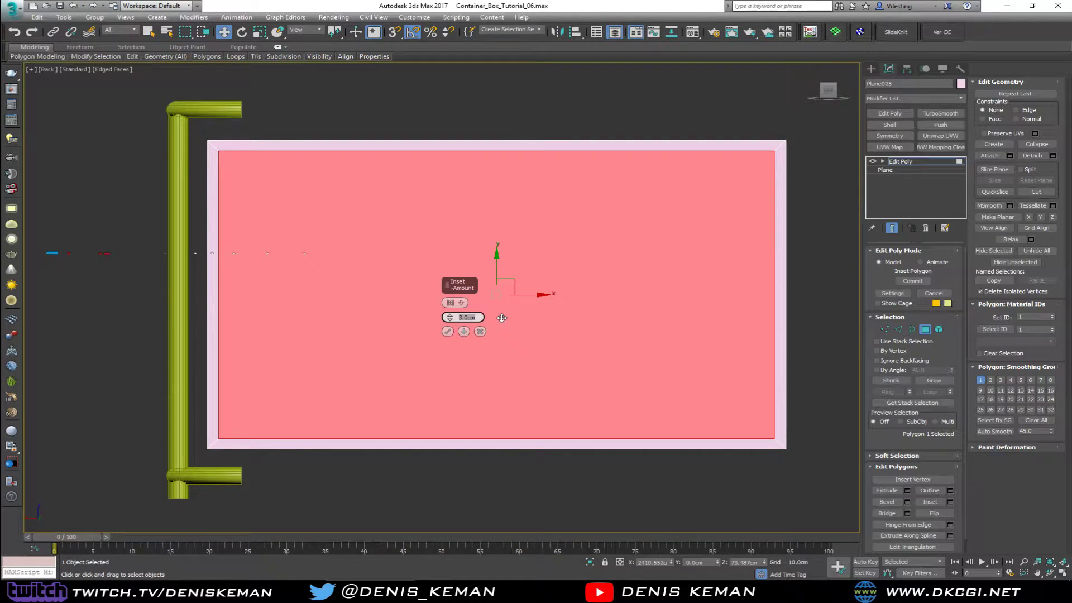
left_click(447, 332)
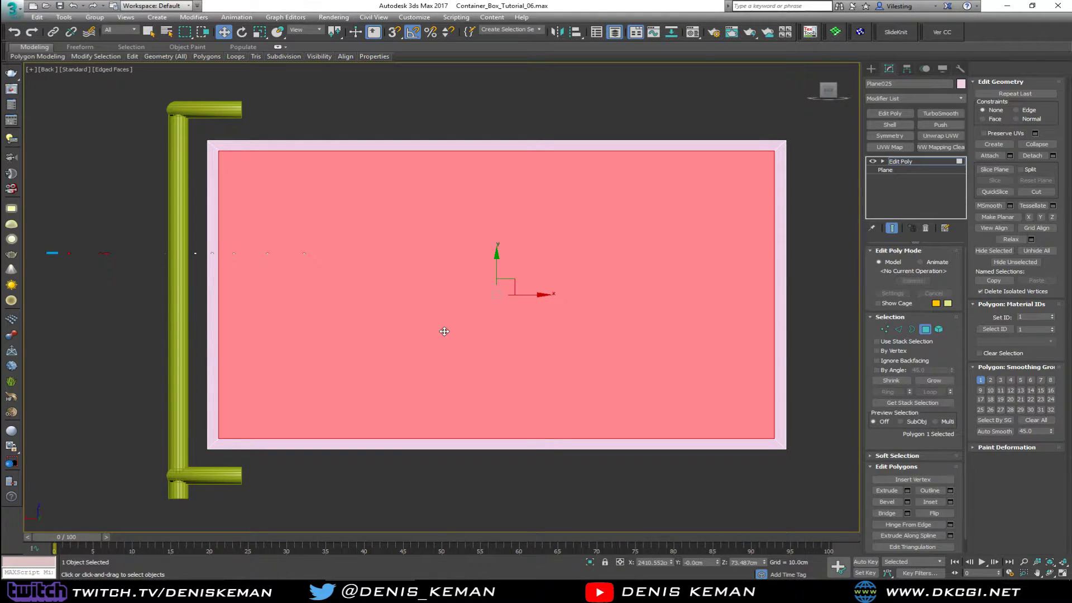
- Detach the inner polygon as a separate object, leave polygon editing, and isolate the remaining border frame
left_click(1052, 156)
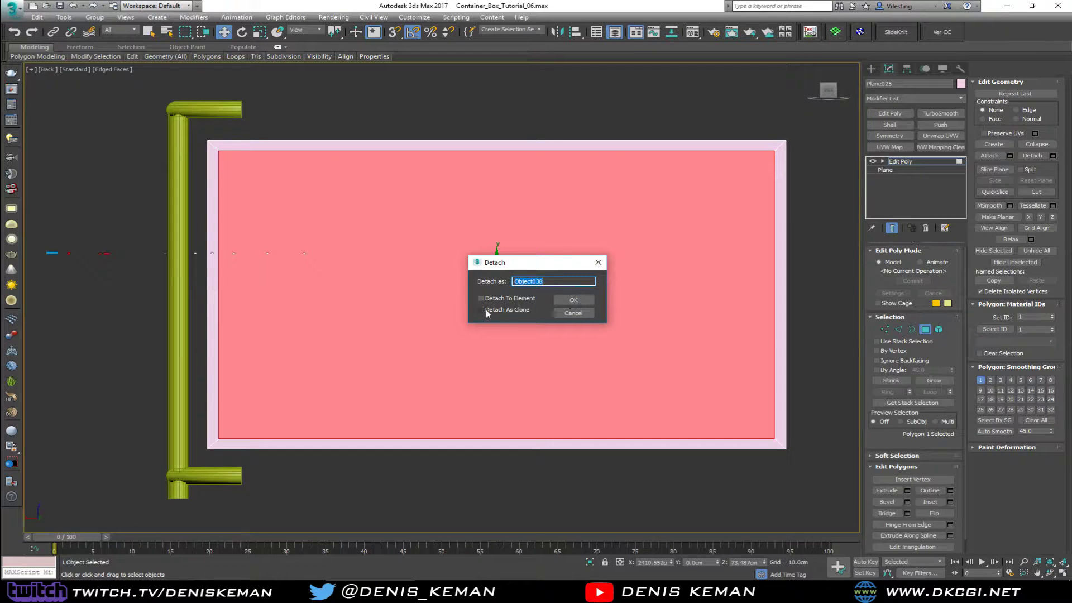
left_click(569, 302)
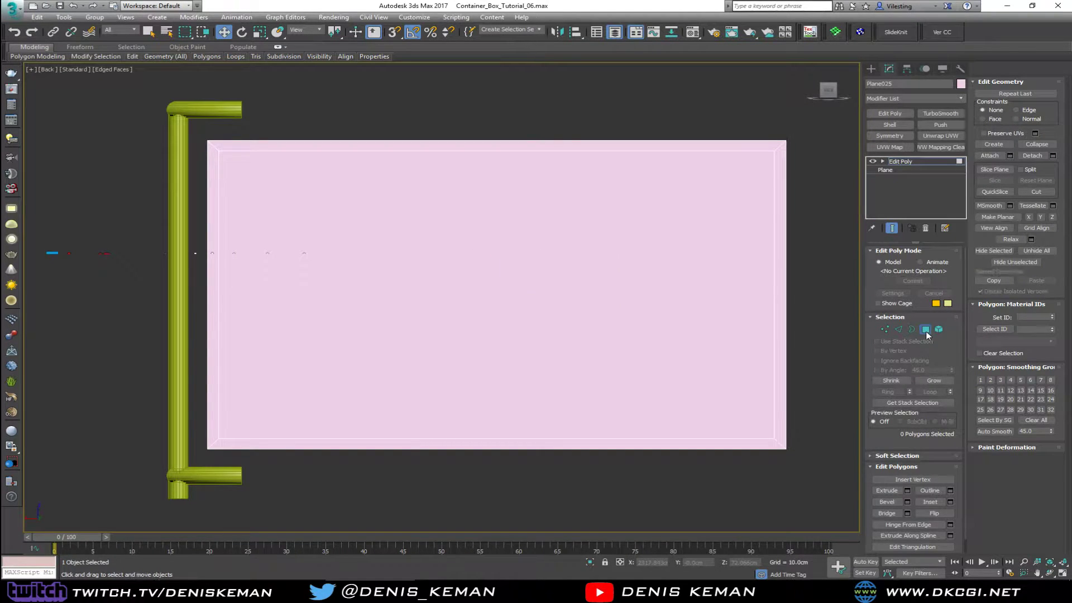
left_click(925, 330)
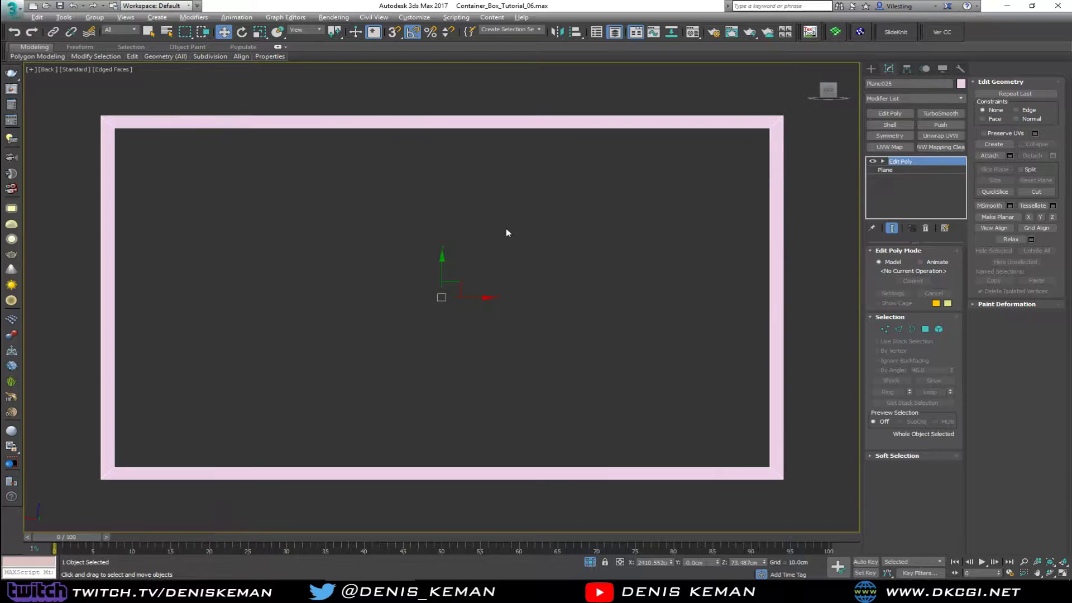
- Change the orbited viewport to a front view, and bring up the perspective view framed on the border frame
middle_click_drag(506, 228, 490, 250, "alt")
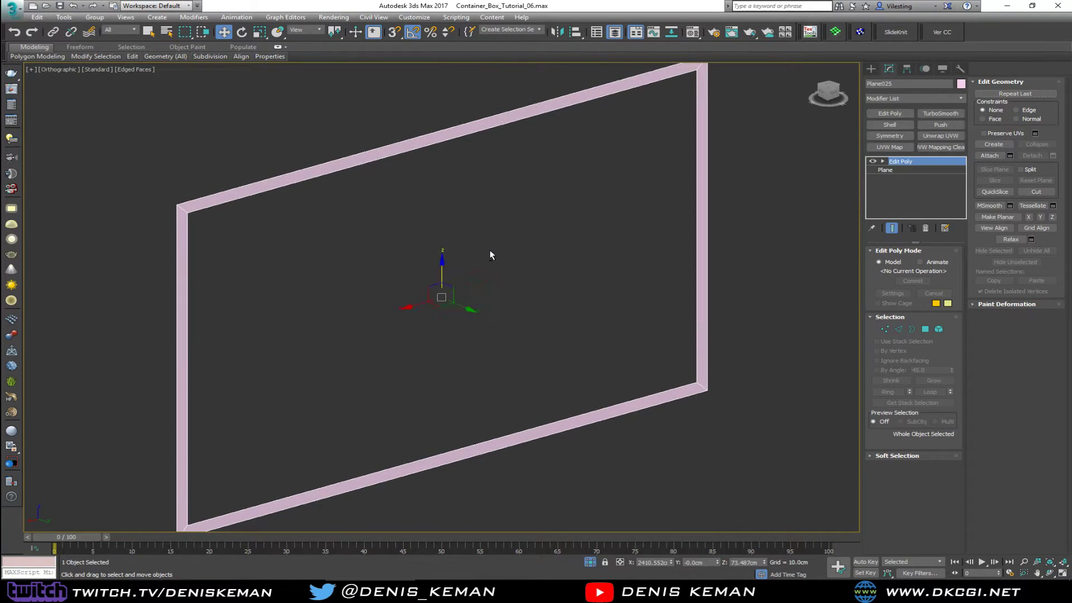
key("alt+w")
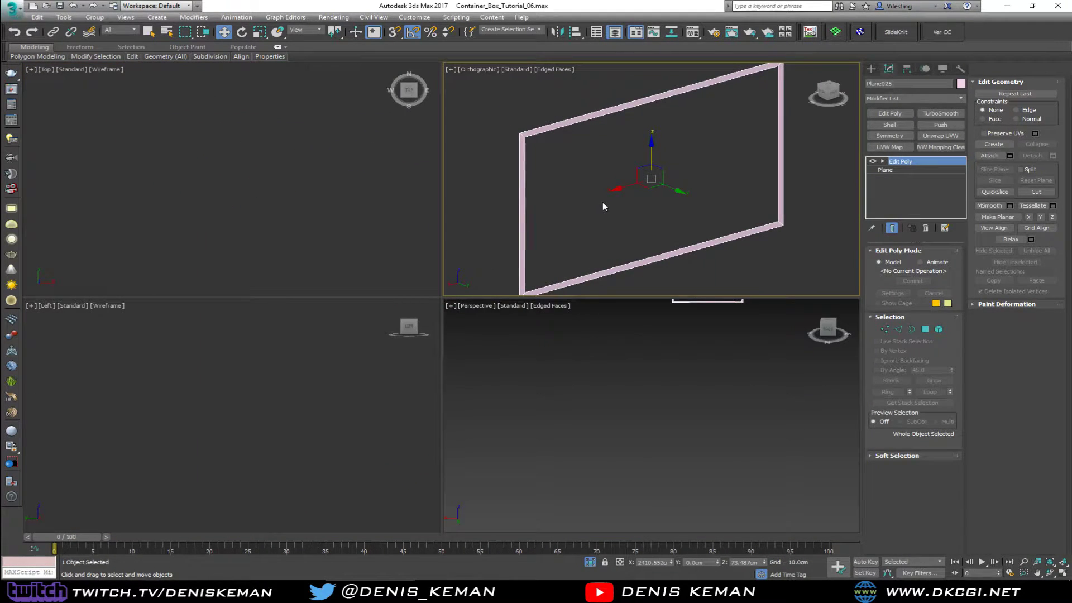
key("f")
key("z")
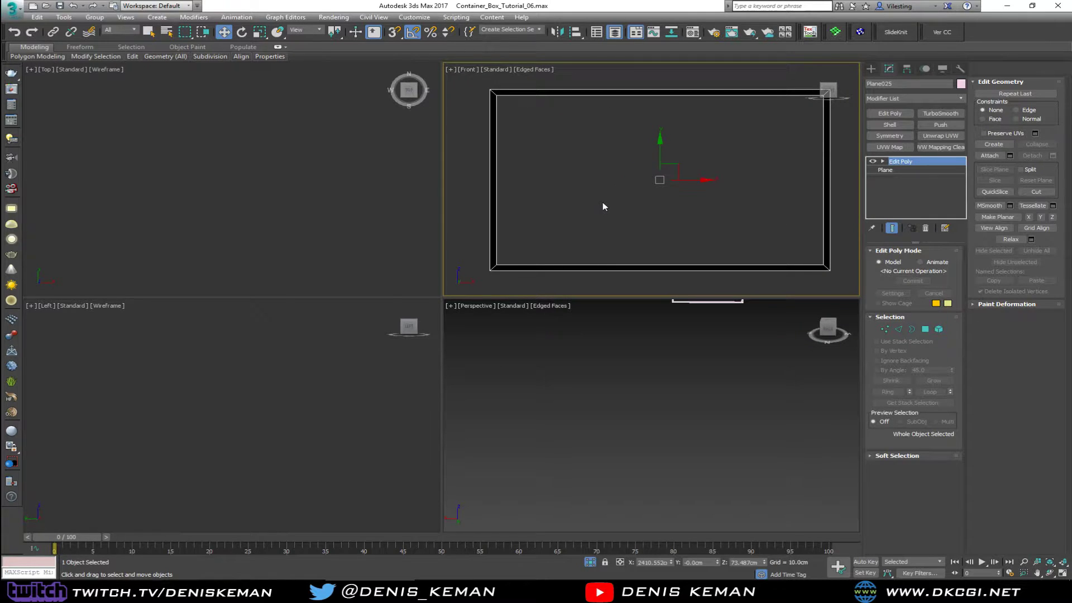
right_click(608, 456)
key("alt+w")
key("z")
- Thicken the border frame with a Shell modifier with an outer amount of 1 cm, and check its corner
middle_click_drag(483, 367, 349, 296, "alt")
scroll(287, 257, "up", 5)
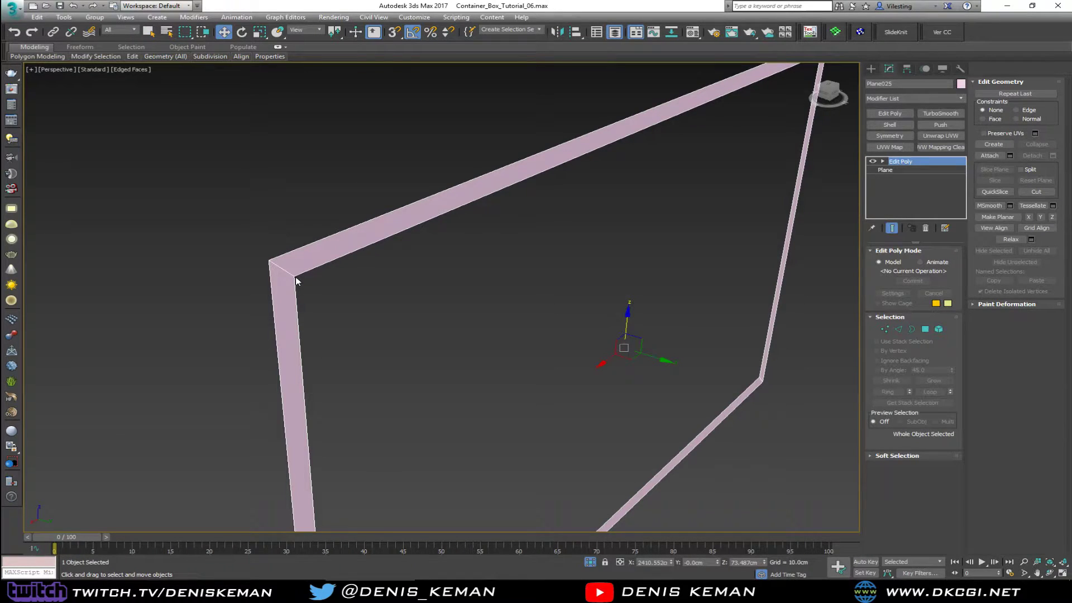
middle_click_drag(296, 276, 256, 255)
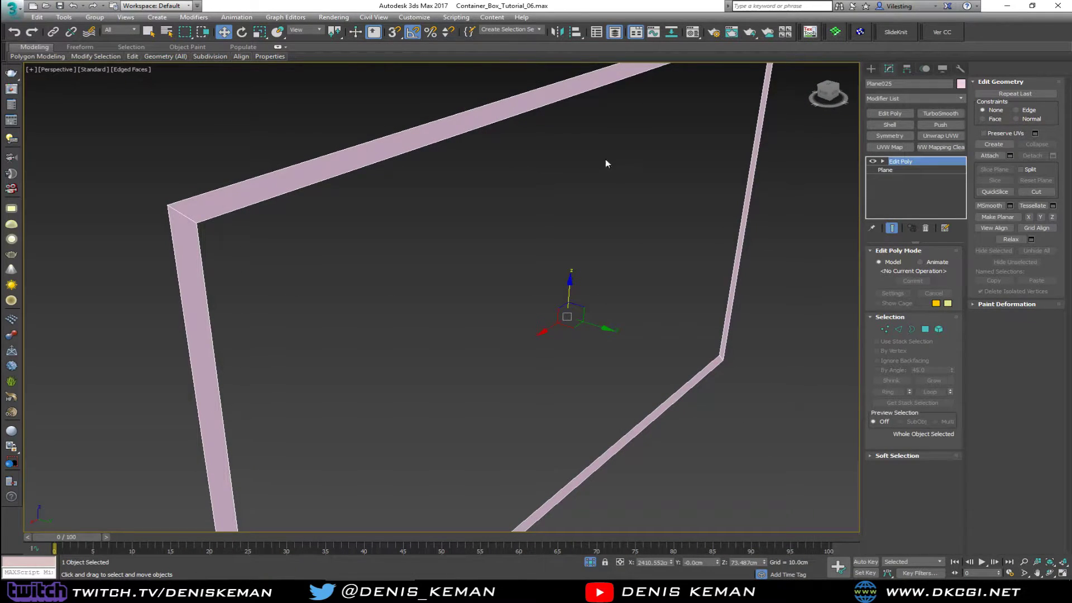
left_click(895, 128)
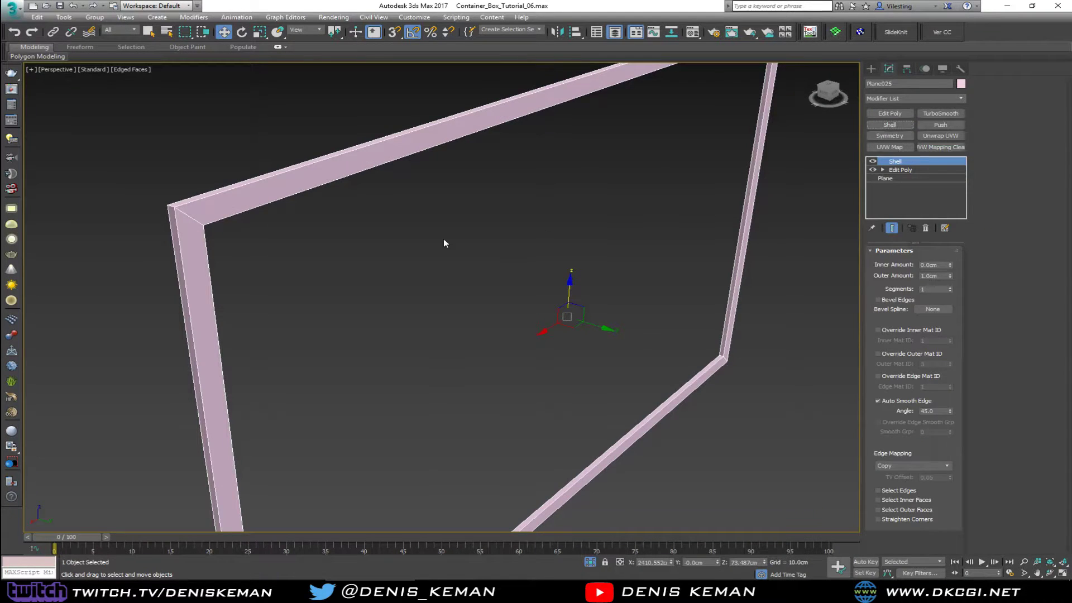
scroll(428, 244, "up", 5)
key("z")
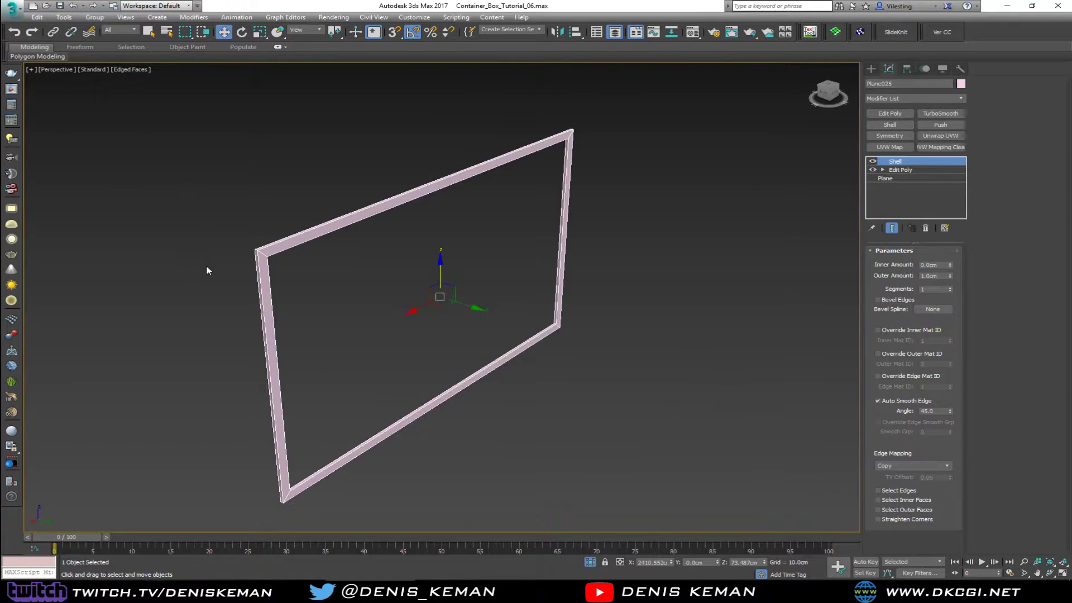
scroll(266, 252, "up", 3)
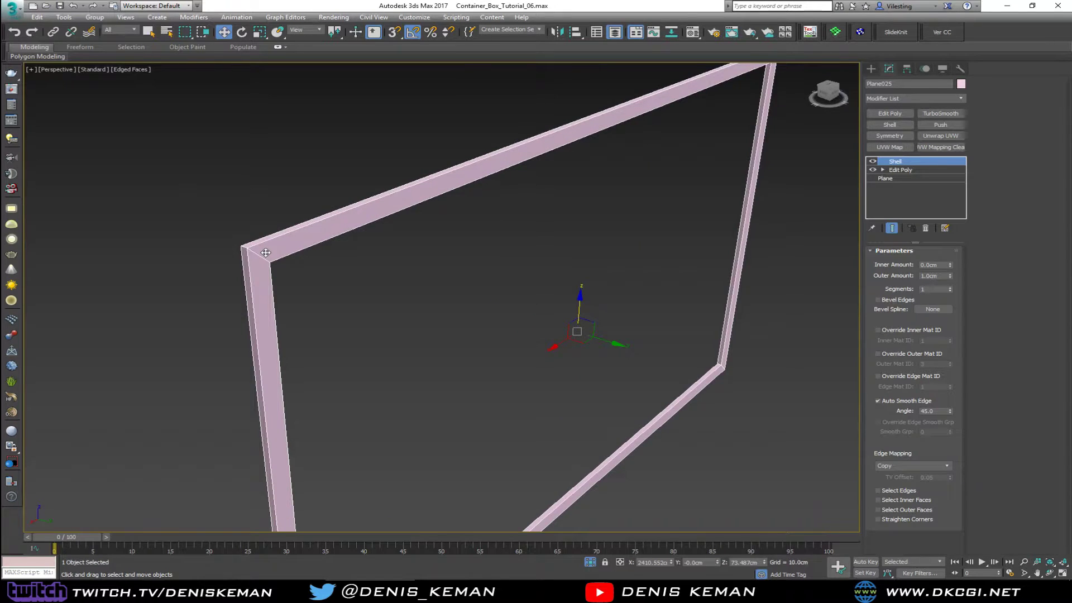
scroll(266, 253, "up", 1)
middle_click_drag(267, 254, 249, 223)
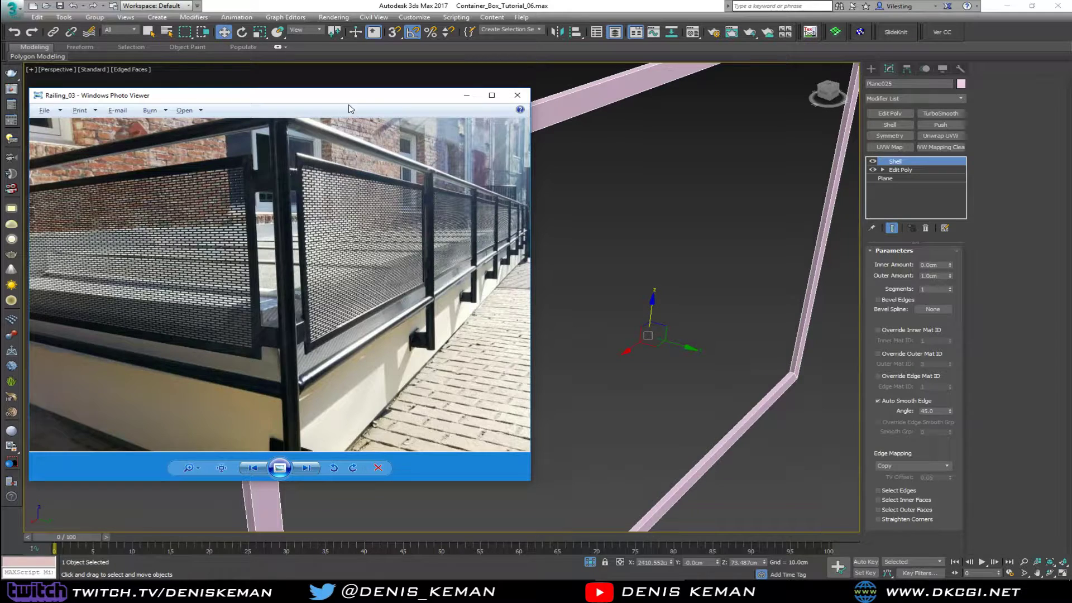
- Add an Edit Poly modifier above the Shell and connect the frame's four front mitre edges with 2 segments
left_click_drag(344, 98, 0, 99)
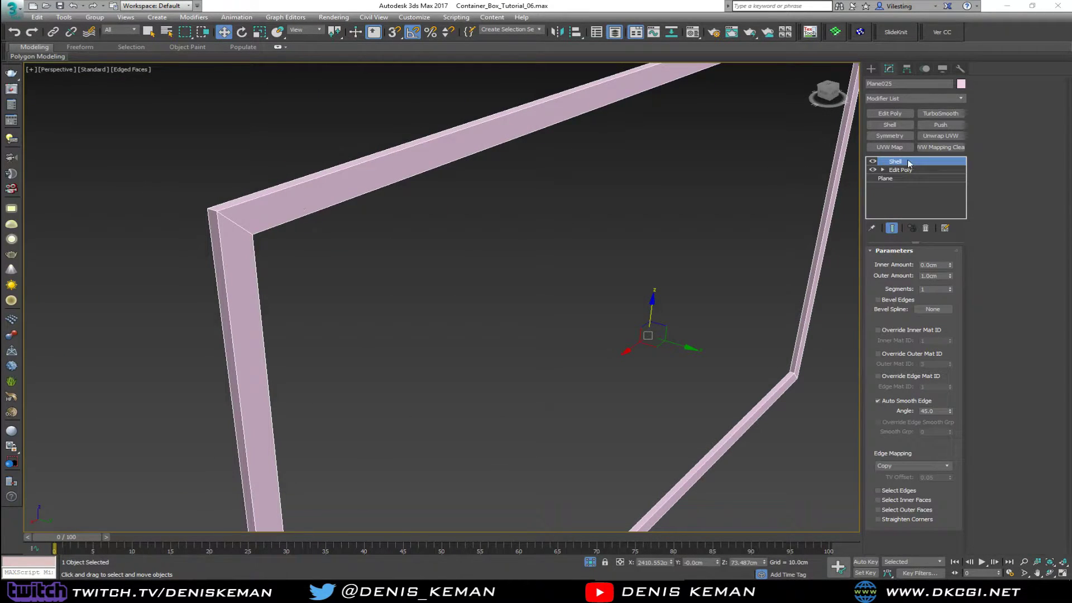
left_click(889, 113)
key("2")
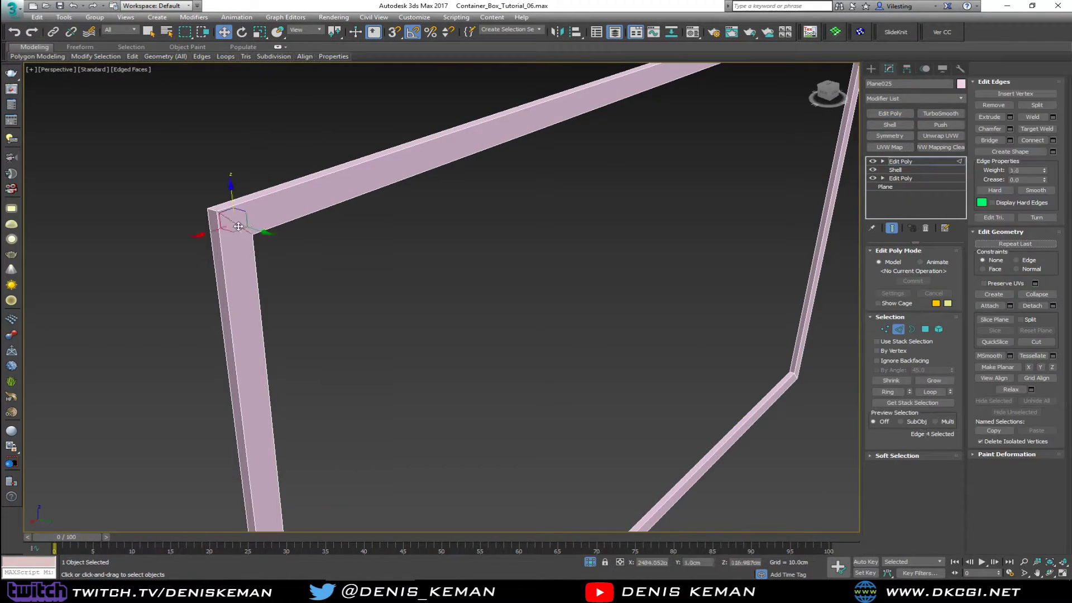
double_click(234, 221)
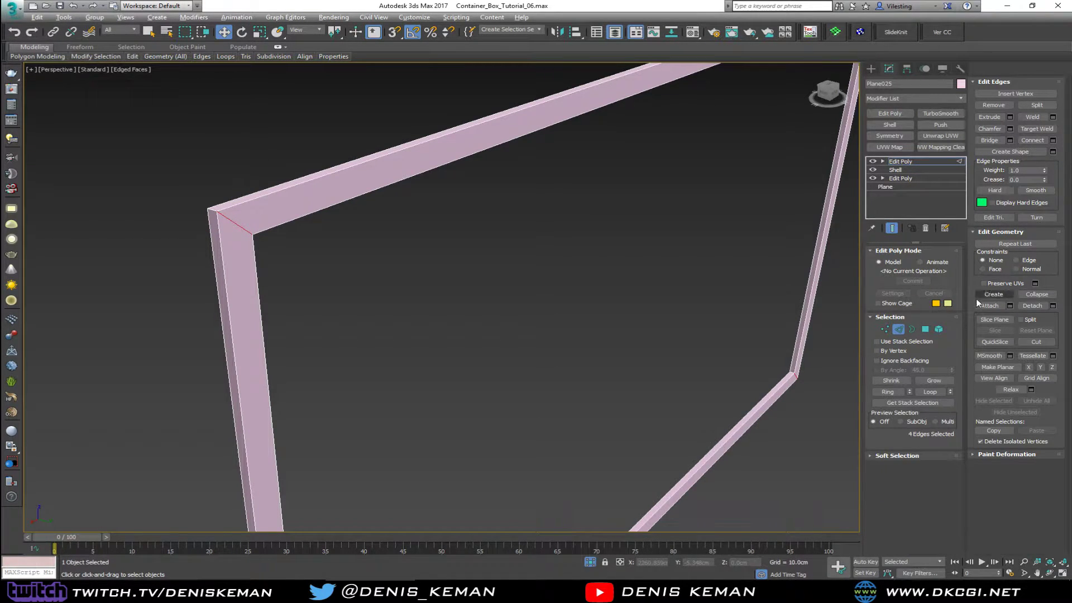
left_click(1053, 140)
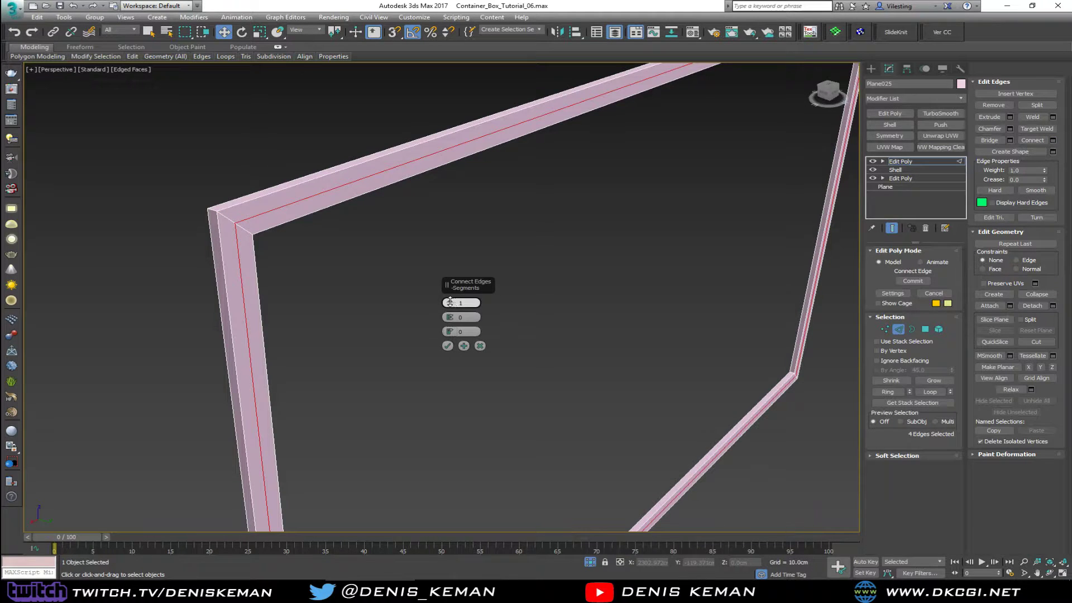
left_click_drag(450, 302, 450, 298)
left_click(448, 345)
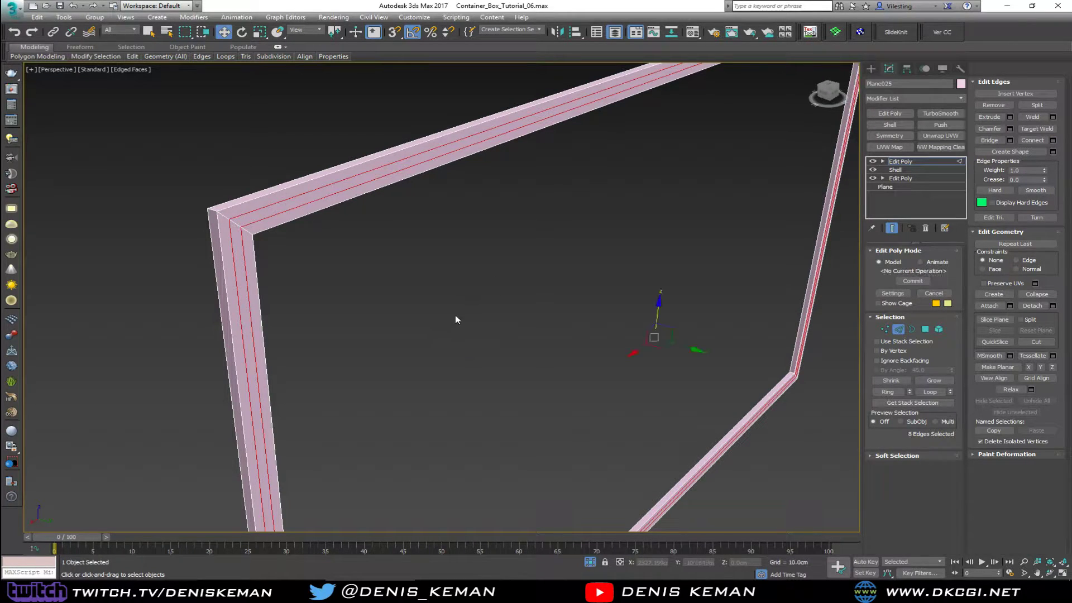
- Move the two new edge loops outward along Y to give the frame's front face a raised profile
scroll(457, 290, "down", 3)
scroll(486, 310, "up", 3)
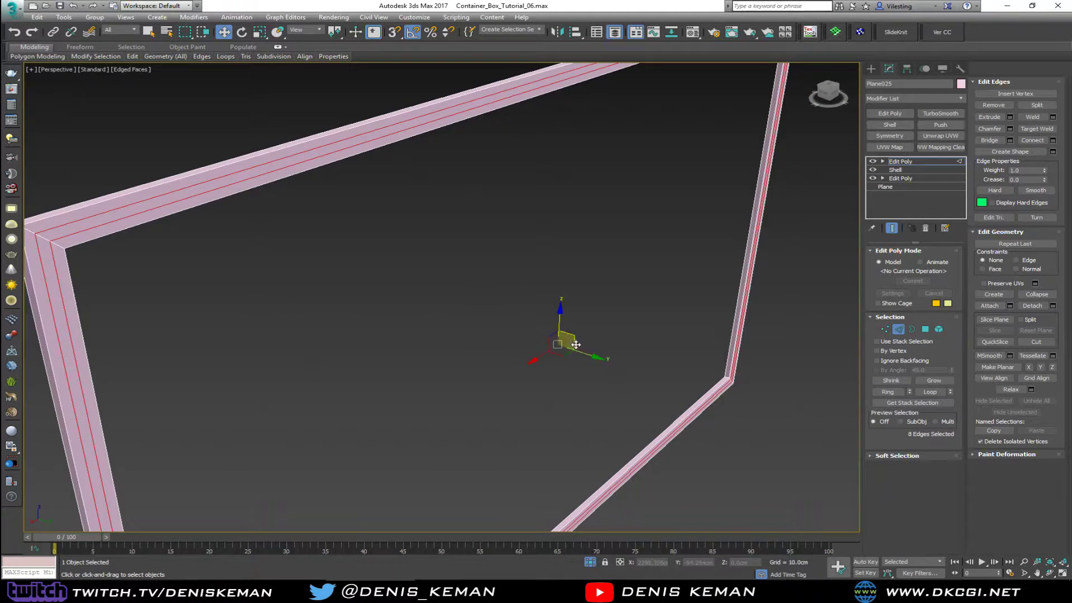
left_click_drag(584, 355, 588, 357)
middle_click_drag(394, 267, 436, 274, "alt")
- Select the mitre edge loops at all four corners of the frame
double_click(186, 260)
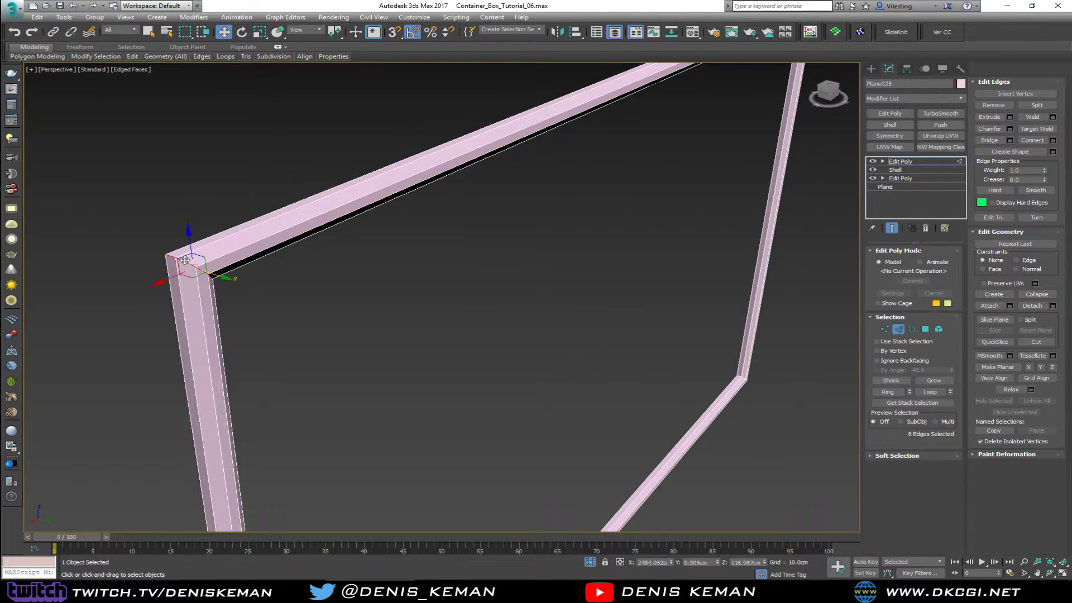
middle_click_drag(269, 282, 256, 175)
scroll(257, 174, "down", 3)
scroll(255, 445, "up", 4)
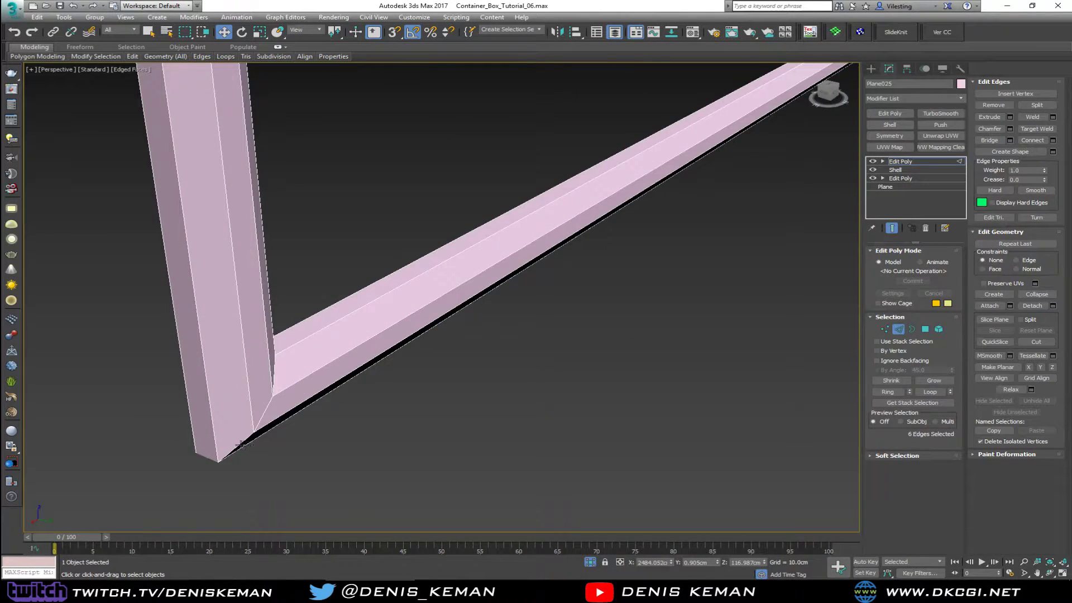
double_click(241, 445, "ctrl")
scroll(373, 336, "down", 3)
middle_click_drag(411, 307, 279, 260, "alt")
scroll(265, 262, "down", 5)
scroll(414, 316, "up", 8)
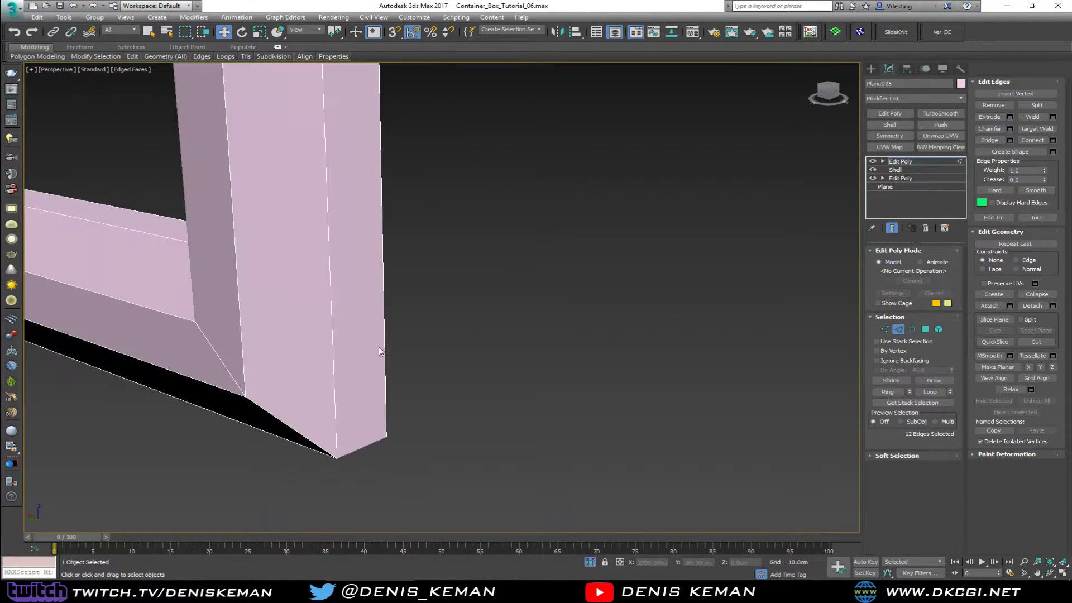
double_click(285, 423, "ctrl")
scroll(335, 311, "down", 4)
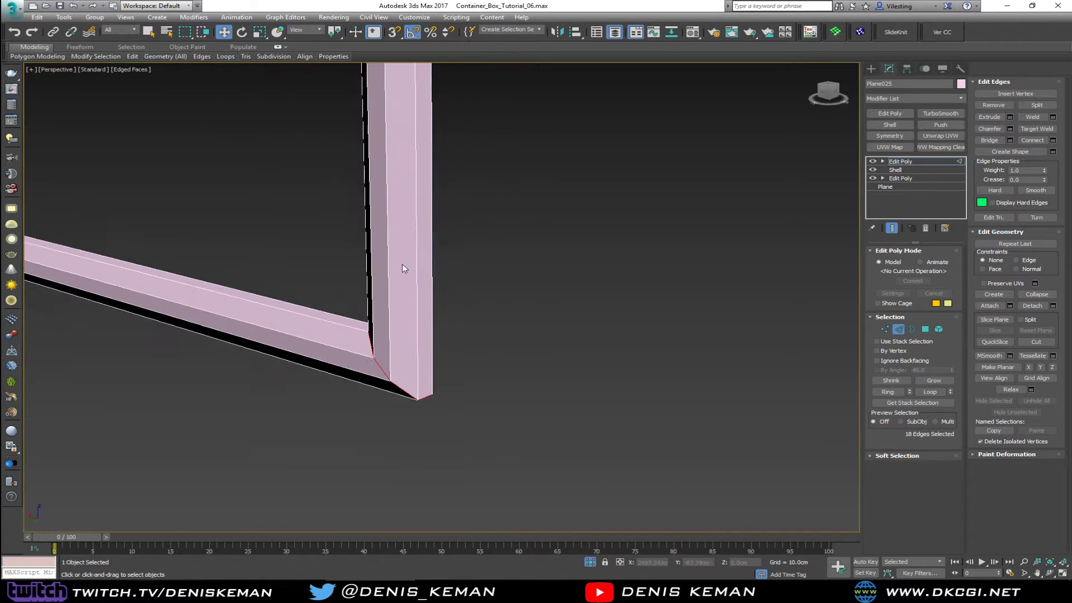
middle_click_drag(402, 268, 387, 368)
scroll(394, 368, "down", 3)
scroll(385, 302, "down", 2)
middle_click_drag(385, 301, 399, 341)
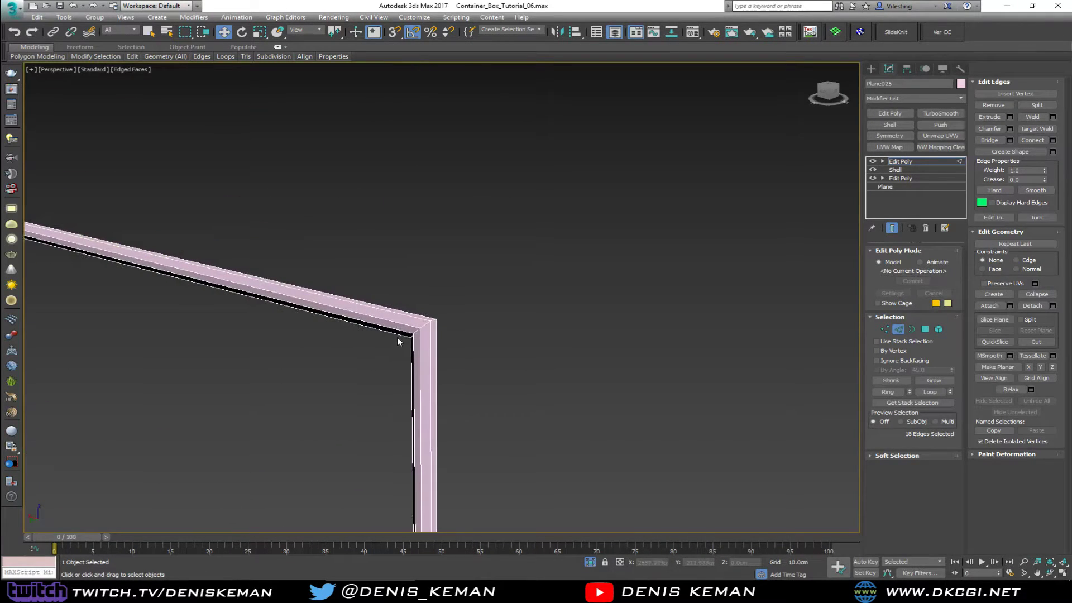
scroll(411, 333, "up", 2)
scroll(428, 324, "up", 2)
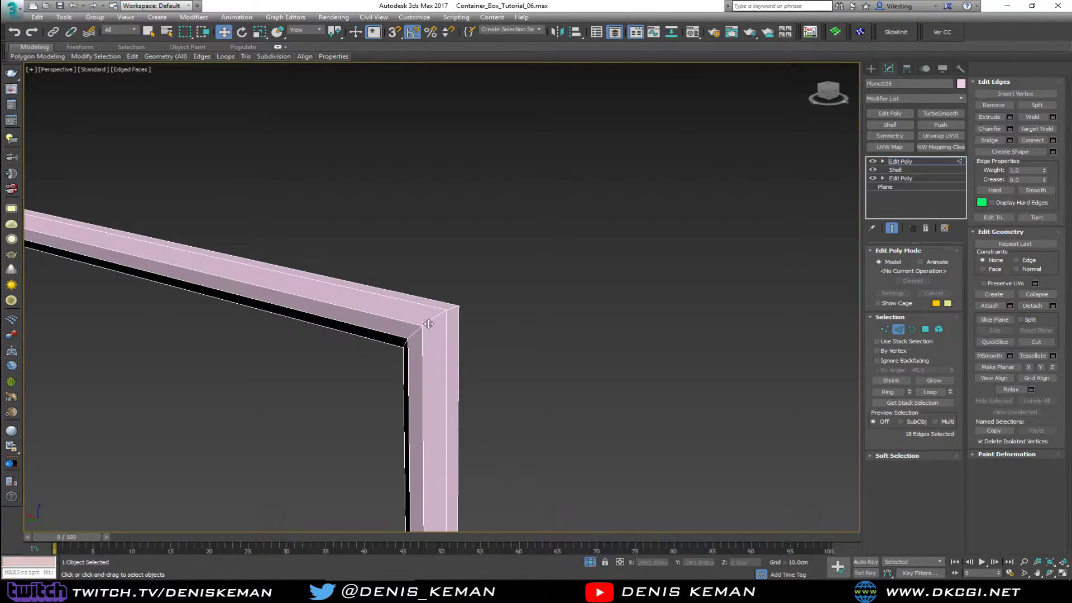
scroll(382, 316, "up", 2)
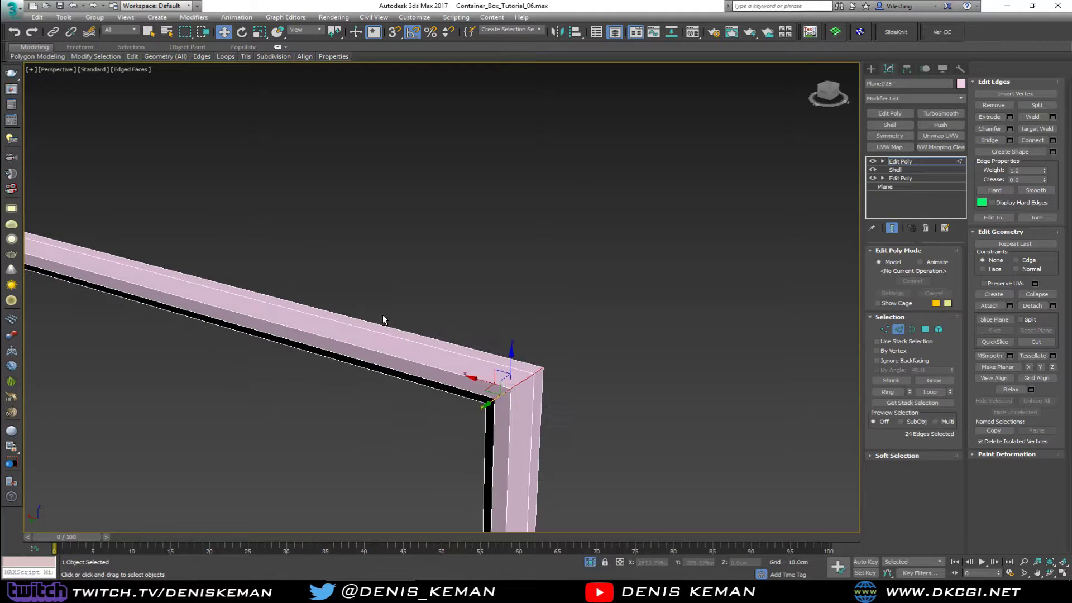
middle_click_drag(382, 316, 364, 276)
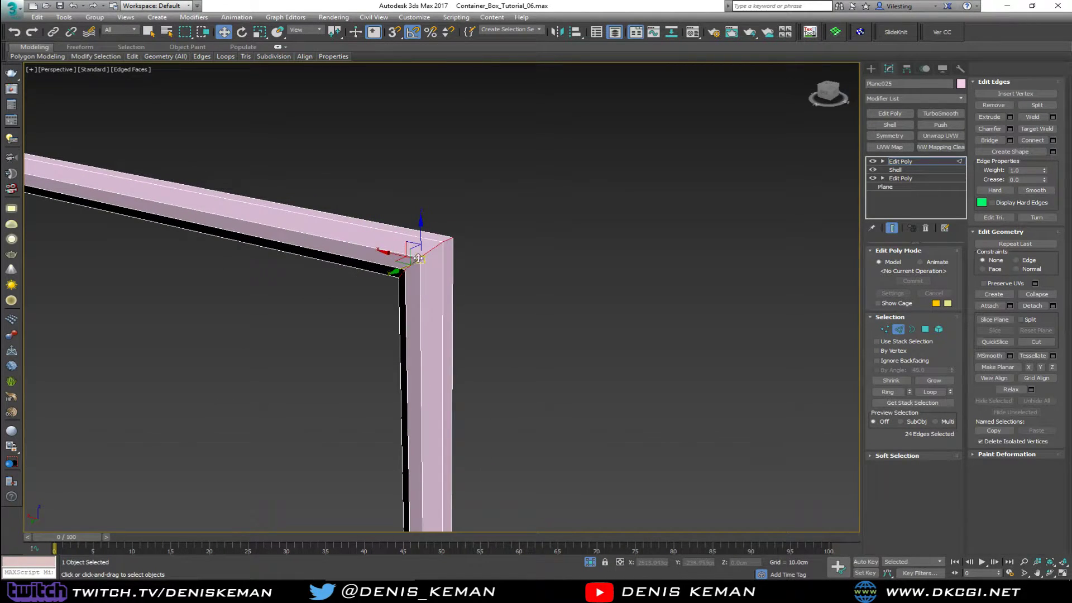
scroll(436, 257, "up", 3)
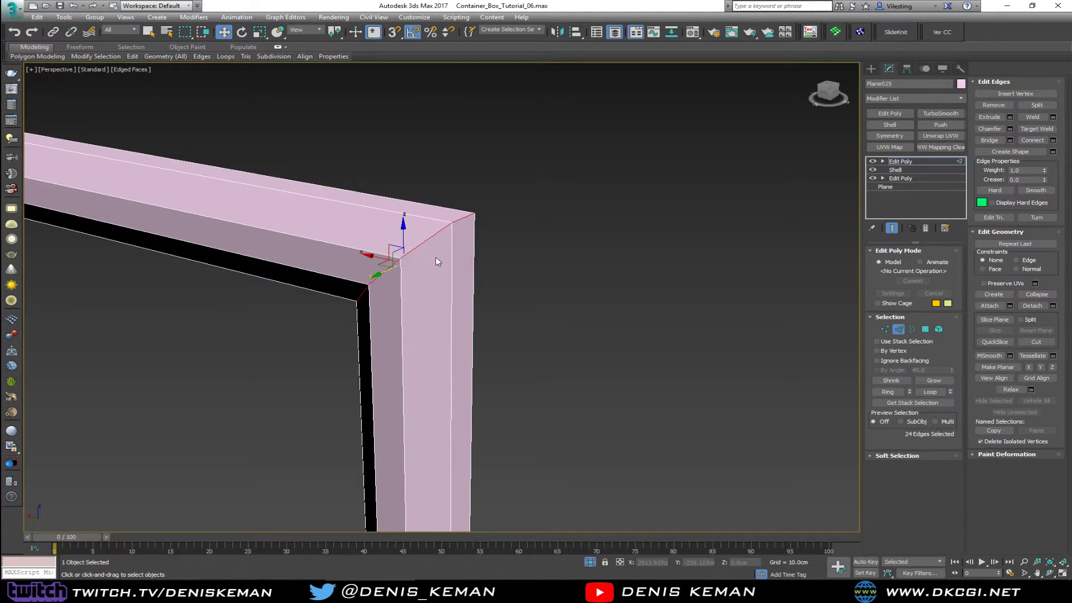
- Chamfer the selected corner edge loops by 0.5 cm with 2 segments
left_click(1011, 129)
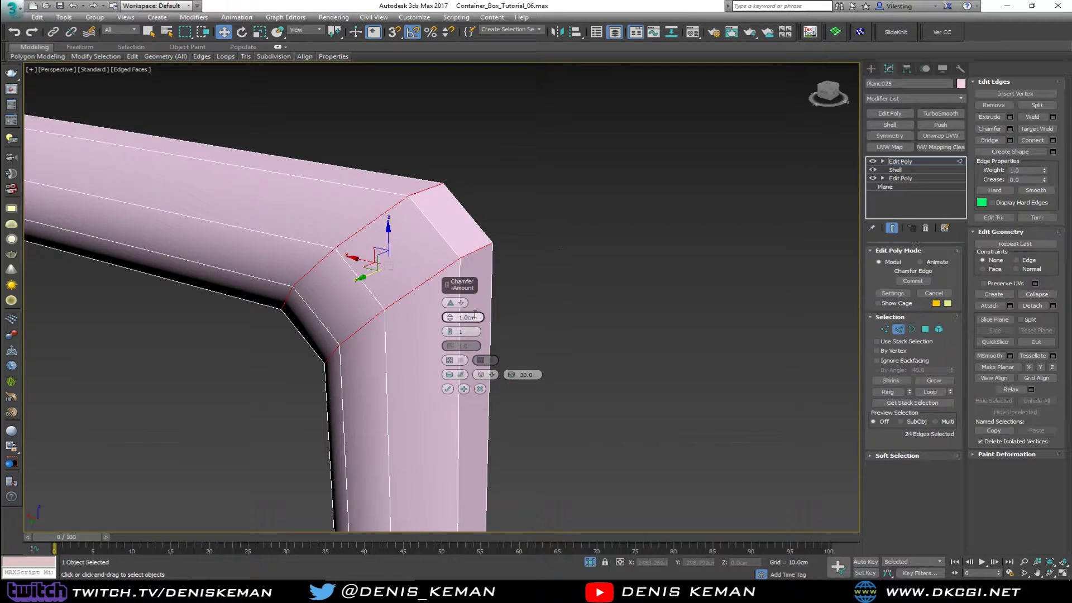
left_click_drag(449, 317, 450, 318)
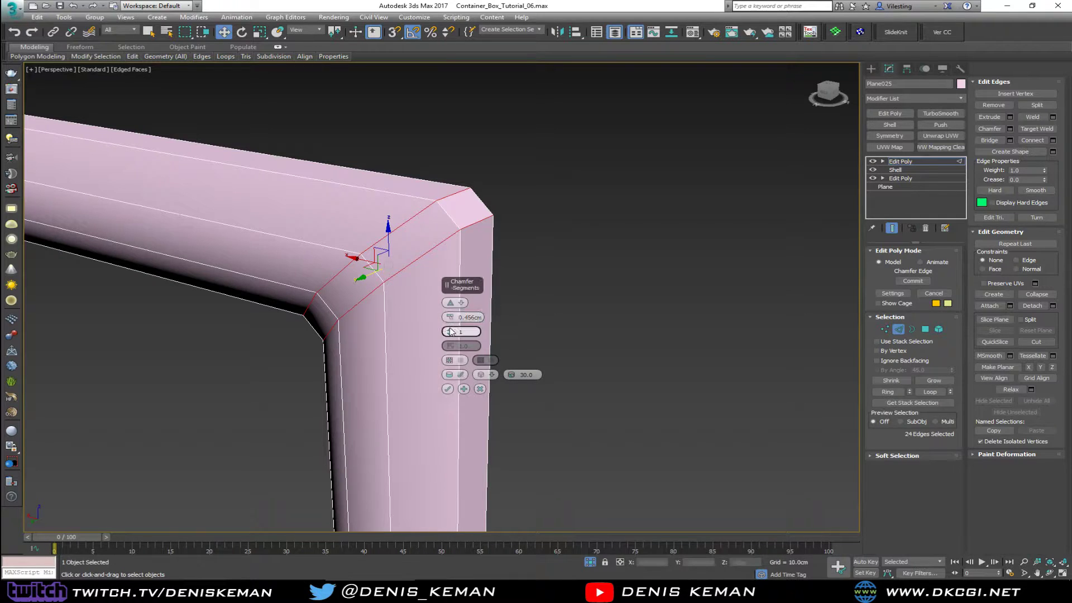
double_click(467, 317)
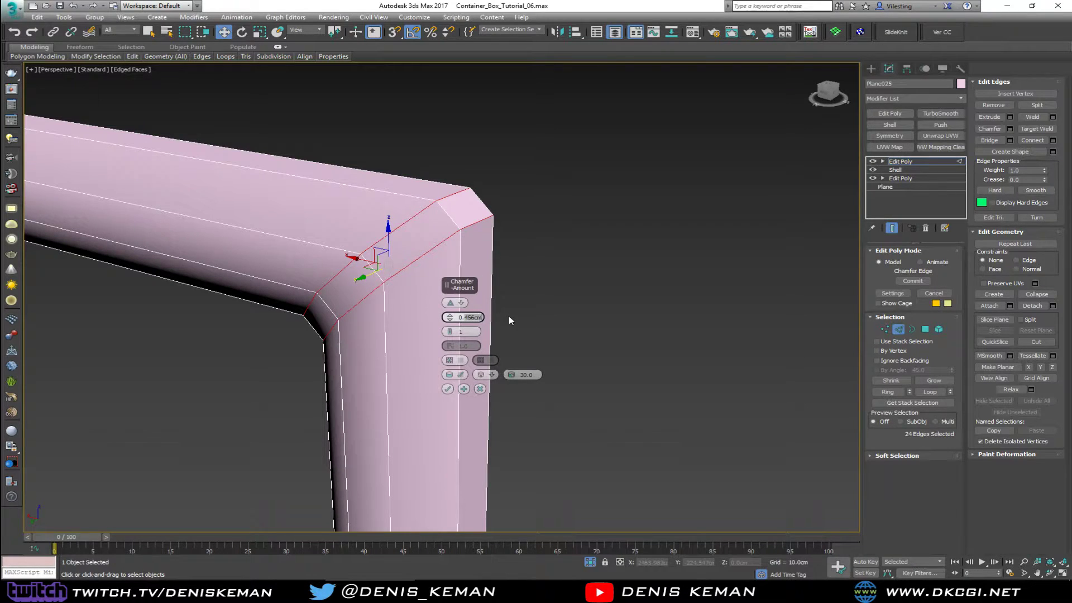
type("0.5")
left_click(451, 332)
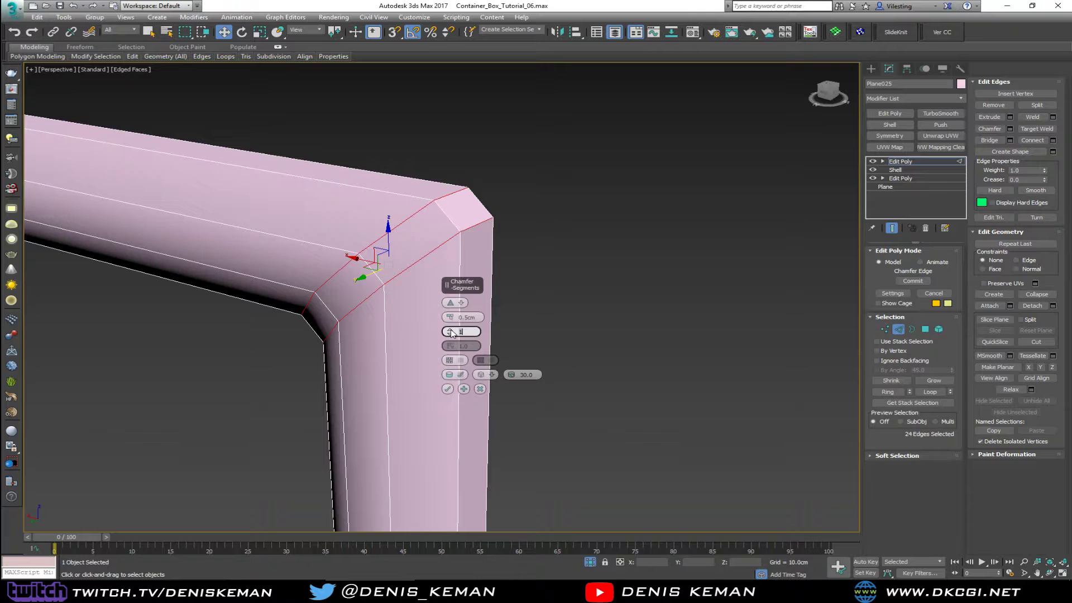
type("2")
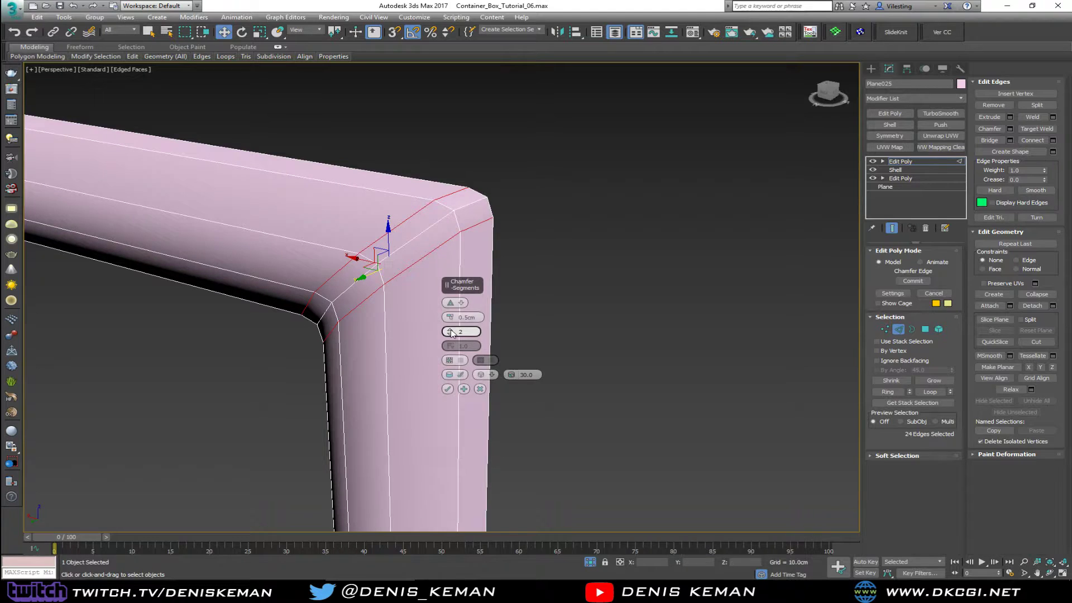
left_click(447, 389)
- Chamfer the inner and outer edge loops of the frame's flat back face by 0.1 cm with 2 segments, and leave edge editing
scroll(314, 258, "down", 10)
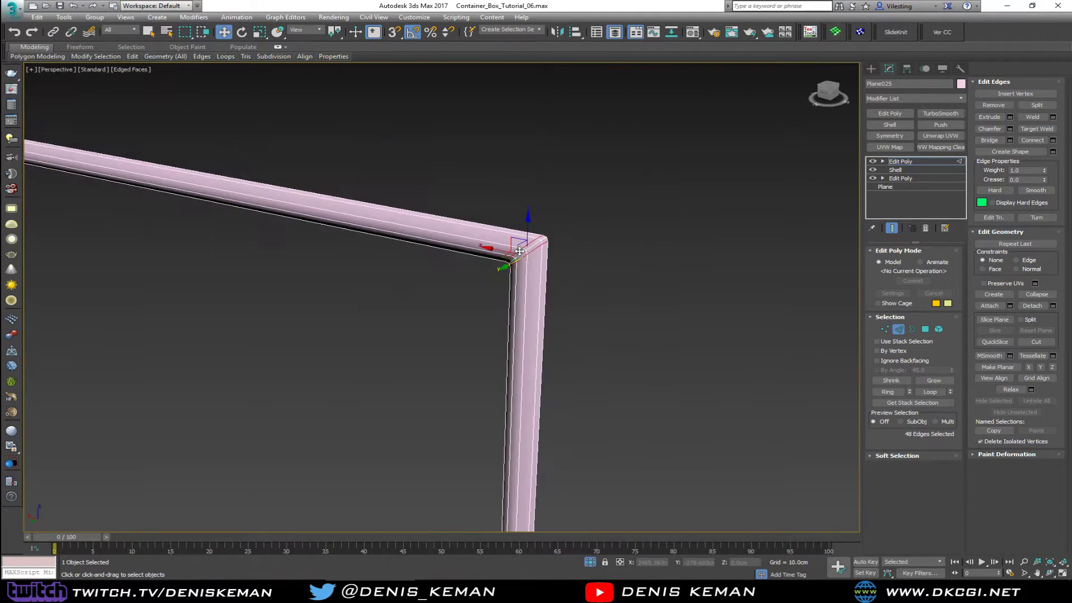
middle_click_drag(363, 255, 460, 263, "alt")
left_click(413, 304)
scroll(361, 307, "up", 5)
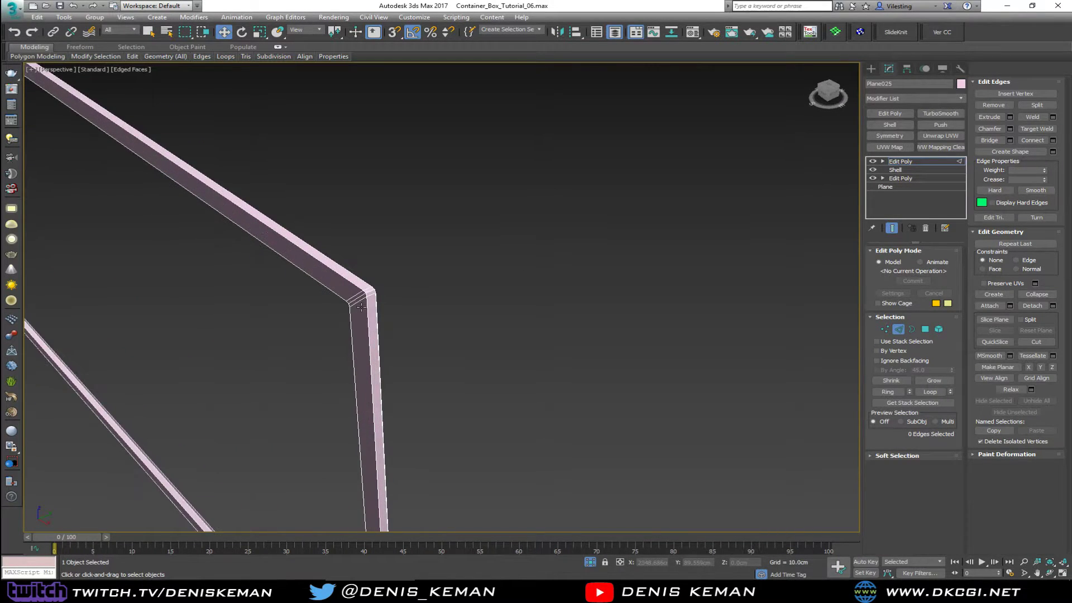
scroll(364, 309, "up", 1)
double_click(344, 327)
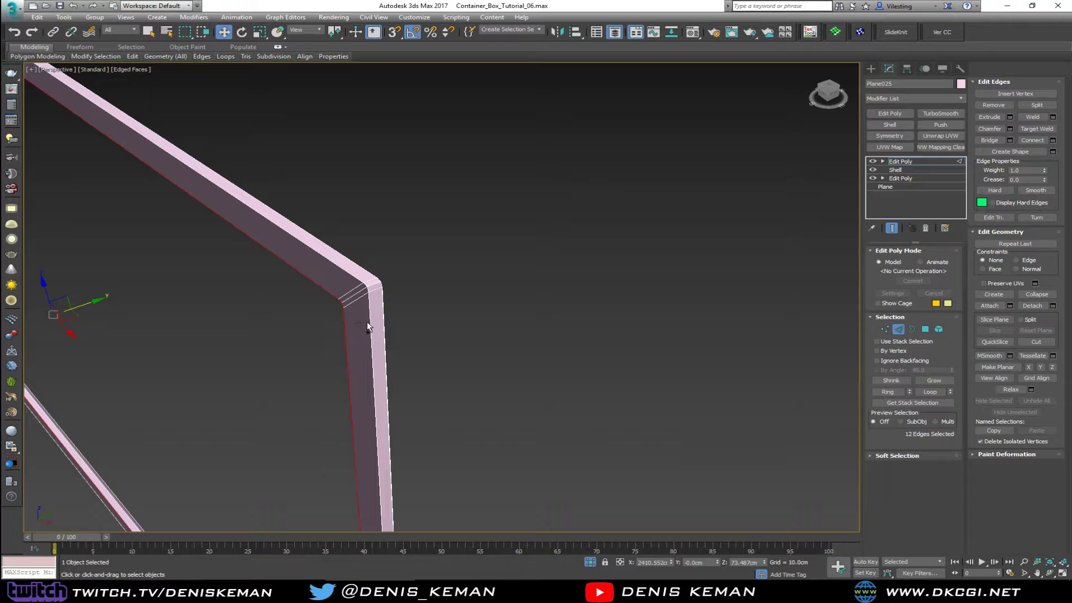
double_click(369, 322, "ctrl")
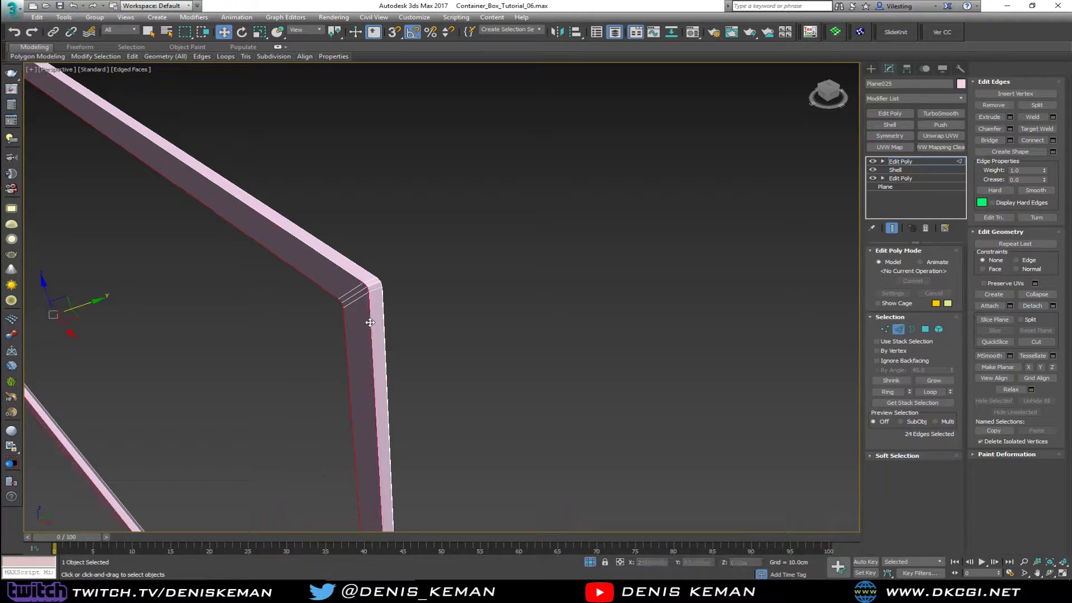
left_click(1009, 128)
scroll(469, 279, "up", 3)
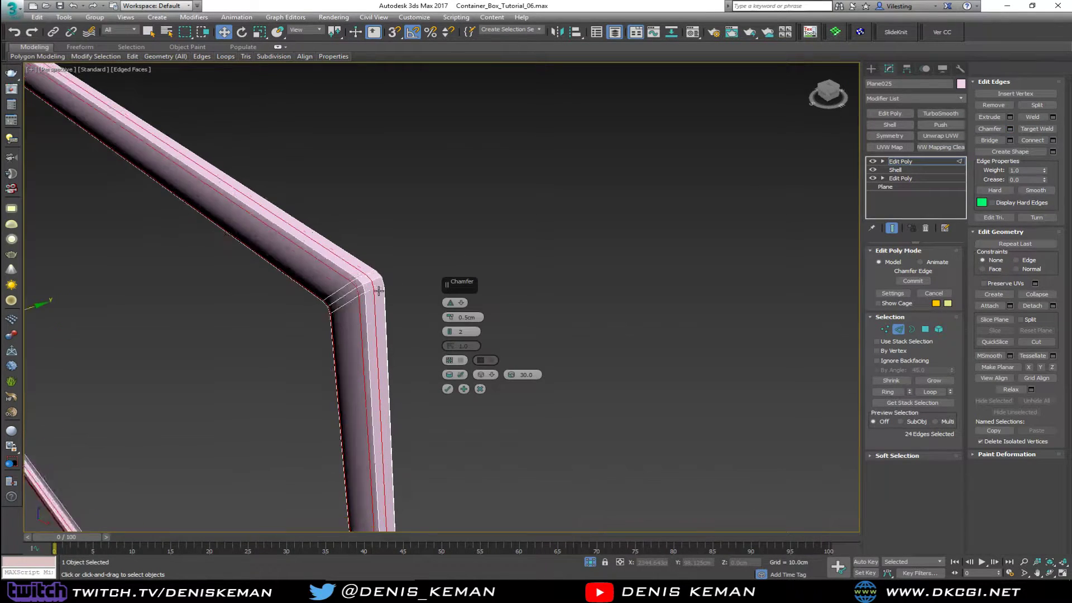
double_click(466, 317)
type("0.1")
key("Return")
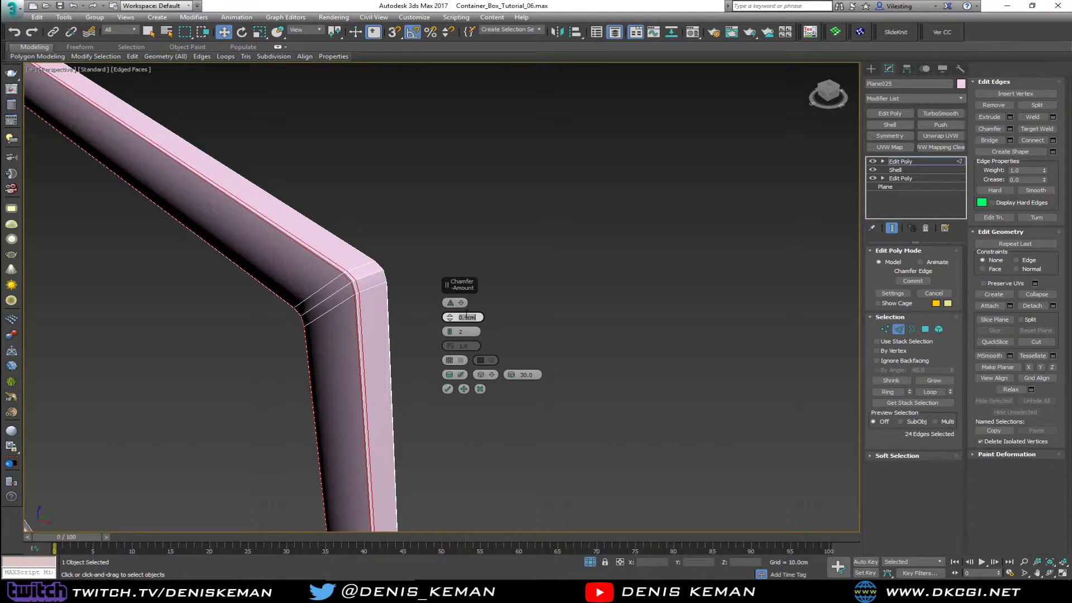
left_click(447, 389)
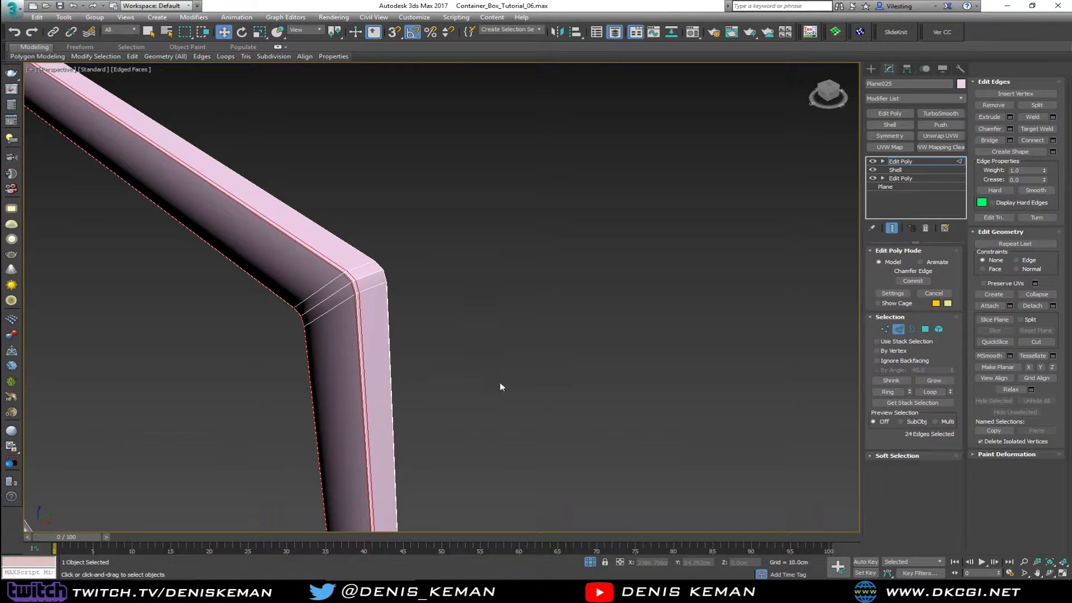
left_click(898, 330)
- Add a TurboSmooth modifier to the border frame
scroll(357, 235, "down", 5)
middle_click_drag(357, 234, 356, 211, "alt")
left_click(226, 255)
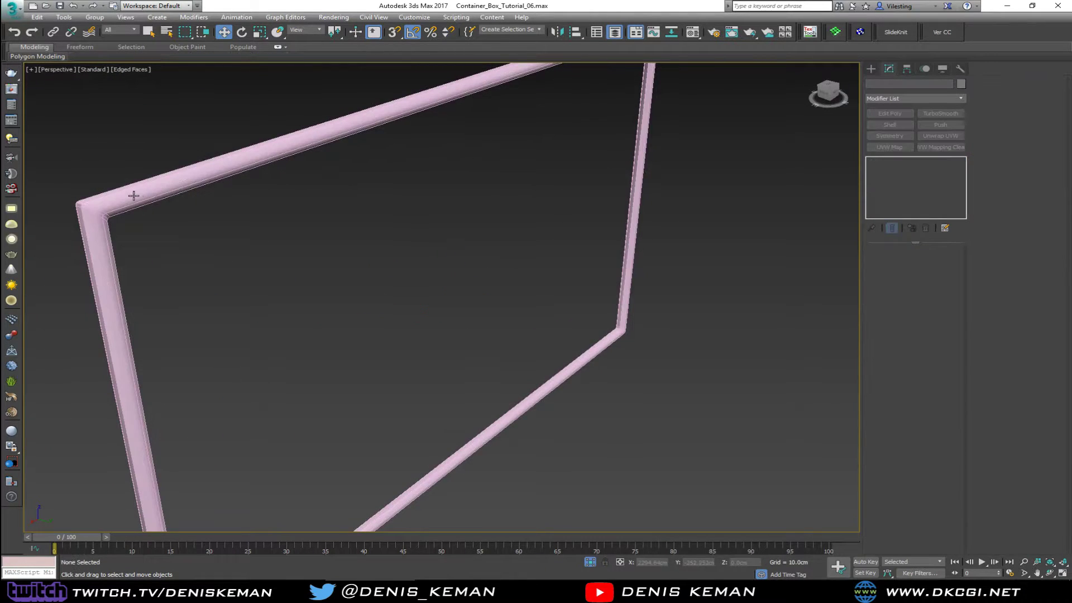
left_click(133, 194)
left_click(952, 115)
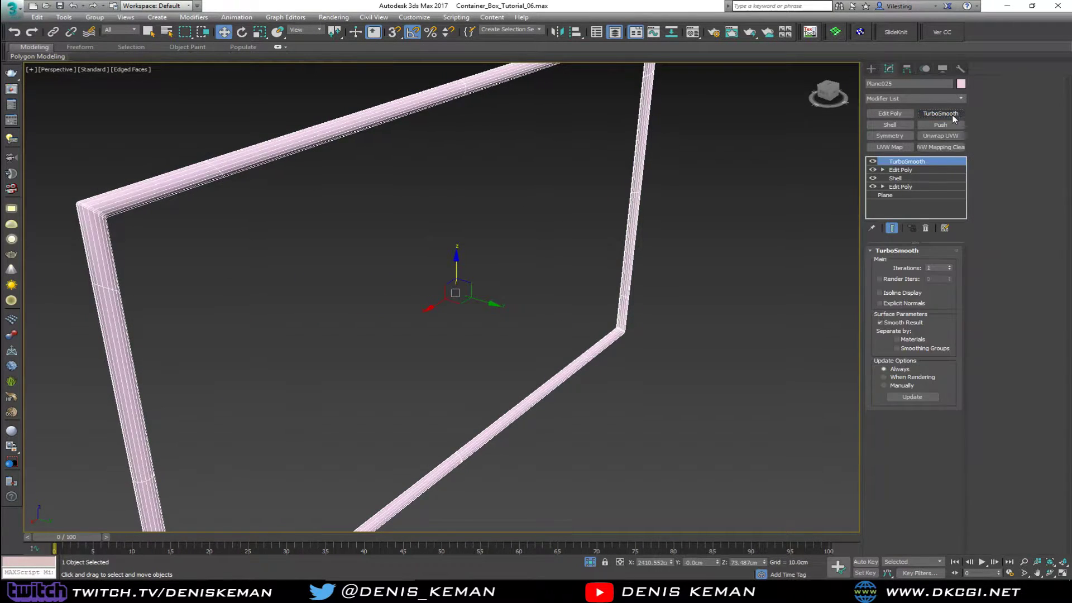
- Inspect the smoothed frame's front, back and corners with the wireframe edges hidden
left_click(276, 259)
key("F4")
scroll(276, 261, "down", 3)
mouse_move(276, 263)
middle_mouse_down("alt")
mouse_move(258, 242)
mouse_move(282, 262)
middle_mouse_up("alt")
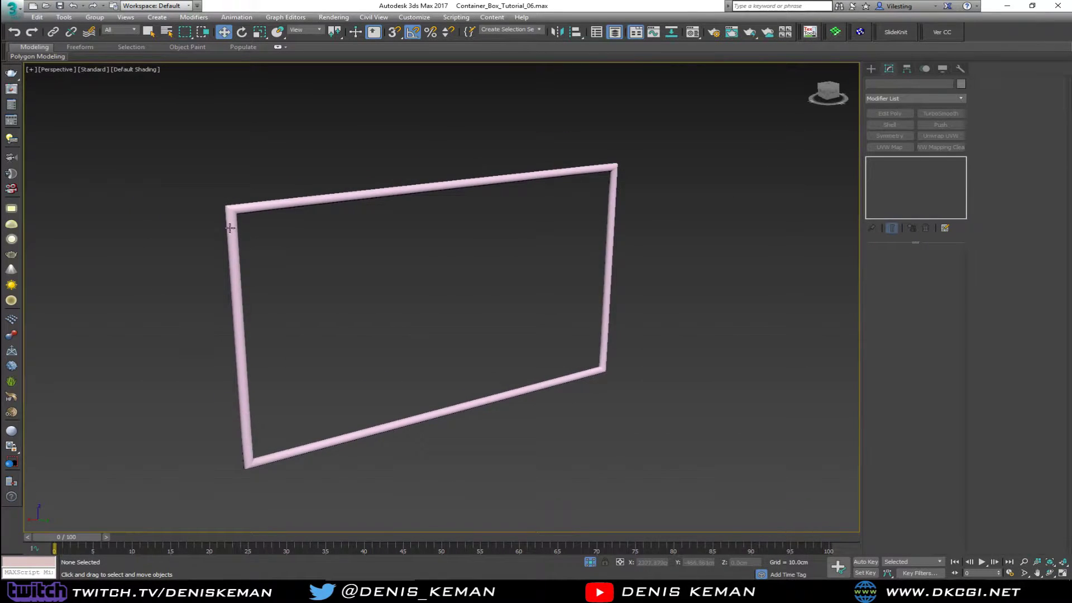
scroll(229, 227, "up", 2)
scroll(232, 201, "up", 2)
left_click(239, 185)
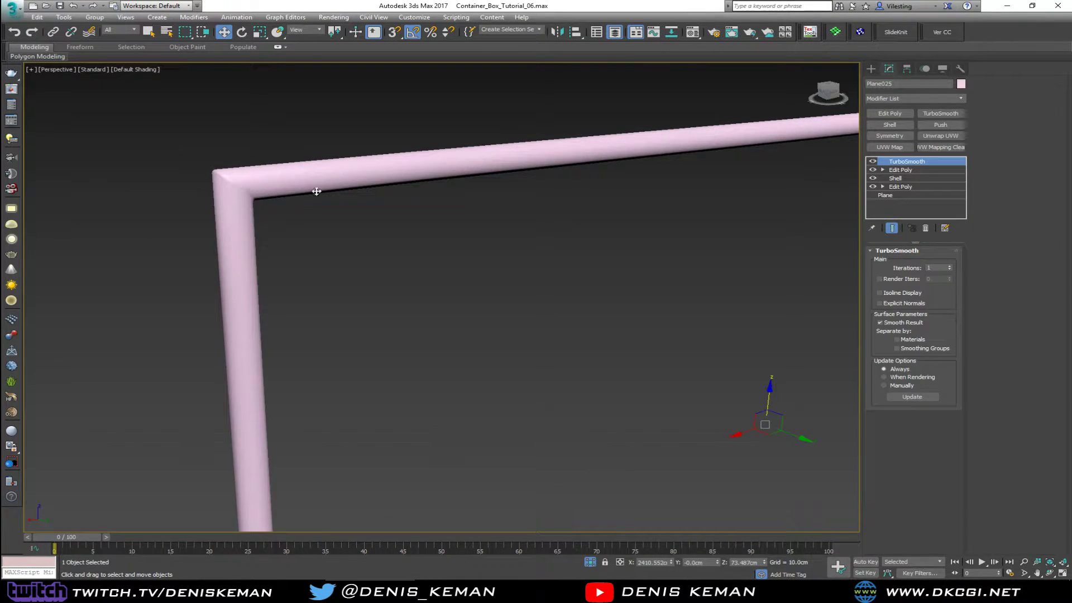
middle_click_drag(326, 193, 196, 222)
scroll(197, 224, "down", 3)
middle_click_drag(340, 209, 365, 210)
middle_click_drag(365, 209, 558, 211, "alt")
scroll(415, 156, "up", 5)
scroll(416, 158, "up", 2)
scroll(507, 190, "down", 2)
scroll(507, 190, "up", 2)
scroll(519, 196, "down", 5)
scroll(557, 211, "up", 3)
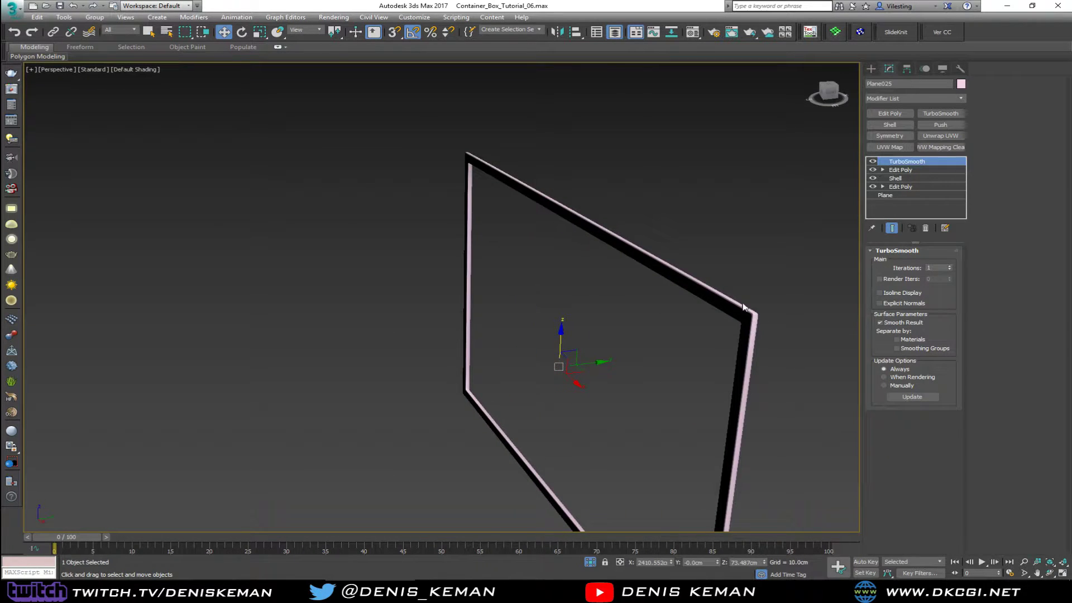
scroll(747, 313, "up", 3)
- Set the TurboSmooth iterations to 2 and check the frame's shading without wireframe edges
key("F4")
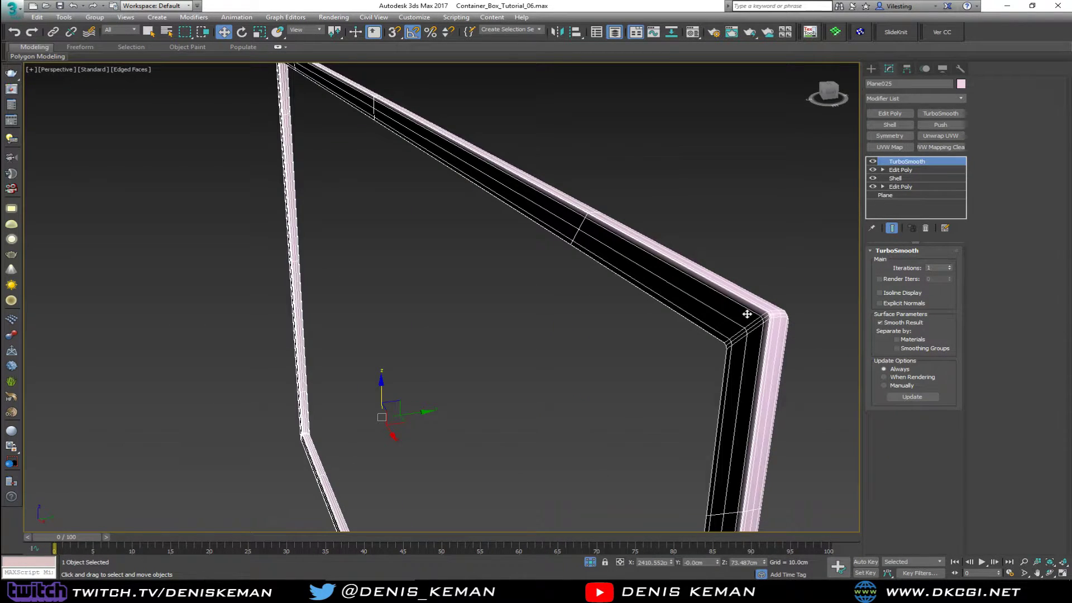
left_click(949, 266)
key("F4")
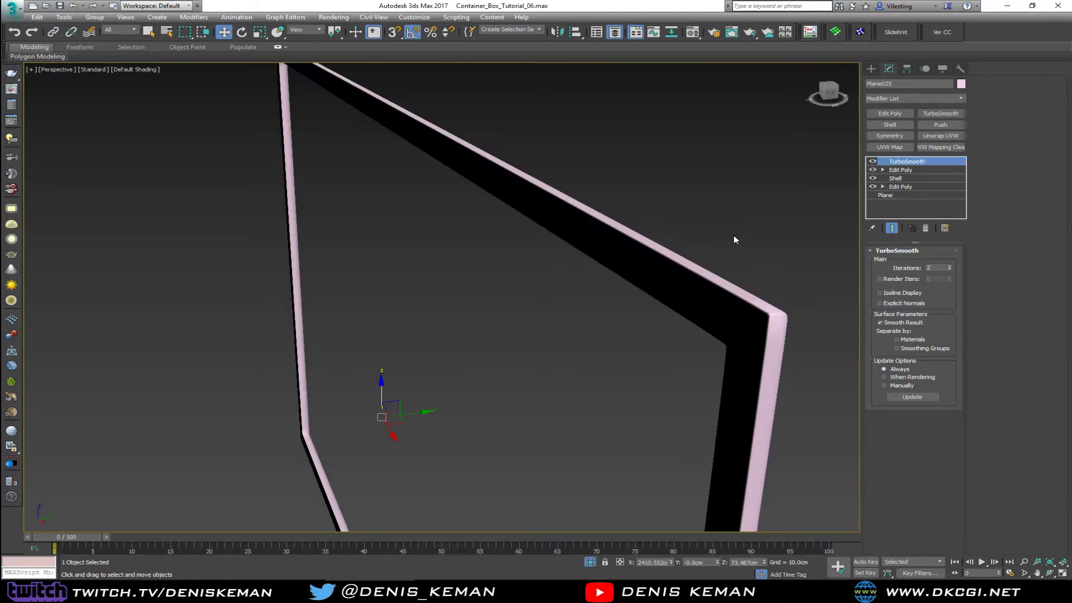
scroll(735, 237, "down", 4)
middle_click_drag(647, 213, 552, 215, "alt")
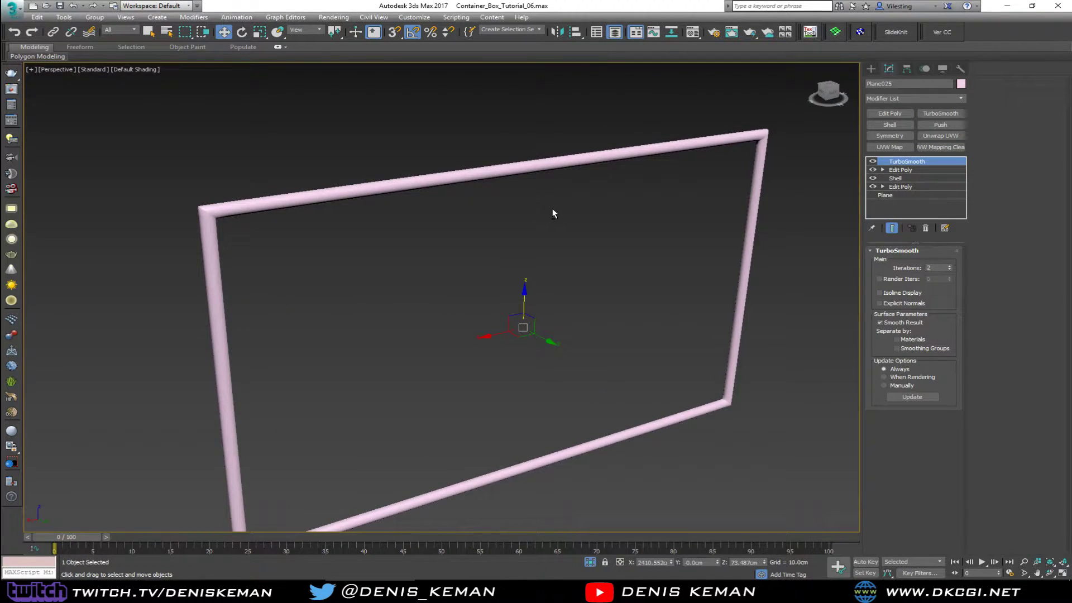
- Bring the hidden infill panel back into view inside the border frame and select it
middle_click_drag(265, 235, 264, 201, "alt")
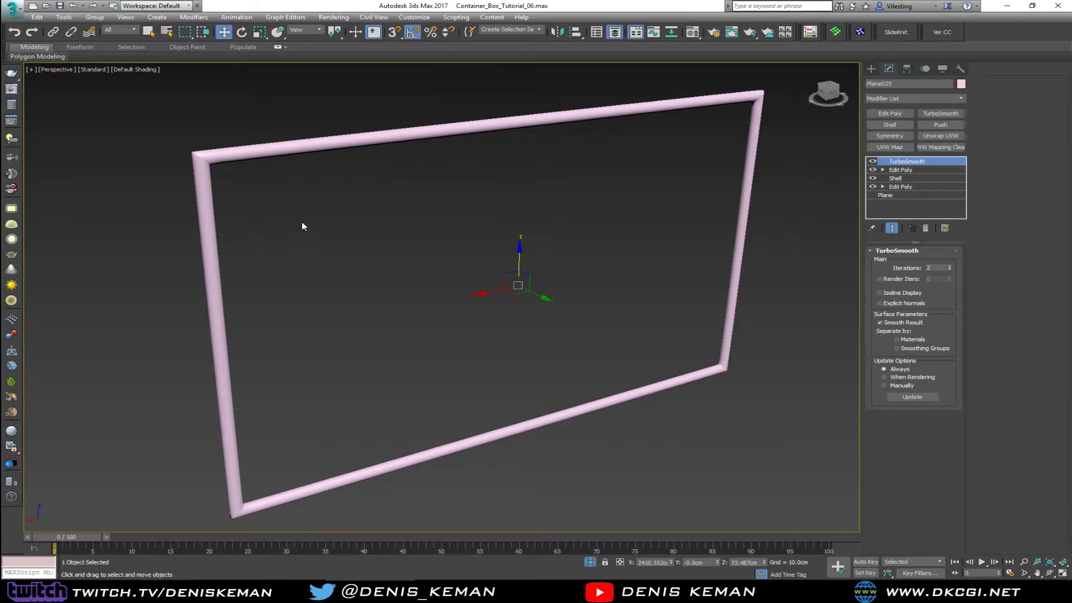
right_click(327, 249)
left_click(350, 178)
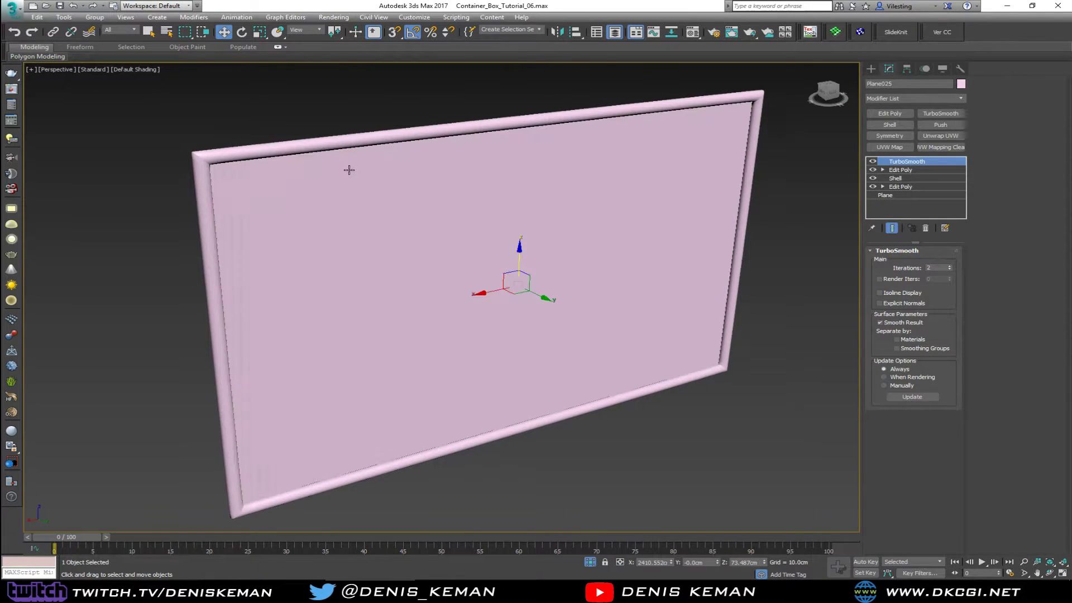
left_click(436, 282)
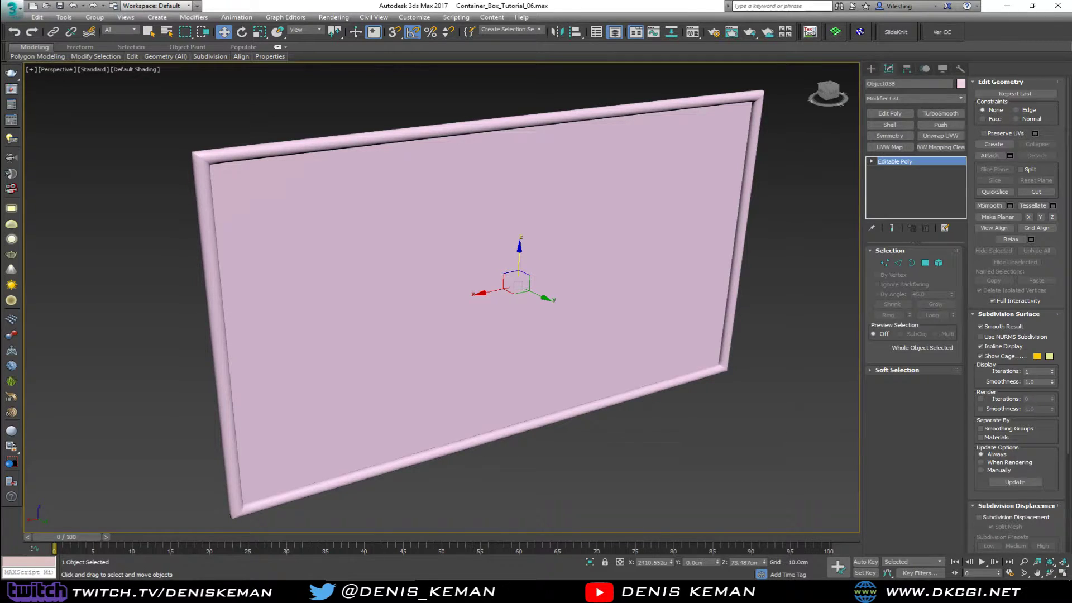
- Examine the perforated infill pattern up close in the Railing_03 reference photo
left_click_drag(0, 150, 414, 118)
scroll(302, 228, "up", 5)
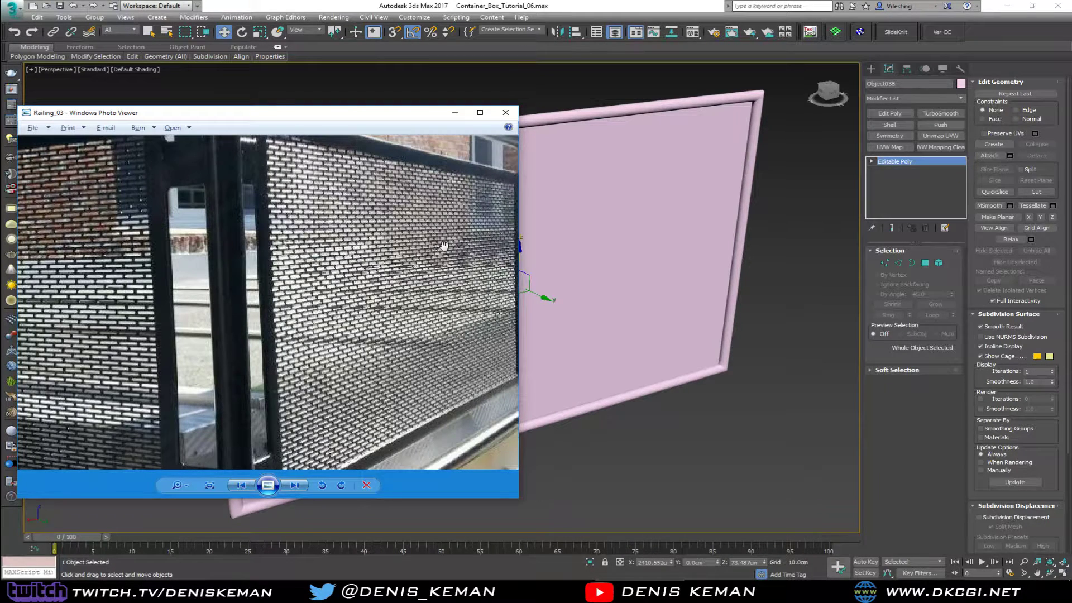
left_click_drag(317, 117, 0, 111)
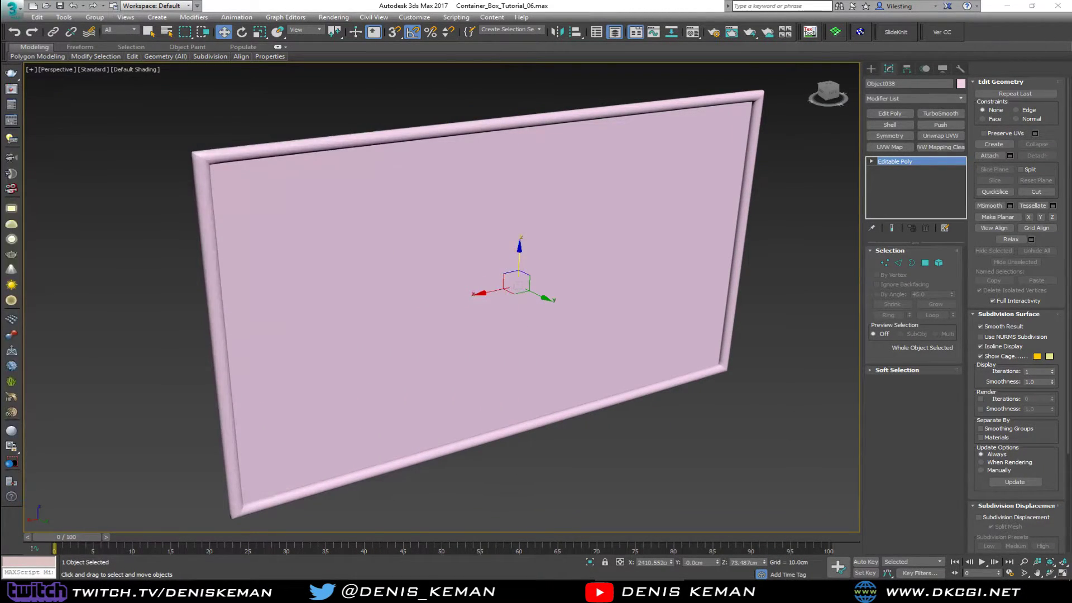
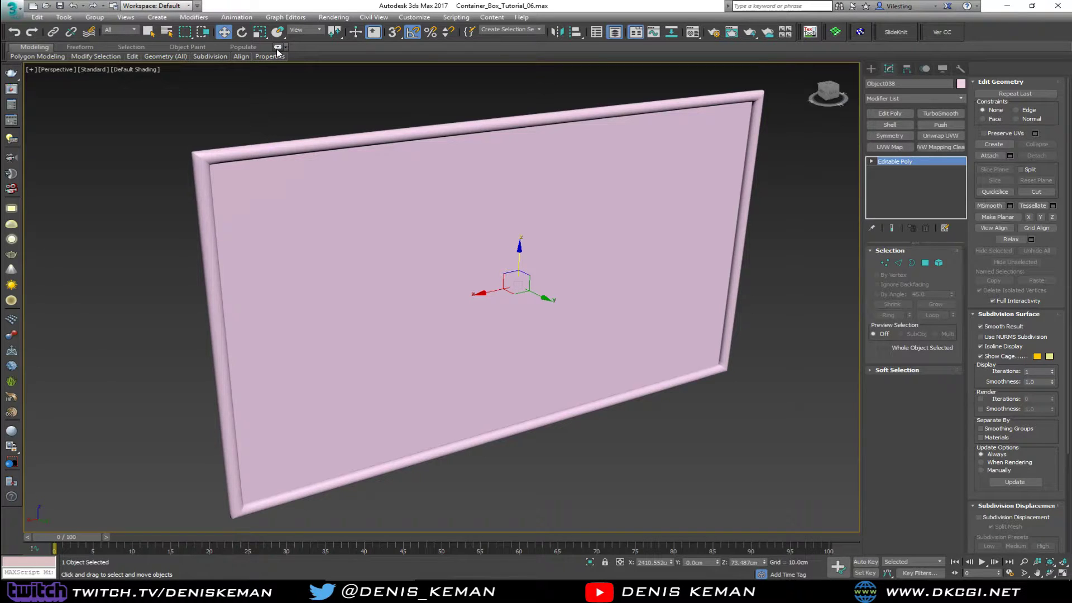
- Open the Generate Topology patterns from the polygon modeling tools and try Brick on the undivided panel
left_click(278, 47)
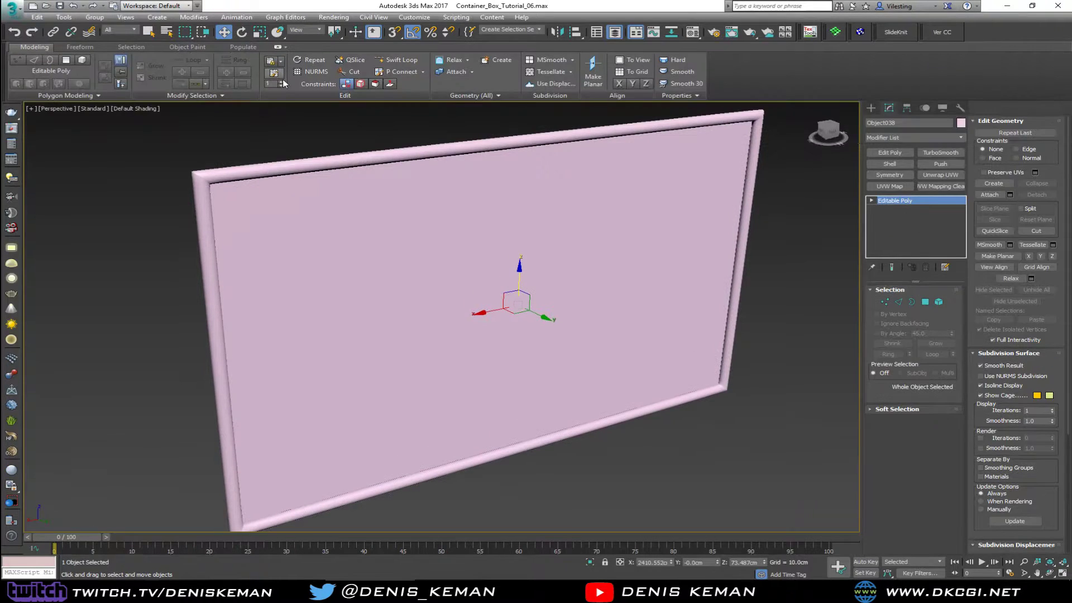
left_click(113, 97)
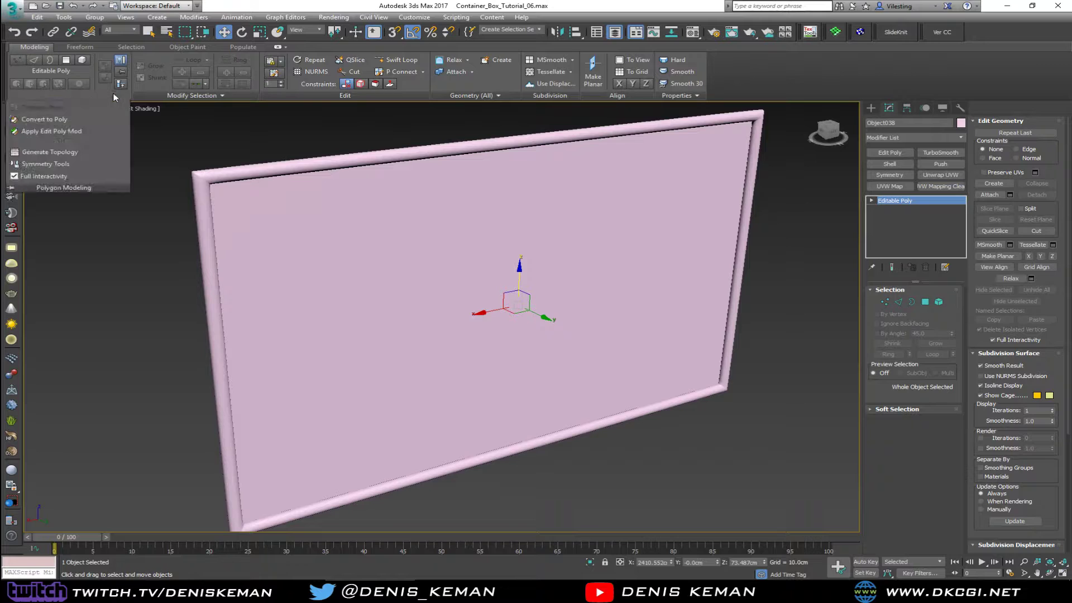
left_click(55, 152)
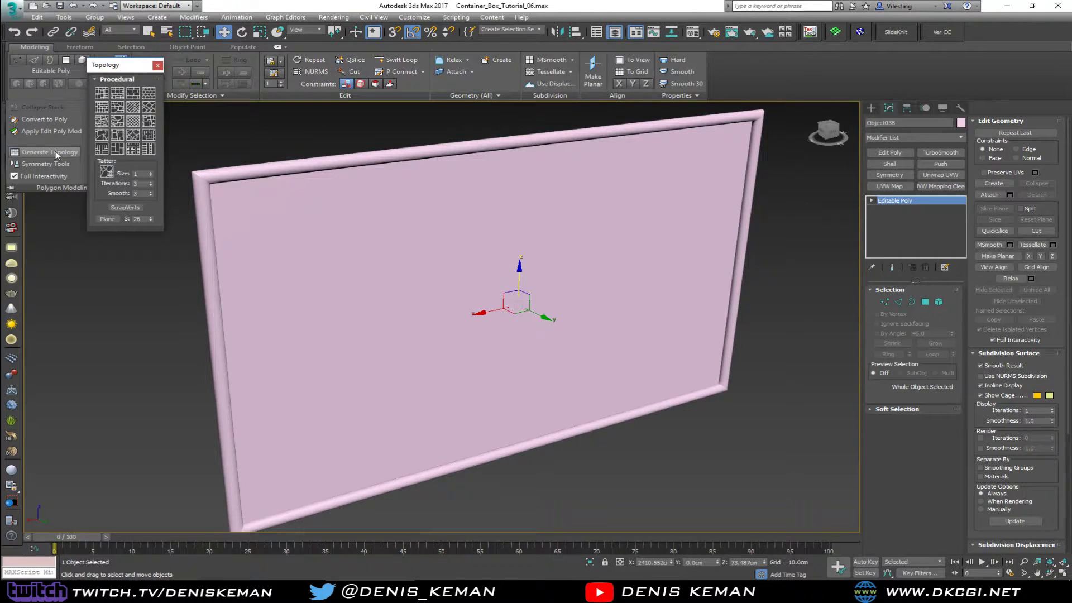
left_click(134, 93)
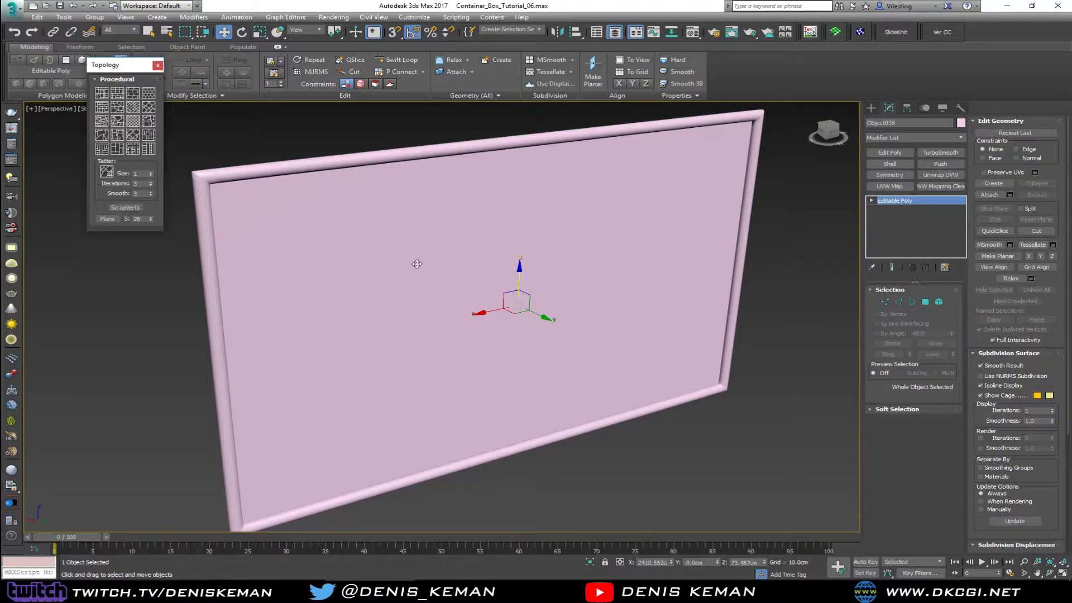
- Connect the infill panel's upper and lower edges with 50 segments to divide it into vertical strips
key("2")
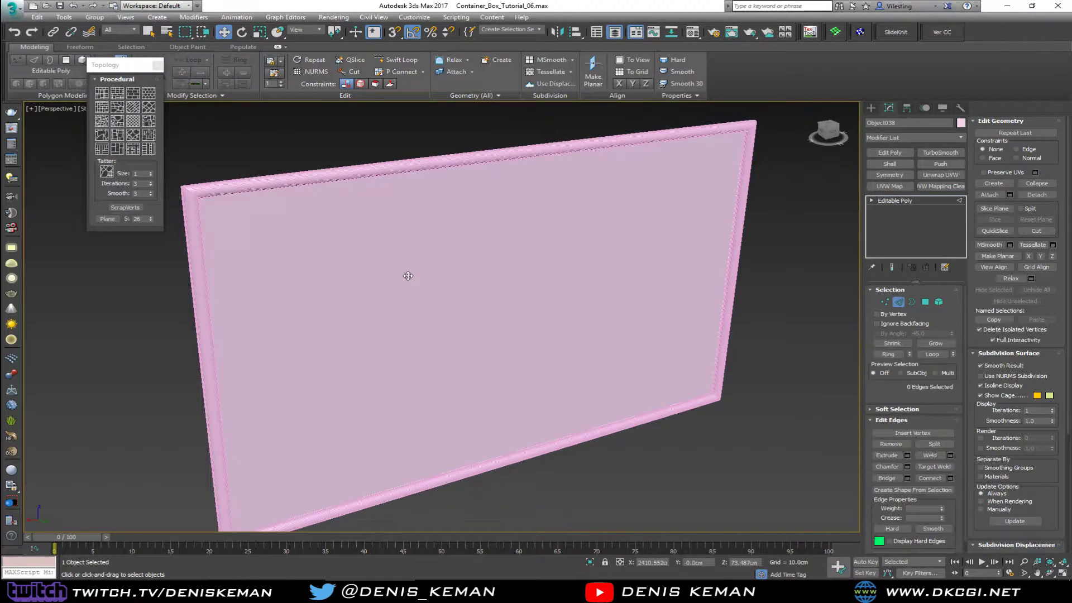
scroll(405, 243, "down", 3)
middle_click_drag(405, 241, 394, 232, "alt")
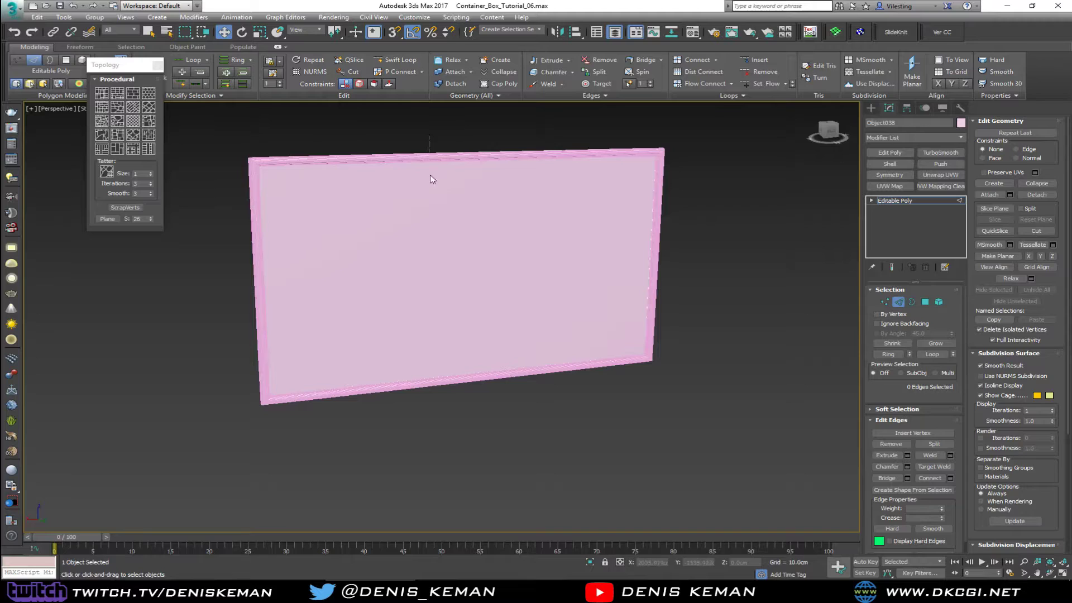
left_click_drag(430, 175, 430, 443)
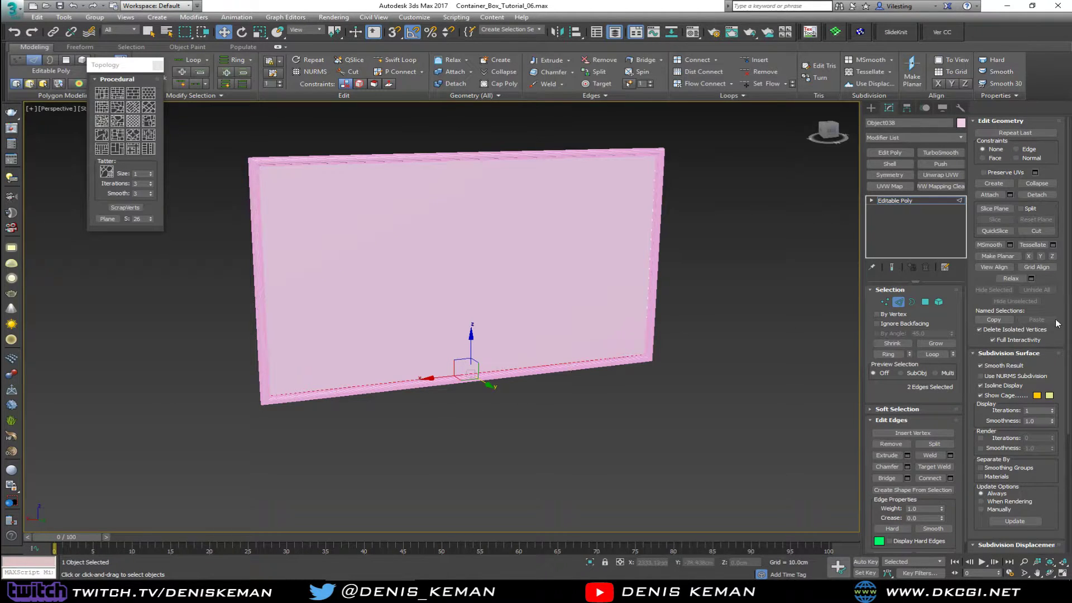
left_click(950, 478)
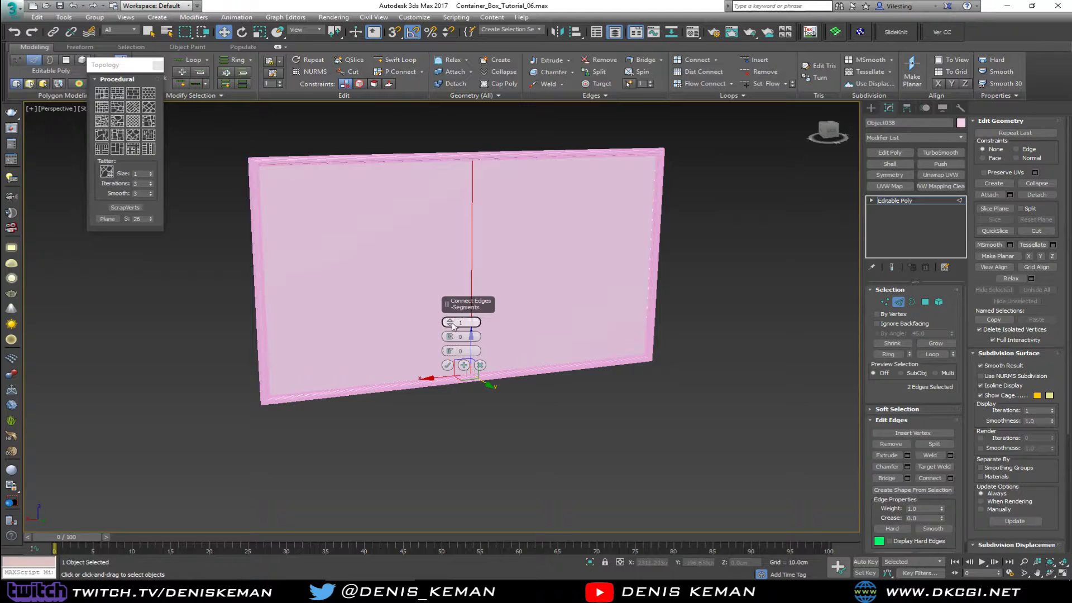
left_click_drag(449, 322, 448, 223)
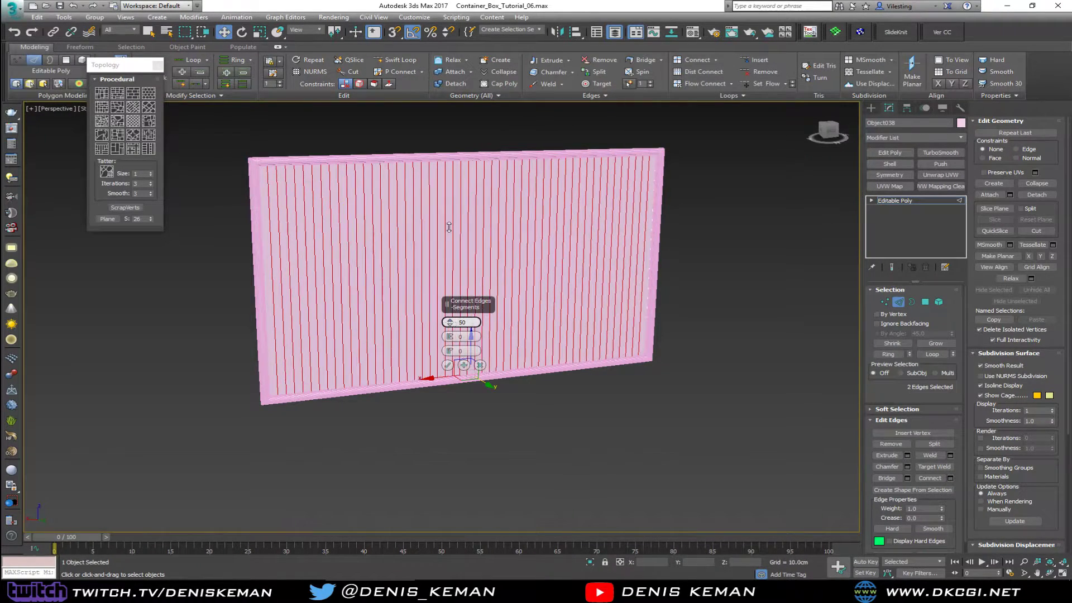
left_click(447, 365)
- Add the panel's two side edges to the selected vertical edges and connect them all with 50 segments
left_click_drag(731, 220, 647, 239, "ctrl")
left_click_drag(135, 277, 267, 296, "ctrl")
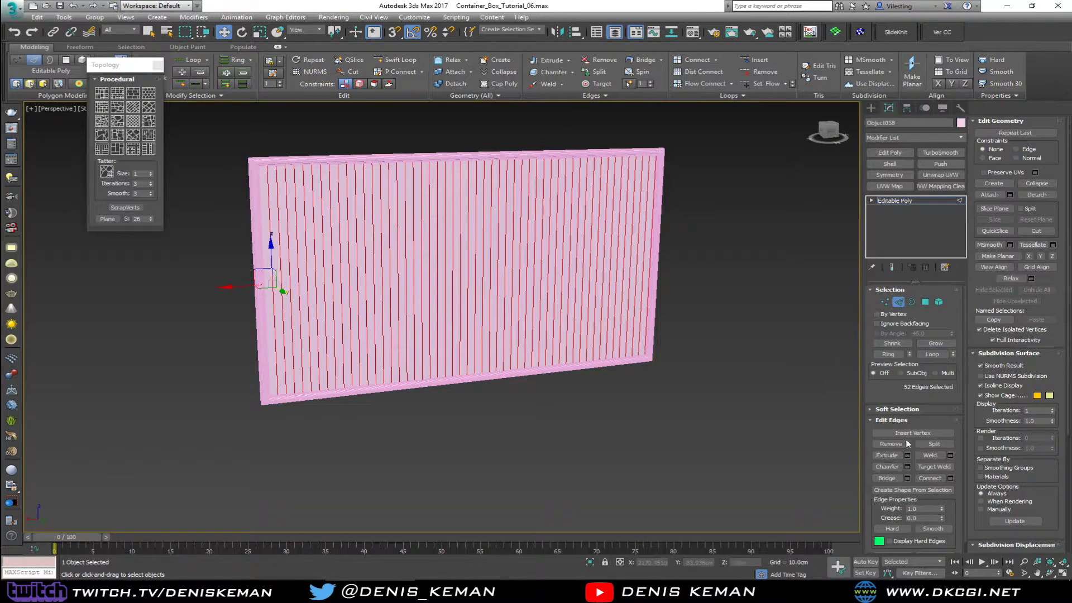
left_click(951, 478)
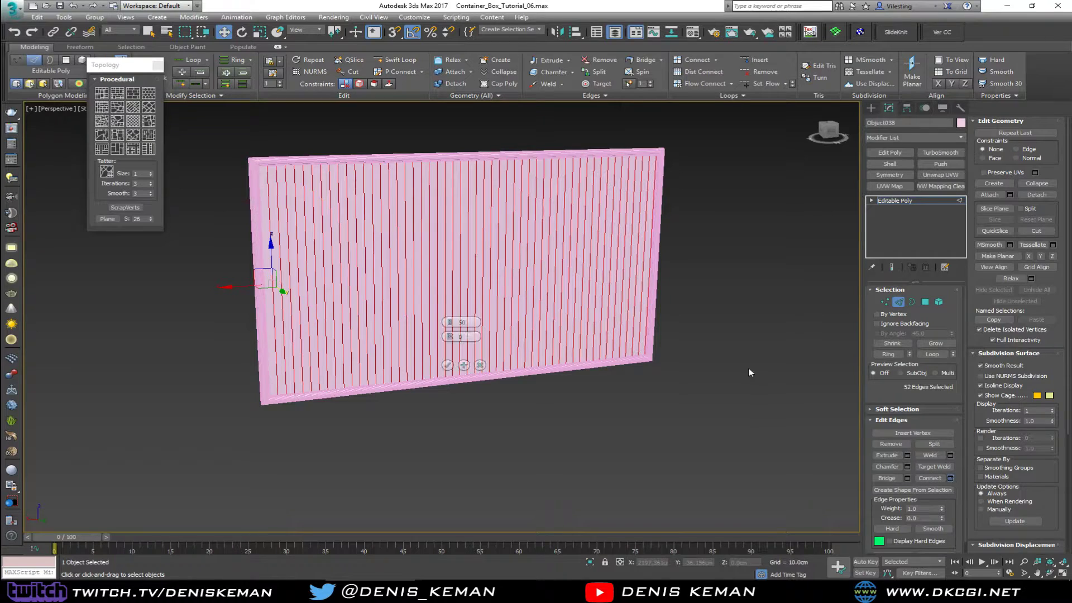
left_click(448, 365)
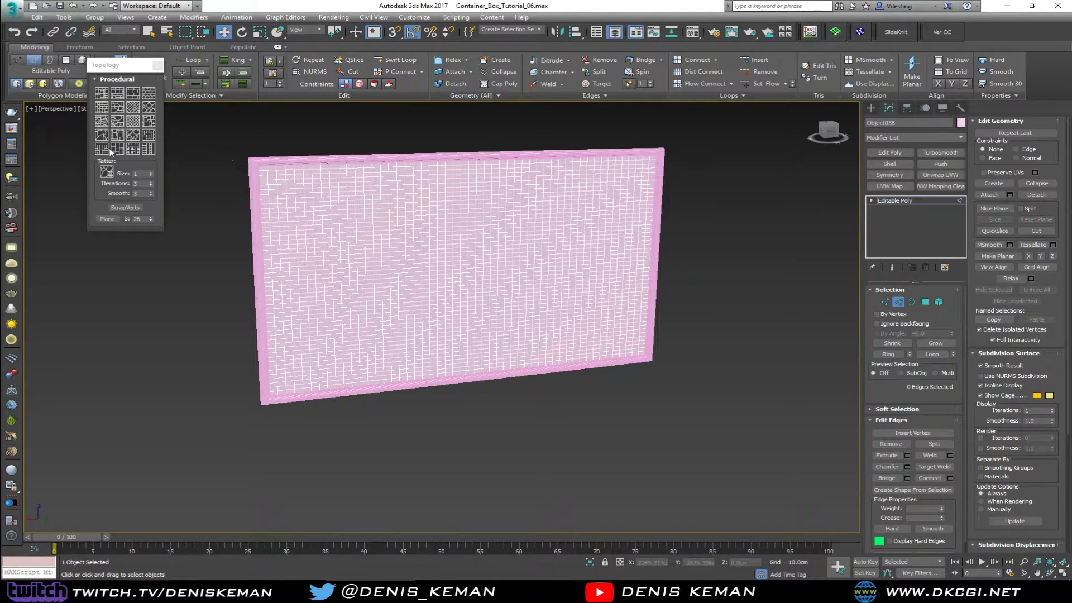
- Try several procedural topology patterns on the panel's grid with all edges selected, undoing each one
left_click(134, 98)
left_click_drag(218, 124, 704, 431)
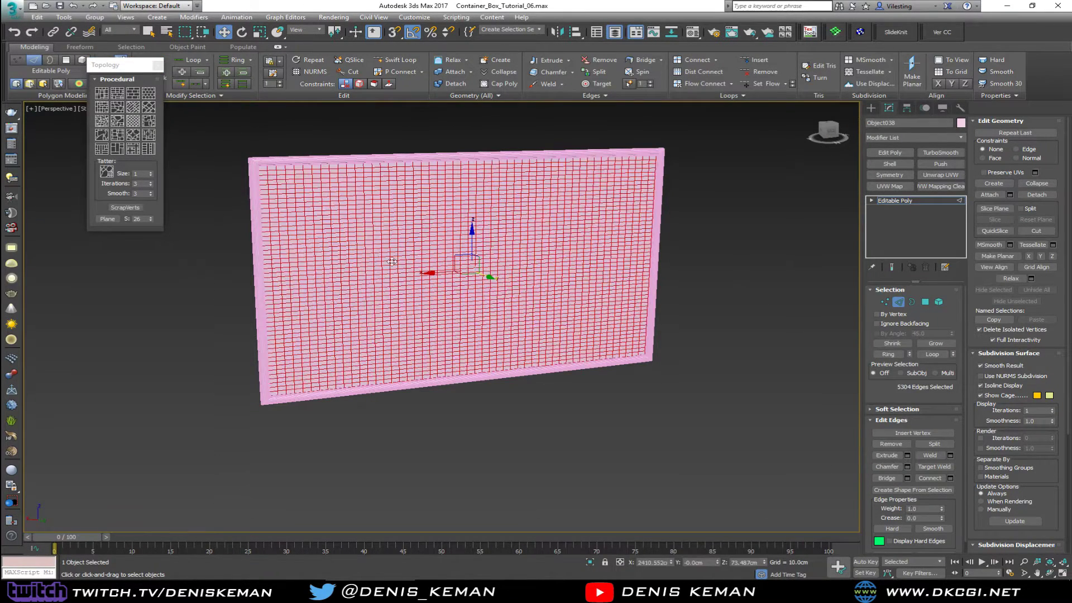
left_click(133, 98)
left_click(134, 141)
key("ctrl+z")
scroll(337, 242, "up", 3)
middle_click_drag(322, 237, 357, 237, "alt")
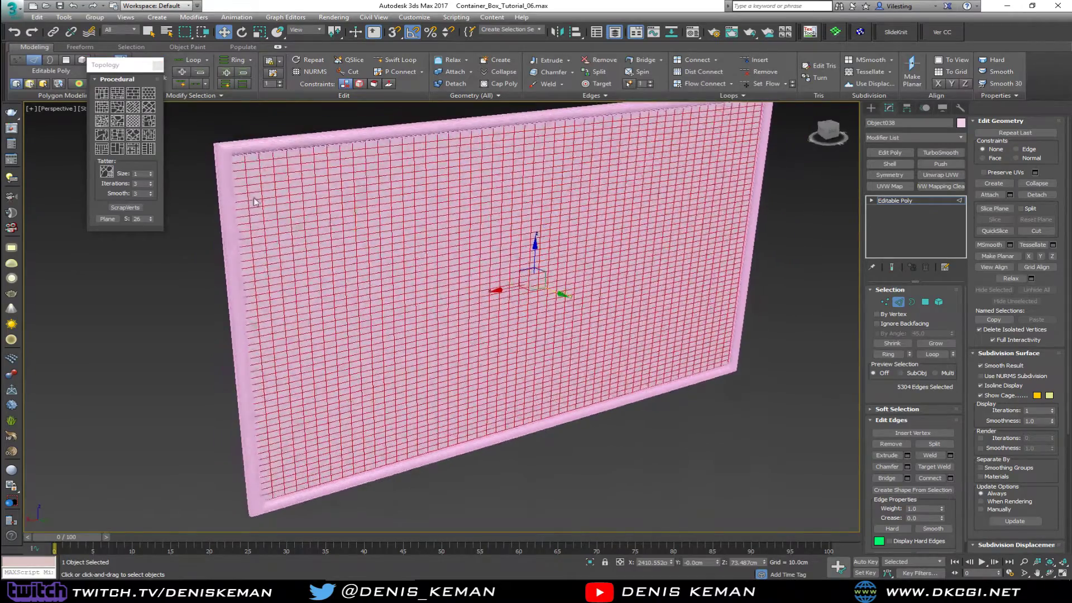
left_click(138, 126)
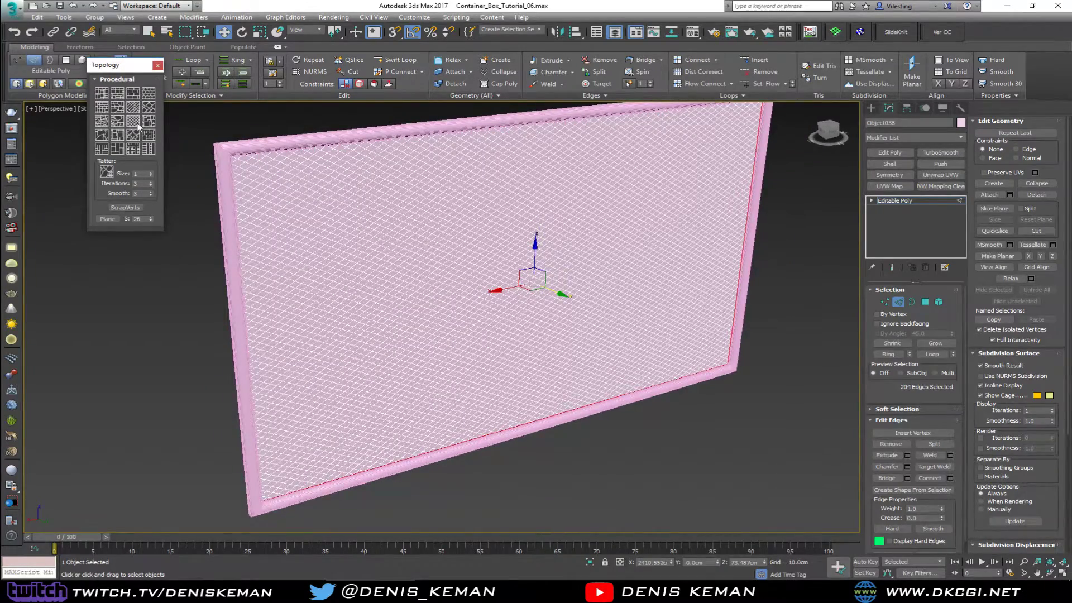
key("ctrl+z")
left_click(148, 122)
key("ctrl+z")
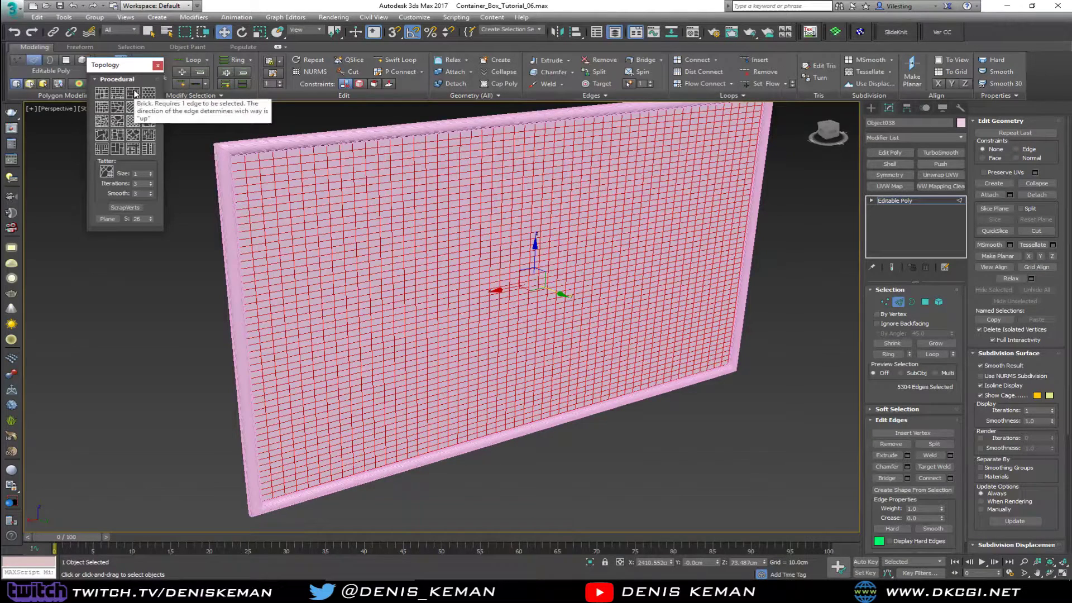
- Try the Brick topology on the panel's grid with the bricks stacked in vertical columns, and undo it
left_click(135, 94)
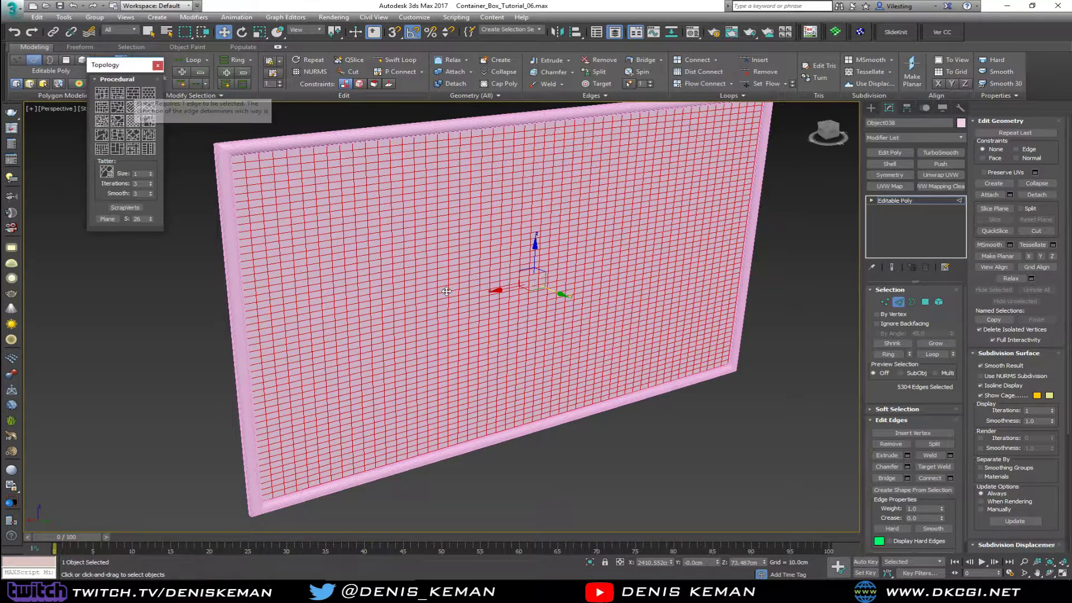
left_click(135, 98)
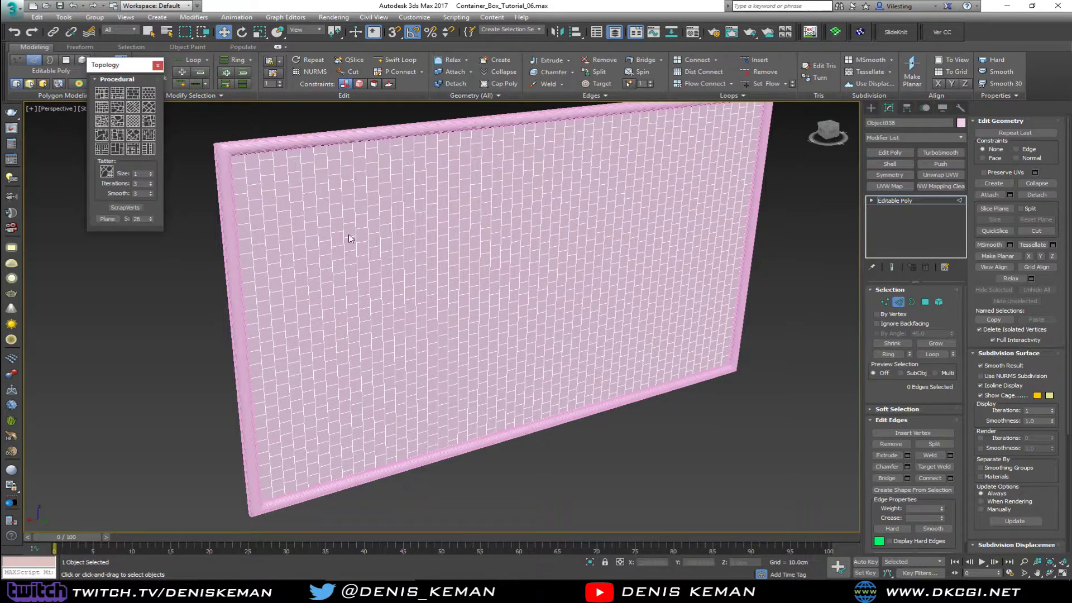
key("ctrl+z")
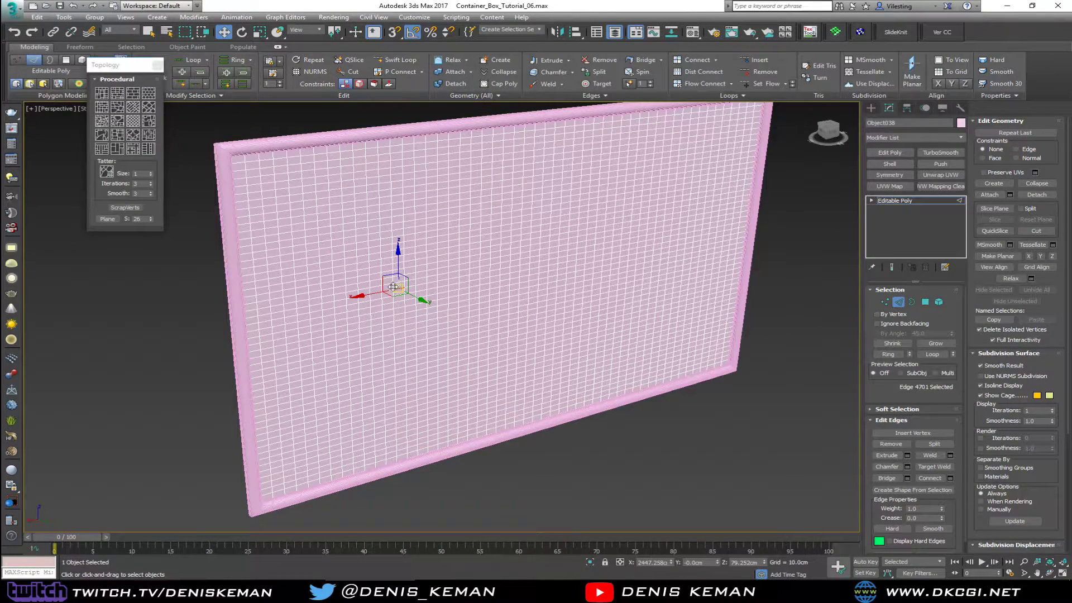
- Apply the Brick topology to the panel from a single guiding edge, with the bricks running lengthwise in horizontal rows
key("ctrl+z")
left_click(137, 98)
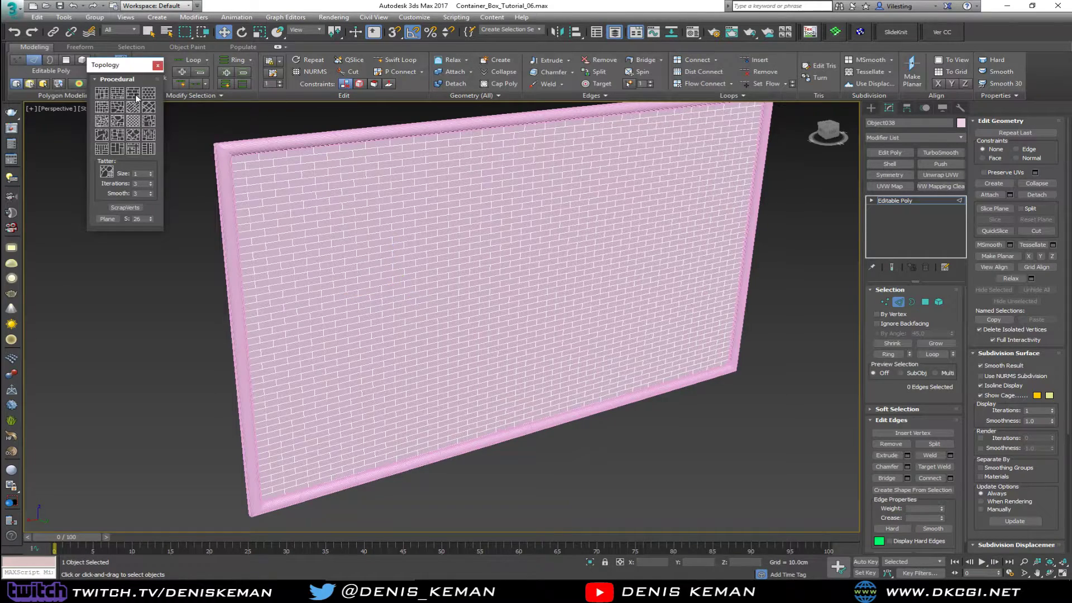
scroll(420, 352, "down", 3)
mouse_move(421, 352)
middle_mouse_down("alt")
mouse_move(394, 328)
mouse_move(431, 366)
middle_mouse_up("alt")
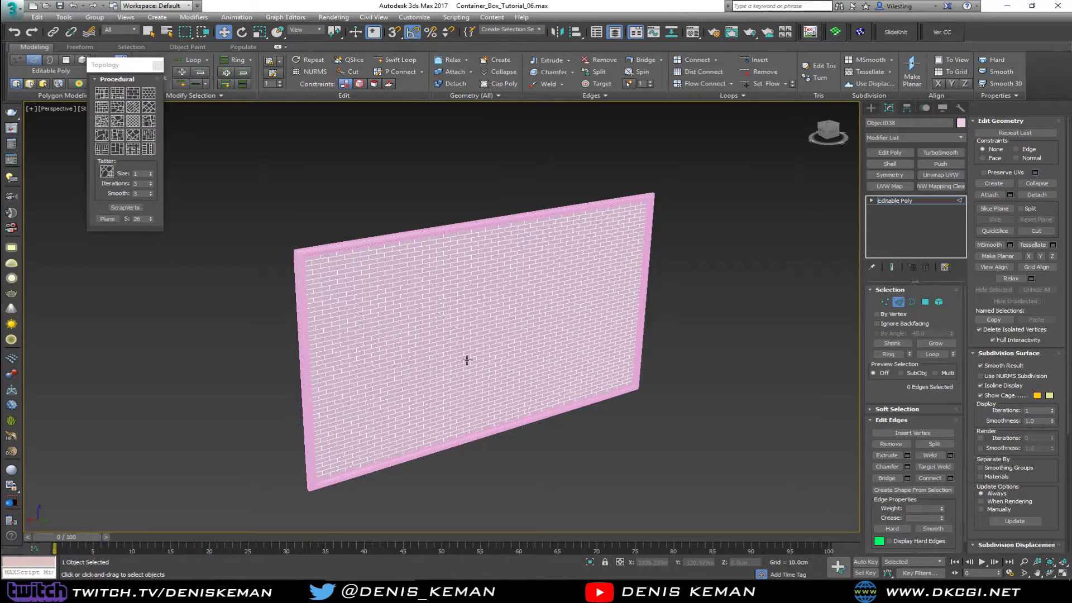
- Select all of the panel's brick polygons and compare their layout with the Railing_03 reference photo
scroll(467, 359, "up", 3)
mouse_move(467, 360)
middle_mouse_down("alt")
mouse_move(370, 327)
mouse_move(461, 351)
middle_mouse_up("alt")
key("4")
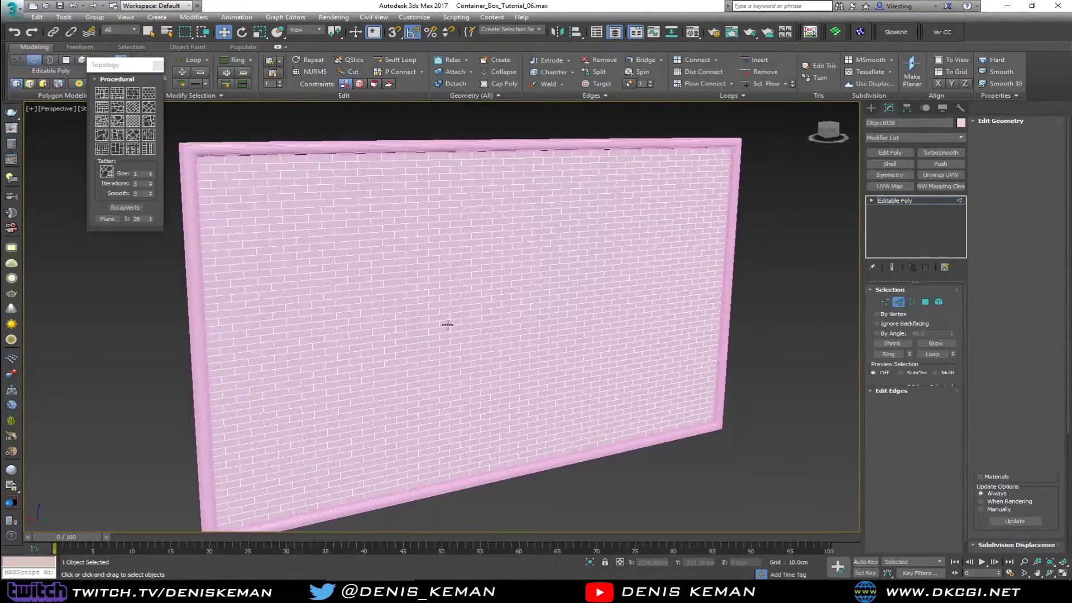
key("ctrl+a")
left_click_drag(0, 134, 897, 114)
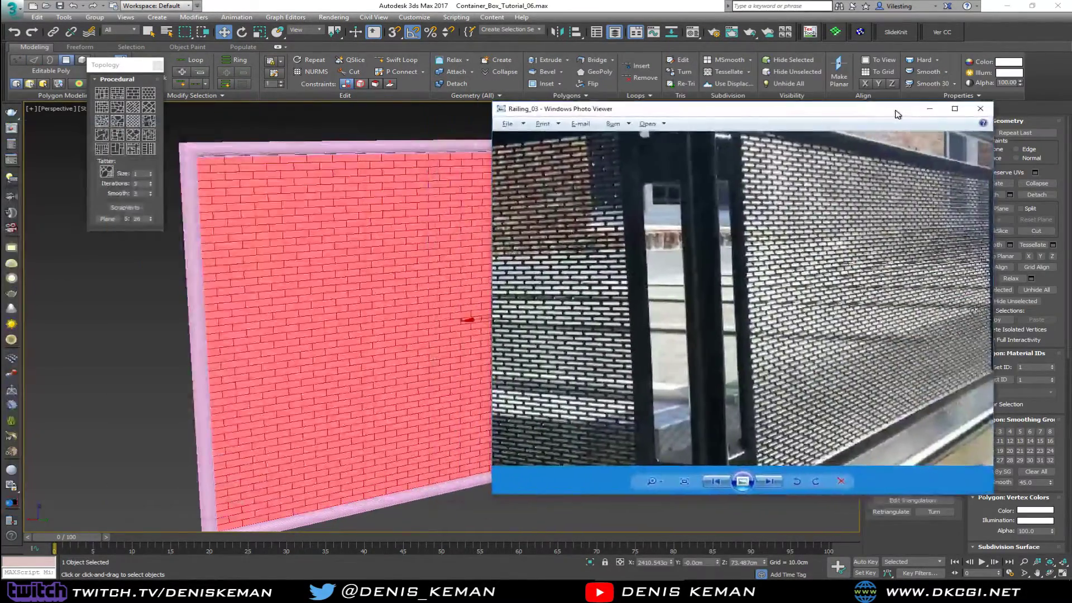
left_click_drag(694, 112, 0, 120)
- Start an Inset on the panel's selected brick polygons and set it to work By Polygon
middle_click_drag(399, 274, 460, 291, "alt")
scroll(396, 292, "up", 2)
scroll(473, 291, "down", 2)
middle_click_drag(571, 287, 525, 269)
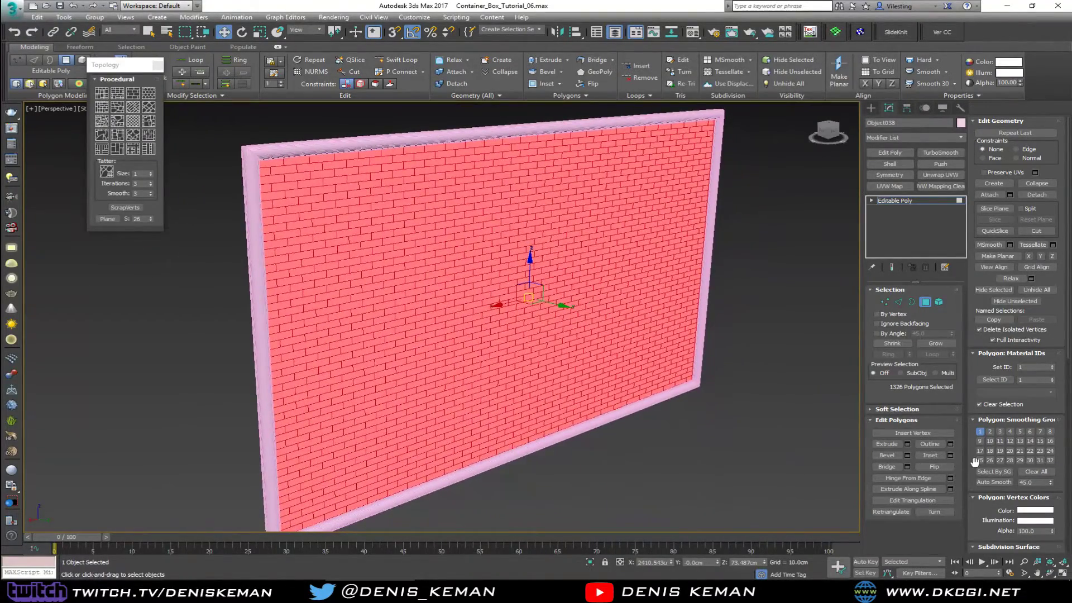
left_click(949, 455)
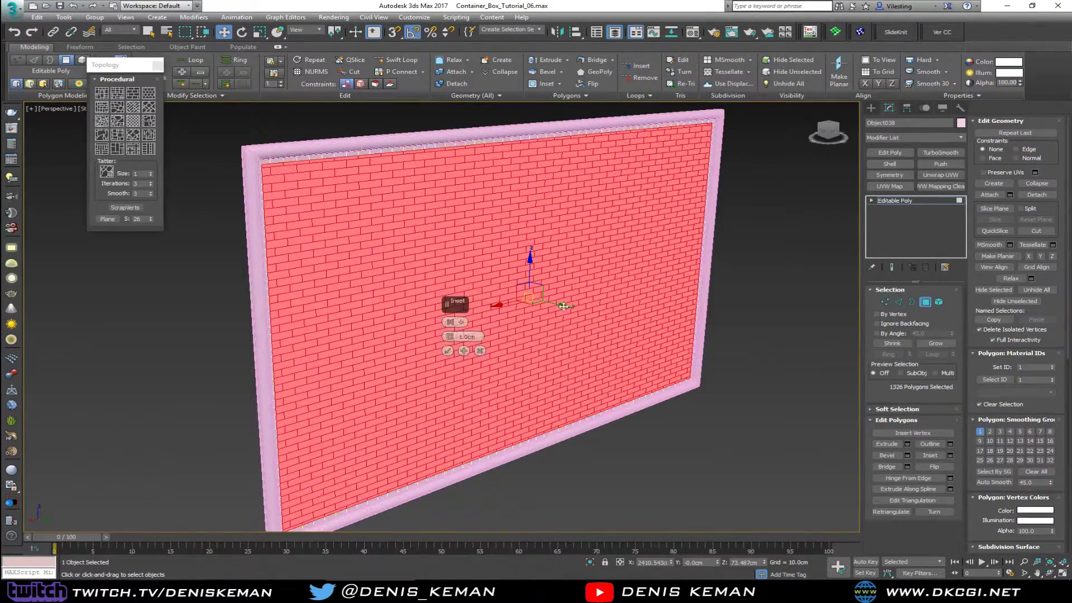
left_click(451, 322)
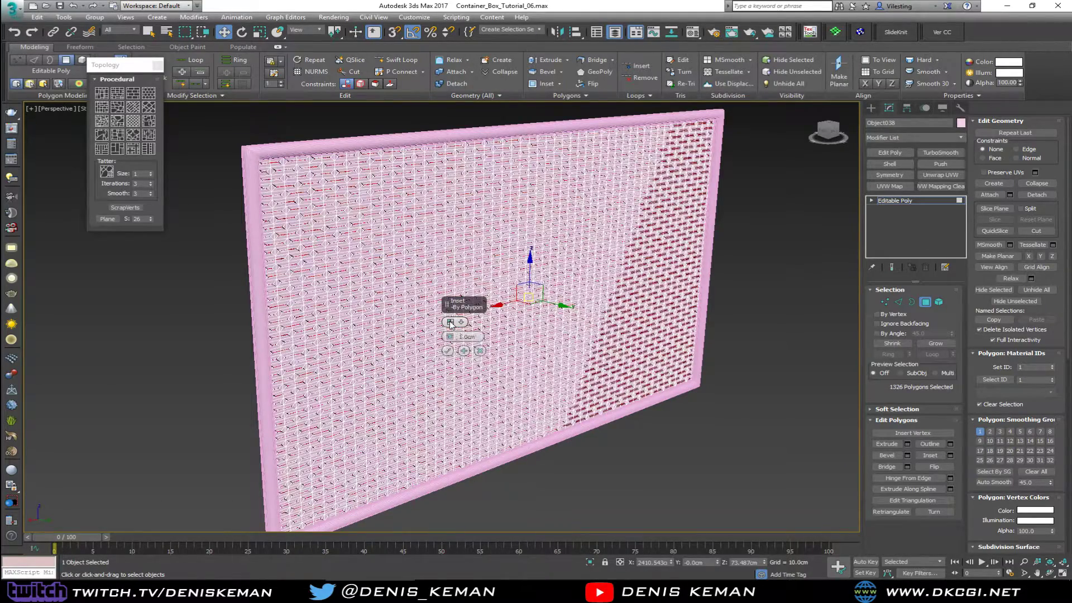
- Set the inset amount to 0.3 cm and apply it to the brick polygons
right_click(451, 337)
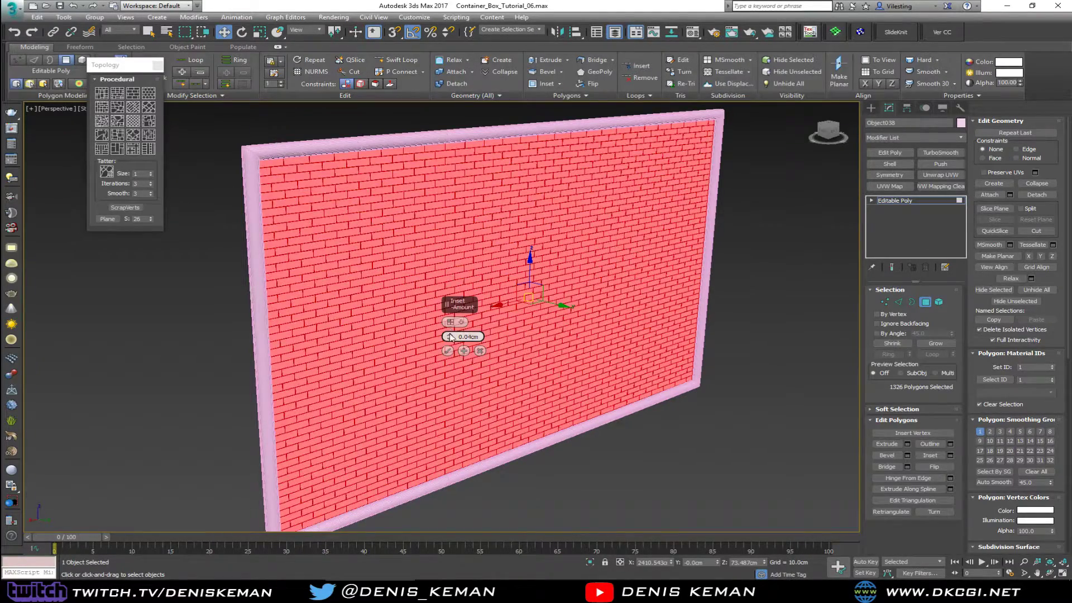
left_click_drag(449, 334, 452, 337)
scroll(451, 335, "up", 5)
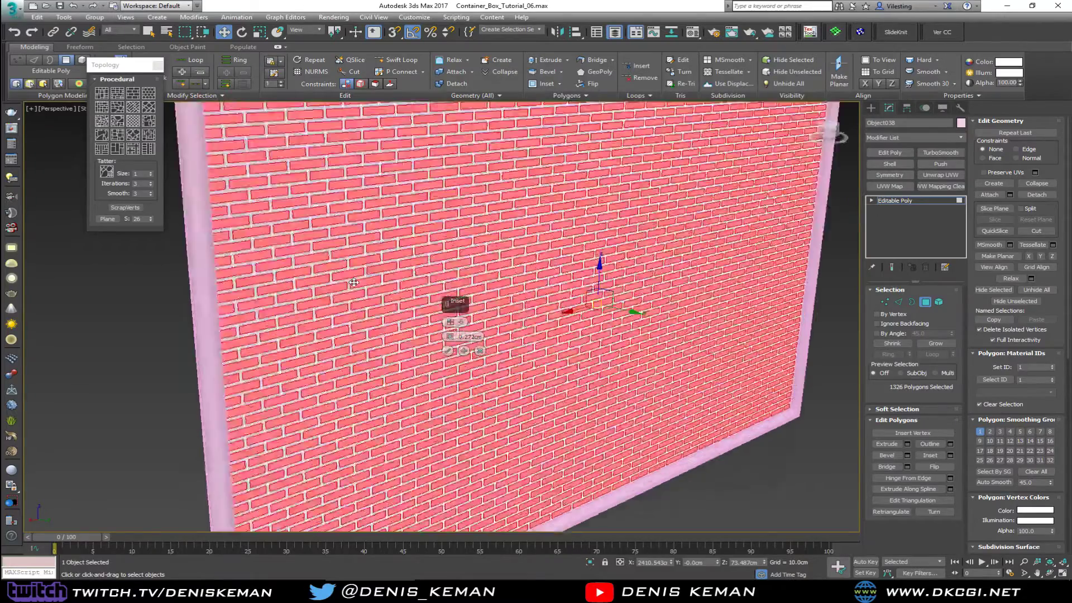
middle_click_drag(412, 216, 436, 252)
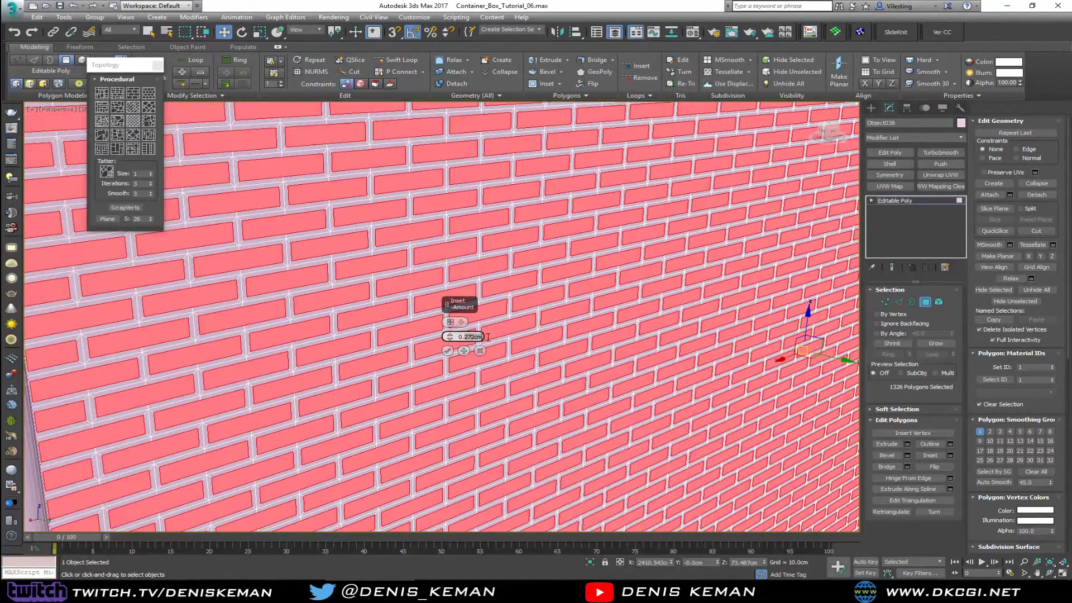
type("0.3")
key("Return")
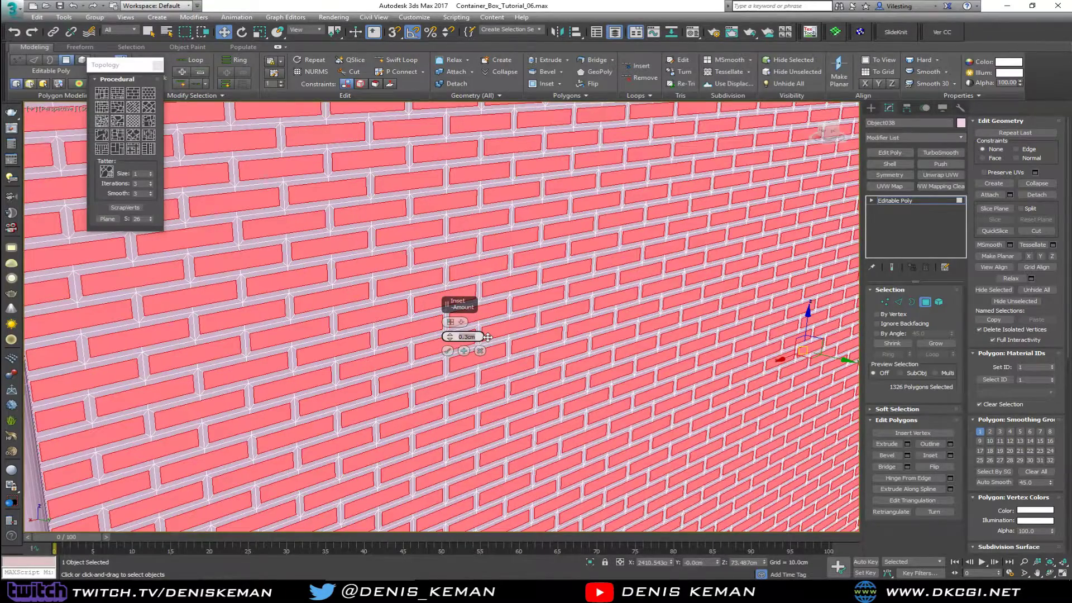
left_click(448, 351)
- Delete the inset brick polygons to perforate the panel, leave polygon editing and check the mesh in different shading modes
scroll(463, 290, "down", 5)
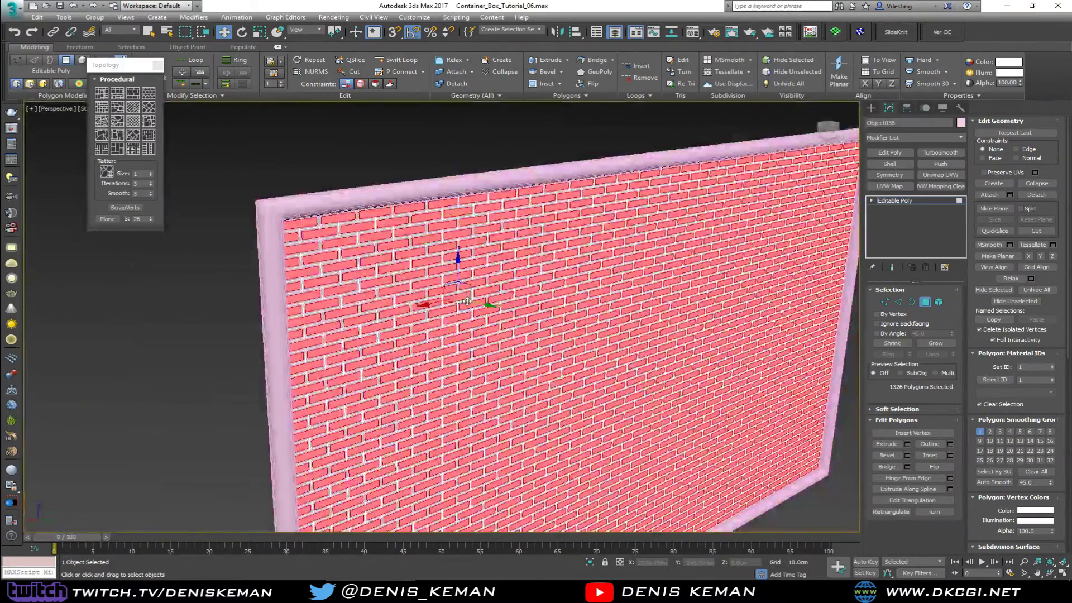
middle_click_drag(466, 303, 375, 225)
scroll(376, 226, "down", 2)
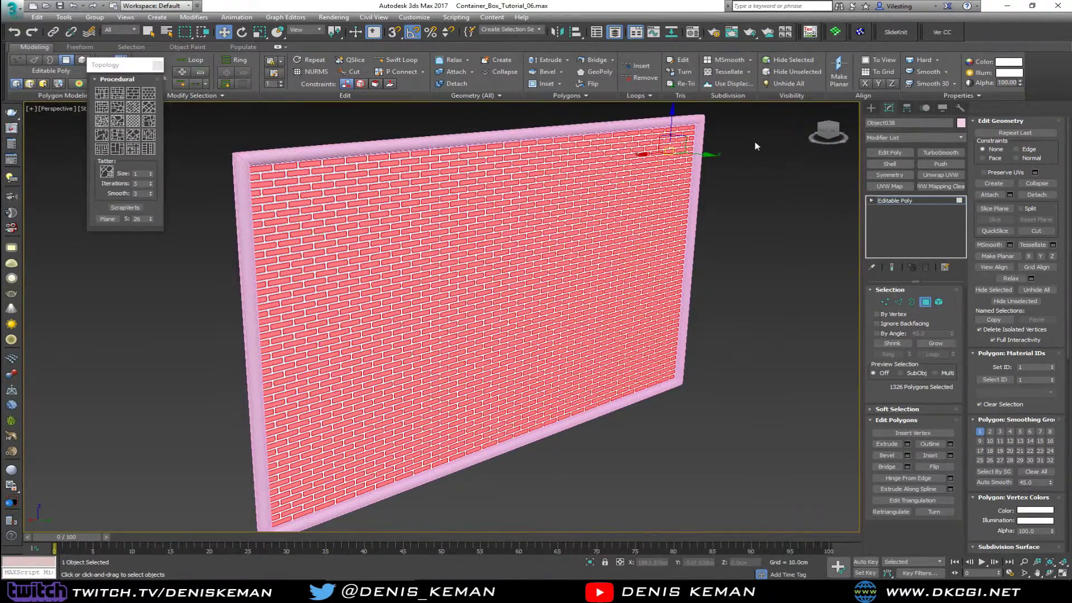
middle_click_drag(413, 387, 396, 382)
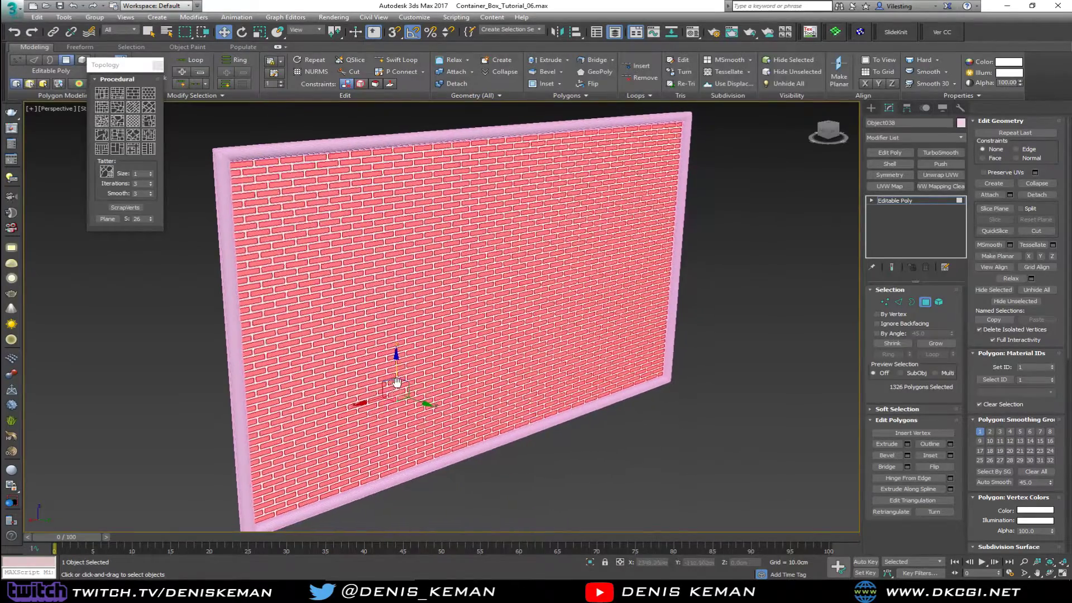
key("ctrl+d")
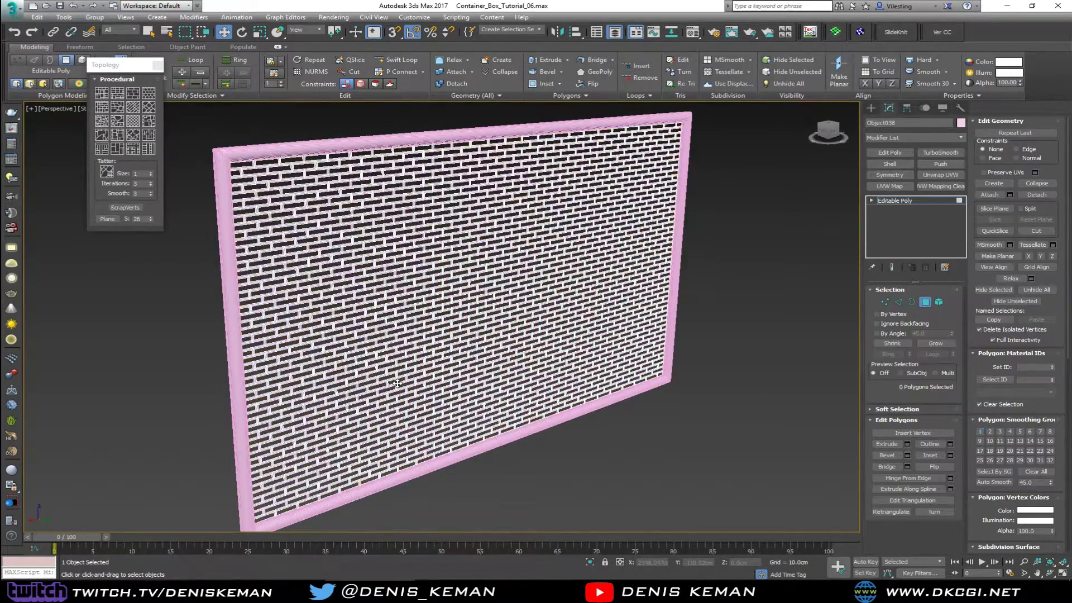
left_click(925, 302)
key("F4")
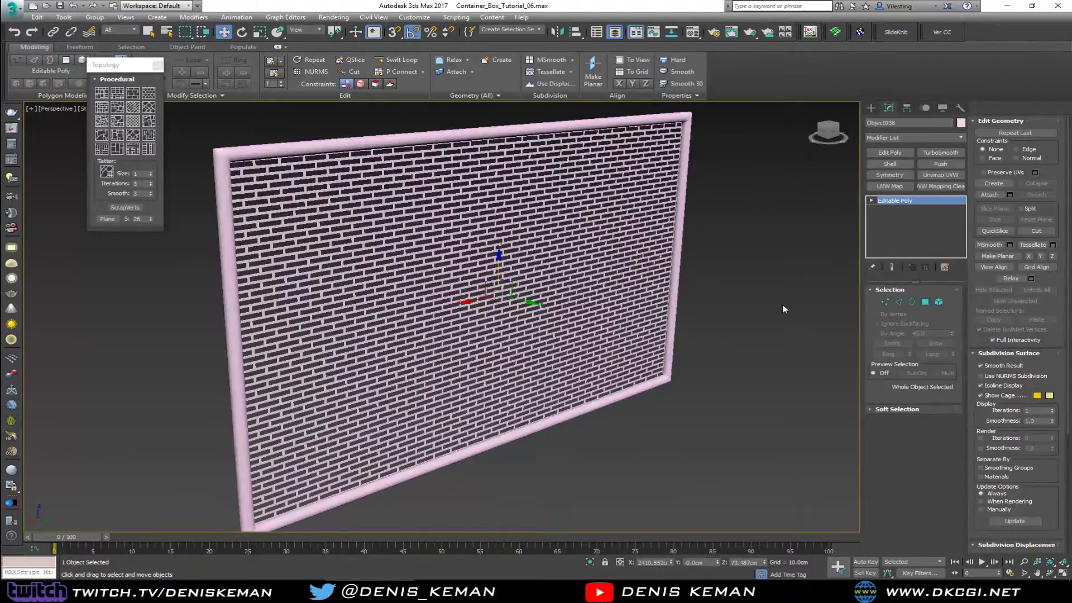
key("F3")
key("F3")
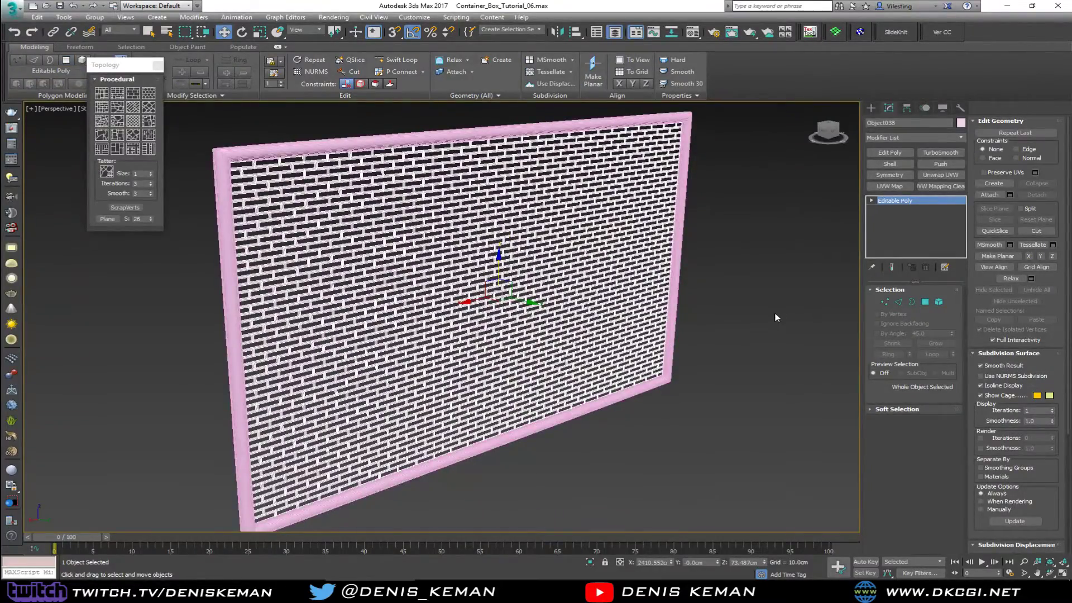
- Add a Shell modifier to the perforated panel with an outer amount of 0.1 cm
mouse_move(774, 317)
middle_mouse_down("alt")
mouse_move(770, 335)
mouse_move(779, 332)
middle_mouse_up("alt")
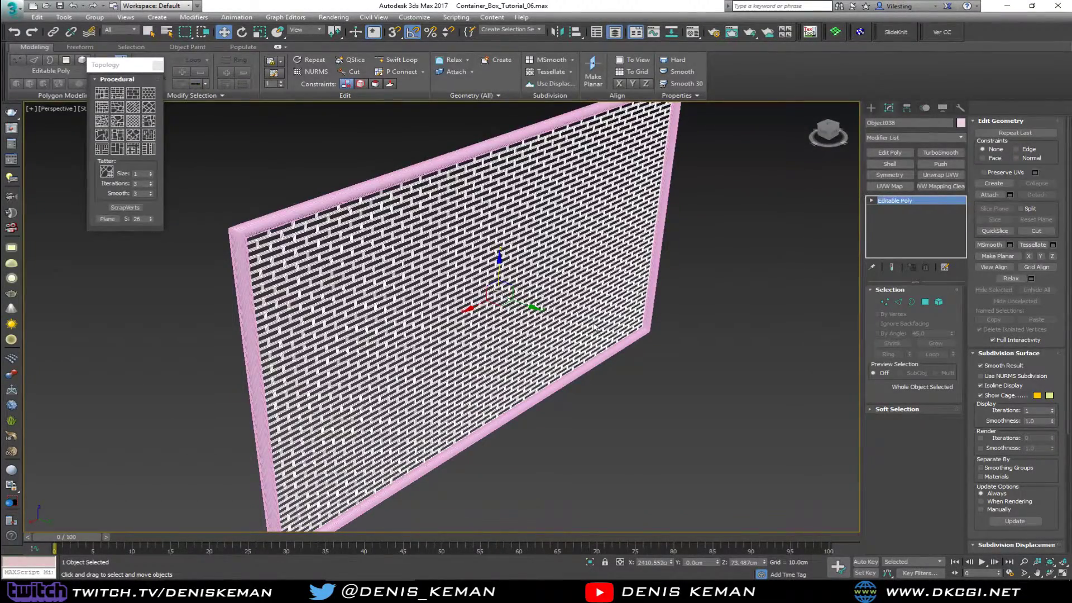
mouse_move(593, 326)
middle_mouse_down("alt")
mouse_move(583, 324)
mouse_move(593, 317)
middle_mouse_up("alt")
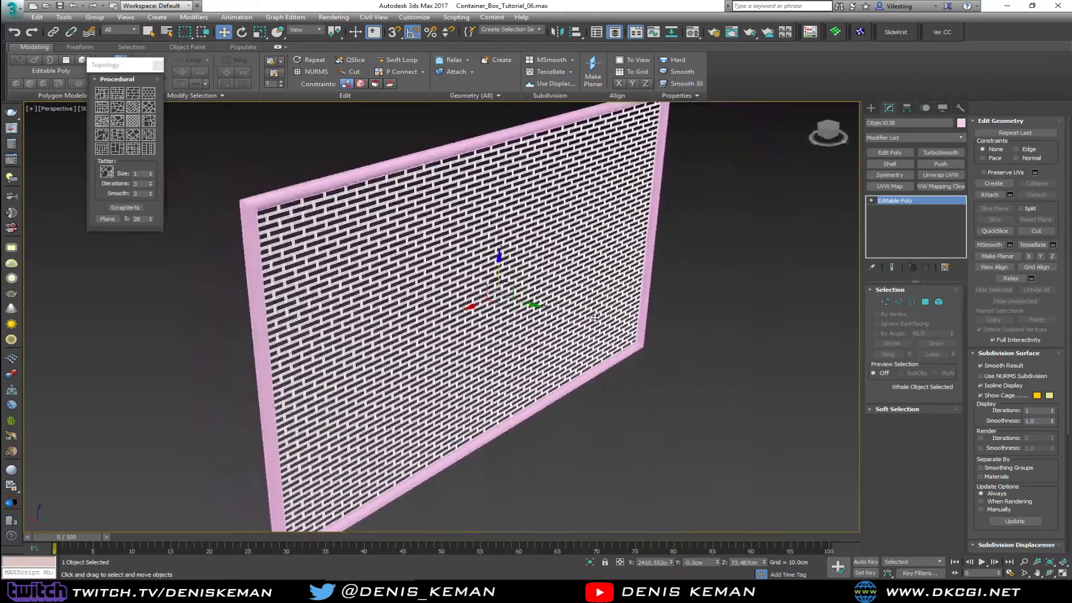
scroll(379, 312, "up", 5)
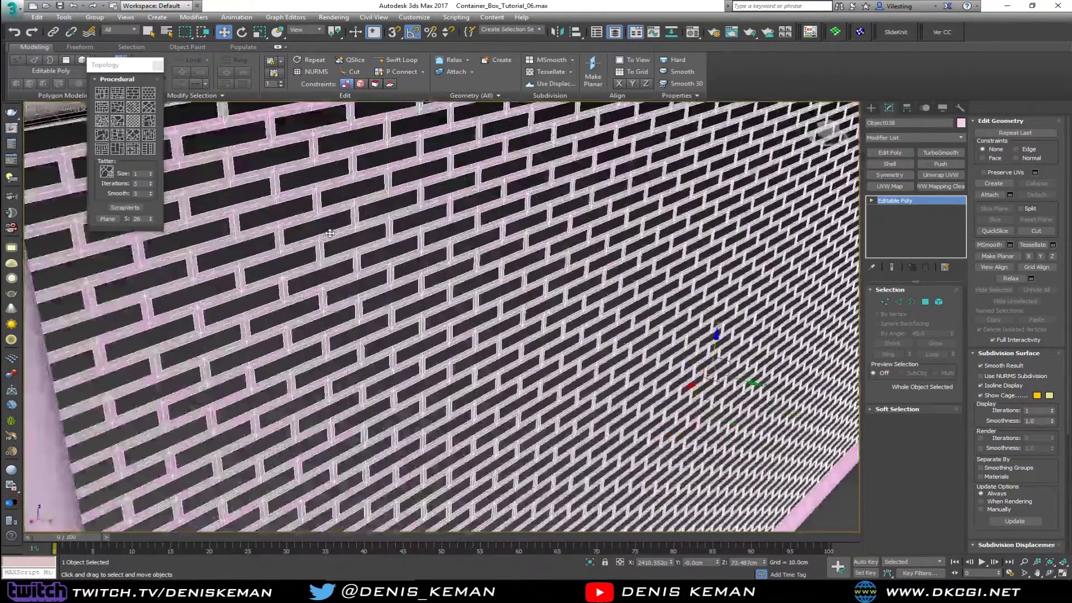
left_click(890, 165)
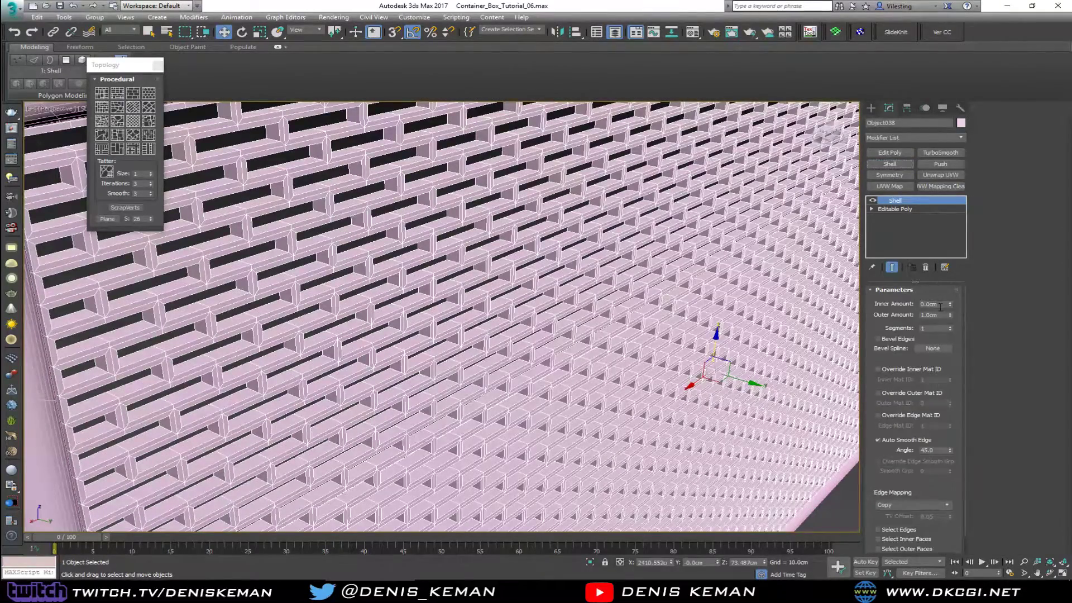
left_click(941, 315)
key("Return")
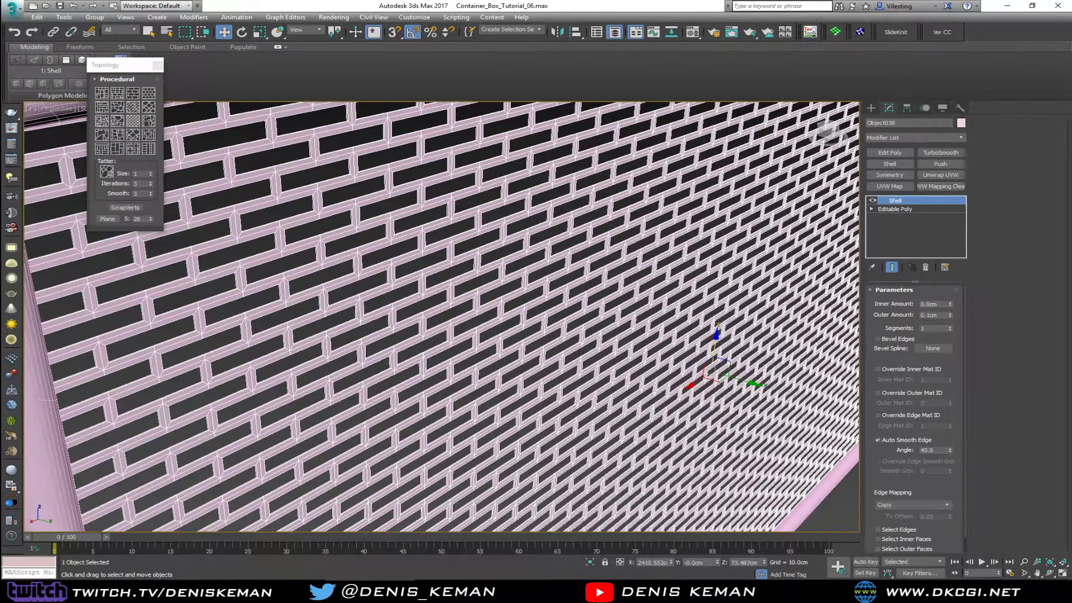
- Detach the Topology tool window from the interface and close it
left_click_drag(124, 65, 125, 80)
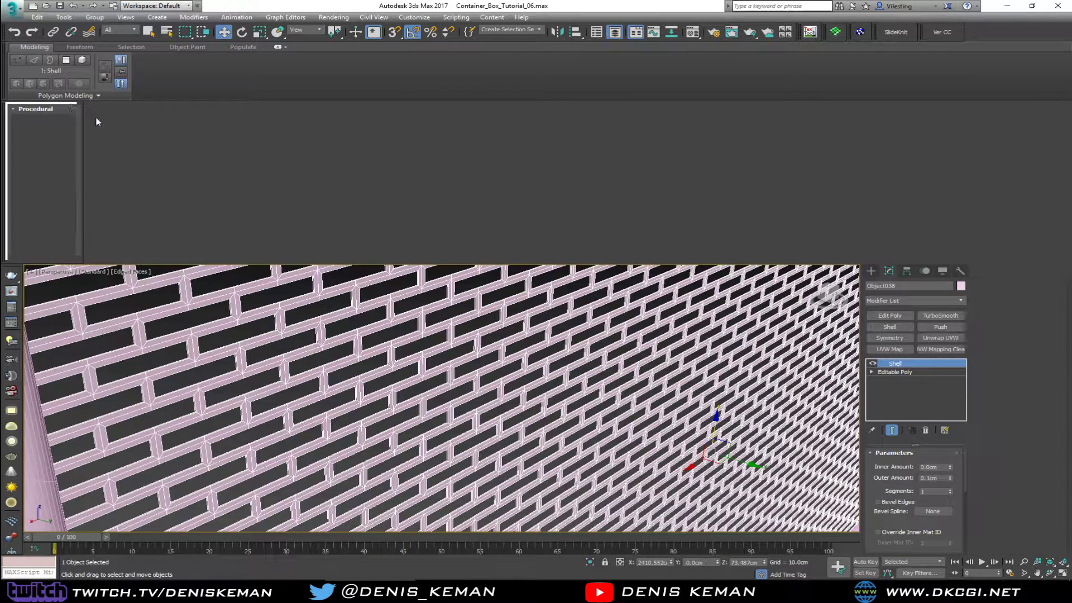
left_click_drag(81, 113, 101, 154)
left_click(13, 110)
left_click_drag(12, 106, 98, 330)
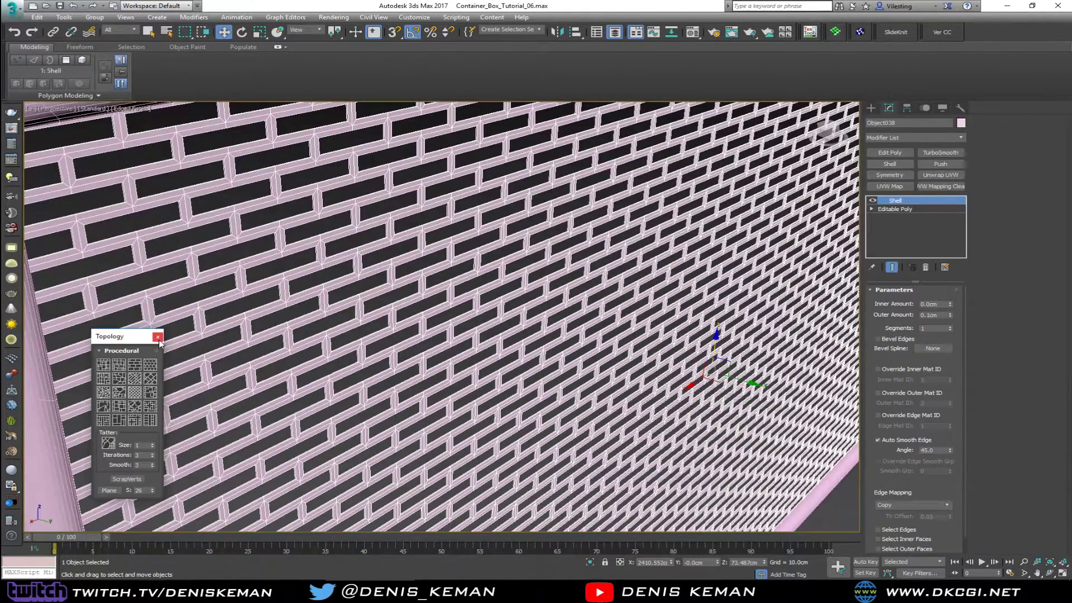
left_click(158, 337)
- Hide the edge display and change the perforated mesh's object color to the dark grey custom color
scroll(489, 332, "down", 5)
middle_click_drag(488, 332, 446, 326, "alt")
left_click(632, 437)
key("F4")
scroll(502, 313, "down", 3)
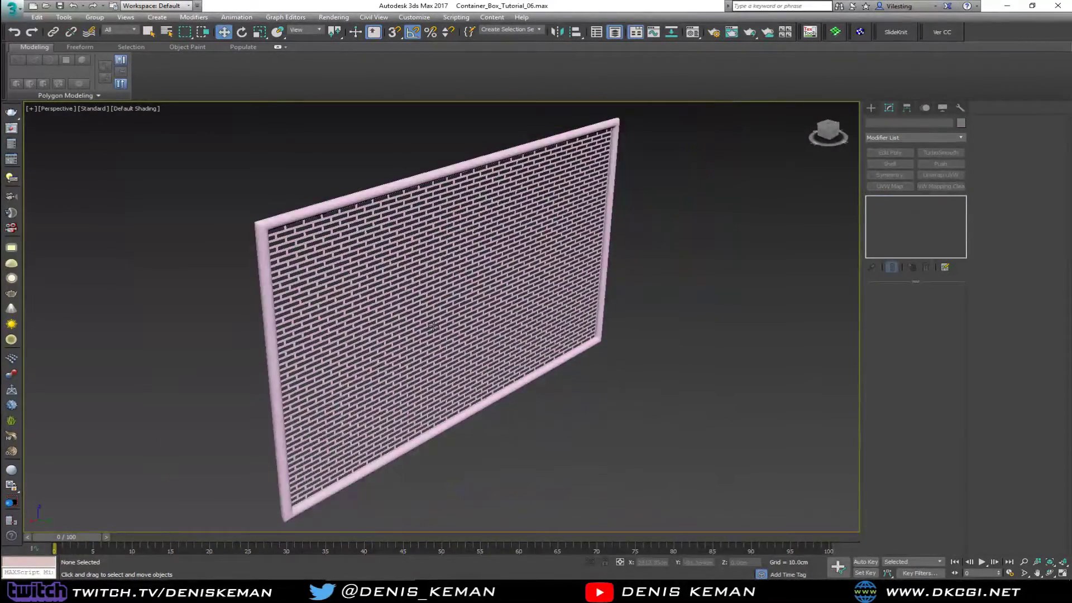
left_click(496, 300)
left_click(960, 123)
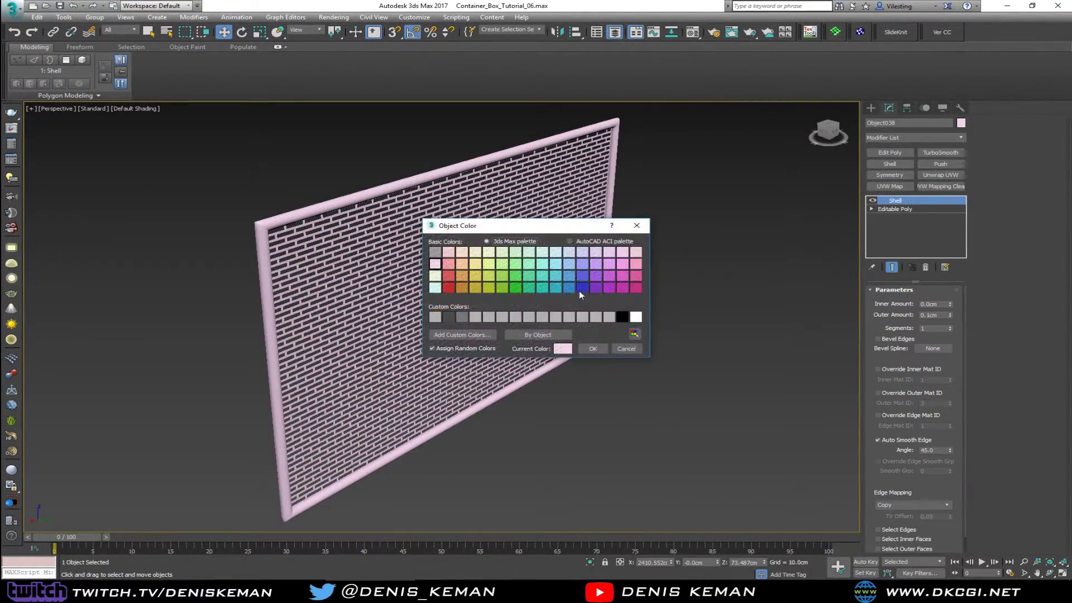
left_click(466, 317)
left_click(602, 349)
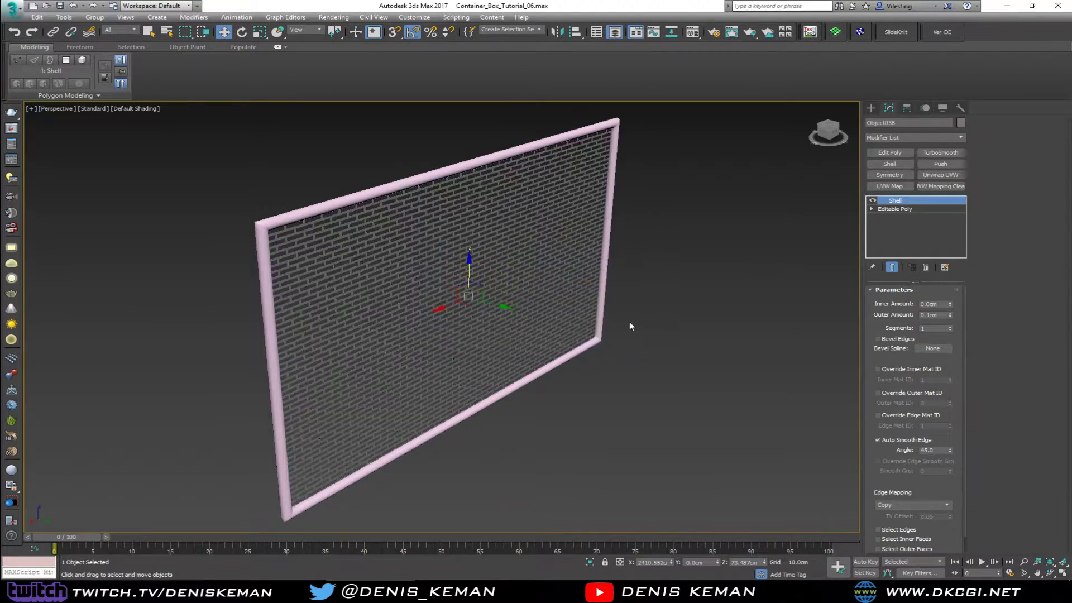
- Show the viewport statistics and configure them to report Total + Selection
middle_click_drag(628, 320, 656, 314, "alt")
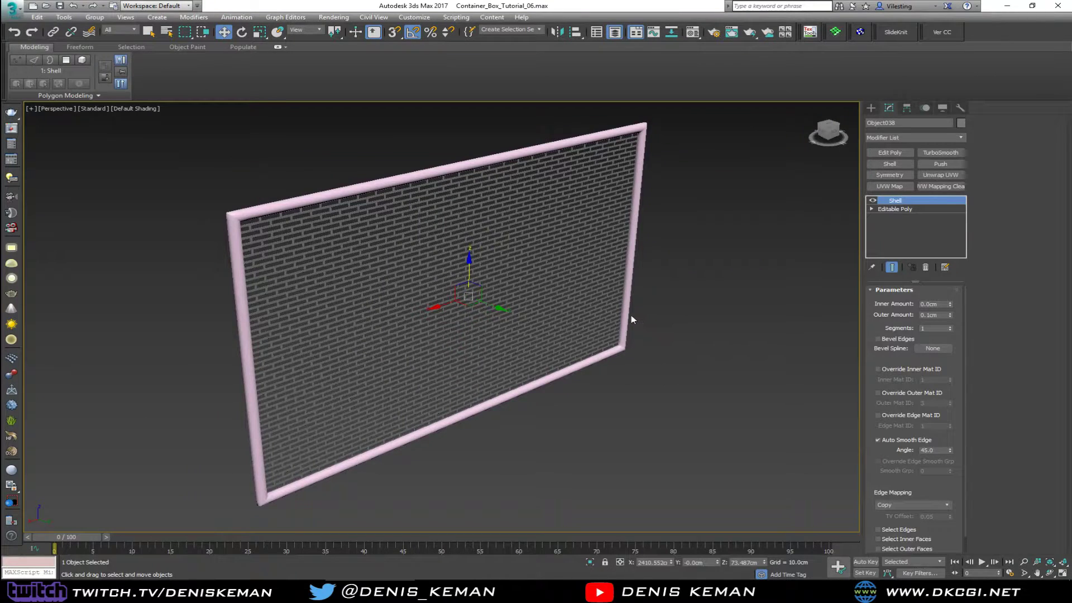
key("7")
left_click(31, 109)
left_click(84, 222)
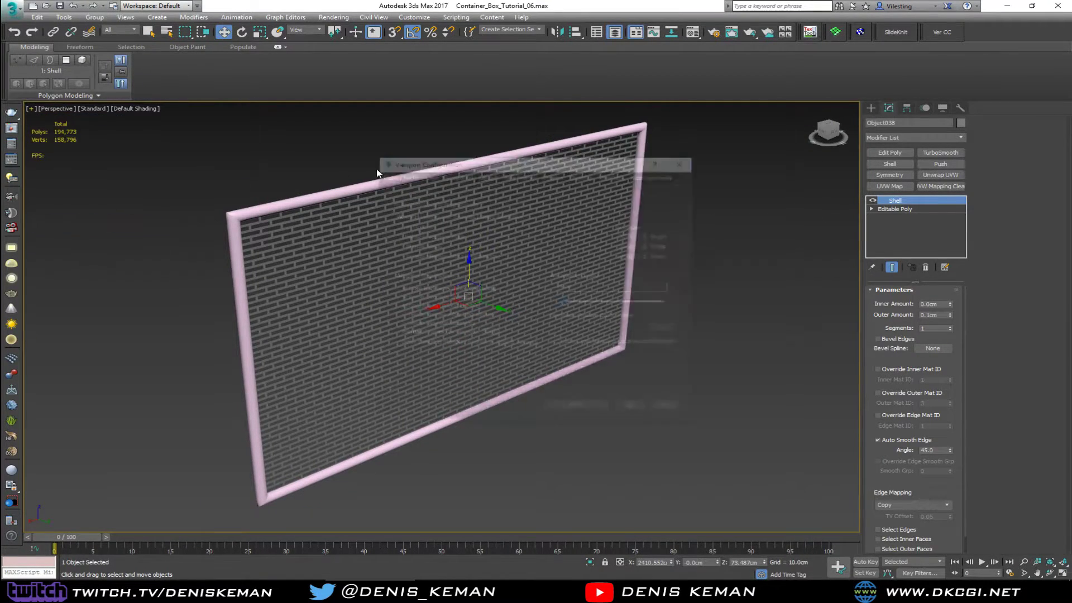
left_click(582, 174)
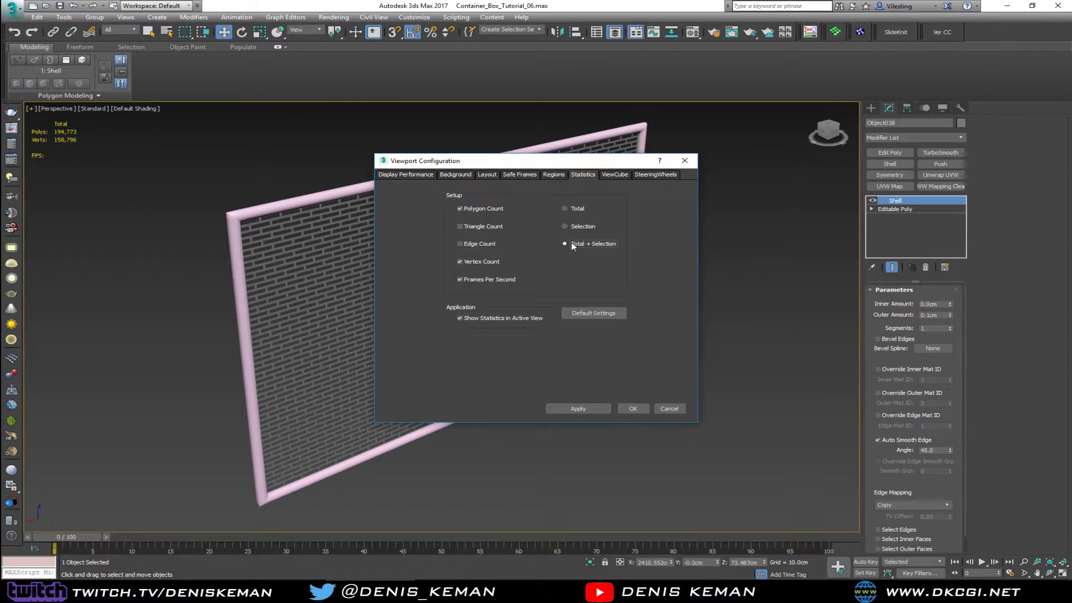
left_click(633, 409)
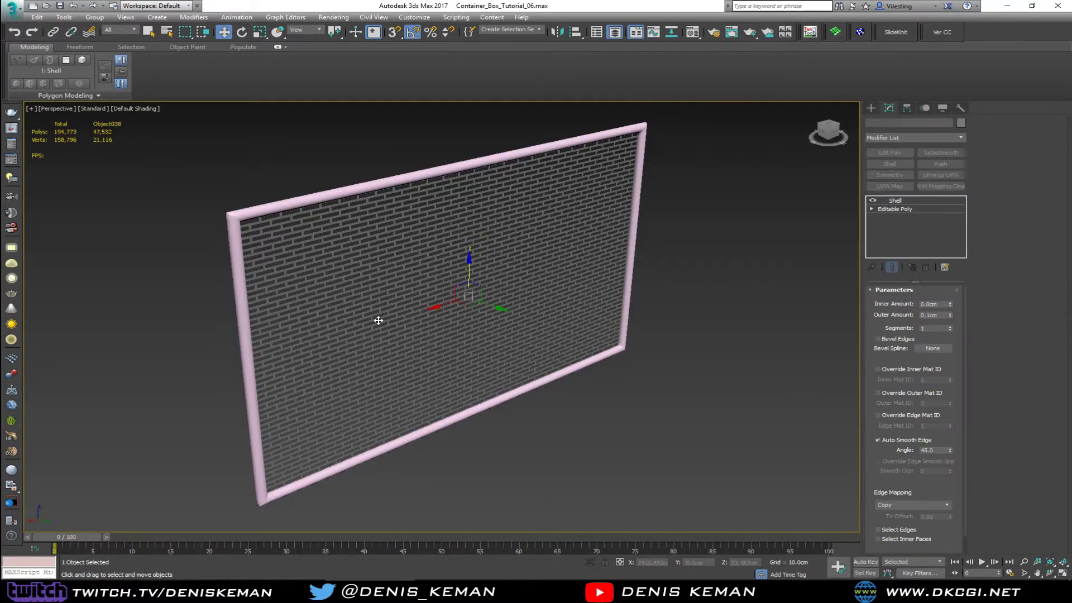
- Examine the perforated mesh's polygon count and its appearance inside the frame, with and without edges displayed
key("F4")
scroll(386, 286, "up", 3)
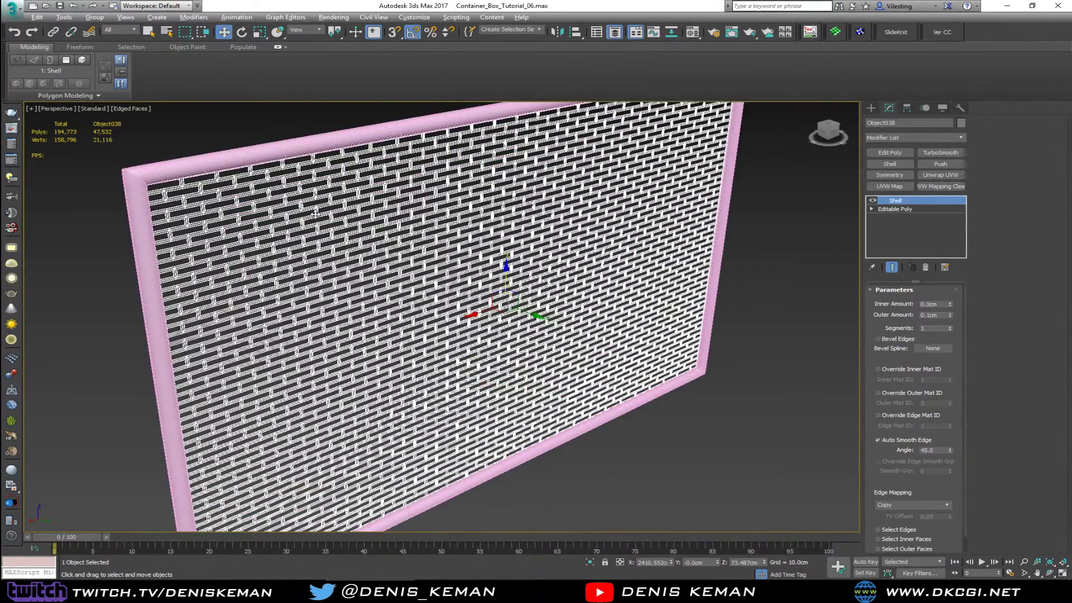
scroll(316, 214, "up", 3)
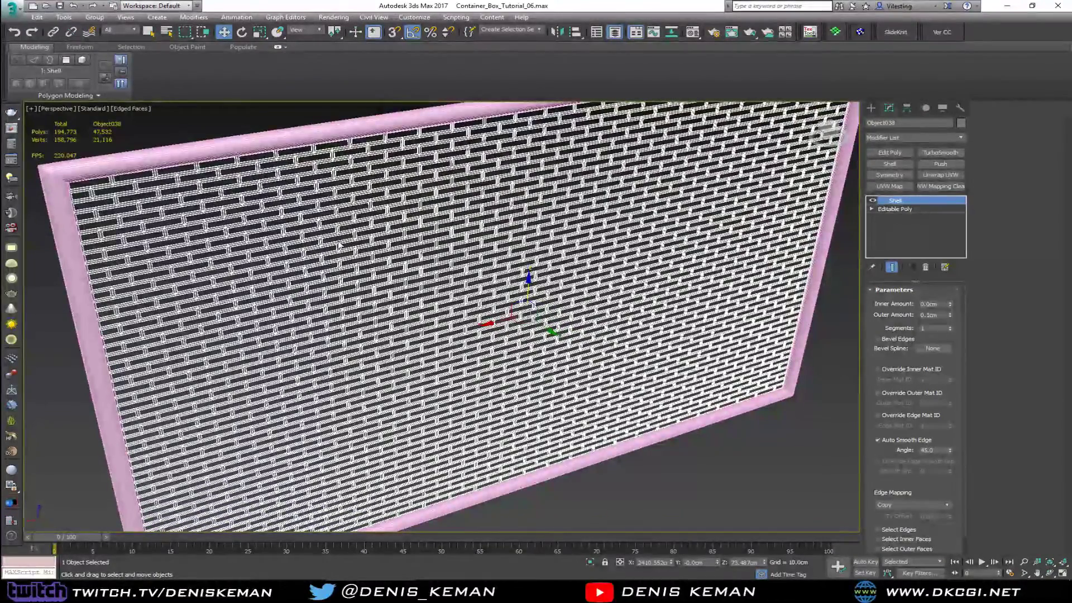
left_click(180, 136)
key("F4")
scroll(393, 263, "down", 5)
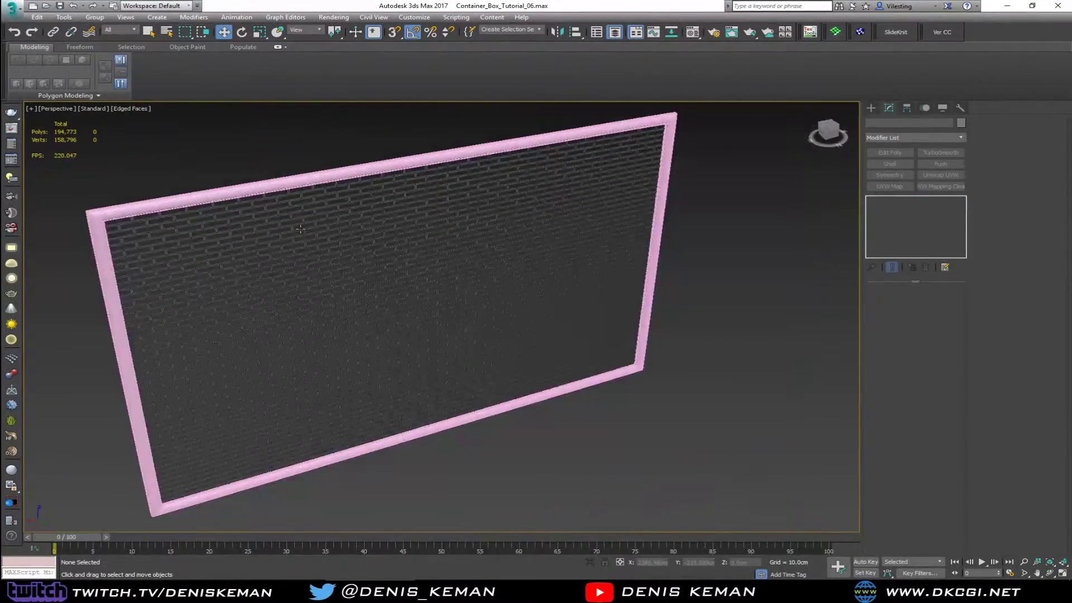
middle_click_drag(393, 263, 417, 254, "alt")
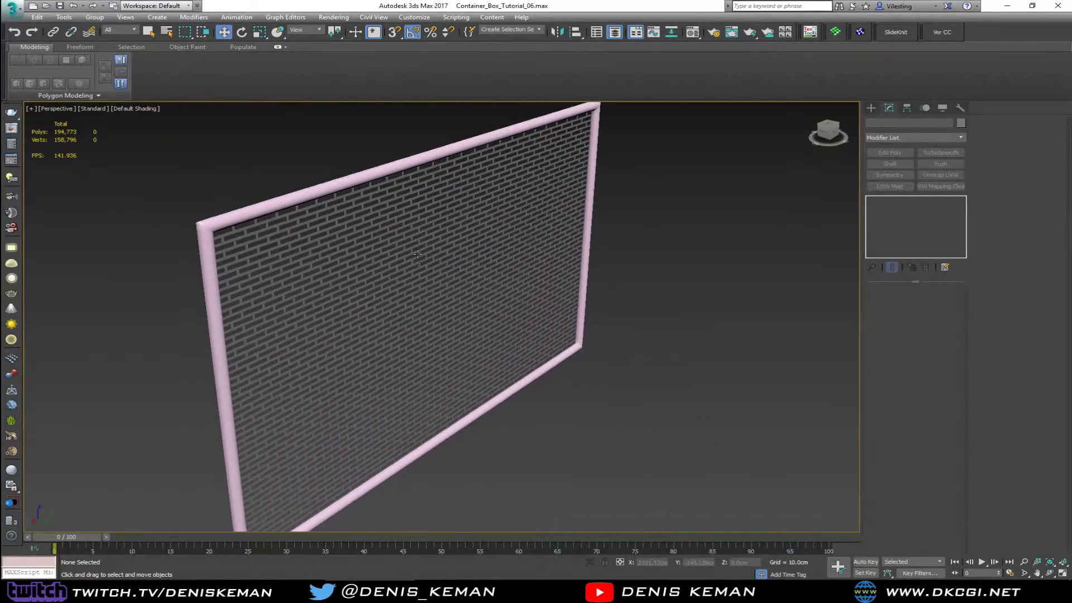
scroll(265, 288, "up", 5)
scroll(265, 288, "up", 3)
- Add a TurboSmooth modifier to the perforated mesh and separate its smoothing by Smoothing Groups
left_click(264, 288)
key("F4")
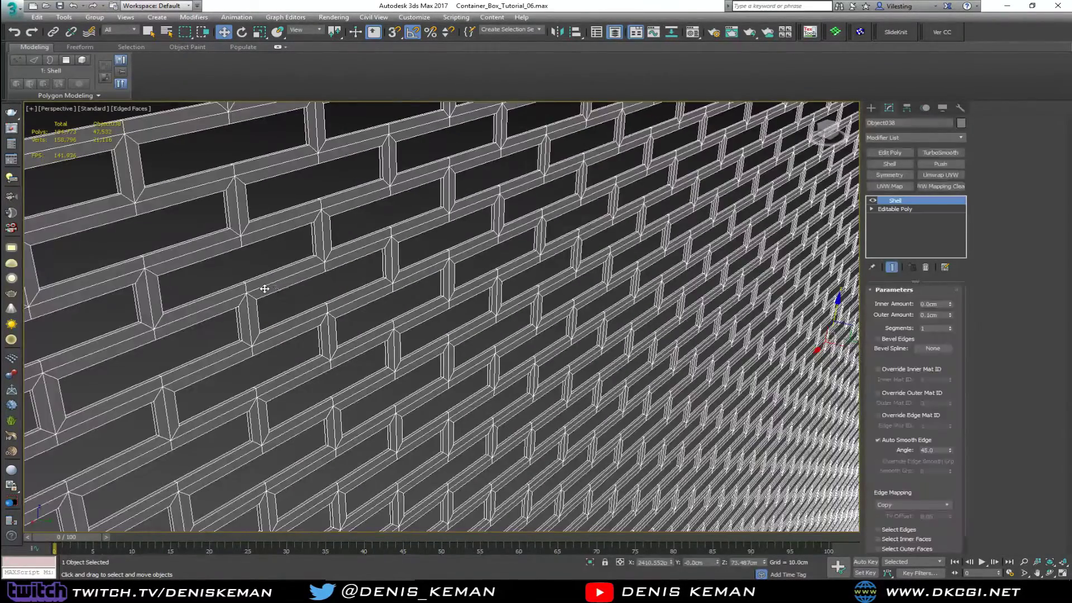
middle_click_drag(265, 288, 324, 240)
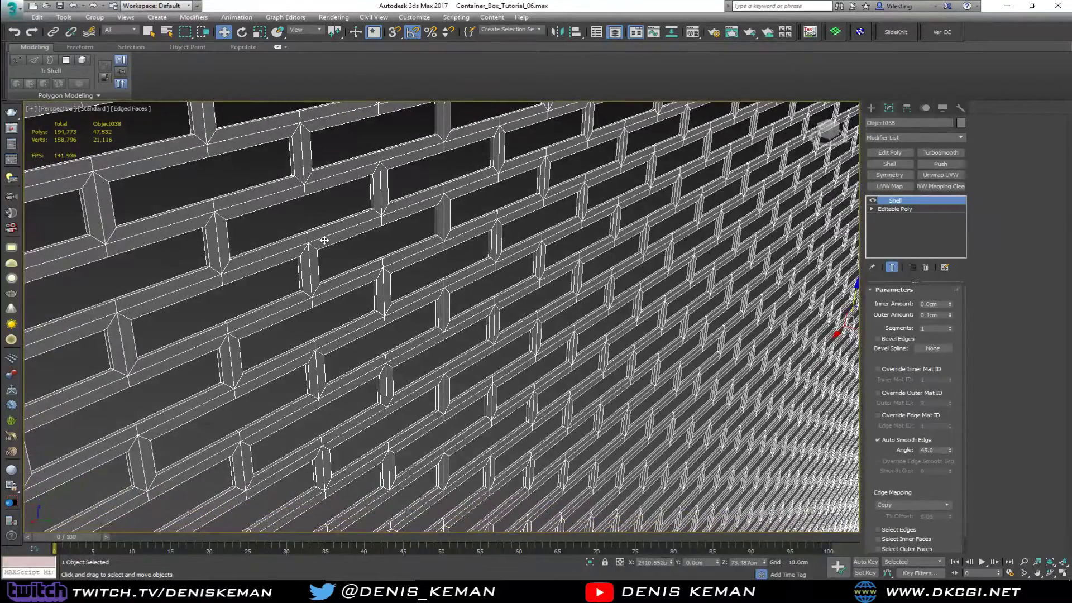
left_click(939, 153)
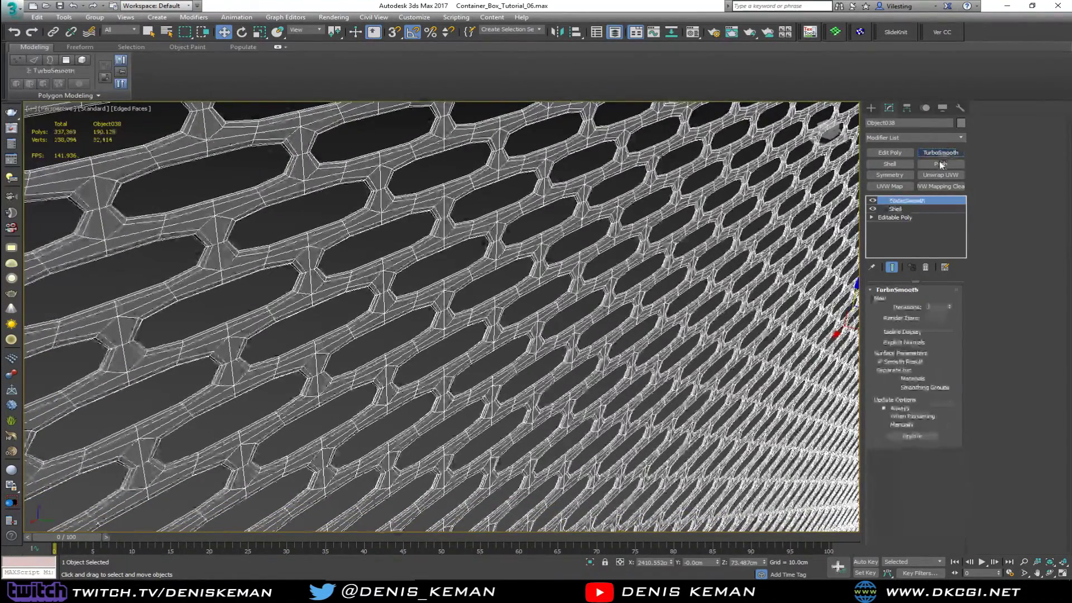
left_click(907, 388)
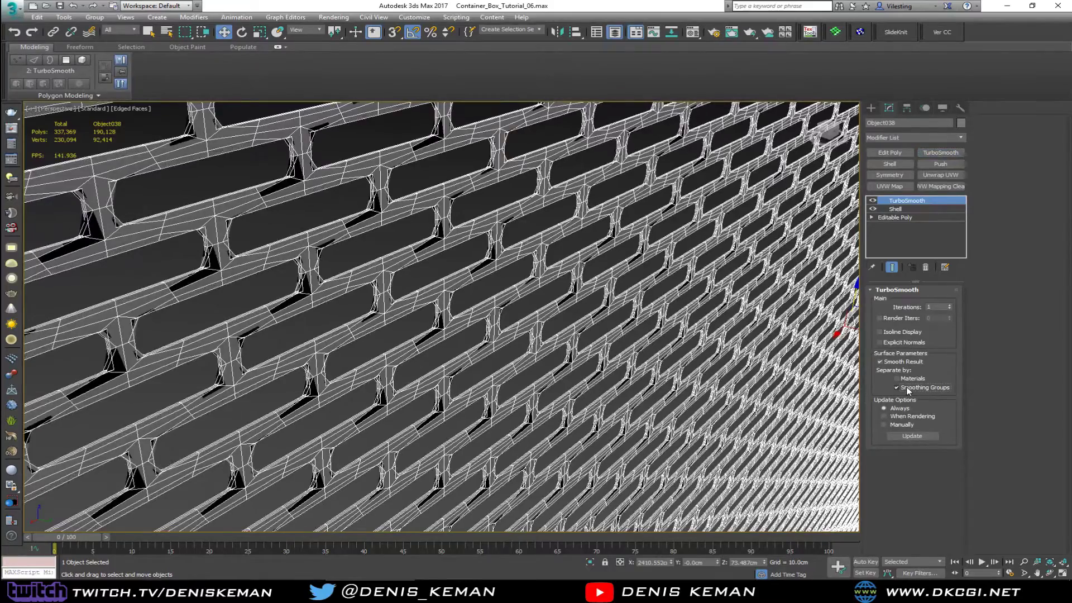
- Turn off the perforated mesh's TurboSmooth separation by Smoothing Groups and hide the edge display
left_click(907, 388)
key("F4")
scroll(455, 210, "down", 6)
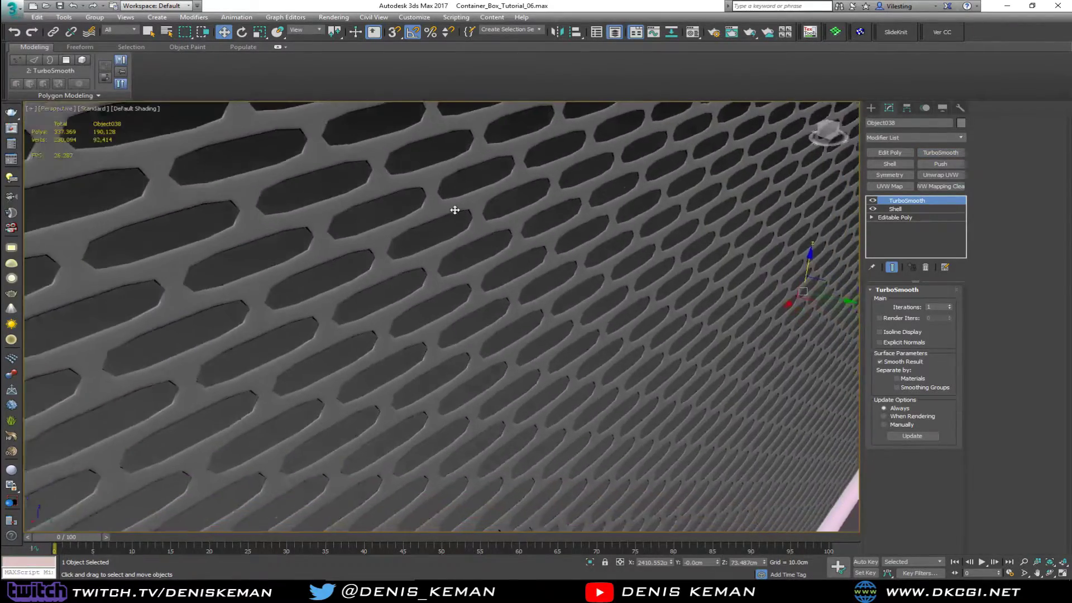
middle_click_drag(454, 210, 500, 273, "alt")
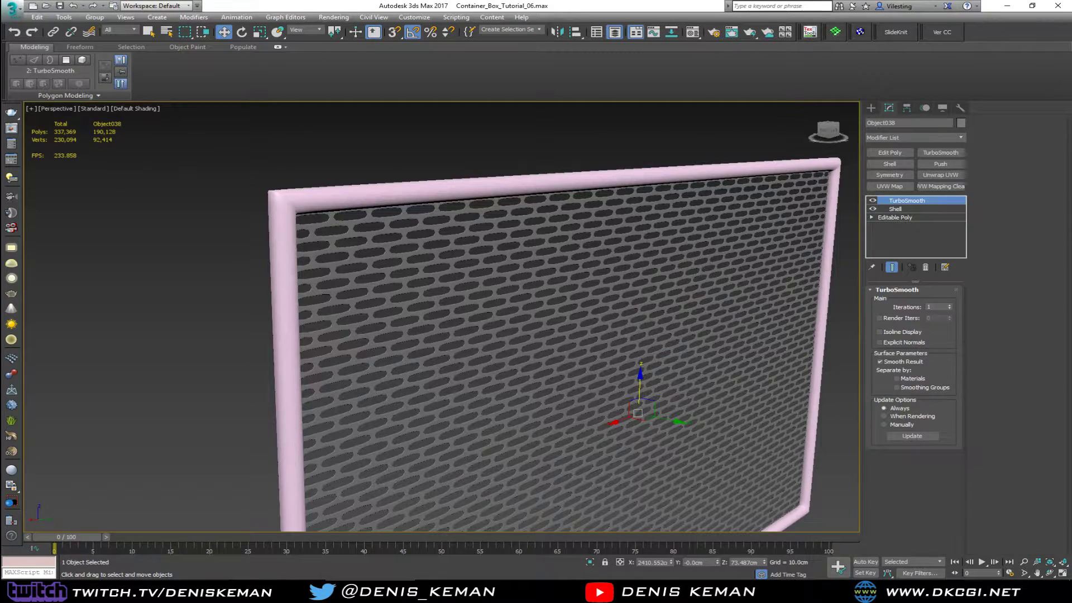
- Examine the brick-pattern mesh in the Railing_03 reference photo and compare it with the modeled panel
left_click_drag(1, 147, 255, 155)
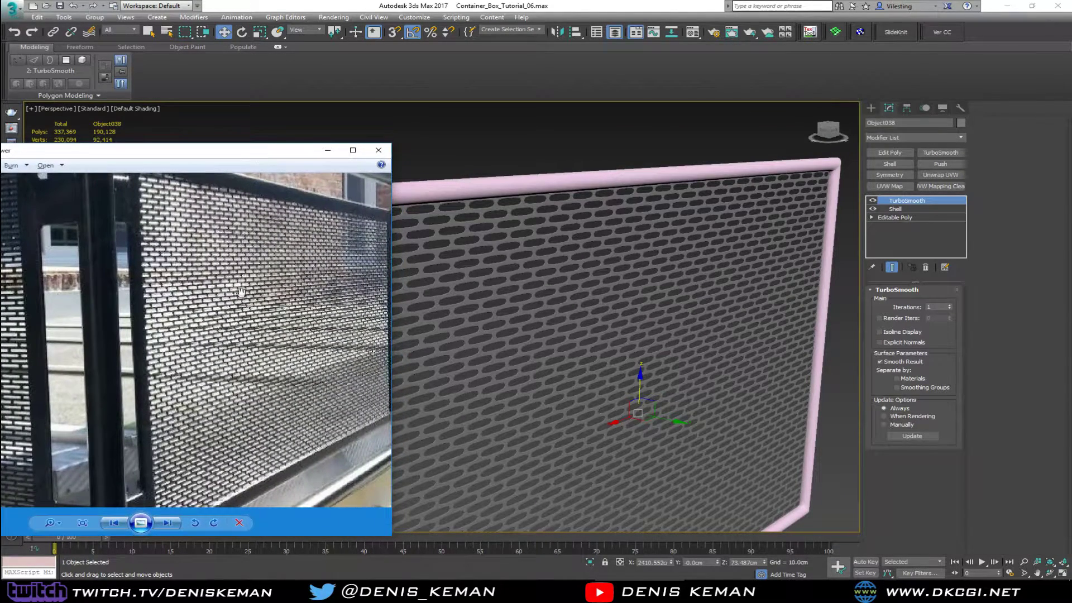
scroll(169, 325, "up", 3)
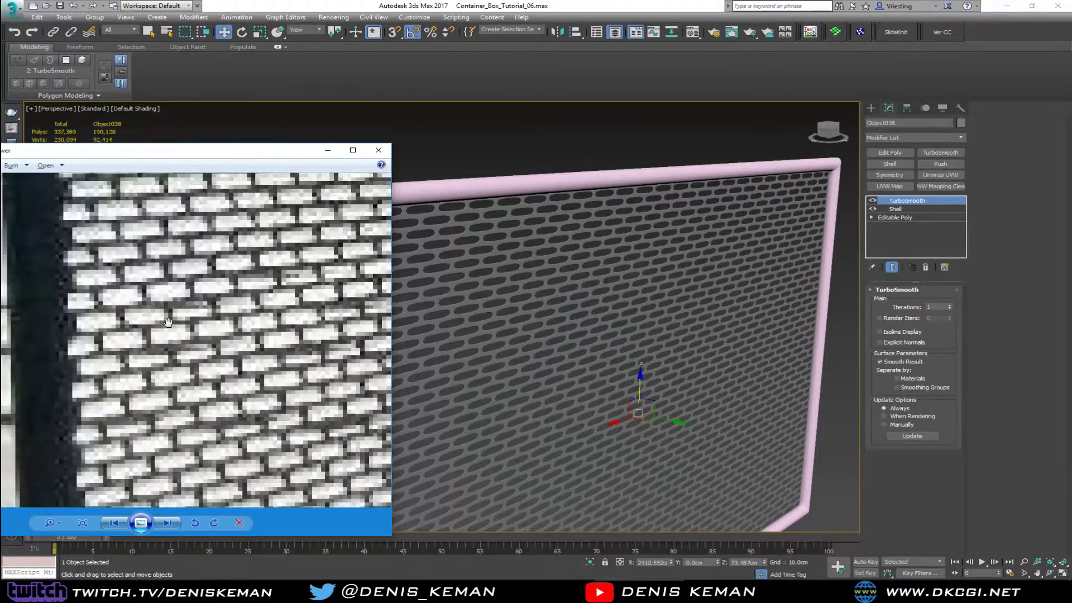
scroll(130, 311, "down", 1)
scroll(130, 311, "down", 1)
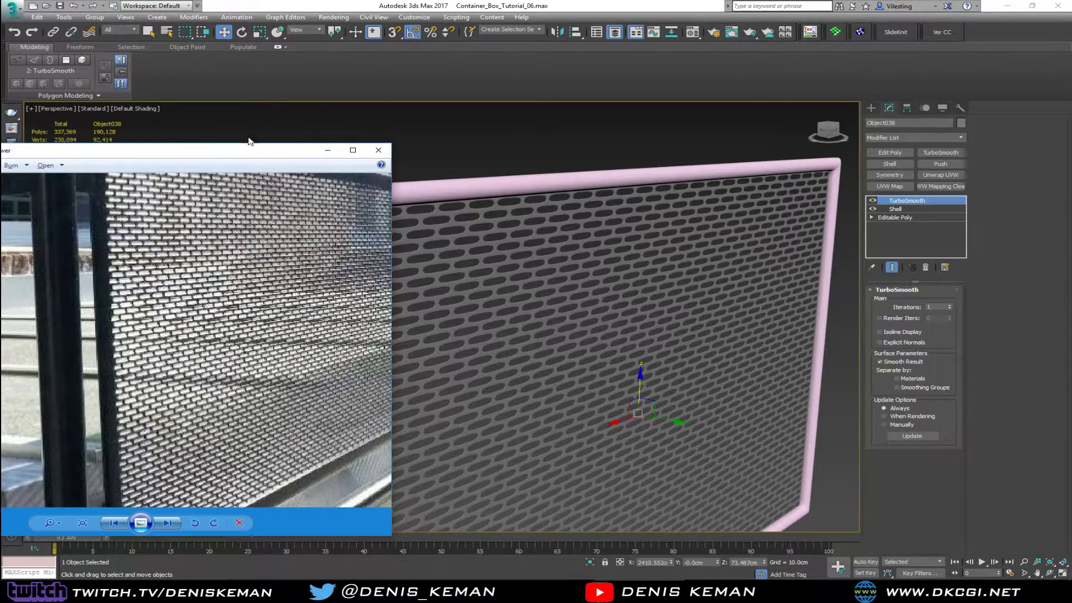
left_click_drag(245, 154, 677, 87)
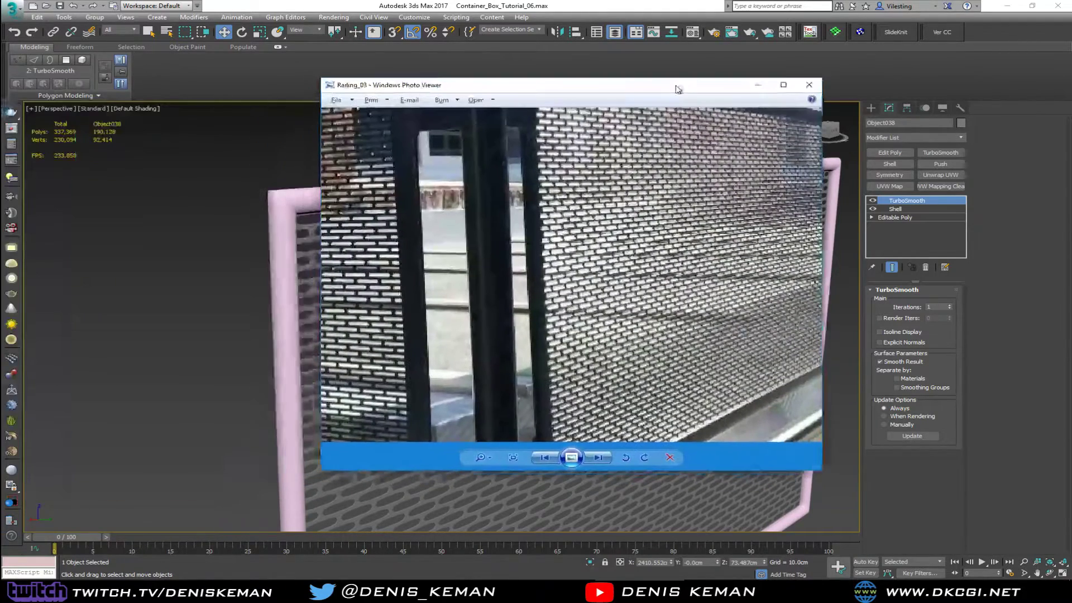
left_click_drag(433, 314, 542, 325)
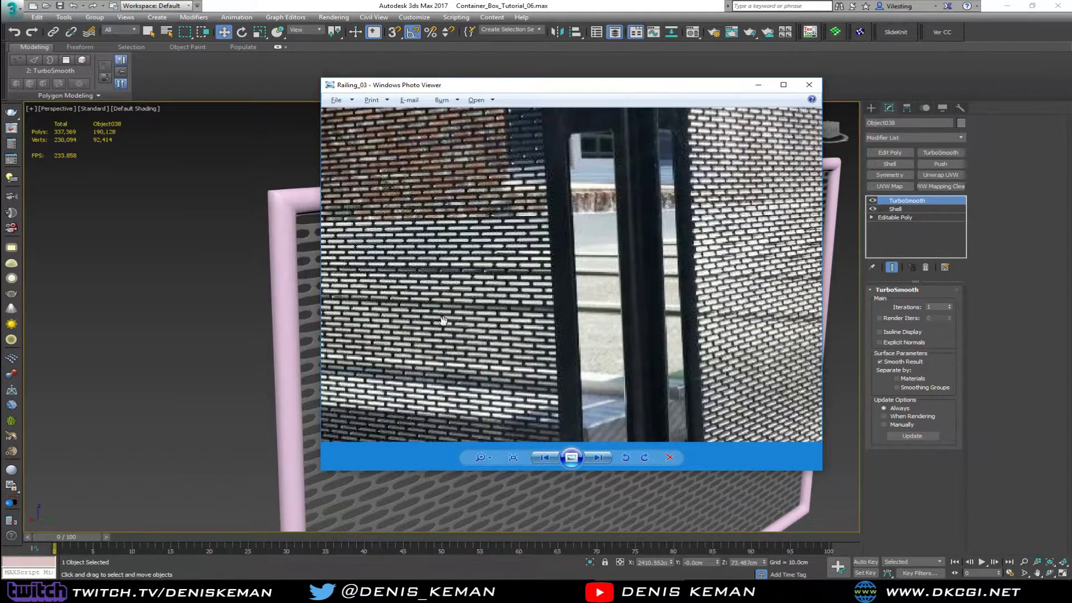
left_click_drag(534, 89, 0, 89)
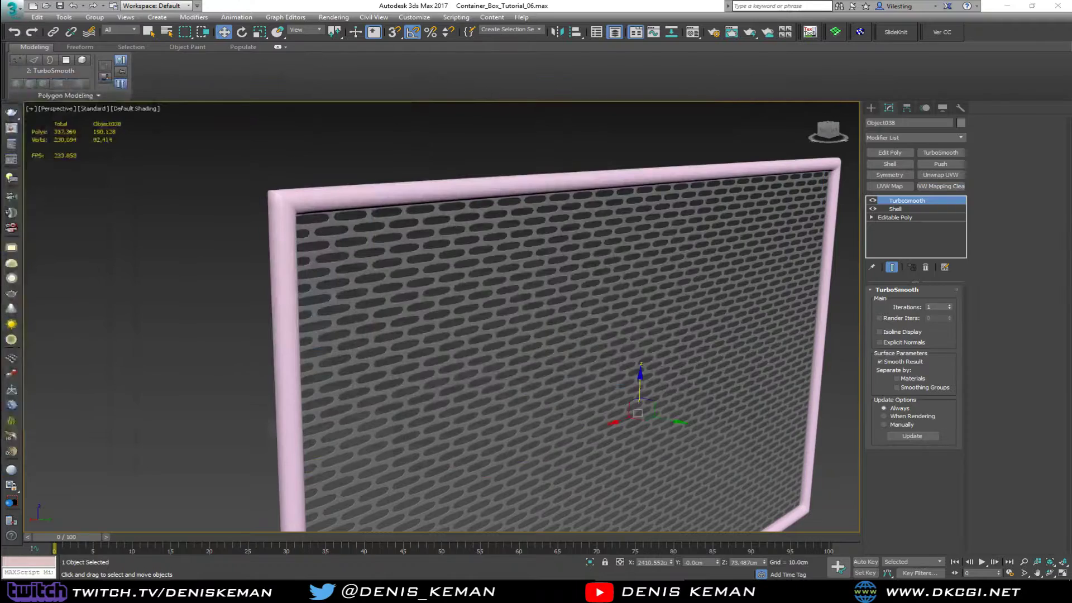
- Change the panel frame's object color to the dark grey custom color
middle_click_drag(500, 210, 416, 232)
scroll(453, 131, "down", 4)
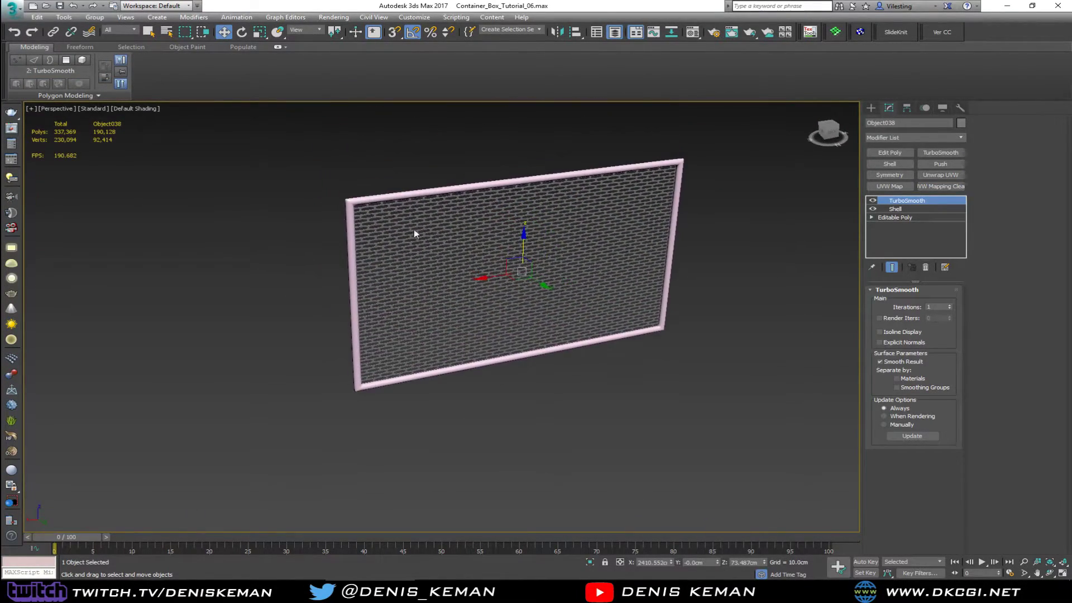
scroll(390, 217, "up", 6)
left_click(418, 197)
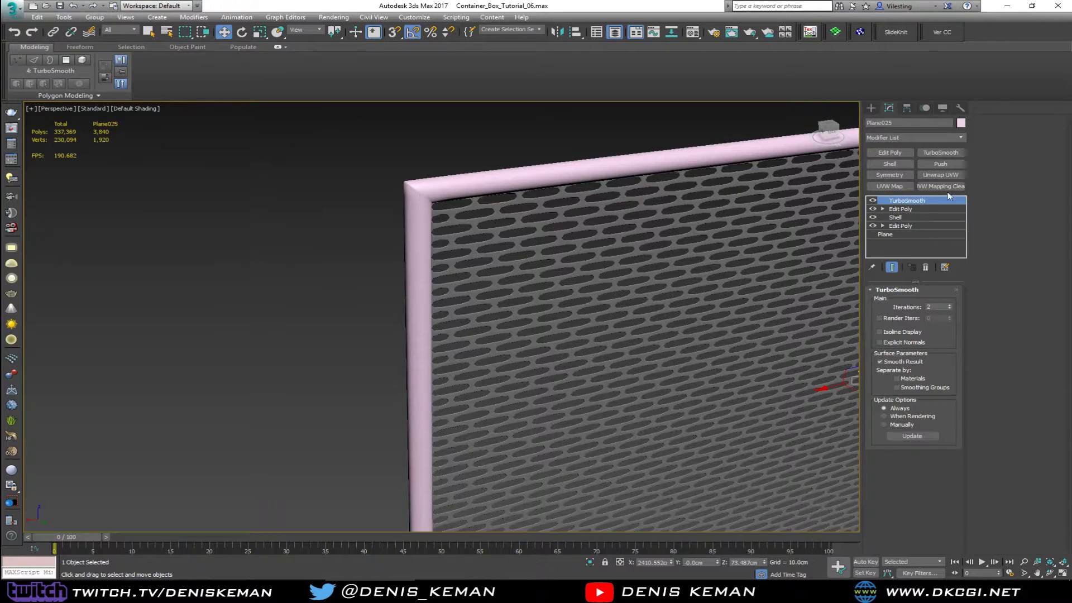
left_click(960, 123)
left_click(447, 317)
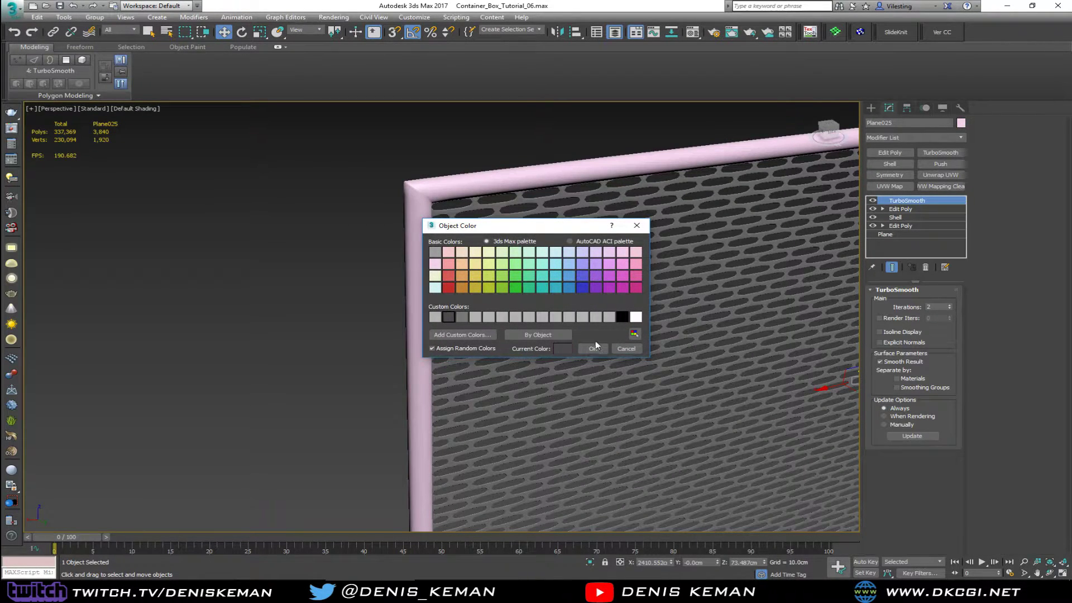
left_click(594, 346)
- Deselect the panel frame and bring the rest of the container building back into view
left_click(368, 215)
scroll(567, 227, "down", 4)
middle_click_drag(567, 228, 519, 206)
right_click(461, 210)
left_click(343, 177)
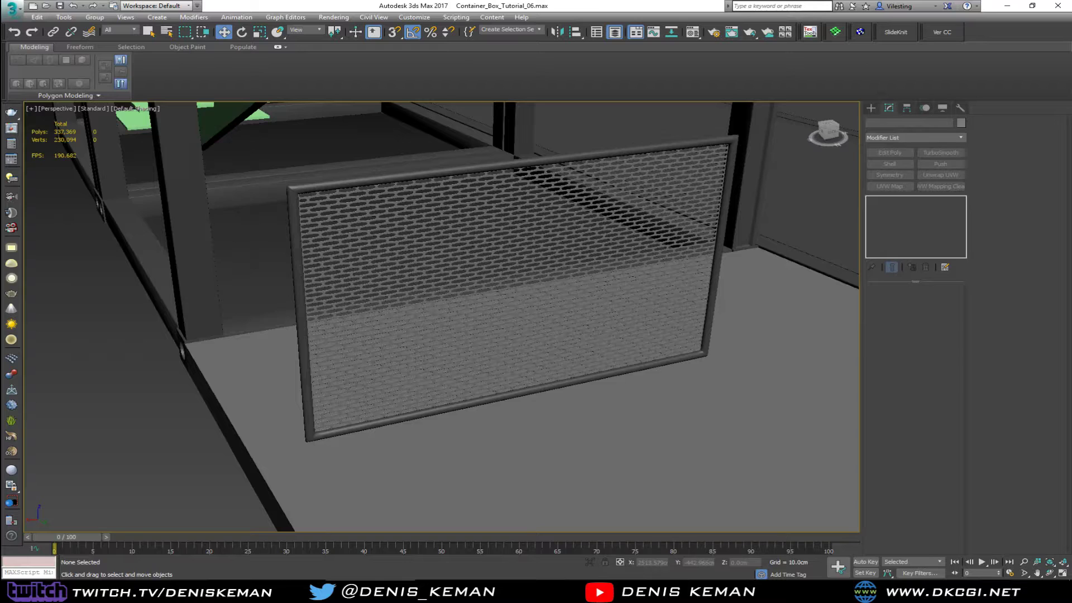
- Select the panel frame with its mesh and move both across the platform next to the yellow corner post
middle_click_drag(272, 319, 400, 252)
scroll(257, 277, "down", 6)
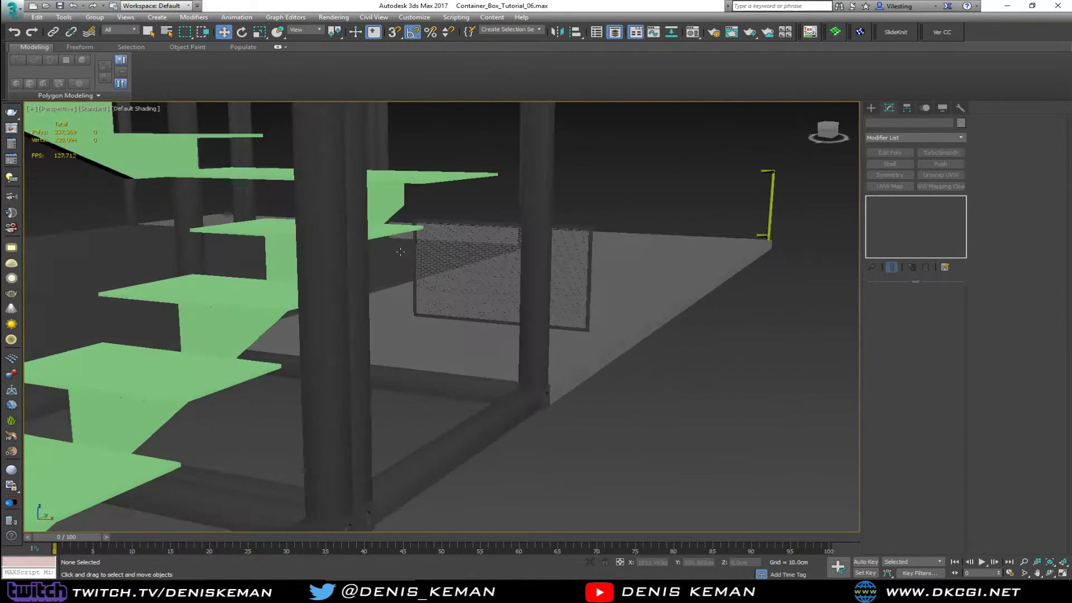
middle_click_drag(530, 250, 439, 221, "alt")
left_click(576, 221)
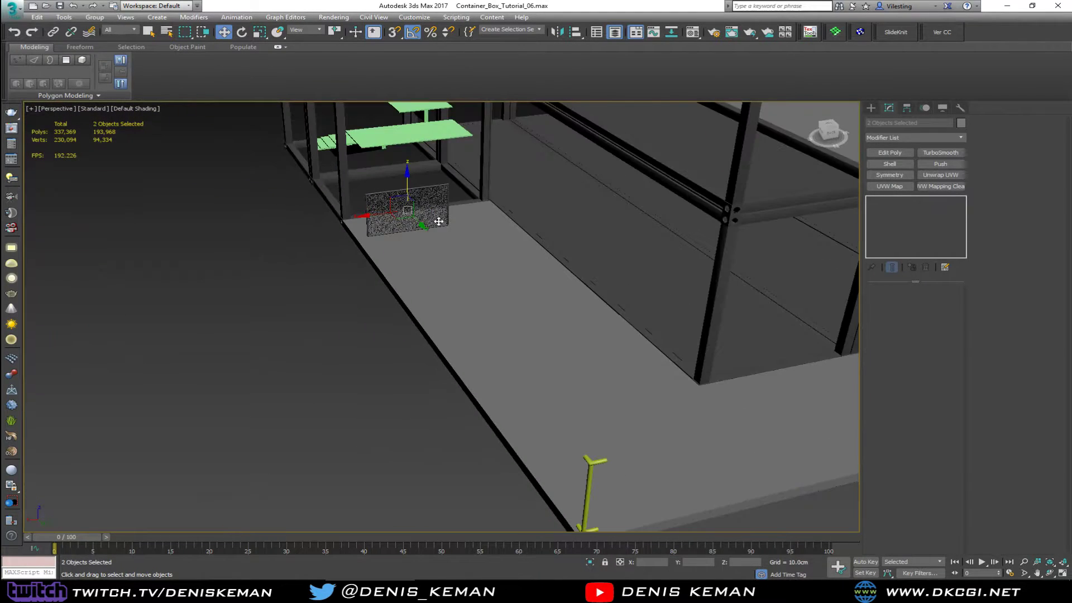
left_click_drag(417, 223, 667, 494)
- Align the framed mesh panel with the corner post's horizontal pipe in the Top view
key("z")
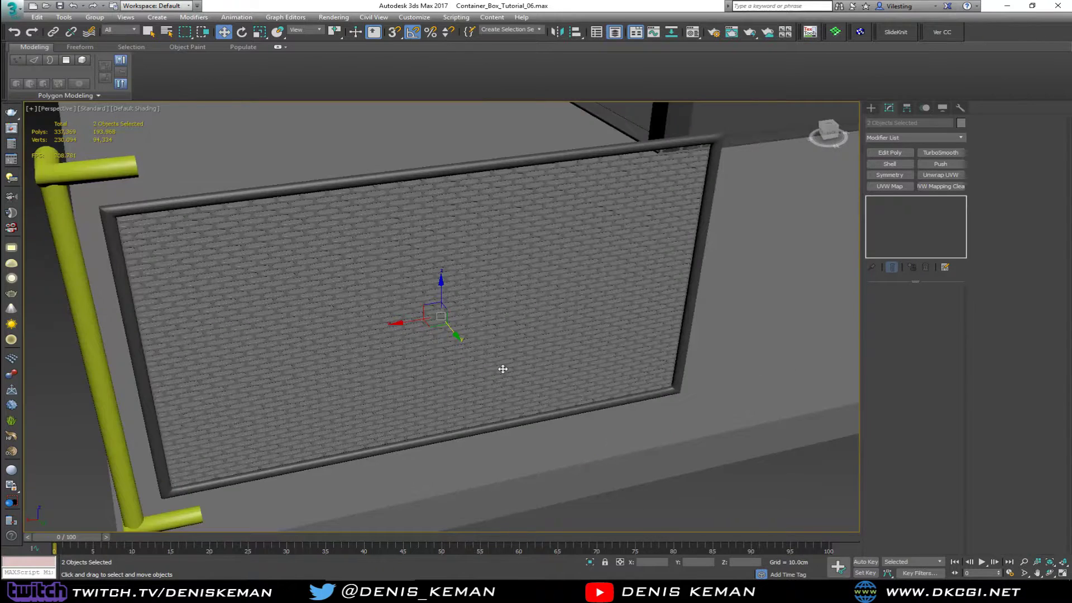
key("alt+w")
right_click(273, 226)
key("z")
key("alt+w")
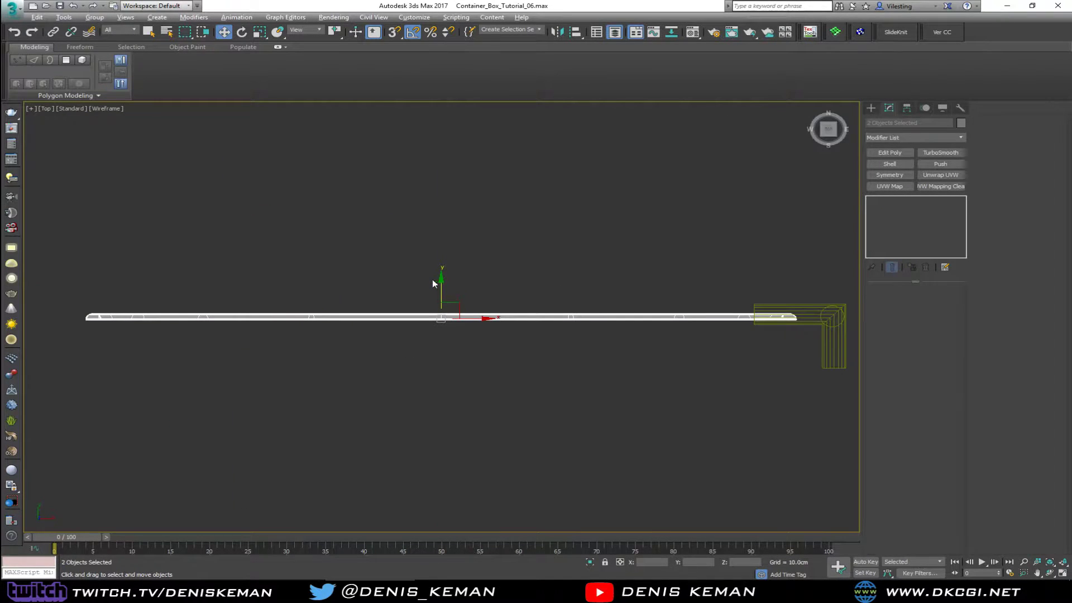
left_click_drag(441, 292, 452, 290)
- Check the panel's placement beside the corner post in perspective, clear the selection and display the edges
key("alt+w")
middle_click(631, 390)
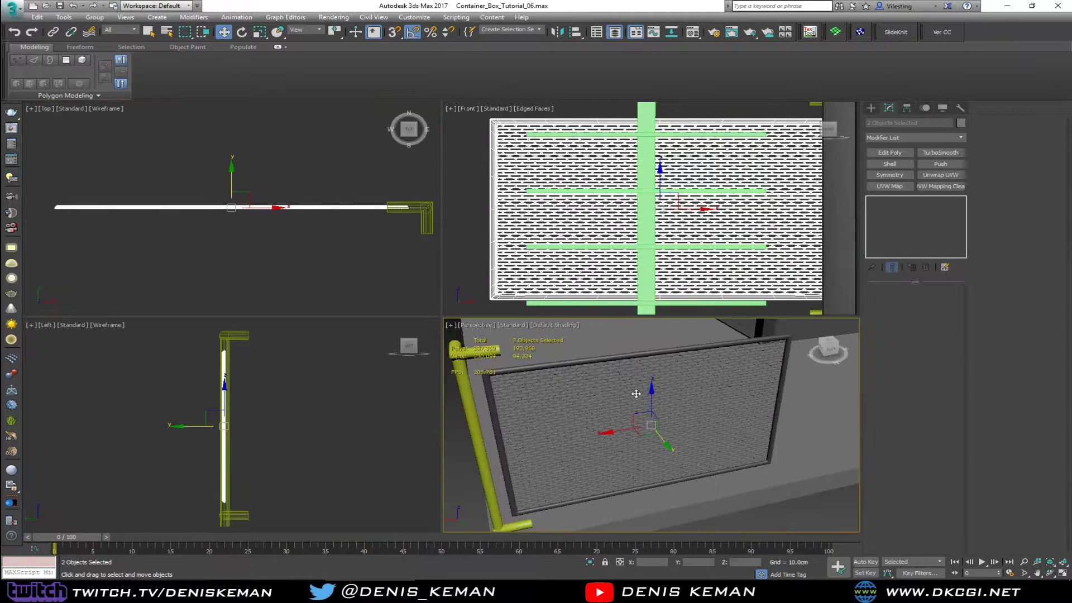
key("alt+w")
middle_click_drag(471, 358, 498, 345, "alt")
middle_click_drag(423, 340, 478, 328)
scroll(501, 311, "down", 3)
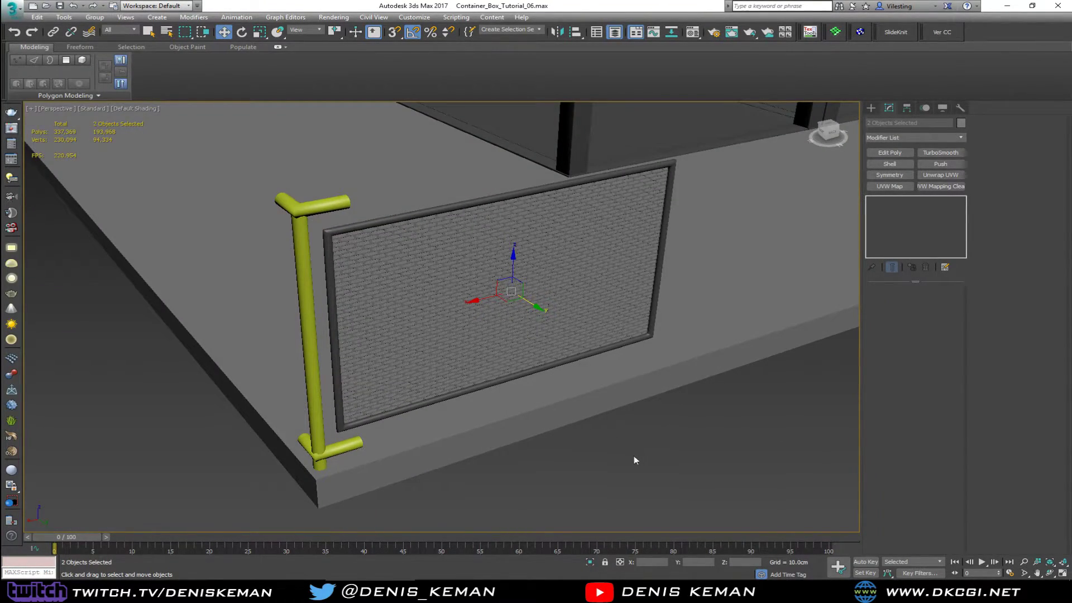
left_click(609, 459)
middle_click_drag(510, 302, 474, 323)
key("F4")
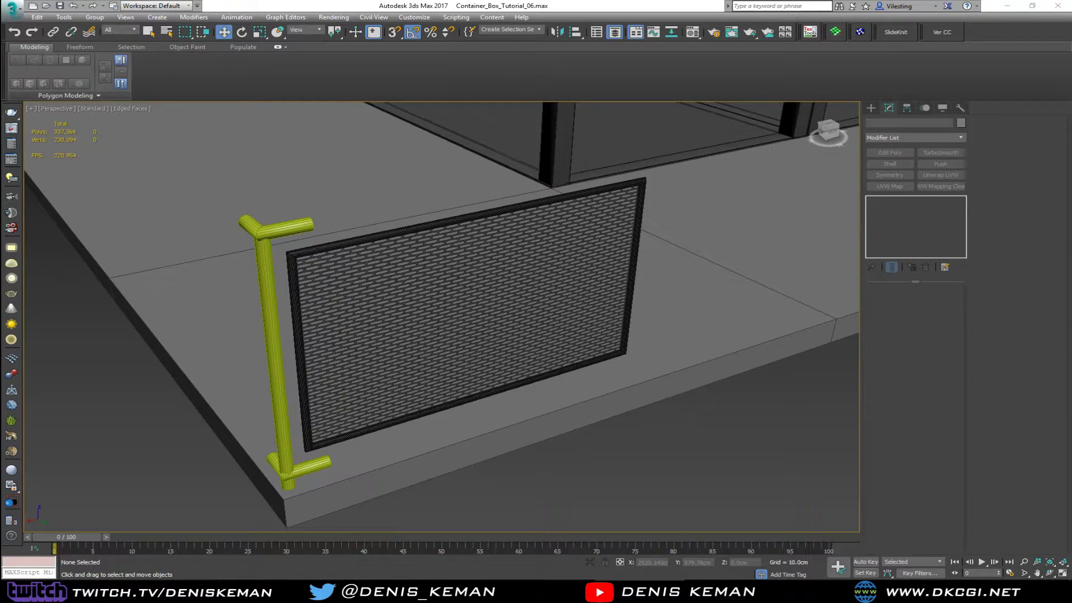
- Examine how the panel frame is attached to the post in the Railing_03 reference photo
left_click_drag(0, 133, 682, 139)
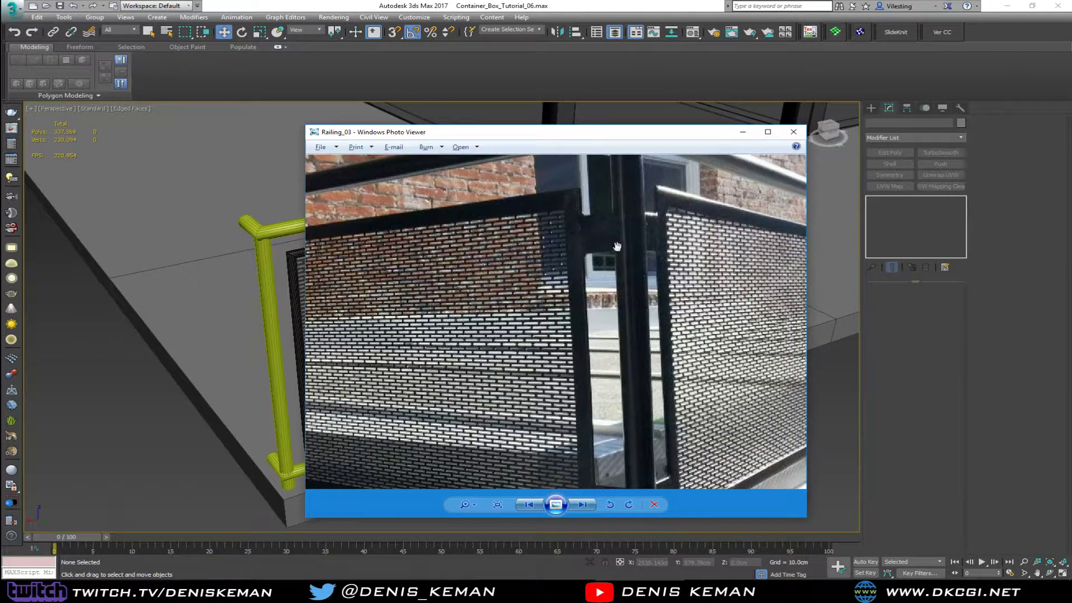
scroll(577, 247, "up", 5)
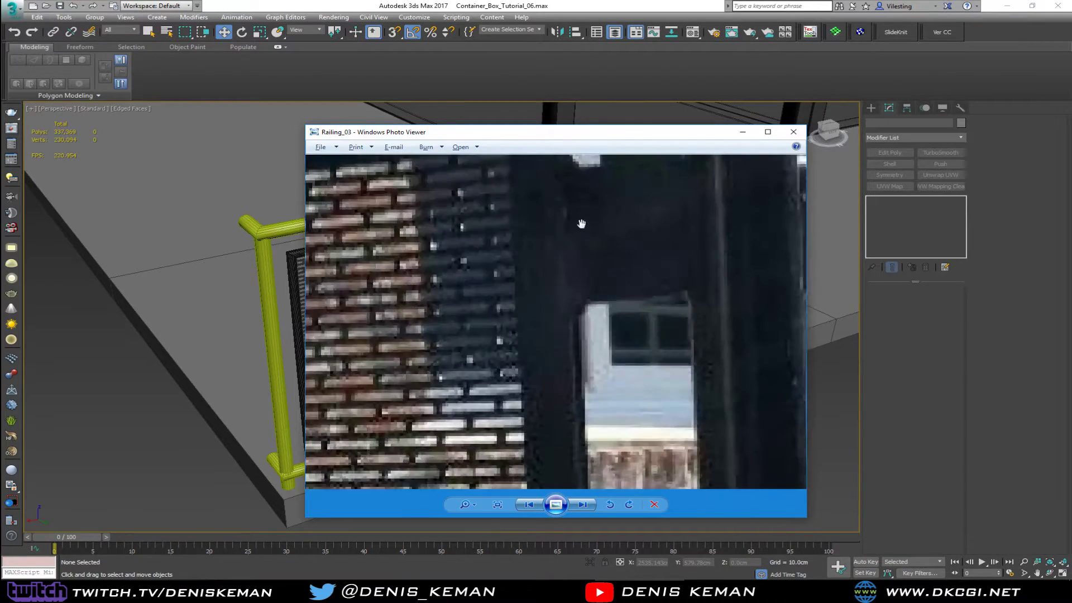
scroll(454, 264, "up", 3)
scroll(454, 264, "down", 6)
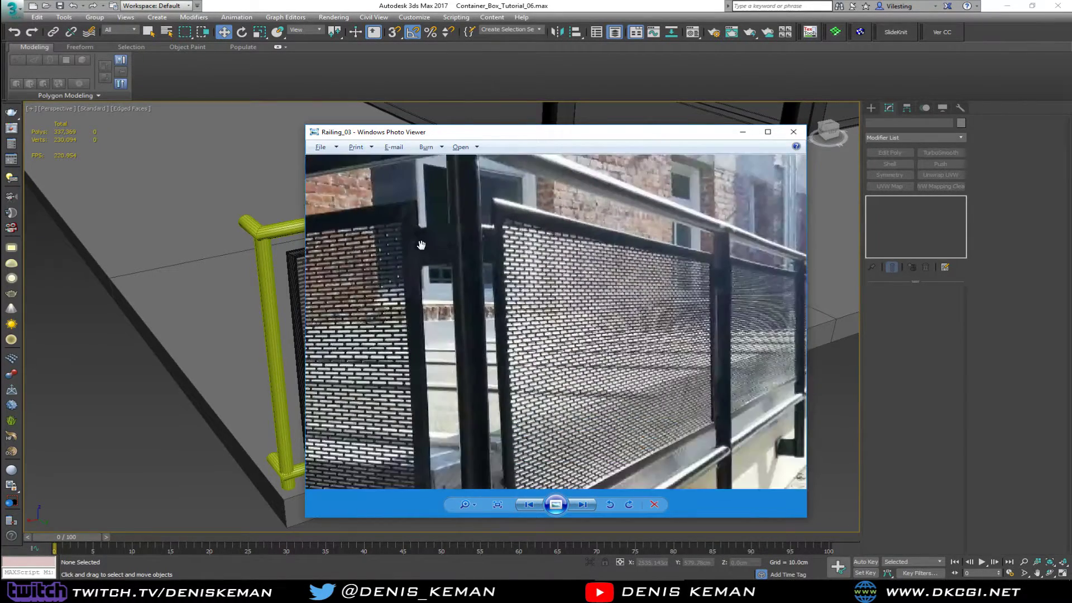
left_click_drag(526, 134, 0, 168)
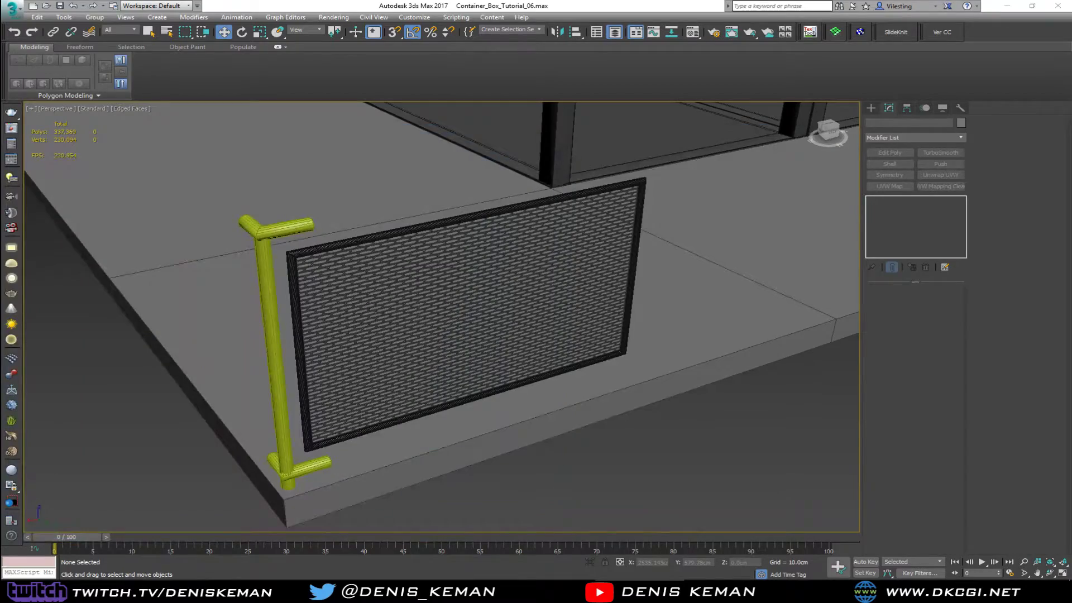
- Show only the framed panel and the corner post in the Front view, framing the gap between them
scroll(300, 292, "up", 5)
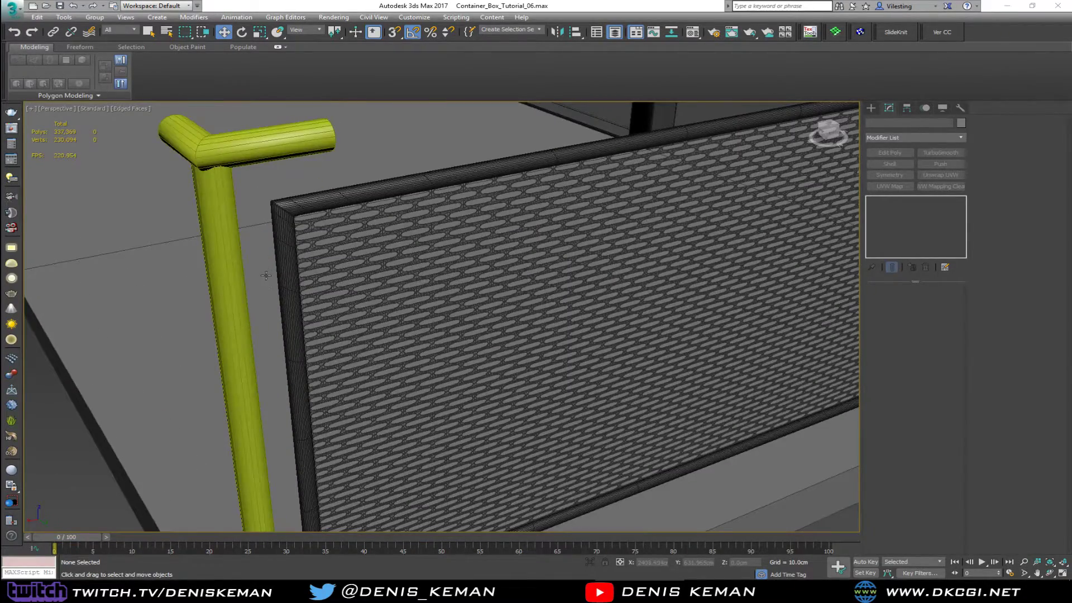
middle_click_drag(265, 275, 233, 300, "alt")
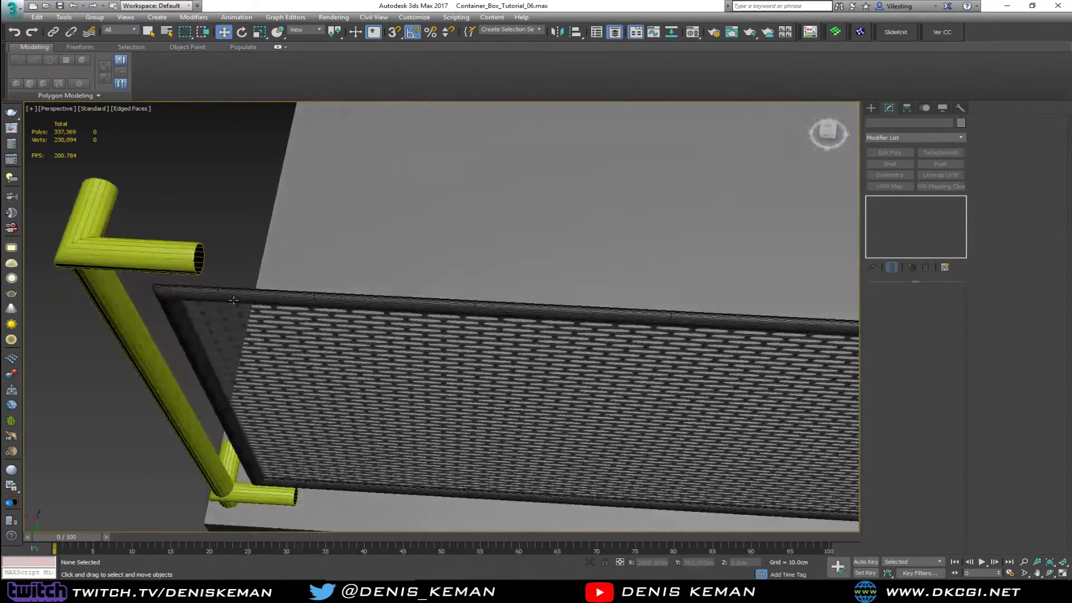
key("alt+w")
middle_click(594, 230)
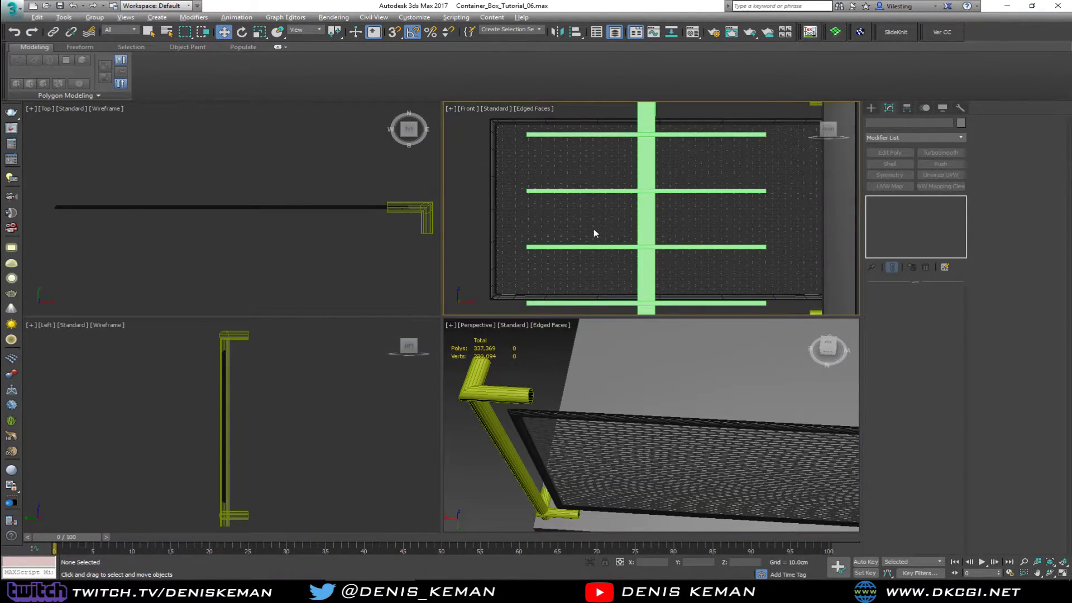
key("alt+w")
scroll(588, 158, "down", 5)
middle_click_drag(529, 204, 507, 237)
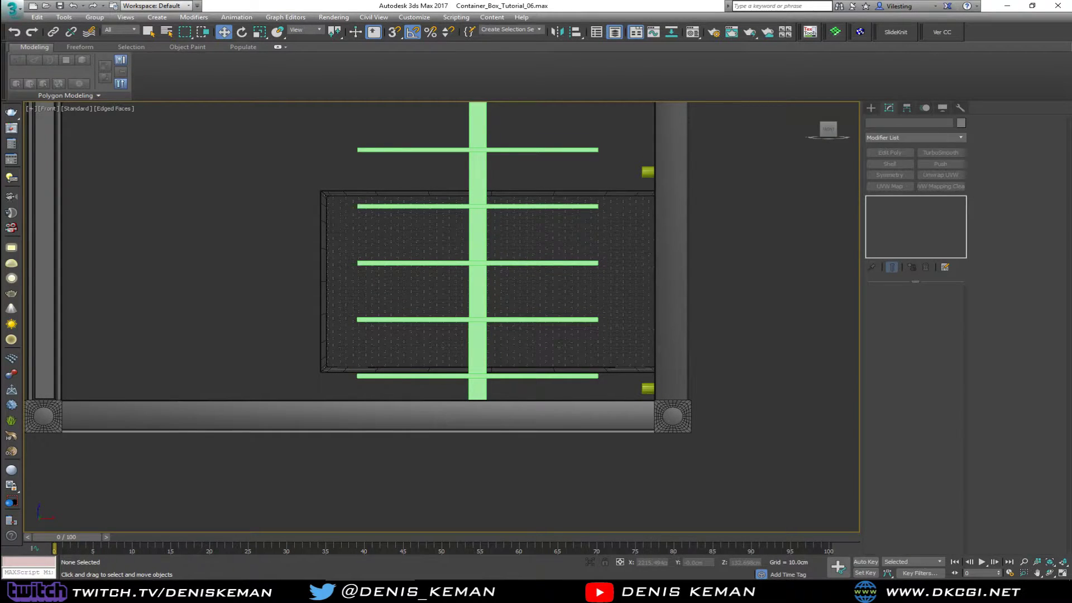
key("ctrl+z")
scroll(711, 238, "up", 6)
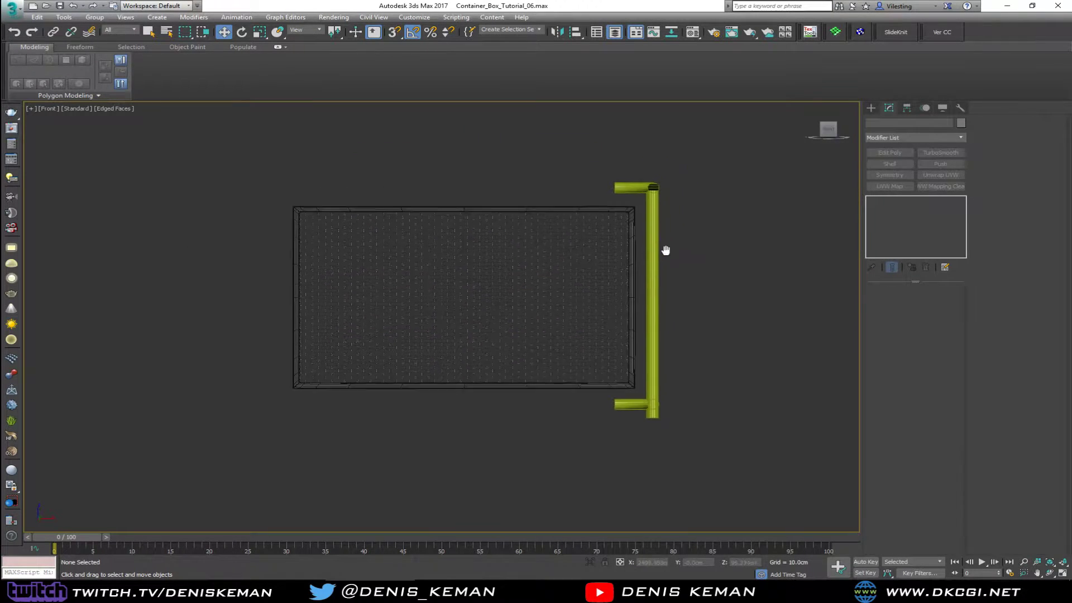
scroll(550, 240, "up", 3)
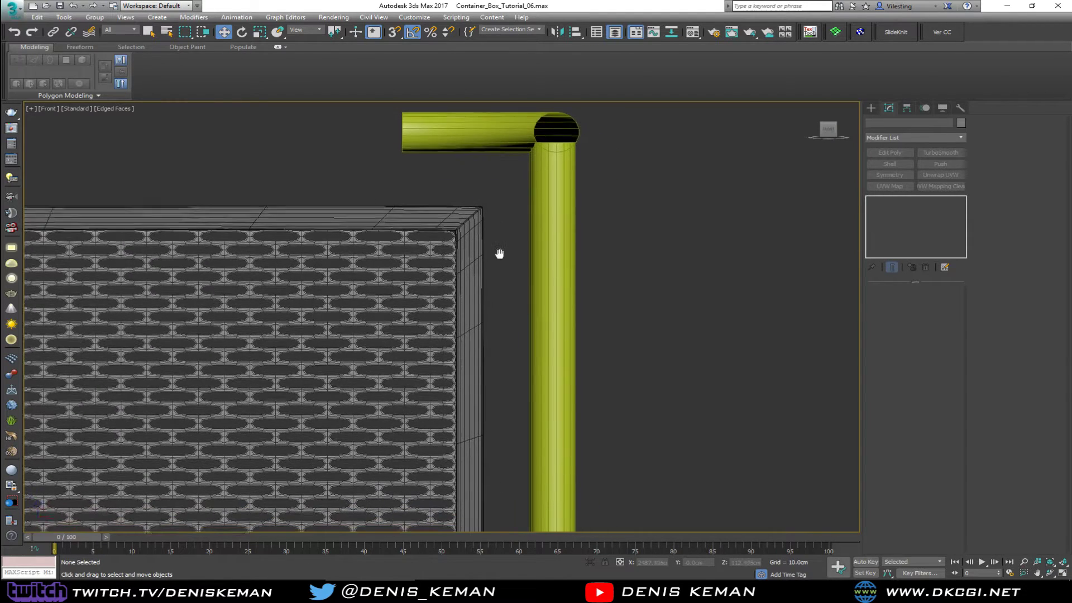
- Create a plane about 2.87 cm long and 7.76 cm wide bridging the panel frame and the corner post
right_click(544, 225)
left_click(554, 196)
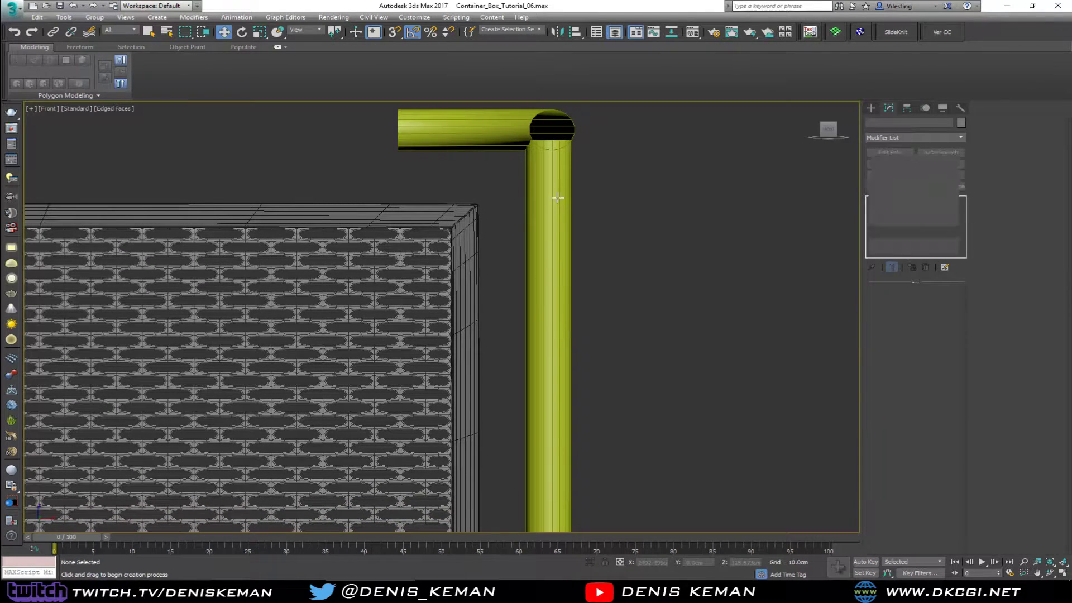
left_click_drag(456, 298, 528, 321)
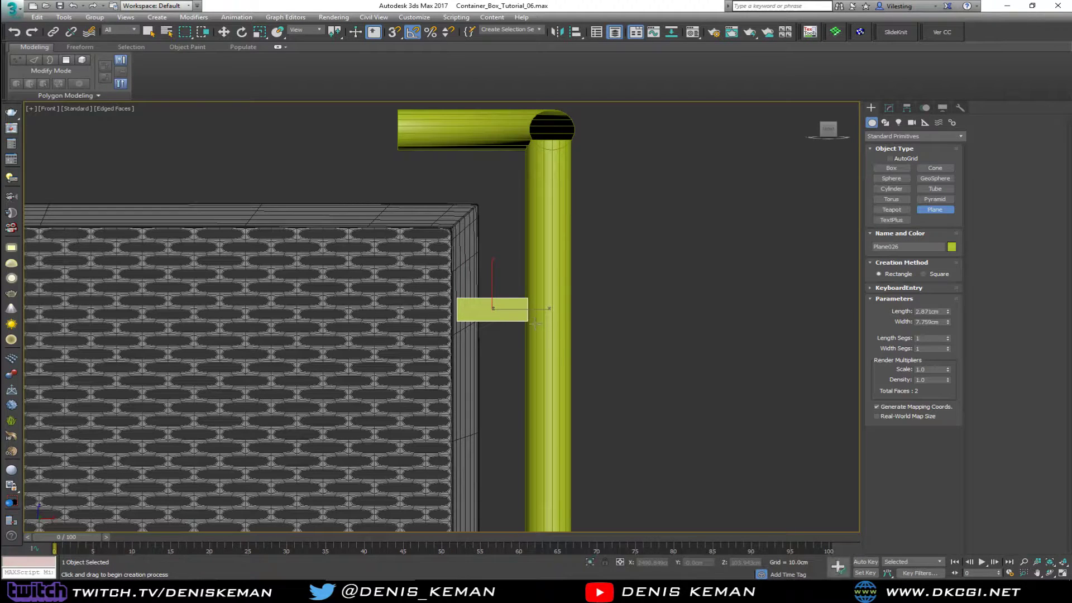
key("w")
- In the Perspective view, move the new plane along the Y axis close to the panel and corner post
key("alt+w")
middle_click(619, 387)
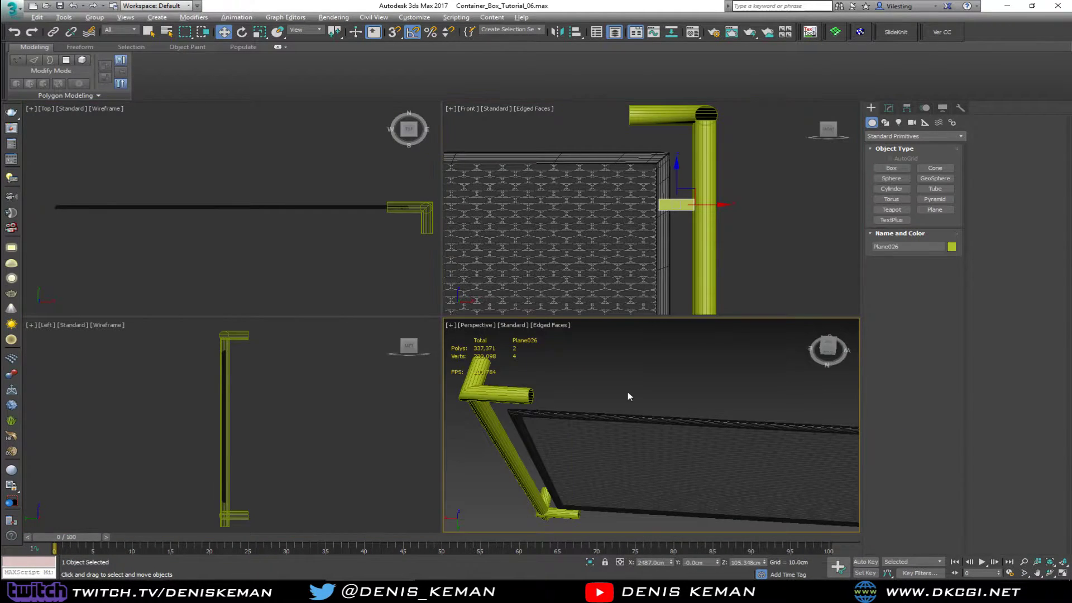
key("alt+w")
scroll(465, 304, "down", 4)
scroll(466, 304, "down", 9)
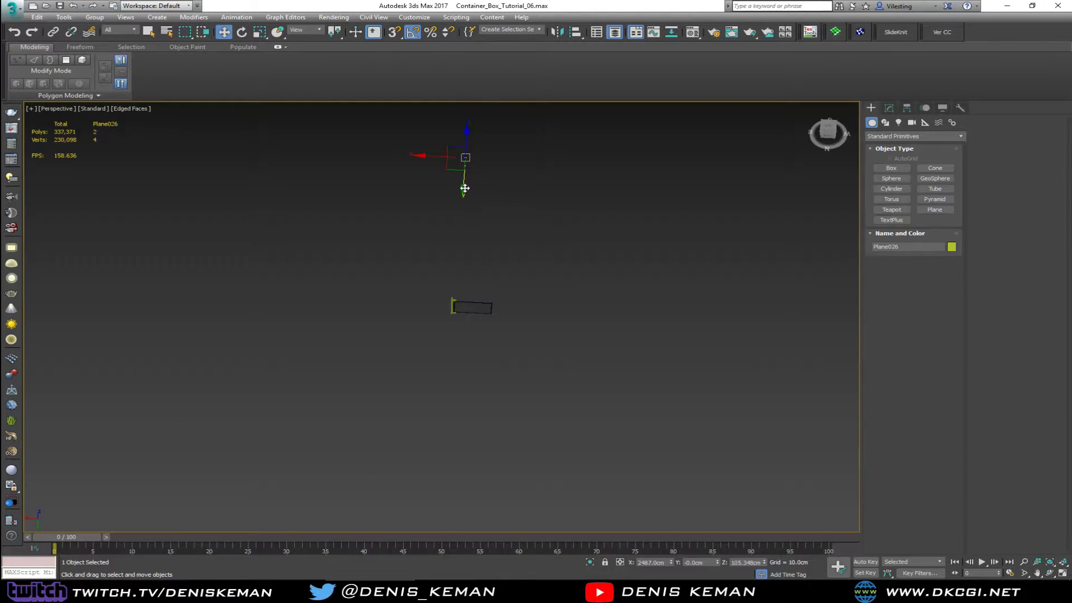
left_click_drag(464, 188, 462, 337)
key("z")
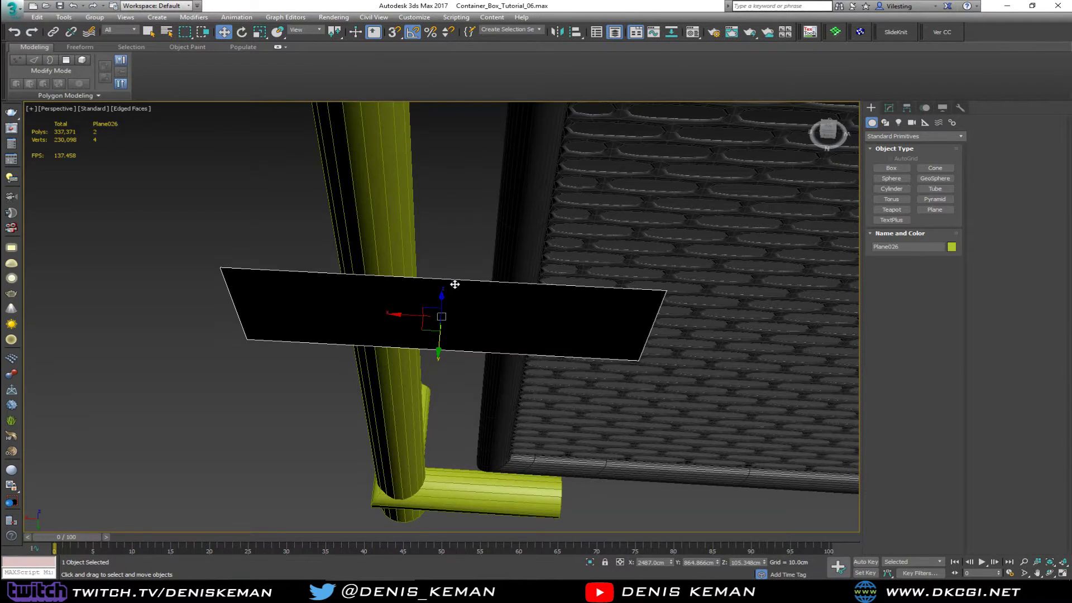
- Refine the plane's Y position to about 837.08 cm so it spans the gap between the panel frame and corner post
mouse_move(455, 284)
middle_mouse_down("alt")
mouse_move(394, 291)
mouse_move(442, 294)
middle_mouse_up("alt")
left_click_drag(423, 316, 808, 203)
key("z")
scroll(496, 304, "down", 3)
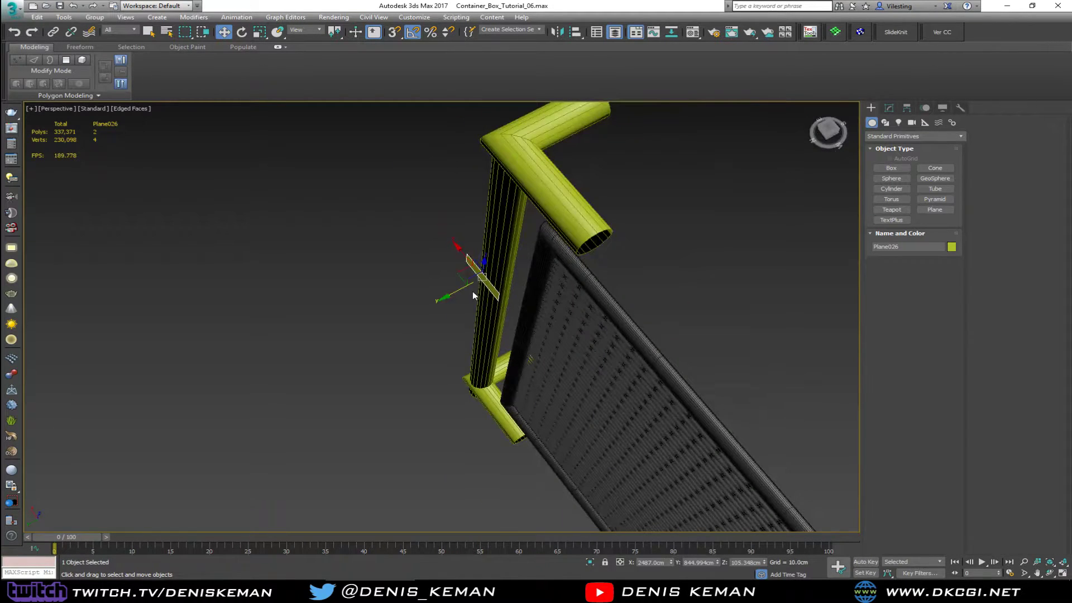
left_click_drag(464, 290, 521, 276)
key("z")
middle_click_drag(521, 275, 418, 263, "alt")
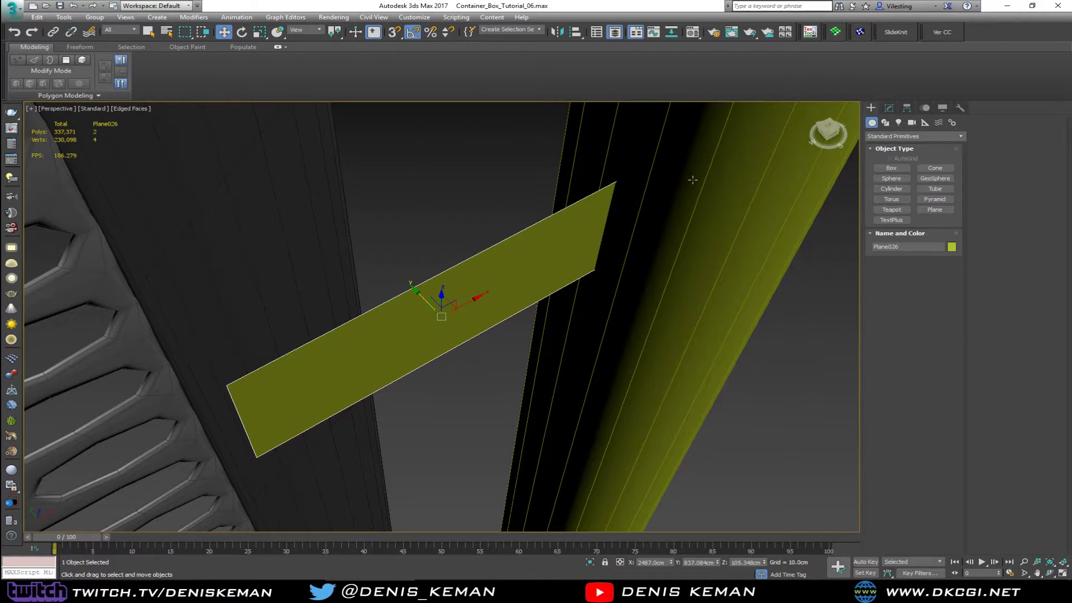
- Add an Edit Poly modifier to the corner post and insert two edge loops, just above and below the plane, with SwiftLoop
left_click(890, 109)
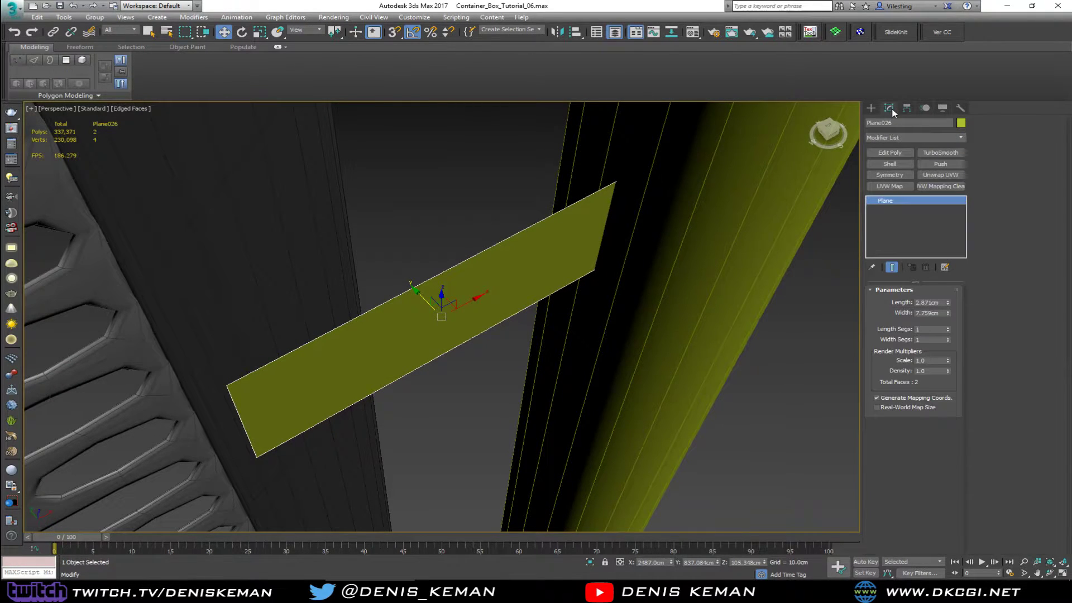
left_click(657, 186)
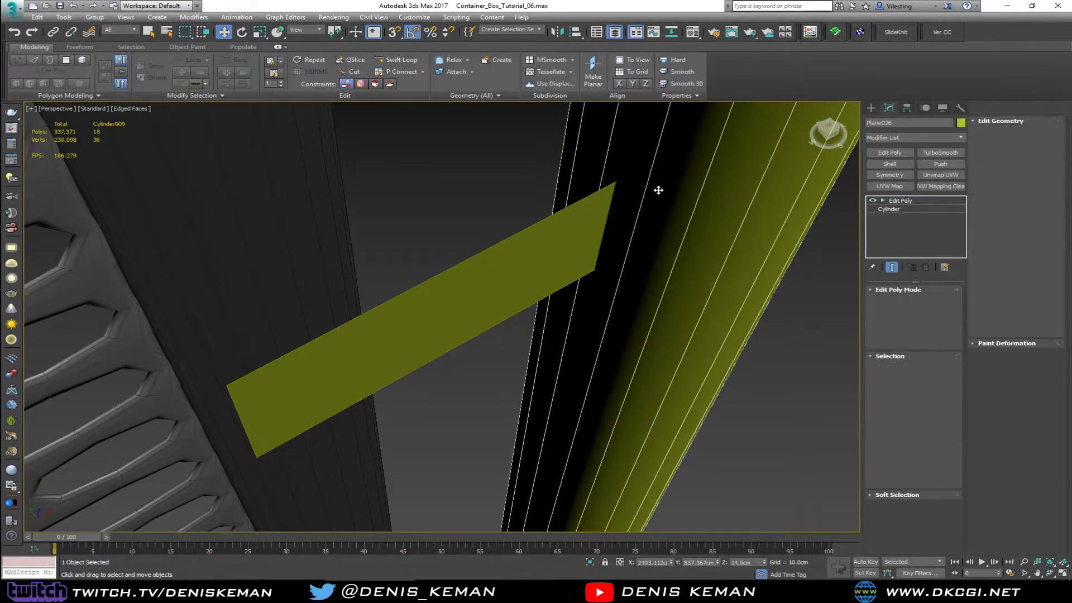
middle_click_drag(658, 186, 557, 174, "alt")
left_click(882, 152)
scroll(615, 238, "down", 3)
key("alt+shift+w")
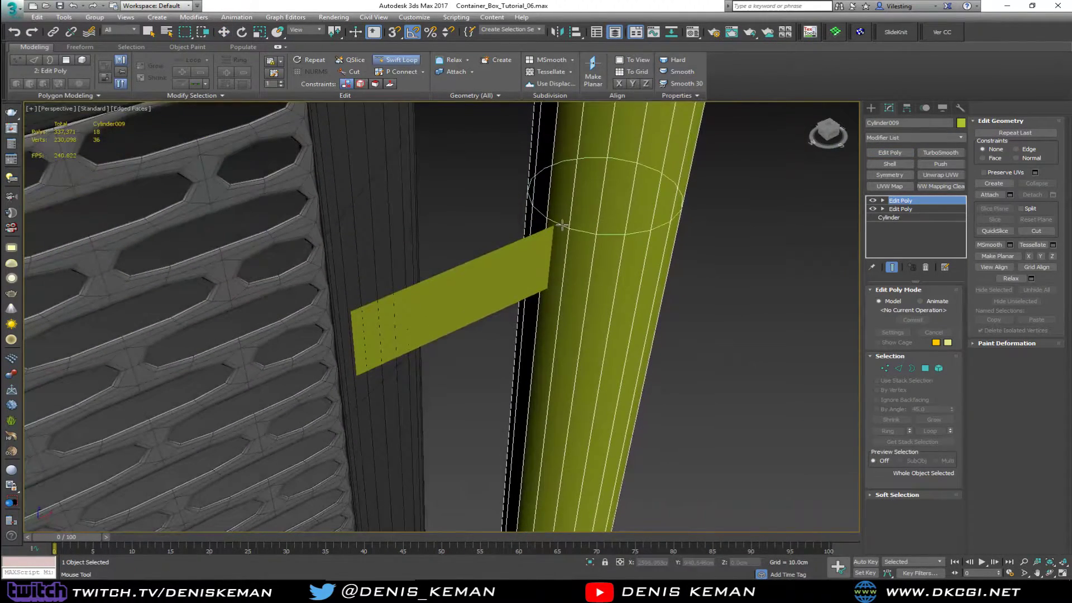
left_click(559, 307)
right_click(568, 284)
- Detach the four post polygons between the new loops, facing the plane, as a cloned object
key("4")
left_click(560, 270)
middle_click_drag(561, 270, 481, 268, "alt")
left_click(533, 254, "ctrl")
left_click(581, 270, "ctrl")
left_click(518, 257, "ctrl")
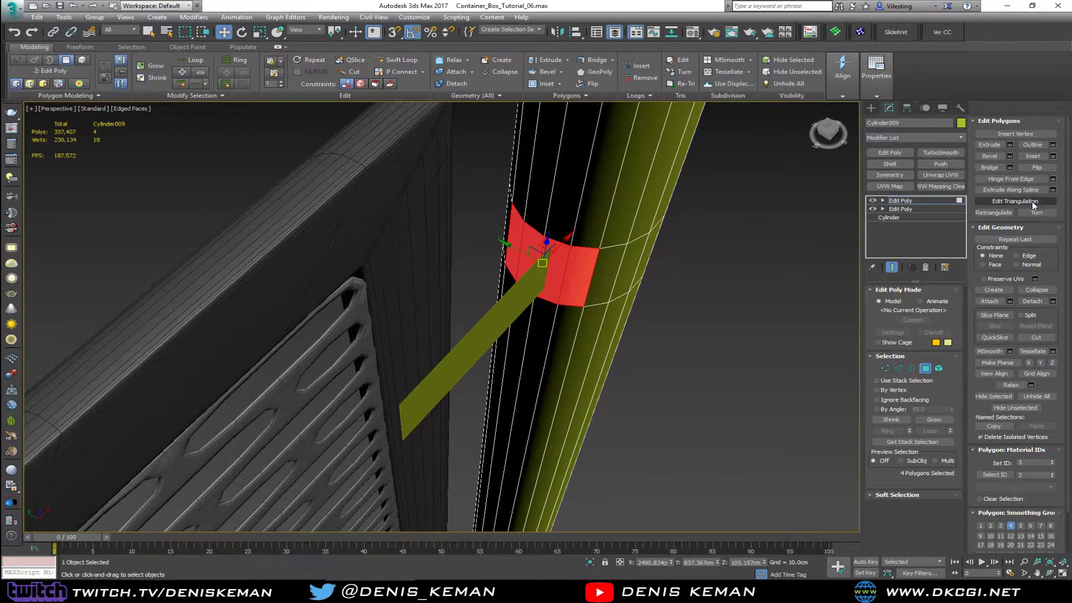
left_click(1053, 301)
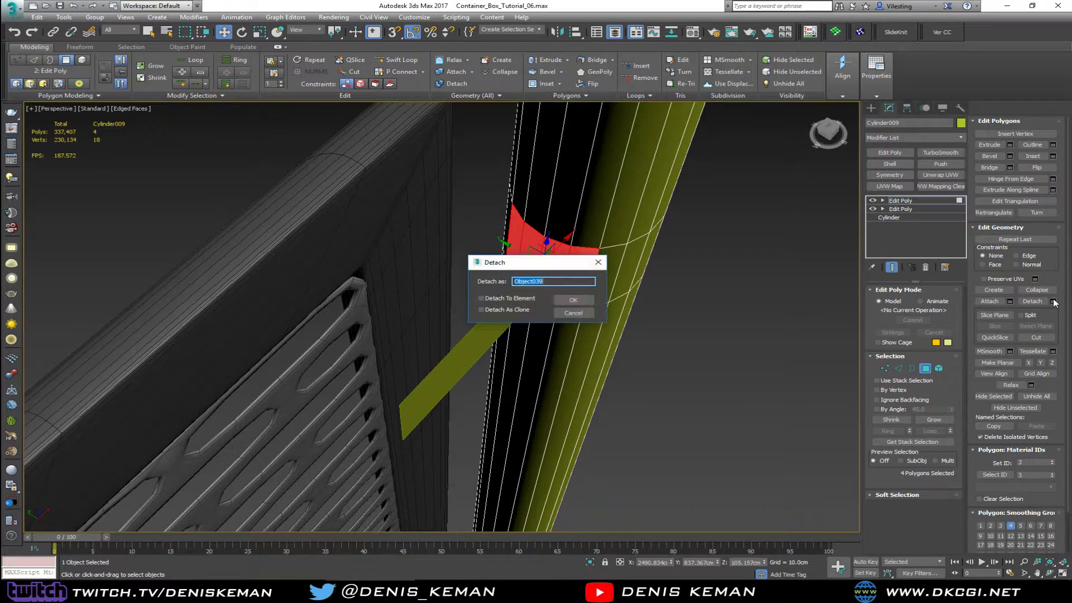
left_click(525, 310)
left_click(574, 300)
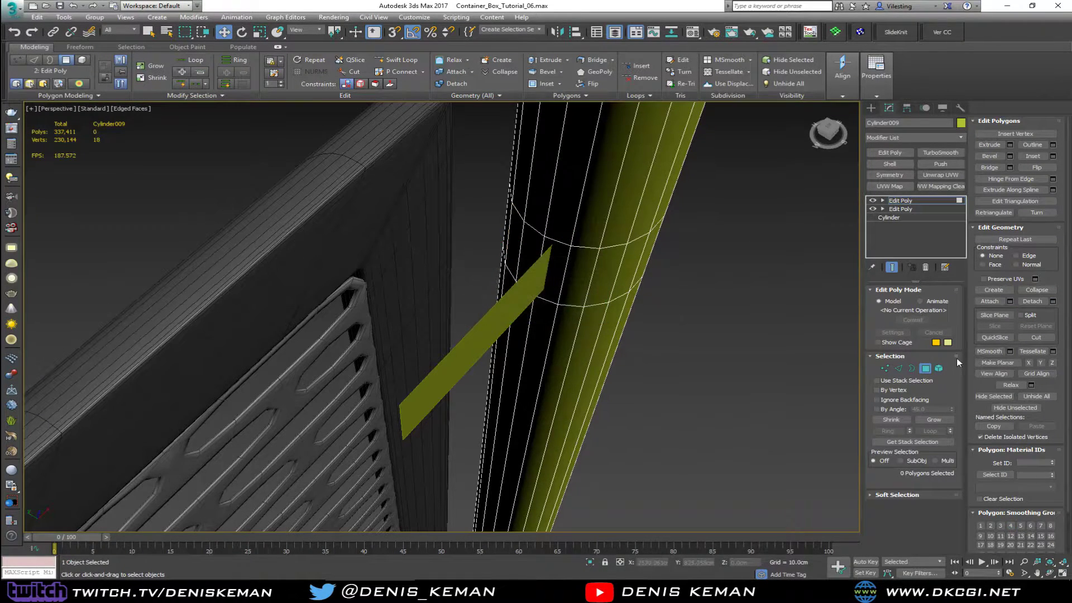
- Collapse the modeling ribbon and delete the top Edit Poly modifier from the corner post
left_click(925, 368)
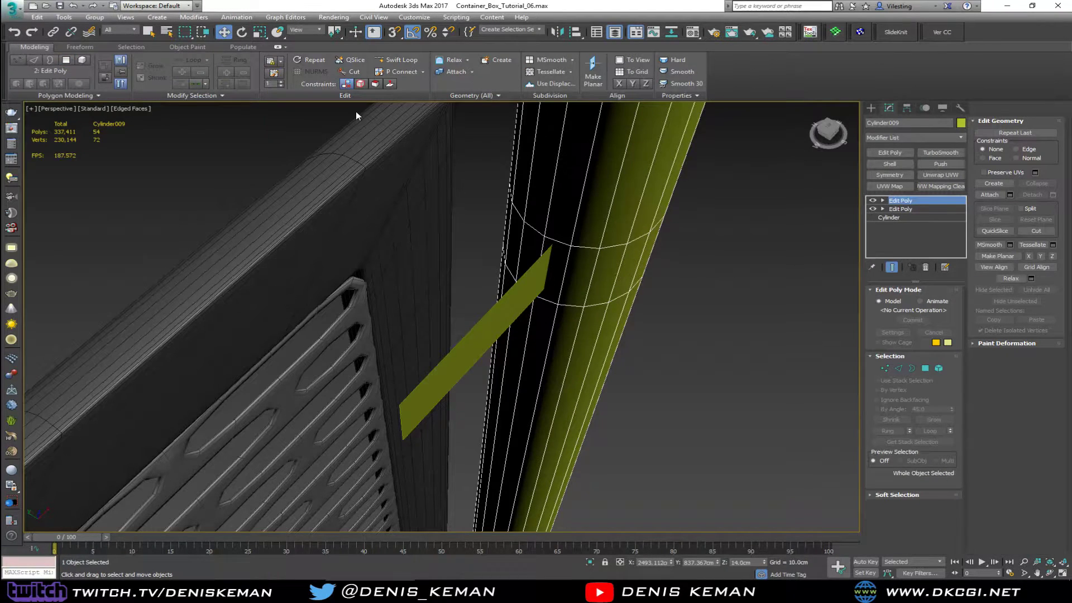
left_click(279, 46)
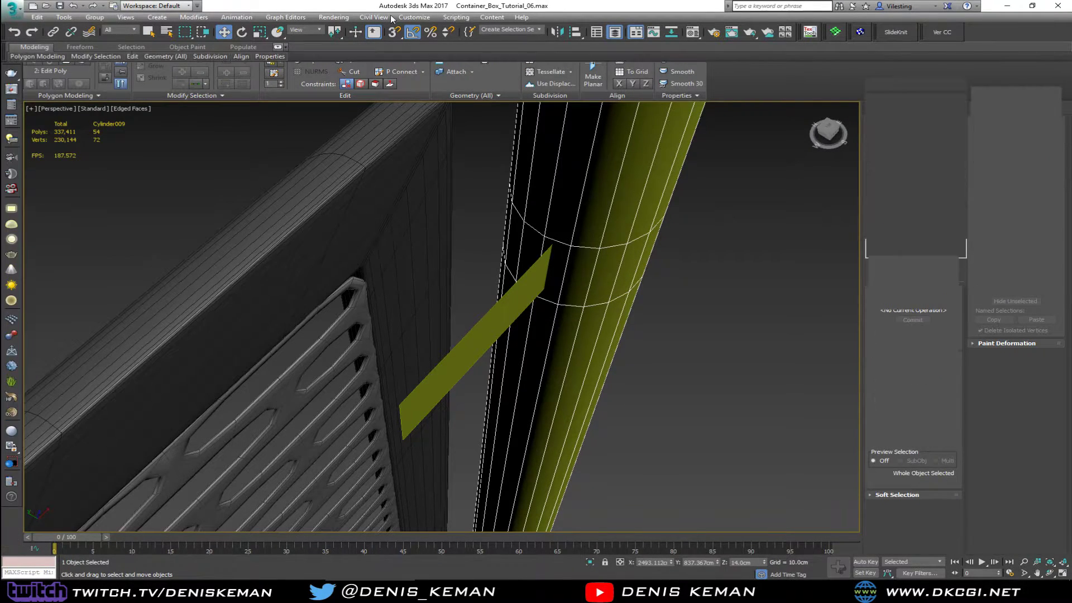
left_click(926, 228)
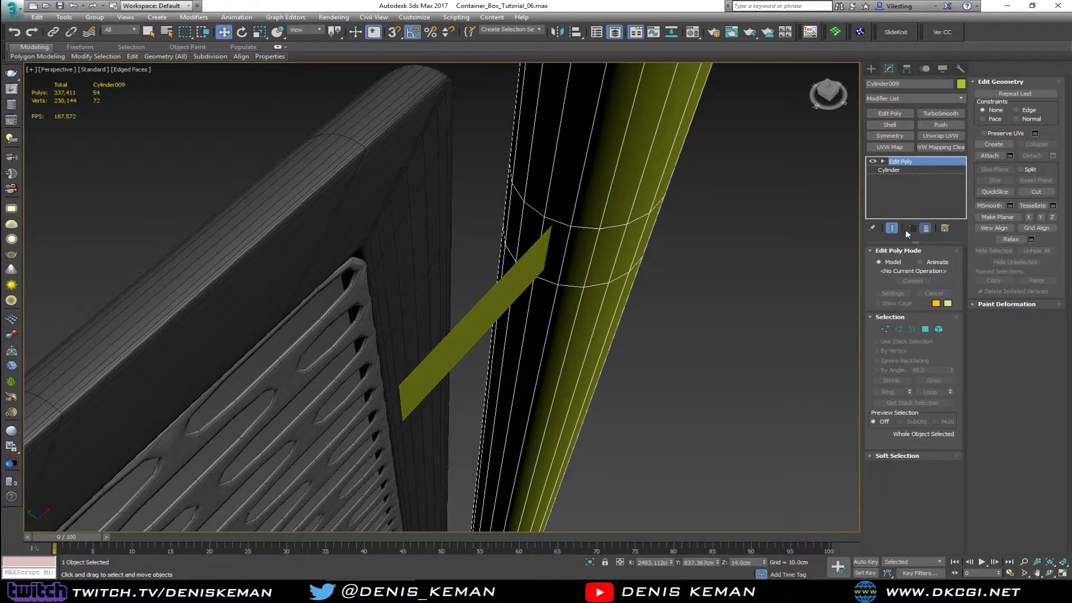
- Apply a Shell modifier to the detached curved strip on the post
left_click(564, 239)
left_click(892, 125)
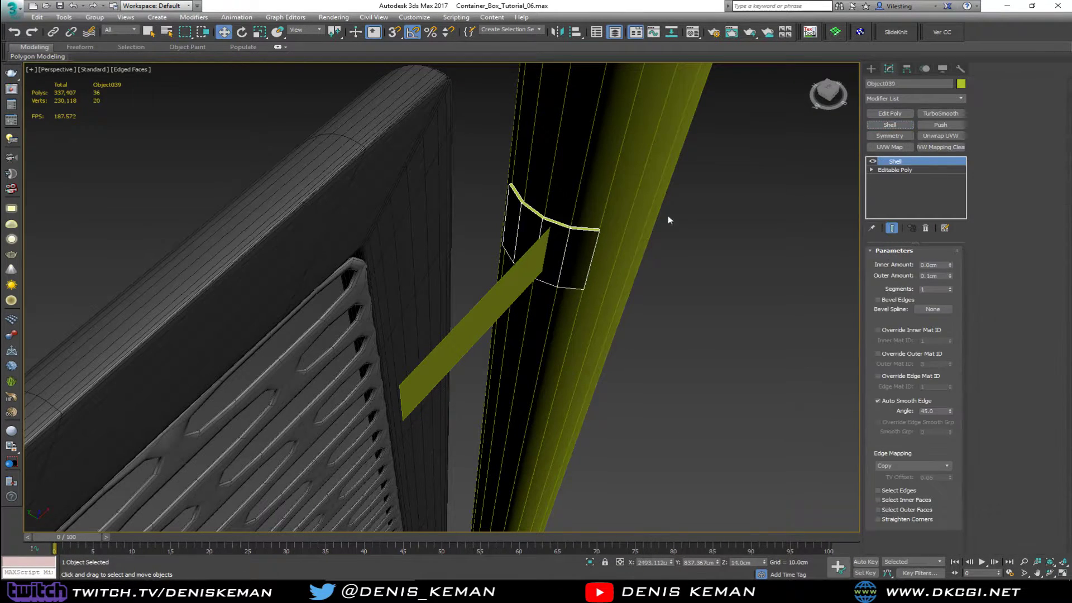
middle_click_drag(667, 220, 594, 227, "alt")
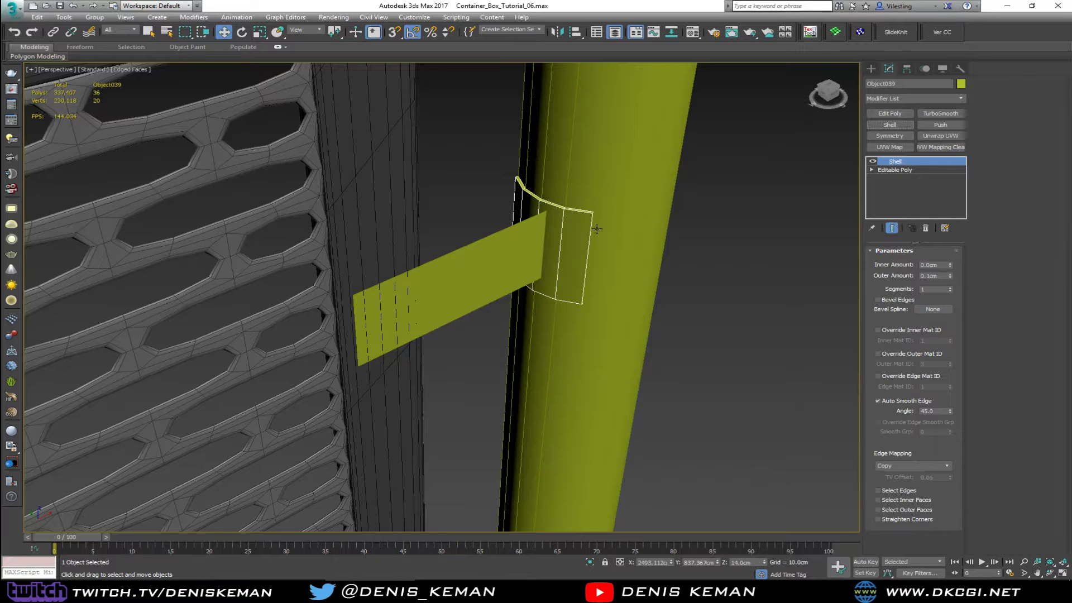
right_click(597, 229)
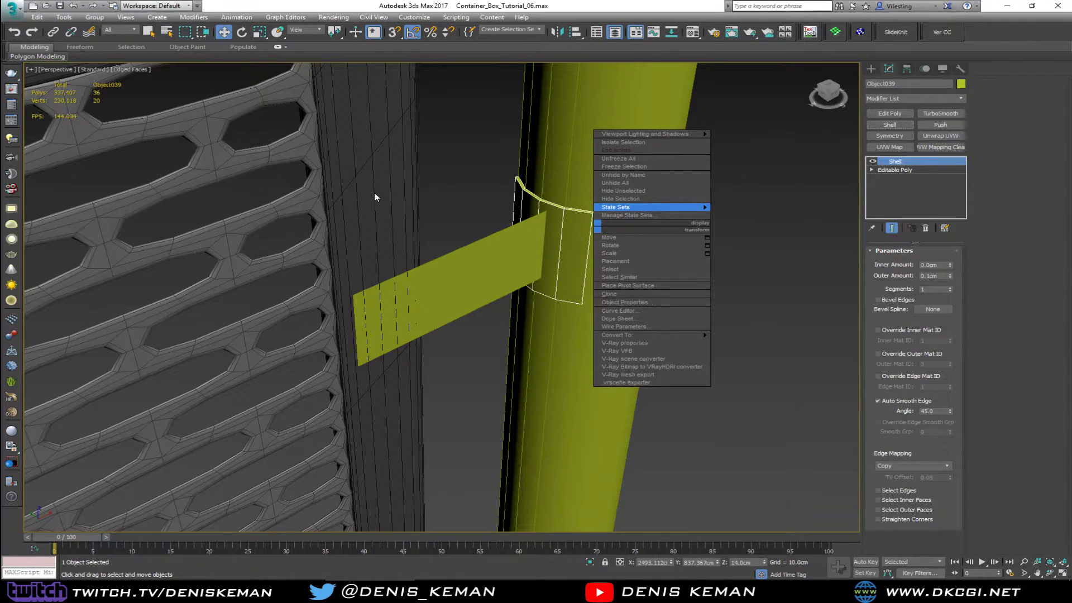
- Apply a Shell modifier to the bridging plane with an outer amount of 0.5 cm
scroll(386, 284, "down", 4)
middle_click_drag(376, 196, 443, 218)
scroll(522, 173, "down", 5)
scroll(443, 227, "up", 8)
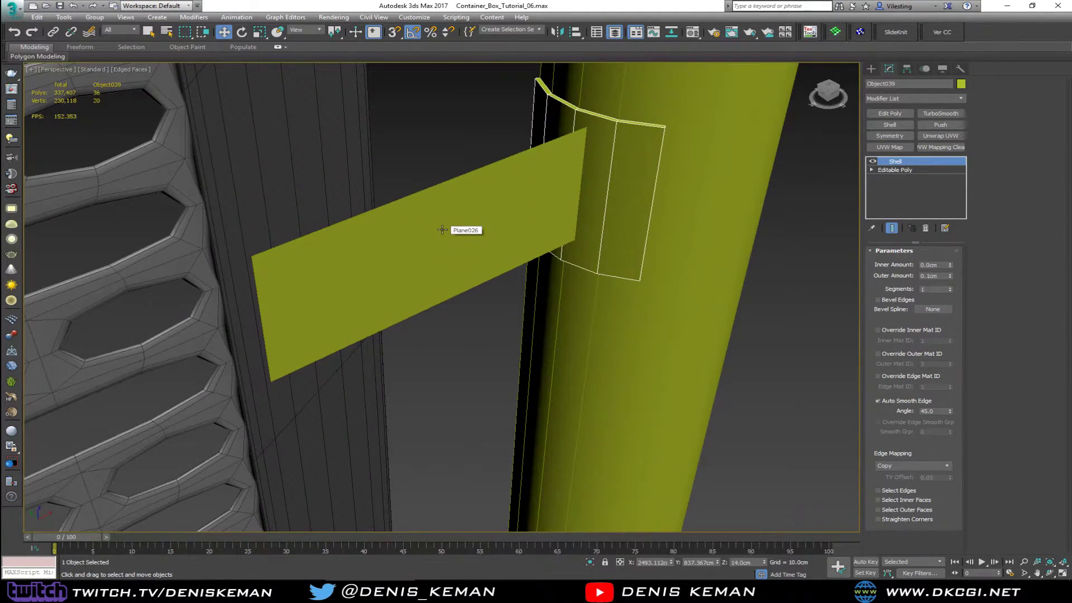
left_click(442, 230)
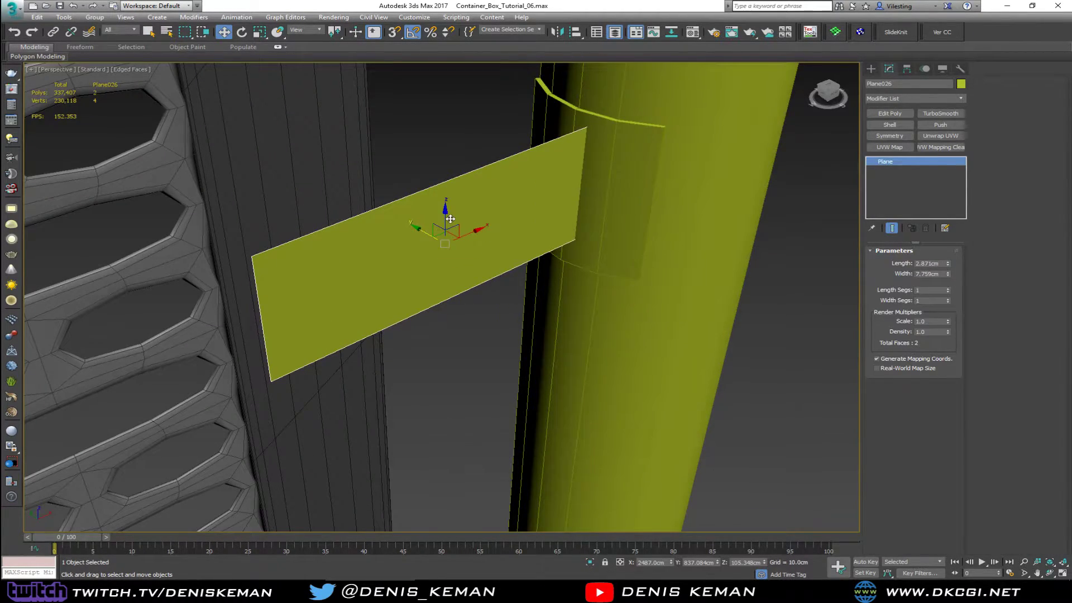
middle_click_drag(446, 212, 656, 263, "alt")
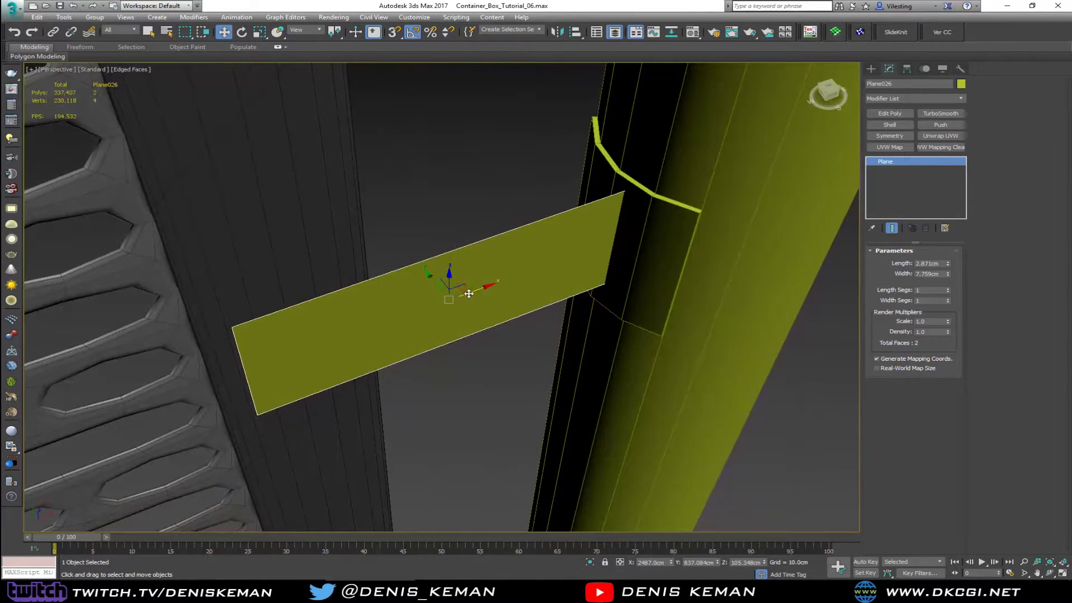
left_click(891, 125)
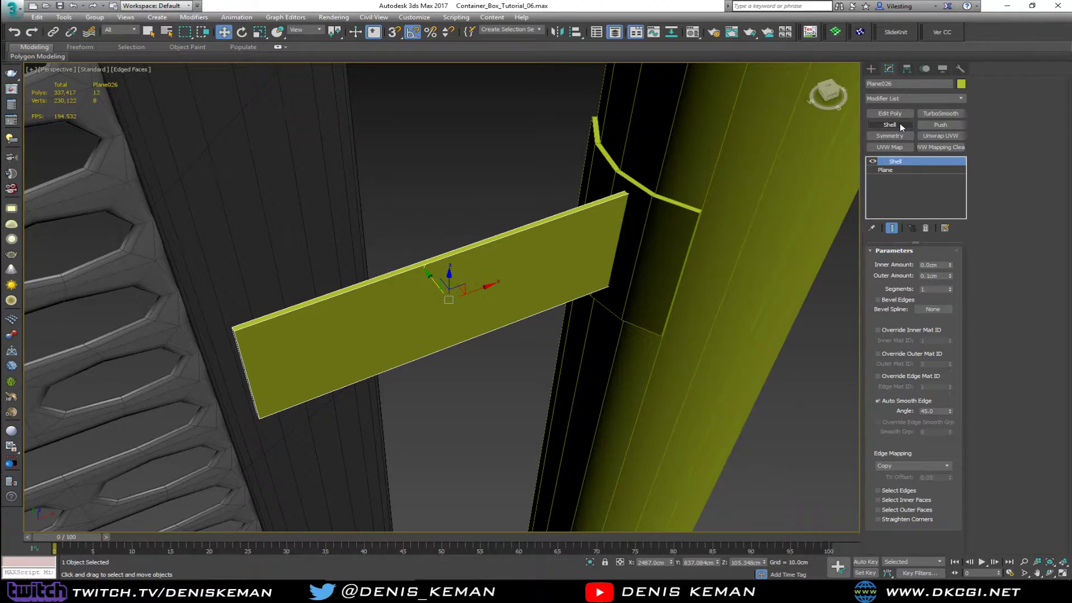
middle_click_drag(538, 287, 518, 240, "alt")
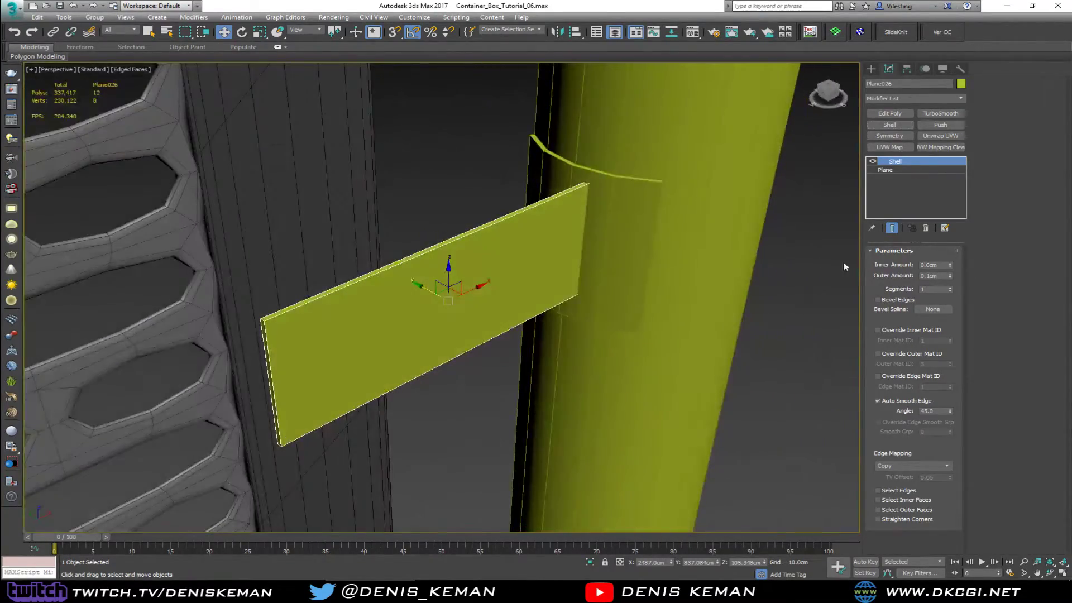
left_click(925, 276)
type("0.5")
key("Return")
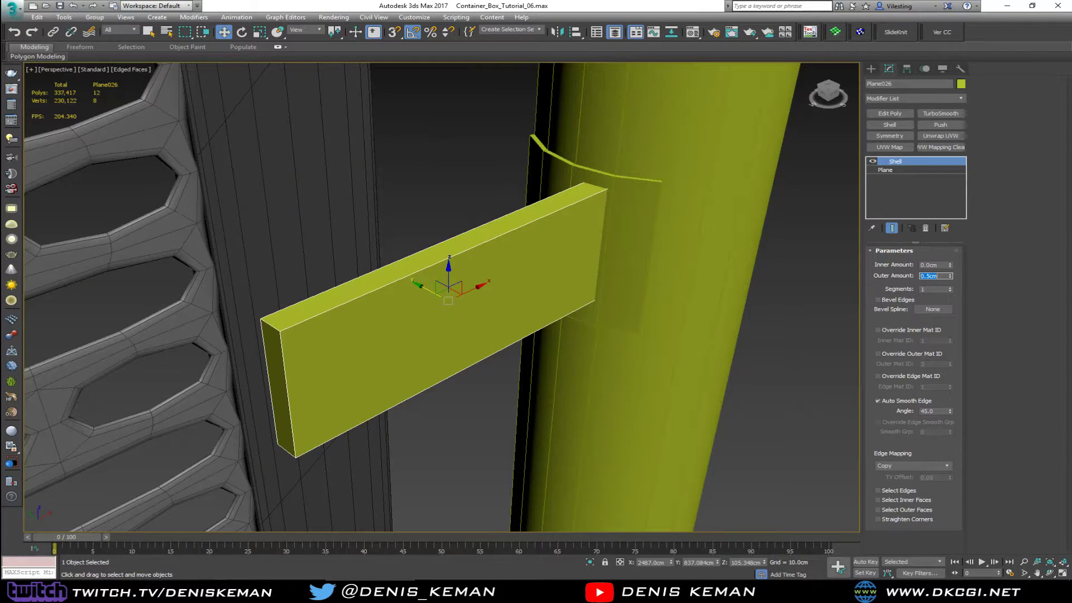
- Set the curved strip's Shell outer amount to 0.5 cm
left_click(628, 210)
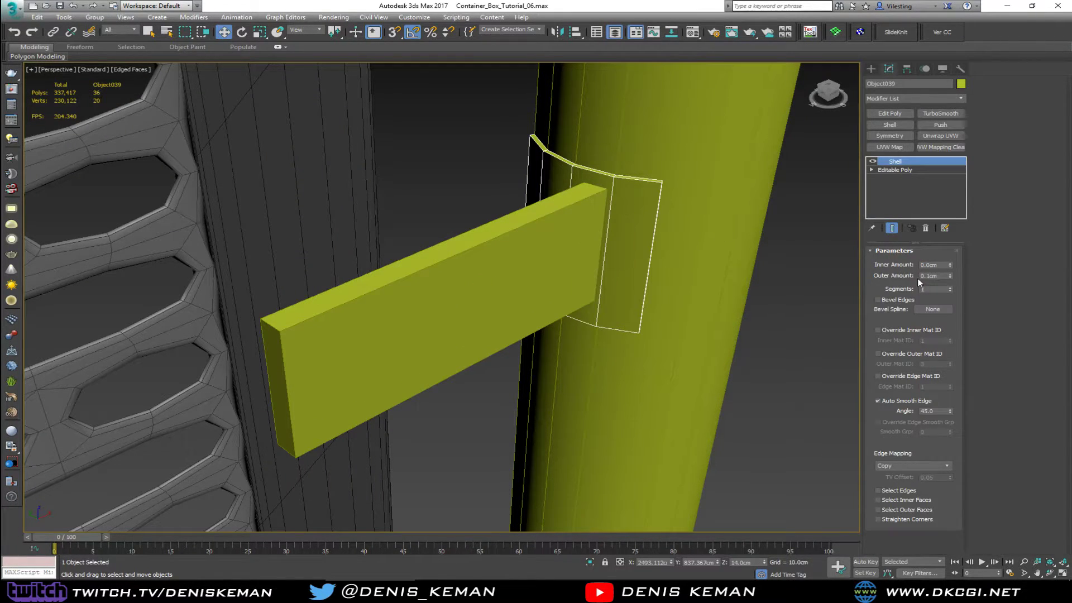
left_click(932, 276)
type("0.5")
key("Return")
- Add an Edit Poly modifier to the curved strip and delete its four hidden inner polygons facing the post
middle_click_drag(622, 286, 485, 290, "alt")
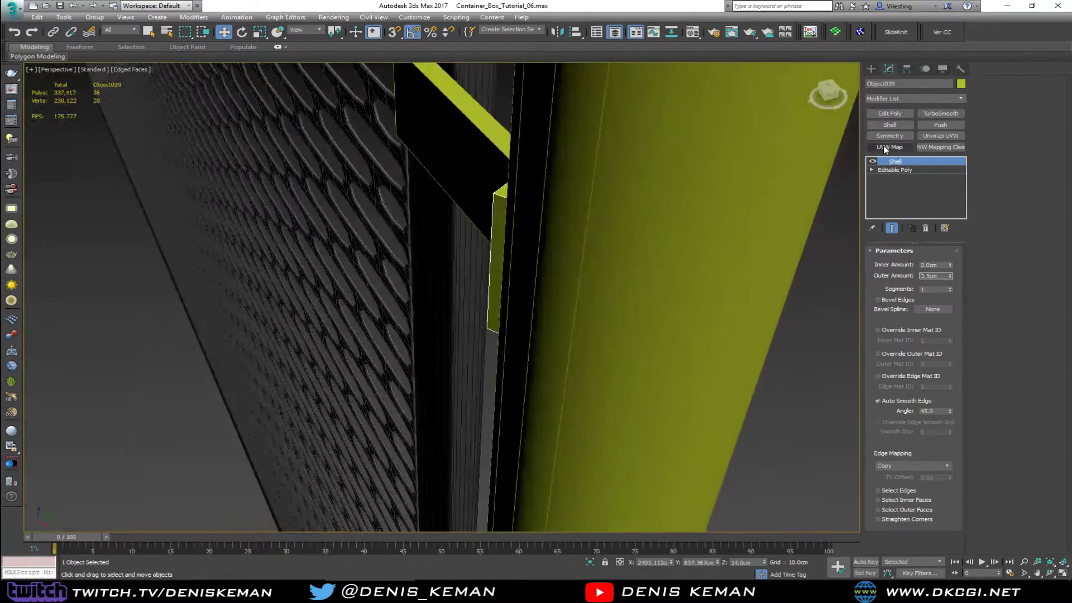
left_click(879, 116)
key("F3")
key("4")
left_click(527, 236)
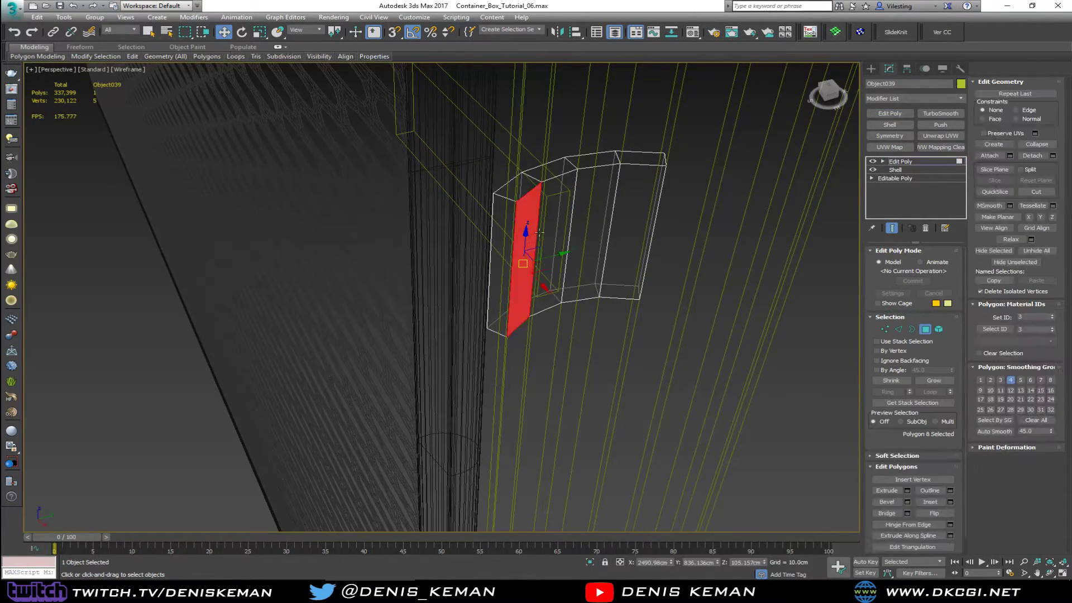
left_click(557, 229, "ctrl")
left_click(590, 225, "ctrl")
left_click(624, 224, "ctrl")
key("Delete")
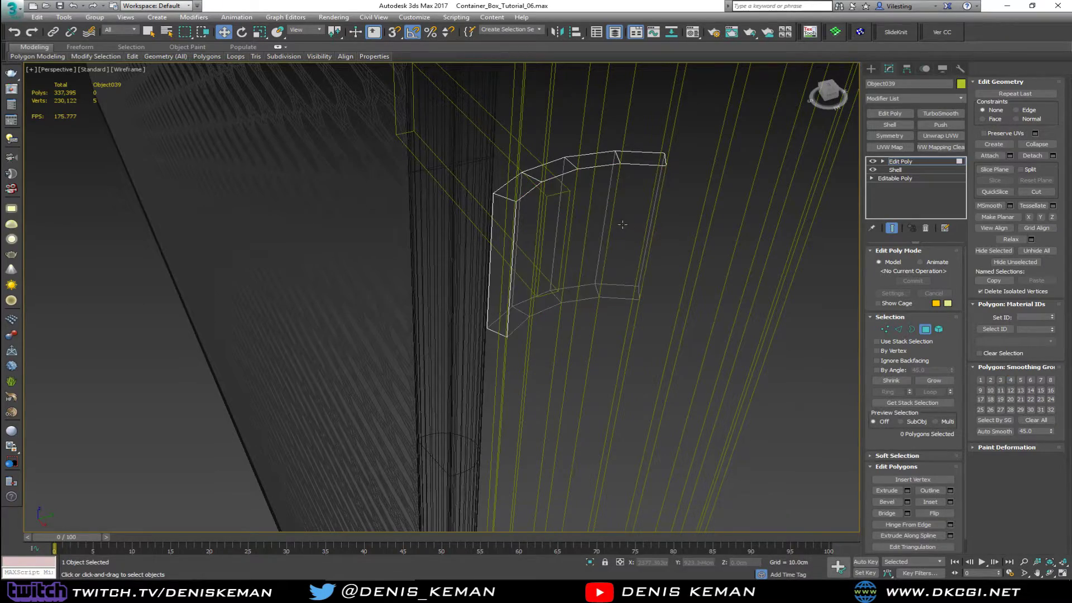
mouse_move(553, 245)
middle_mouse_down("alt")
mouse_move(667, 249)
mouse_move(555, 261)
middle_mouse_up("alt")
key("F3")
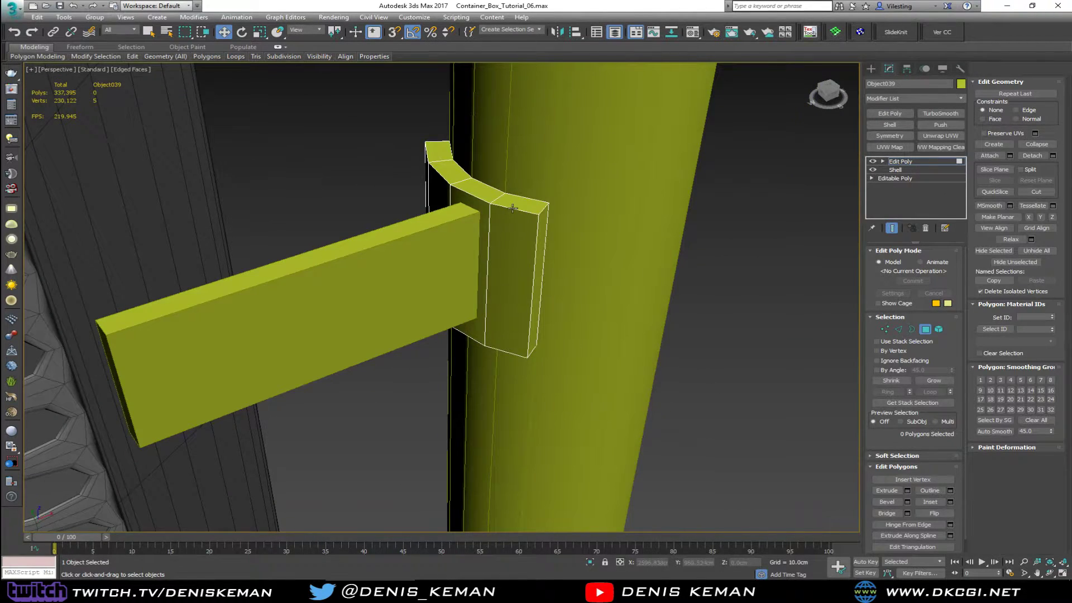
- Insert supporting edge loops near the curved strip's top and bottom edges and just behind its front face with SwiftLoop
scroll(512, 207, "up", 5)
middle_click_drag(524, 224, 412, 238)
key("2")
left_click(438, 241)
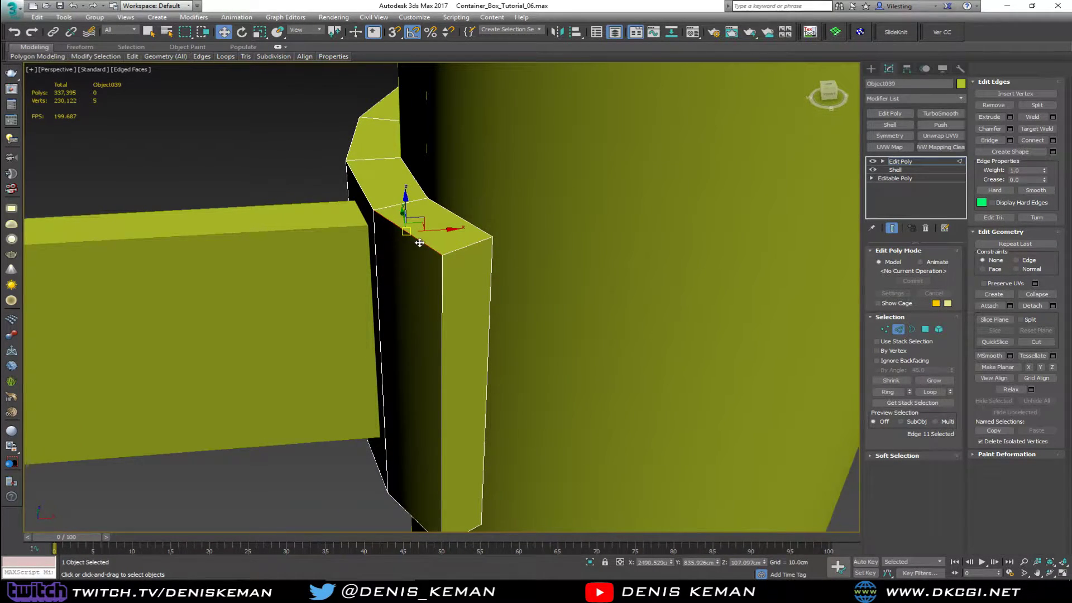
key("alt+s")
left_click(442, 260)
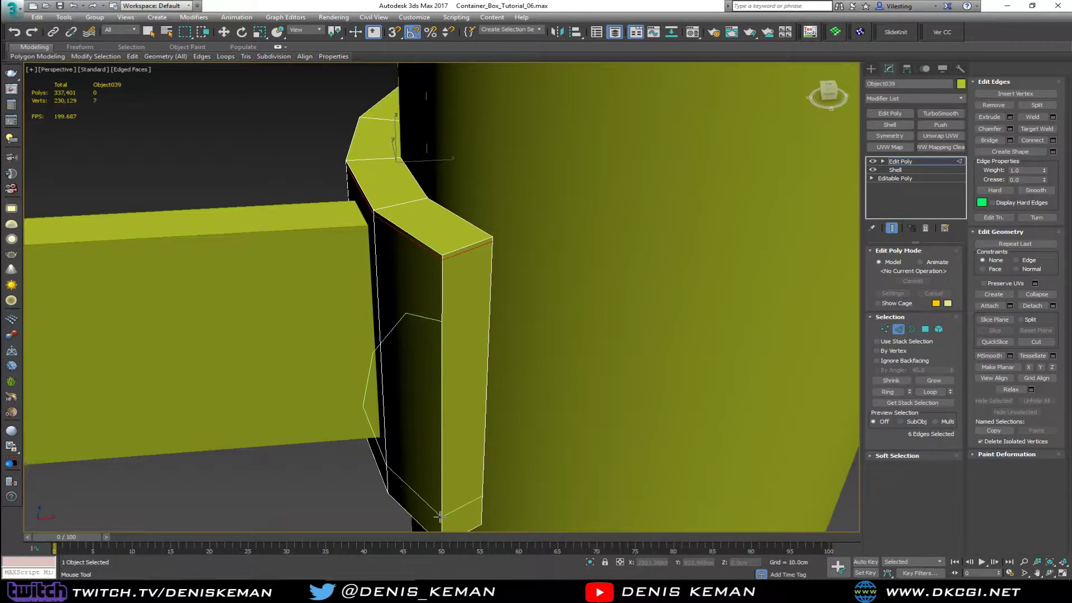
middle_click_drag(442, 525, 440, 476)
left_click(441, 495)
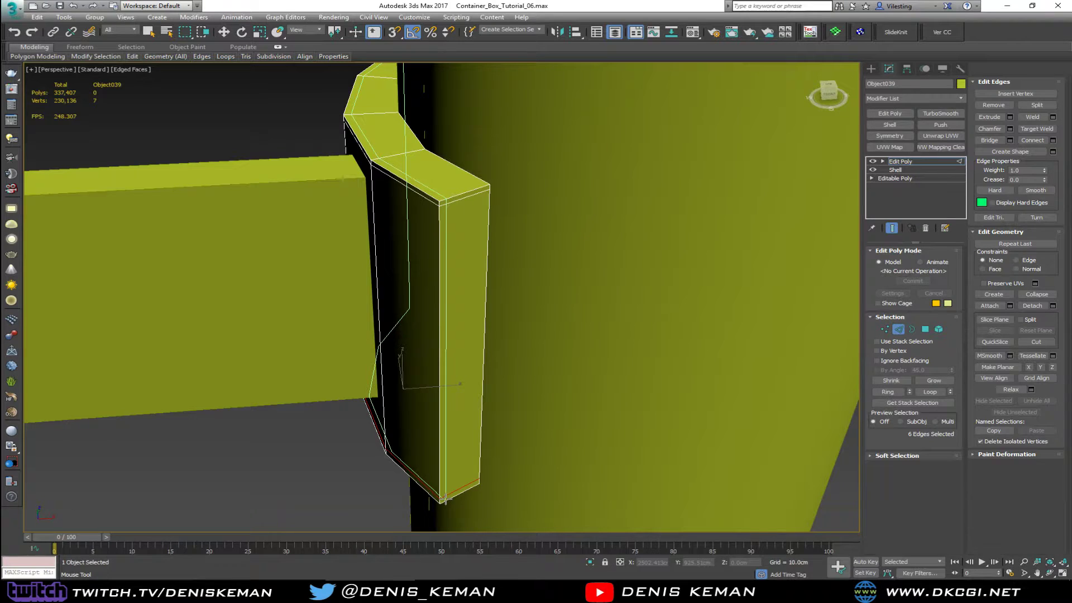
left_click(446, 498)
key("w")
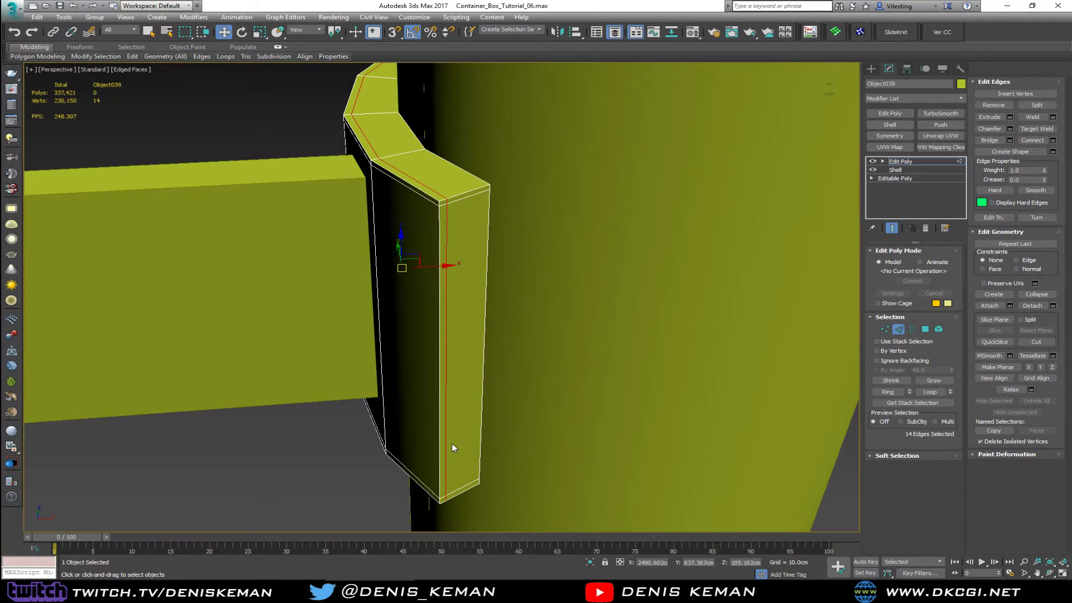
- Insert vertical supporting edge loops on the curved strip's front face close to both of its ends
key("alt+1")
left_click(432, 200)
key("w")
middle_click_drag(424, 226, 507, 298, "alt")
left_click(373, 317)
key("w")
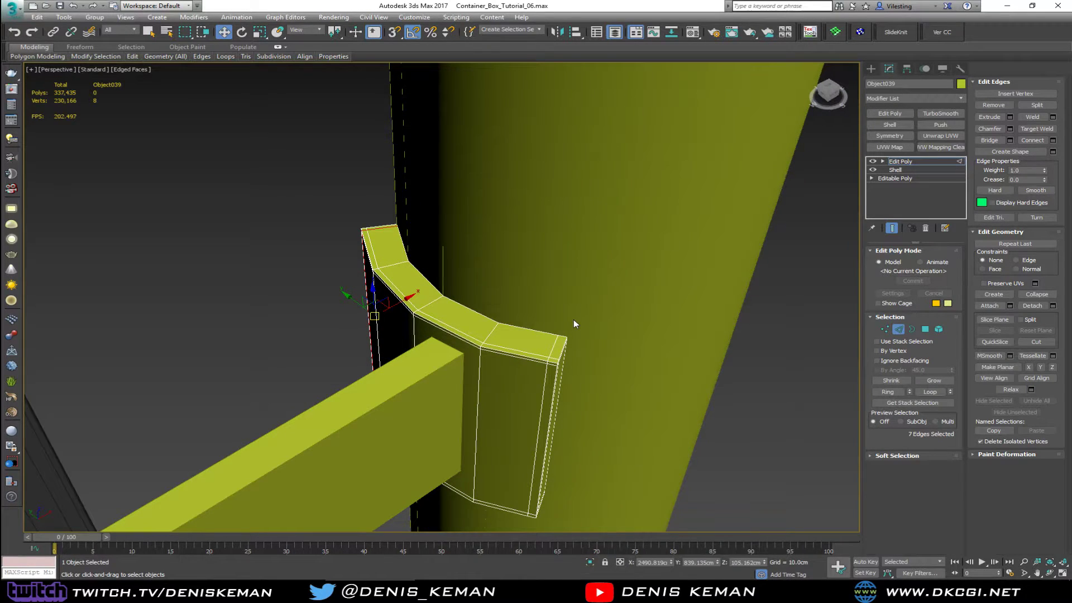
- Leave edge editing and apply a TurboSmooth modifier with one iteration to the curved strip
left_click(897, 330)
left_click(765, 384)
left_click(550, 373)
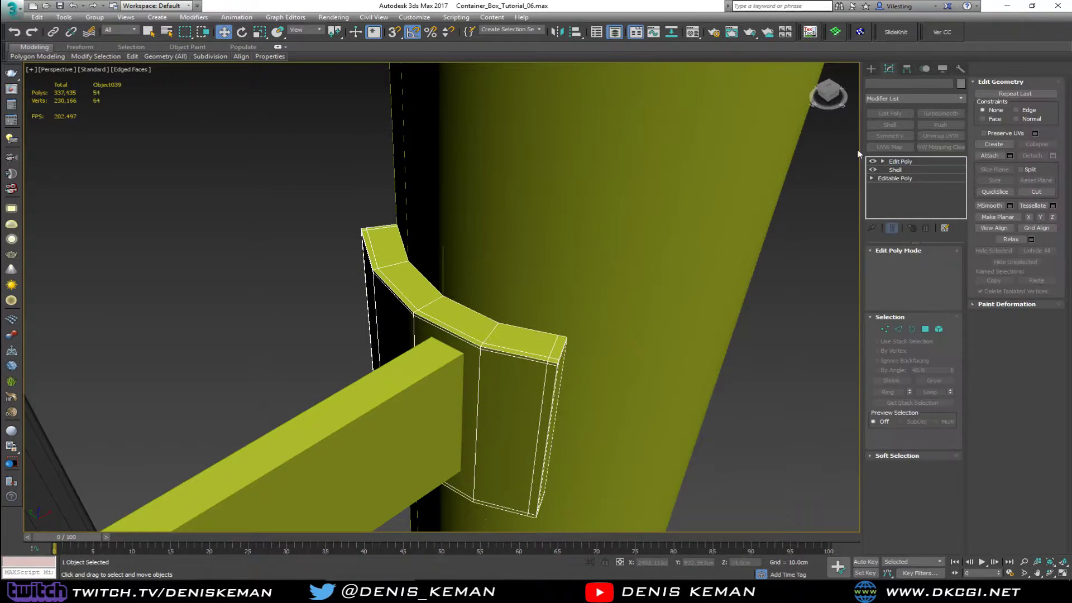
left_click(934, 115)
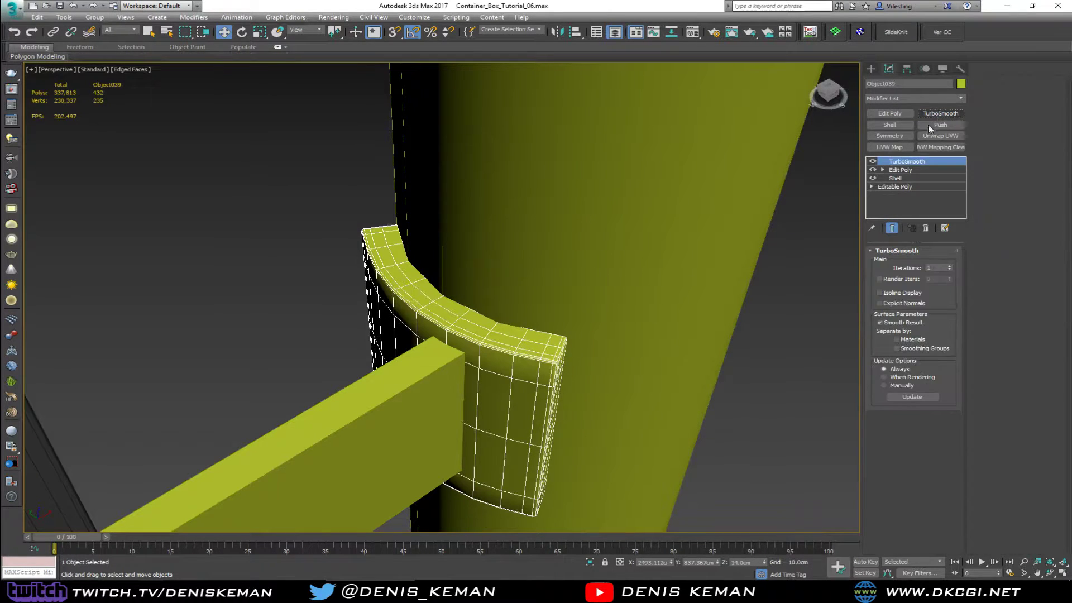
- Raise the curved strip's TurboSmooth to 2 iterations and check the smoothed result in plain shading
left_click(949, 266)
middle_click_drag(642, 290, 660, 163)
scroll(661, 164, "down", 2)
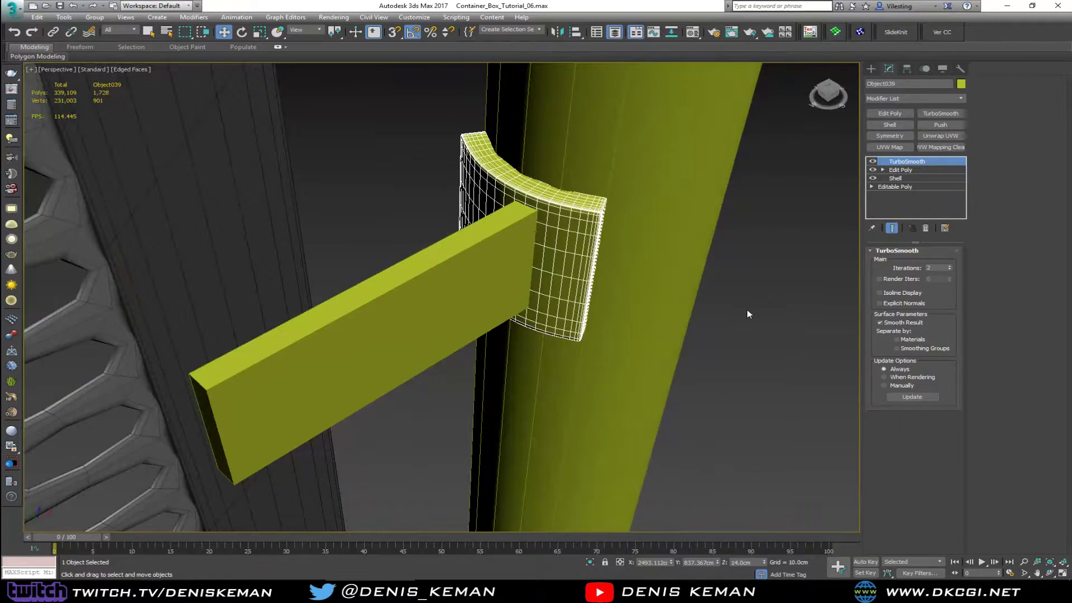
left_click(749, 313)
mouse_move(569, 209)
middle_mouse_down()
mouse_move(560, 256)
mouse_move(508, 272)
mouse_move(551, 258)
mouse_move(492, 204)
middle_mouse_up()
scroll(560, 256, "down", 4)
key("F4")
scroll(560, 246, "down", 2)
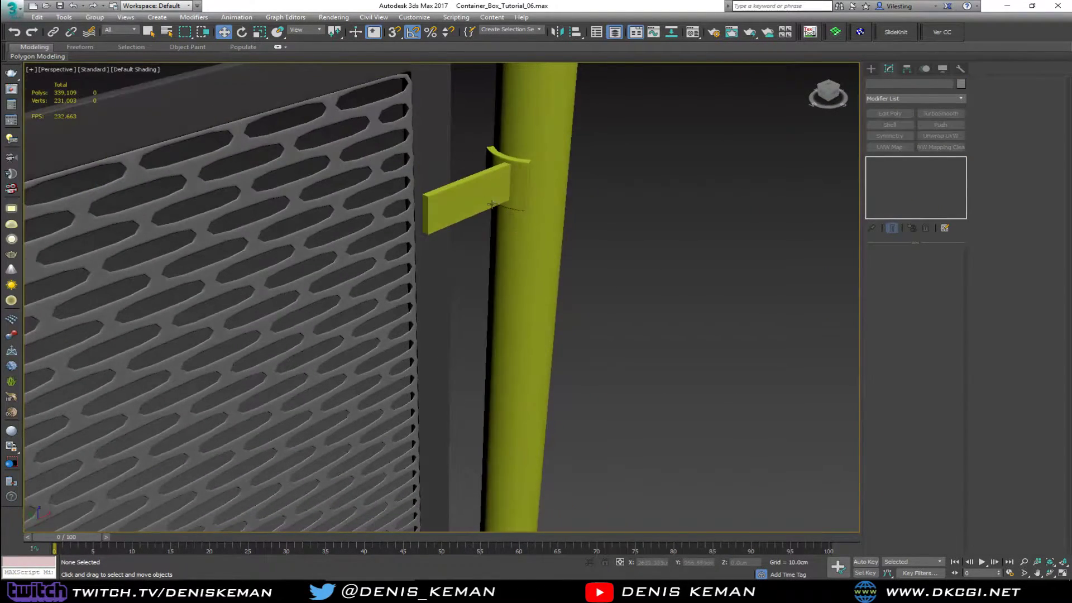
- Add an Edit Poly modifier to the connecting bar and insert supporting edge loops close to its outer edges with SwiftLoop
left_click(468, 200)
scroll(469, 200, "up", 6)
key("F4")
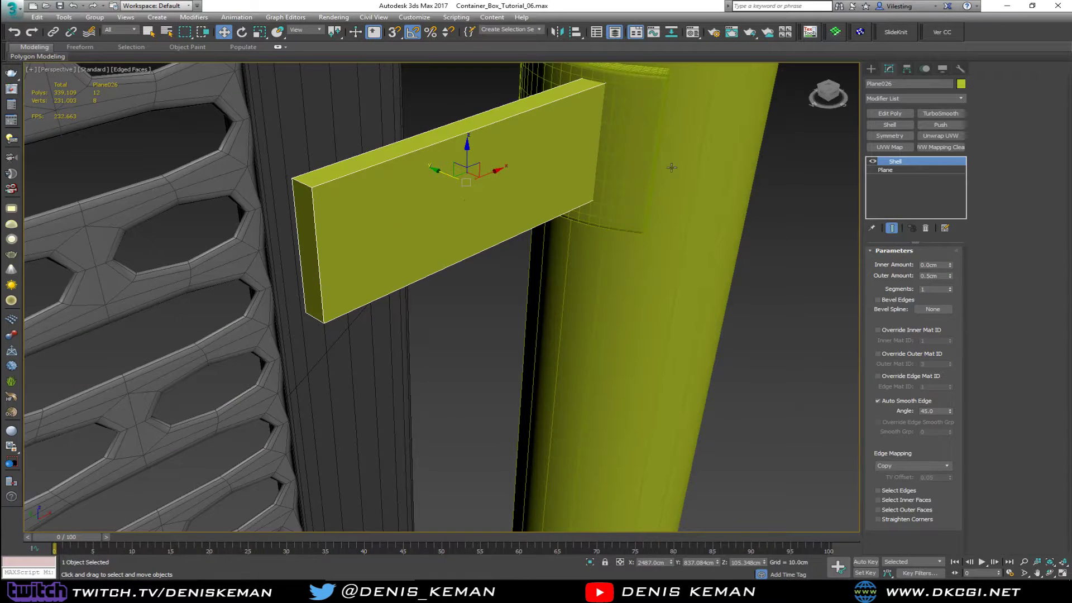
left_click(889, 114)
key("alt+s")
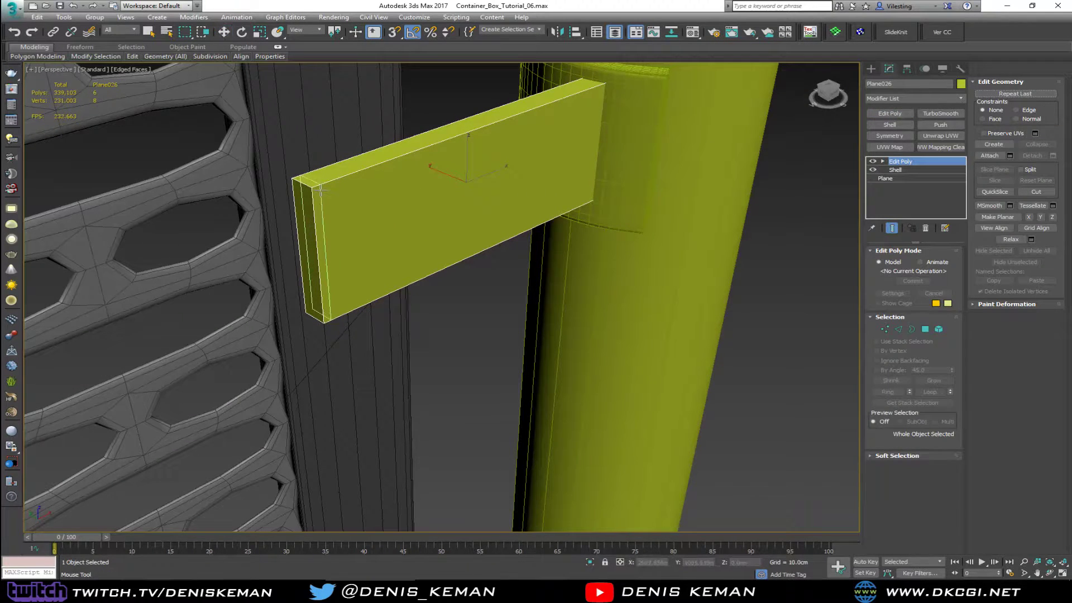
left_click(320, 185)
left_click(320, 194)
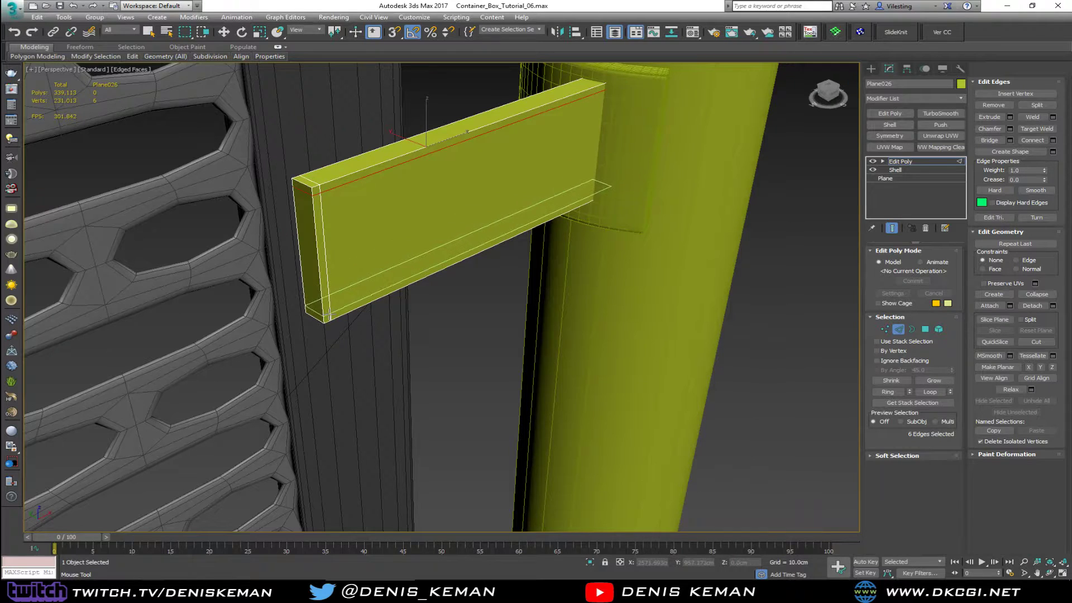
left_click(320, 314)
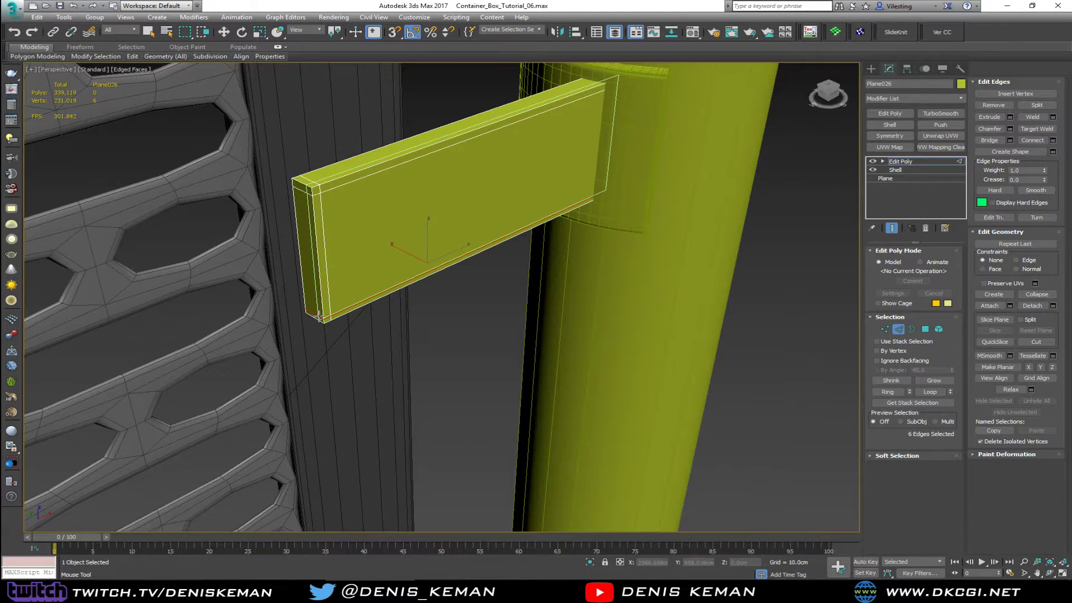
left_click(604, 99)
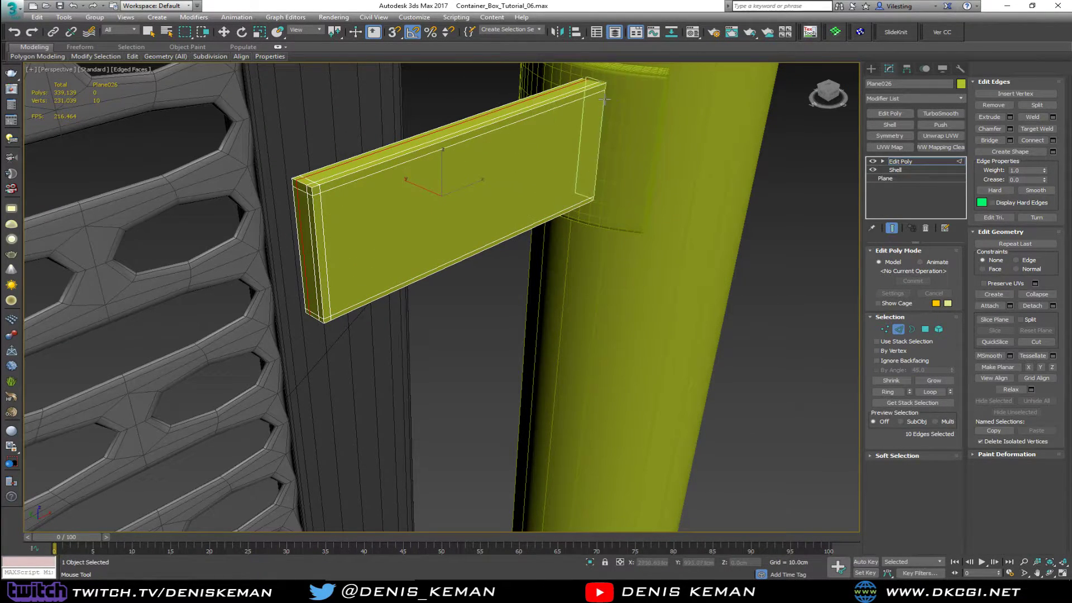
left_click(595, 117)
key("w")
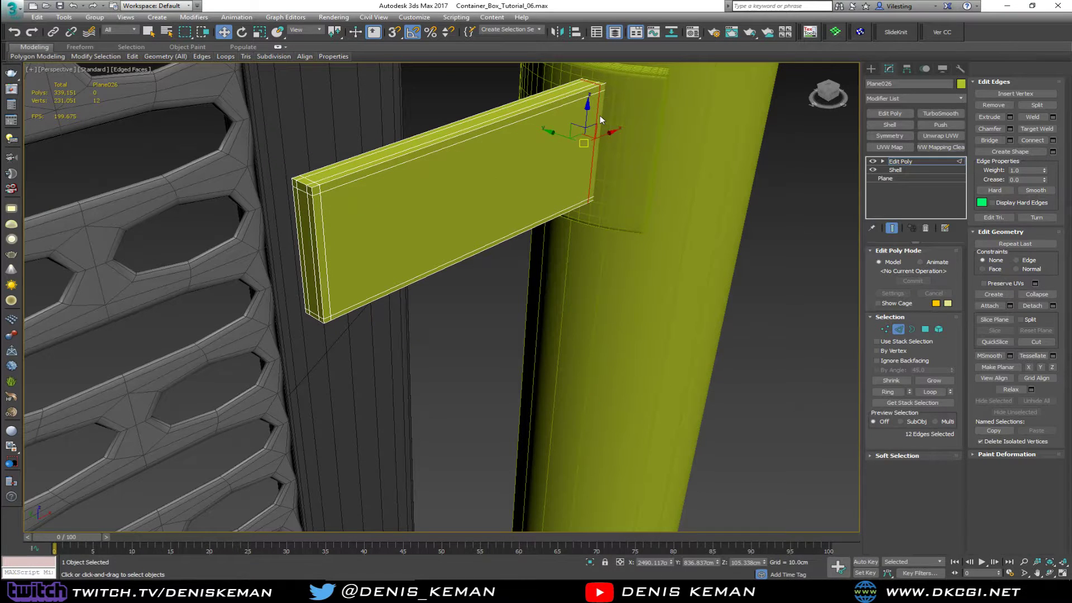
- Apply a TurboSmooth modifier with one iteration to the connecting bar and check it in plain shading
left_click(930, 115)
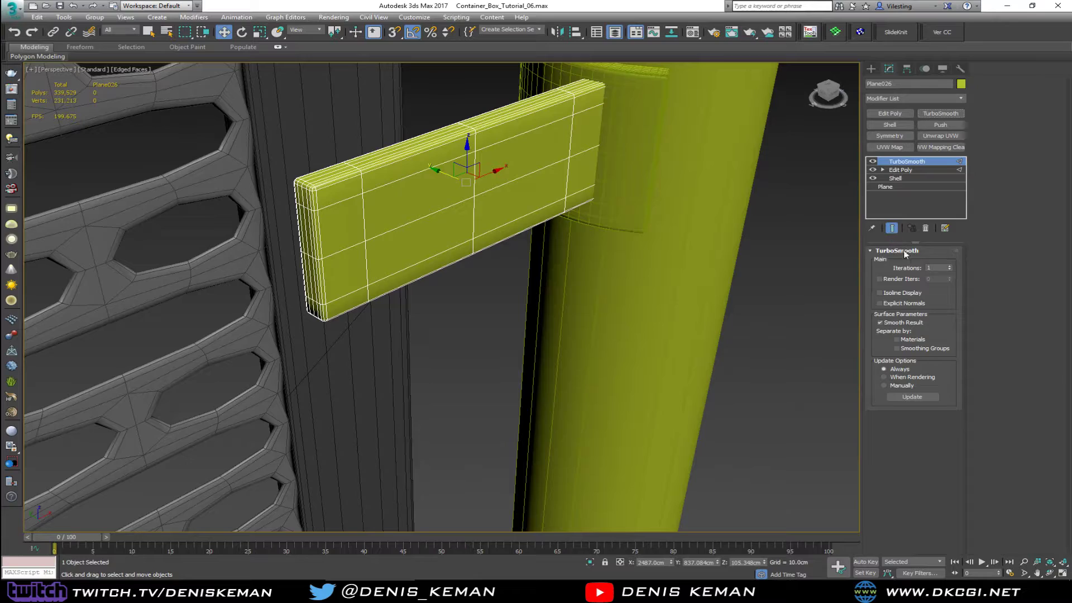
mouse_move(476, 238)
middle_mouse_down("alt")
mouse_move(476, 213)
mouse_move(474, 237)
middle_mouse_up("alt")
left_click(467, 315)
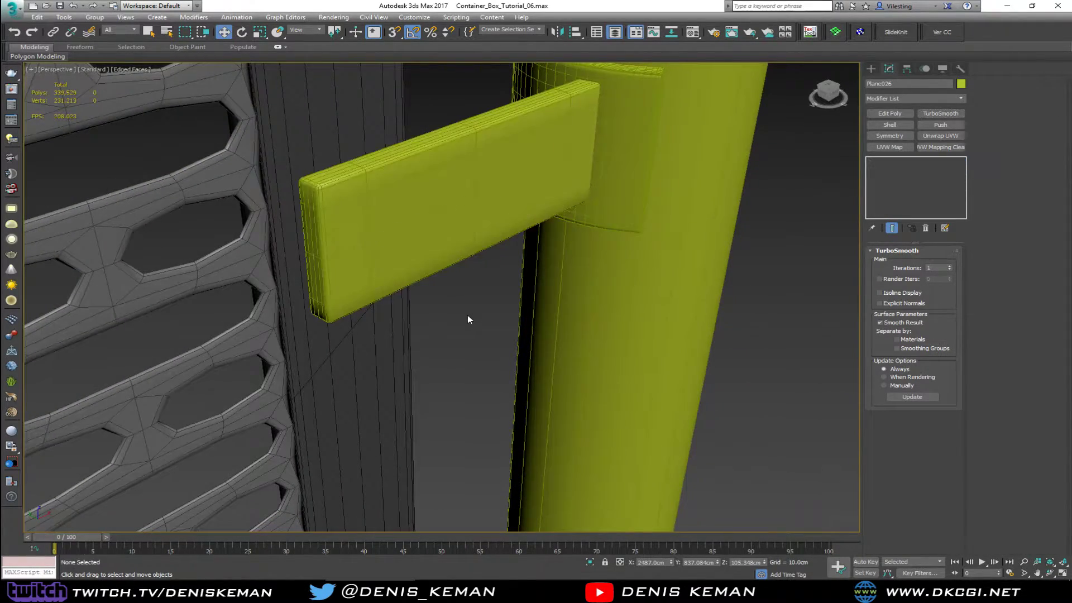
key("F4")
scroll(479, 231, "down", 3)
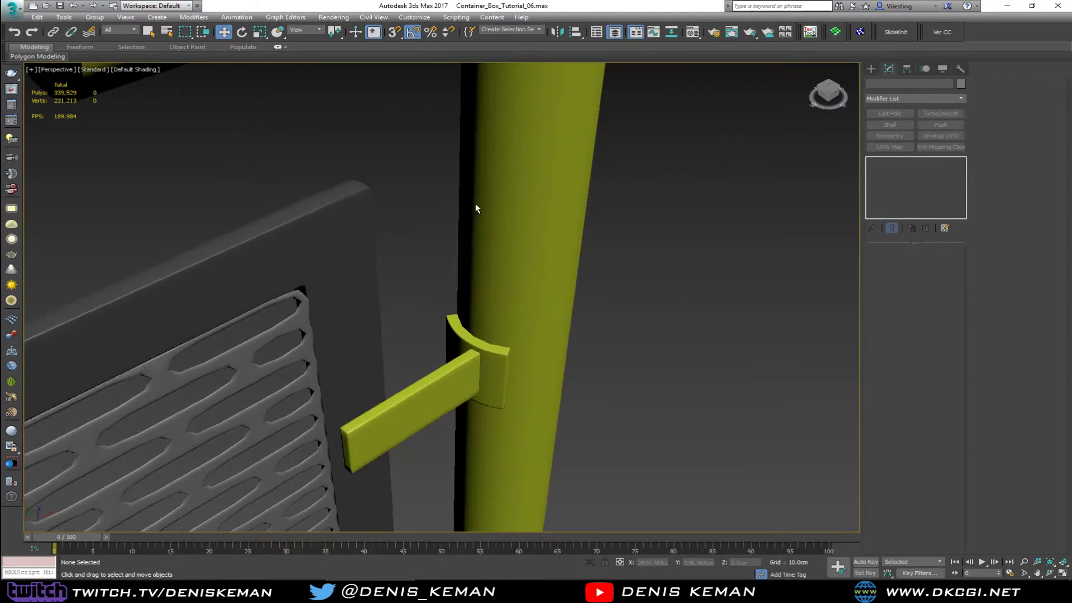
scroll(475, 203, "up", 3)
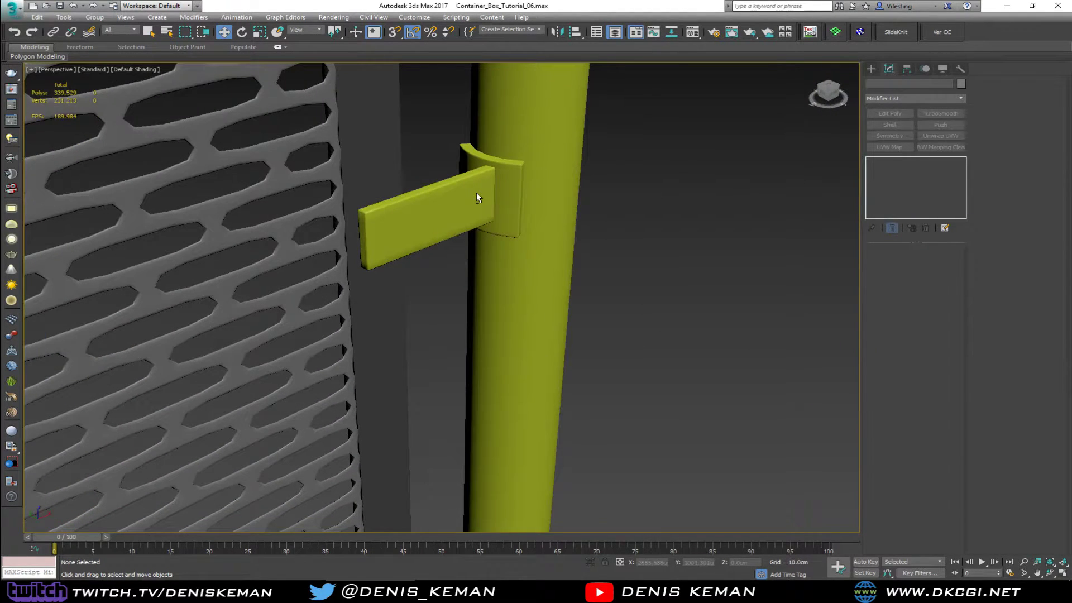
- Select the curved strip and connecting bar and clone them as one copy straight down to the panel's lower corner
scroll(423, 210, "down", 5)
middle_click_drag(423, 211, 434, 216, "alt")
left_click(424, 193)
key("F4")
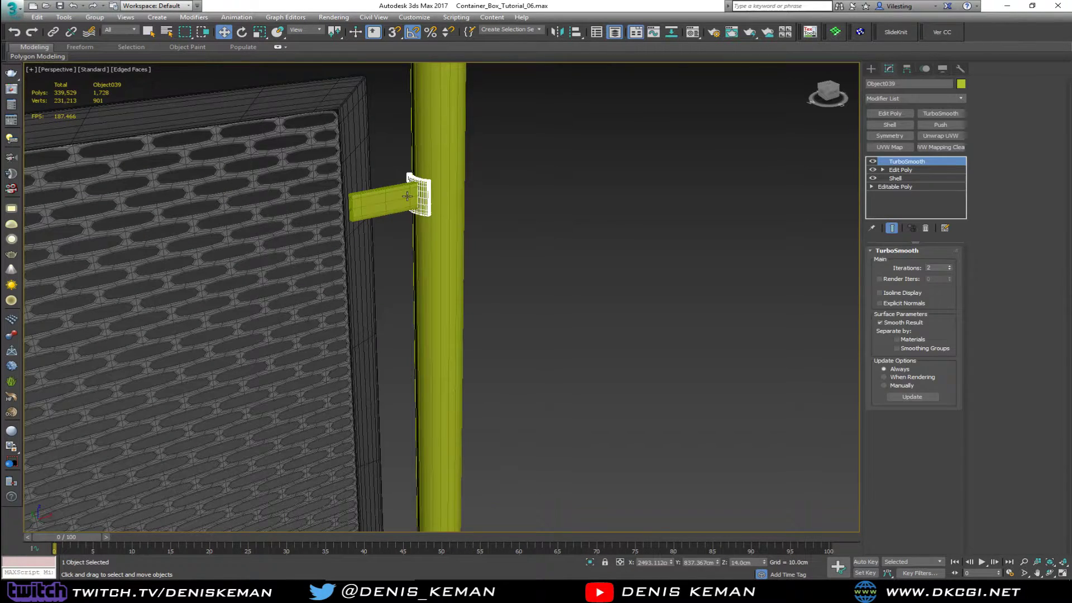
left_click(407, 195, "ctrl")
scroll(407, 196, "down", 6)
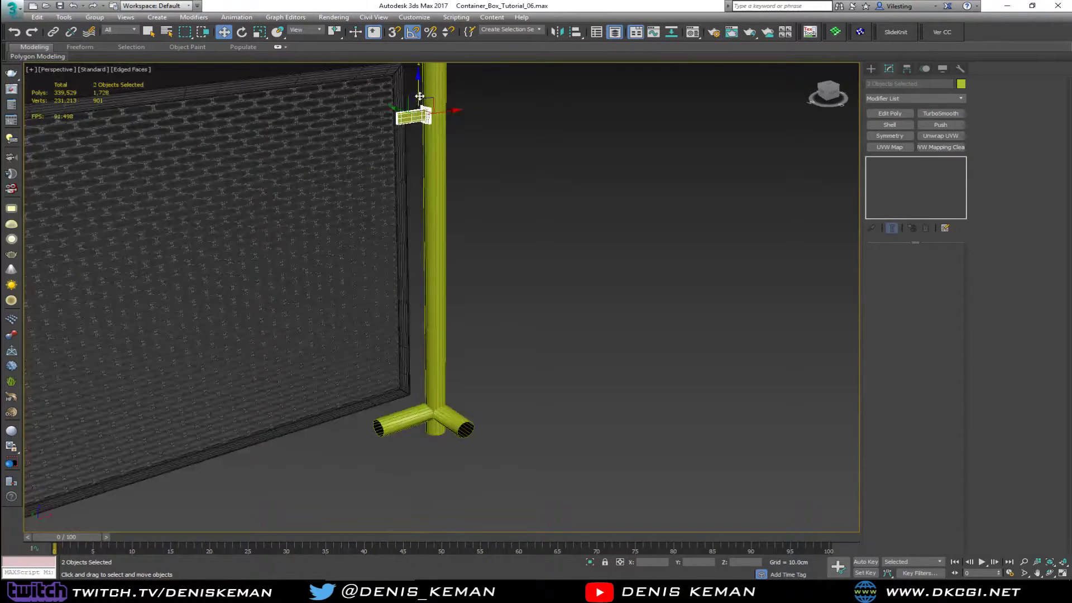
mouse_move(418, 90)
left_mouse_down("shift")
mouse_move(416, 346)
mouse_move(418, 331)
left_mouse_up("shift")
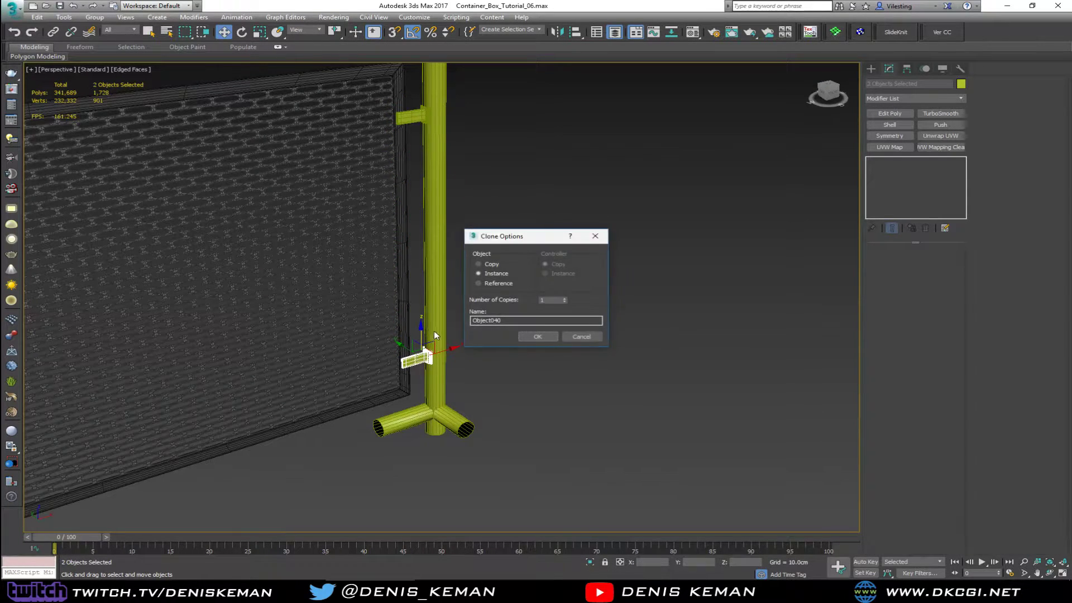
left_click(478, 264)
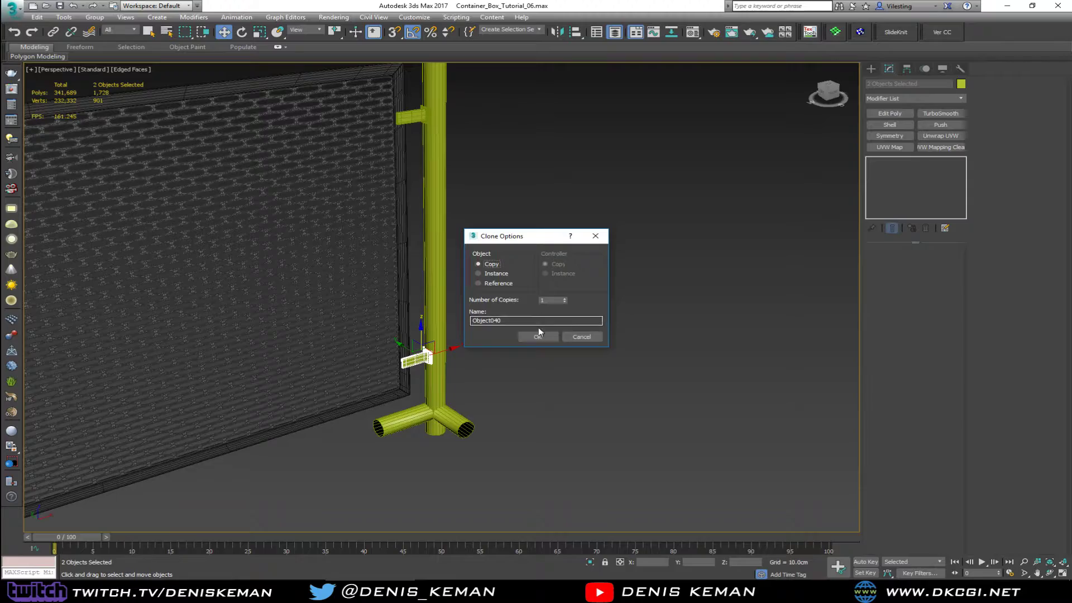
left_click(539, 337)
- Examine how the lower bracket copy meets the post and panel frame, and review the whole railing assembly from both sides
key("z")
scroll(441, 330, "down", 4)
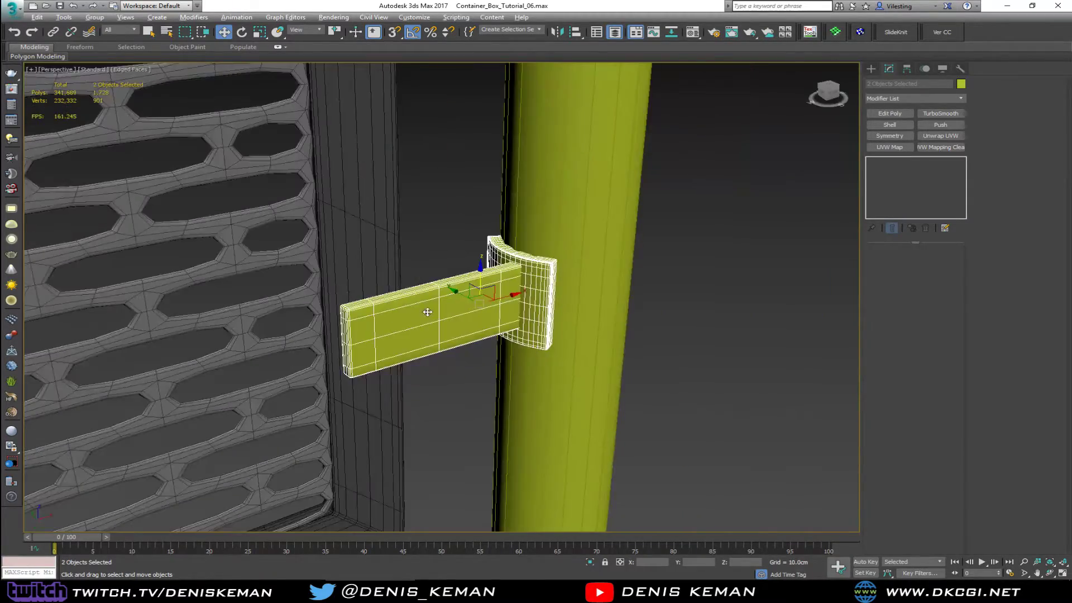
mouse_move(426, 311)
middle_mouse_down("alt")
mouse_move(531, 324)
mouse_move(615, 311)
mouse_move(504, 349)
mouse_move(434, 248)
middle_mouse_up("alt")
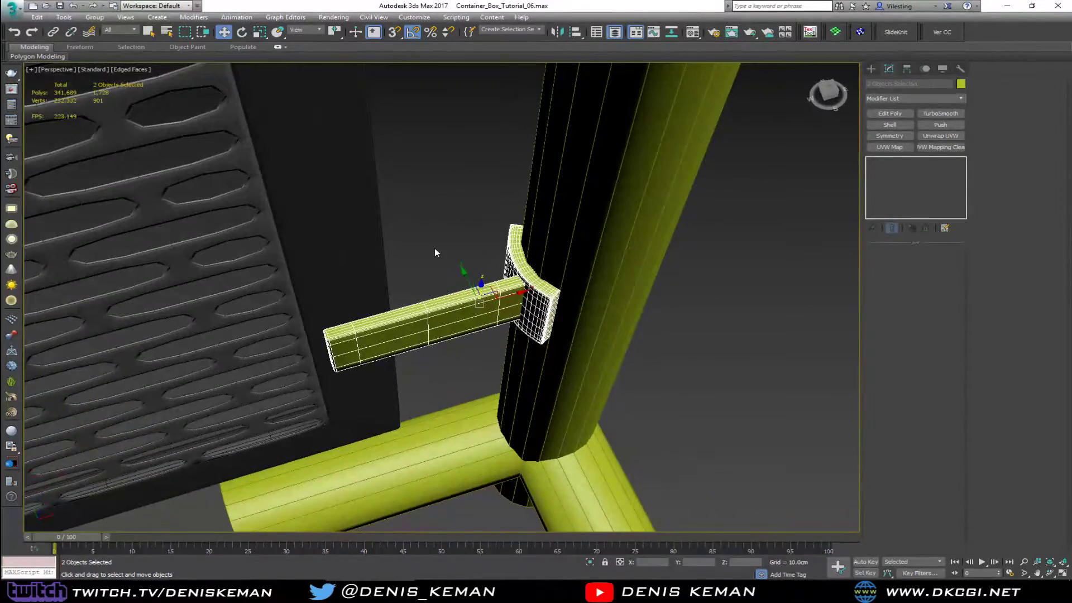
left_click(434, 248)
key("F4")
scroll(431, 304, "down", 3)
scroll(427, 279, "down", 3)
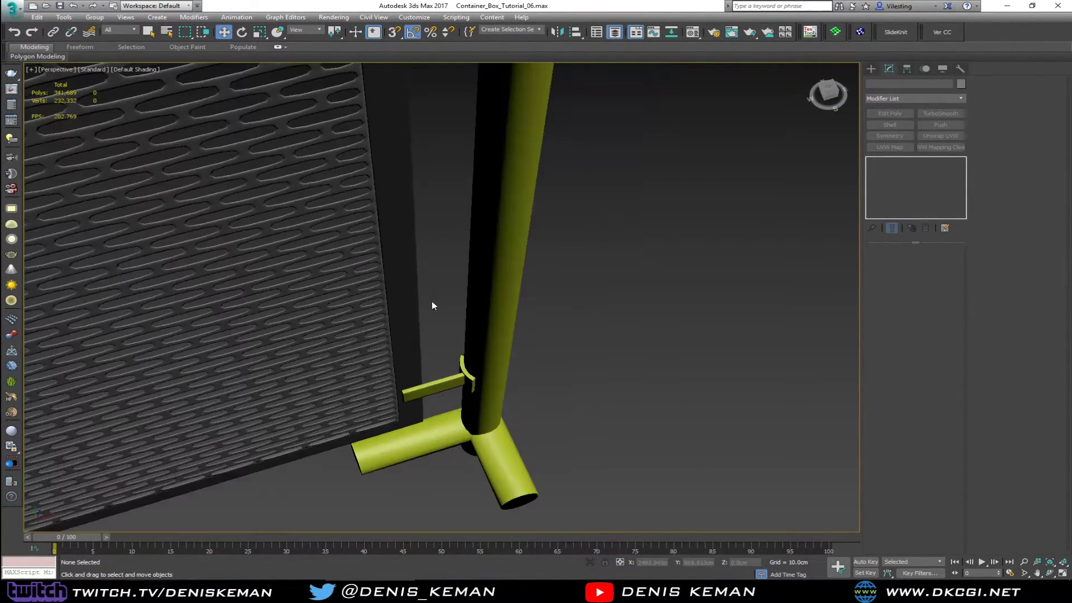
scroll(434, 301, "down", 3)
mouse_move(434, 316)
middle_mouse_down("alt")
mouse_move(486, 329)
mouse_move(456, 309)
mouse_move(440, 232)
mouse_move(414, 314)
middle_mouse_up("alt")
scroll(457, 305, "up", 6)
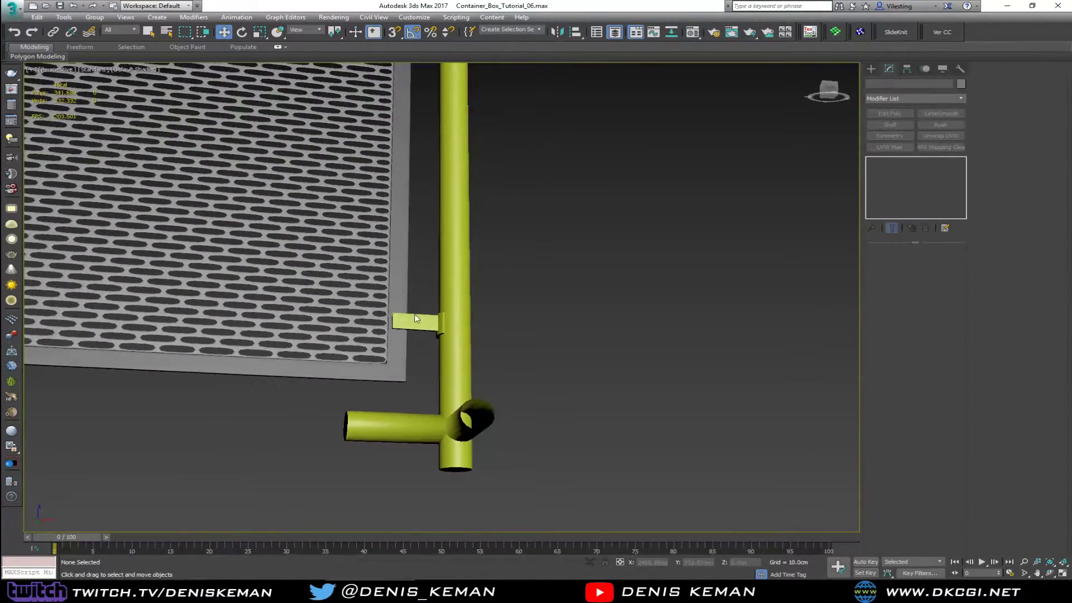
scroll(409, 326, "up", 3)
scroll(409, 326, "up", 4)
scroll(430, 318, "up", 4)
left_click(426, 311)
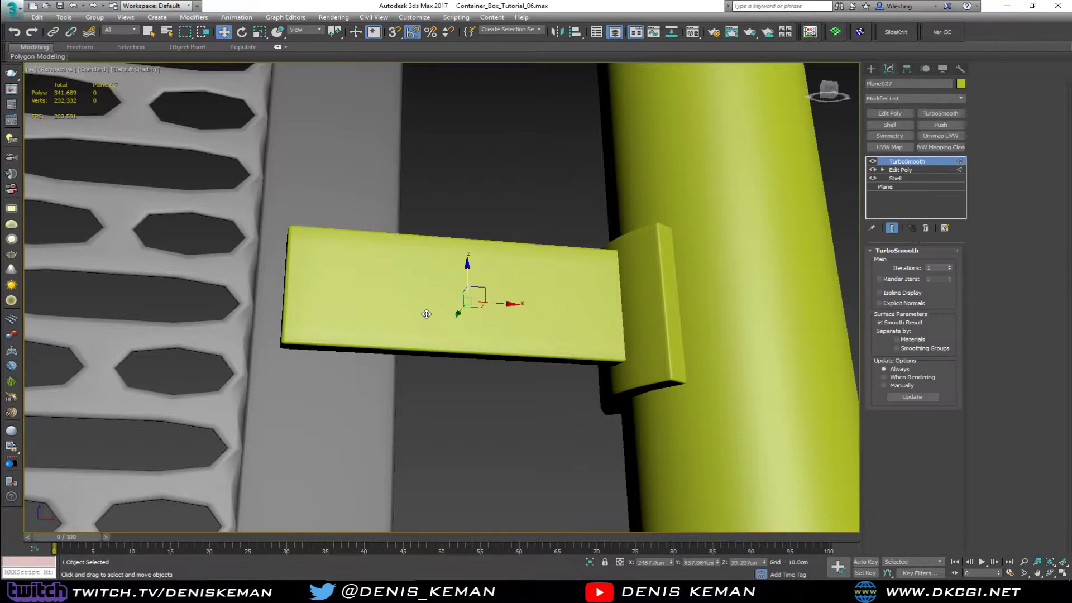
key("F4")
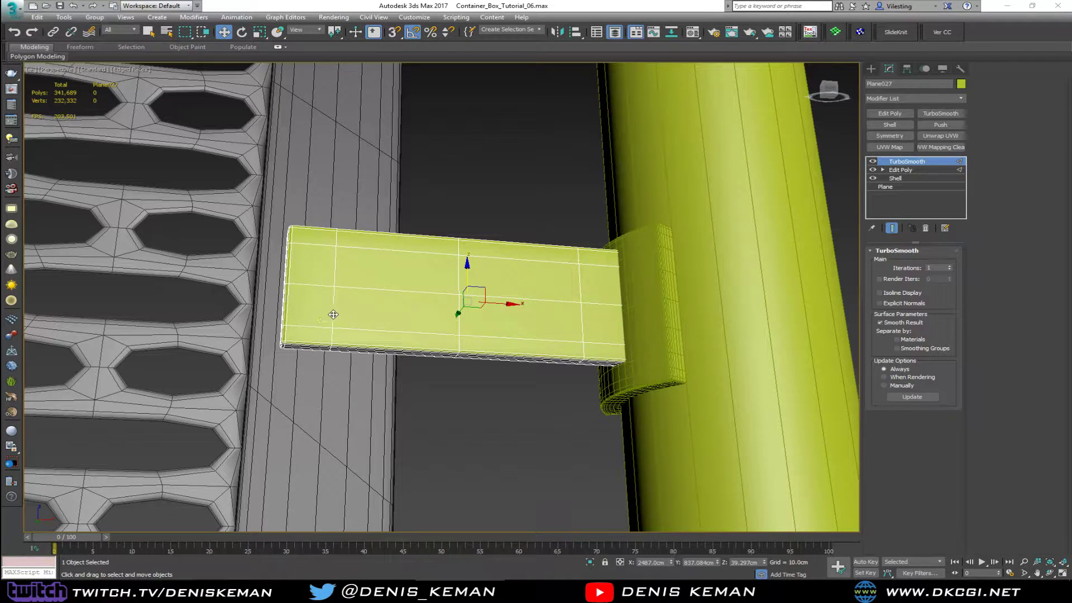
left_click(494, 196)
left_click(634, 291)
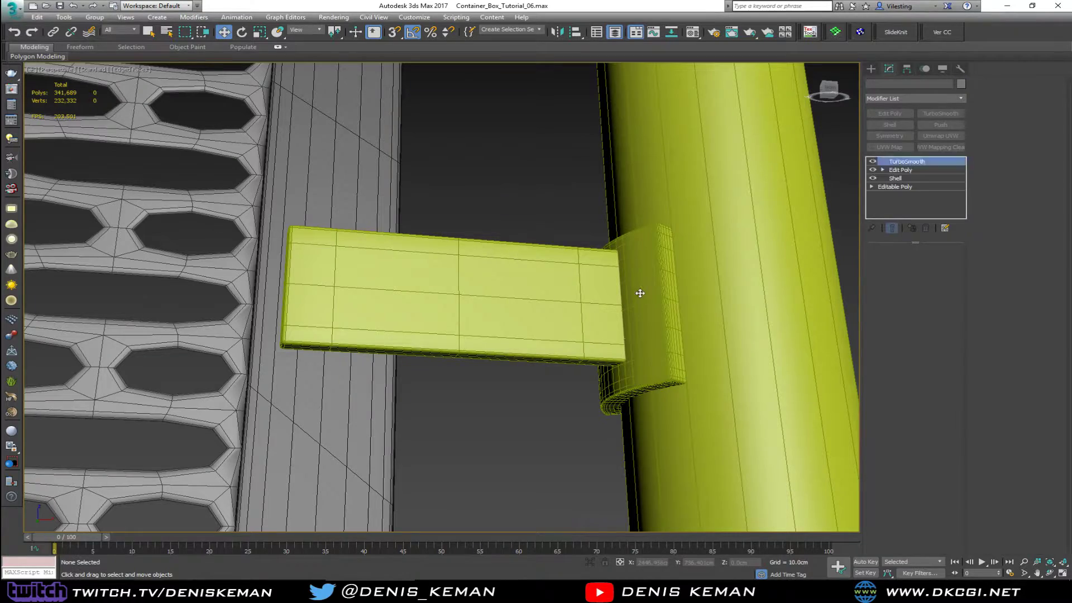
left_click_drag(633, 290, 639, 302)
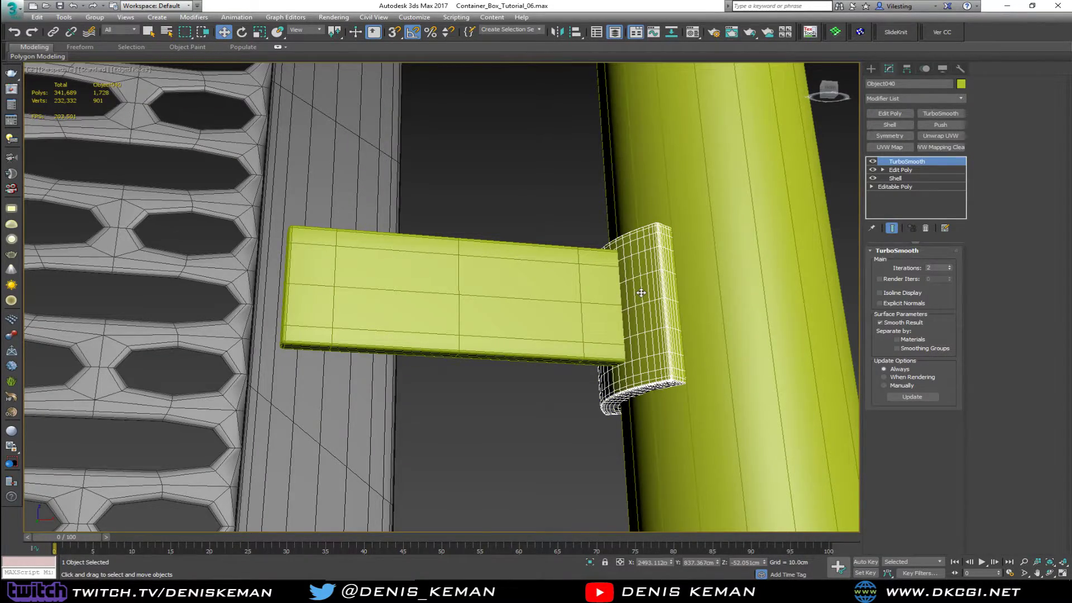
scroll(640, 293, "down", 15)
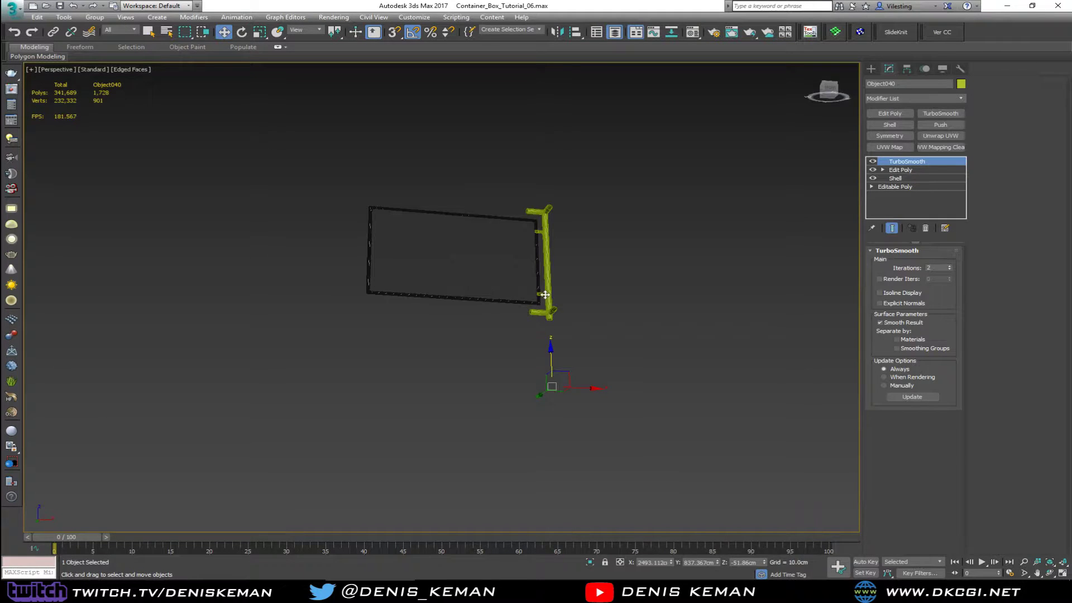
scroll(553, 358, "up", 10)
left_click(661, 316)
middle_click_drag(557, 296, 770, 344, "alt")
key("z")
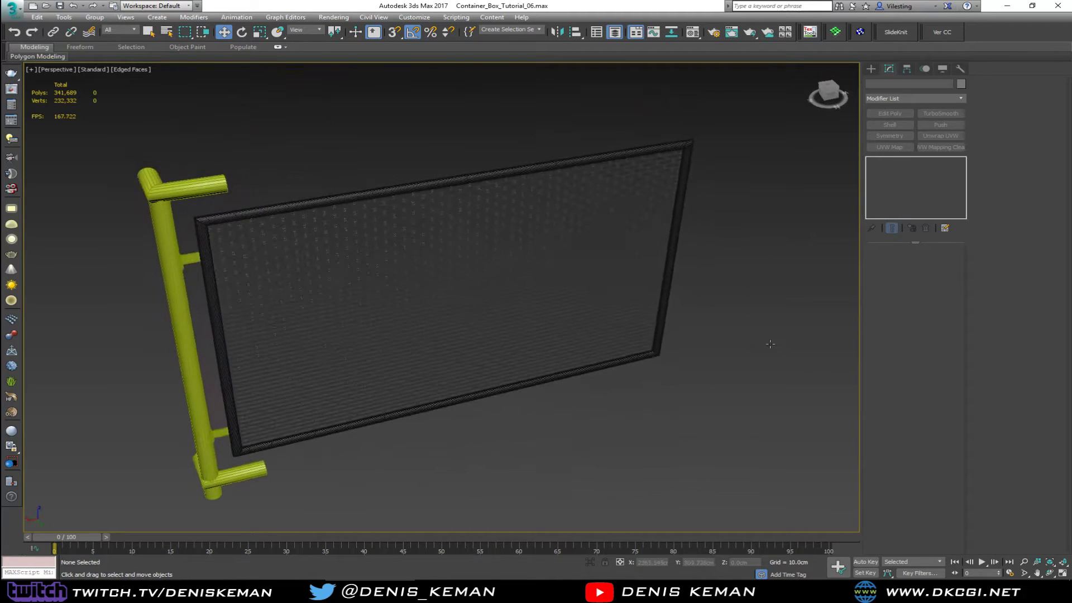
middle_click_drag(454, 325, 687, 301, "alt")
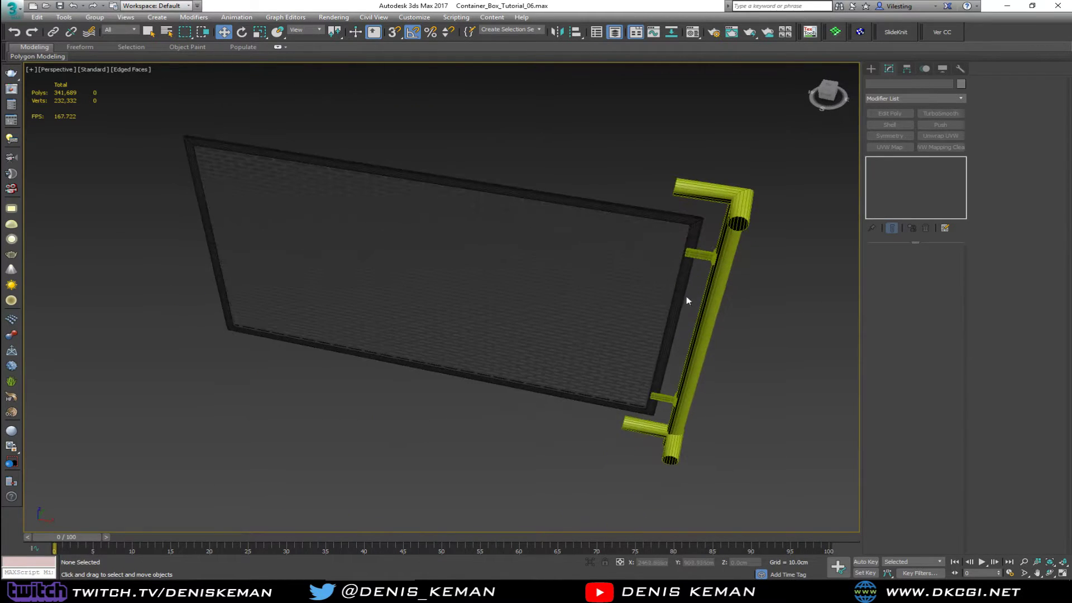
- Select the strips and bars of both brackets and set their object color to the custom dark gray
left_click(713, 254)
scroll(692, 347, "up", 5)
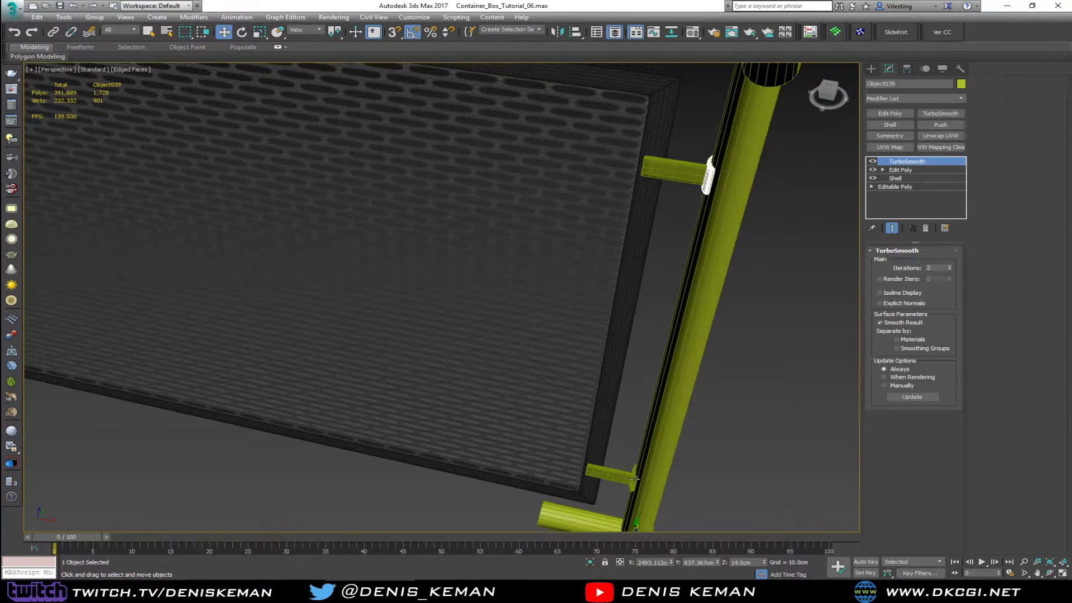
left_click(634, 478, "ctrl")
left_click(679, 183, "ctrl")
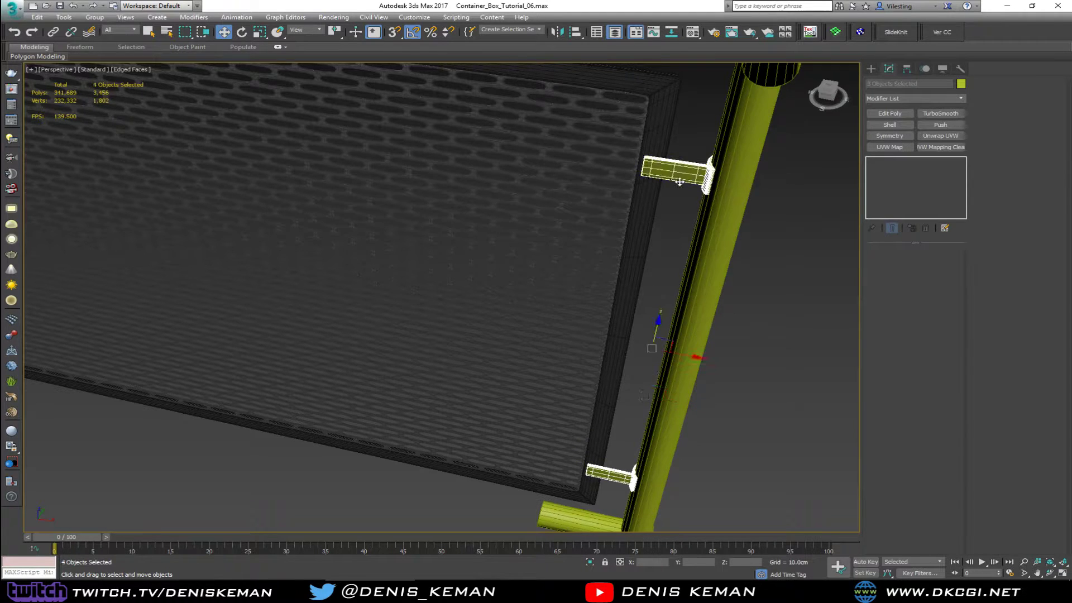
left_click(960, 85)
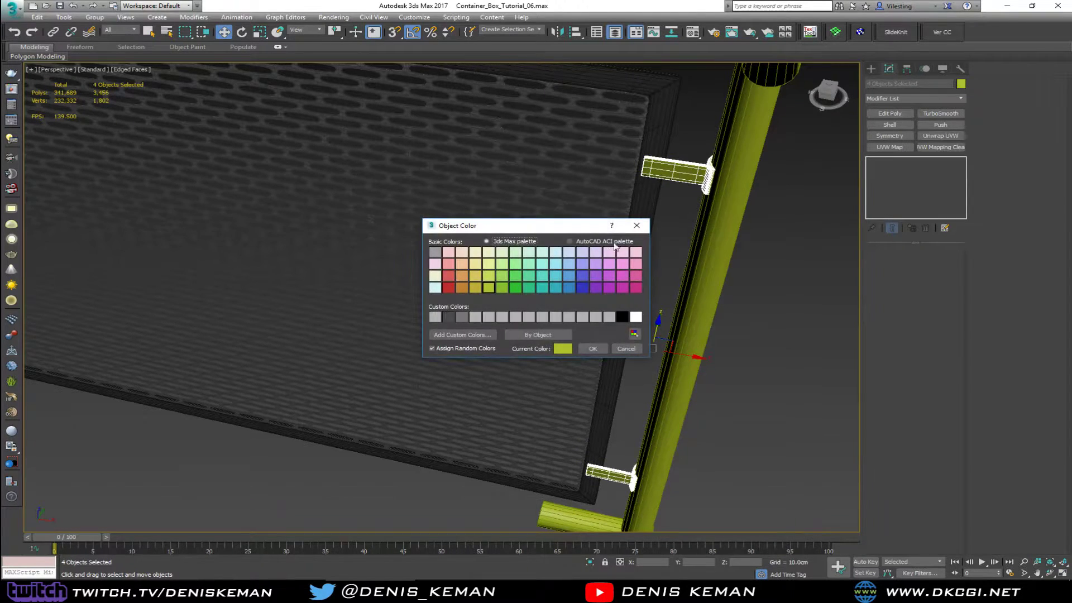
left_click(462, 317)
left_click(448, 317)
left_click(593, 348)
left_click(722, 384)
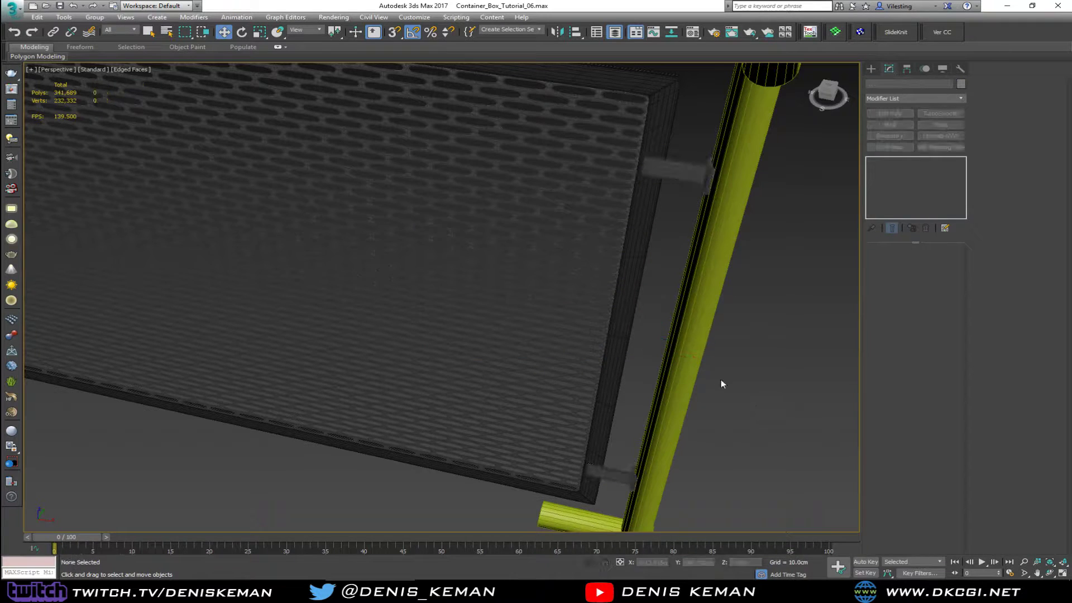
- Set the object color of the three corner post and pipe objects to the custom medium gray
mouse_move(686, 384)
middle_mouse_down()
mouse_move(673, 412)
mouse_move(614, 354)
mouse_move(453, 346)
mouse_move(463, 338)
mouse_move(485, 341)
mouse_move(486, 363)
mouse_move(472, 371)
mouse_move(464, 354)
middle_mouse_up()
scroll(673, 411, "down", 7)
key("F4")
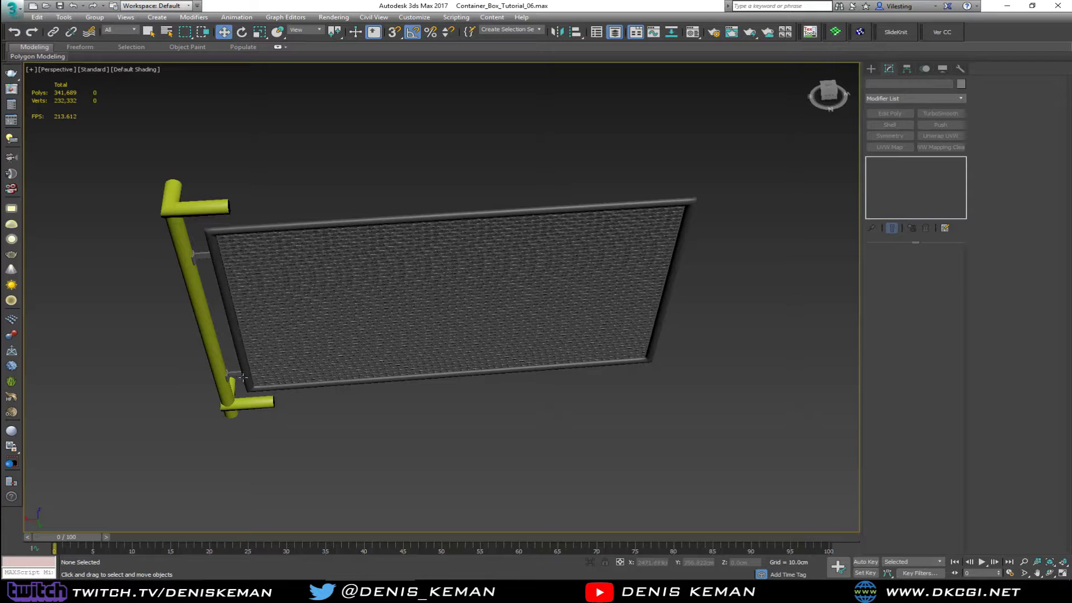
left_click_drag(178, 227, 178, 228)
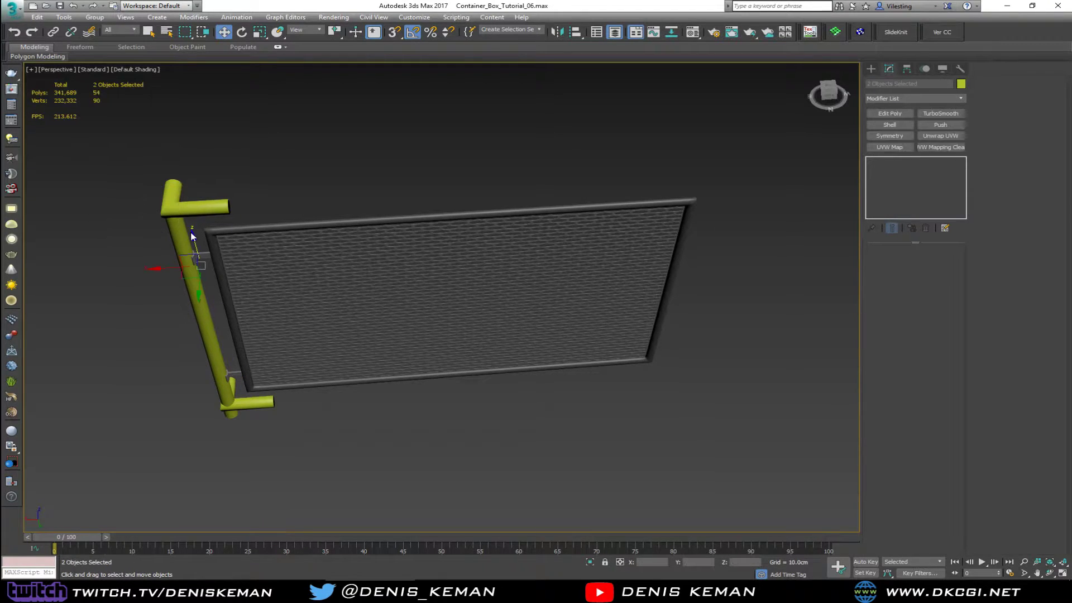
left_click_drag(232, 417, 239, 414, "ctrl")
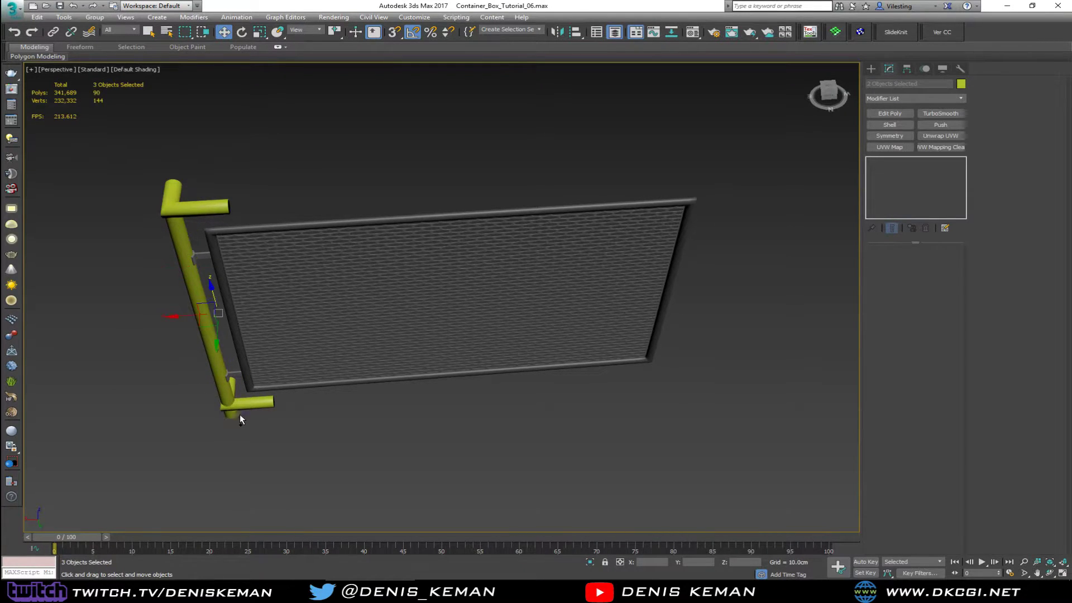
left_click(960, 84)
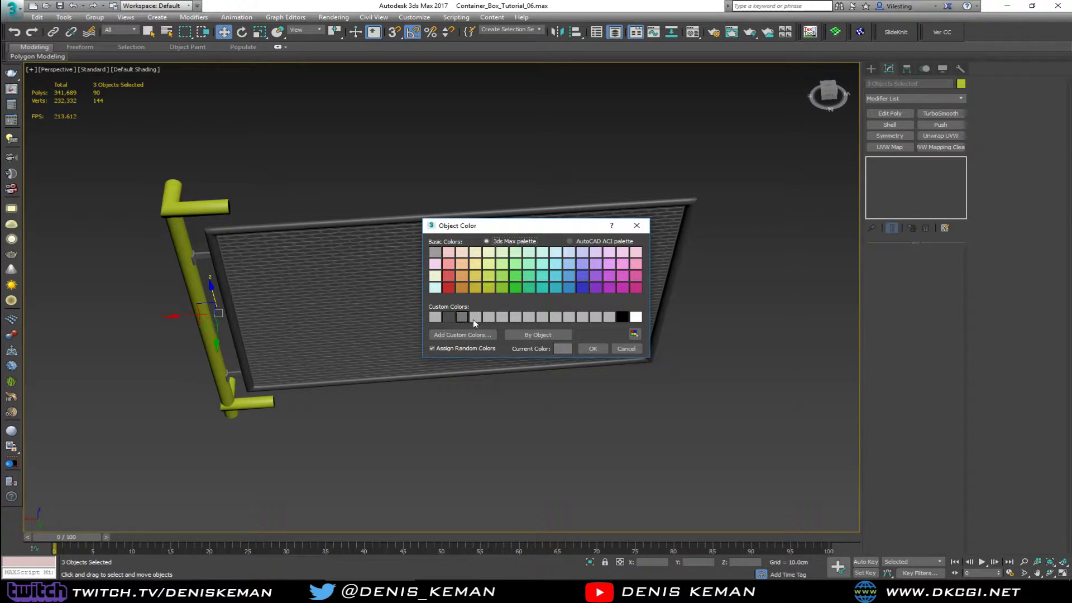
left_click(592, 350)
left_click(407, 426)
middle_click_drag(403, 385, 403, 256, "alt")
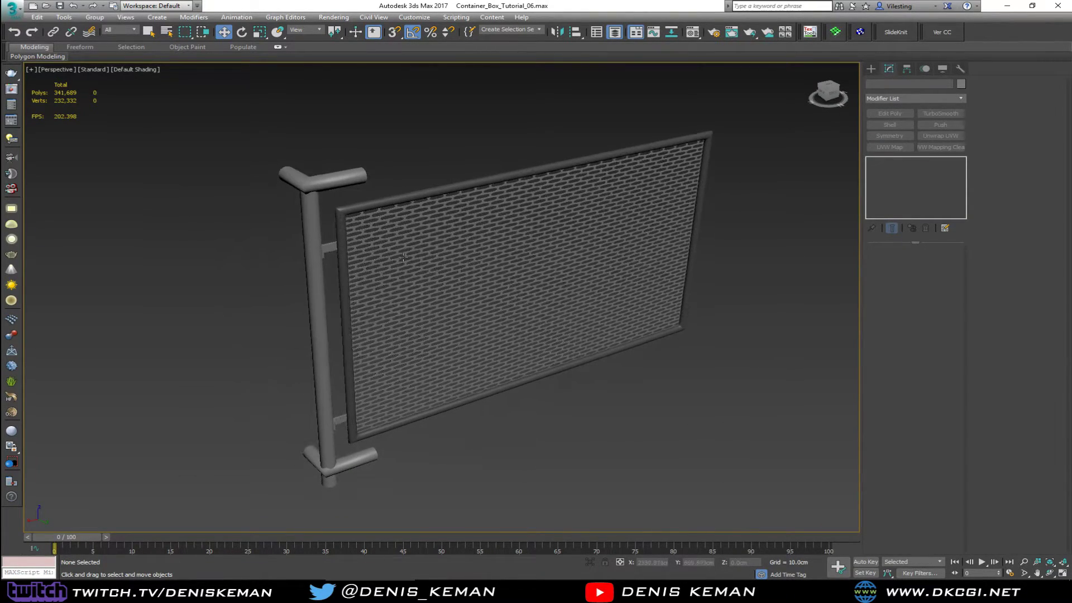
- Add an Edit Poly modifier to the upper bracket between post and mesh frame, and attach the adjoining bracket piece
scroll(338, 248, "up", 4)
key("F4")
left_click(336, 250)
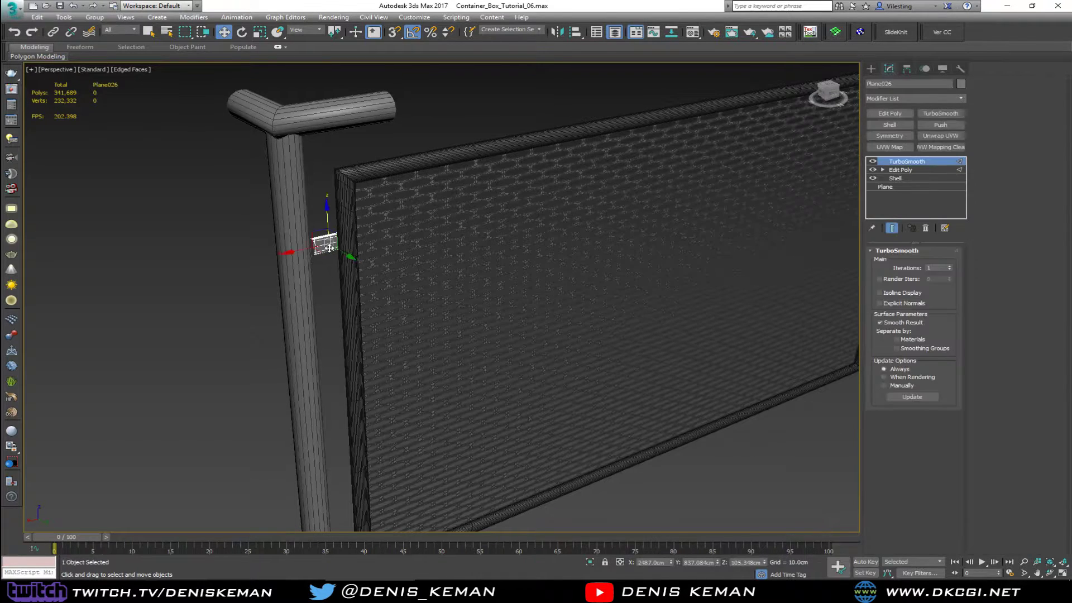
left_click(889, 113)
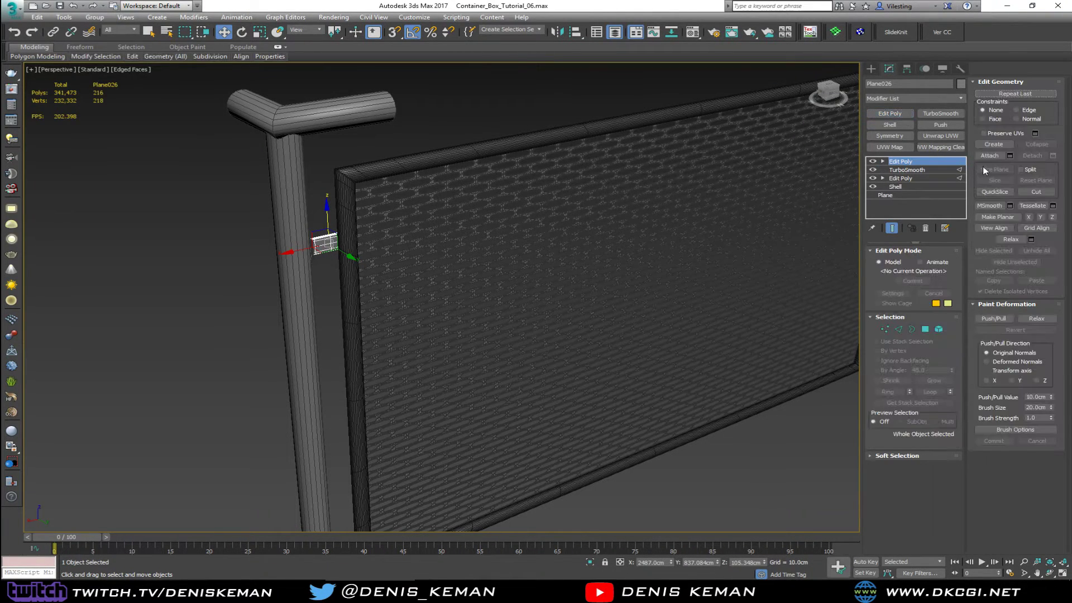
left_click(990, 155)
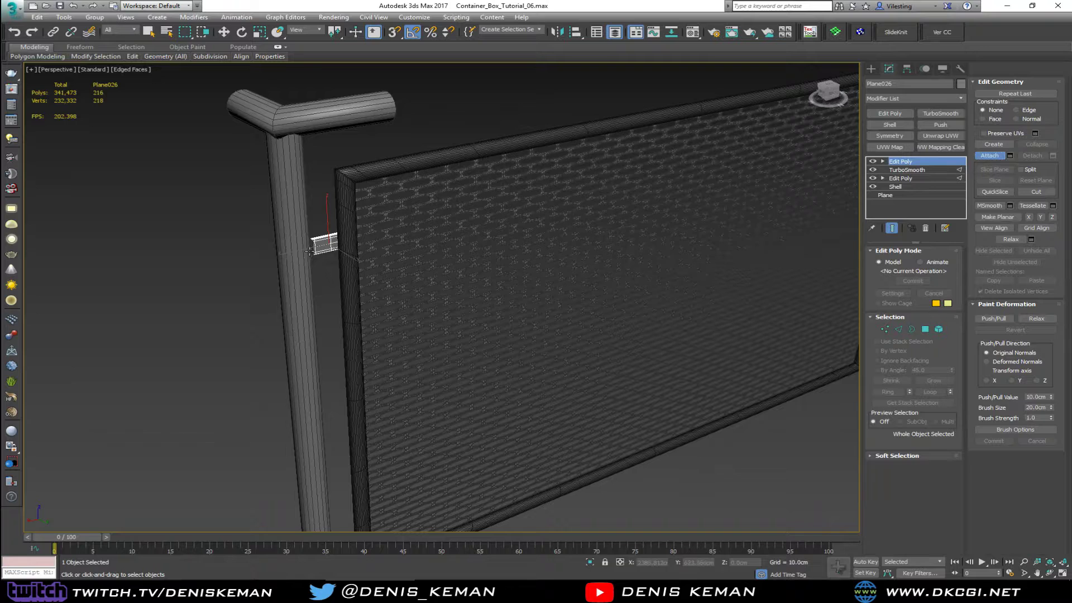
mouse_move(309, 251)
middle_mouse_down("alt")
mouse_move(300, 258)
mouse_move(301, 249)
middle_mouse_up("alt")
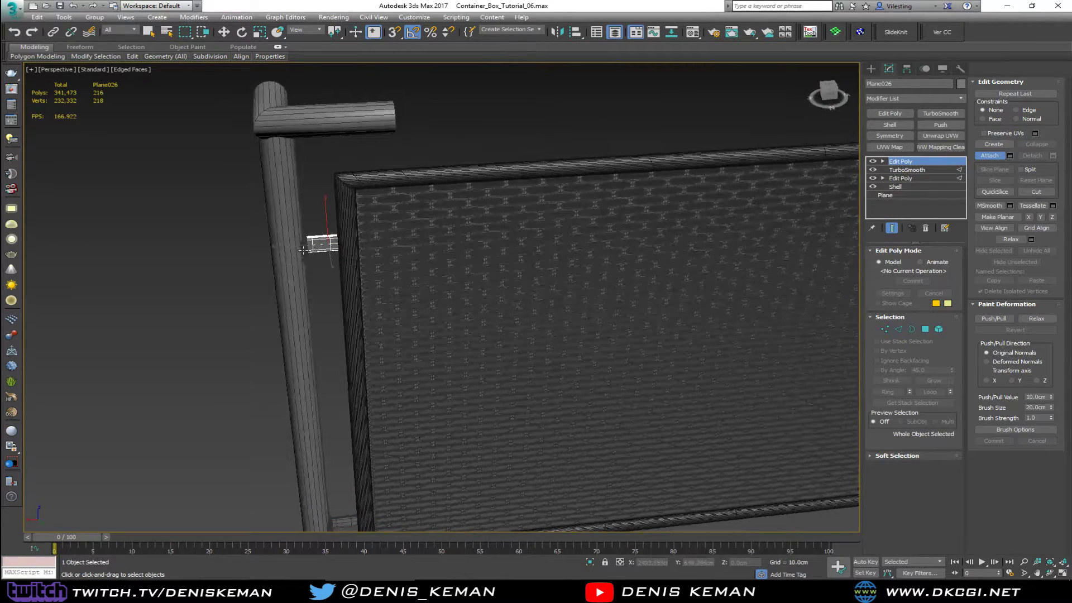
left_click(302, 250)
- Attach the remaining piece at the lower bracket to the same object, then end attaching and clear the selection
middle_click_drag(330, 307, 385, 198, "alt")
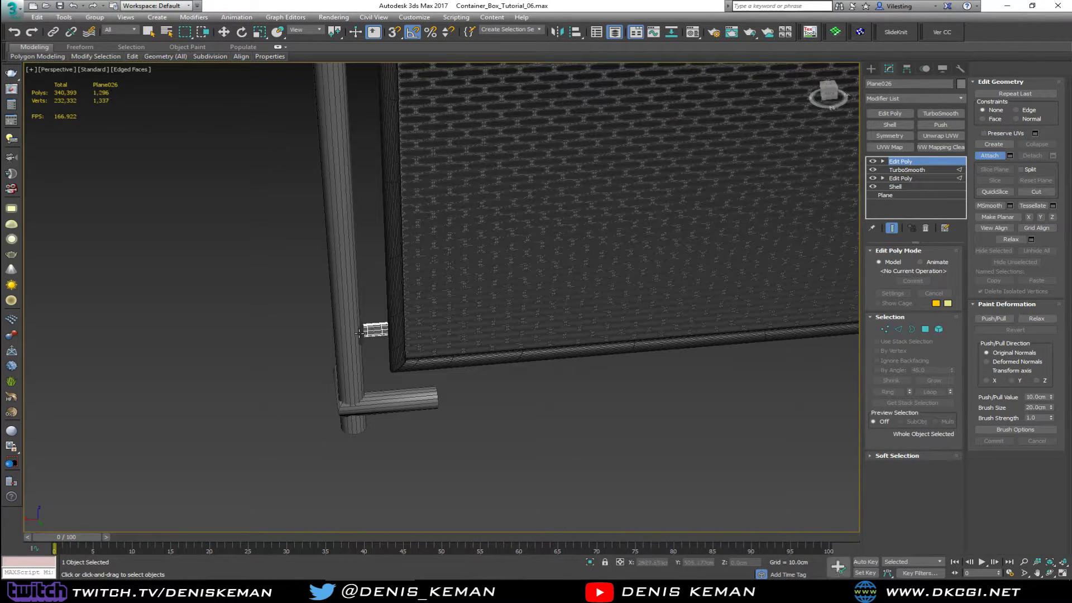
right_click(377, 294)
left_click(373, 230)
middle_click_drag(372, 212, 348, 368, "alt")
key("F4")
mouse_move(388, 322)
middle_mouse_down("alt")
mouse_move(376, 304)
mouse_move(377, 332)
mouse_move(276, 318)
mouse_move(420, 309)
mouse_move(393, 357)
mouse_move(312, 334)
mouse_move(369, 387)
mouse_move(420, 316)
mouse_move(404, 318)
middle_mouse_up("alt")
key("z")
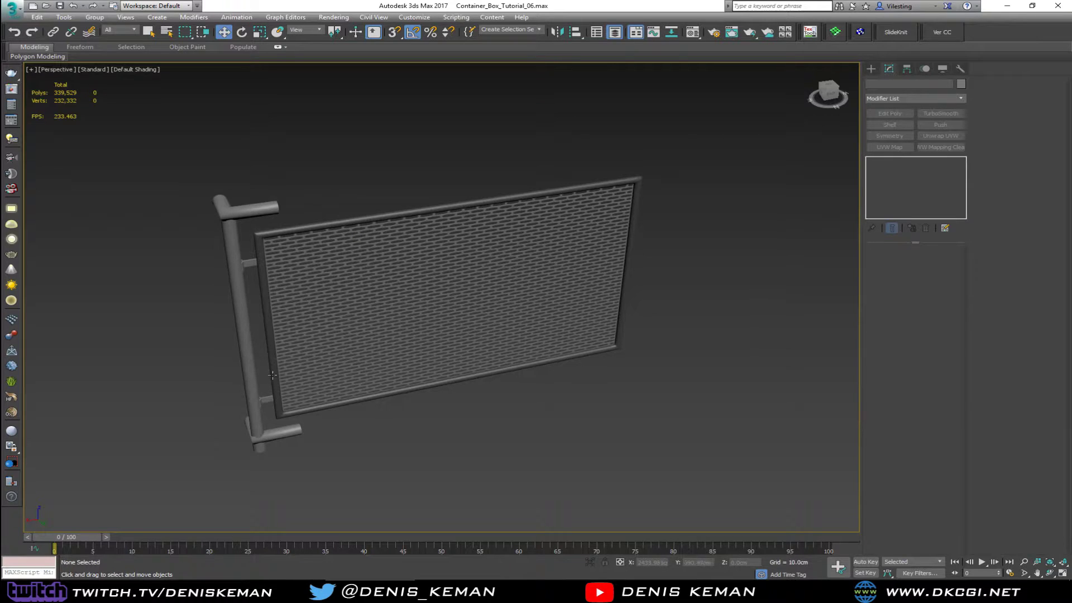
- Insert an edge loop around the vertical post a short distance above its open lower end with SwiftLoop
left_click(258, 421)
key("F4")
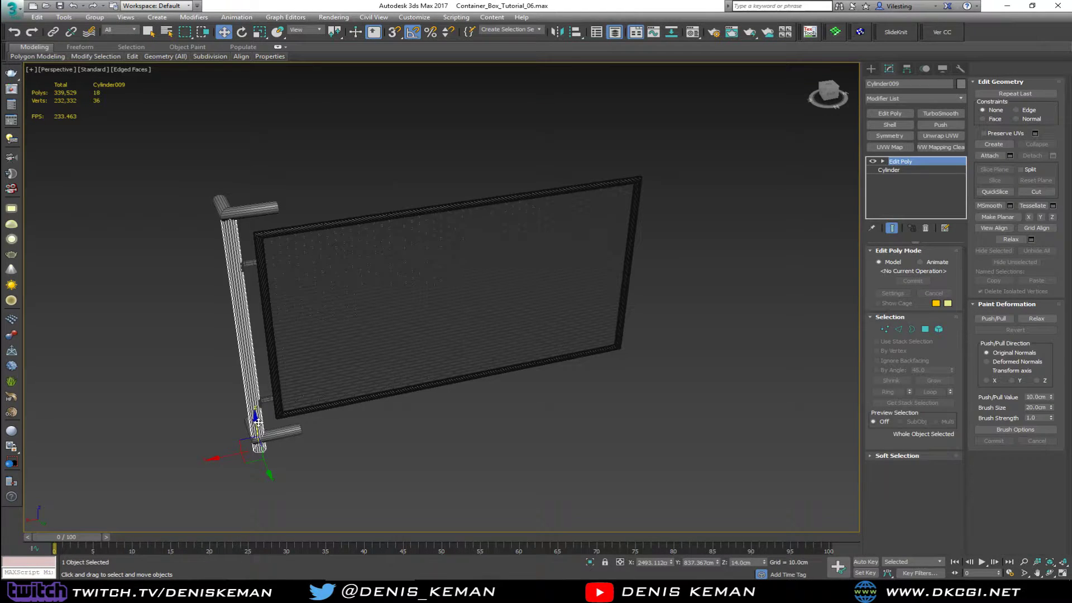
key("F4")
mouse_move(273, 451)
middle_mouse_down("alt")
mouse_move(281, 383)
mouse_move(356, 352)
middle_mouse_up("alt")
scroll(353, 347, "up", 8)
key("F4")
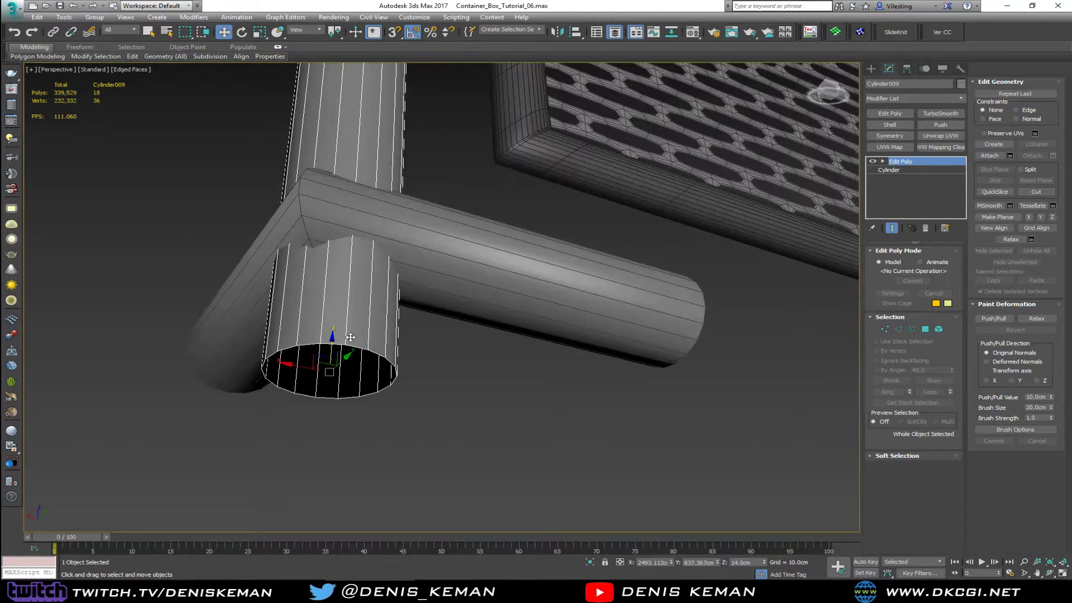
key("alt+1")
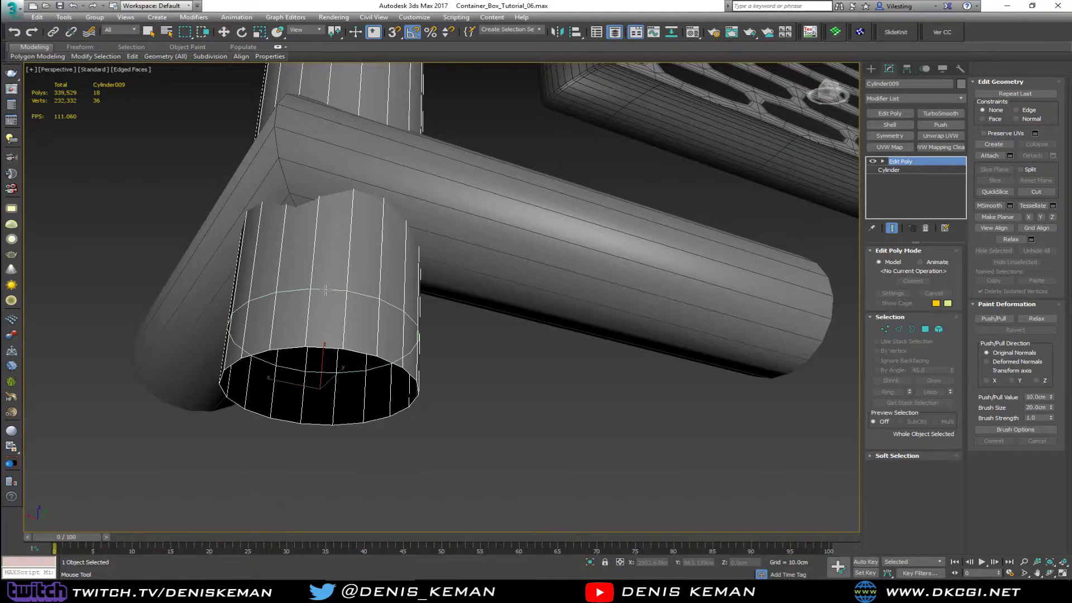
left_click(325, 288)
right_click(325, 288)
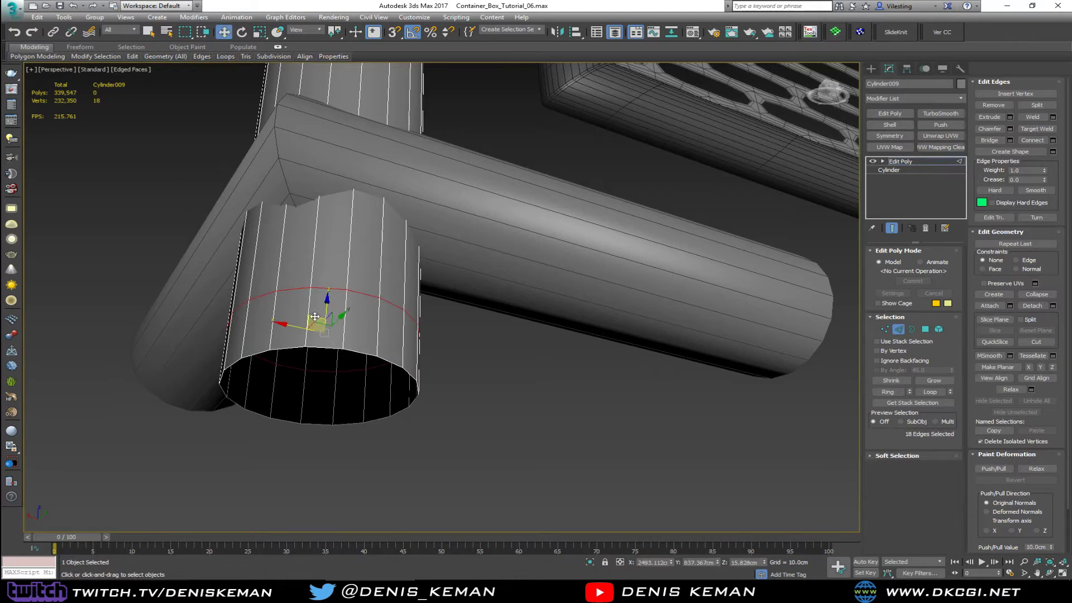
- Select the ring of polygons at the post's lower end and detach it as a clone
left_click(309, 318)
key("alt+r")
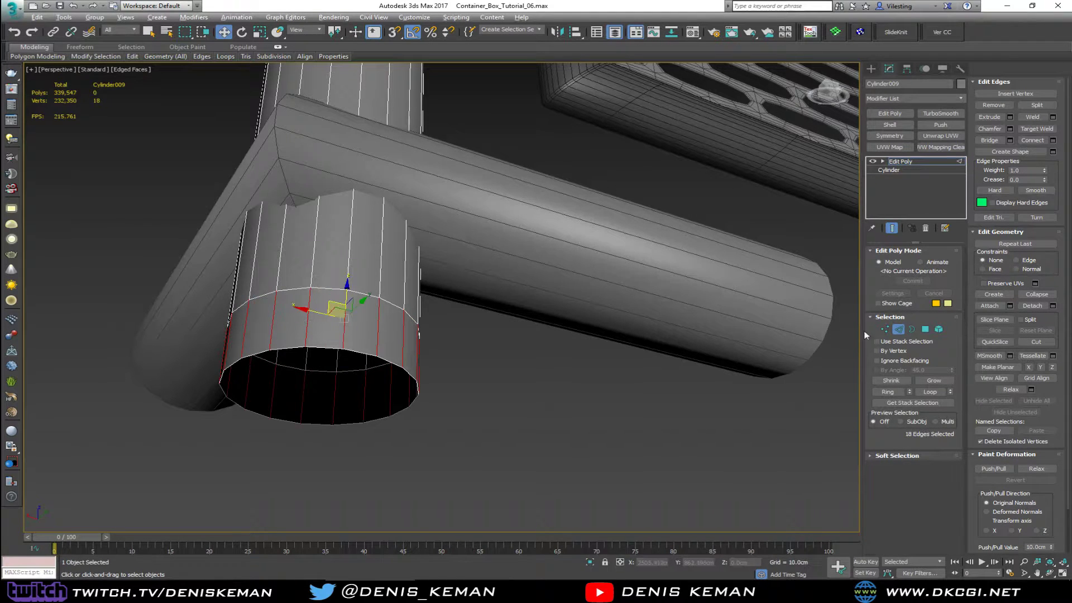
left_click(925, 329, "ctrl")
middle_click_drag(534, 306, 509, 360, "alt")
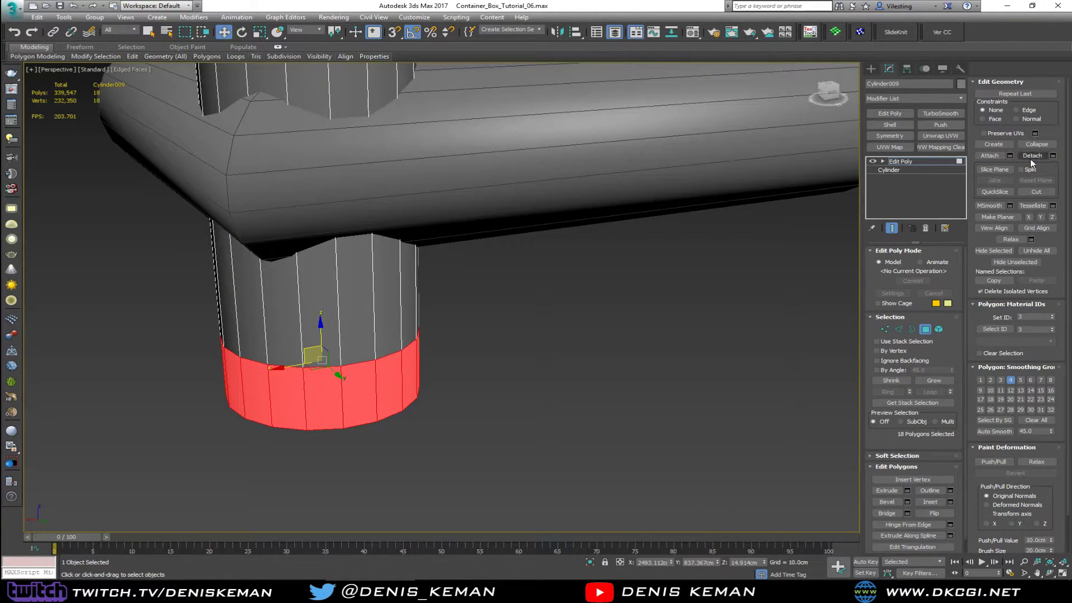
left_click(1046, 159)
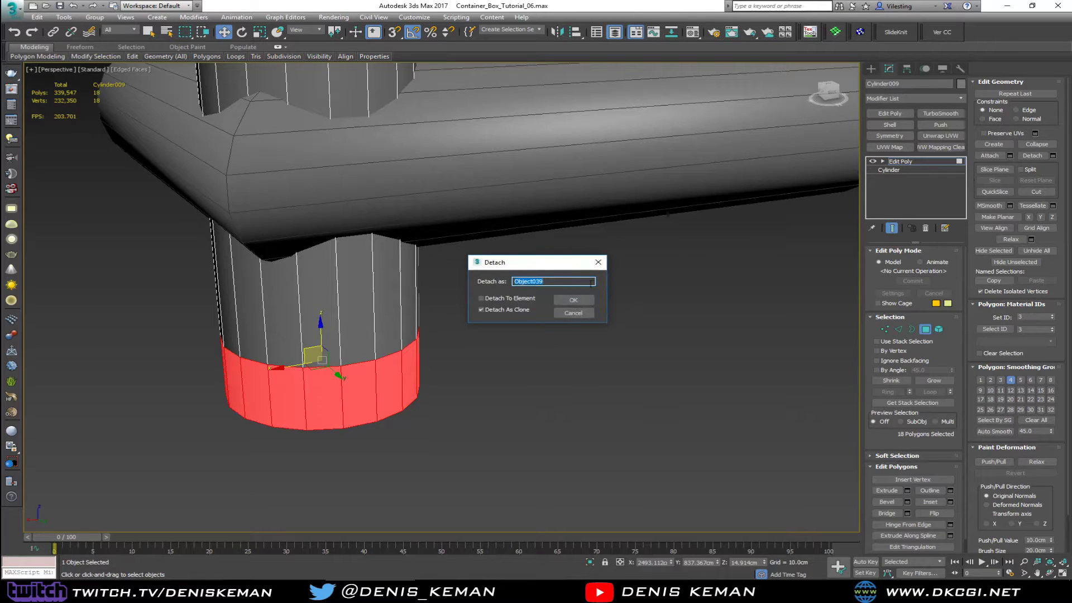
left_click(573, 301)
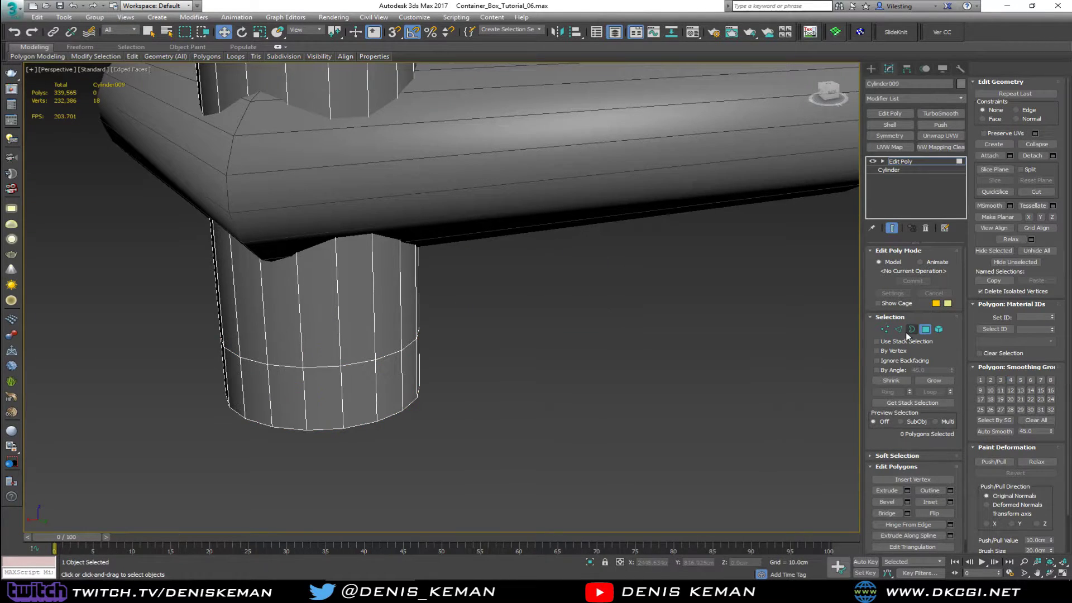
- Select the detached ring and thicken it outward with a Shell modifier, outer amount 0.5 cm
left_click(925, 330)
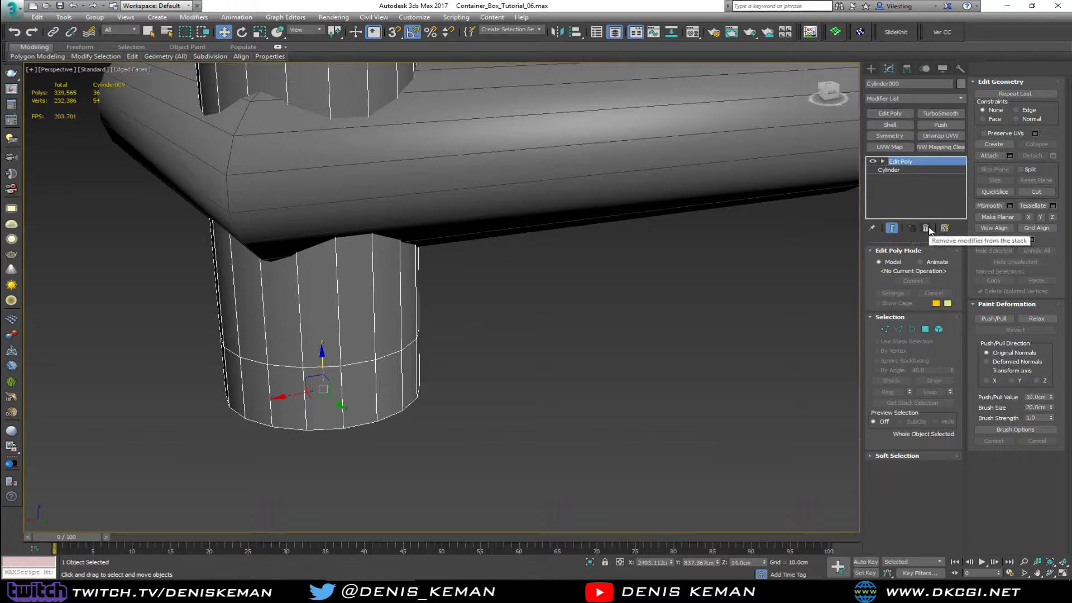
key("F3")
left_click(366, 374)
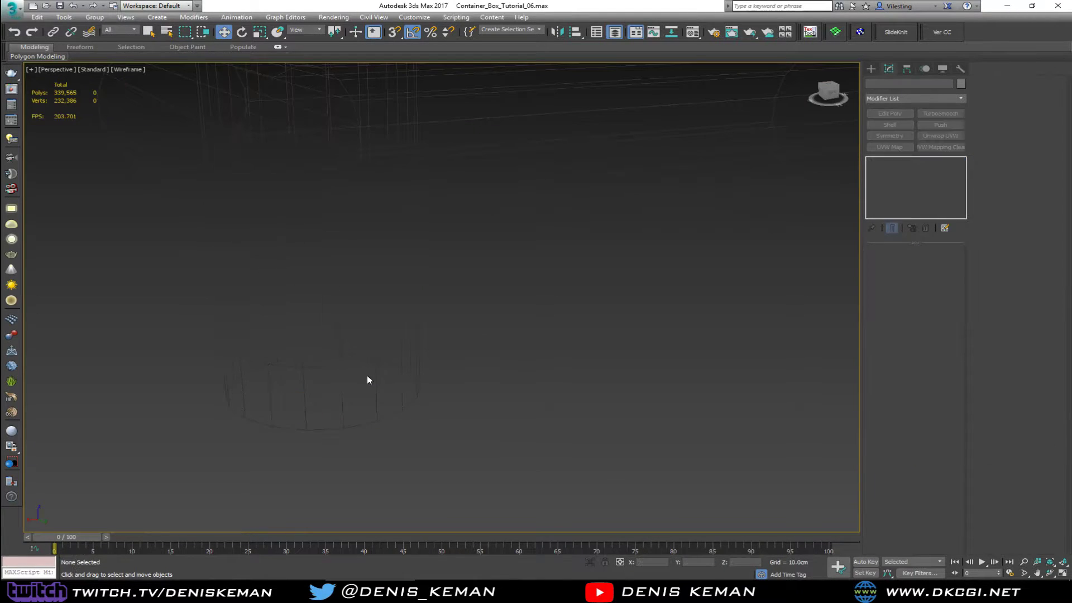
key("F3")
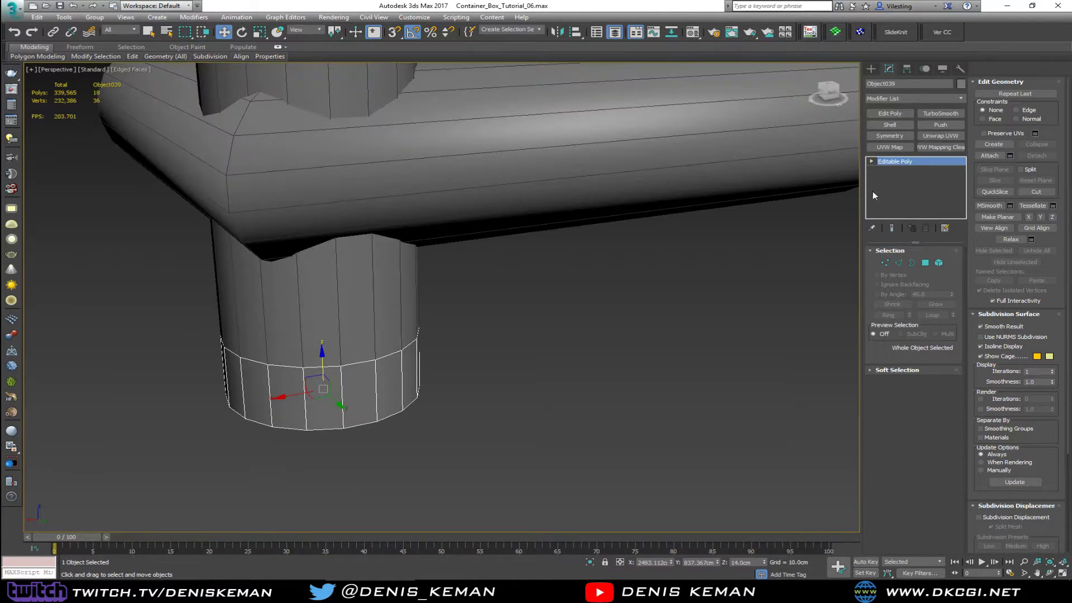
left_click(893, 125)
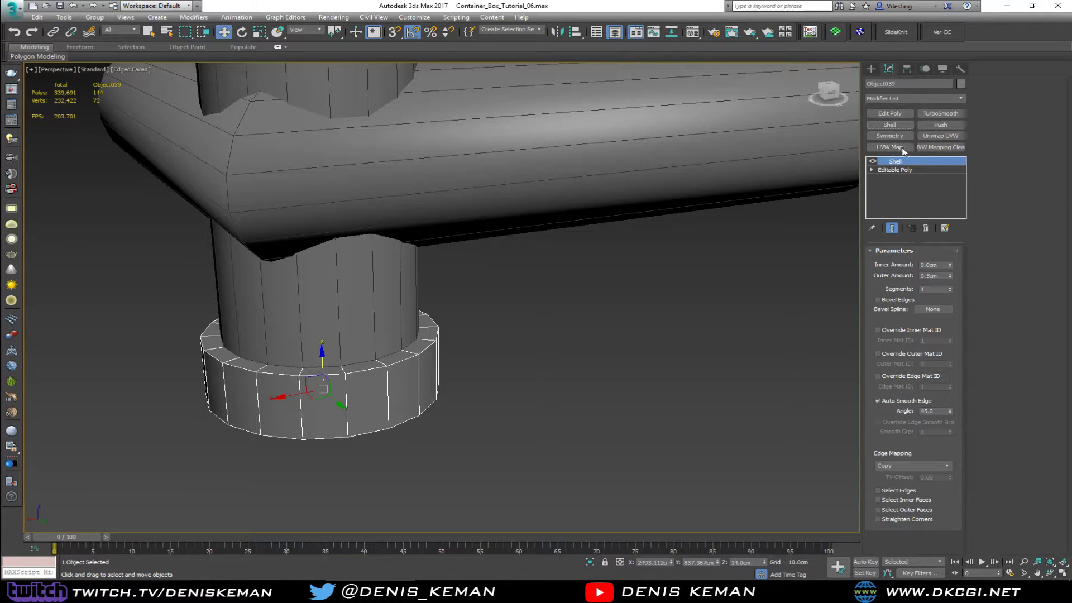
- Add an Edit Poly modifier to the ring and lower its upper outer edge loop to form a sloped shoulder
left_click(889, 113)
key("2")
double_click(332, 375)
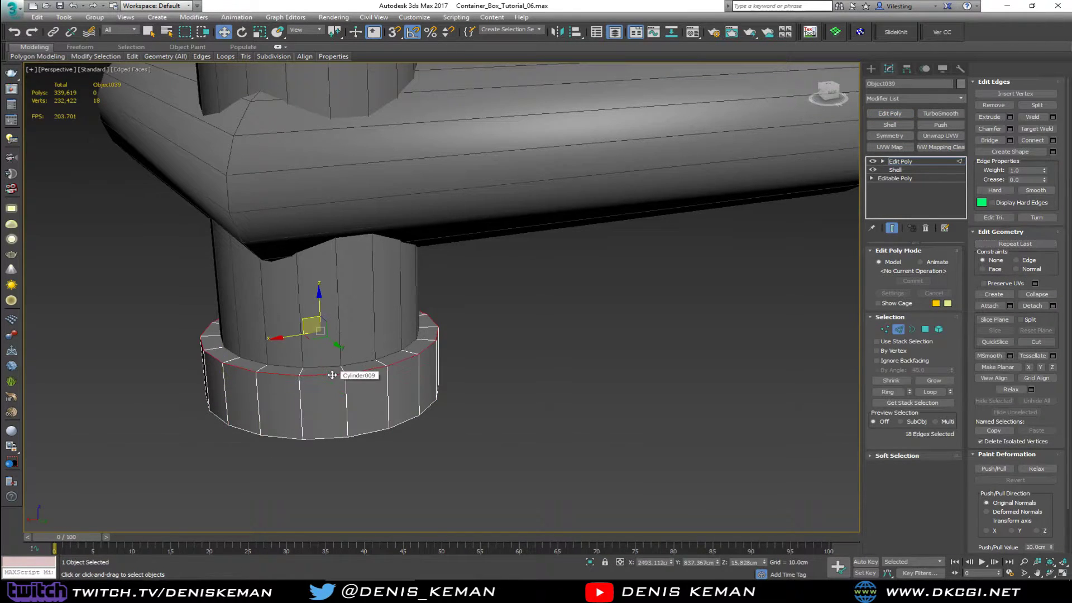
left_click_drag(321, 309, 321, 325)
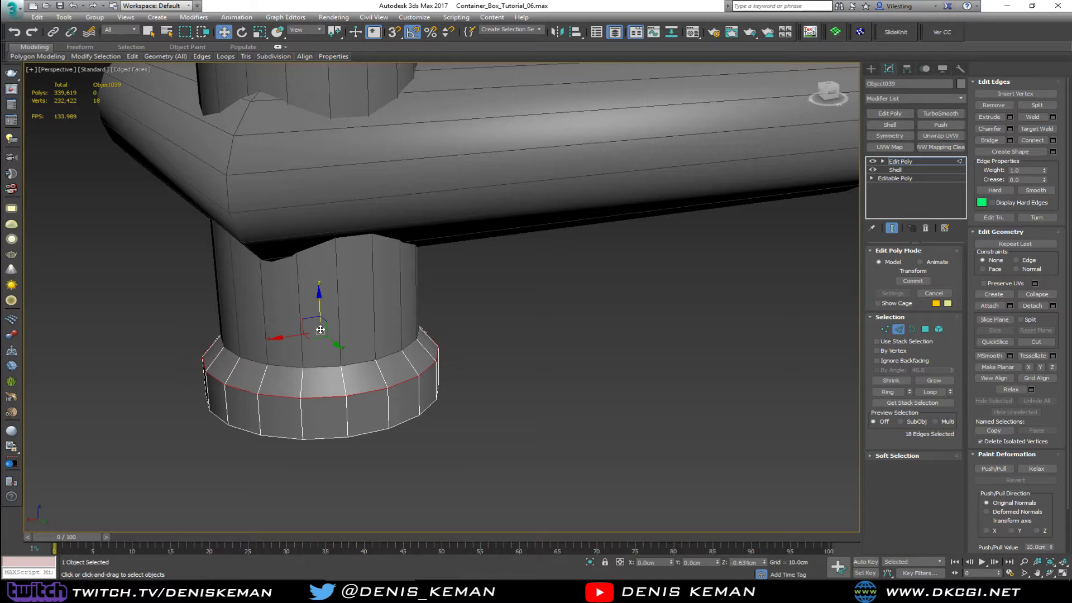
- Isolate the ring and delete all polygons on its inner wall
key("alt+q")
middle_click_drag(459, 330, 452, 252, "alt")
left_click(459, 381)
key("alt+r")
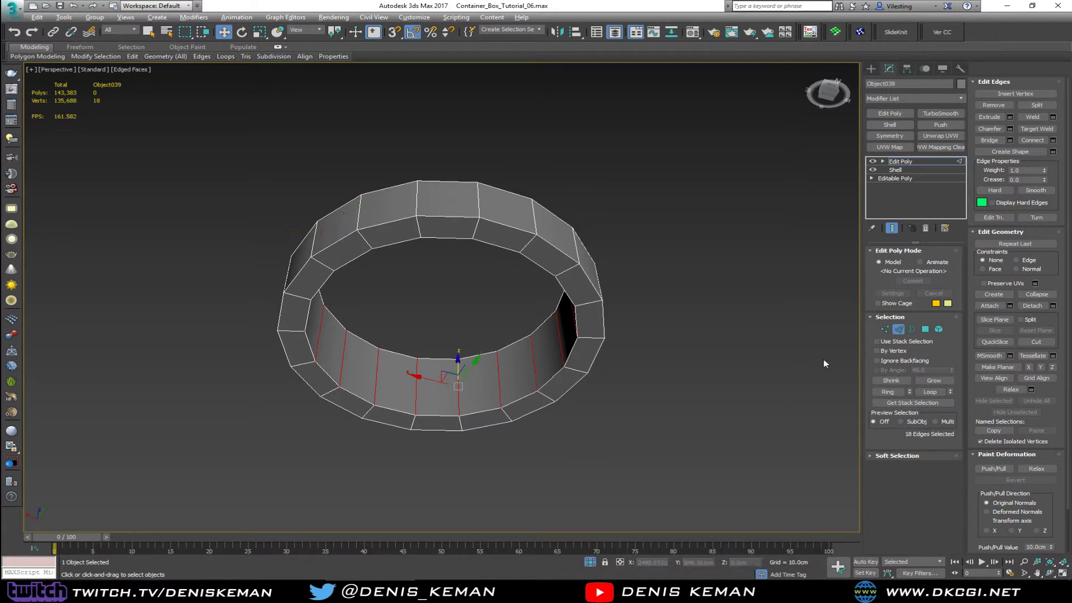
key("BackSpace")
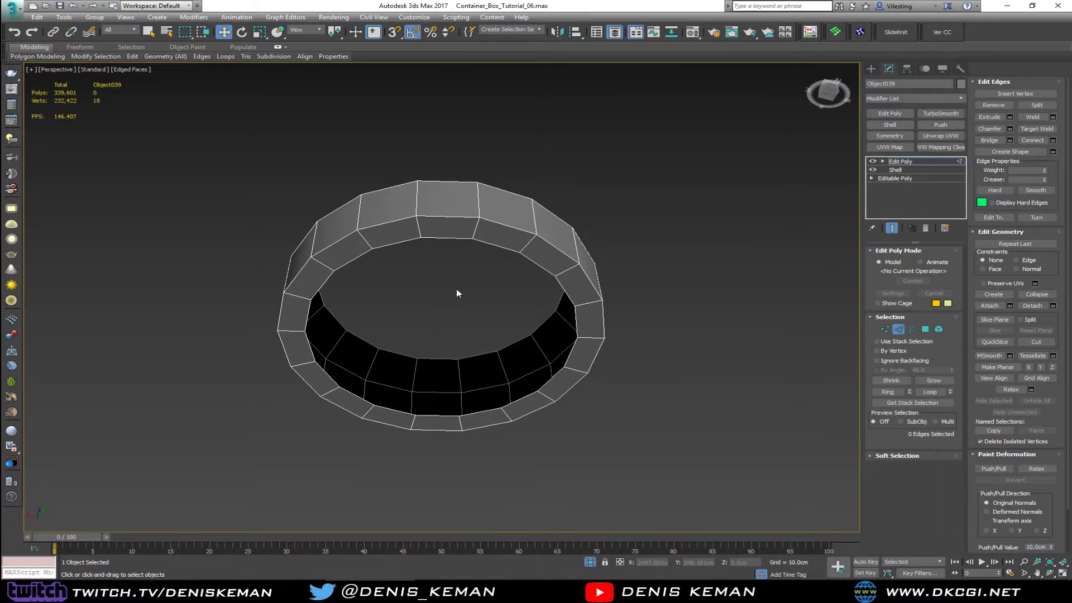
- Collapse the lower inner edge loop into a single centre point to close the underside of the ring
middle_click_drag(451, 282, 445, 261, "alt")
left_click(447, 239)
double_click(446, 238)
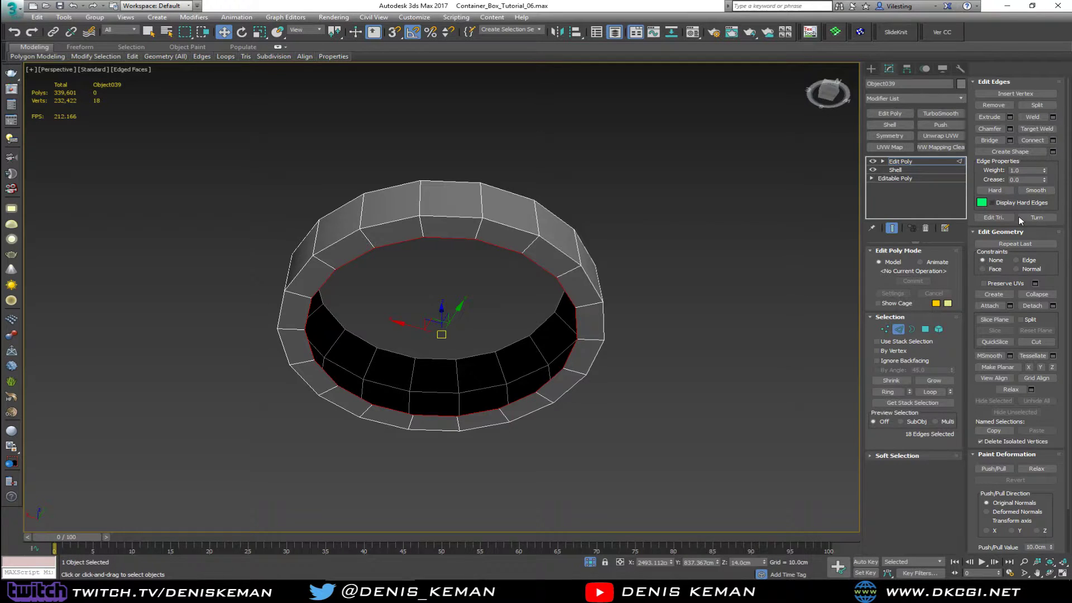
left_click(1037, 295)
middle_click_drag(466, 299, 468, 386, "alt")
- Extend the upper inner edge loop inward by scaling out a copy, adding a narrow flat rim
key("2")
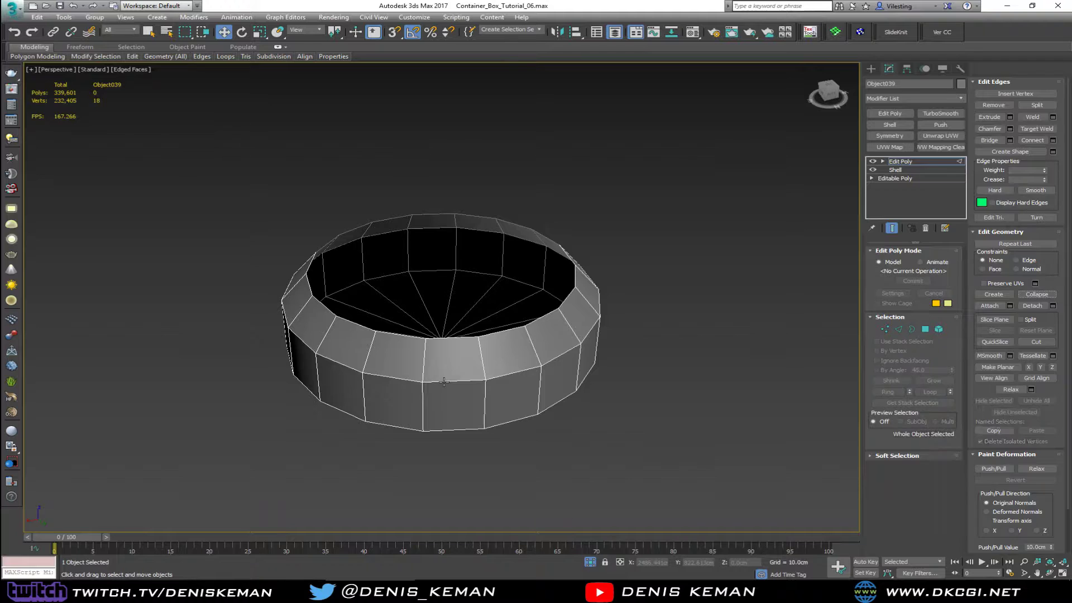
key("2")
double_click(444, 338)
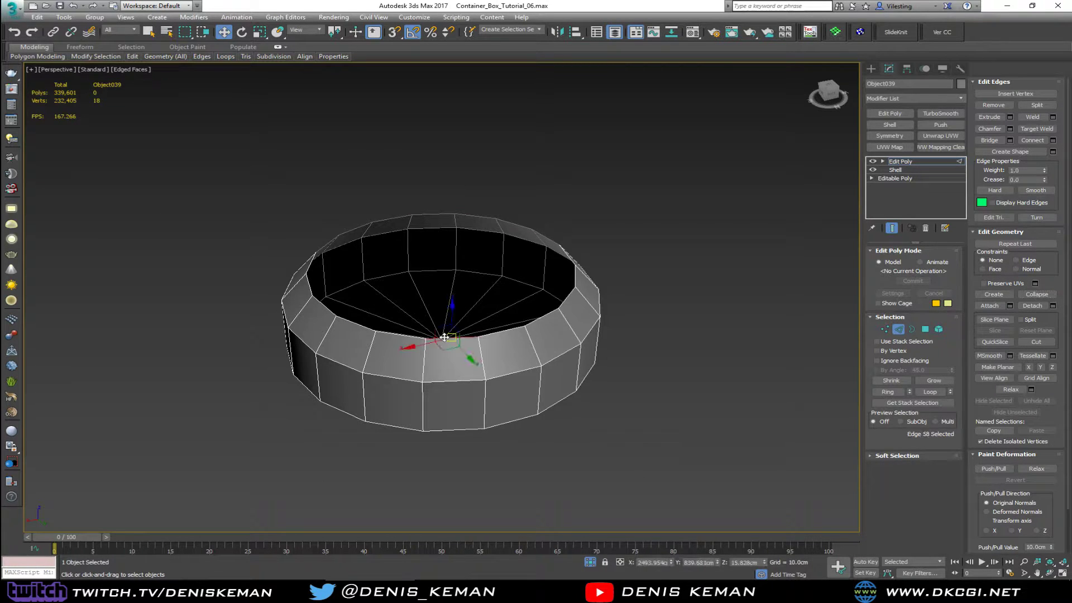
key("r")
left_click_drag(439, 270, 440, 274, "shift")
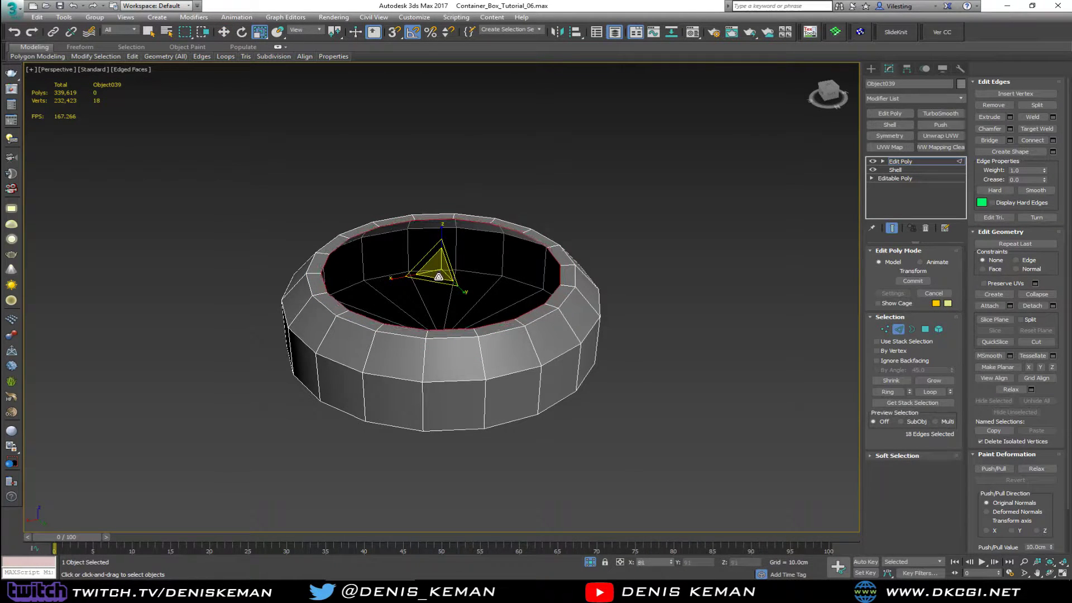
key("2")
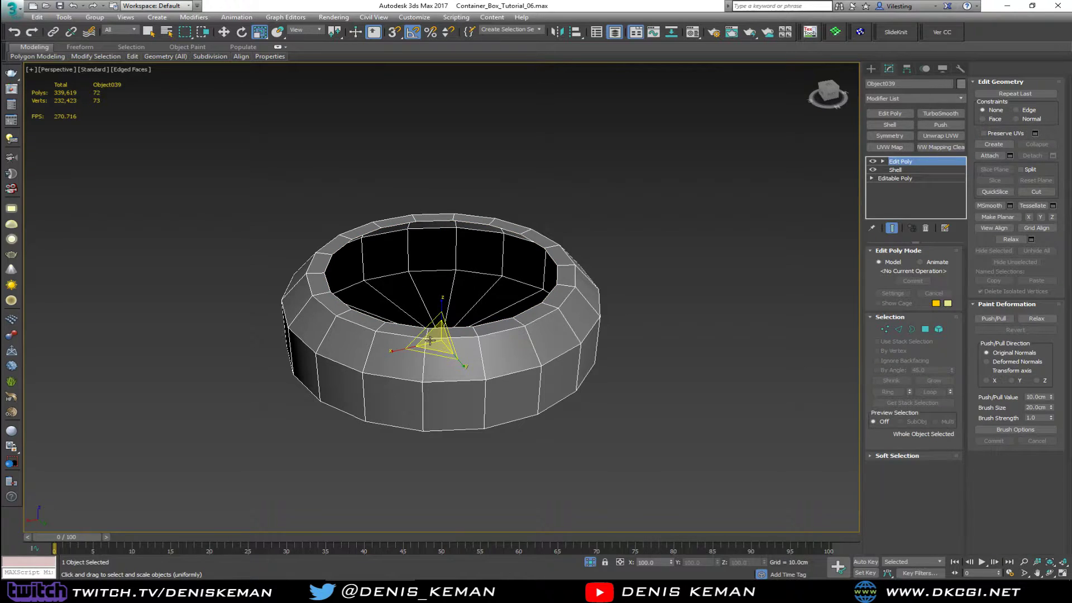
- Chamfer the rim's outer edge loop and the shoulder's edge loop by 0.05 cm with 2 segments
key("2")
double_click(441, 382, "ctrl")
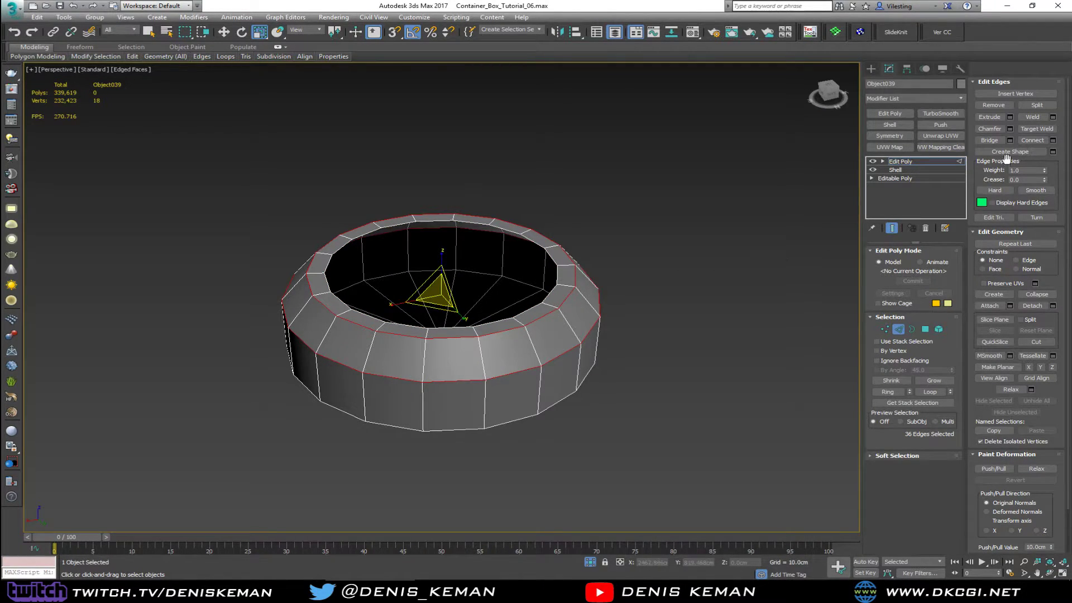
left_click(1009, 129)
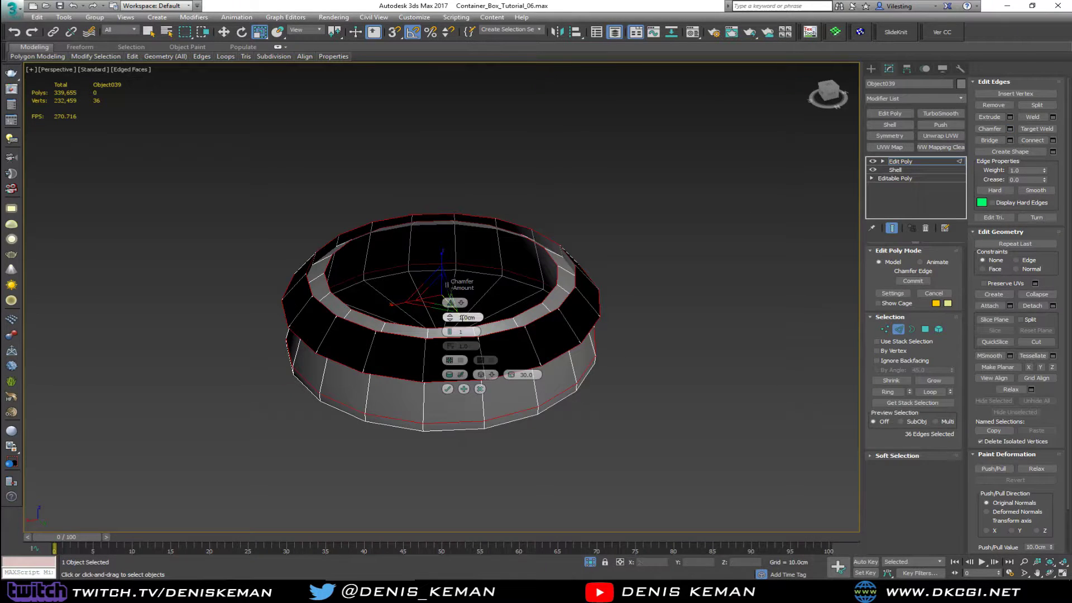
right_click(451, 318)
left_click_drag(478, 317, 442, 320)
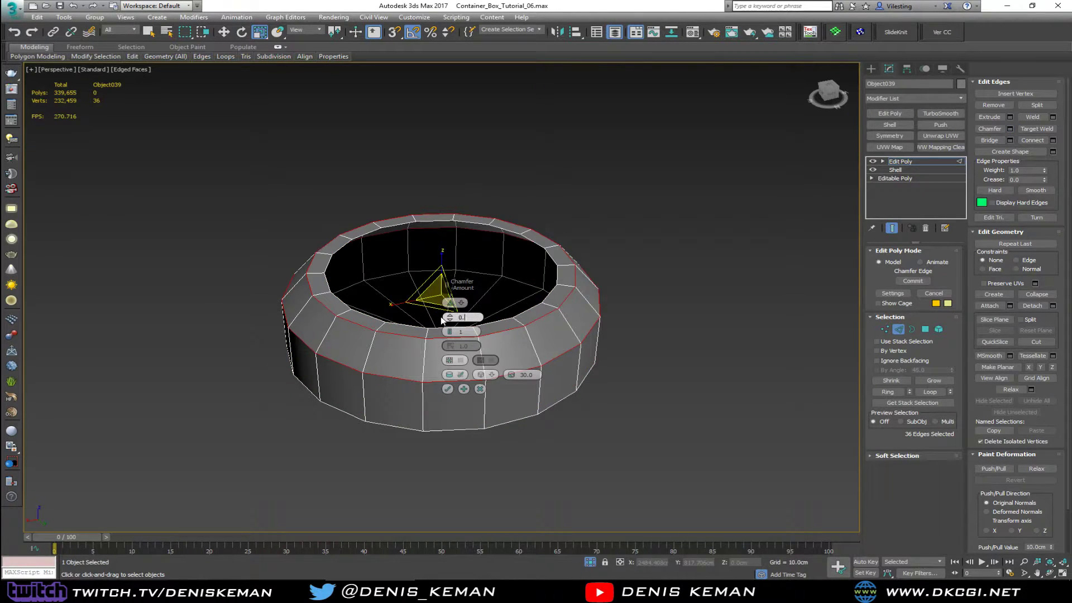
type("0.05")
key("Return")
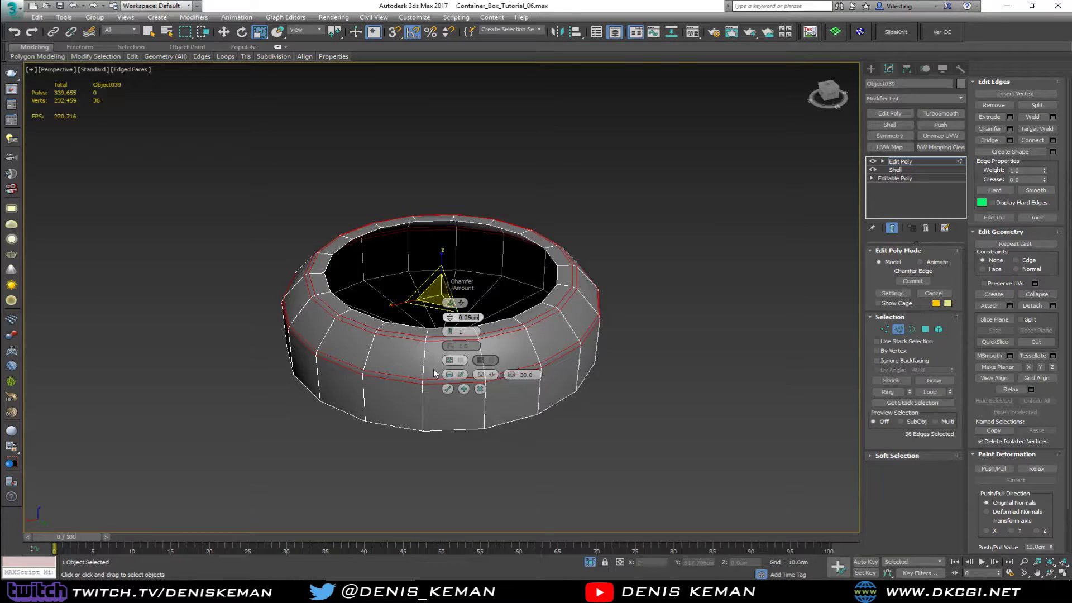
left_click(452, 332)
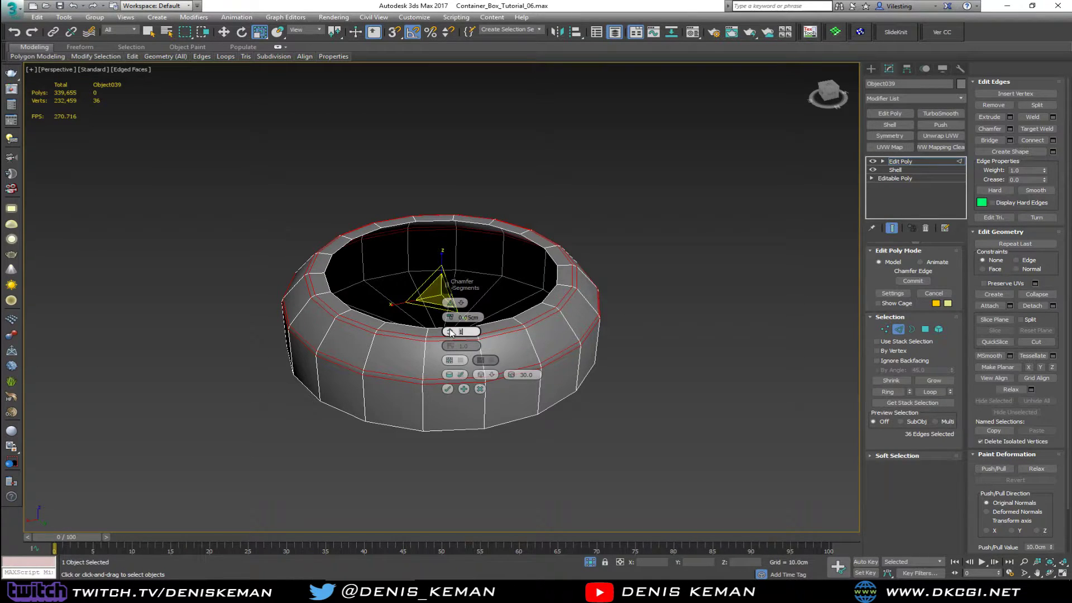
left_click(447, 388)
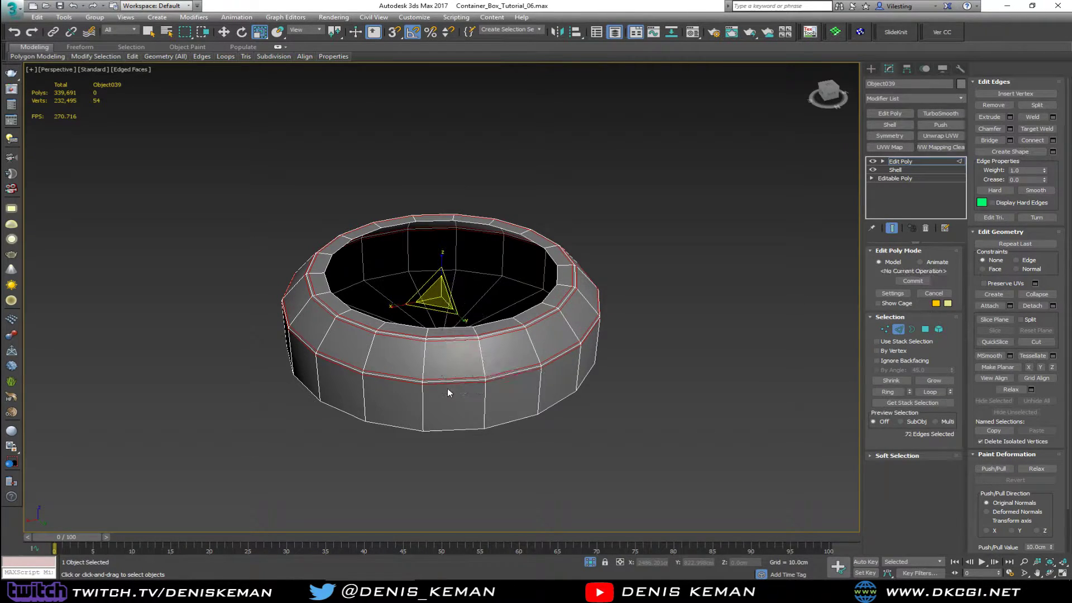
- Chamfer the bottom outer edge loop of the cap with the same chamfer settings
double_click(458, 430)
middle_click_drag(457, 430, 456, 376, "alt")
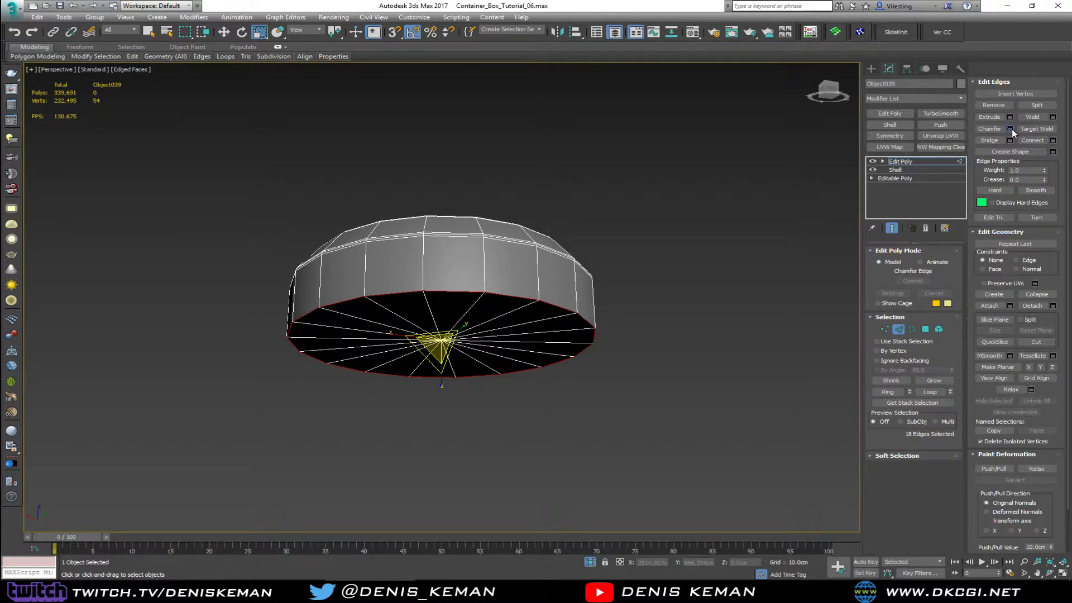
left_click(1010, 129)
left_click(447, 386)
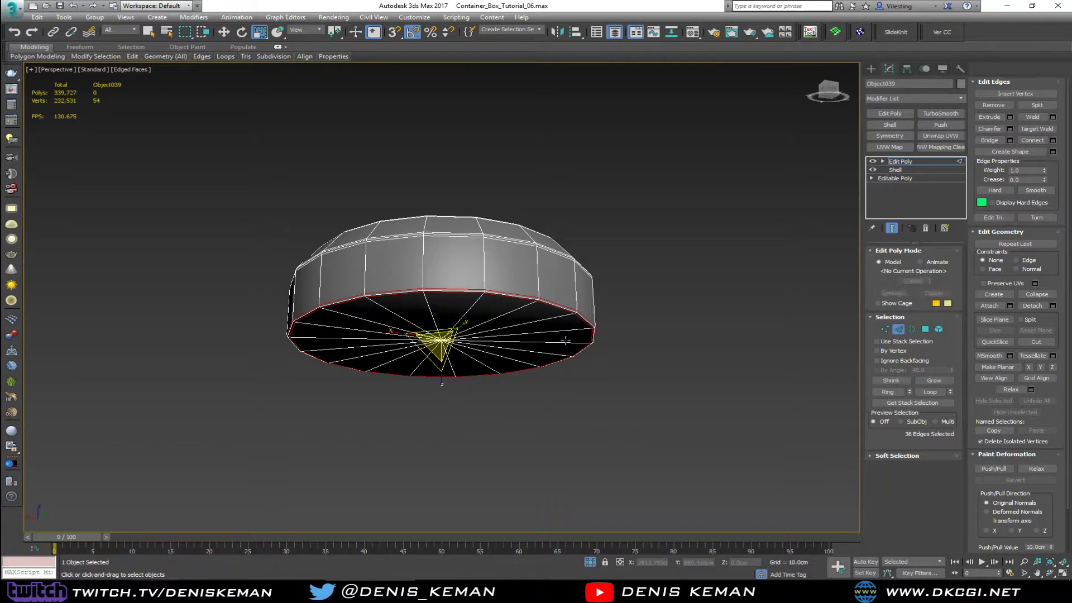
- Finish editing the end cap's edges and end its isolation to bring the rest of the gate back into view
left_click(900, 333)
left_click(644, 258)
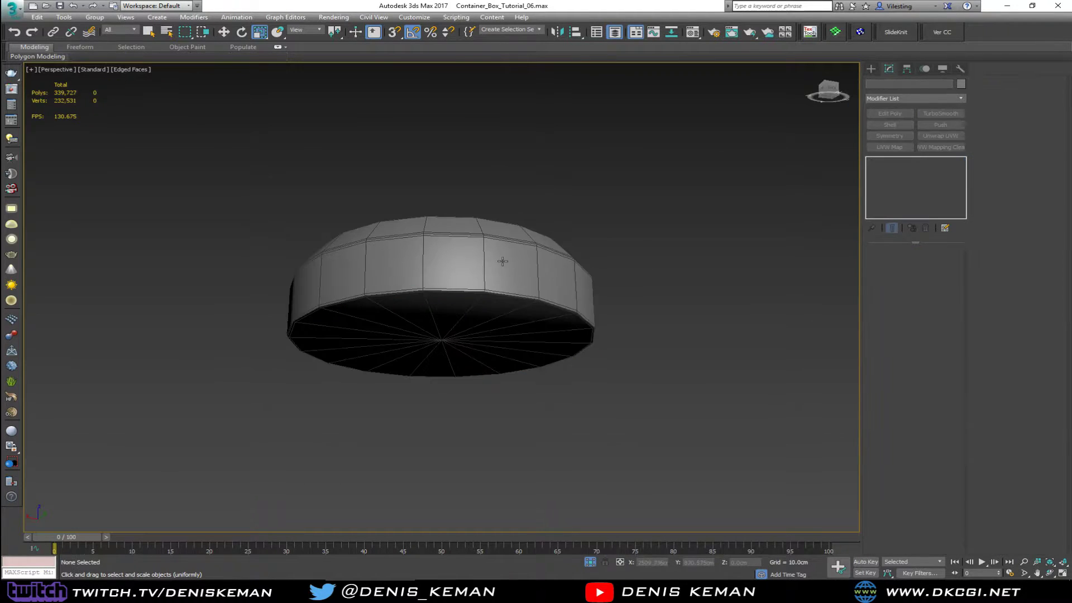
middle_click_drag(502, 261, 497, 310, "alt")
right_click(436, 291)
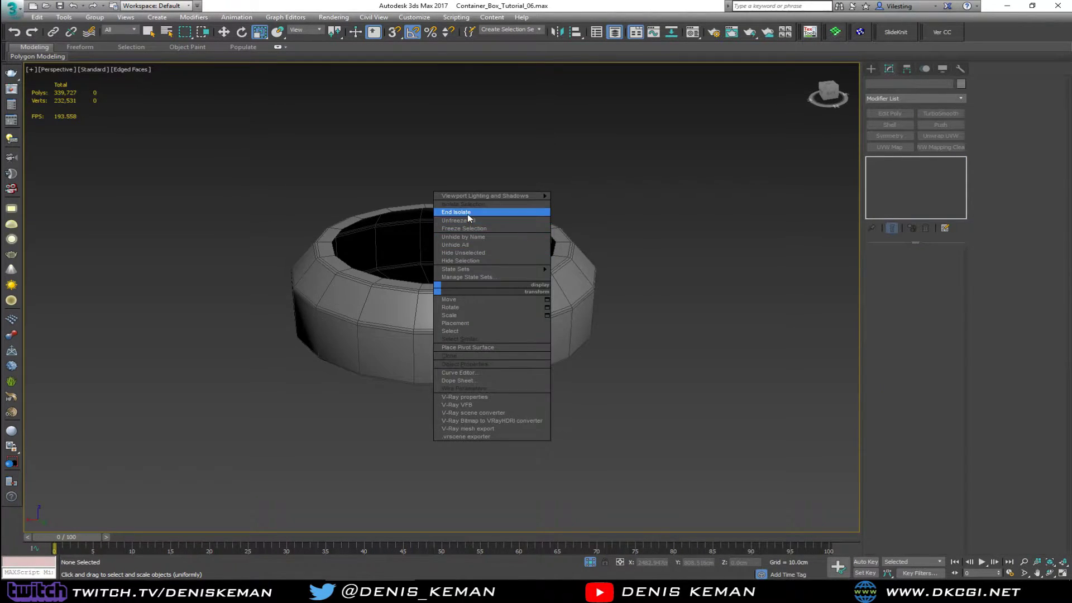
left_click(533, 213)
left_click(386, 367)
key("F4")
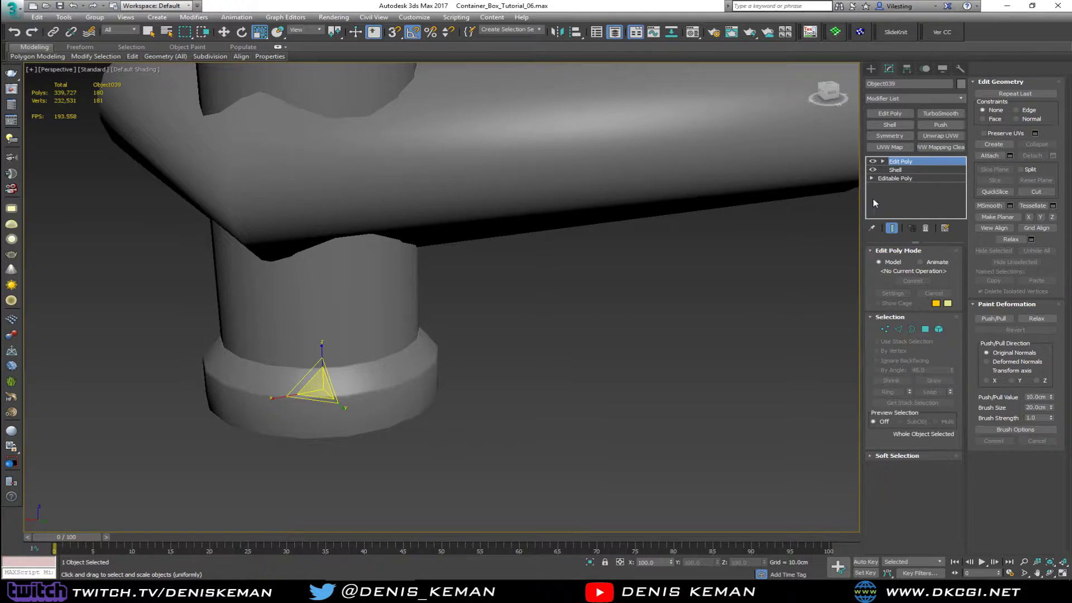
- Smooth the vertical gate post by adding a TurboSmooth modifier with 1 iteration
left_click(500, 331)
left_click(361, 328)
middle_click_drag(387, 309, 426, 394)
scroll(426, 395, "down", 5)
middle_click_drag(412, 228, 407, 284)
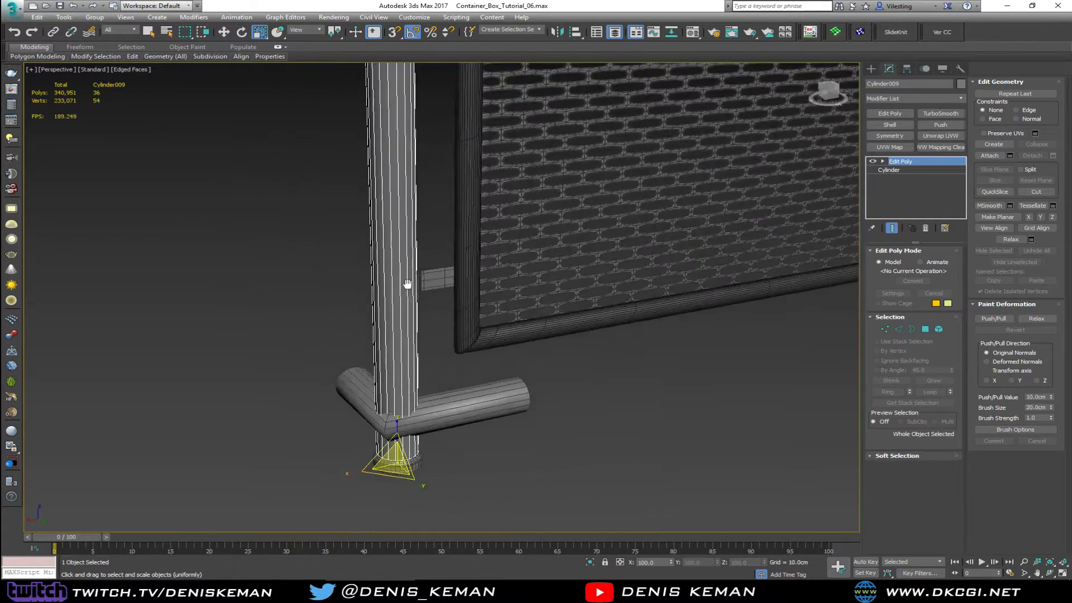
scroll(407, 284, "down", 3)
left_click(950, 116)
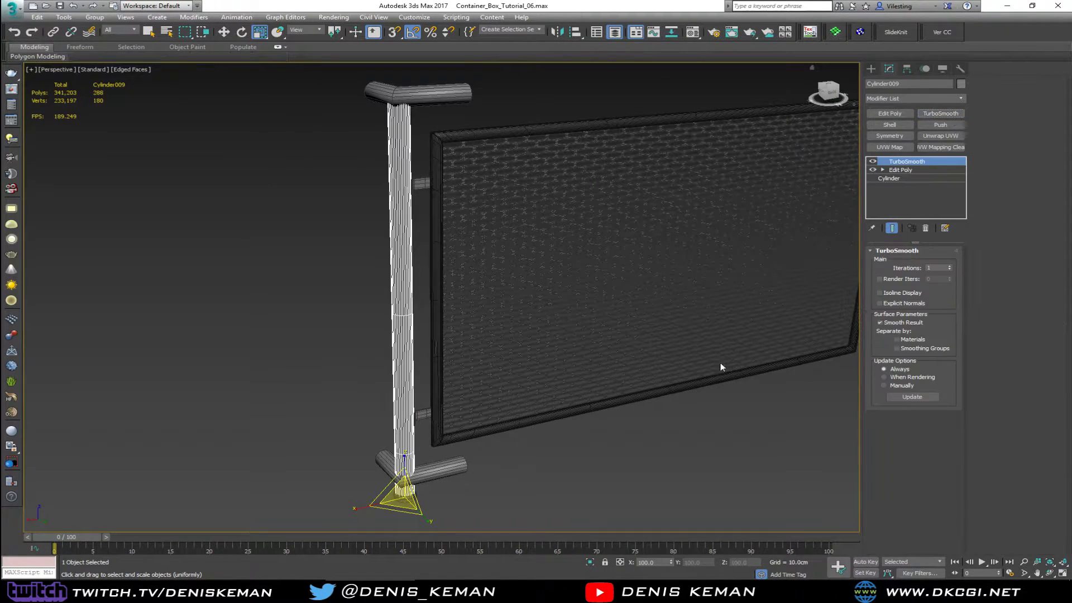
left_click(664, 448)
key("F4")
- Try lowering the upper corner pipe slightly onto the post, and undo the move
mouse_move(664, 448)
middle_mouse_down("alt")
mouse_move(447, 400)
mouse_move(454, 350)
mouse_move(427, 346)
middle_mouse_up("alt")
scroll(447, 399, "down", 3)
scroll(387, 117, "up", 6)
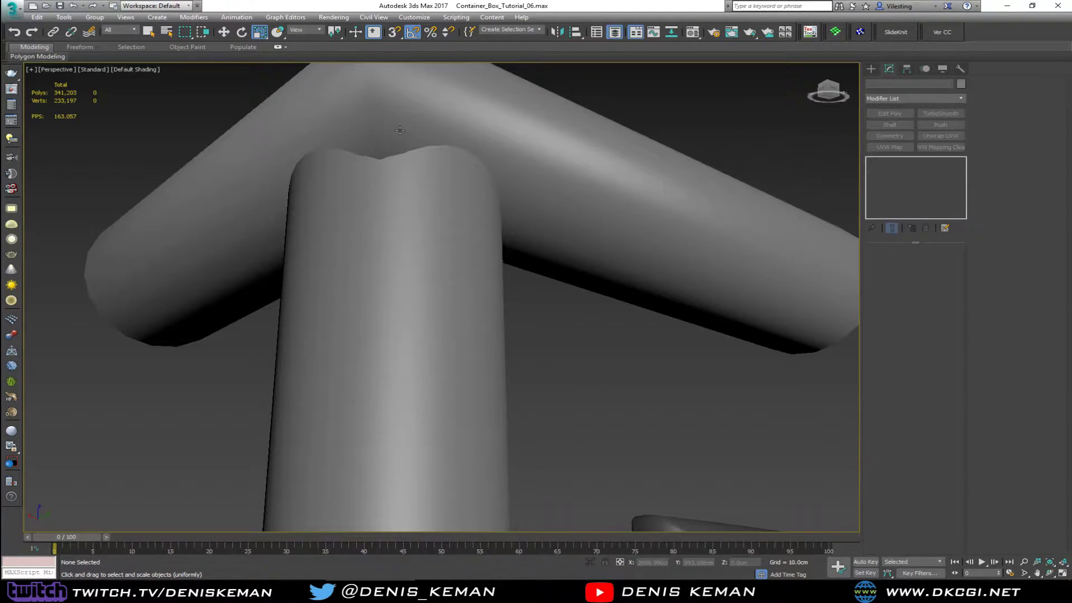
left_click(400, 144)
key("F4")
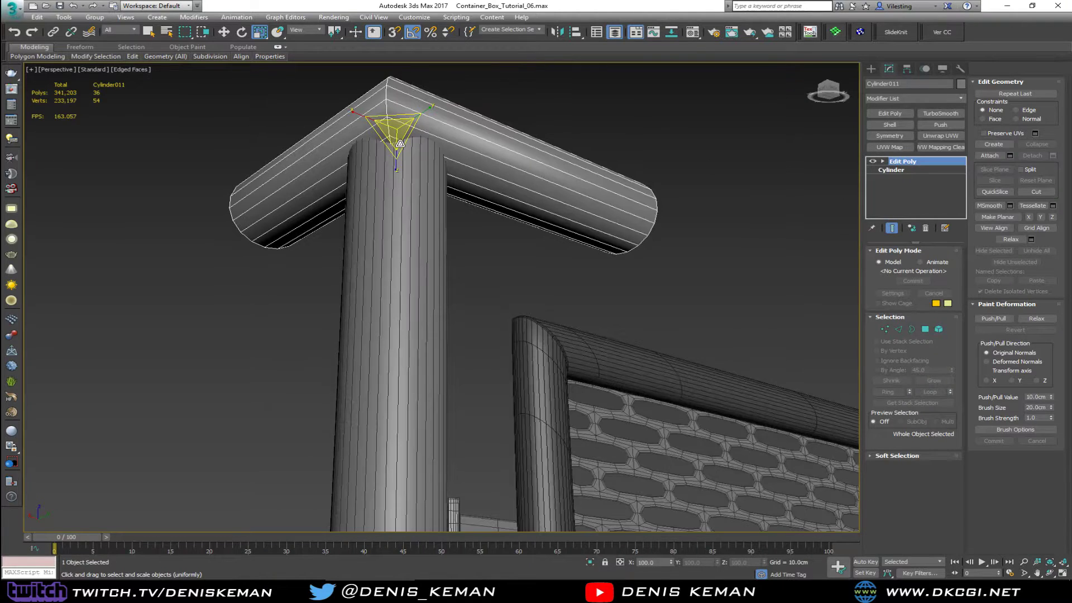
key("w")
mouse_move(398, 103)
left_mouse_down()
mouse_move(397, 82)
mouse_move(396, 112)
left_mouse_up()
middle_click_drag(396, 112, 385, 152, "alt")
scroll(440, 254, "down", 5)
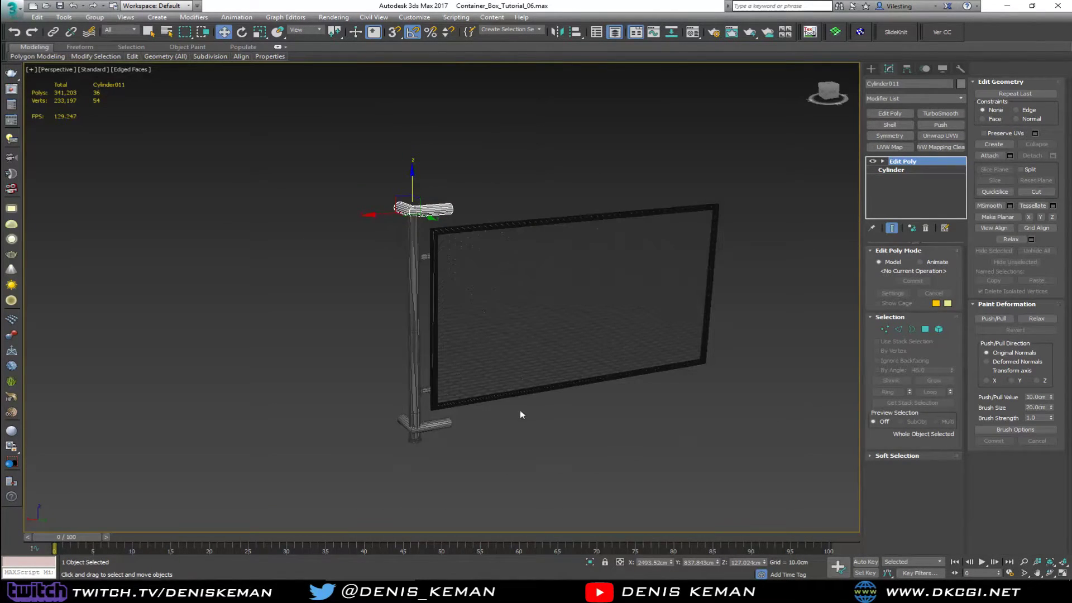
middle_click_drag(520, 414, 454, 244, "alt")
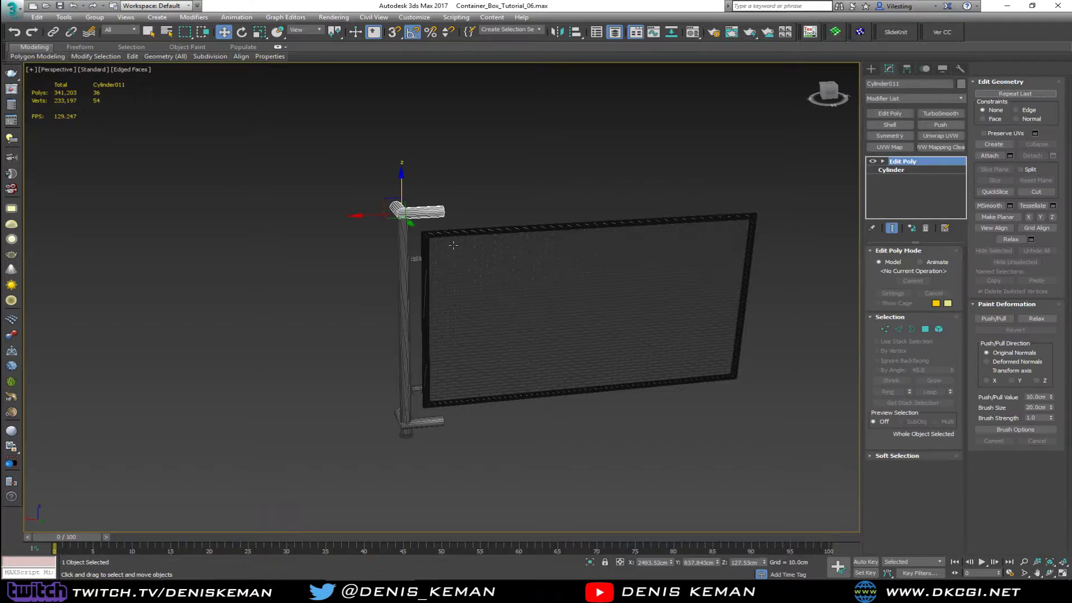
key("ctrl+z")
key("ctrl+z")
left_click(520, 456)
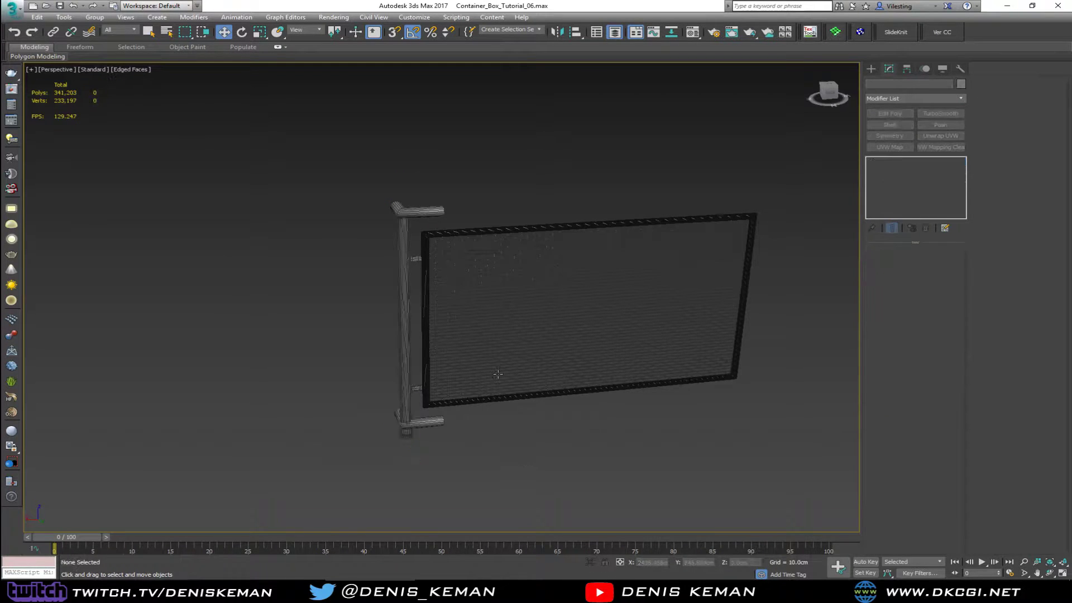
mouse_move(502, 373)
middle_mouse_down()
mouse_move(395, 378)
mouse_move(383, 315)
mouse_move(385, 343)
middle_mouse_up()
key("F4")
left_click(310, 371)
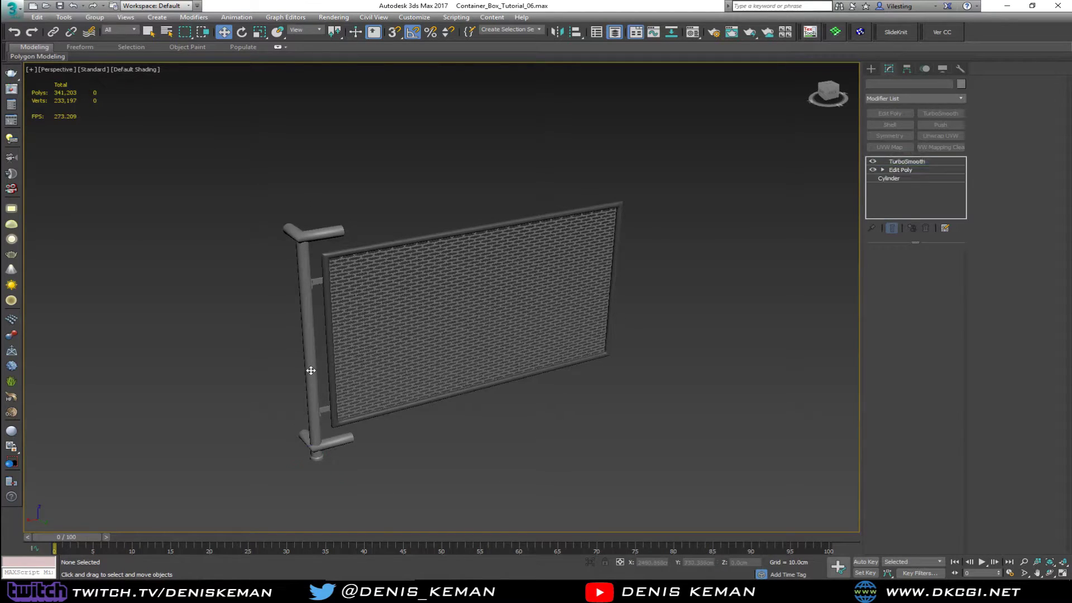
key("F4")
left_click(317, 459, "ctrl")
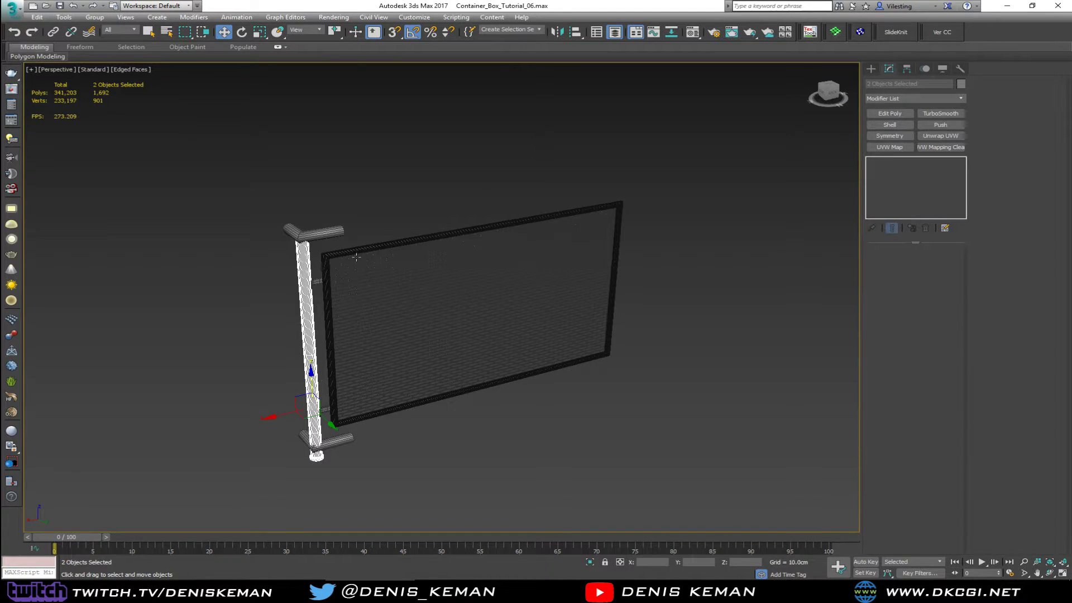
left_click(328, 279)
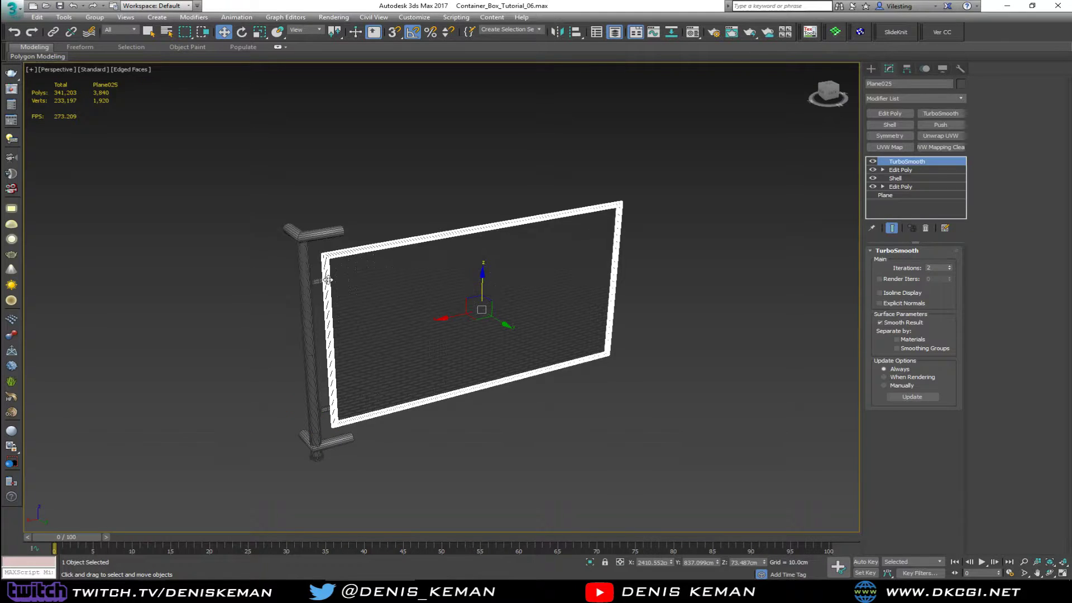
- Align the pivot of the bracket pair to the mesh frame's pivot point on X, Y and Z
left_click(317, 280)
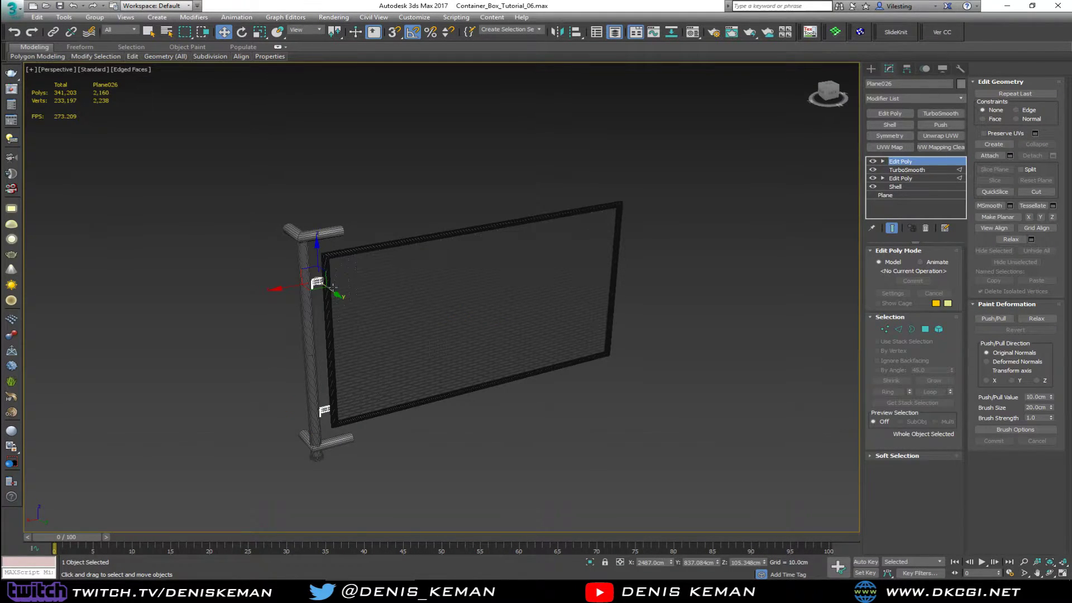
left_click(906, 69)
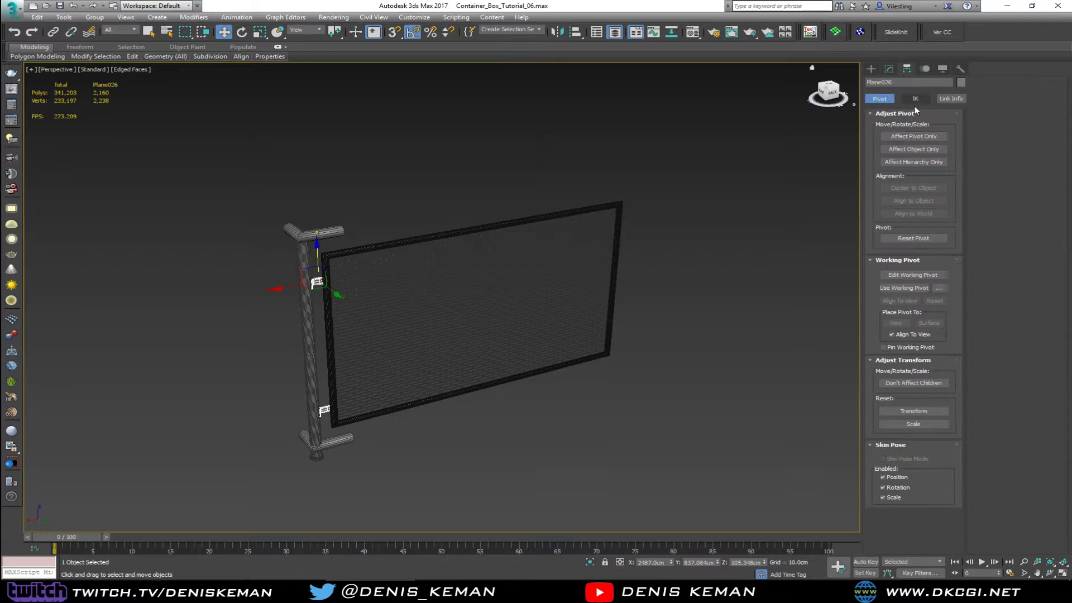
left_click(918, 136)
key("alt+a")
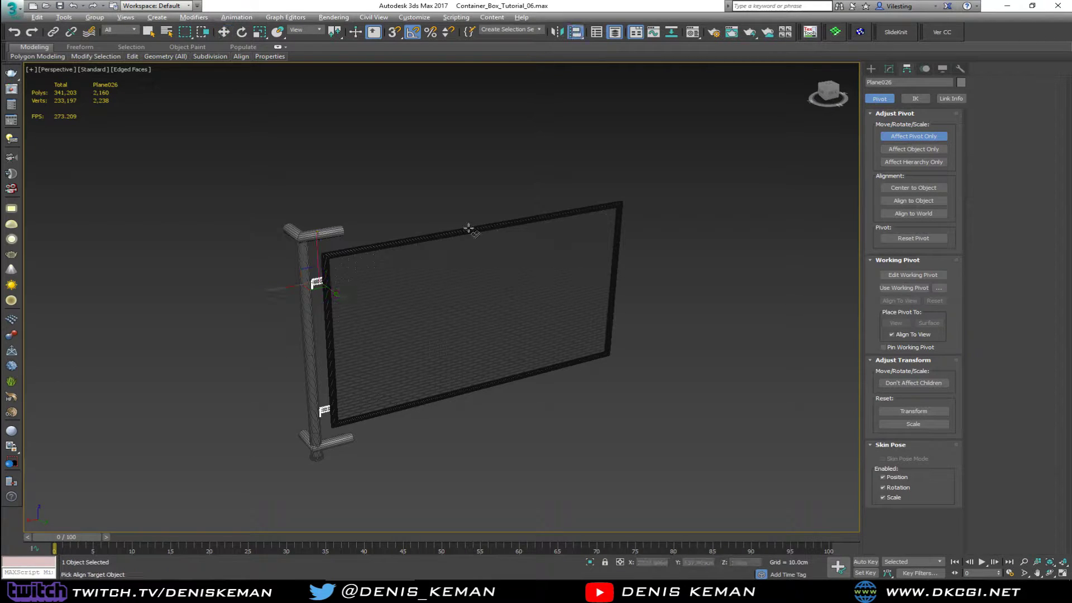
left_click(470, 231)
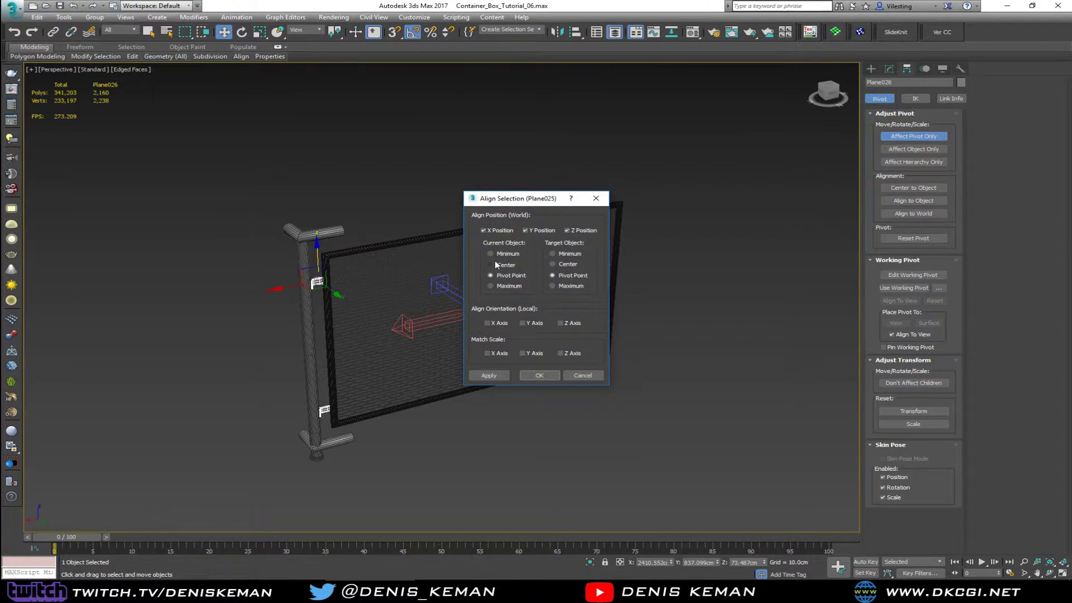
left_click(539, 375)
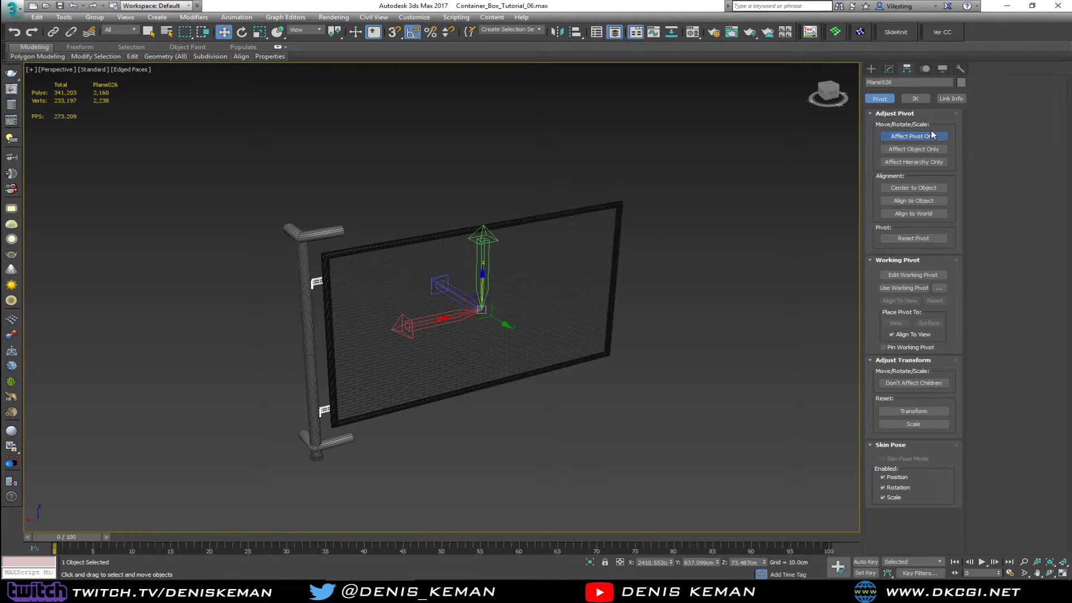
left_click(929, 138)
- Mirror the bracket pair across the X axis as a copy onto the opposite side of the mesh frame
middle_click_drag(584, 206, 433, 260, "alt")
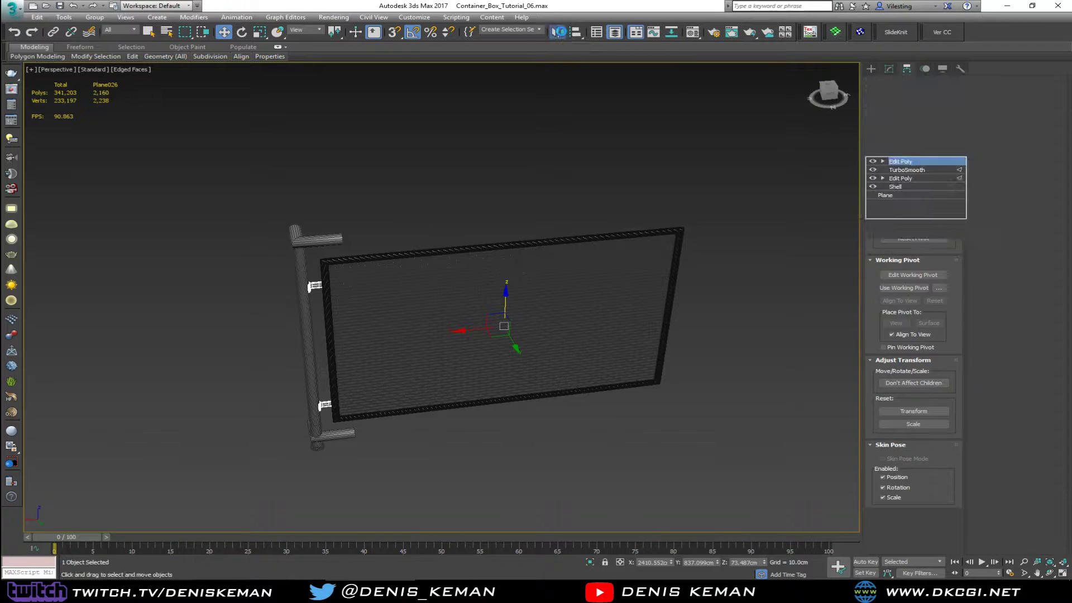
left_click(557, 31)
left_click(526, 316)
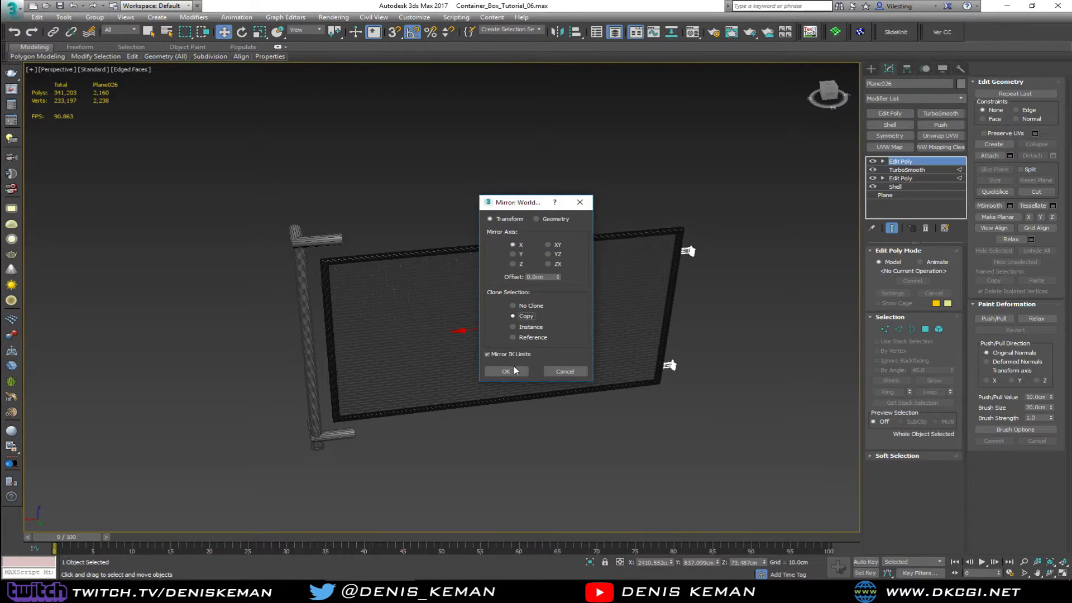
left_click(513, 371)
left_click(744, 205)
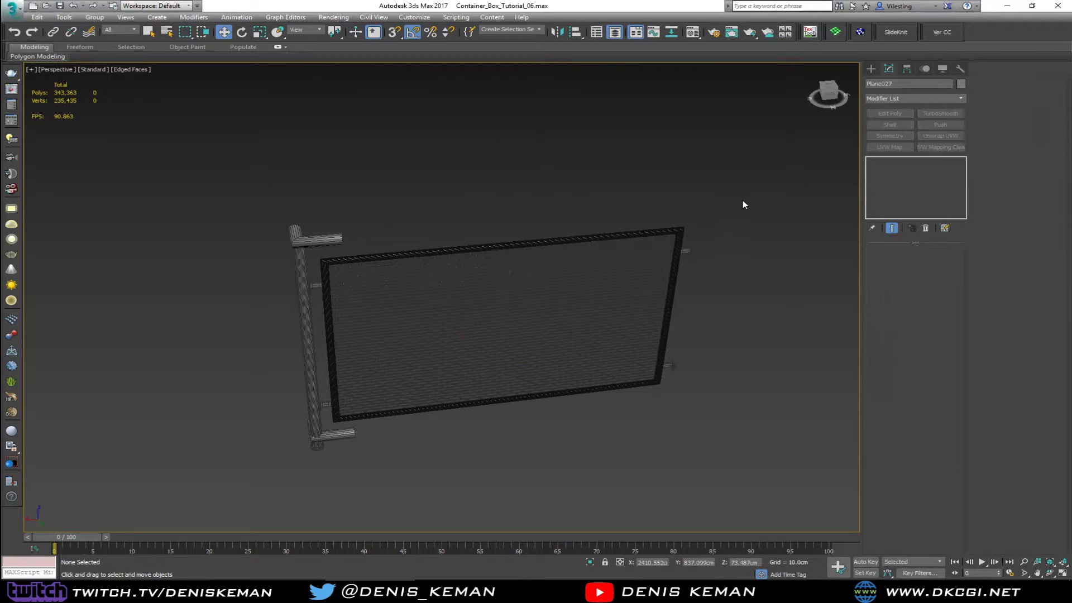
- Copy the vertical post together with its end cap along X to the mirrored brackets at the frame's opposite side
left_click(302, 320)
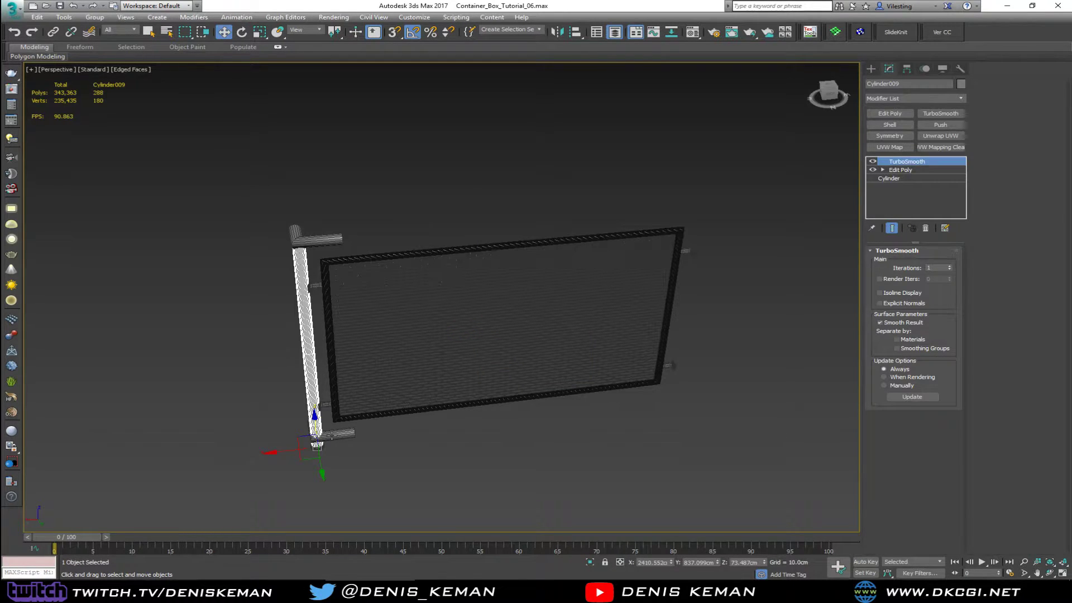
middle_click_drag(333, 438, 366, 332, "alt")
left_click(312, 477, "ctrl")
left_click_drag(221, 366, 598, 413, "shift")
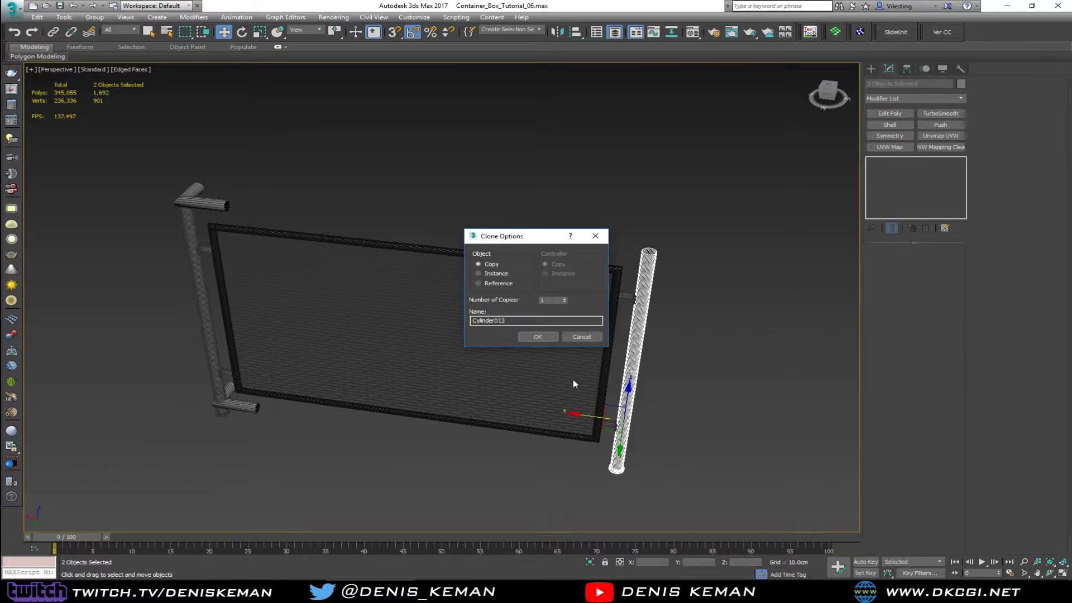
left_click(547, 337)
- Fine-tune the copied post and cap along X so the post sits snugly against the mirrored bracket clamps
key("z")
middle_click_drag(494, 330, 533, 346, "alt")
scroll(447, 239, "up", 3)
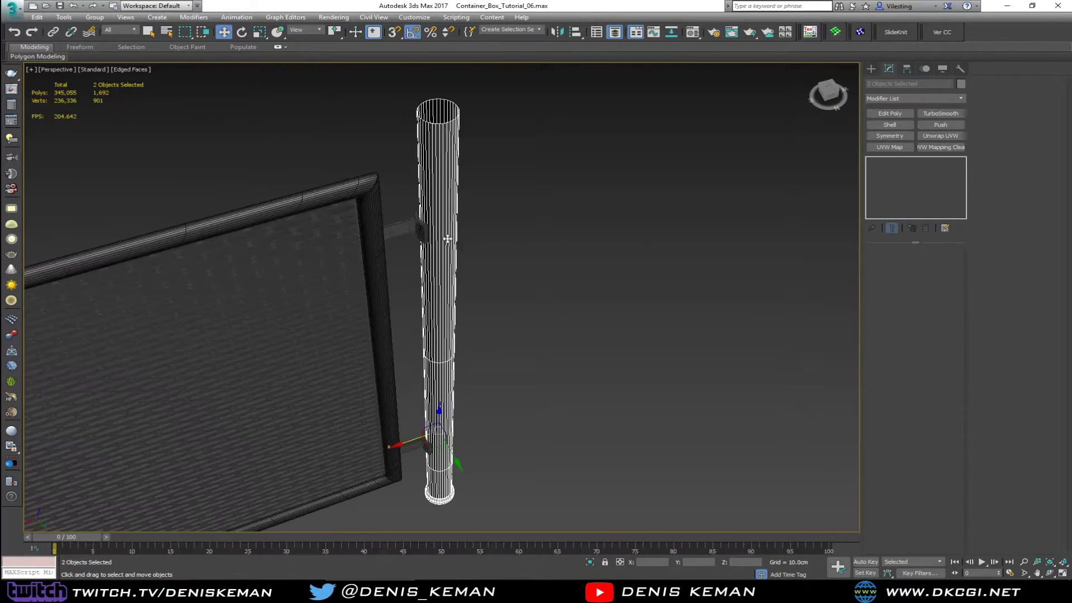
scroll(447, 239, "up", 5)
left_click_drag(430, 236, 425, 236)
scroll(426, 236, "down", 10)
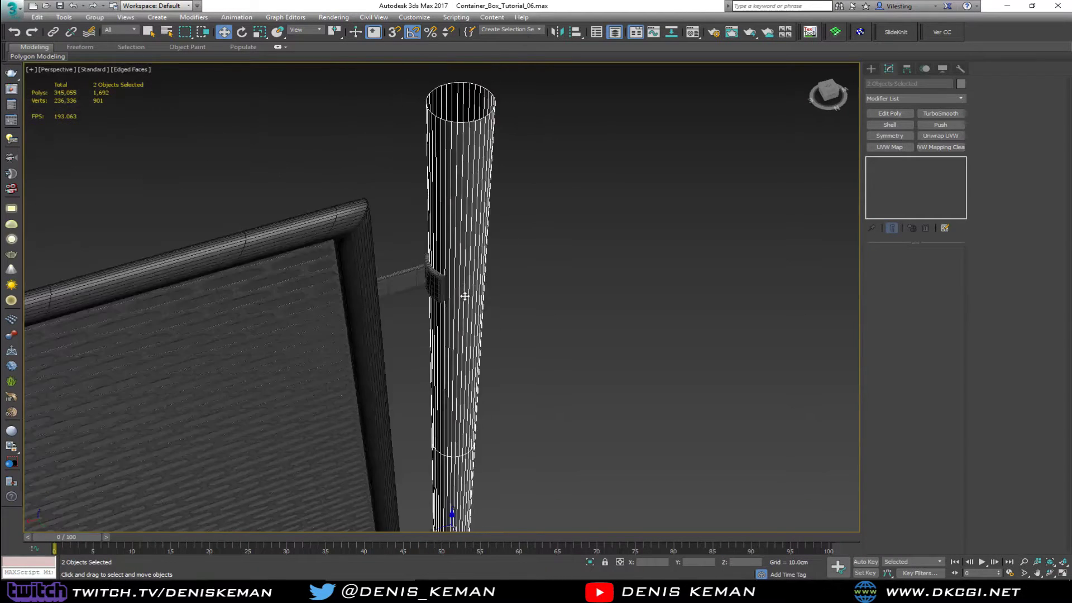
scroll(494, 279, "down", 3)
middle_click_drag(483, 291, 529, 340)
left_click(534, 289)
- Lengthen the upper and lower horizontal pipes from the corner until their ends reach just past the second post
left_click(160, 287)
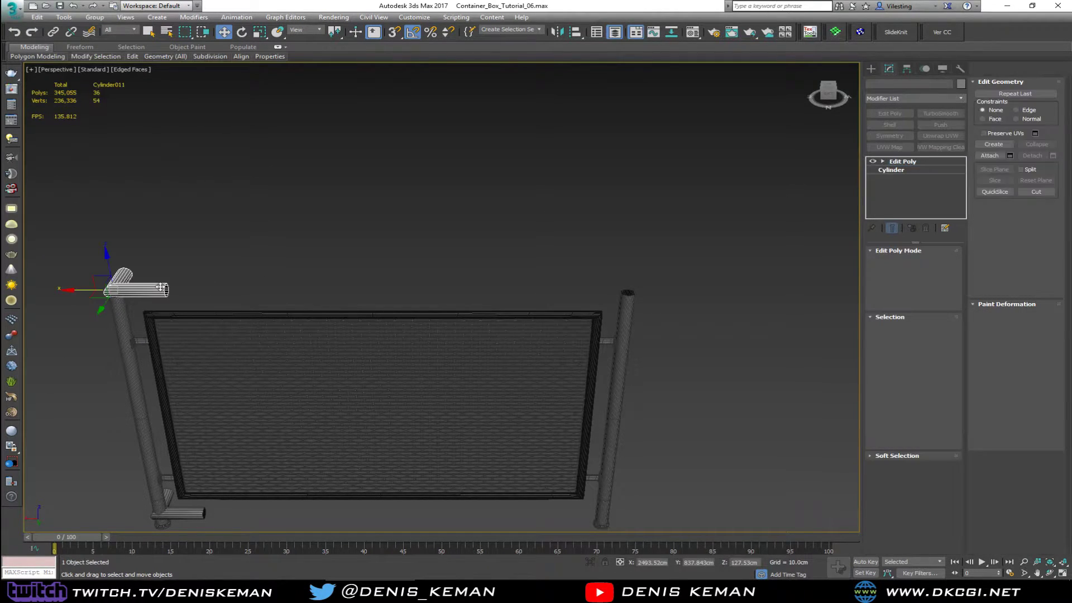
left_click_drag(160, 311, 624, 291)
left_click(584, 211)
left_click(884, 329)
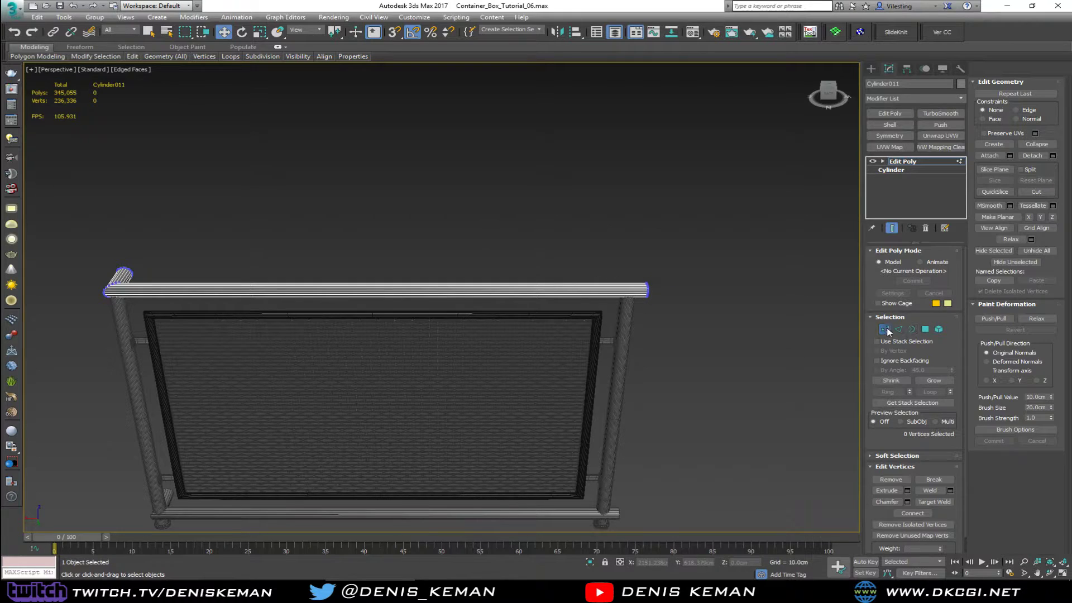
left_click(486, 201)
middle_click_drag(497, 269, 503, 229)
key("F4")
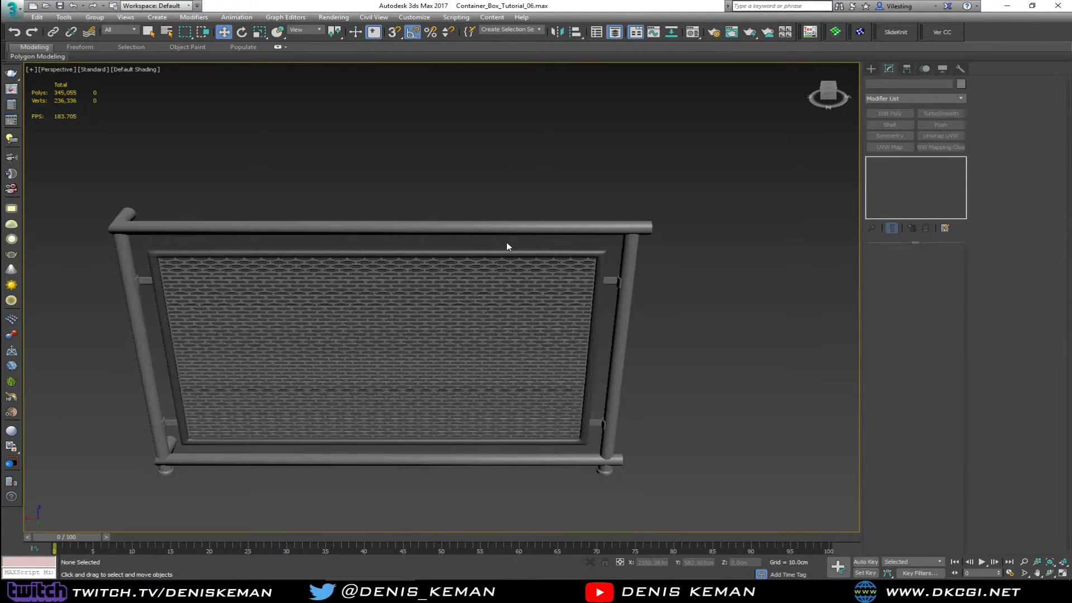
middle_click_drag(531, 310, 578, 311, "alt")
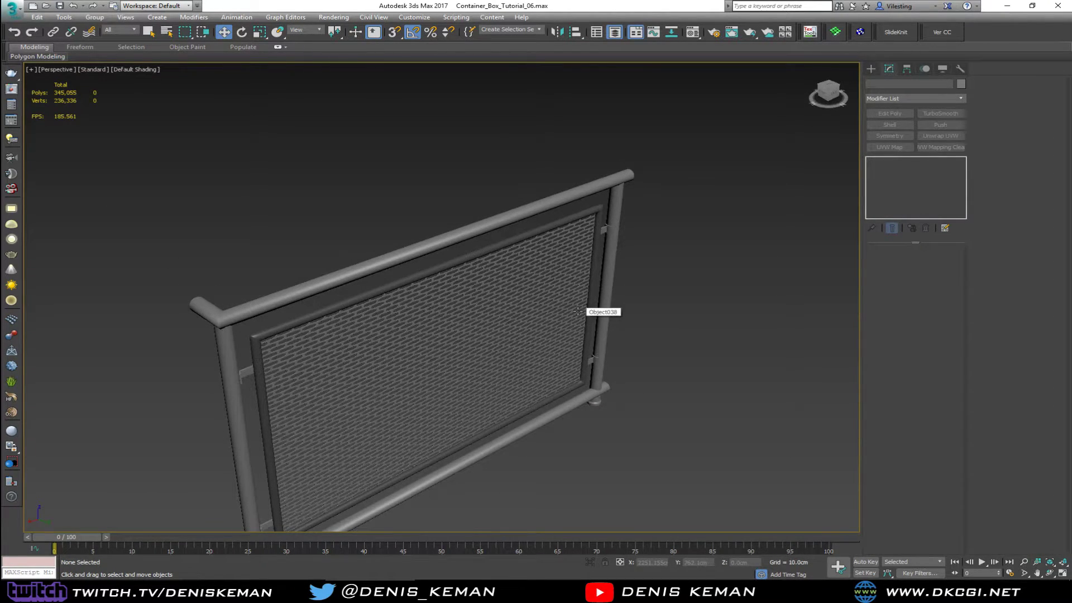
scroll(550, 283, "down", 4)
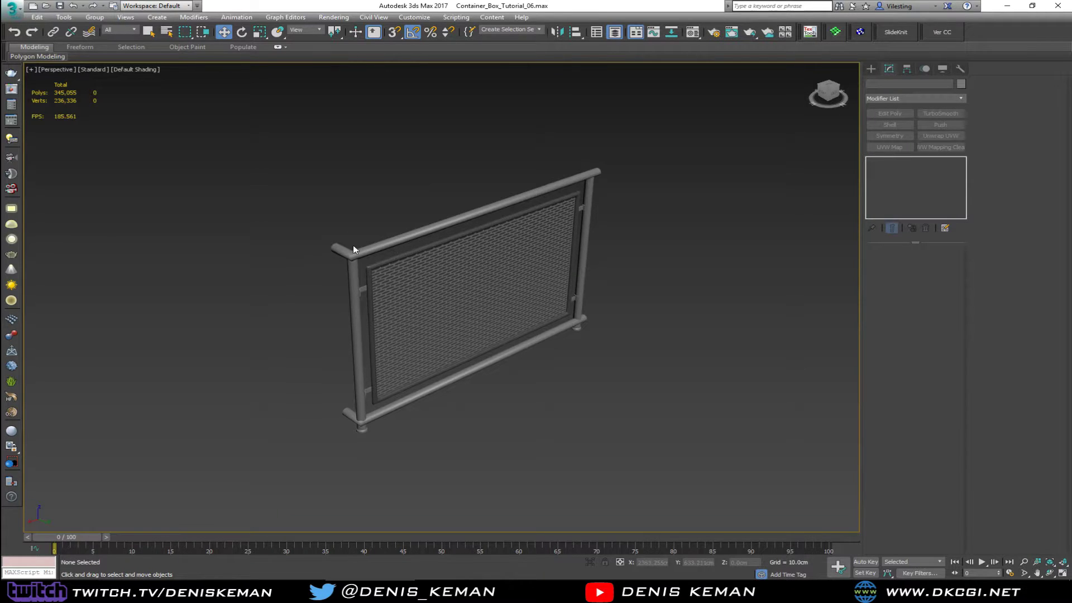
- Save the scene and also save an incremented copy of it as Container_Box_Tutorial_07
left_click(468, 219)
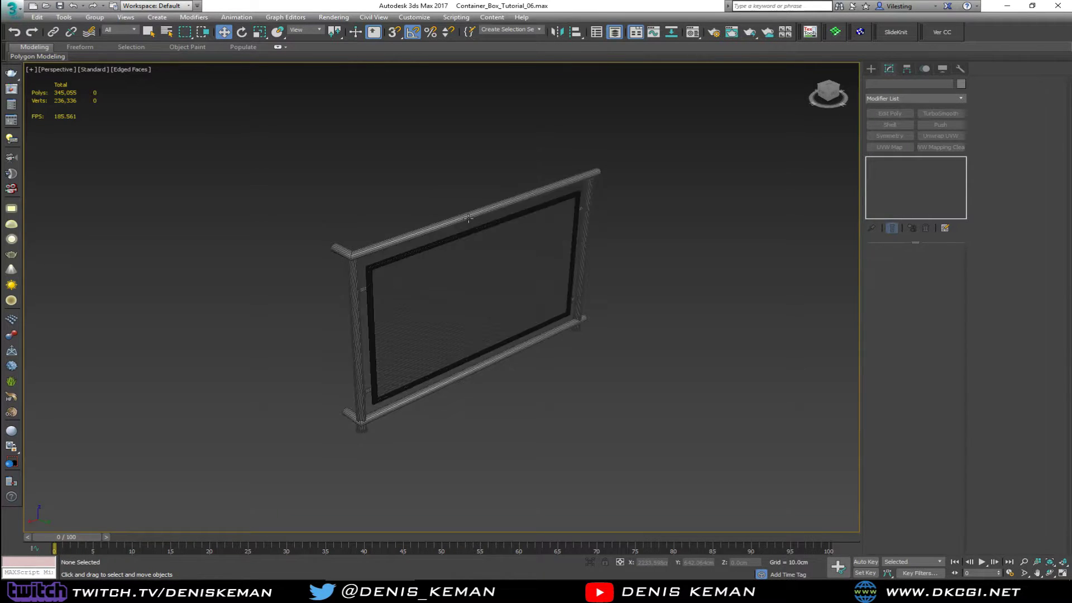
left_click(11, 7)
left_click(37, 101)
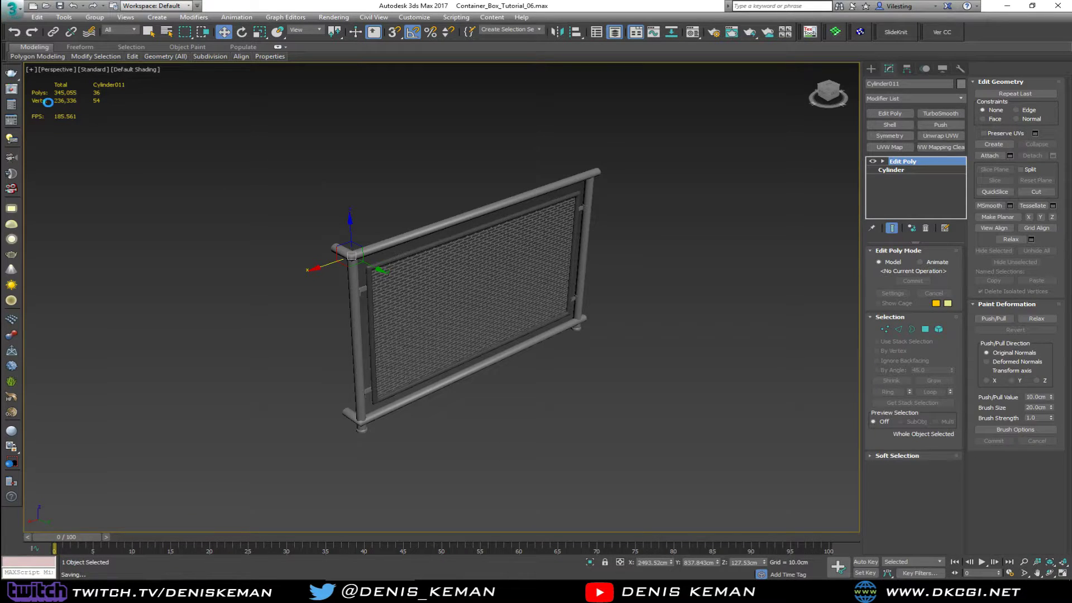
left_click(19, 11)
left_click(37, 119)
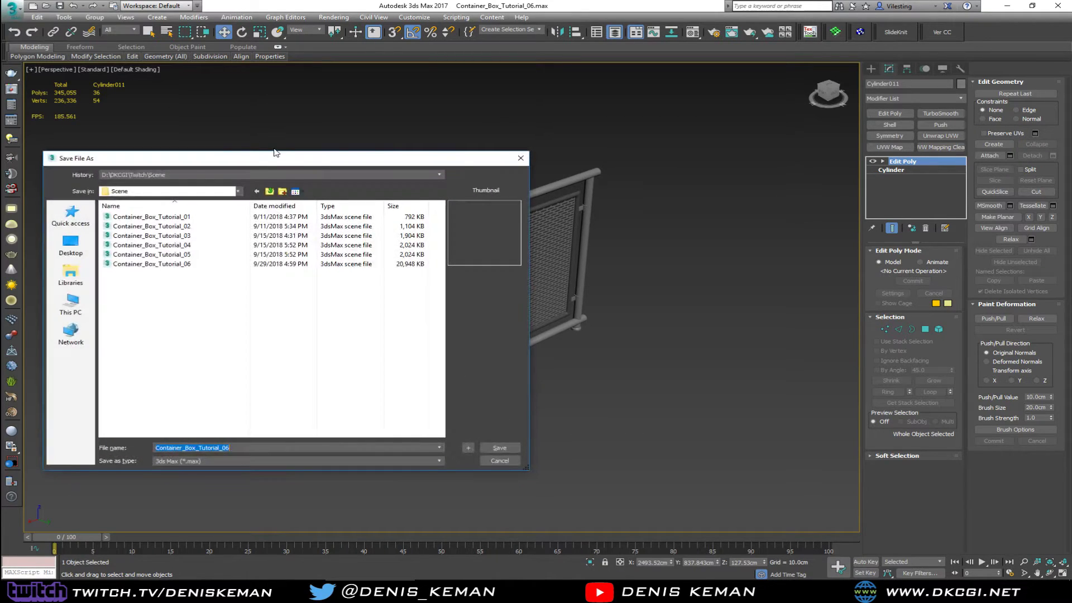
left_click(468, 448)
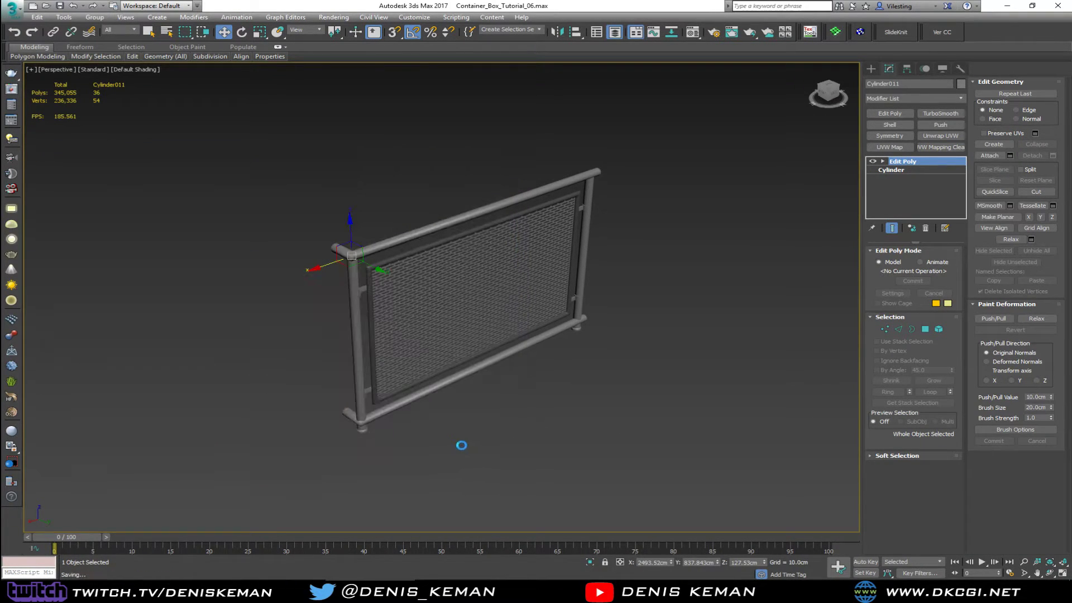
middle_click_drag(546, 177, 315, 226, "alt")
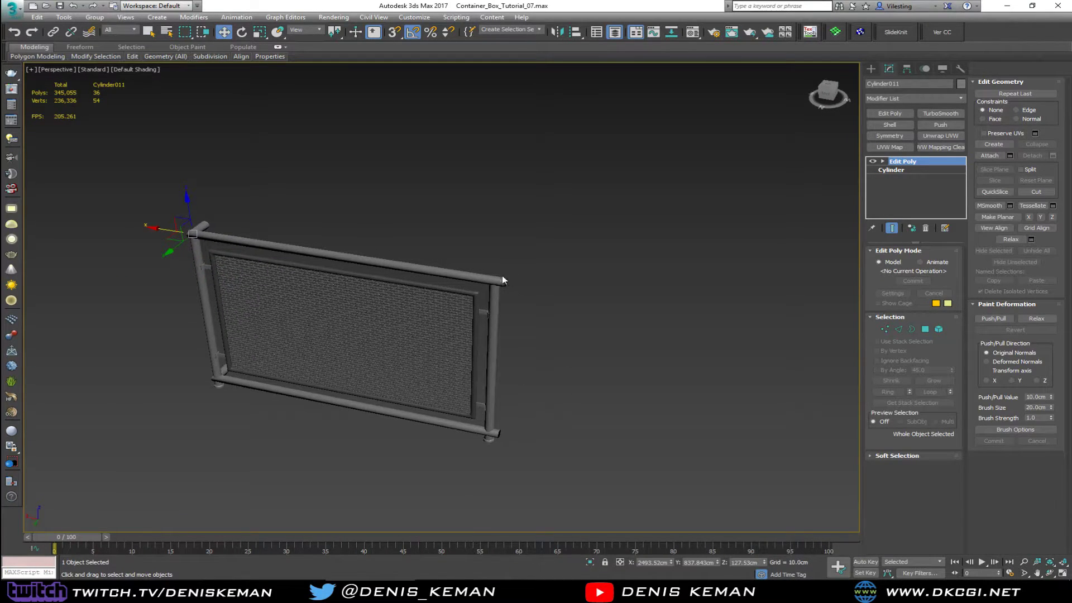
- Turn on edged faces and select the second post with its end cap and brackets, the framed mesh panel, and both horizontal pipes
scroll(502, 277, "up", 5)
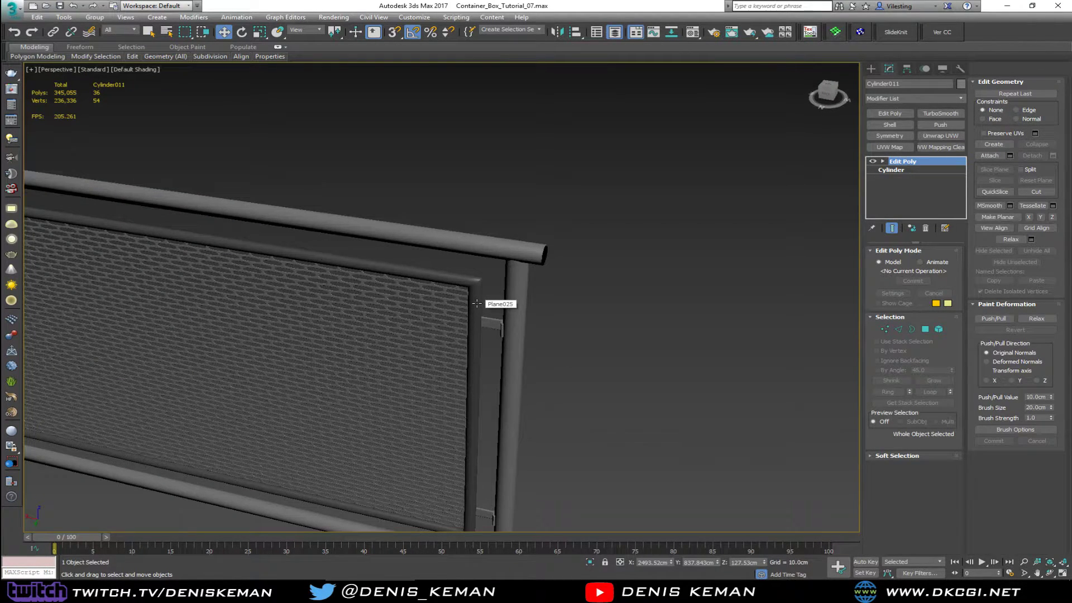
key("F4")
scroll(538, 305, "down", 6)
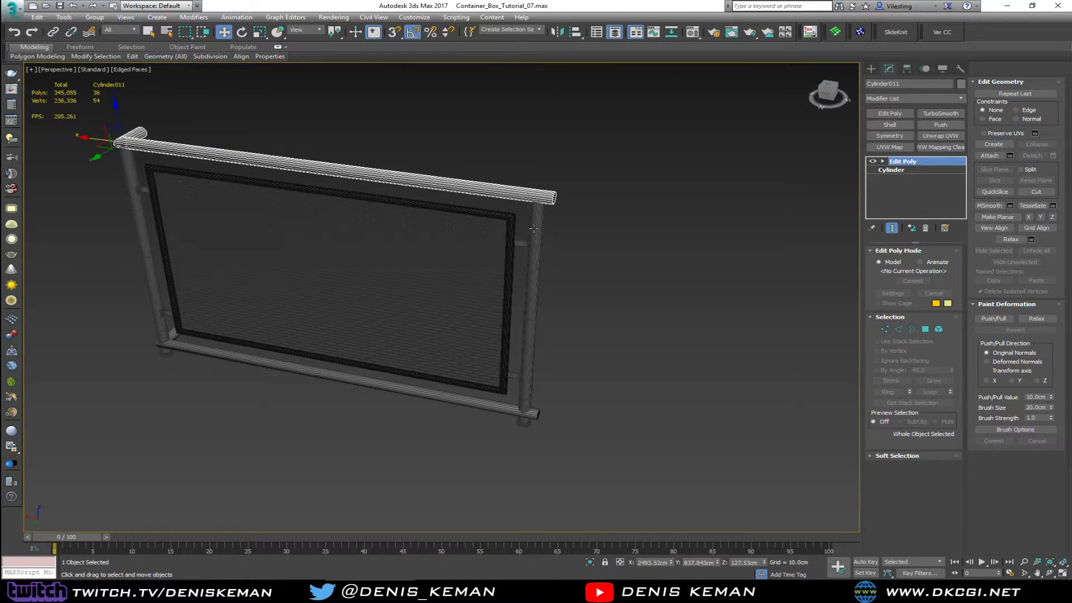
left_click(585, 258)
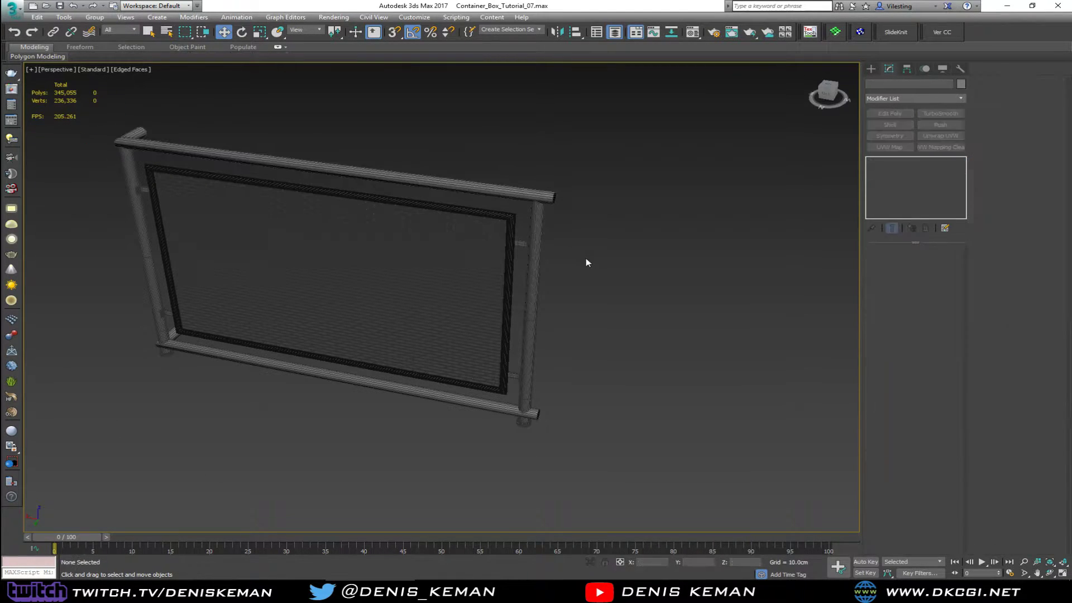
left_click(534, 196)
left_click(536, 229, "ctrl")
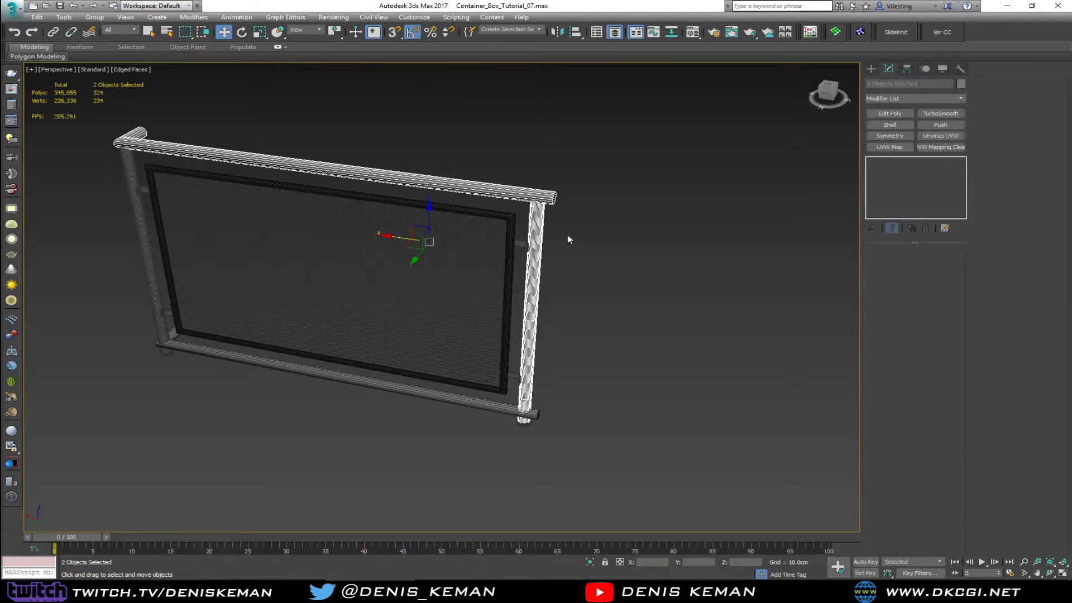
left_click_drag(570, 227, 462, 391, "ctrl")
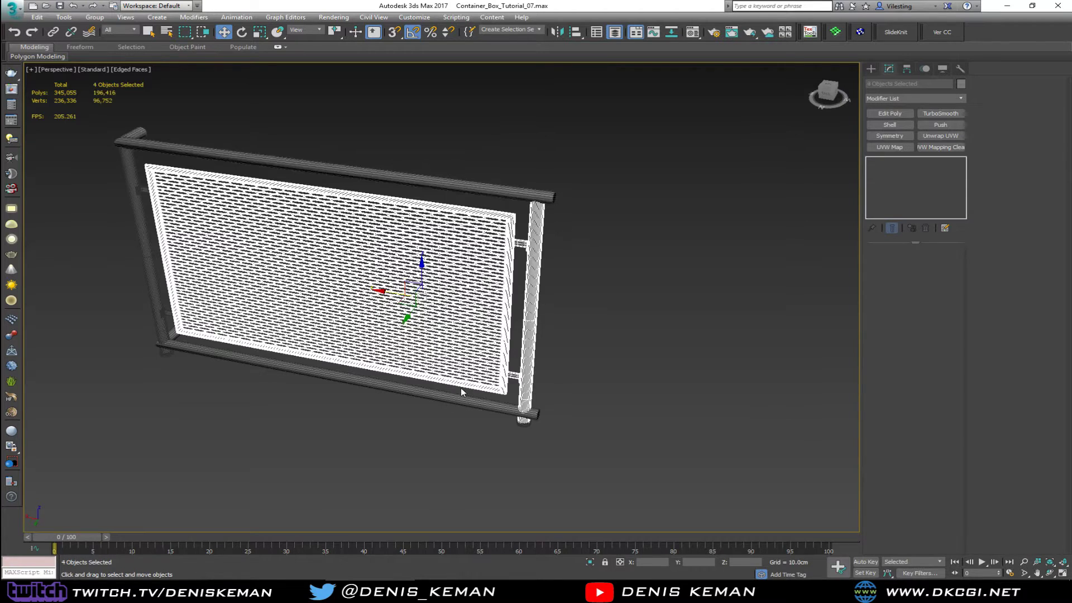
left_click(481, 404, "ctrl")
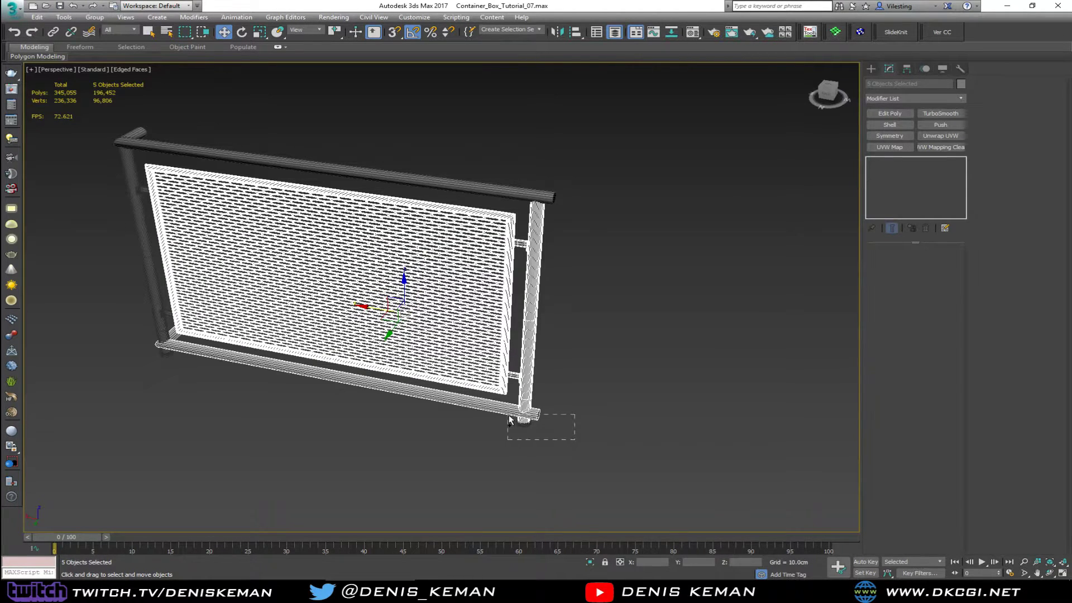
left_click_drag(509, 419, 508, 418, "ctrl")
left_click_drag(551, 210, 544, 210, "ctrl")
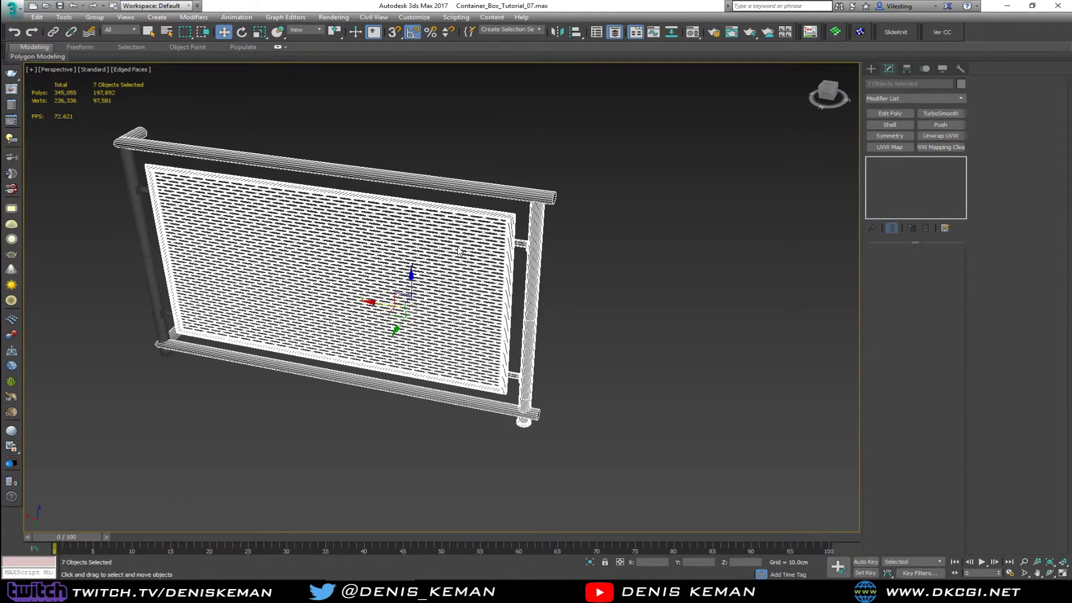
mouse_move(458, 251)
middle_mouse_down("alt")
mouse_move(492, 221)
mouse_move(473, 243)
middle_mouse_up("alt")
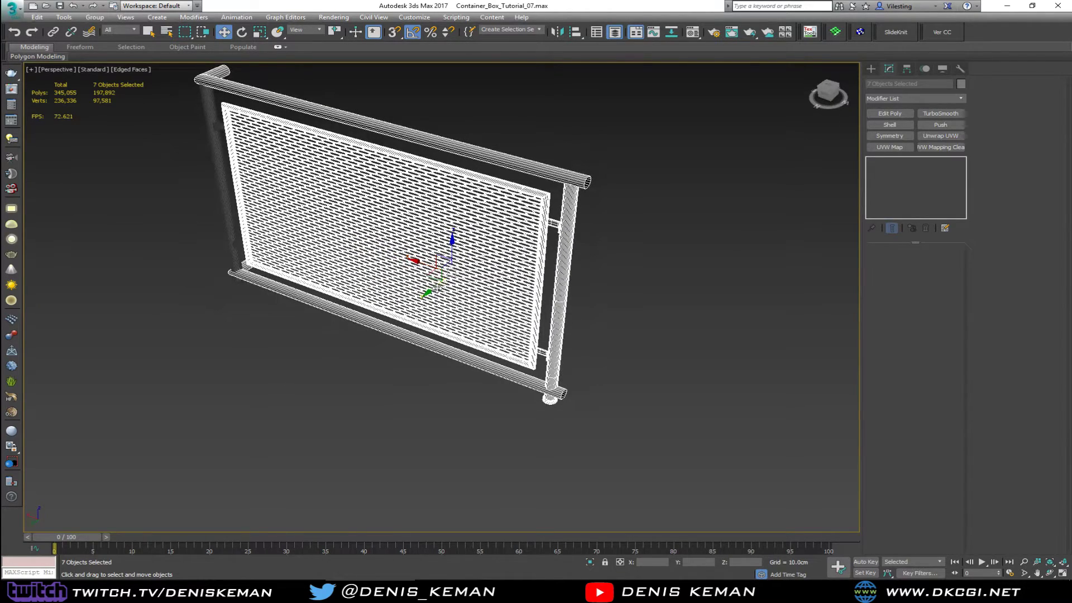
left_click_drag(437, 288, 424, 298, "shift")
left_click(579, 336)
middle_click_drag(492, 291, 561, 288, "alt")
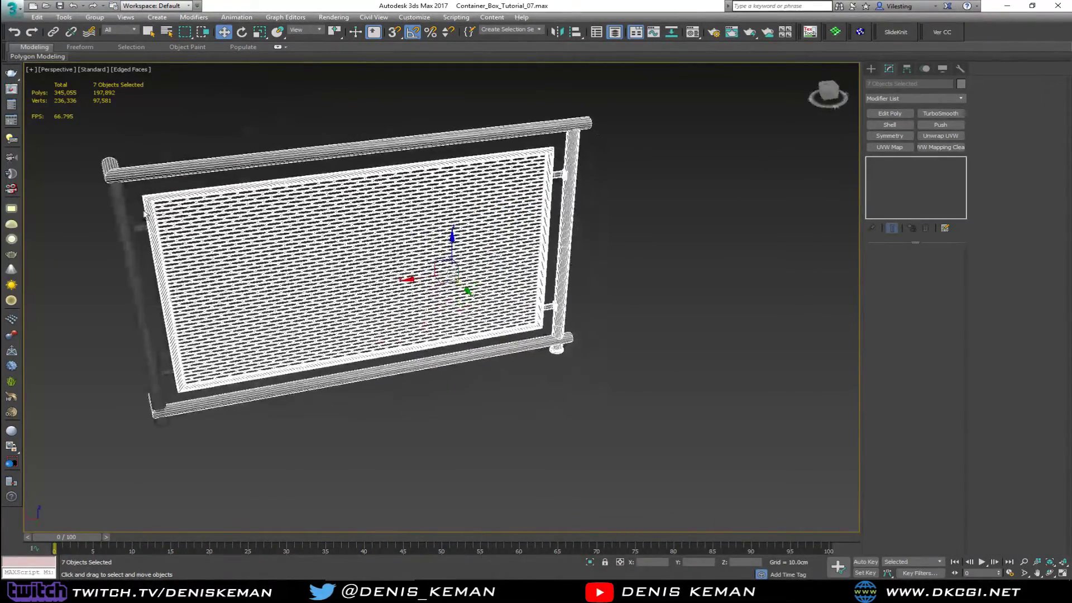
- Add the brackets at the first post to the selection and make one copy of the selected gate parts along Y
left_click(141, 226, "ctrl")
middle_click_drag(413, 253, 390, 215, "alt")
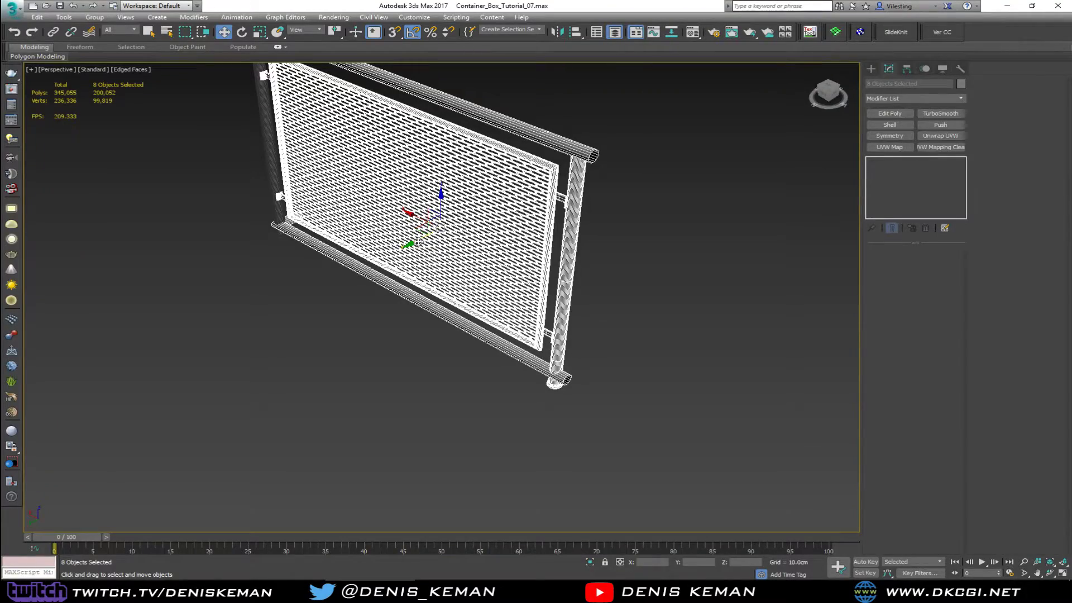
left_click_drag(420, 241, 363, 264, "shift")
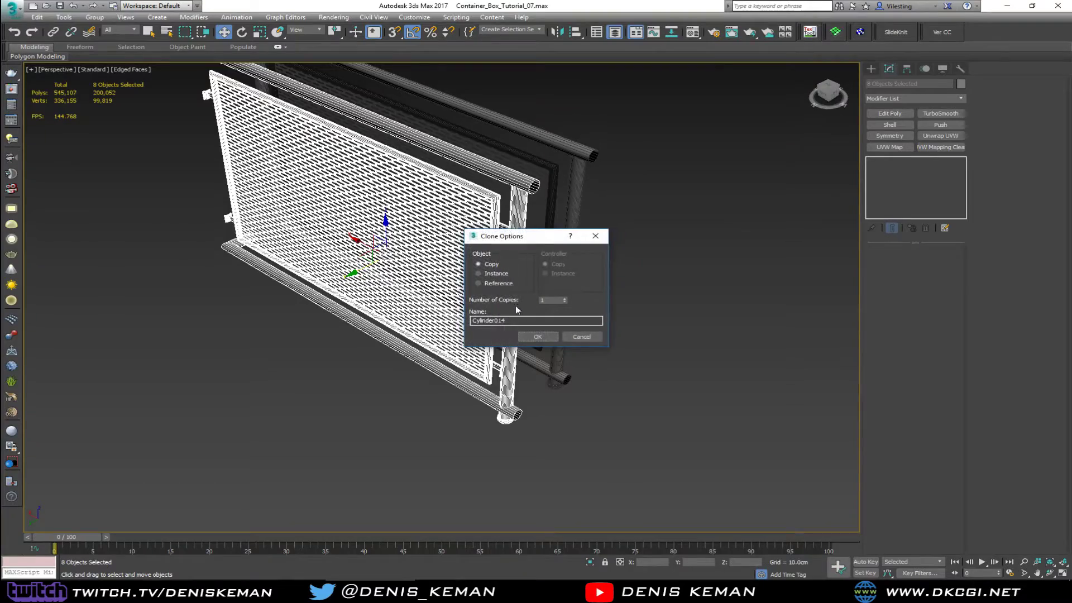
left_click(540, 338)
- Align the copied post's pivot to the pivot point of the copied panel frame in X, Y and Z position
middle_click_drag(480, 273, 601, 298, "alt")
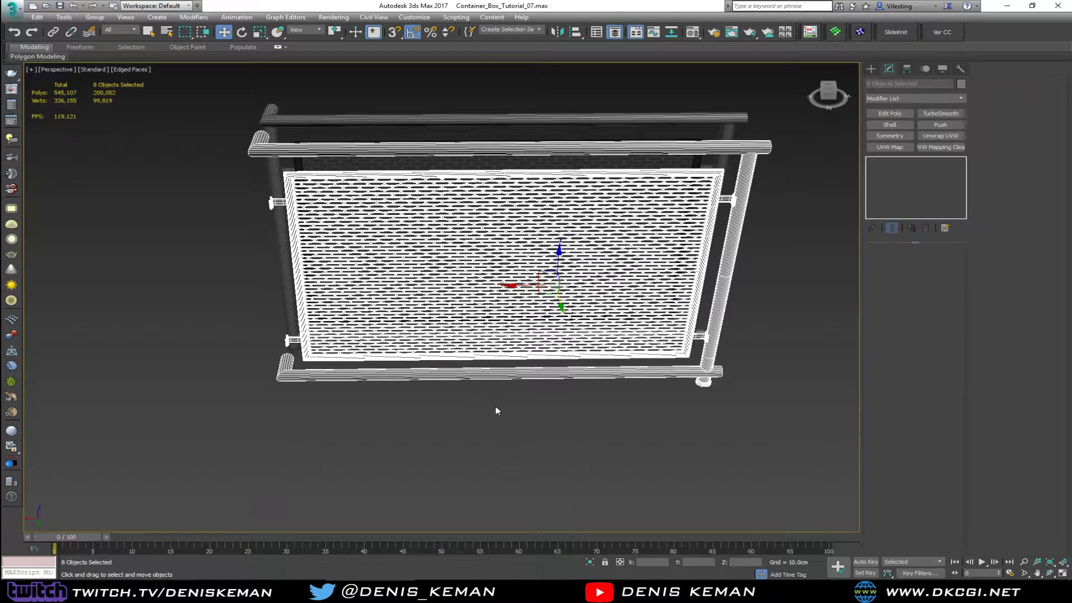
left_click(713, 345)
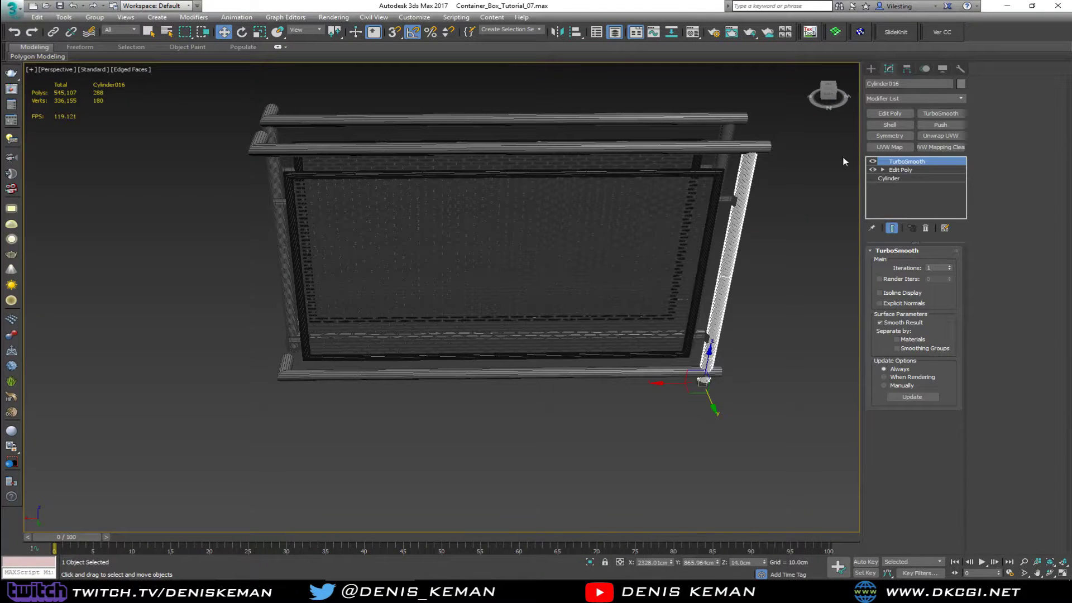
left_click(908, 70)
left_click(914, 137)
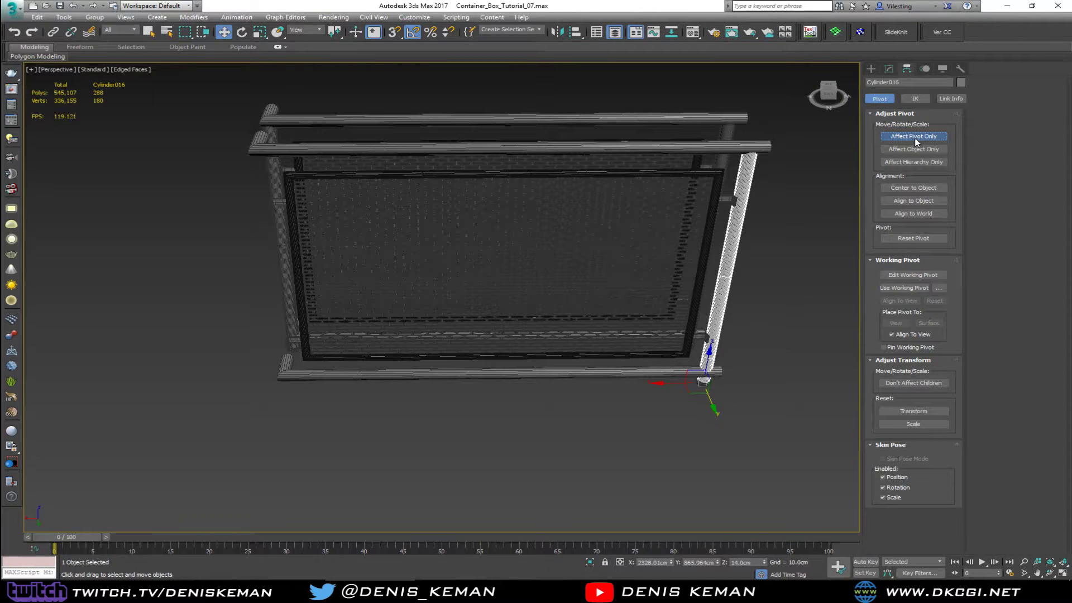
key("alt+a")
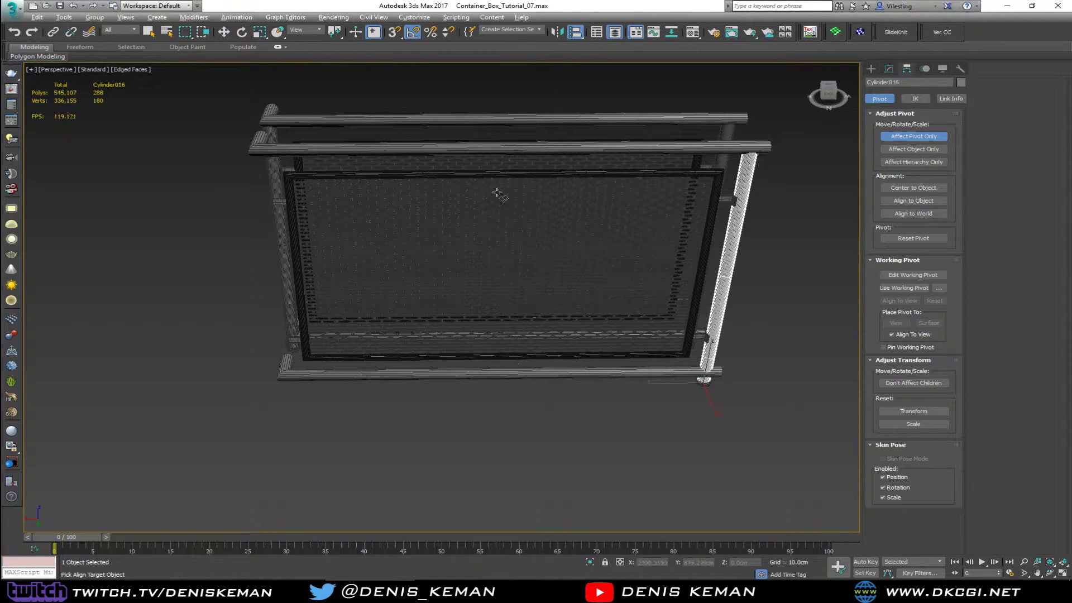
scroll(502, 182, "up", 3)
left_click(492, 172)
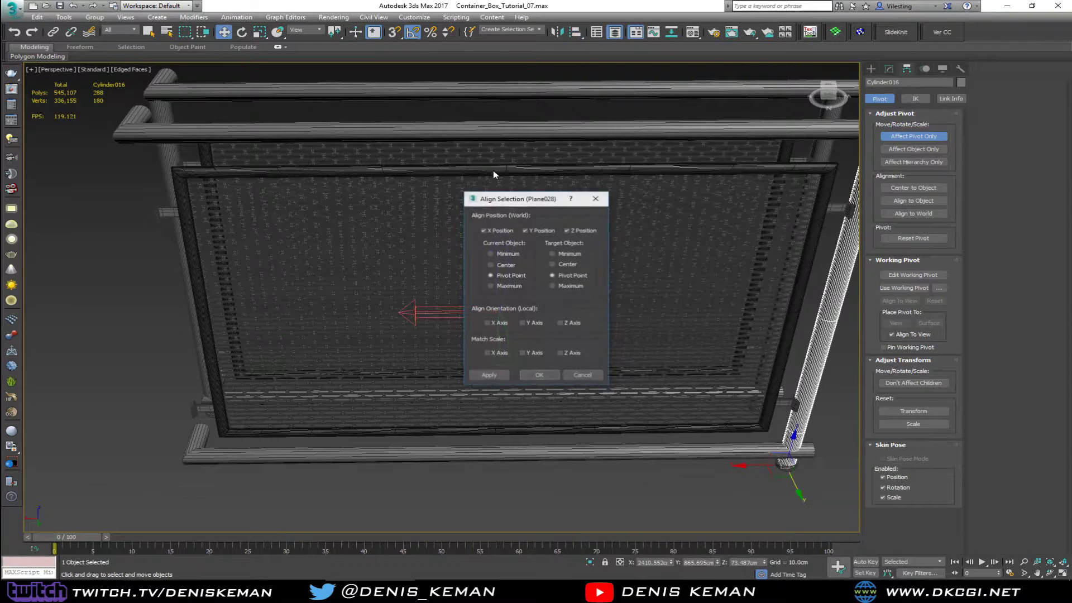
left_click(540, 376)
left_click(923, 138)
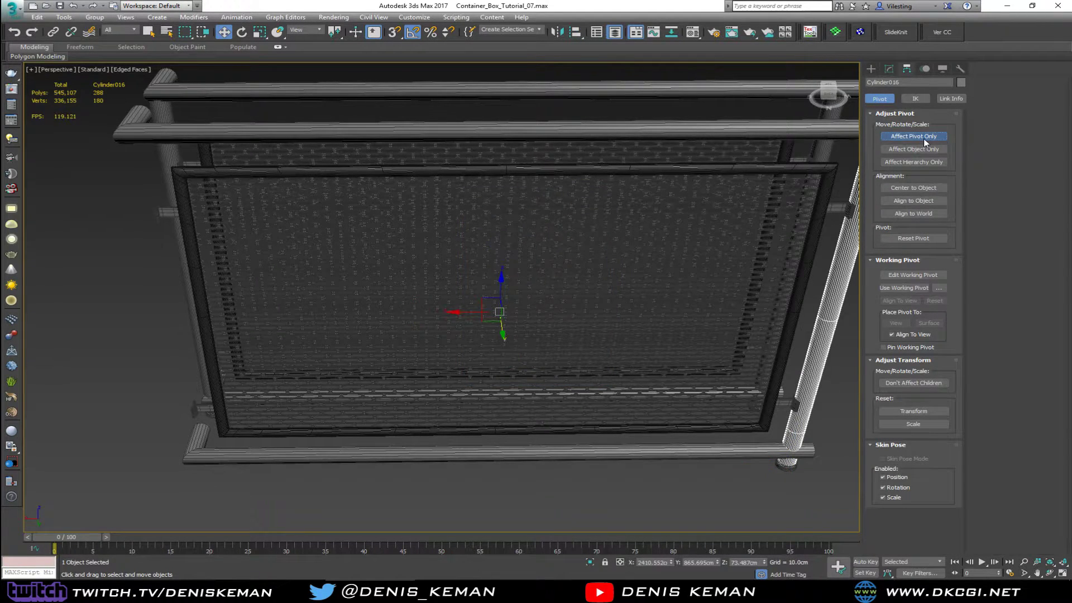
- Mirror the copied post across the X axis as a copy with zero offset, placing it at the panel's opposite side
left_click(558, 33)
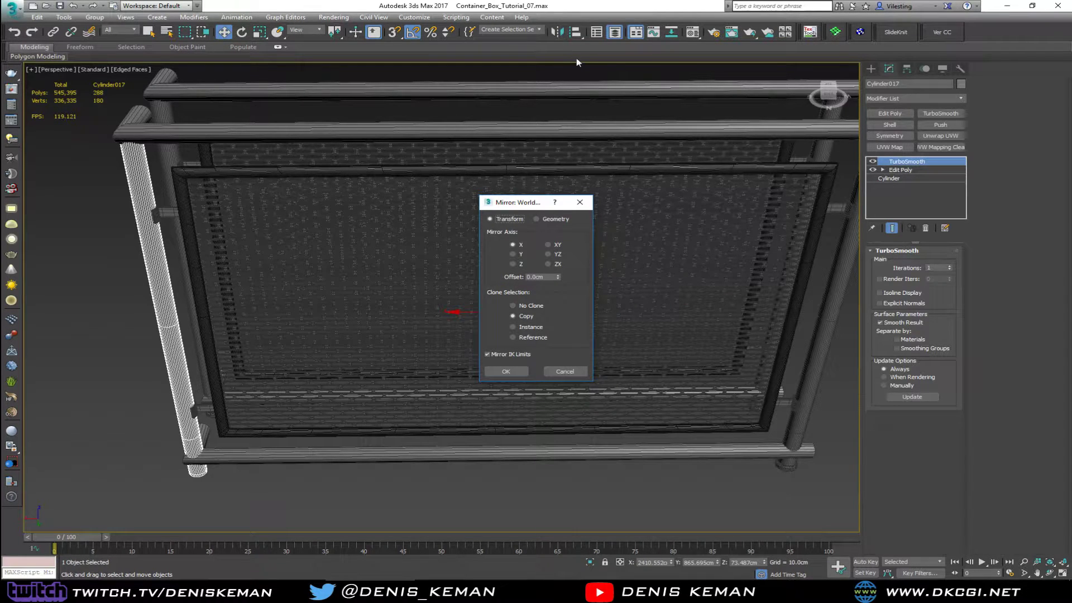
left_click(505, 371)
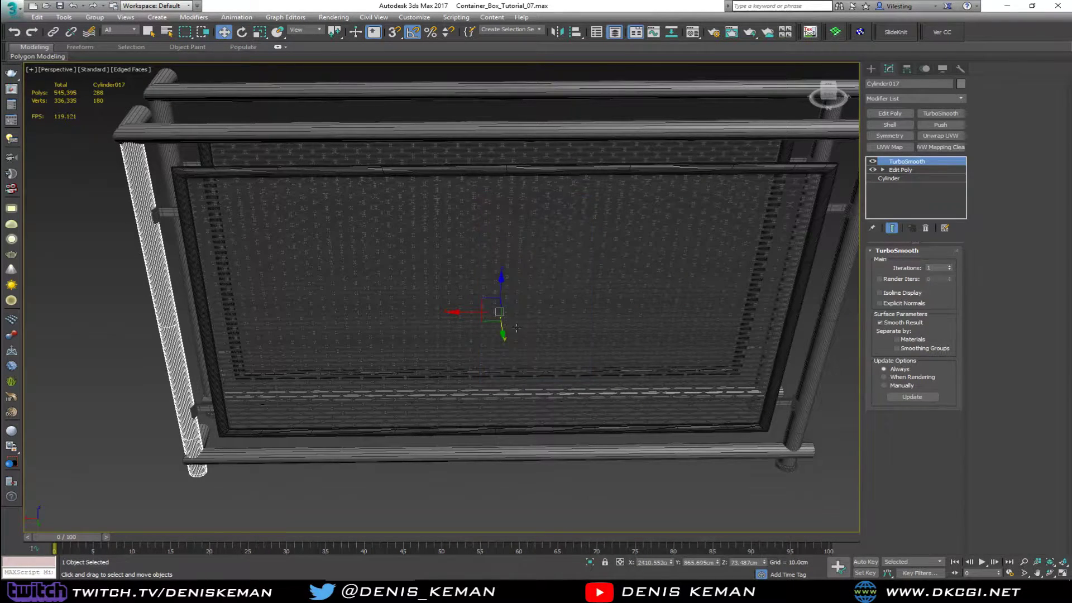
middle_click_drag(391, 201, 470, 219)
middle_click_drag(470, 220, 318, 235, "alt")
scroll(318, 234, "down", 2)
middle_click_drag(459, 207, 431, 207, "alt")
middle_click_drag(579, 191, 642, 214)
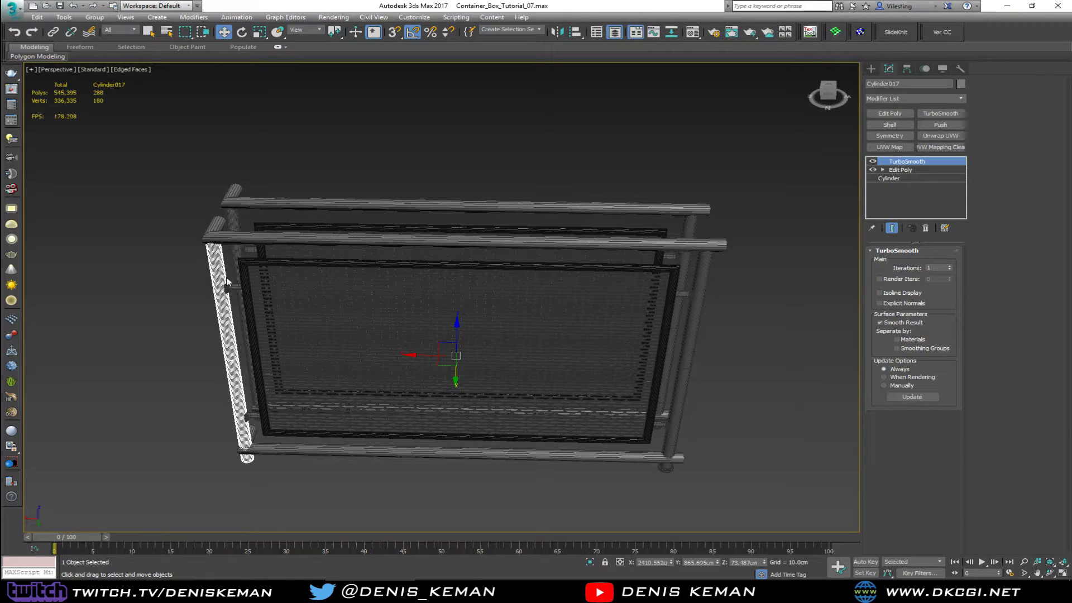
- Make the original gate section's upper pipe unique so it can be edited separately from its instances
scroll(555, 242, "up", 5)
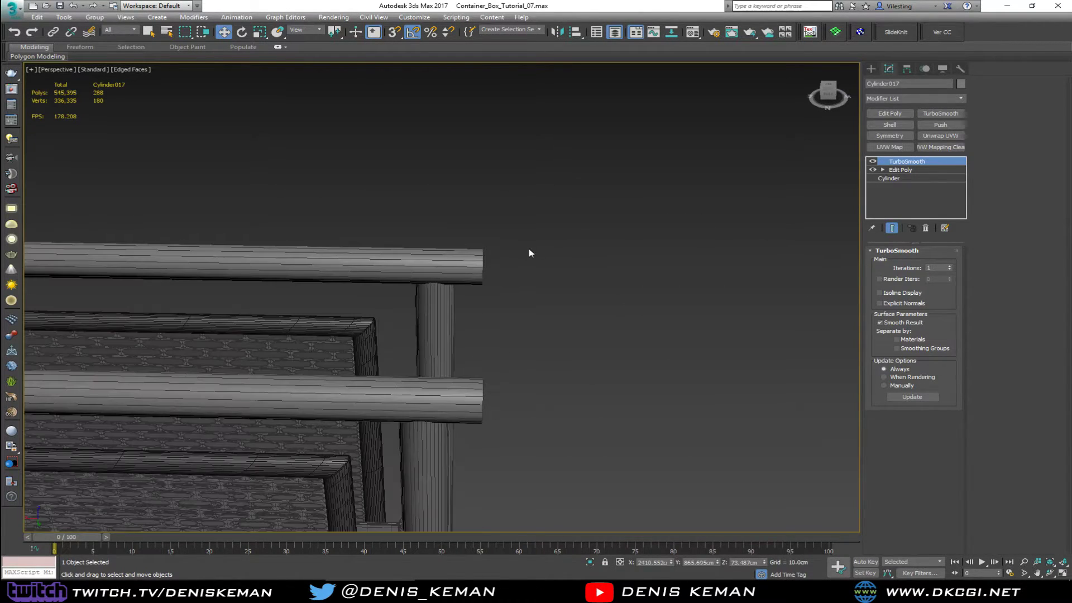
left_click(452, 278)
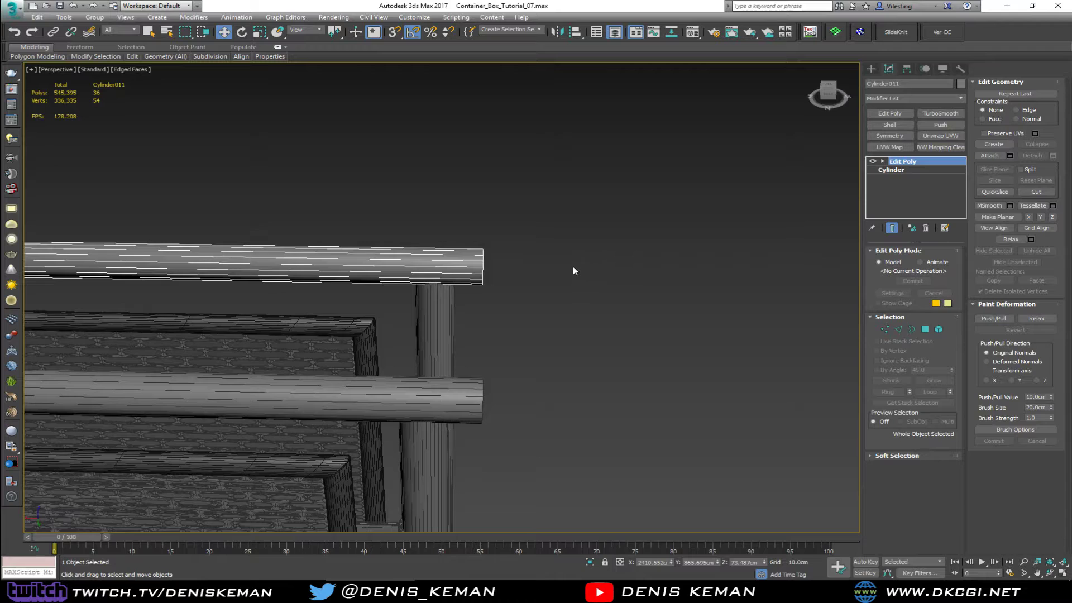
middle_click_drag(573, 270, 536, 258, "alt")
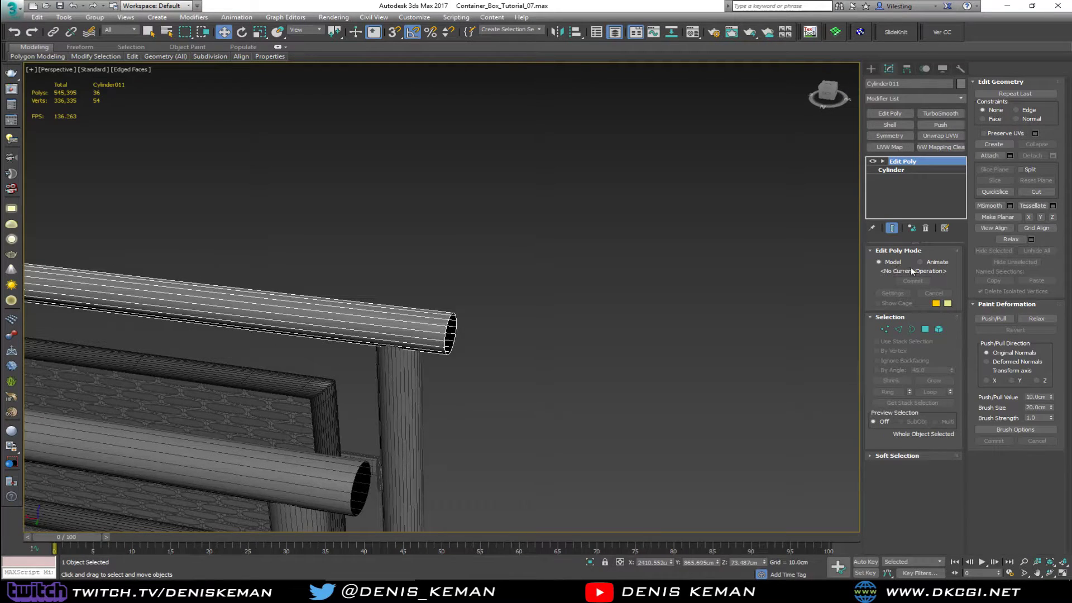
left_click(912, 227)
- Snap the vertices at the original upper pipe's open end along X to the post's outer edge
key("1")
left_click_drag(521, 263, 400, 384)
middle_click_drag(398, 368, 437, 337, "alt")
mouse_move(420, 332)
left_mouse_down()
mouse_move(319, 361)
mouse_move(416, 343)
left_mouse_up()
key("s")
mouse_move(416, 343)
middle_mouse_down("alt")
mouse_move(460, 344)
mouse_move(411, 347)
middle_mouse_up("alt")
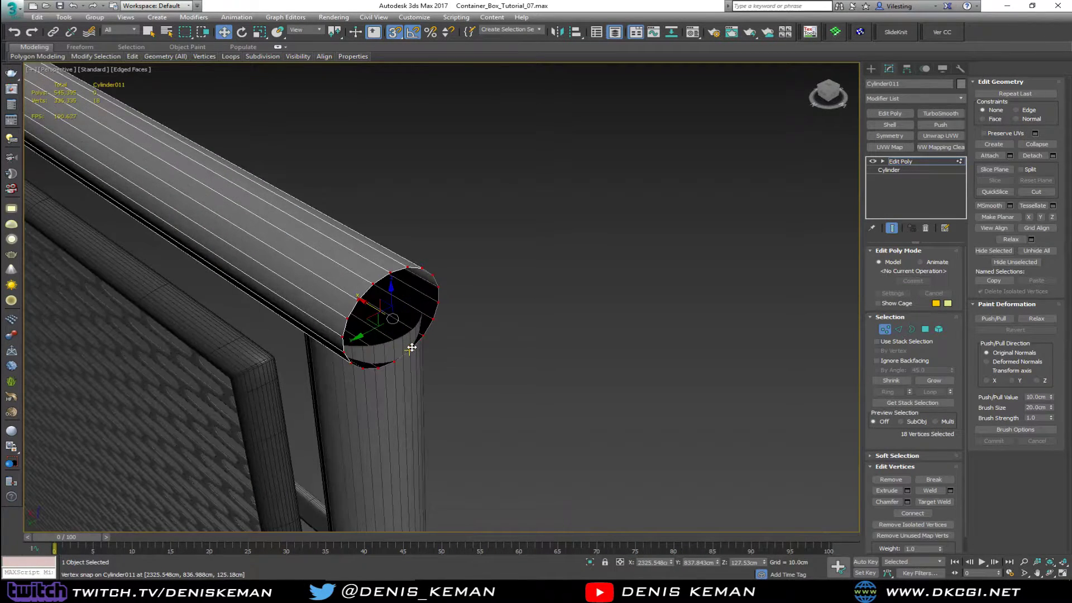
scroll(410, 349, "up", 3)
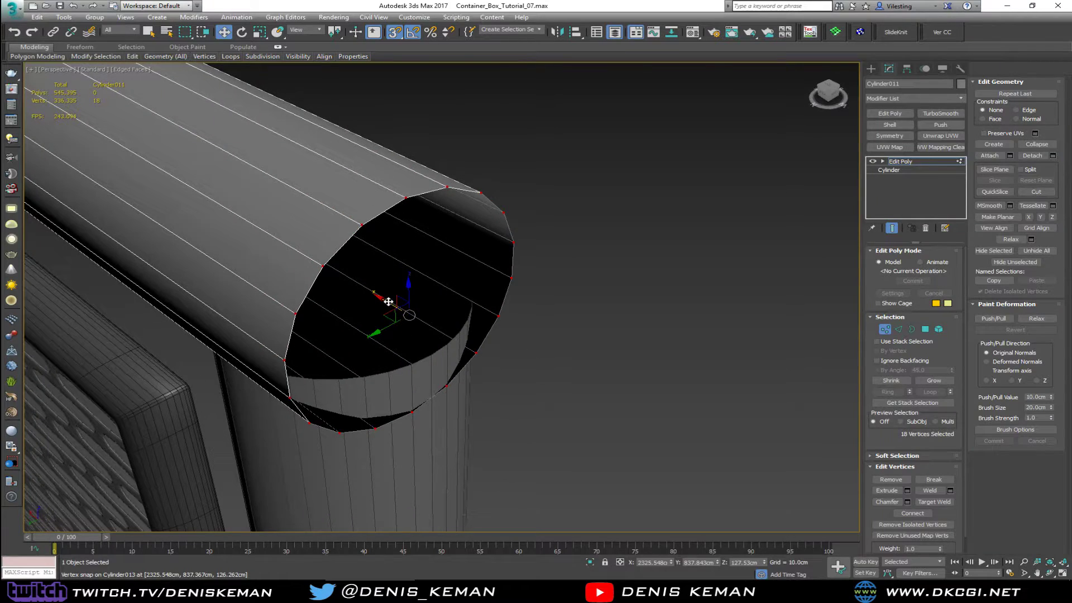
left_click_drag(388, 302, 413, 362)
scroll(414, 292, "down", 10)
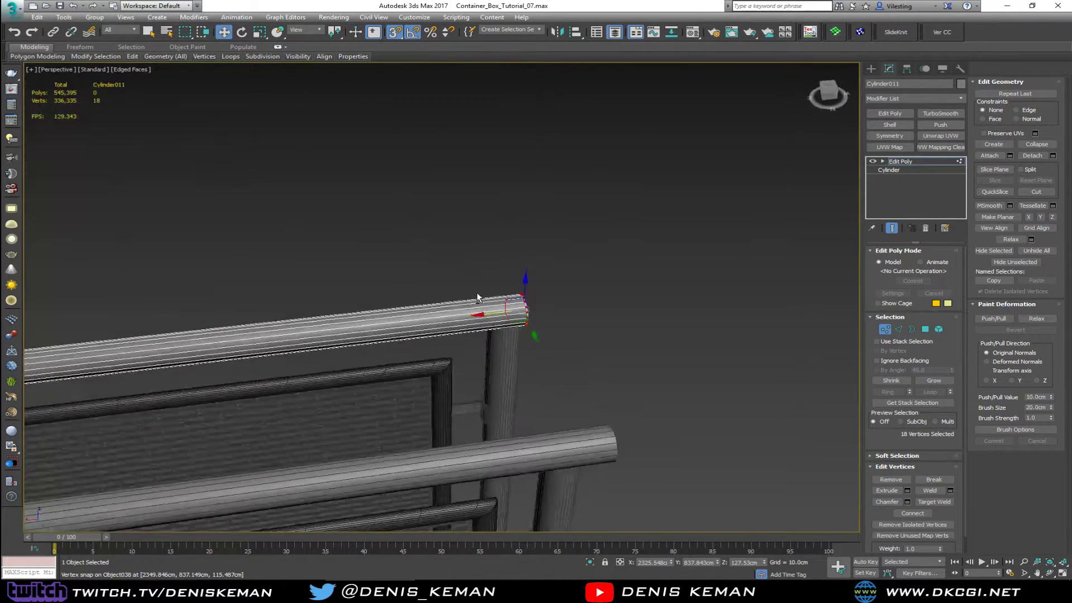
middle_click_drag(476, 294, 592, 224)
scroll(591, 223, "down", 5)
middle_click_drag(505, 285, 602, 251)
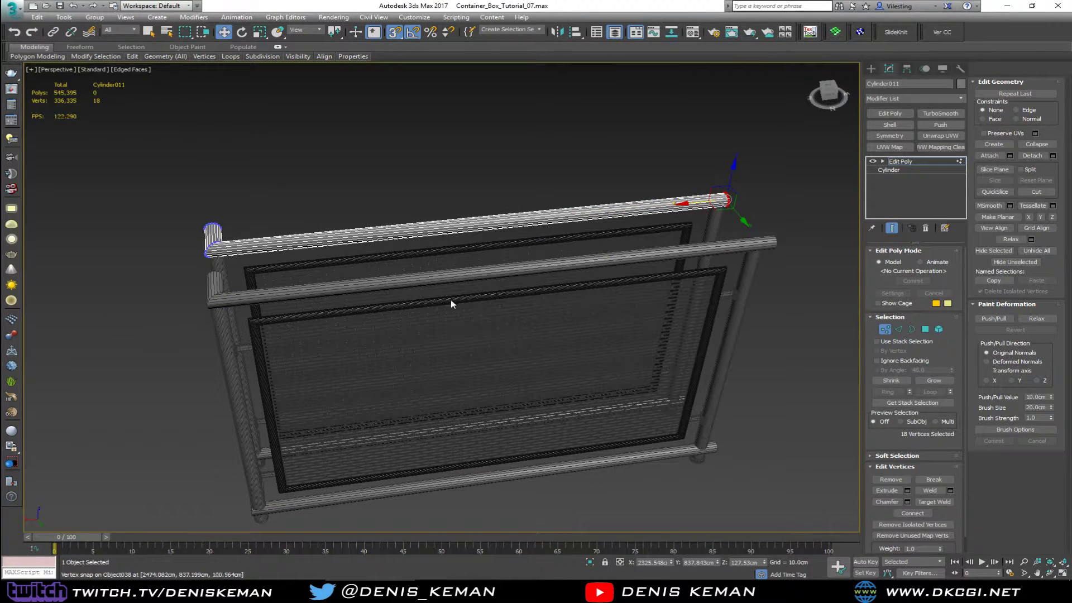
left_click(889, 329)
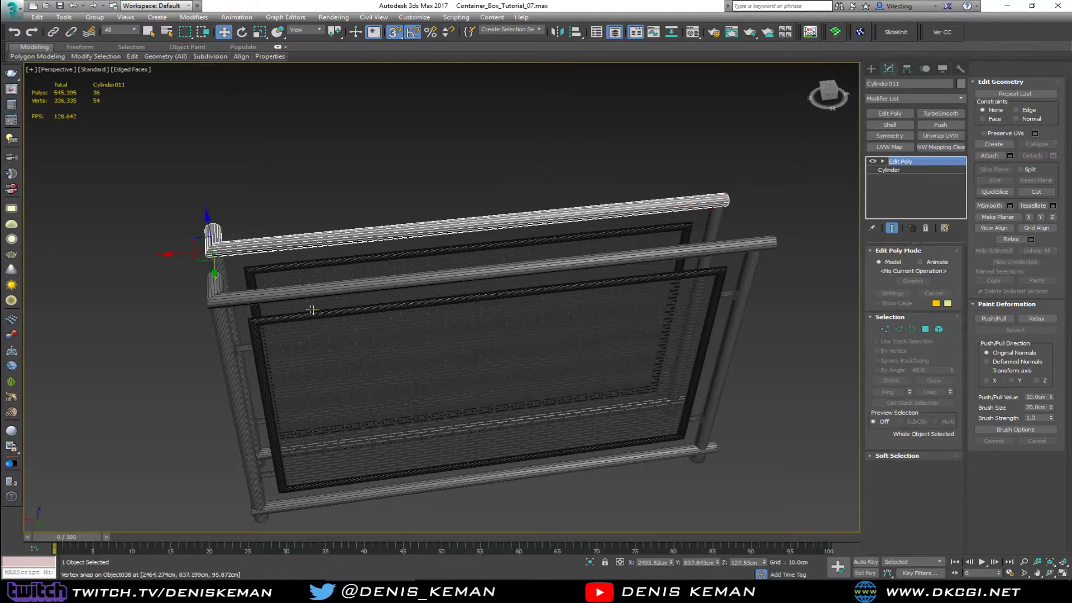
- Add an edge loop around the copied section's upper pipe beside its corner and delete the corner piece beyond it
left_click(266, 299)
key("1")
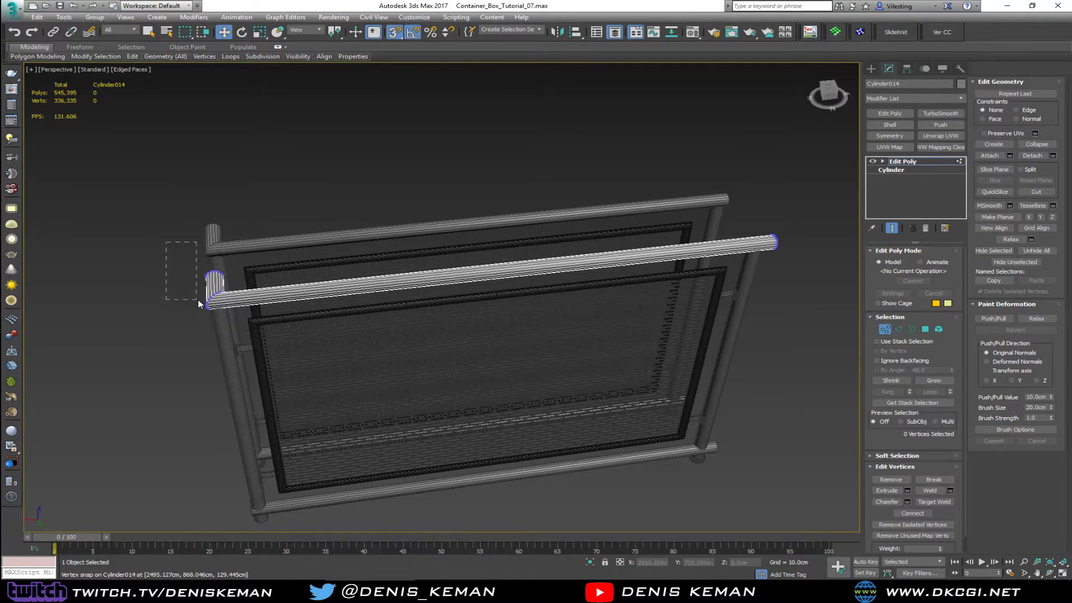
left_click_drag(241, 290, 245, 282)
key("alt+1")
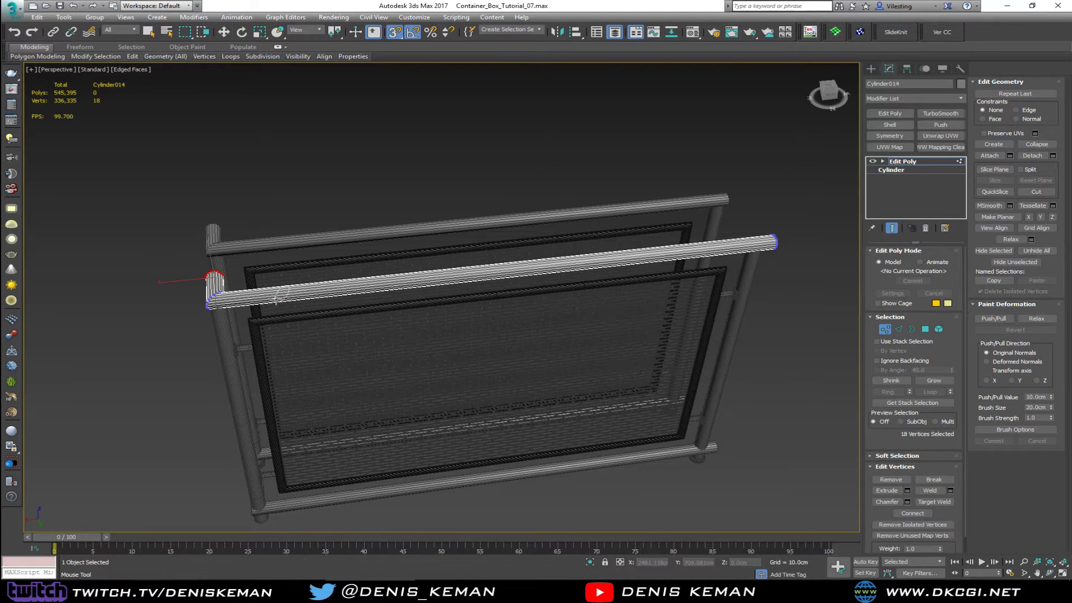
key("2")
key("w")
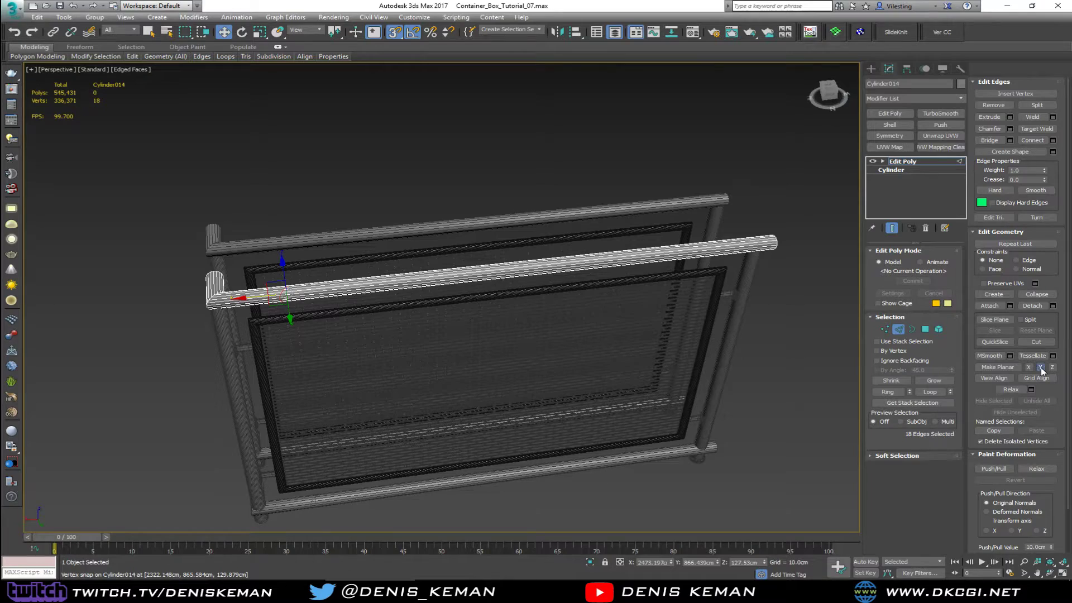
scroll(281, 287, "up", 5)
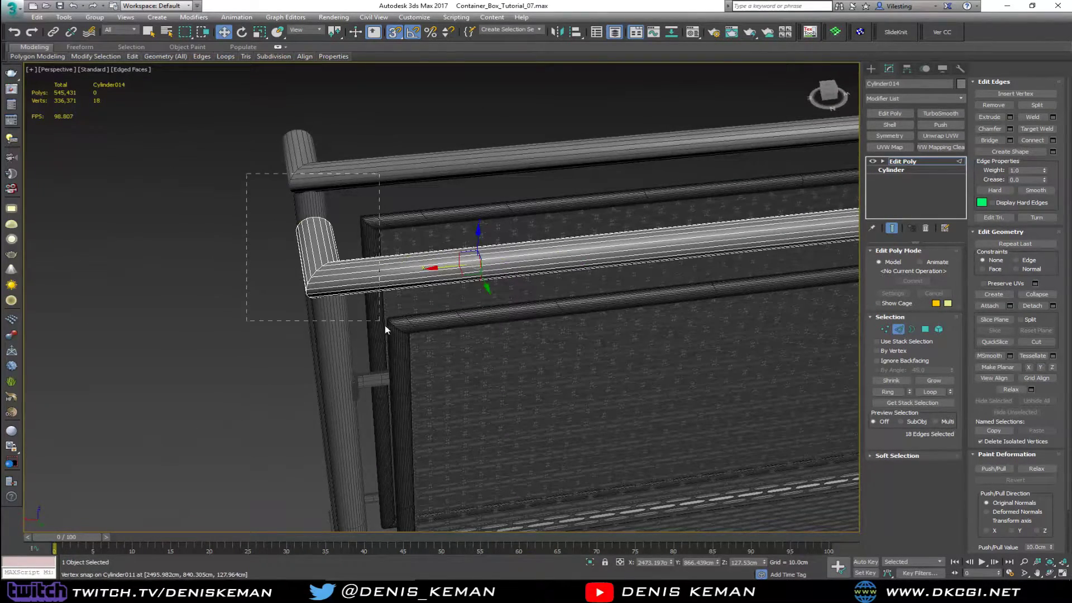
left_click_drag(385, 326, 392, 333)
key("Delete")
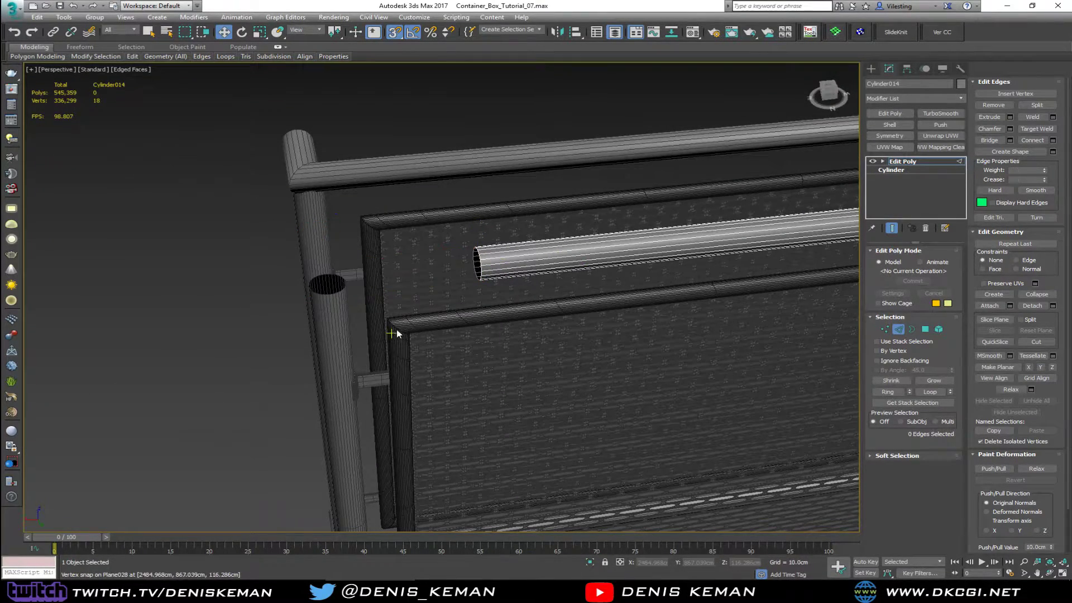
- Snap the border edges at the copied upper pipe's open end along X to the inner side of the adjacent post
key("ctrl+a")
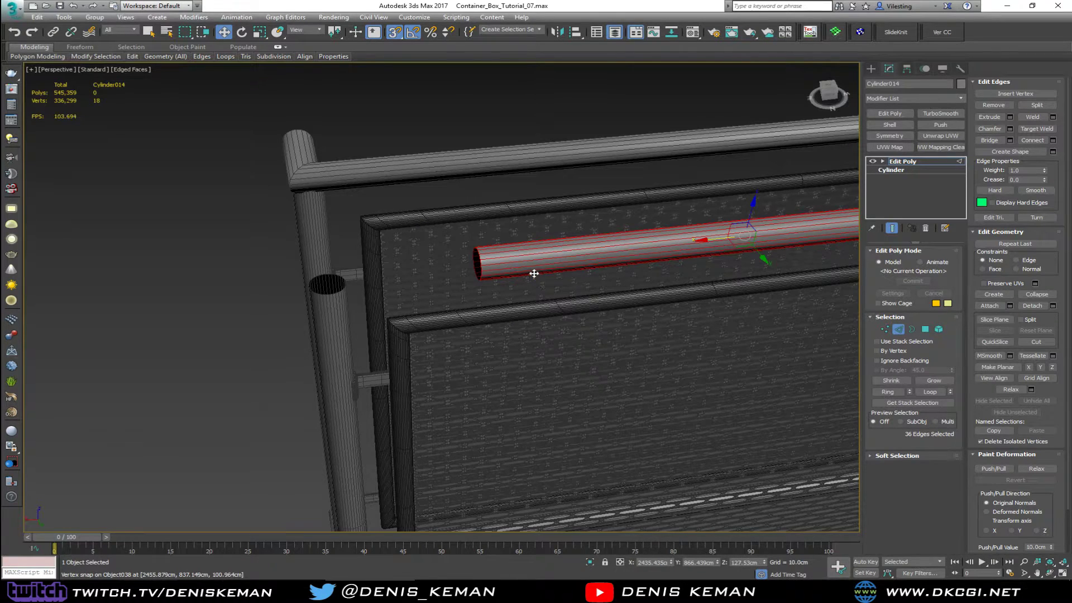
scroll(470, 264, "up", 3)
double_click(484, 268)
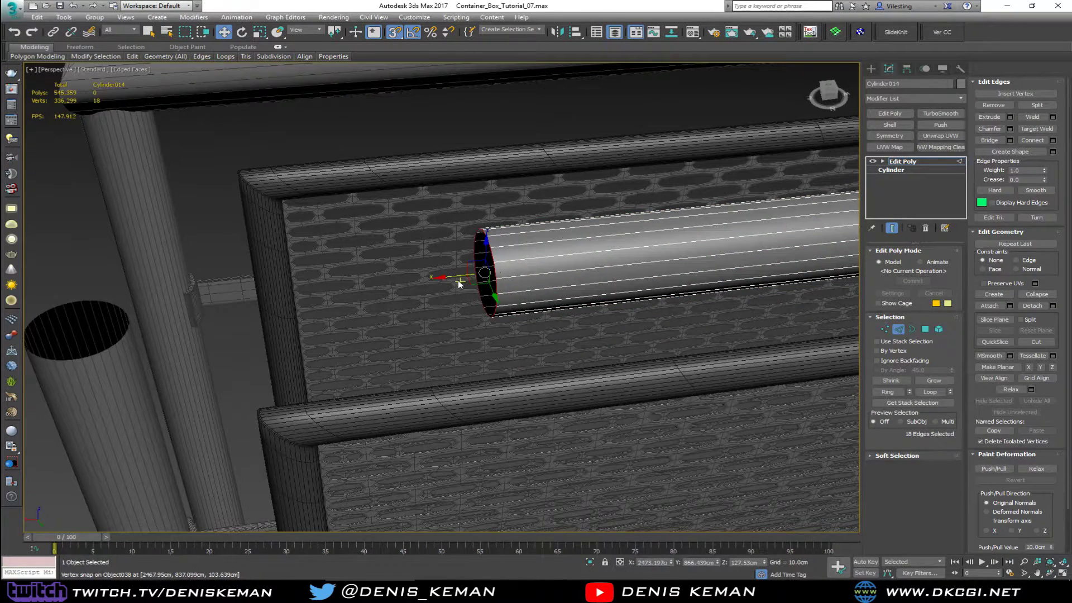
left_click_drag(455, 277, 135, 326)
middle_click_drag(135, 326, 208, 327, "alt")
scroll(135, 328, "up", 3)
left_click_drag(174, 307, 196, 325)
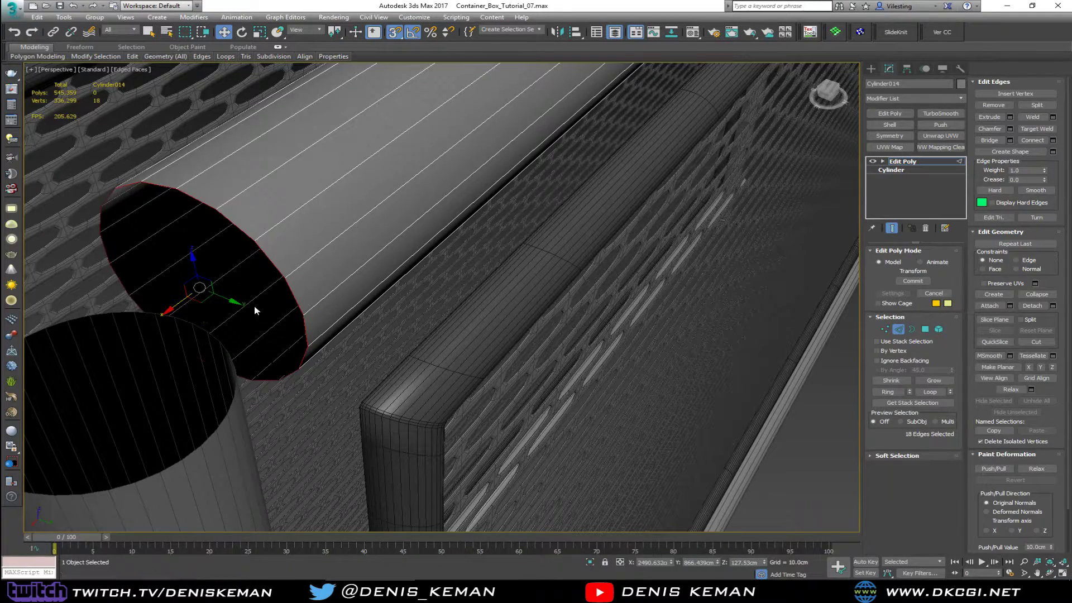
left_click_drag(303, 314, 281, 320)
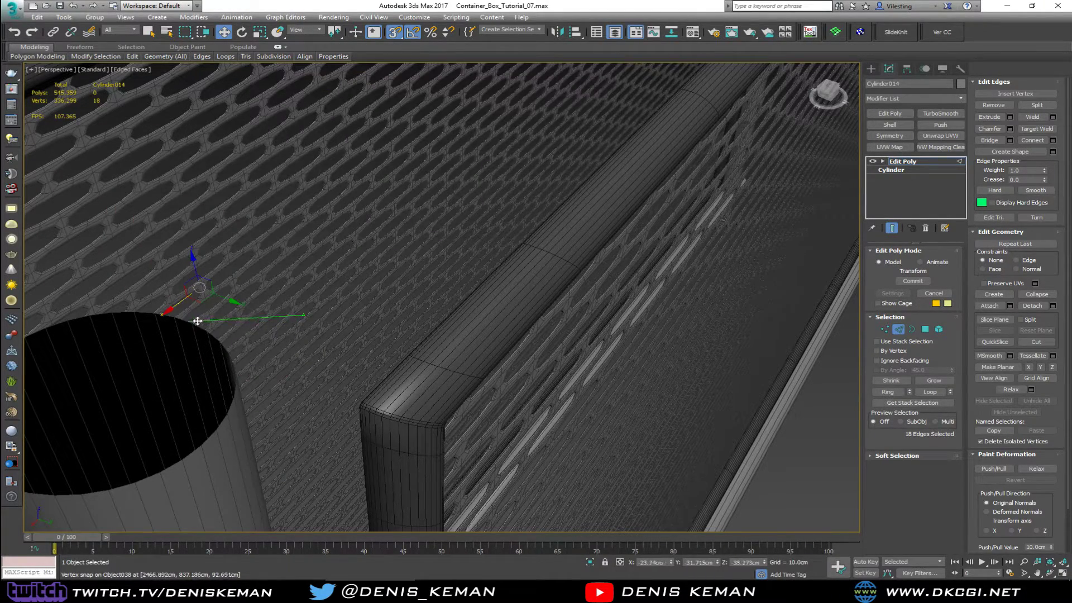
left_click_drag(226, 350, 189, 324)
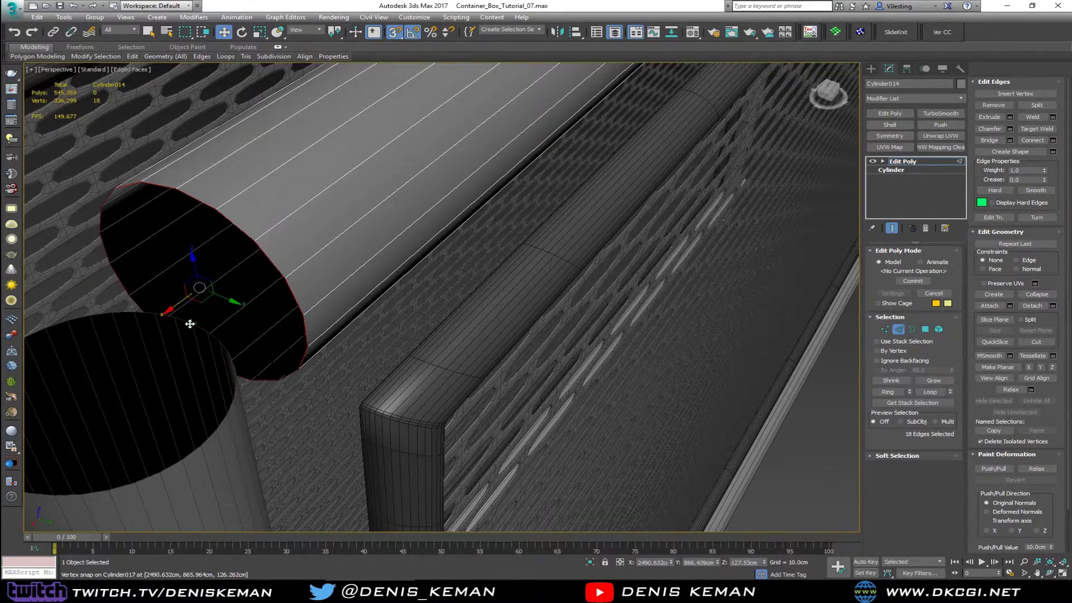
mouse_move(240, 335)
middle_mouse_down("alt")
mouse_move(172, 289)
mouse_move(242, 320)
middle_mouse_up("alt")
scroll(240, 330, "down", 3)
scroll(267, 334, "down", 5)
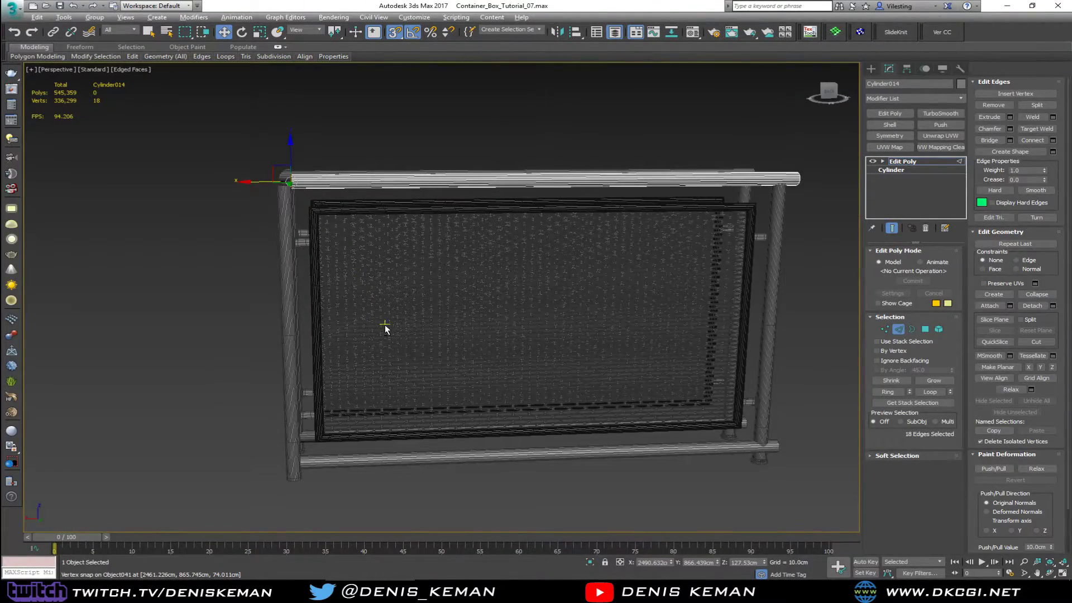
middle_click_drag(384, 324, 393, 357, "alt")
key("F3")
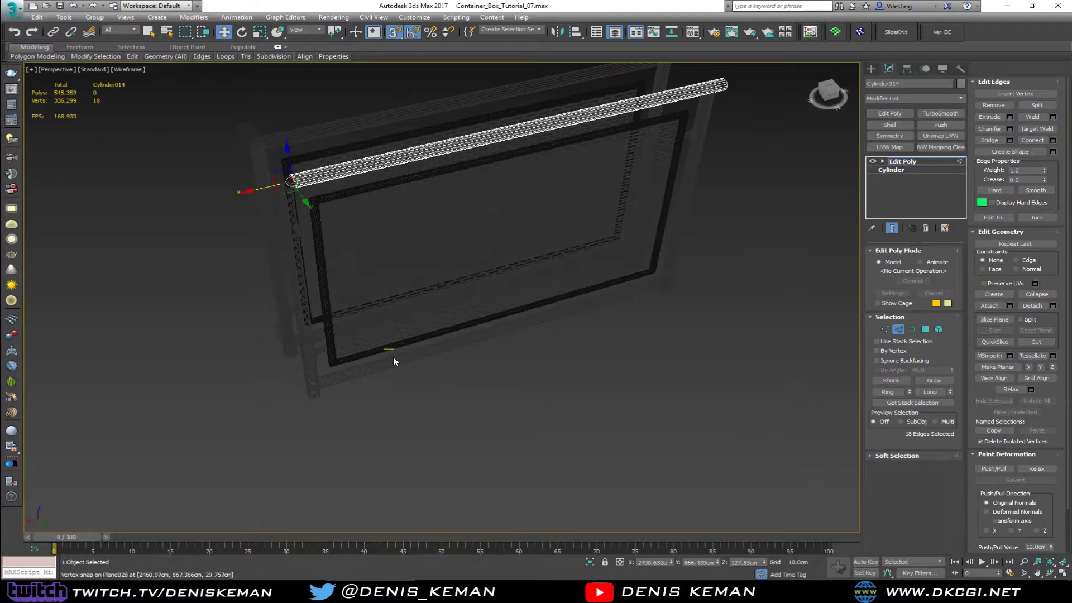
key("F3")
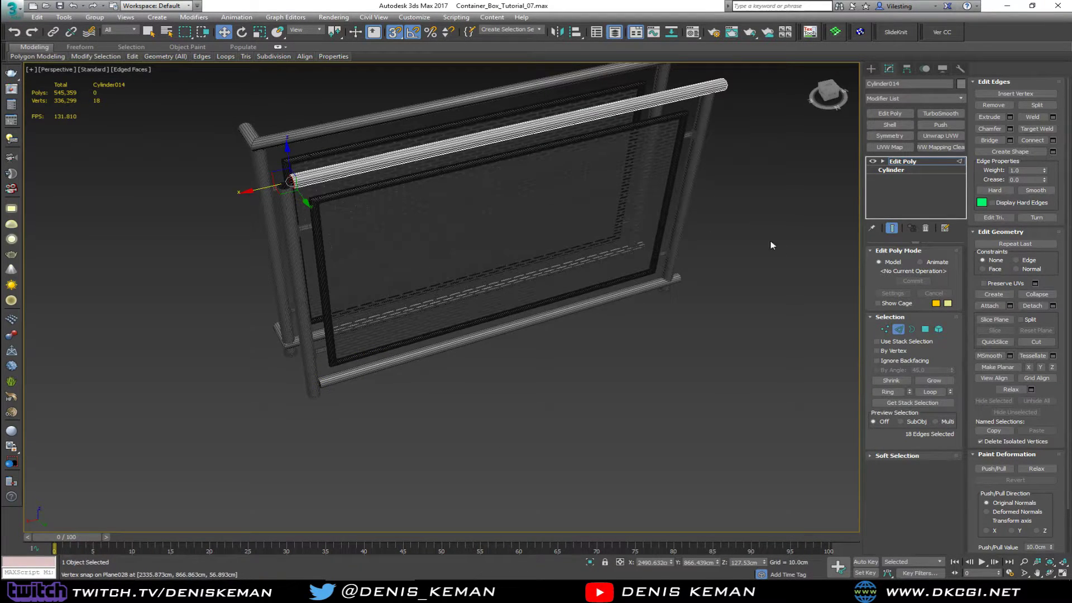
left_click(898, 329)
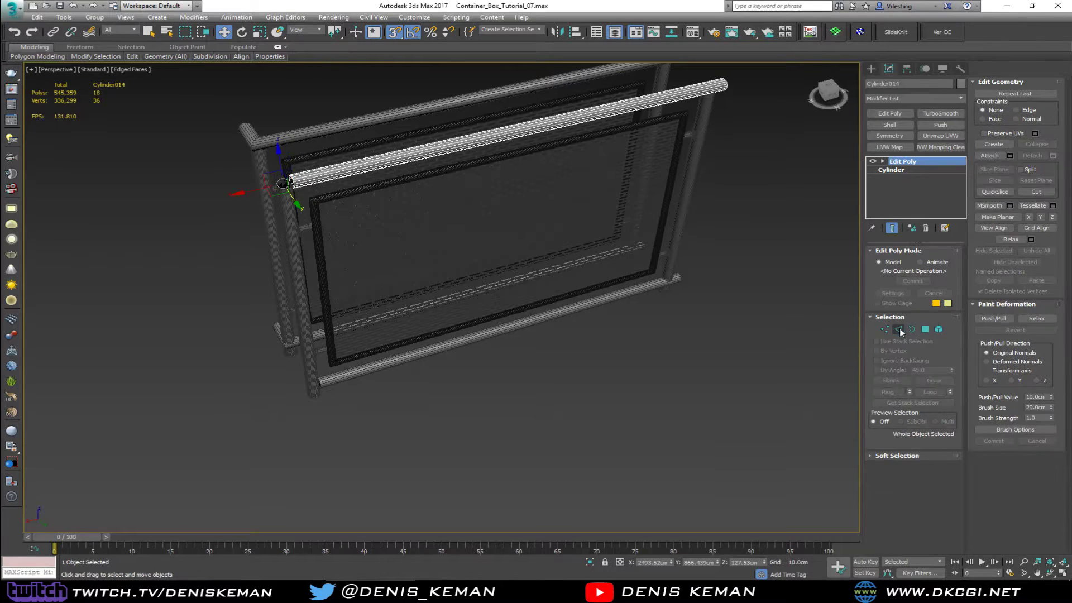
- Delete the copied section's post at the newly fitted end of the upper pipe
left_click(391, 403)
left_click(306, 329)
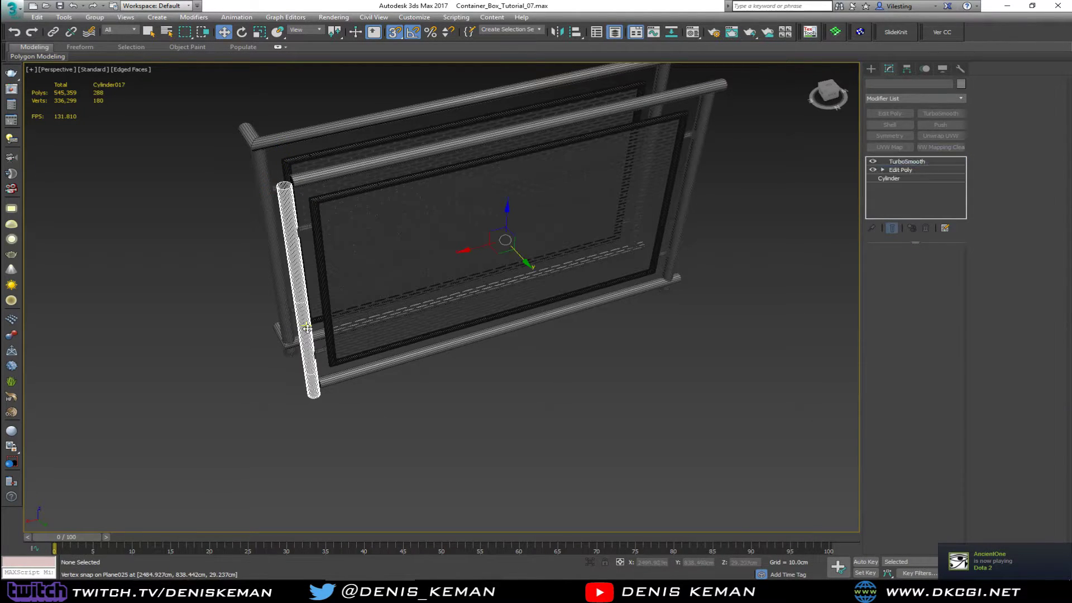
key("Delete")
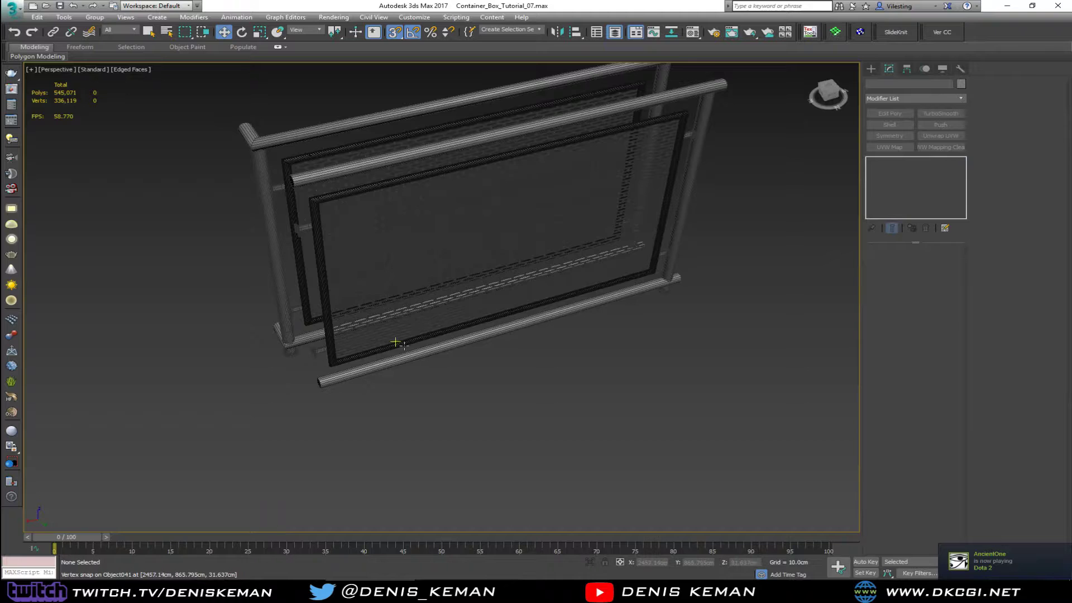
- Group all eight remaining objects of the copied gate section, keeping the name Group002
middle_click_drag(433, 332, 408, 331, "alt")
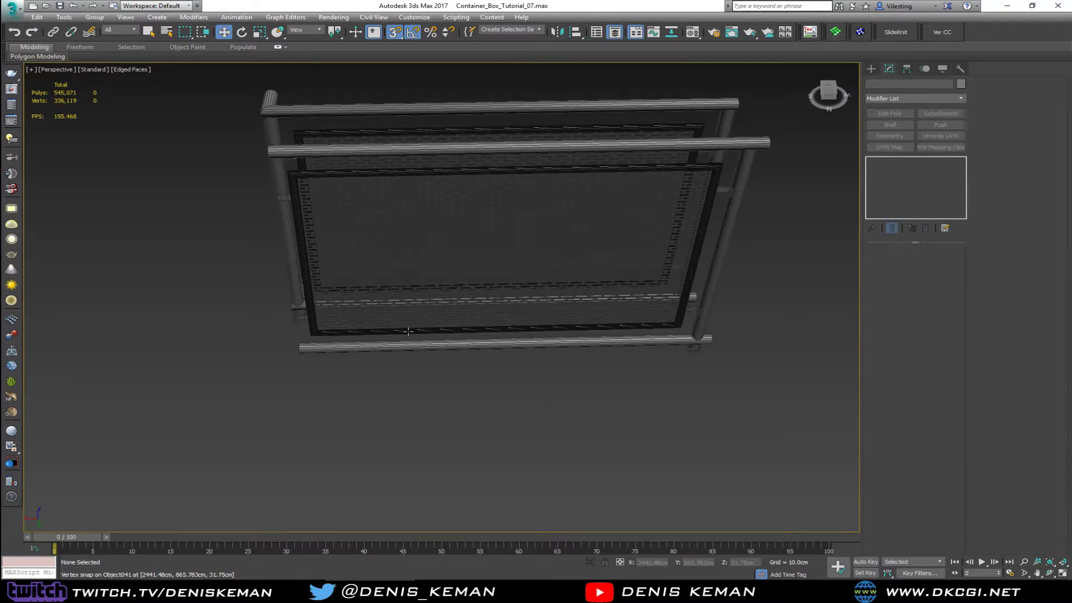
mouse_move(562, 273)
middle_mouse_down("alt")
mouse_move(457, 318)
mouse_move(499, 426)
mouse_move(633, 350)
middle_mouse_up("alt")
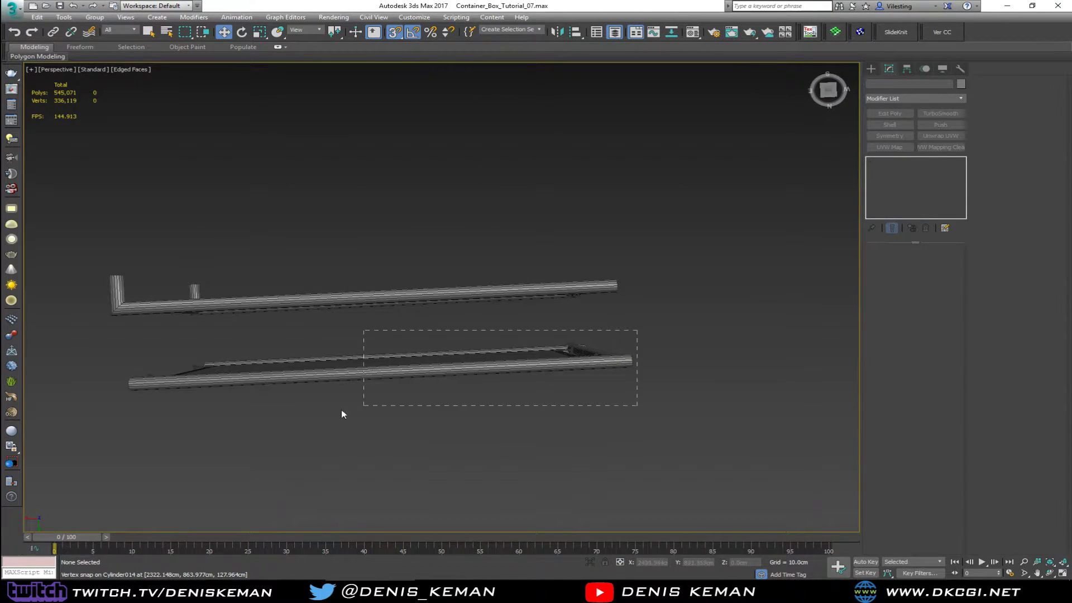
left_click_drag(56, 441, 56, 439)
middle_click_drag(303, 408, 403, 410, "alt")
left_click(94, 17)
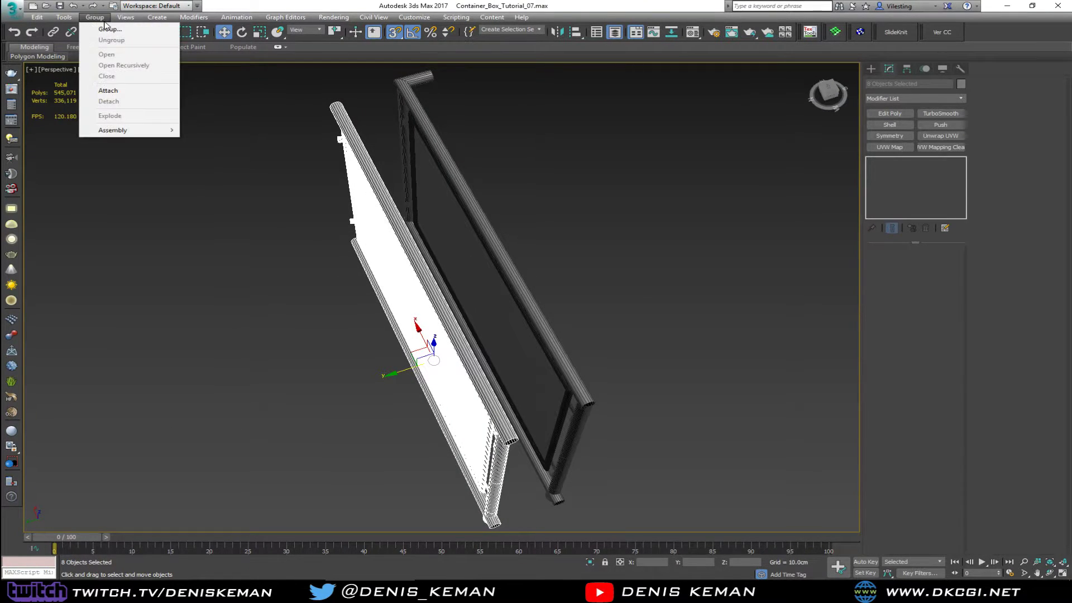
left_click(105, 29)
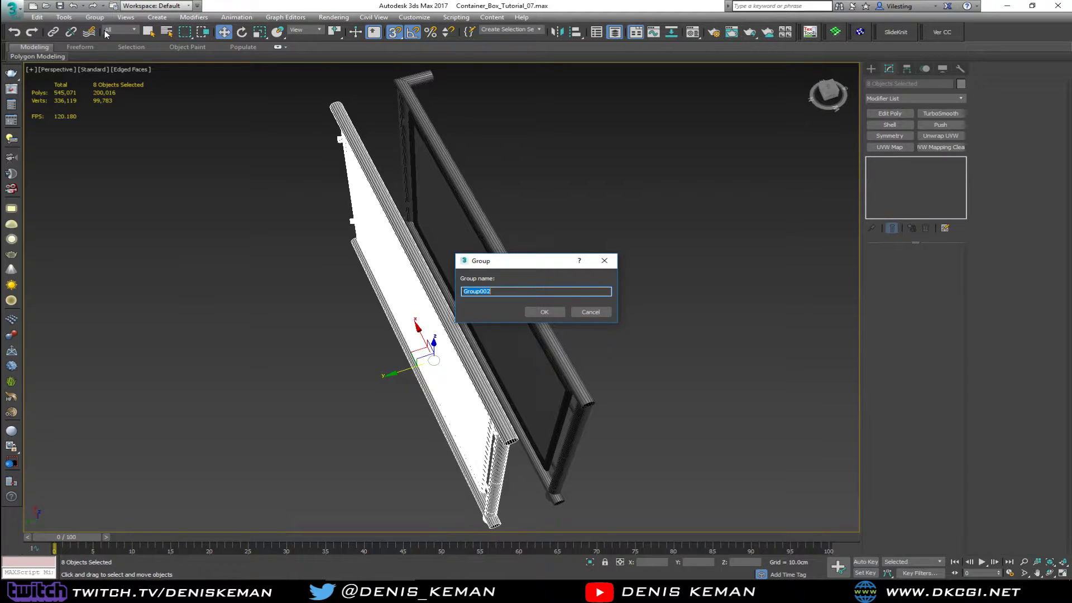
key("Return")
middle_click_drag(424, 167, 484, 138, "alt")
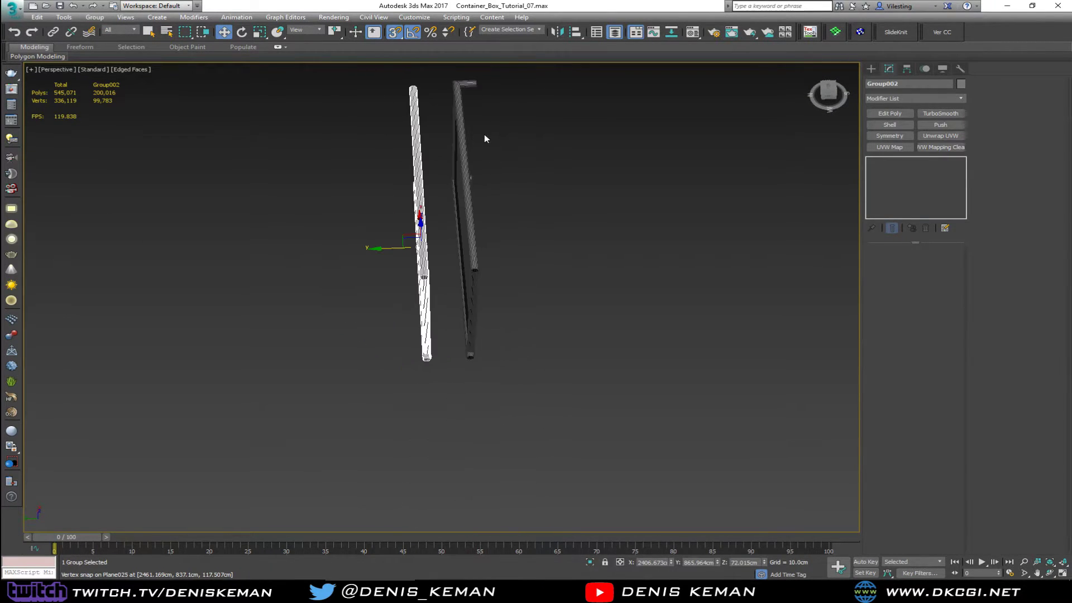
- Move the grouped section to the end of the original section and snap its upper pipe flush against the original's upper pipe
left_click_drag(443, 376, 443, 377)
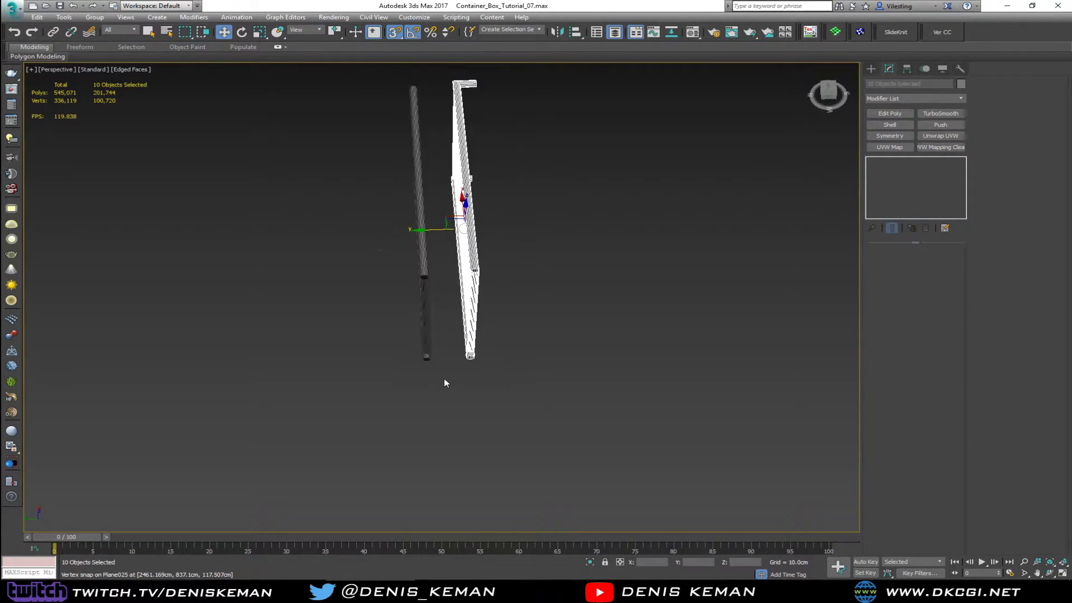
left_click(416, 90)
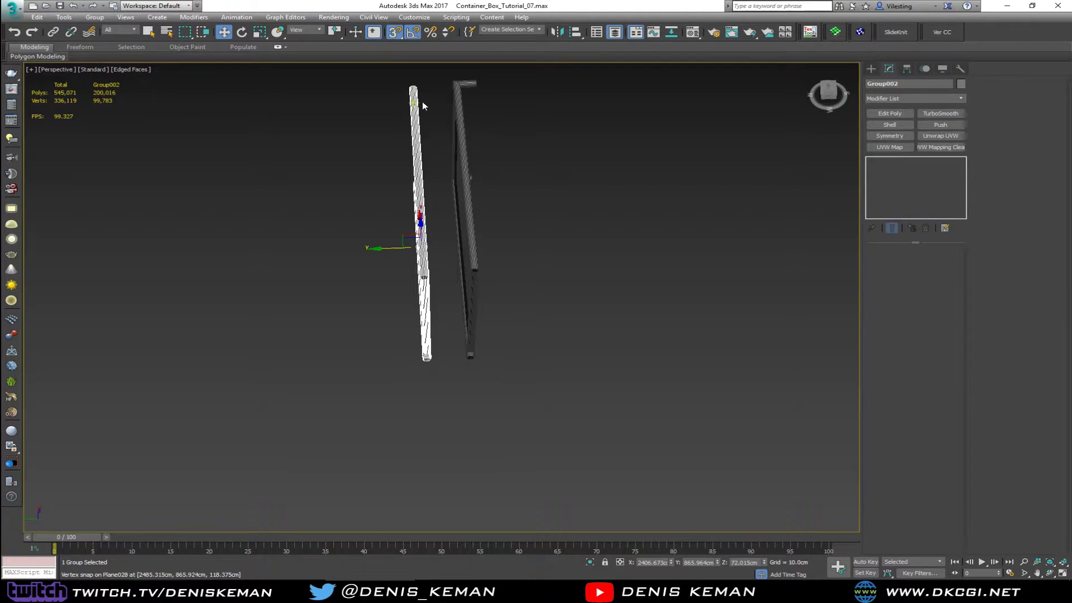
middle_click_drag(419, 98, 484, 186, "alt")
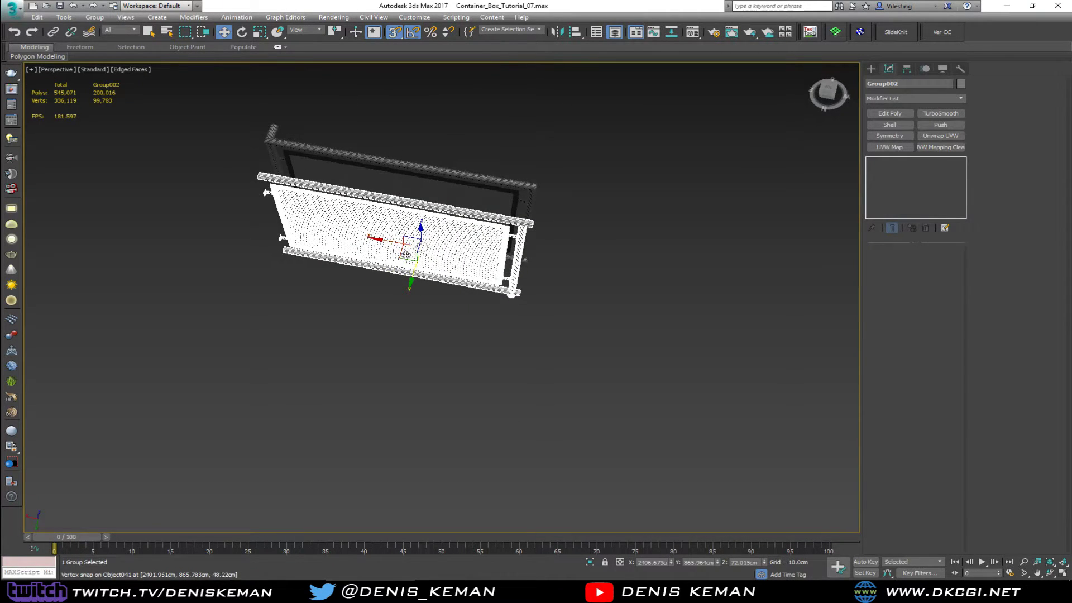
left_click_drag(406, 254, 694, 271)
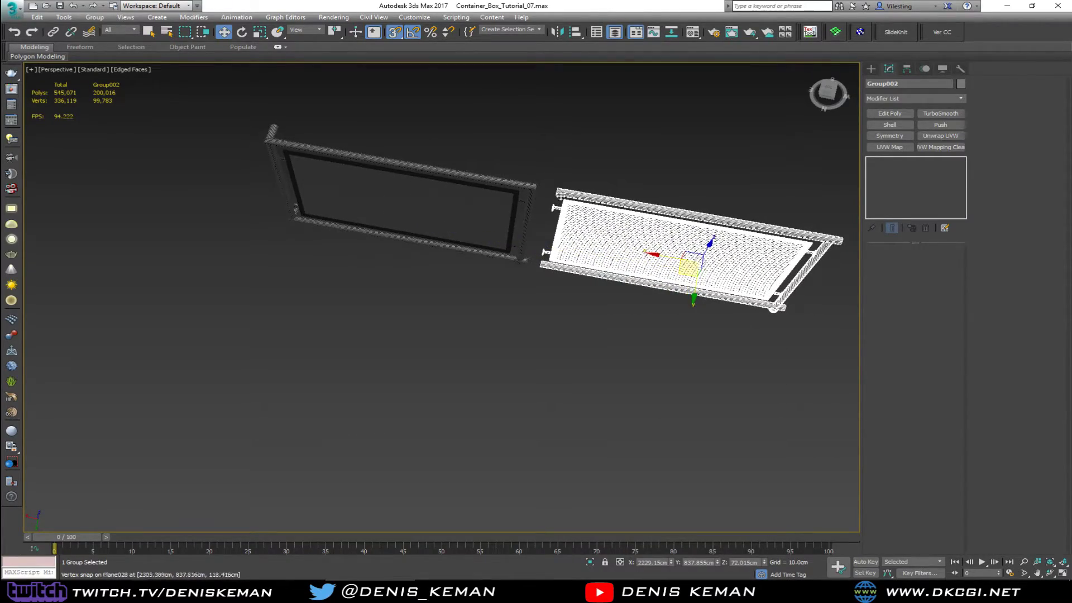
scroll(564, 193, "up", 6)
left_click_drag(570, 174, 451, 151)
middle_click_drag(470, 181, 468, 89, "alt")
scroll(496, 111, "down", 4)
scroll(435, 347, "up", 4)
scroll(435, 347, "up", 3)
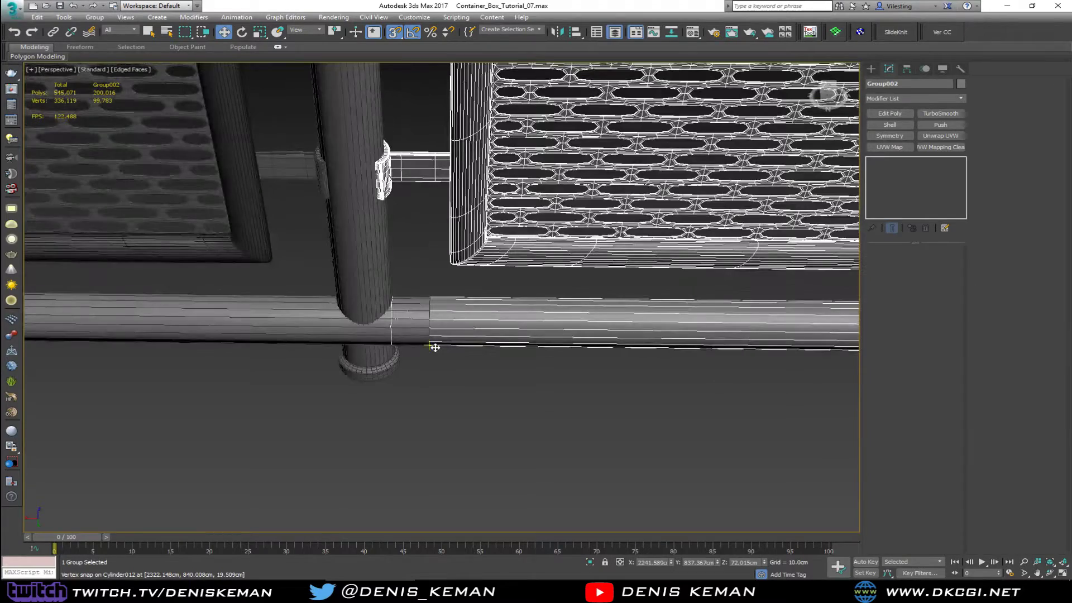
scroll(435, 323, "down", 5)
scroll(433, 315, "up", 5)
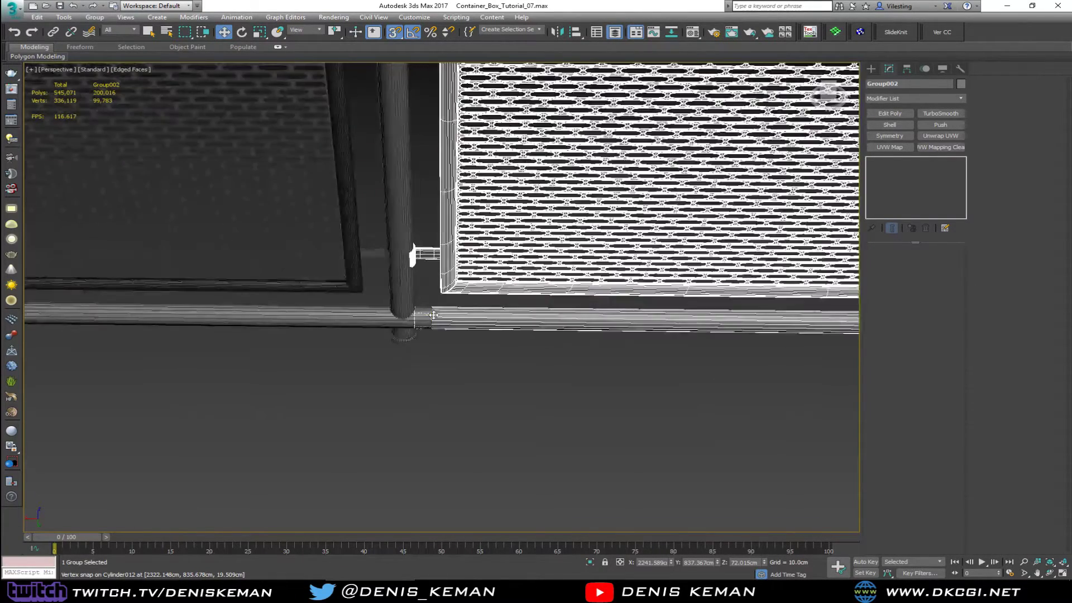
scroll(433, 315, "up", 3)
- Snap the end vertices of the original lower pipe back along X to where the grouped section's lower pipe starts
left_click(363, 331)
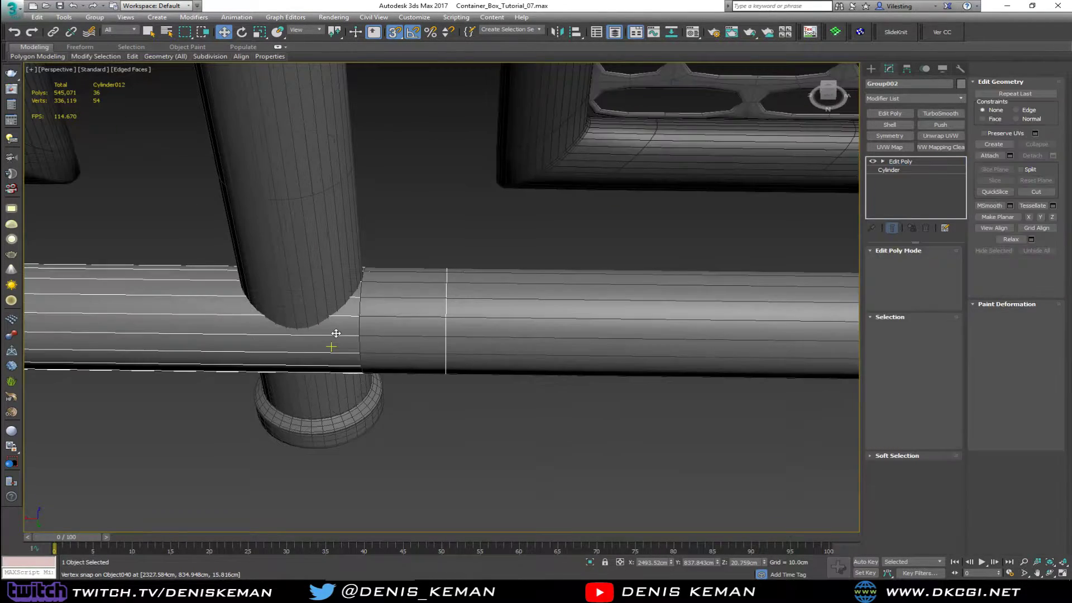
key("1")
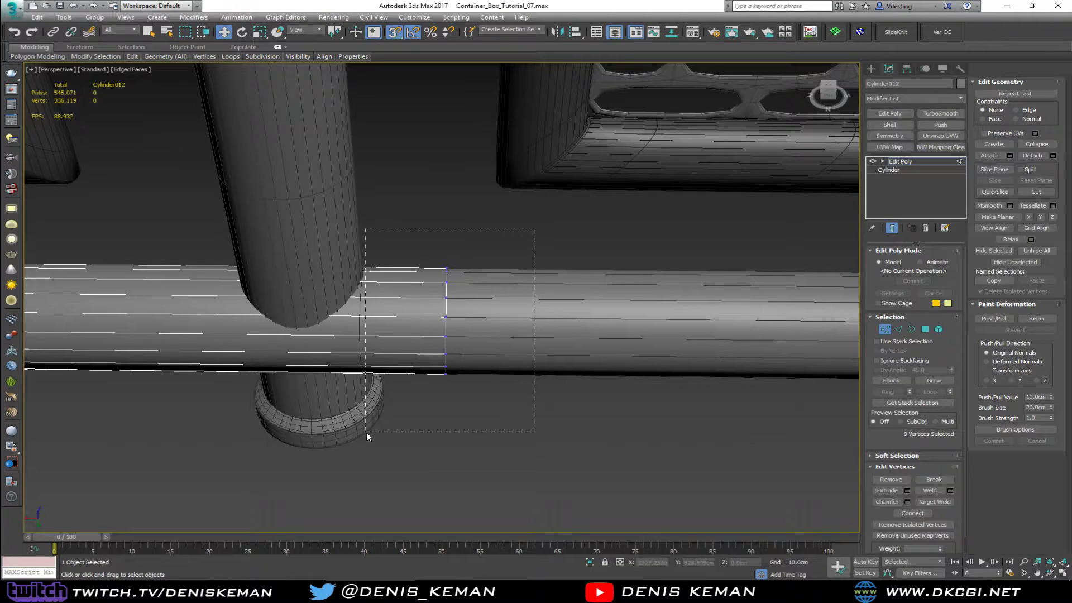
left_click_drag(366, 432, 366, 432)
left_click_drag(420, 321, 364, 322)
left_click(885, 329)
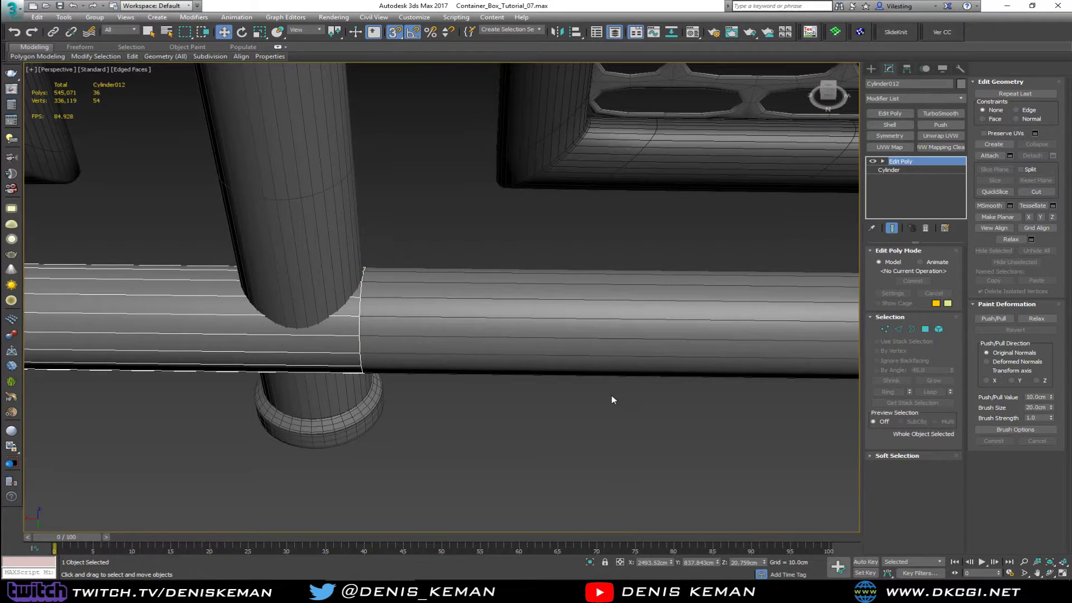
left_click(612, 396)
scroll(454, 294, "down", 4)
key("F4")
scroll(497, 273, "down", 10)
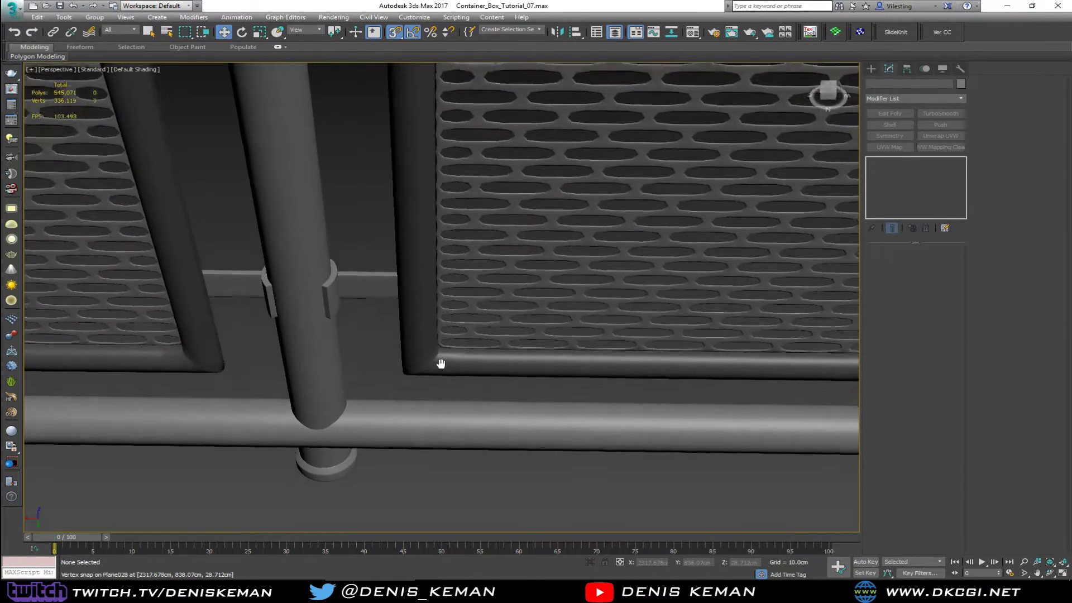
- Clone the grouped section along X as a single copy placed beyond its outer post
middle_click_drag(508, 277, 533, 322, "alt")
left_click(548, 301)
middle_click_drag(596, 309, 403, 334)
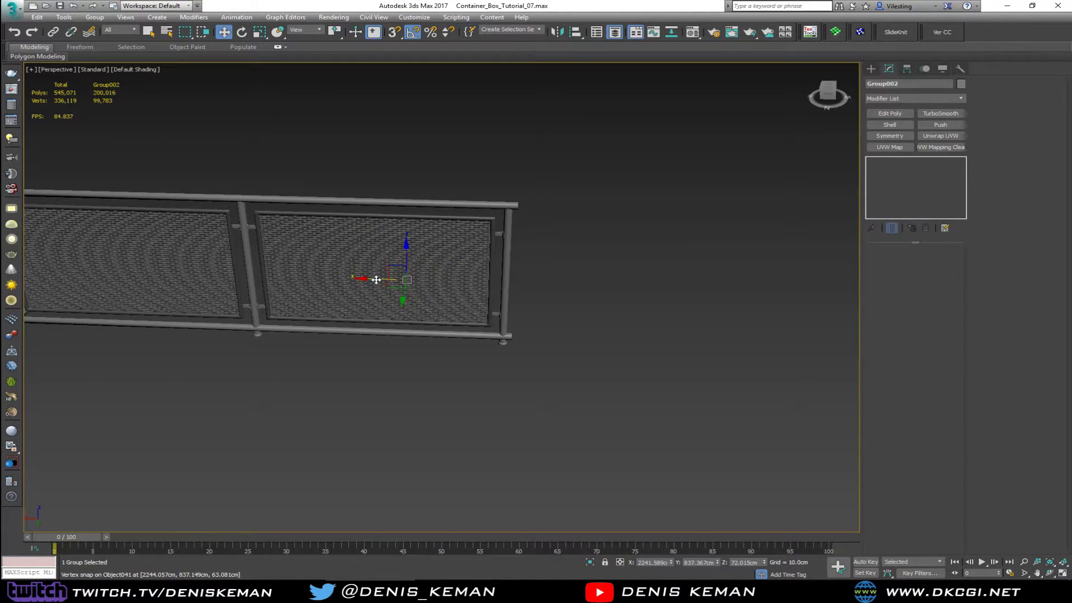
left_click_drag(385, 279, 686, 287, "shift")
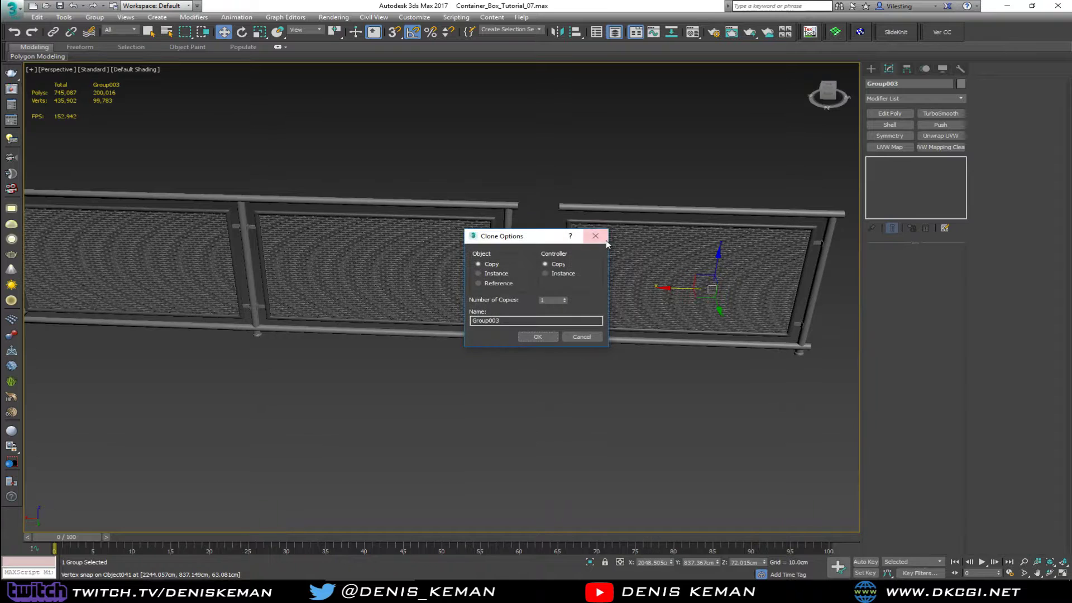
left_click(545, 338)
- Try snapping the new clone's upper pipe to the end of the second section, and delete the clone
scroll(564, 220, "up", 6)
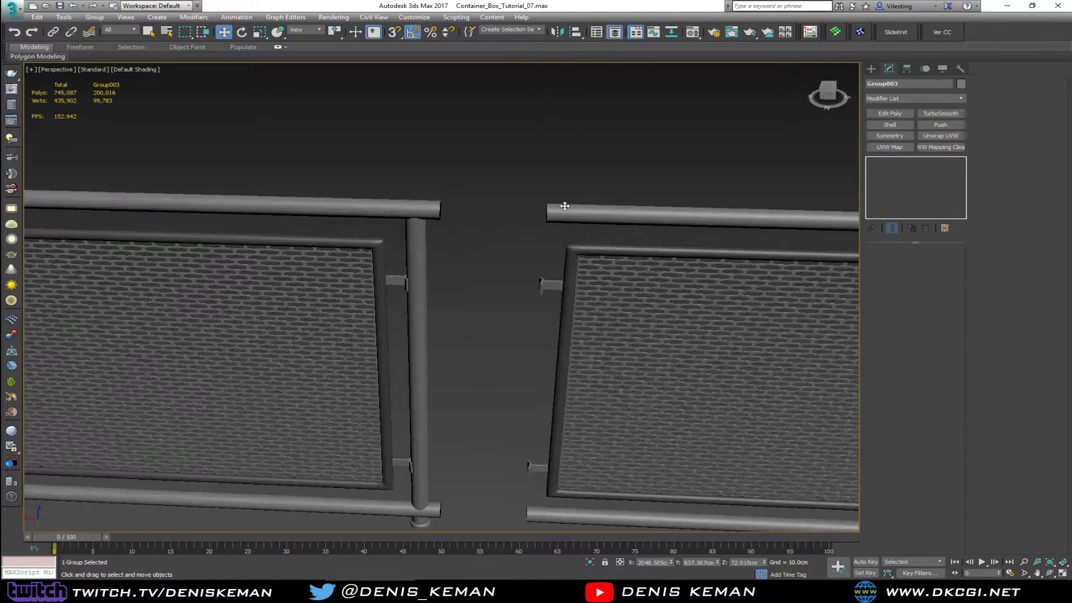
key("s")
left_click_drag(544, 214, 386, 218)
scroll(471, 211, "down", 8)
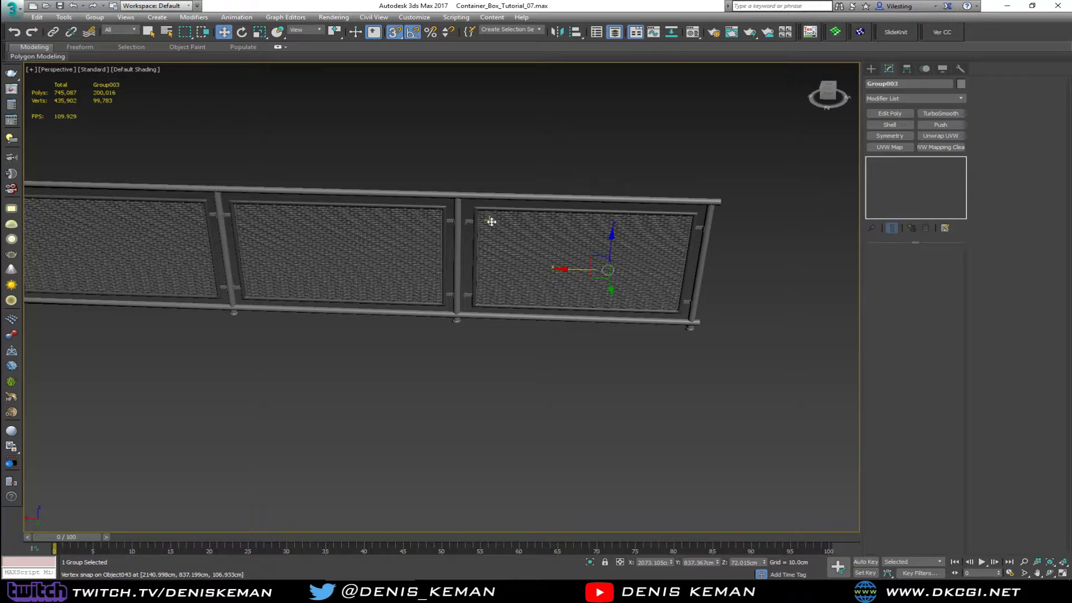
left_click_drag(491, 221, 498, 227)
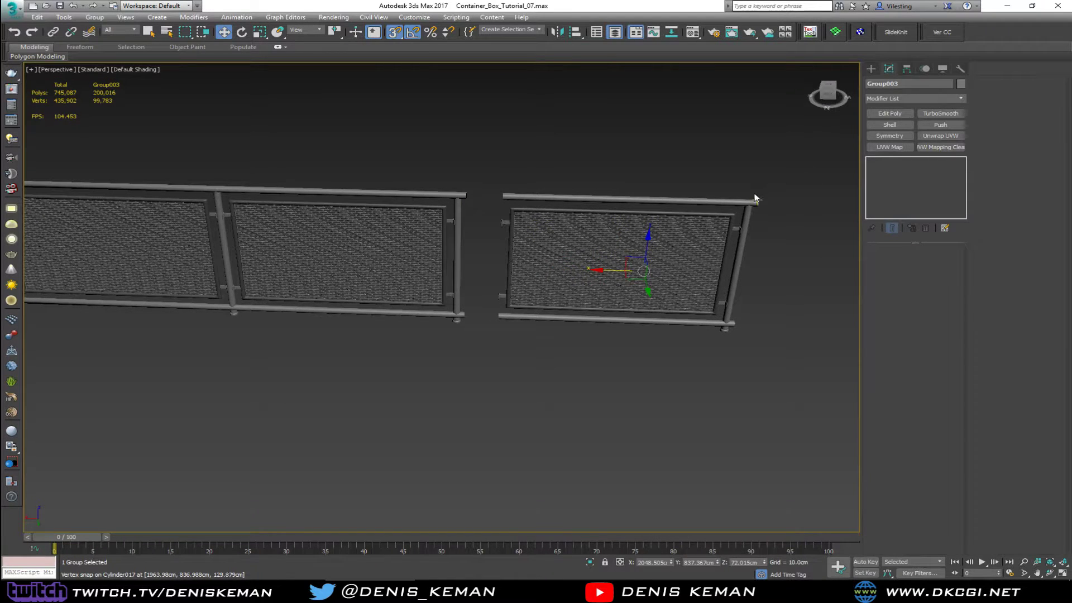
key("Delete")
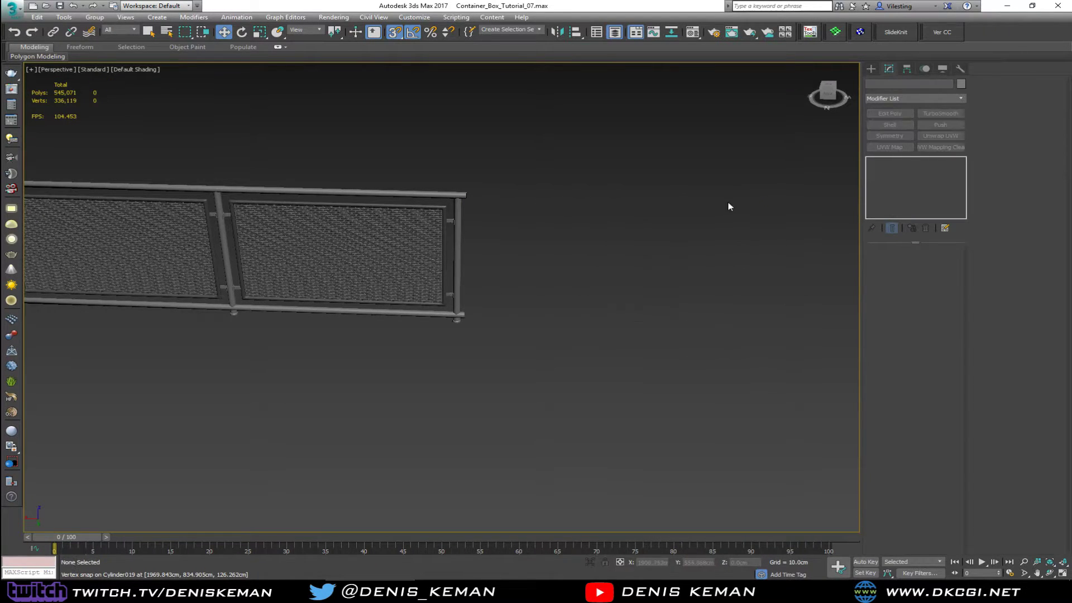
- Open the second mesh section's group for editing, with edged faces shown
left_click(440, 197)
scroll(464, 197, "up", 5)
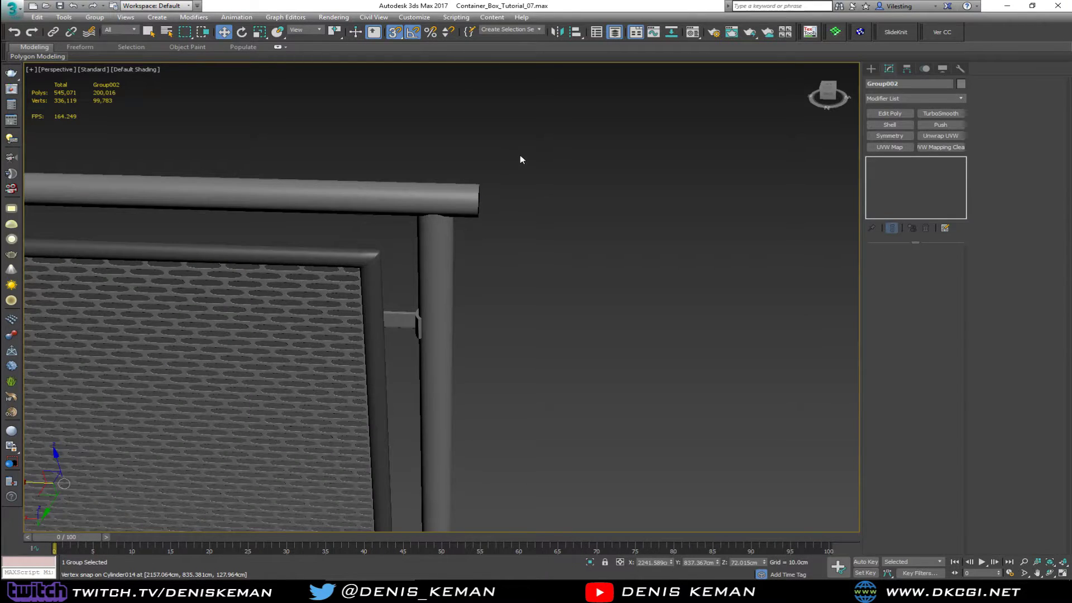
key("F4")
left_click(95, 18)
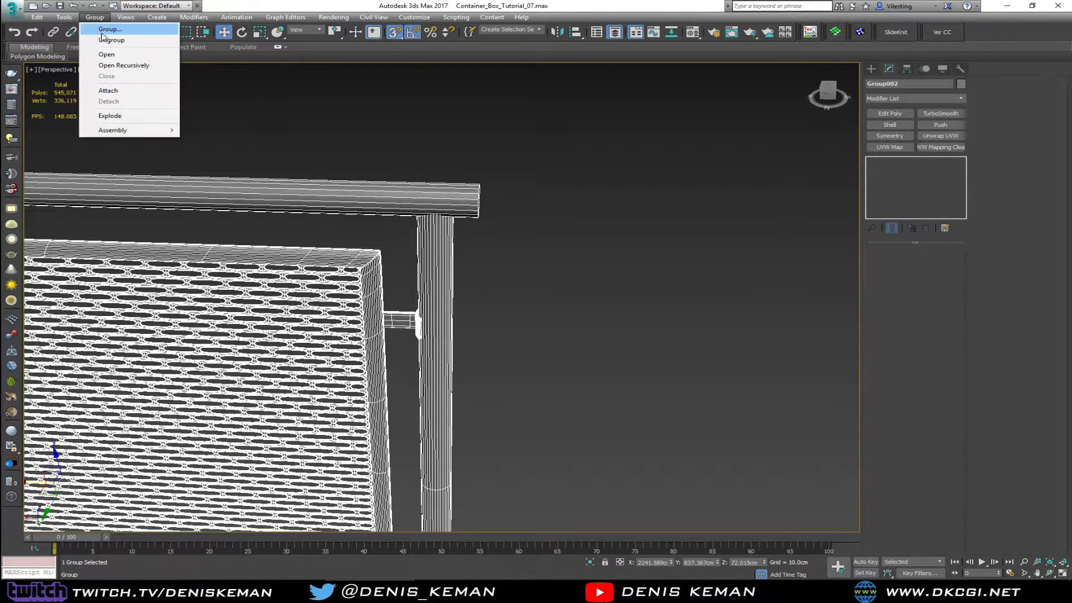
left_click(109, 56)
- Snap the end vertices of the second section's upper pipe back along X to the edge of its outer post
left_click(457, 198)
key("1")
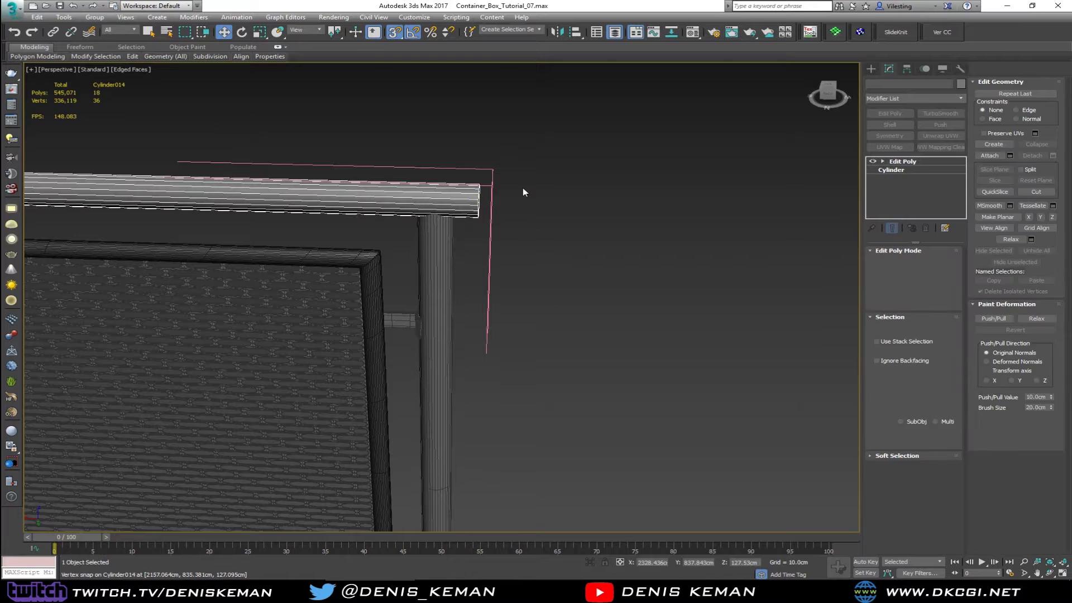
left_click_drag(527, 141, 480, 218)
scroll(463, 203, "up", 2)
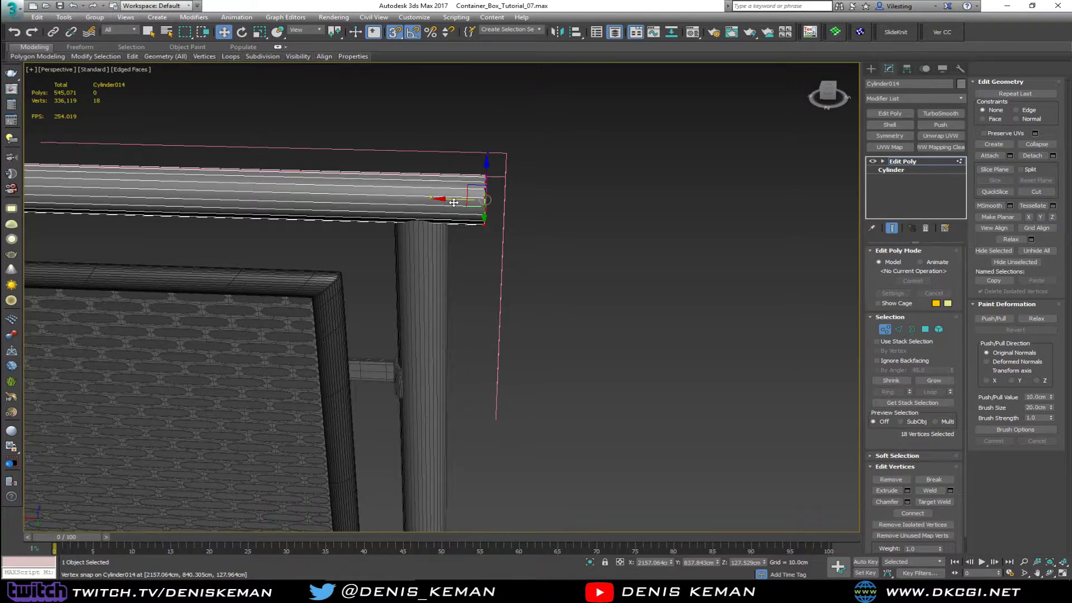
scroll(454, 203, "up", 2)
key("F3")
left_click_drag(454, 203, 451, 215)
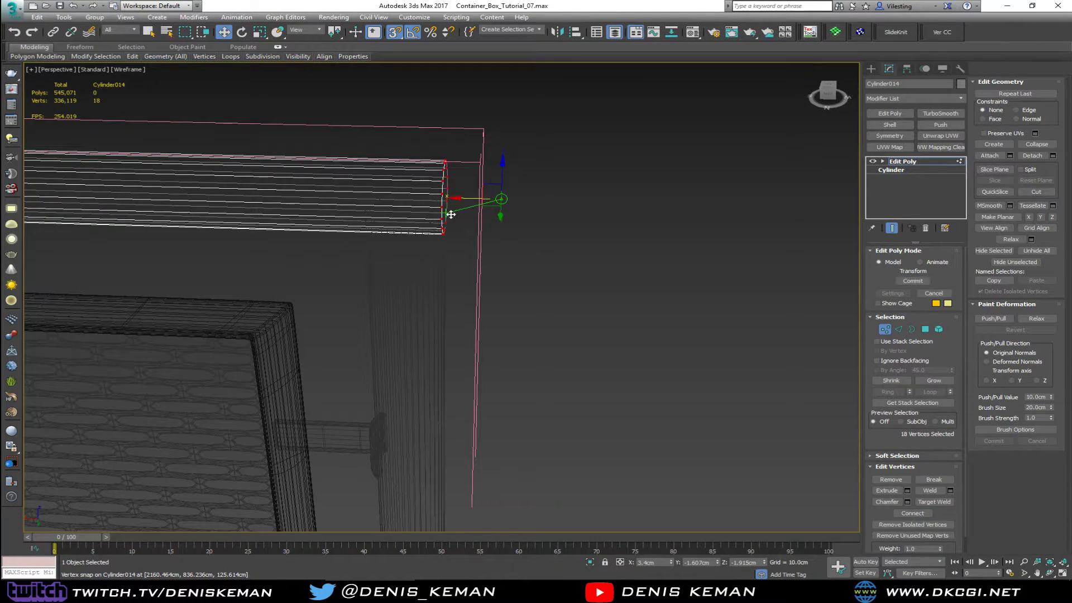
key("F3")
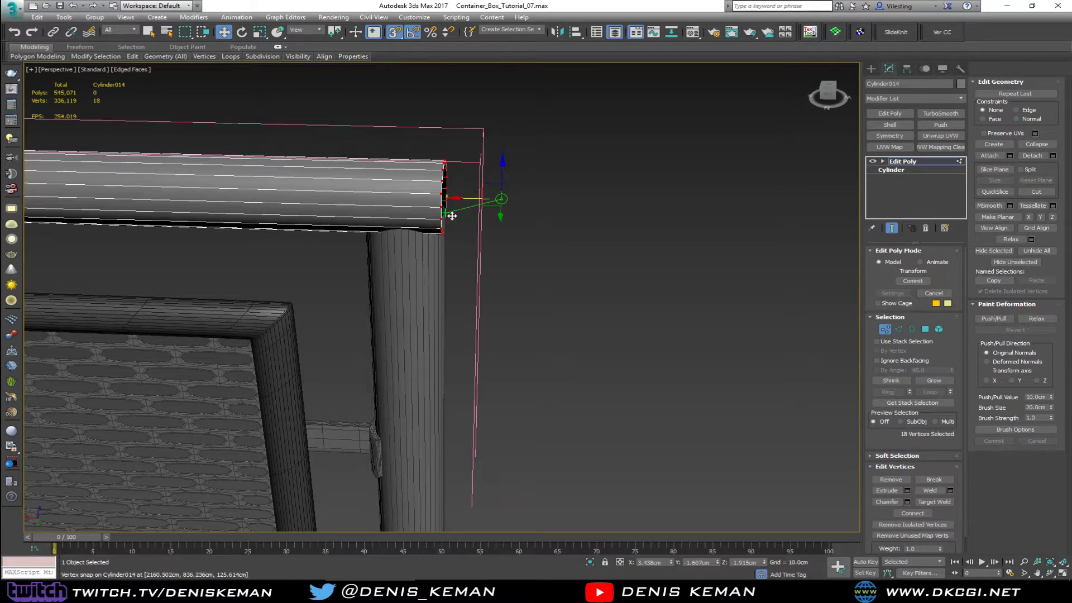
- Leave vertex editing on the upper pipe and close the second section's group
middle_click_drag(452, 216, 448, 136, "alt")
scroll(452, 167, "down", 3)
middle_click_drag(463, 301, 531, 209)
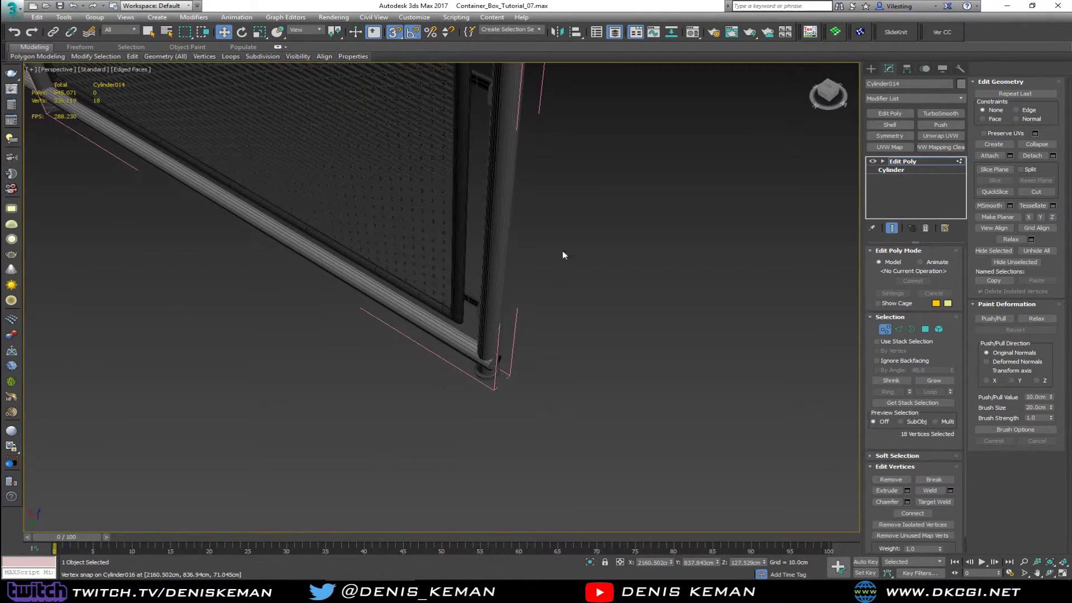
scroll(562, 251, "down", 3)
middle_click_drag(564, 250, 609, 402)
left_click(882, 330)
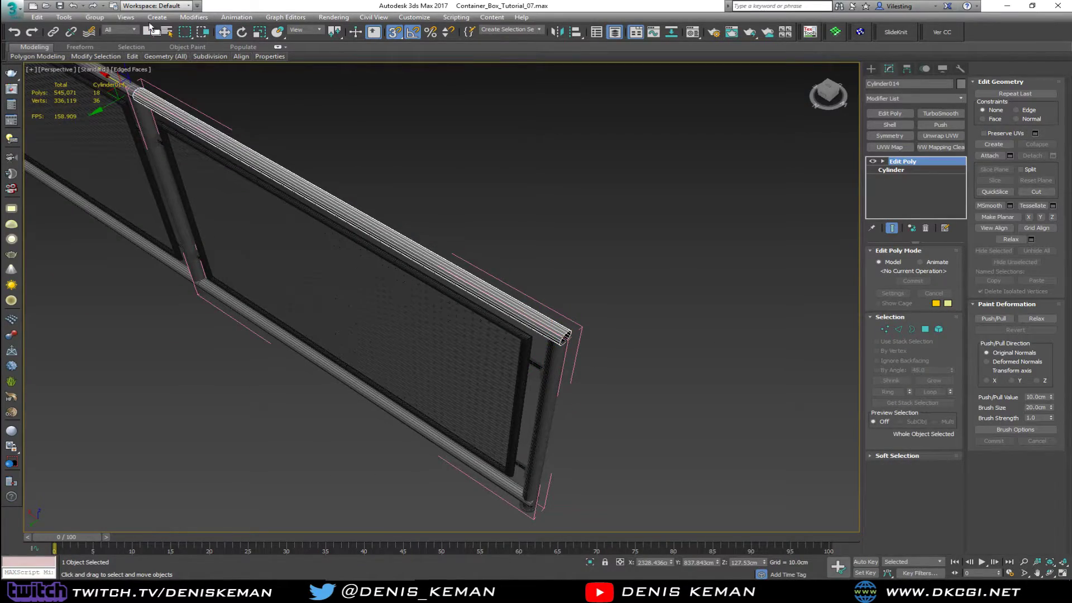
left_click(94, 17)
left_click(104, 76)
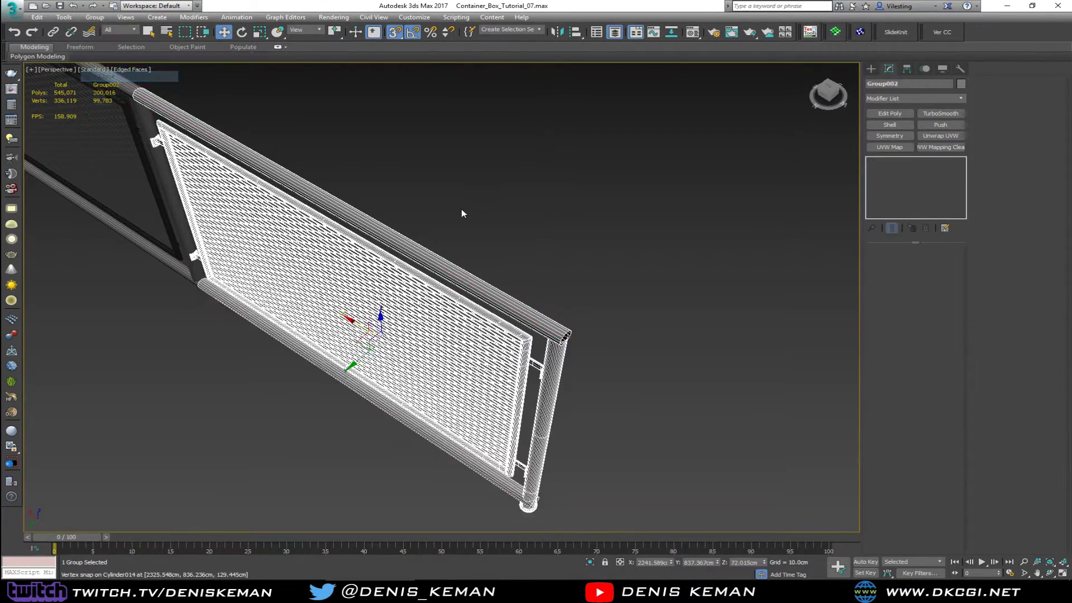
- Clone the second section along X as a single copy placed beyond its outer post
middle_click_drag(461, 213, 402, 115, "alt")
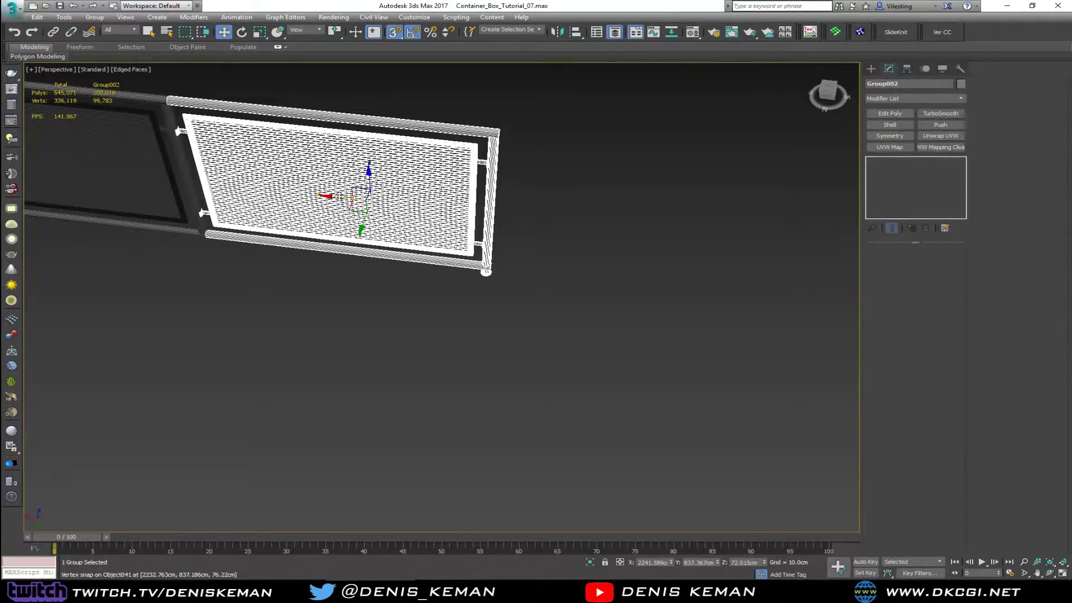
scroll(264, 129, "up", 4)
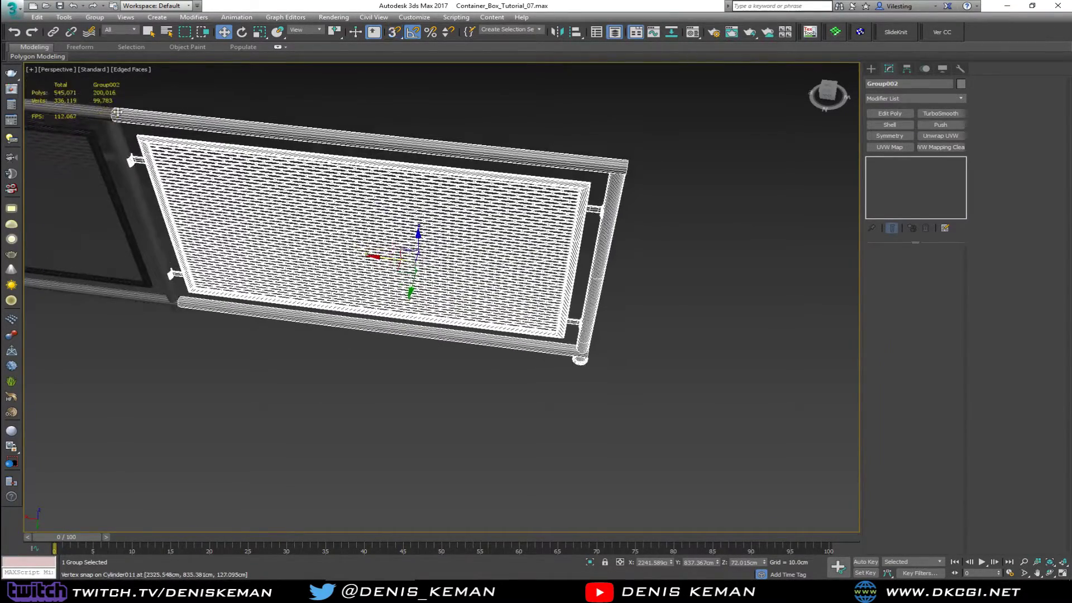
mouse_move(139, 115)
left_mouse_down("shift")
mouse_move(803, 206)
mouse_move(677, 196)
left_mouse_up("shift")
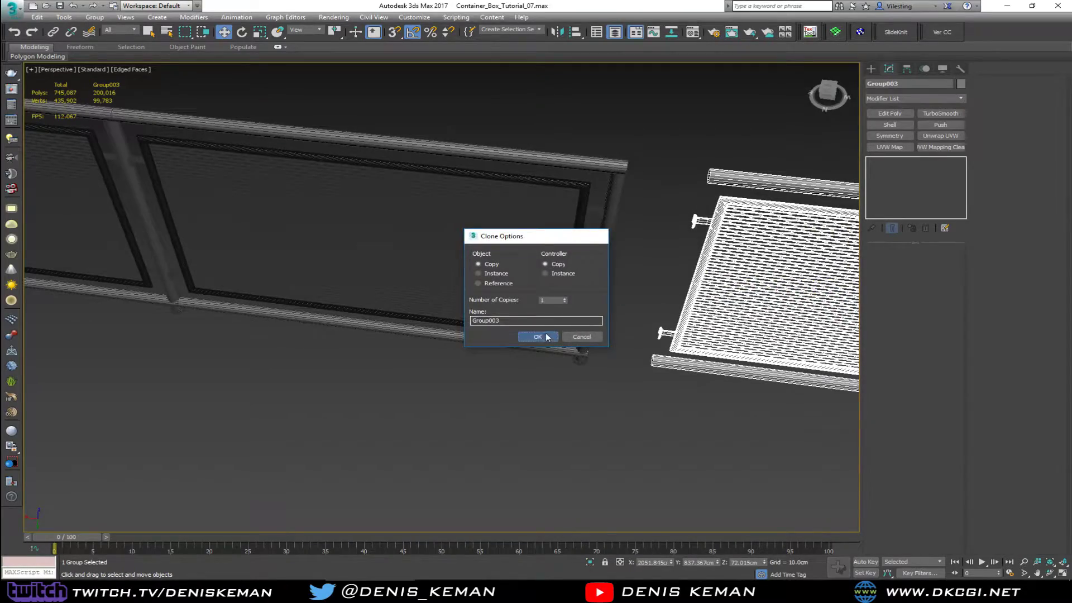
left_click(544, 337)
- Snap the start of the cloned section's upper pipe to the end of the second section's upper pipe
middle_click_drag(589, 205, 385, 202)
scroll(385, 202, "up", 3)
key("s")
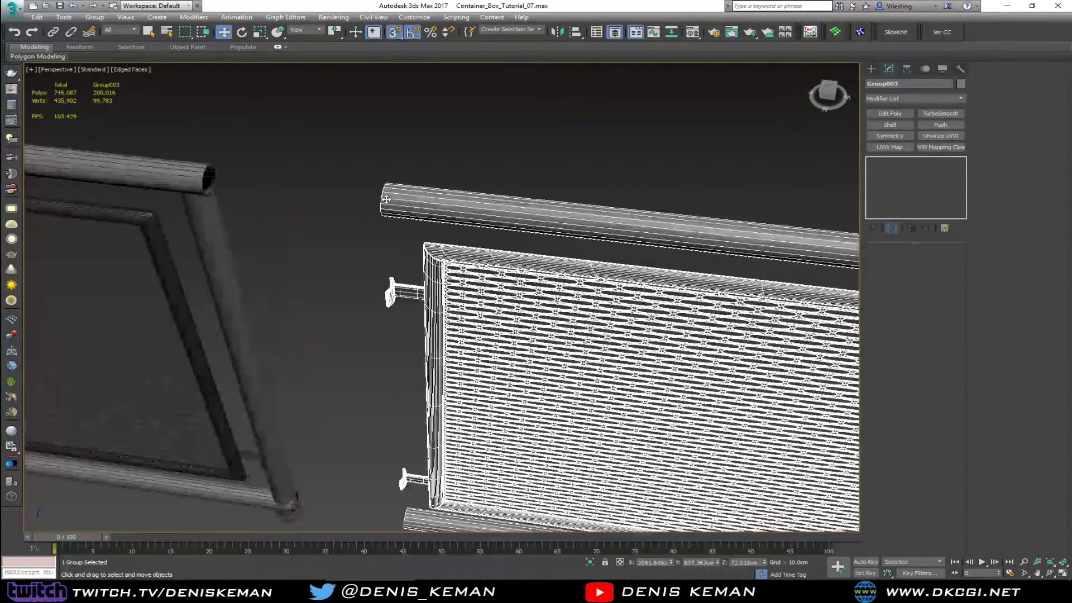
left_click_drag(381, 197, 210, 179)
middle_click_drag(284, 311, 368, 164)
scroll(368, 164, "down", 3)
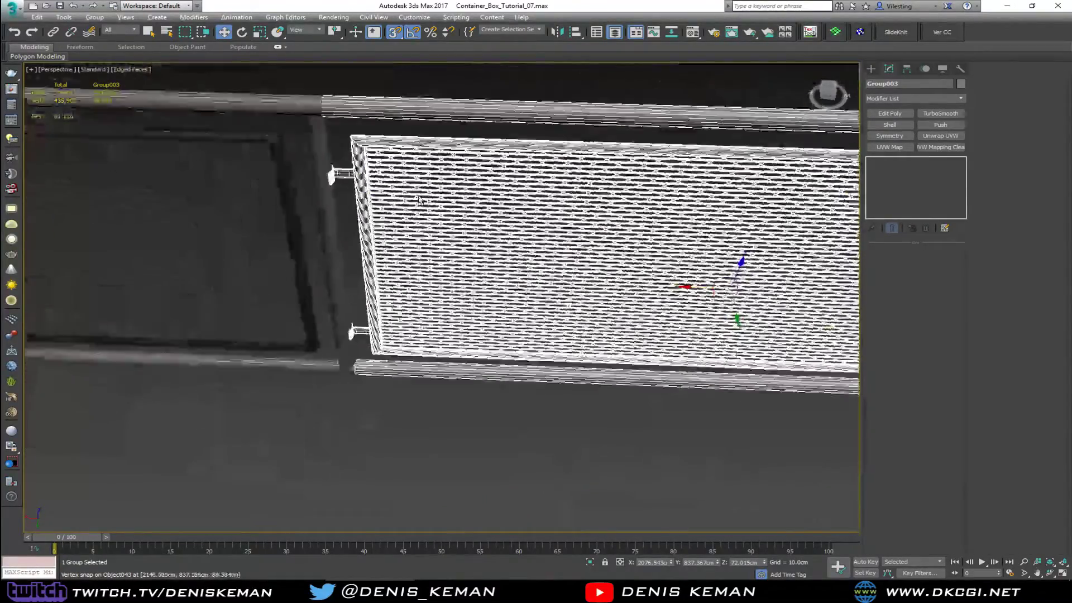
- Examine how the posts and pipes of the three mesh sections join, with and without edged faces
middle_click_drag(464, 385, 522, 329, "alt")
scroll(524, 410, "down", 3)
middle_click_drag(525, 410, 547, 338)
left_click(545, 346)
scroll(527, 342, "down", 5)
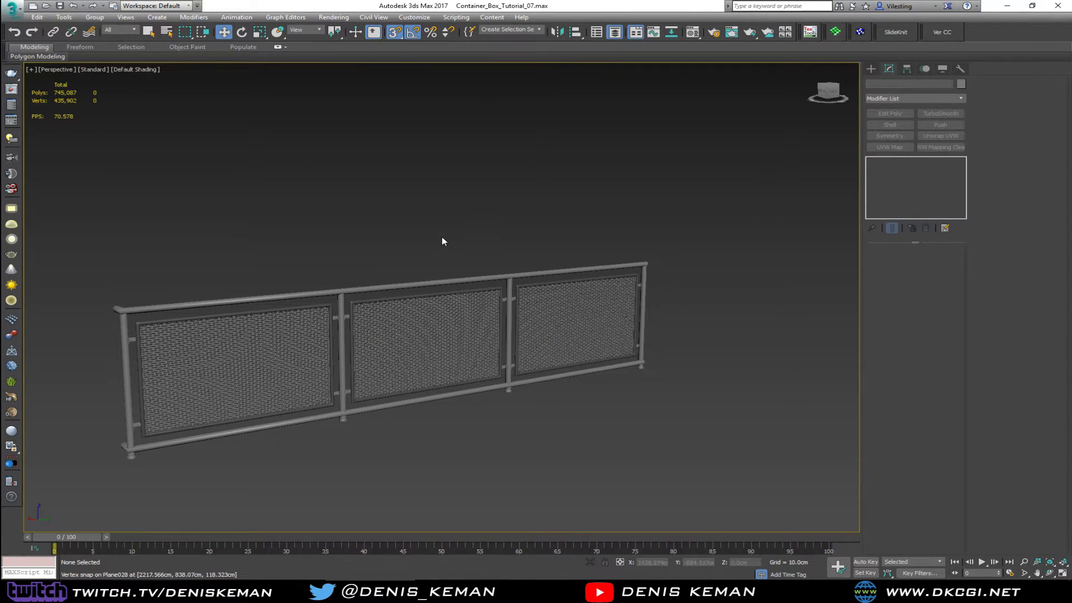
key("F4")
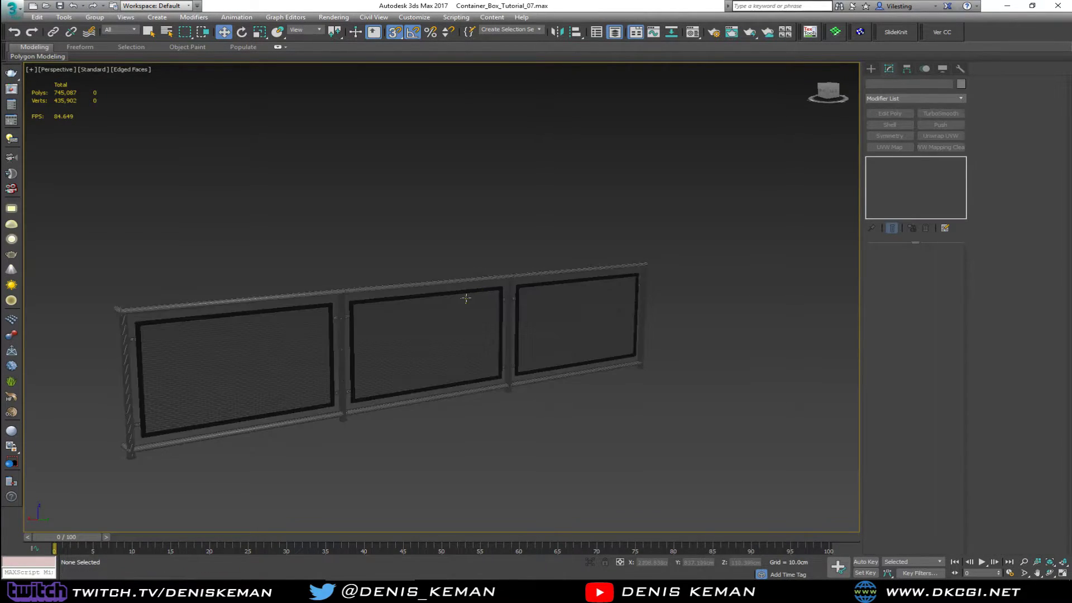
scroll(467, 304, "up", 6)
scroll(466, 303, "down", 10)
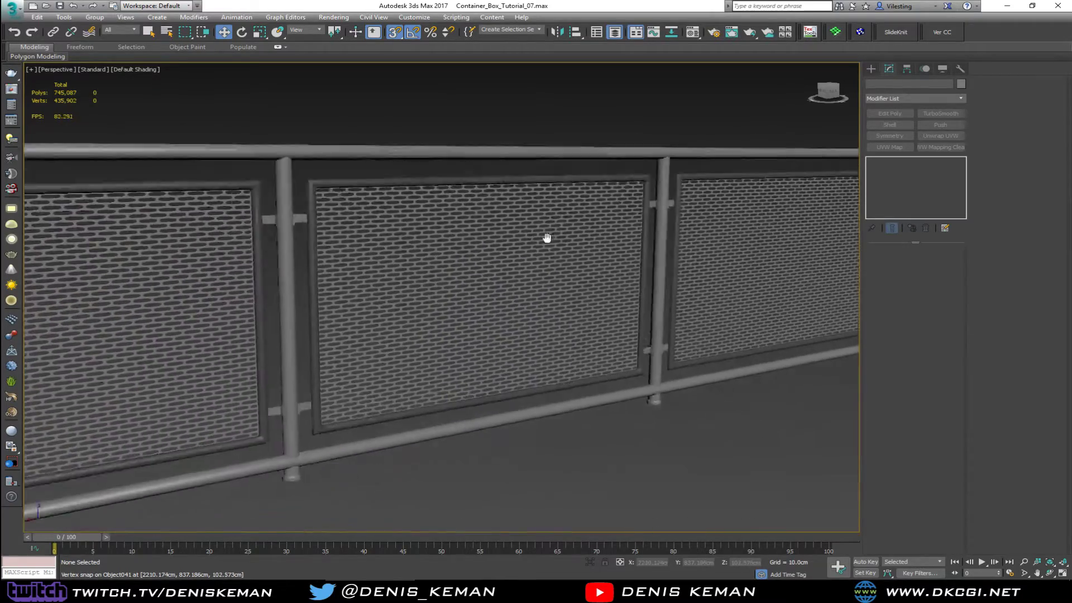
key("F4")
middle_click_drag(546, 245, 494, 226, "alt")
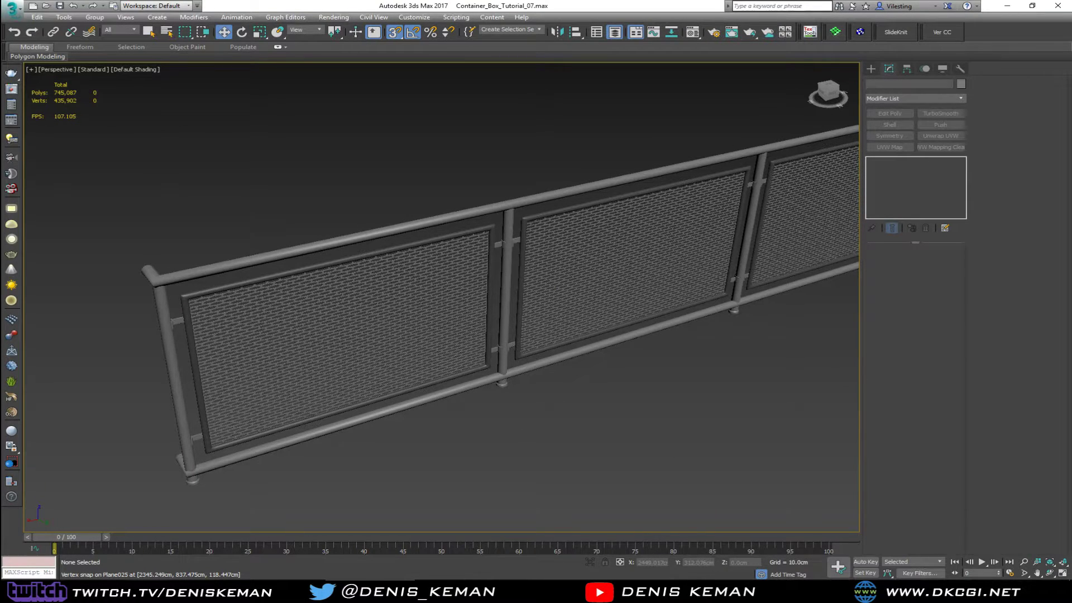
- End the isolation and examine the three sections along the platform edge within the whole building
key("alt+q")
scroll(441, 279, "down", 3)
middle_click_drag(463, 290, 434, 273, "alt")
middle_click_drag(395, 247, 469, 282)
scroll(470, 282, "down", 3)
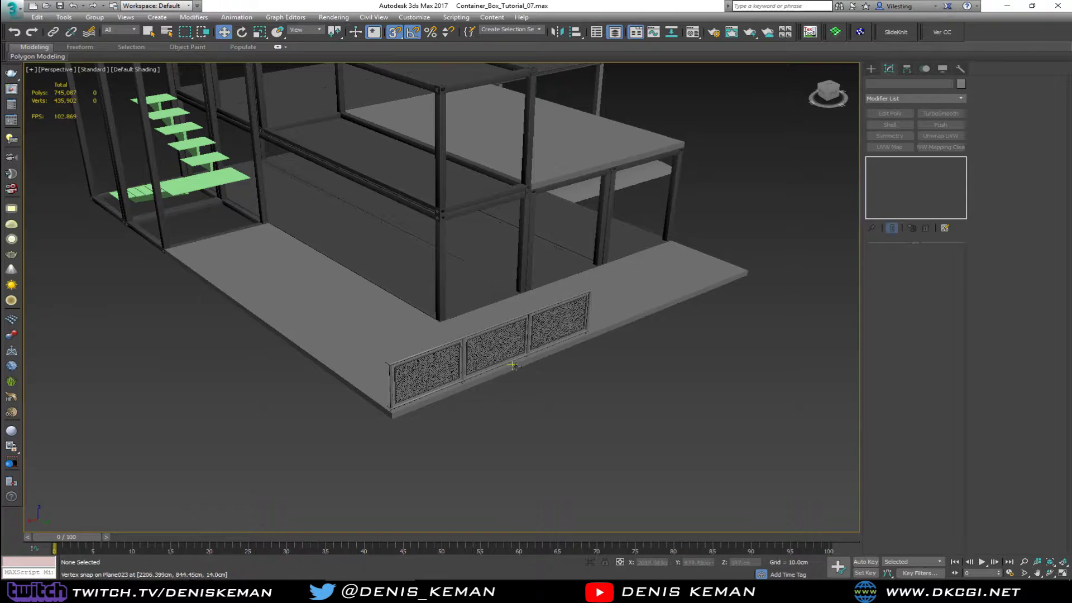
scroll(504, 350, "up", 5)
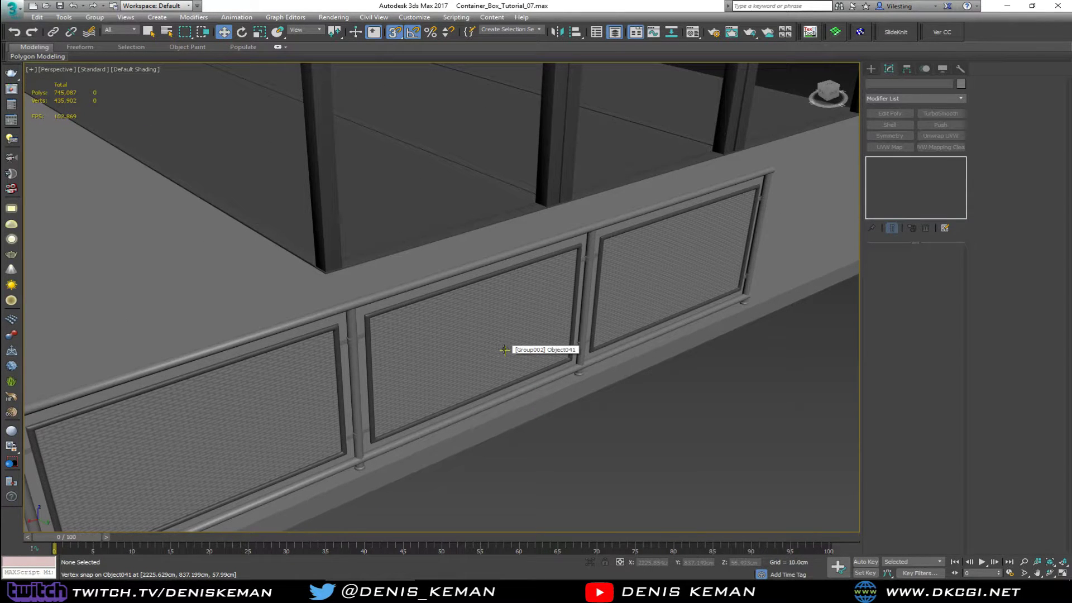
- Examine the original mesh panel and the grouped copy against the platform edge, with edged faces shown
key("F4")
left_click(273, 375)
middle_click_drag(273, 376, 398, 300, "alt")
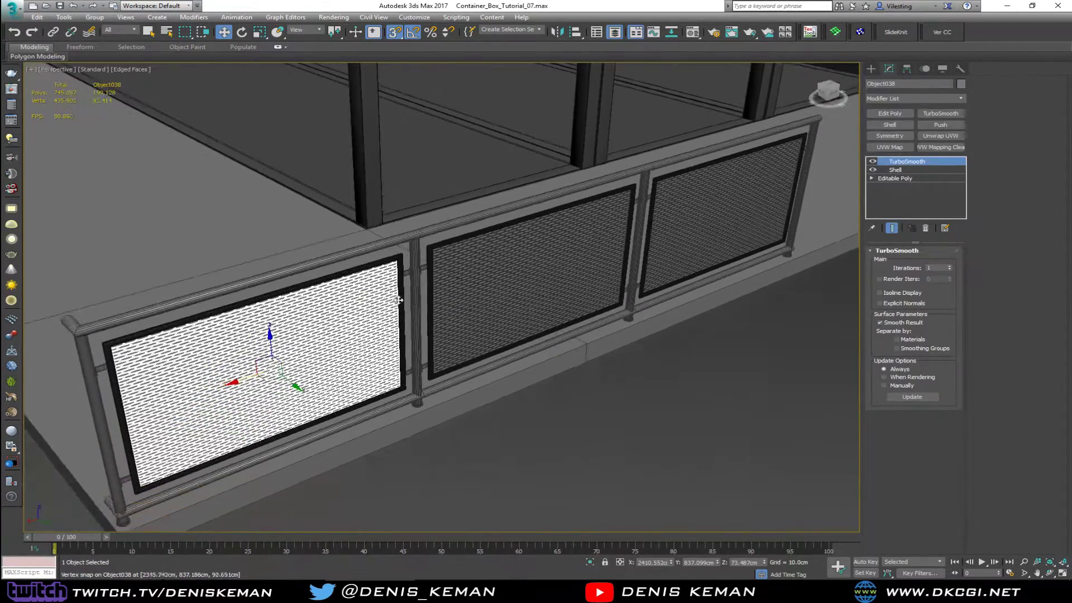
left_click(678, 256)
left_click(568, 260)
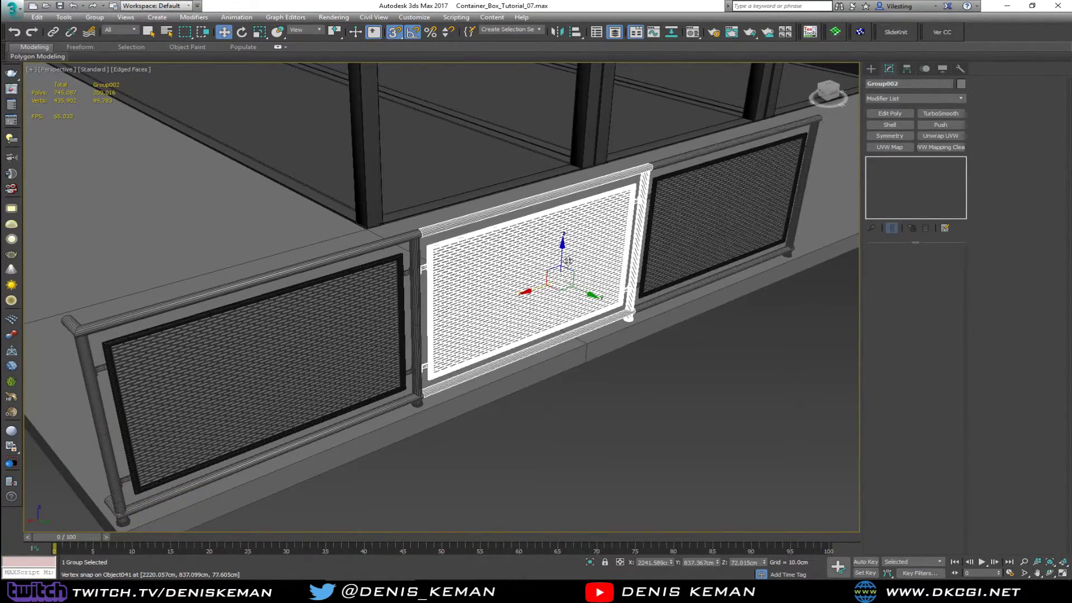
middle_click_drag(568, 261, 106, 264, "alt")
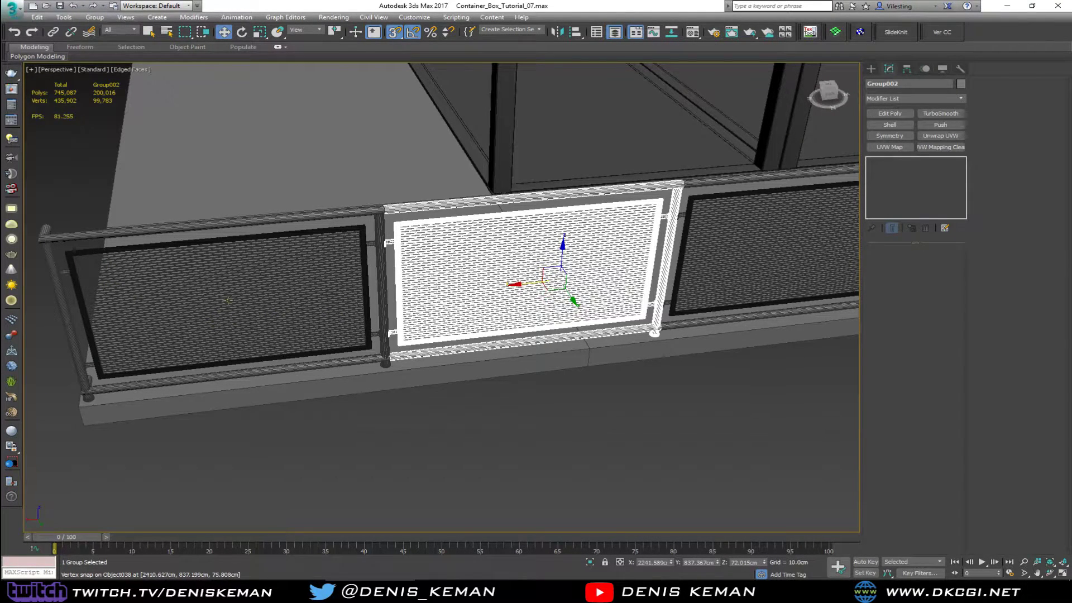
scroll(384, 311, "up", 3)
middle_click_drag(384, 311, 297, 336)
scroll(296, 342, "down", 5)
left_click(502, 410)
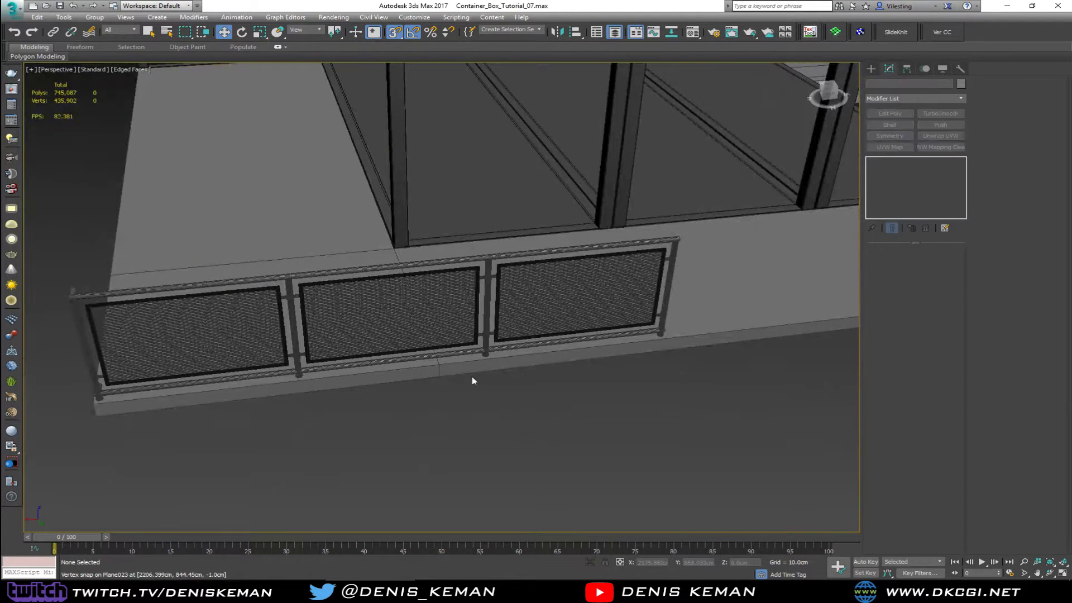
- Try moving the middle section out of the row, and undo the move
left_click(445, 328)
left_click_drag(403, 327, 244, 543)
key("ctrl+z")
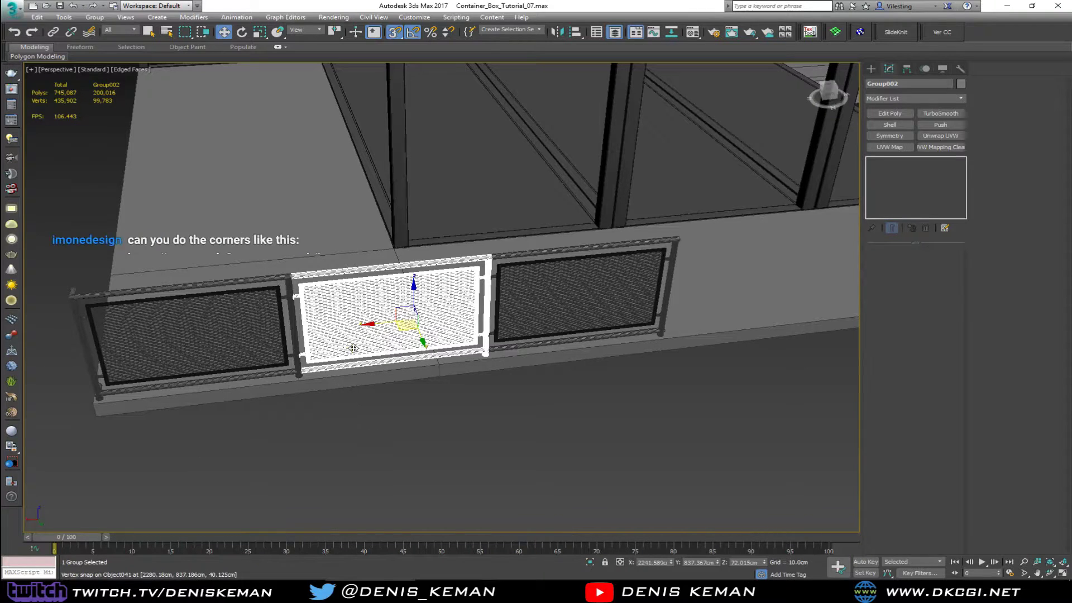
middle_click_drag(350, 342, 338, 356)
scroll(339, 355, "down", 5)
scroll(369, 346, "up", 5)
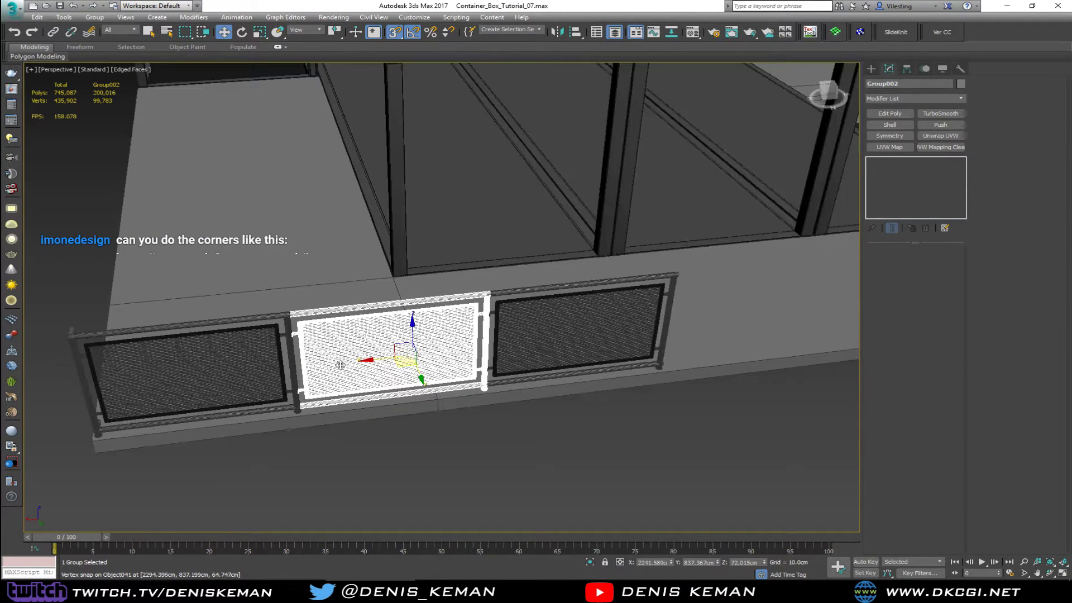
middle_click_drag(398, 334, 379, 330)
- Delete the third section and move the second section along X, leaving a gap beside the original
left_click(583, 315)
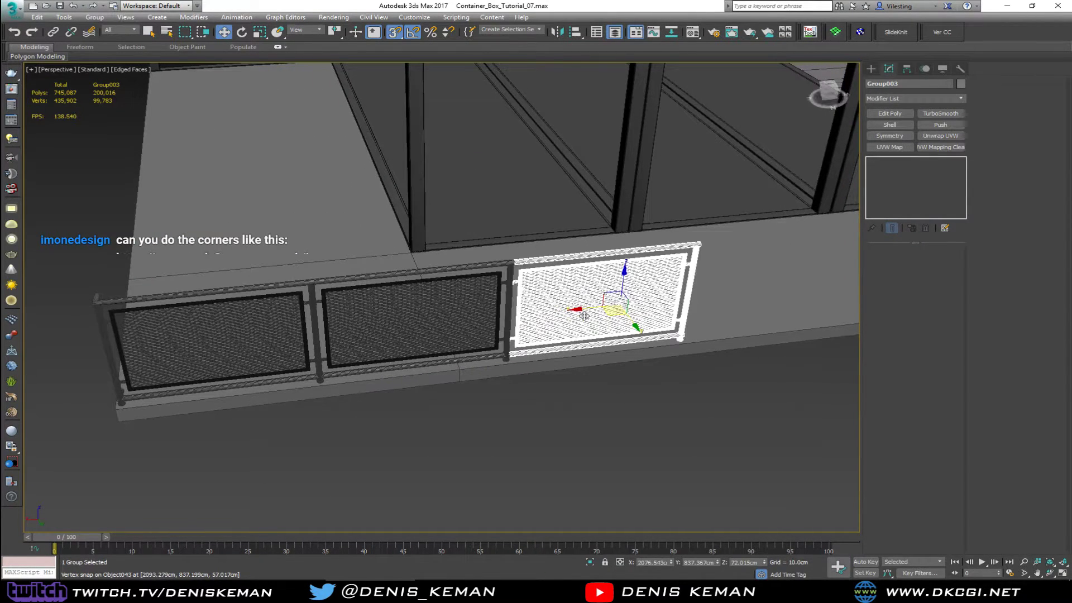
key("Delete")
left_click(425, 327)
left_click_drag(425, 327, 268, 347)
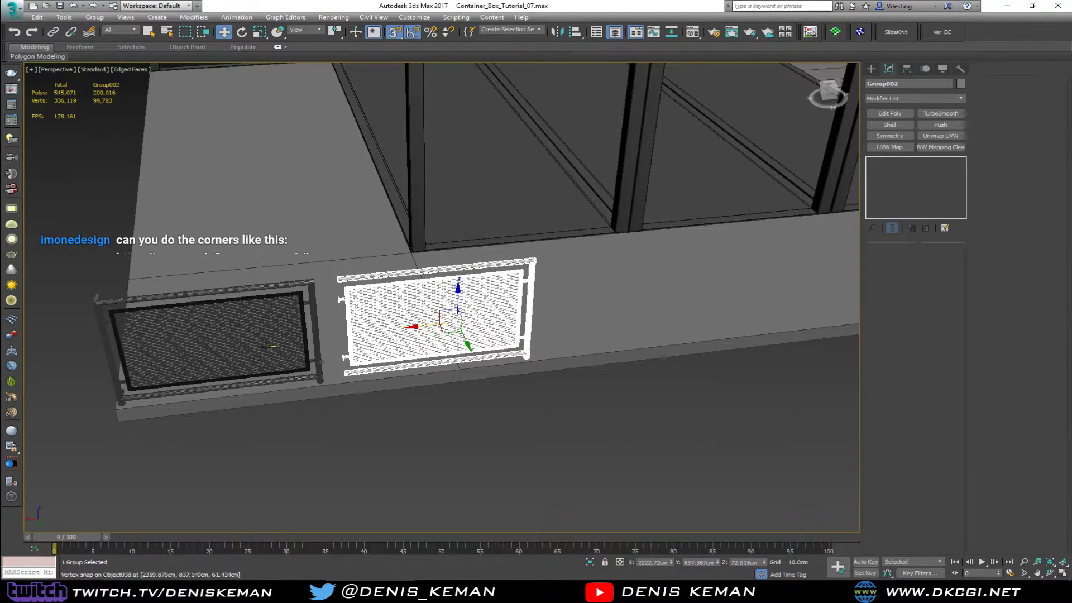
left_click(514, 431)
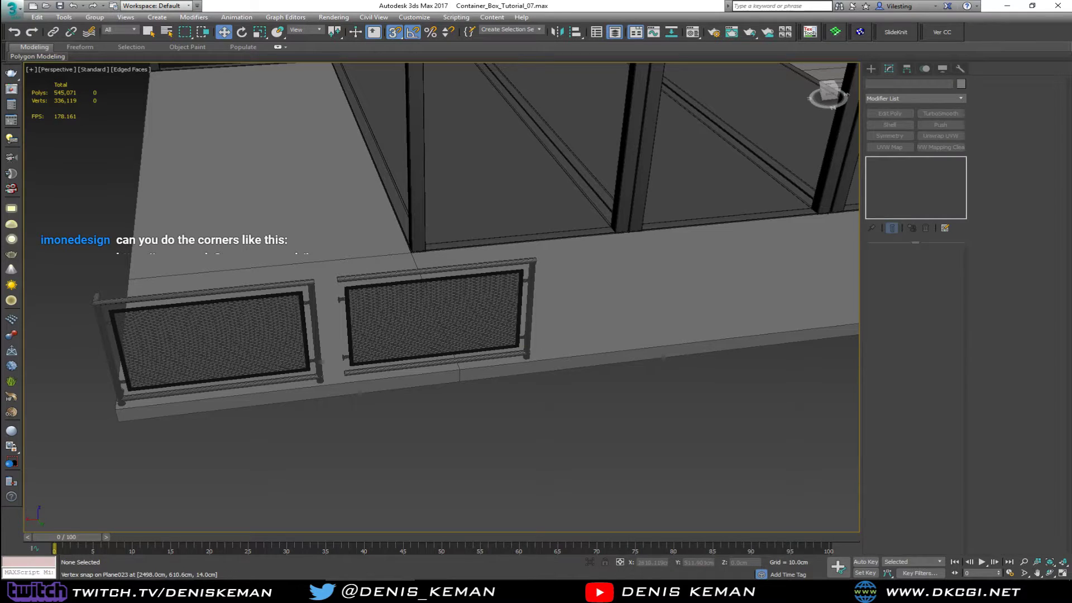
- Isolate the two remaining mesh sections and select all parts of the original corner section
key("alt+q")
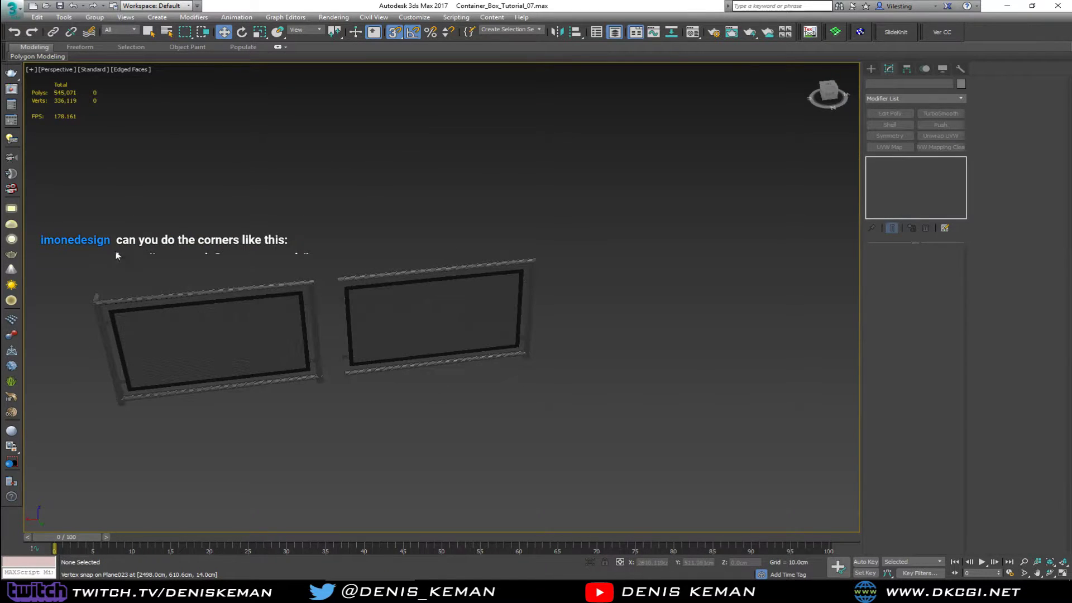
middle_click_drag(129, 254, 67, 230, "alt")
left_click_drag(279, 390, 310, 407)
middle_click_drag(324, 318, 380, 327, "alt")
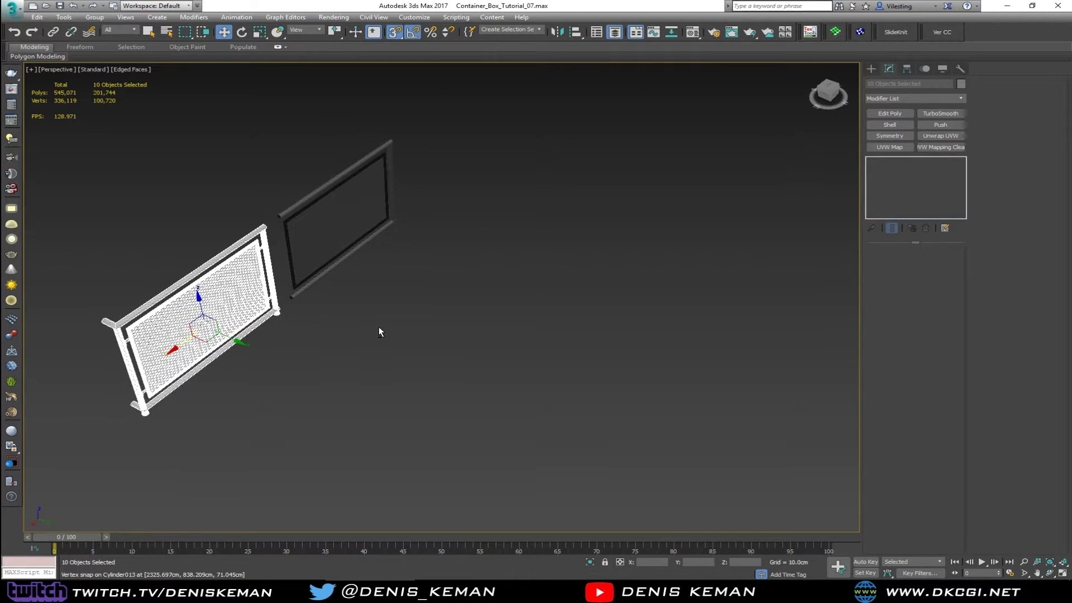
middle_click_drag(286, 299, 316, 299)
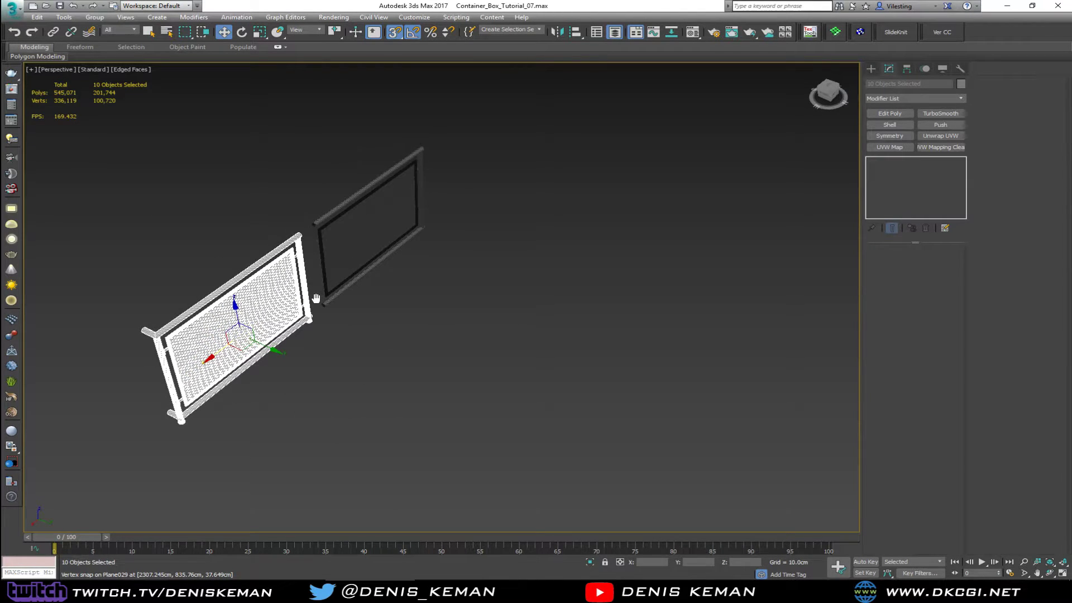
scroll(318, 303, "up", 5)
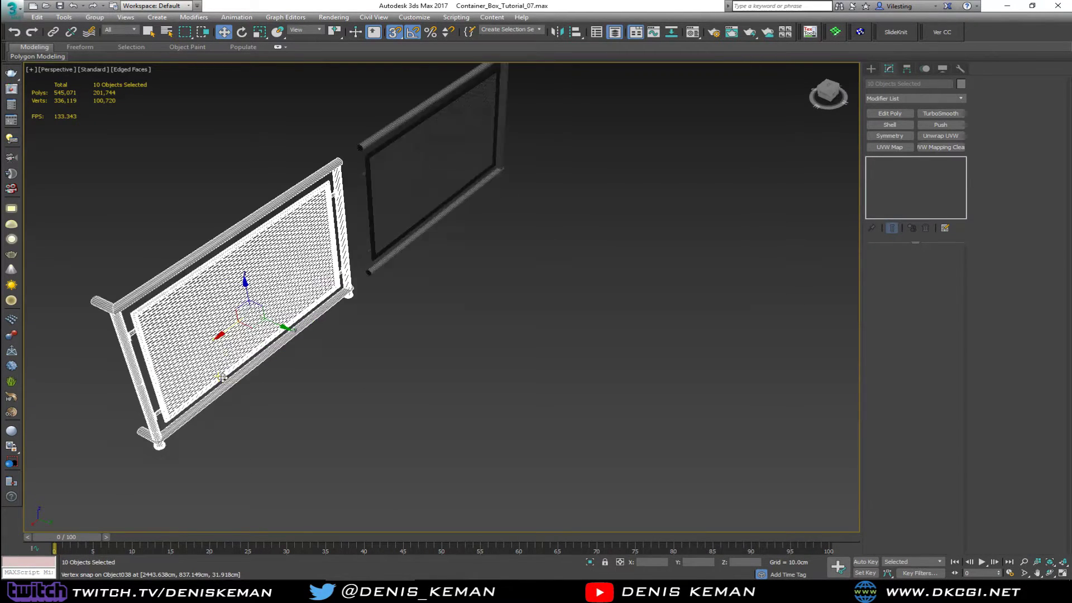
middle_click_drag(255, 263, 342, 323)
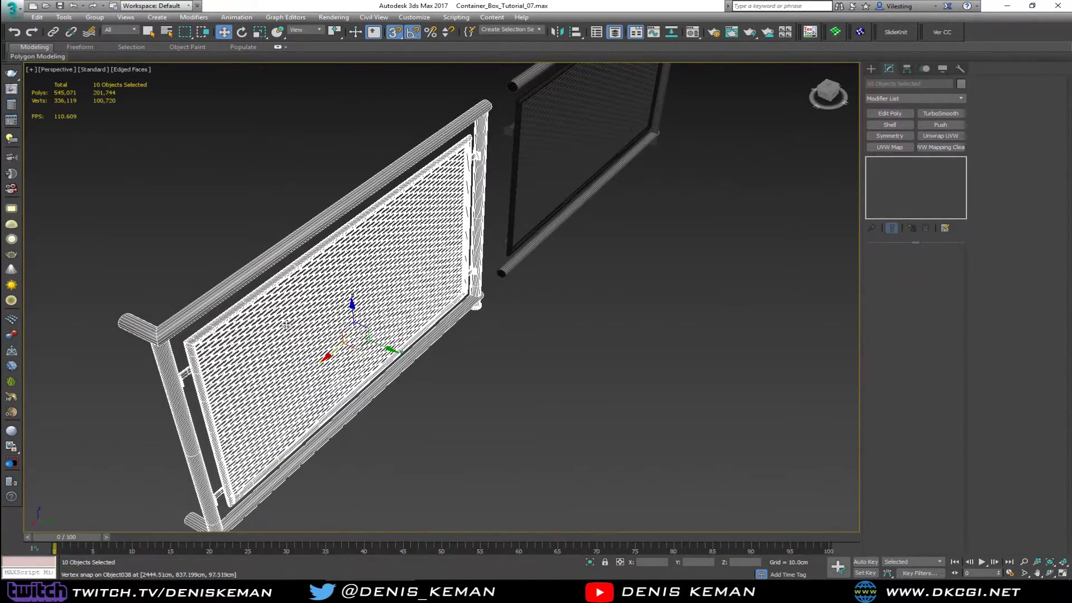
middle_click_drag(274, 335, 107, 212, "alt")
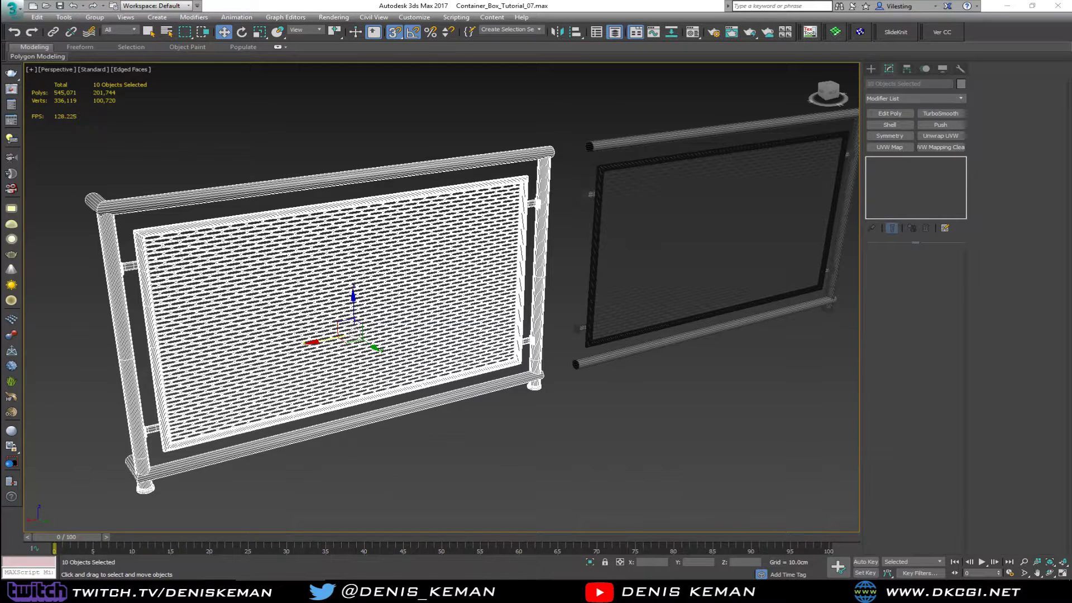
- Examine the browser reference photo of a three-way pipe corner connector, and return to the 3ds Max scene
left_click_drag(0, 129, 580, 102)
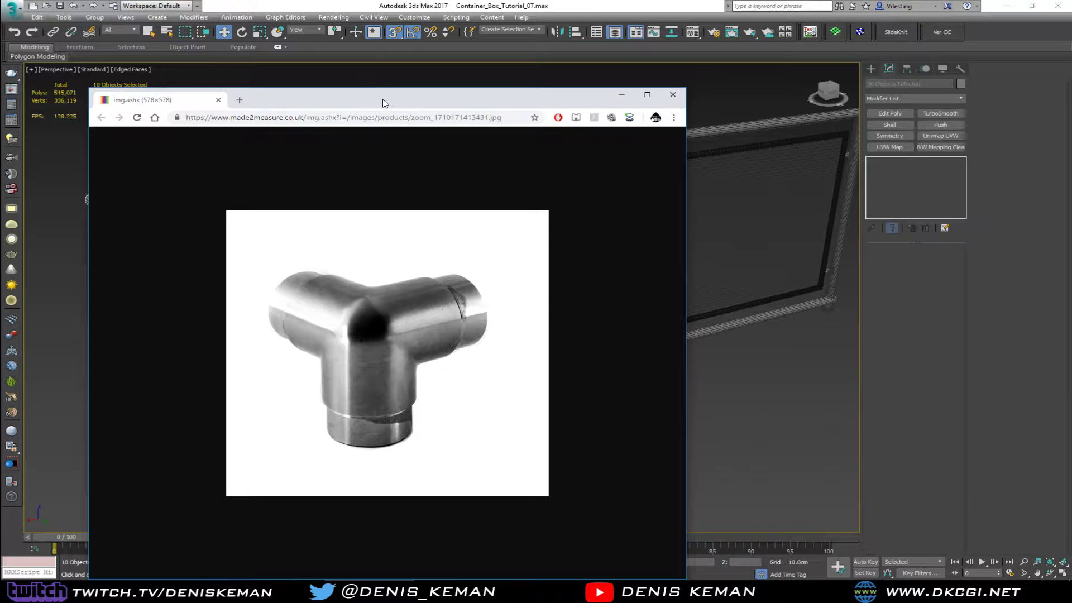
left_click_drag(382, 103, 0, 92)
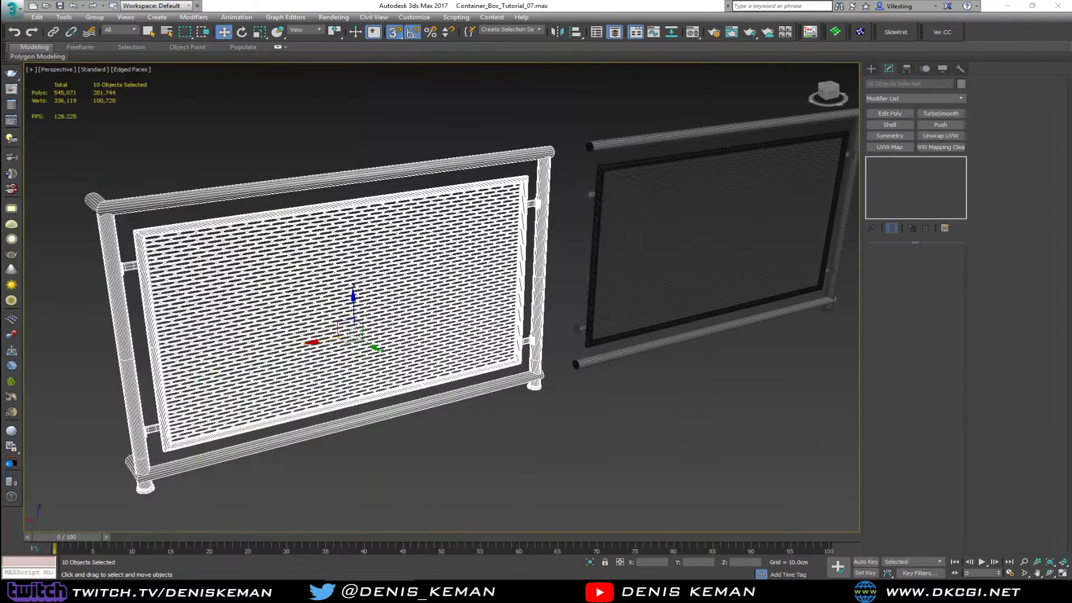
- Create a box about 32 × 33 × 43 cm in front of the mesh sections
left_click(430, 480)
scroll(416, 369, "up", 6)
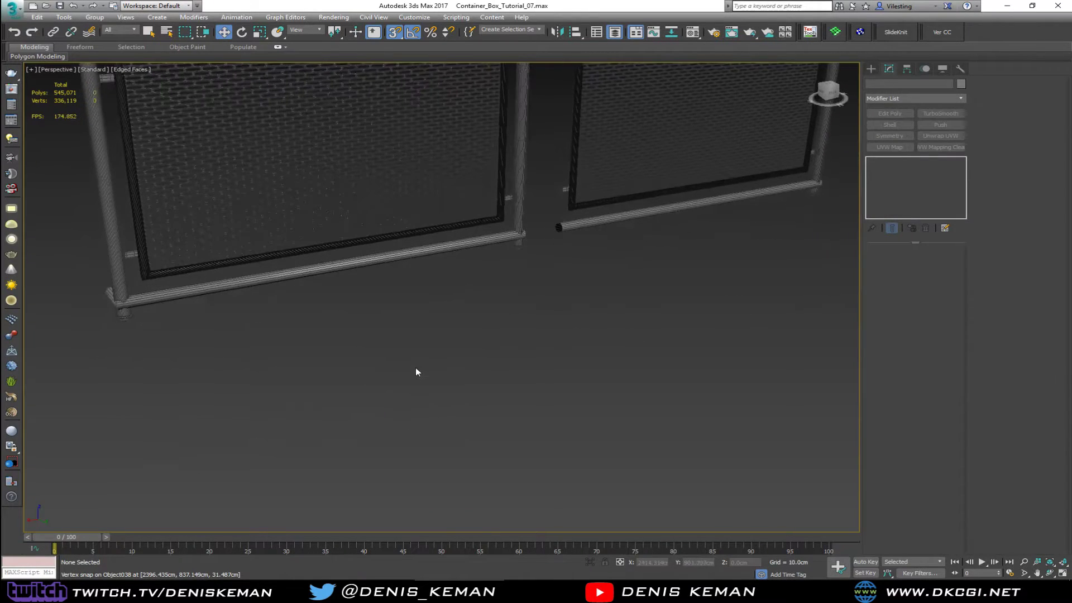
scroll(438, 385, "up", 1)
right_click(448, 368)
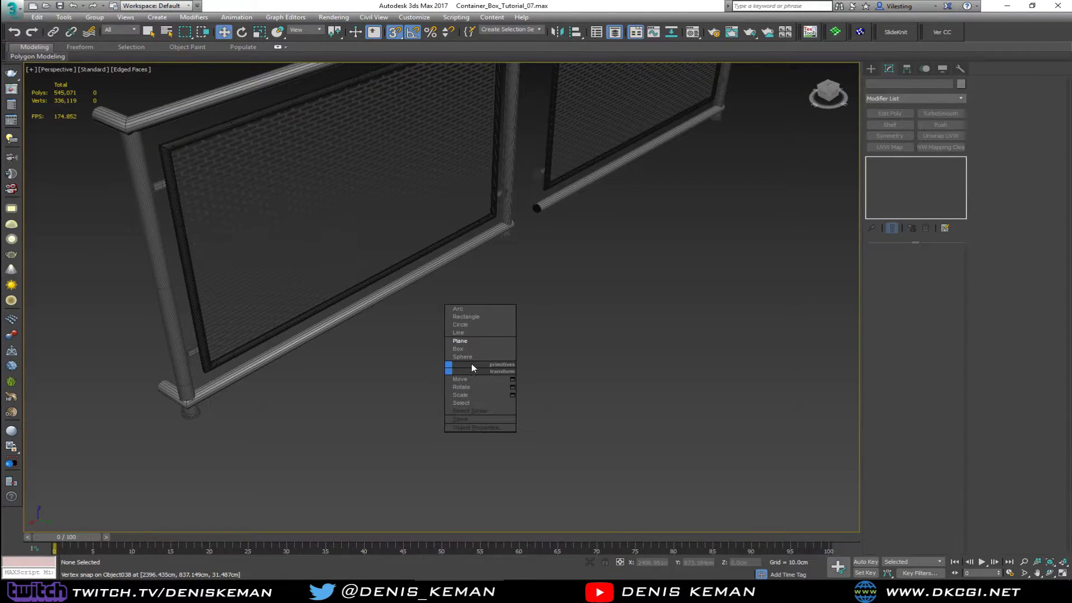
left_click(458, 349)
mouse_move(485, 377)
left_mouse_down()
mouse_move(470, 416)
mouse_move(495, 465)
left_mouse_up()
left_click(505, 373)
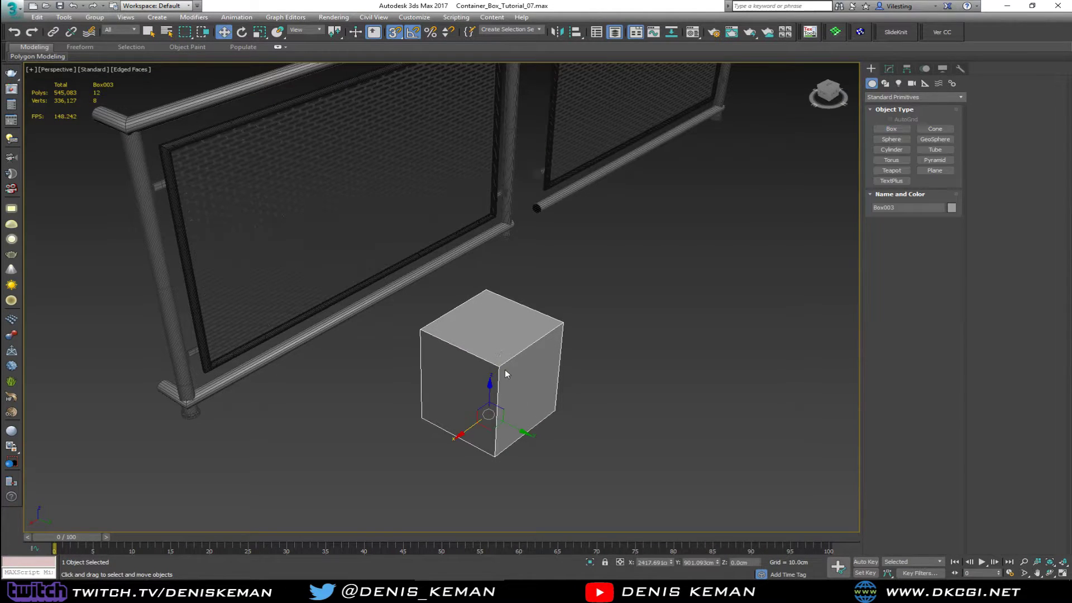
- Apply Edit Poly to the box and create a linear shape from the three edges meeting at its nearest upper corner
key("1")
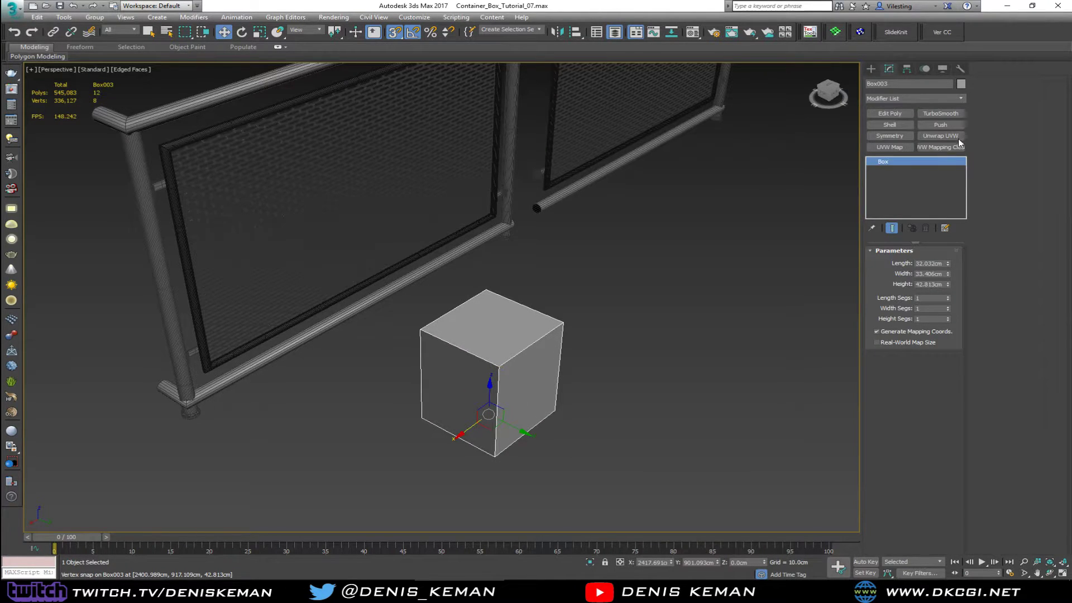
left_click(903, 115)
key("2")
left_click(499, 360)
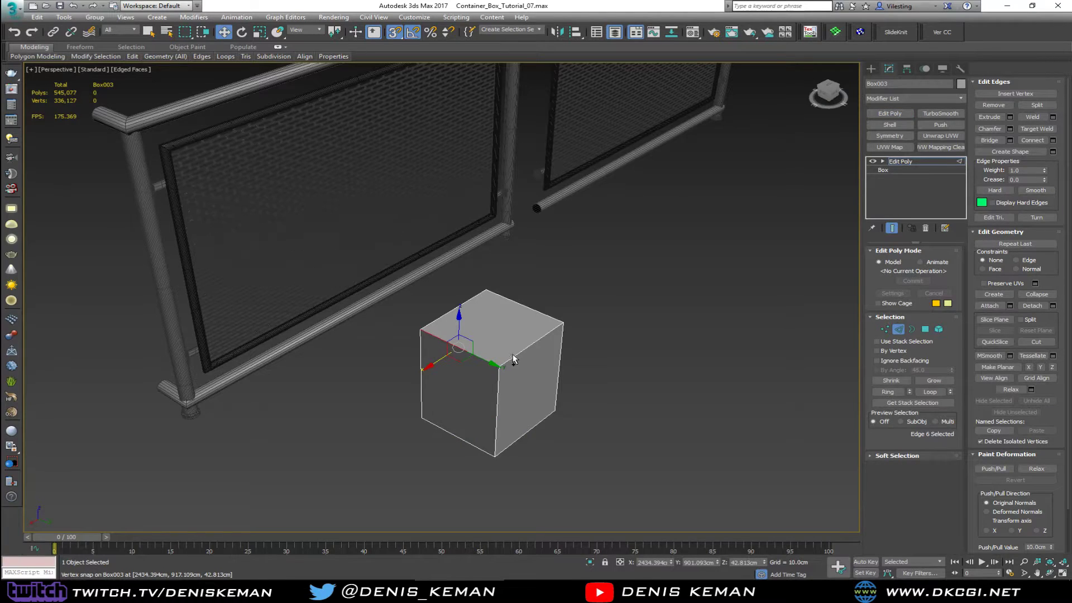
left_click(529, 342, "ctrl")
left_click(496, 407, "ctrl")
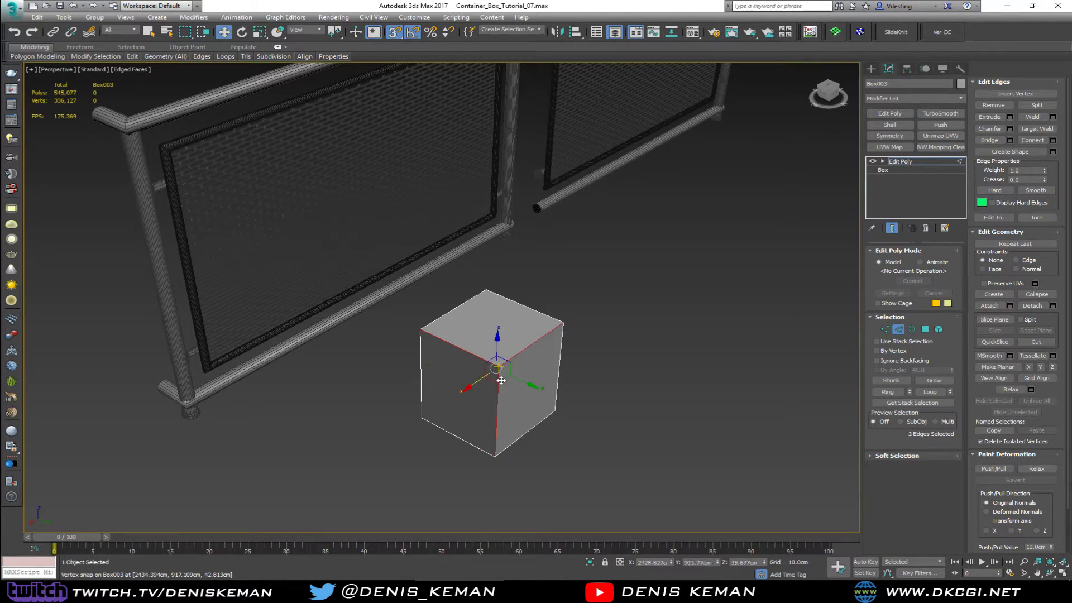
left_click(1052, 152)
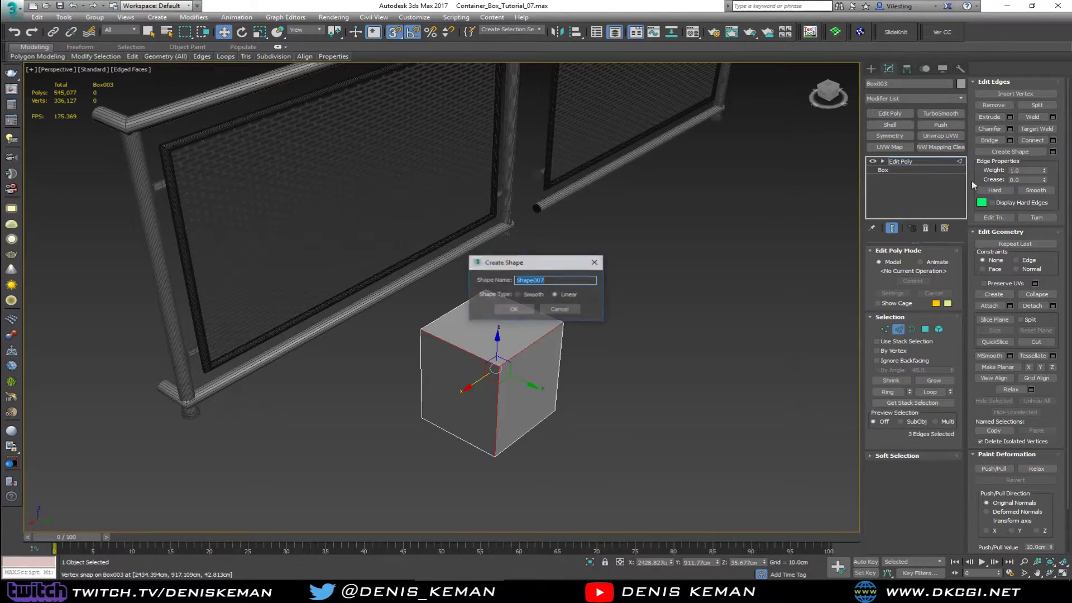
left_click(527, 310)
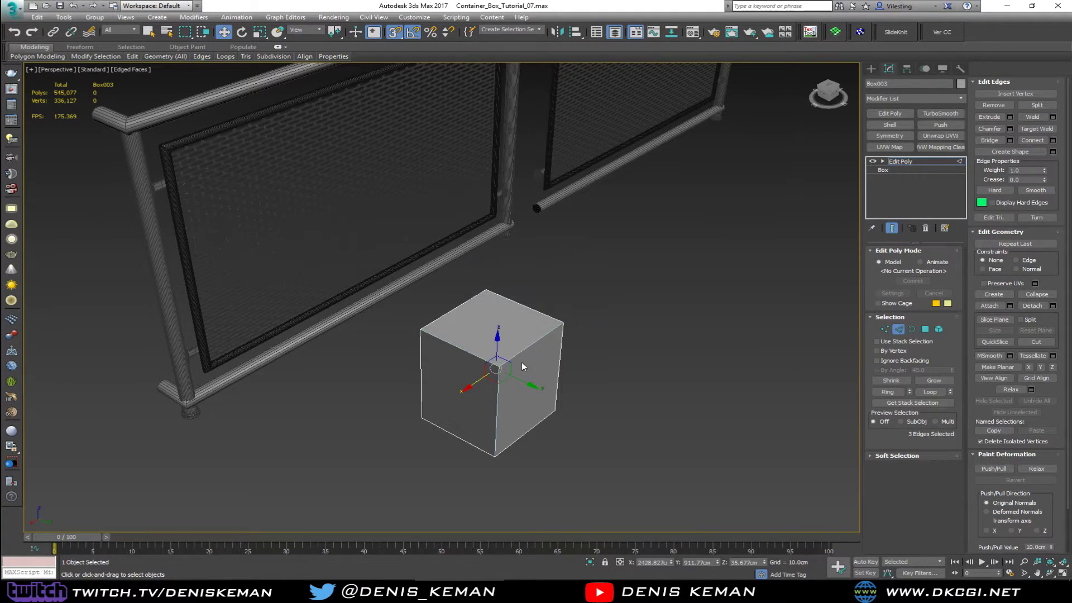
- Delete the box, keeping only the extracted three-legged shape
scroll(507, 367, "up", 5)
left_click(898, 329)
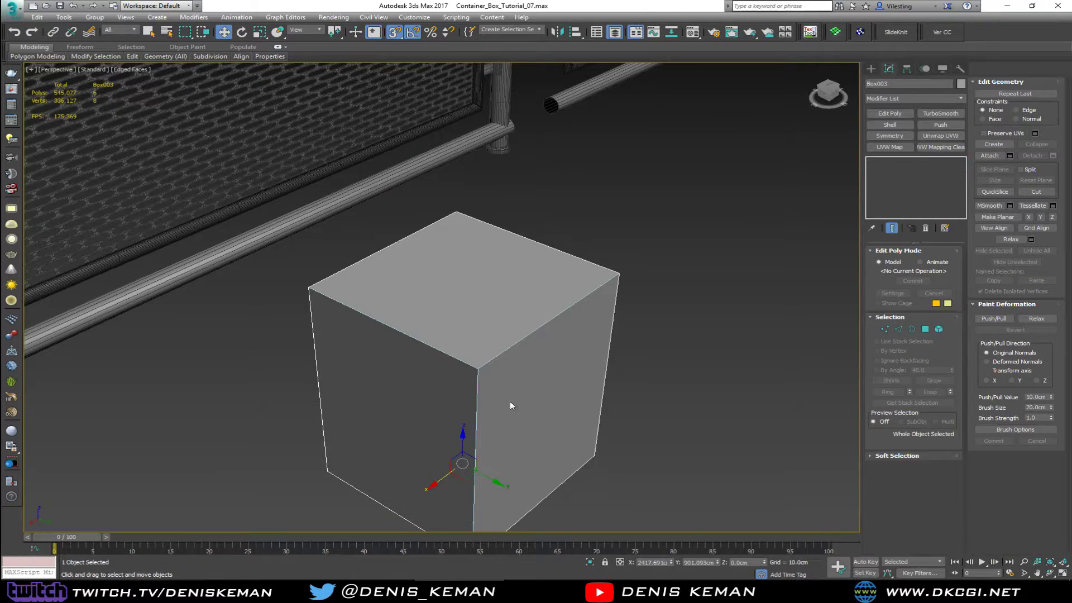
key("Delete")
- Enable the three-legged shape in the renderer and viewport as a radial tube with a thickness of 4.66 cm
left_click(483, 375)
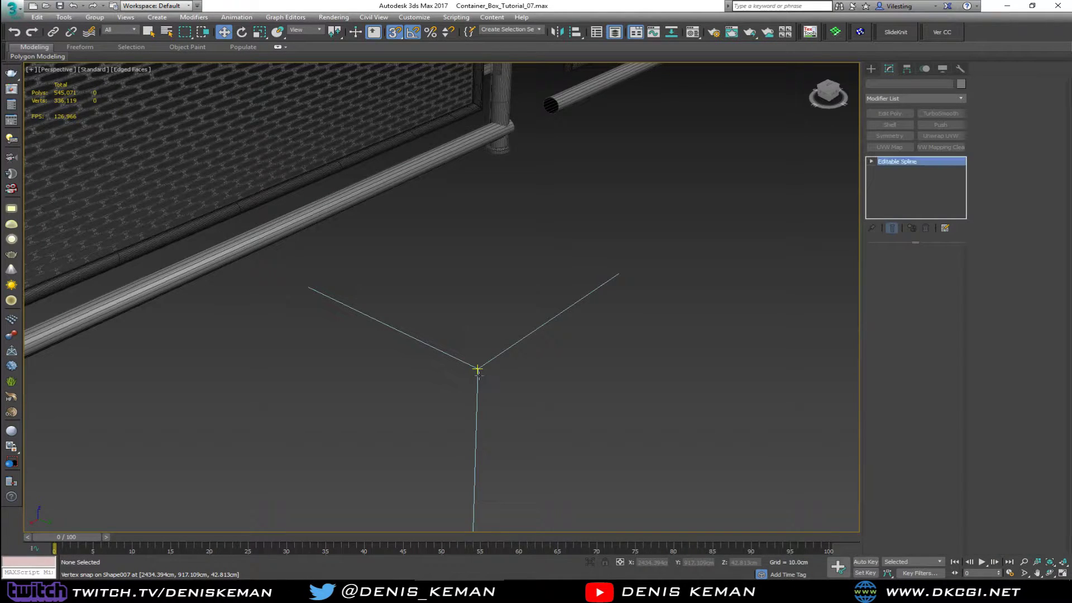
left_click(901, 261)
left_click(902, 269)
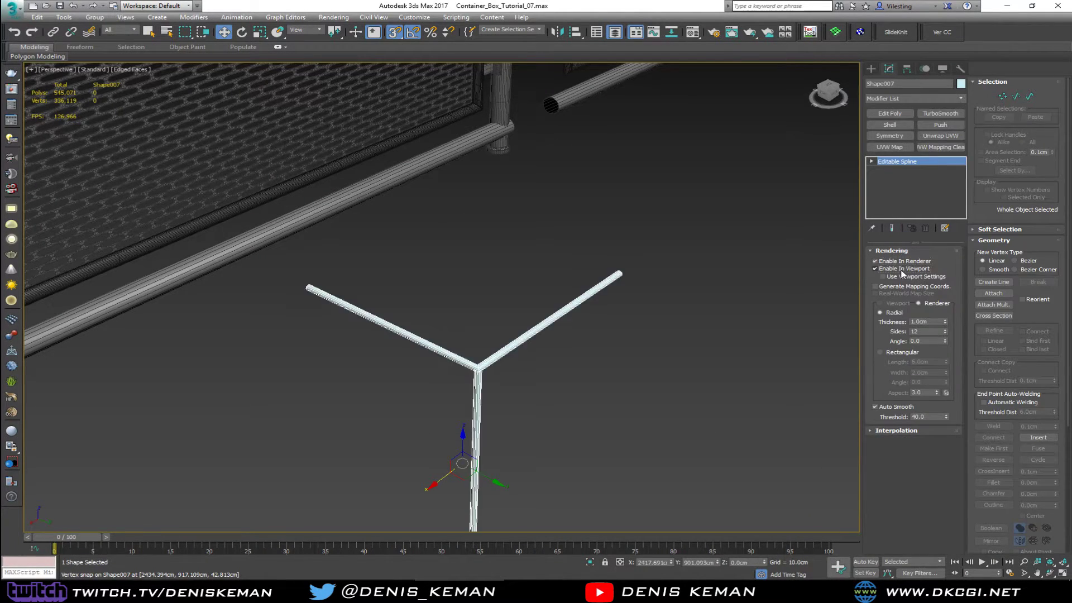
scroll(492, 365, "up", 6)
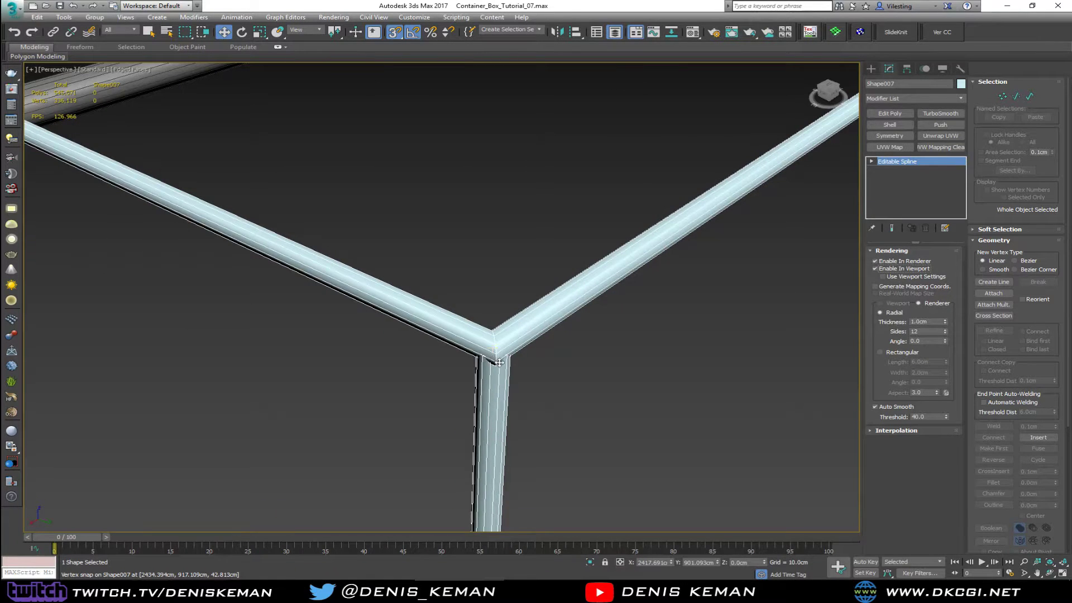
middle_click_drag(498, 362, 500, 355, "alt")
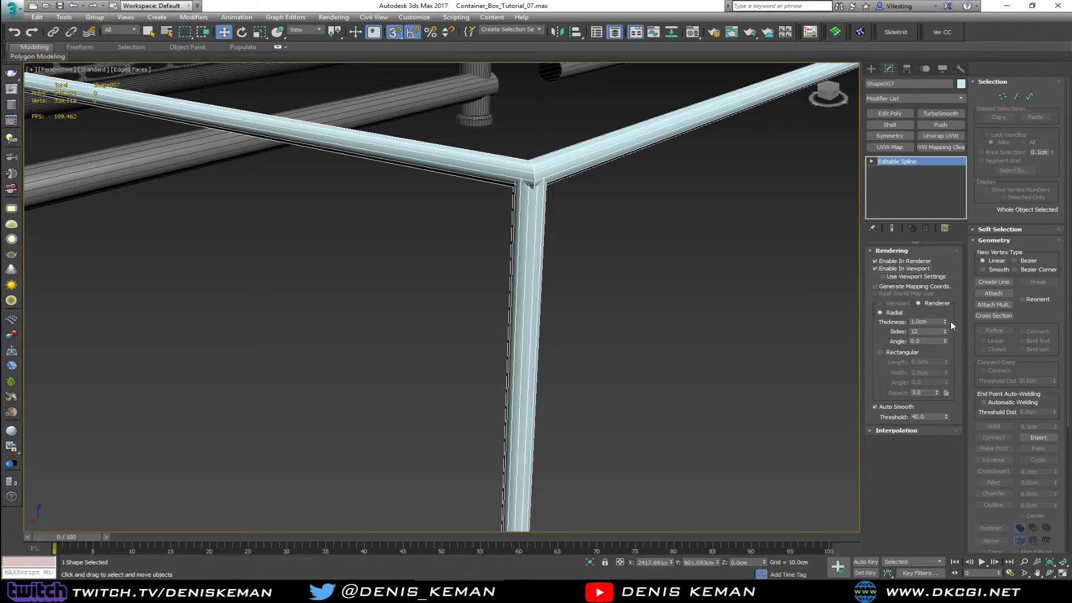
left_click_drag(944, 320, 927, 139)
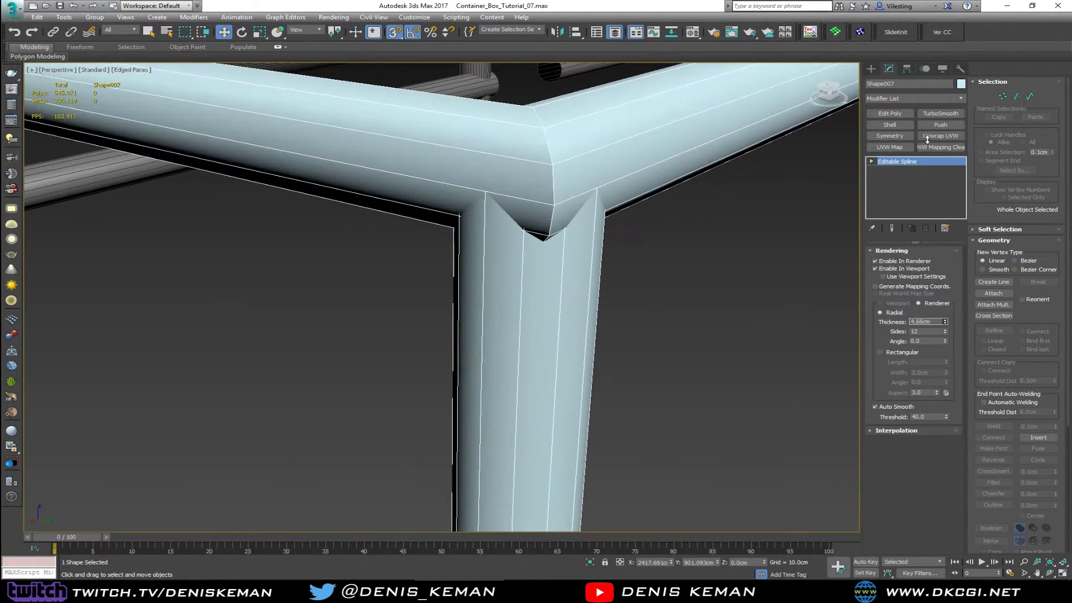
- Examine the joint where the three tube legs meet and compare it with the corner of the mesh section
scroll(501, 362, "down", 7)
mouse_move(504, 354)
middle_mouse_down("alt")
mouse_move(451, 408)
mouse_move(527, 357)
mouse_move(512, 374)
middle_mouse_up("alt")
scroll(465, 336, "down", 2)
middle_click_drag(464, 337, 598, 380)
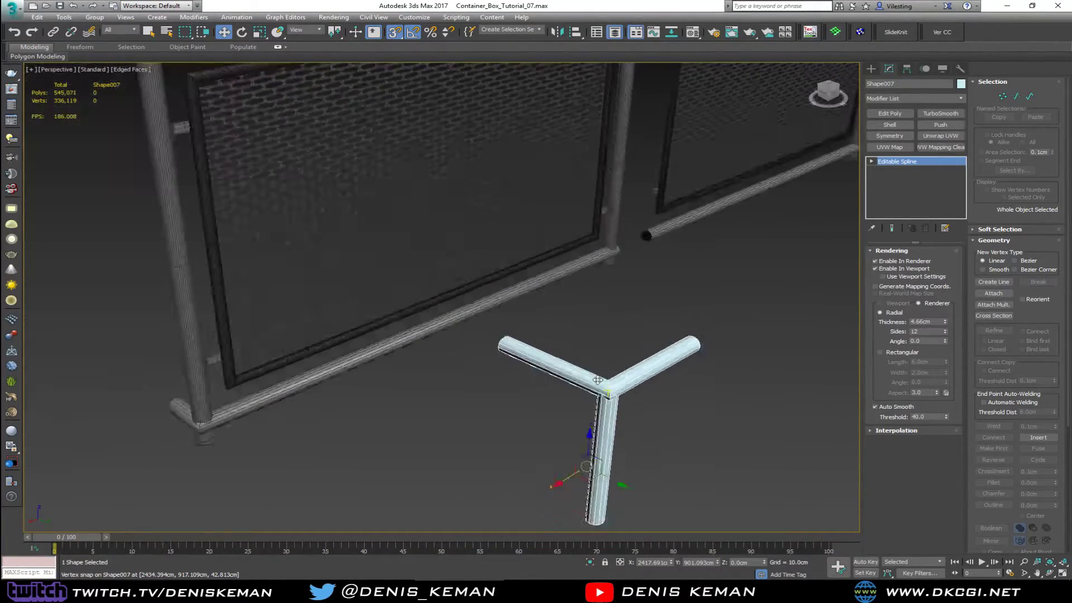
scroll(596, 379, "down", 2)
middle_click_drag(562, 316, 616, 401)
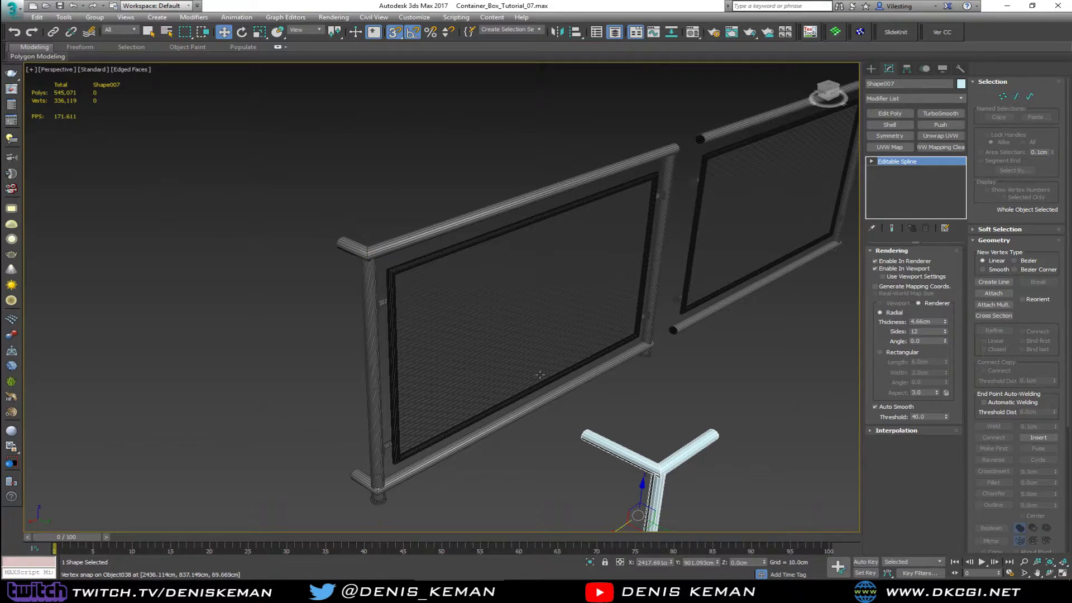
scroll(577, 380, "up", 6)
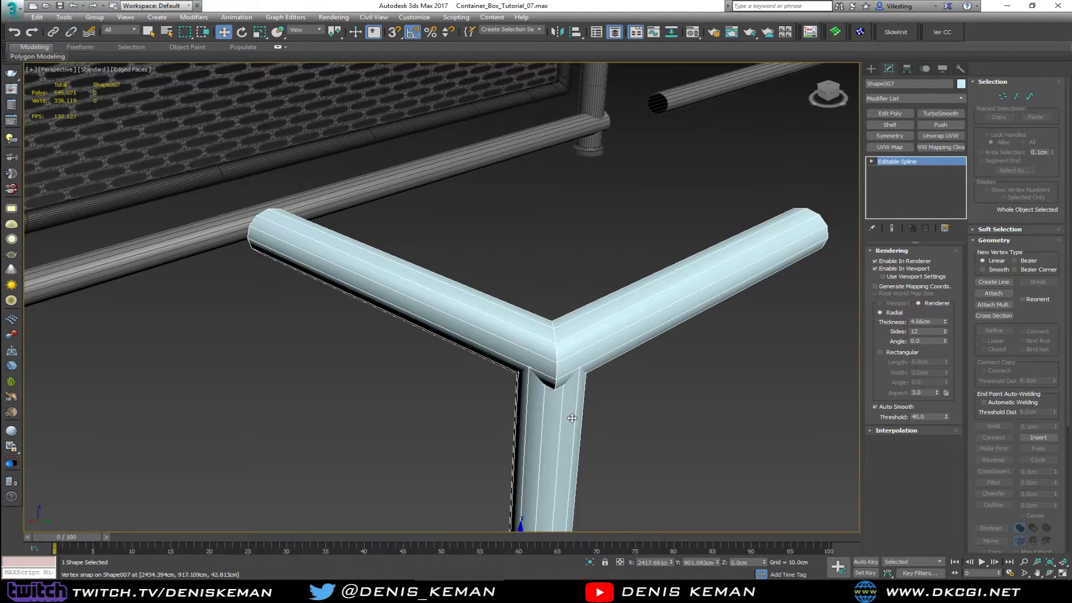
middle_click_drag(572, 417, 559, 358, "alt")
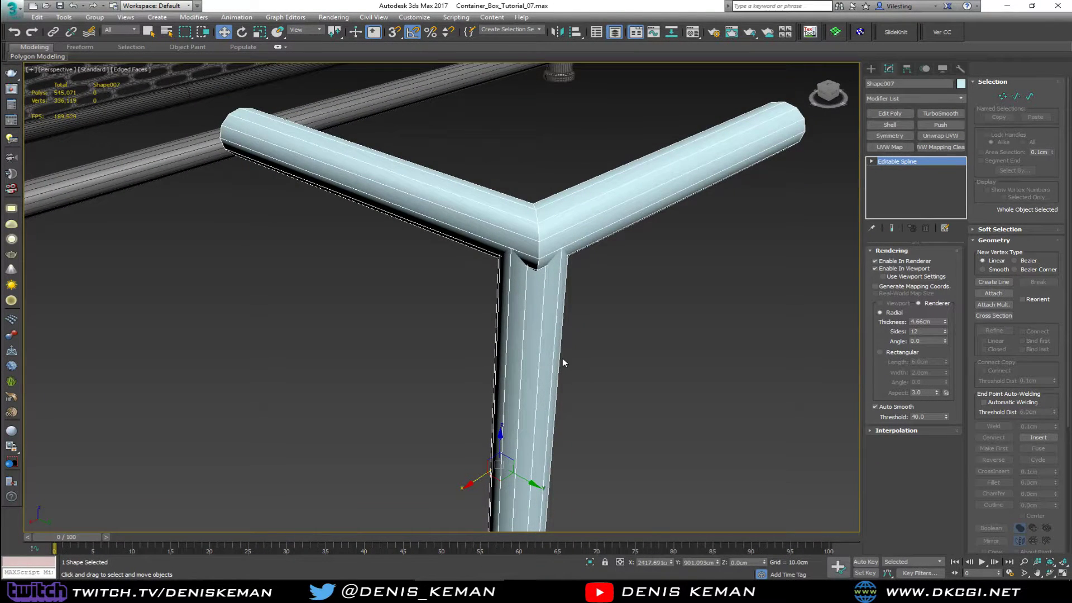
- Delete the three-legged test tube in front of the mesh sections
scroll(563, 361, "down", 10)
key("Delete")
scroll(566, 362, "down", 8)
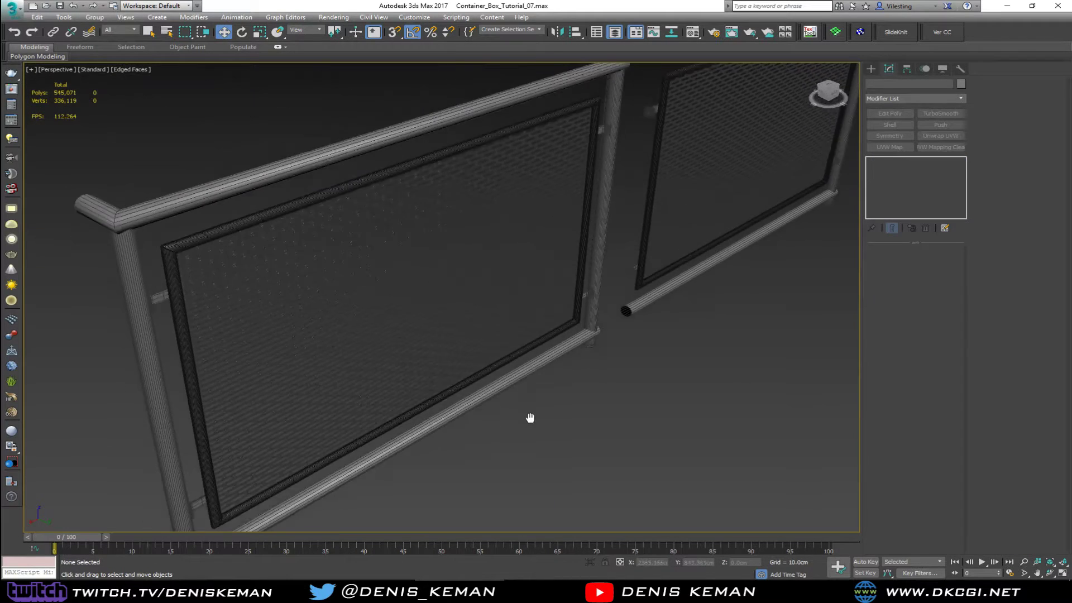
- Delete the panel frame, the brackets beside the corner post and the mesh from the original corner section
middle_click_drag(541, 423, 532, 425, "alt")
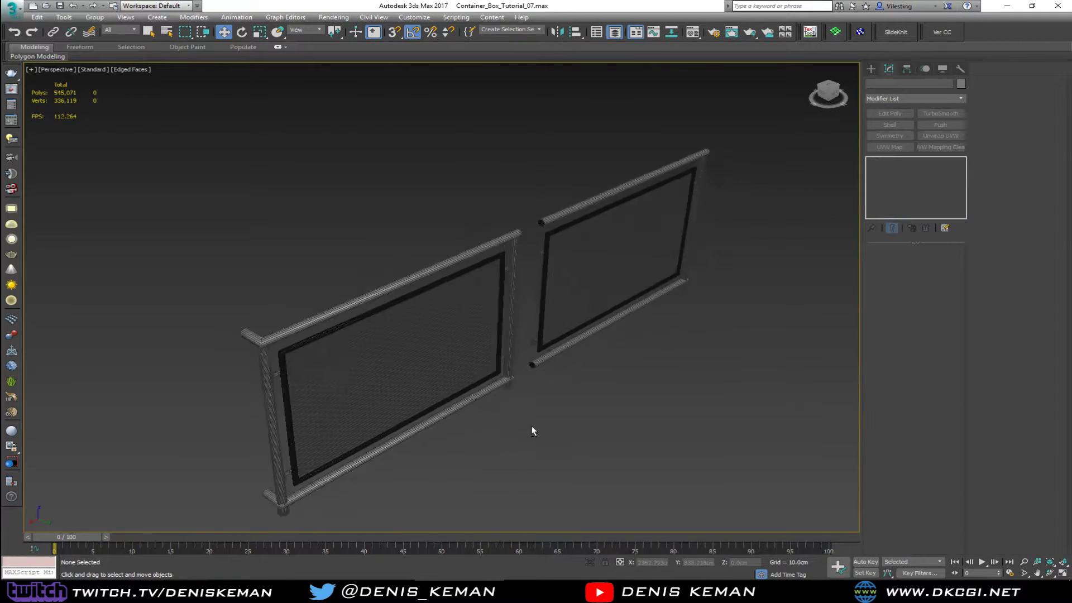
scroll(516, 427, "up", 5)
scroll(530, 423, "down", 4)
middle_click_drag(403, 314, 475, 414)
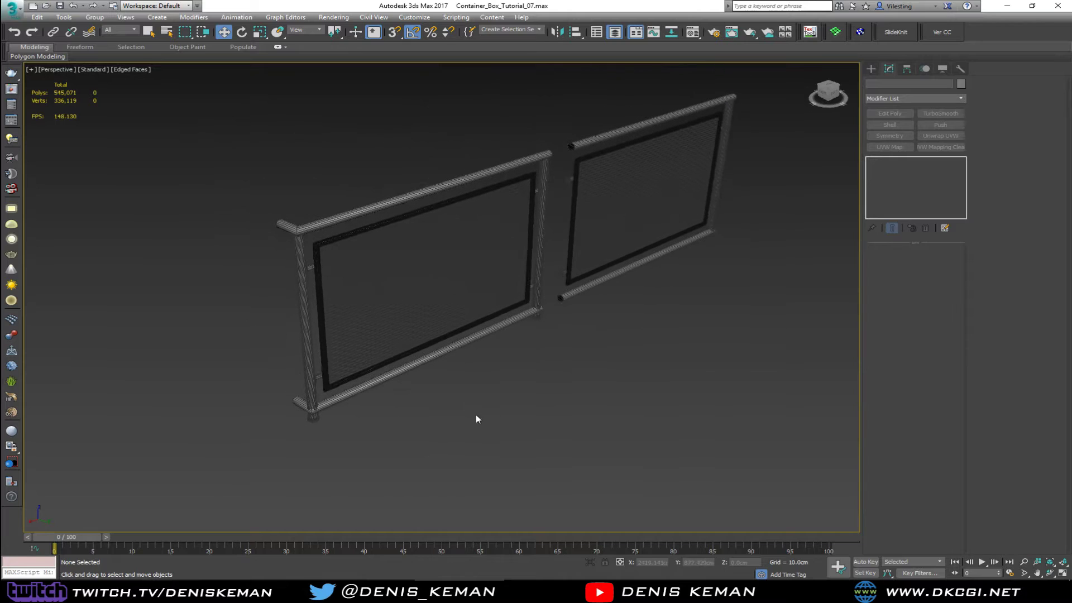
left_click(324, 221)
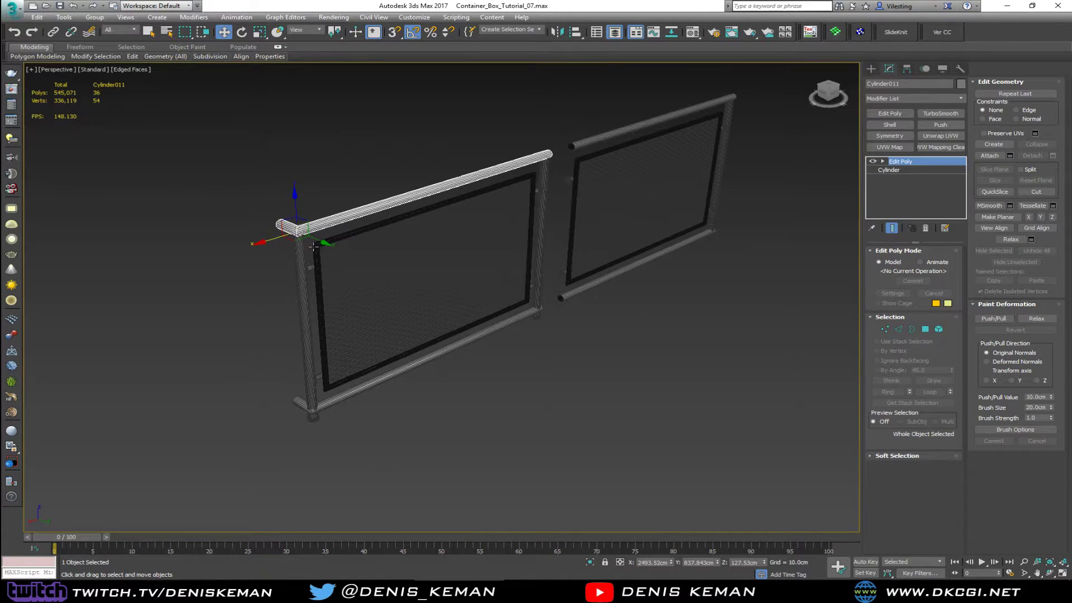
middle_click_drag(336, 286, 315, 292, "alt")
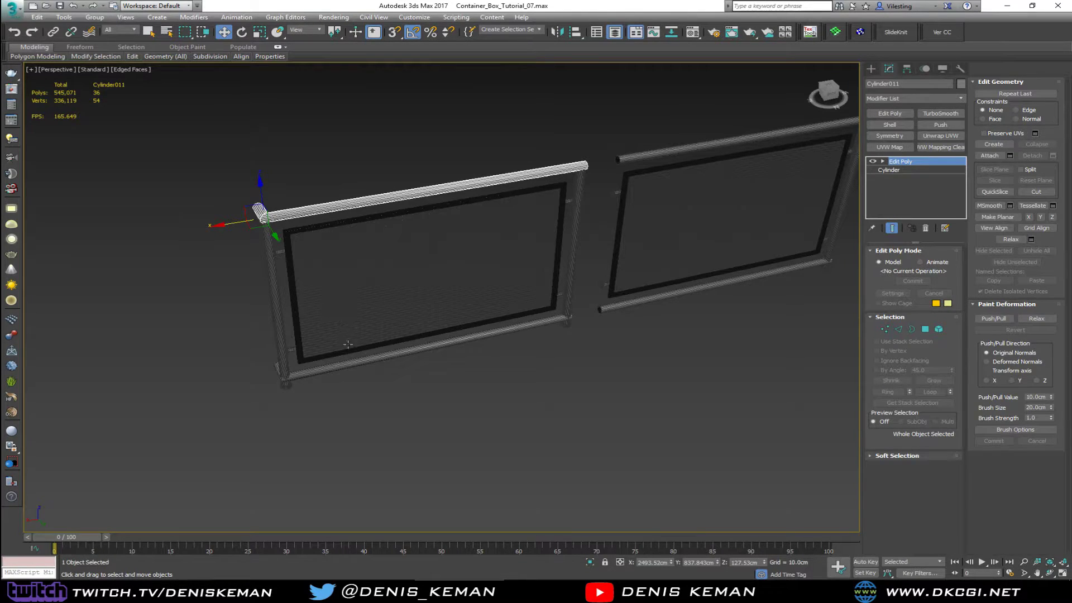
left_click(301, 360)
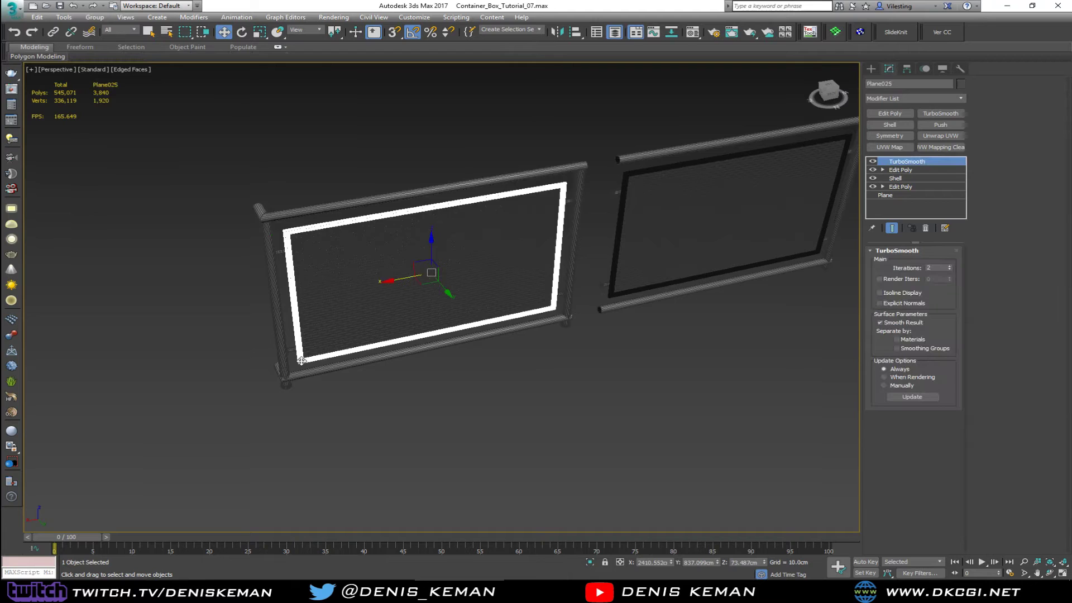
key("Delete")
left_click(300, 360)
key("Delete")
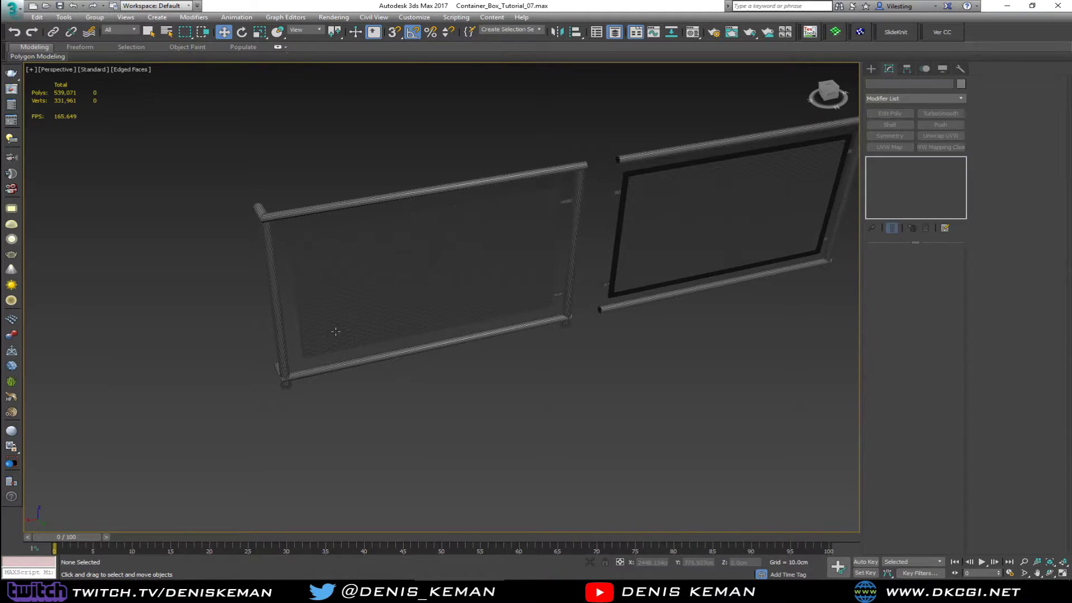
left_click(333, 335)
key("Delete")
- Delete the remaining pair of brackets and the post with its foot at the corner section's end facing the second section
left_click(555, 292)
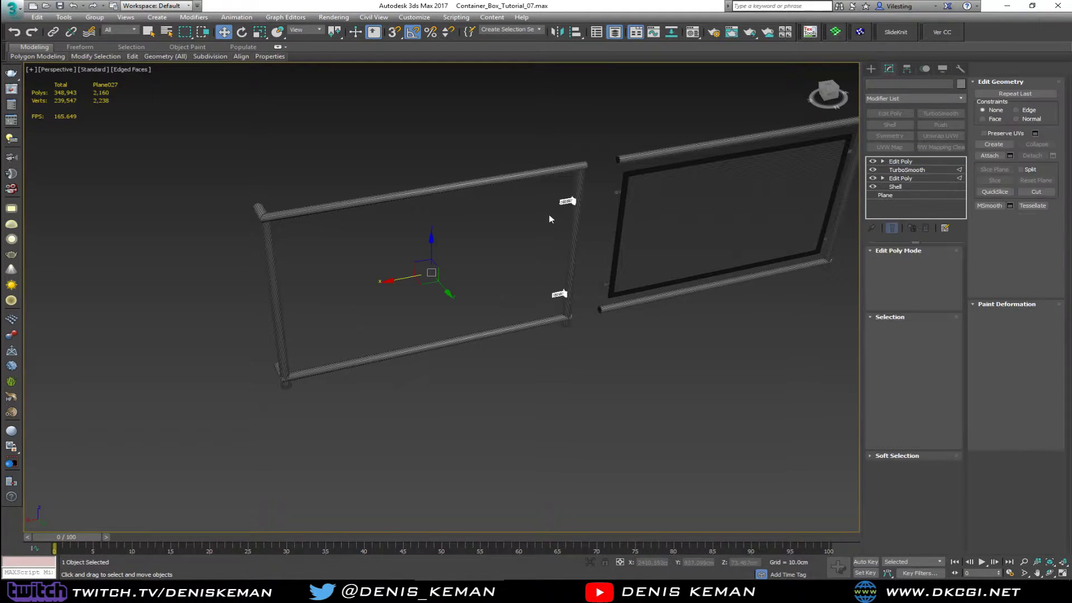
key("Delete")
left_click(576, 201)
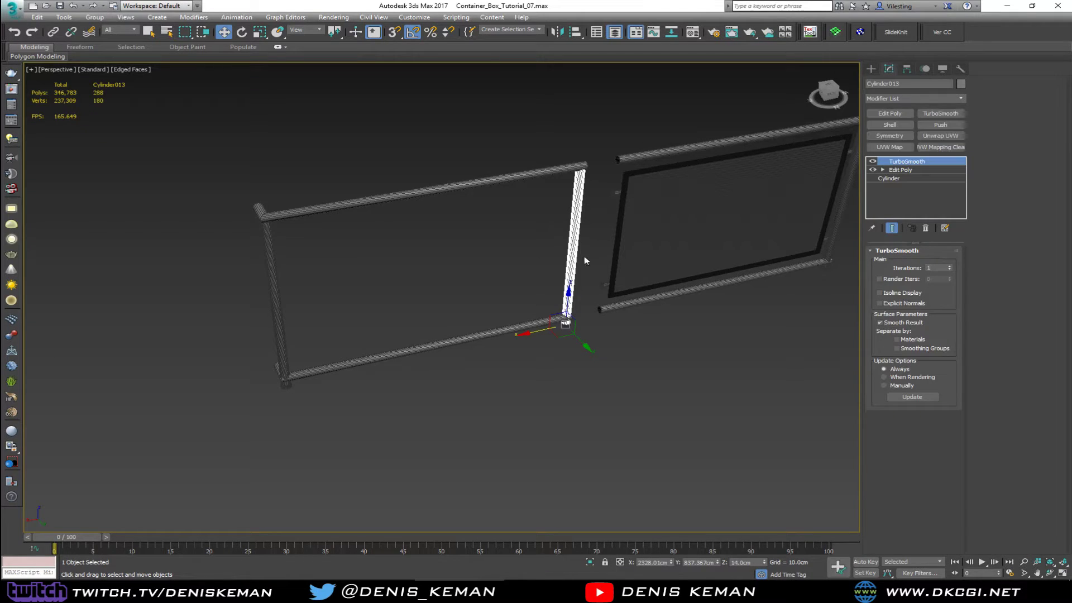
key("Delete")
left_click(567, 326)
key("Delete")
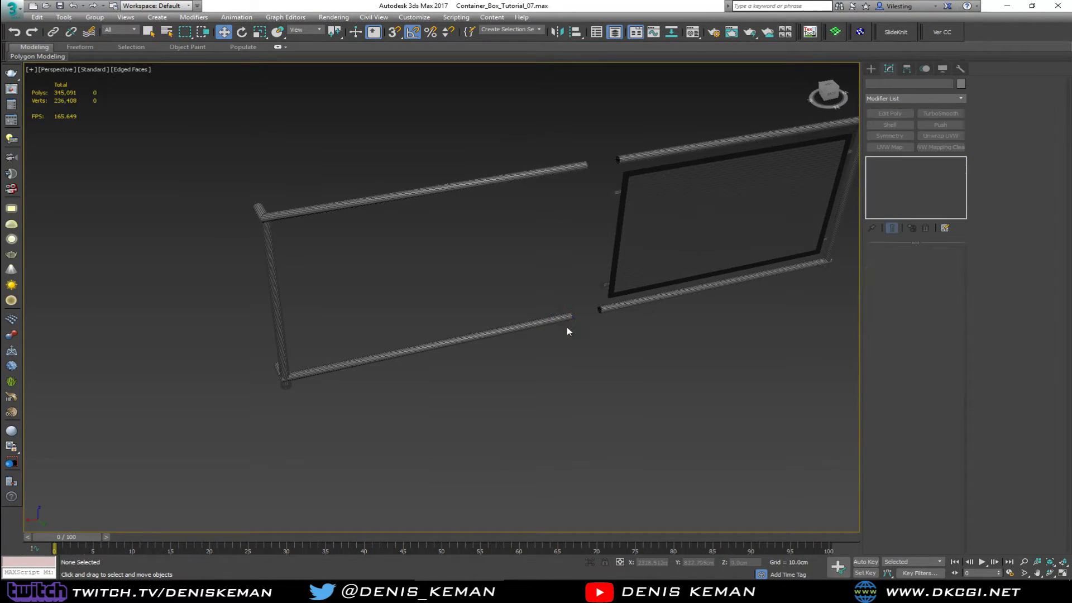
- Attach the upper rail of the corner section to its lower rail as one object
left_click(504, 323)
middle_click_drag(505, 323, 501, 330, "alt")
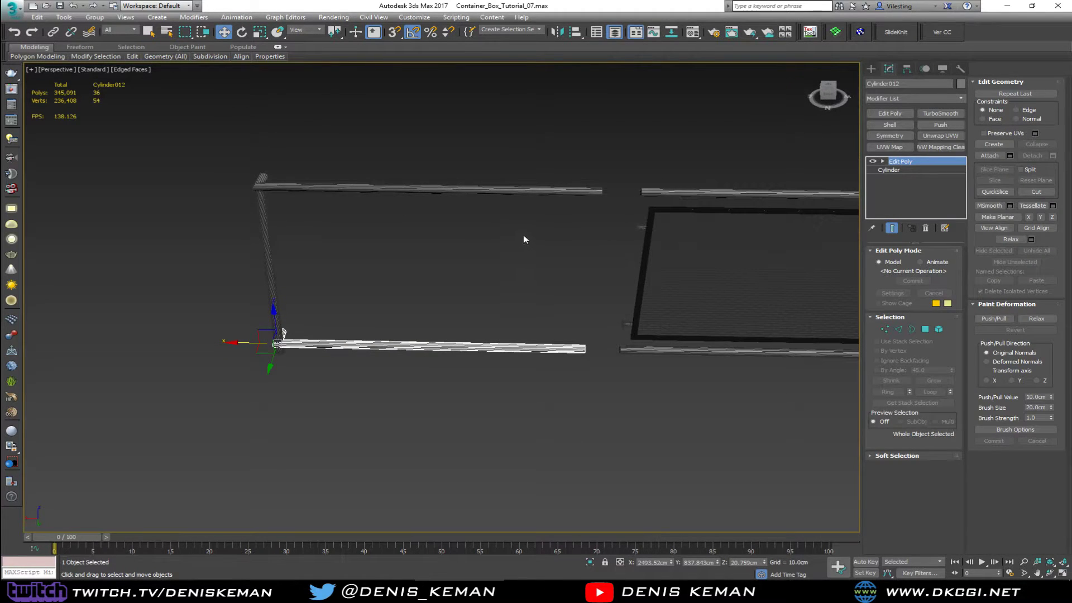
left_click(999, 156)
left_click(555, 191)
right_click(559, 149)
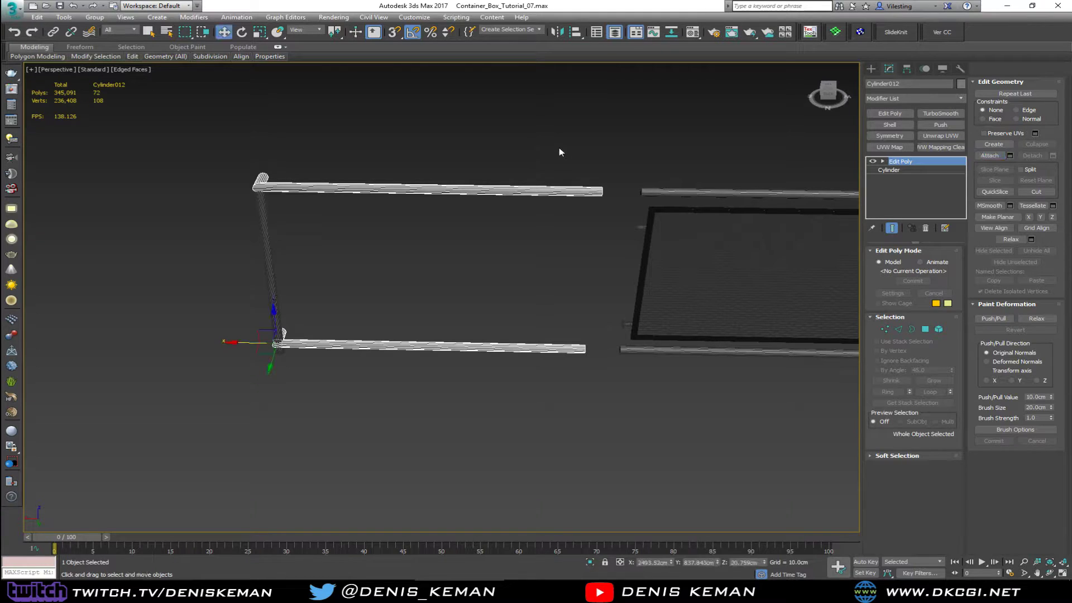
- Move the far end vertices of both rails along X toward the corner post, leaving only short stubs
key("1")
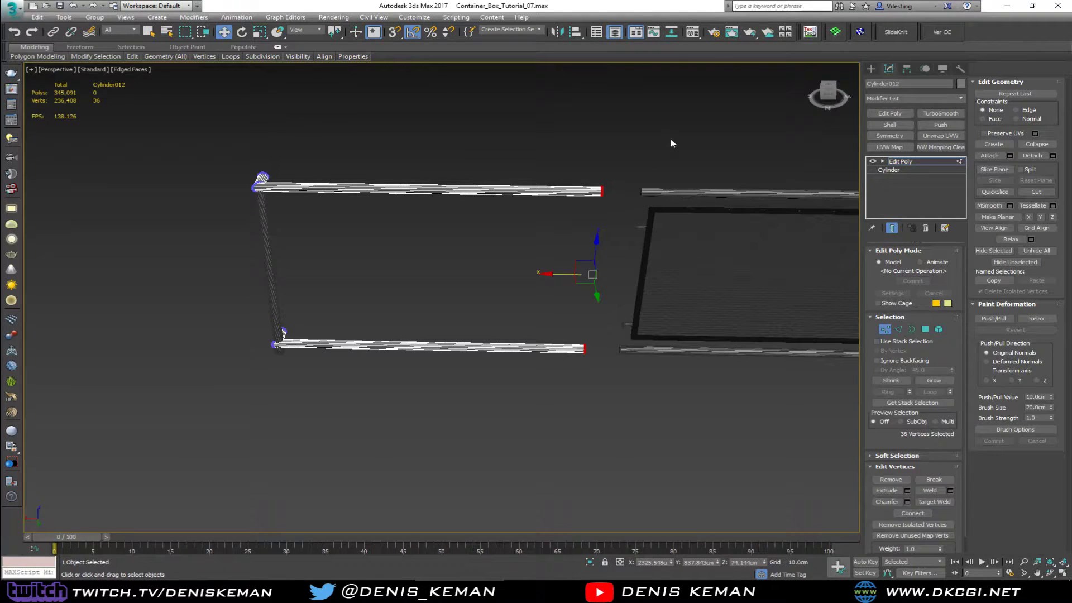
left_click_drag(567, 283, 258, 279)
key("1")
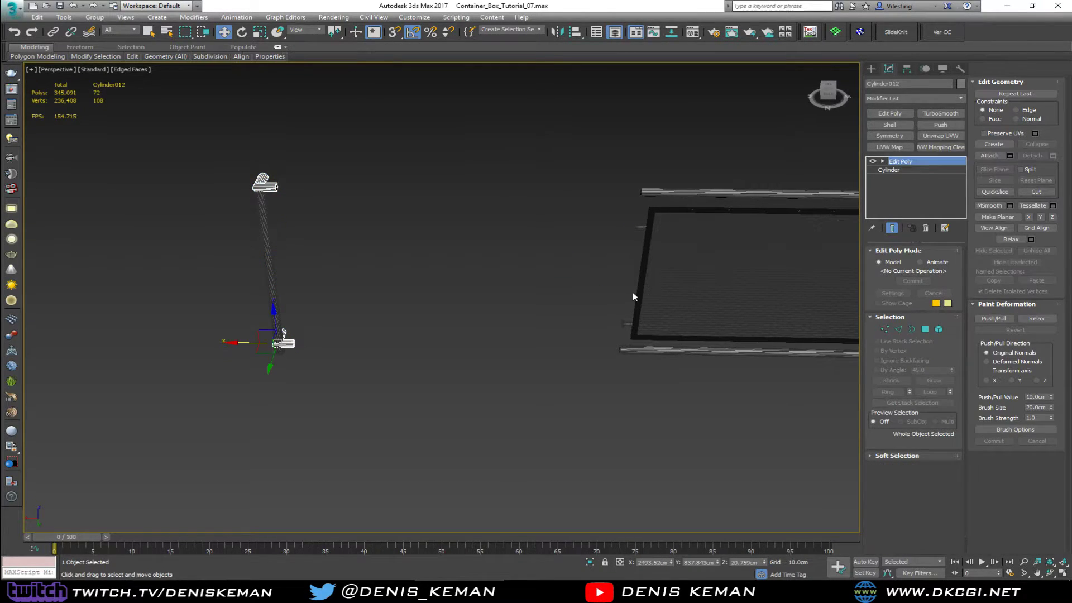
- Move the grouped gate section along X until its brackets meet the corner post
left_click(632, 292)
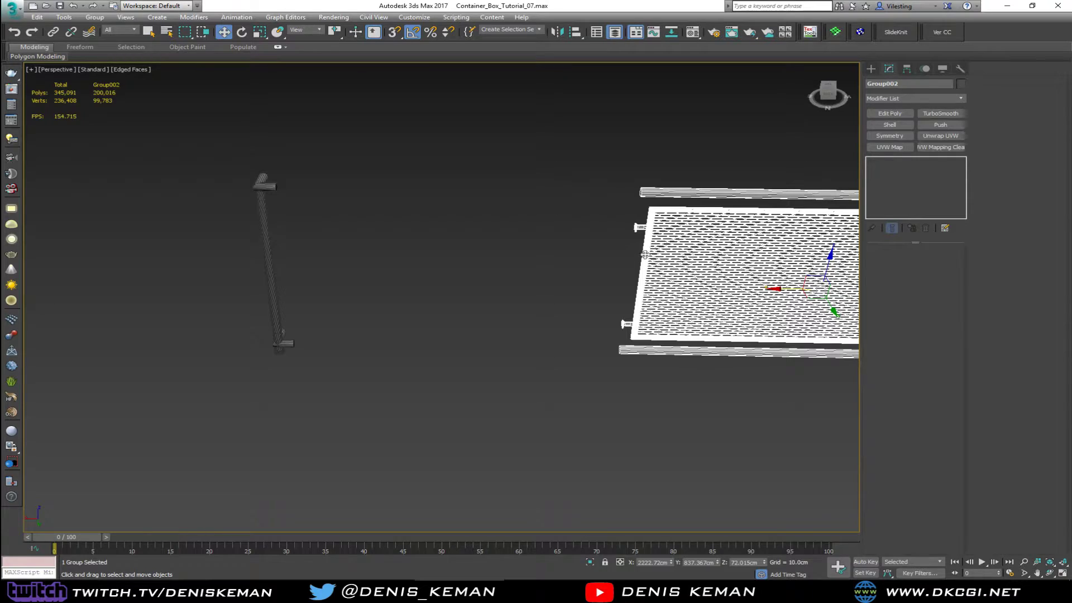
left_click_drag(794, 293, 431, 294)
scroll(242, 240, "up", 10)
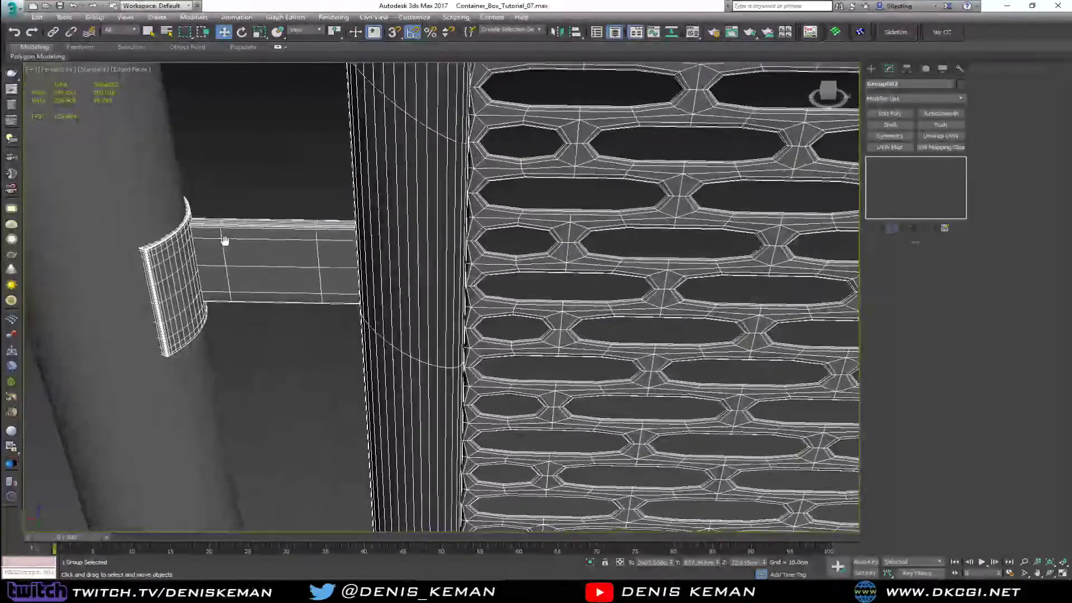
middle_click_drag(224, 240, 373, 345)
scroll(385, 319, "down", 10)
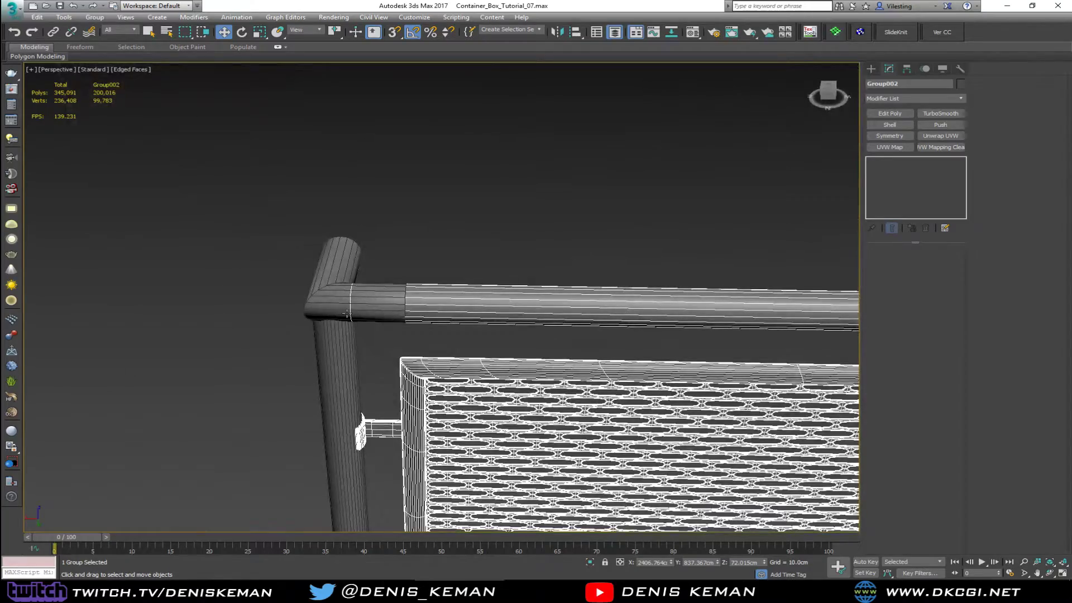
mouse_move(346, 313)
middle_mouse_down("alt")
mouse_move(330, 321)
mouse_move(353, 297)
mouse_move(349, 265)
mouse_move(355, 295)
middle_mouse_up("alt")
- Snap the end vertices of the corner's upper rail stub along X to the end of the gate section's upper rail
left_click(349, 265)
key("1")
left_click_drag(502, 335, 401, 470)
middle_click_drag(381, 484, 490, 363, "alt")
key("s")
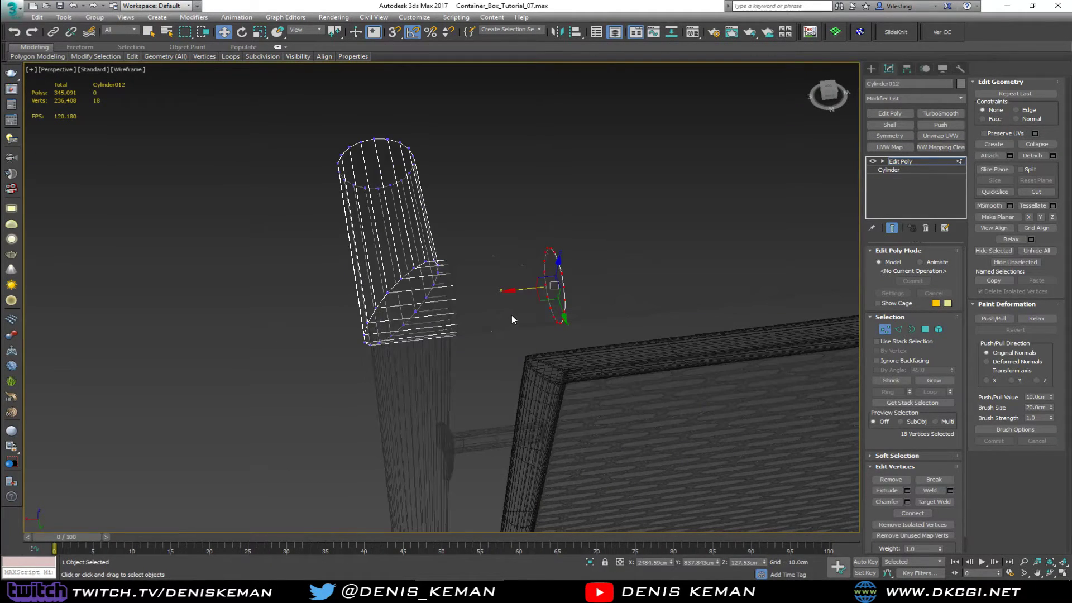
left_click_drag(552, 288, 456, 301)
middle_click_drag(480, 343, 460, 226, "alt")
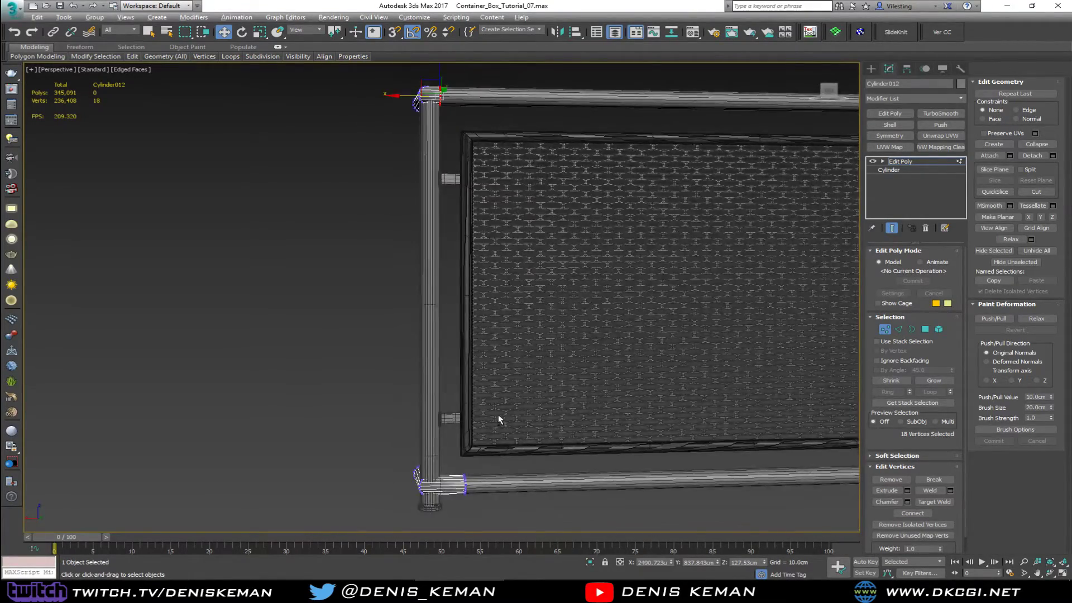
- Snap the end vertices of the lower rail stub along X to the gate section's lower rail and leave vertex editing
scroll(498, 414, "up", 4)
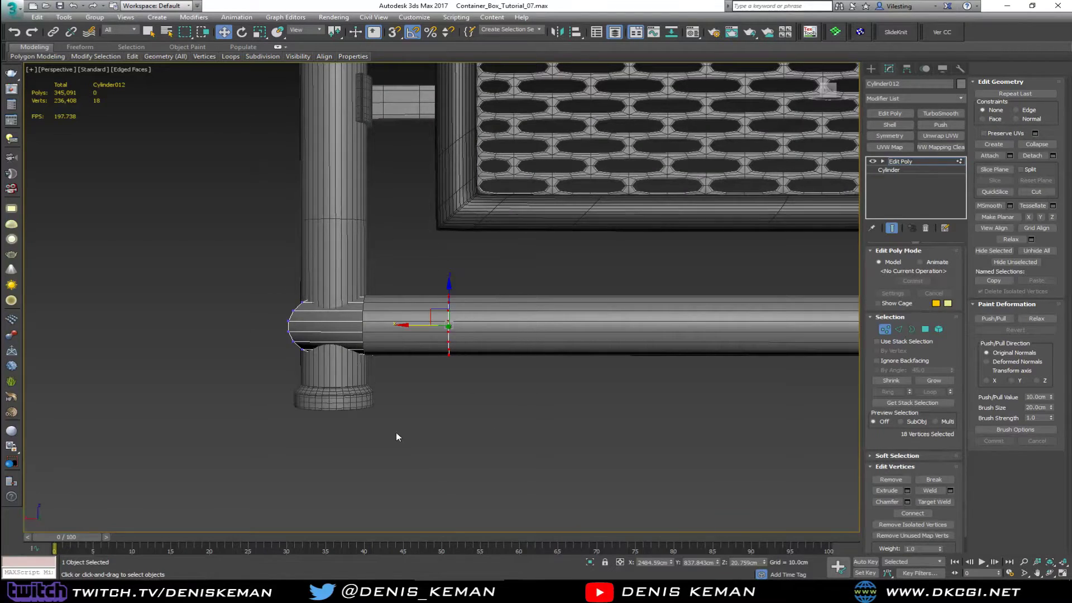
middle_click_drag(396, 433, 433, 372, "alt")
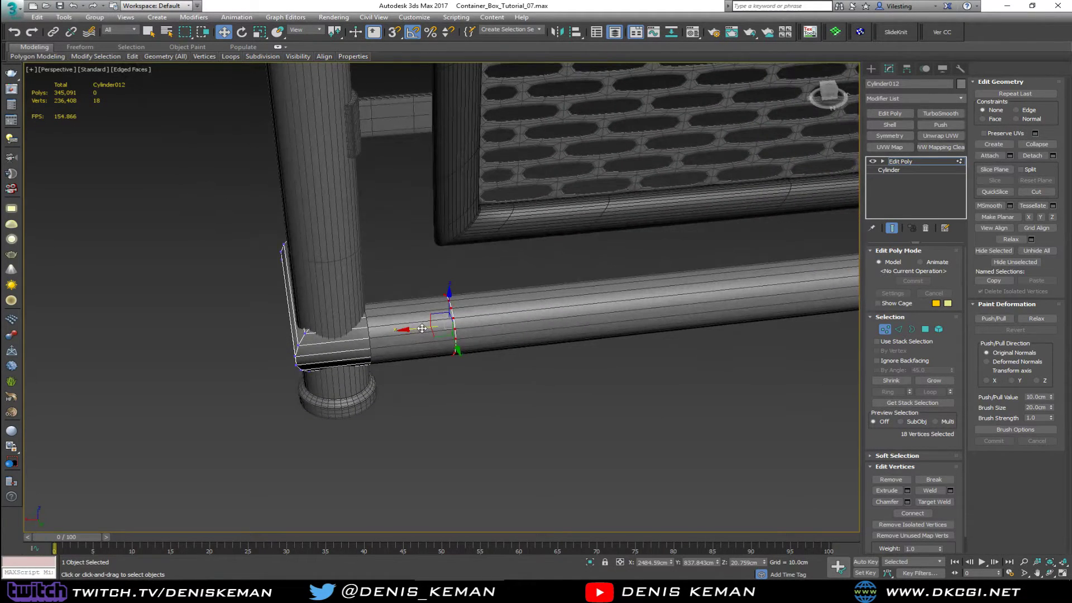
key("s")
left_click_drag(400, 334, 373, 336)
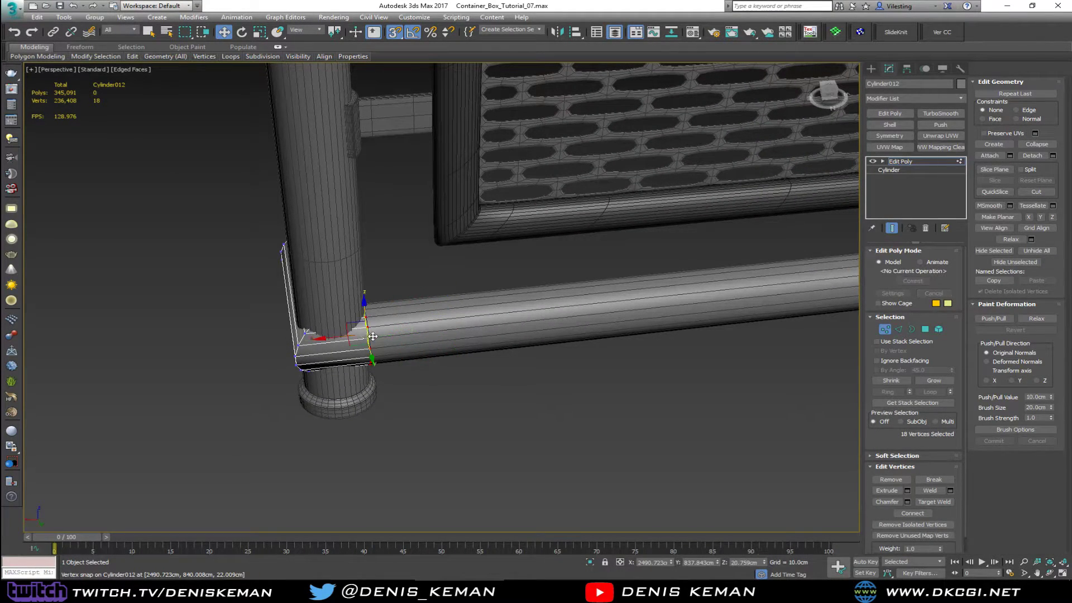
left_click(887, 333)
left_click(481, 384)
- Make one copy of the gate section group rotated 90 degrees about the vertical axis
middle_click_drag(481, 384, 442, 406, "alt")
scroll(447, 370, "down", 3)
key("F4")
scroll(443, 405, "down", 4)
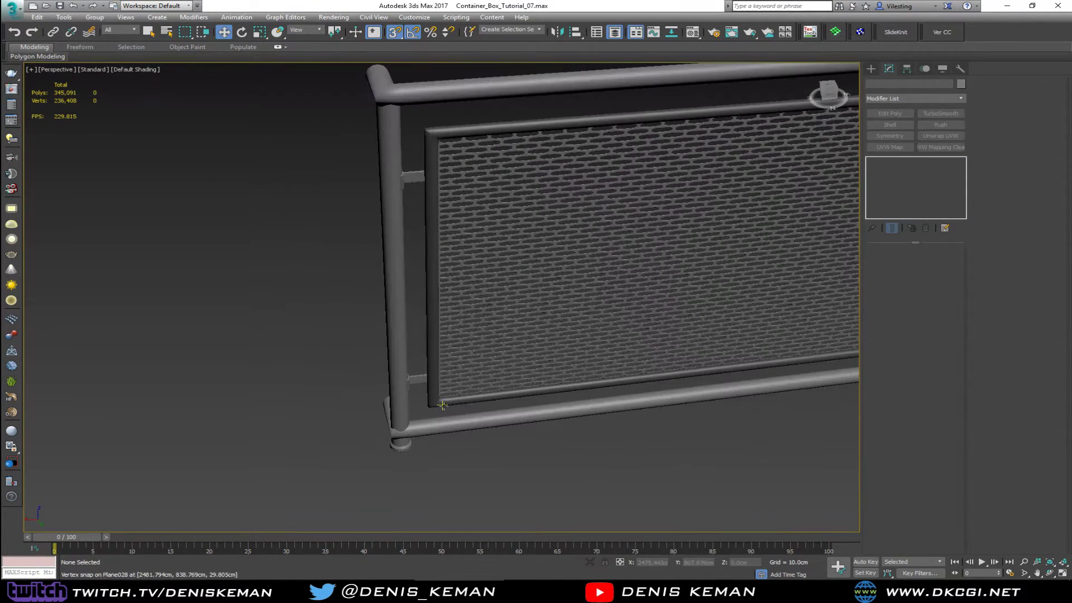
left_click(470, 398)
scroll(480, 379, "down", 5)
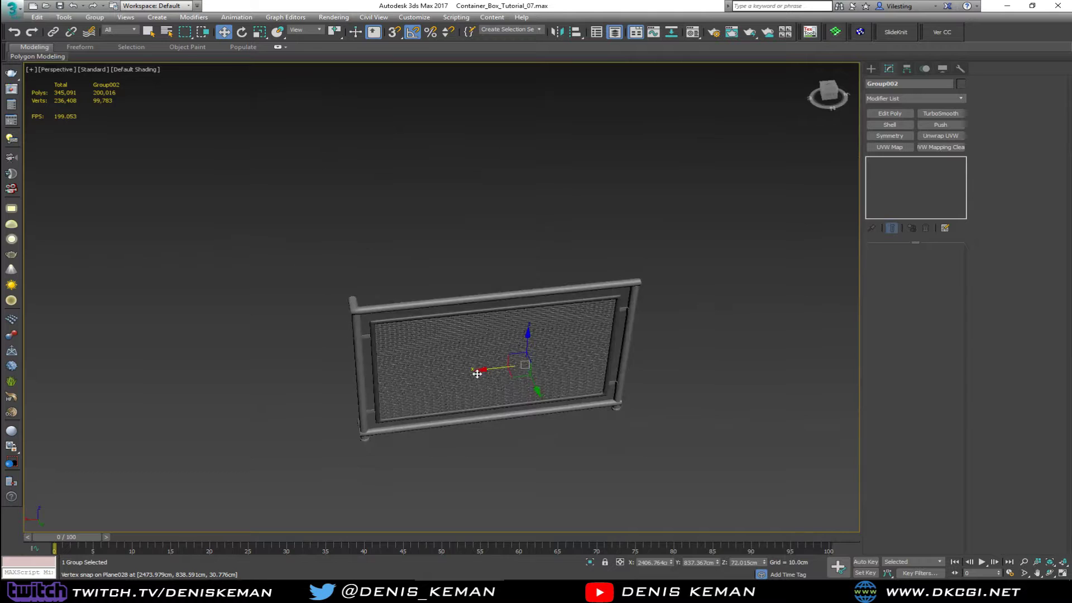
key("e")
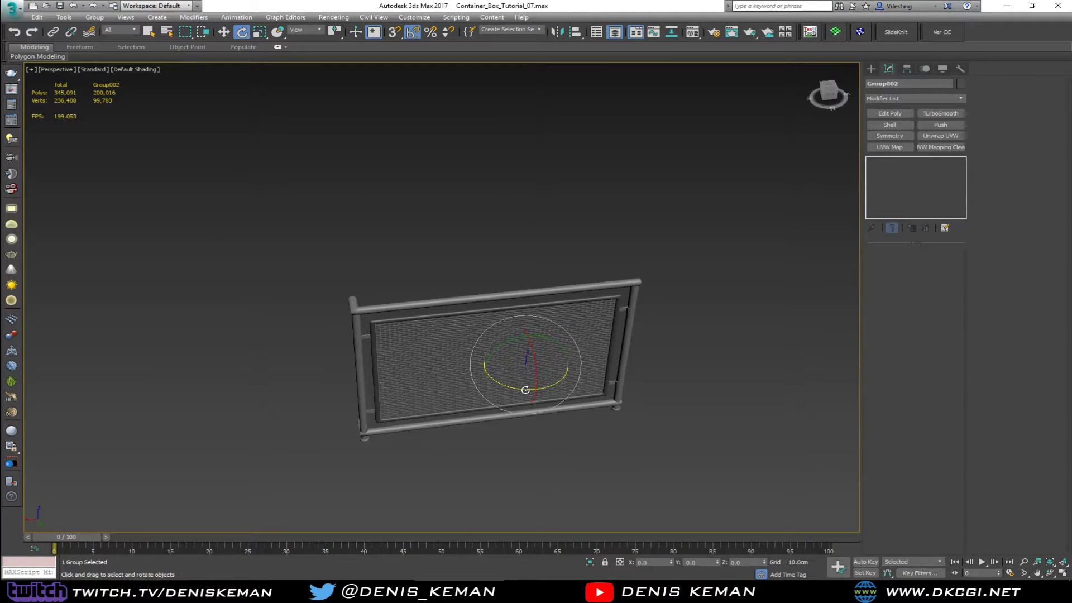
left_click_drag(525, 389, 575, 388, "shift")
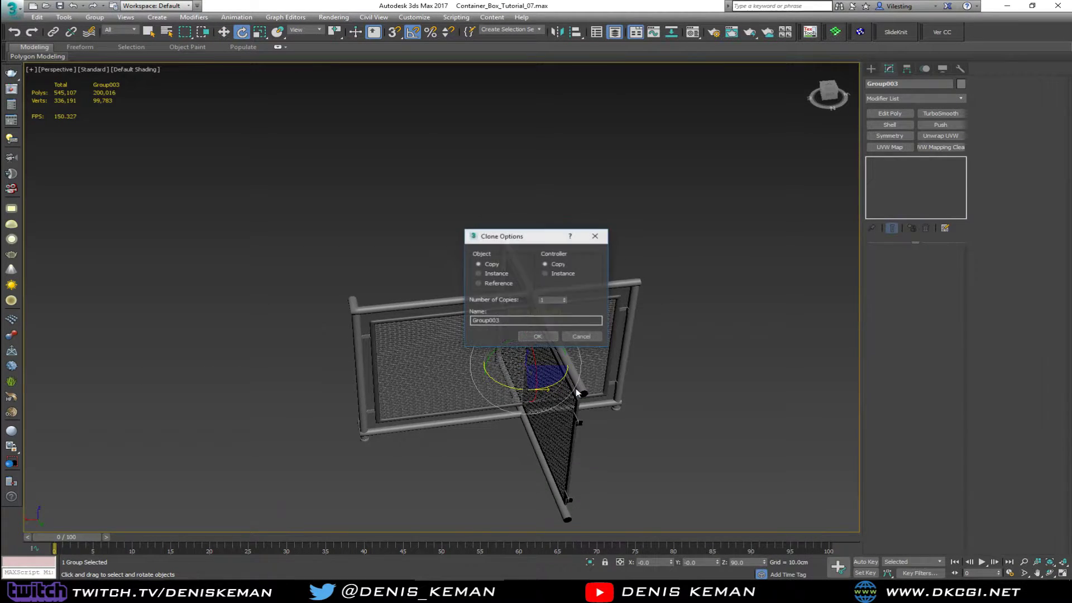
left_click(539, 337)
- Move the rotated gate copy over to the open rail stubs on the other side of the corner post
key("w")
left_click_drag(538, 363, 330, 306)
scroll(423, 333, "up", 3)
middle_click_drag(423, 333, 477, 289, "alt")
scroll(477, 289, "up", 5)
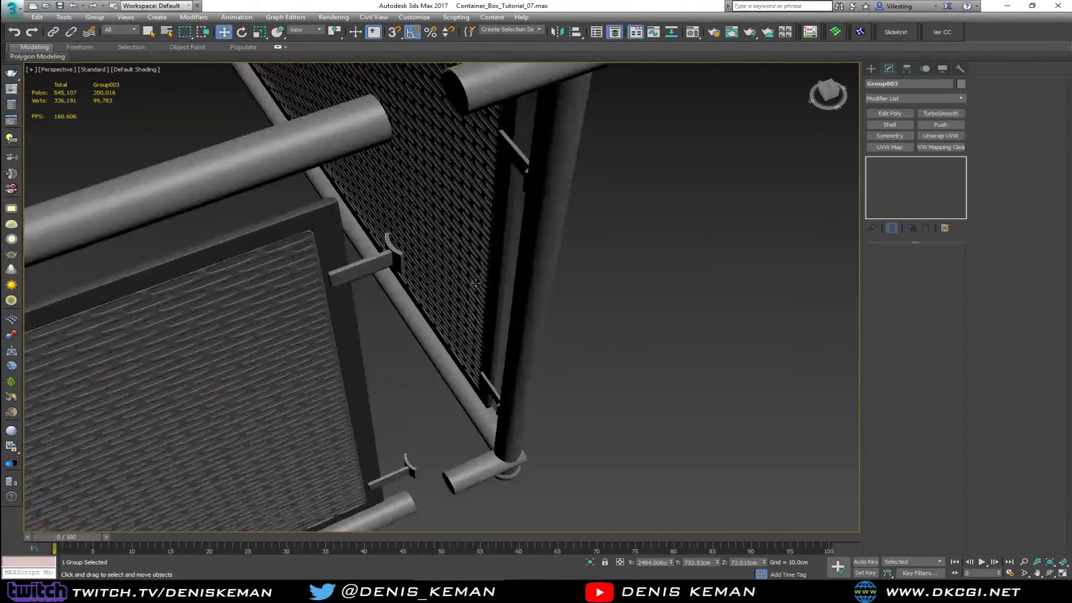
- Align the copy's upper rail end with the corner's open rail stub using vertex snapping and edged-faces display
key("F4")
scroll(343, 291, "up", 3)
key("s")
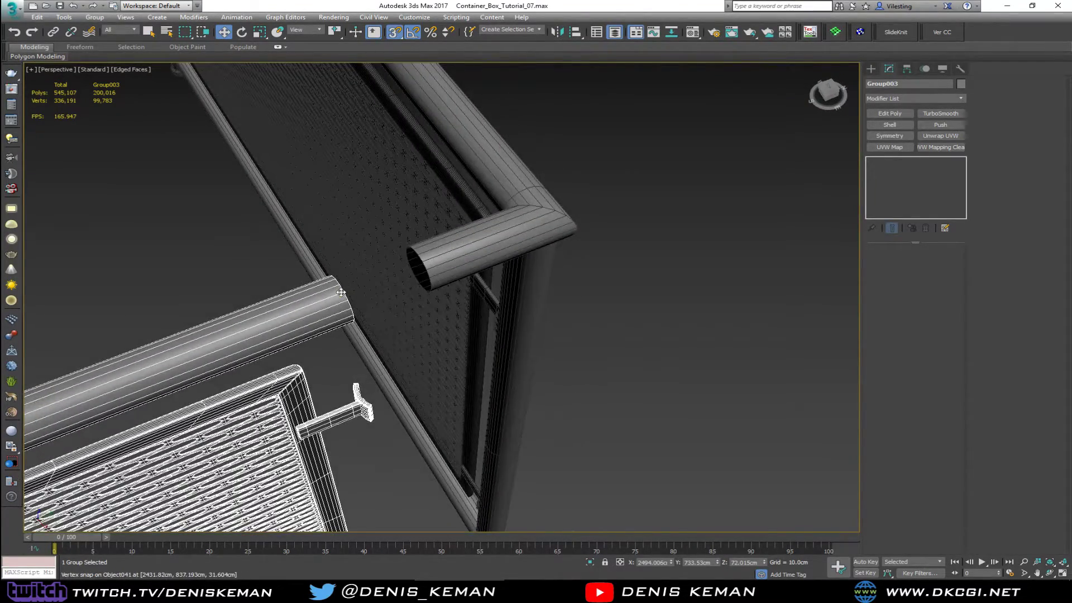
mouse_move(341, 291)
left_mouse_down()
mouse_move(398, 267)
mouse_move(329, 276)
left_mouse_up()
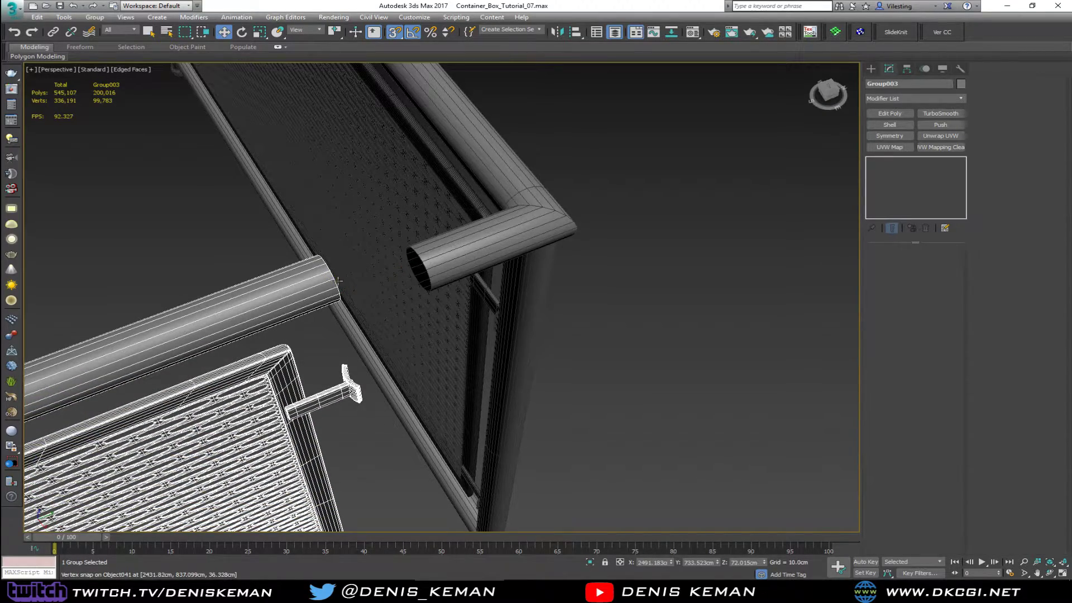
middle_click_drag(329, 278, 259, 297)
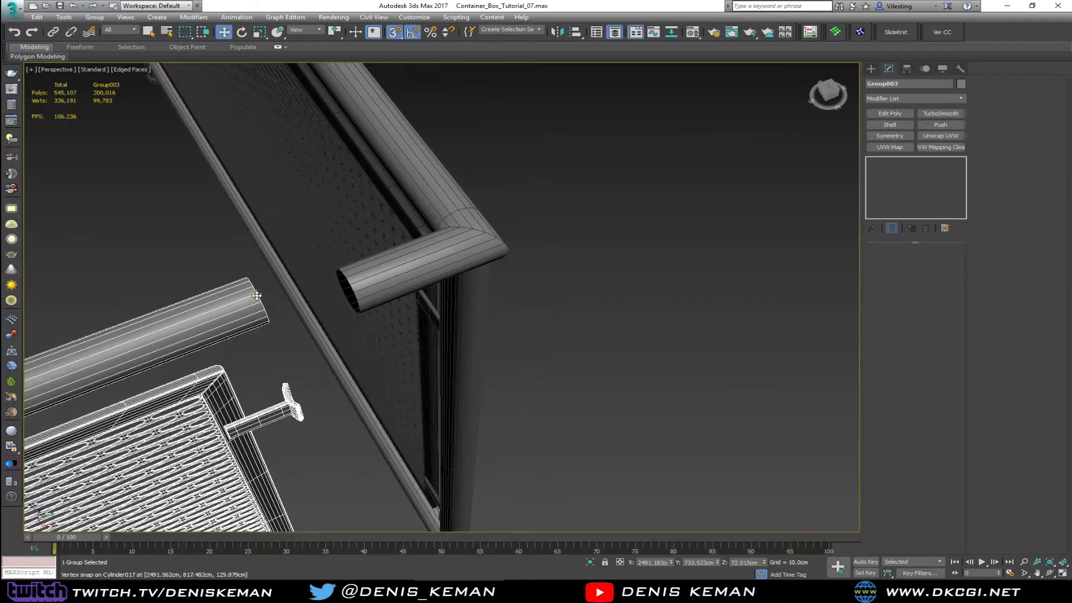
left_click_drag(257, 294, 293, 324)
middle_click_drag(293, 324, 622, 346, "alt")
scroll(527, 344, "down", 3)
middle_click_drag(357, 335, 597, 285)
scroll(468, 330, "up", 3)
middle_click_drag(497, 264, 474, 357)
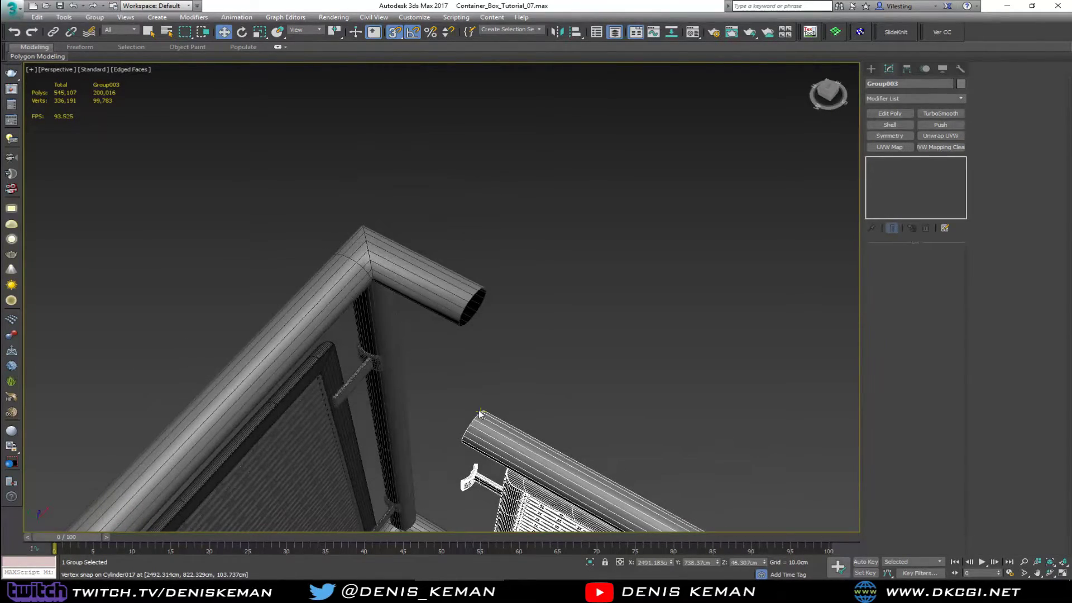
left_click_drag(474, 419, 477, 291)
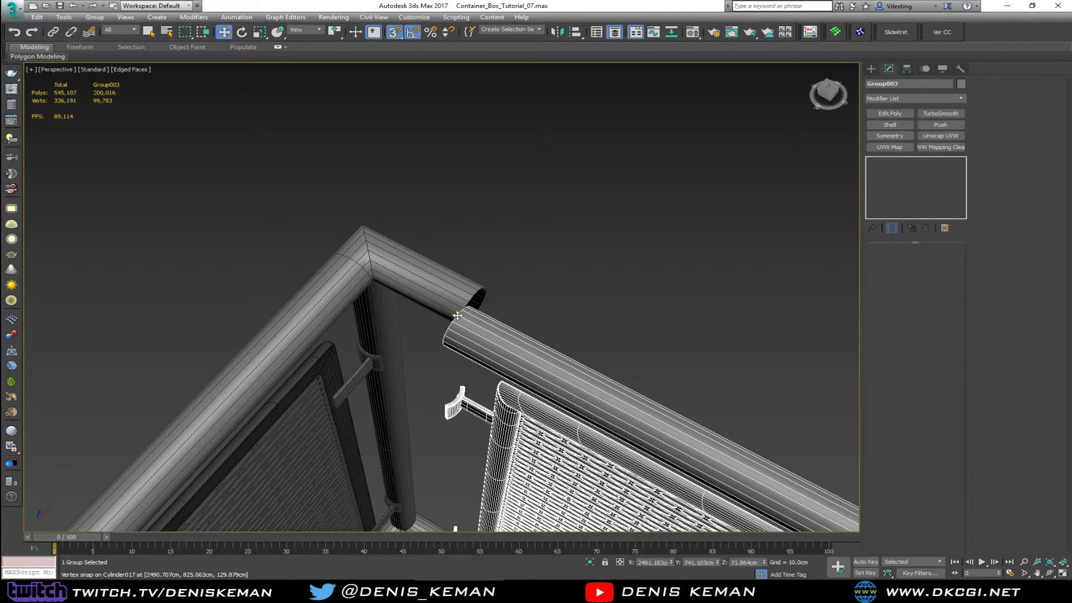
left_click_drag(457, 316, 476, 298)
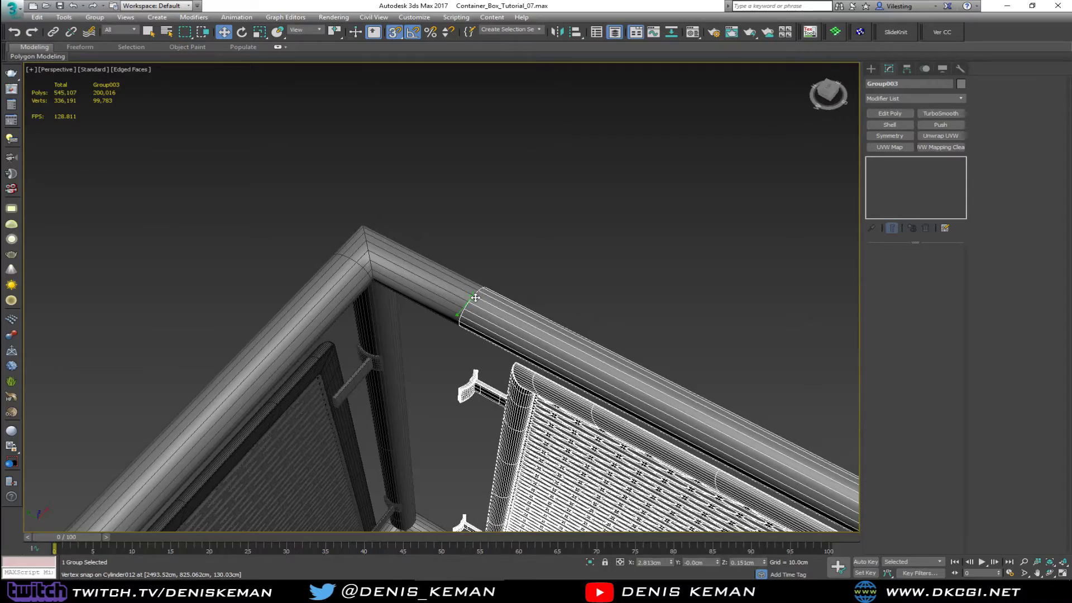
scroll(488, 410, "up", 4)
middle_click_drag(488, 409, 483, 266)
scroll(484, 340, "down", 2)
- Turn off snapping and move the gate copy about 9.2 cm along Y toward the corner post
key("s")
scroll(481, 318, "down", 3)
scroll(483, 266, "up", 1)
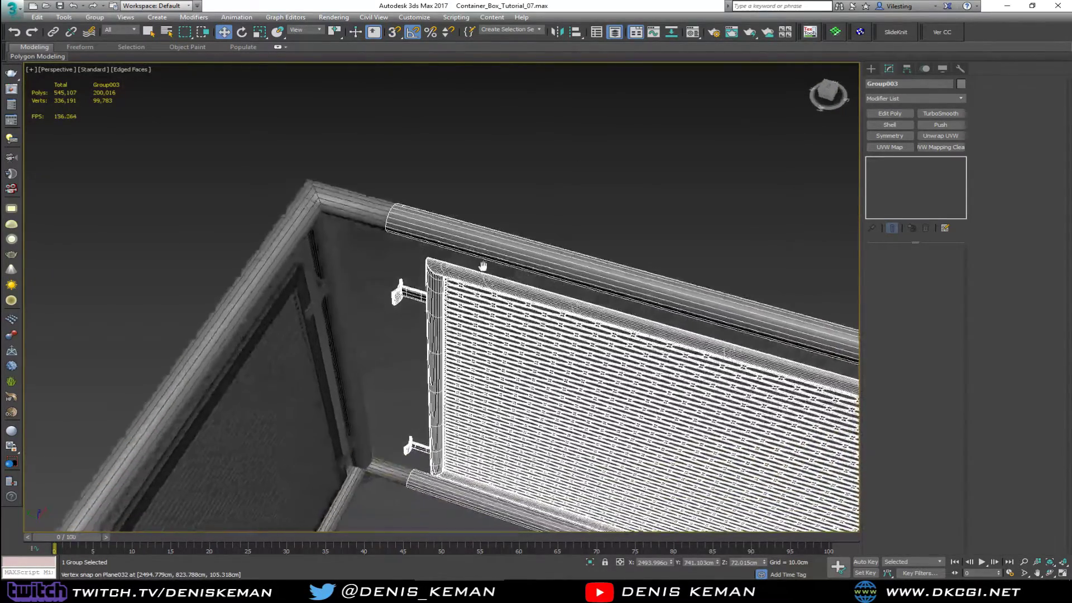
scroll(437, 283, "up", 2)
scroll(437, 295, "down", 3)
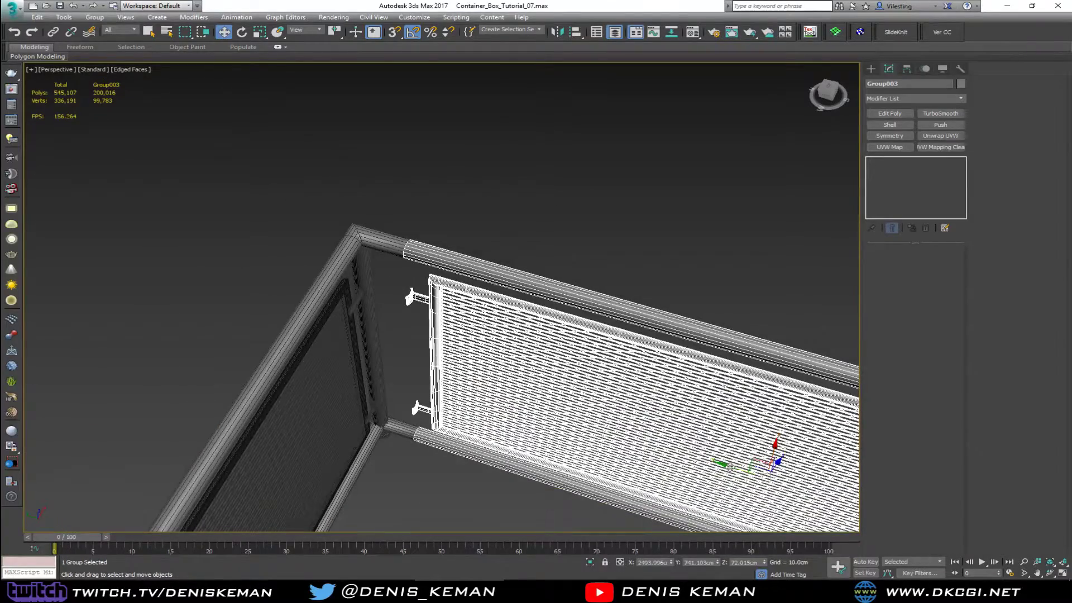
scroll(413, 286, "up", 5)
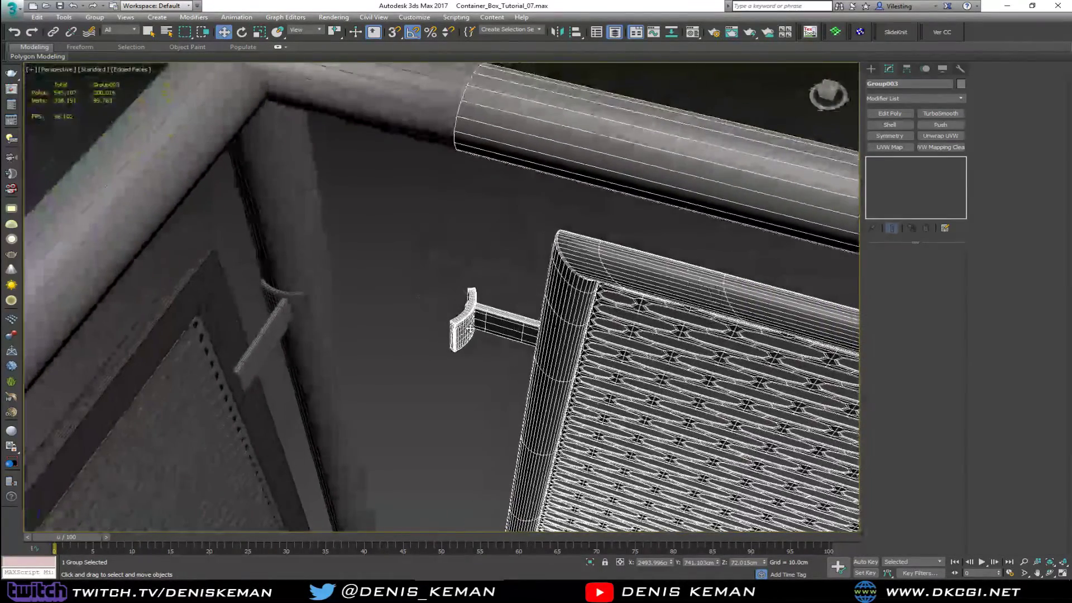
left_click_drag(401, 313, 338, 293)
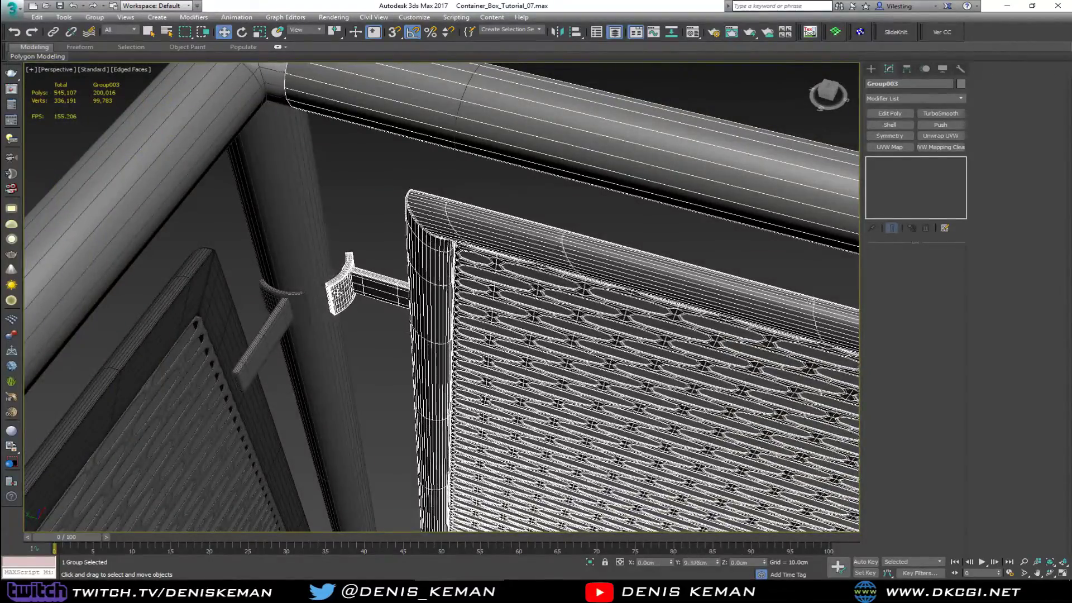
middle_click_drag(358, 295, 339, 306, "alt")
- Examine from several angles how the gate copy's brackets and rails line up with the corner post
mouse_move(424, 219)
middle_mouse_down()
mouse_move(366, 297)
mouse_move(365, 328)
middle_mouse_up()
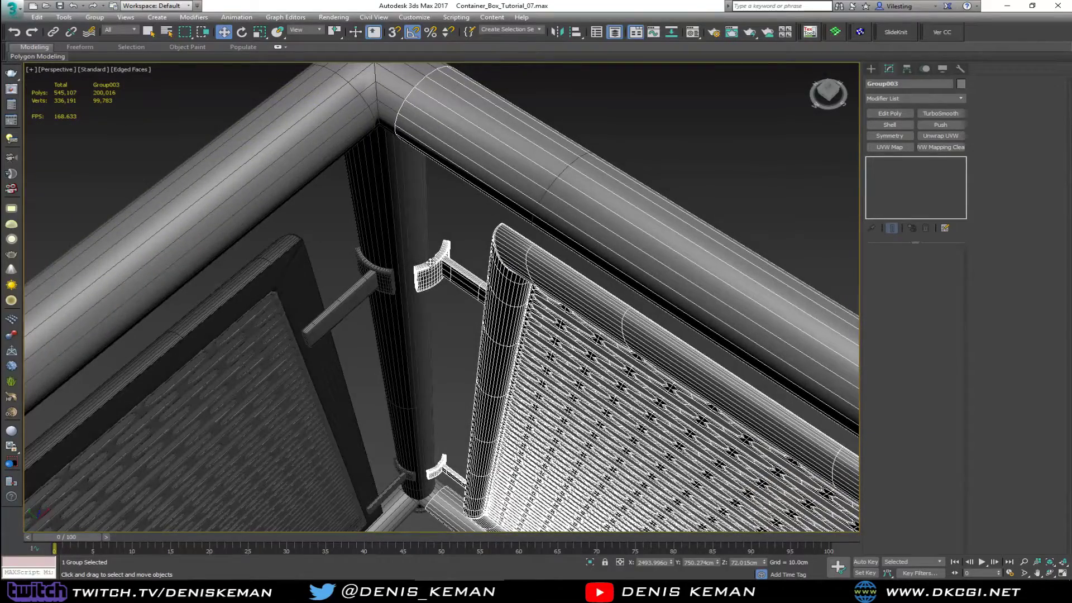
middle_click_drag(431, 262, 170, 247, "alt")
scroll(388, 295, "down", 5)
scroll(431, 237, "up", 5)
middle_click_drag(430, 198, 428, 294)
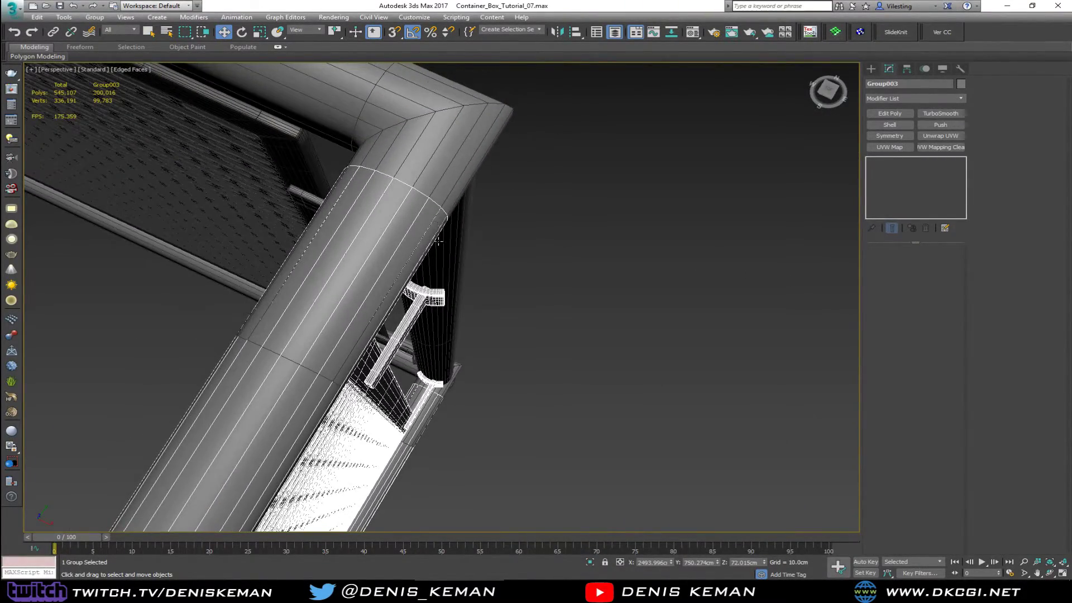
scroll(439, 241, "down", 2)
middle_click_drag(438, 242, 435, 140)
scroll(394, 341, "down", 4)
middle_click_drag(394, 344, 390, 296)
scroll(398, 244, "up", 2)
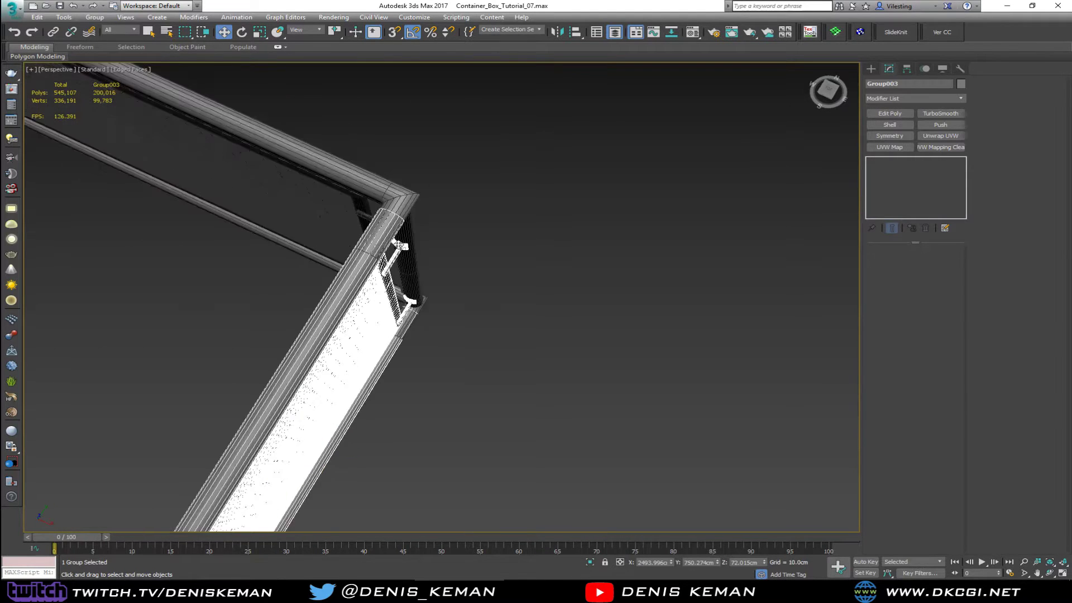
scroll(399, 244, "up", 4)
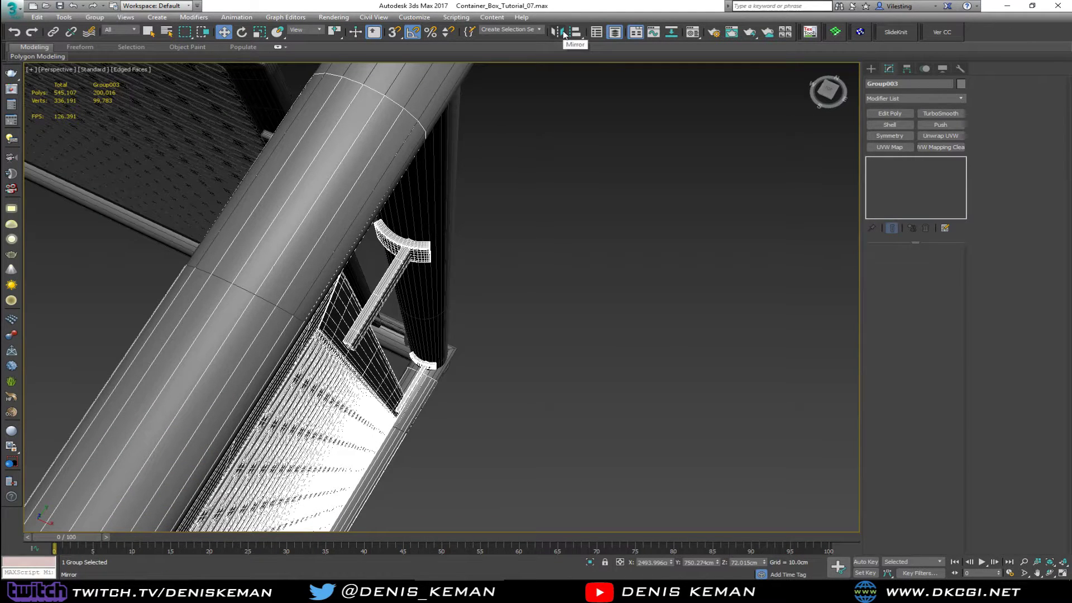
- Mirror the gate copy about the X axis with the No Clone option
left_click(558, 32)
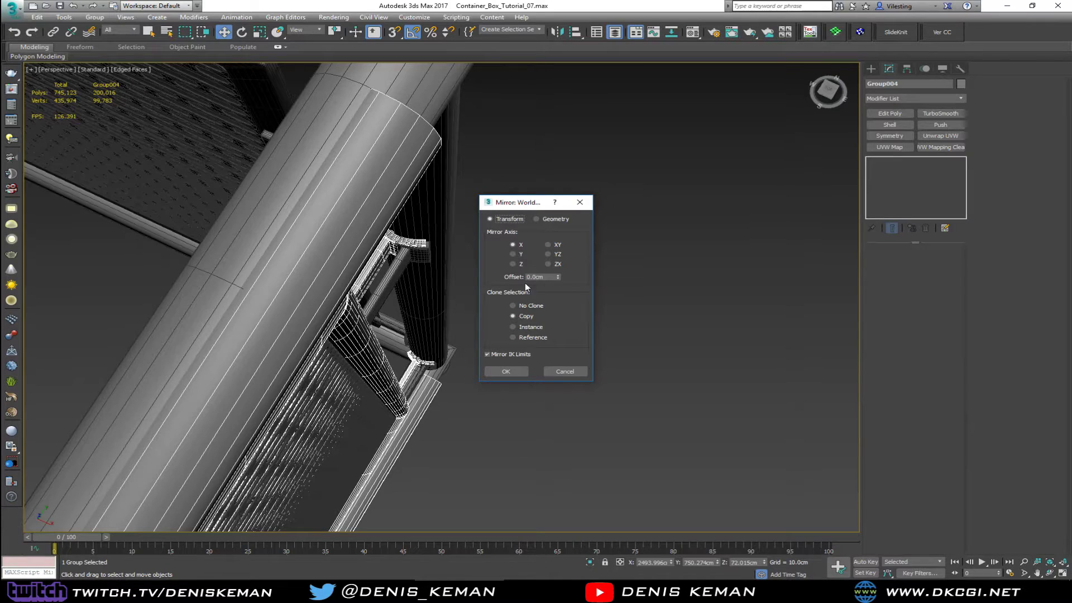
left_click(513, 305)
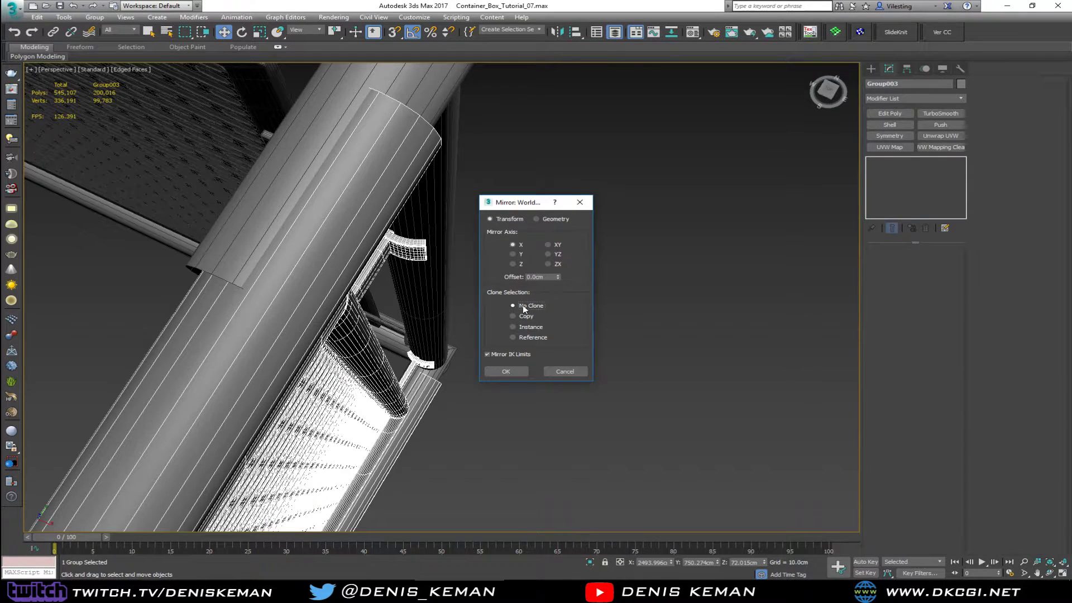
left_click(506, 371)
- Move the mirrored gate copy along Y away from the corner post to open a gap between the rail ends
scroll(428, 228, "down", 3)
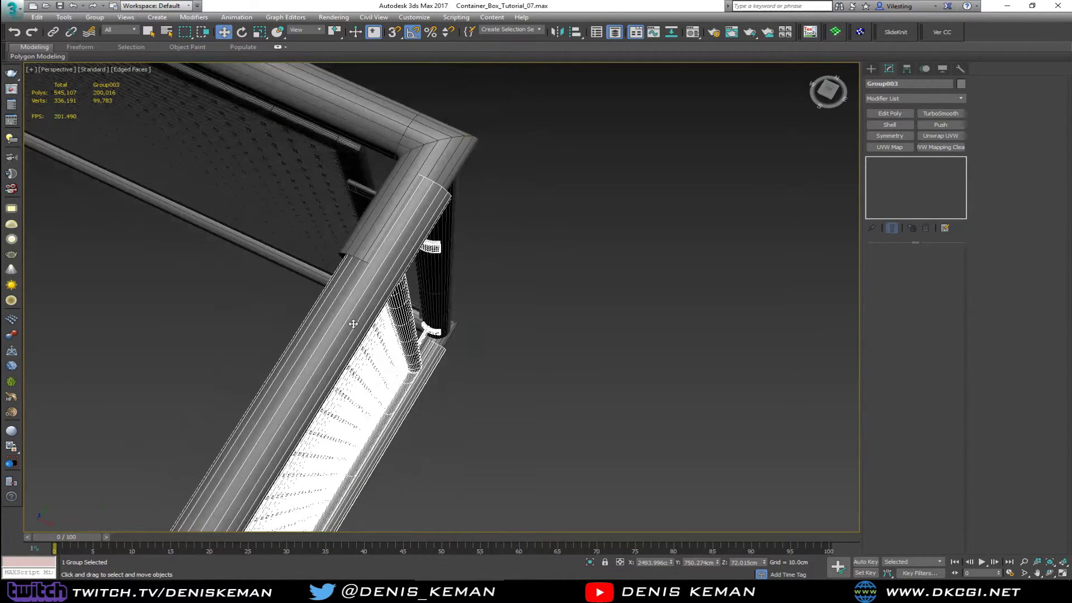
left_click_drag(354, 324, 302, 368)
middle_click_drag(342, 340, 449, 220, "alt")
scroll(295, 240, "up", 5)
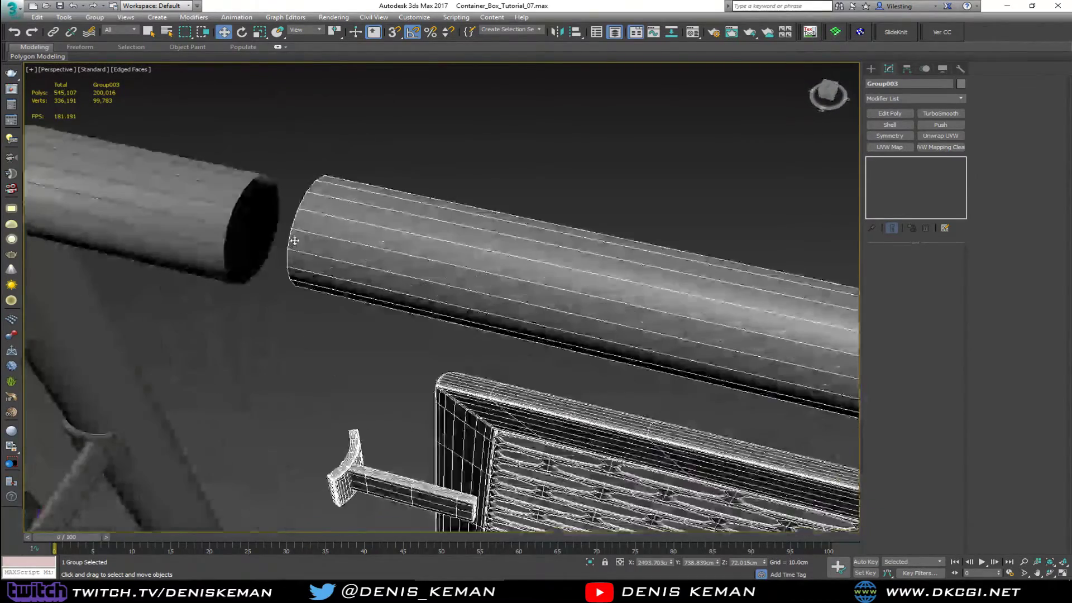
- Snap the gate copy's upper rail end vertex to the matching vertex on the corner's open rail stub
middle_click_drag(313, 227, 347, 237)
key("s")
left_click_drag(341, 223, 481, 277)
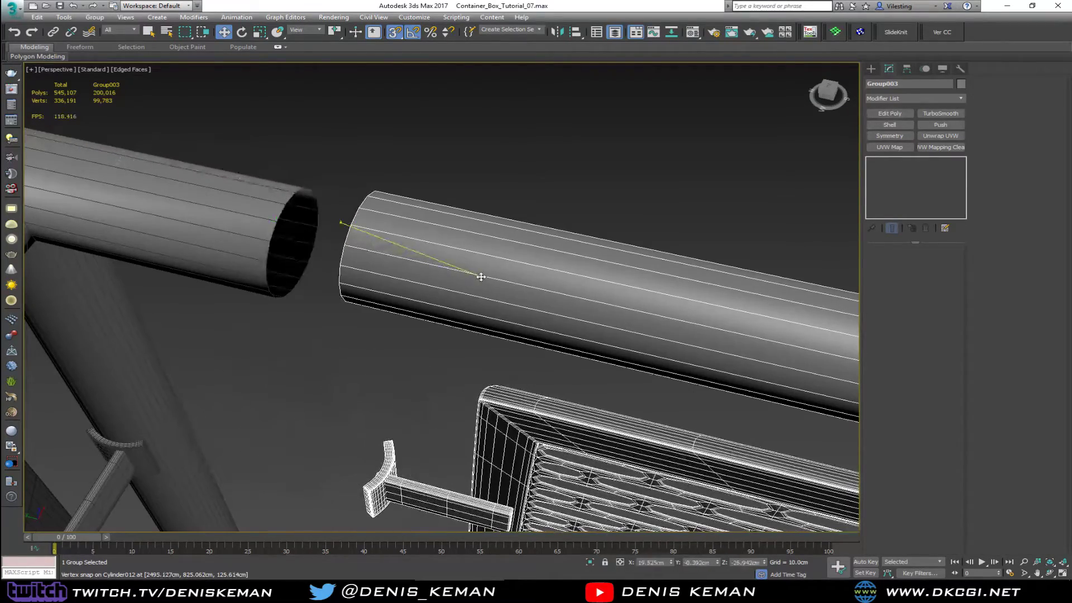
scroll(434, 253, "down", 4)
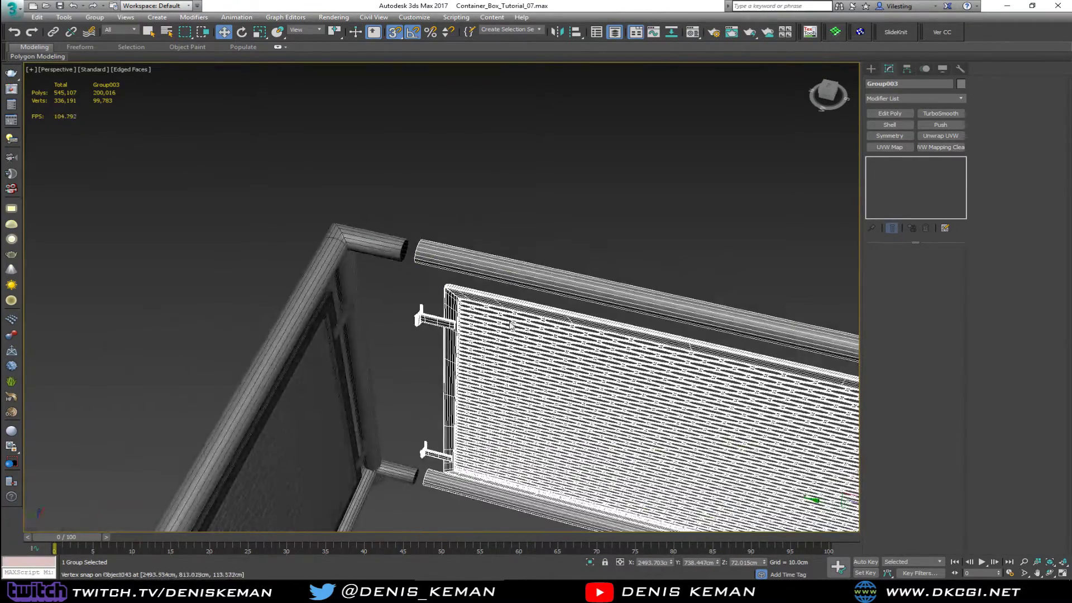
middle_click_drag(608, 355, 556, 311)
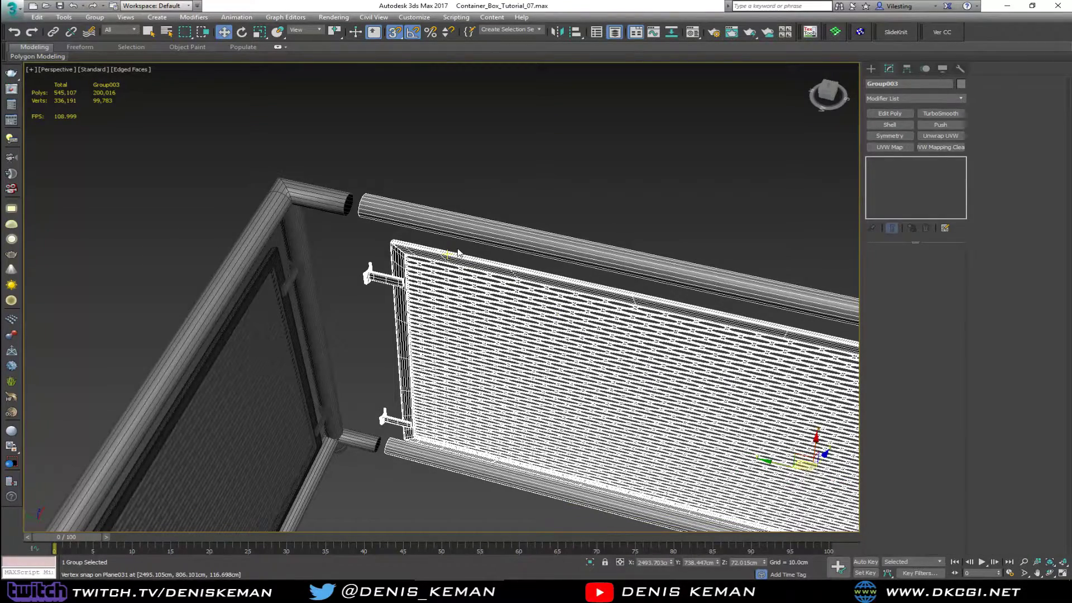
scroll(456, 226, "up", 8)
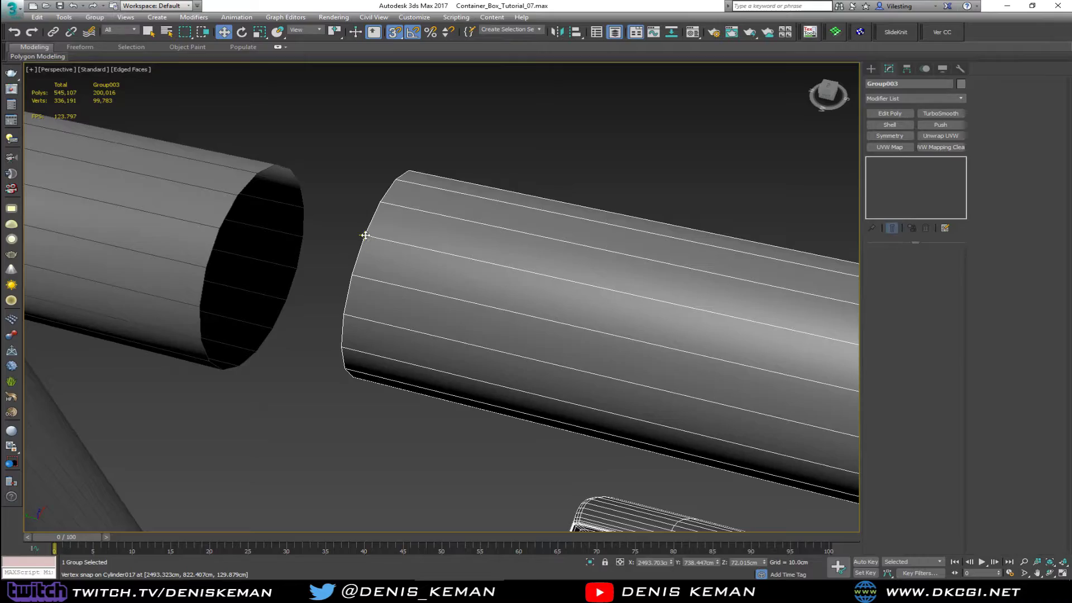
left_click_drag(365, 235, 215, 233)
- Turn off snapping and move the gate copy about 9.85 cm along Y until its brackets meet the corner post
middle_click_drag(300, 256, 392, 190)
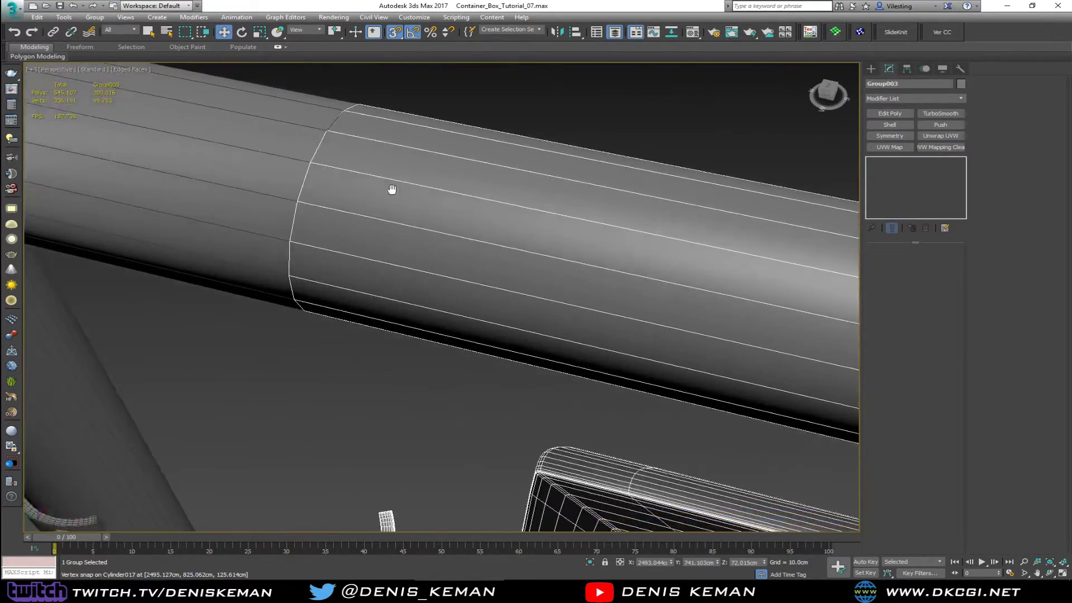
scroll(394, 192, "down", 4)
middle_click_drag(440, 337, 407, 223)
scroll(407, 223, "down", 4)
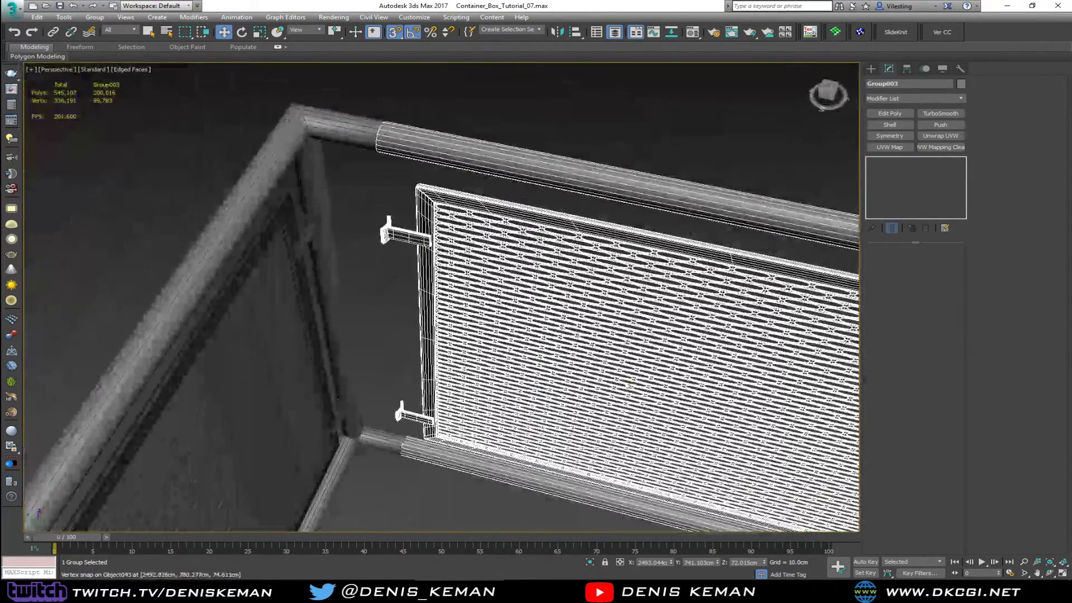
scroll(534, 367, "down", 4)
middle_click_drag(535, 368, 418, 337)
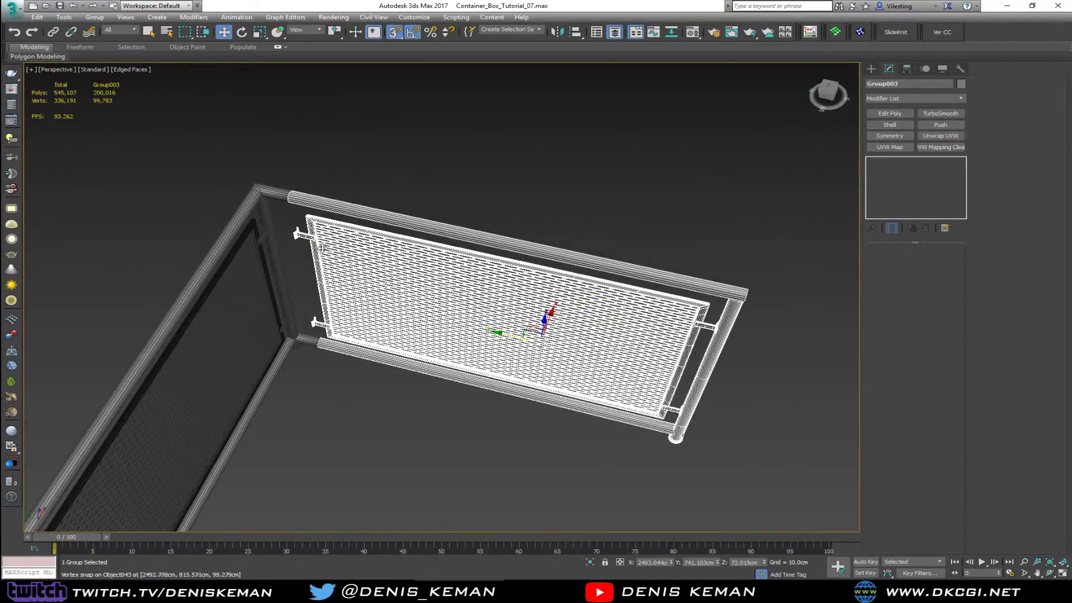
scroll(323, 248, "up", 8)
middle_click_drag(323, 247, 292, 287)
scroll(455, 329, "down", 3)
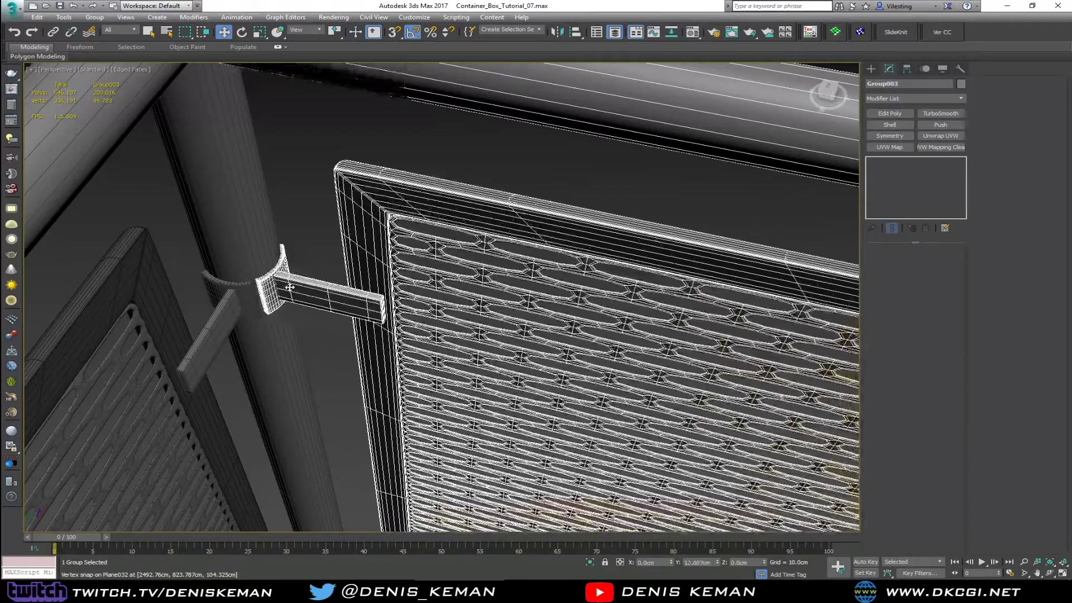
left_click_drag(293, 287, 292, 285)
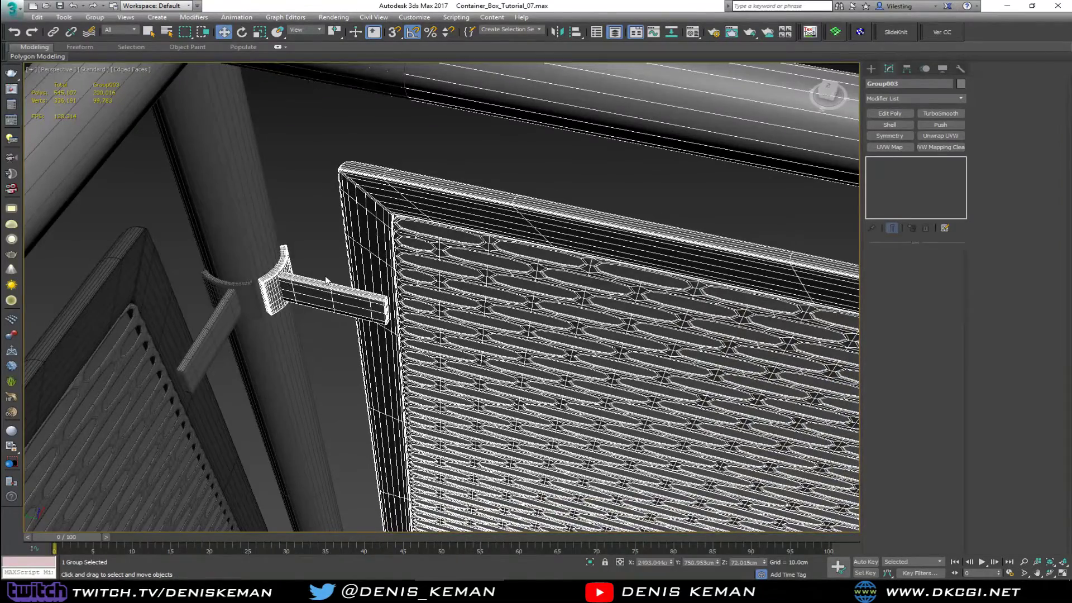
- Shorten the upper corner piece by snapping its open-end vertices along Y to the end of the gate copy's upper rail
middle_click_drag(327, 280, 393, 353)
left_click(406, 227)
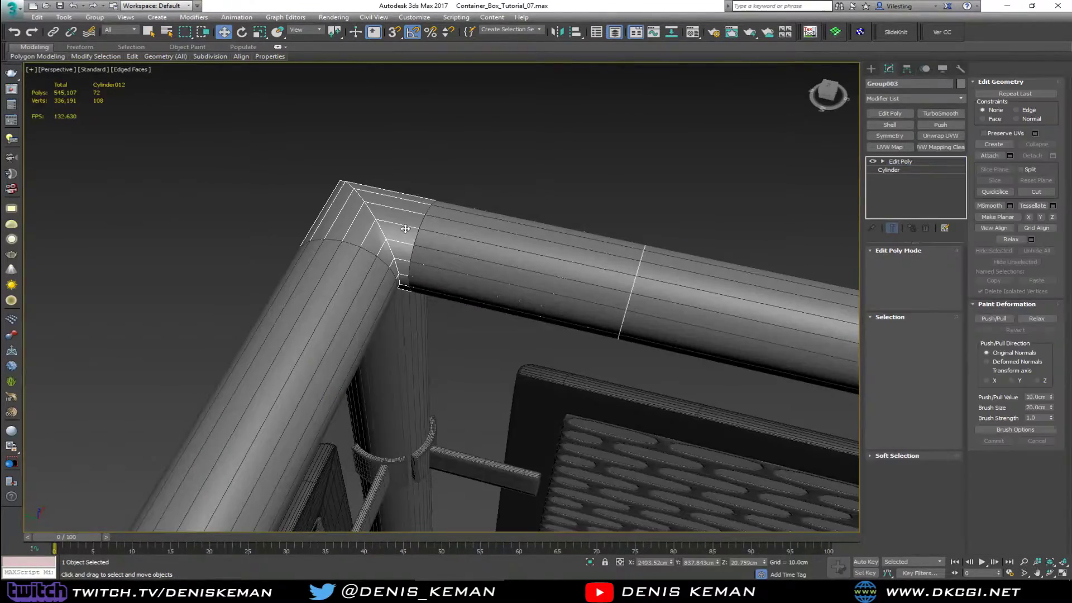
key("1")
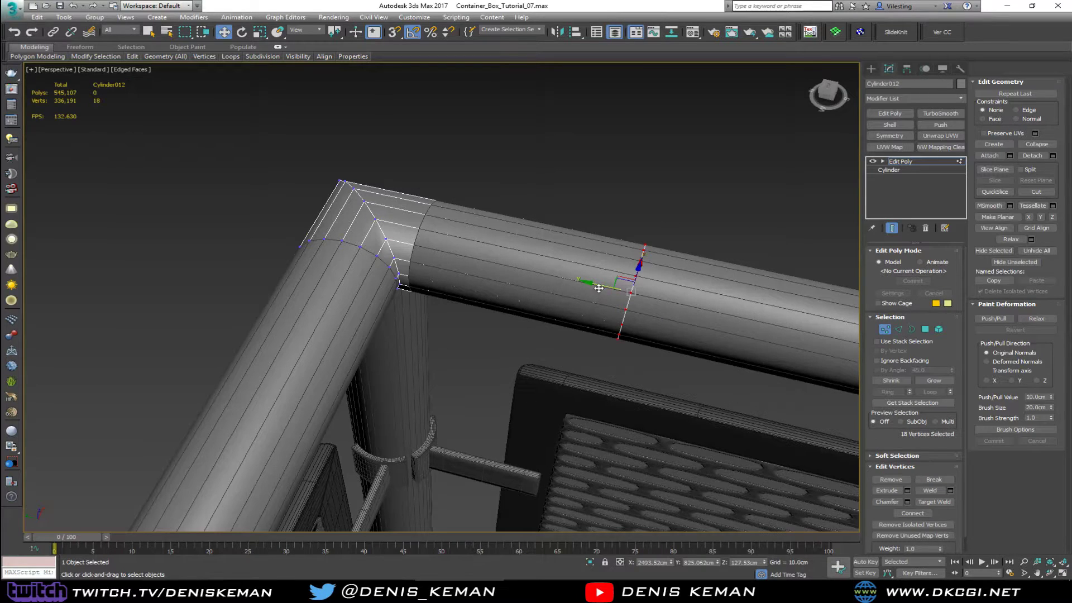
key("s")
left_click_drag(598, 288, 425, 247)
middle_click_drag(452, 318, 452, 311)
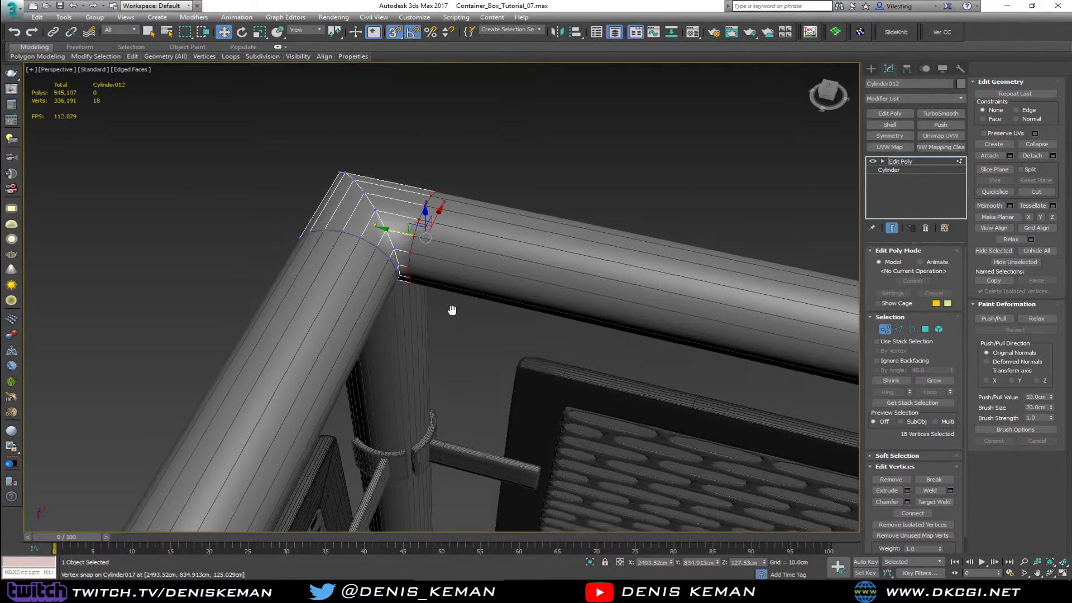
- Shorten the lower corner piece by snapping its open-end vertices along Y to the end of the gate copy's lower rail
scroll(460, 287, "down", 5)
scroll(460, 376, "up", 10)
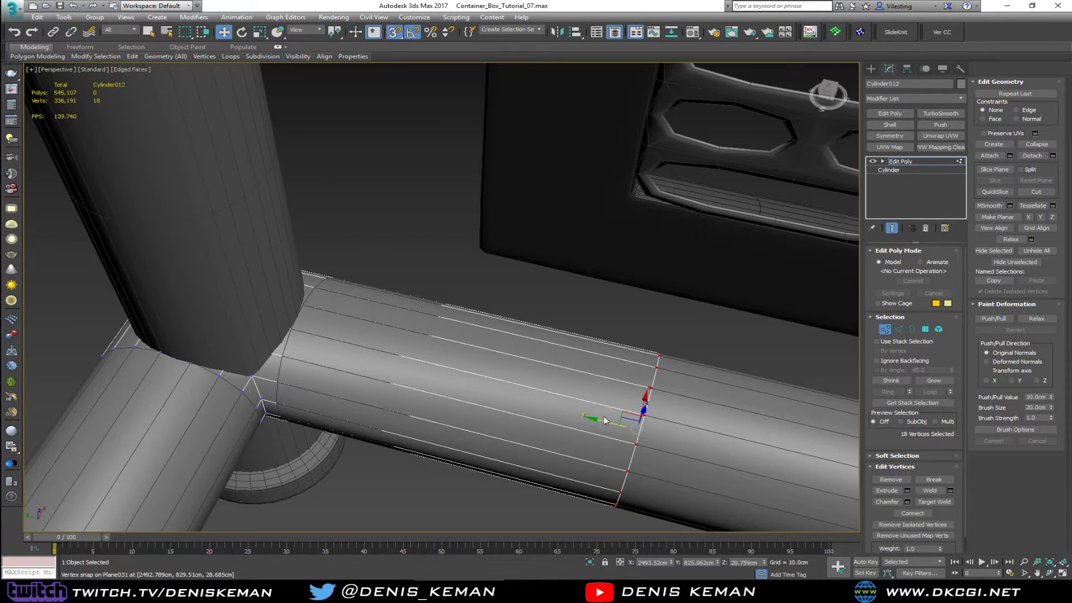
left_click_drag(602, 420, 286, 355)
- Inspect the lower corner piece in wireframe and shaded display, leave polygon editing and deselect it
middle_click_drag(333, 350, 614, 303, "alt")
key("F3")
key("4")
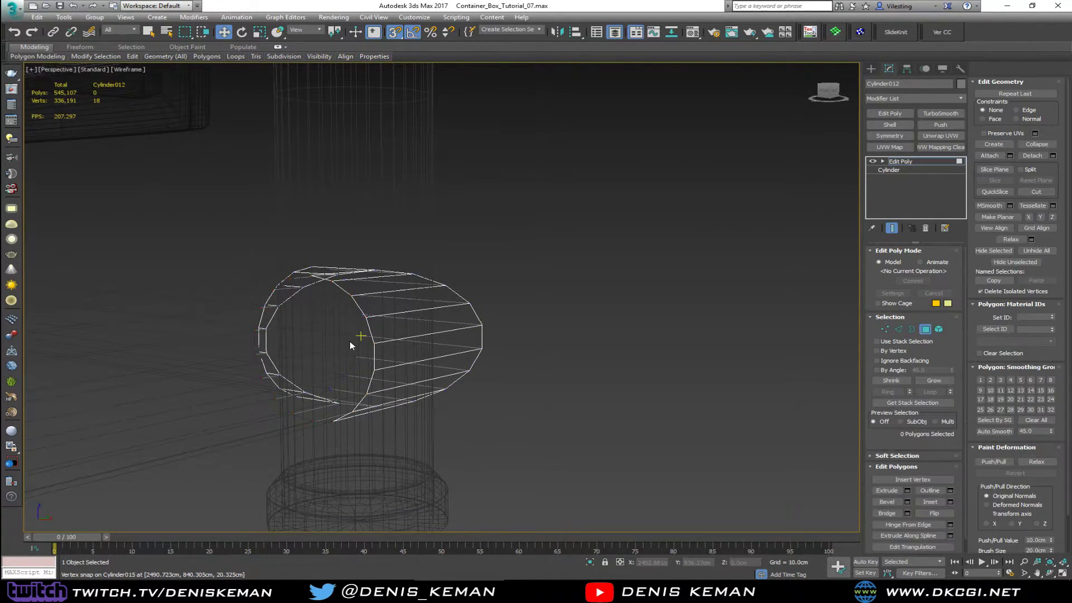
middle_click_drag(349, 341, 349, 346, "alt")
key("F3")
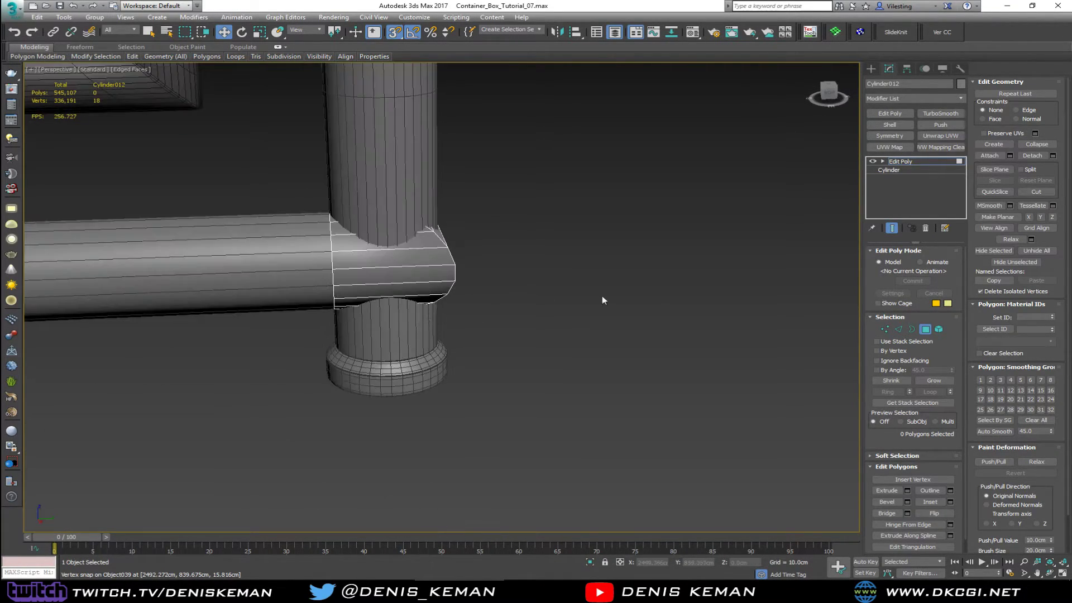
left_click(927, 329)
left_click(636, 325)
key("F4")
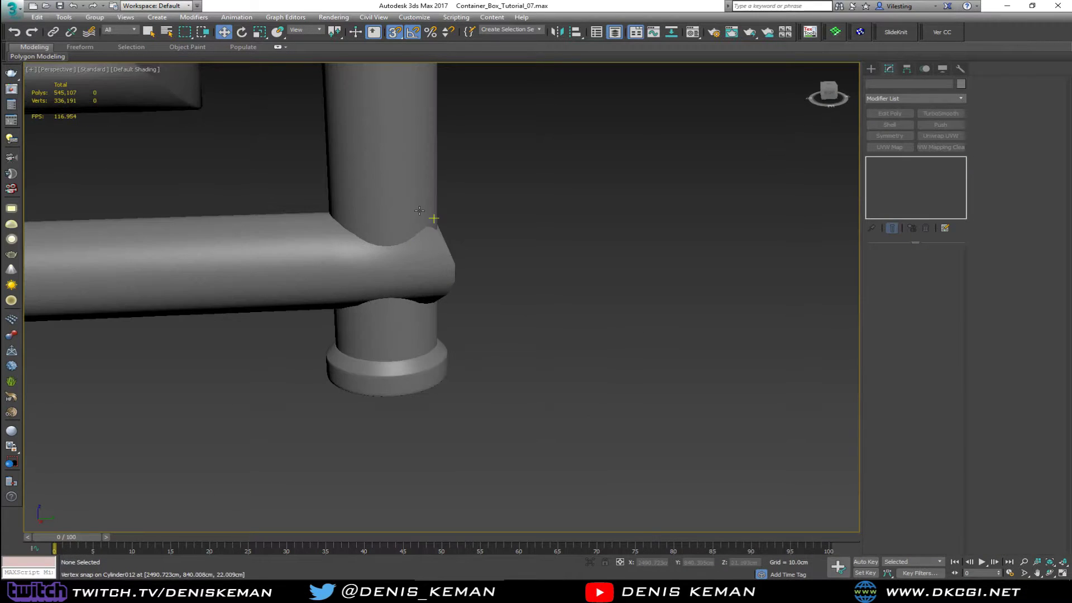
- Delete the mirrored gate copy and turn edged-faces display back on
middle_click_drag(426, 216, 422, 374)
scroll(422, 375, "down", 8)
scroll(402, 302, "down", 12)
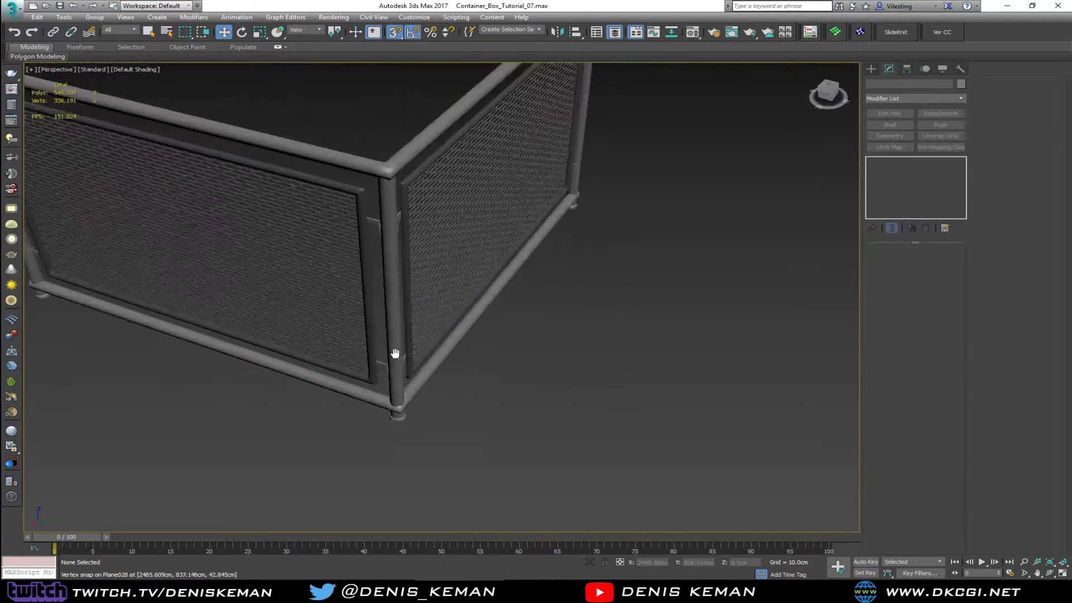
left_click(334, 308)
key("F4")
key("Delete")
- Try moving the remaining gate section along X away from the corner post, and undo the move
left_click(451, 274)
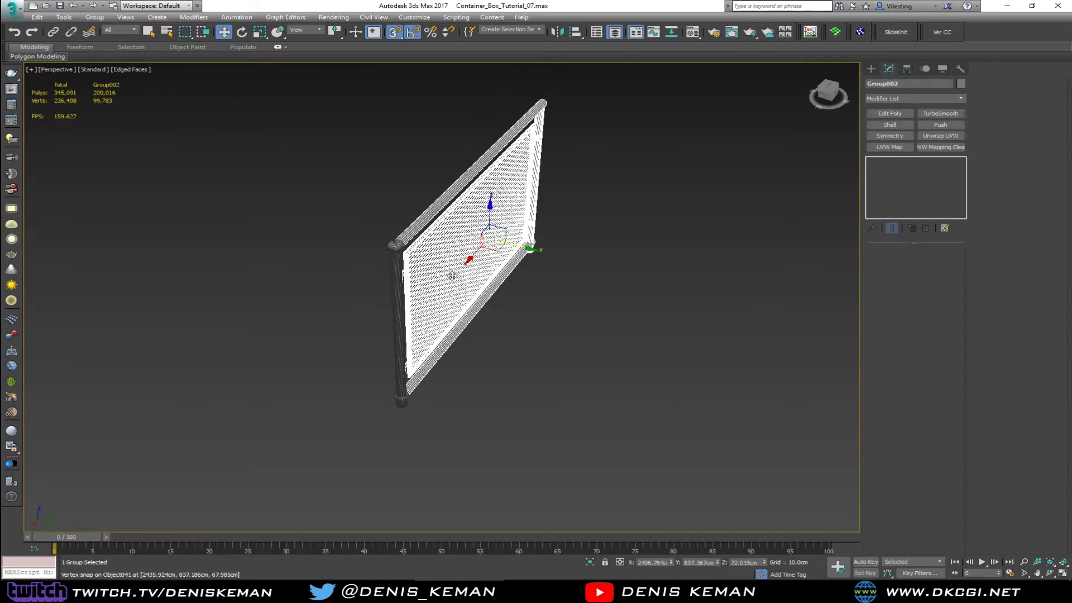
middle_click_drag(451, 275, 399, 277, "alt")
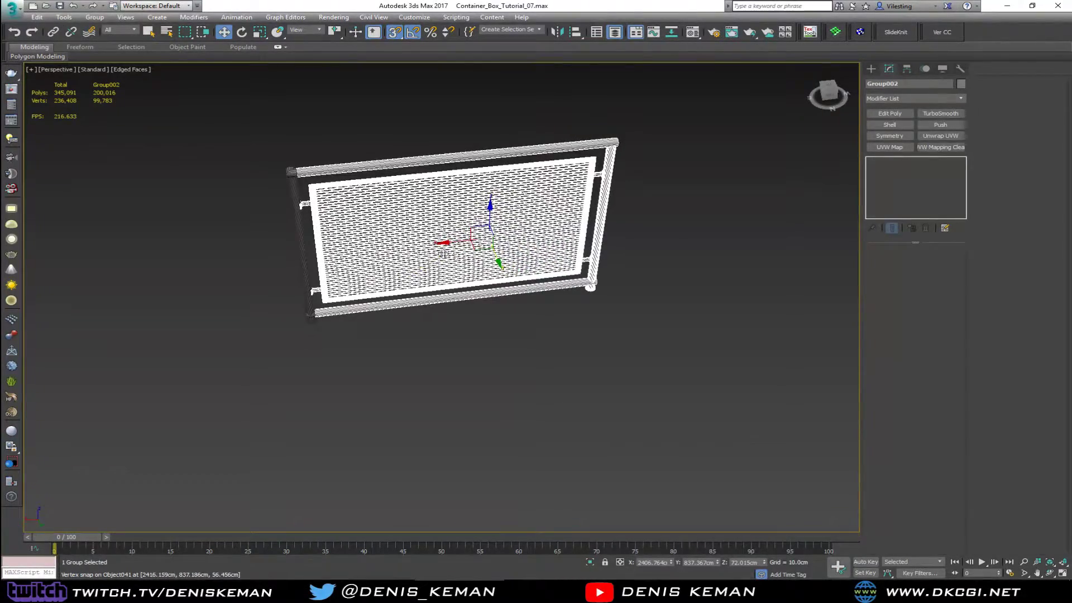
scroll(445, 244, "up", 8)
scroll(519, 300, "down", 5)
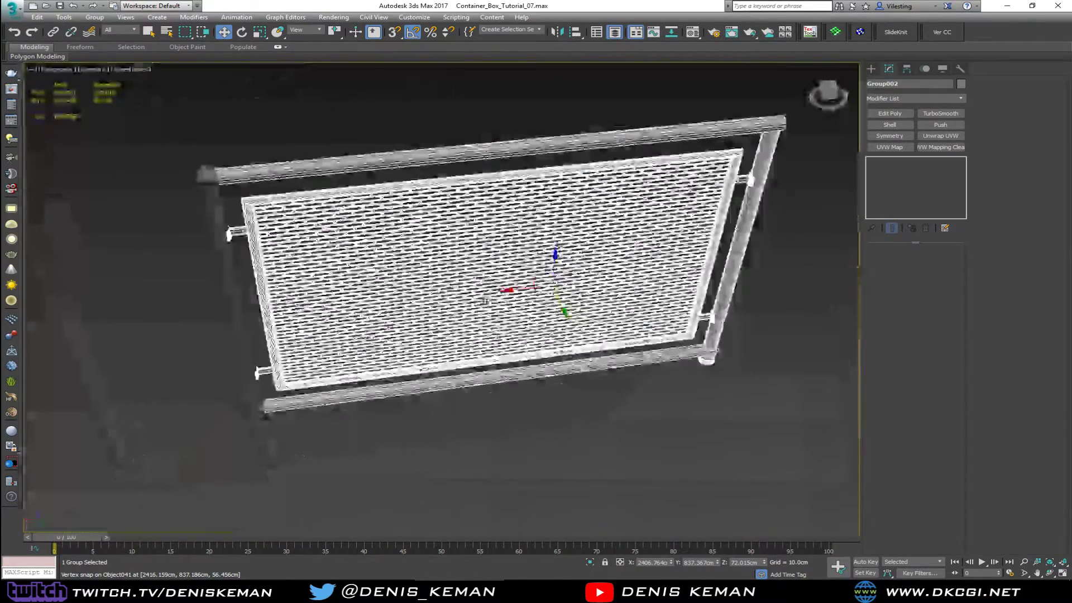
left_click_drag(519, 299, 594, 282)
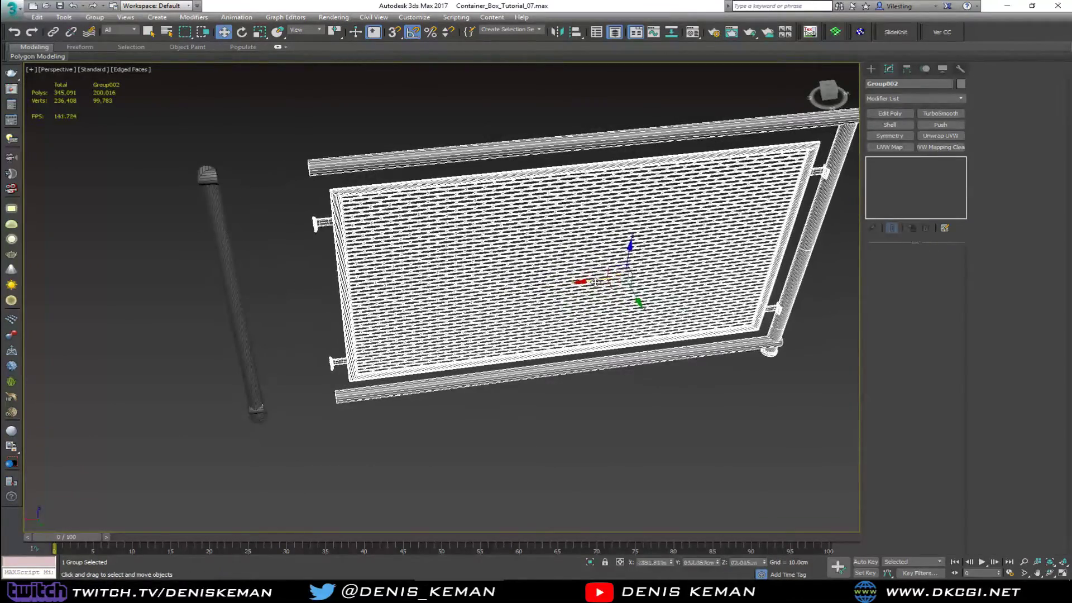
key("ctrl+z")
- Add an Edit Poly modifier above TurboSmooth on the vertical corner post
left_click(239, 326)
middle_click_drag(239, 326, 389, 332, "alt")
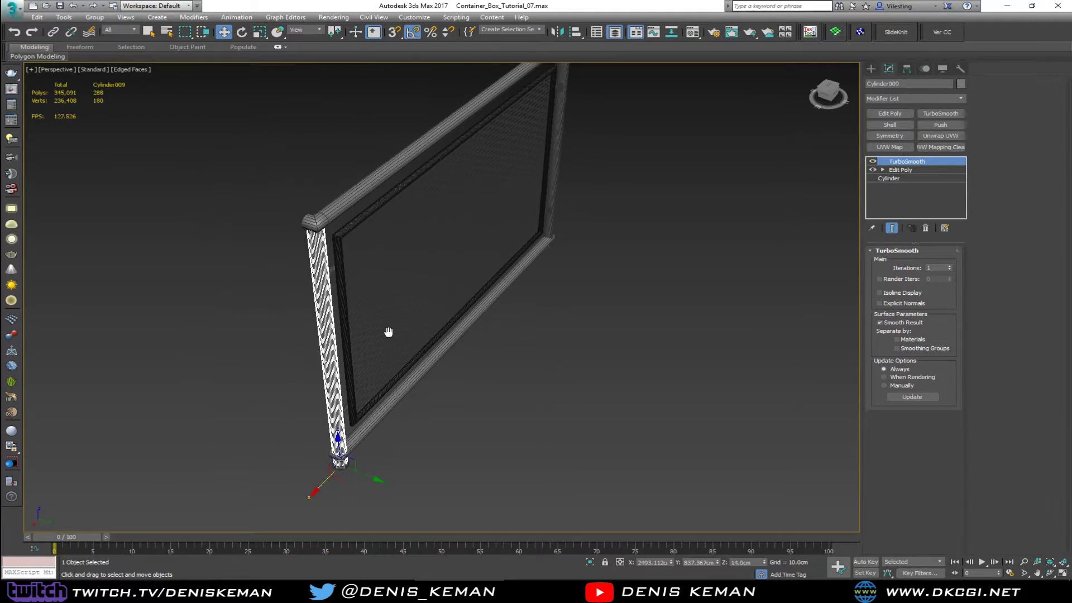
scroll(328, 231, "up", 3)
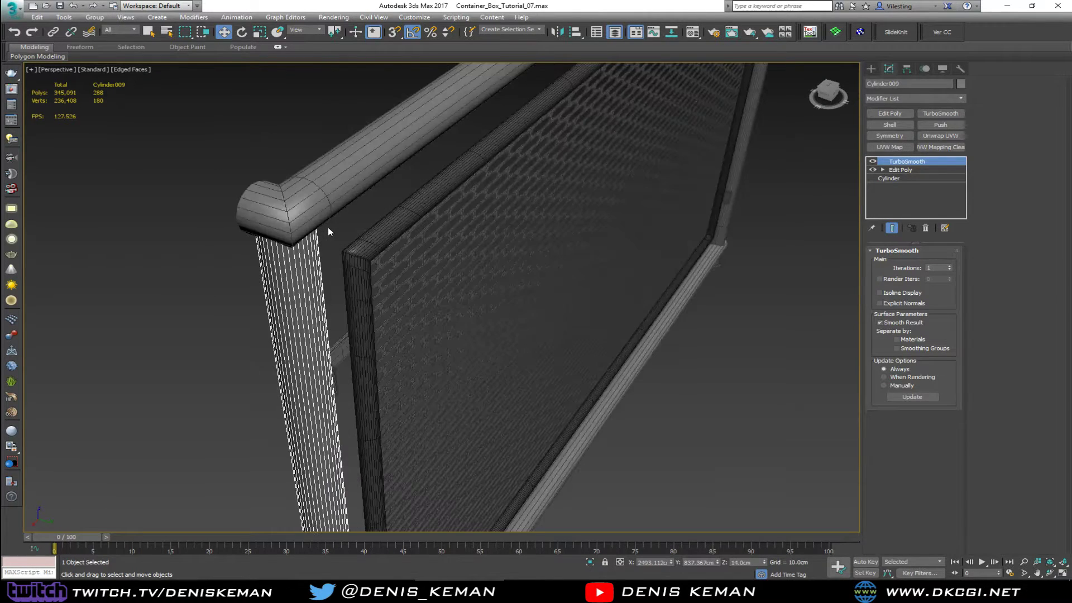
left_click(887, 113)
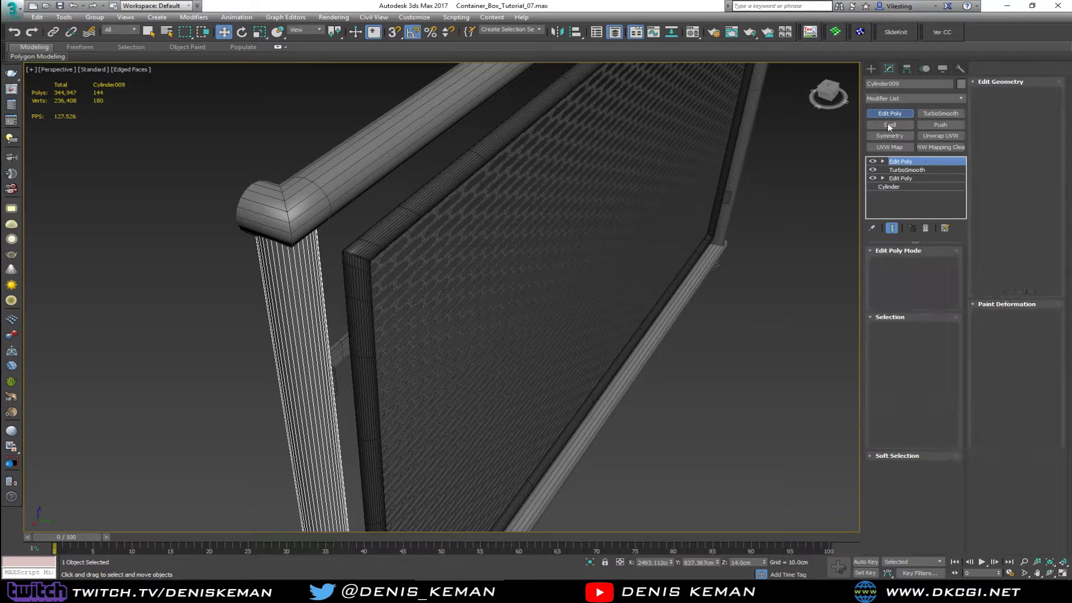
- Attach the upper and lower corner pieces and the foot ring to the corner post, and deselect it
left_click(291, 214)
middle_click_drag(330, 287, 341, 162)
scroll(346, 196, "down", 2)
scroll(366, 374, "up", 4)
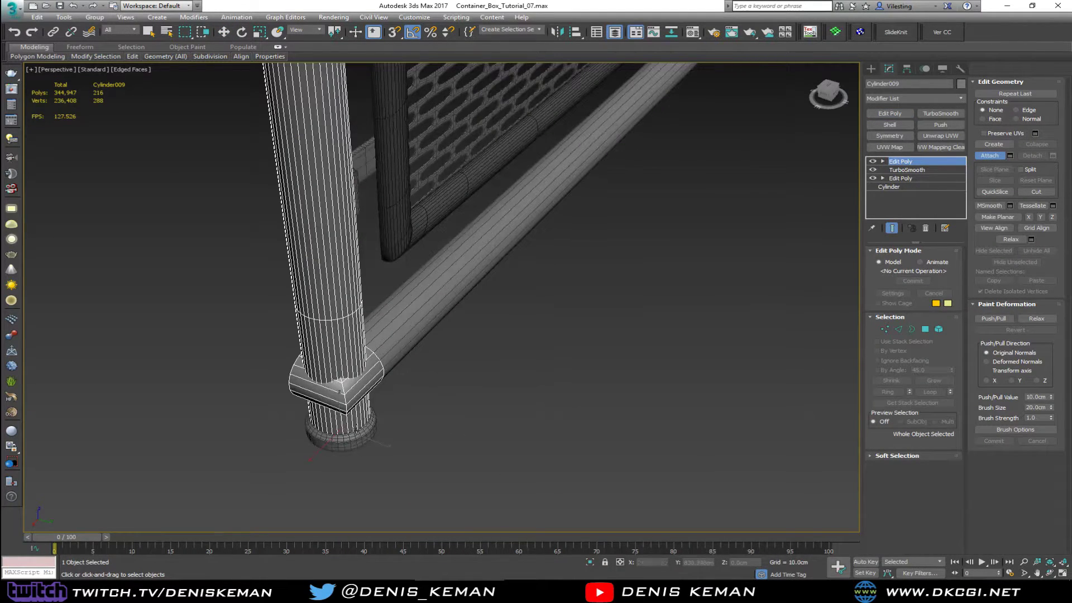
left_click(359, 439)
key("w")
left_click(490, 363)
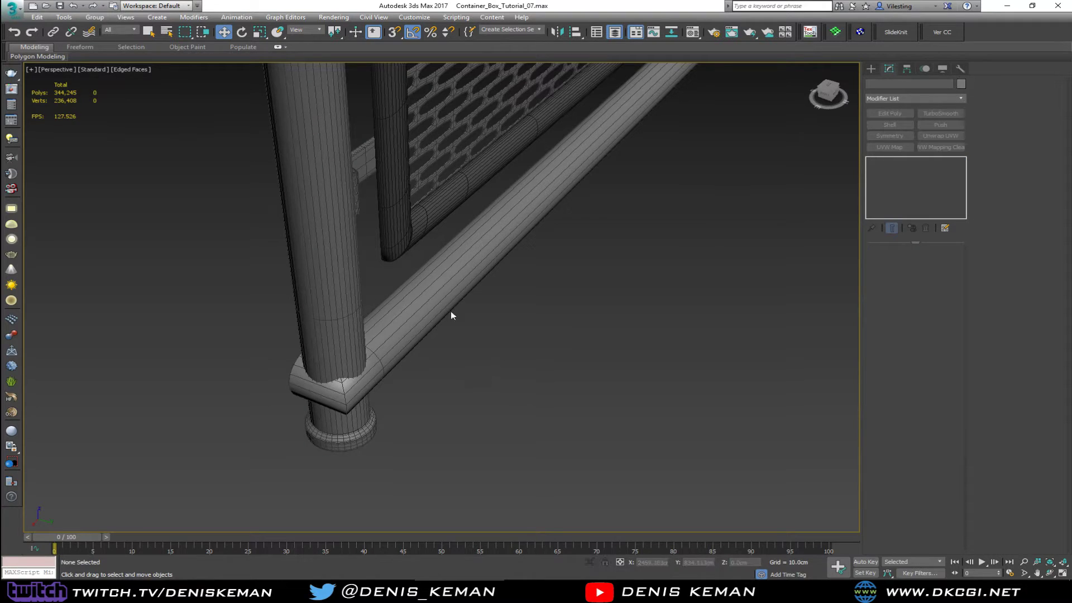
- Give the combined corner post the dark grey custom object color, deselect it and hide the edged faces
scroll(452, 316, "down", 6)
left_click(422, 335)
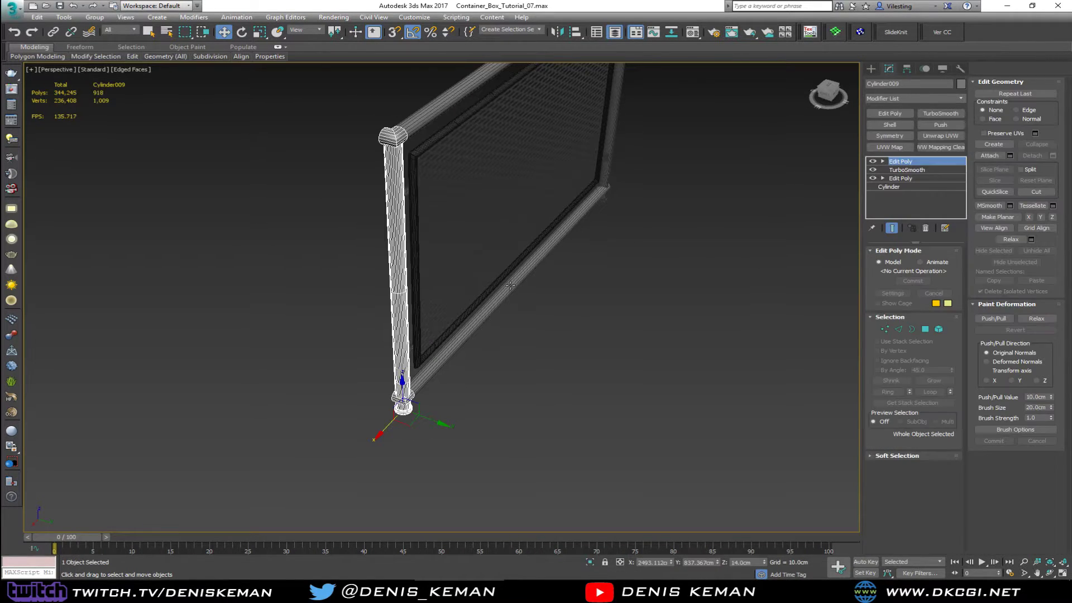
left_click(960, 84)
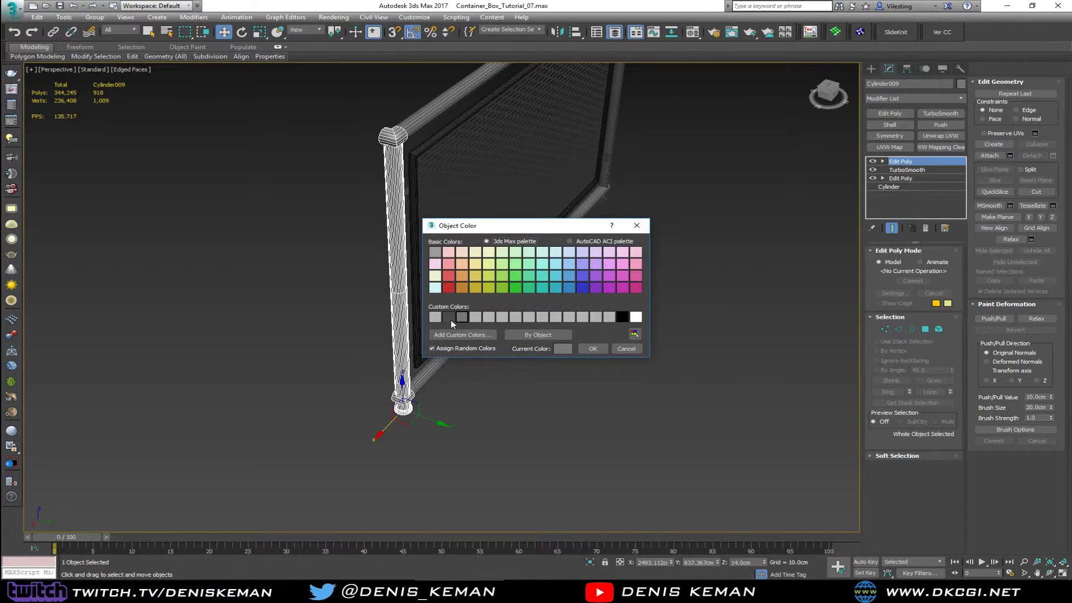
left_click(596, 350)
left_click(552, 390)
key("F4")
middle_click_drag(479, 276, 438, 318)
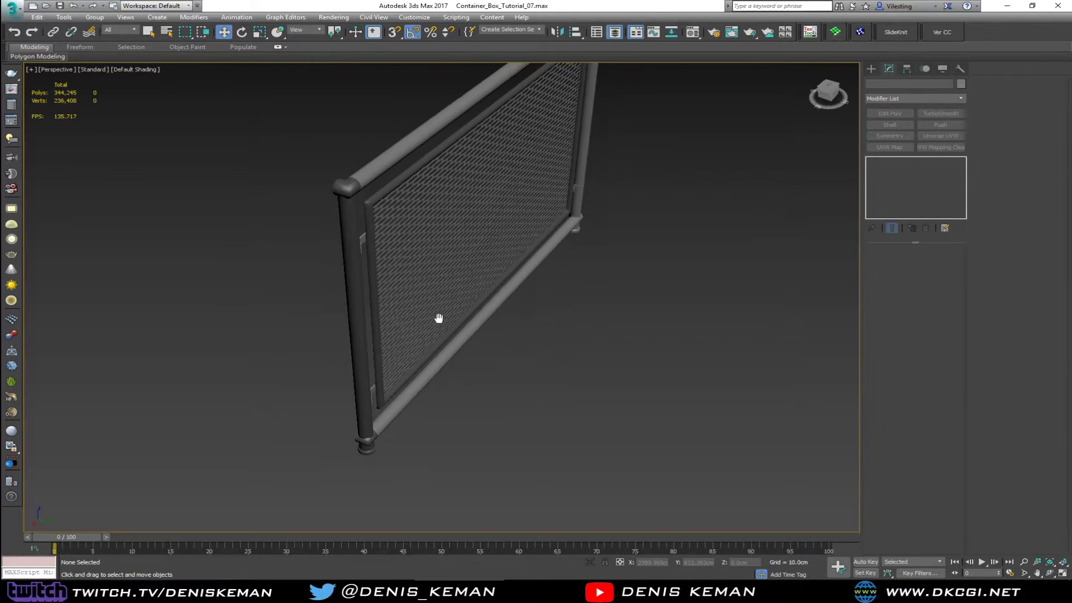
scroll(417, 277, "down", 4)
mouse_move(416, 276)
middle_mouse_down("alt")
mouse_move(436, 273)
mouse_move(398, 268)
middle_mouse_up("alt")
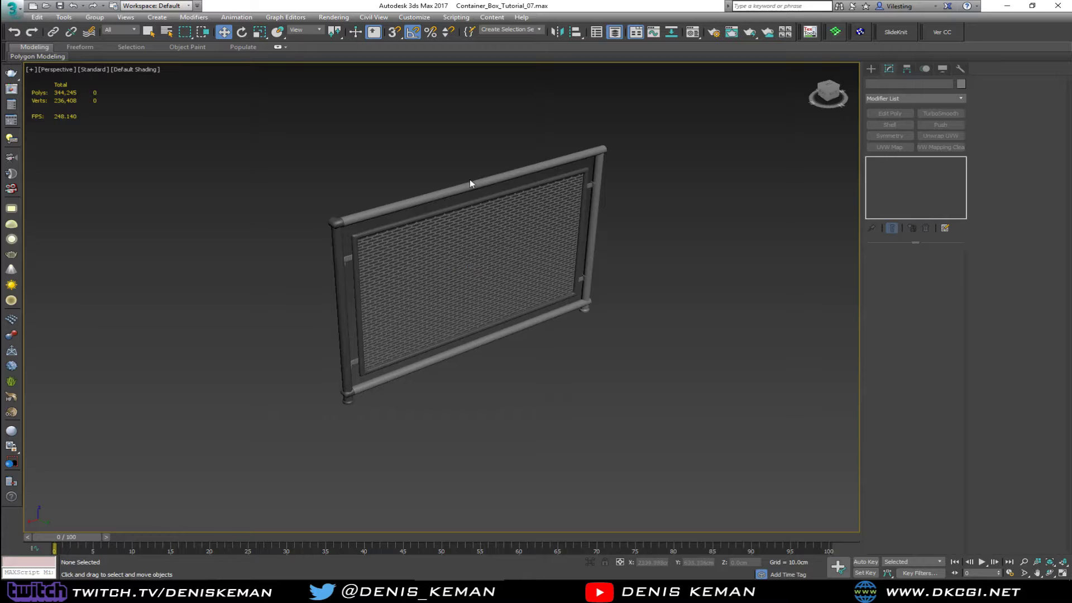
- Clear the selection of the gate section and save the scene
left_click(397, 204)
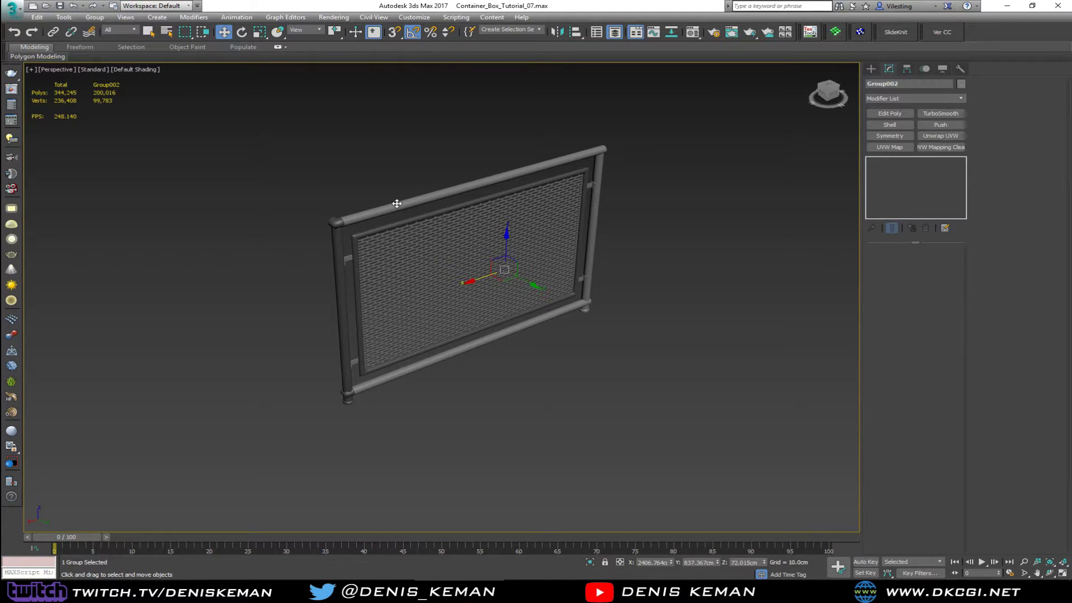
left_click(583, 146)
left_click(19, 11)
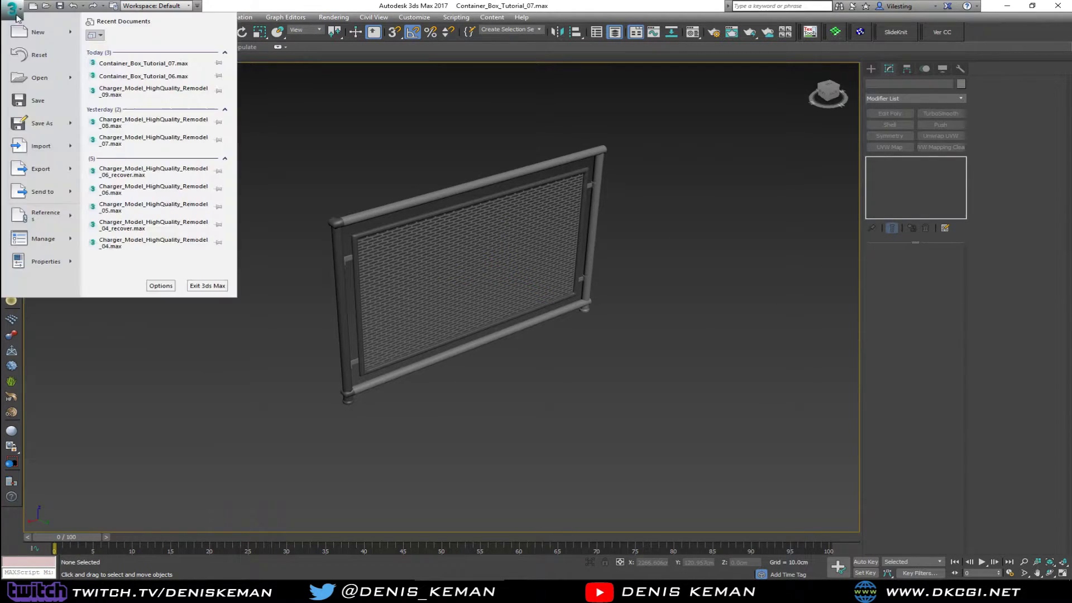
left_click(31, 99)
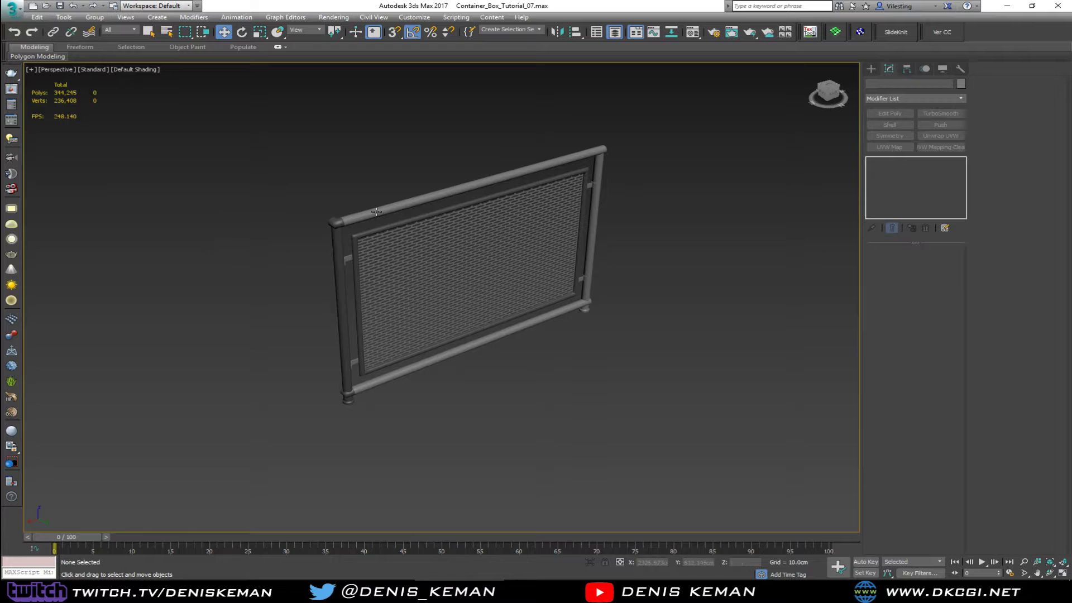
- Move the gate section and corner post, with their parts, onto a new layer named Fence_Type_01
left_click(378, 211)
left_click(305, 186)
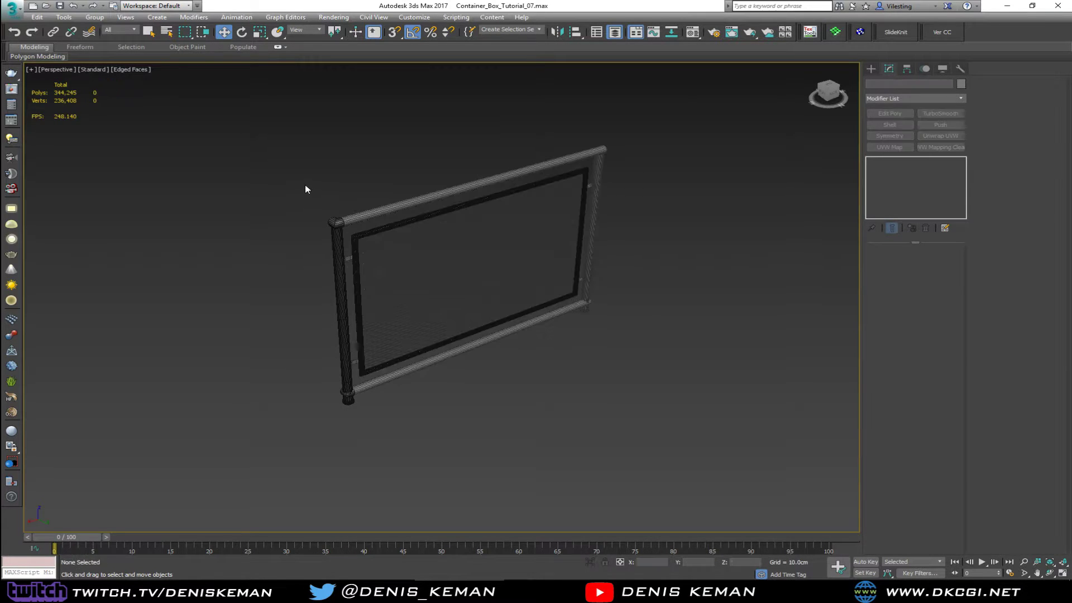
left_click_drag(292, 158, 670, 526)
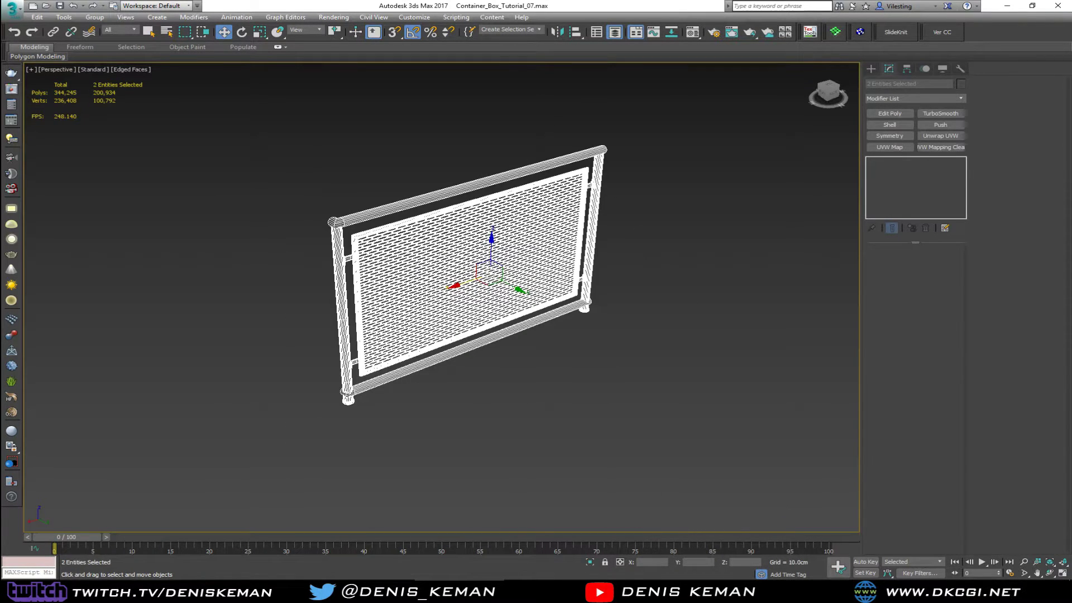
left_click_drag(0, 69, 107, 58)
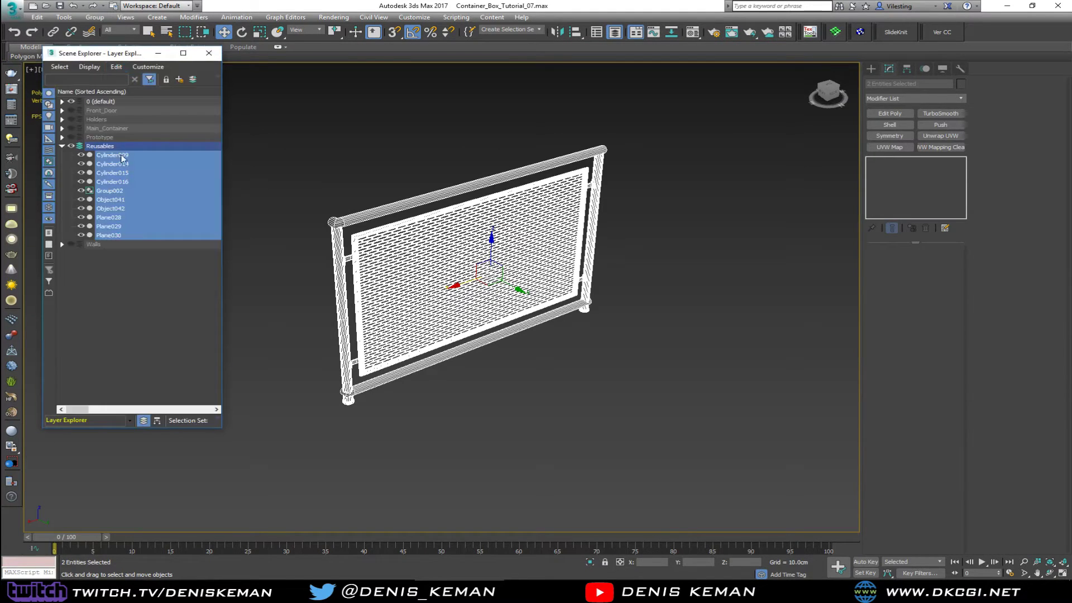
left_click(179, 80)
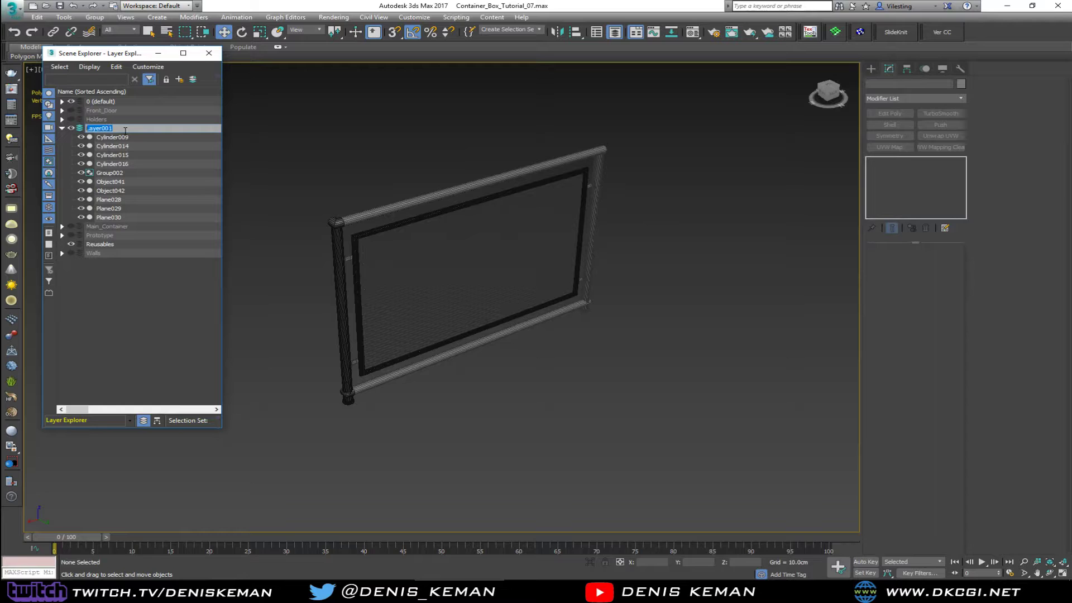
type("Fence_Type_01")
key("Return")
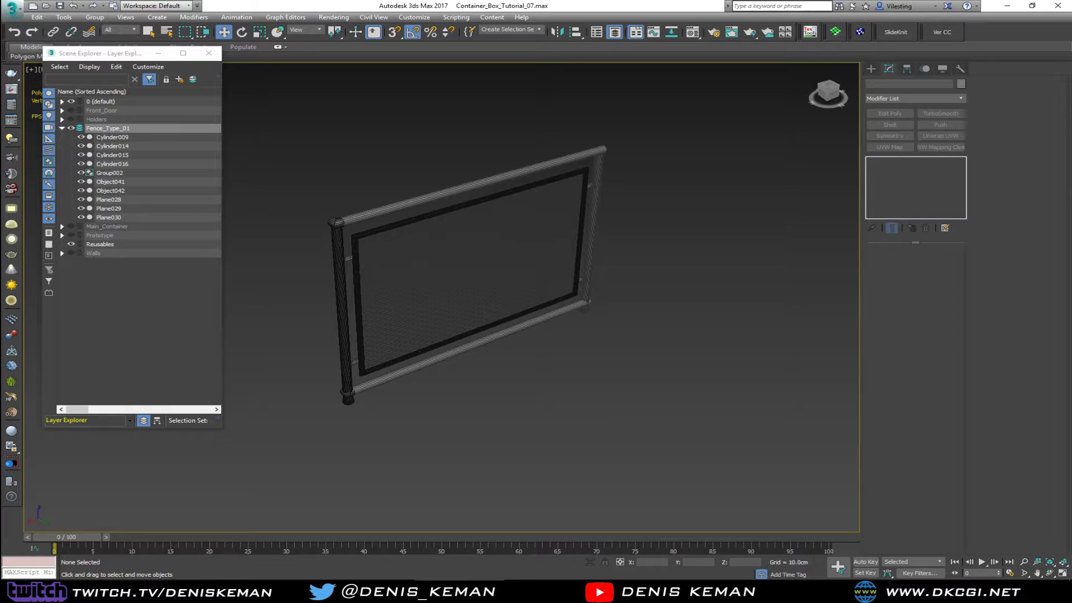
key("l")
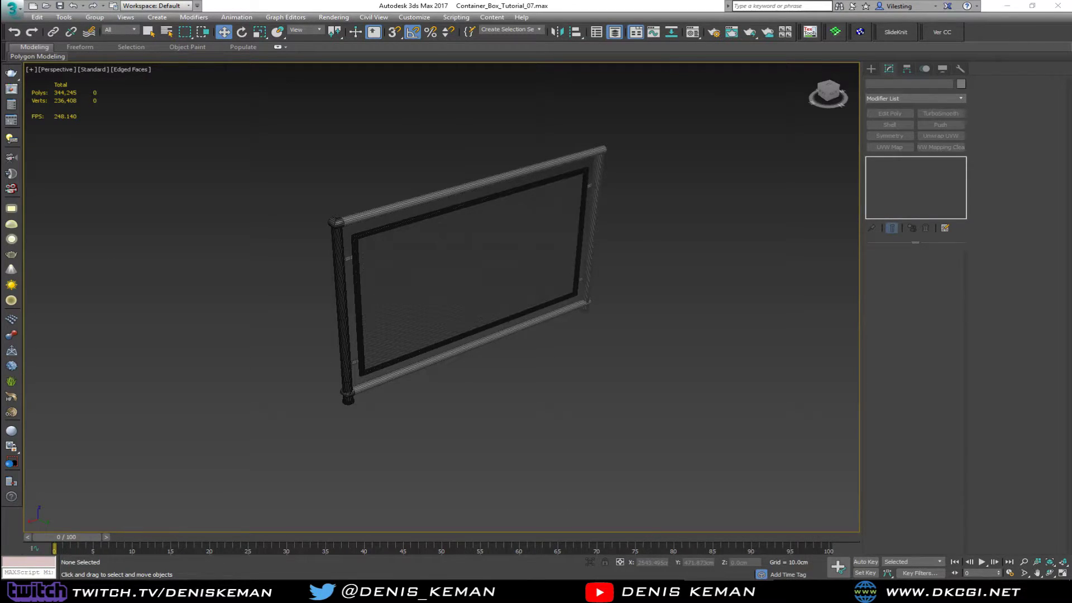
- Browse the railing reference photos and examine the posts, clamps and glass panels in Railing_07
left_click_drag(0, 139, 317, 99)
key("Right")
key("Right")
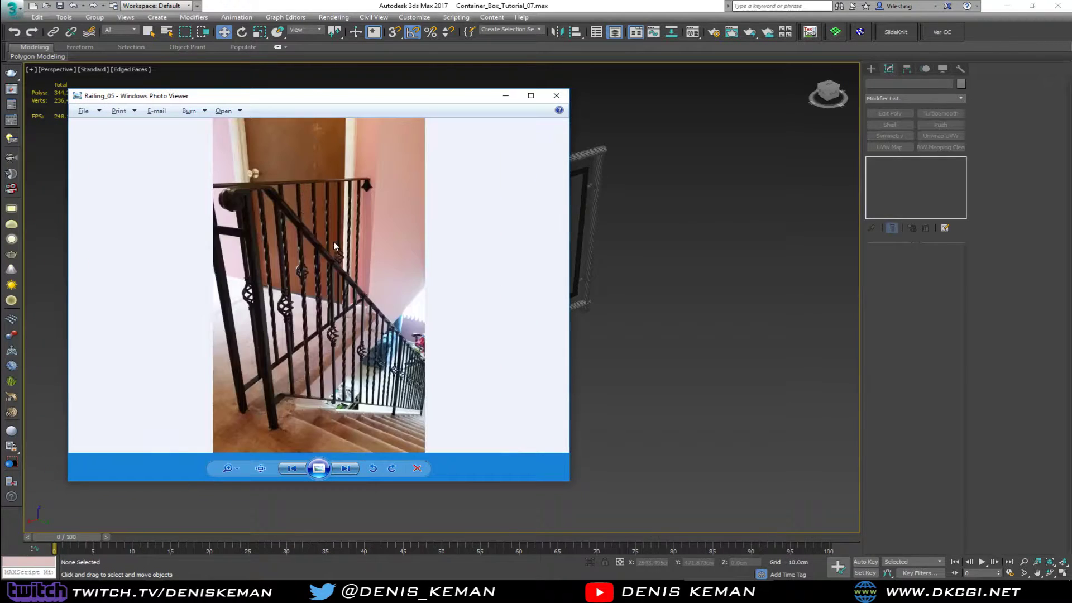
key("Right")
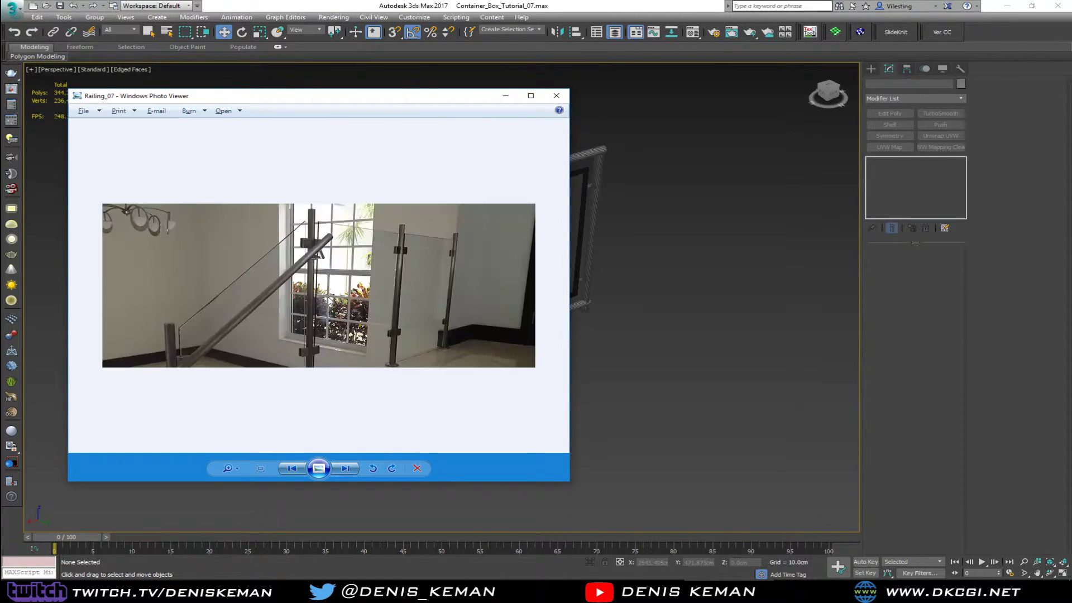
key("Left")
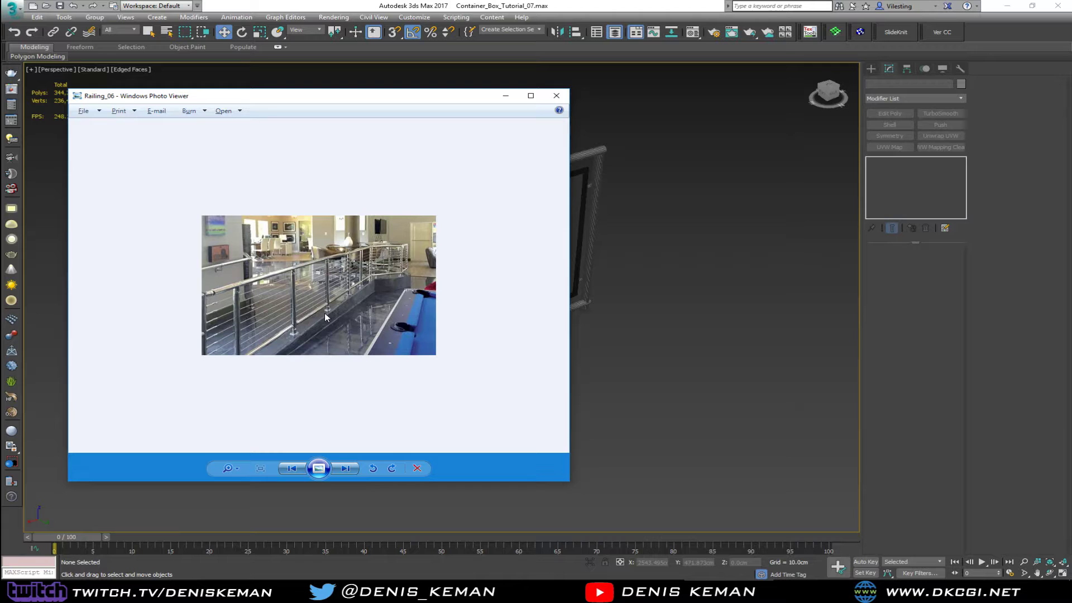
key("Right")
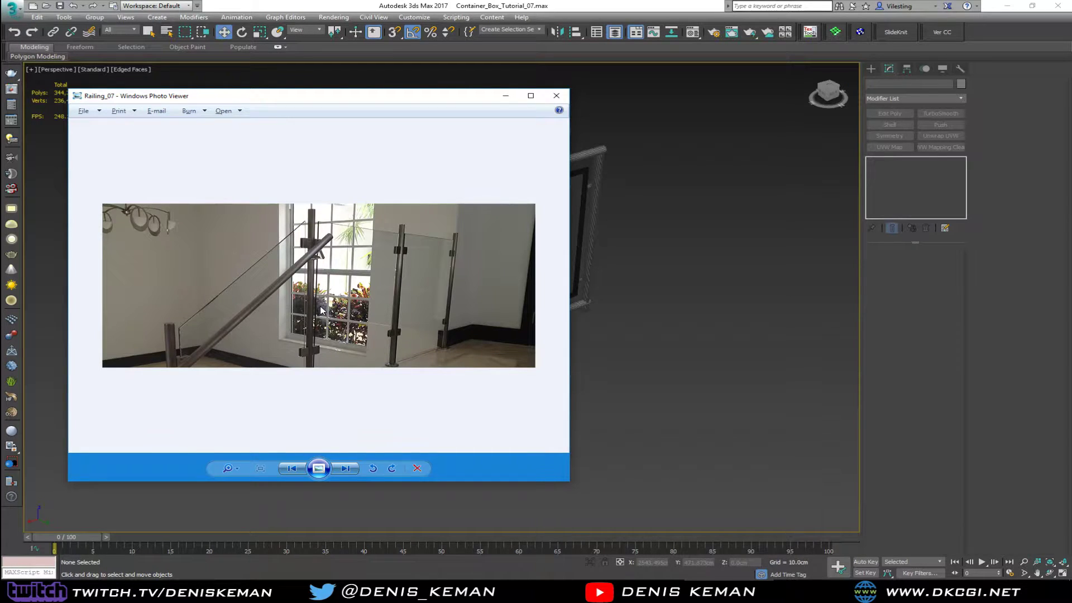
scroll(322, 318, "up", 2)
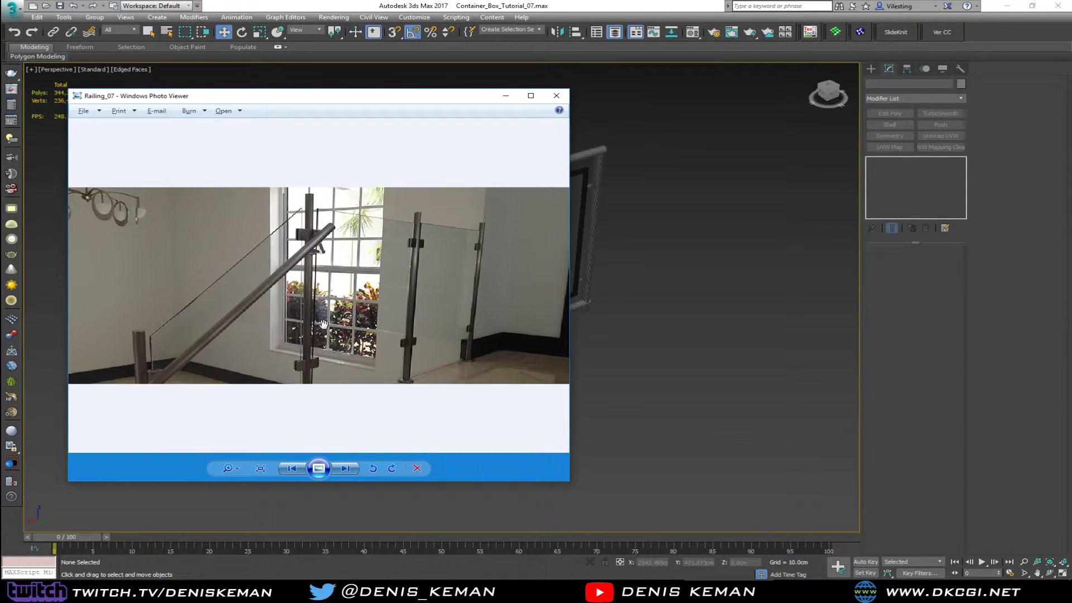
scroll(323, 323, "down", 1)
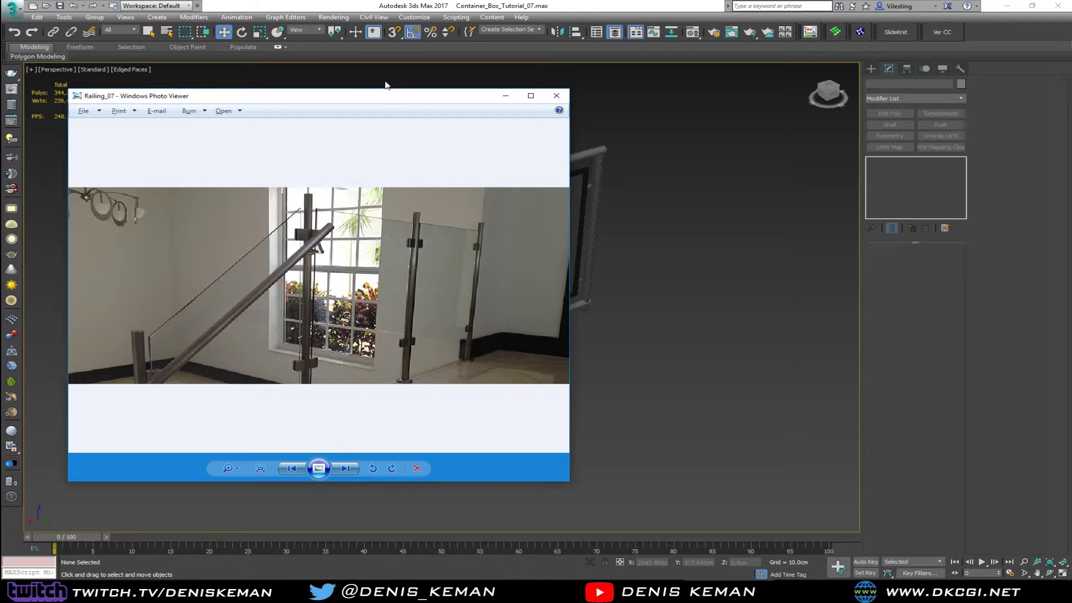
left_click_drag(390, 100, 0, 120)
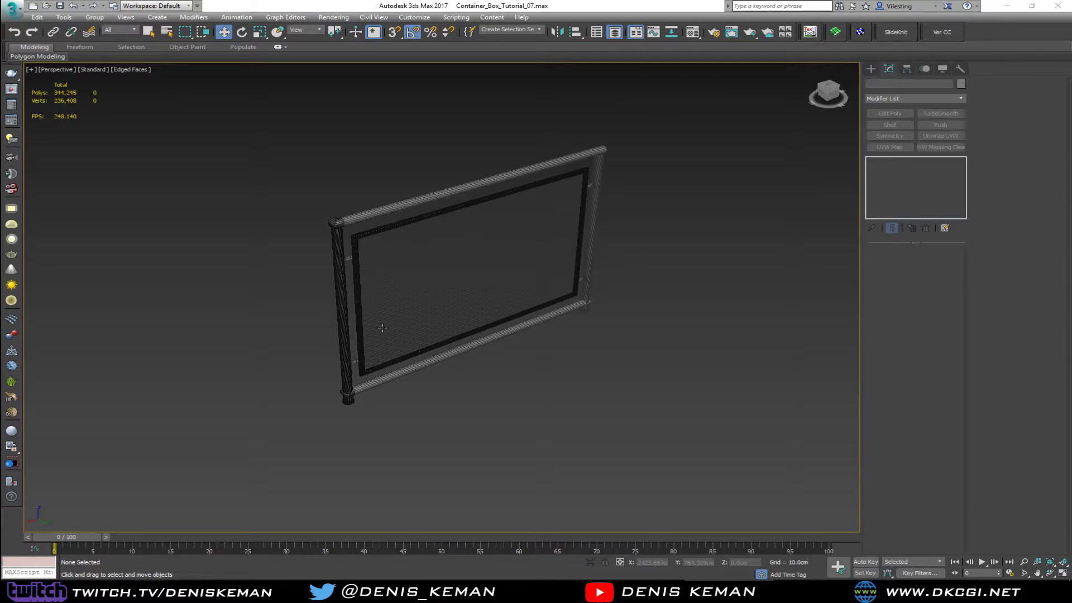
- Clone the dark corner post in place as a Copy and clear the selection
left_click(591, 242)
middle_click_drag(591, 245, 592, 257)
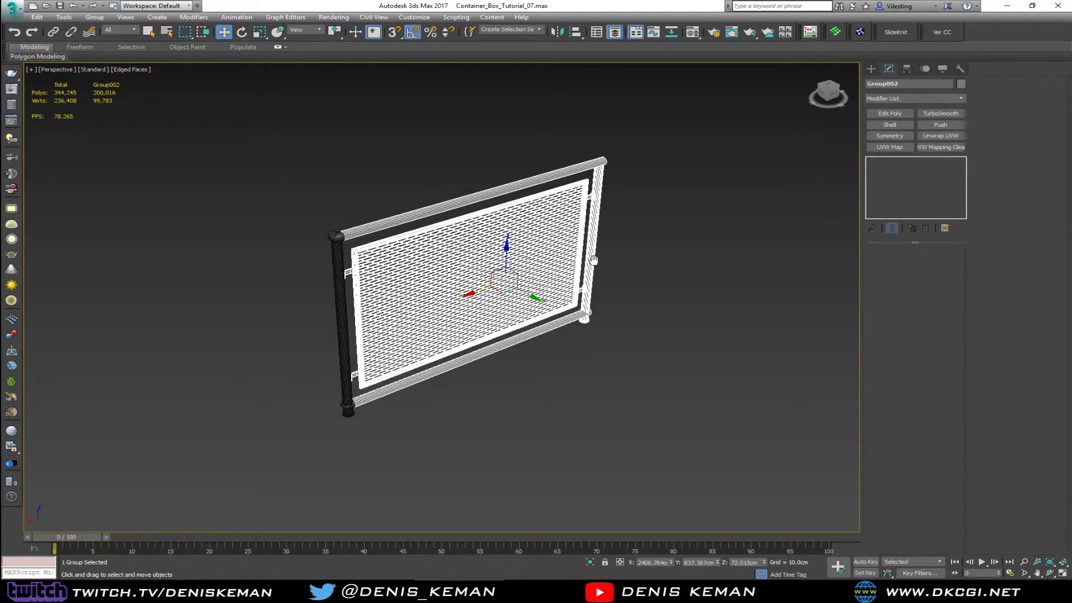
left_click(337, 312)
scroll(337, 312, "up", 3)
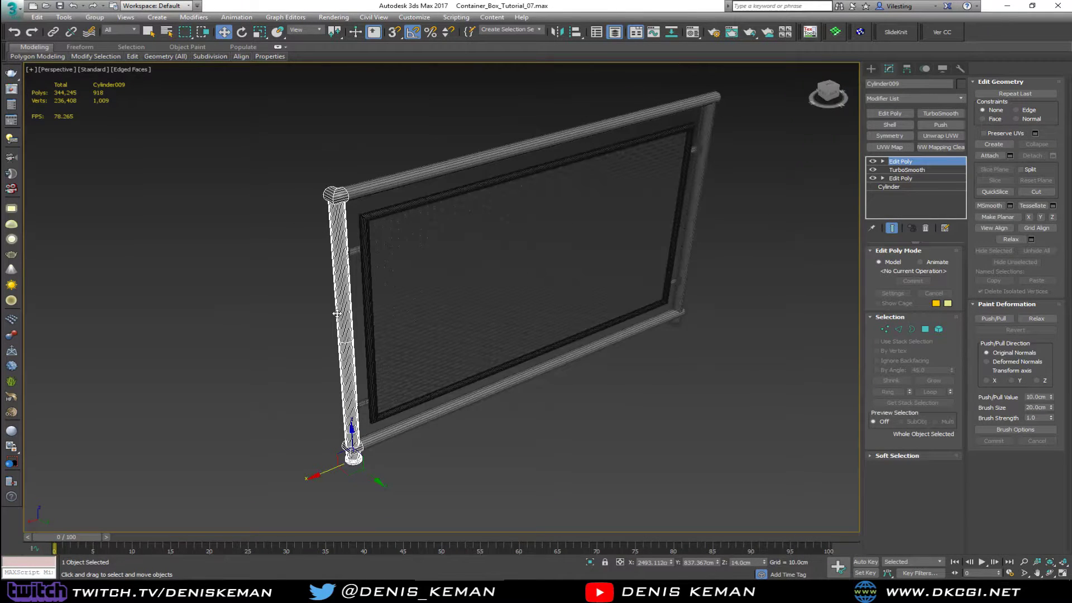
key("ctrl+v")
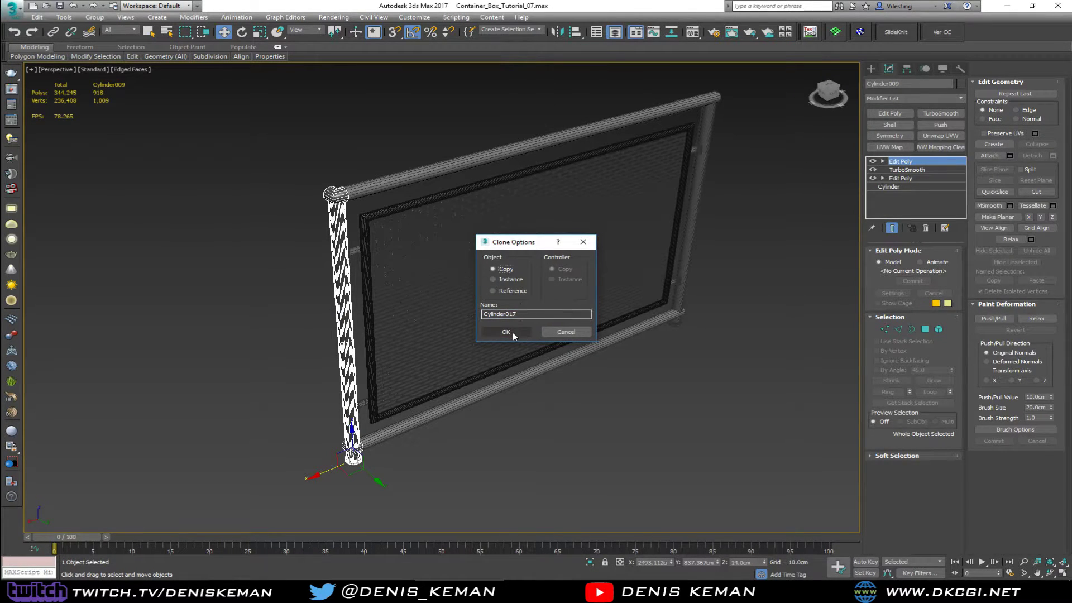
left_click(506, 332)
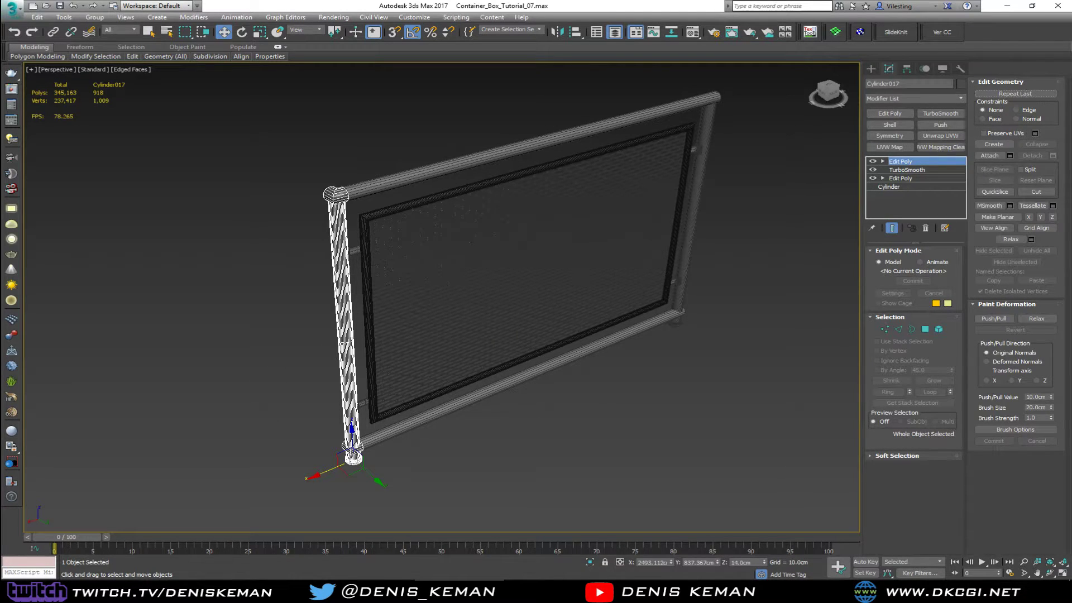
key("ctrl+d")
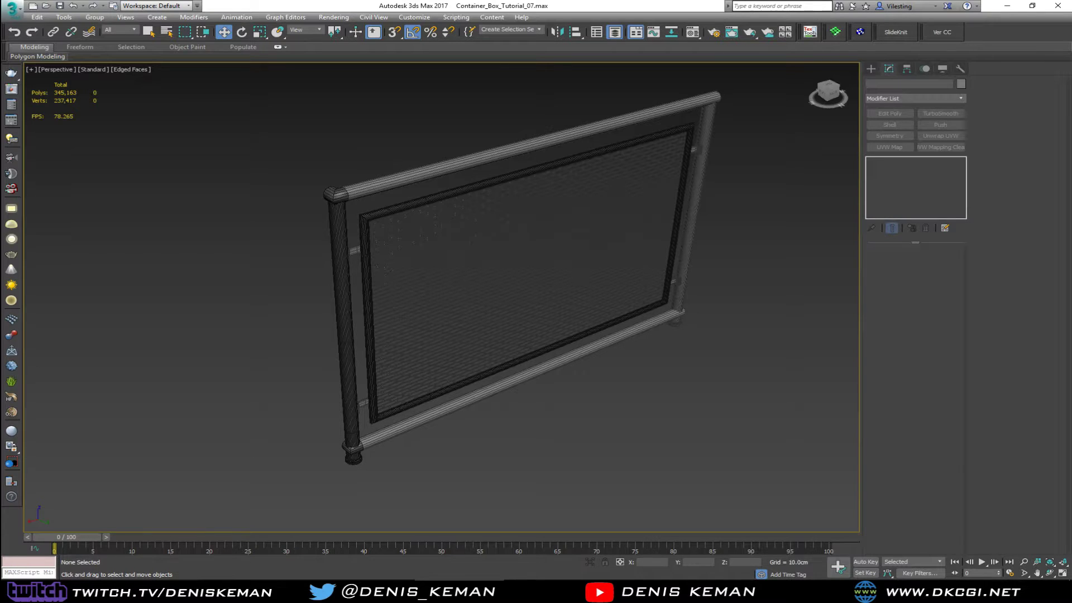
- Isolate the copied post and delete its upper and lower corner piece elements
key("ctrl+z")
left_click(345, 240)
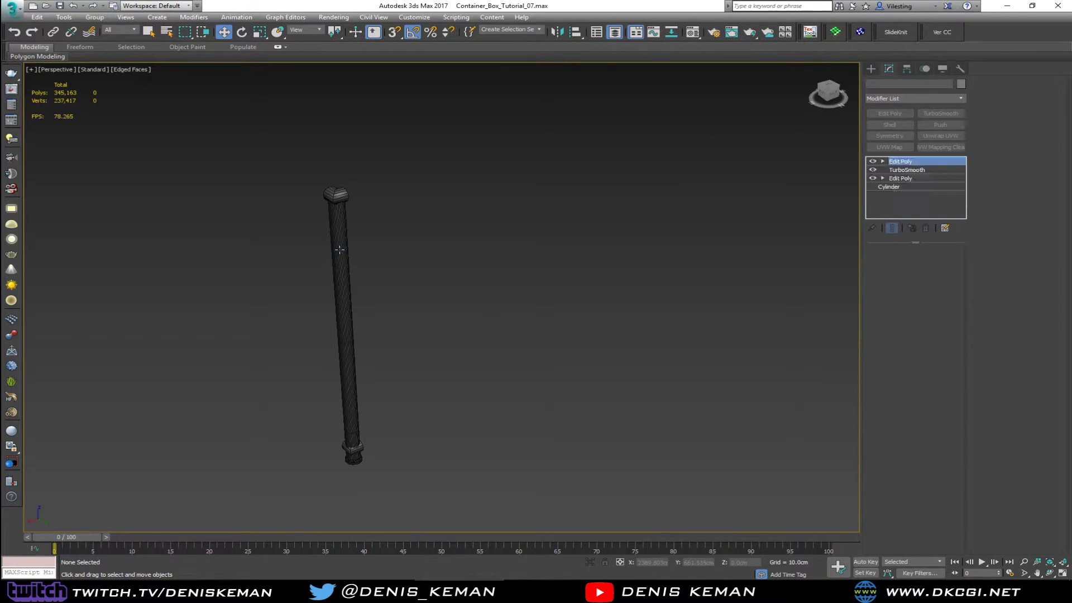
left_click(938, 329)
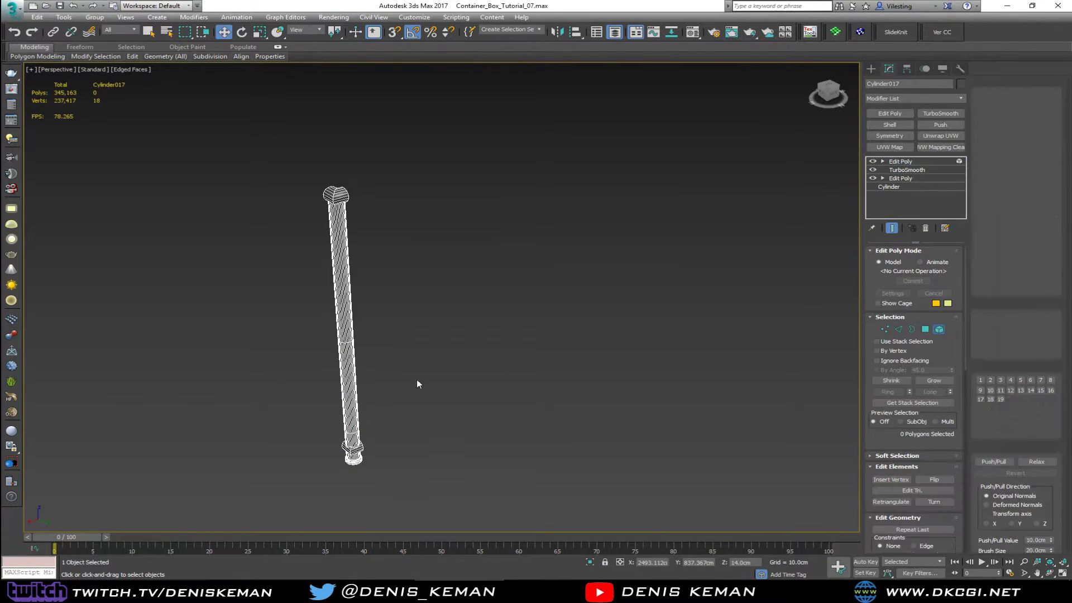
left_click(353, 447)
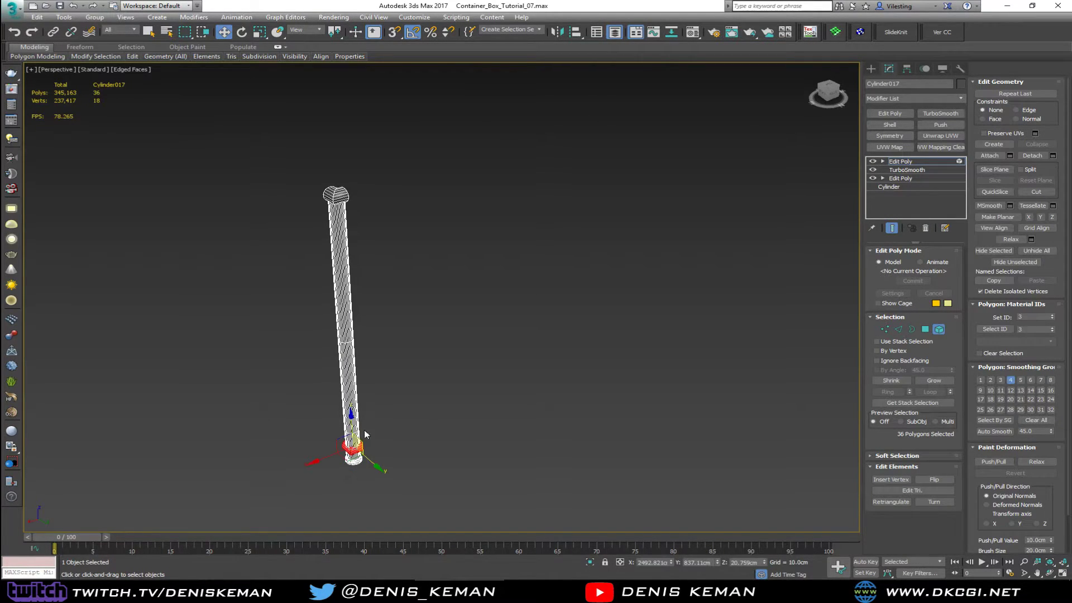
left_click(332, 196, "ctrl")
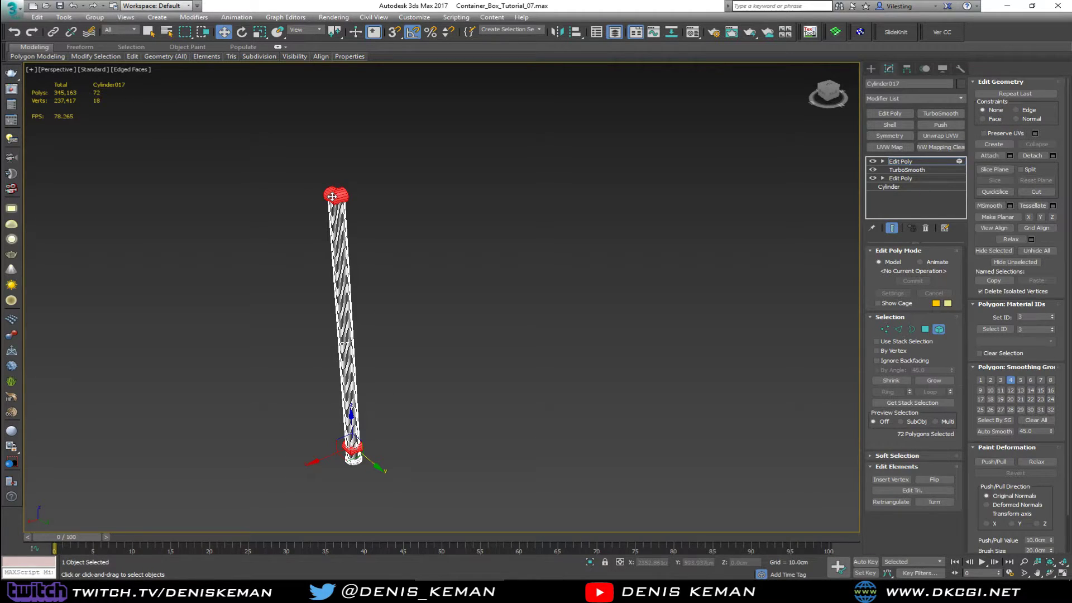
key("Delete")
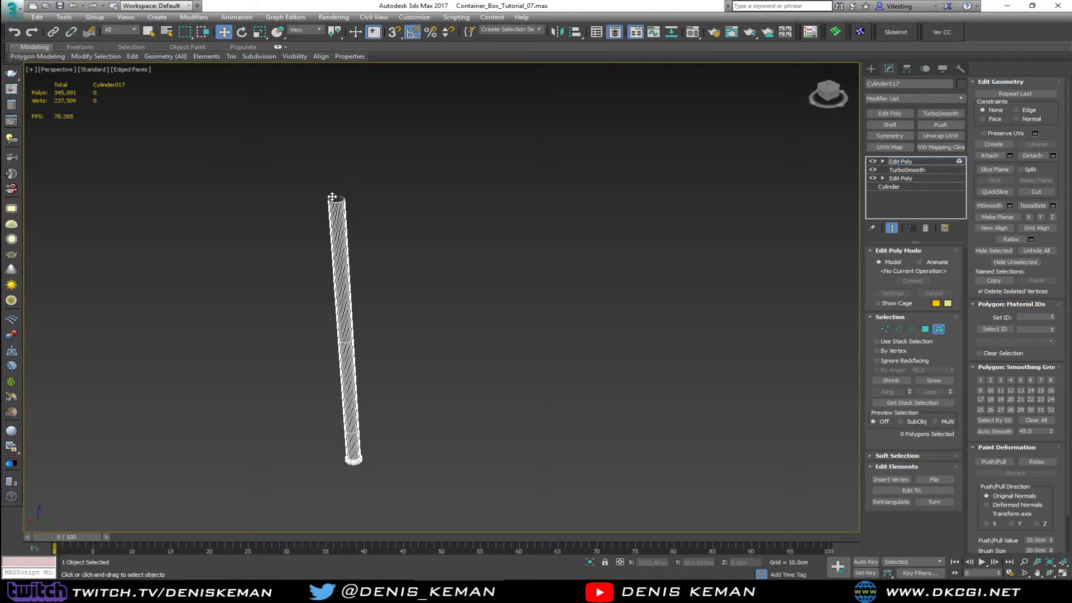
- Inspect the open border at the copied post's upper end and turn off the modifier stack's end result display
middle_click_drag(316, 196, 361, 251)
scroll(361, 250, "up", 3)
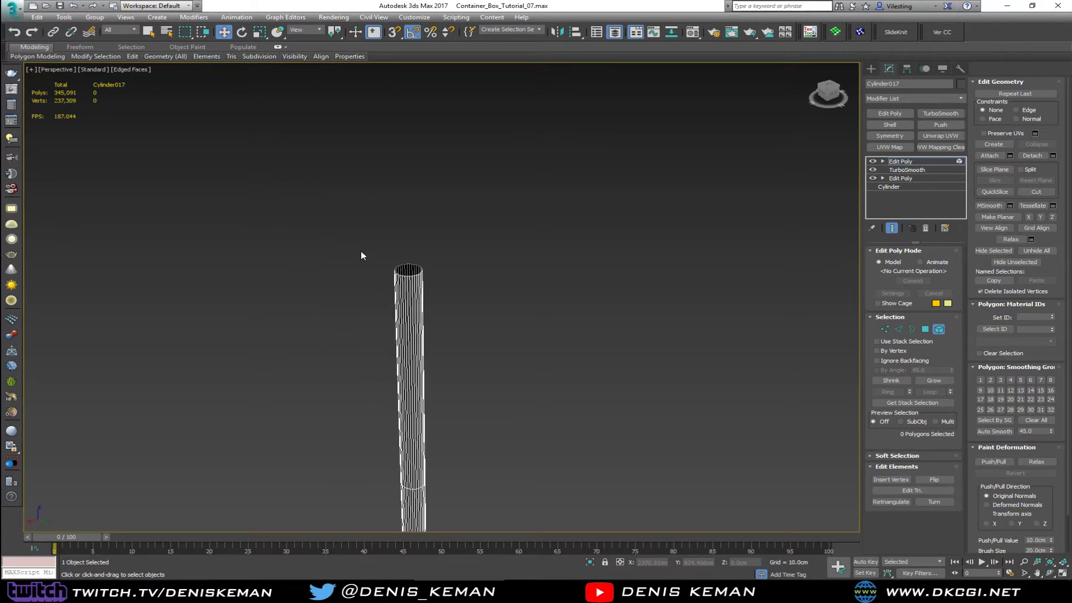
key("3")
left_click(422, 274)
key("z")
middle_click_drag(455, 147, 428, 370)
scroll(445, 330, "up", 5)
scroll(429, 370, "down", 3)
left_click(891, 227)
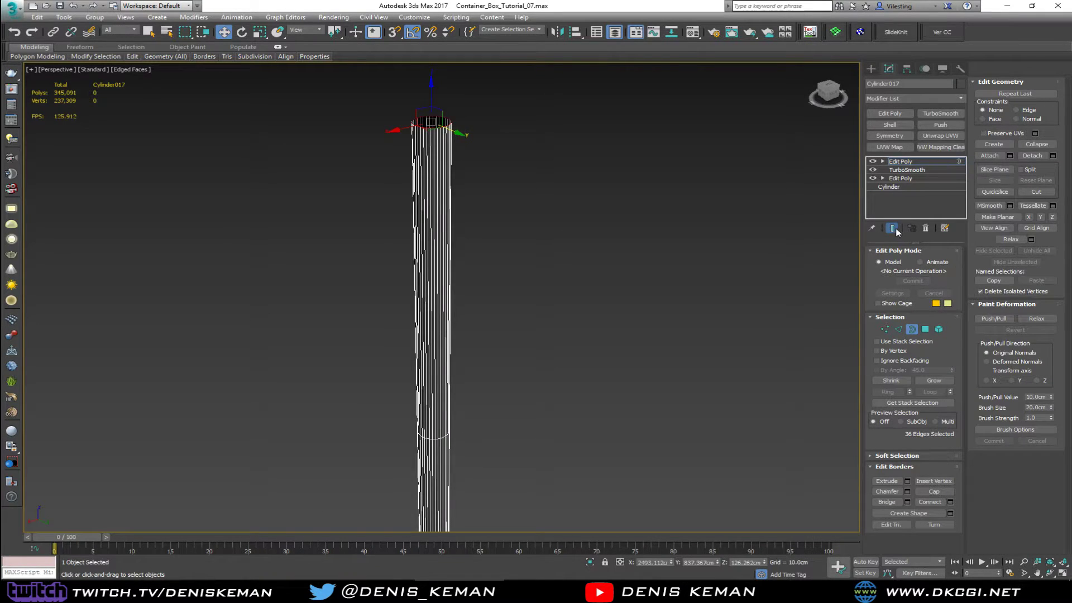
key("3")
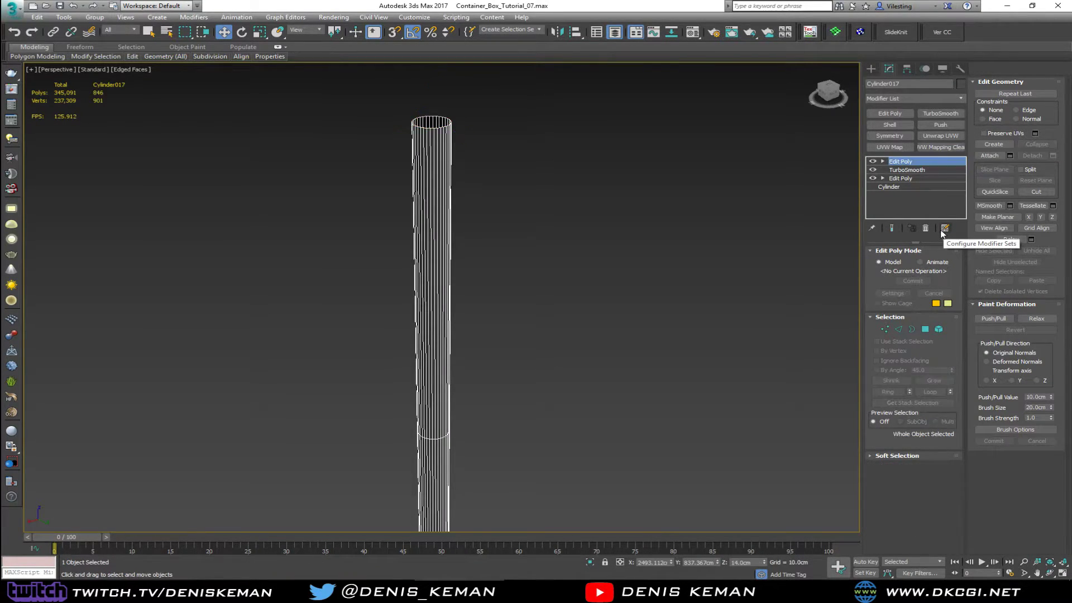
- Try removing the upper Edit Poly and TurboSmooth modifiers from the copied post, check its base, and undo both removals
left_click(926, 229)
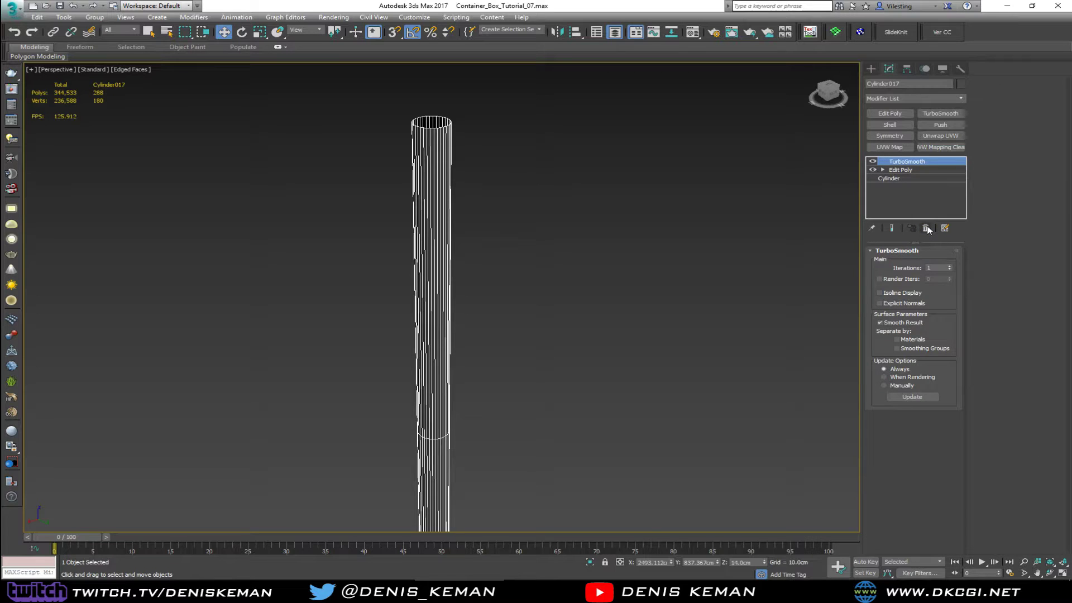
left_click(926, 229)
scroll(481, 130, "down", 3)
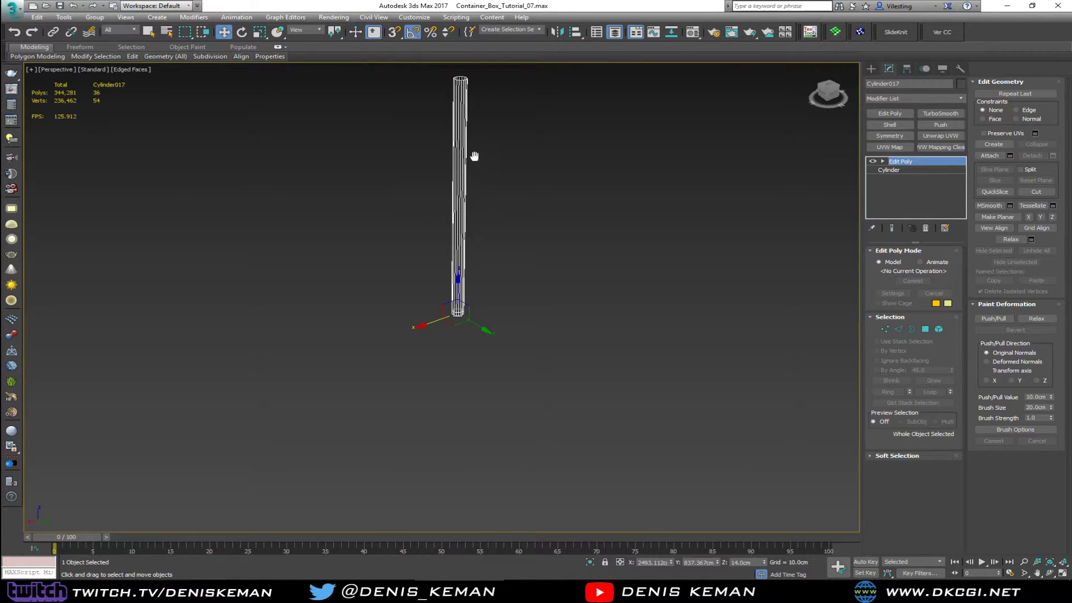
middle_click_drag(474, 157, 474, 192)
middle_click_drag(470, 256, 470, 212, "alt")
scroll(471, 367, "up", 6)
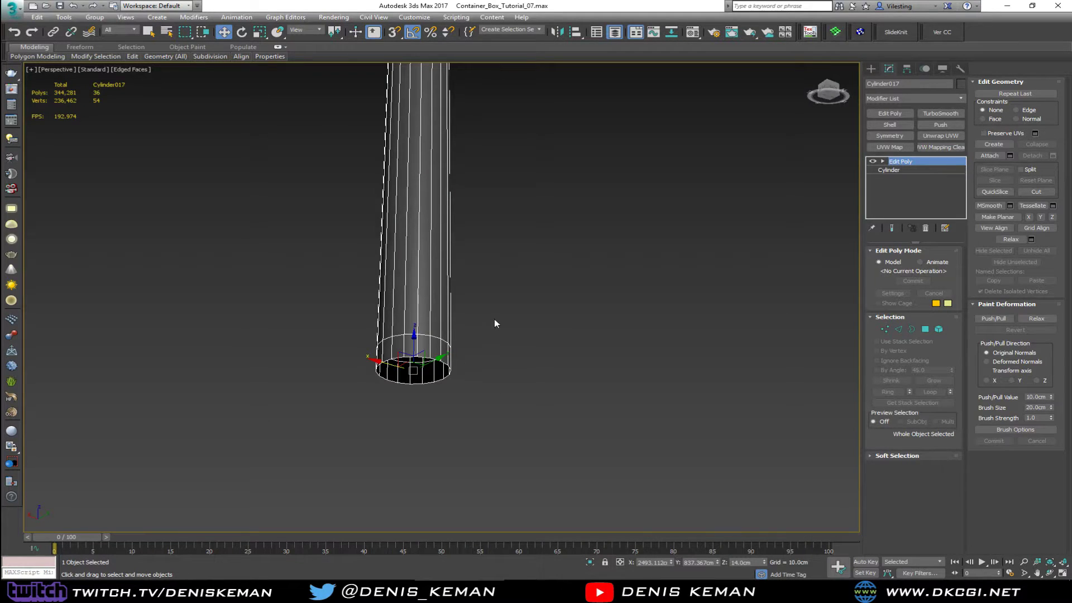
key("ctrl+z")
key("ctrl+z")
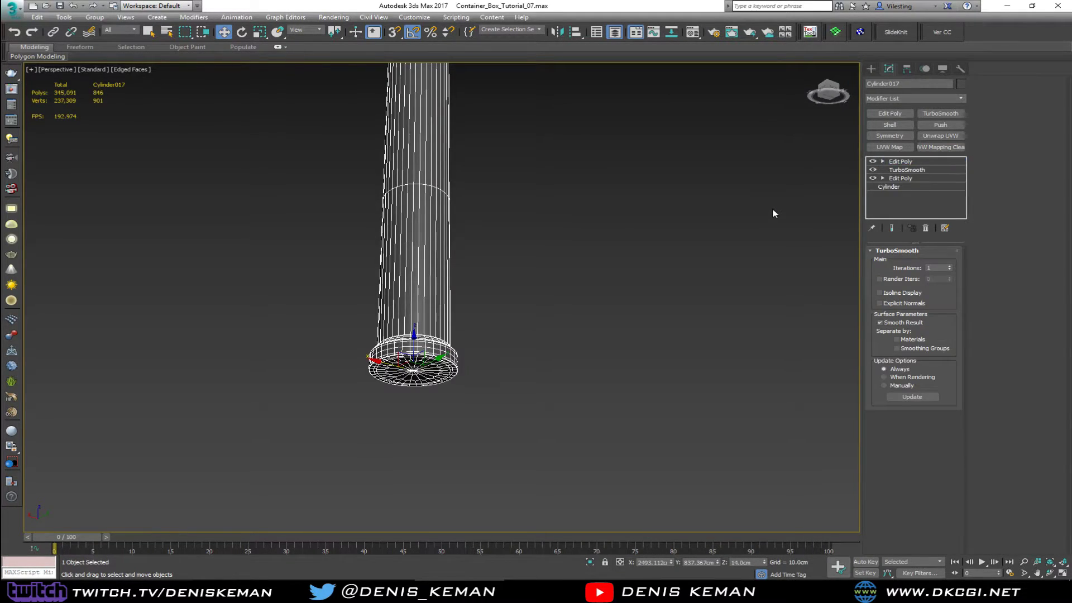
- Detach the foot ring element at the base of the copied post as a clone
middle_click_drag(586, 206, 569, 260, "alt")
middle_click_drag(460, 135, 488, 294)
scroll(467, 299, "down", 6)
scroll(467, 338, "up", 4)
scroll(488, 296, "up", 5)
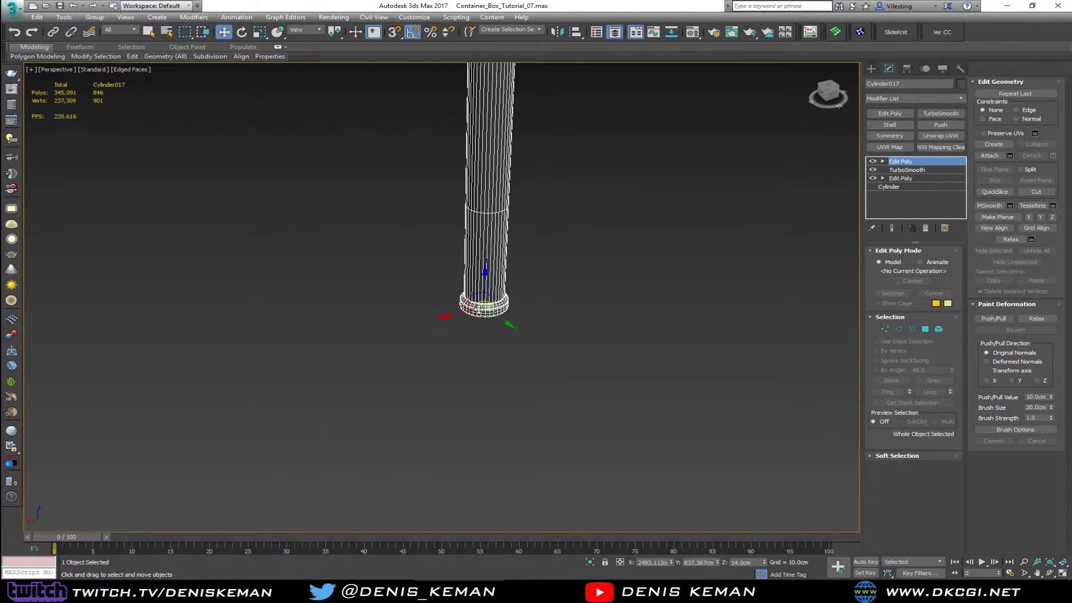
left_click(938, 329)
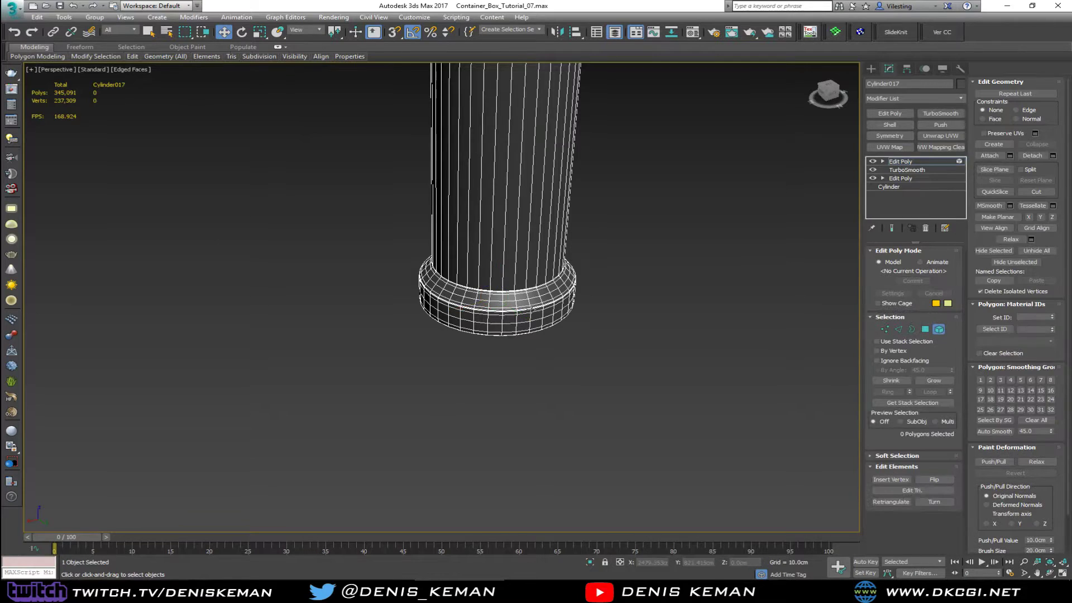
left_click(532, 308)
left_click(1052, 155)
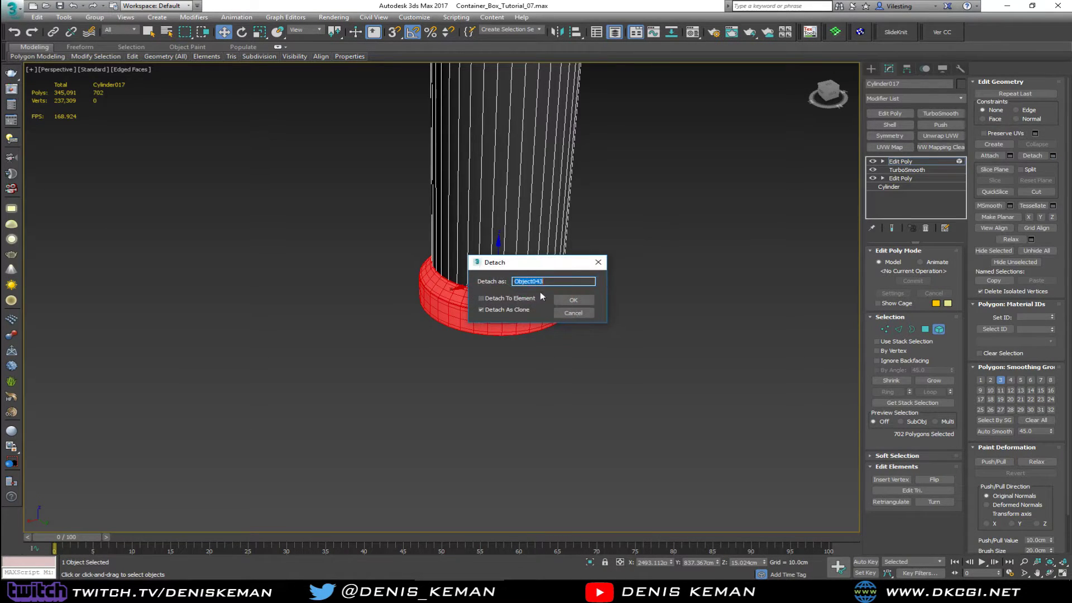
left_click(566, 301)
left_click(938, 329)
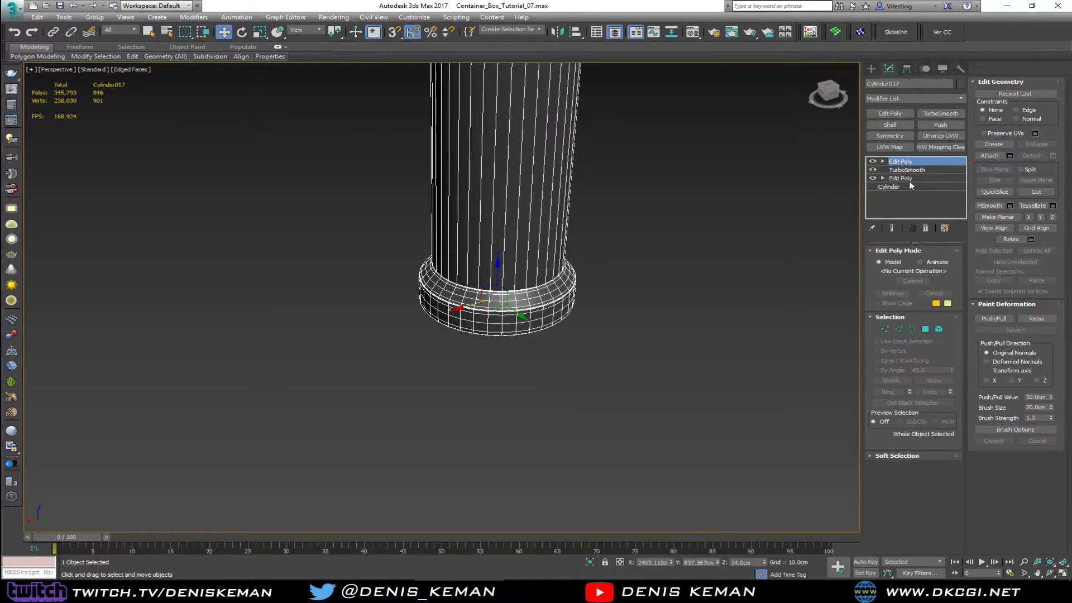
- Remove the upper Edit Poly and TurboSmooth modifiers from the copied post's tube and check the detached foot ring
left_click(924, 229)
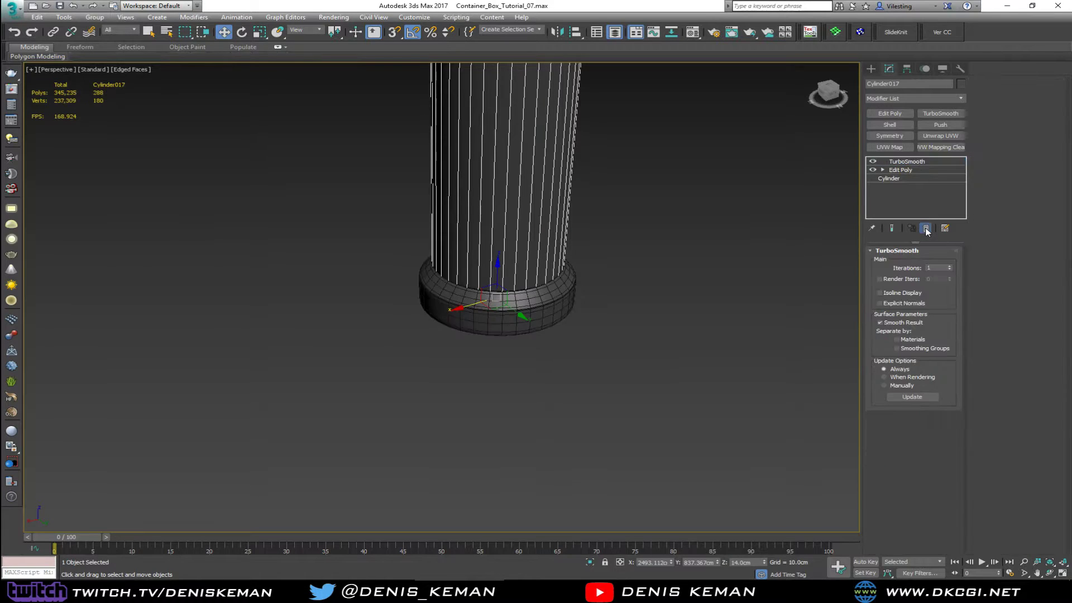
left_click(561, 307)
key("z")
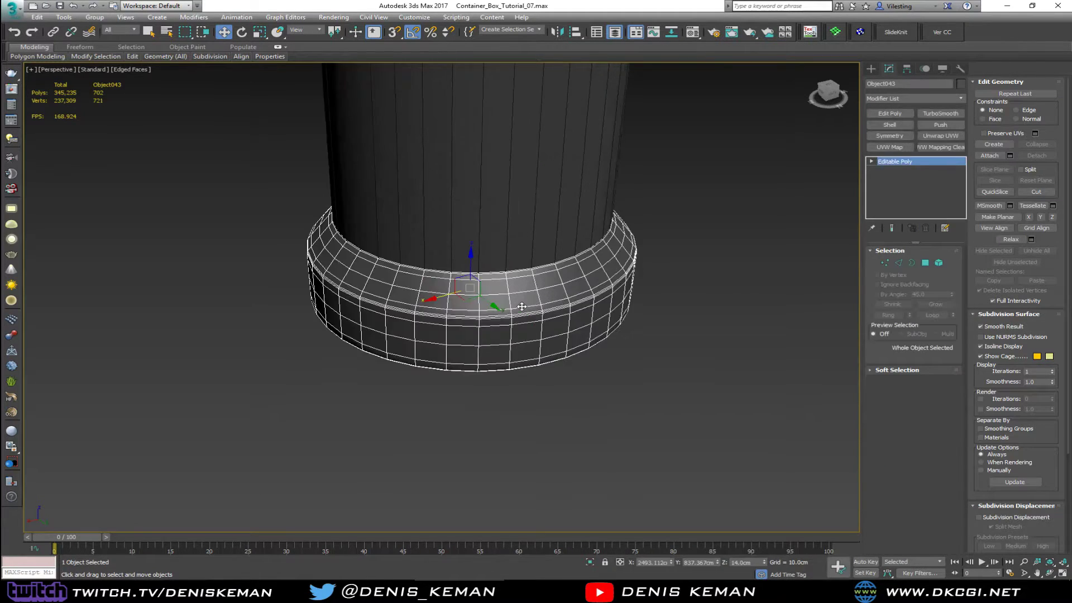
scroll(521, 306, "down", 10)
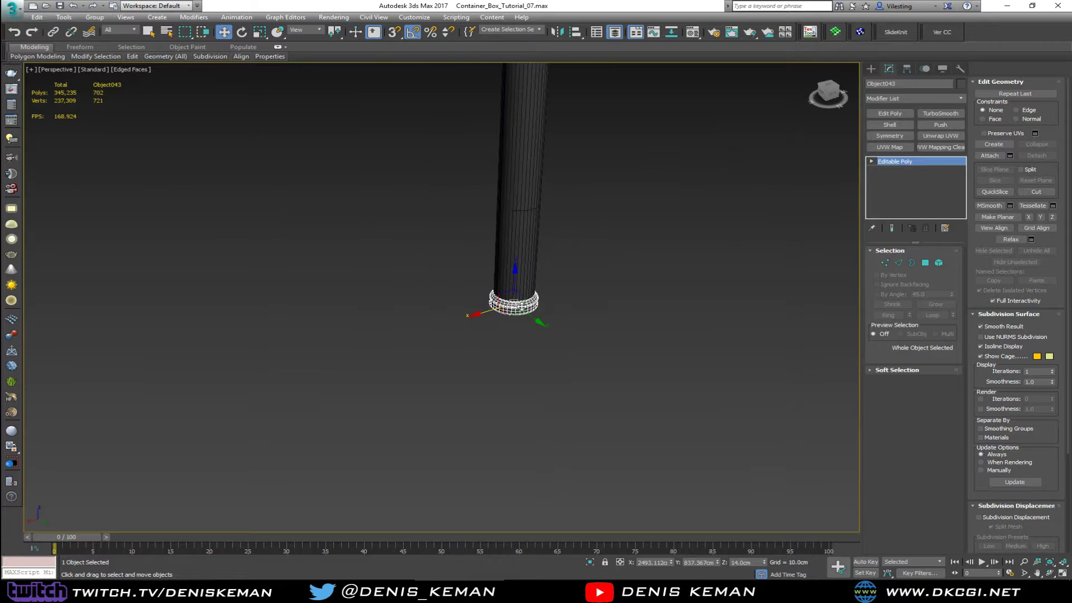
scroll(548, 316, "down", 4)
left_click(535, 276)
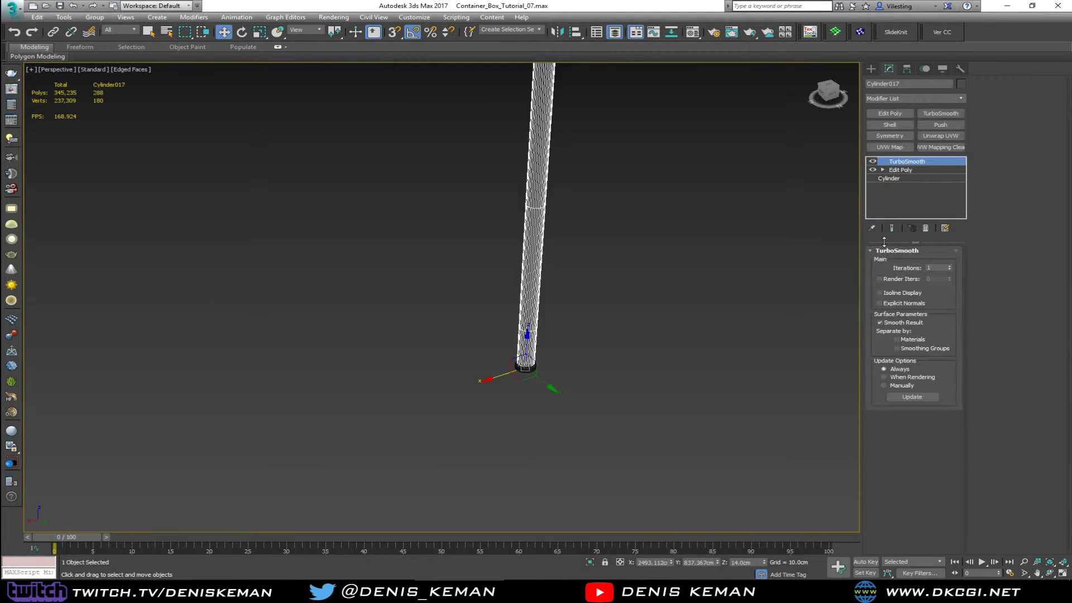
left_click(924, 229)
left_click(632, 218)
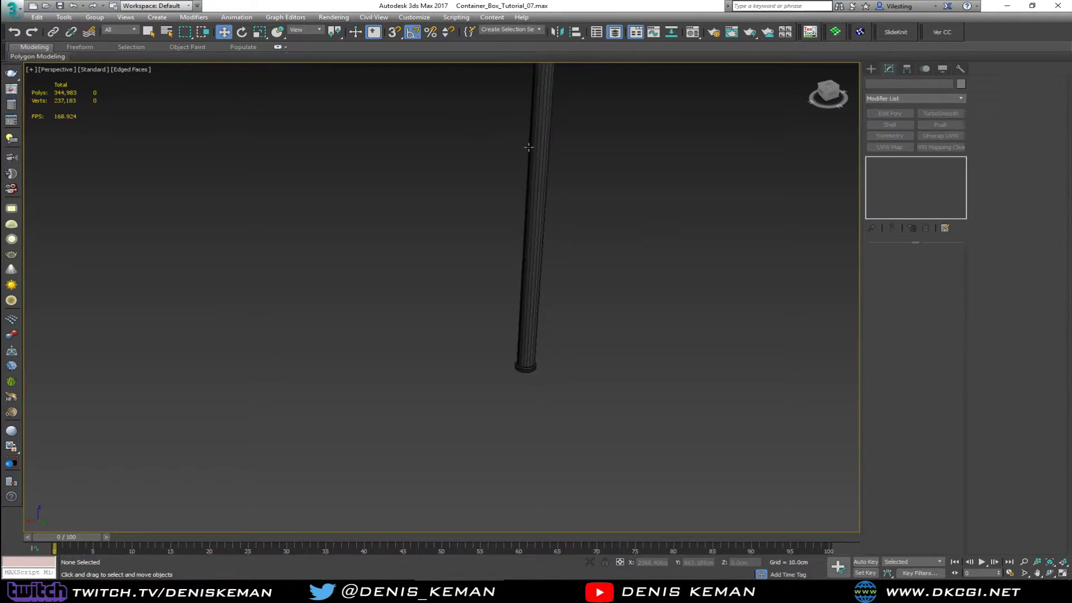
- Extend the tube's open upper border inward into a narrow sloped rim and collapse the border to close the end
middle_click_drag(529, 145, 488, 370)
left_click(487, 304)
scroll(487, 303, "up", 3)
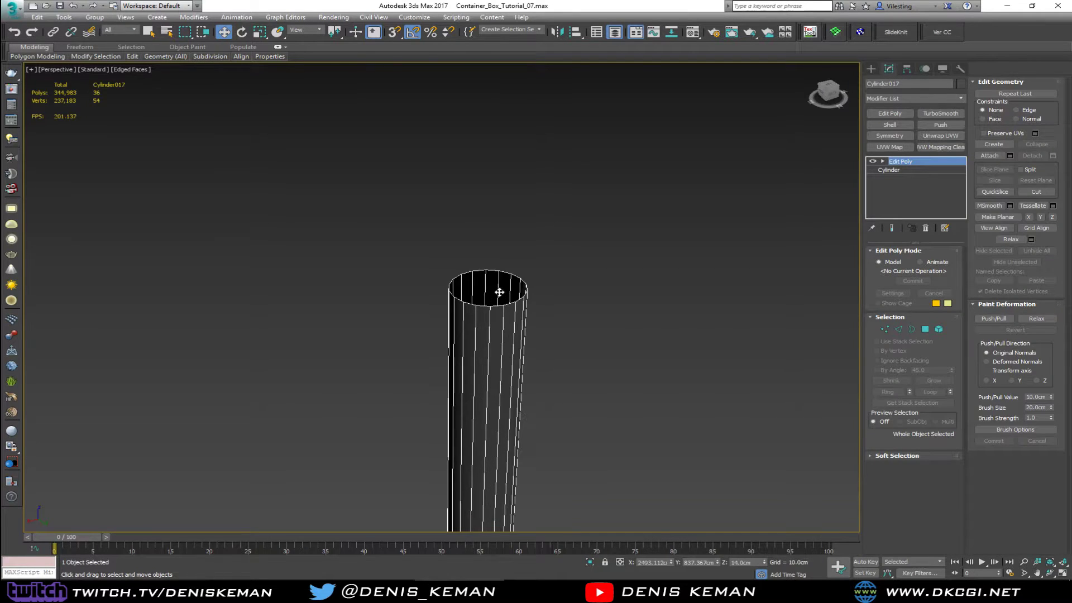
key("3")
left_click(508, 302)
scroll(505, 296, "up", 2)
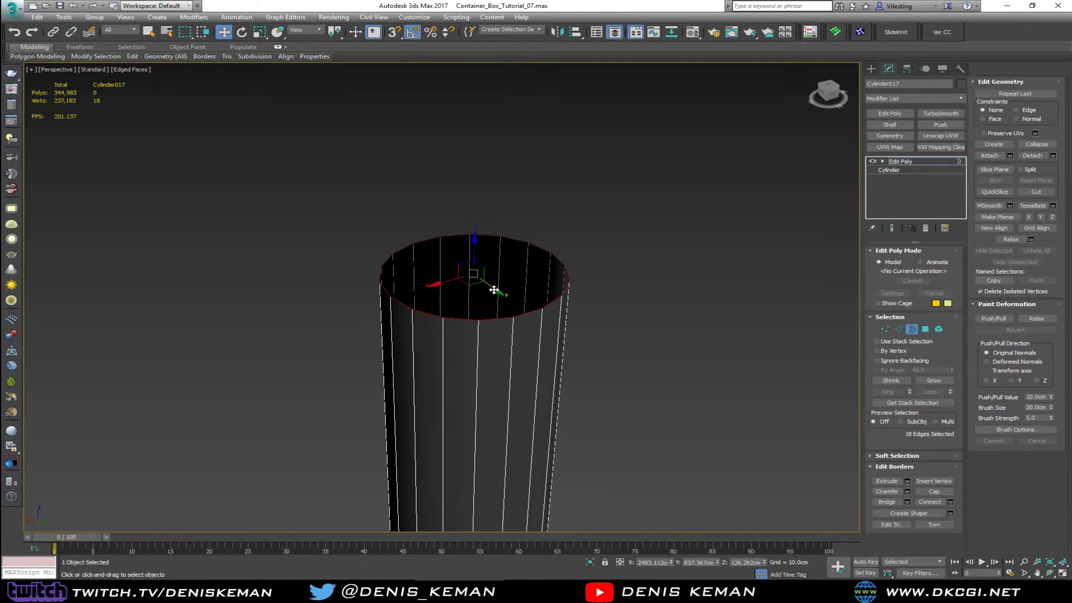
key("r")
mouse_move(472, 274)
left_mouse_down("shift")
mouse_move(472, 284)
mouse_move(474, 247)
mouse_move(470, 271)
left_mouse_up("shift")
key("w")
key("r")
left_click(1038, 147)
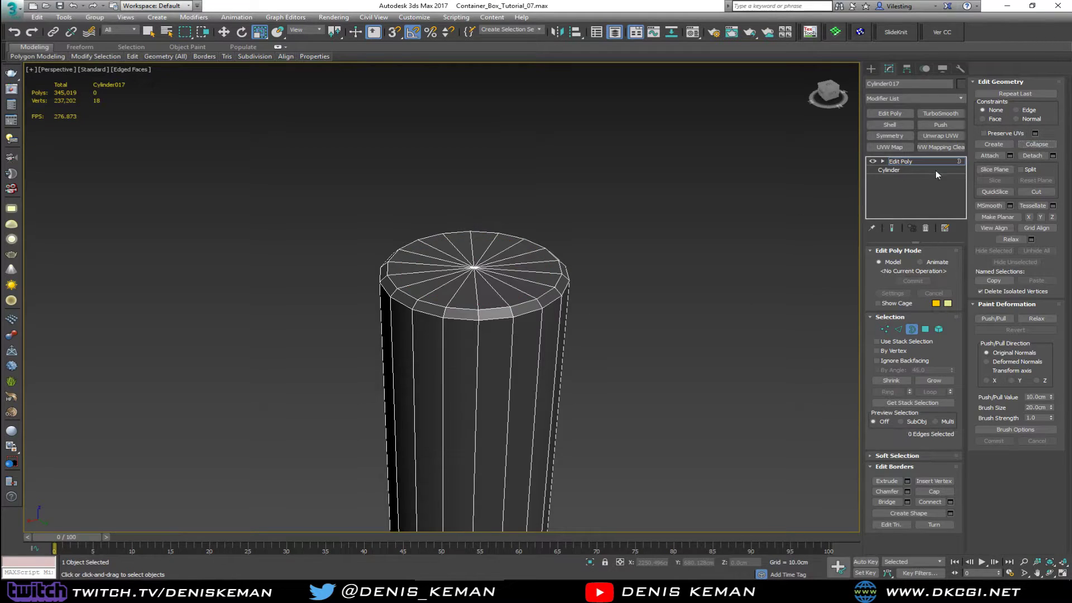
- Chamfer the outer edge loop below the post's upper rim by 0.05 cm with 2 segments
scroll(468, 317, "up", 3)
key("2")
double_click(477, 325)
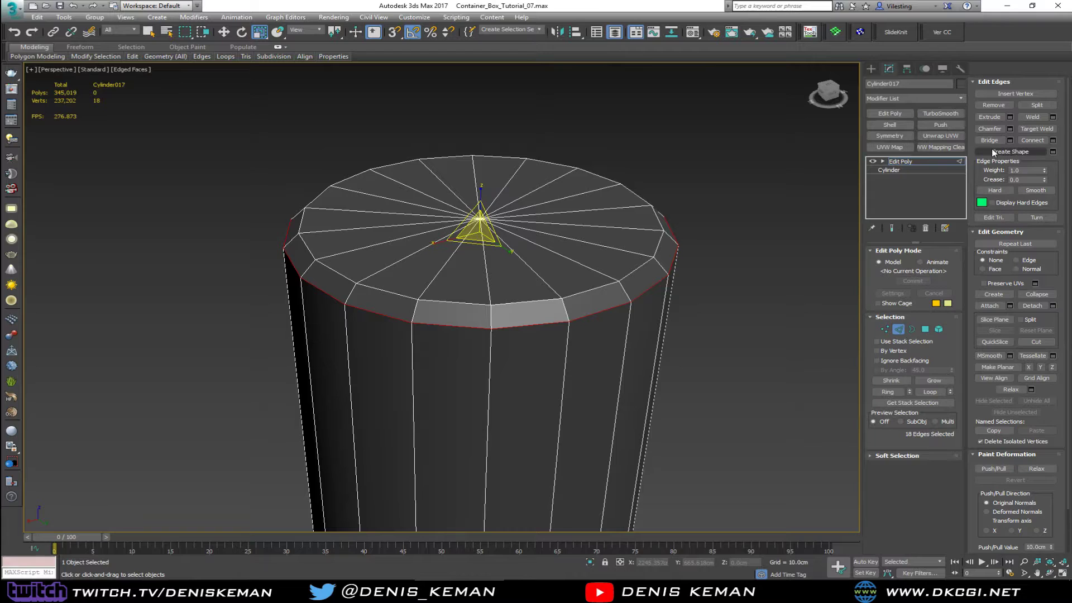
left_click(1010, 128)
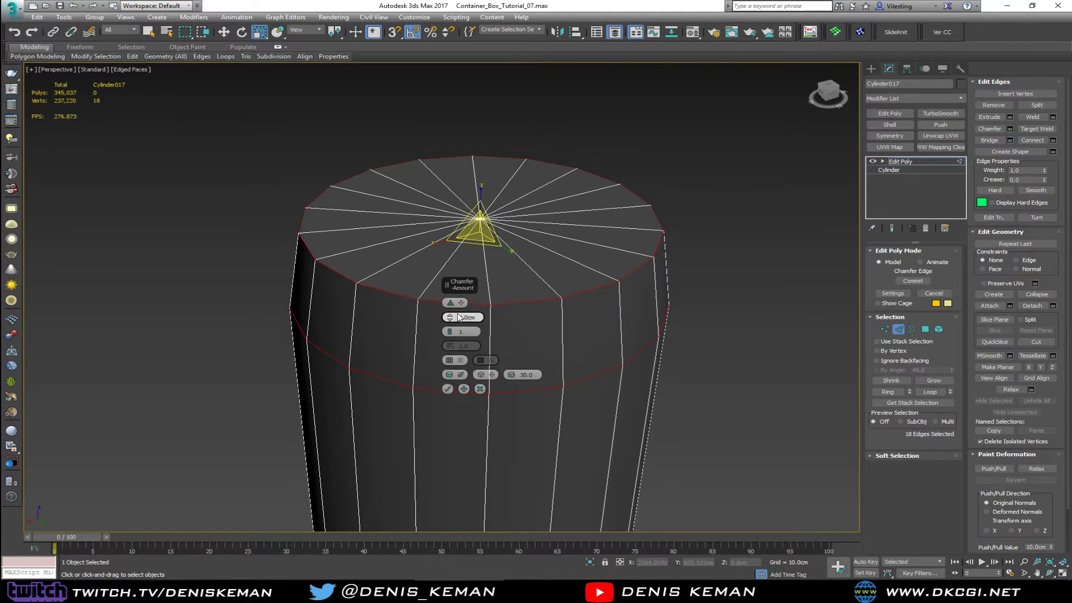
type("0.05")
key("Return")
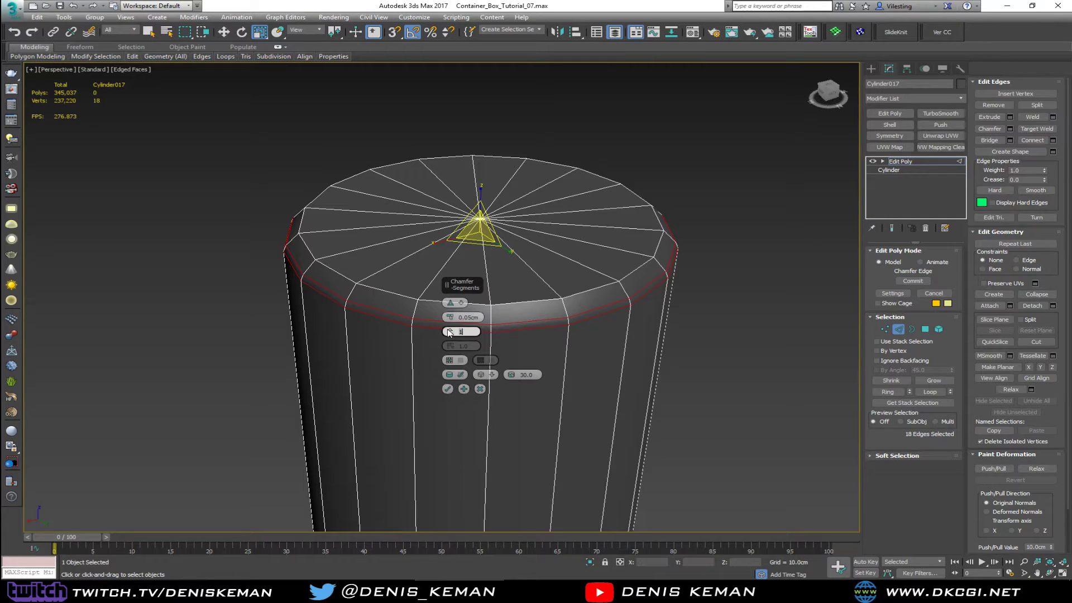
left_click(450, 332)
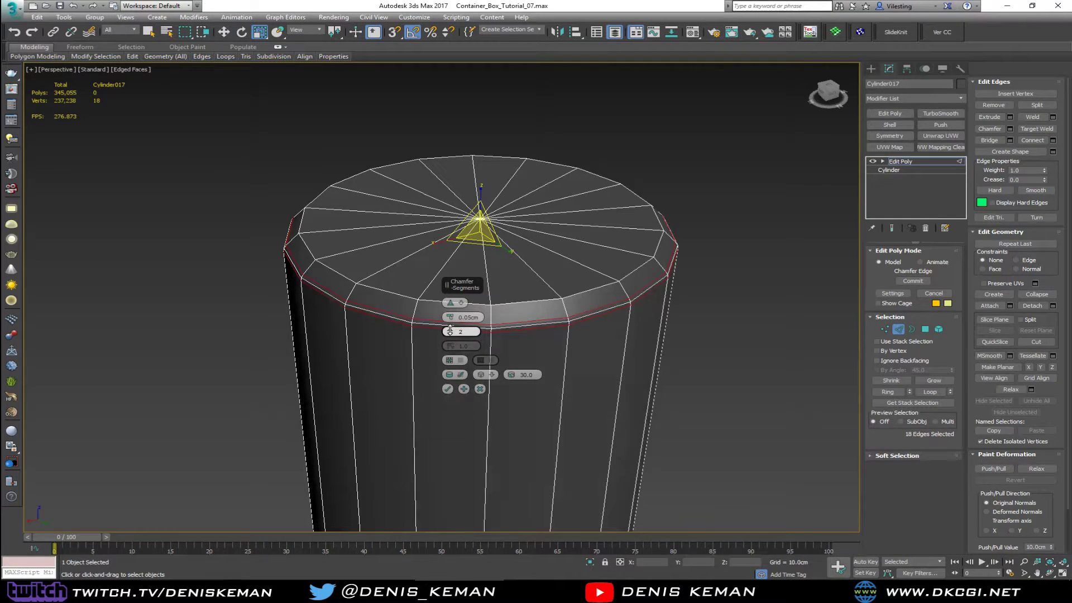
left_click(447, 389)
- Apply TurboSmooth to the capped post and turn off edged faces in the Perspective view
left_click(899, 329)
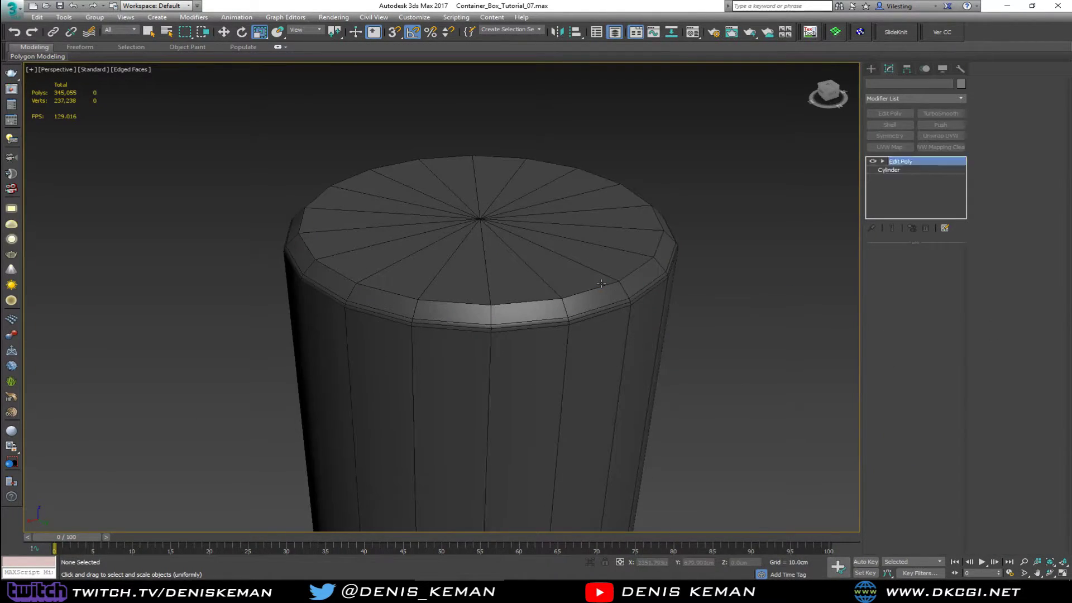
left_click(940, 113)
left_click(748, 179)
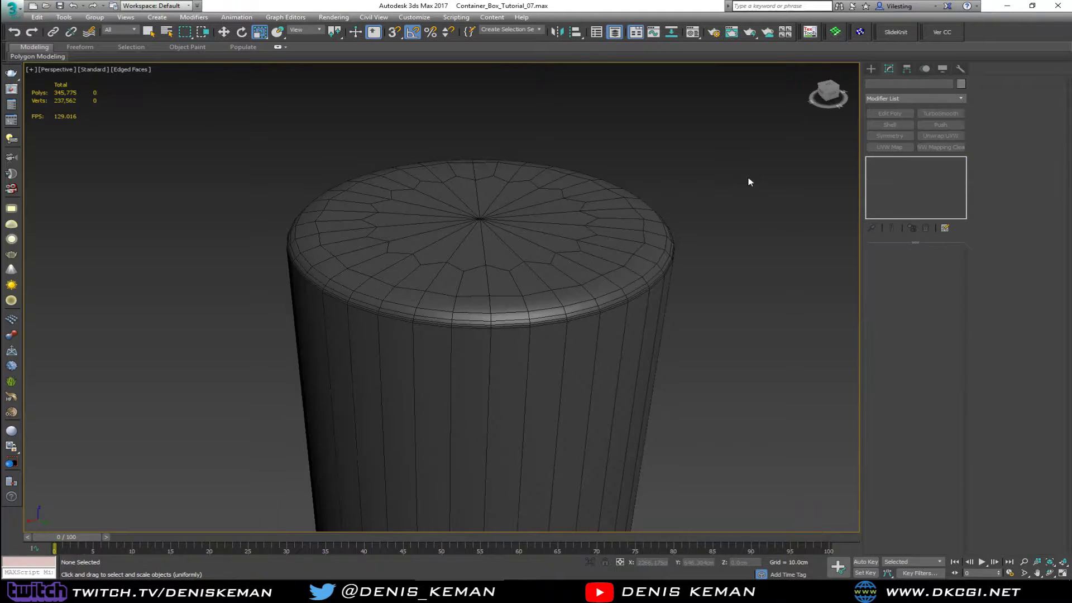
key("F4")
scroll(748, 179, "down", 5)
scroll(592, 144, "down", 5)
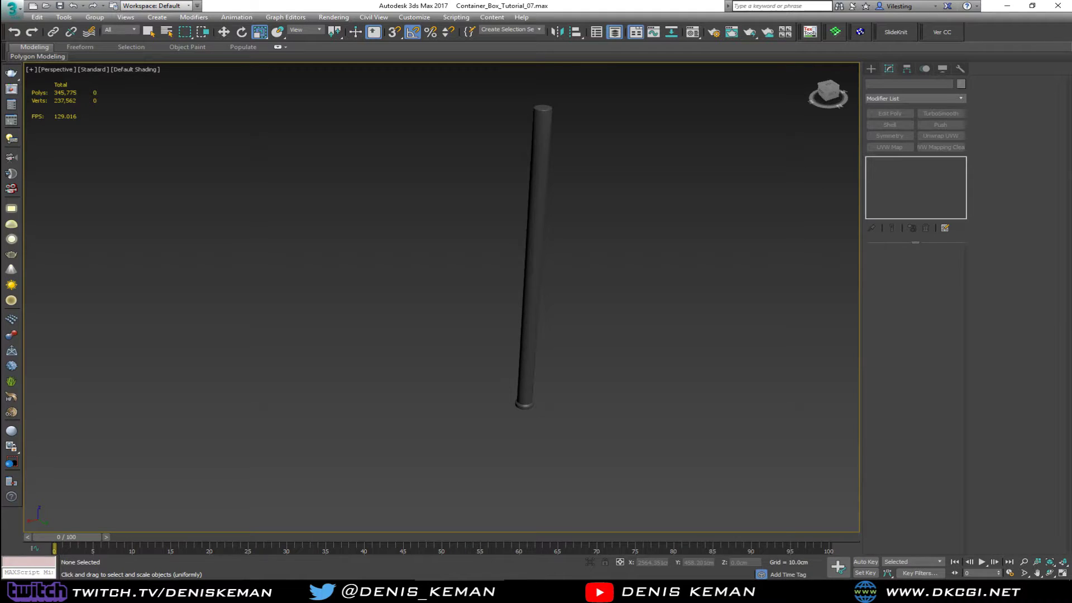
- Examine the post ends and glass clamps in the glass railing reference photo and compare them with the modelled post
left_click_drag(0, 67, 266, 90)
scroll(158, 184, "up", 5)
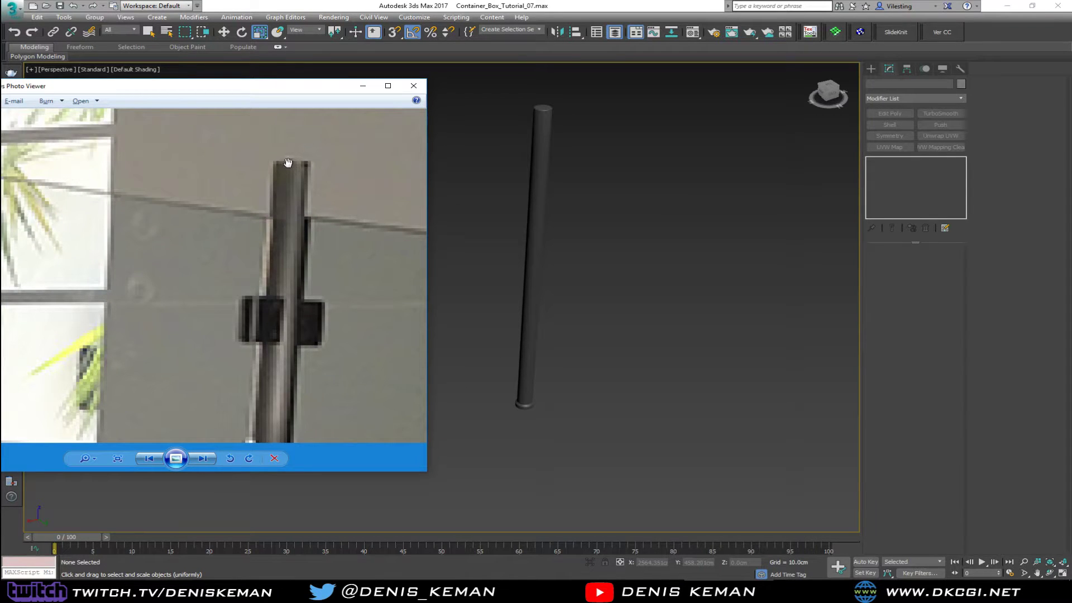
scroll(290, 165, "down", 5)
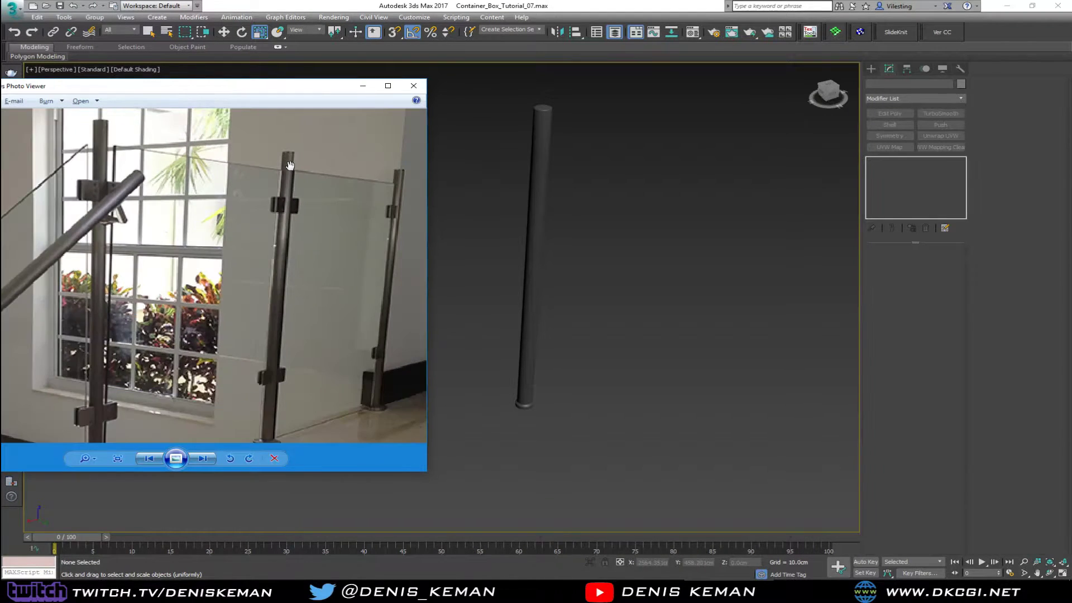
left_click_drag(289, 87, 0, 106)
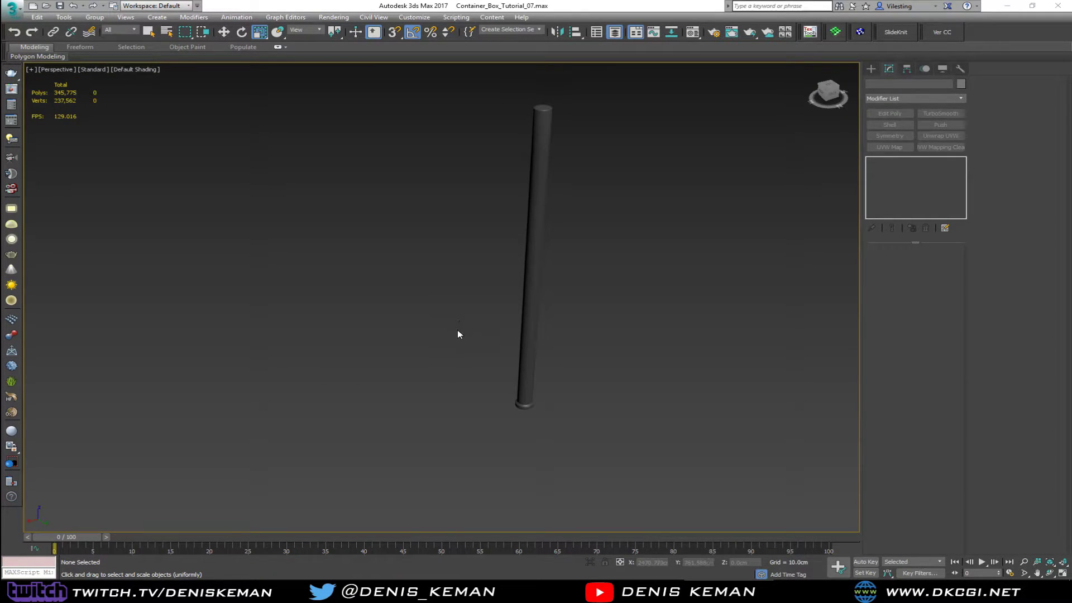
middle_click_drag(461, 333, 427, 383)
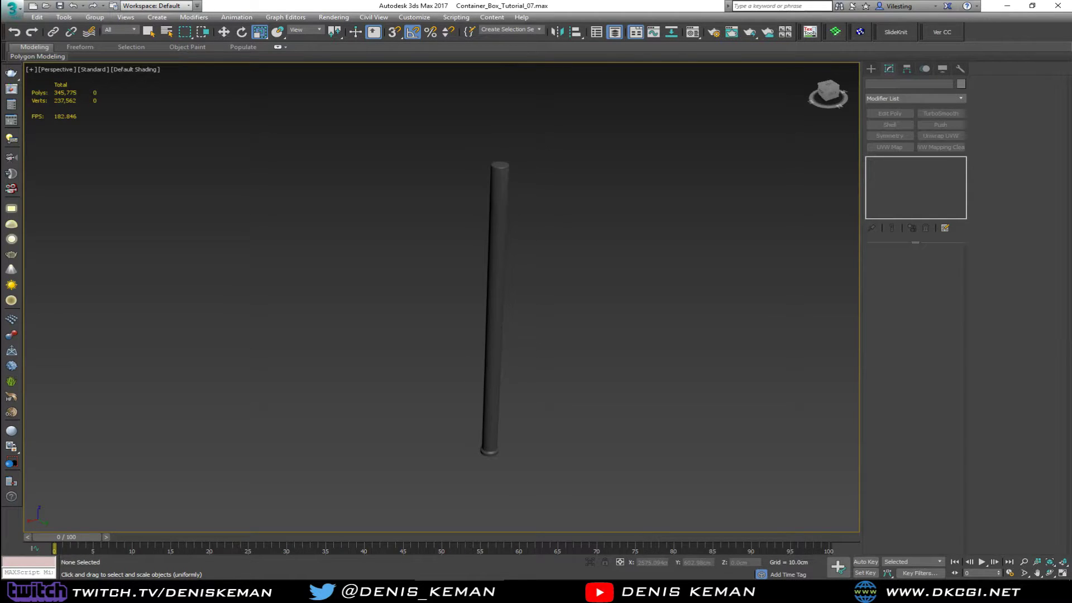
- End isolation and draw a plane about 149.5 cm wide in the Front view, vertex-snapped to the mesh panel frame's corners
key("alt+q")
middle_click_drag(160, 254, 149, 311)
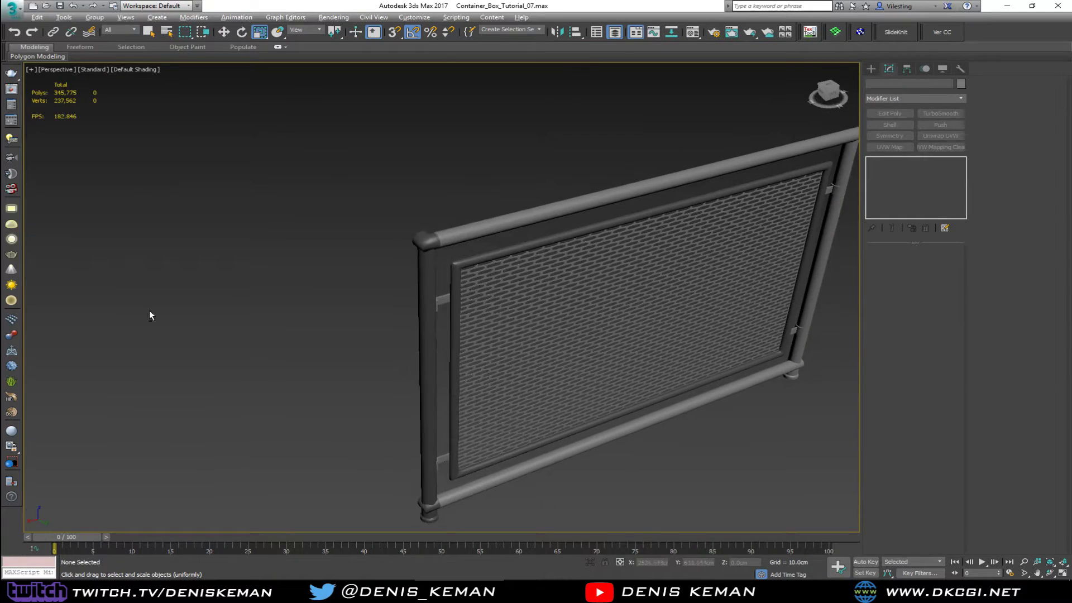
key("alt+w")
middle_click(527, 221)
key("alt+w")
middle_click_drag(461, 265, 393, 210)
scroll(746, 215, "down", 5)
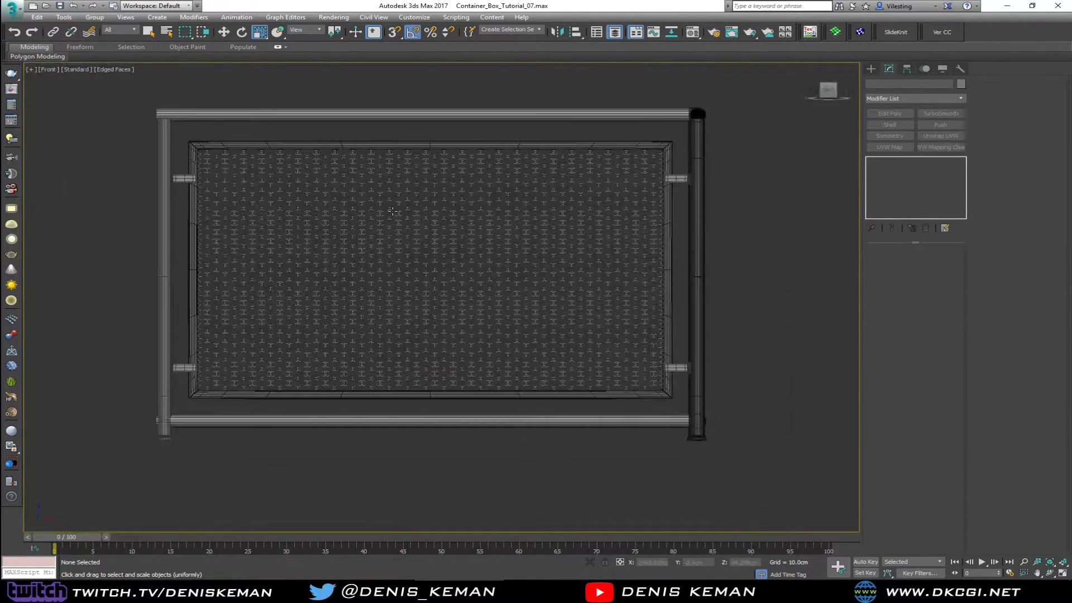
left_click(871, 69)
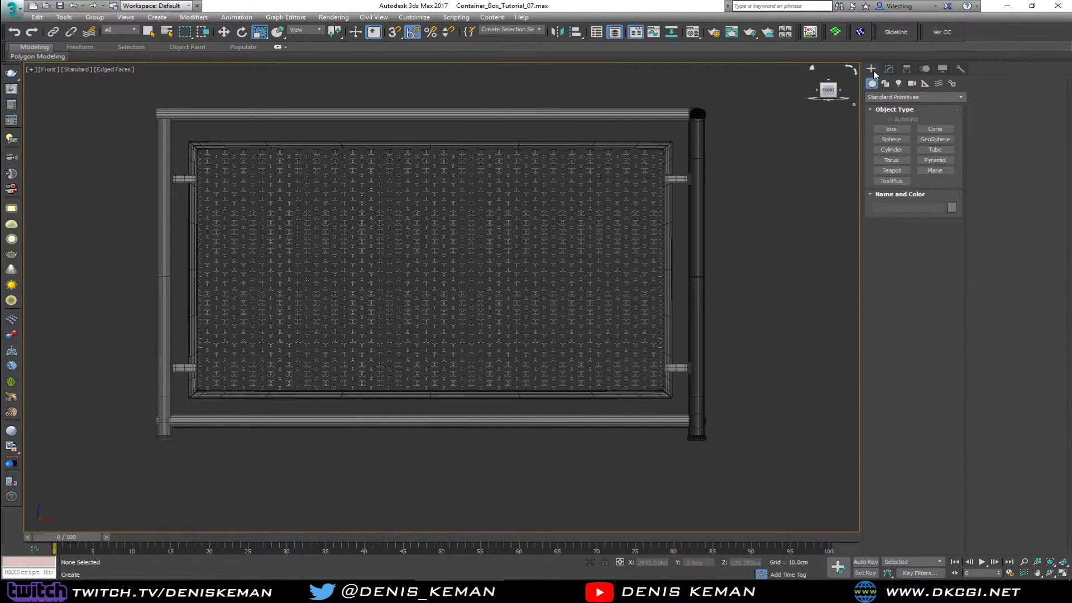
left_click(935, 171)
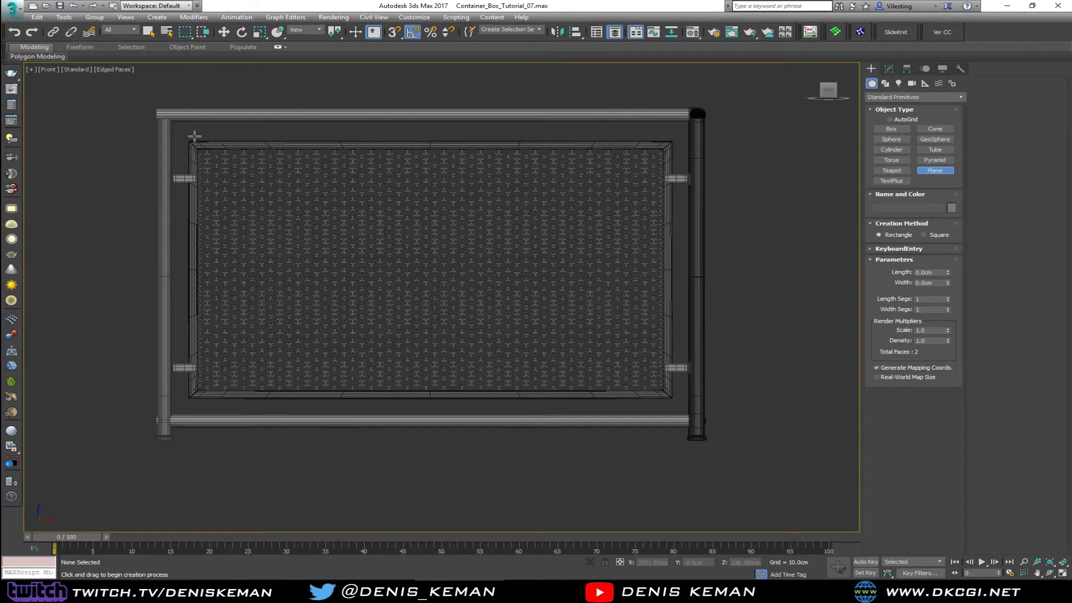
key("s")
left_click_drag(199, 149, 674, 398)
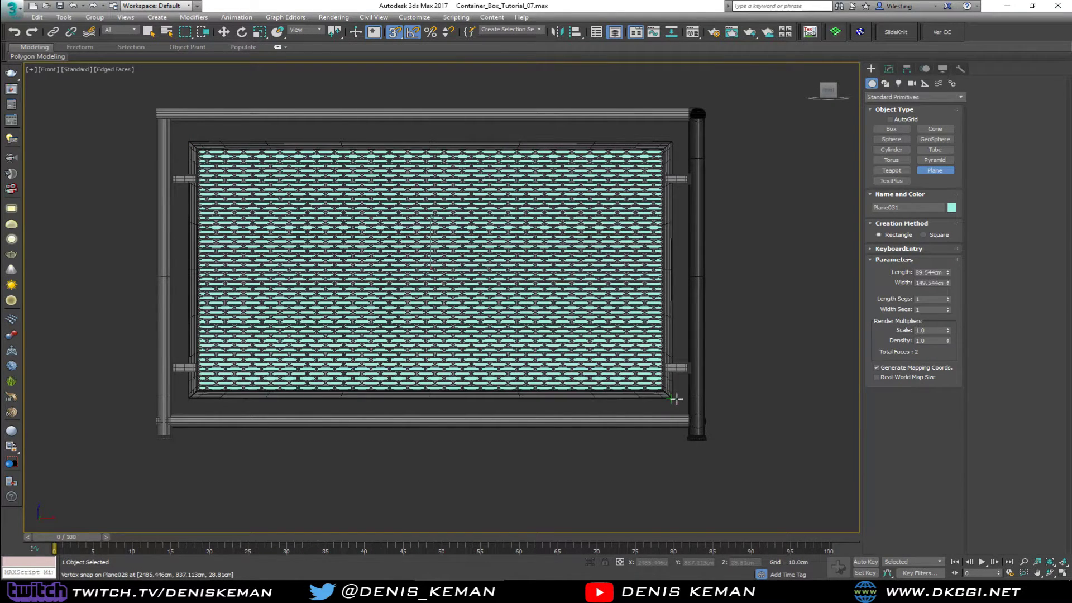
key("s")
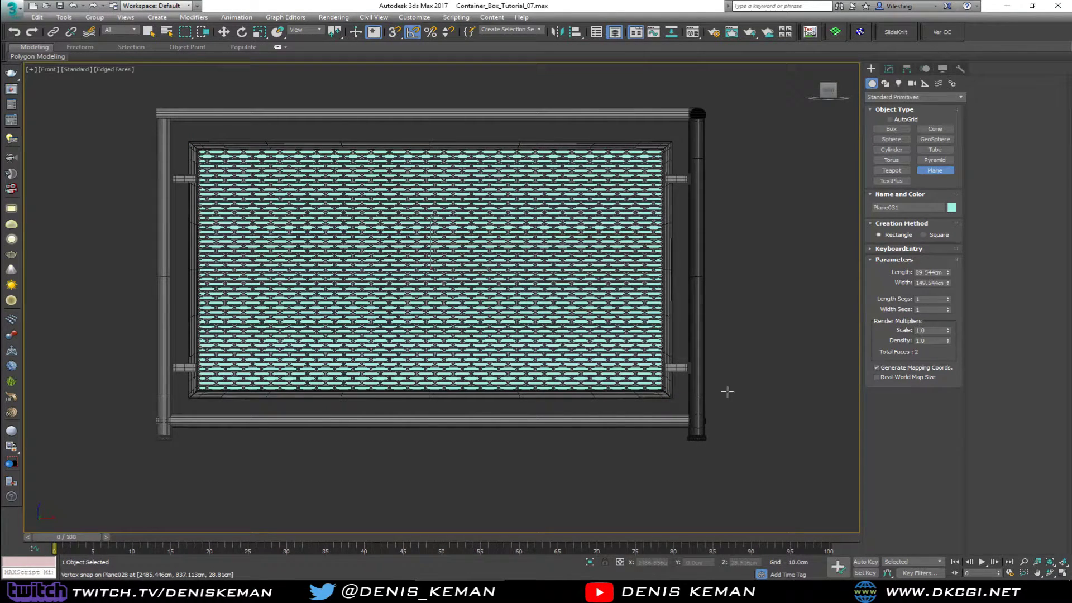
- Set the new plane's length to 80 cm and its width to 150 cm
double_click(926, 272)
type("30")
key("Return")
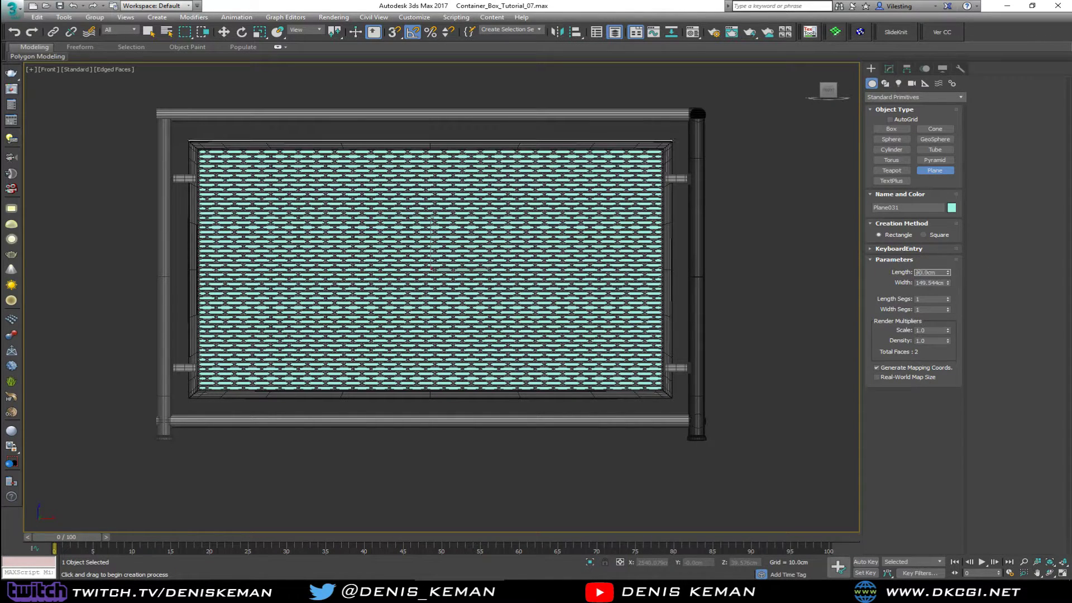
key("Tab")
type("150")
key("Return")
key("r")
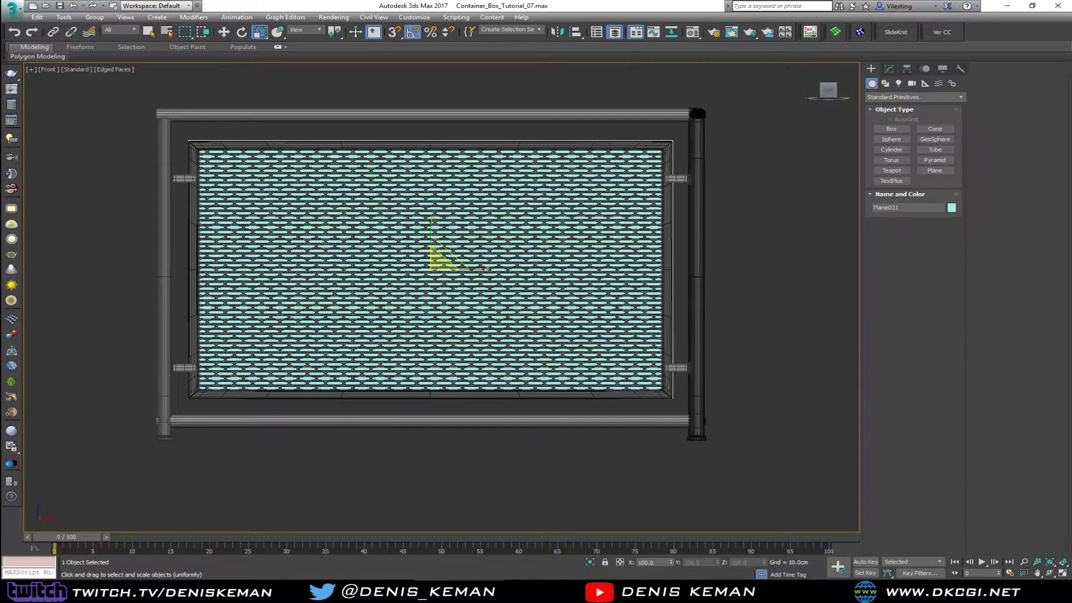
- Show only the new plane and the copied post with its foot ring, viewed from the front in Perspective
left_click(762, 269)
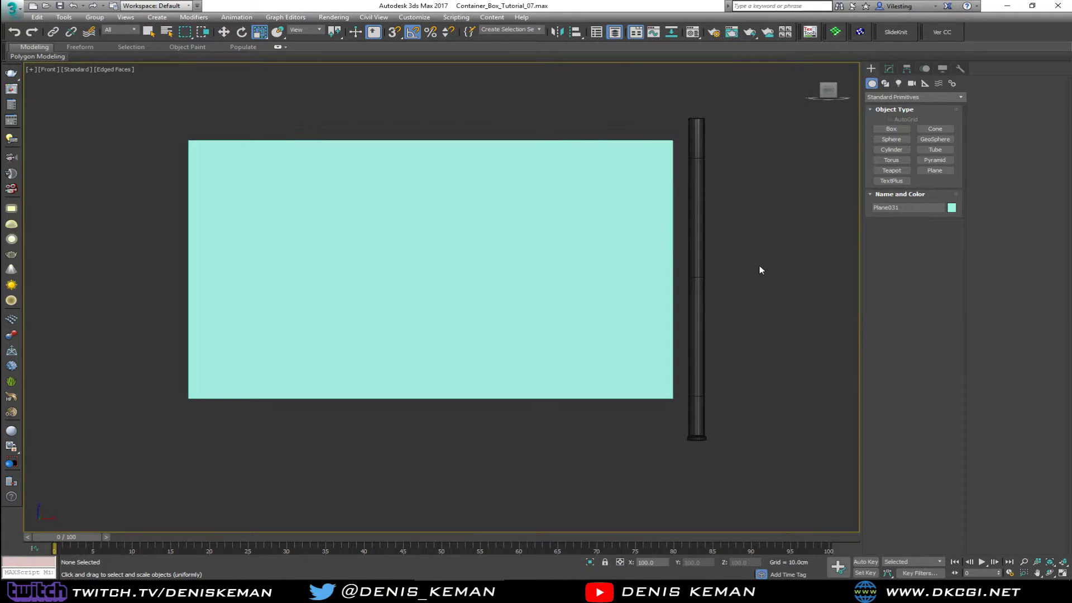
key("alt+w")
left_click(660, 354)
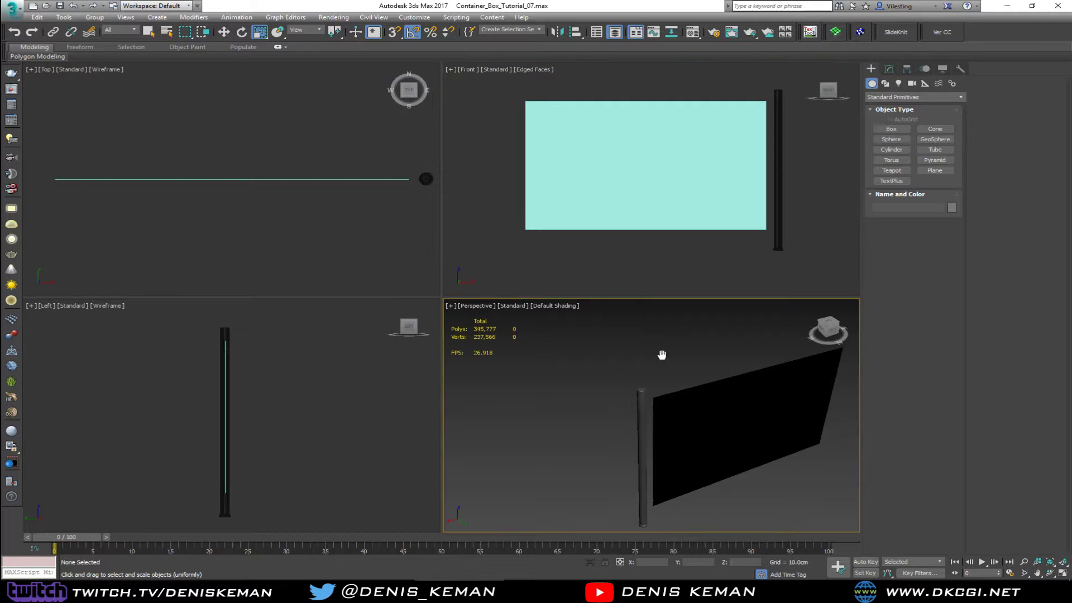
middle_click_drag(589, 385, 749, 386, "alt")
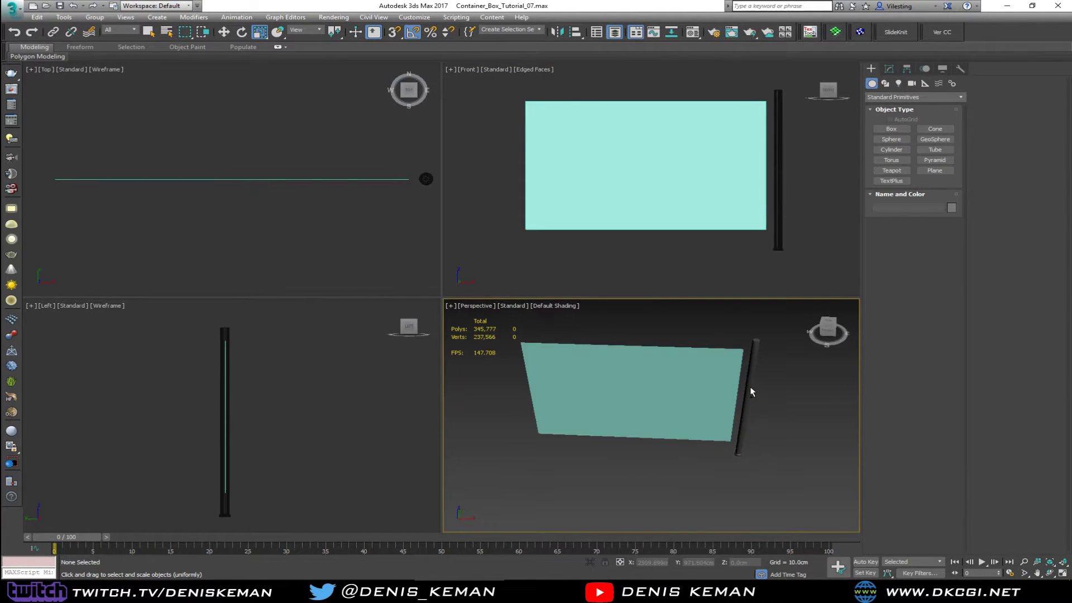
- Move the post together with its foot ring along X to the plane's opposite end, just outside its left edge in the Front view
left_click(750, 385)
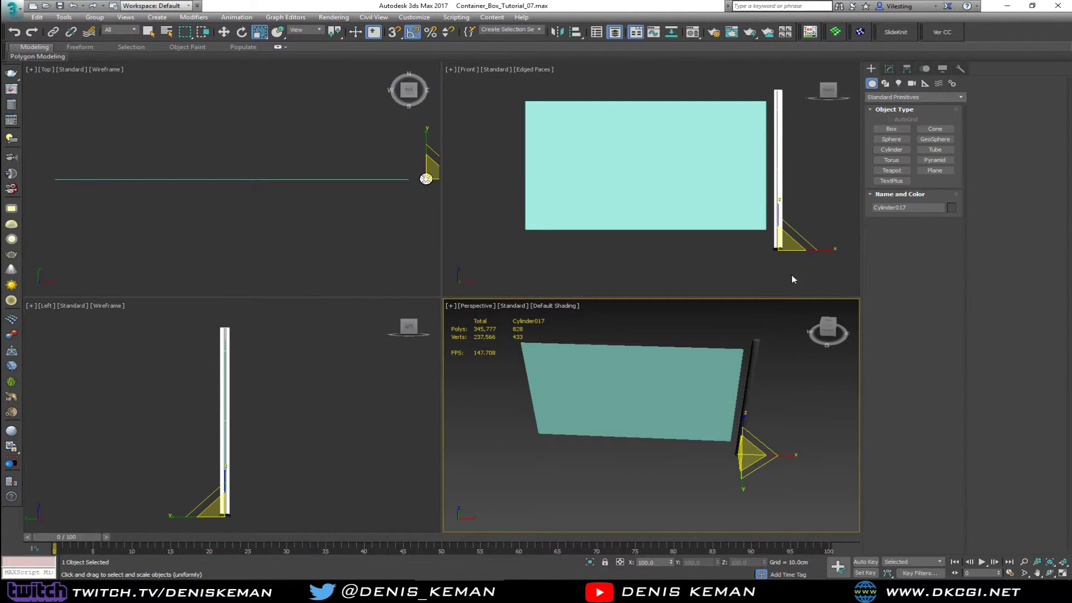
left_click_drag(790, 274, 772, 244)
key("w")
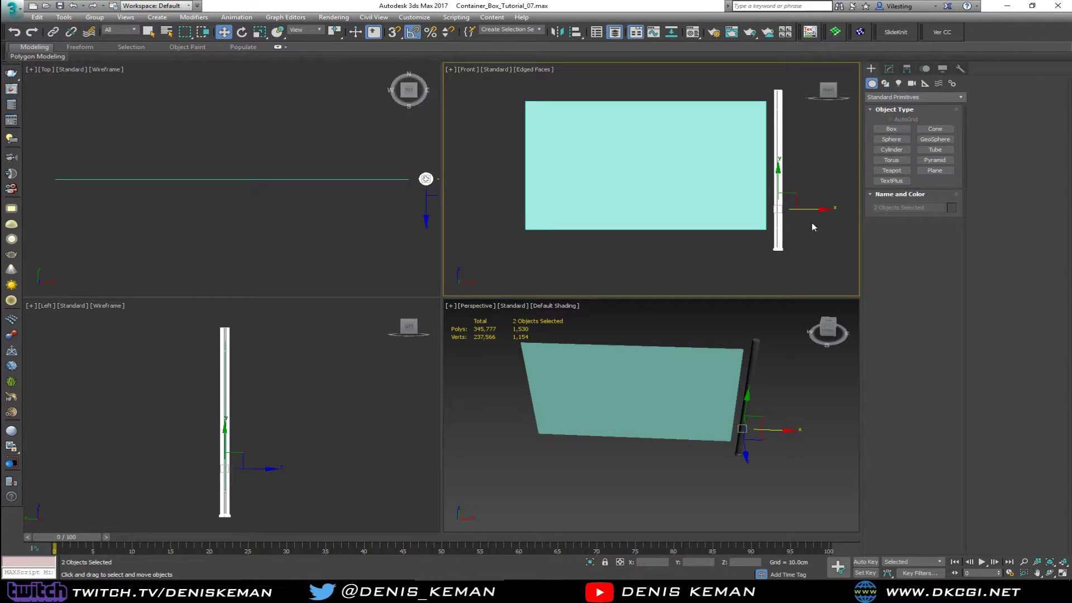
left_click_drag(812, 211, 545, 210)
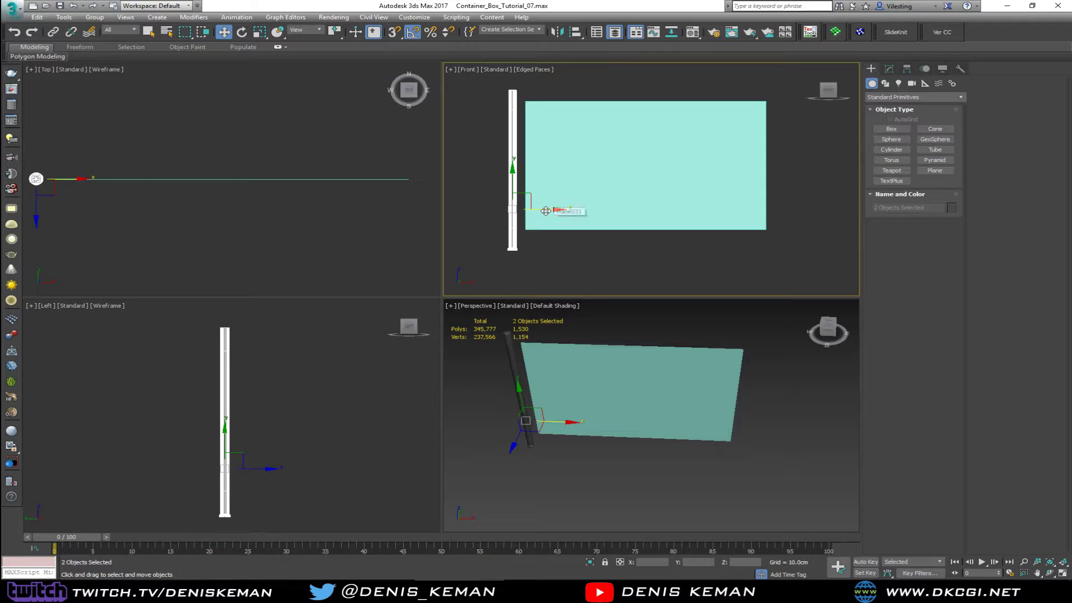
key("alt+w")
scroll(183, 201, "up", 4)
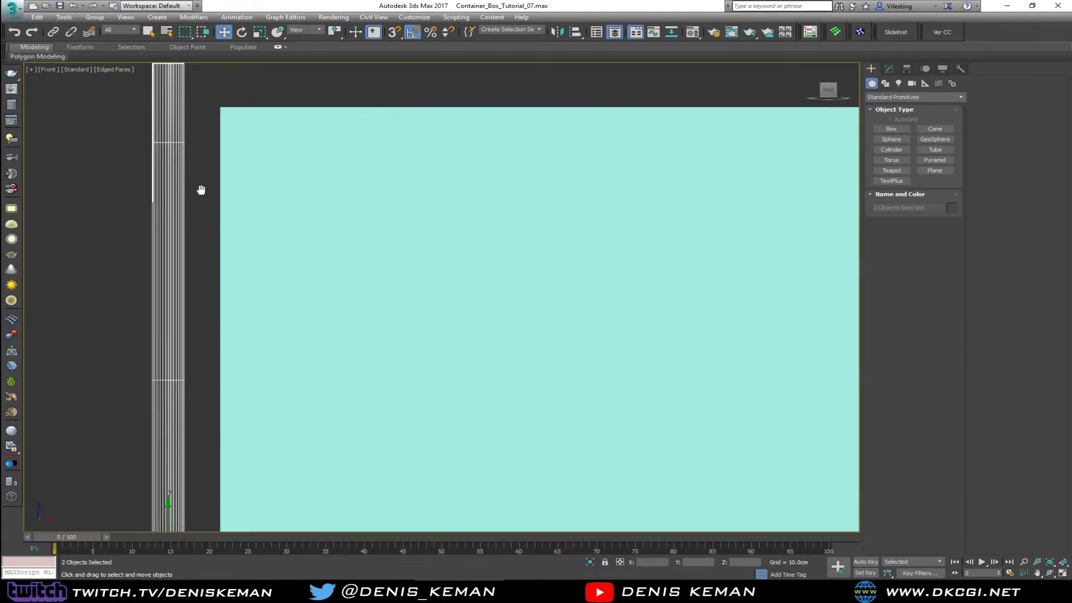
key("z")
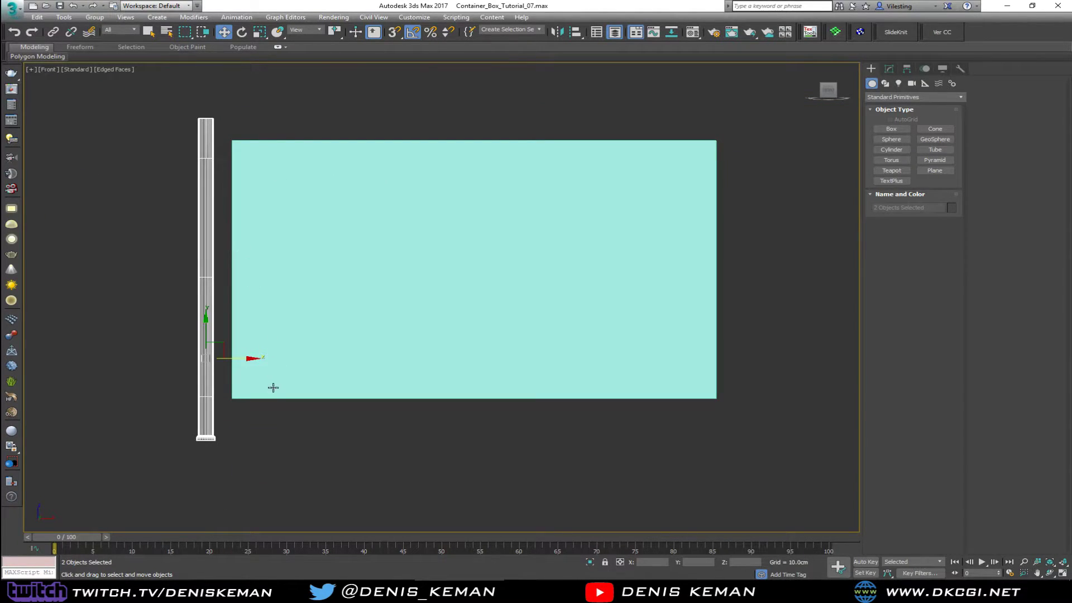
- Add a Shell modifier to the 80 by 150 cm plane beside the post
left_click(275, 419)
scroll(217, 162, "up", 3)
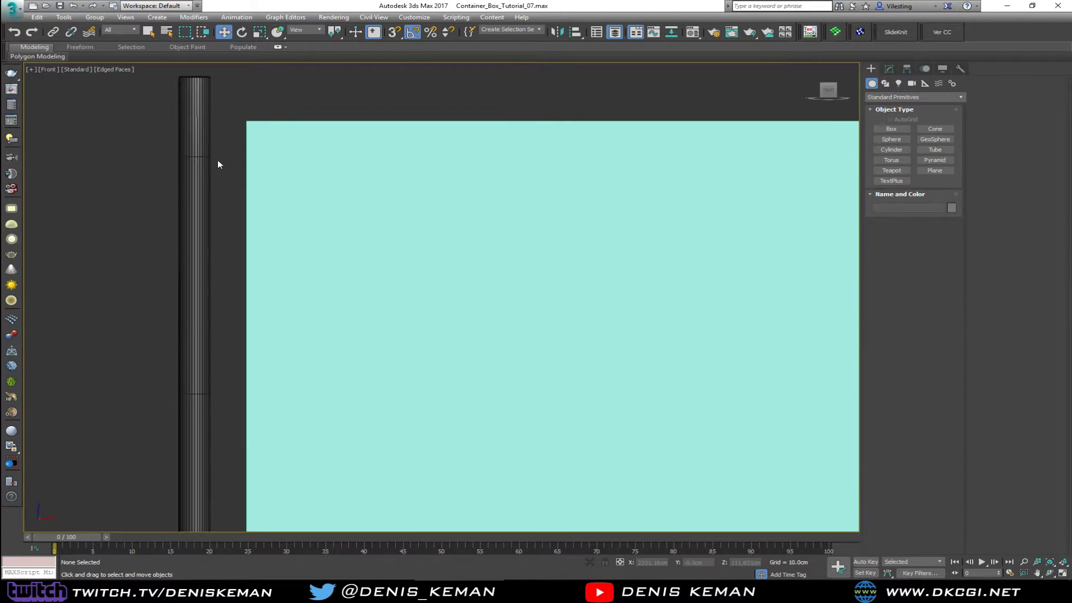
middle_click_drag(216, 161, 280, 240)
left_click(307, 212)
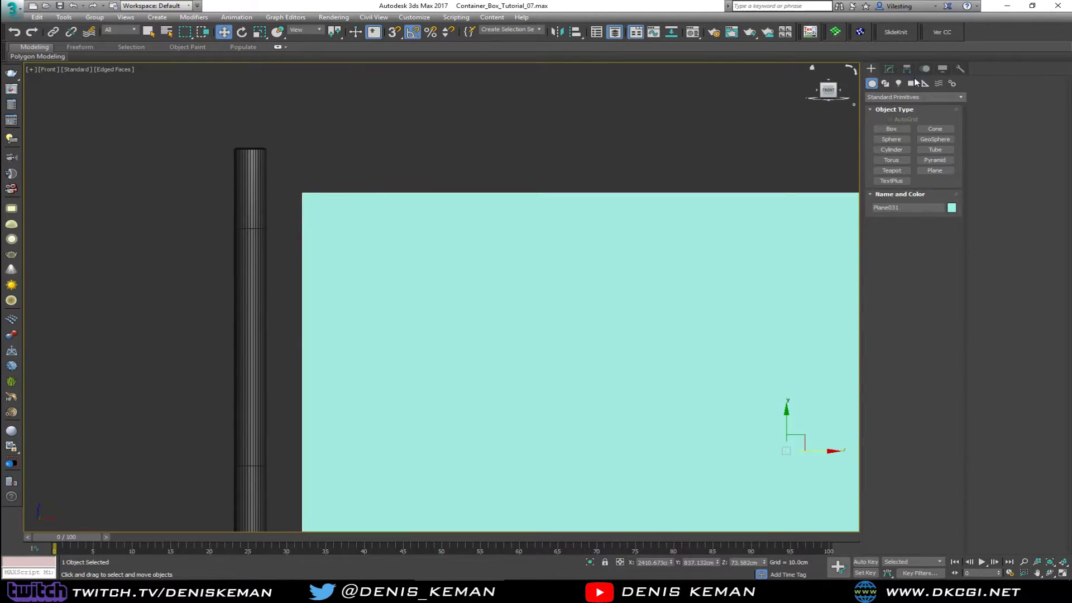
left_click(889, 69)
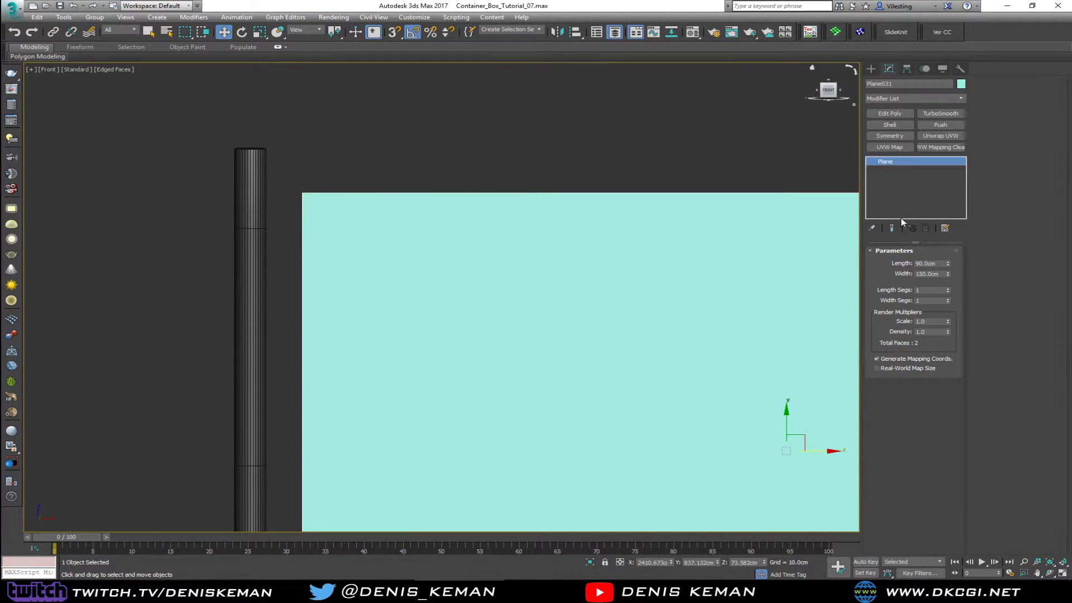
left_click(889, 124)
- Set the panel's Shell outer amount to 1 cm in the Perspective view
key("alt+w")
middle_click(585, 312)
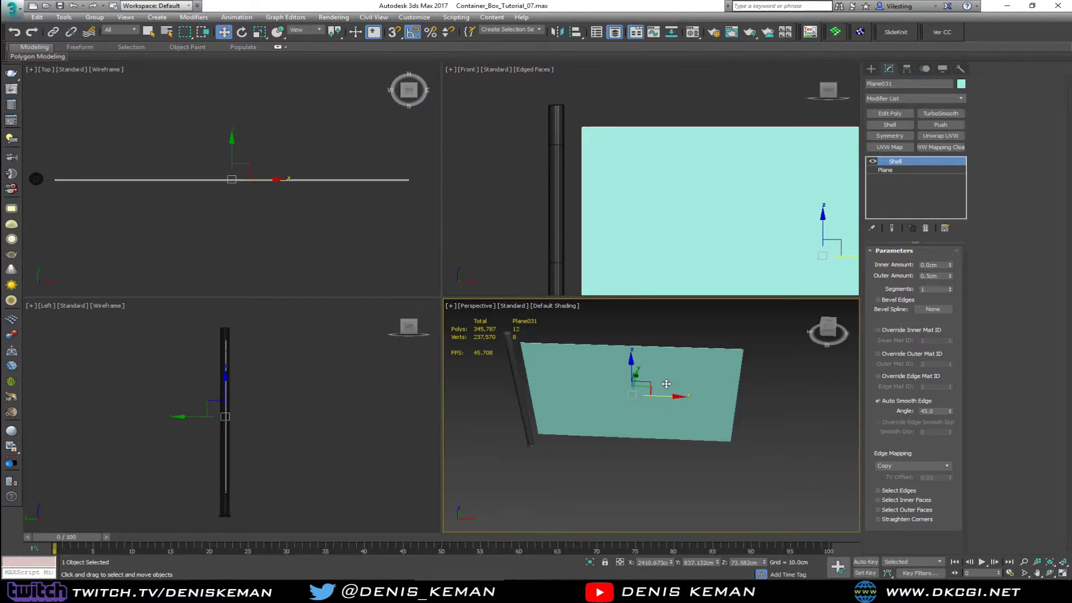
key("alt+w")
middle_click_drag(585, 306, 531, 309, "alt")
middle_click_drag(411, 162, 422, 287, "alt")
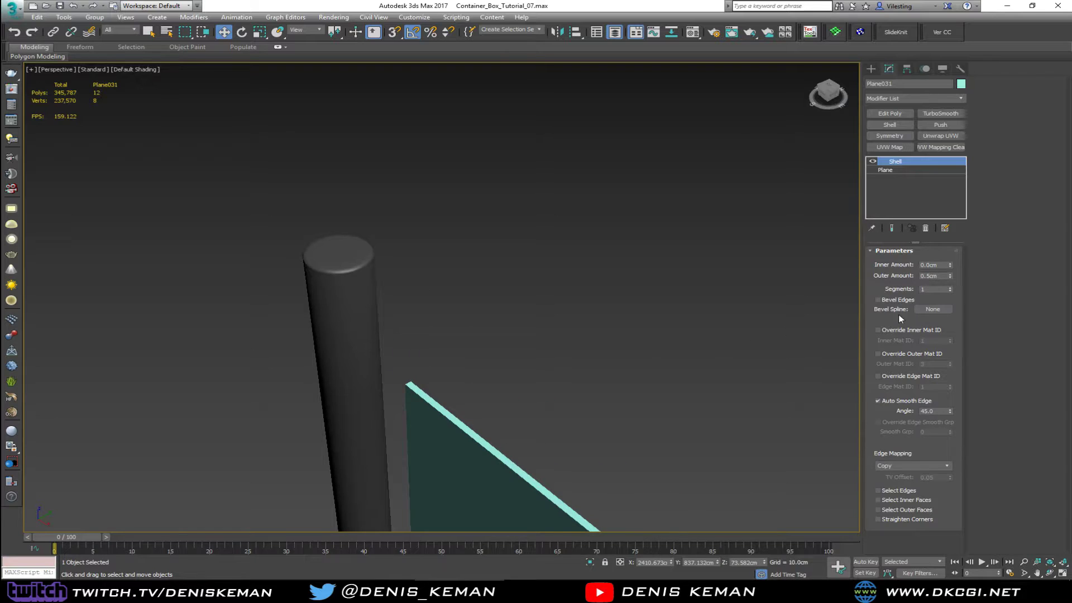
double_click(944, 276)
type("1")
key("Return")
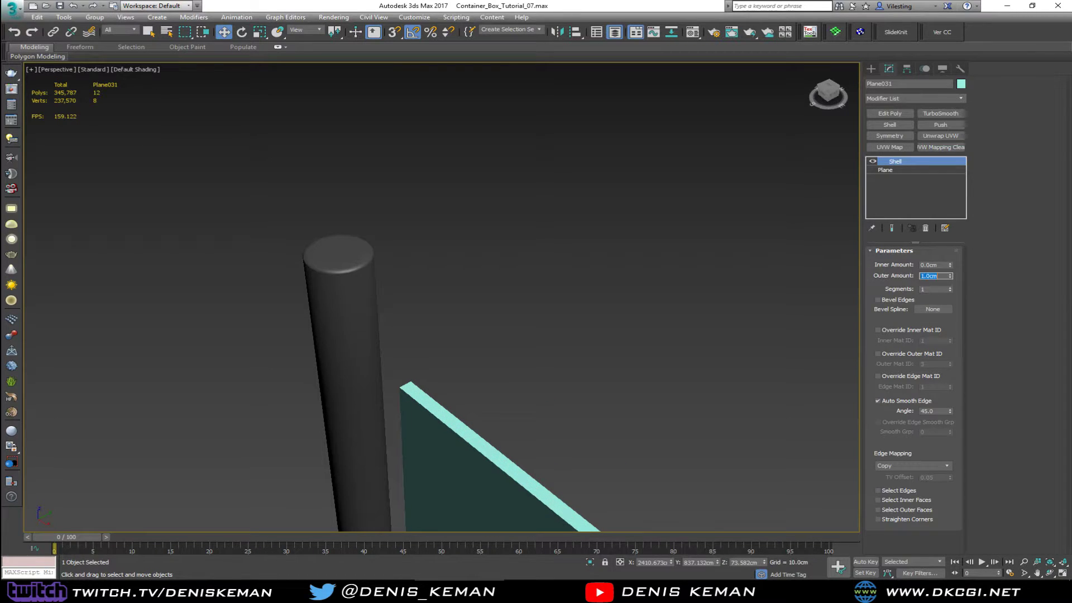
- Add an Edit Poly modifier above the panel's Shell and enter edge editing in the Top view
middle_click_drag(841, 302, 444, 296, "alt")
key("alt+w")
right_click(249, 202)
key("alt+w")
scroll(342, 335, "up", 5)
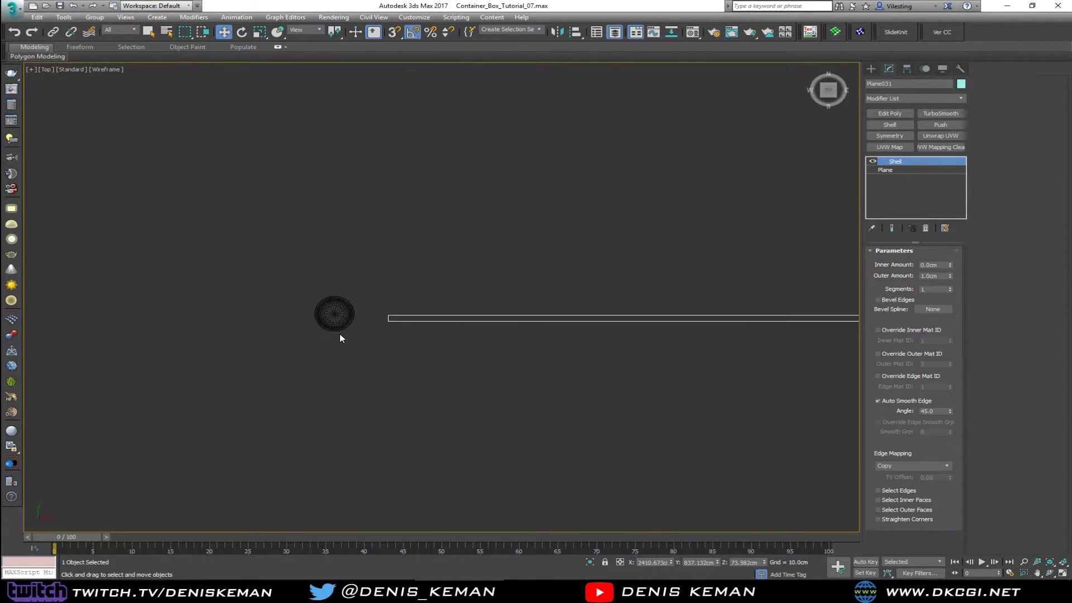
middle_click_drag(525, 300, 351, 321)
scroll(351, 321, "down", 2)
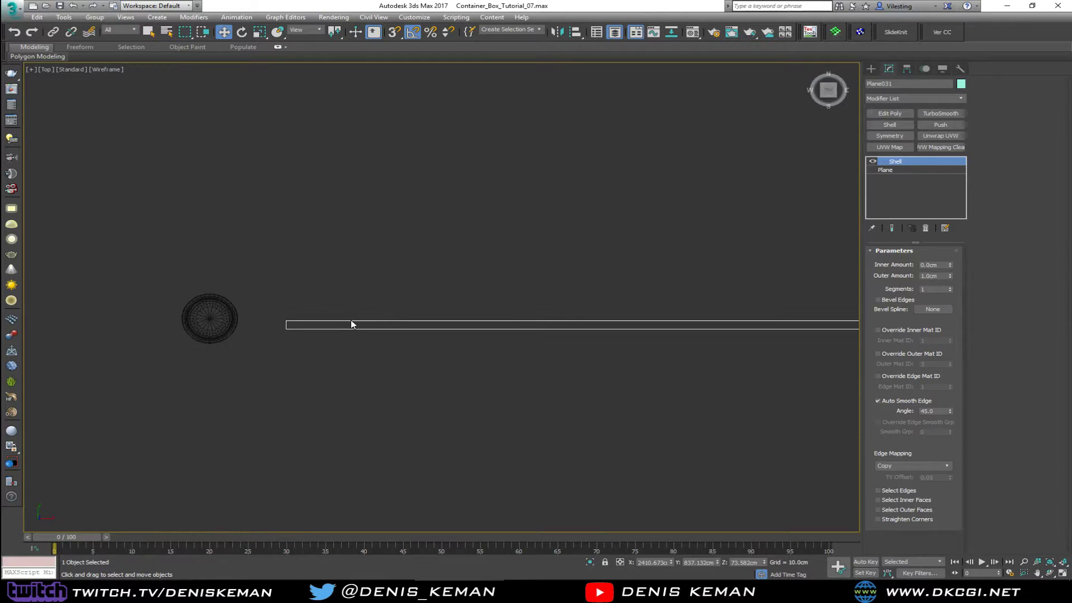
middle_click_drag(443, 314, 351, 314)
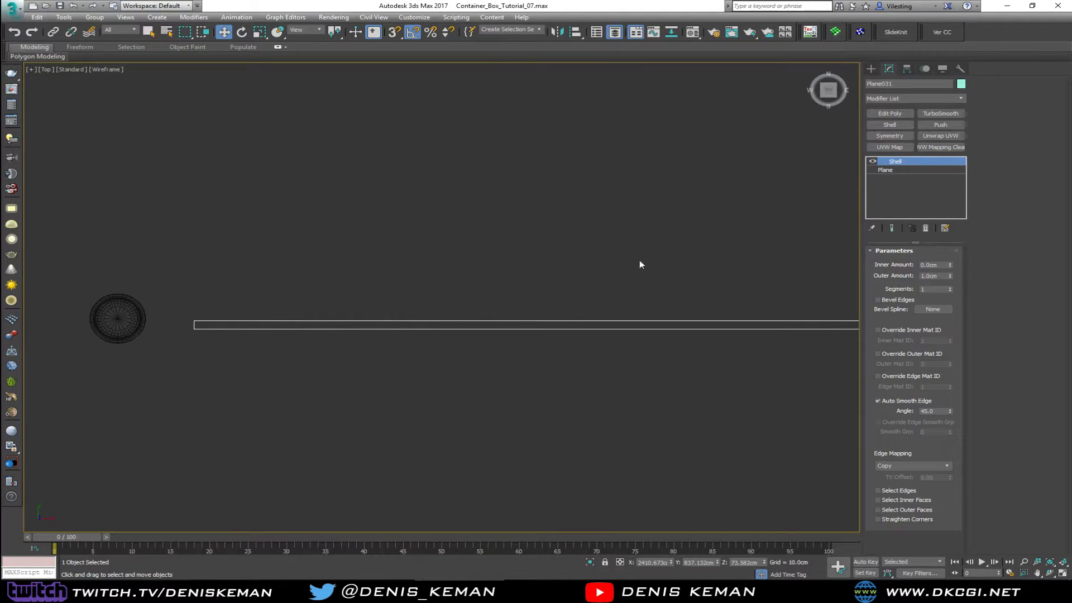
left_click(897, 115)
key("2")
- Connect the panel's thickness edges with an edge loop along the middle, and leave edge editing
scroll(191, 326, "up", 1)
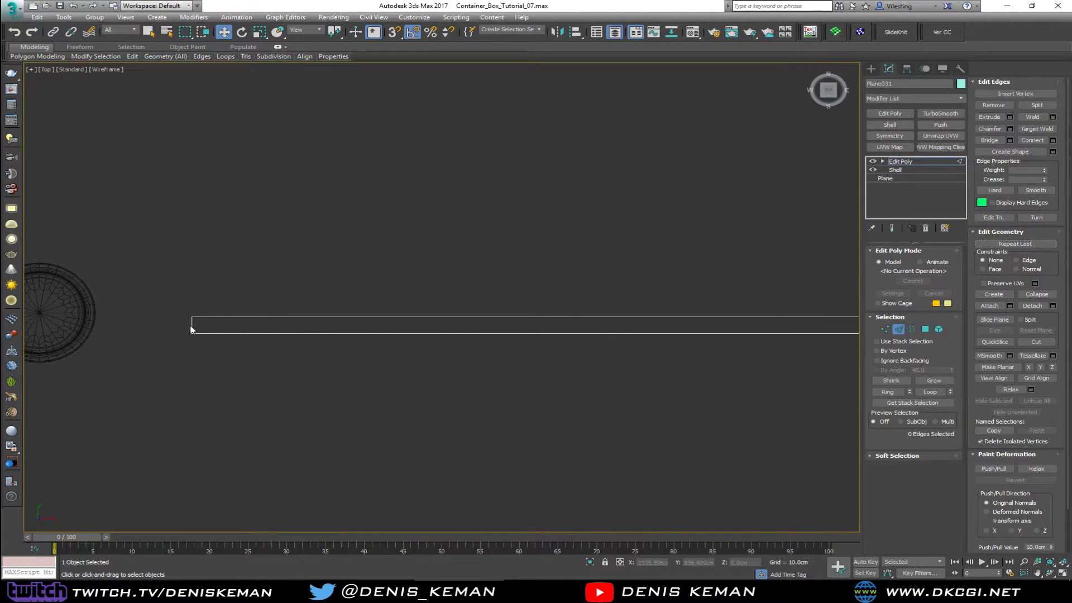
left_click_drag(192, 325, 192, 325)
left_click(1032, 140)
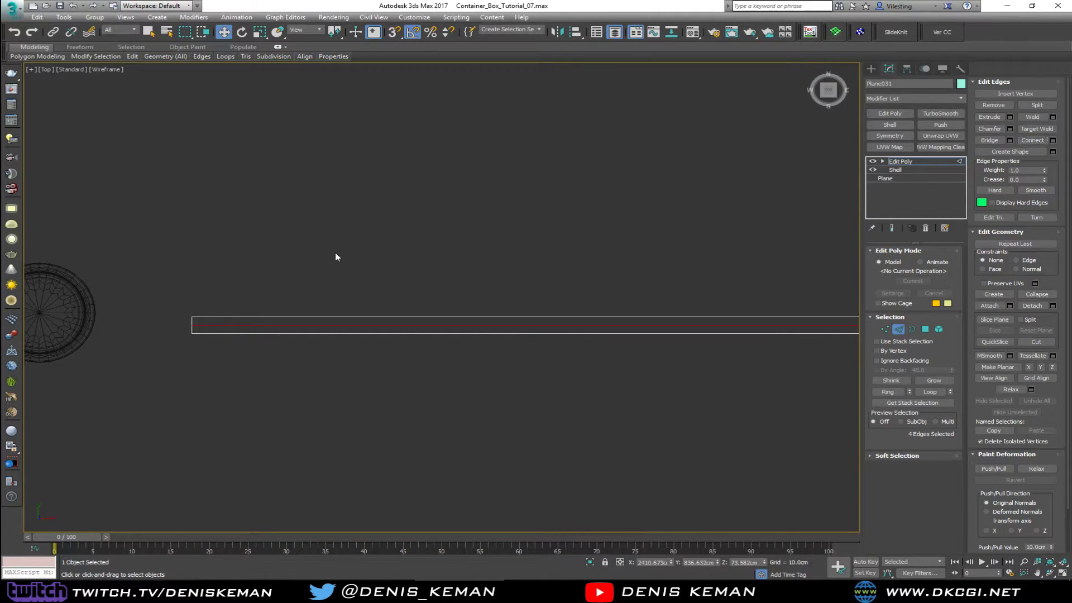
left_click(200, 325)
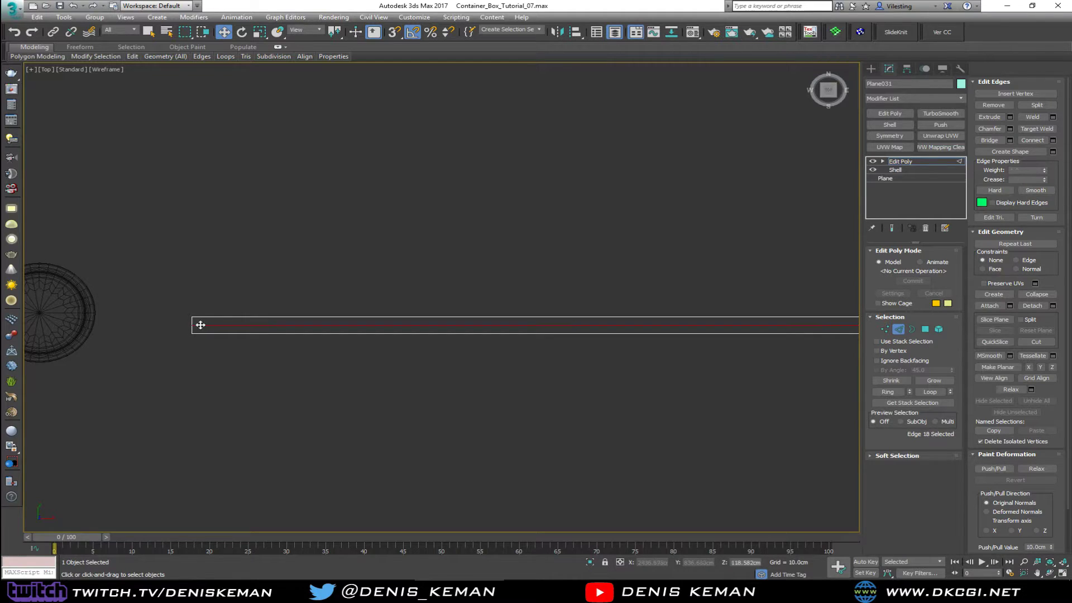
middle_click_drag(196, 330, 316, 319)
scroll(316, 319, "up", 2)
left_click(366, 275)
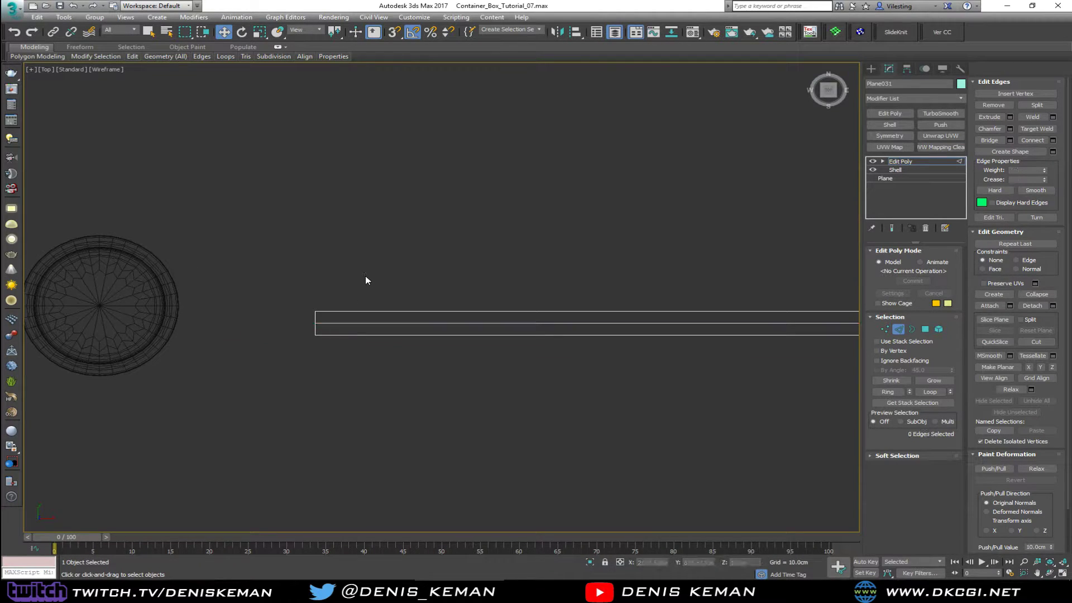
key("2")
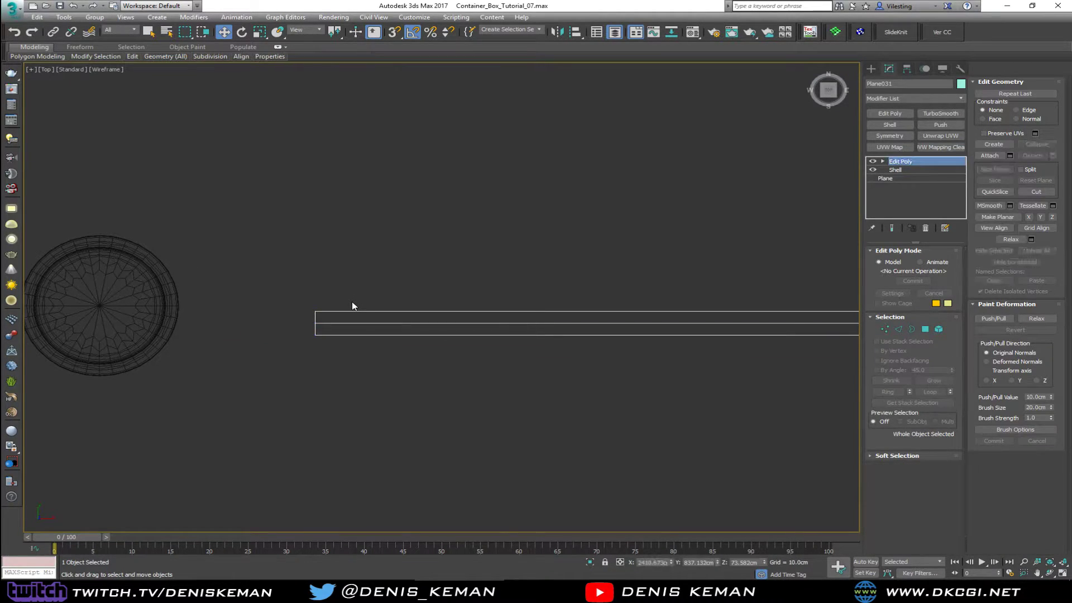
- Vertex-snap the panel's middle edge to the post's centre along Y in the Top view, and deselect the panel
key("s")
scroll(330, 322, "down", 3)
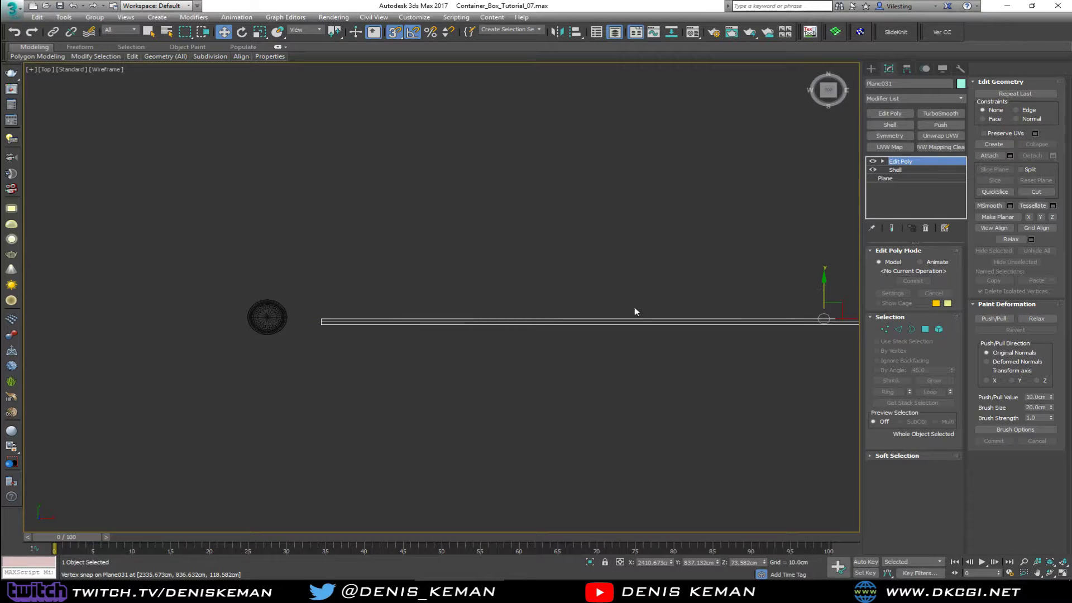
scroll(319, 313, "up", 5)
middle_click_drag(346, 294, 528, 306)
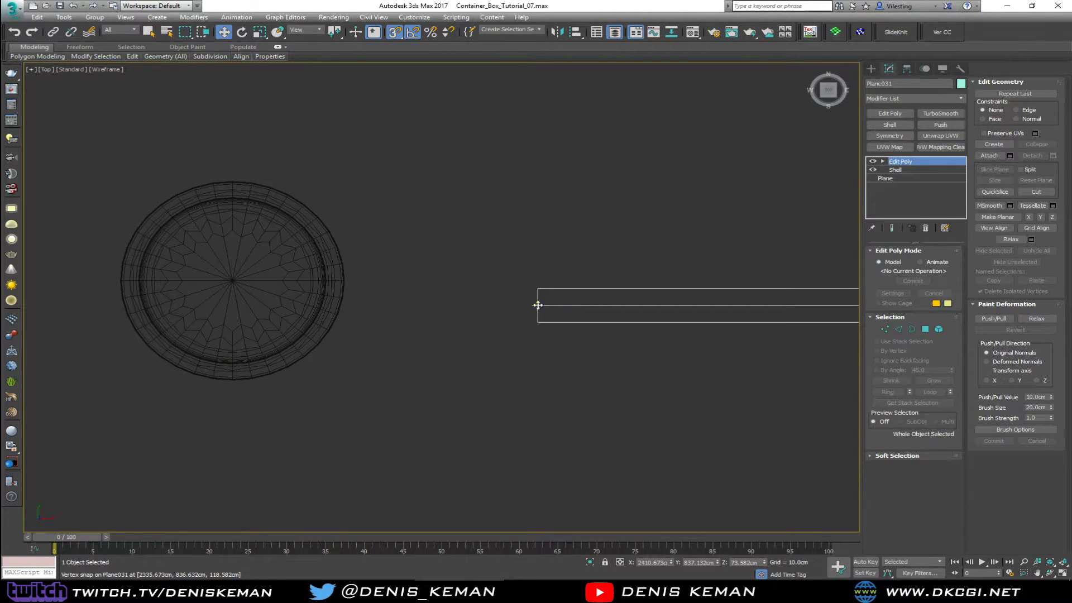
left_click_drag(538, 305, 233, 281)
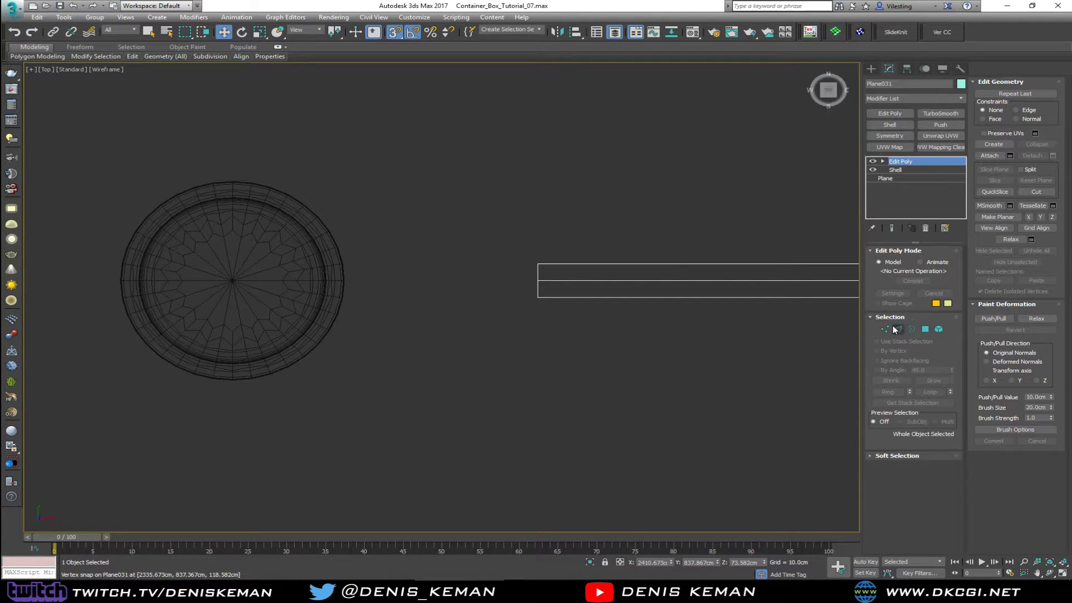
middle_click_drag(508, 285, 408, 333)
left_click(514, 255)
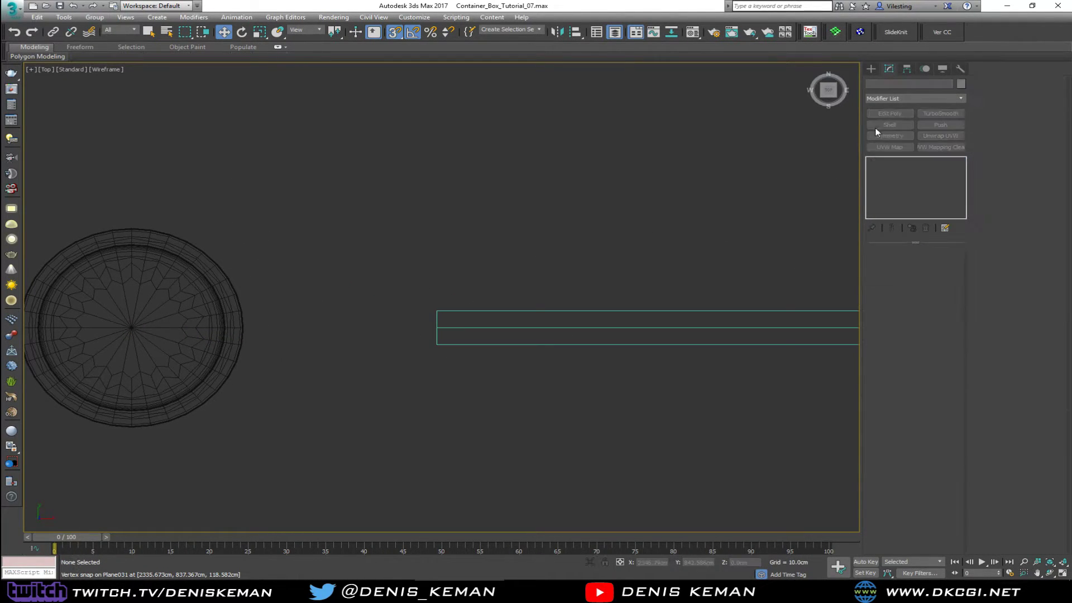
- Start the Box primitive with snapping turned off
left_click(871, 68)
left_click(891, 129)
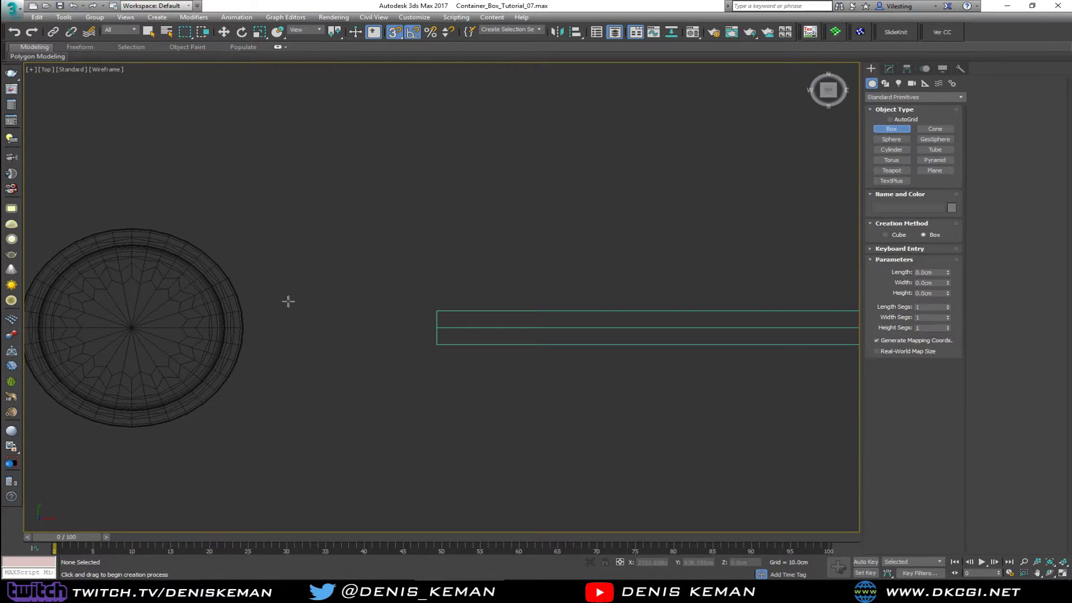
key("s")
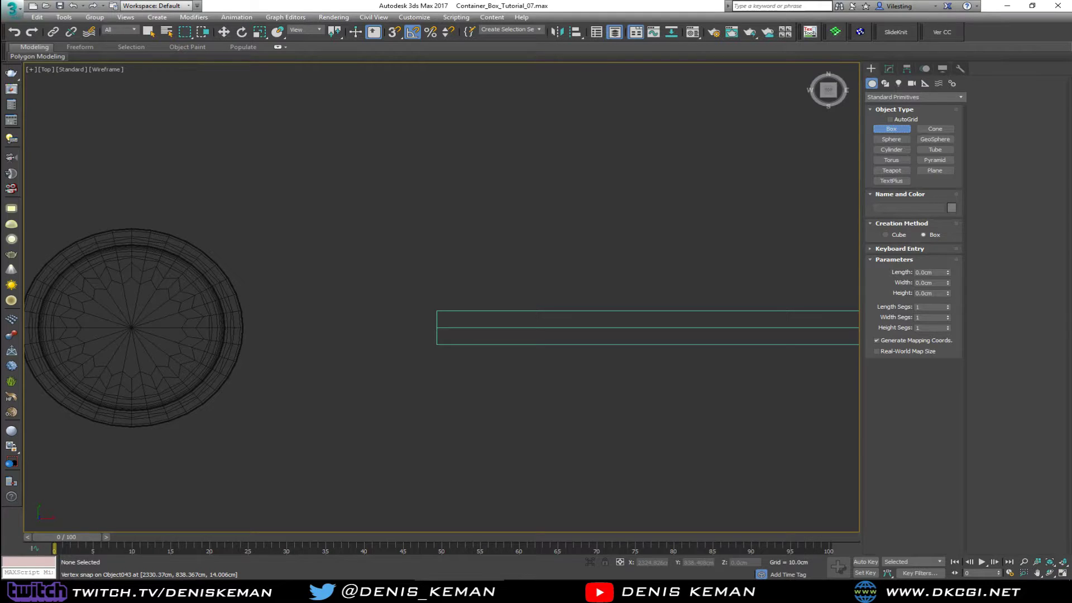
- Examine the glass clamps on the posts in the Railing_07 reference photo
left_click_drag(0, 106, 471, 108)
scroll(393, 210, "up", 8)
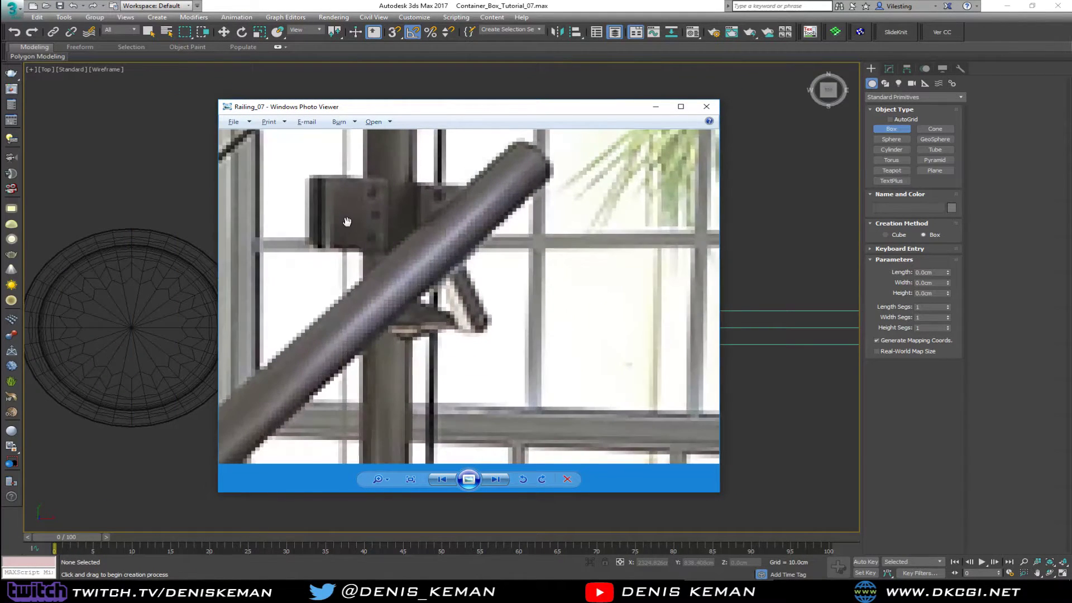
left_click_drag(529, 272, 367, 227)
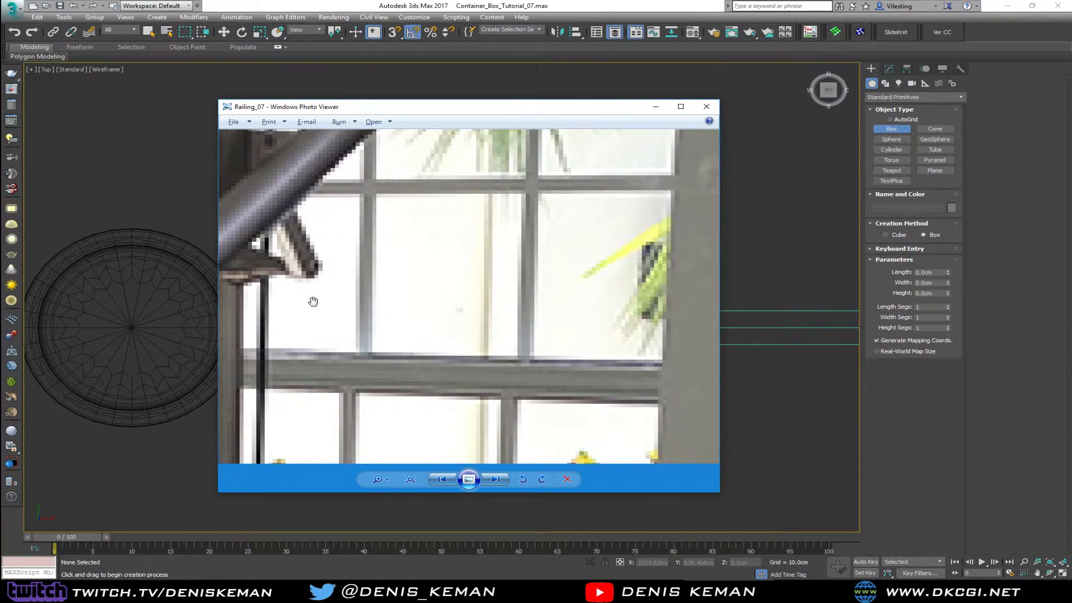
scroll(314, 301, "down", 4)
left_click_drag(574, 461, 509, 300)
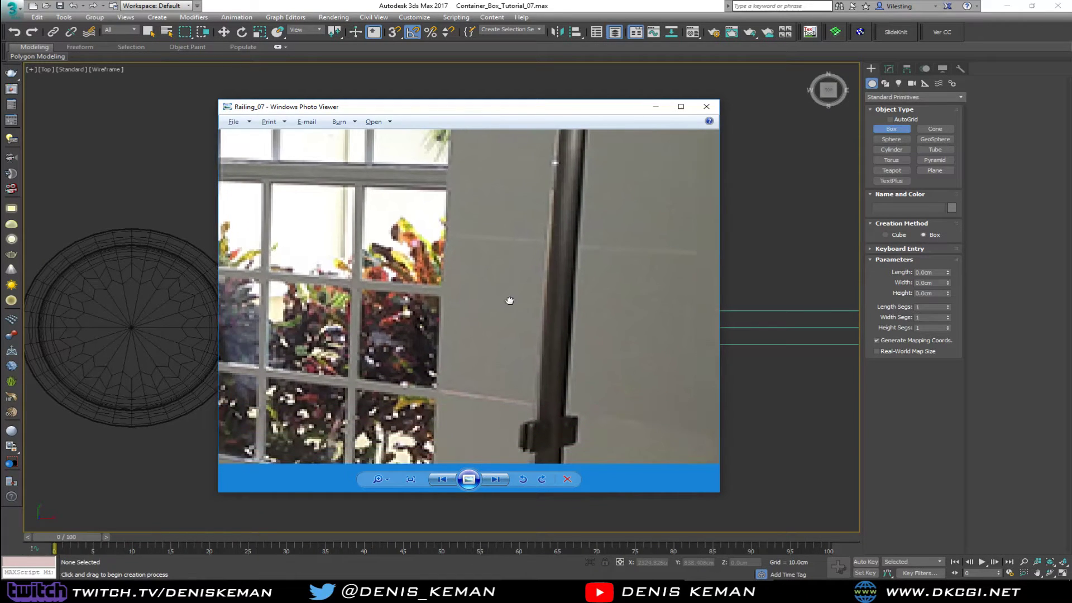
scroll(509, 301, "up", 6)
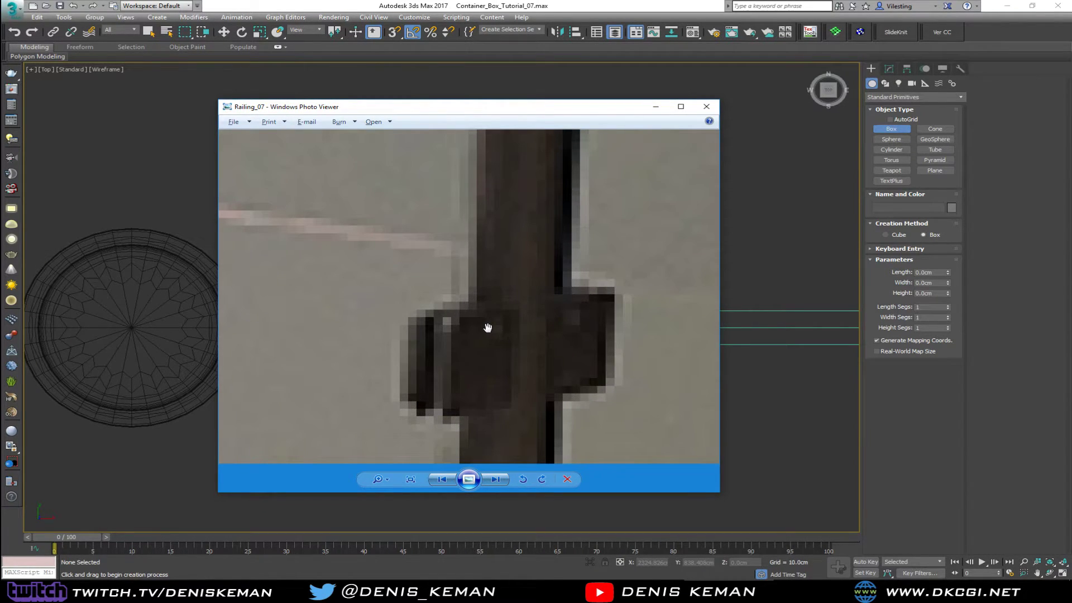
scroll(485, 341, "down", 5)
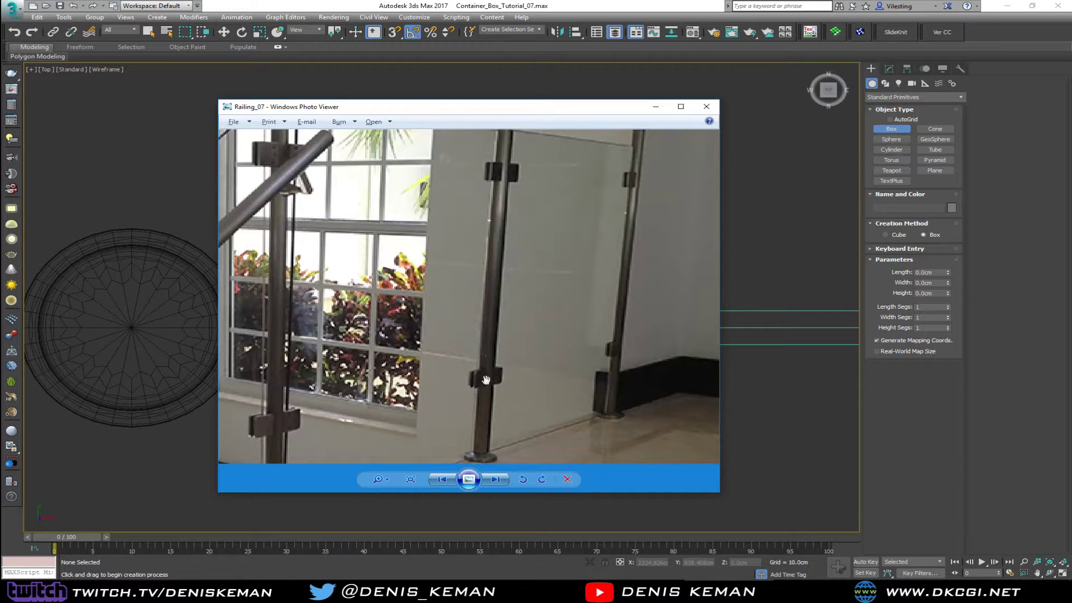
scroll(282, 424, "up", 2)
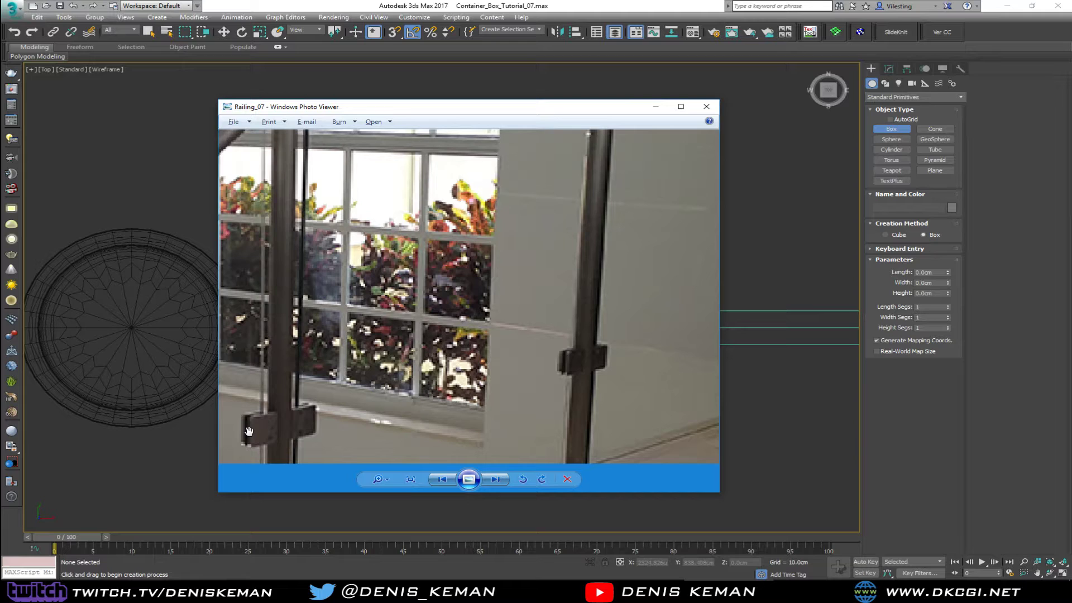
left_click_drag(414, 115, 0, 118)
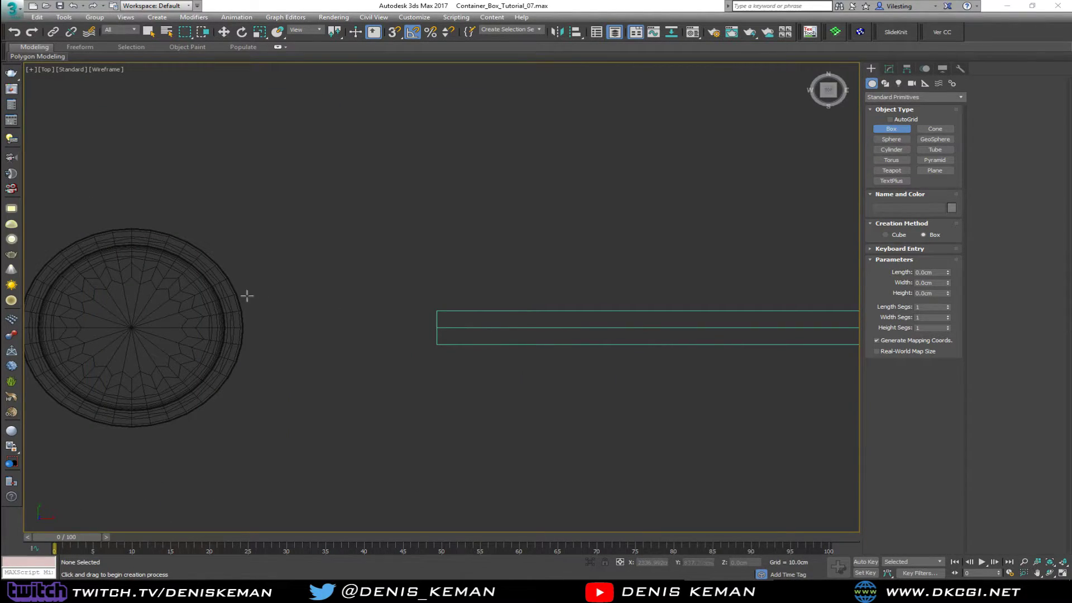
- Draw a clamp box bridging the post and the panel's end, with length 2 cm, width 6 cm and height 1.5 cm
left_click_drag(235, 300, 458, 359)
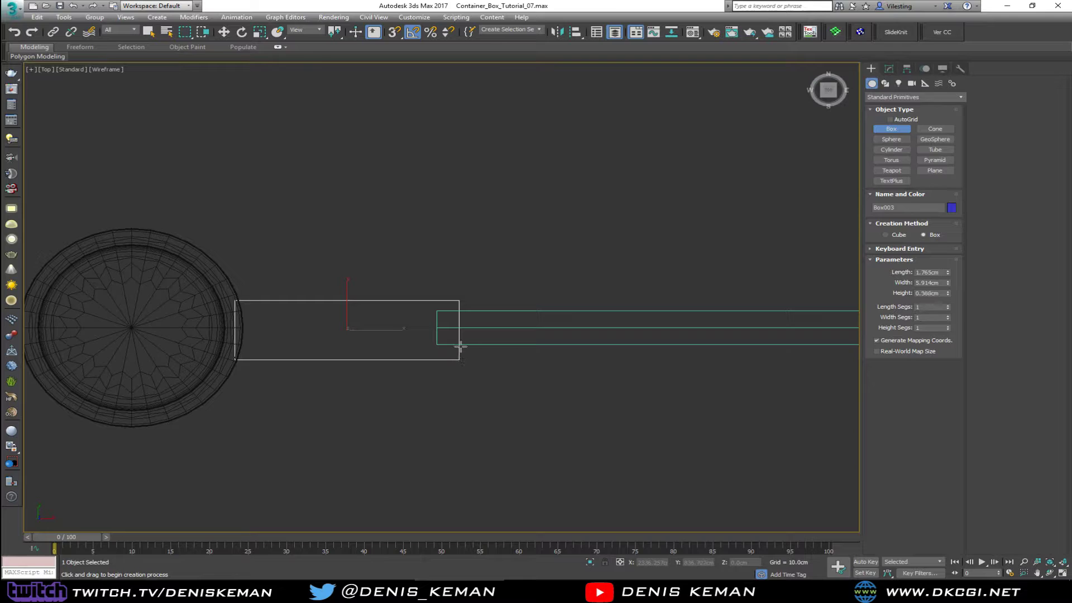
double_click(939, 272)
type("2")
key("Tab")
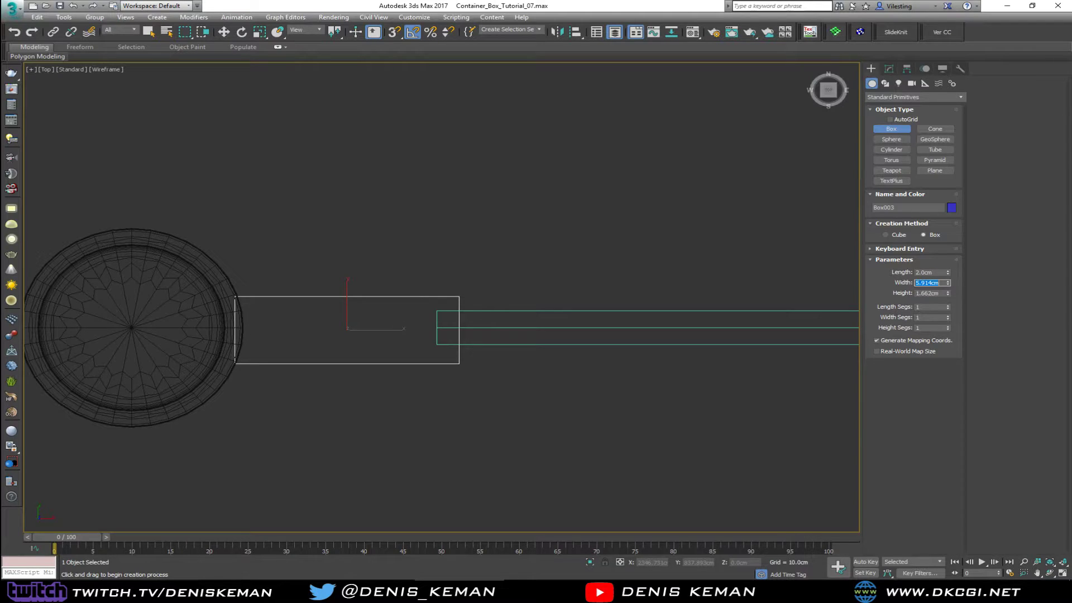
type("6")
key("Return")
key("Tab")
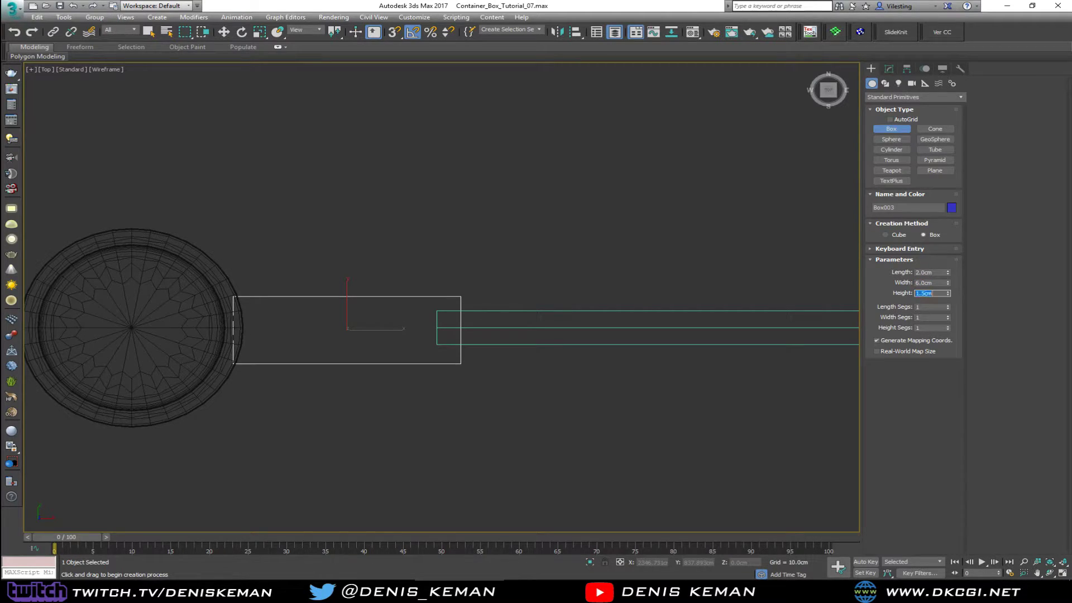
- Raise the clamp box along Z to just above the panel's lower corner, between post and panel, in Perspective
key("alt+w")
right_click(595, 407)
key("z")
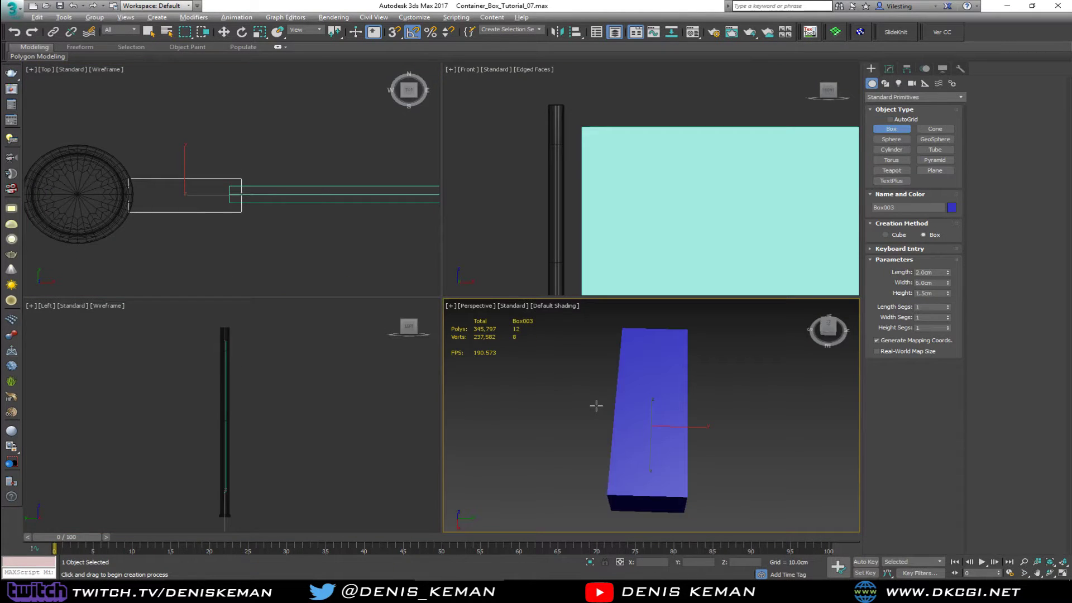
key("alt+w")
scroll(574, 387, "down", 15)
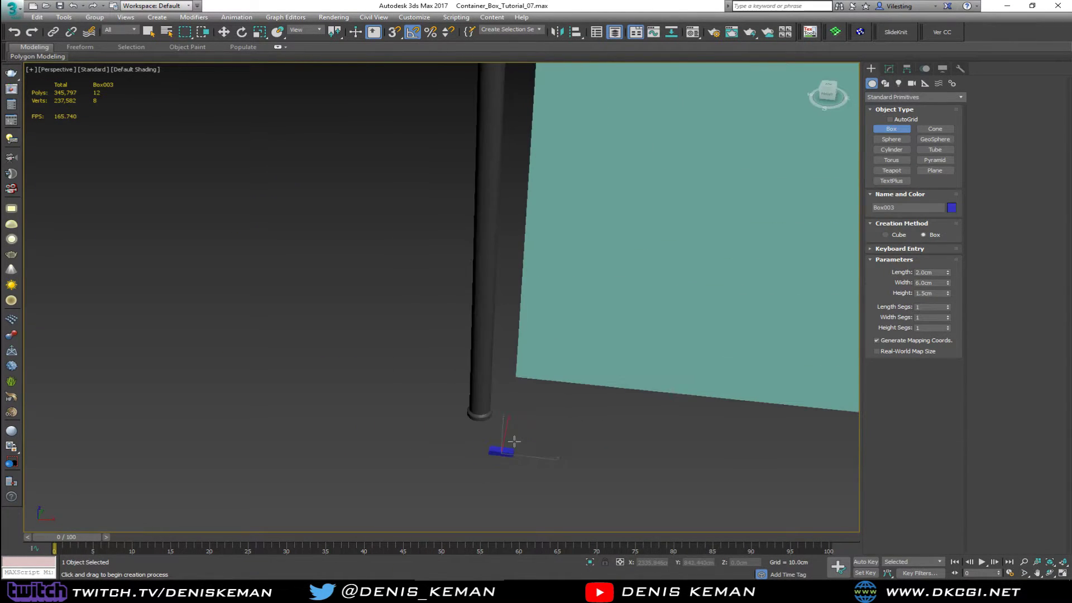
key("w")
left_click_drag(505, 429, 508, 332)
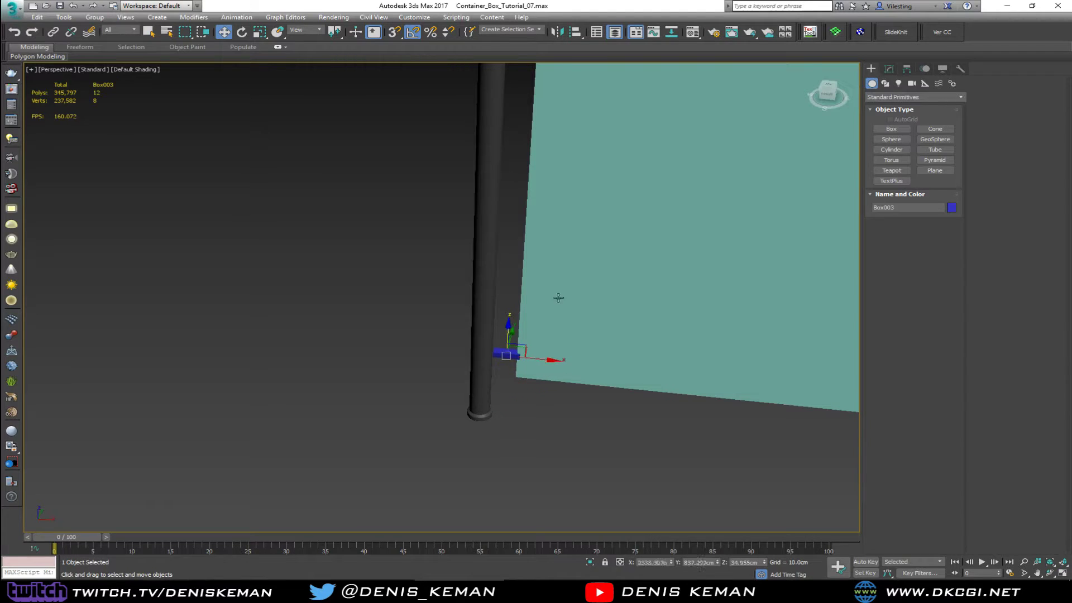
- Open the clamp box's height for editing
left_click(889, 69)
left_click(931, 284)
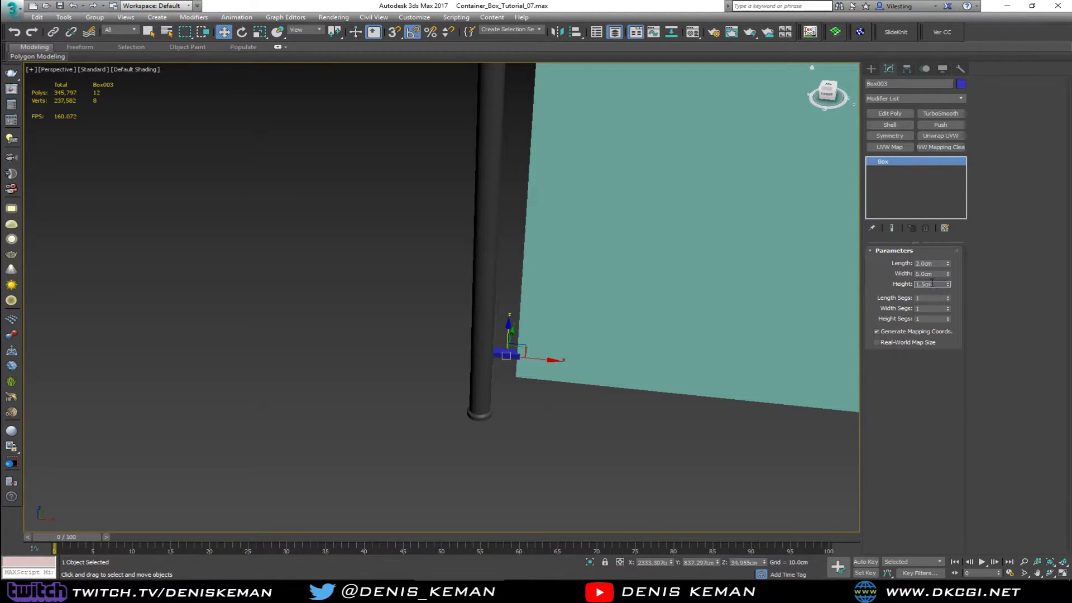
- Set the height of the small box beside the post to 10 cm, after trying 20 cm
type("20")
key("Return")
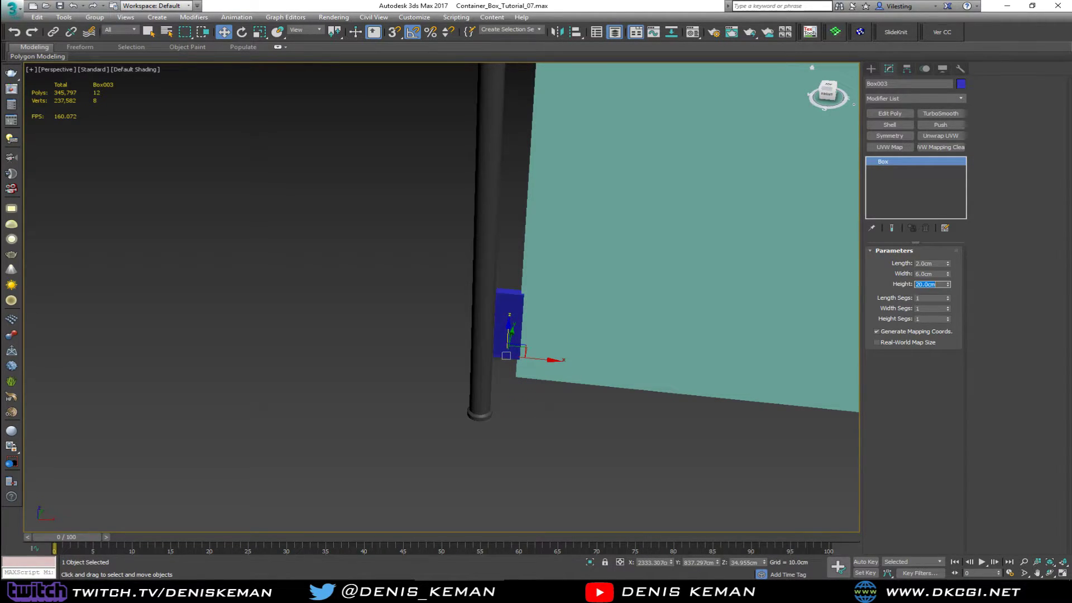
middle_click_drag(580, 317, 516, 334)
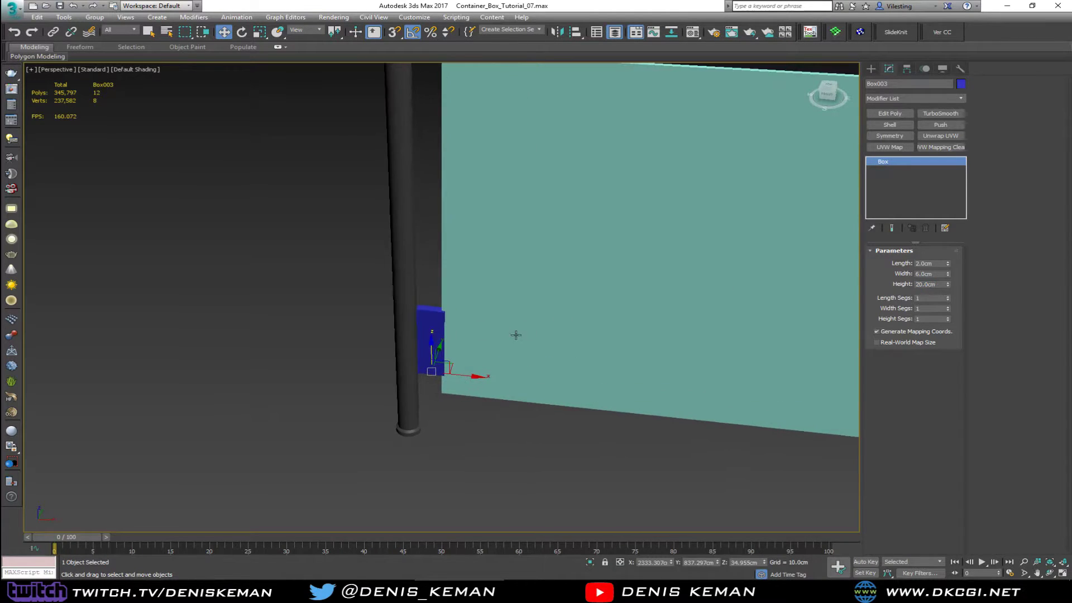
left_click_drag(939, 285, 912, 286)
type("10")
key("Return")
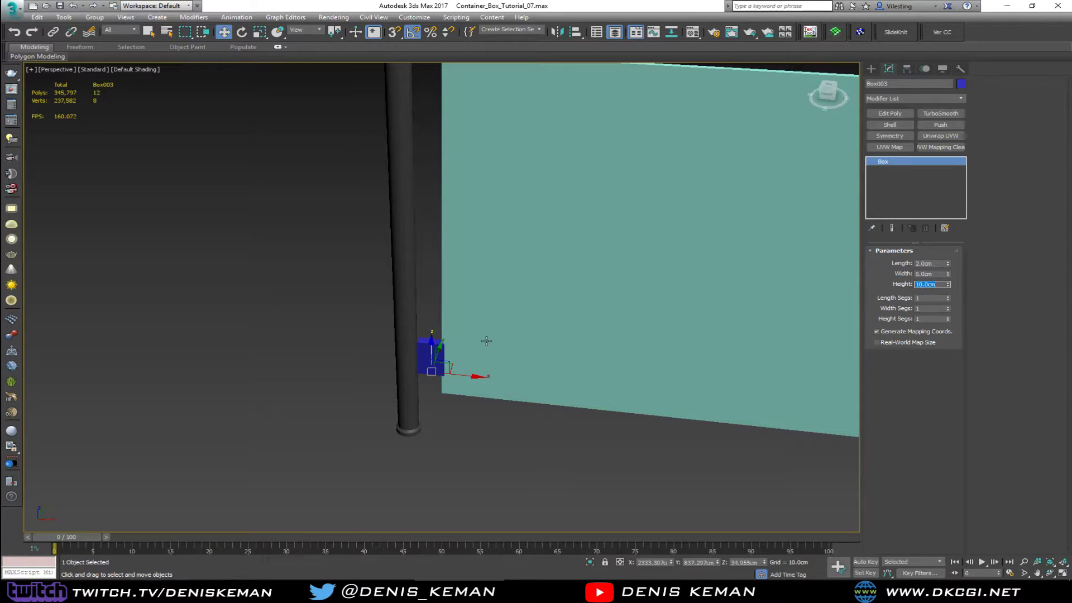
- In the top view, move the box along X into the post until its far end meets the glass panel's edge
middle_click_drag(486, 341, 476, 384, "alt")
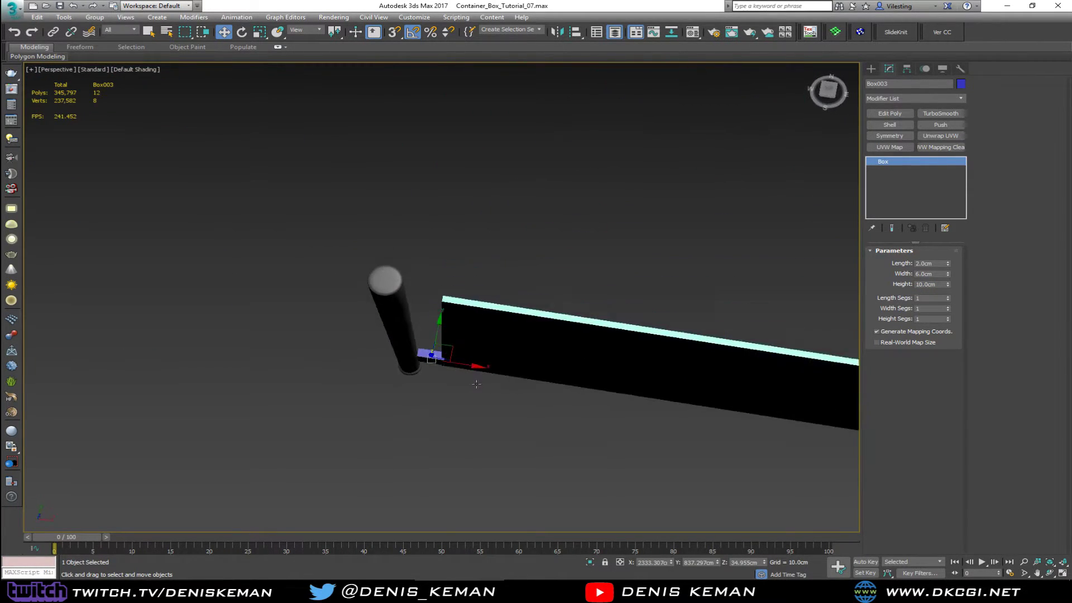
key("alt+w")
middle_click(296, 223)
key("alt+w")
scroll(337, 196, "up", 2)
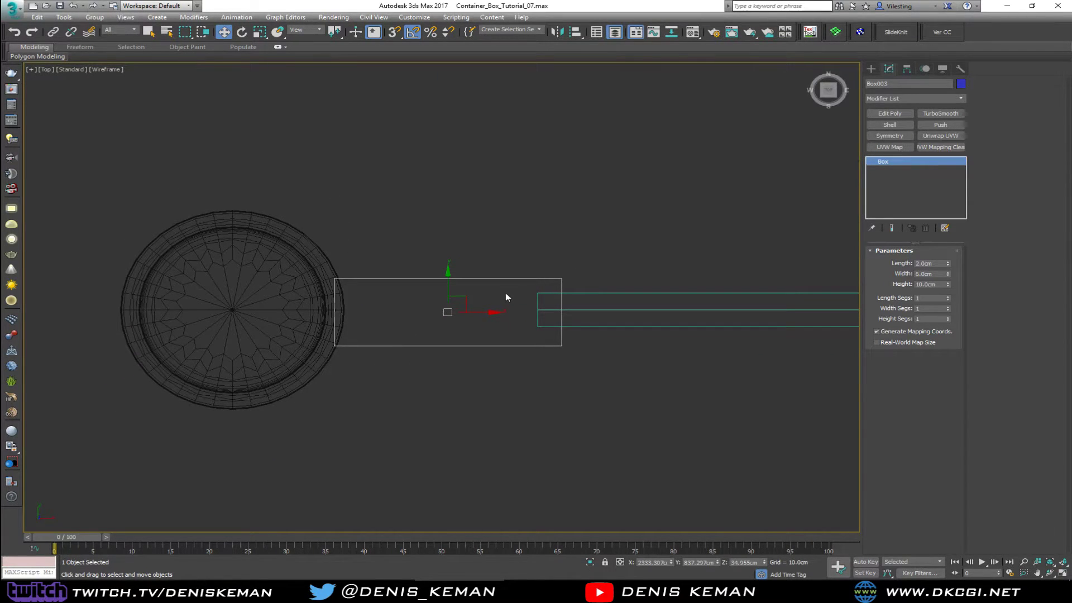
left_click_drag(479, 312, 452, 314)
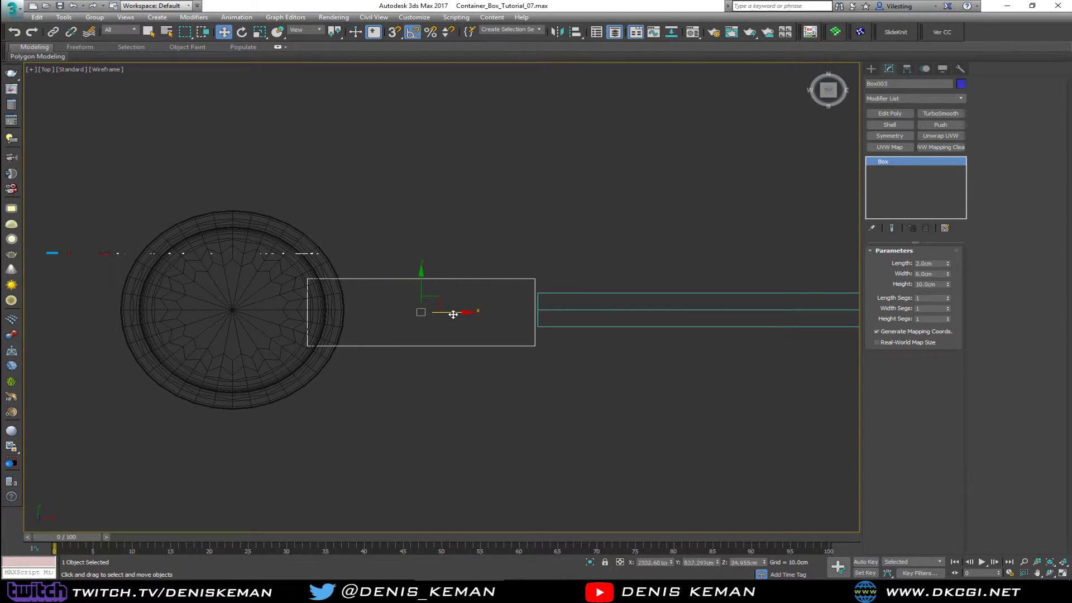
- Switch to the browser and examine the glass clamps up close in the railing reference photo
key("alt+Tab")
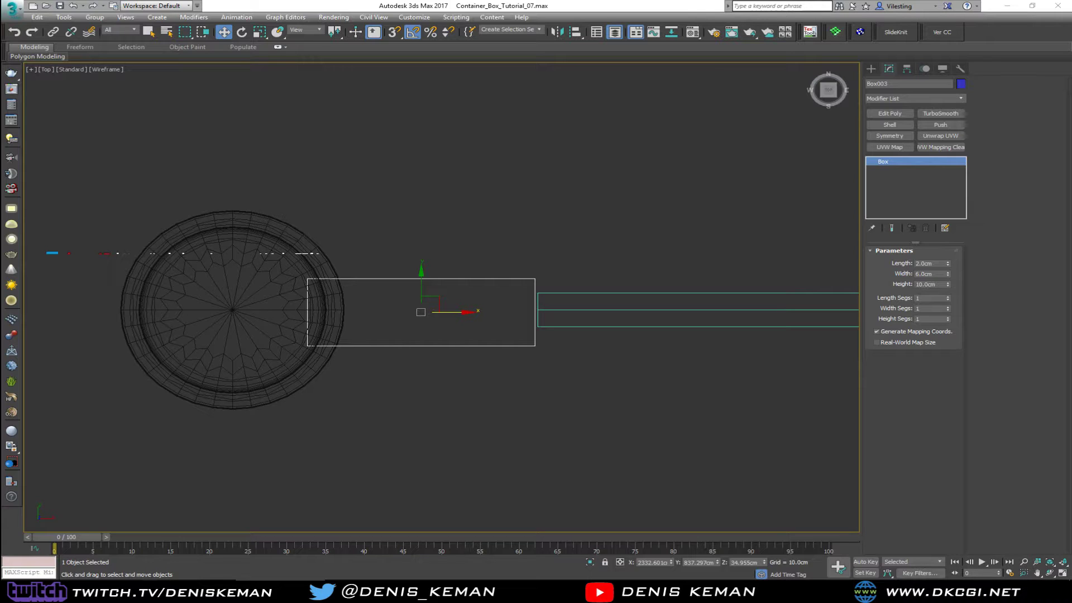
left_click_drag(0, 78, 526, 95)
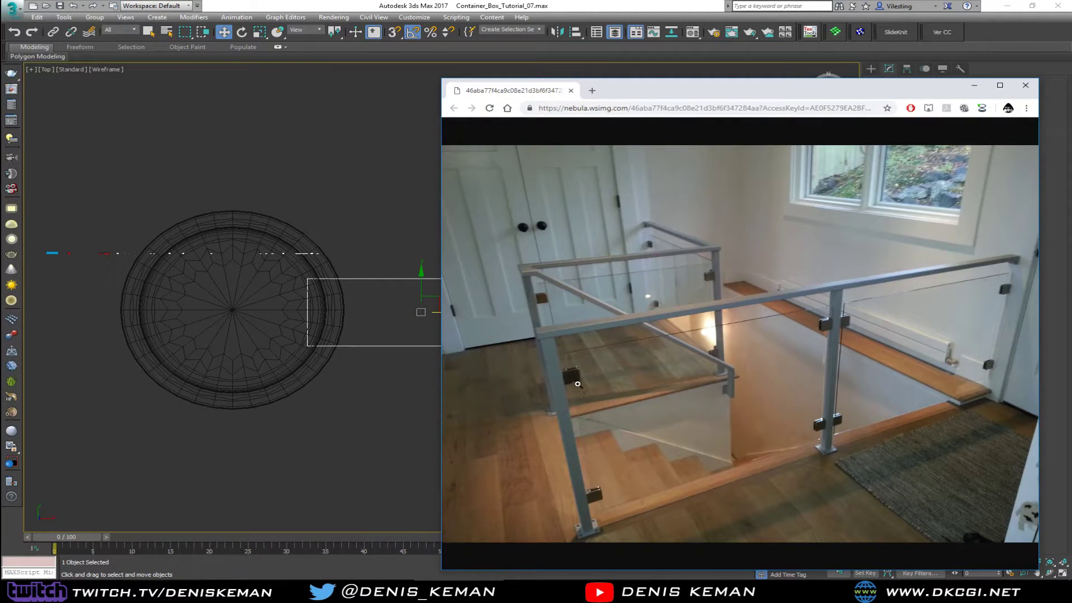
left_click(577, 384)
left_click(607, 355)
left_click(580, 367)
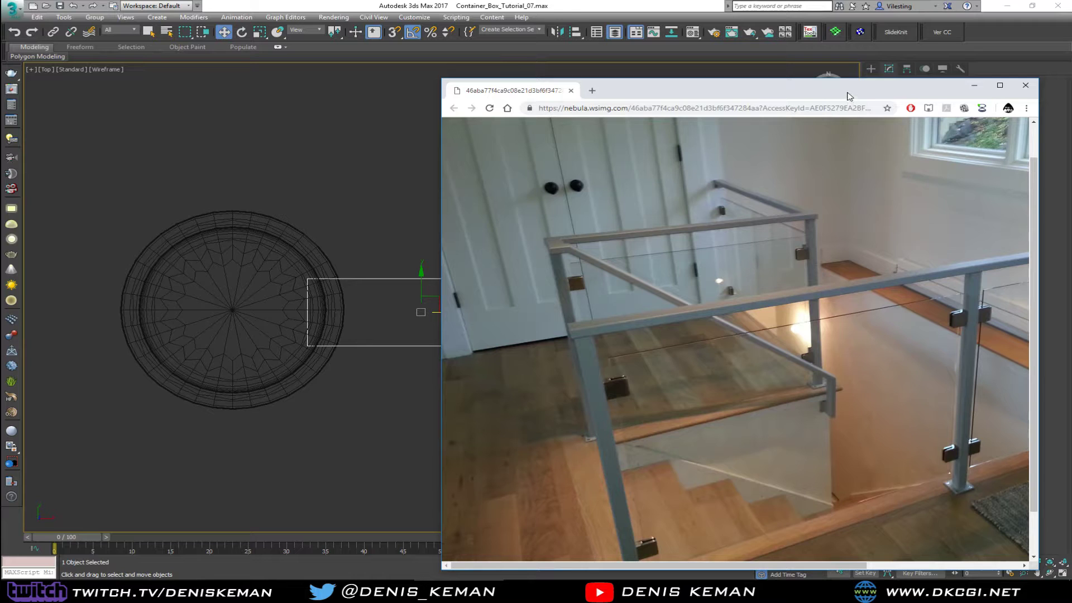
left_click_drag(849, 97, 0, 73)
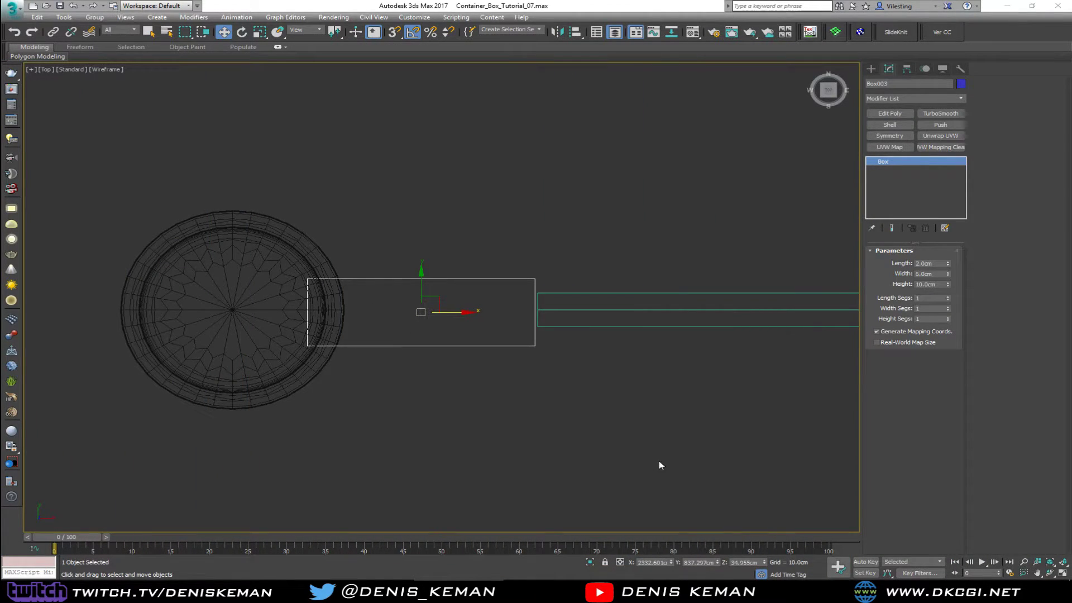
- In the front wireframe view, widen the box to 12.5 cm so it can overlap the glass panel
key("alt+w")
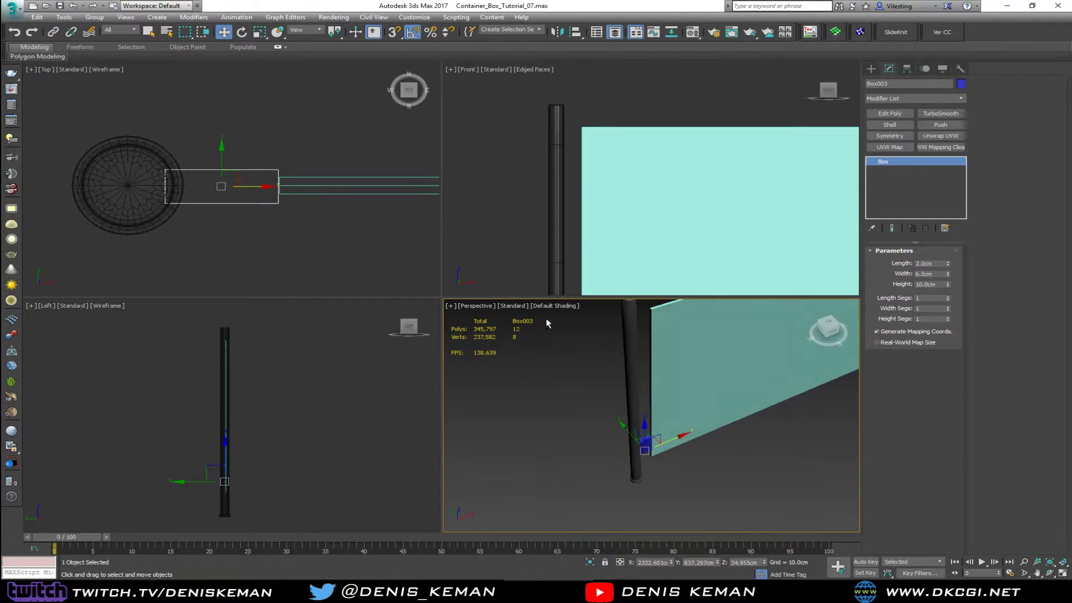
middle_click_drag(546, 319, 512, 352, "alt")
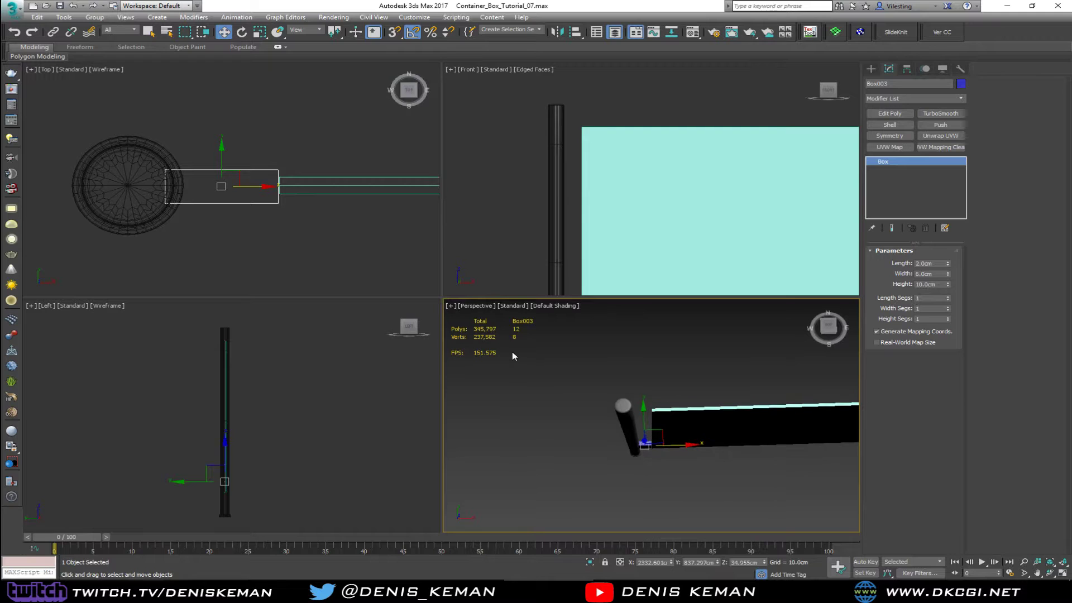
right_click(635, 238)
key("alt+w")
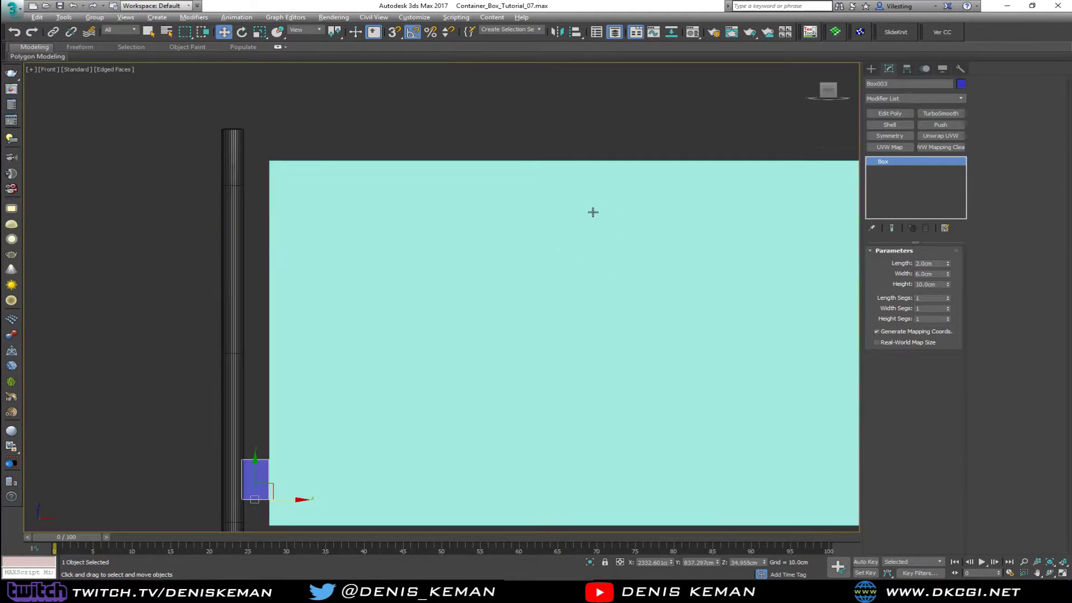
key("alt+w")
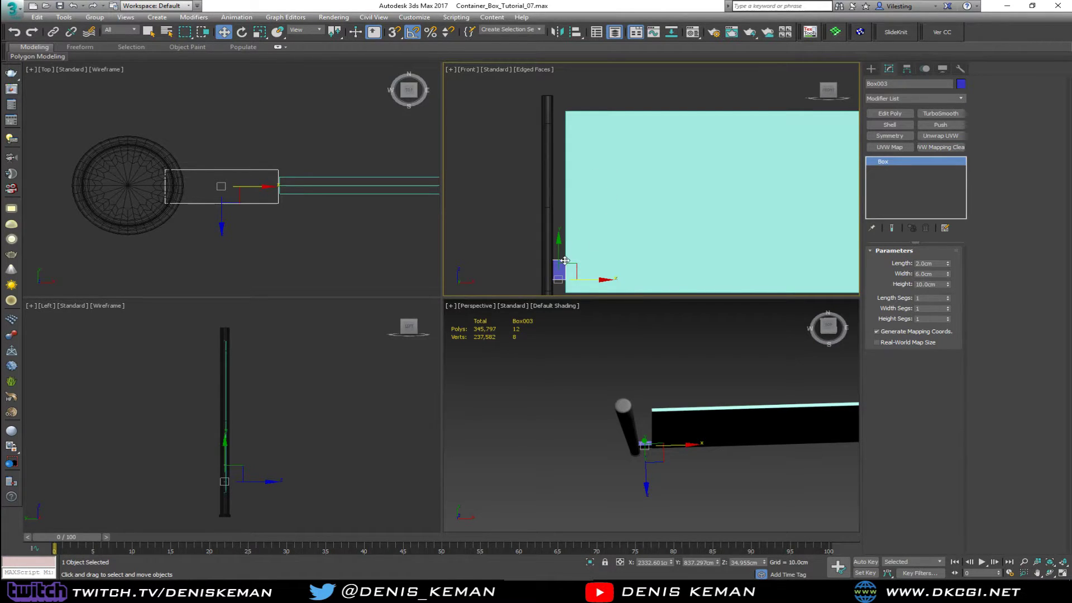
key("alt+w")
key("F3")
middle_click_drag(383, 395, 467, 276)
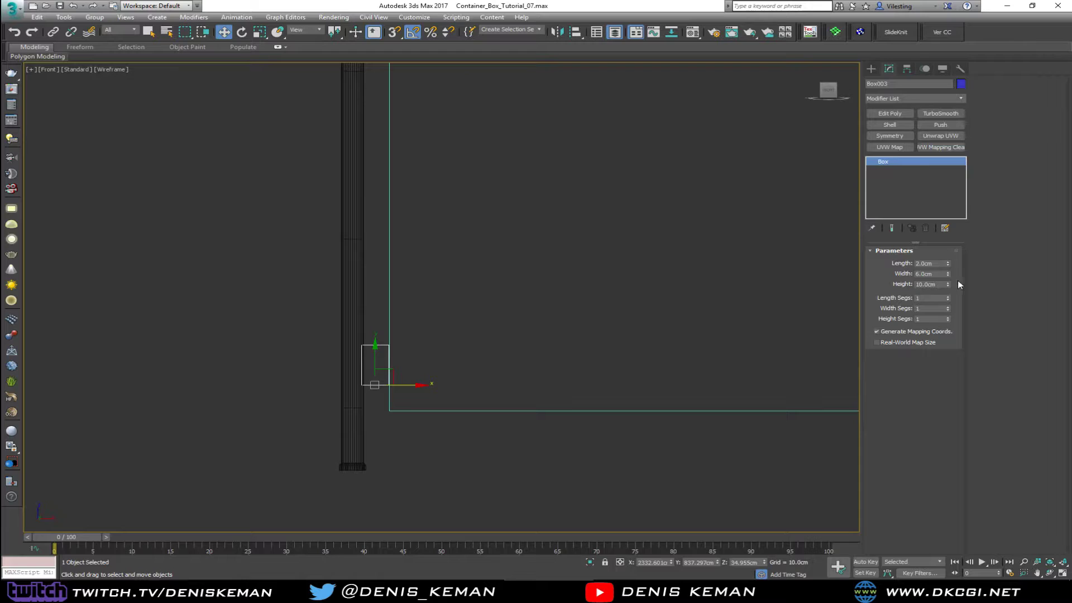
left_click_drag(947, 264, 947, 248)
left_click_drag(947, 211, 944, 206)
left_click_drag(947, 273, 948, 221)
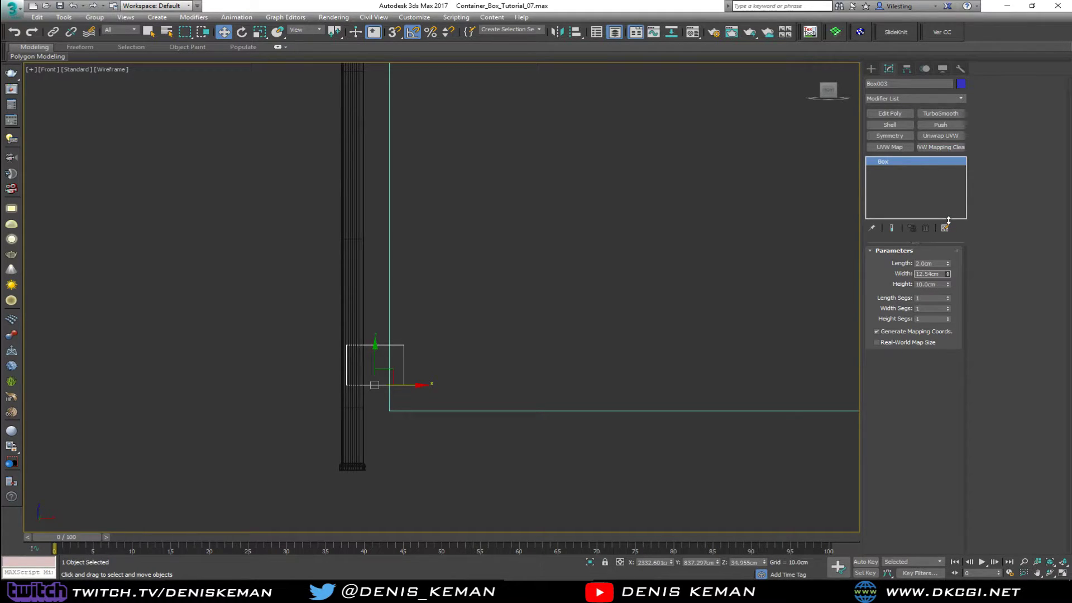
left_click_drag(947, 220, 949, 222)
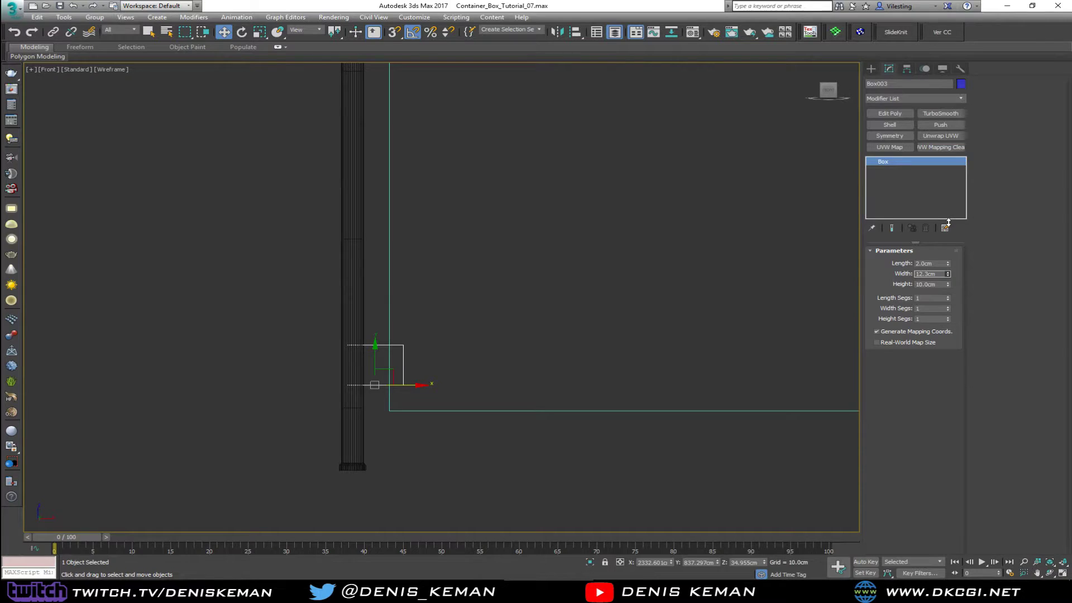
double_click(937, 274)
key("Return")
- Move the box along X until it is centred on the glass panel's vertical edge and still touches the post
right_click(385, 337)
left_click(382, 369)
left_click_drag(404, 384, 419, 384)
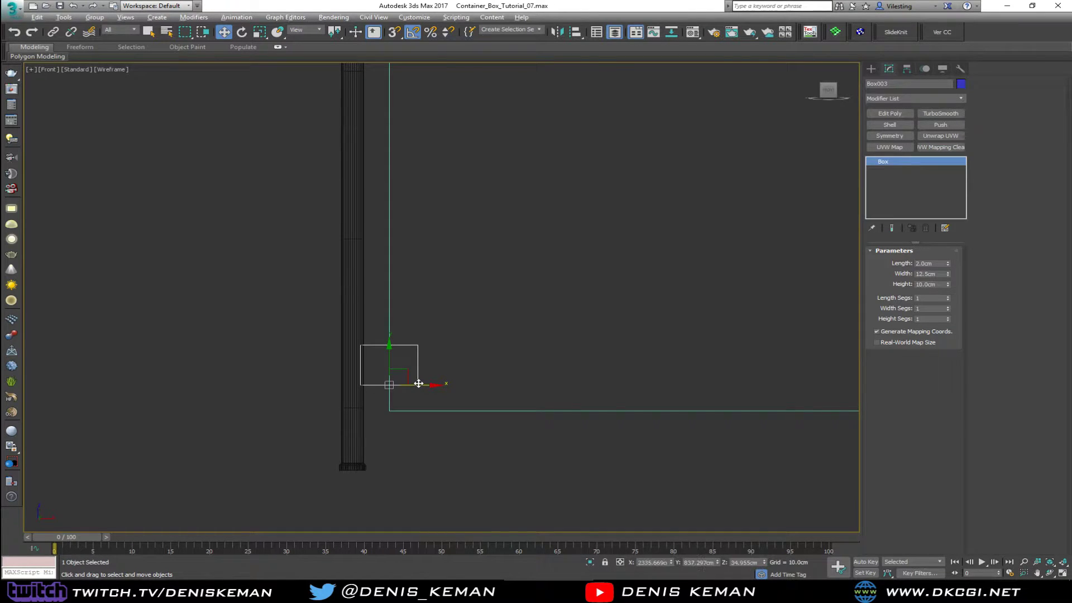
- Show edged faces in the perspective view and add an Edit Poly modifier to the clamp box
key("alt+w")
right_click(585, 460)
key("alt+w")
middle_click_drag(548, 364, 334, 332, "alt")
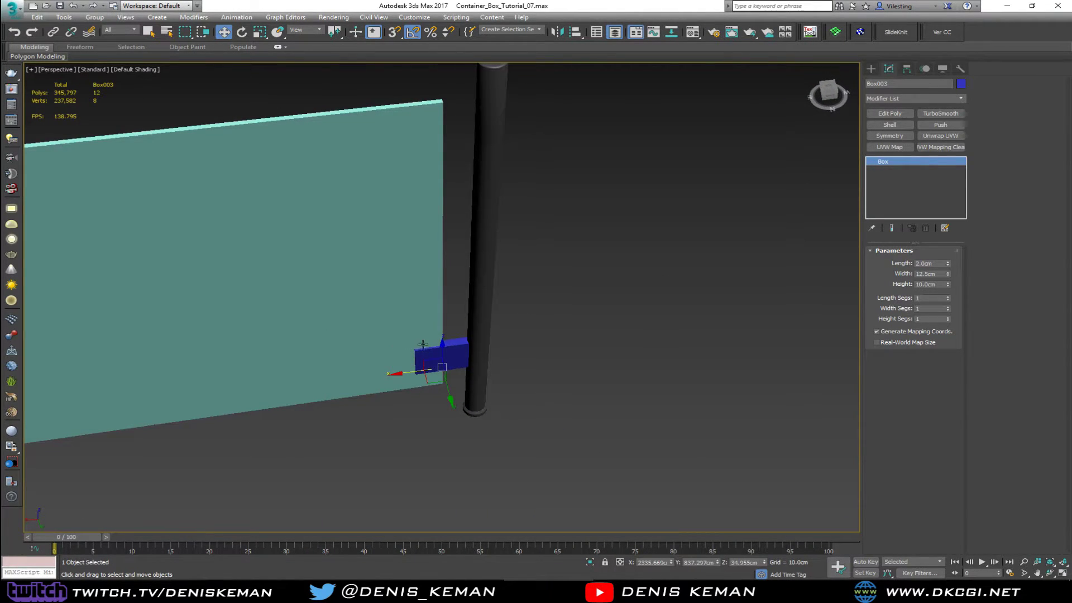
scroll(449, 361, "up", 6)
key("F4")
middle_click_drag(402, 317, 457, 369)
mouse_move(458, 368)
middle_mouse_down("alt")
mouse_move(540, 335)
mouse_move(474, 229)
mouse_move(454, 223)
mouse_move(443, 246)
mouse_move(445, 324)
mouse_move(468, 336)
middle_mouse_up("alt")
left_click(889, 113)
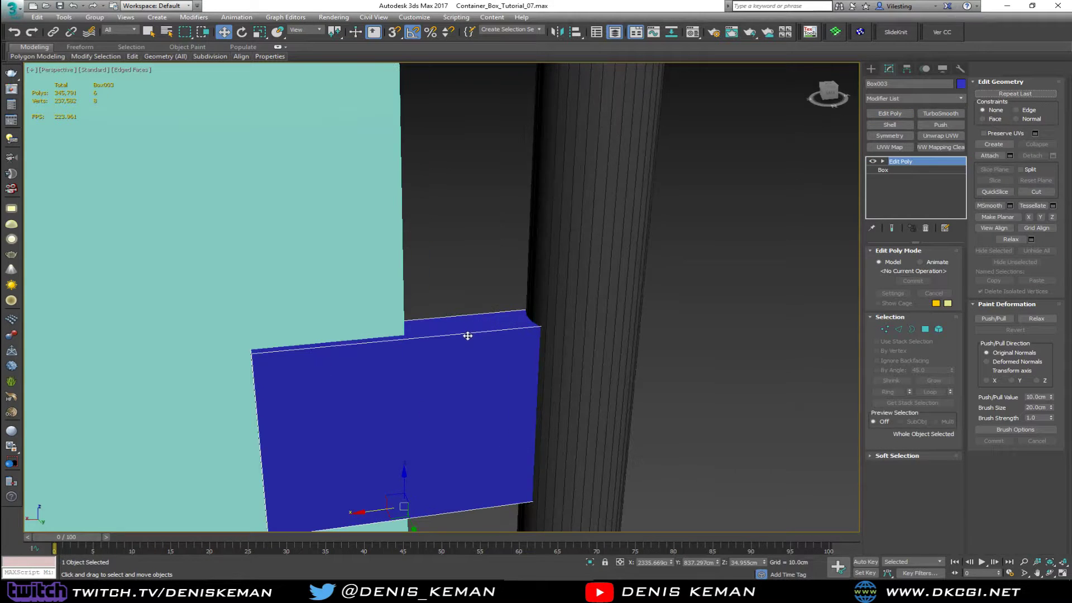
- Insert a vertical edge loop around the clamp box near the glass panel's edge
key("alt+1")
left_click(420, 341)
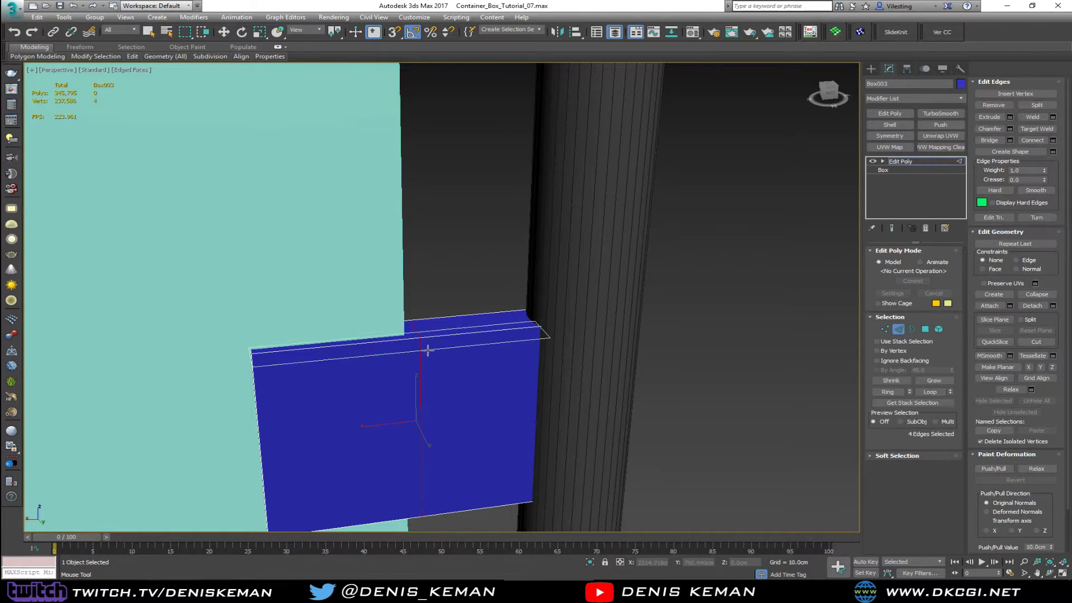
right_click(432, 352)
- Connect the ring of edges across the clamp's thickness to add one lengthwise loop through its middle
middle_click_drag(433, 353, 358, 368, "alt")
left_click(416, 339)
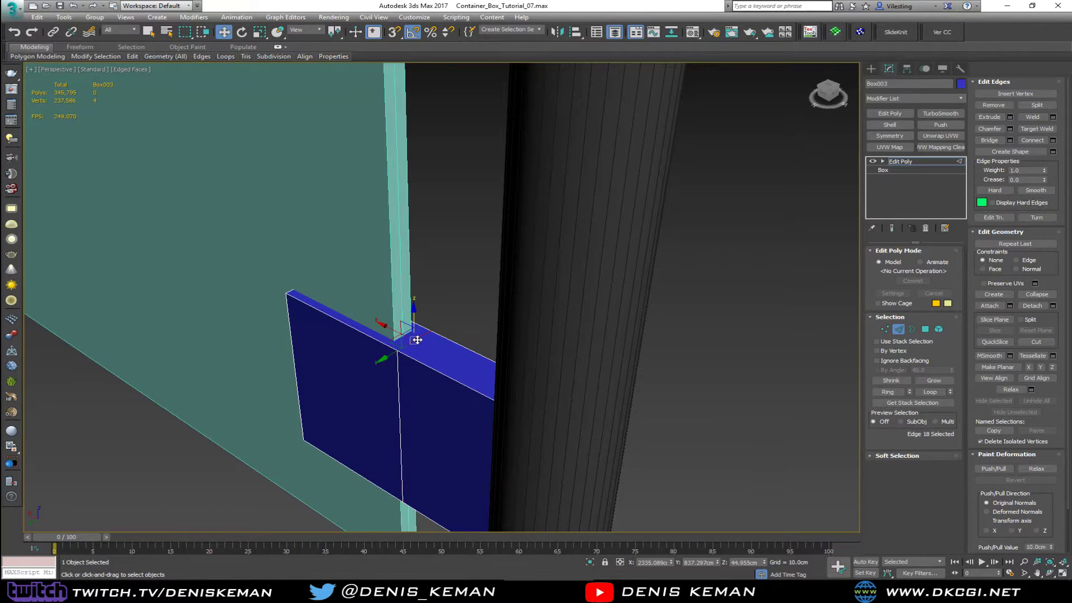
key("alt+r")
scroll(416, 340, "up", 4)
middle_click_drag(417, 346, 457, 357, "alt")
left_click(1053, 140)
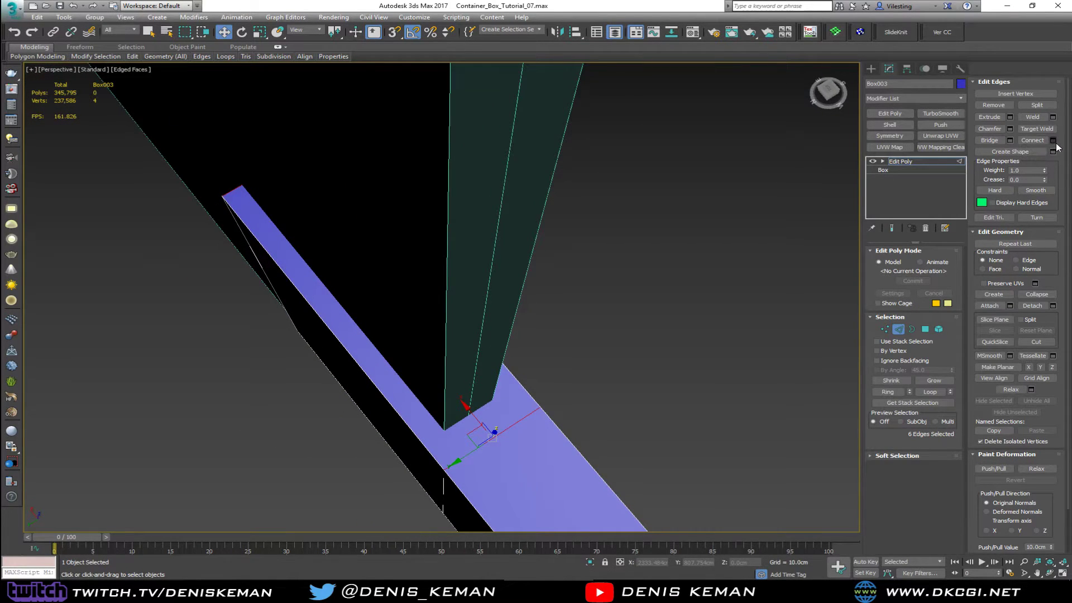
left_click(447, 346)
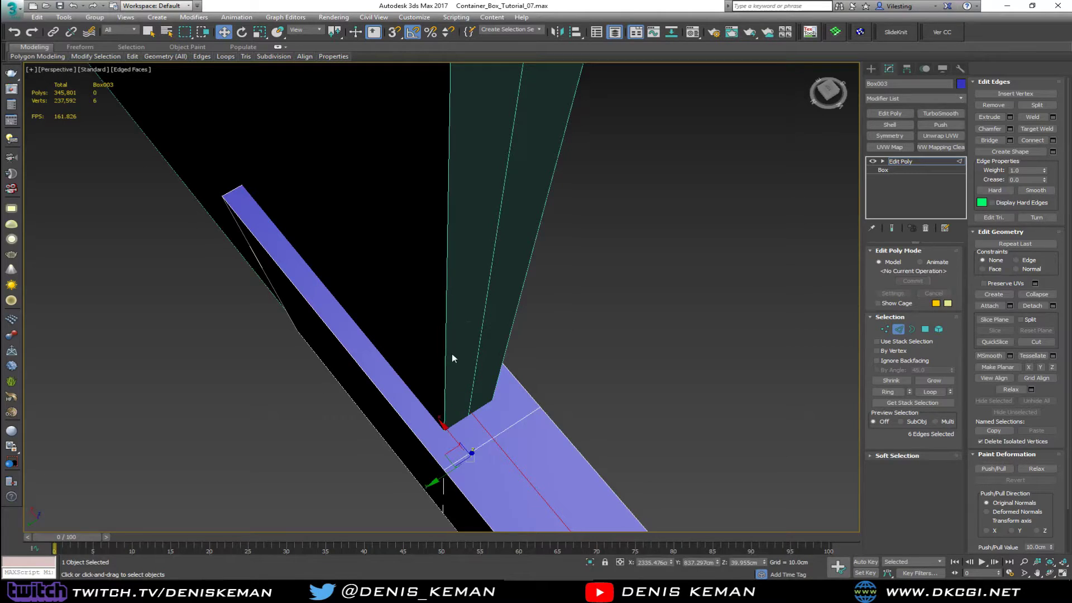
- Using vertex snapping, move the whole clamp along Y so its middle loop aligns with the glass panel's centre line
scroll(484, 386, "up", 2)
middle_click_drag(487, 386, 508, 291)
key("2")
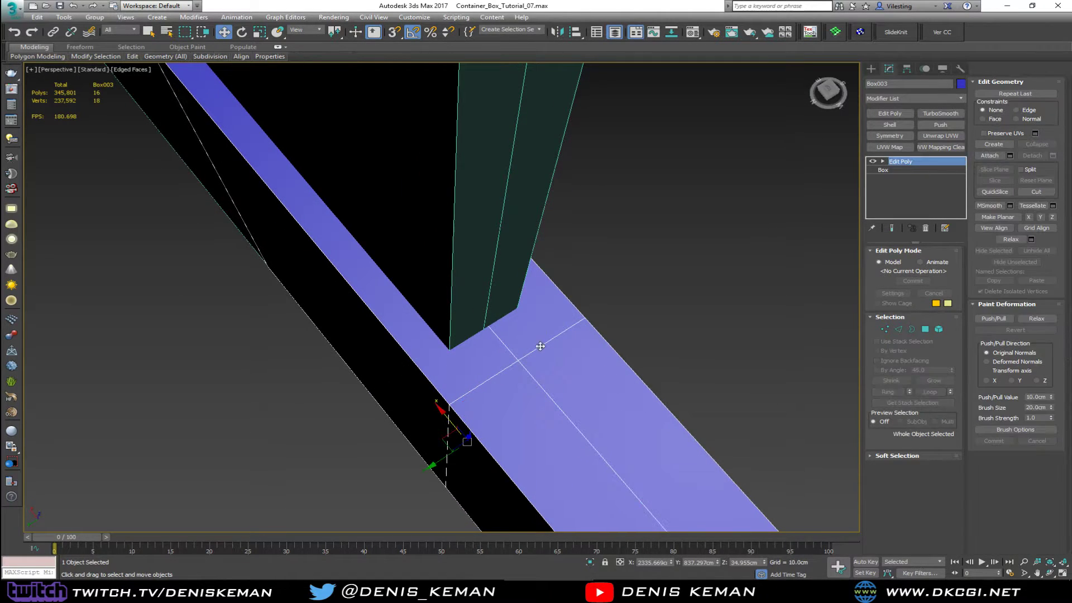
key("s")
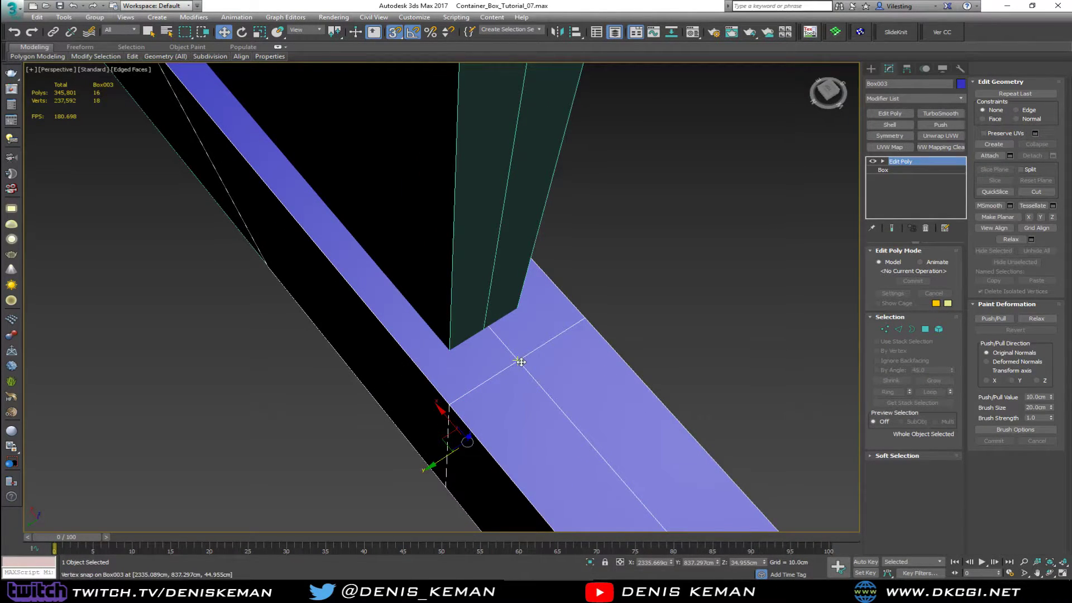
left_click_drag(517, 360, 461, 471)
middle_click_drag(516, 404, 411, 380, "alt")
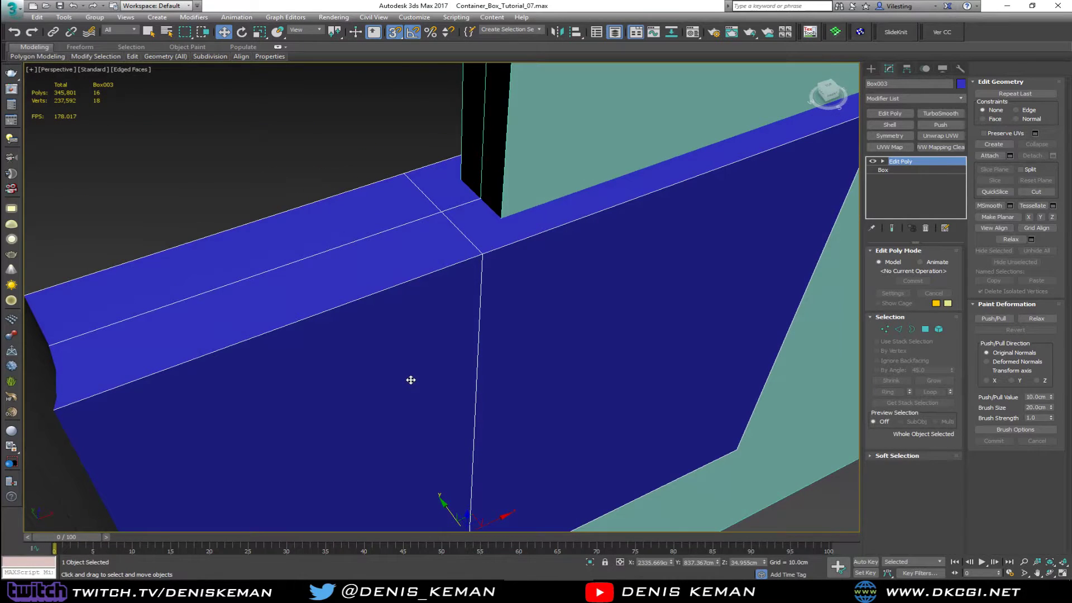
- Chamfer the clamp's lengthwise middle edge loop by 0.525 cm to mark out the glass thickness
key("2")
double_click(382, 234)
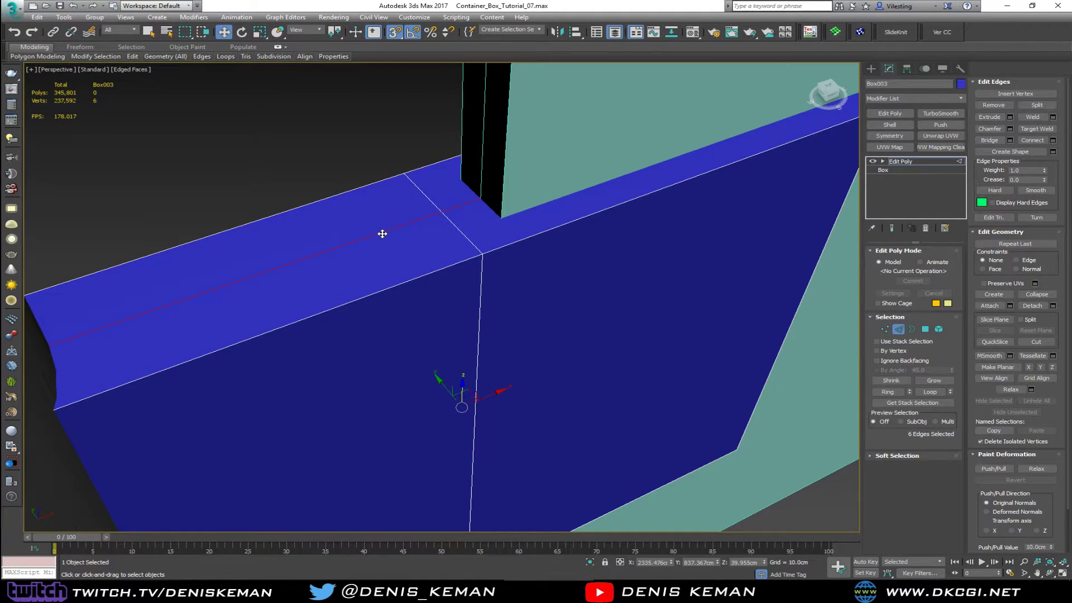
left_click(1009, 129)
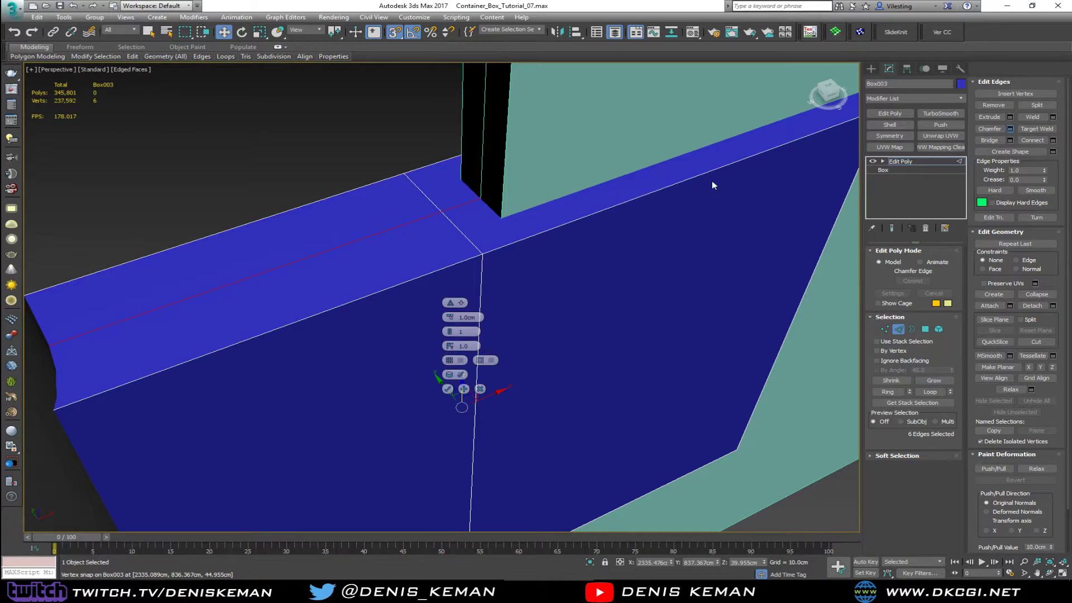
right_click(450, 318)
left_click_drag(449, 318, 450, 321)
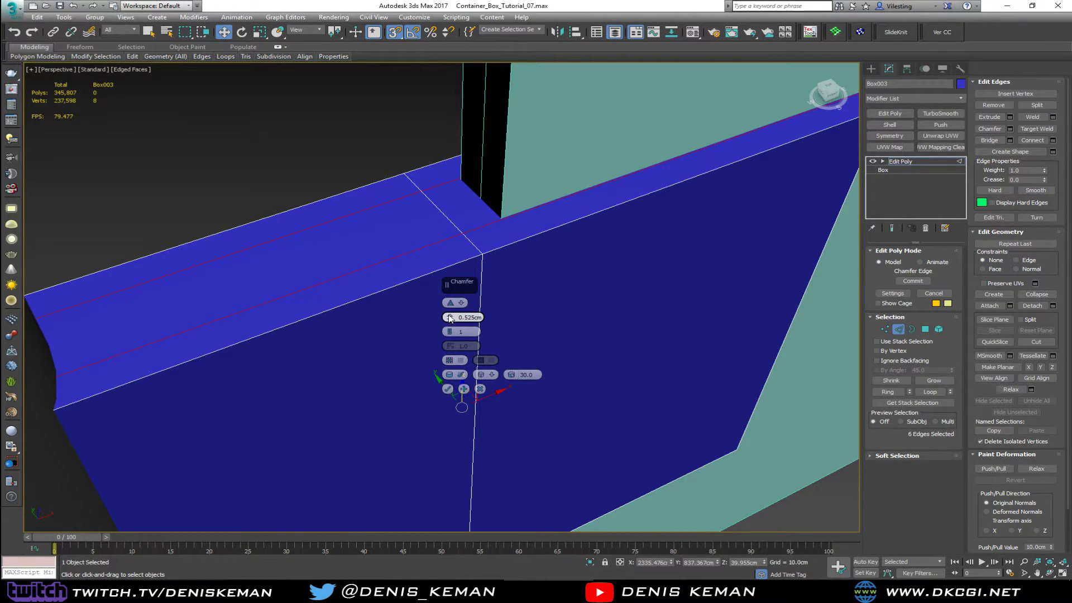
left_click(447, 388)
- With snapping off, move the vertical edge loop along X to the glass panel's edge
double_click(480, 297)
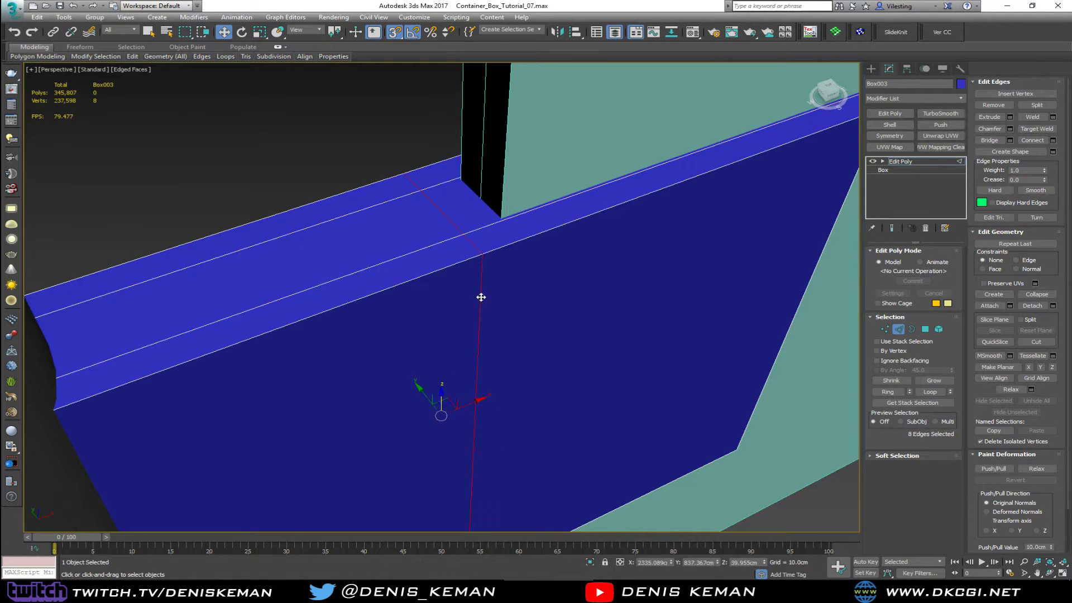
left_click_drag(471, 399, 501, 396)
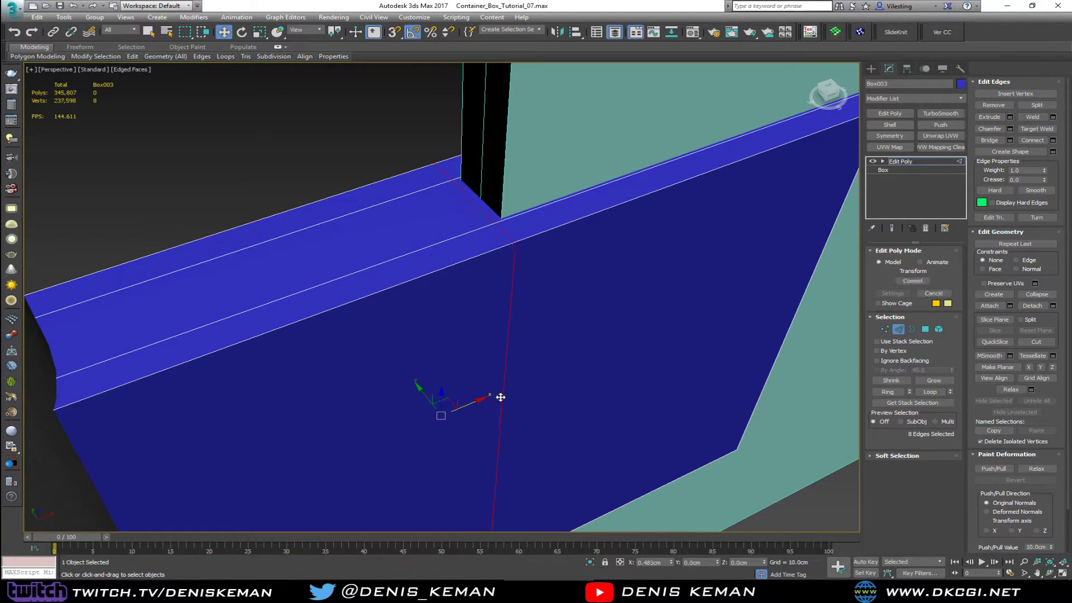
middle_click_drag(500, 397, 441, 342, "alt")
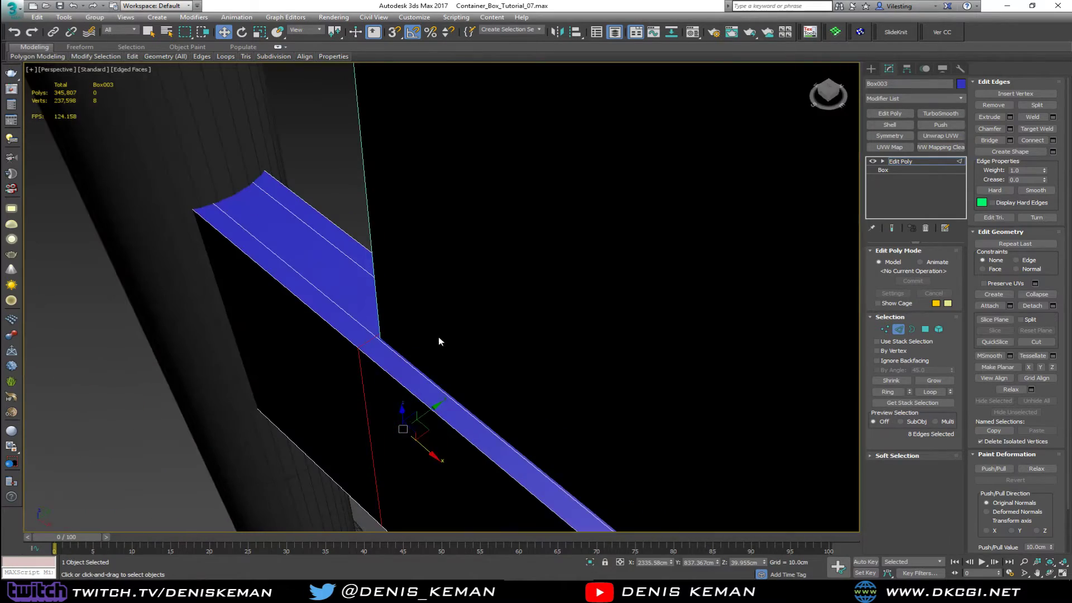
- Delete the narrow middle polygons on the top, end and bottom of the clamp's glass side to open a slot
key("F3")
middle_click_drag(534, 421, 438, 304)
key("4")
left_click(440, 306)
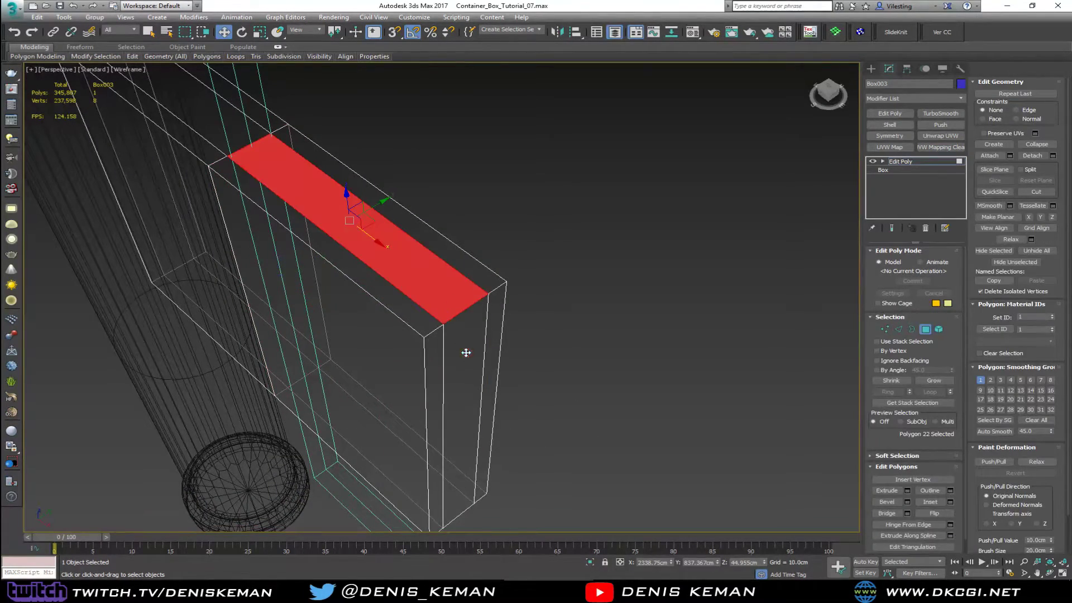
left_click(467, 353, "ctrl")
mouse_move(466, 352)
middle_mouse_down("alt")
mouse_move(481, 325)
mouse_move(482, 351)
mouse_move(462, 306)
mouse_move(460, 337)
middle_mouse_up("alt")
left_click(482, 351, "ctrl")
key("Delete")
- Isolate the clamp in shaded view and bridge the upper and lower edges of one prong to close its inner slot wall
key("F3")
key("alt+q")
middle_click_drag(500, 307, 491, 416, "alt")
key("2")
left_click(490, 393)
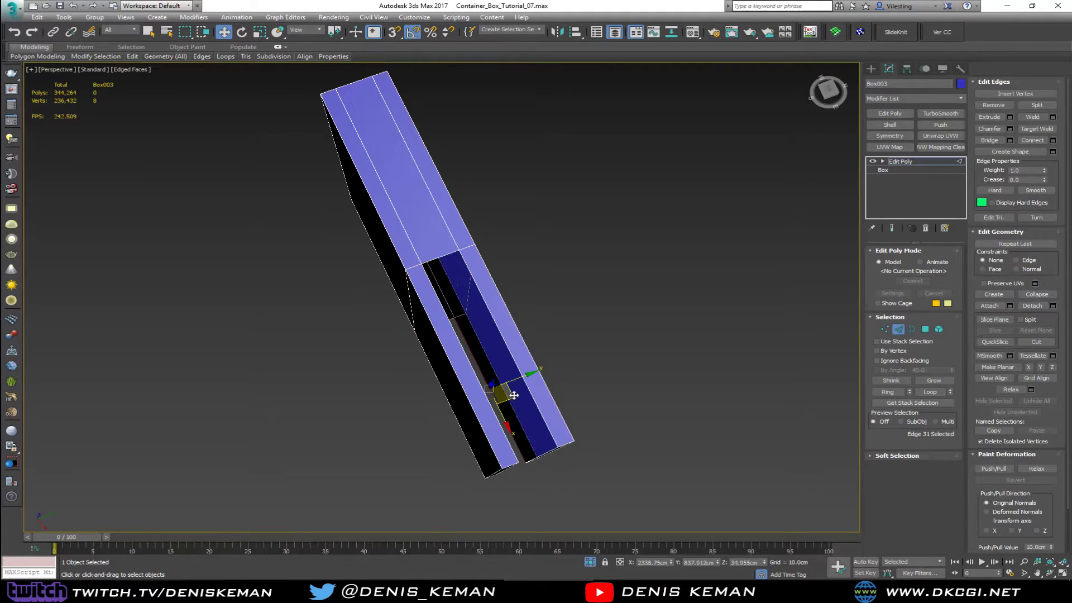
left_click(529, 392, "ctrl")
left_click(989, 141)
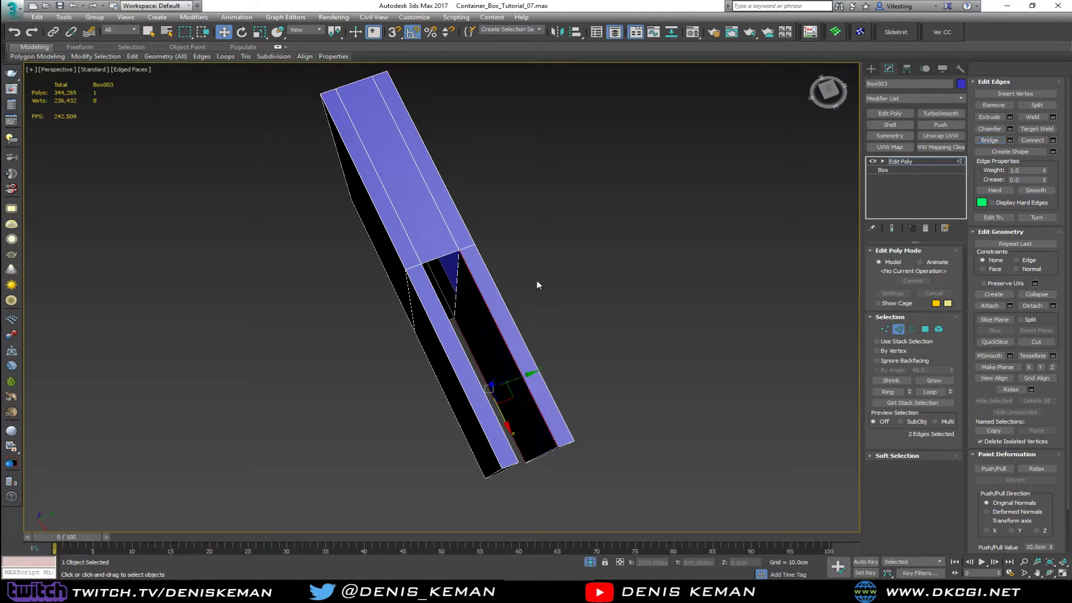
- Bridge the short upper and lower edges at the slot's inner end to close its back wall
middle_click_drag(537, 280, 478, 309, "alt")
left_click(477, 306)
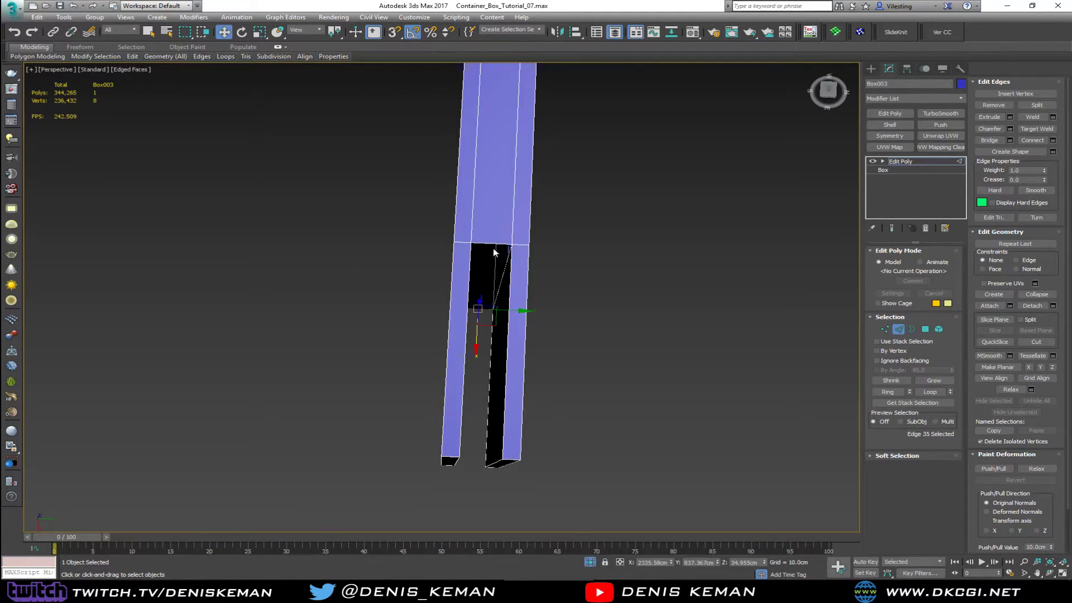
left_click(491, 246, "ctrl")
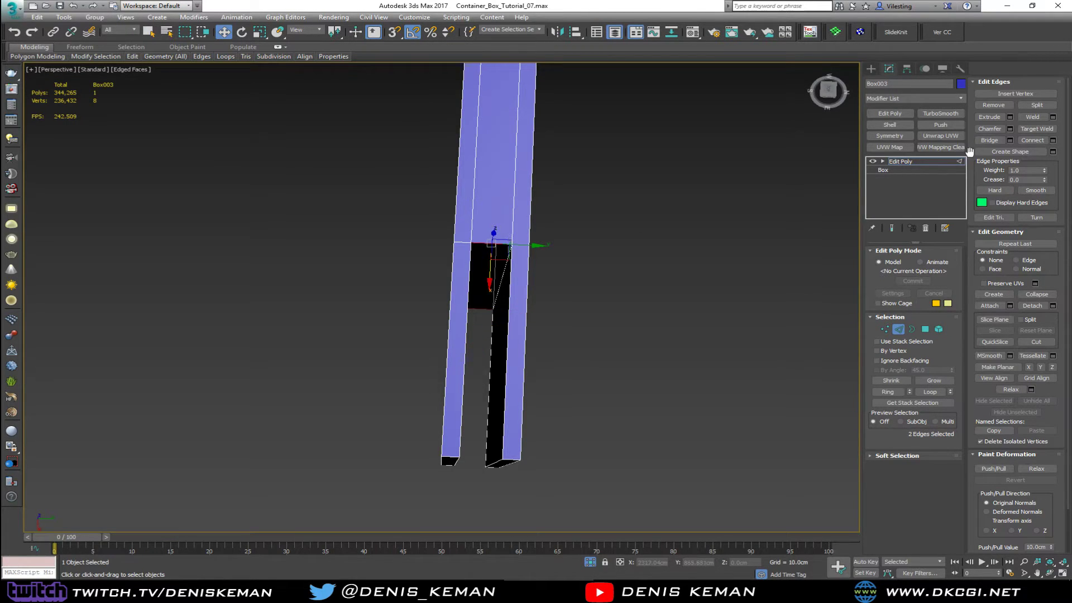
middle_click_drag(491, 245, 629, 269, "alt")
- Bridge the upper and lower edges of the opposite prong to close the remaining inner slot wall
left_click(416, 304)
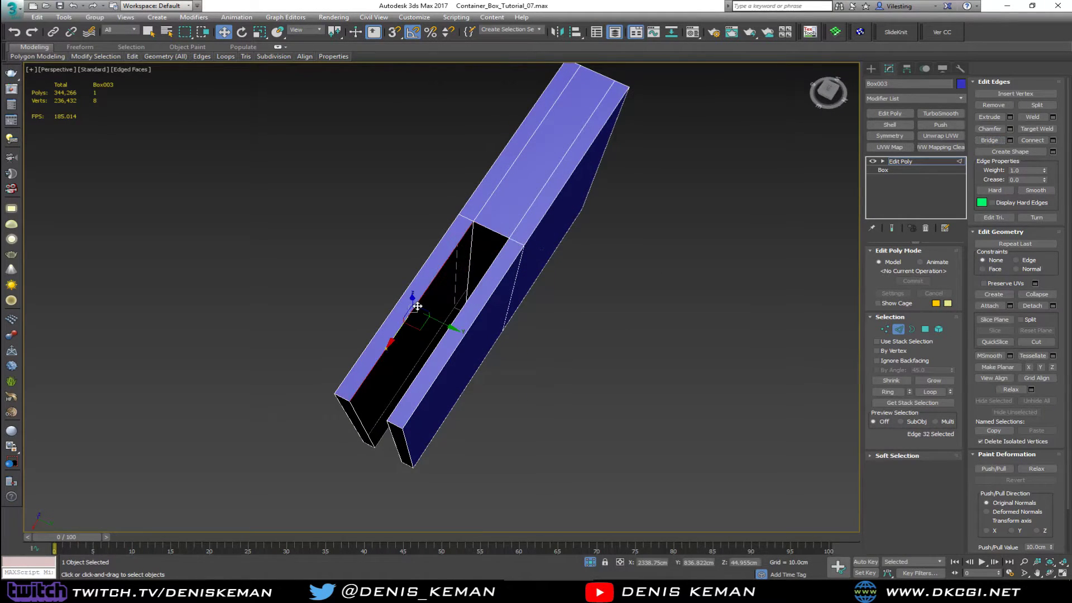
middle_click_drag(411, 299, 426, 313, "alt")
left_click(422, 331, "ctrl")
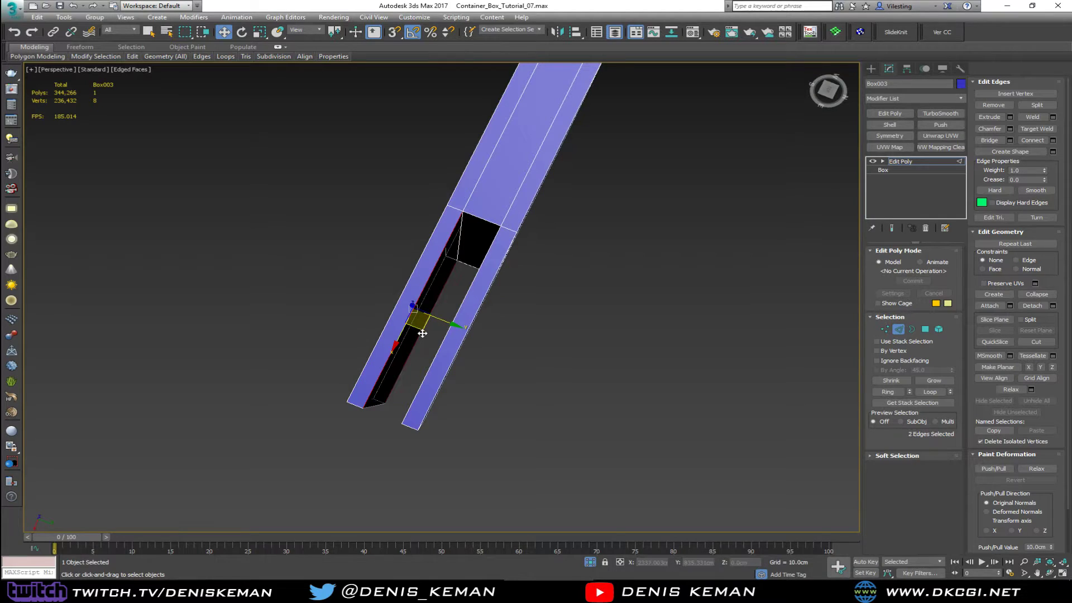
left_click(987, 141)
left_click(720, 268)
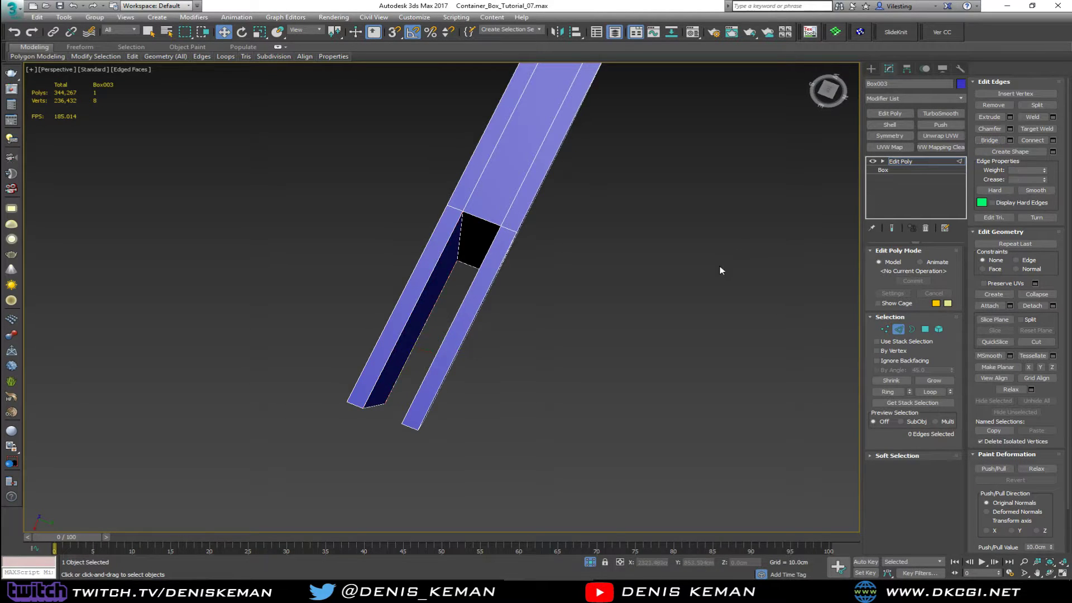
middle_click_drag(720, 268, 574, 249, "alt")
- Delete the three narrow polygons on the clamp's solid end, opposite the slot opening
key("2")
key("4")
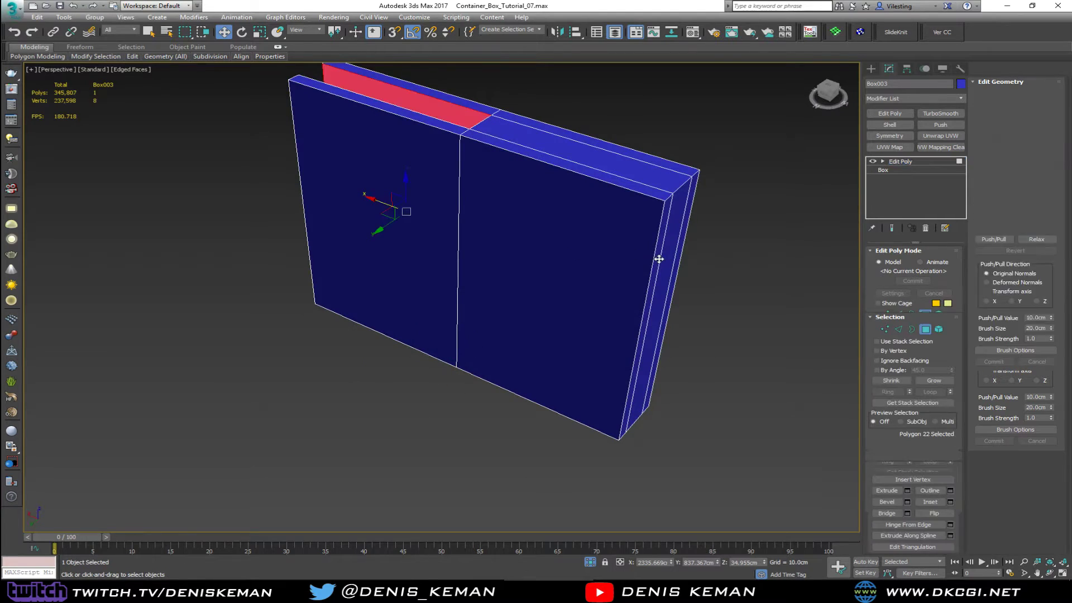
left_click(659, 259)
left_click(668, 258, "ctrl")
left_click(680, 252, "ctrl")
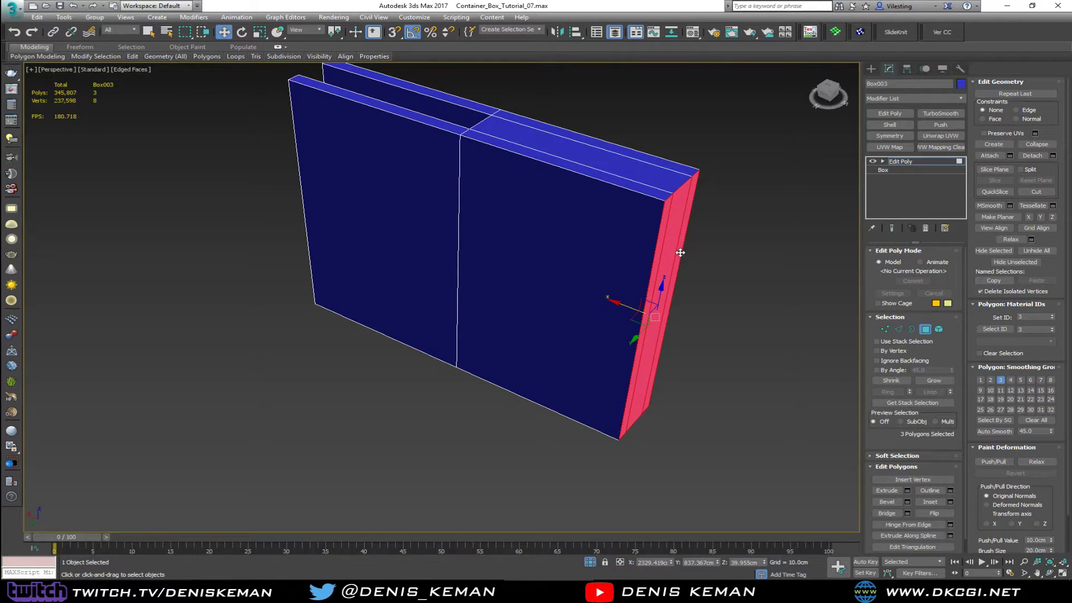
key("Delete")
key("4")
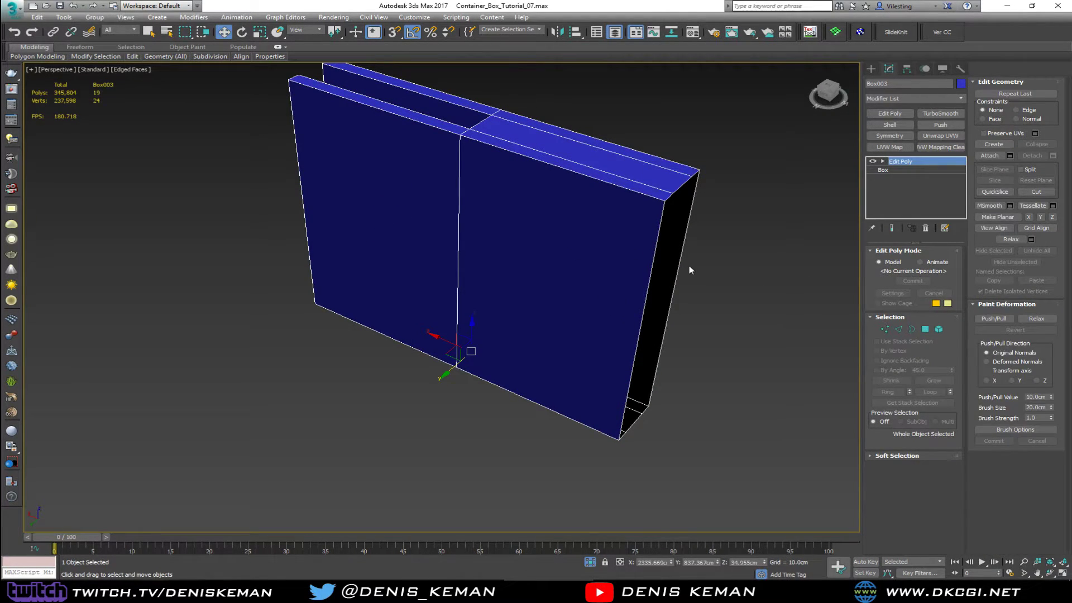
middle_click_drag(688, 269, 756, 259, "alt")
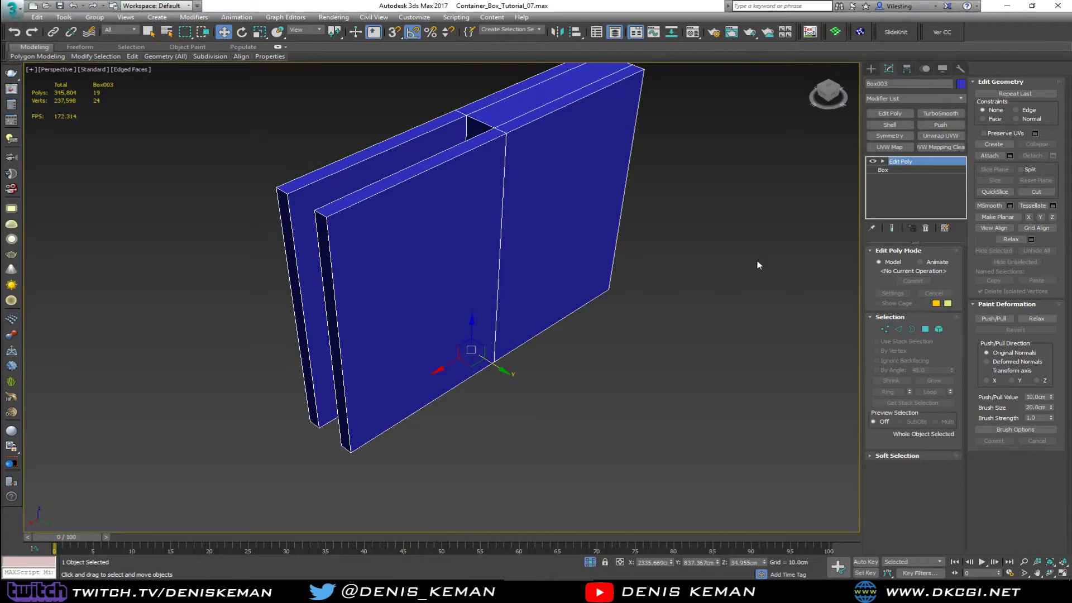
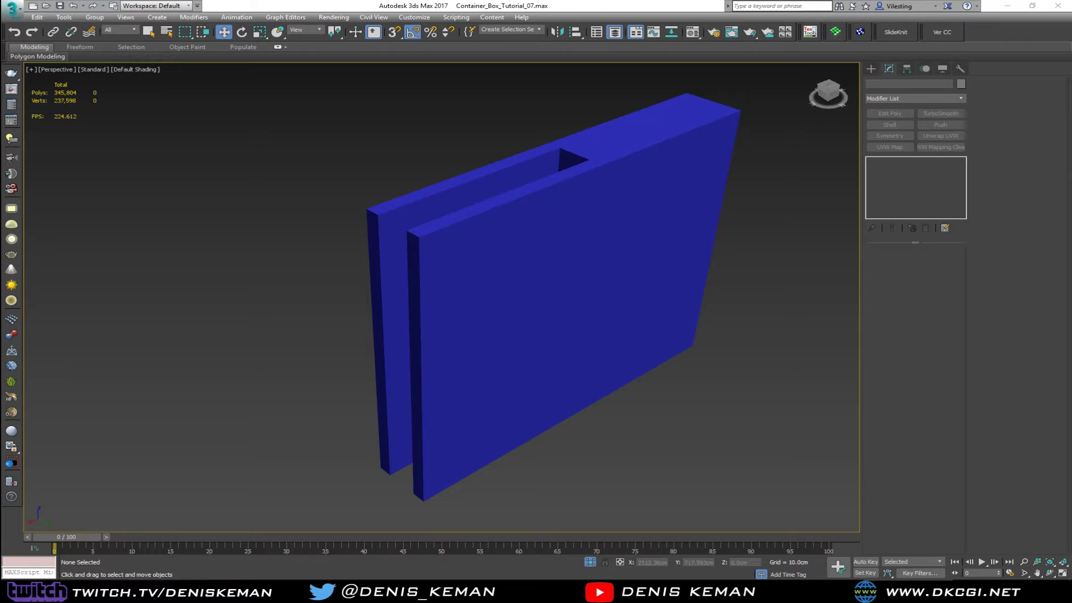
- Switch to Discord, check the the_hallway and streaming_related channels, and disable Streamer Mode before putting the window away
left_click_drag(0, 90, 300, 72)
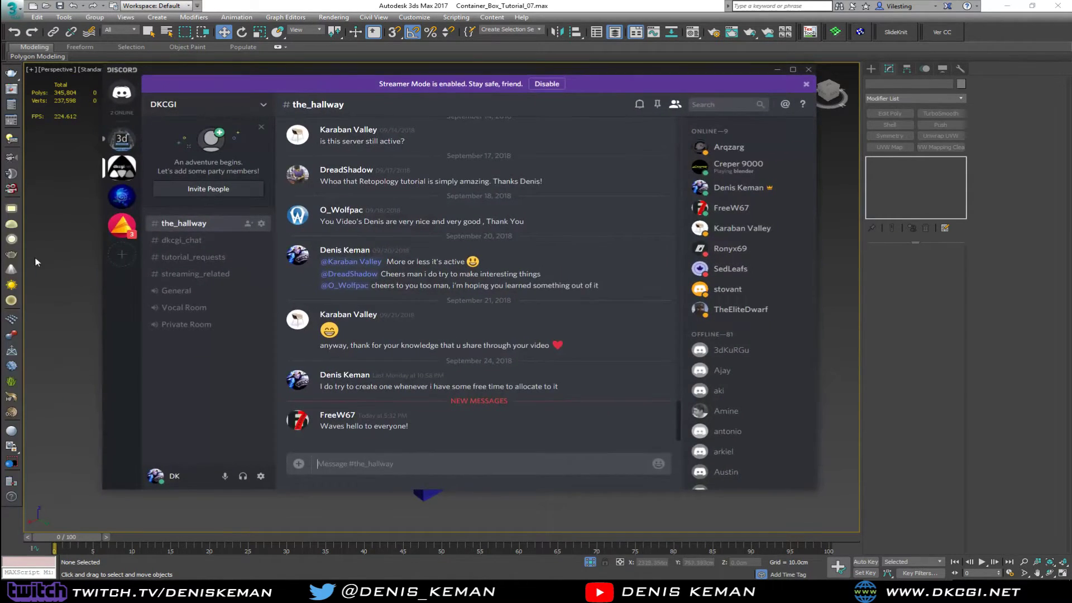
left_click(190, 276)
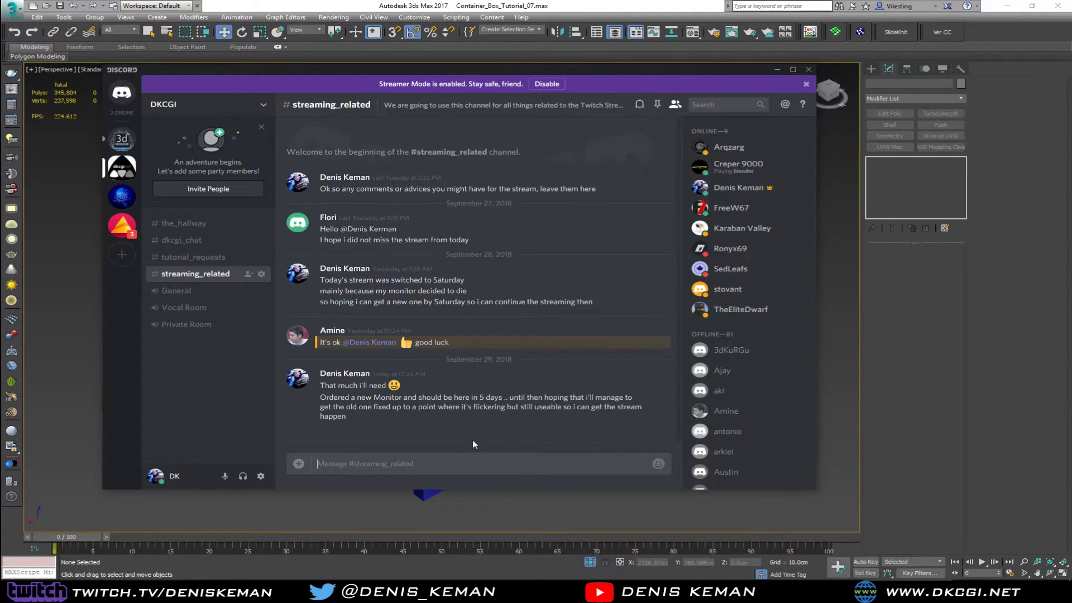
left_click(194, 224)
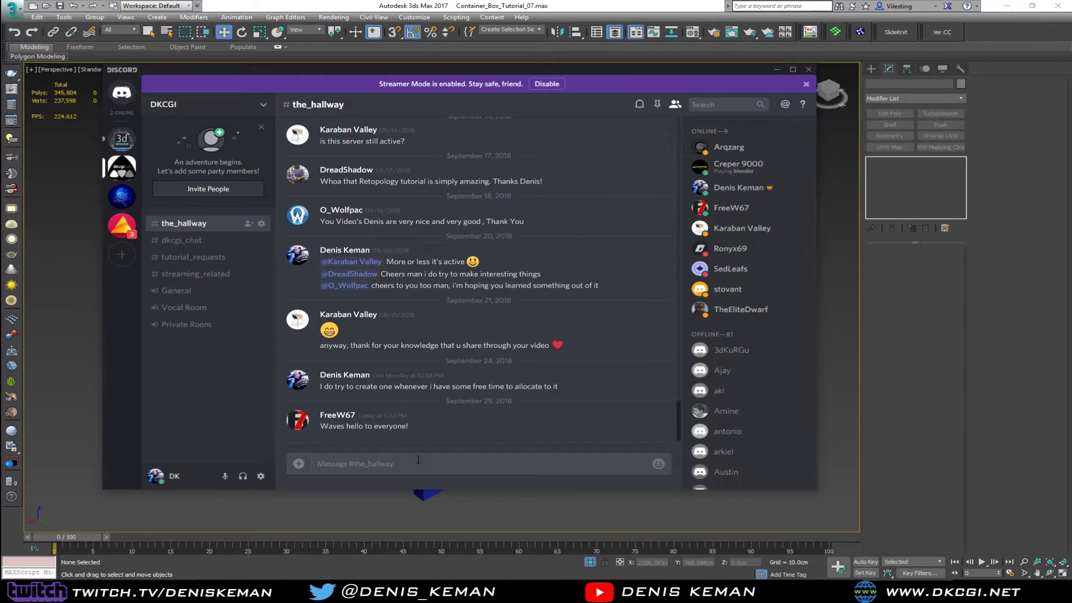
scroll(748, 251, "down", 15)
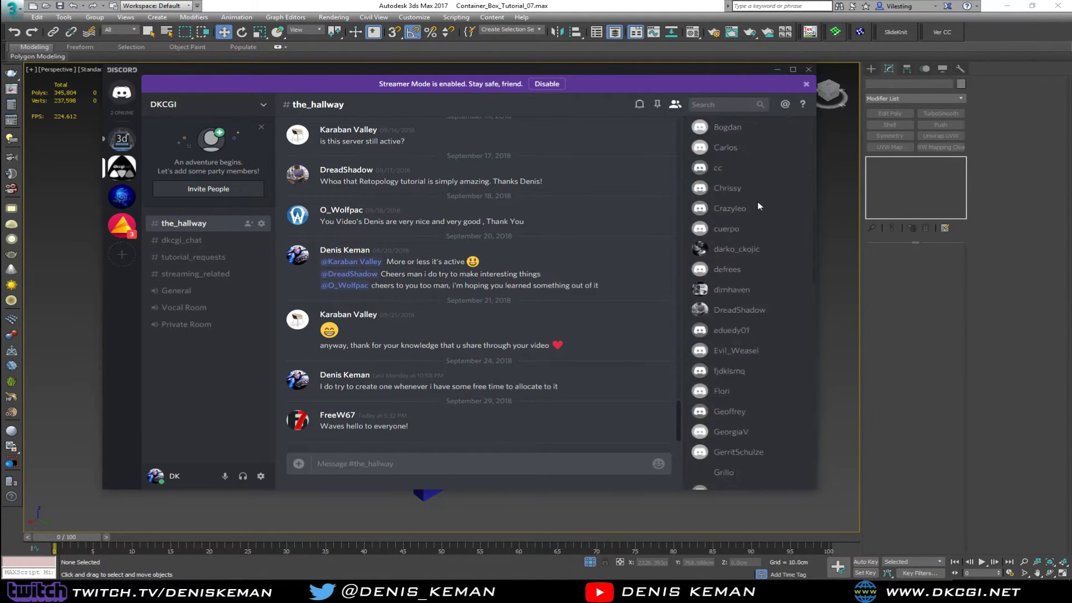
scroll(745, 385, "up", 15)
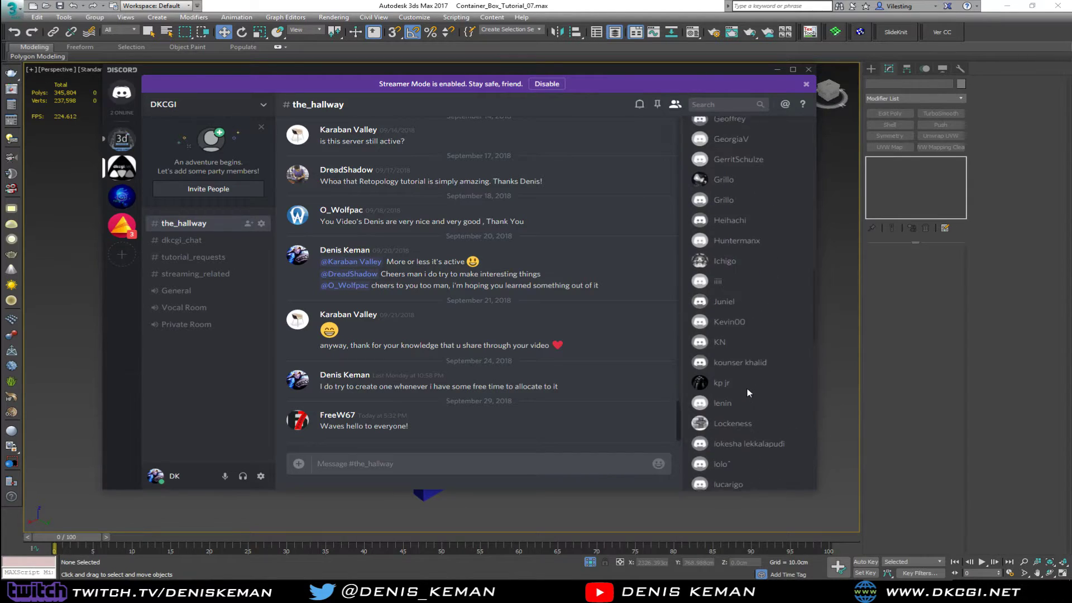
left_click(186, 282)
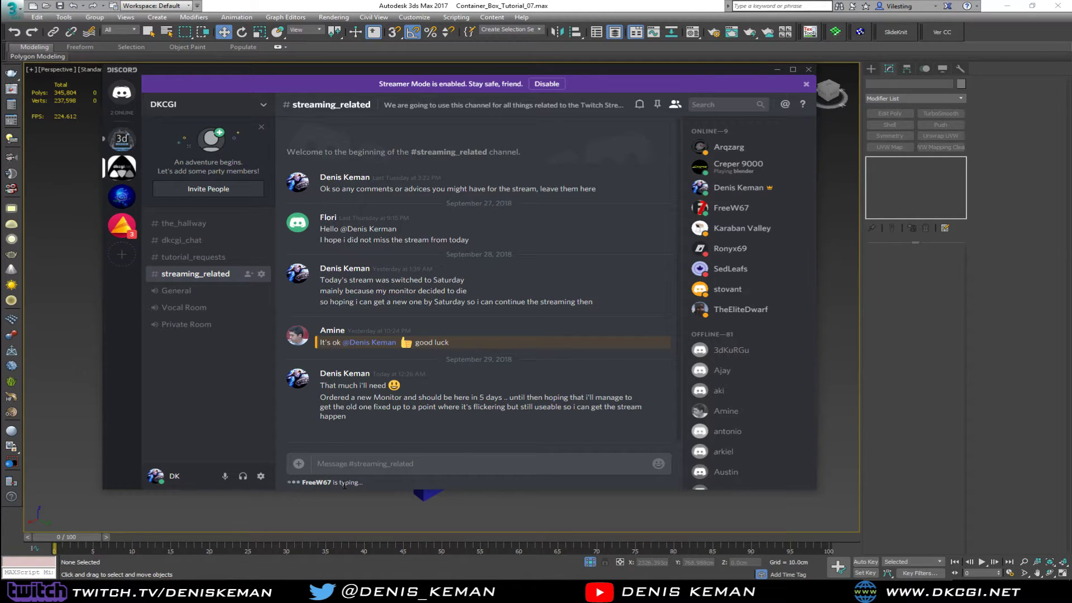
left_click(546, 84)
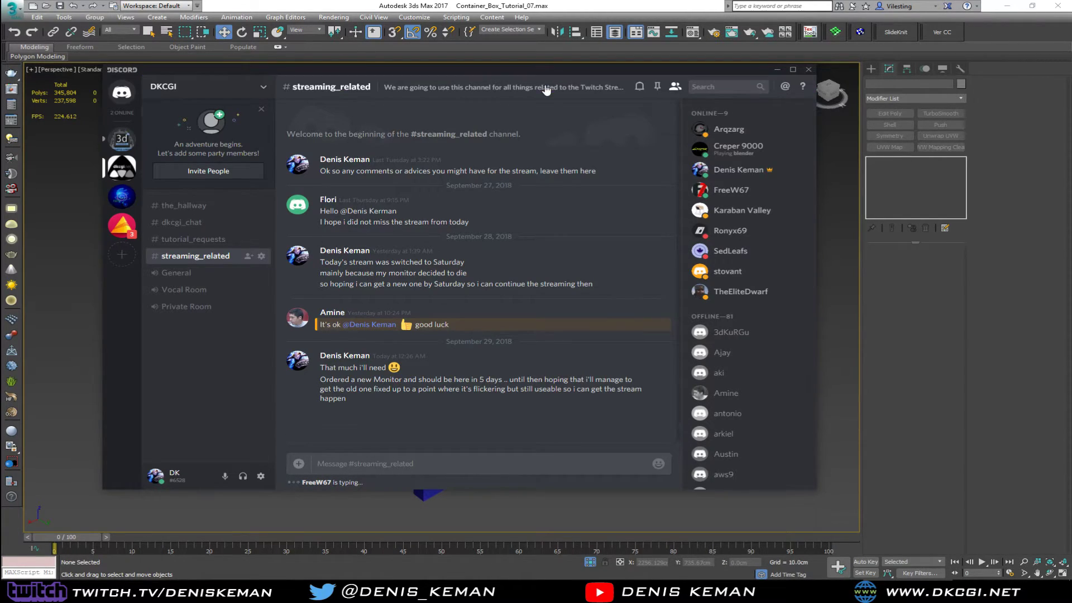
left_click_drag(568, 69, 0, 81)
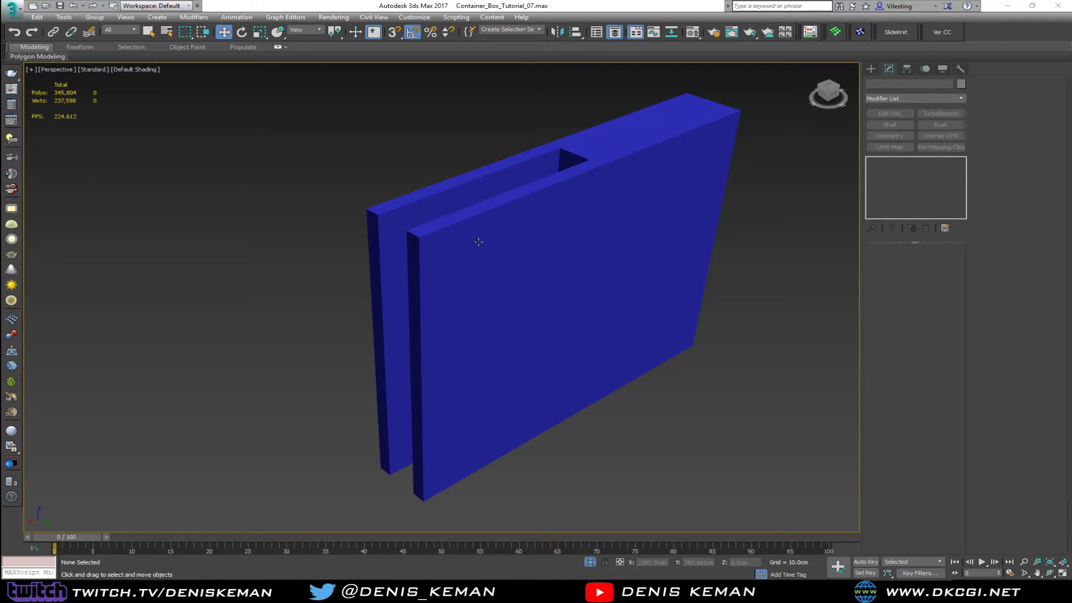
- End the isolation and examine the clamp in place against the glass panel and post
left_click(367, 256)
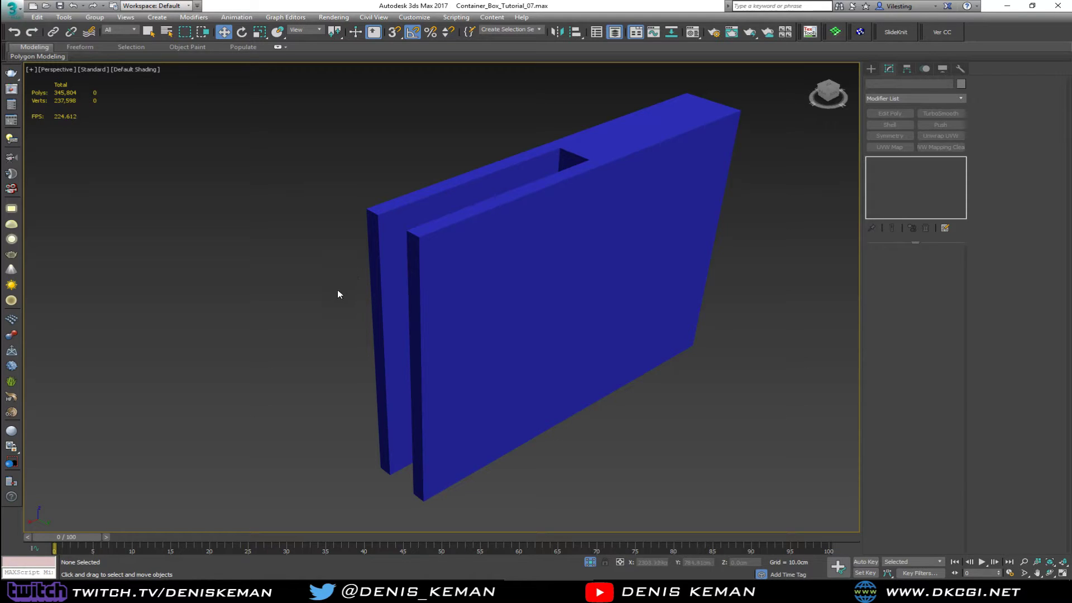
scroll(438, 316, "down", 6)
right_click(439, 319)
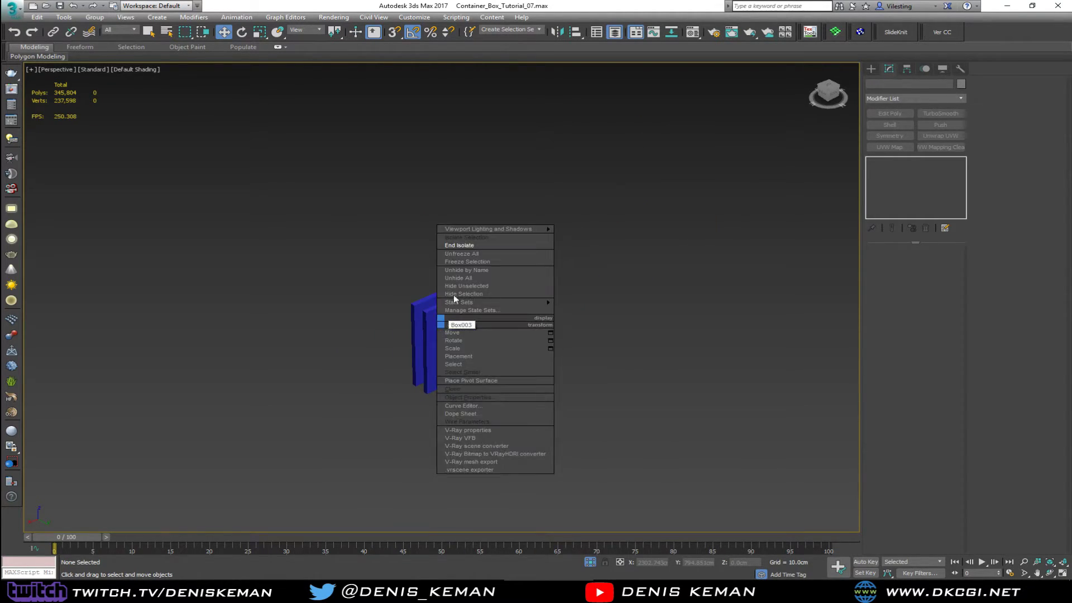
left_click(458, 246)
scroll(461, 254, "down", 5)
scroll(466, 266, "down", 5)
middle_click_drag(467, 265, 637, 253, "alt")
key("z")
scroll(613, 355, "up", 5)
scroll(613, 355, "up", 3)
- Select the clamp, display its edged faces and isolate it again
left_click(613, 355)
key("F4")
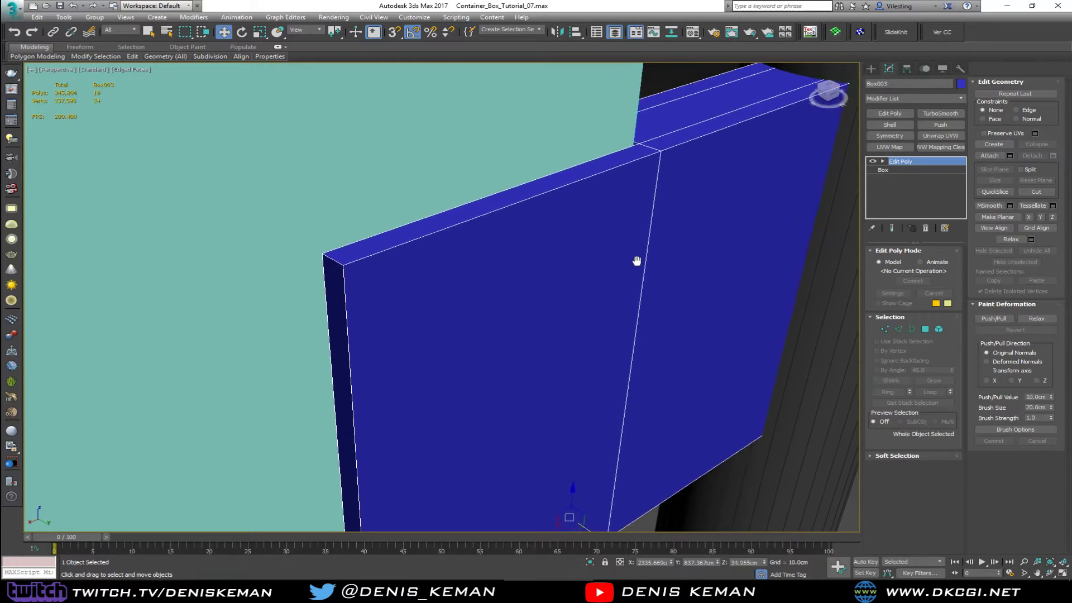
scroll(605, 289, "down", 3)
key("z")
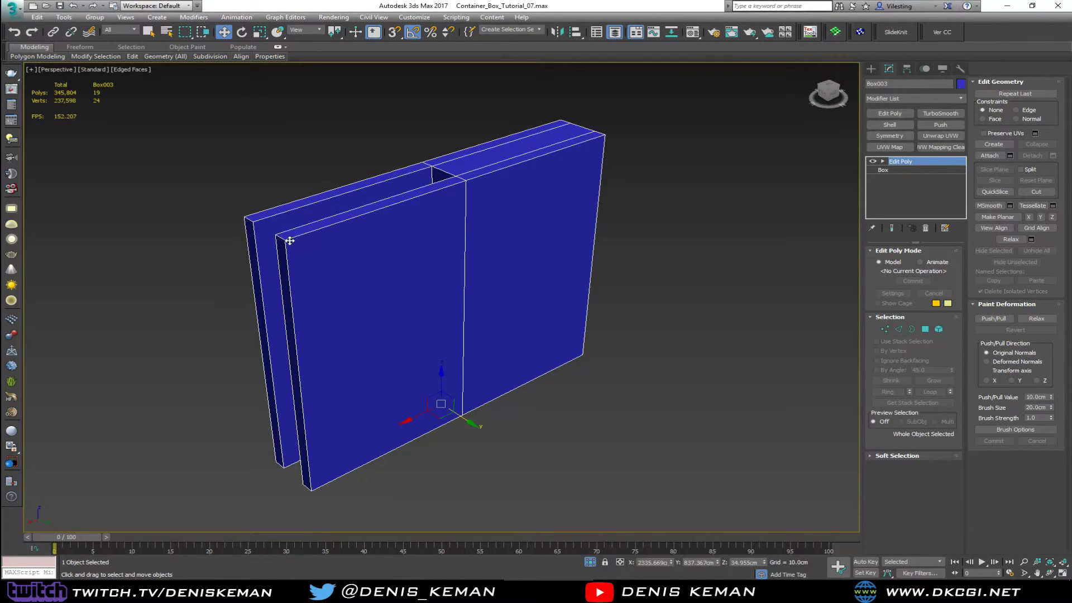
- Apply Auto Smooth with a 45 threshold to all of the clamp's polygons
key("4")
key("ctrl+a")
key("w")
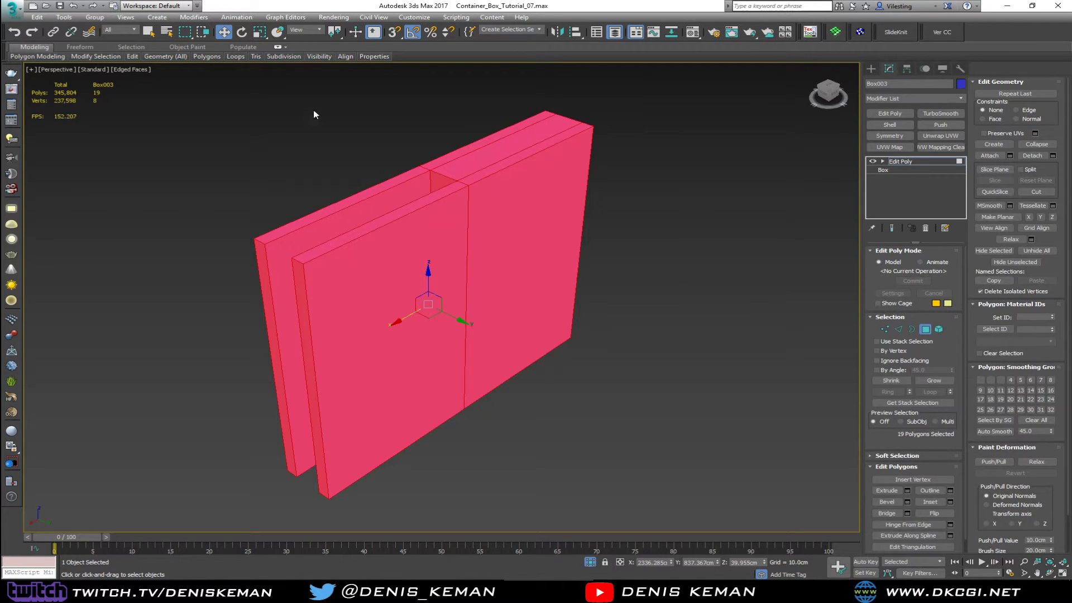
left_click(995, 432)
key("4")
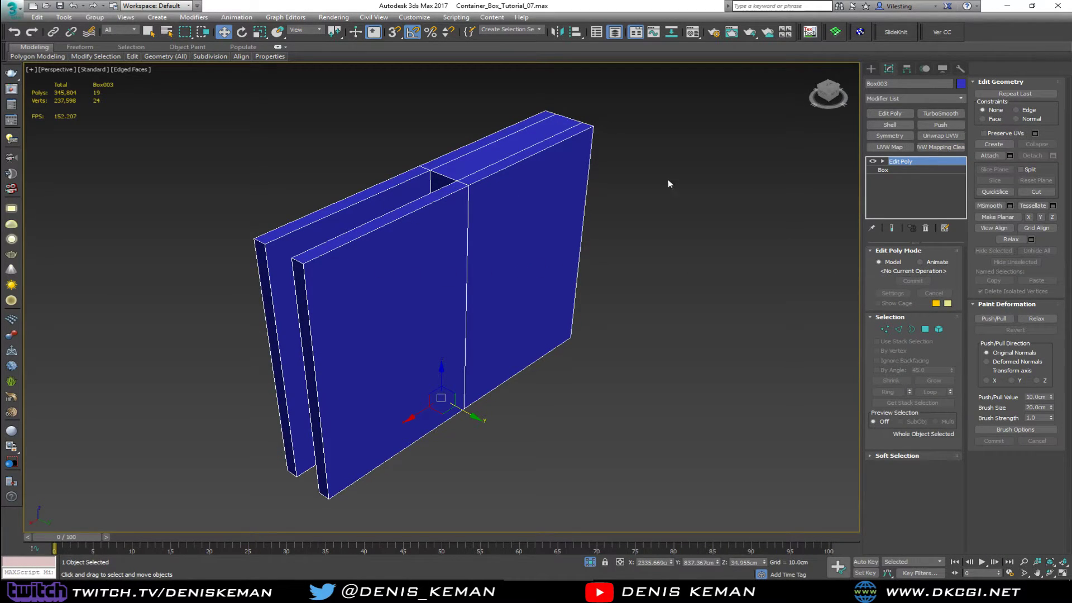
- Add a Chamfer modifier to the clamp and set its amount to 0.1 cm
left_click(892, 98)
key("c")
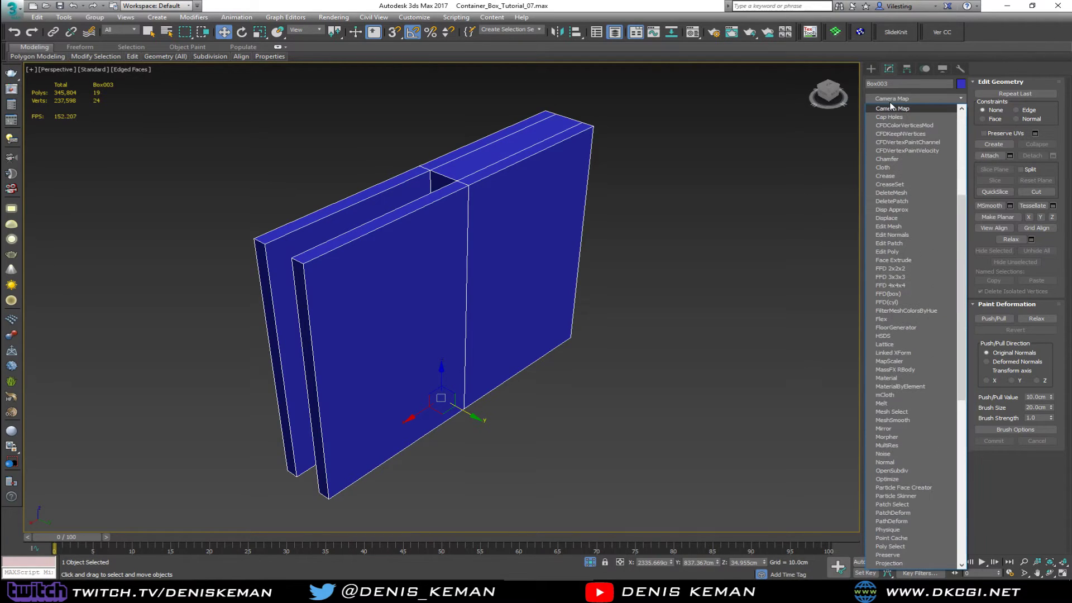
left_click(900, 159)
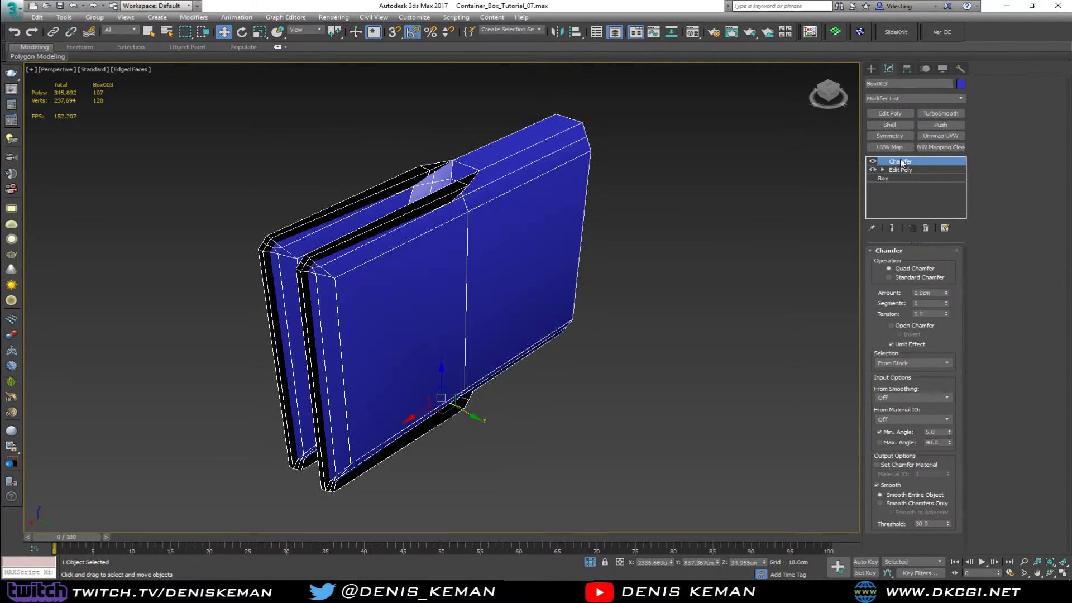
double_click(928, 293)
type("0.1")
key("Return")
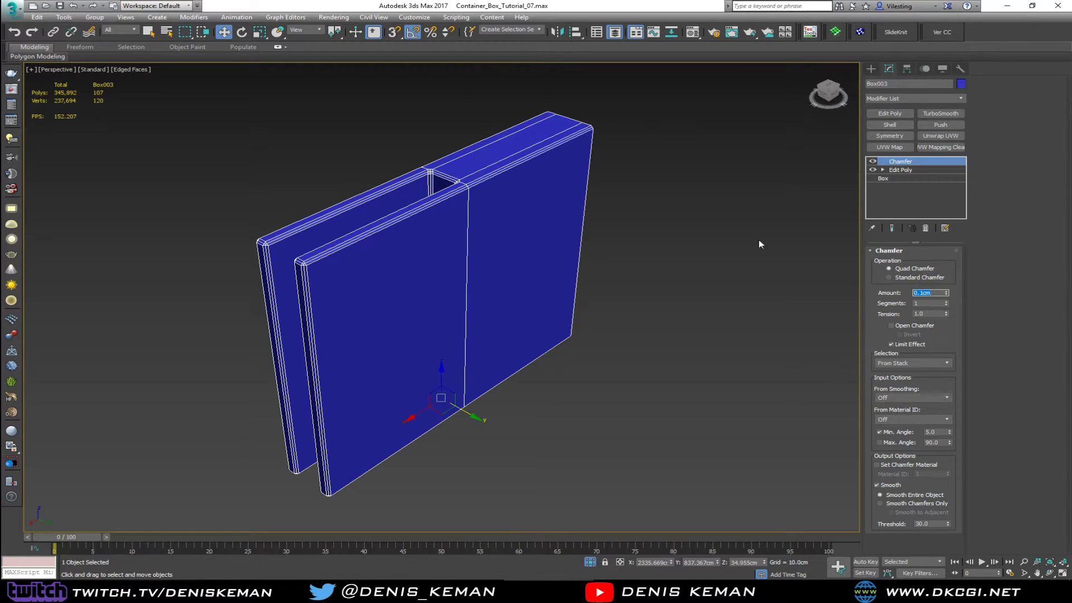
- Set the Chamfer modifier's tension to 0.5 to round the clamp's edges
scroll(511, 192, "up", 5)
mouse_move(508, 202)
middle_mouse_down("alt")
mouse_move(553, 196)
mouse_move(520, 197)
middle_mouse_up("alt")
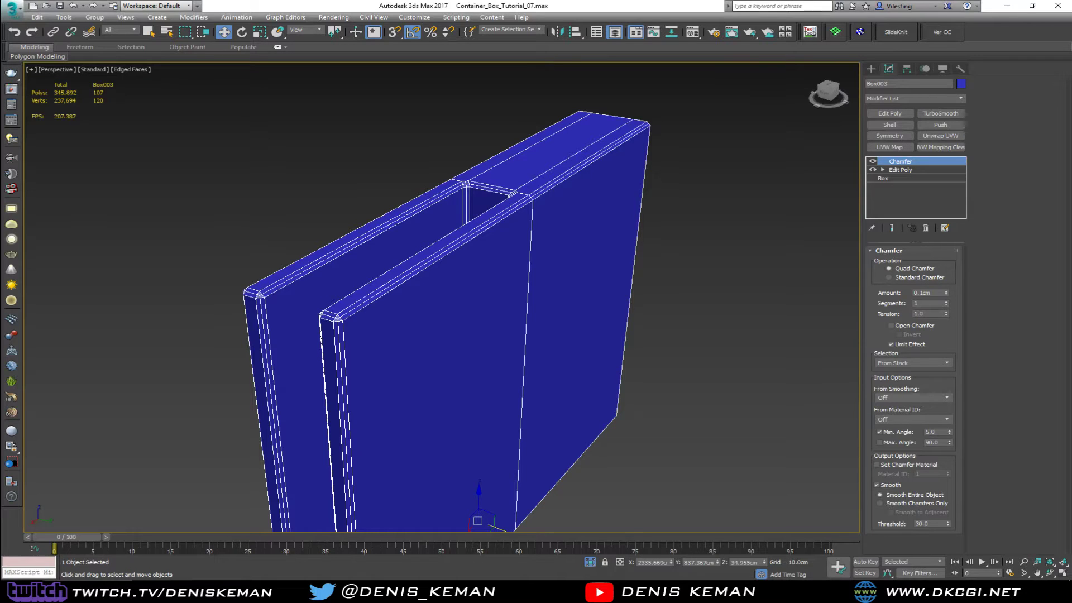
middle_click_drag(541, 307, 541, 323)
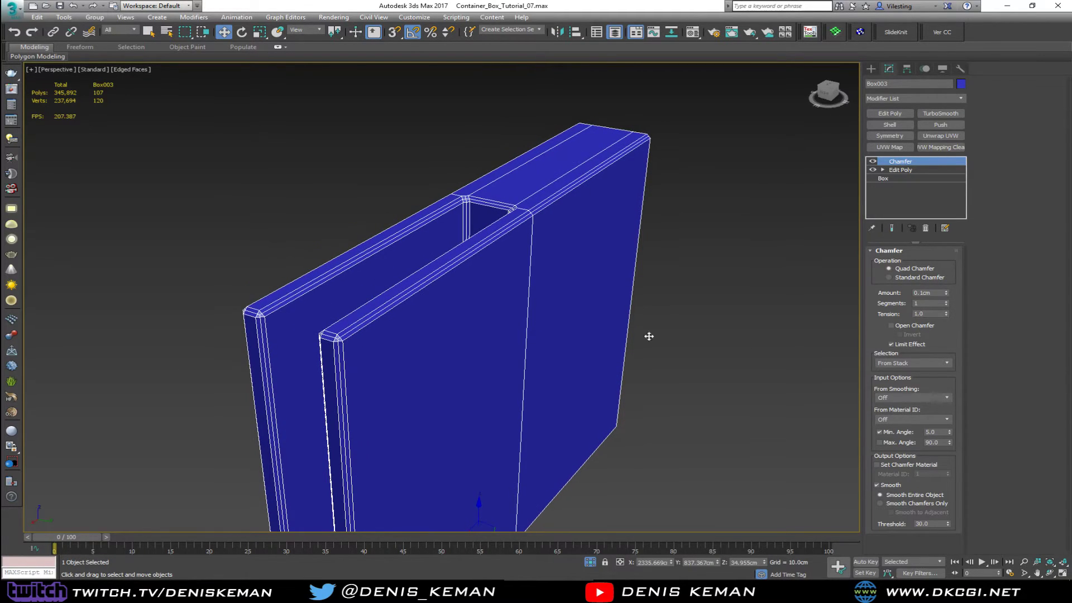
left_click_drag(937, 313, 906, 314)
type("0.5")
key("Return")
middle_click_drag(623, 238, 635, 298, "alt")
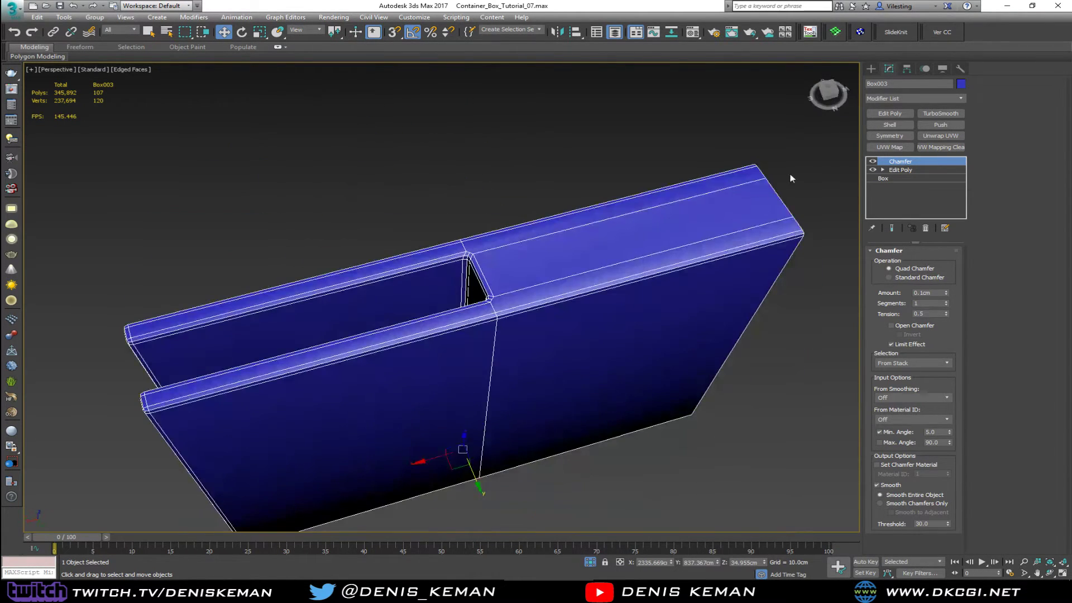
- Add an Edit Poly modifier and connect each slot corner vertex to the matching vertex at the clamp's open end on the top face
left_click(884, 115)
scroll(501, 291, "up", 3)
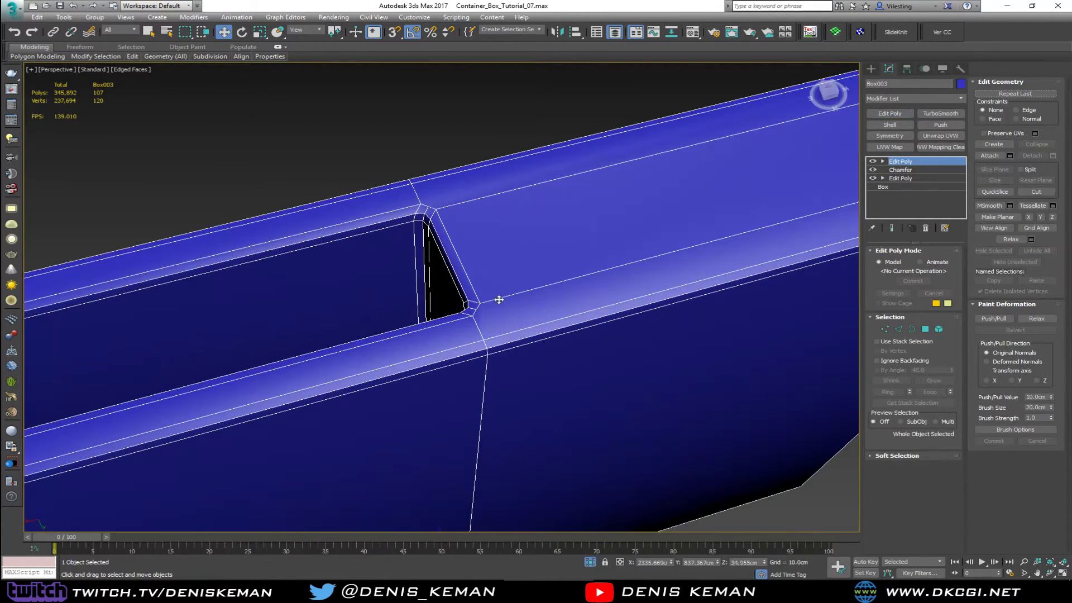
key("1")
scroll(592, 308, "down", 3)
left_click(641, 266, "ctrl")
left_click(306, 290)
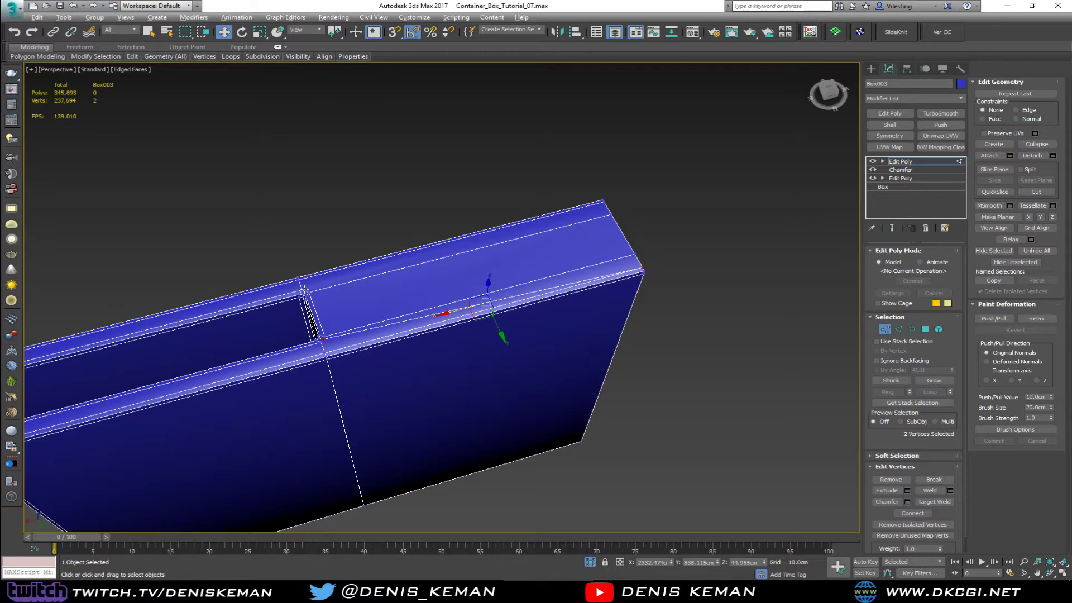
left_click(604, 204, "ctrl")
middle_click_drag(446, 293, 451, 120, "alt")
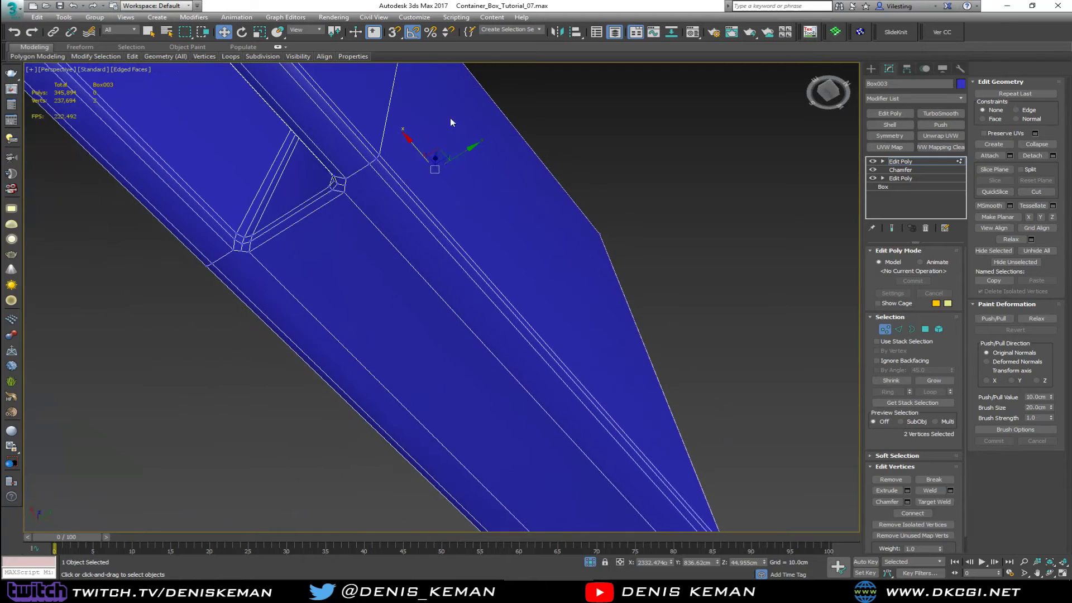
- Connect the slot's two inner corner vertices to the matching corners at the clamp's post end and finish vertex editing
left_click(345, 184)
middle_click_drag(345, 184, 614, 415, "alt")
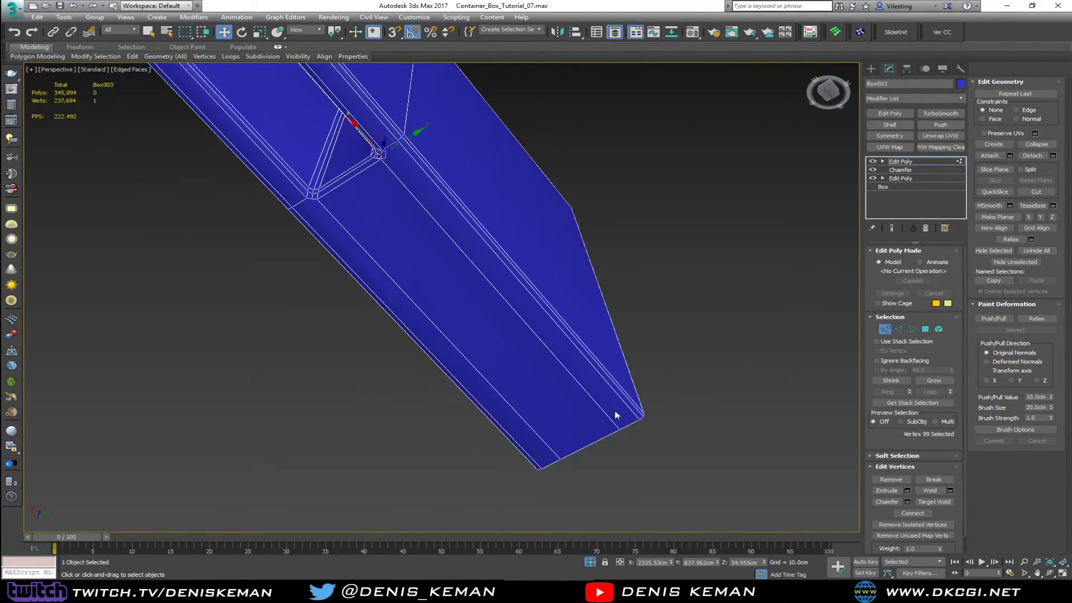
left_click(639, 418, "ctrl")
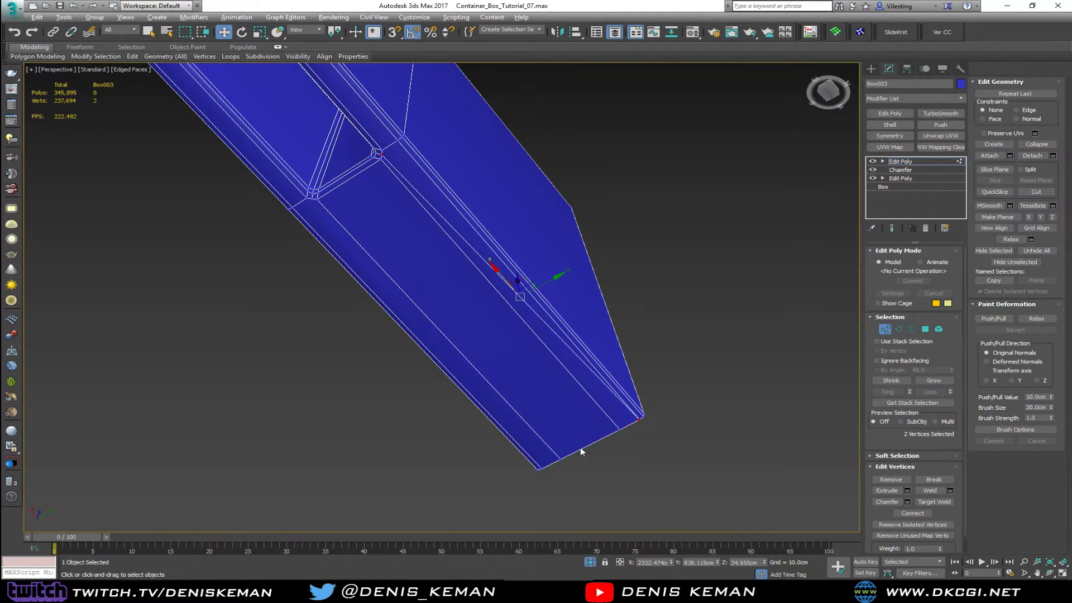
left_click(542, 468)
left_click(311, 198, "ctrl")
middle_click_drag(449, 236, 440, 289, "alt")
left_click(884, 328)
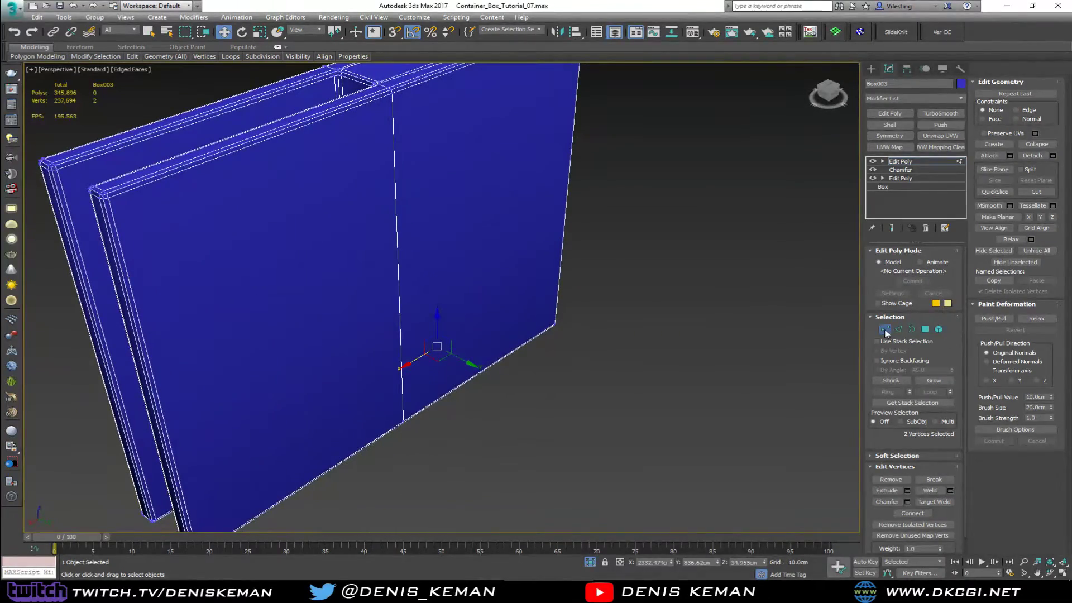
- Add a TurboSmooth modifier to the clamp and set its iterations to 2
left_click(940, 114)
key("F4")
middle_click_drag(481, 212, 492, 273, "alt")
key("F4")
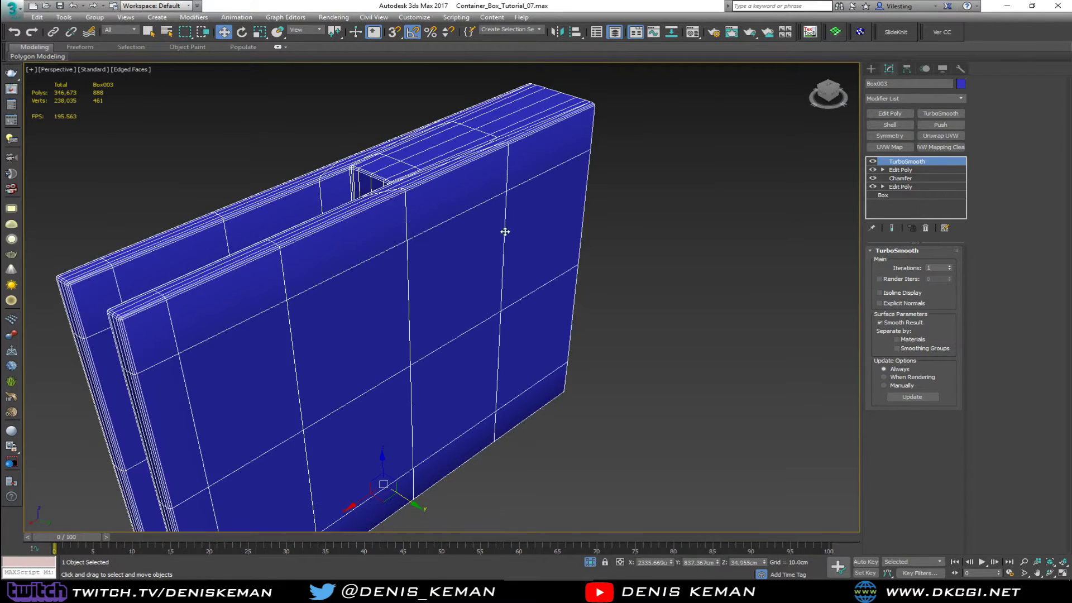
left_click(950, 267)
key("F4")
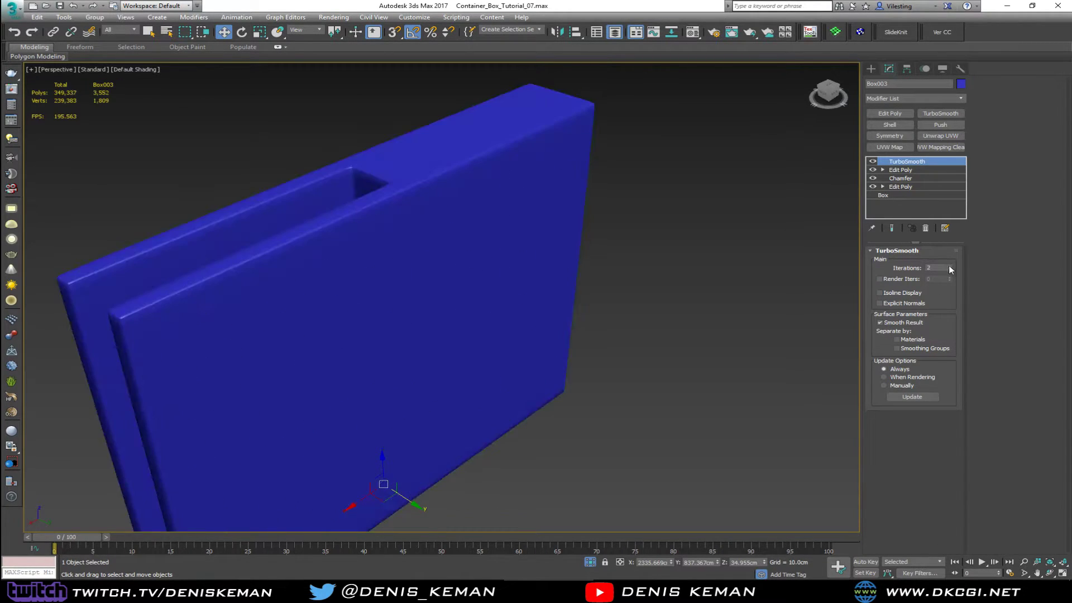
- End the clamp's isolation and select the clamp in place between the glass panel and the post
left_click(661, 282)
key("z")
middle_click_drag(528, 305, 503, 252, "alt")
right_click(503, 252)
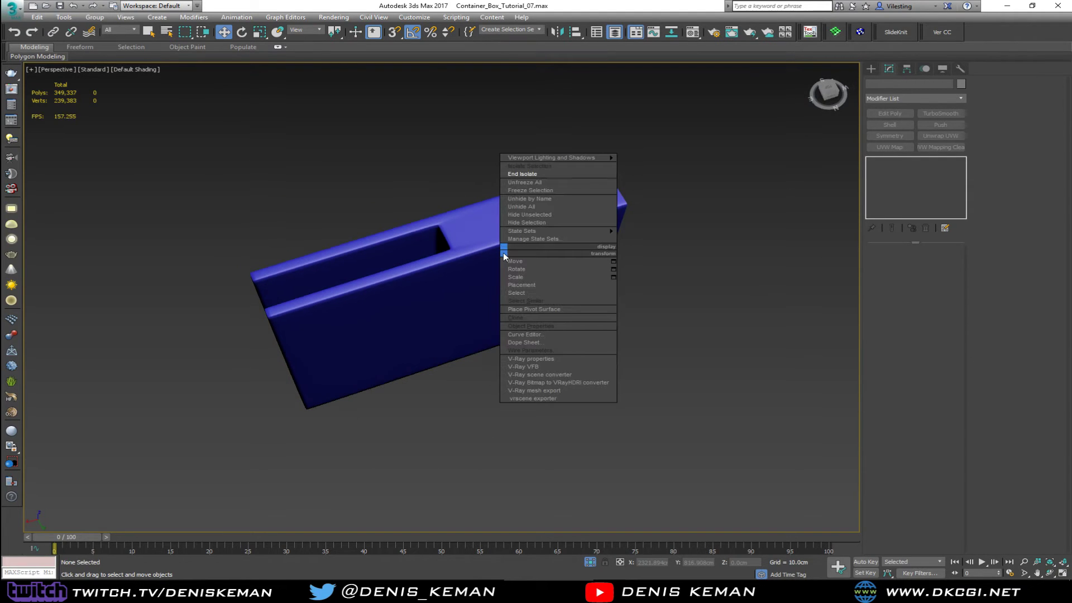
left_click(529, 173)
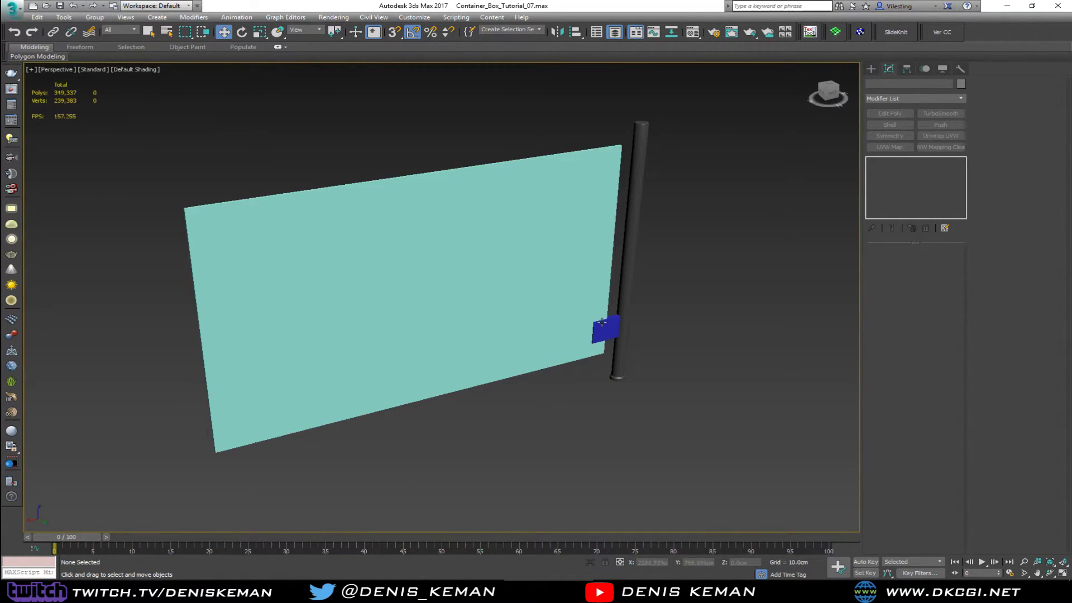
left_click(601, 322)
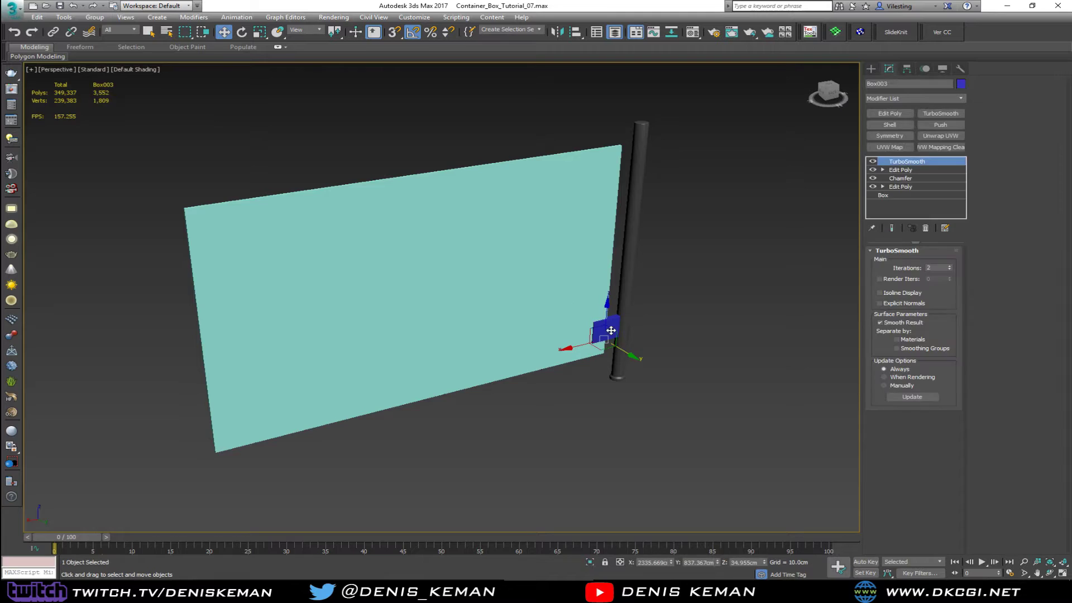
key("z")
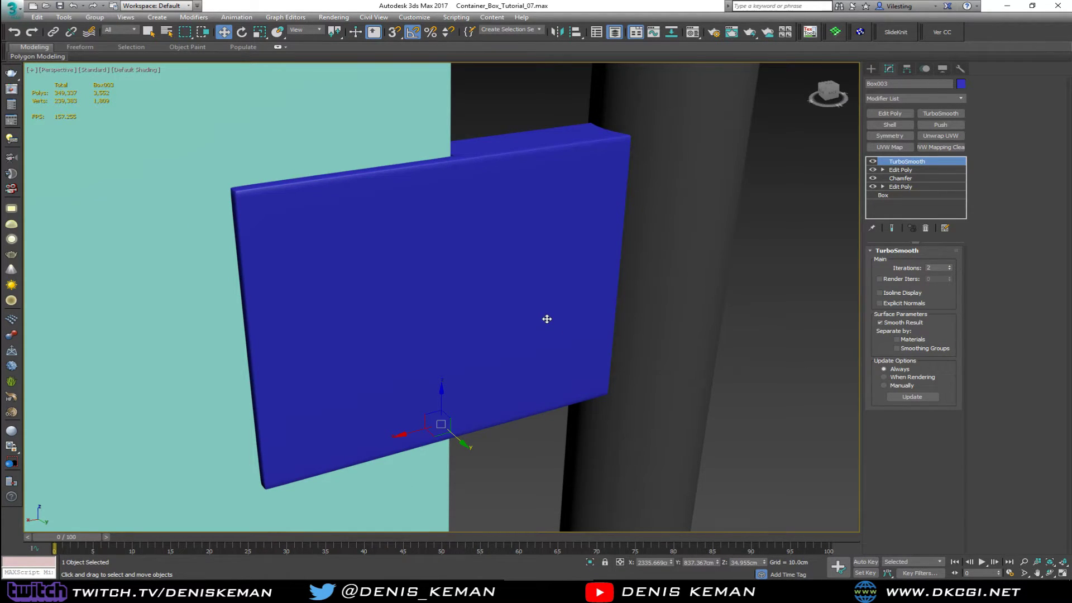
scroll(424, 287, "down", 5)
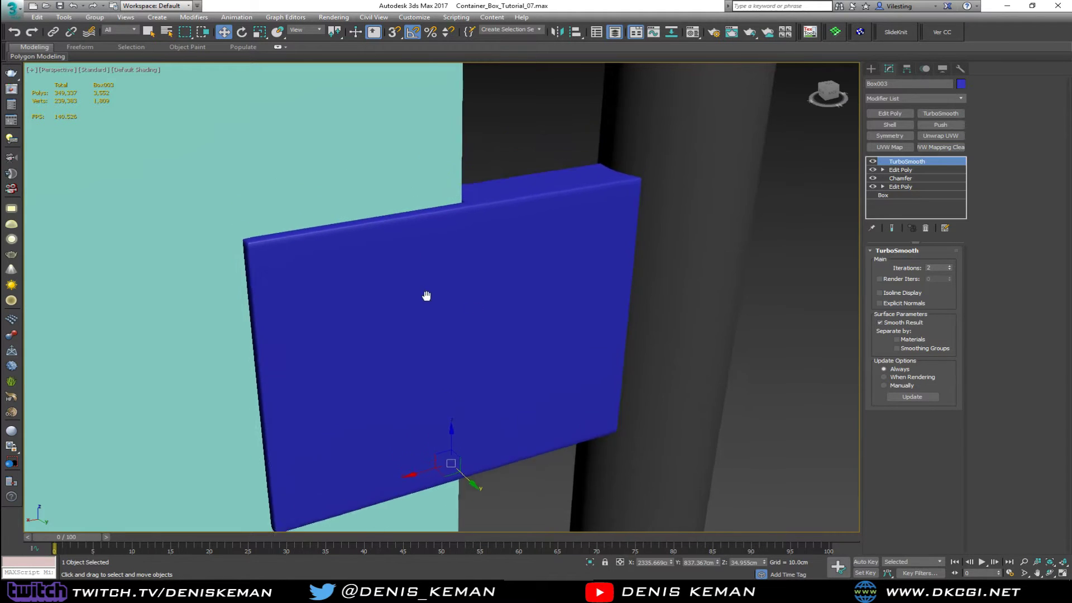
mouse_move(445, 335)
middle_mouse_down("alt")
mouse_move(430, 411)
mouse_move(311, 407)
mouse_move(198, 318)
mouse_move(411, 312)
mouse_move(441, 354)
middle_mouse_up("alt")
- Set the clamp's TurboSmooth iterations to 0 and display its edged faces
key("F3")
scroll(350, 305, "up", 3)
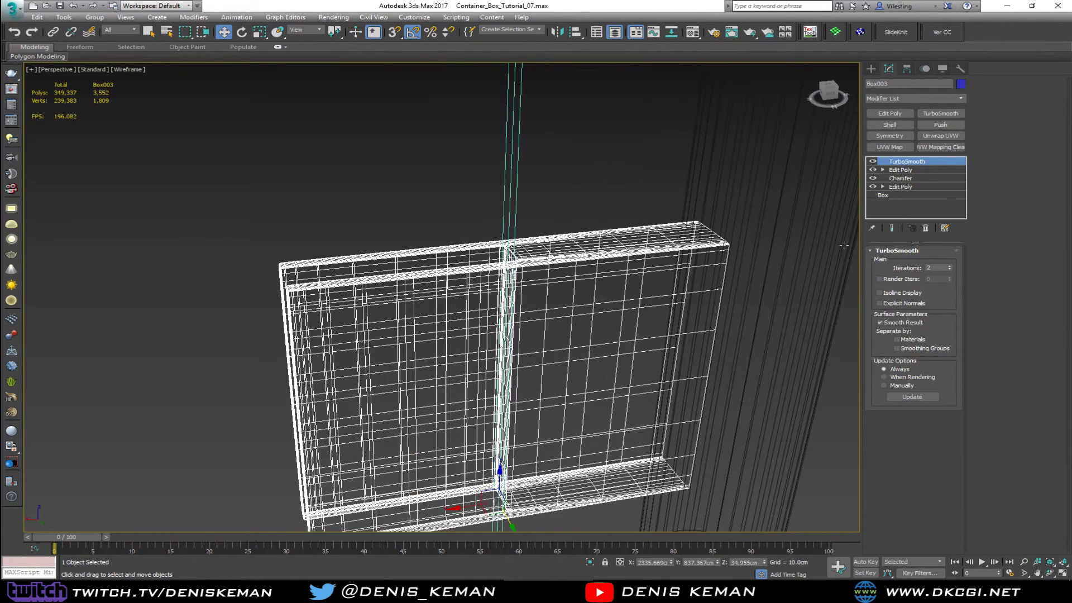
left_click(950, 269)
key("F3")
left_click(949, 268)
key("F4")
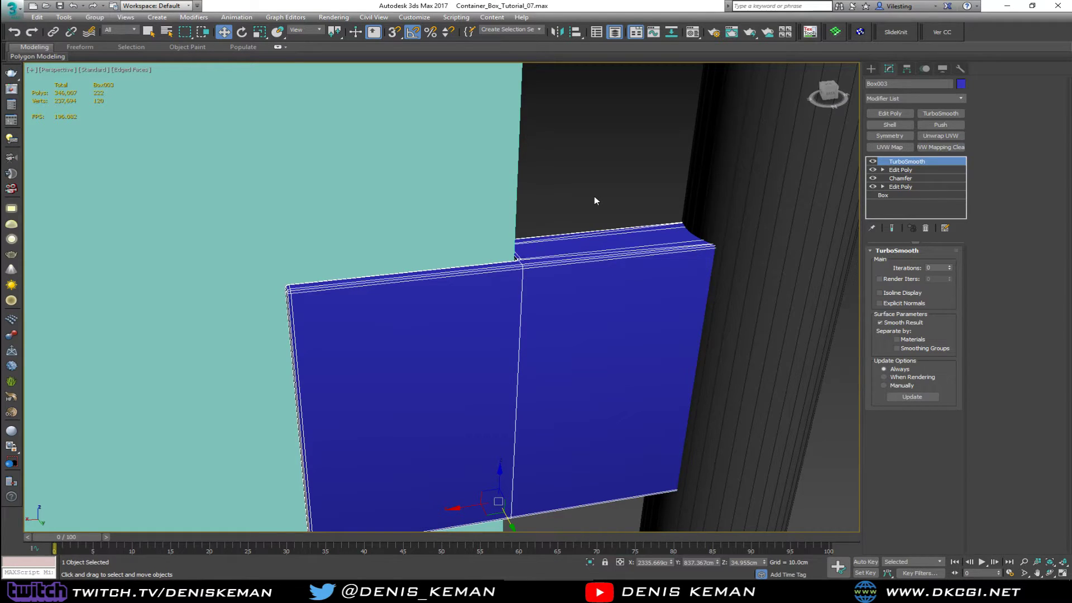
- Examine the clamps on the railing posts in the Railing_07 reference photo
left_click(594, 200)
scroll(592, 262, "down", 4)
key("alt+w")
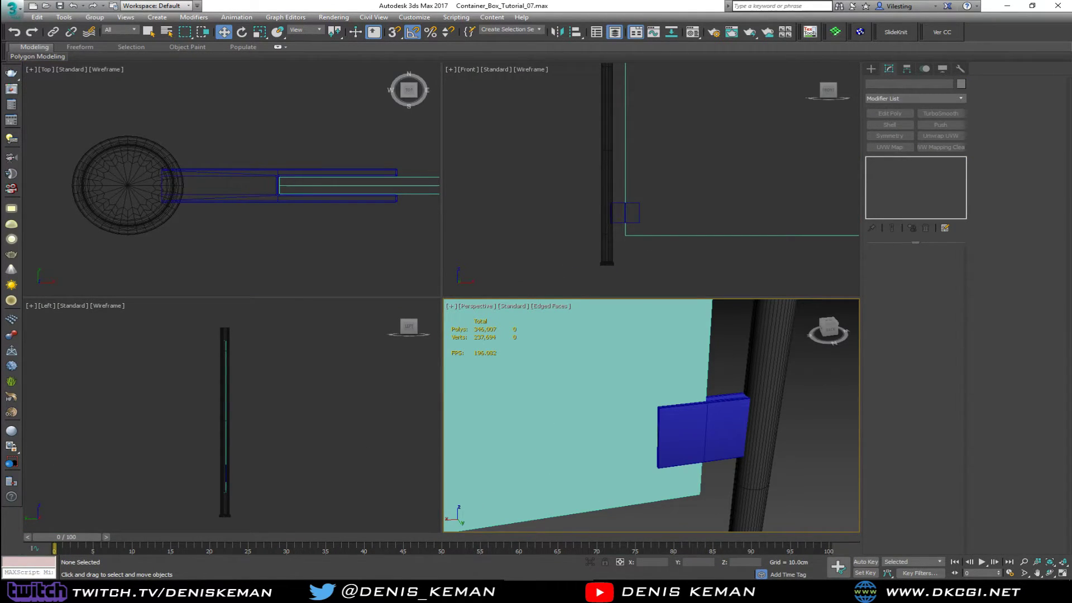
left_click(817, 591)
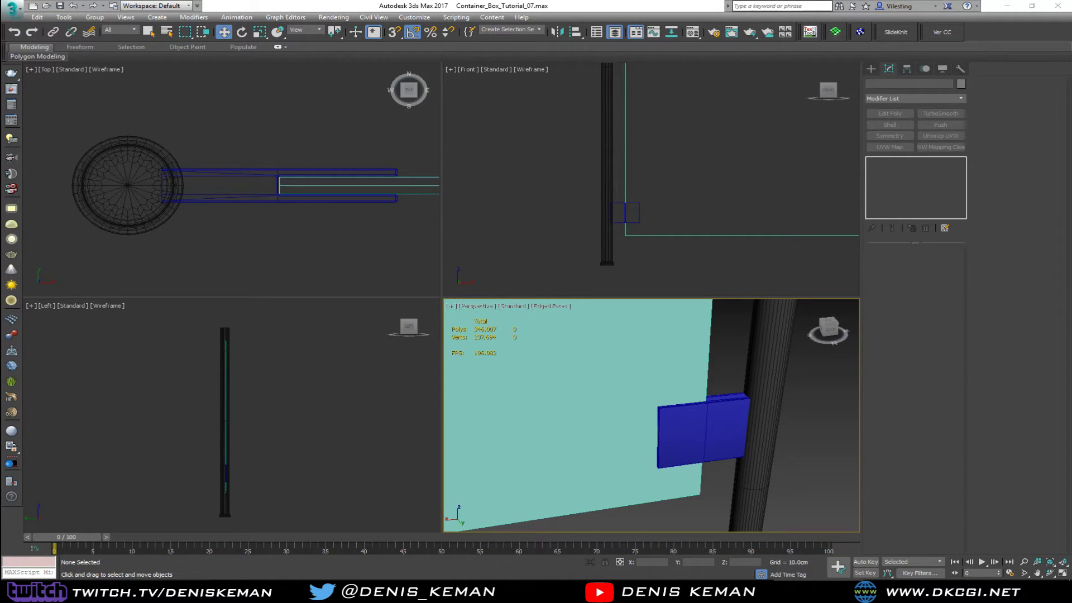
left_click_drag(0, 47, 413, 51)
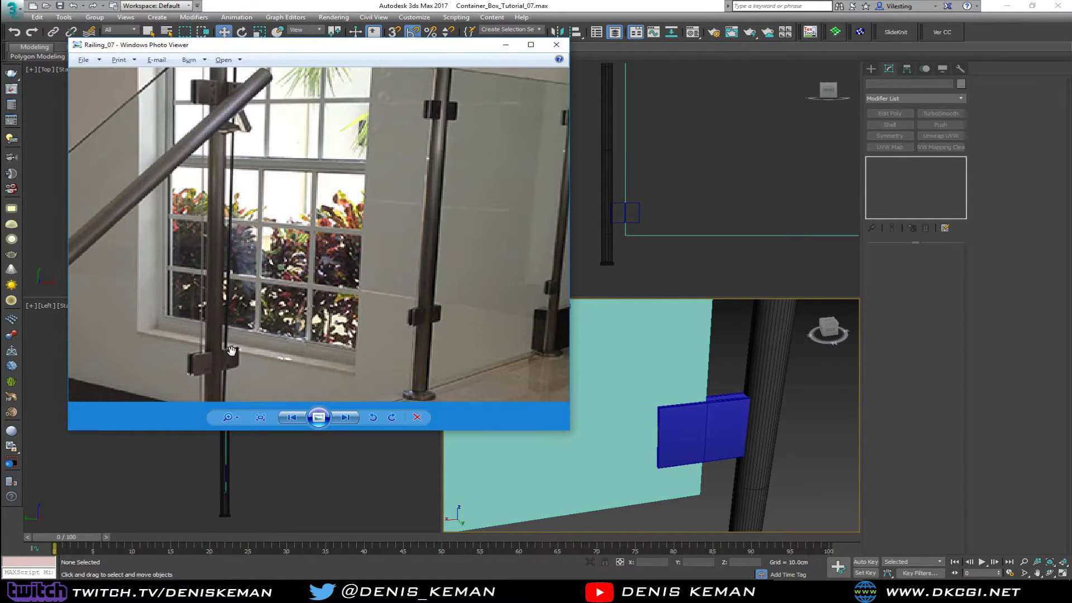
left_click_drag(440, 50, 0, 50)
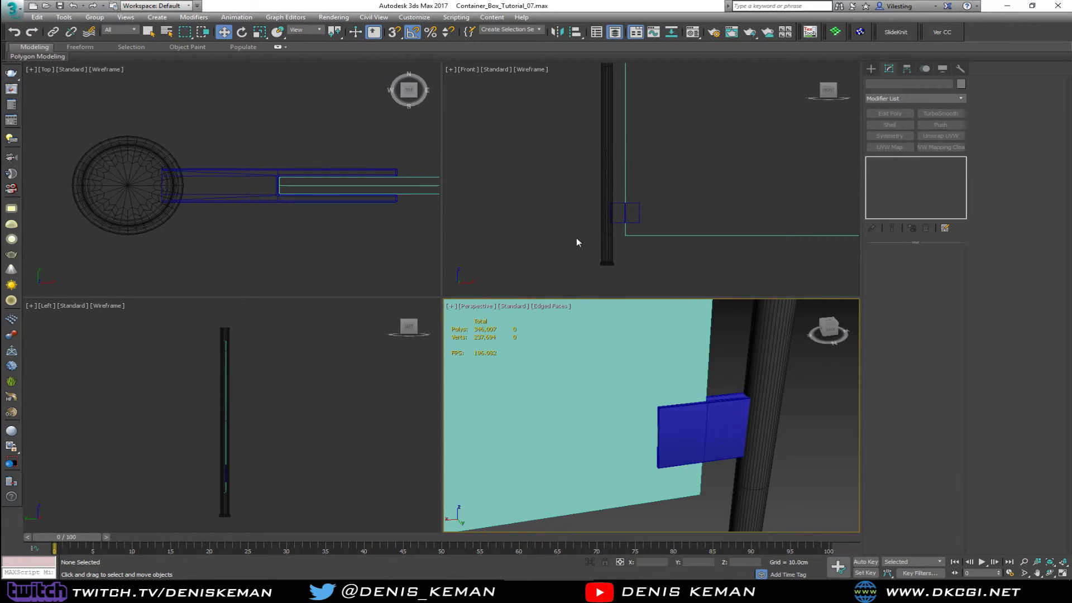
- Create a sphere of about 1.25 cm radius over the clamp's post-side half in the Front view and set its segments to 16
scroll(625, 210, "up", 10)
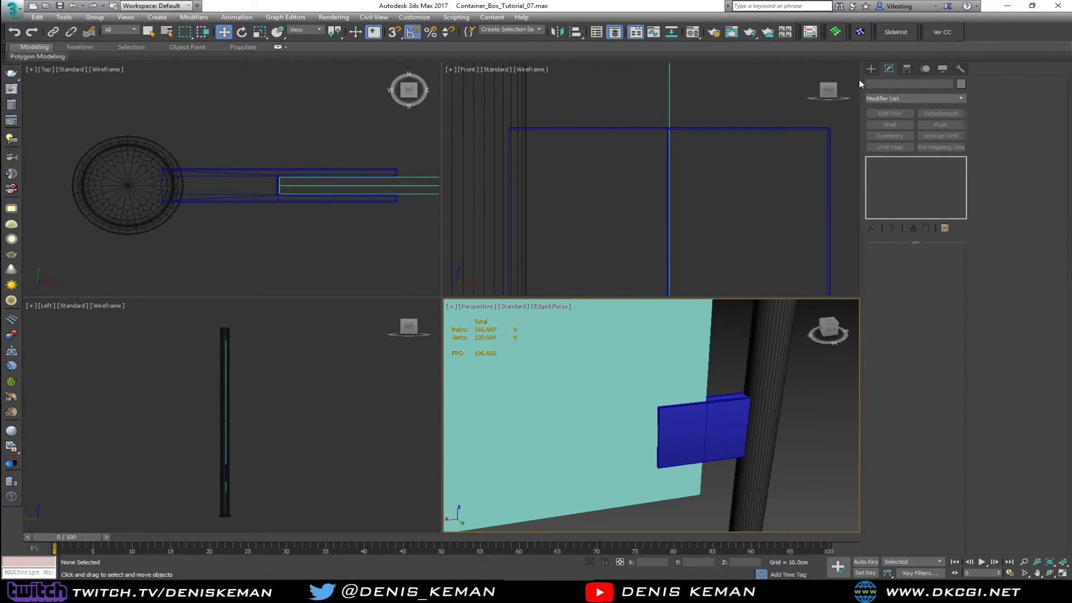
left_click(870, 68)
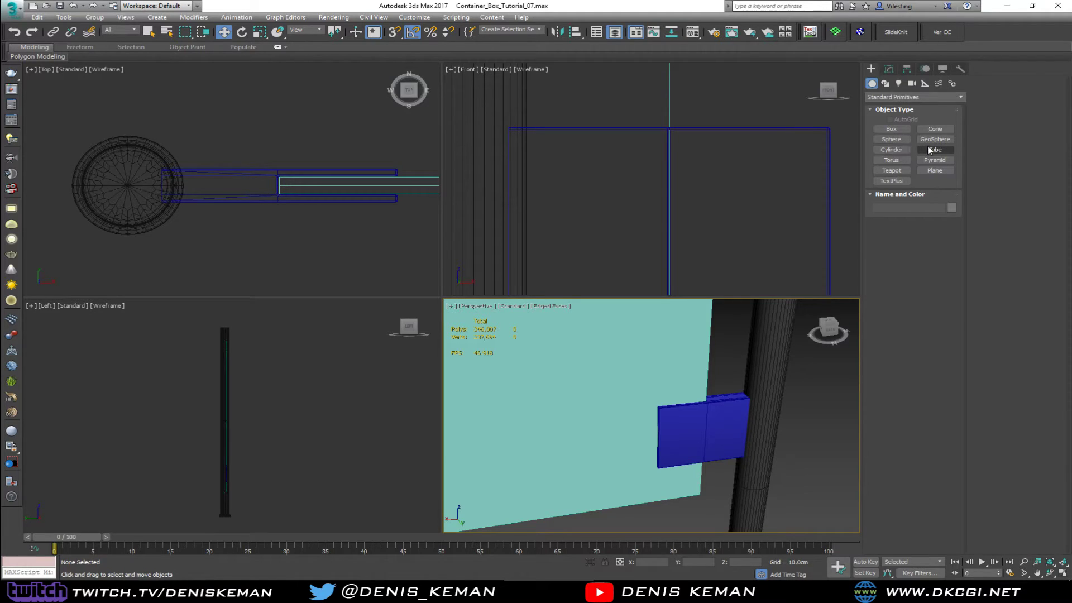
left_click(891, 139)
left_click_drag(586, 190, 590, 221)
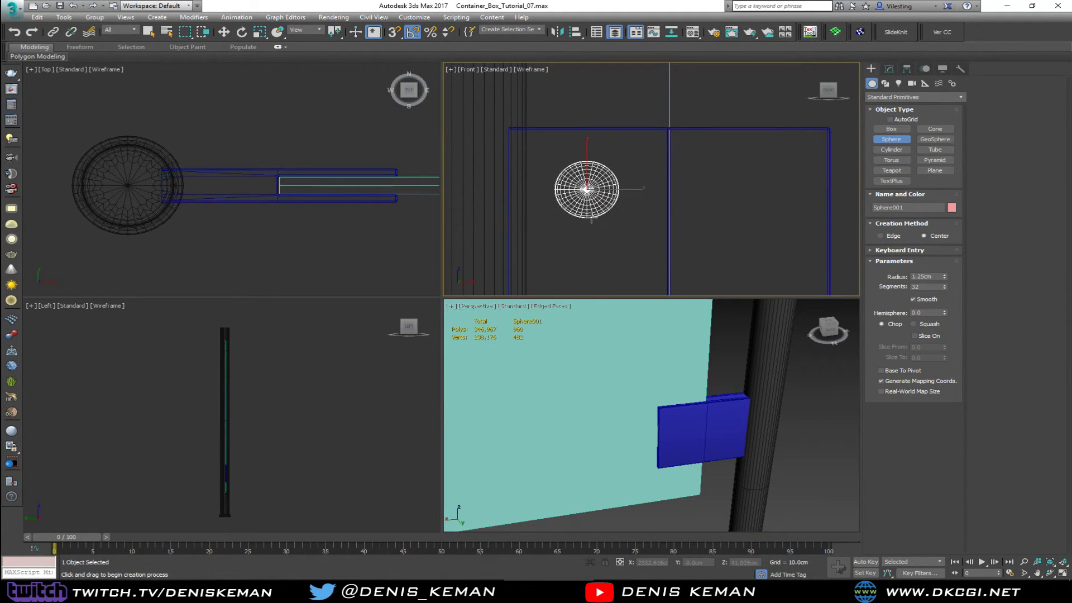
left_click(919, 286)
type("1")
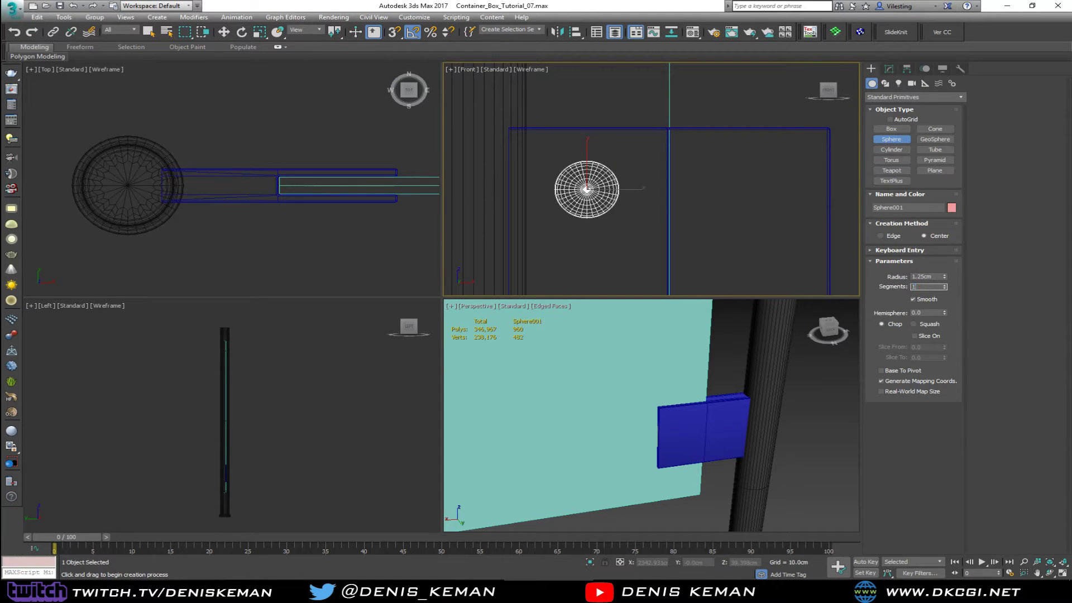
type("6")
key("Return")
- Move the sphere along Y until it sits just outside the clamp's broad face near the post
key("w")
scroll(655, 369, "down", 5)
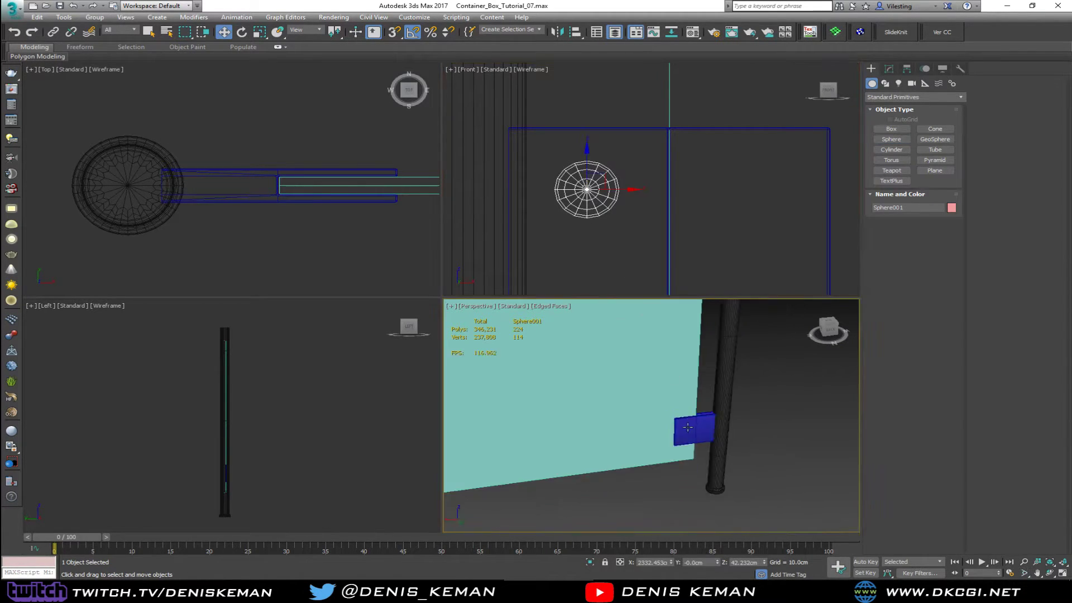
left_click_drag(636, 357, 701, 437)
key("z")
scroll(665, 395, "down", 4)
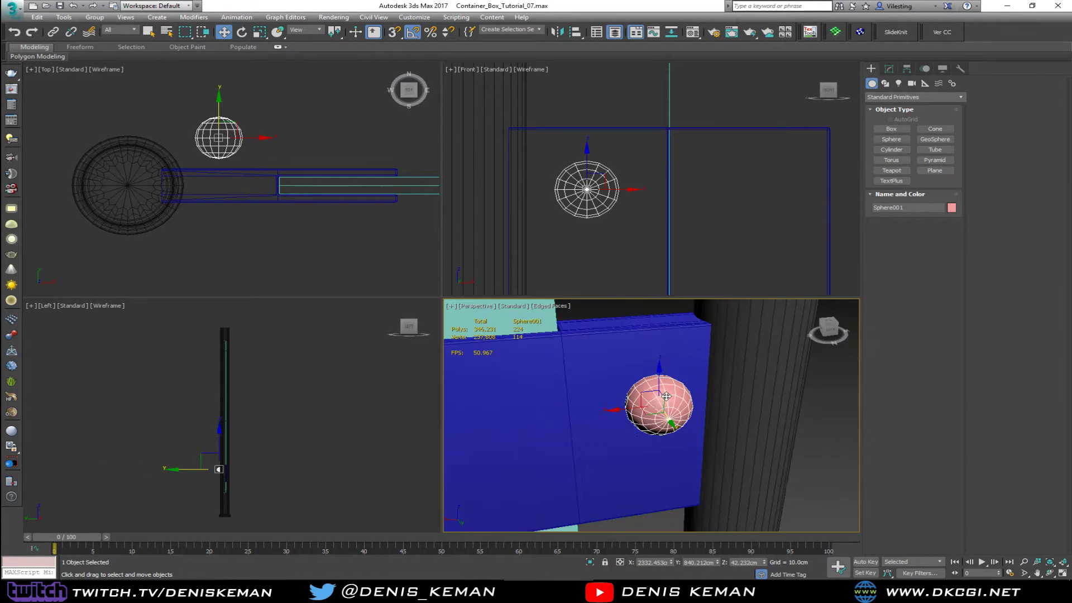
key("alt+w")
middle_click_drag(608, 376, 698, 383, "alt")
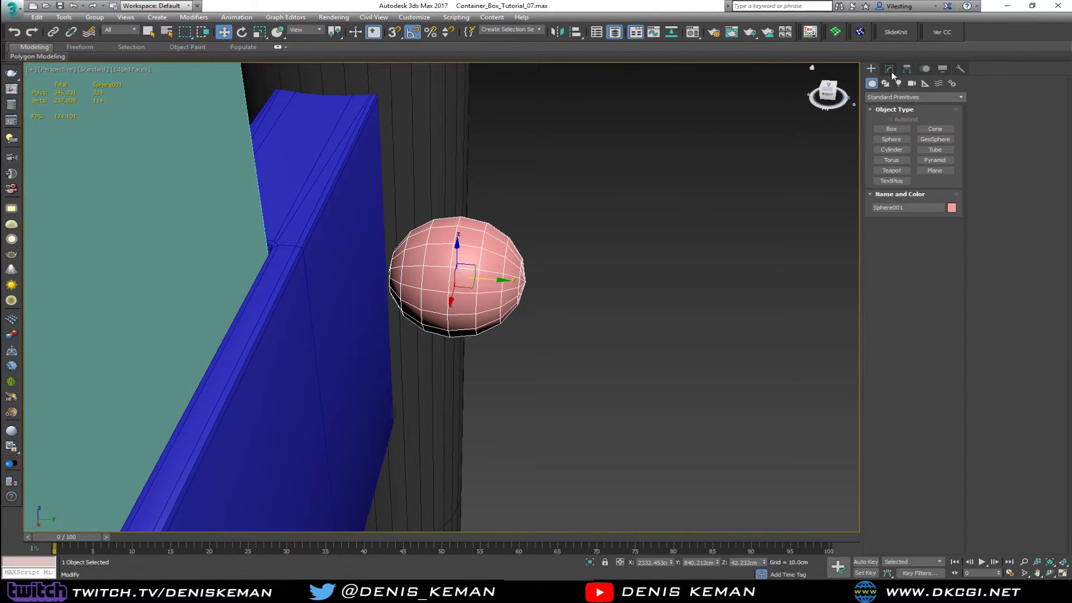
- Add an Edit Poly modifier to the sphere and delete the half of its polygons facing the clamp
left_click(889, 68)
middle_click_drag(590, 205, 597, 204, "alt")
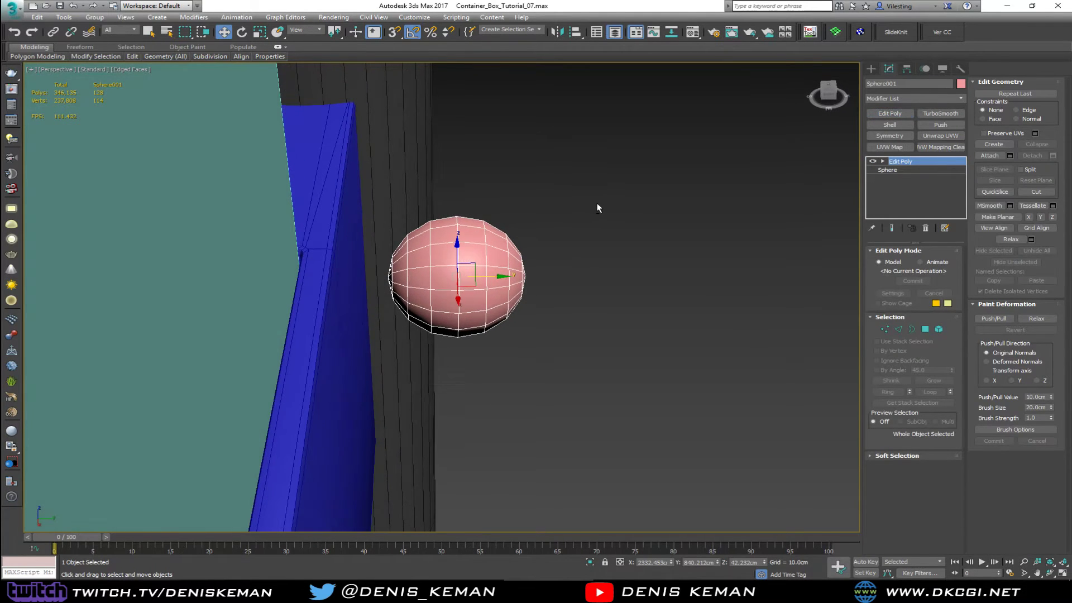
key("F3")
key("4")
left_click_drag(345, 162, 447, 402)
key("Delete")
- Flatten the half sphere along Y into a shallow screw head and seat it against the clamp's face
left_click(924, 329)
key("r")
left_click_drag(419, 277, 488, 282)
middle_click_drag(488, 282, 436, 281, "alt")
key("F3")
key("w")
left_click_drag(475, 283, 418, 252)
- Clone the screw head straight down as a copy and adjust the copy's height on the clamp
middle_click_drag(418, 252, 405, 197, "alt")
left_click_drag(405, 197, 393, 310, "shift")
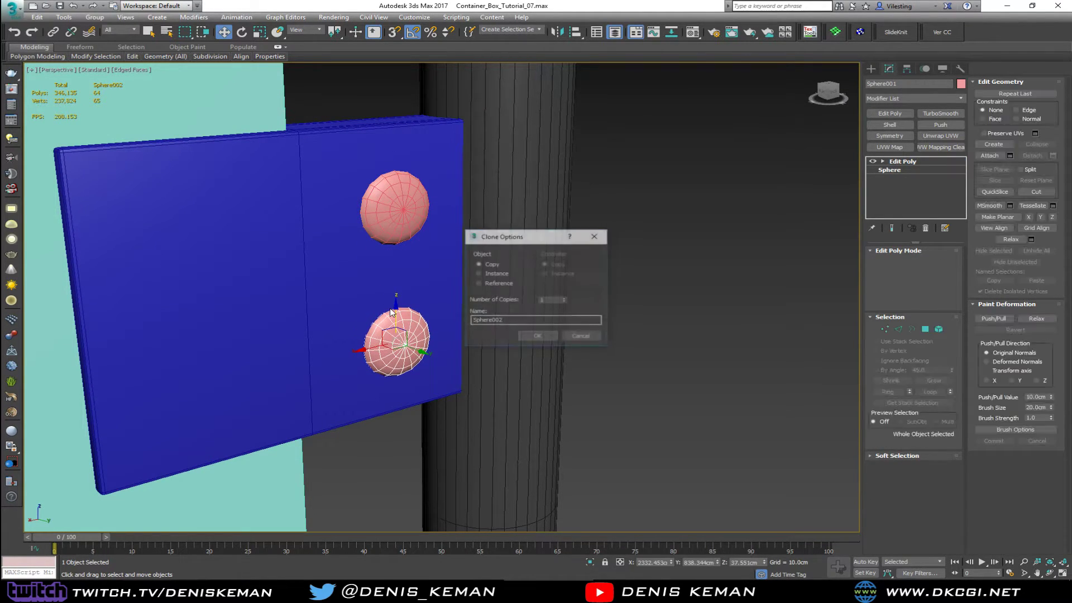
key("Return")
middle_click_drag(407, 307, 386, 278, "alt")
left_click_drag(400, 311, 400, 291)
middle_click_drag(400, 291, 481, 306, "alt")
left_click(810, 343)
- Select the clamp and both screw heads and set their object color to the custom mid gray
scroll(454, 274, "down", 5)
key("F4")
scroll(454, 274, "down", 5)
middle_click_drag(453, 273, 445, 306)
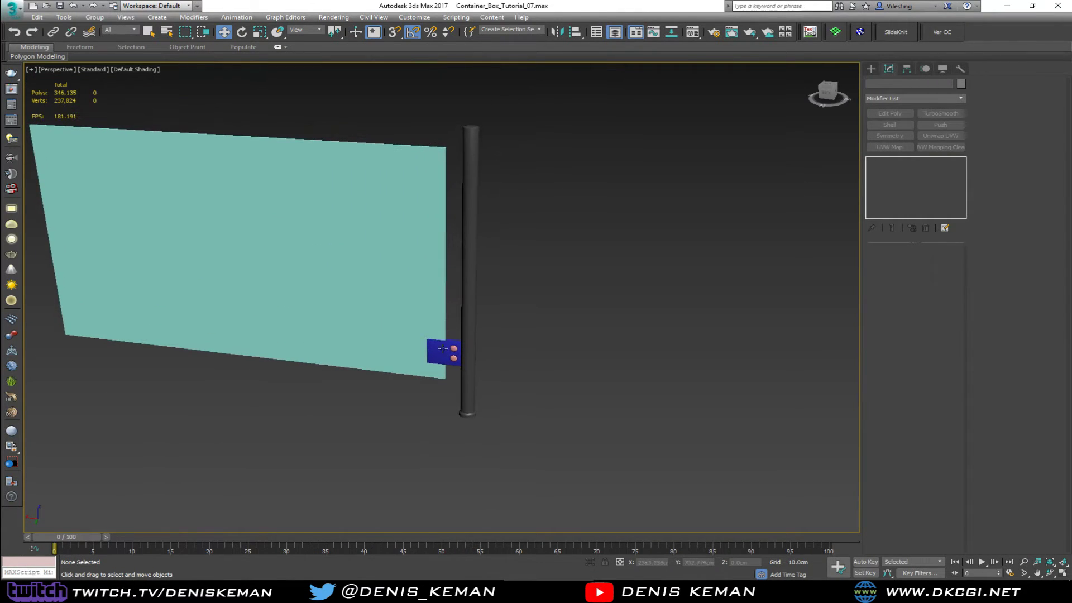
scroll(439, 365, "up", 6)
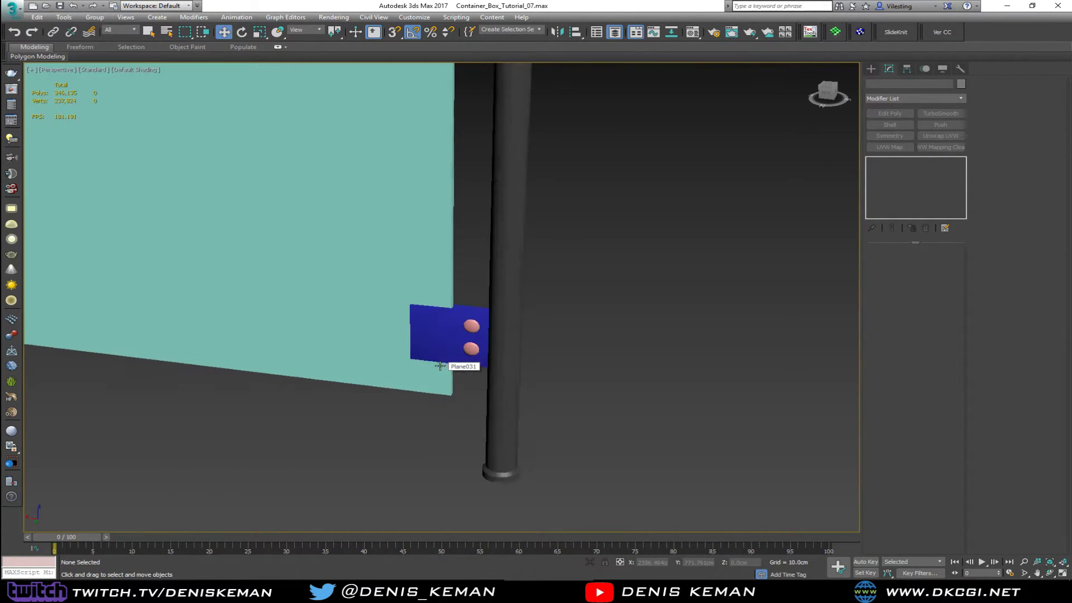
left_click(439, 363)
scroll(503, 296, "up", 4)
key("F4")
left_click(527, 234, "ctrl")
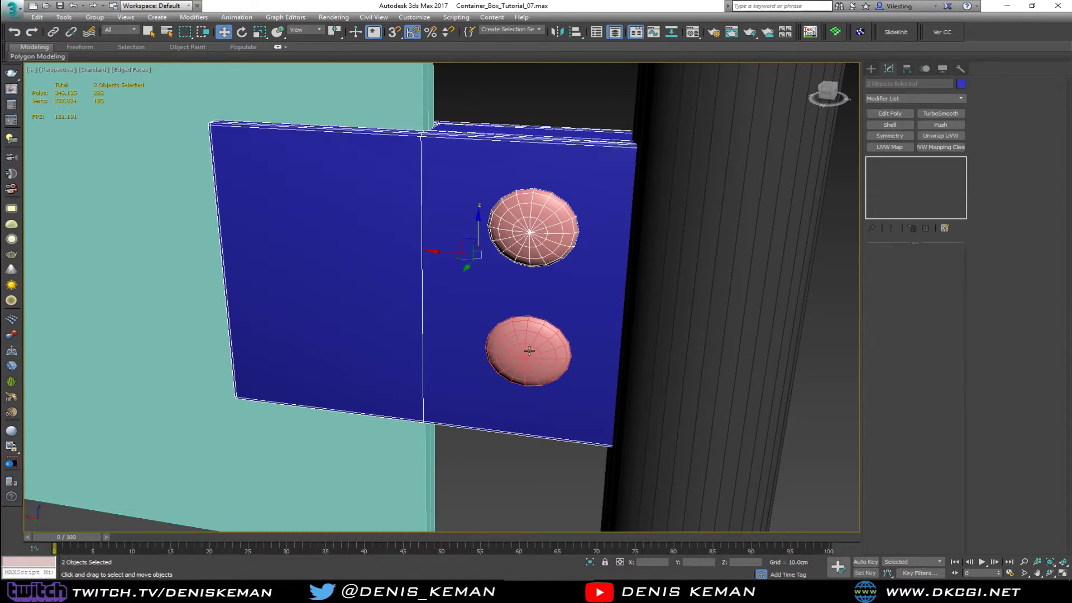
left_click(529, 350, "ctrl")
left_click(960, 84)
left_click(461, 317)
left_click(602, 349)
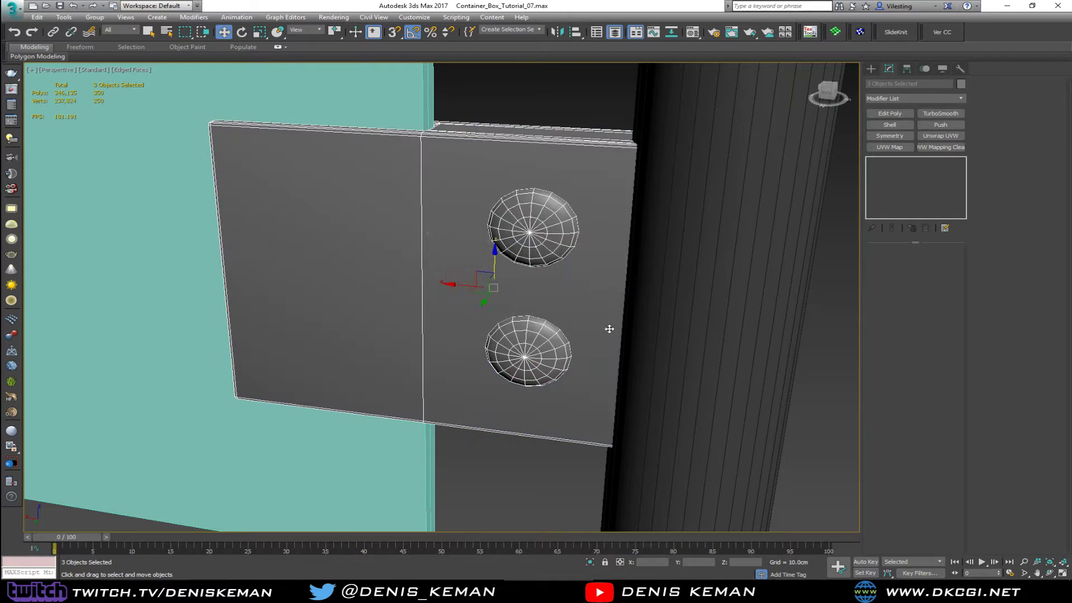
- Set the object color of the two screw heads to the darker custom gray
left_click(806, 368)
left_click(530, 229)
left_click(528, 351, "ctrl")
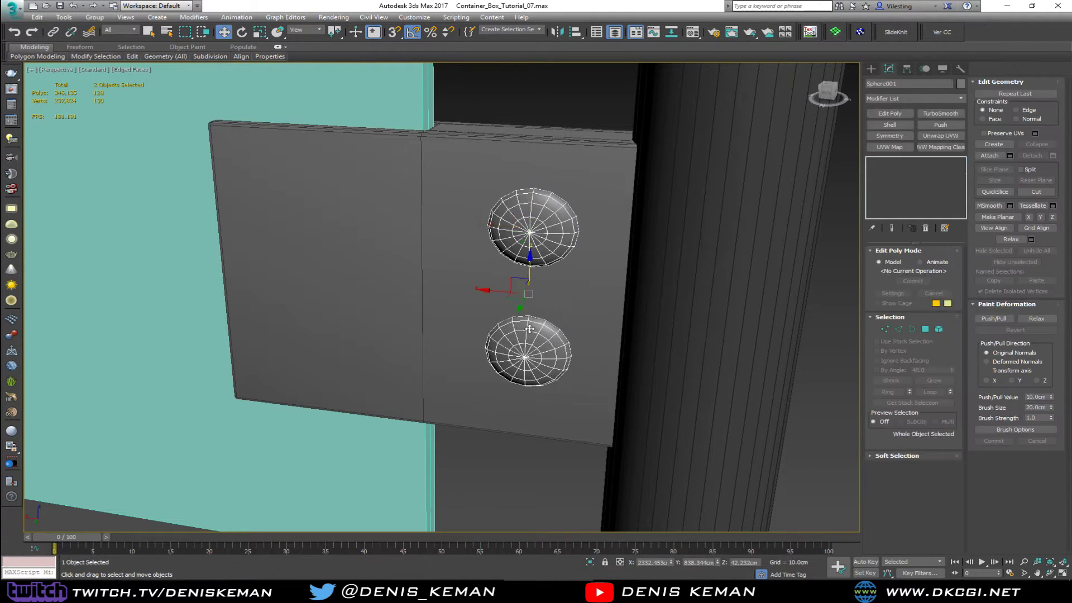
left_click(960, 84)
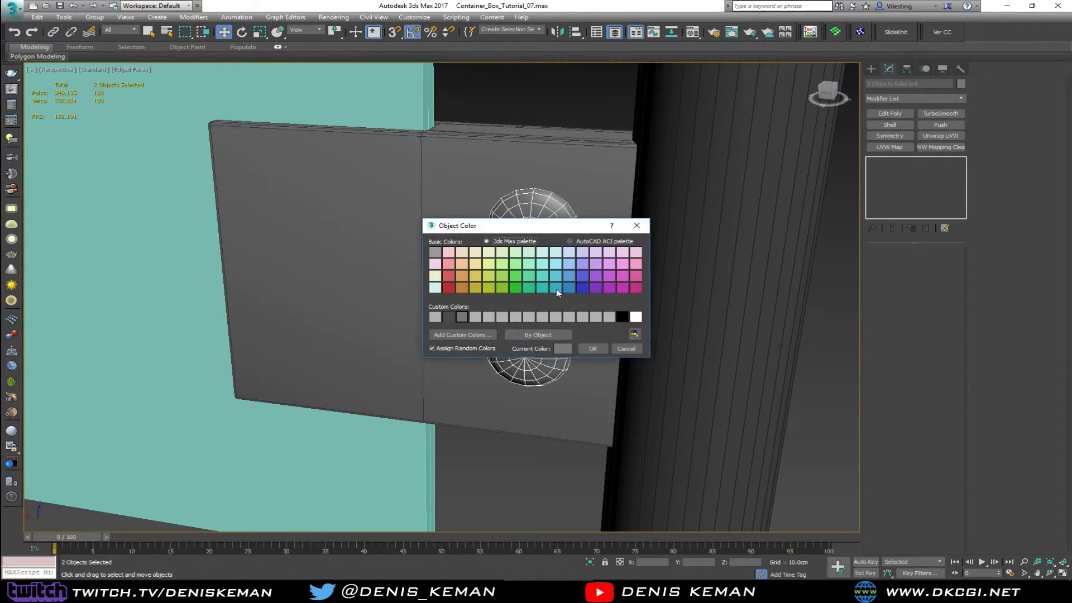
left_click(445, 318)
left_click(590, 348)
- Clone the clamp with its two screw heads upward along the post to near the glass panel's upper edge
left_click(530, 95)
left_click_drag(509, 407, 511, 410)
key("F4")
scroll(514, 167, "up", 2)
middle_click_drag(514, 167, 509, 313)
scroll(510, 313, "down", 8)
middle_click_drag(490, 215, 489, 358)
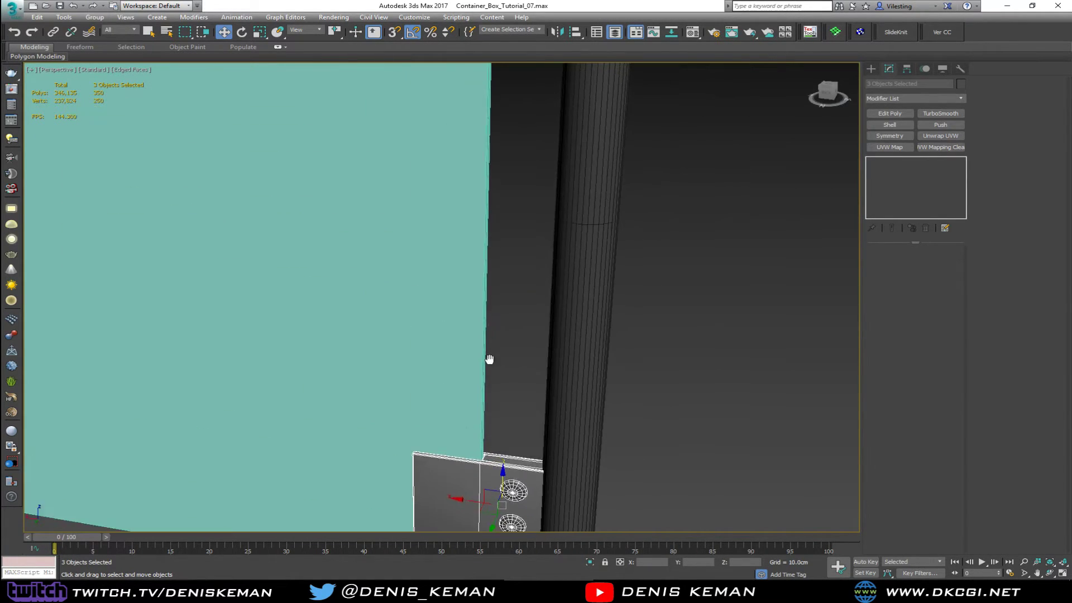
scroll(473, 248, "down", 5)
mouse_move(487, 402)
left_mouse_down("shift")
mouse_move(504, 216)
mouse_move(500, 228)
left_mouse_up("shift")
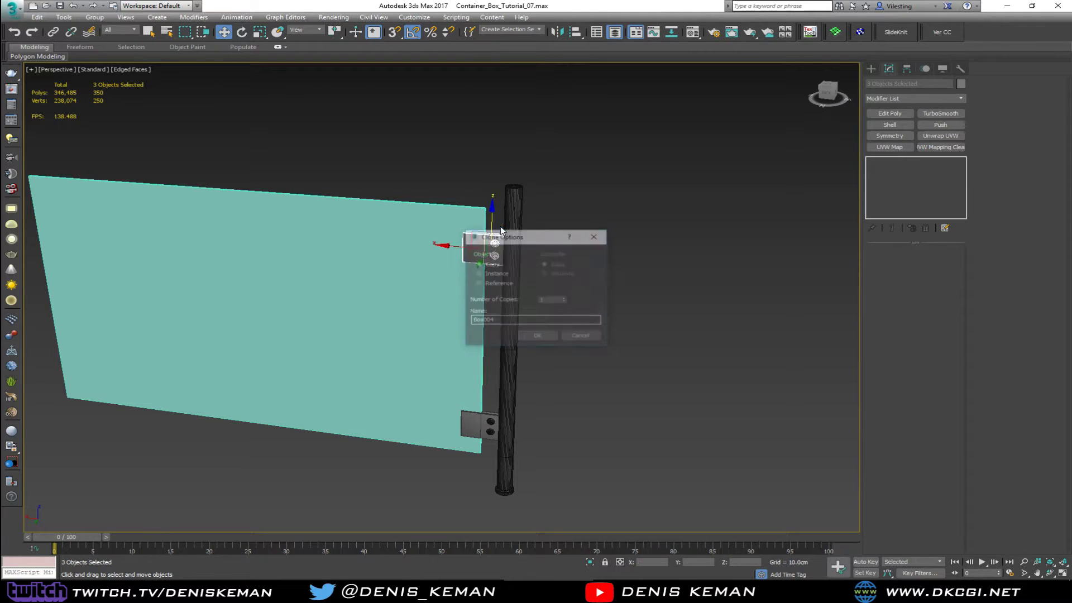
left_click(537, 335)
left_click(605, 320)
- Select all four screw heads on the upper and lower clamps and mirror them across the Y axis as a copy
mouse_move(500, 260)
middle_mouse_down("alt")
mouse_move(569, 269)
mouse_move(486, 276)
middle_mouse_up("alt")
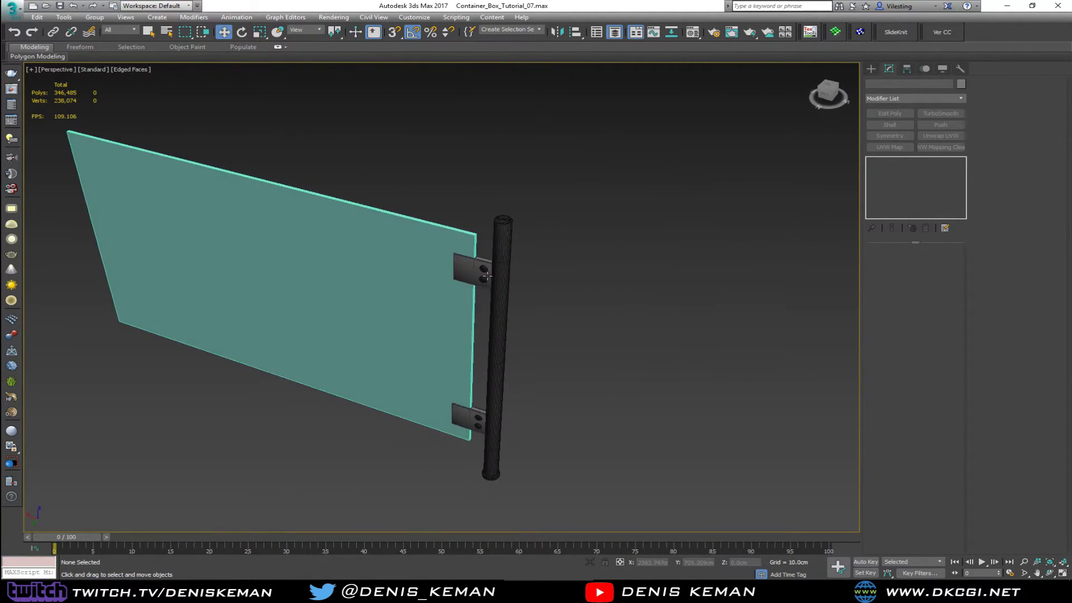
scroll(487, 275, "up", 4)
left_click(490, 259)
left_click(490, 284, "ctrl")
scroll(474, 332, "down", 3)
left_click(478, 395, "ctrl")
left_click(478, 407, "ctrl")
middle_click_drag(478, 408, 335, 347, "alt")
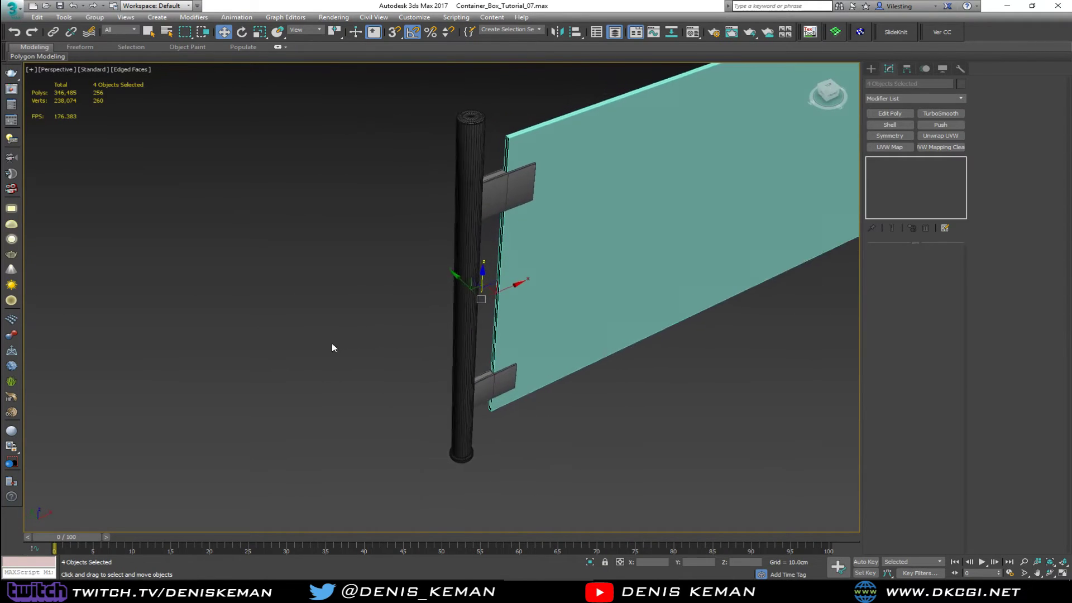
left_click(558, 35)
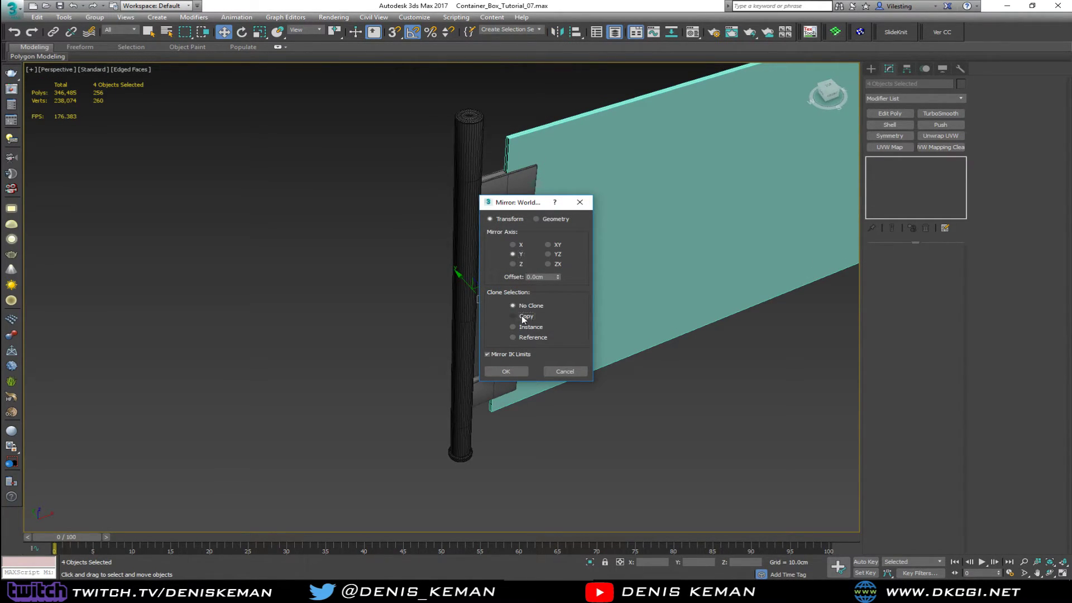
left_click(521, 373)
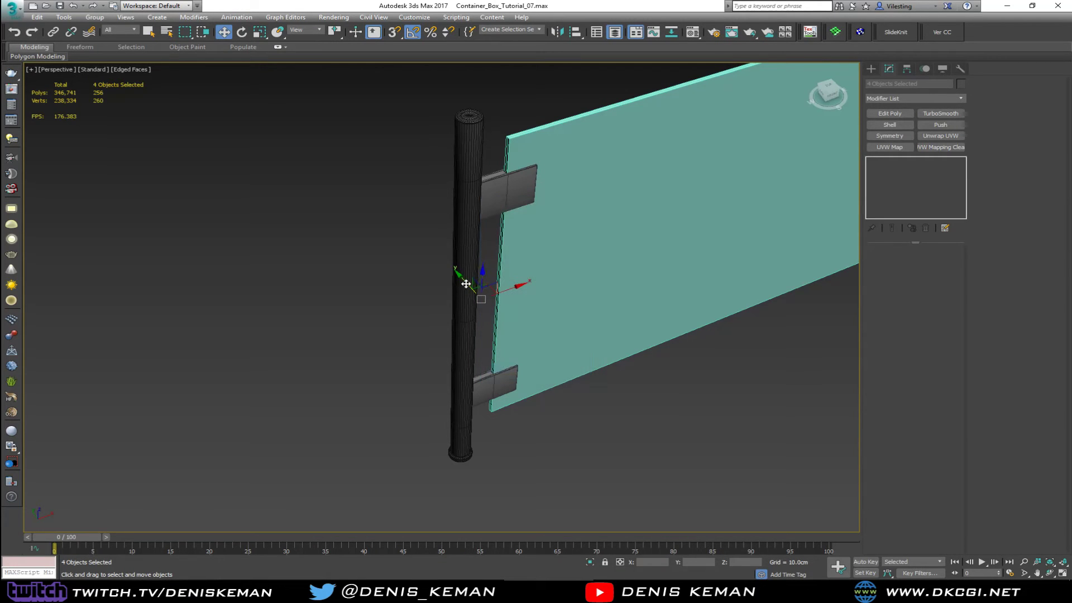
- Move the mirrored screw heads along Y until they sit on the opposite face of both clamps
scroll(486, 193, "up", 5)
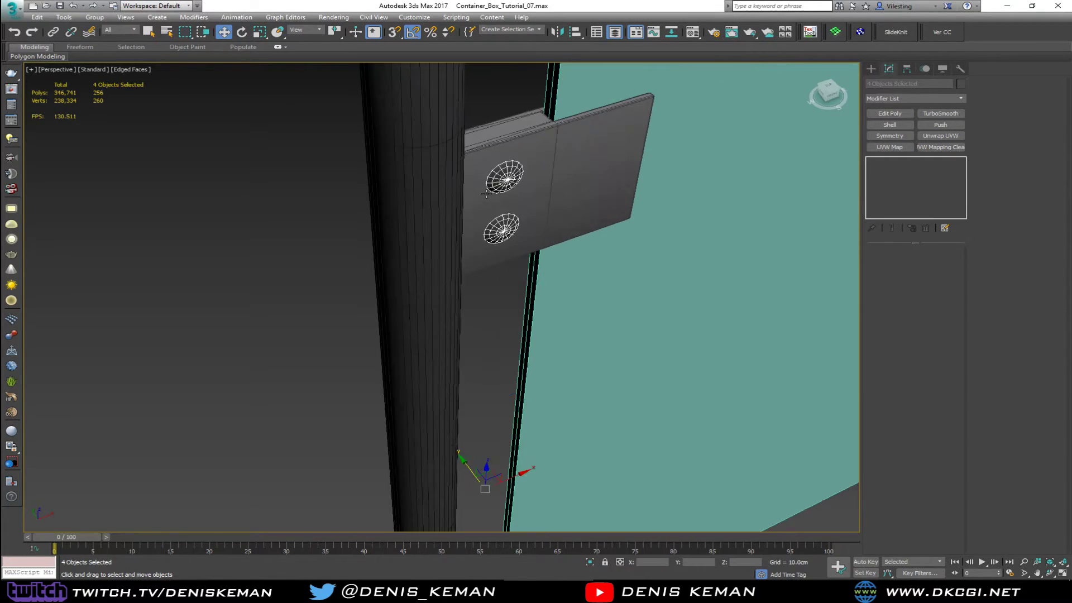
scroll(485, 193, "up", 2)
left_click_drag(506, 185, 513, 184)
scroll(480, 270, "down", 5)
left_click(481, 267)
- Hide the edged faces and inspect how the clamps hold the glass panel with the panel temporarily see-through
key("F4")
middle_click_drag(481, 267, 586, 223)
scroll(372, 287, "down", 3)
scroll(320, 283, "down", 3)
left_click(326, 248)
key("alt+x")
scroll(637, 179, "up", 8)
scroll(617, 132, "down", 6)
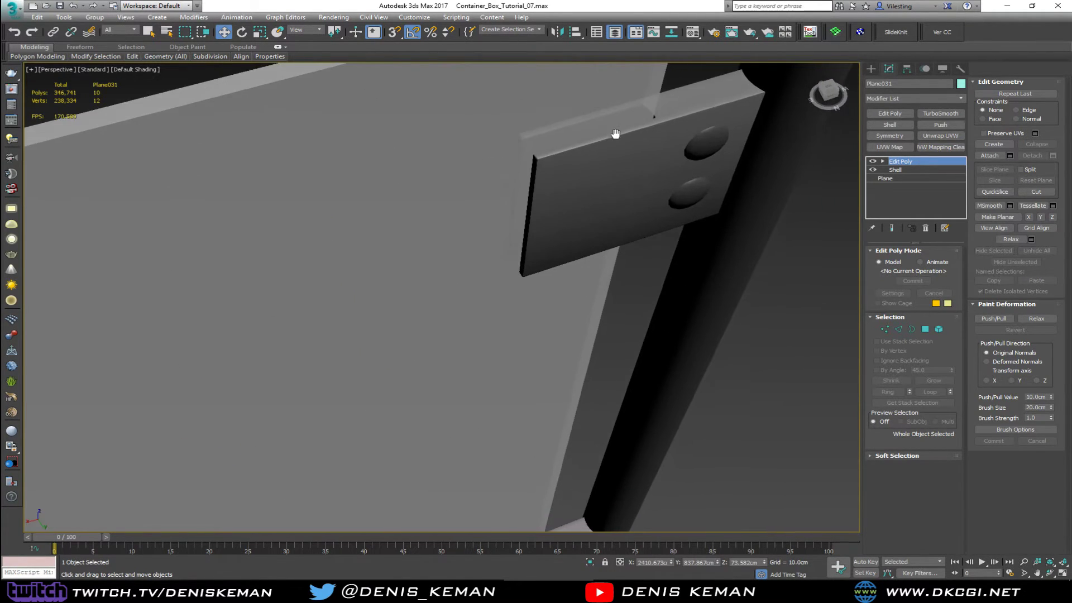
key("alt+x")
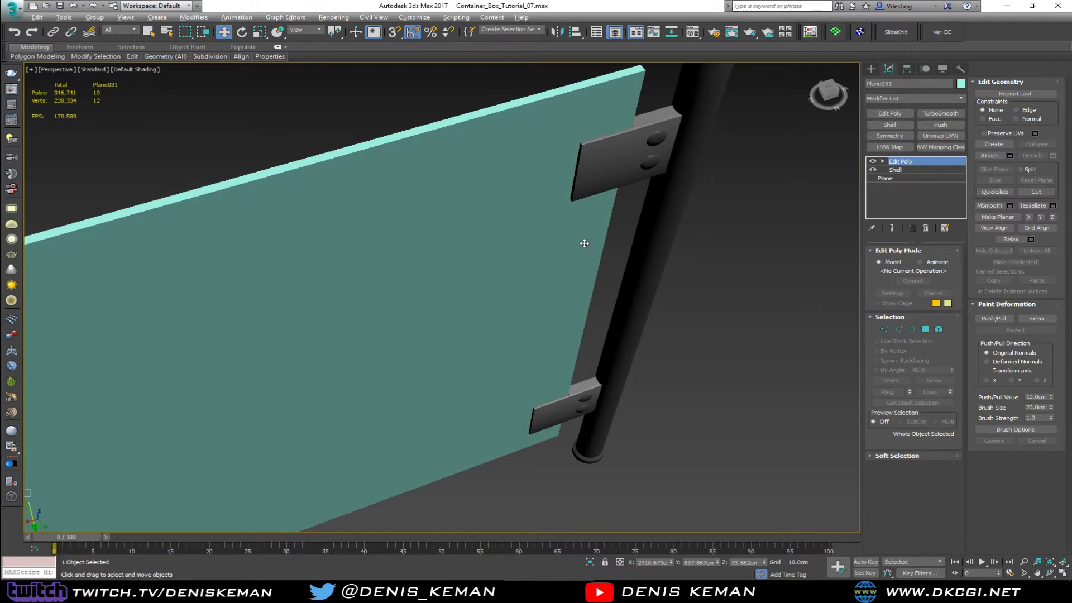
- Set the glass panel's object color to the custom mid gray and check it from another angle
left_click(960, 83)
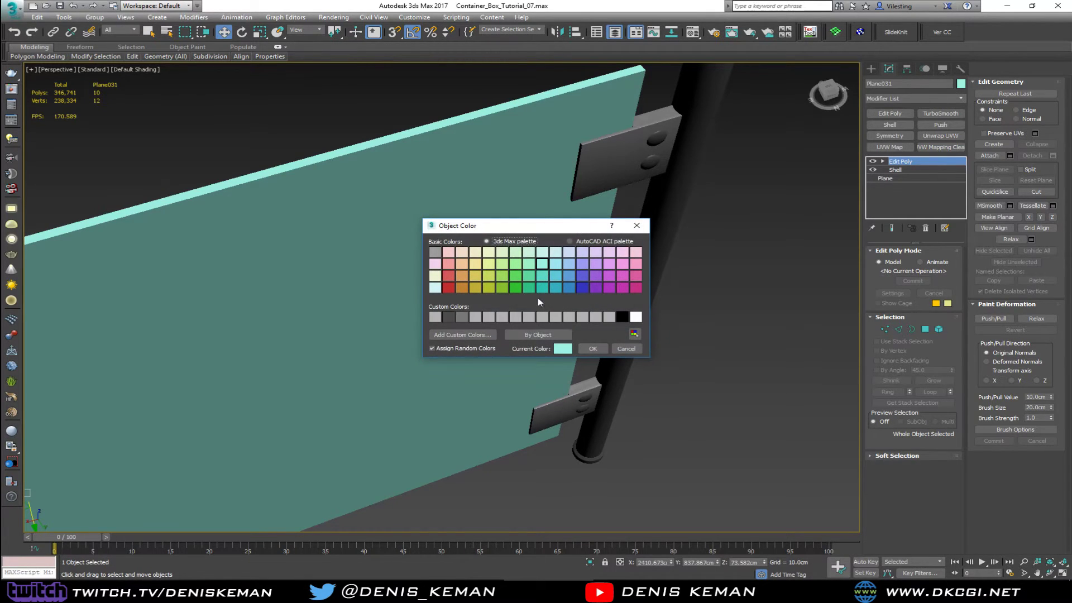
left_click(461, 317)
left_click(591, 348)
scroll(664, 254, "down", 5)
middle_click_drag(664, 253, 578, 224, "alt")
- Set the glass panel's object color to the lightest custom gray and deselect the panel
left_click(961, 84)
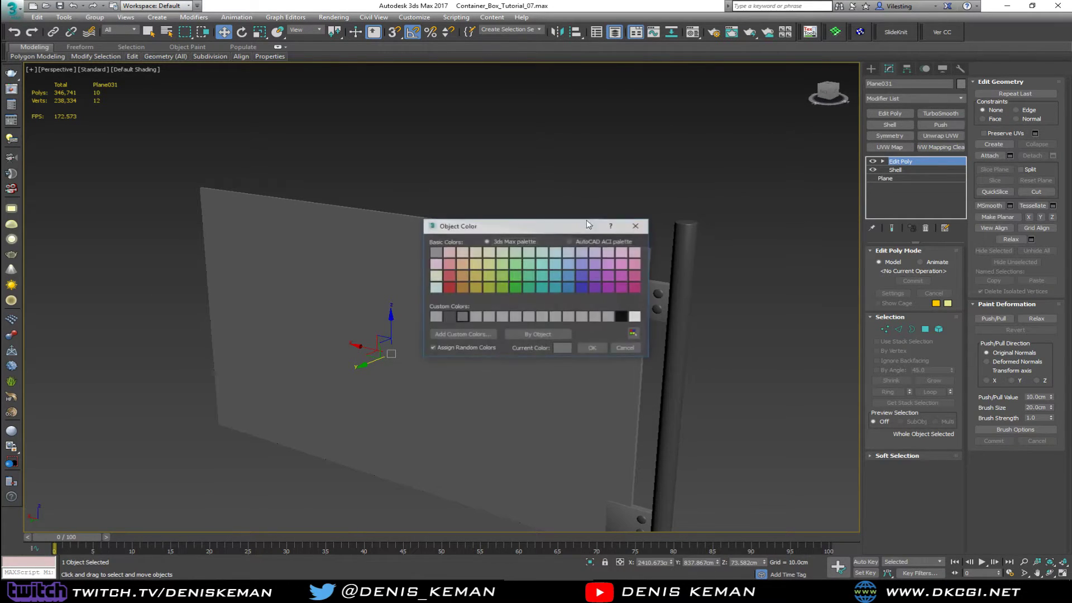
left_click(439, 315)
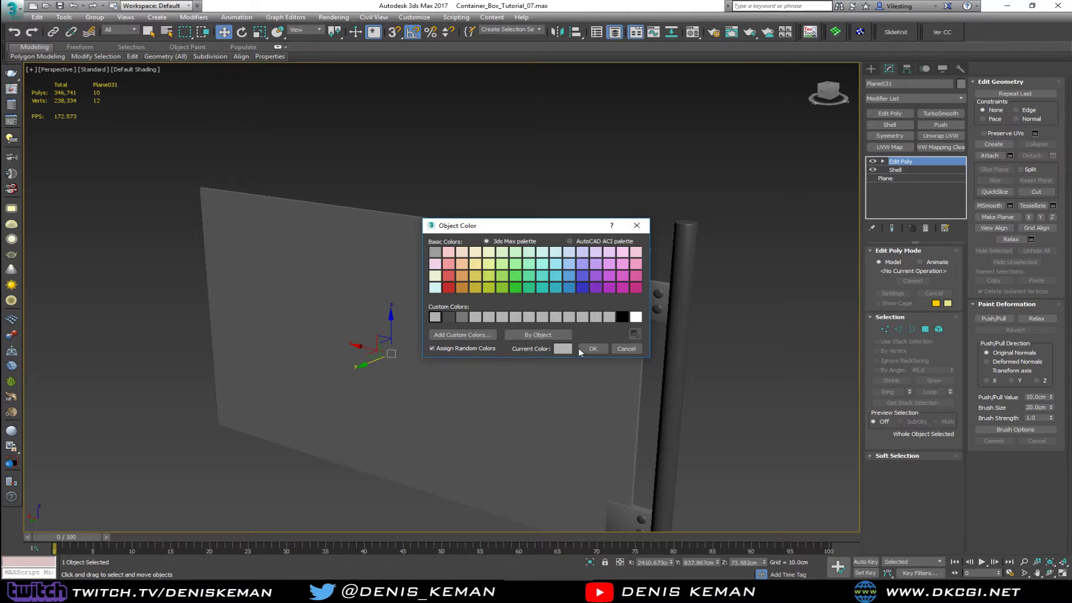
left_click(593, 349)
left_click(725, 349)
middle_click_drag(725, 349, 559, 257, "alt")
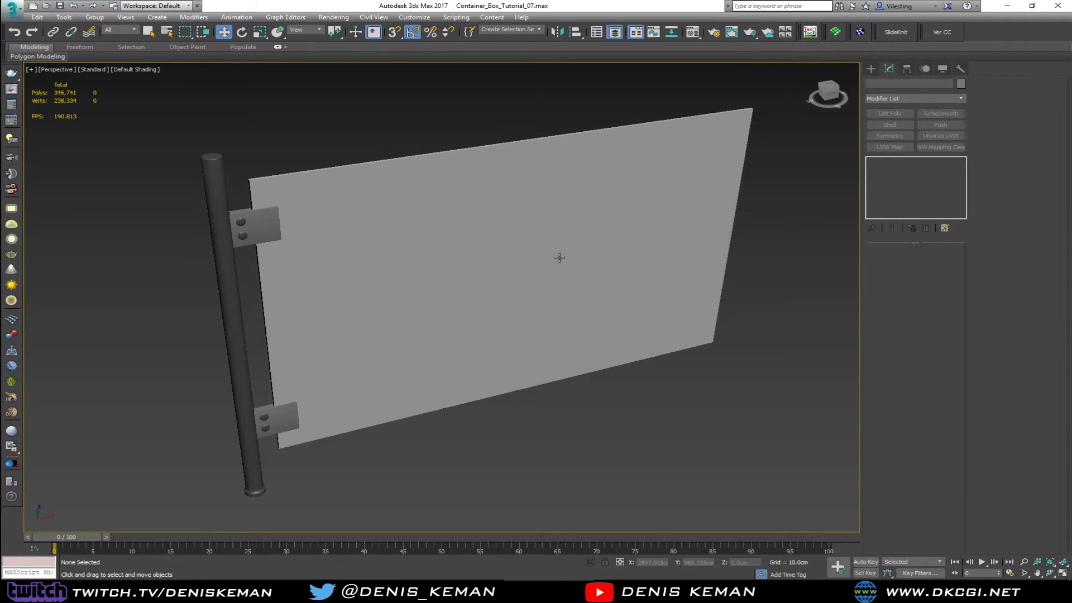
- Compare the shaded post, clamps and panel with the Railing_07 reference photo, then move the photo off the workspace
key("F4")
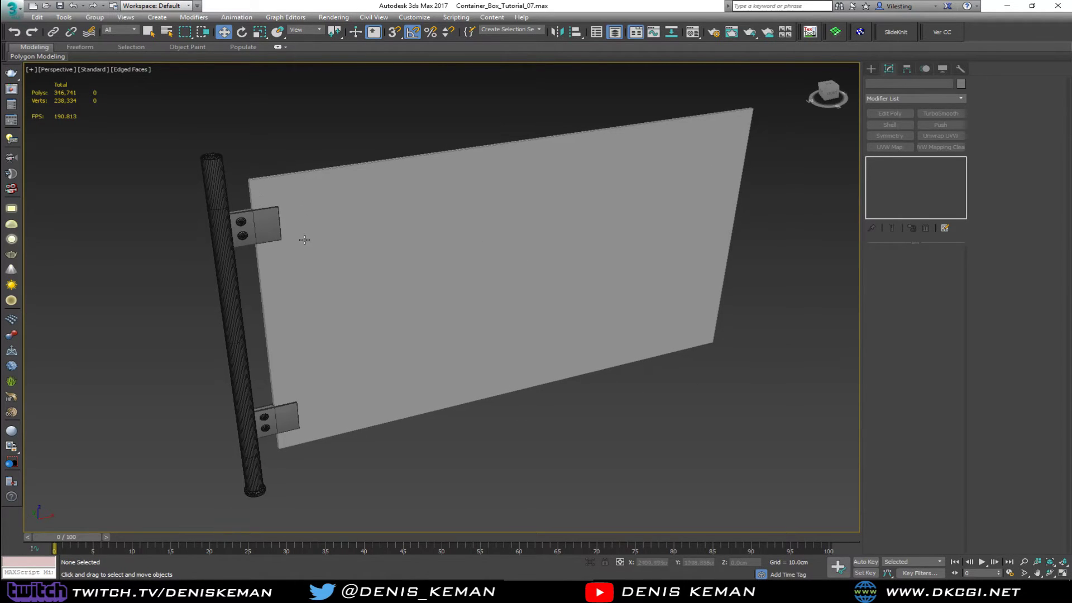
key("F4")
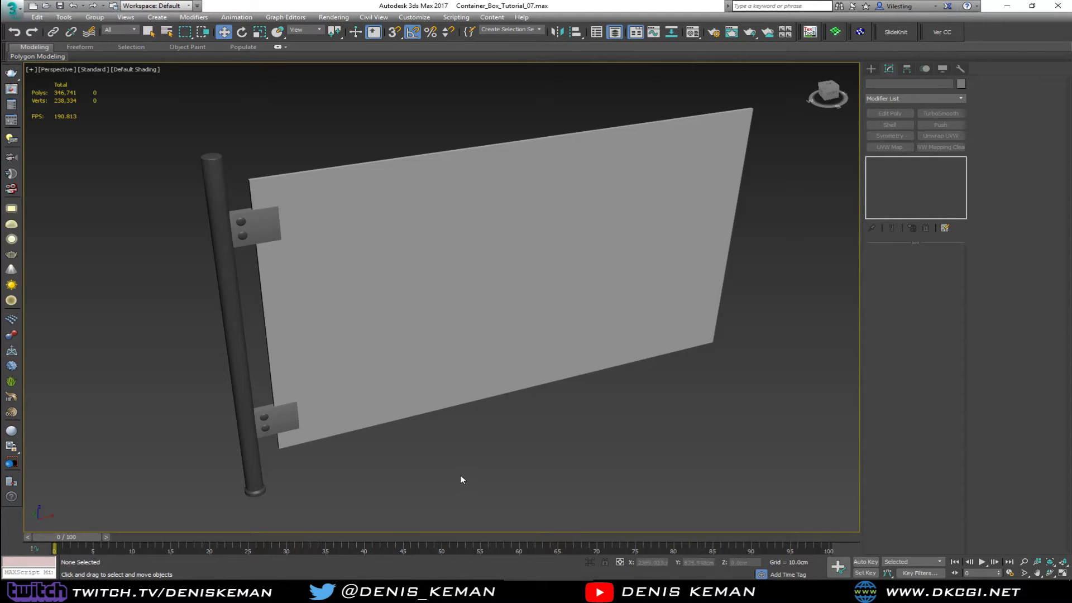
middle_click_drag(404, 380, 419, 397, "alt")
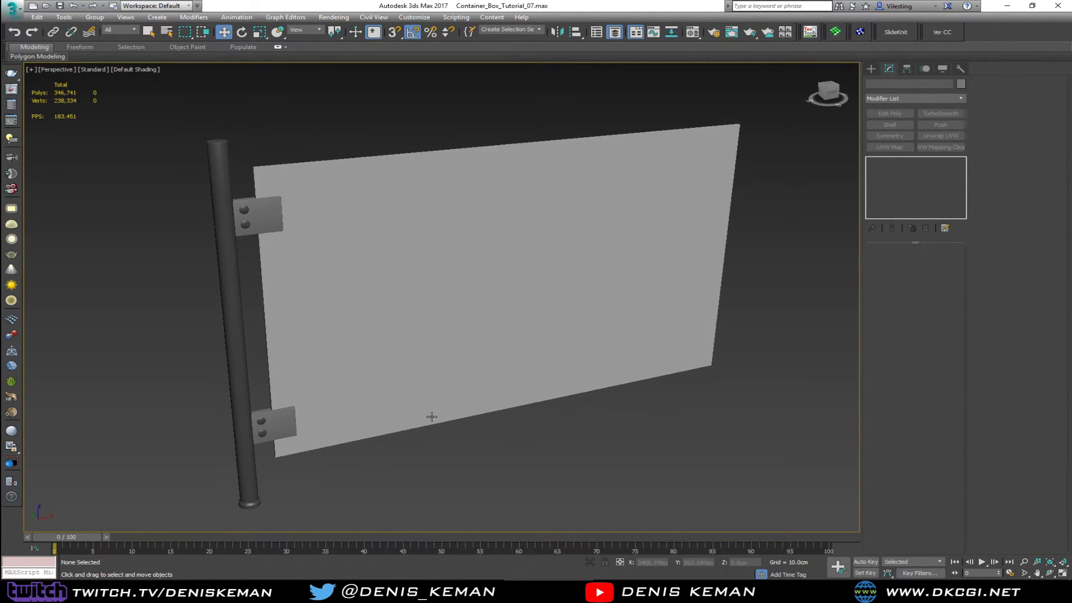
left_click(818, 590)
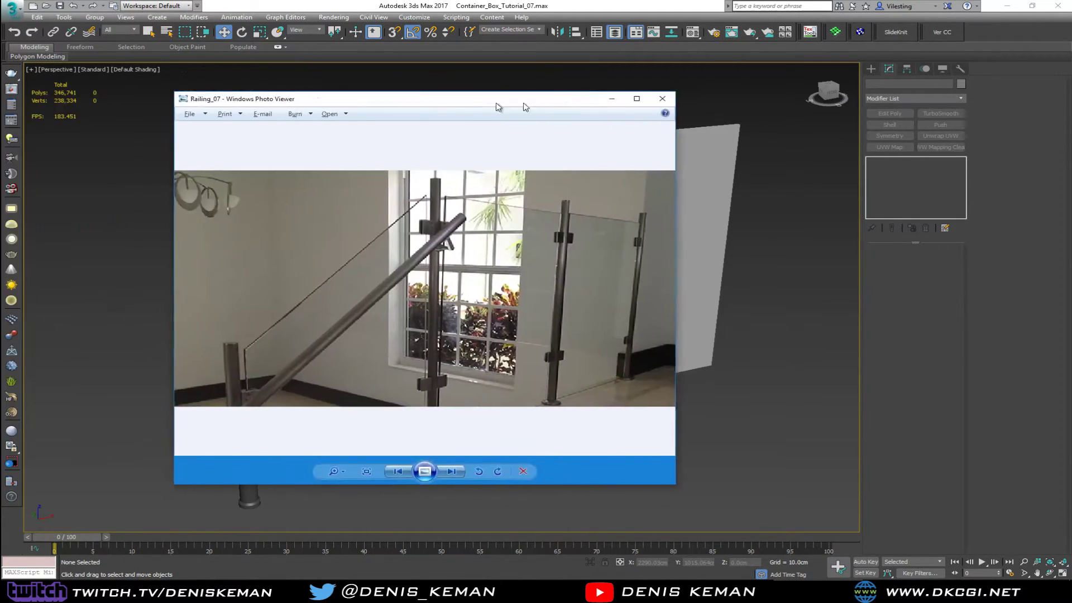
left_click_drag(495, 106, 681, 124)
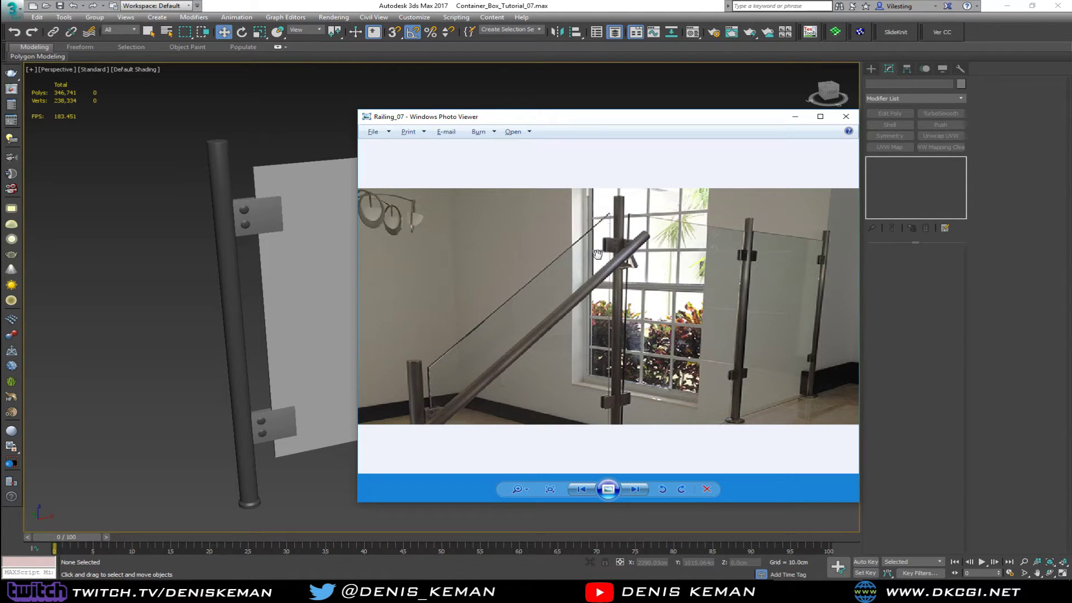
left_click_drag(663, 120, 0, 150)
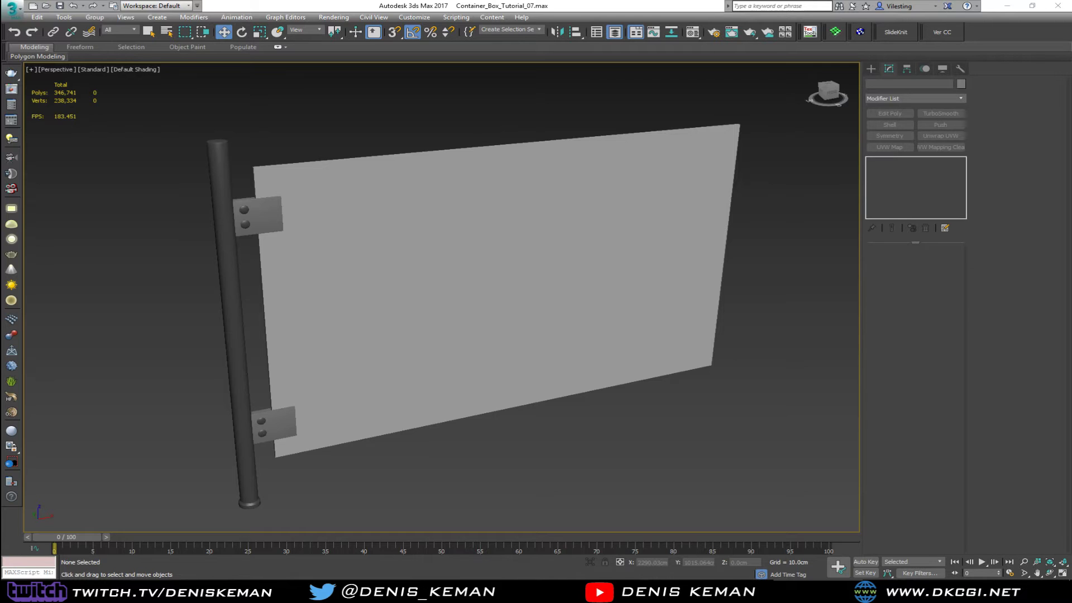
- Lower the vertices at the glass panel's free end by about 102 cm to slope the panel like a stair railing
middle_click_drag(399, 337, 356, 359, "alt")
left_click(438, 350)
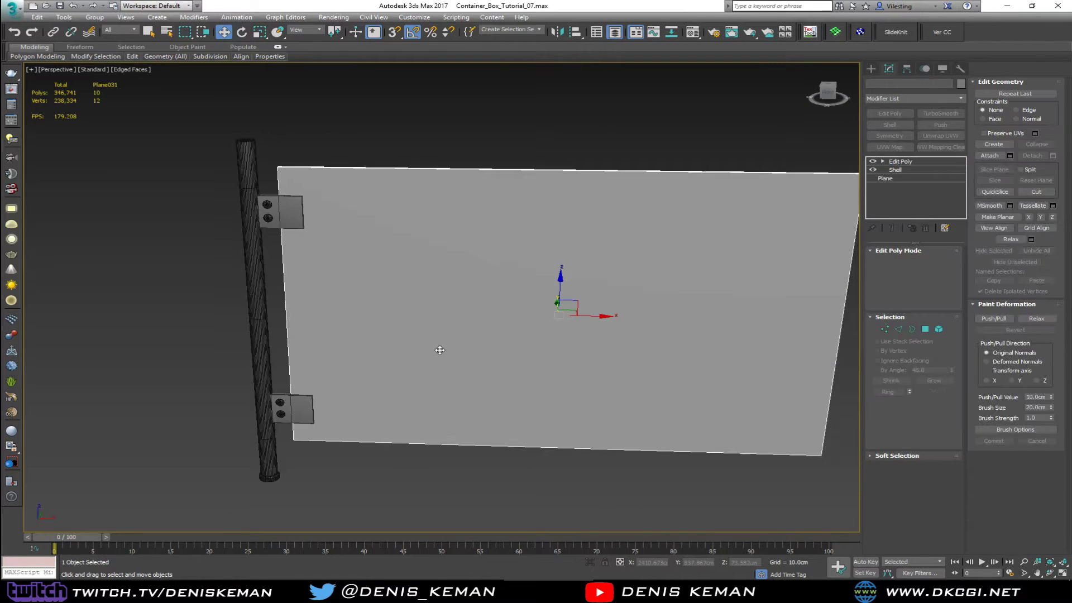
key("z")
key("1")
key("F4")
left_click_drag(651, 149, 507, 467)
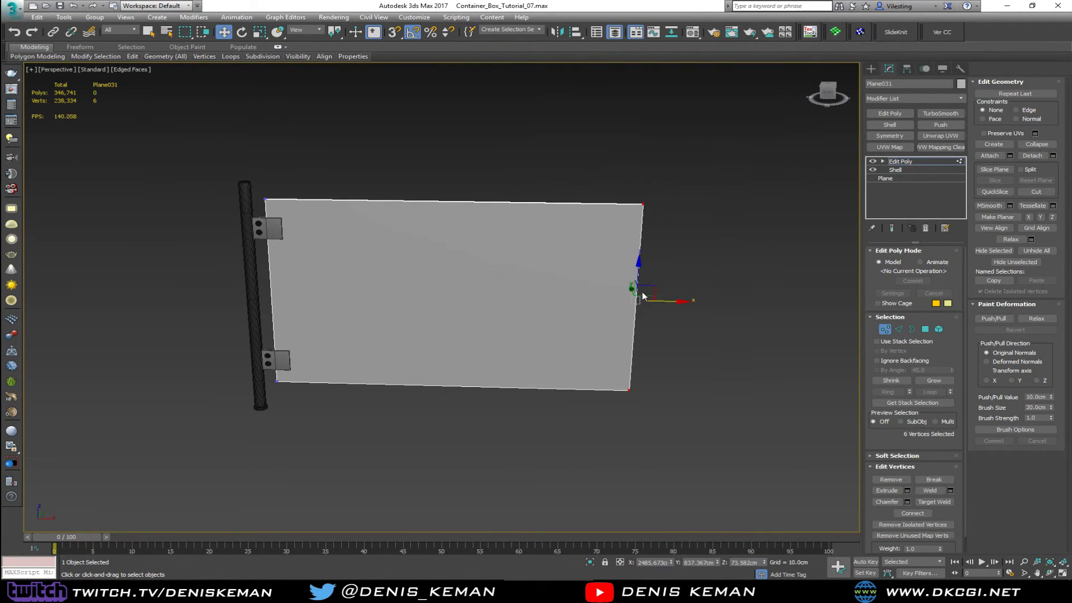
left_click_drag(636, 277, 581, 469)
middle_click_drag(574, 418, 575, 371)
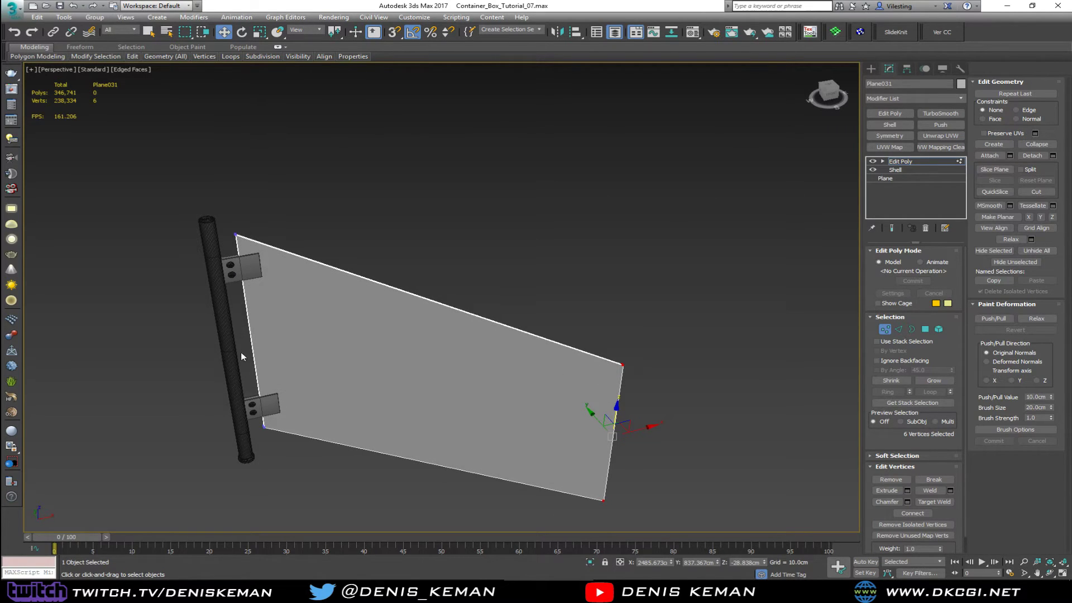
- Undo the lowering of the panel's end vertices, leave vertex editing and deselect the panel
key("ctrl+z")
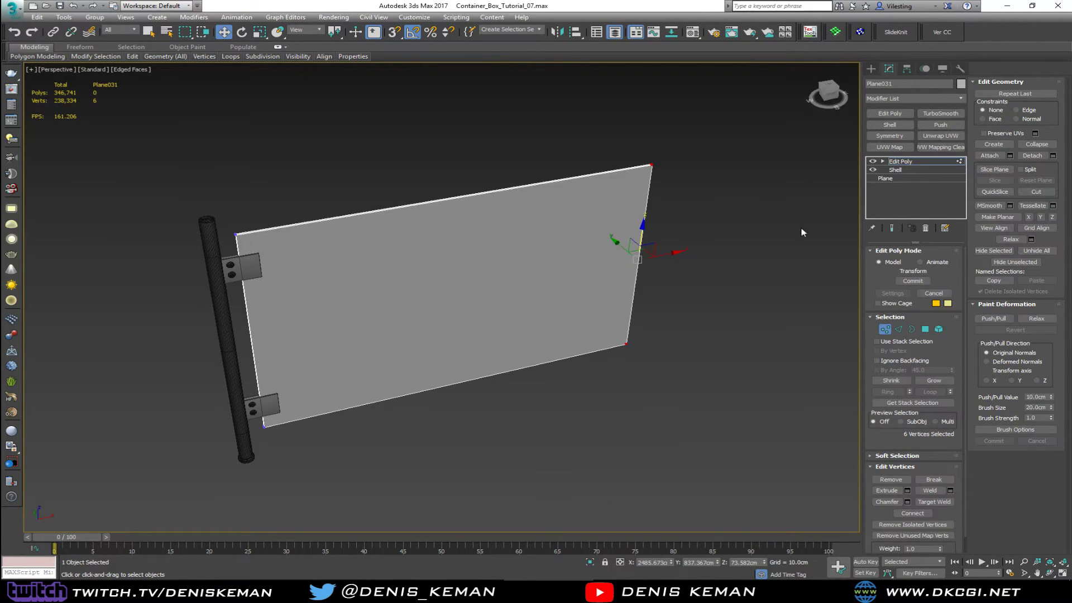
left_click(885, 329)
left_click(727, 232)
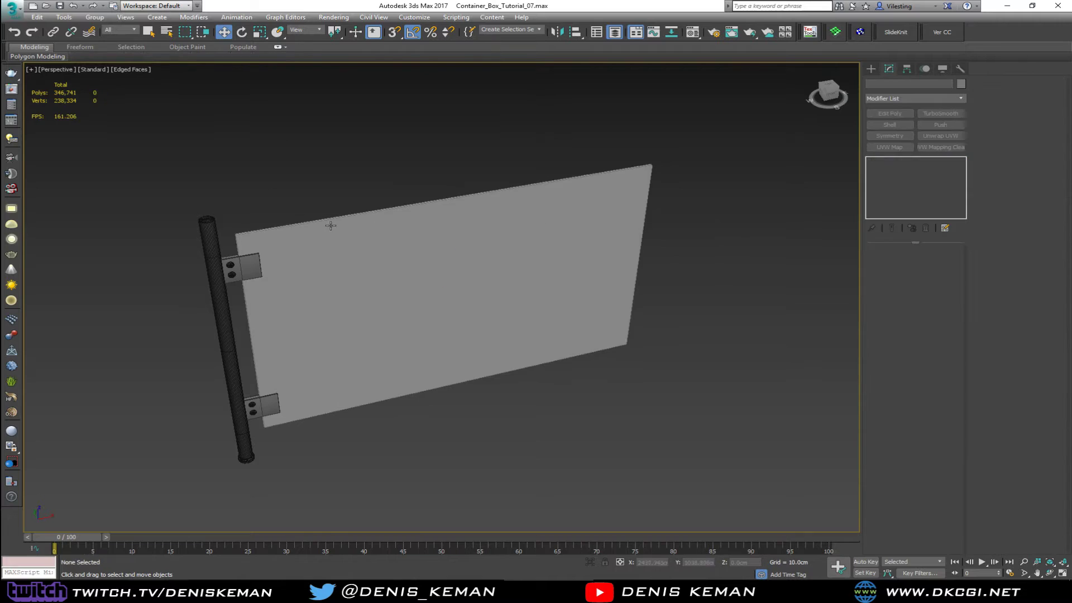
middle_click_drag(354, 279, 419, 267)
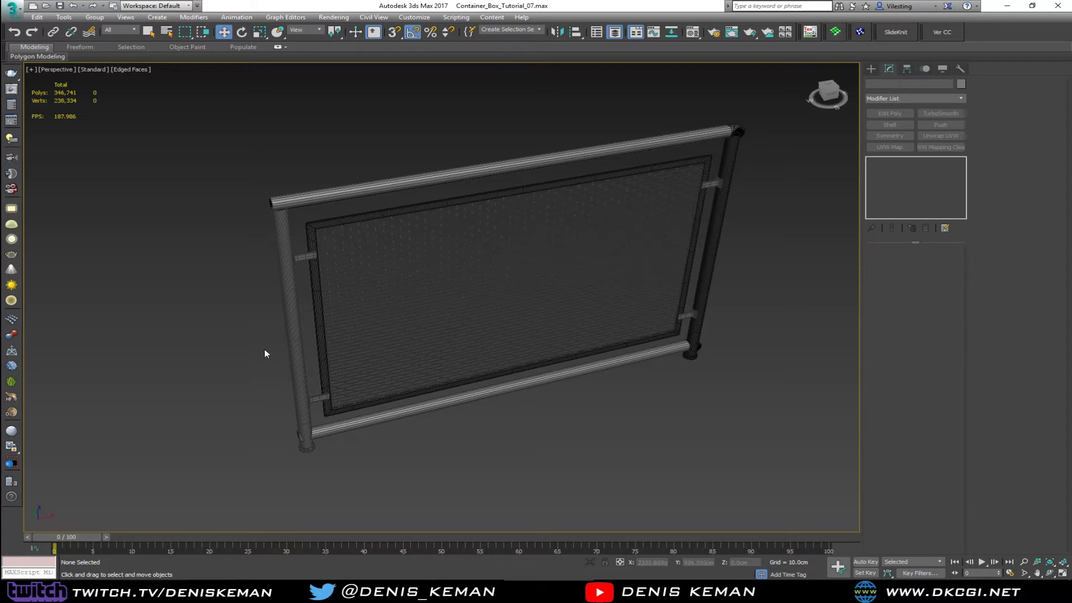
key("F4")
mouse_move(265, 353)
middle_mouse_down("alt")
mouse_move(249, 361)
mouse_move(200, 344)
mouse_move(70, 376)
mouse_move(225, 289)
middle_mouse_up("alt")
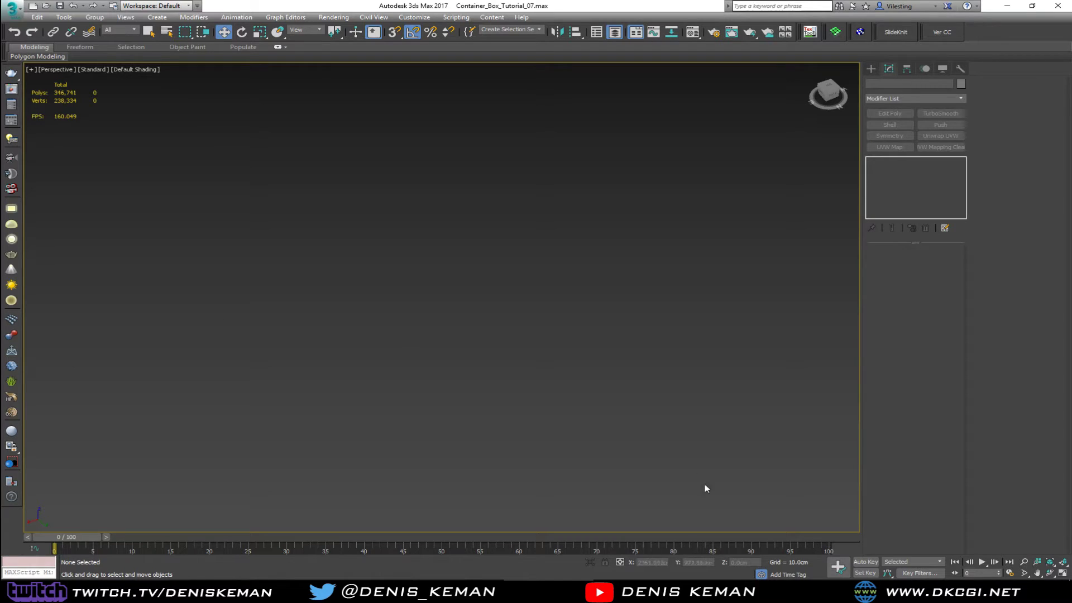
left_click(899, 589)
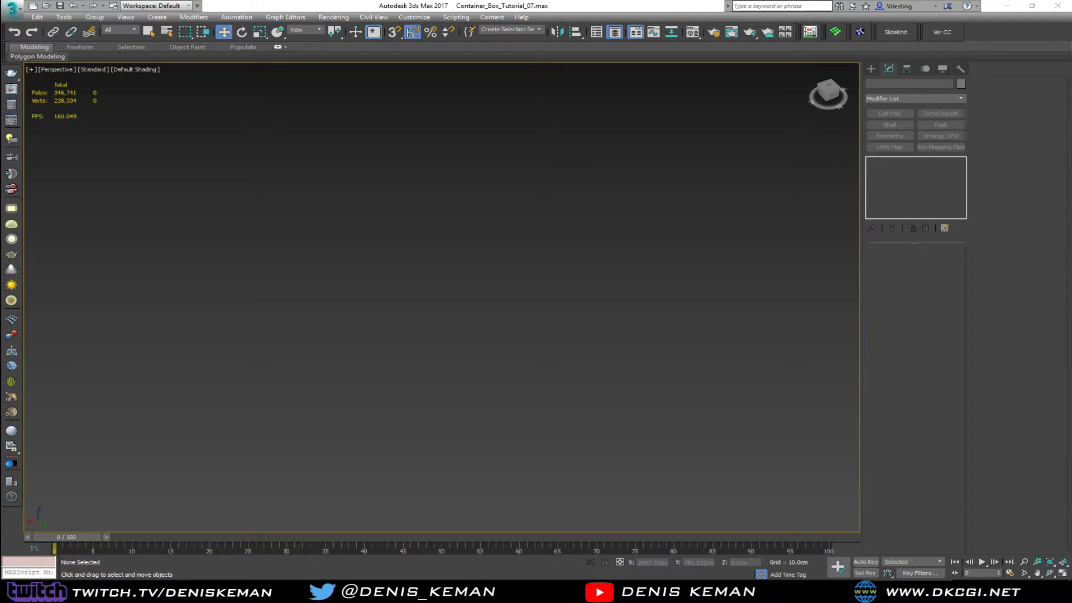
left_click(192, 264)
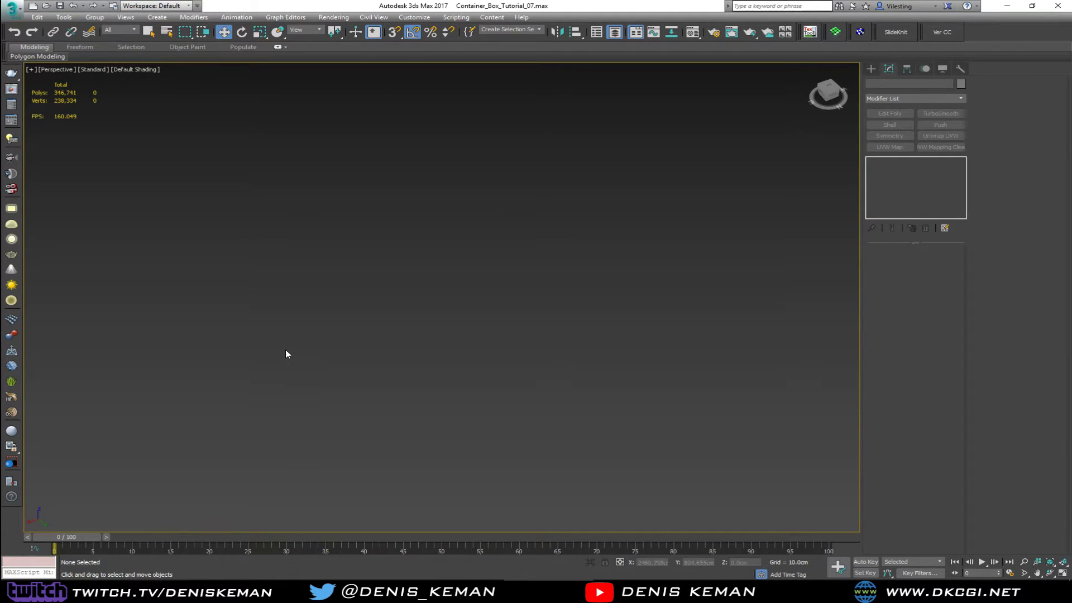
left_click(818, 590)
left_click(378, 591)
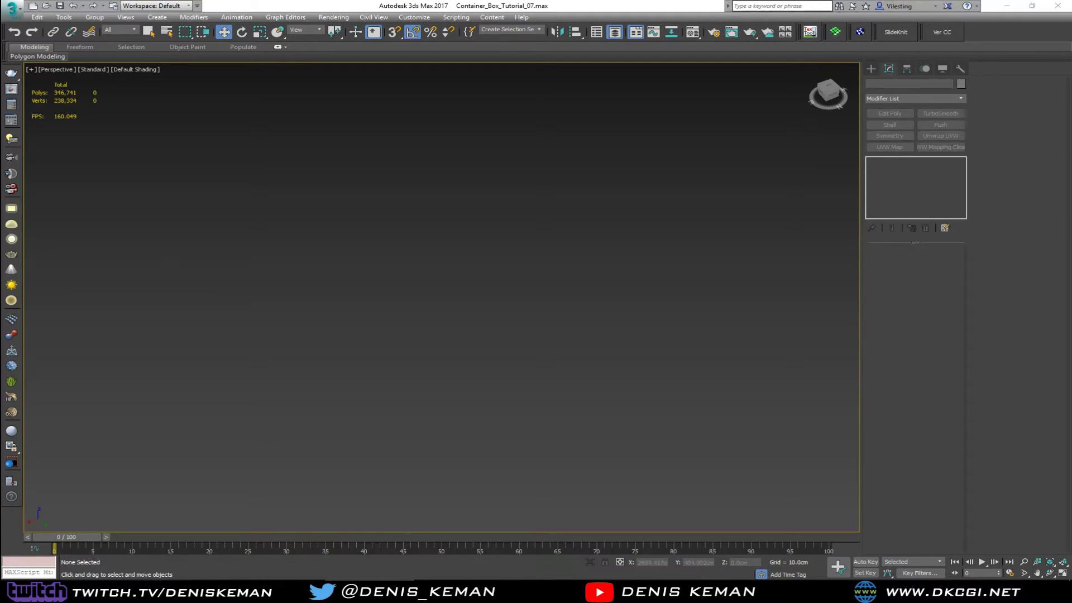
left_click(368, 591)
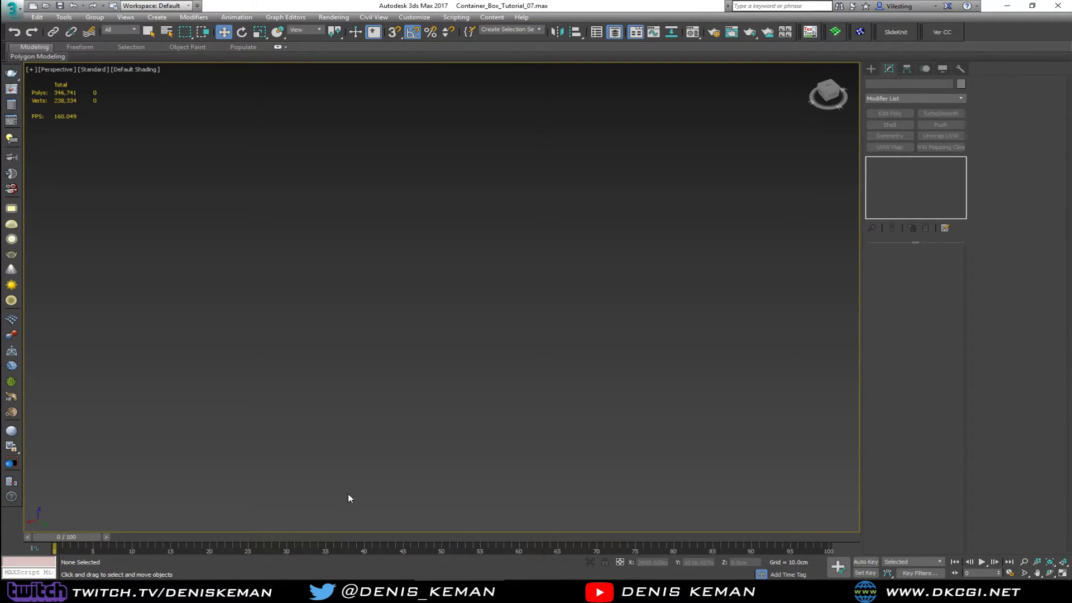
left_click(371, 590)
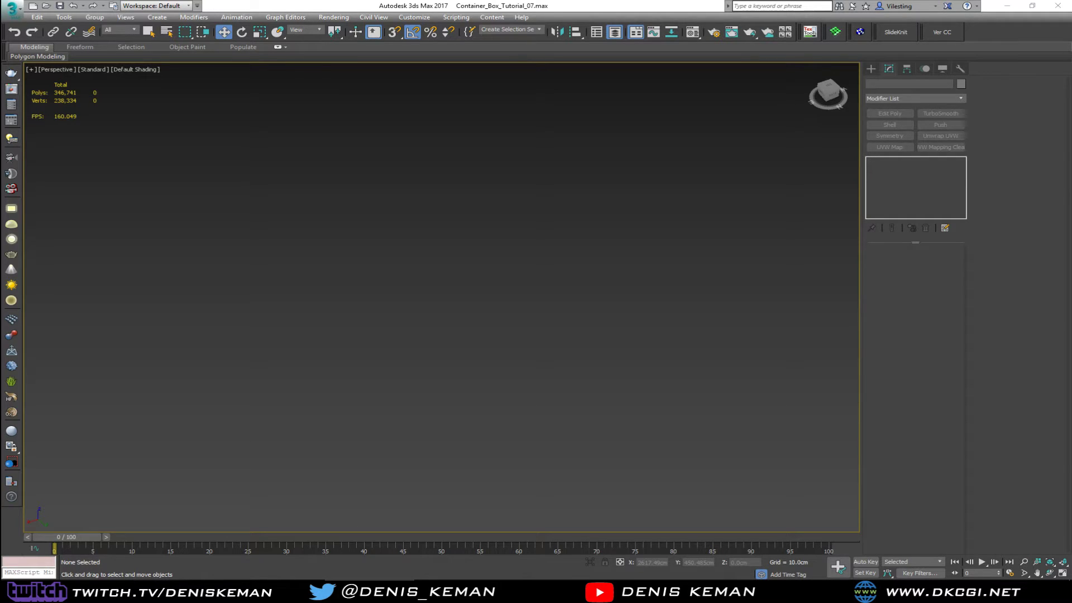
left_click(370, 591)
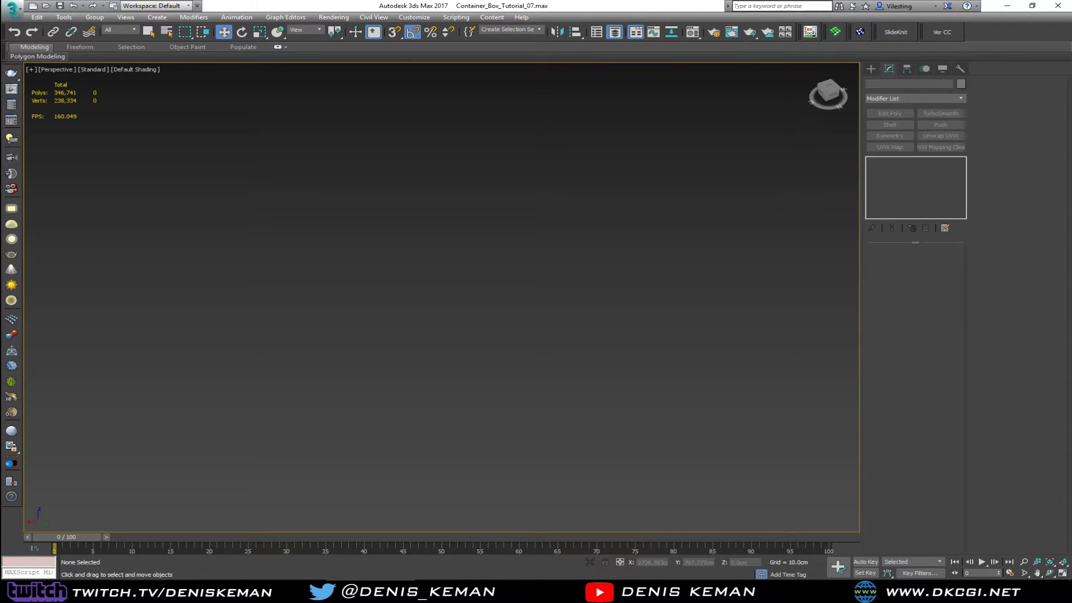
left_click(550, 590)
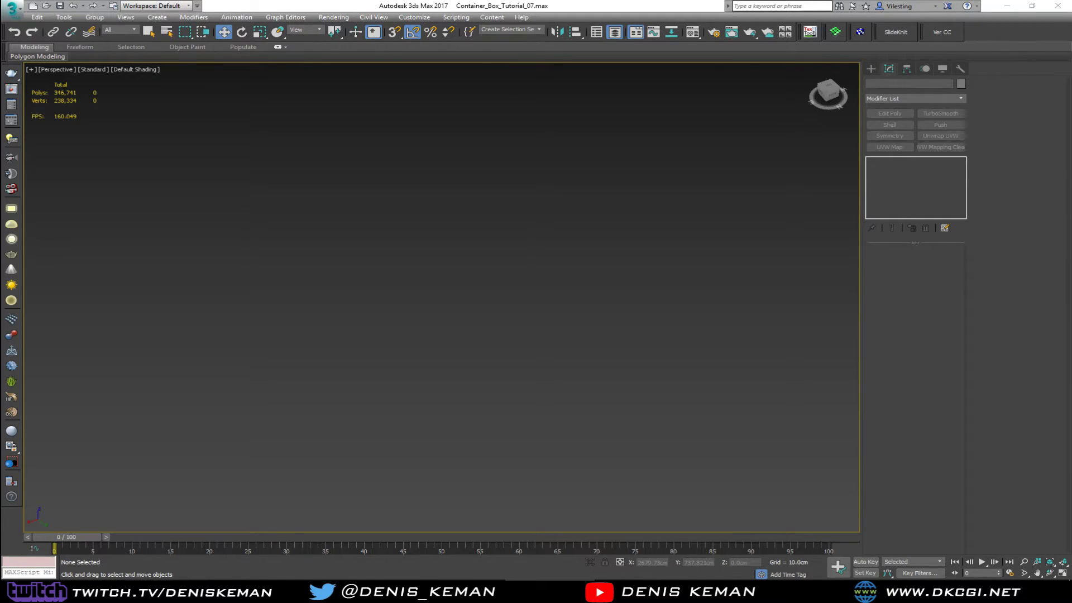
left_click(536, 589)
left_click(370, 589)
- Switch to the Chrome browser and search Google Images for "solar panel" in place of the railing search
left_click(281, 589)
left_click_drag(0, 83, 620, 73)
scroll(577, 196, "up", 15)
scroll(577, 215, "up", 15)
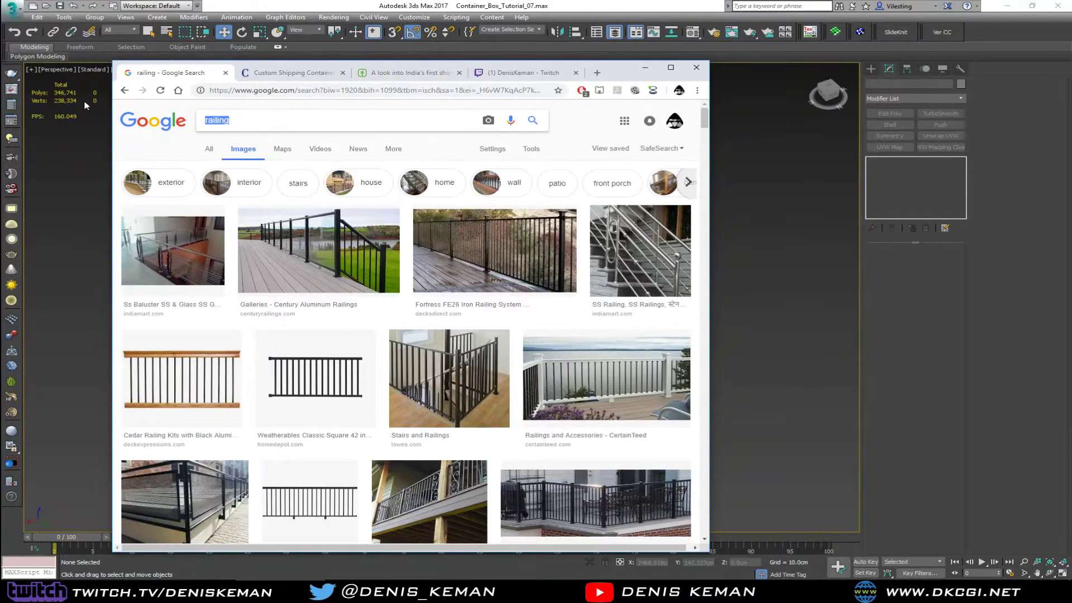
type("solar panel")
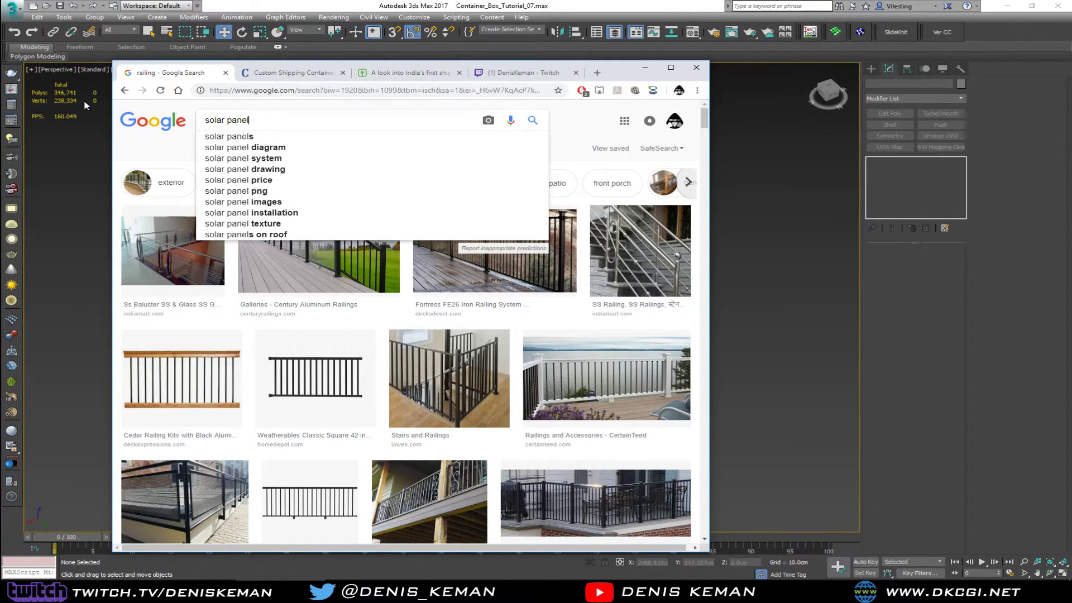
key("Return")
- Browse the solar panel images for a modeling reference and preview the pole-mounted 3.5 Watt Solar Panel
scroll(323, 367, "down", 15)
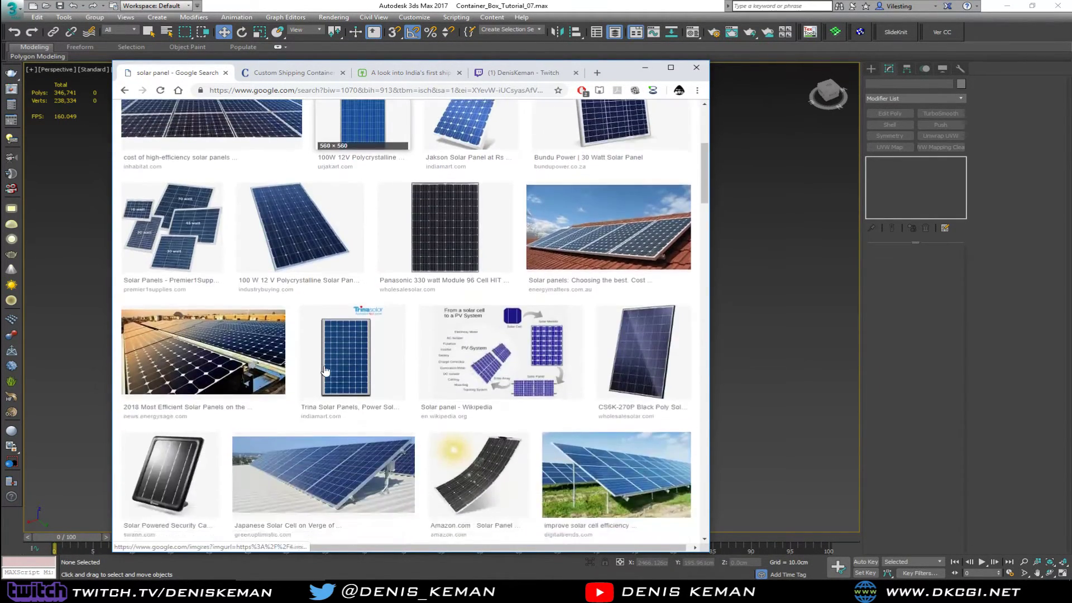
scroll(326, 369, "down", 6)
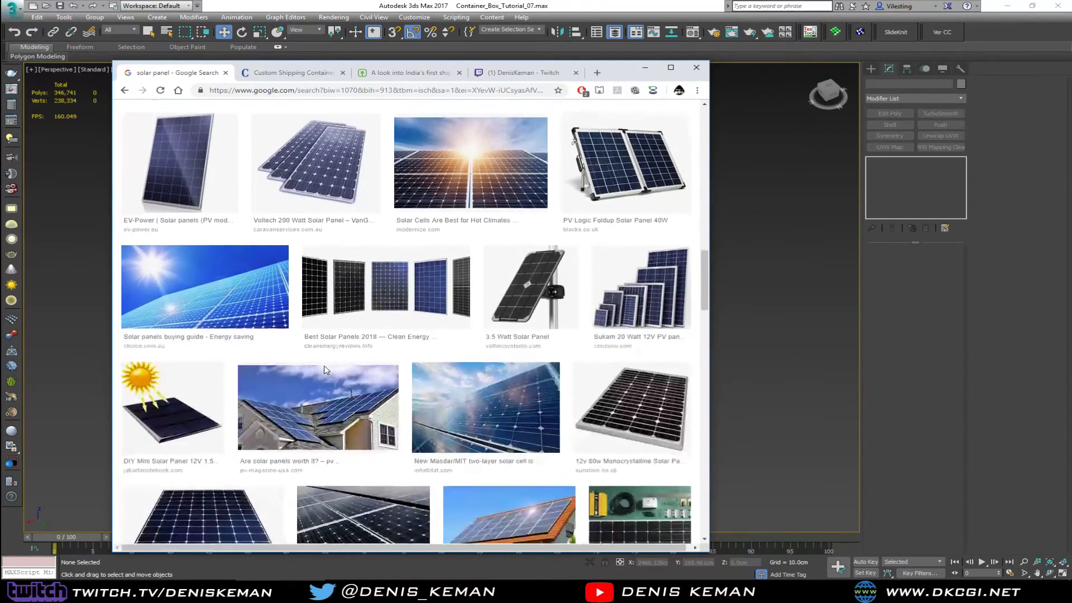
left_click(553, 213)
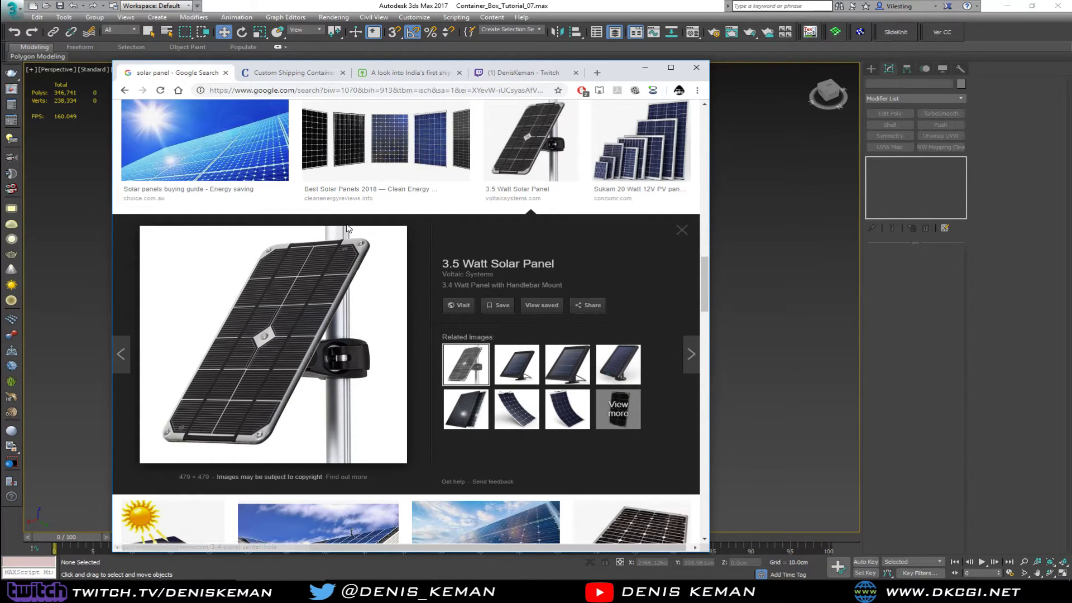
scroll(358, 406, "down", 5)
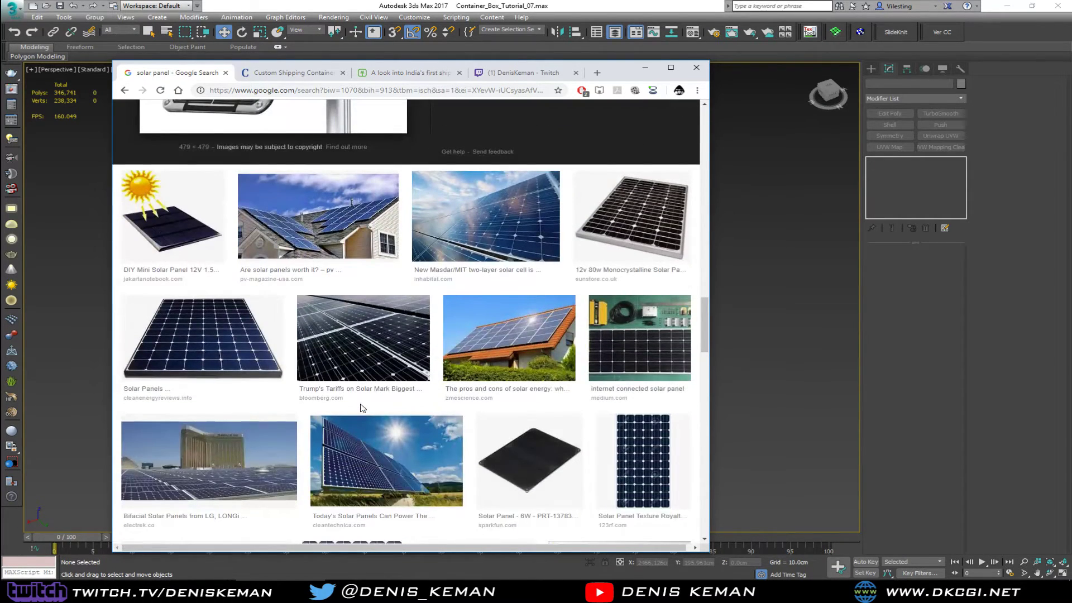
scroll(360, 408, "down", 5)
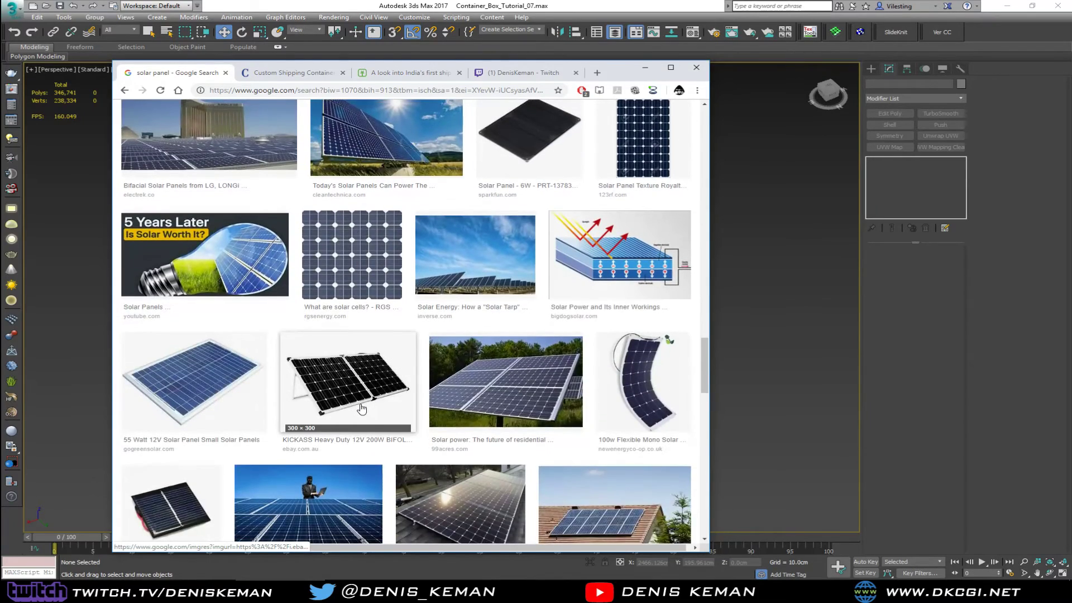
- Refine the image search to "rotating solar panel" and maximize the browser window
key("Home")
left_click(205, 119)
type("rotating")
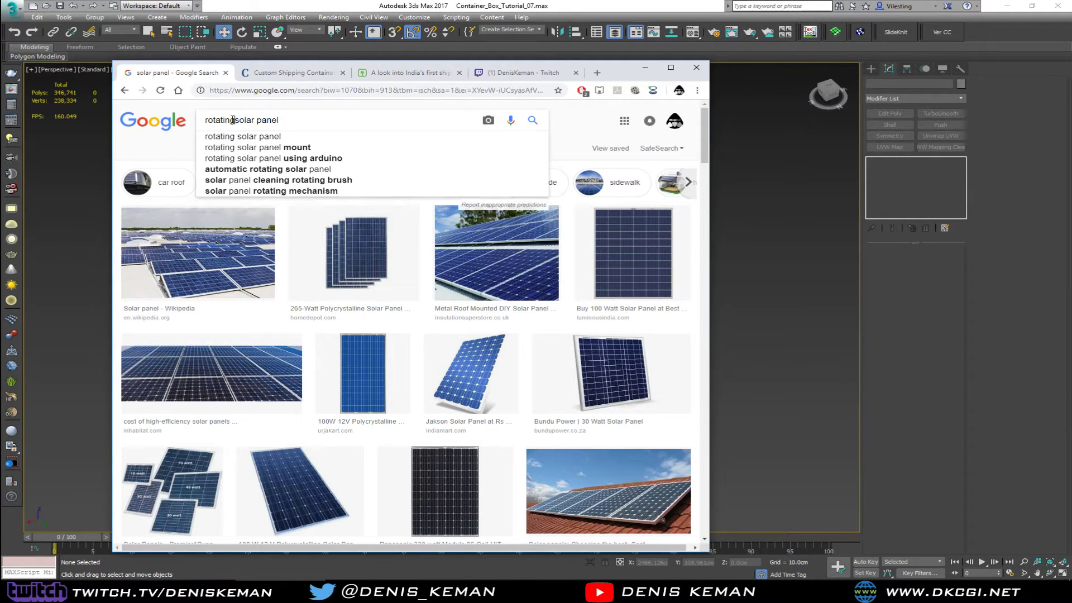
key("Return")
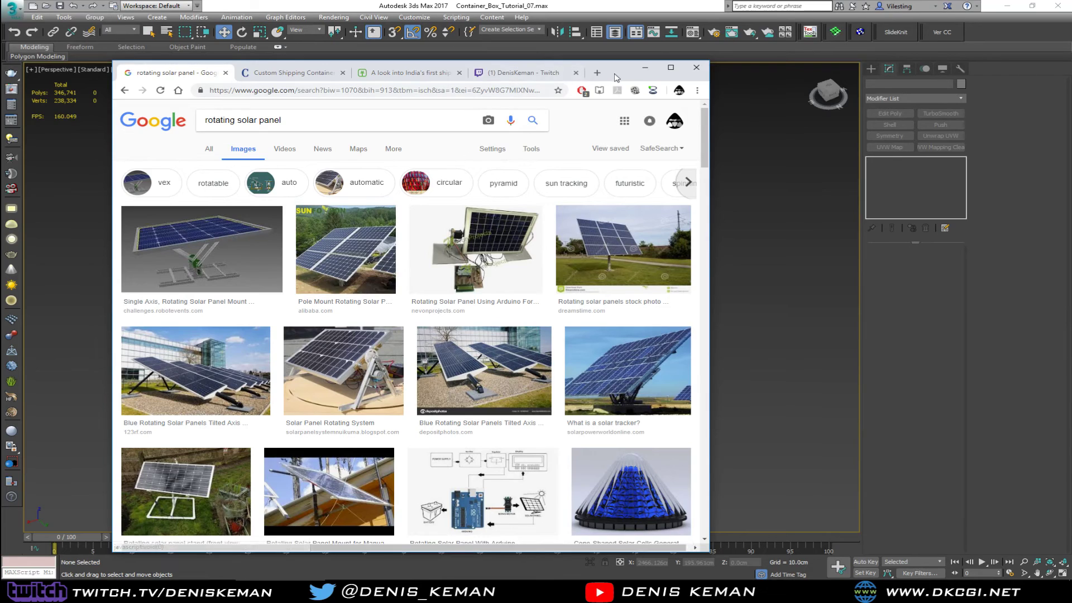
left_click(670, 67)
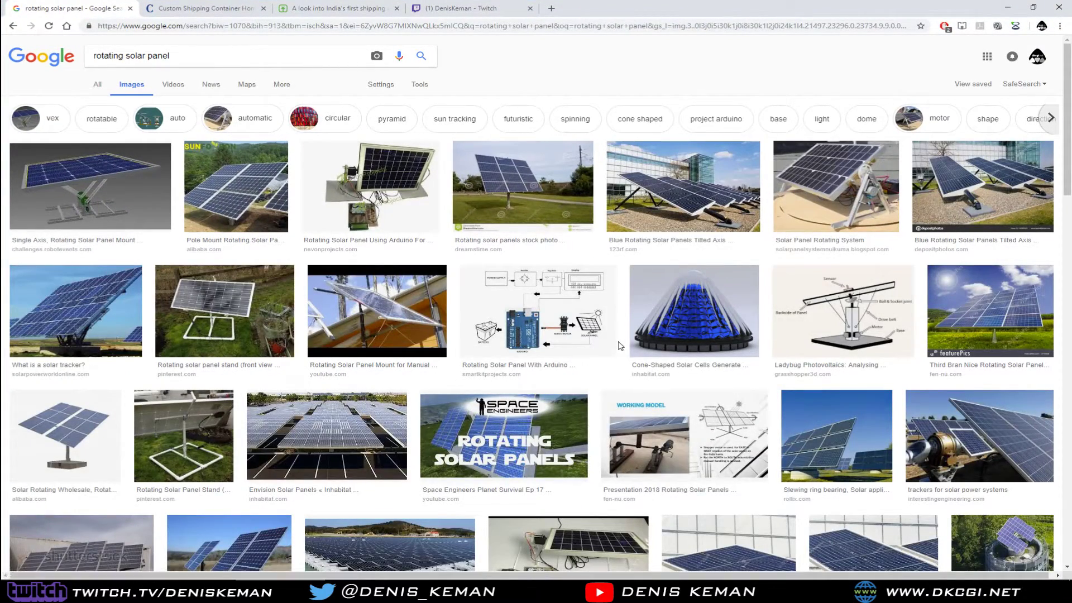
- Preview the single-axis mount, the Solar Panel Rotating System and the 123RF tilted axis tracker images to compare their supports
scroll(618, 345, "down", 3)
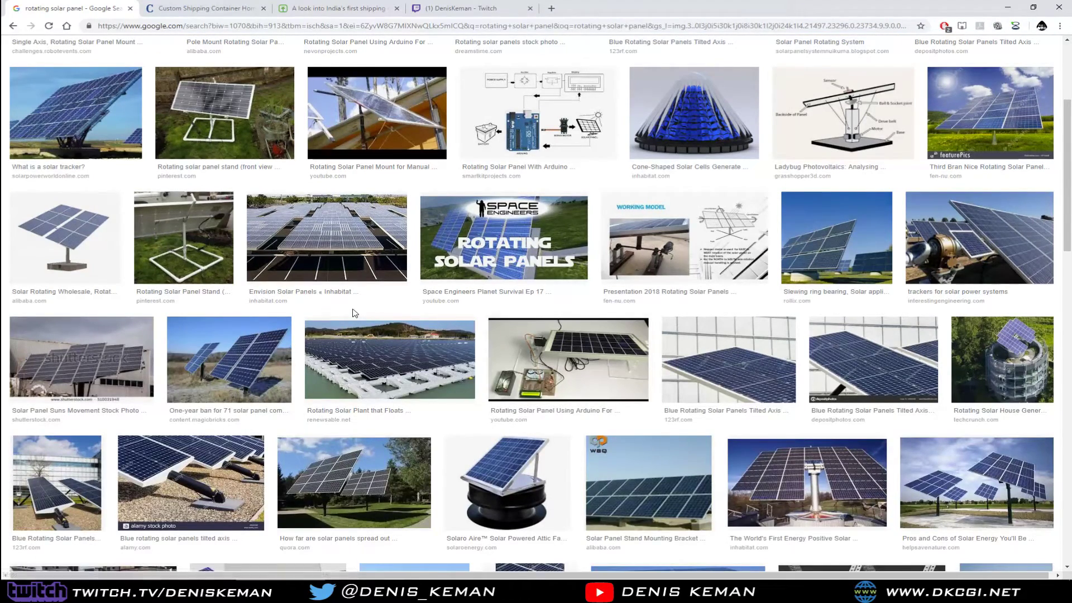
scroll(275, 177, "up", 1)
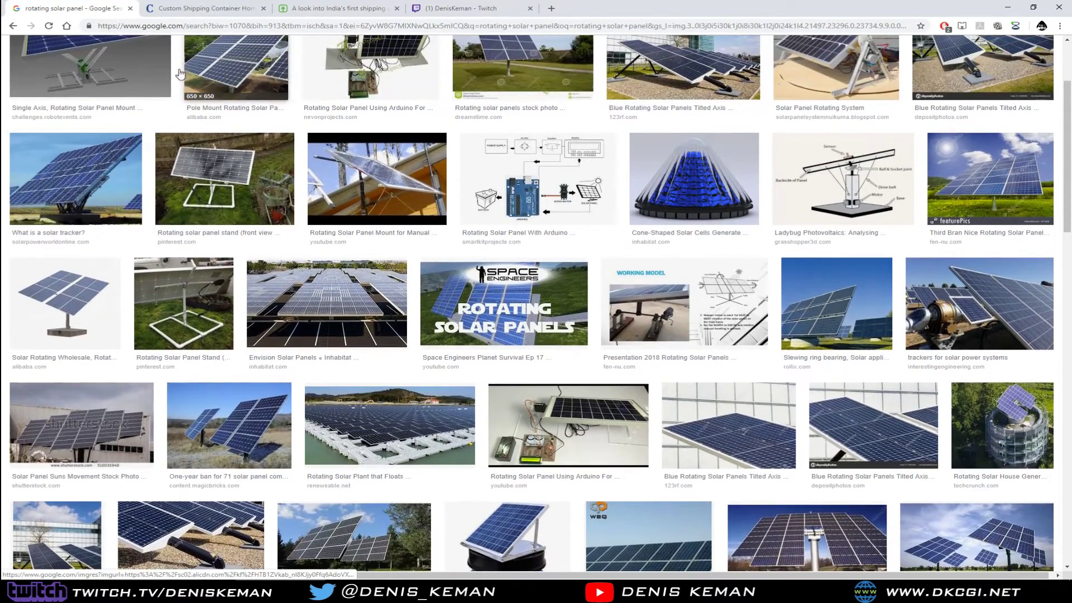
left_click(146, 70)
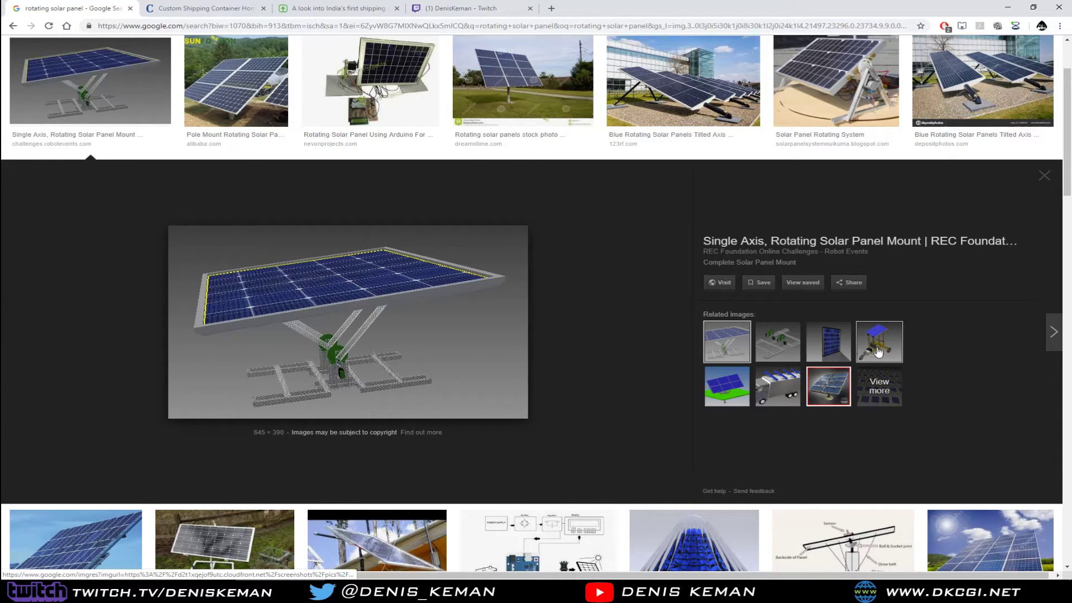
left_click(864, 88)
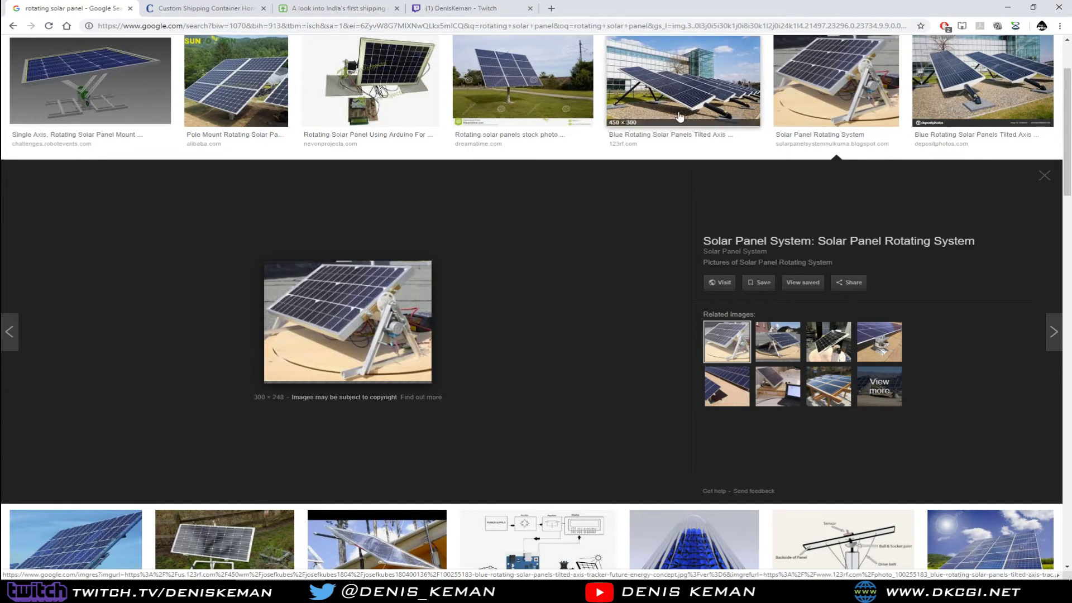
left_click(686, 90)
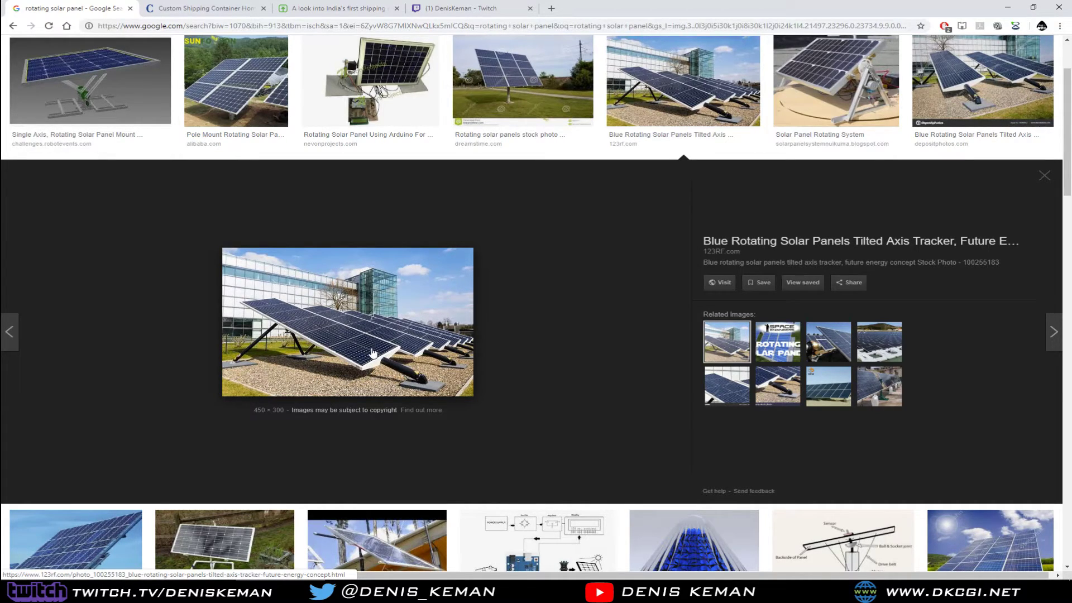
scroll(372, 353, "down", 3)
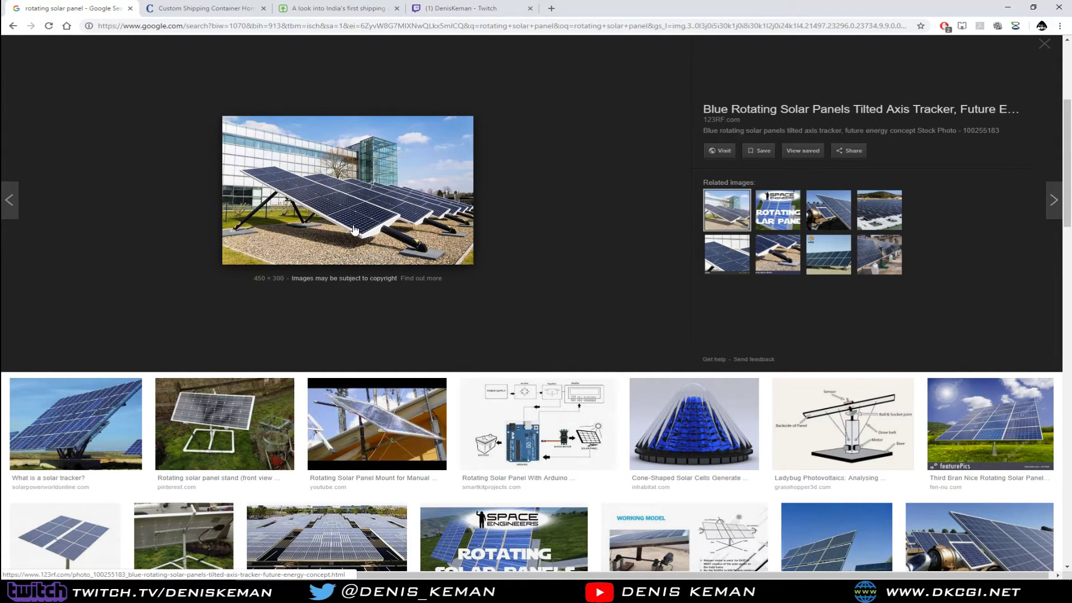
- Examine the Alamy close-up of the tilted axis tracker's base, and look through more rotating solar panel images for mount designs
scroll(354, 229, "down", 9)
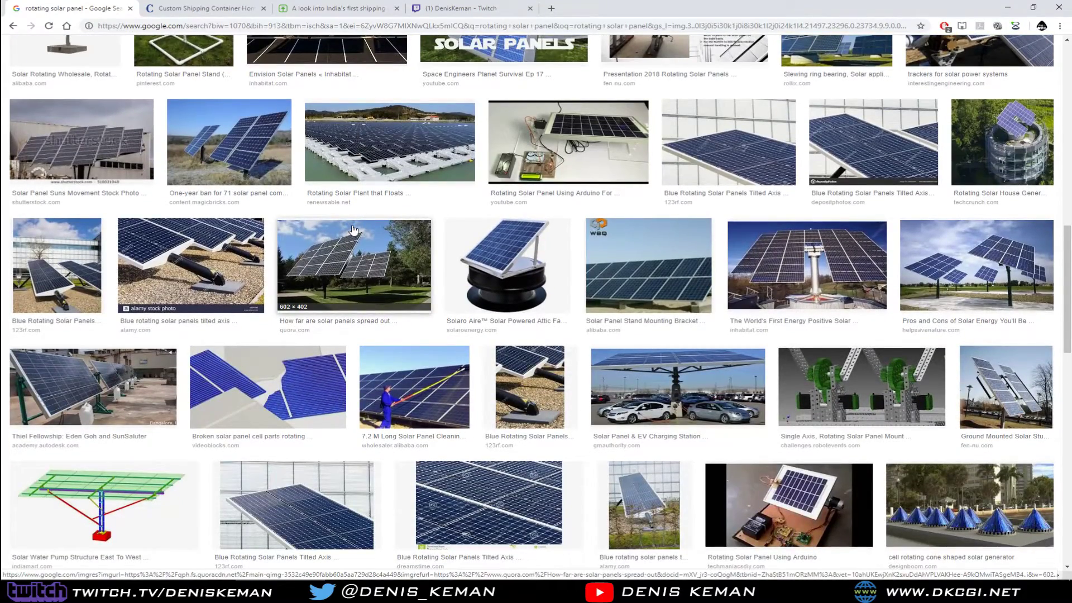
left_click(227, 285)
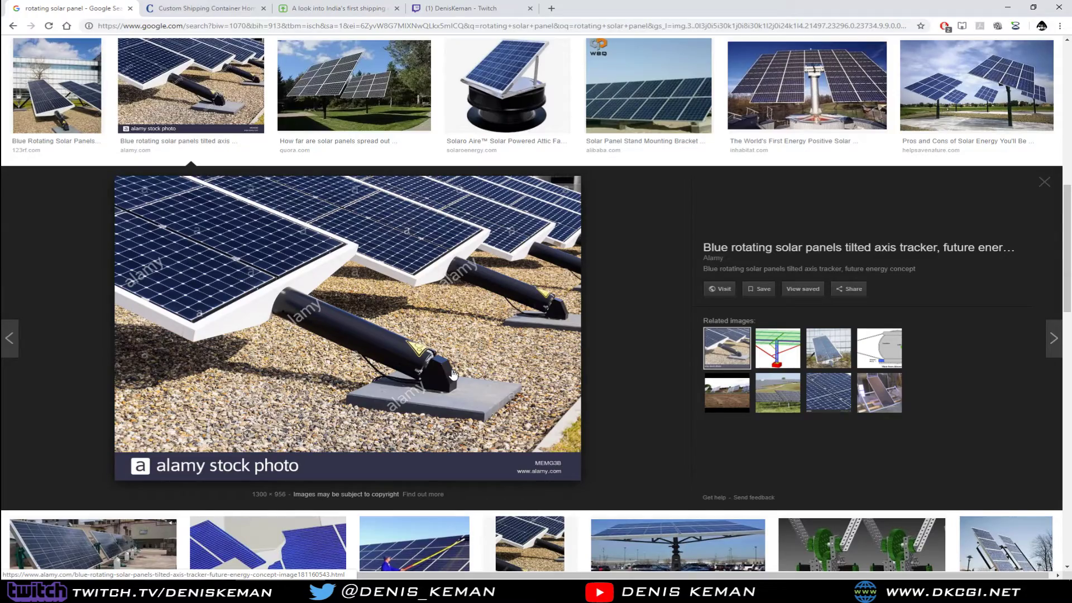
scroll(467, 354, "down", 5)
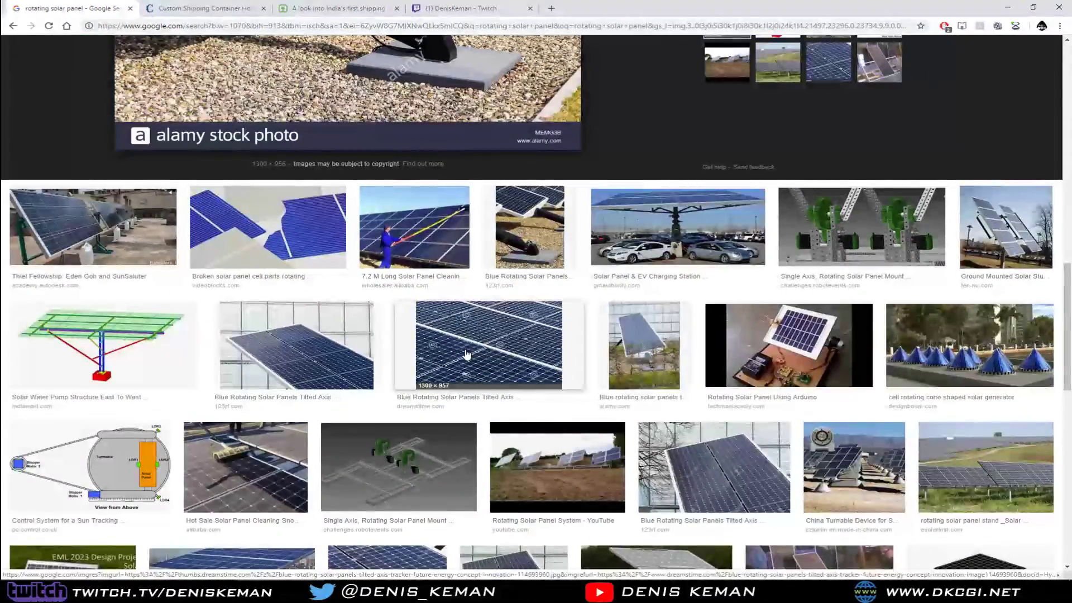
scroll(467, 353, "down", 3)
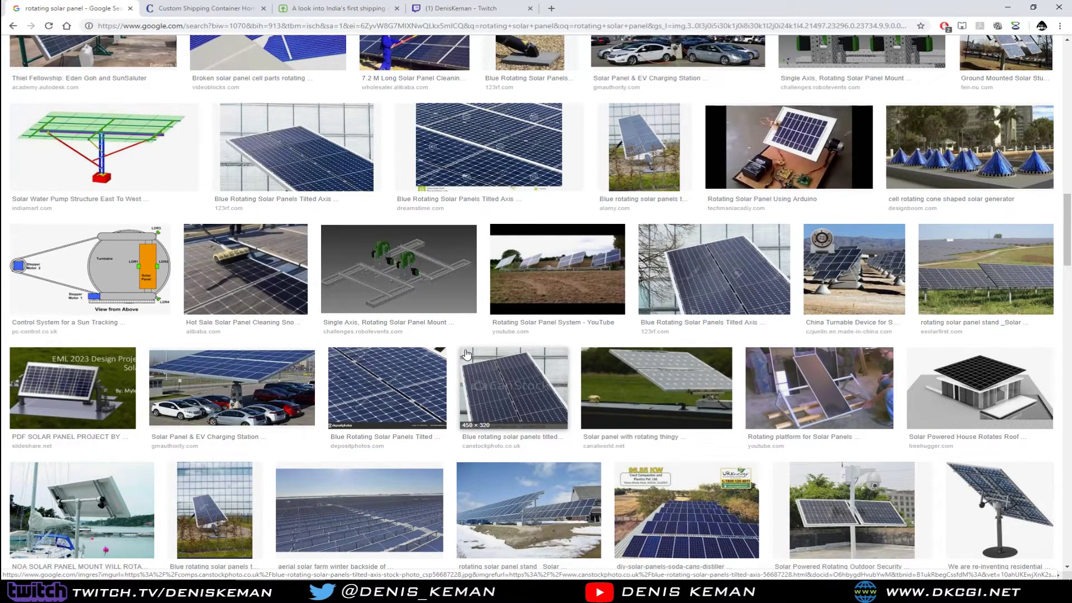
scroll(466, 354, "down", 3)
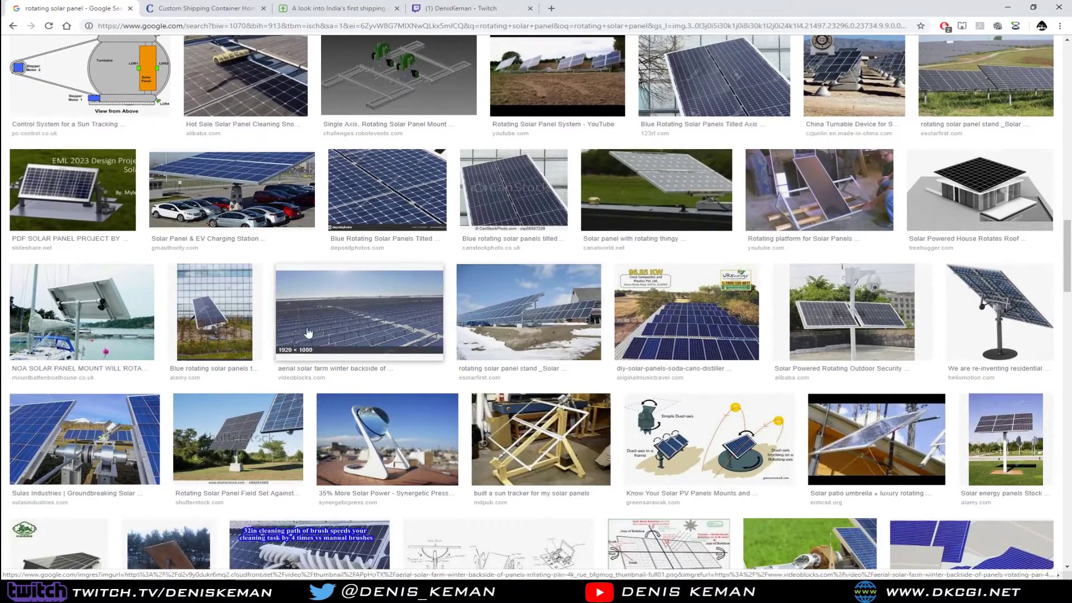
- Open the NOA solar panel mount photo from Mount Batten Boathouse and save it as the reference image Solar_Panel01
left_click(138, 292)
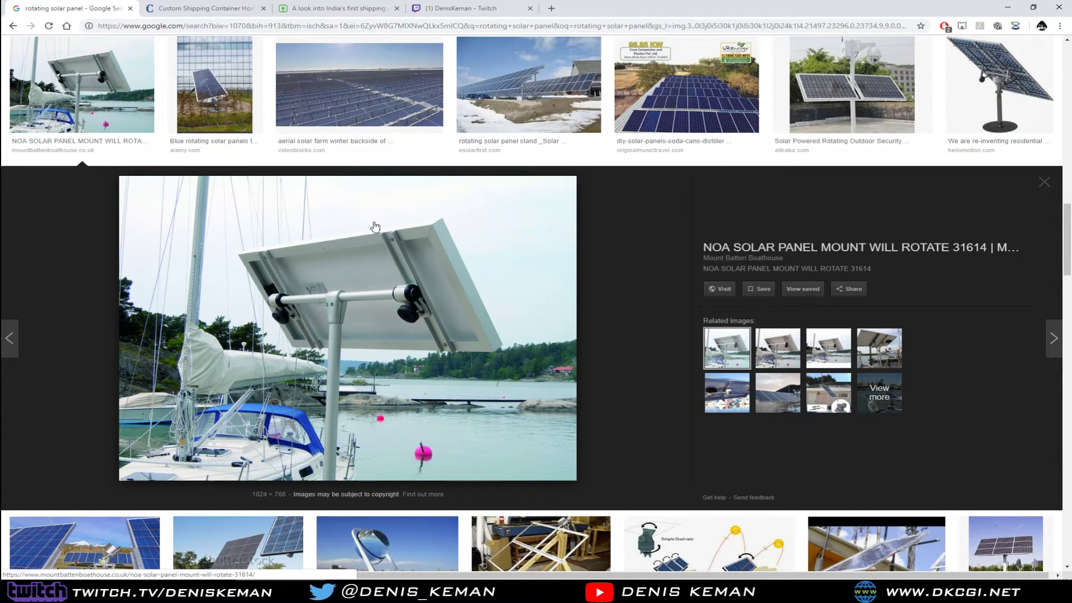
scroll(373, 301, "up", 1)
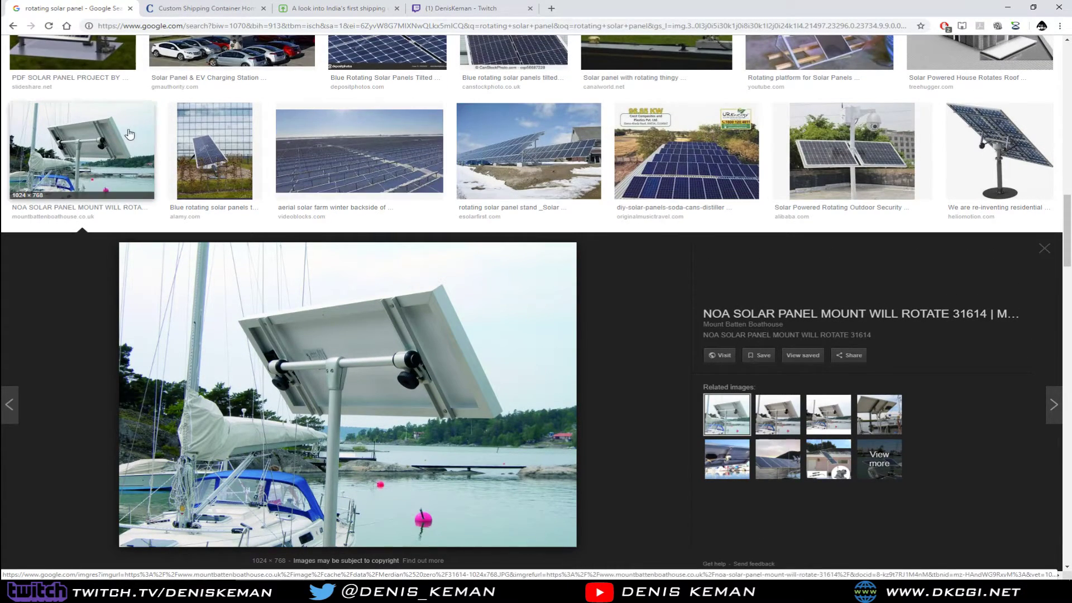
scroll(428, 148, "up", 2)
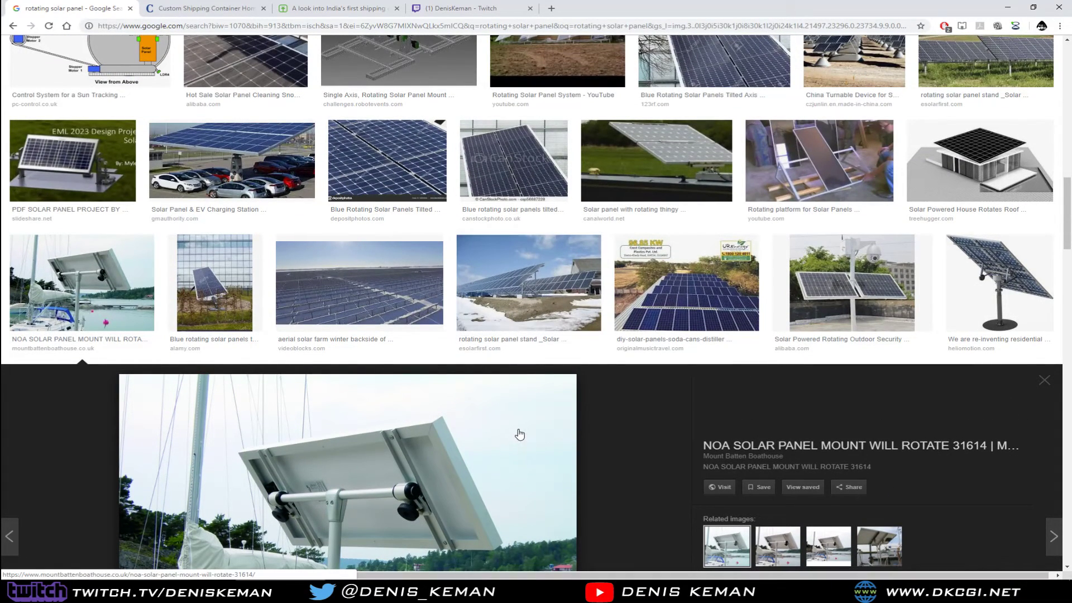
scroll(459, 451, "down", 2)
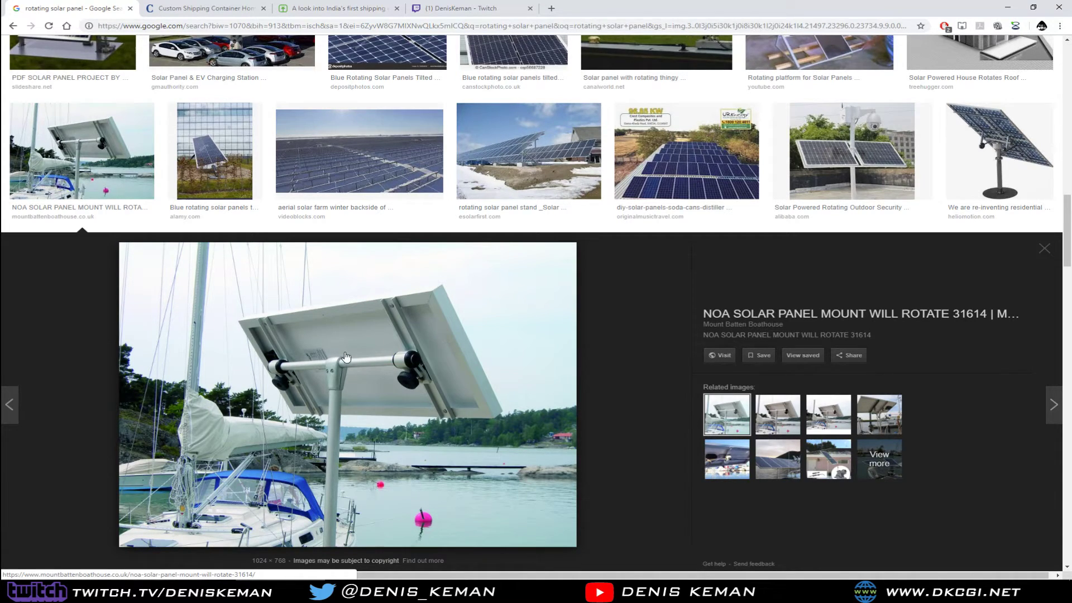
right_click(438, 339)
left_click(497, 428)
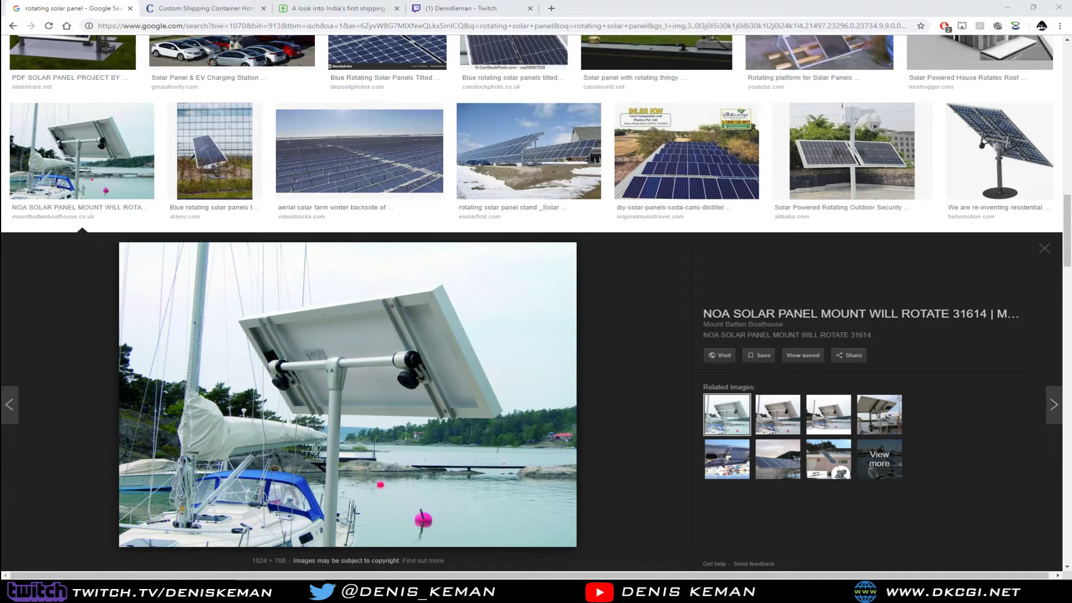
key("Return")
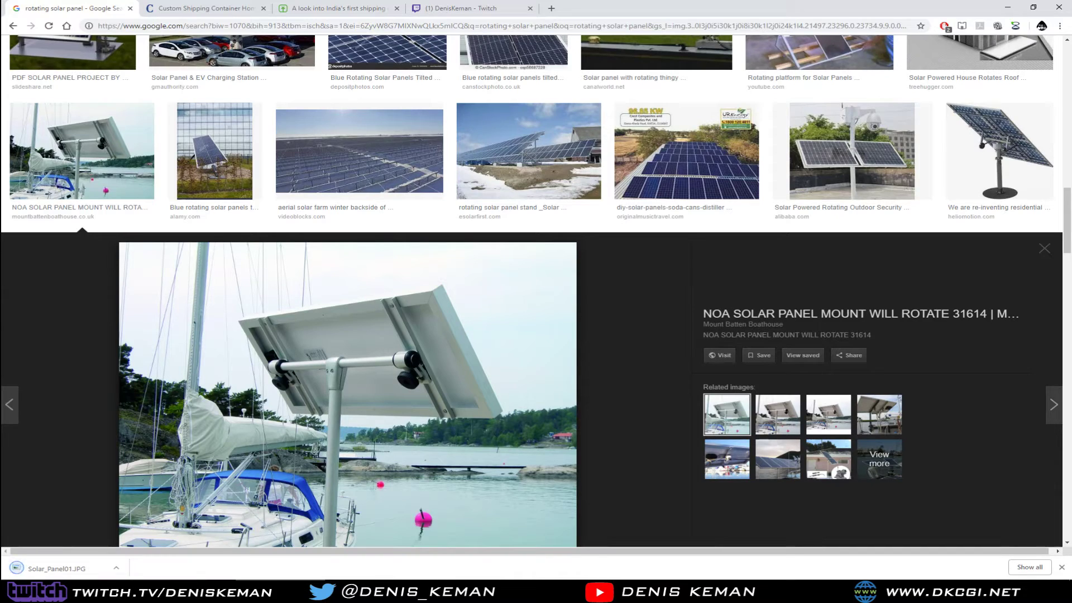
- Look through the remaining rotating solar panel image results for further mount and support designs
scroll(526, 335, "down", 5)
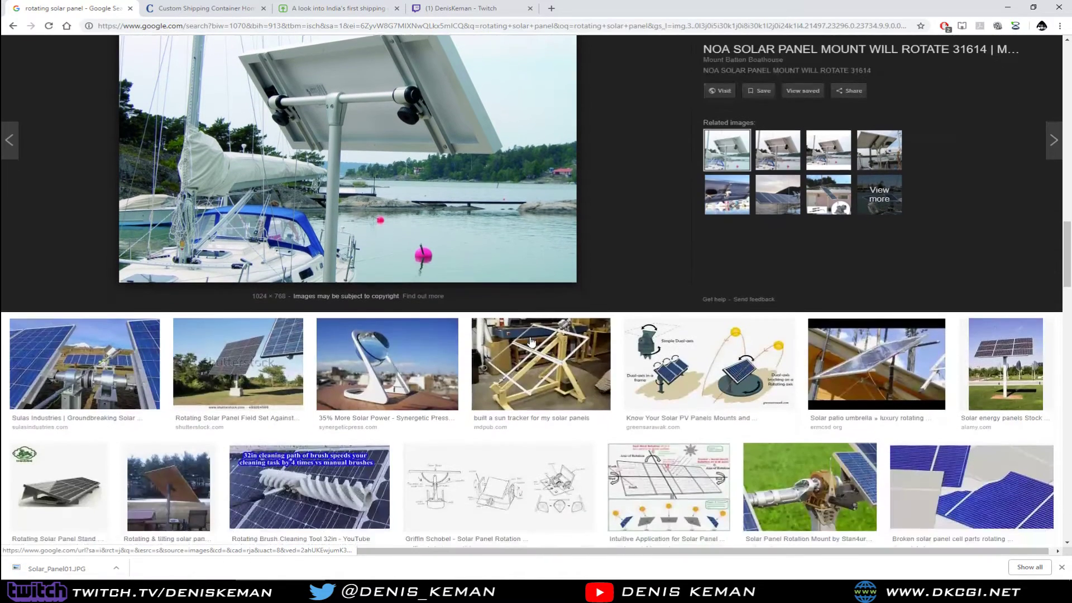
scroll(531, 342, "down", 5)
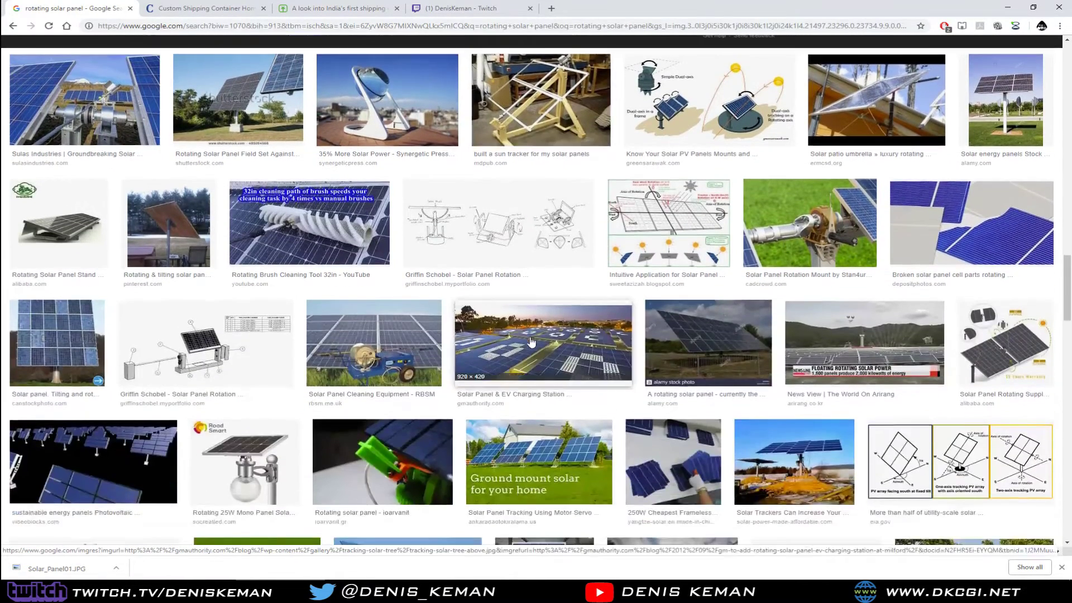
scroll(530, 342, "down", 6)
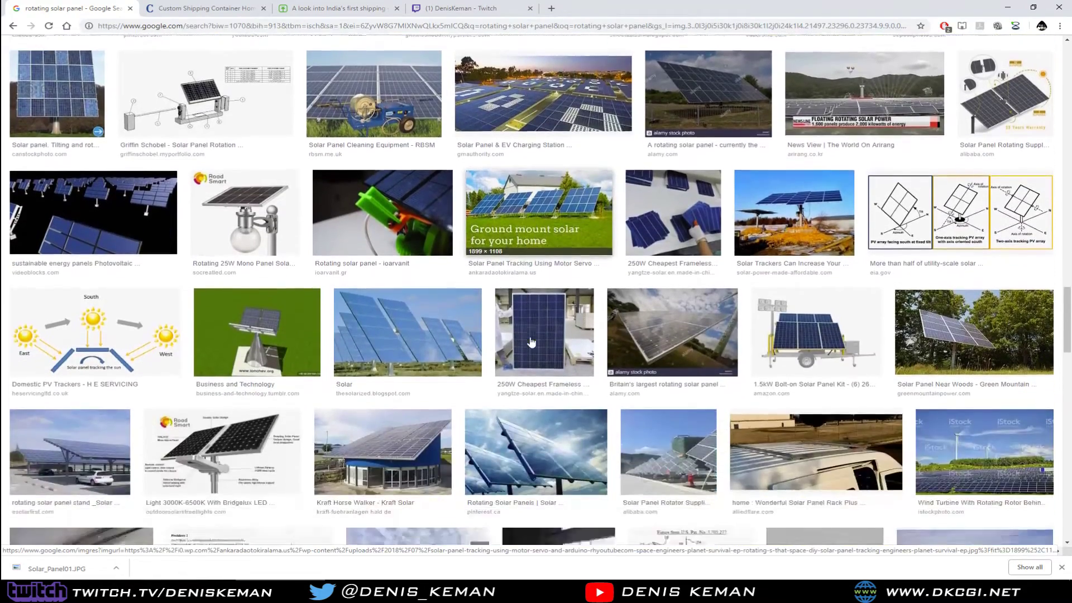
scroll(530, 341, "down", 3)
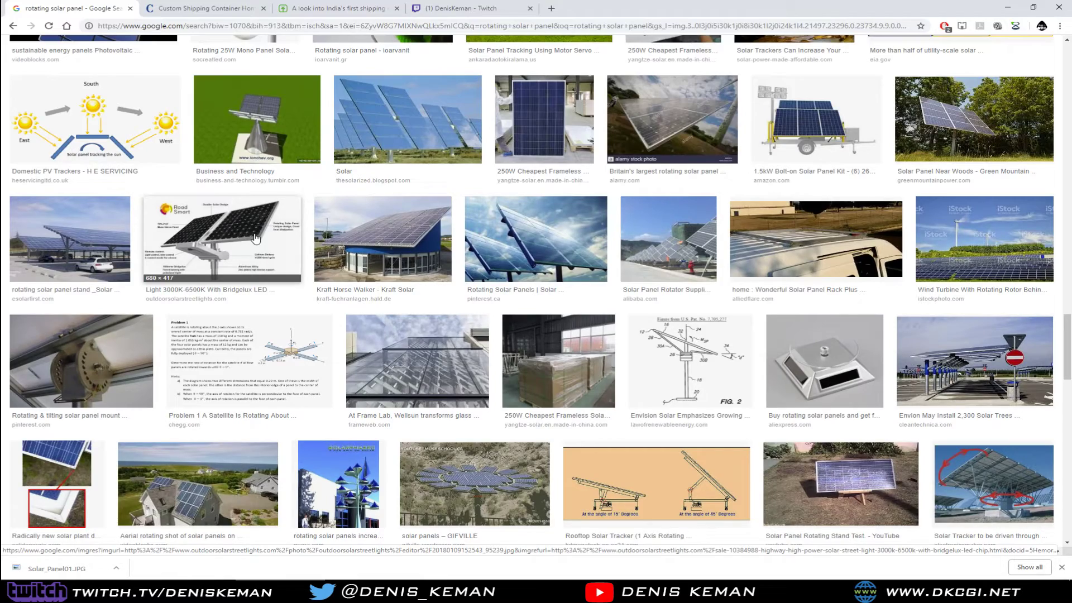
scroll(256, 239, "down", 6)
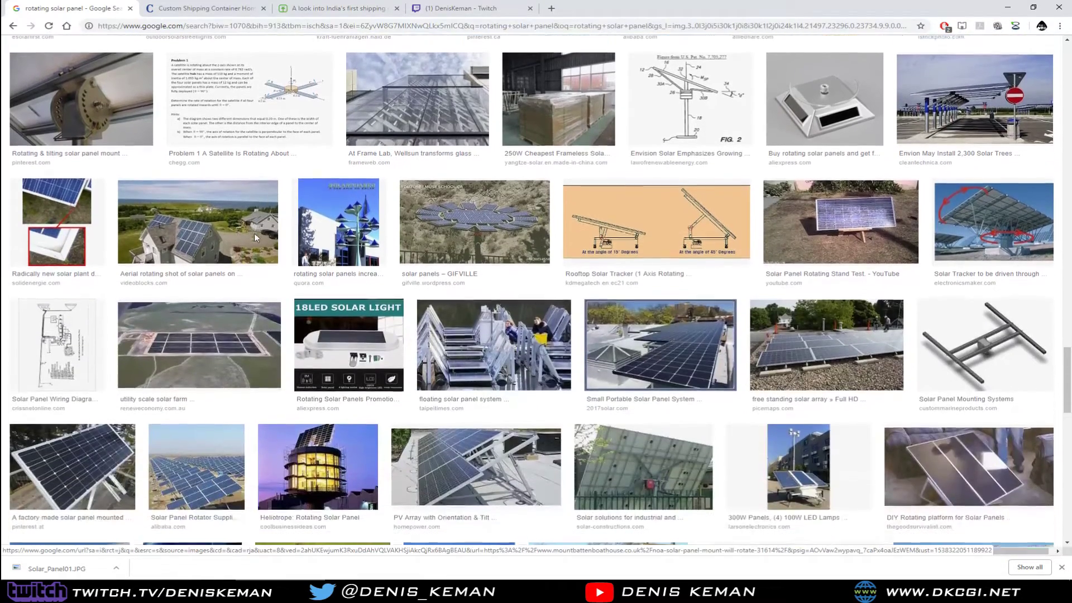
scroll(256, 239, "down", 3)
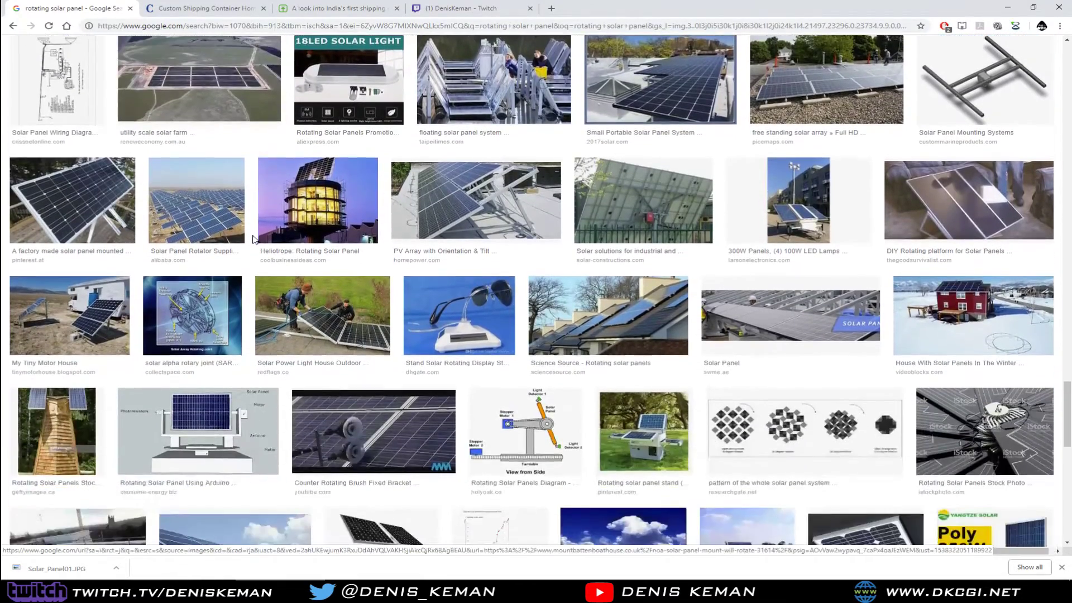
scroll(255, 238, "down", 4)
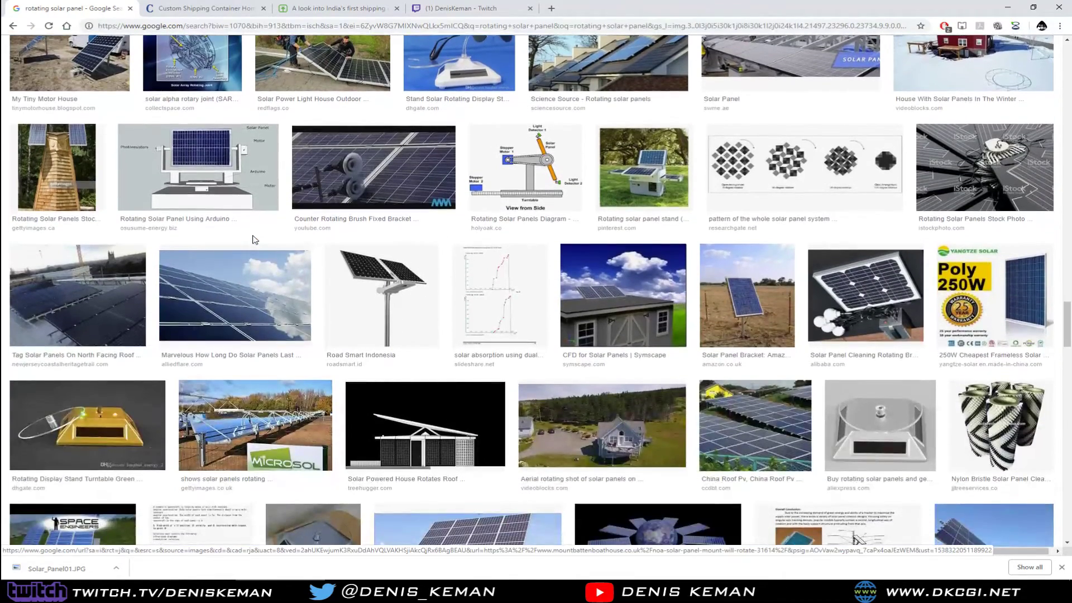
scroll(254, 239, "down", 3)
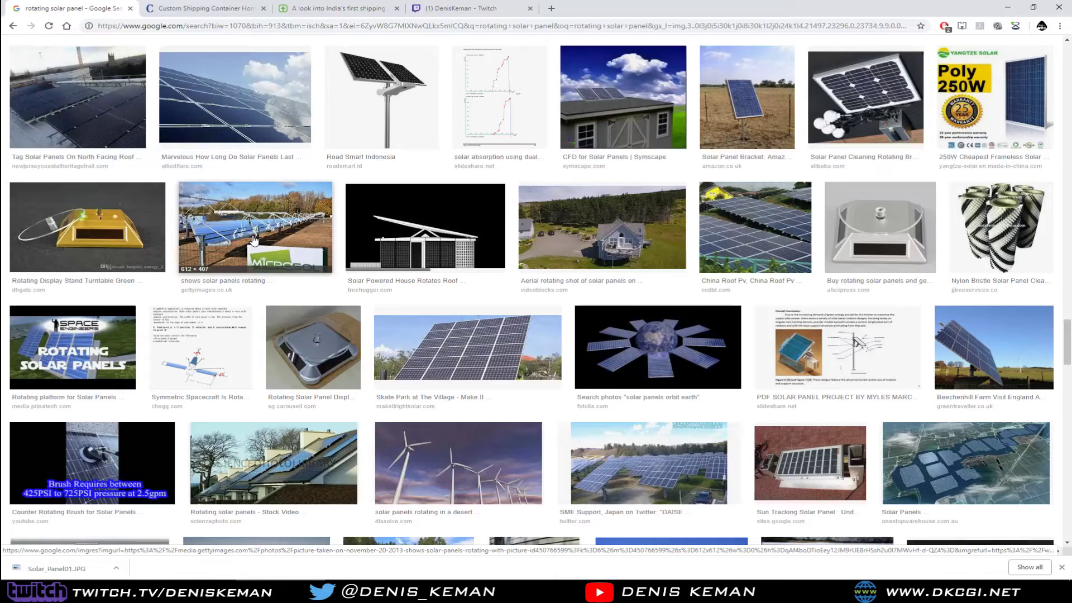
scroll(254, 240, "down", 3)
scroll(254, 240, "down", 3)
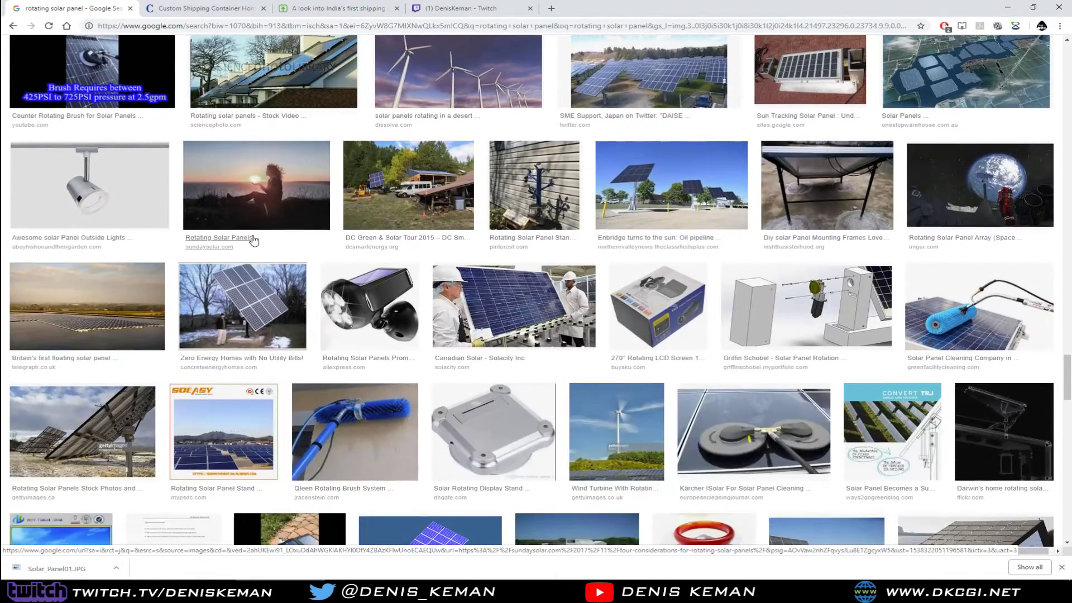
scroll(254, 240, "down", 5)
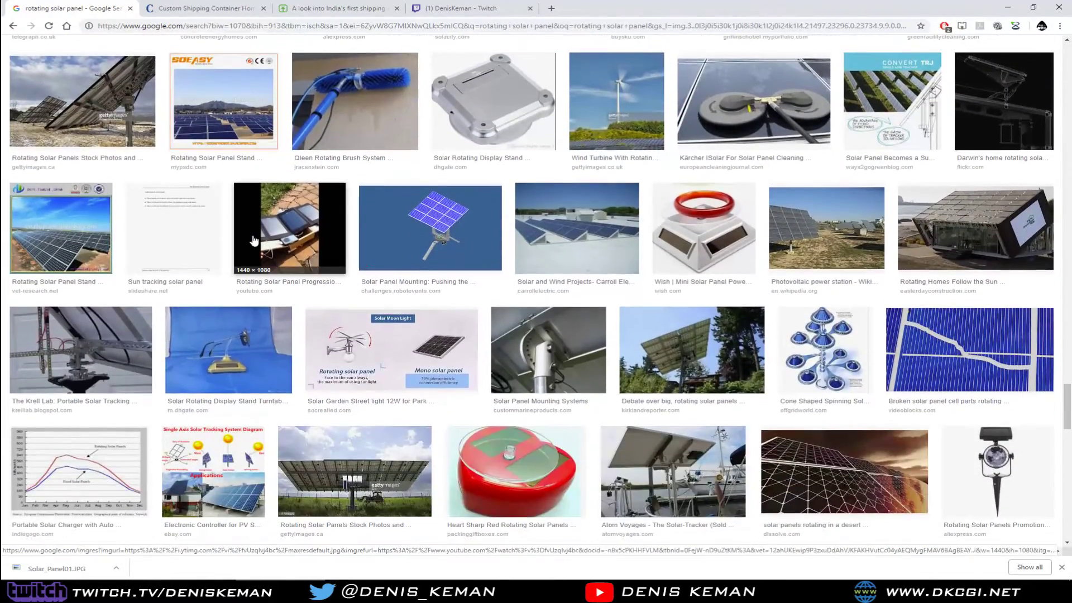
scroll(254, 240, "down", 3)
scroll(254, 240, "down", 4)
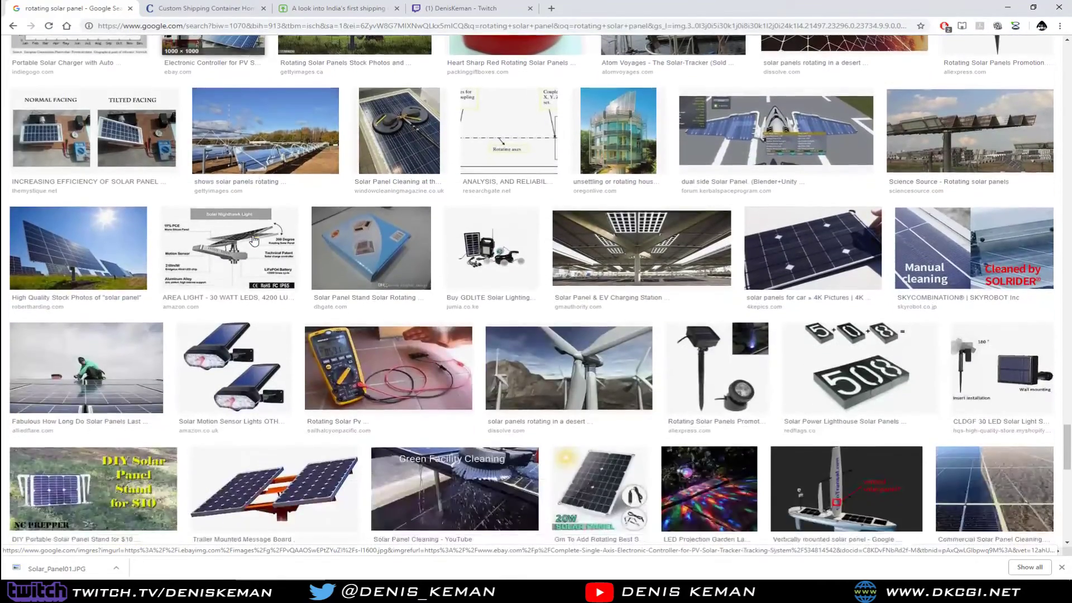
scroll(254, 240, "down", 4)
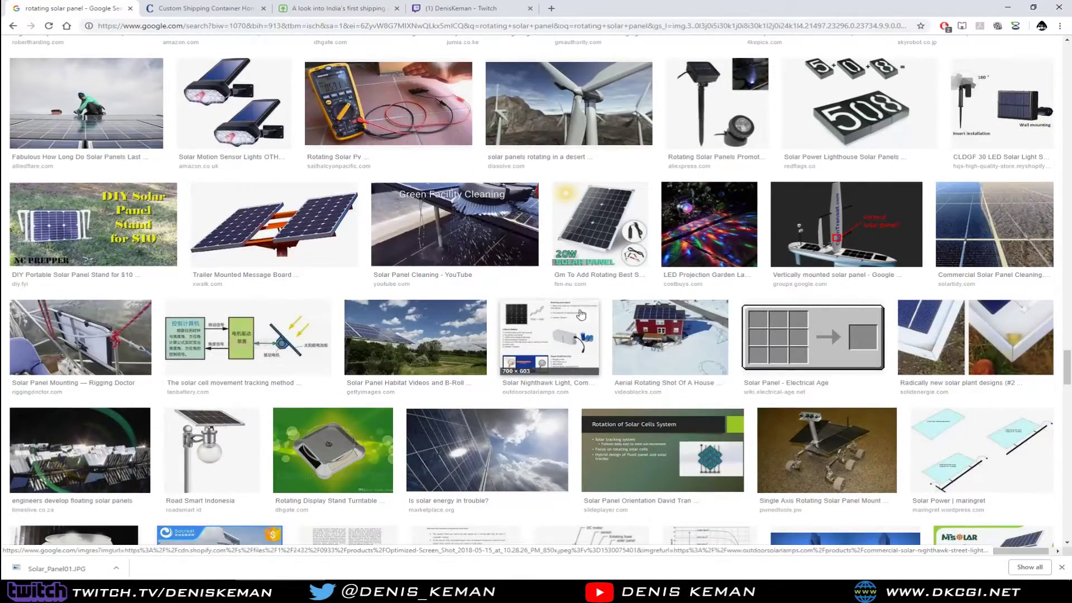
scroll(624, 316, "down", 15)
scroll(624, 315, "up", 6)
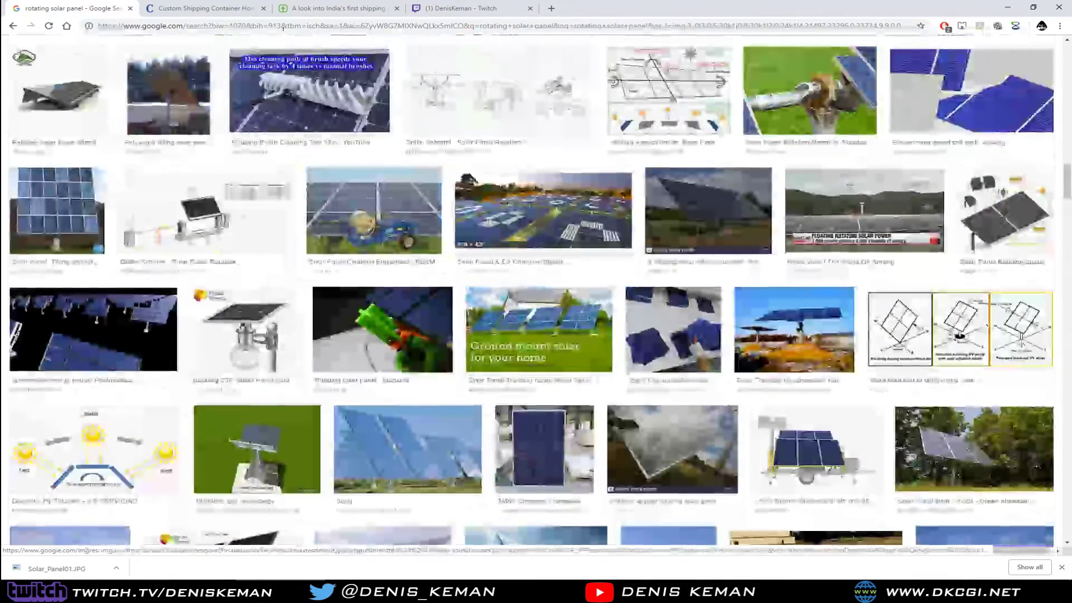
- Close the image search, switch back to 3ds Max and examine the Solar_Panel01 reference photo's pole and panel mount
middle_click(110, 8)
left_click(1015, 9)
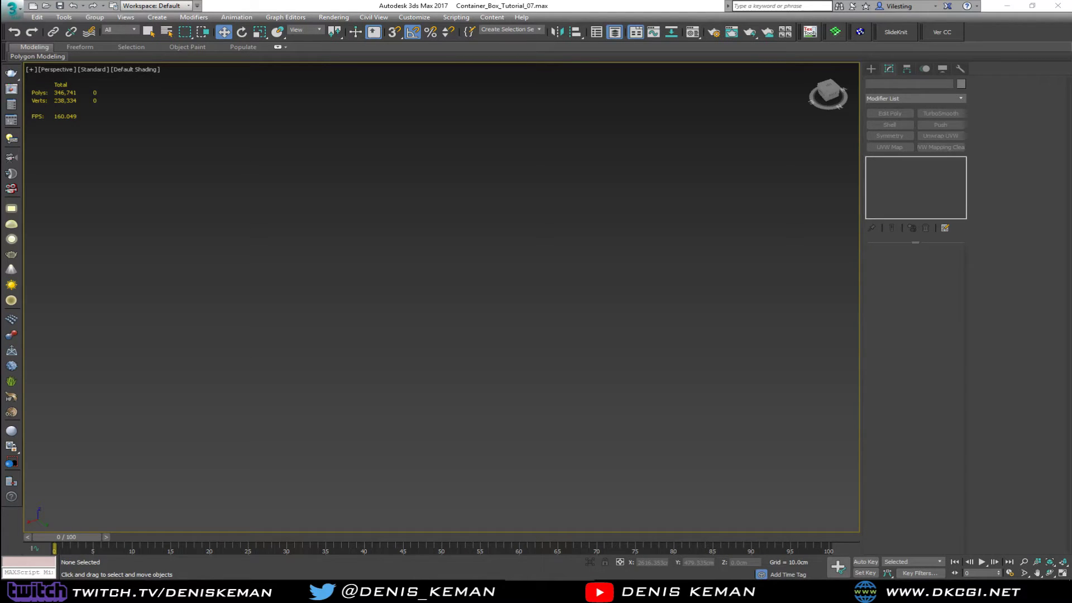
left_click_drag(0, 102, 349, 101)
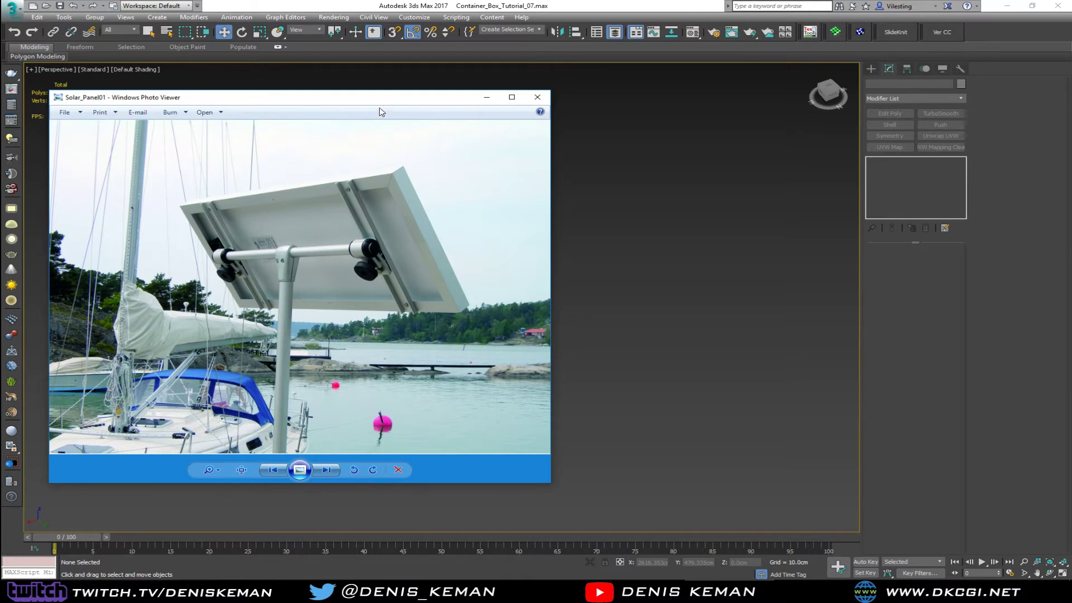
left_click_drag(381, 101, 0, 72)
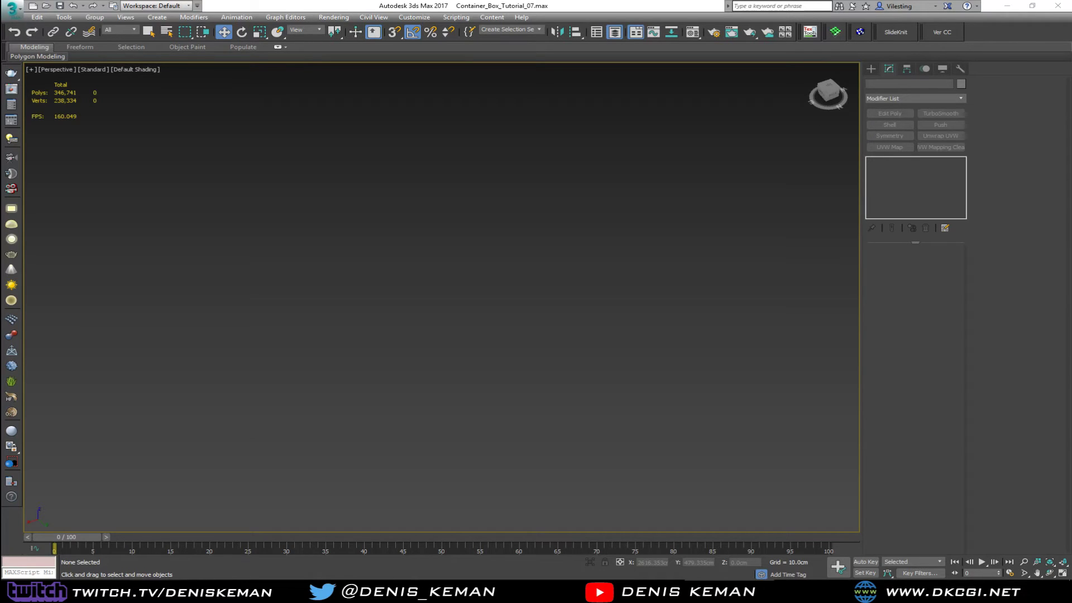
- Look through the Scene Explorer's object list, and close it without changing the scene
right_click(388, 299)
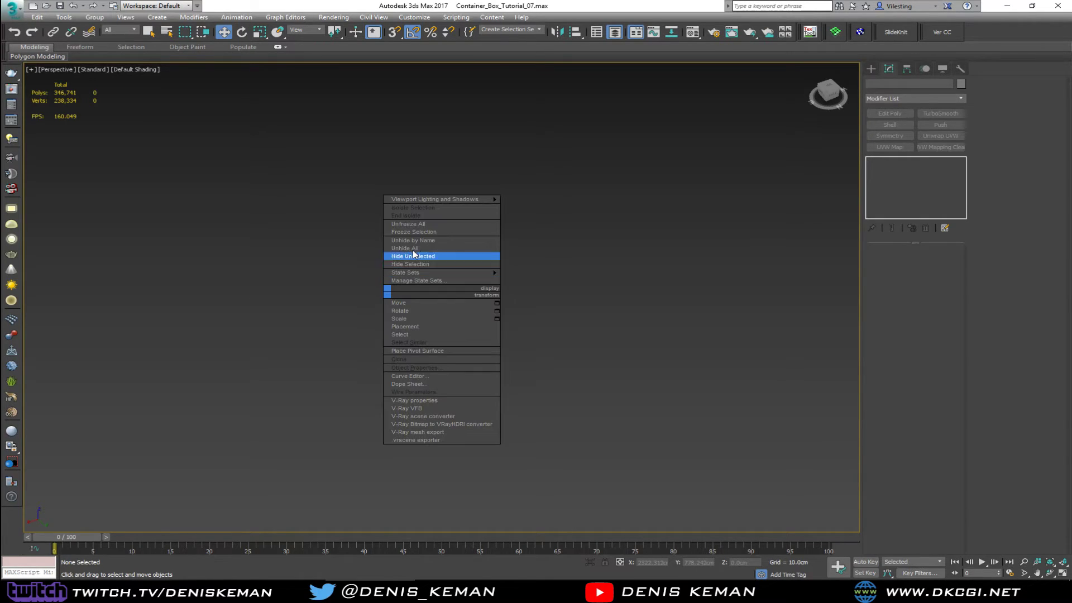
left_click(286, 239)
left_click(596, 31)
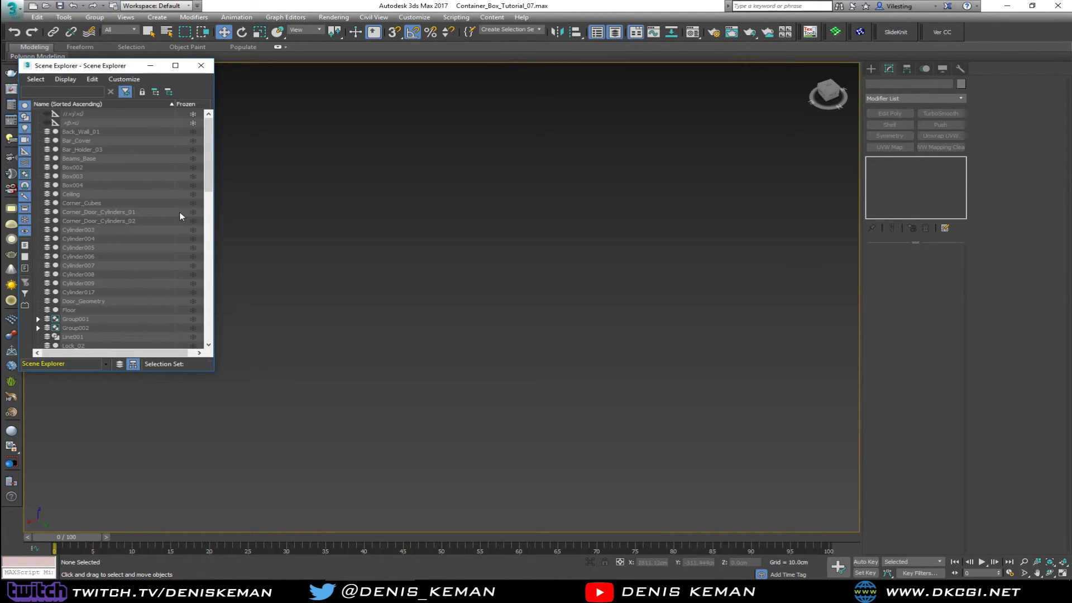
scroll(179, 212, "down", 8)
scroll(179, 212, "up", 8)
left_click(201, 66)
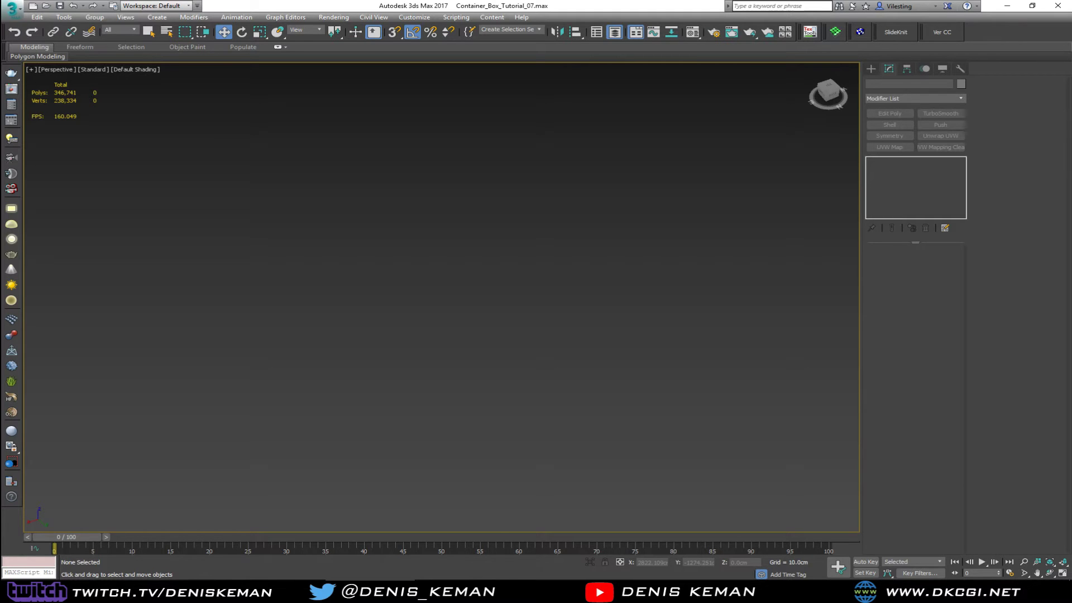
- Turn on edged faces for the container frames in the Perspective viewport
middle_click_drag(113, 267, 217, 339)
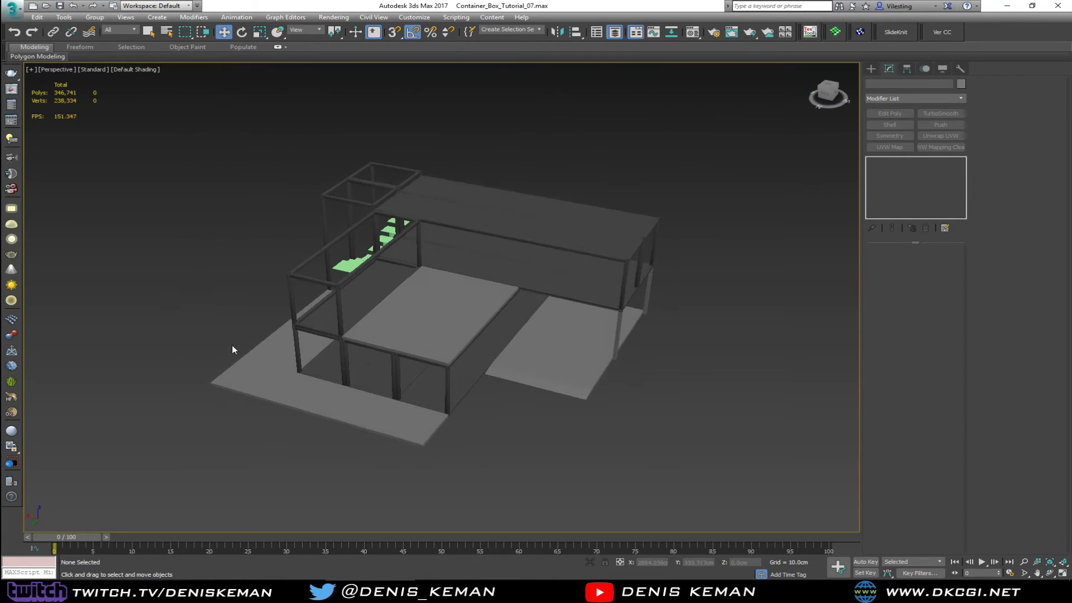
scroll(299, 393, "up", 2)
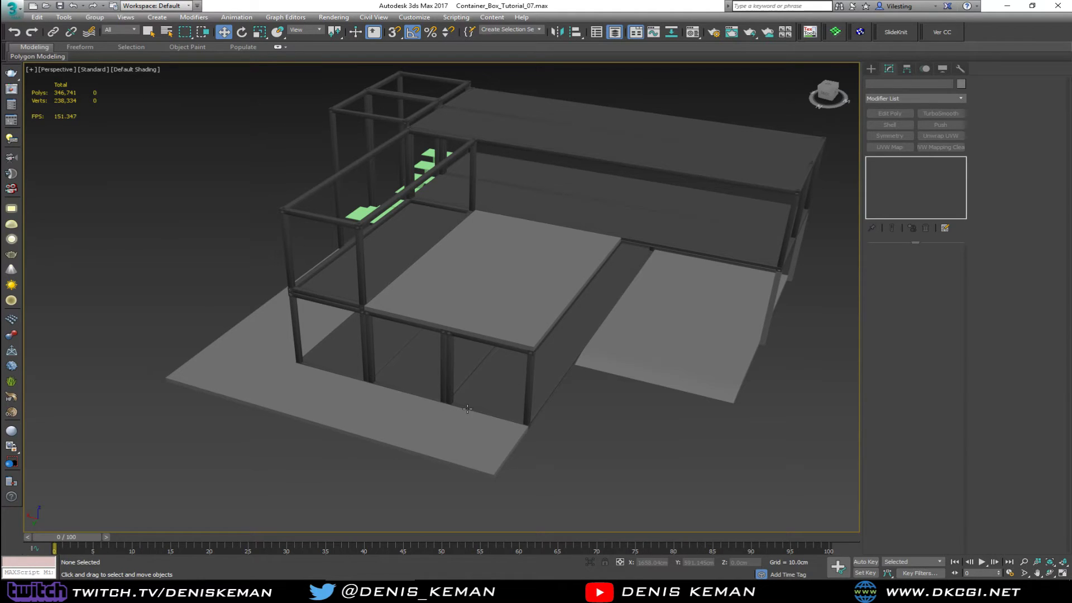
scroll(420, 363, "up", 5)
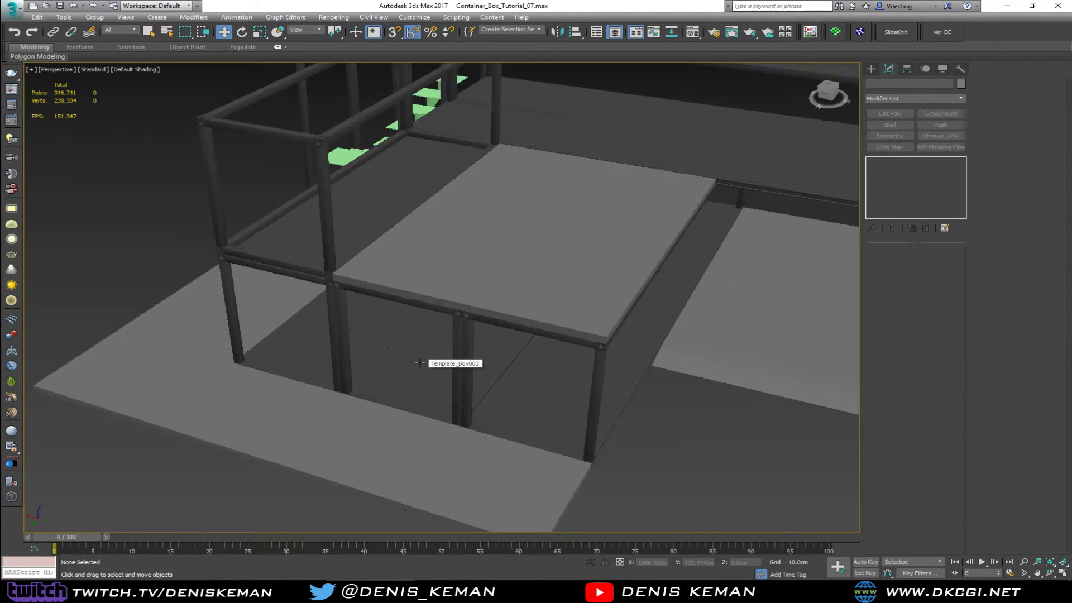
key("F4")
middle_click_drag(420, 362, 412, 434, "alt")
middle_click_drag(285, 243, 319, 299)
middle_click_drag(309, 252, 362, 259, "alt")
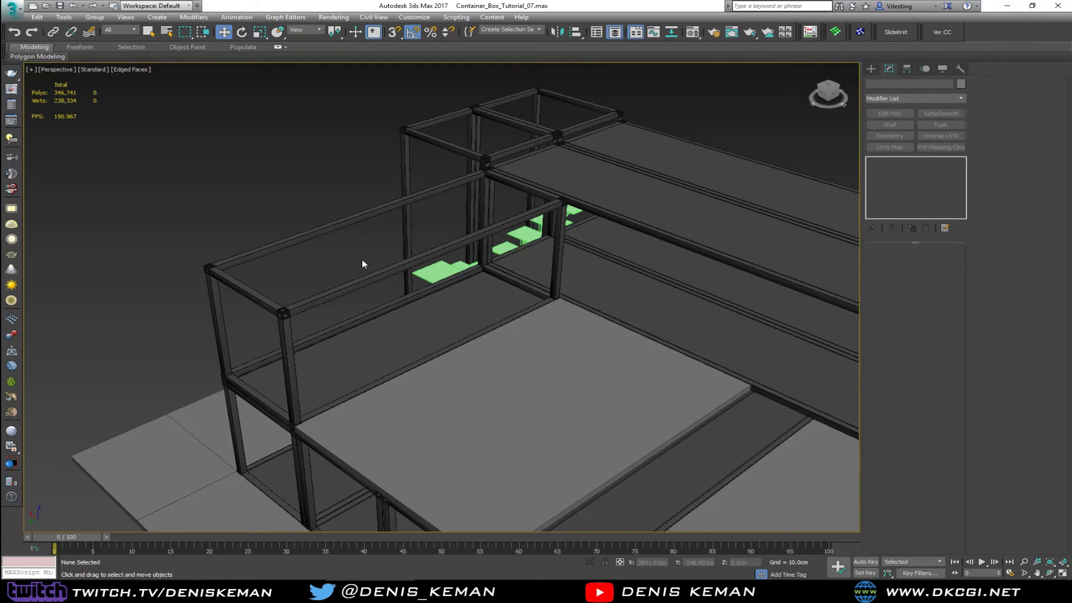
- Create a cylinder with AutoGrid on the flat deck beside the upper container, about 12 cm in radius and 169 cm high
middle_click_drag(362, 259, 497, 122)
left_click(871, 69)
left_click(890, 150)
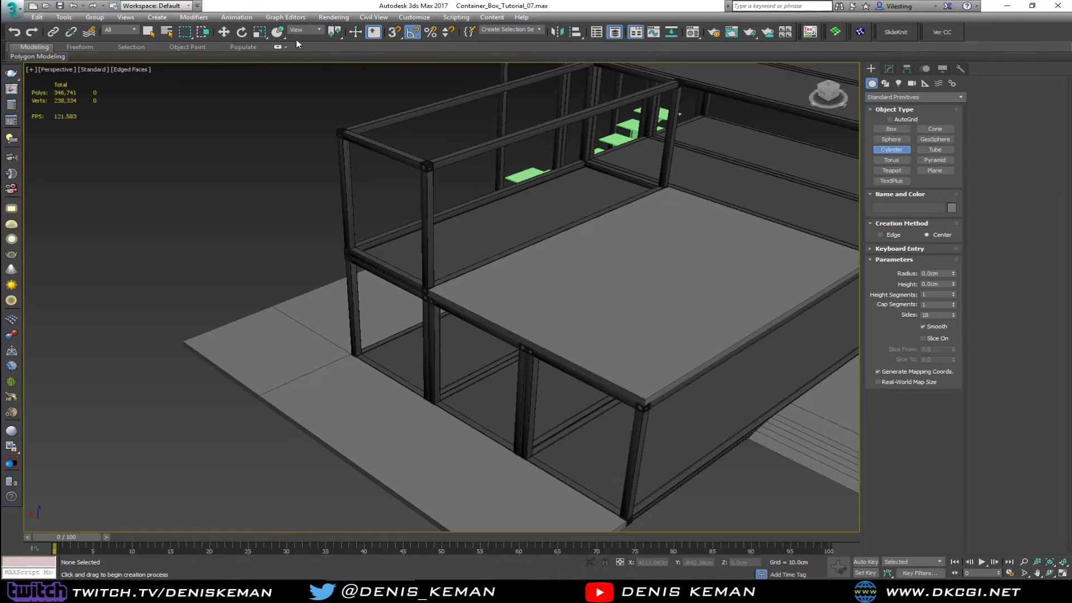
left_click(890, 120)
left_click_drag(525, 288, 527, 289)
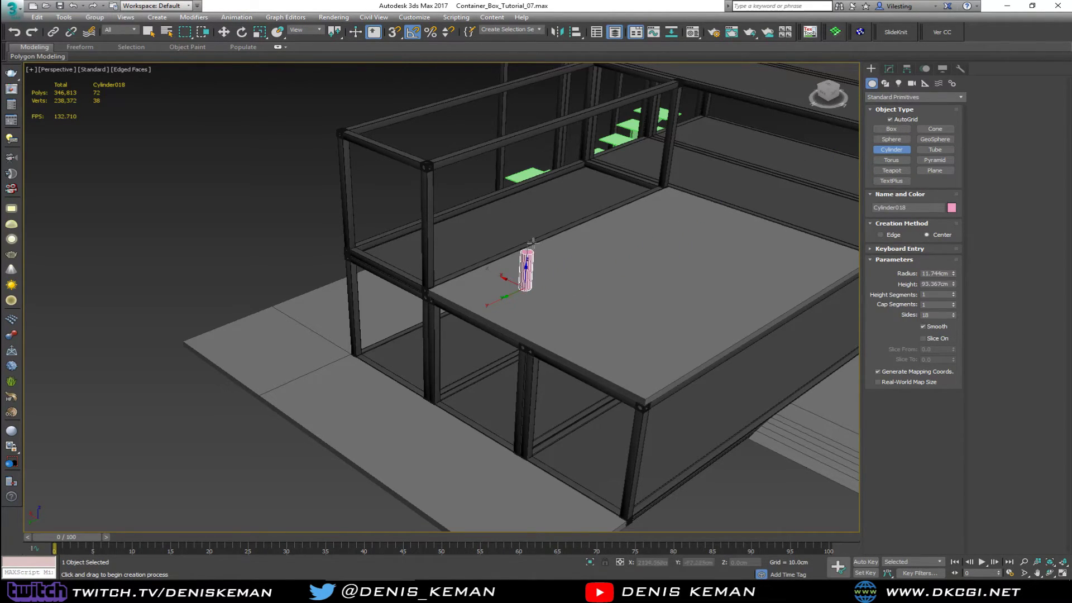
left_click(532, 210)
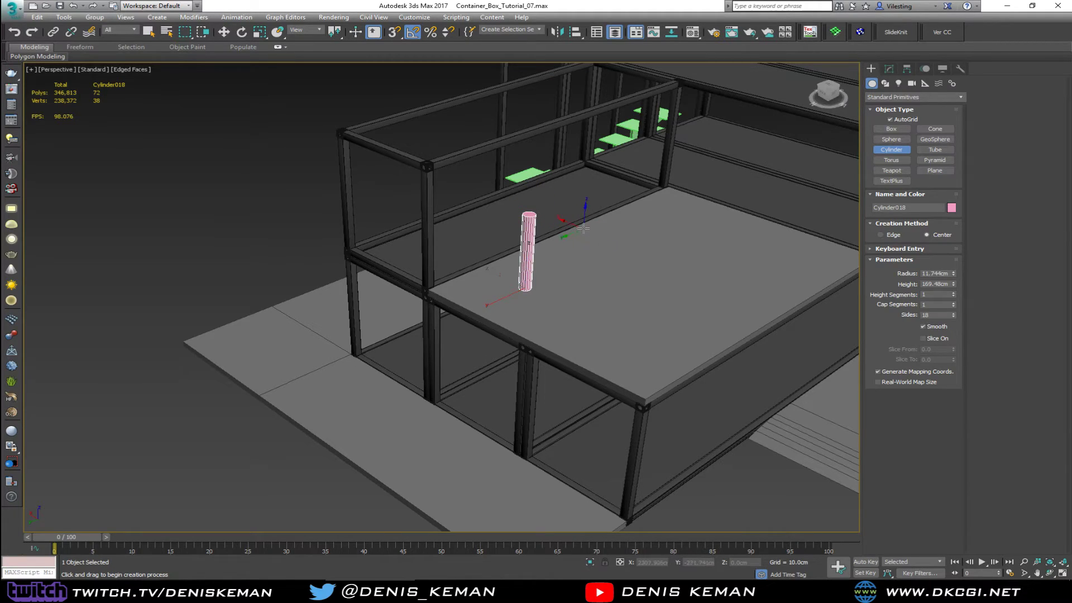
- Set the cylinder's height to 170 cm and turn AutoGrid off
left_click(924, 283)
type("170")
key("Return")
left_click(891, 120)
- Place the cylinder on top of the upper container frame's short end beam with Select and Place
middle_click_drag(551, 262, 488, 379)
scroll(505, 321, "up", 3)
scroll(500, 332, "down", 2)
mouse_move(497, 421)
middle_mouse_down("alt")
mouse_move(524, 370)
mouse_move(546, 364)
mouse_move(545, 390)
mouse_move(468, 407)
mouse_move(513, 416)
middle_mouse_up("alt")
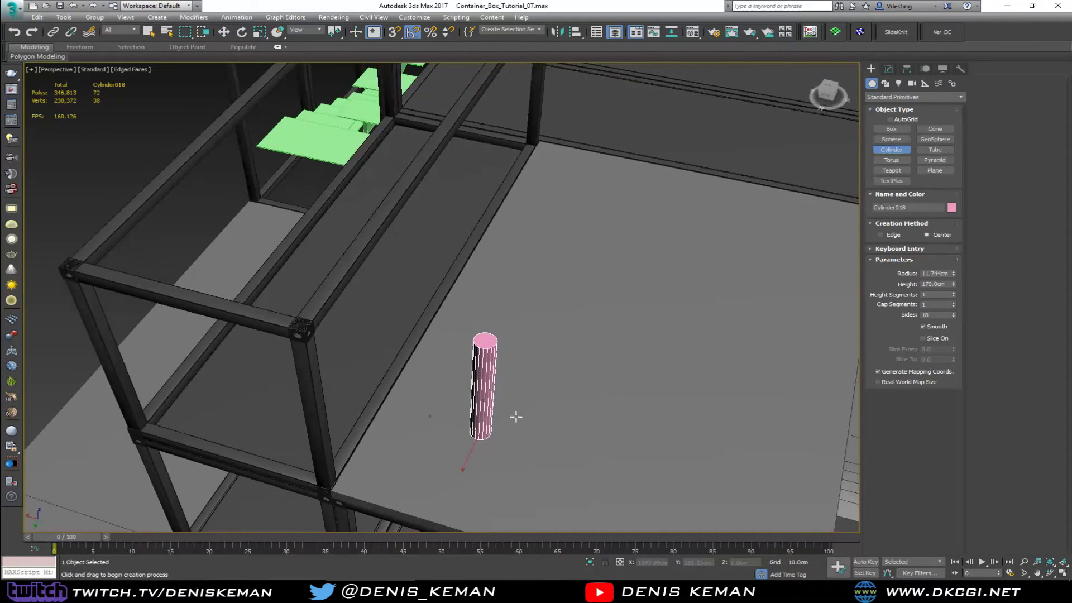
left_click(278, 32)
left_click_drag(476, 434, 200, 300)
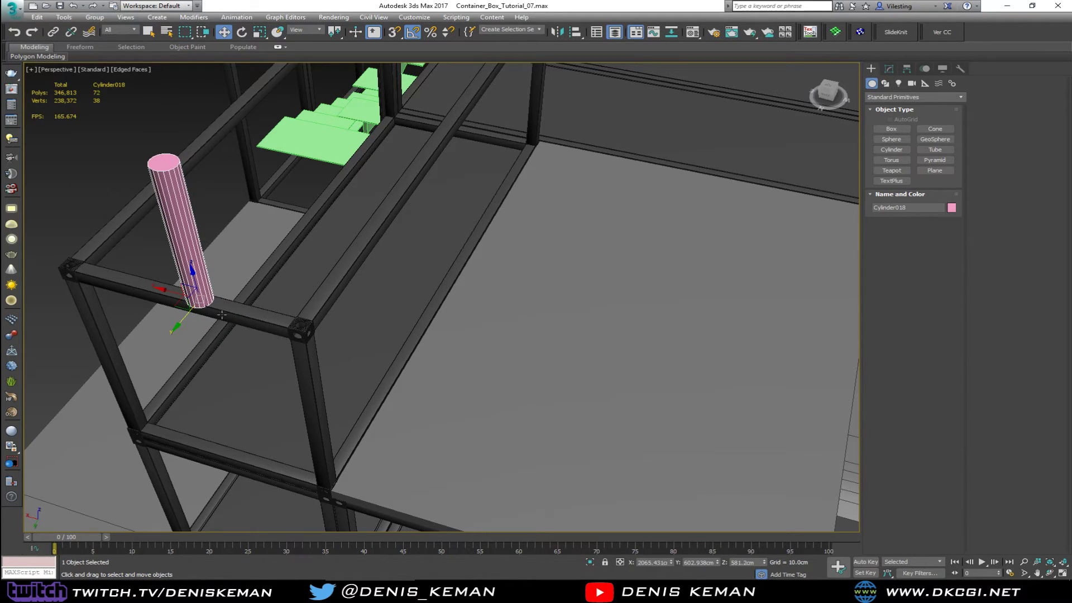
- Reset the cylinder's rotation to zero on all three axes and return to the Move tool
right_click(241, 32)
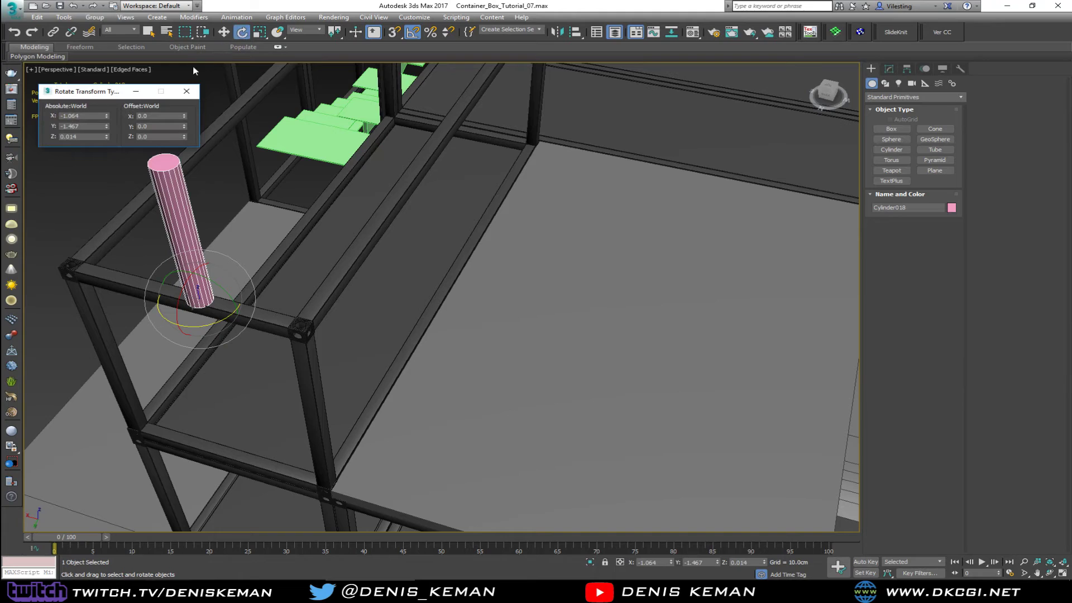
right_click(106, 116)
right_click(106, 126)
right_click(106, 136)
left_click(193, 90)
middle_click_drag(258, 218, 335, 330)
scroll(306, 306, "down", 4)
key("w")
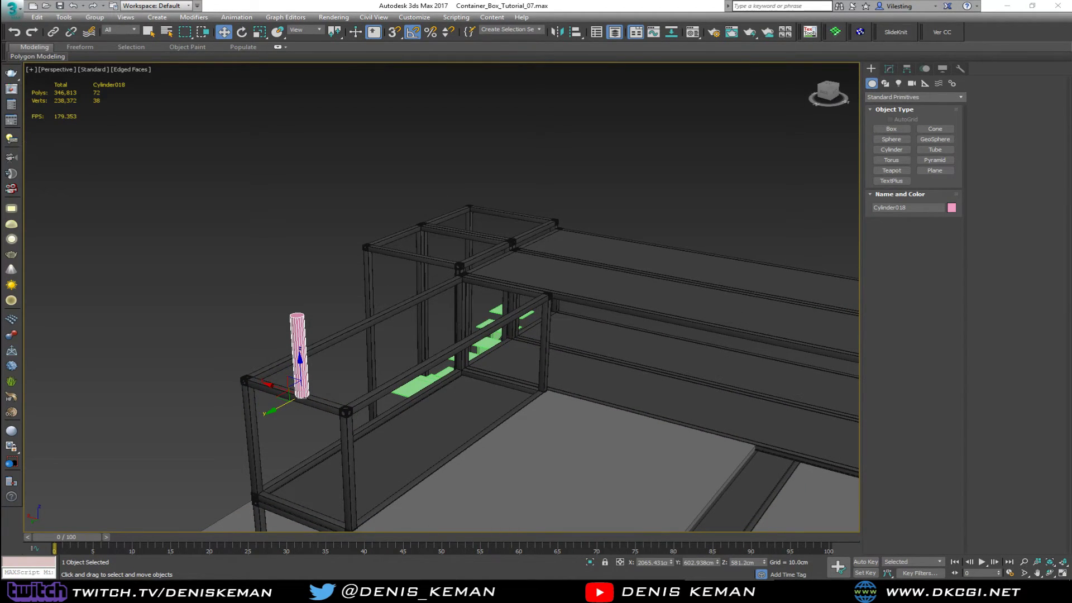
- Set the radius of the cylinder on the end beam to 5 cm
left_click_drag(0, 108, 0, 100)
left_click(889, 70)
key("z")
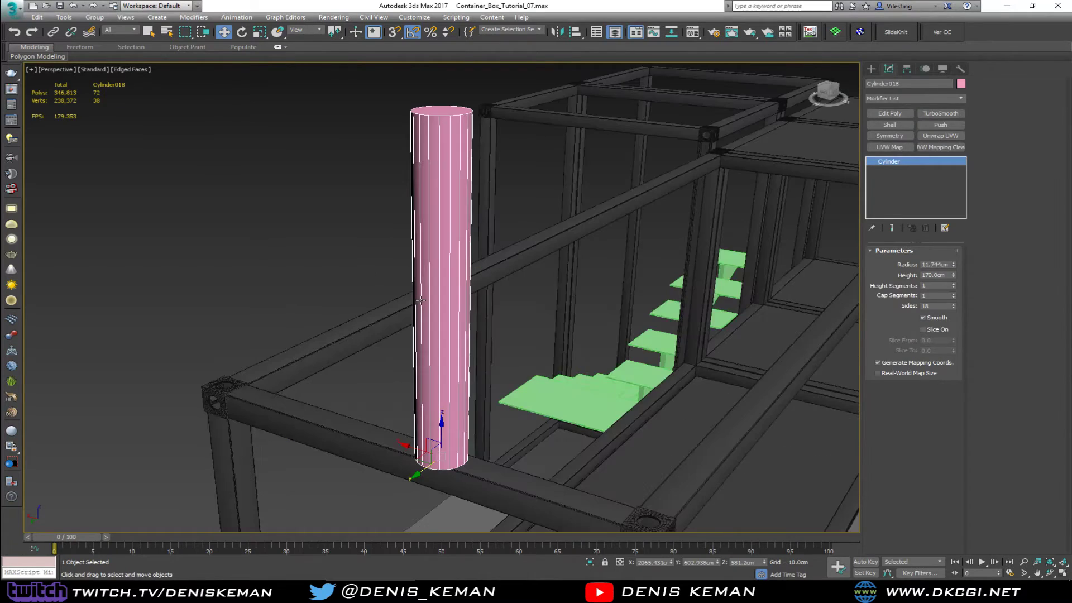
double_click(938, 265)
type("5")
key("Return")
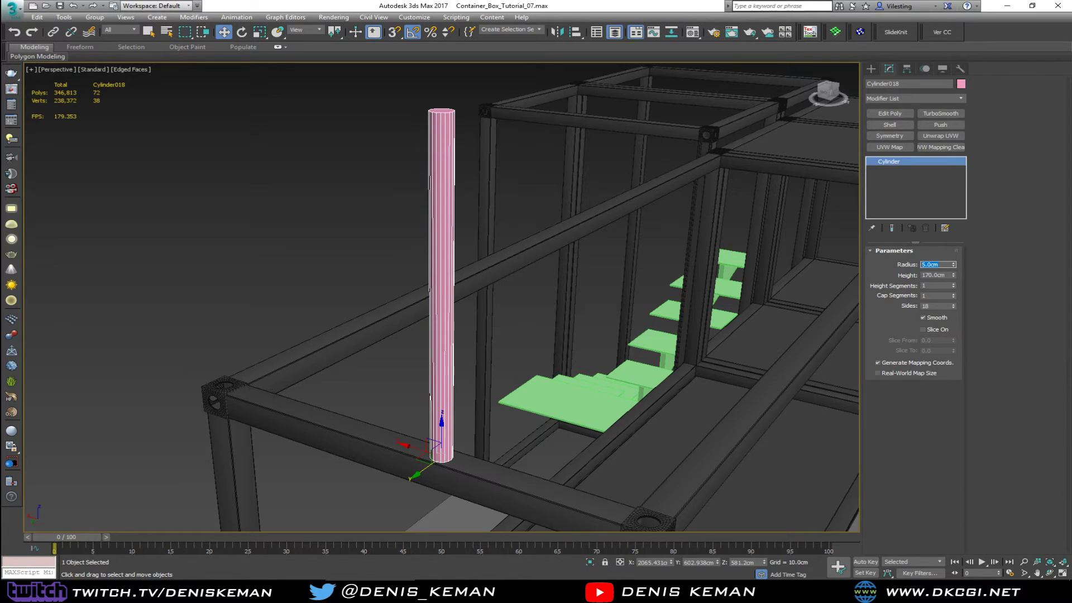
- Try a 7.5 cm radius on the cylinder, and set it back to 5 cm
type("7.5")
key("Return")
middle_click_drag(530, 302, 514, 320, "alt")
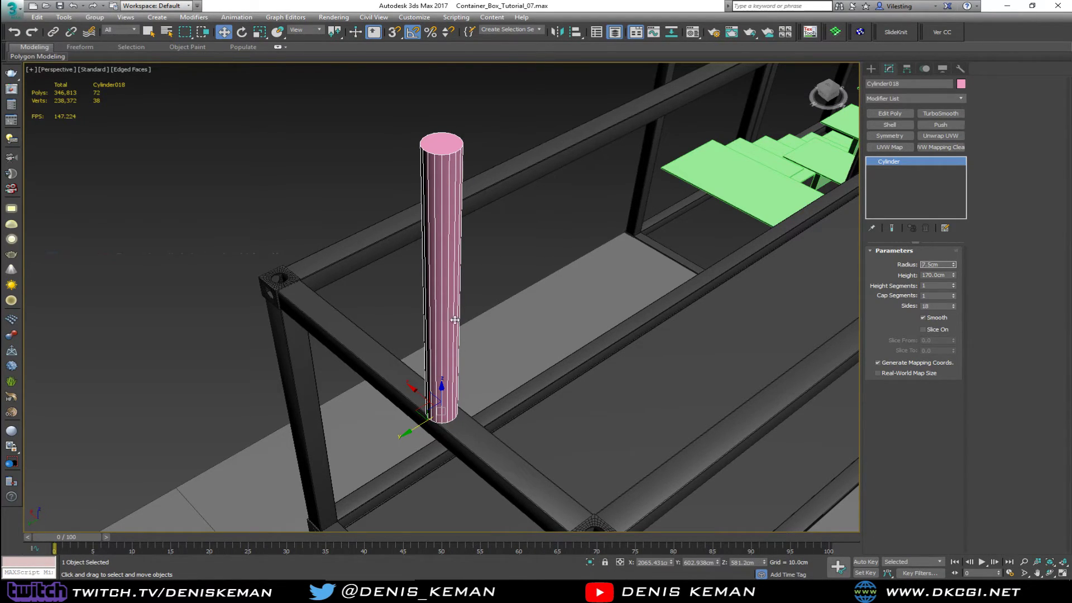
scroll(456, 312, "down", 3)
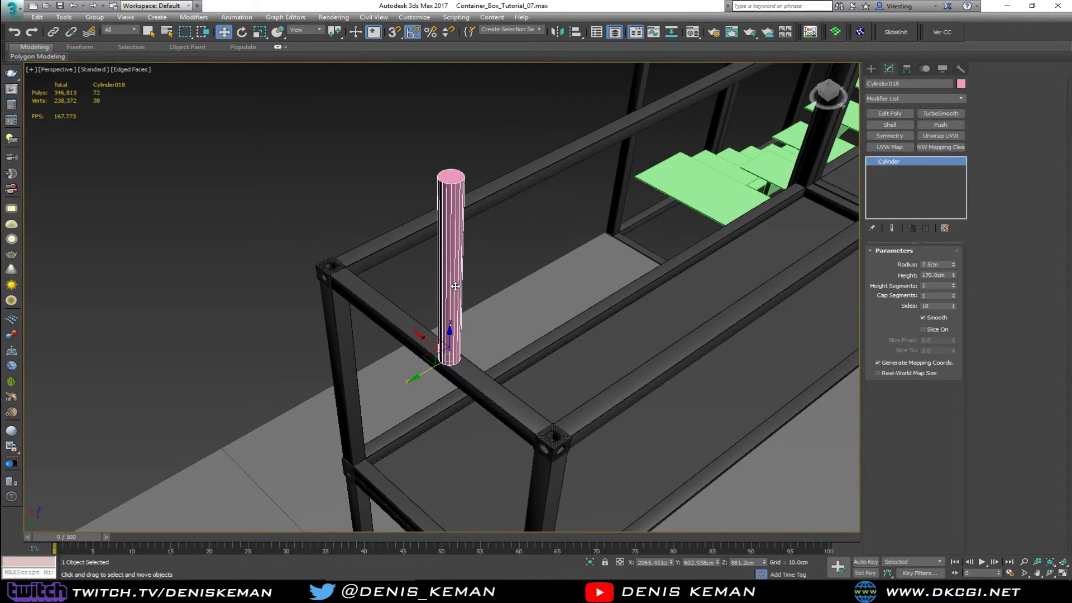
double_click(936, 264)
type("5")
key("Return")
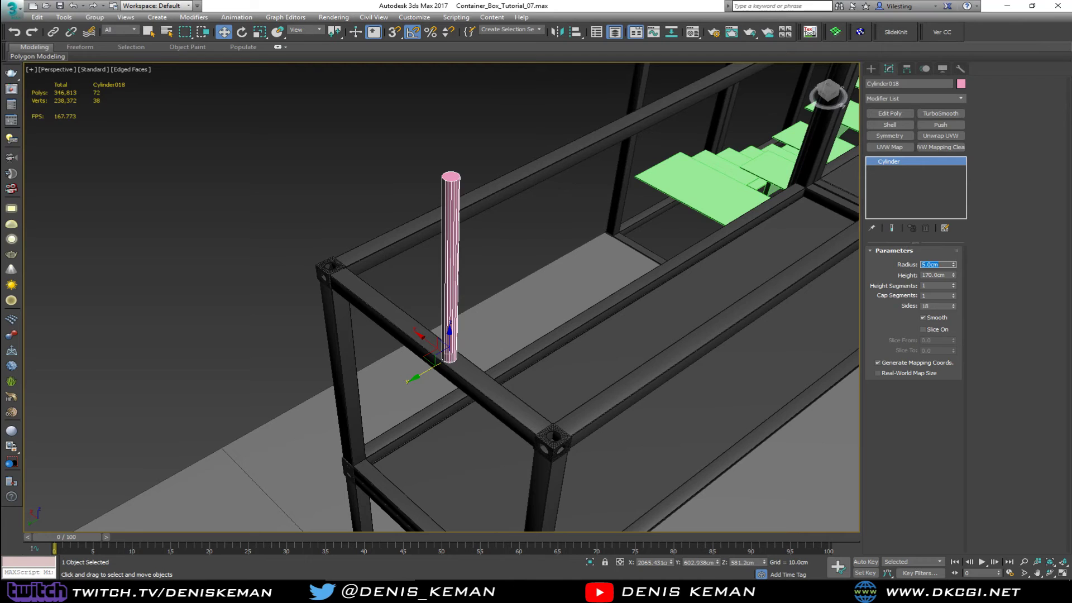
- Set the radius of the cylinder on the end beam to 6.5 cm
type("6.5")
key("Return")
middle_click_drag(528, 336, 490, 359)
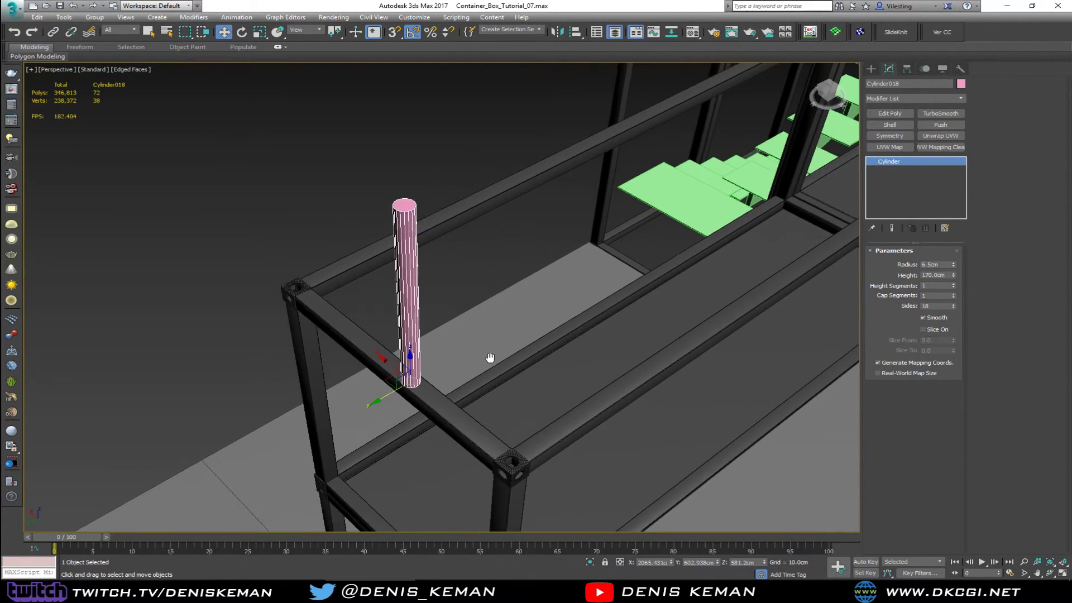
- Nudge the cylinder along the Y axis to about Y 601.7 cm to center it on the container frame's end beam
scroll(490, 359, "up", 4)
middle_click_drag(211, 427, 299, 393)
left_click_drag(261, 428, 272, 423)
middle_click_drag(272, 423, 387, 428, "alt")
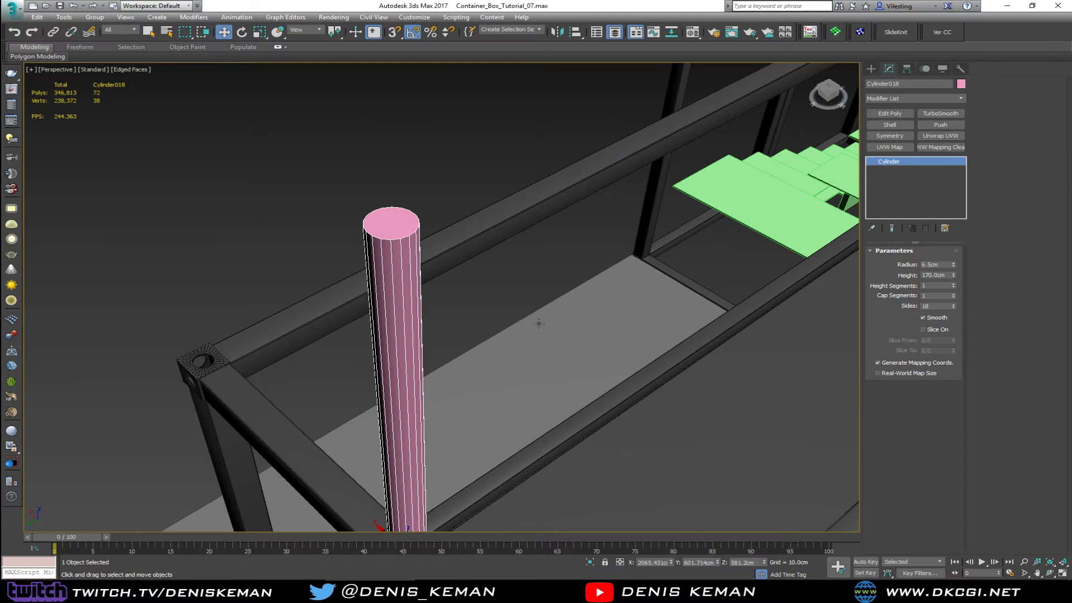
middle_click_drag(507, 363, 484, 326)
middle_click_drag(461, 286, 489, 303, "alt")
middle_click_drag(404, 249, 393, 211)
middle_click_drag(431, 296, 354, 328, "alt")
scroll(354, 328, "down", 3)
- Examine the pole's thickness, height and position on the container frame from close and distant views
left_click(372, 224)
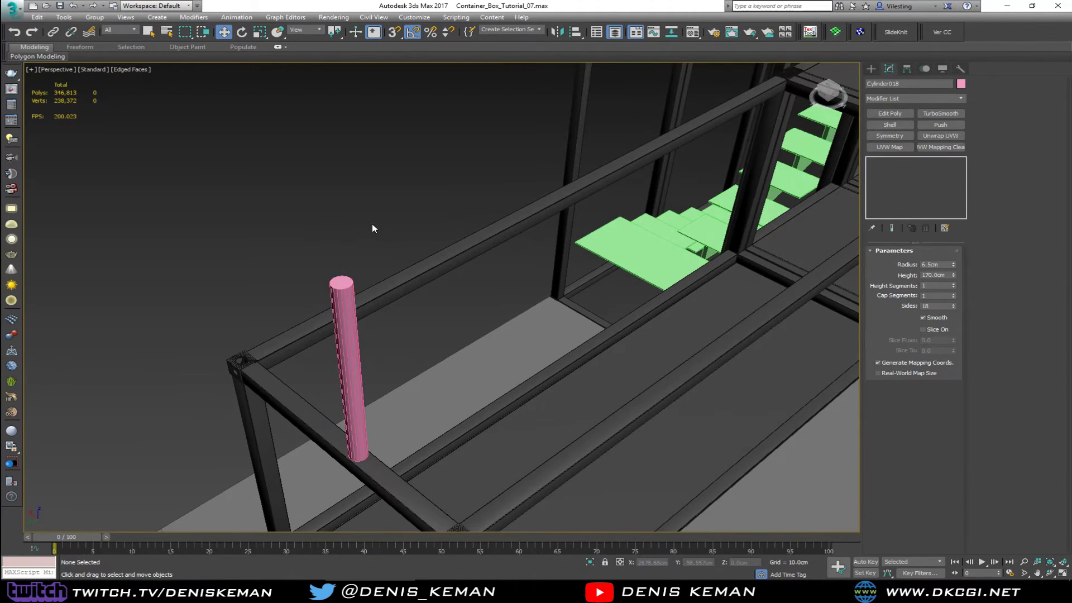
left_click(352, 286)
middle_click_drag(438, 286, 405, 280)
scroll(357, 290, "down", 3)
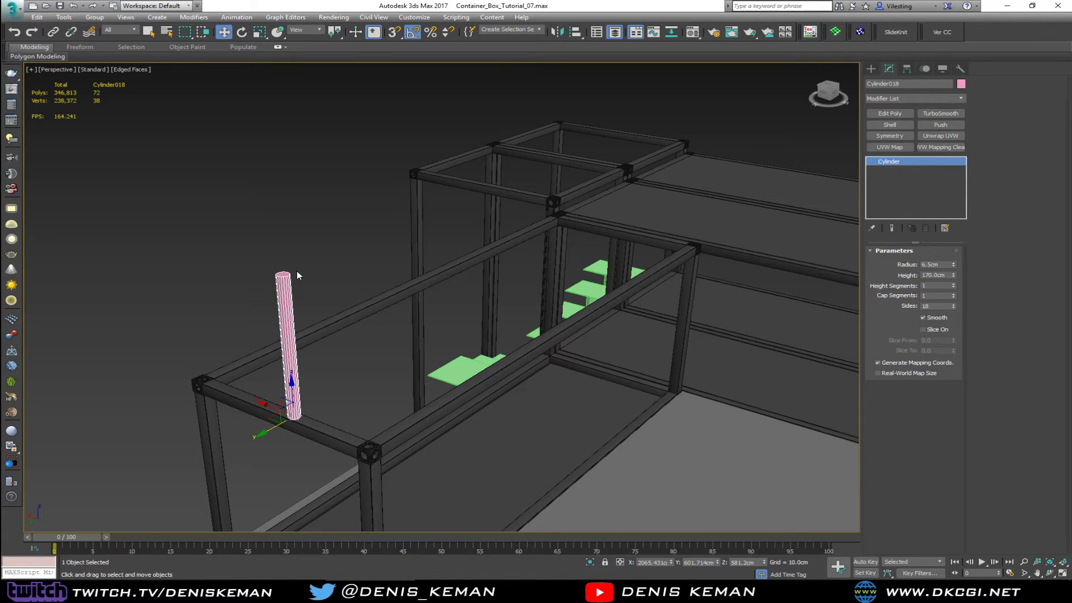
scroll(296, 271, "up", 5)
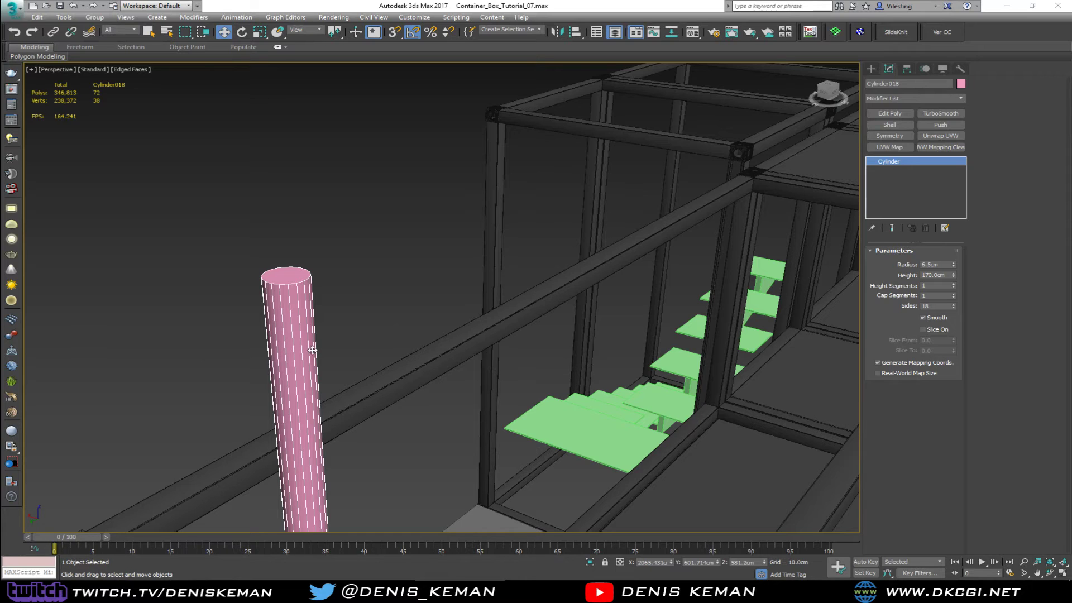
middle_click_drag(305, 349, 291, 311)
scroll(290, 311, "down", 3)
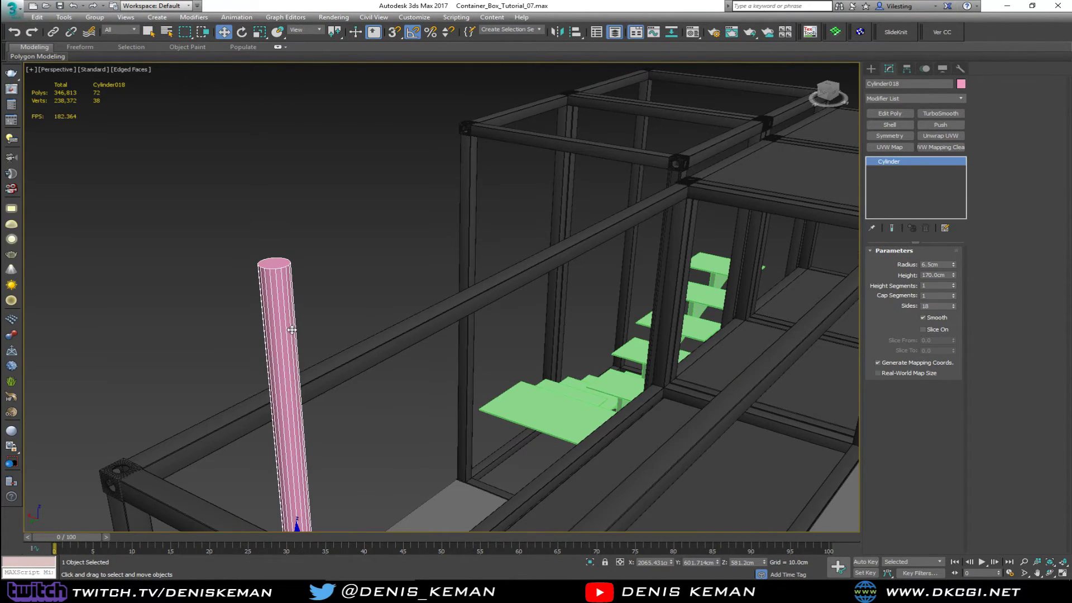
scroll(291, 321, "down", 3)
scroll(291, 330, "up", 4)
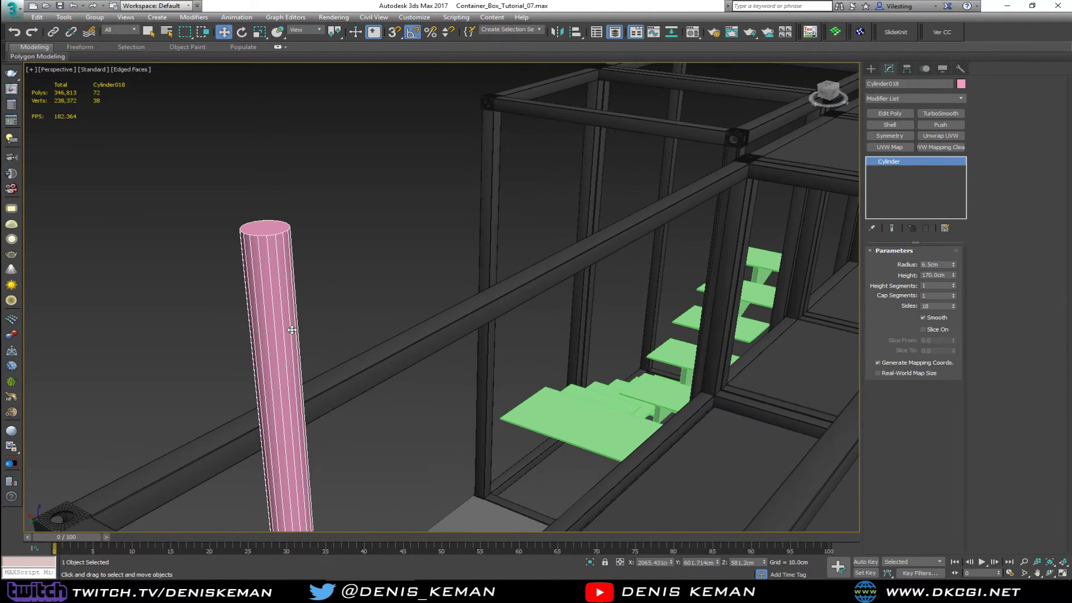
scroll(303, 313, "up", 3)
left_click(349, 281)
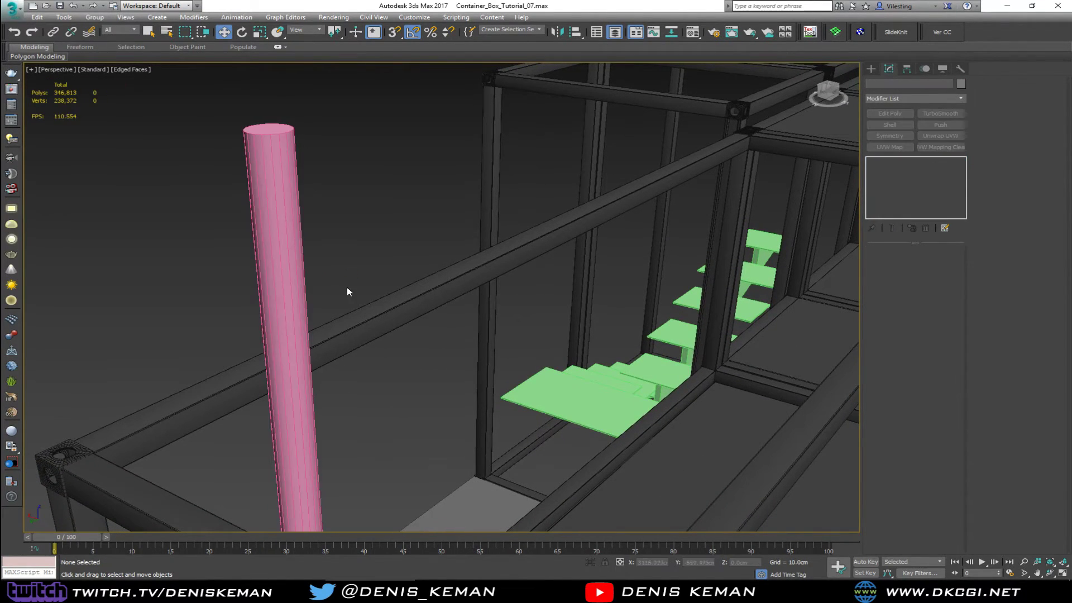
scroll(341, 301, "down", 3)
scroll(324, 337, "up", 2)
middle_click_drag(323, 338, 294, 357, "alt")
left_click(312, 335)
key("z")
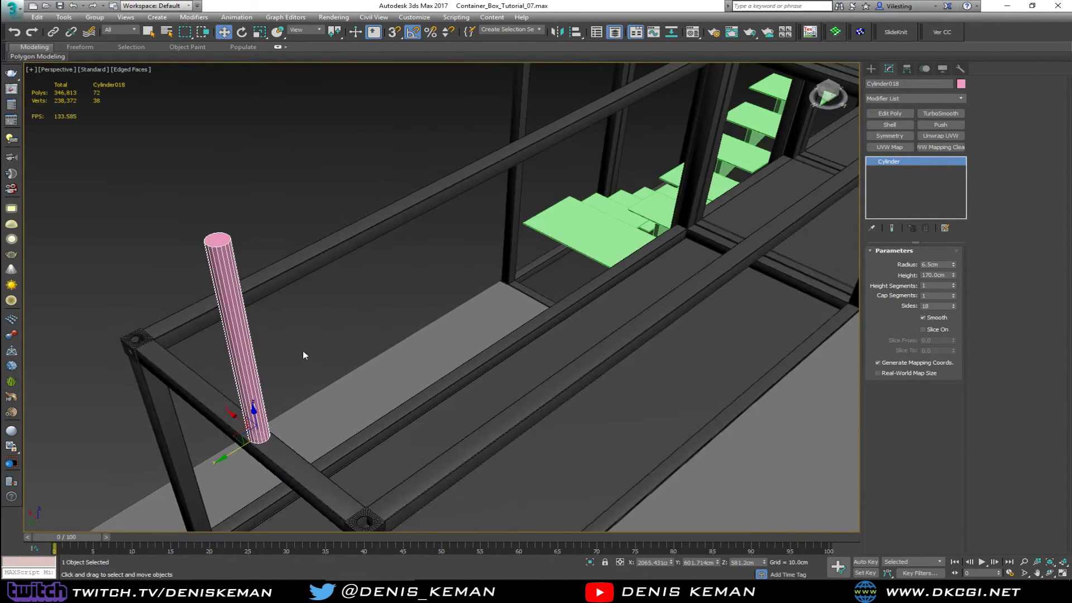
left_click(343, 336)
scroll(343, 336, "down", 5)
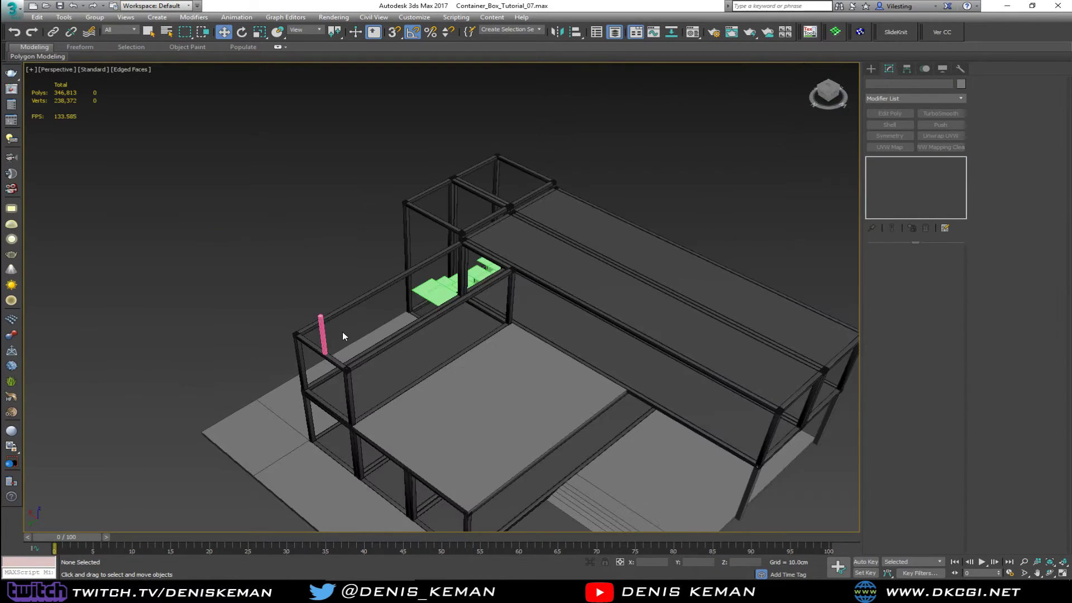
scroll(343, 336, "up", 2)
mouse_move(343, 334)
middle_mouse_down("alt")
mouse_move(387, 323)
mouse_move(371, 331)
mouse_move(343, 321)
middle_mouse_up("alt")
scroll(306, 303, "up", 3)
left_click(304, 299)
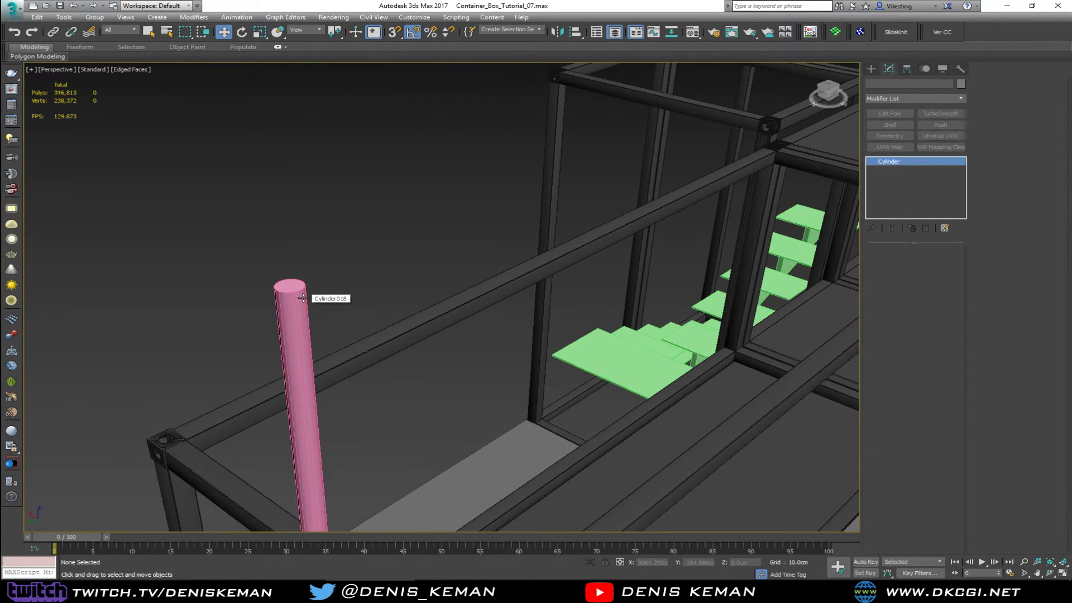
middle_click_drag(342, 371, 352, 299)
scroll(344, 289, "down", 5)
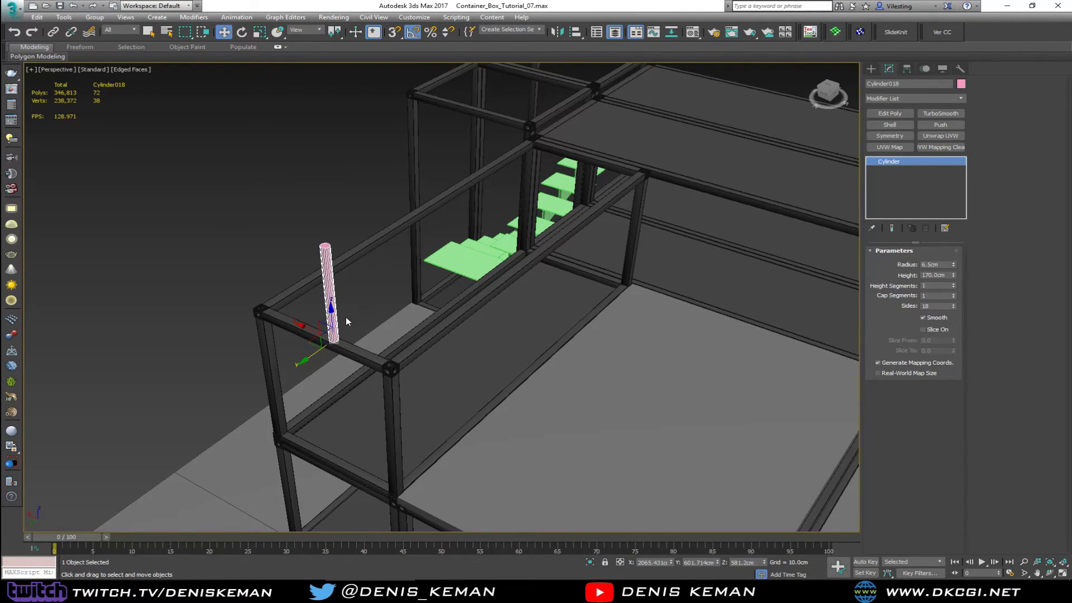
scroll(332, 327, "up", 3)
middle_click_drag(347, 322, 274, 341, "alt")
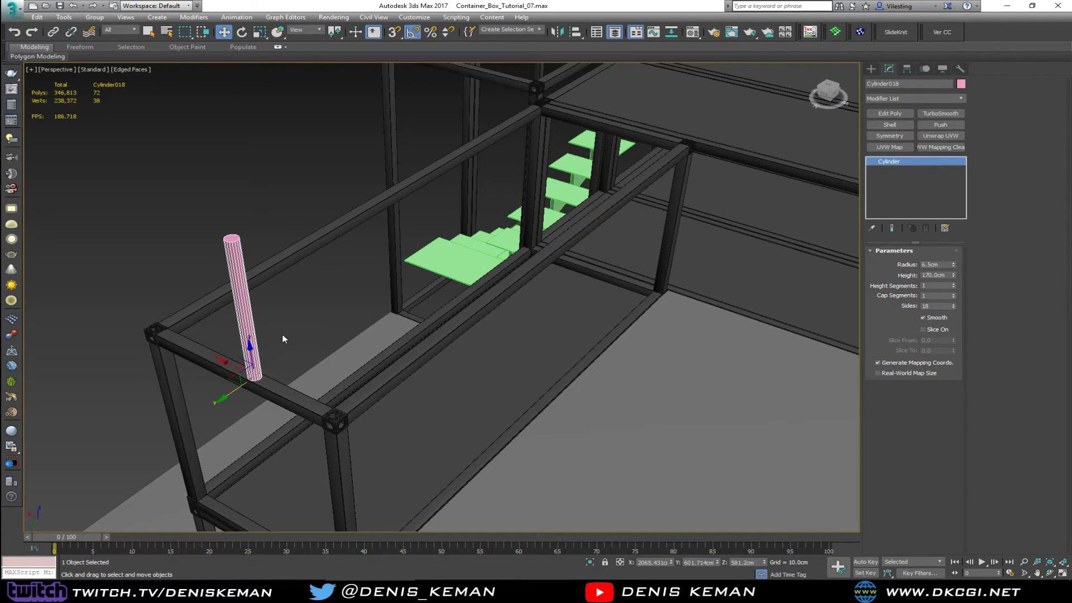
left_click(362, 262)
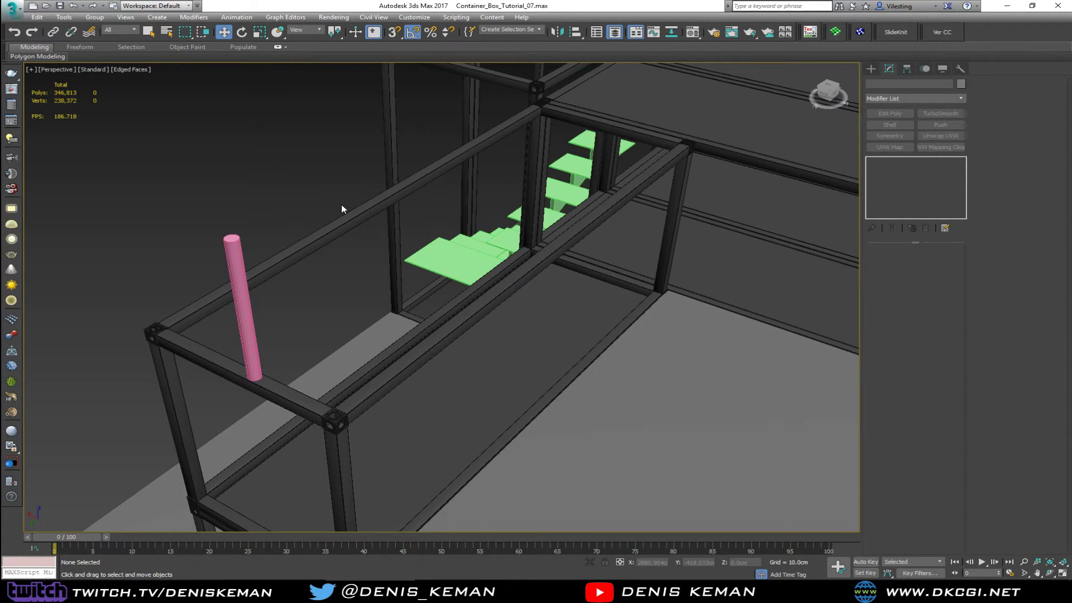
middle_click_drag(437, 241, 432, 268)
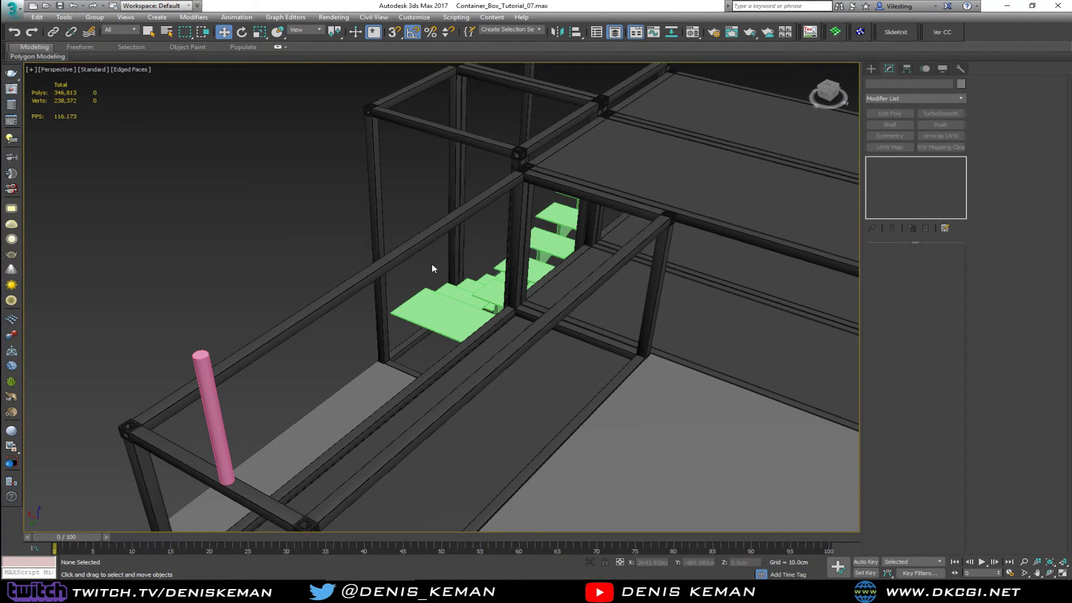
scroll(432, 268, "down", 3)
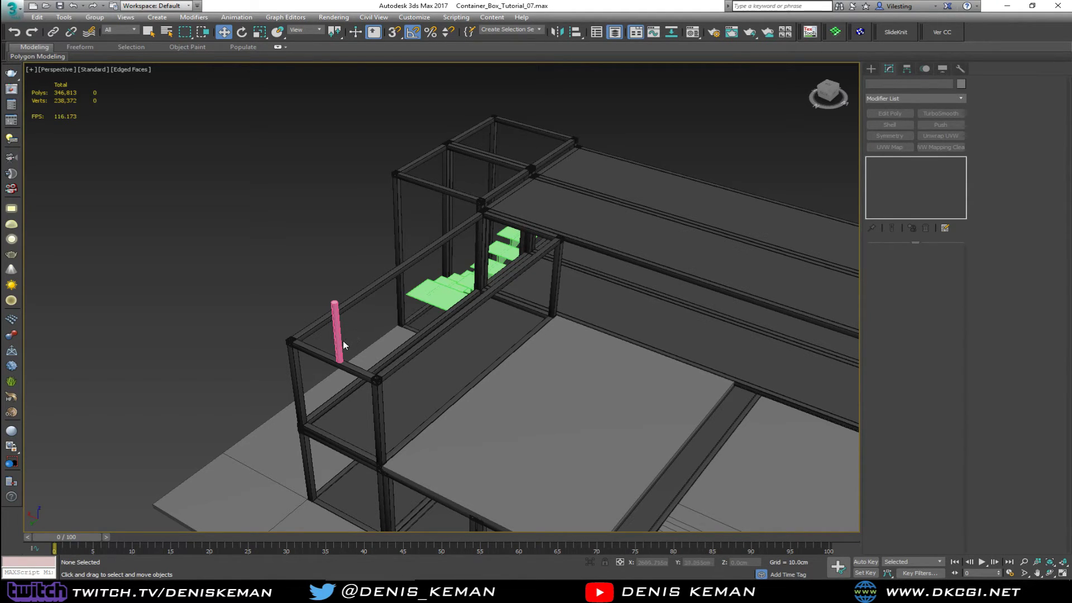
scroll(344, 345, "up", 3)
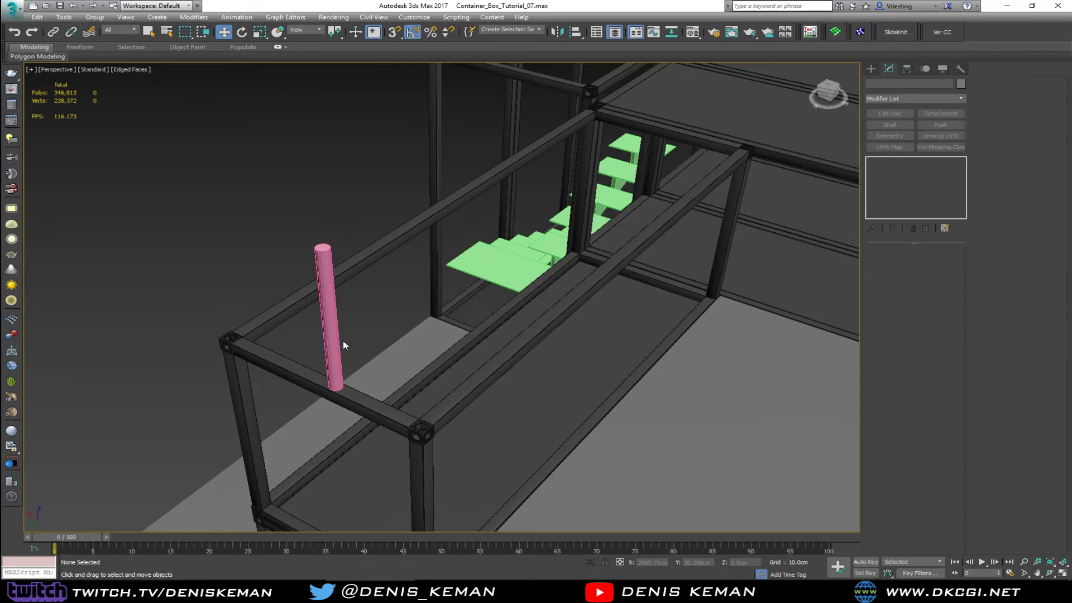
- Isolate the pole cylinder from the rest of the container frame
left_click(338, 343)
middle_click_drag(339, 343, 343, 274, "alt")
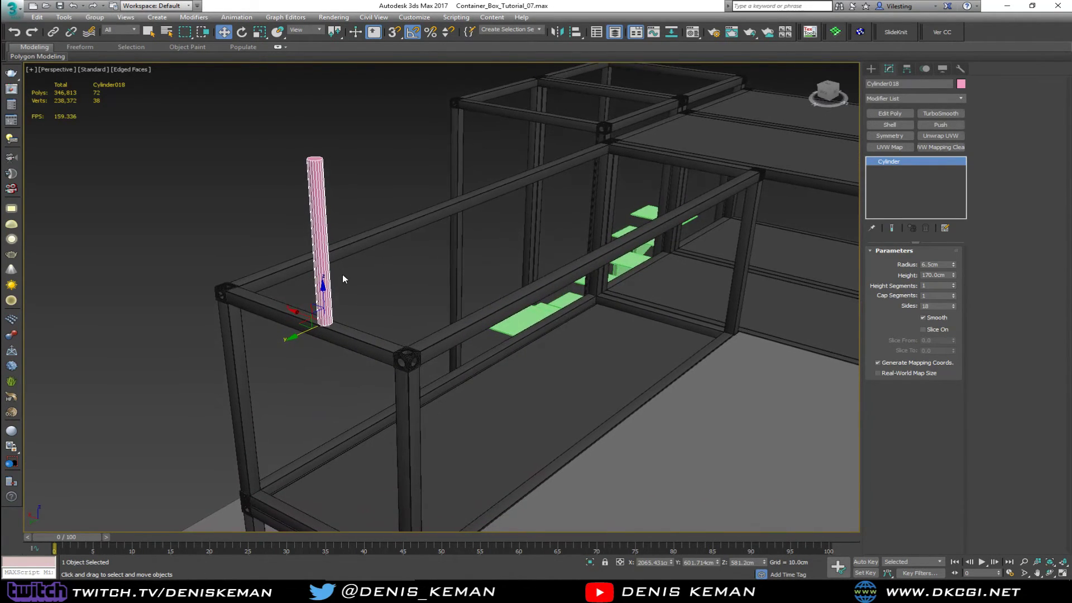
key("alt+q")
left_click(518, 344)
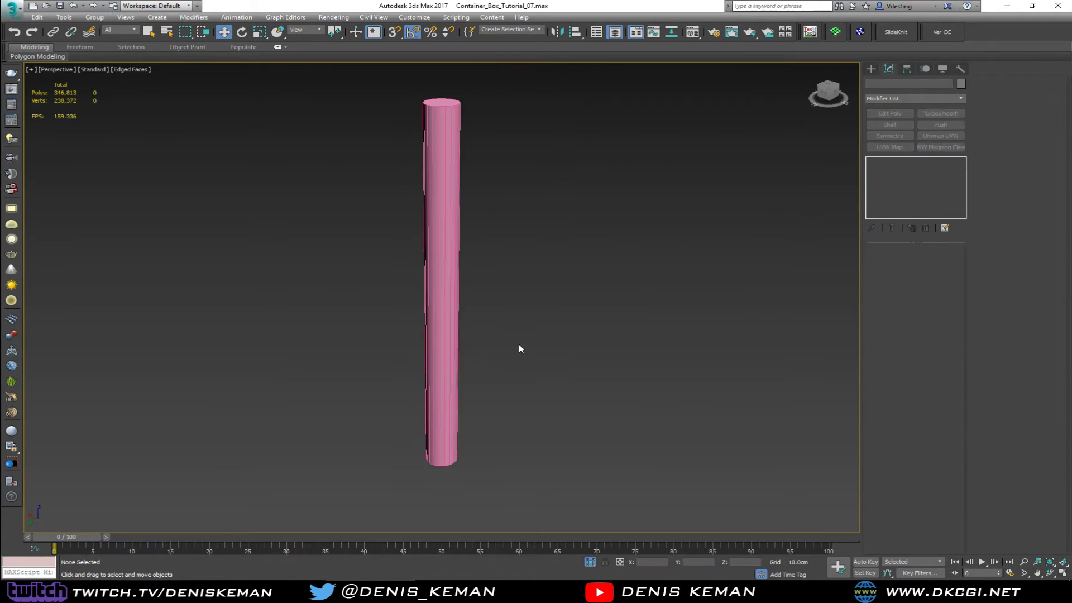
- Frame the isolated pole in the Top, Front and Left views, and show the Left view full size
key("alt+w")
left_click(339, 218)
key("z")
left_click(614, 218)
key("z")
left_click(340, 364)
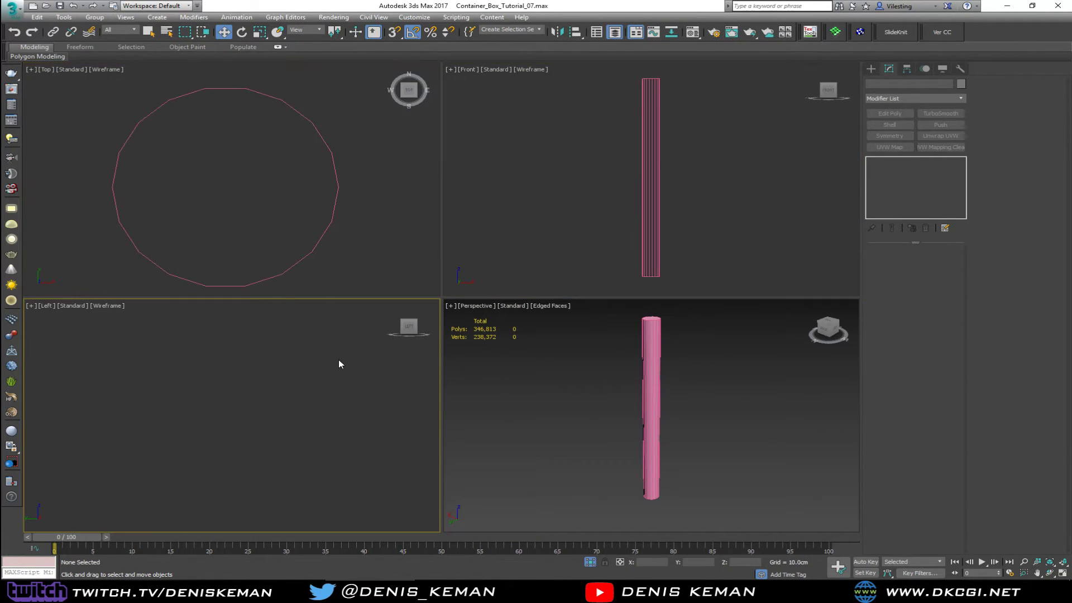
key("z")
middle_click_drag(271, 364, 268, 385)
left_click(271, 219)
left_click(467, 241)
left_click(308, 383)
key("alt+w")
- Create a horizontal cylinder of about 8.4 cm radius and 9.7 cm height, snapped to the pole's top center in the Left view, and return to Perspective
scroll(439, 194, "up", 5)
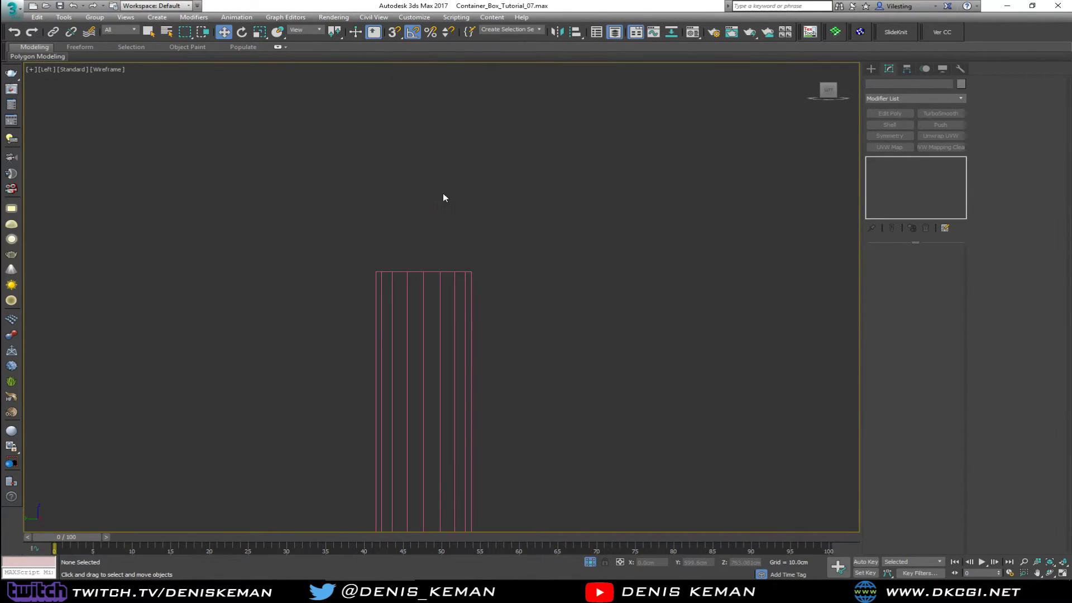
right_click(445, 190)
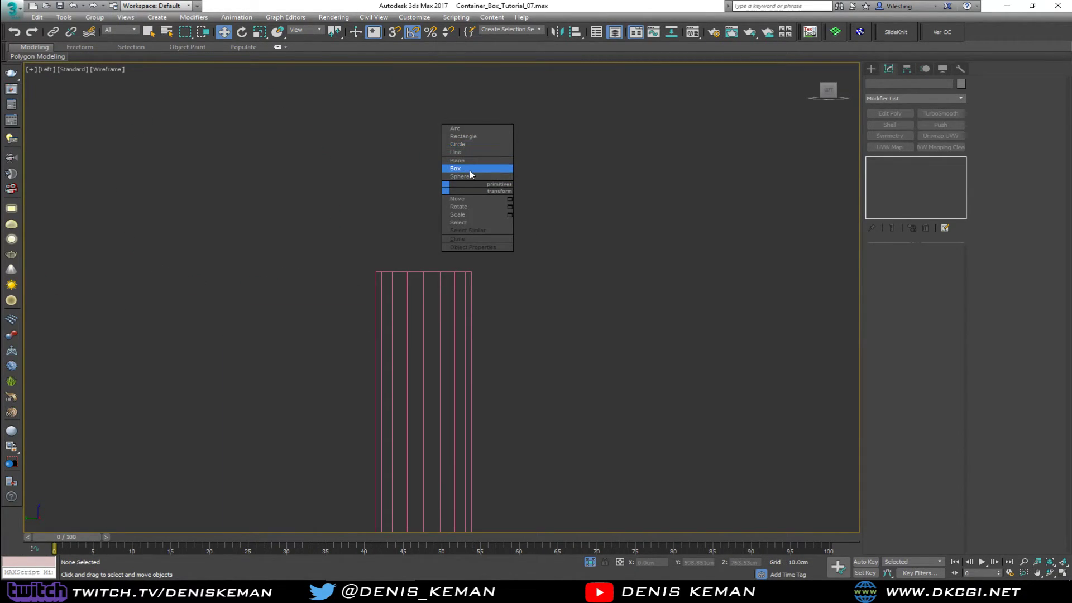
left_click(870, 69)
left_click(888, 150)
key("s")
left_click_drag(423, 272, 469, 263)
right_click(462, 246)
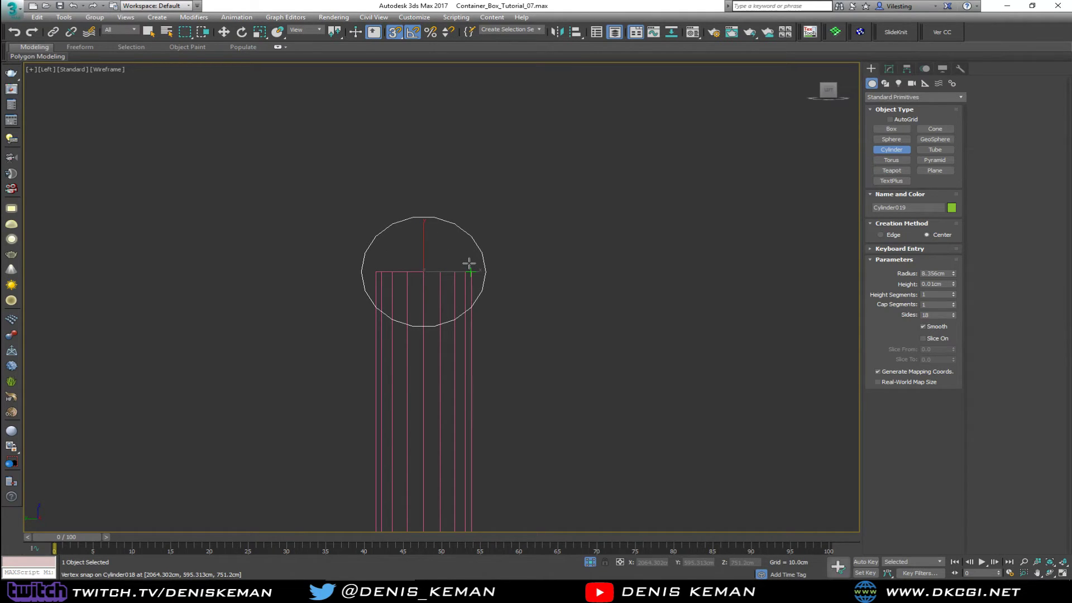
key("s")
left_click(473, 221)
key("w")
key("alt+w")
right_click(575, 373)
key("alt+w")
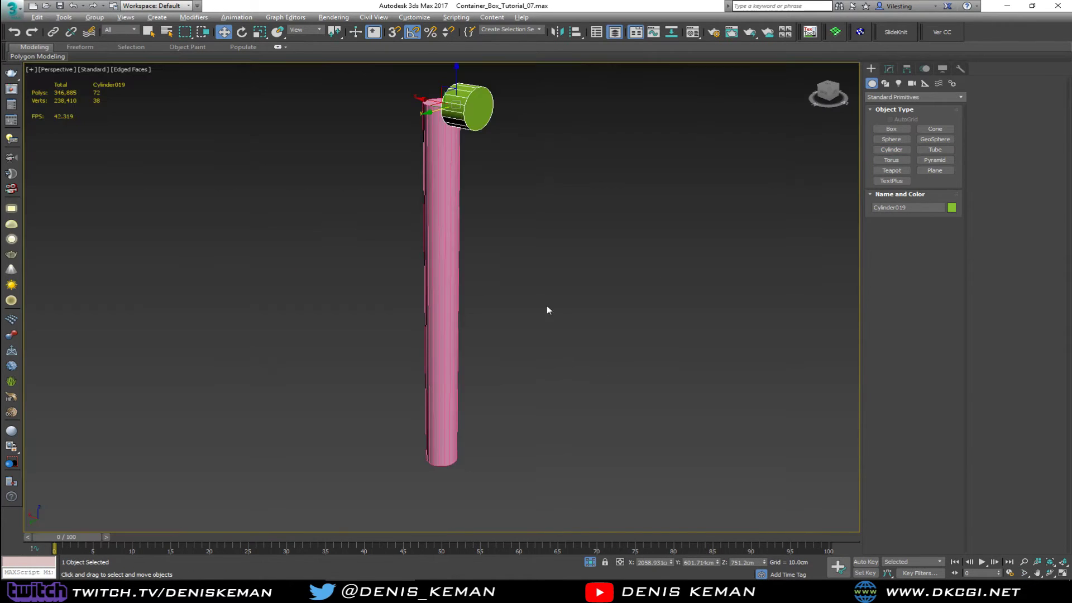
- Try lengthening the horizontal cylinder across the pole top by adding Edit Poly and moving its end vertices along X in wireframe display
middle_click_drag(506, 219, 519, 349)
middle_click_drag(473, 259, 519, 279, "alt")
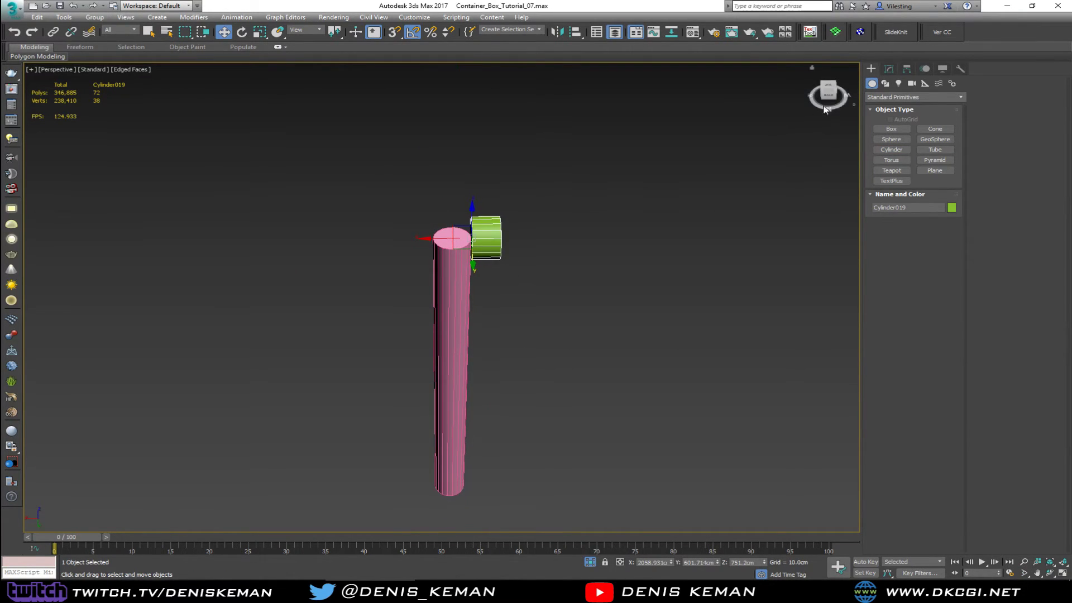
left_click(888, 68)
left_click(896, 115)
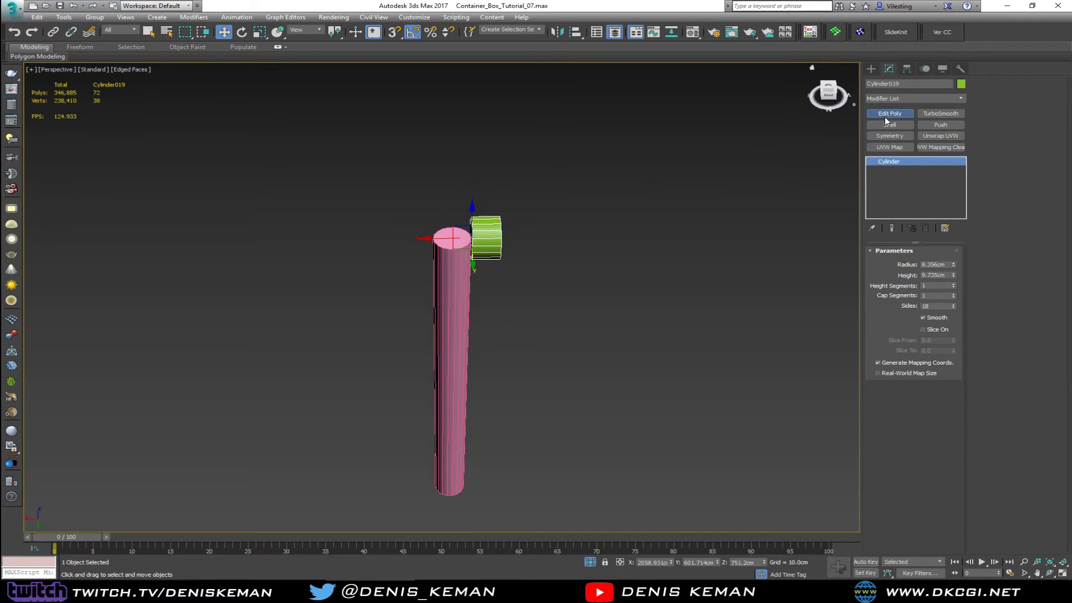
key("1")
key("F3")
left_click_drag(486, 197, 431, 294)
left_click_drag(450, 238, 384, 238)
middle_click_drag(384, 238, 362, 220, "alt")
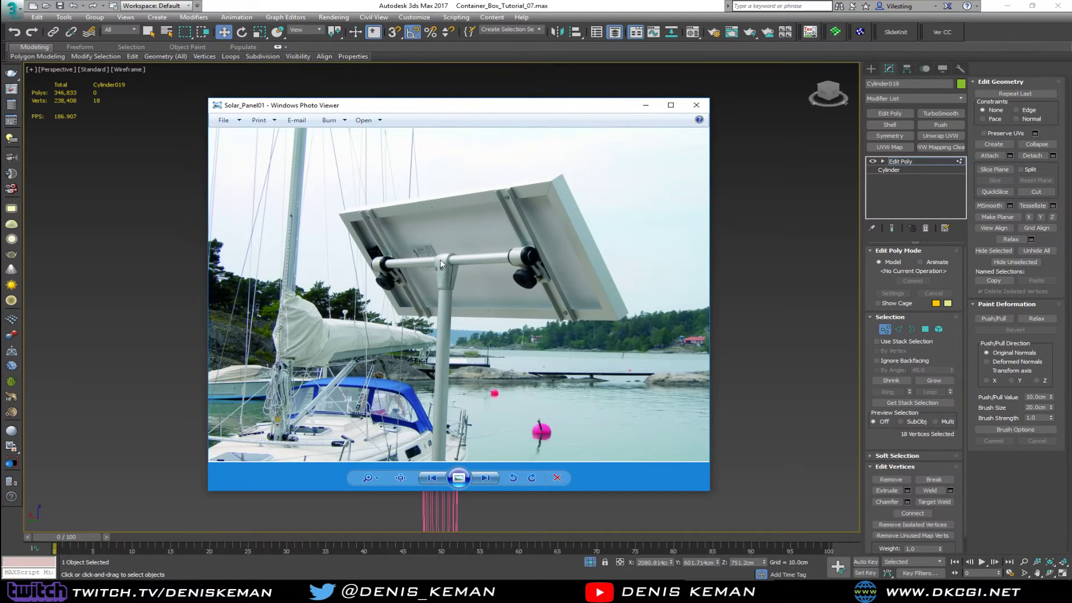
- Examine the joint between pole and crossbar in the Solar_Panel01 reference image, and move the image off the viewport
scroll(441, 257, "up", 2)
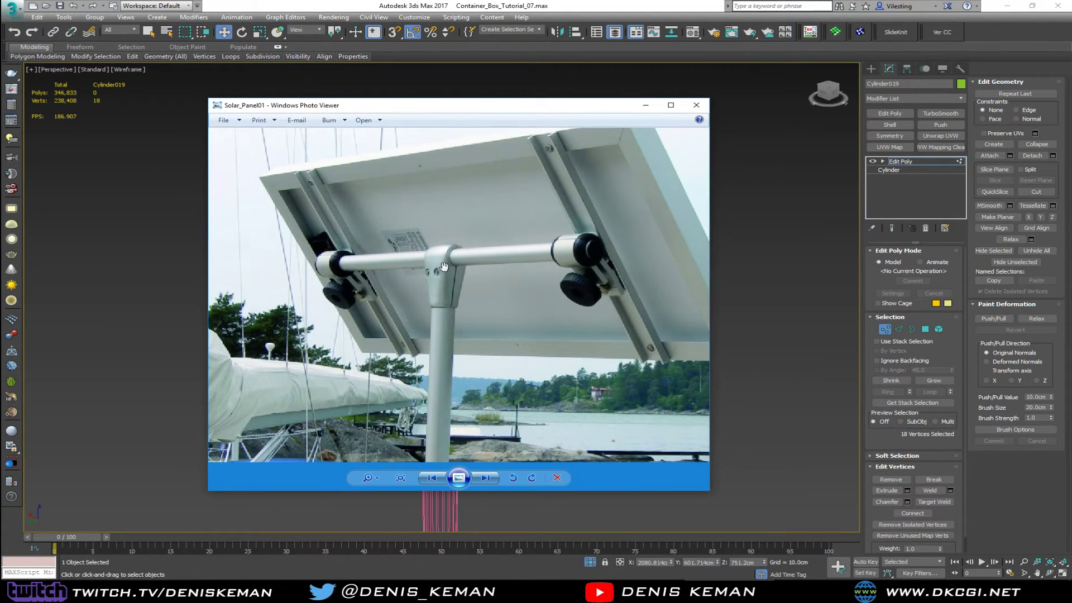
left_click_drag(484, 107, 0, 114)
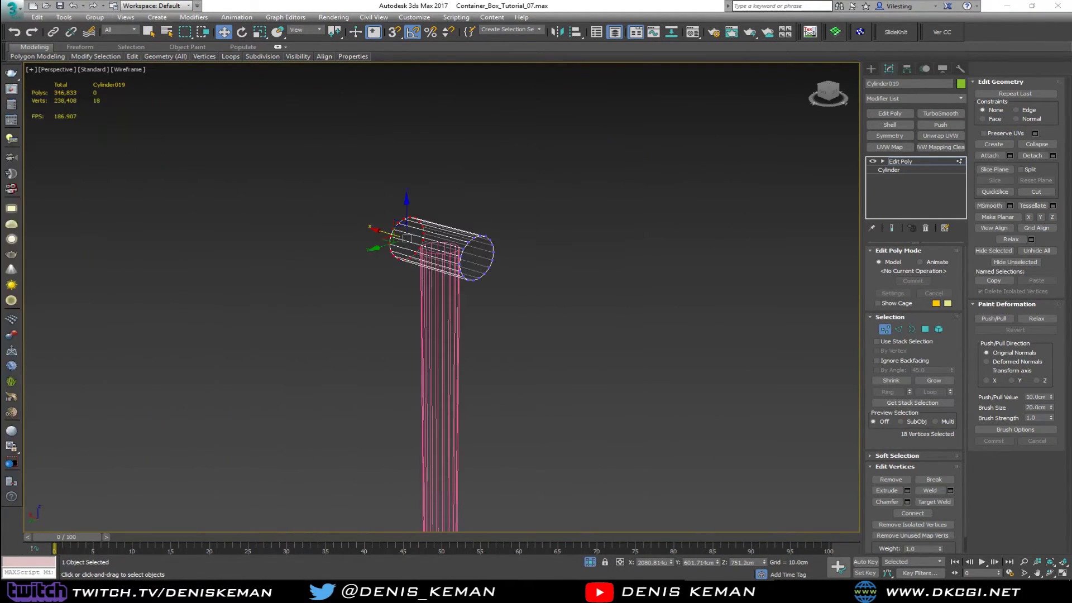
scroll(474, 268, "up", 4)
left_click(467, 266)
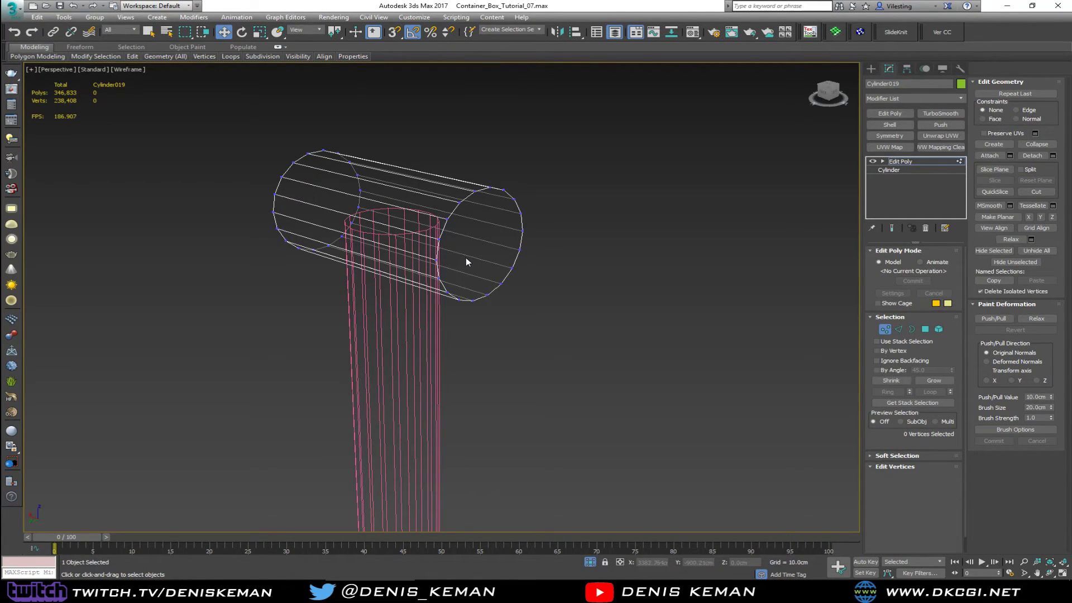
key("4")
left_click(466, 256)
middle_click_drag(465, 257, 340, 291, "alt")
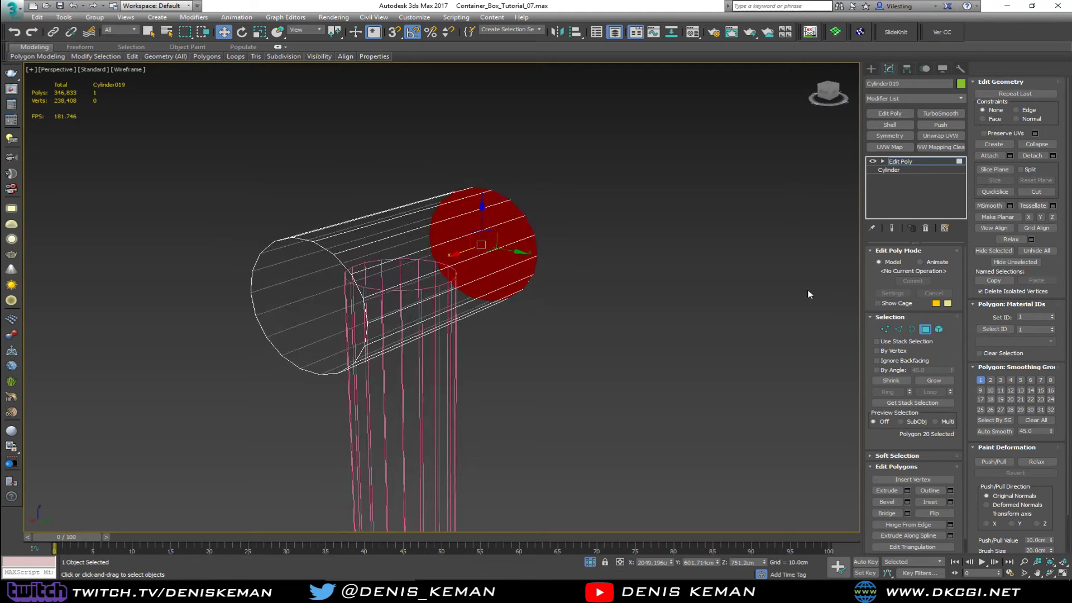
- Remove the Edit Poly modifier from the horizontal cylinder and set its number of sides to 12
left_click(925, 329)
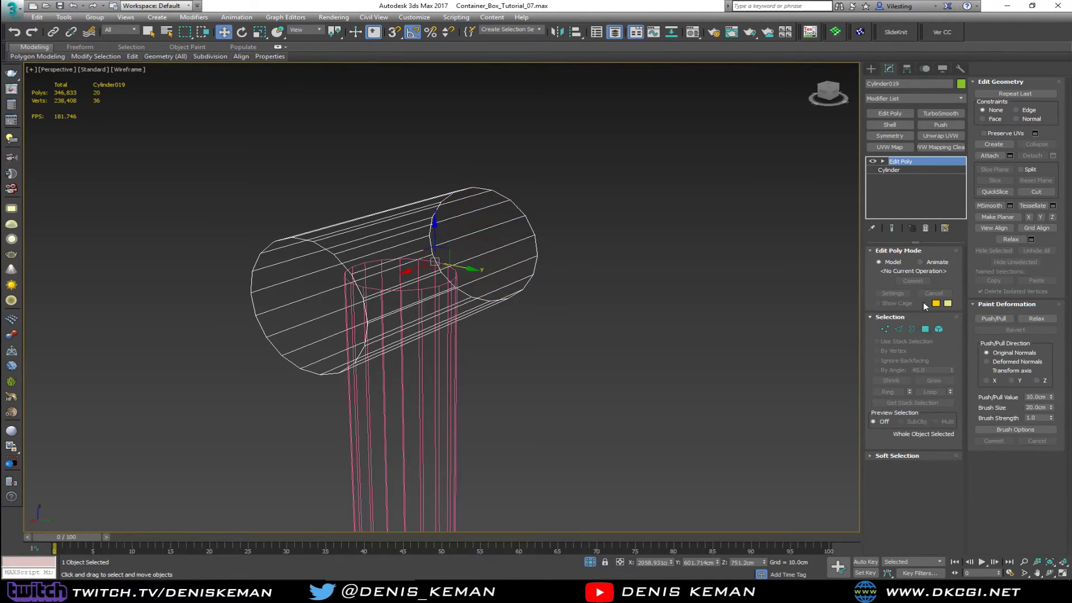
left_click(925, 230)
middle_click_drag(558, 258, 607, 255, "alt")
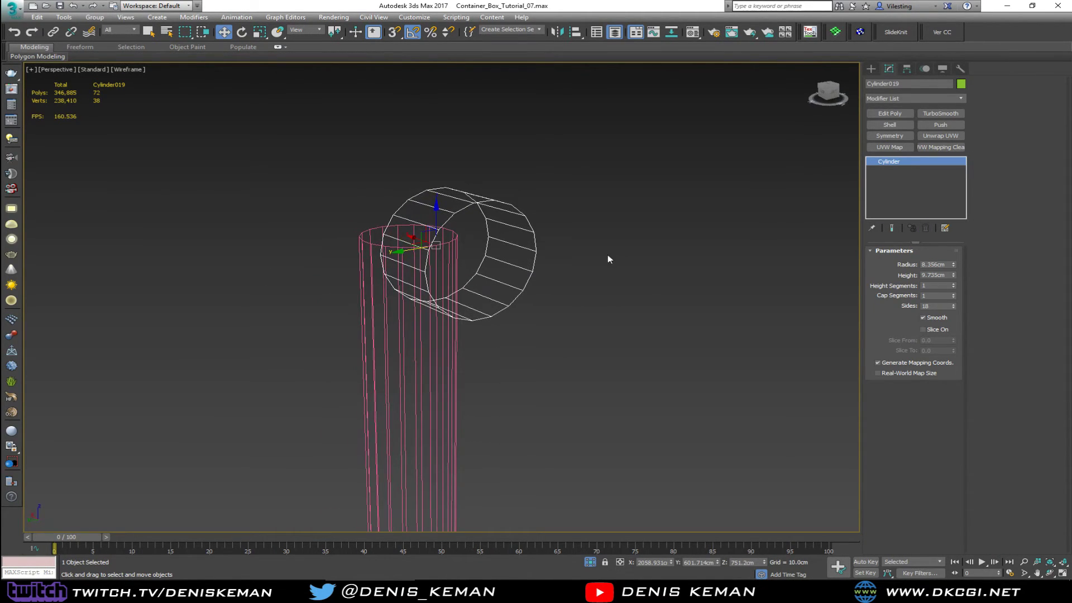
double_click(931, 306)
type("12")
mouse_move(672, 240)
middle_mouse_down("alt")
mouse_move(636, 232)
mouse_move(675, 241)
middle_mouse_up("alt")
- Apply Edit Poly to the 12-sided cylinder and delete both of its end cap polygons
left_click(889, 113)
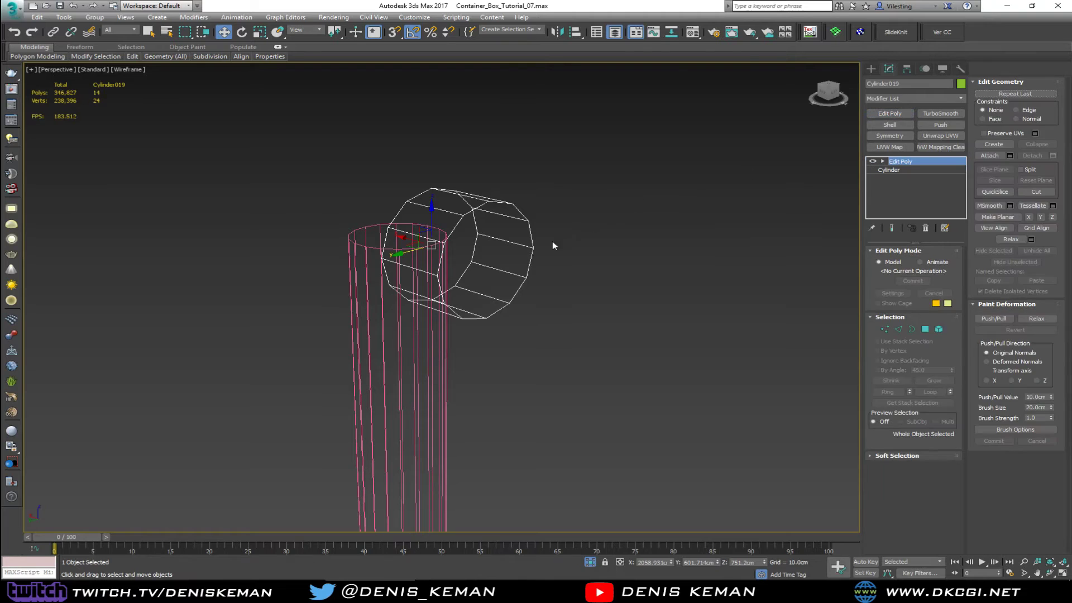
key("4")
left_click(495, 266)
mouse_move(495, 265)
middle_mouse_down("alt")
mouse_move(509, 276)
mouse_move(480, 268)
mouse_move(508, 282)
middle_mouse_up("alt")
left_click(460, 273, "ctrl")
key("Delete")
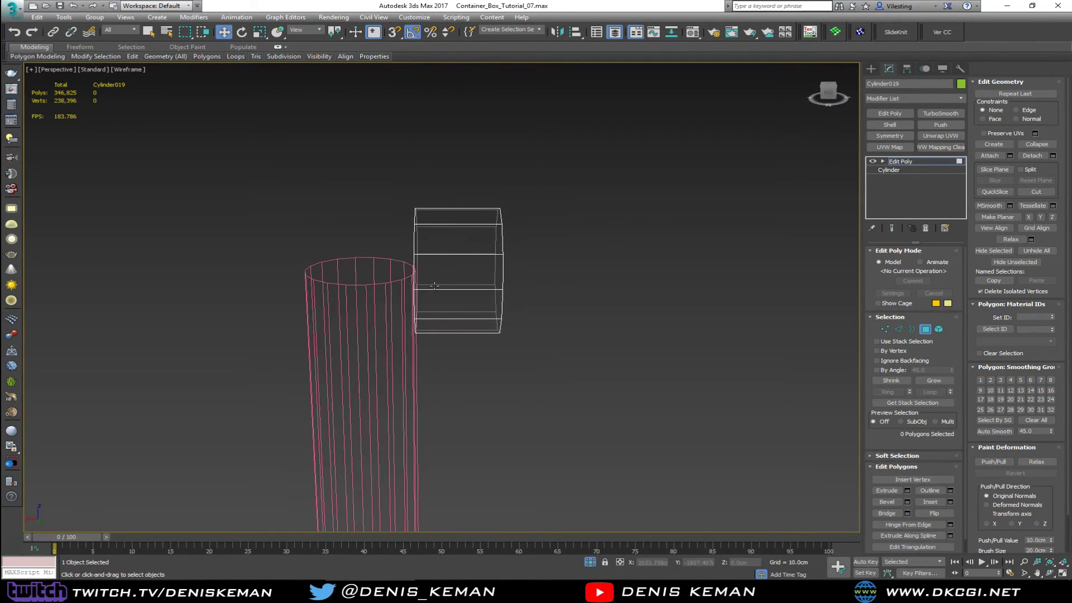
- Stretch the open-ended horizontal cylinder across the pole by moving the vertices of one end along X
key("1")
left_click_drag(449, 158, 345, 401)
left_click_drag(383, 276, 205, 275)
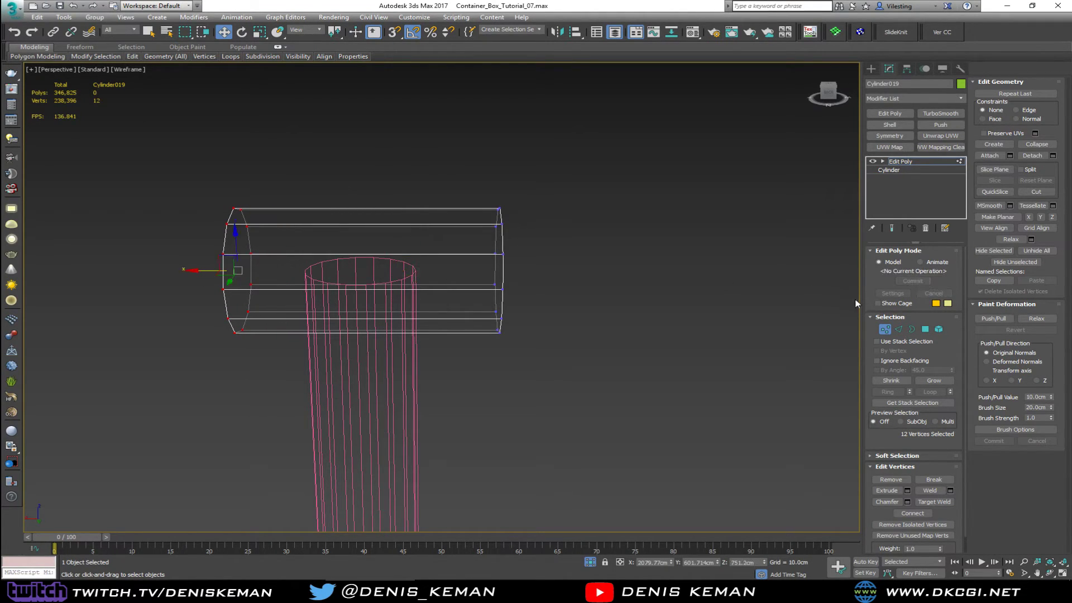
left_click(884, 329)
- Align the center of the horizontal cylinder with the pole on the X axis only
scroll(450, 323, "down", 3)
middle_click_drag(448, 325, 470, 277)
key("alt+a")
left_click(424, 293)
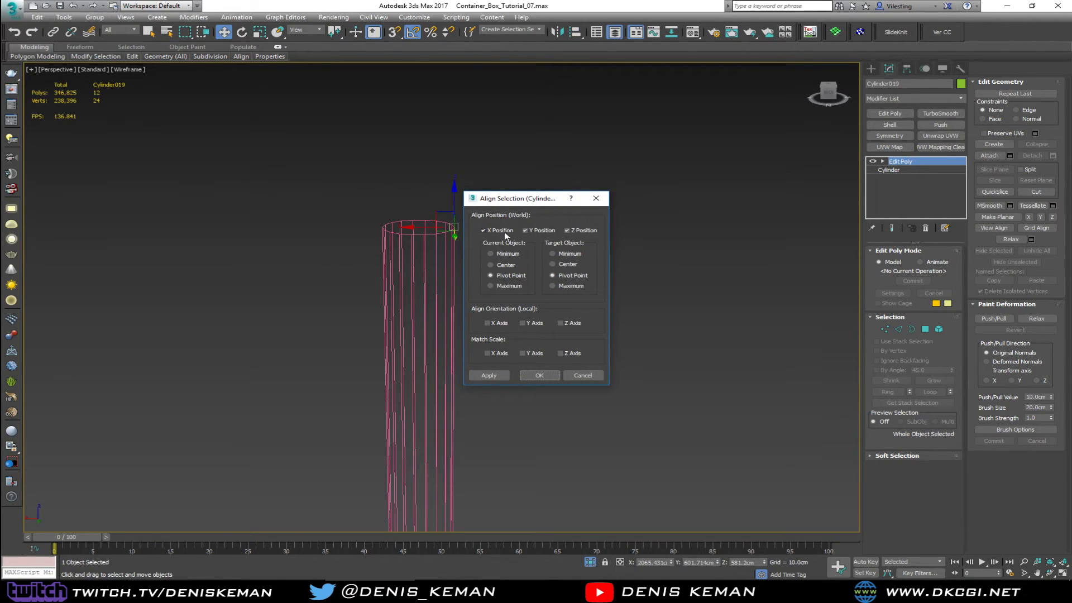
left_click(581, 231)
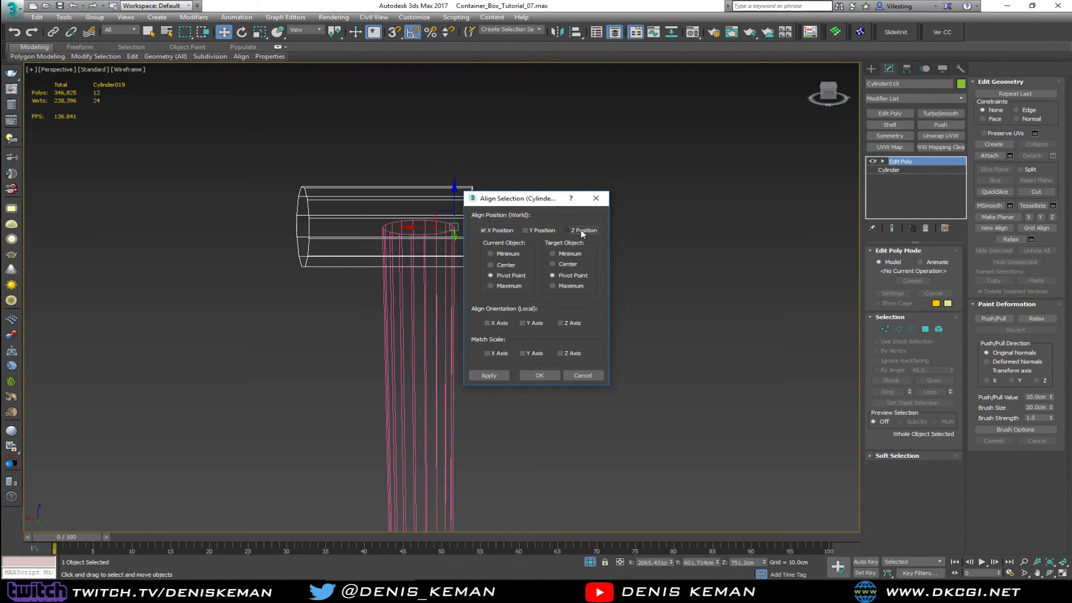
left_click(510, 264)
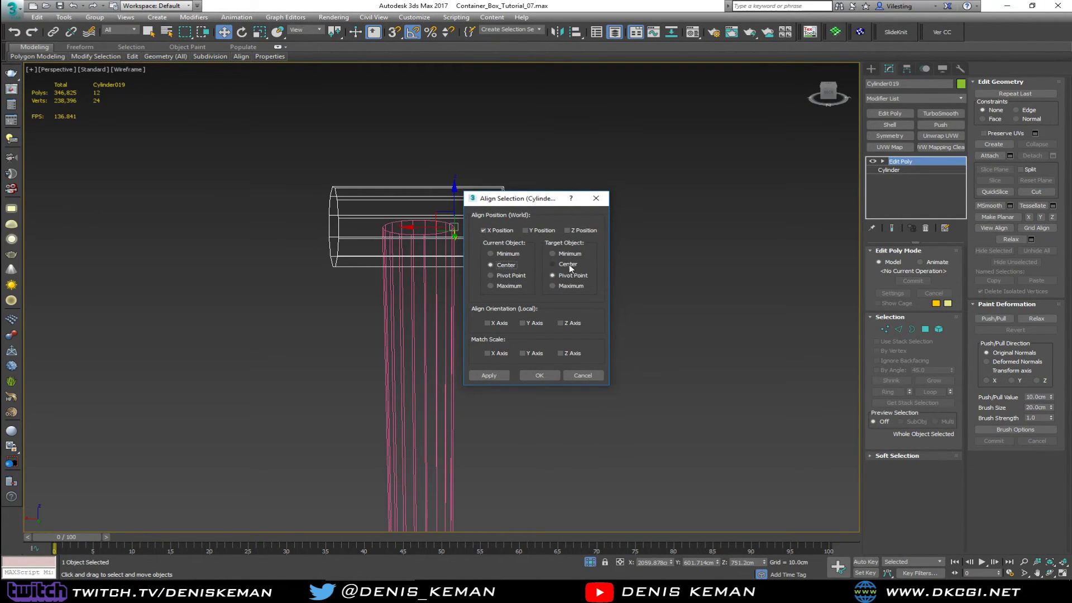
left_click(539, 375)
- Delete the two lowest polygons on the underside of the horizontal cylinder
scroll(478, 296, "up", 5)
middle_click_drag(495, 305, 460, 265, "alt")
key("4")
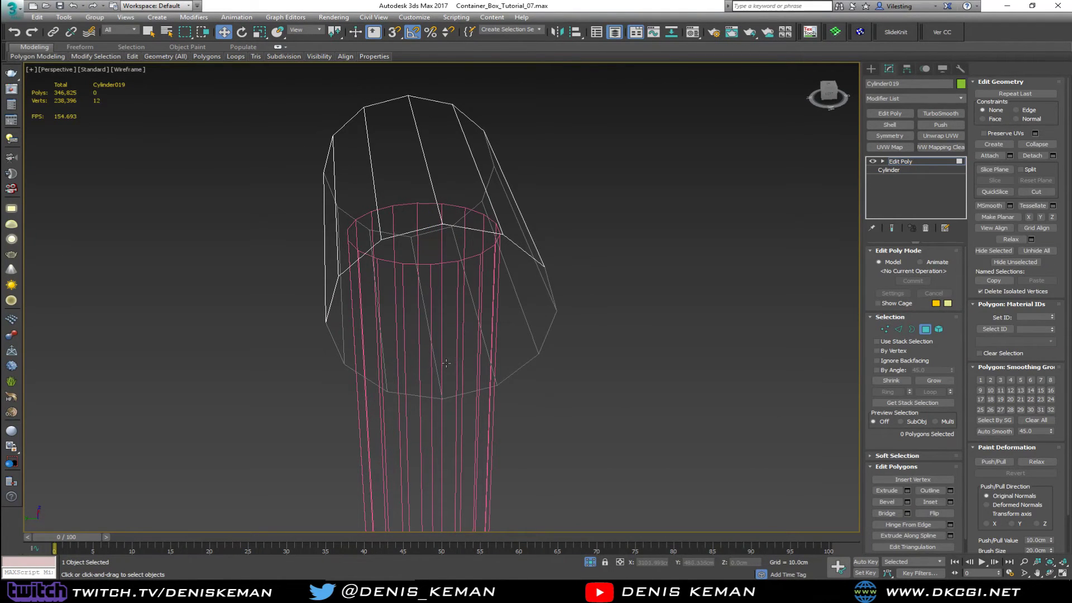
left_click(455, 335)
left_click(407, 363, "ctrl")
middle_click_drag(407, 363, 412, 317, "alt")
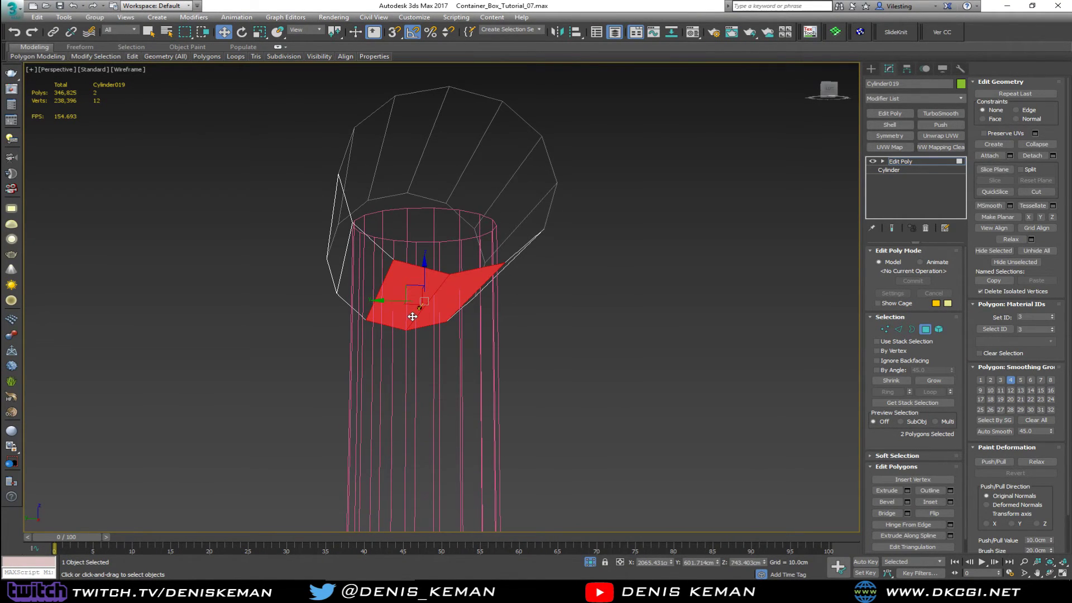
key("Delete")
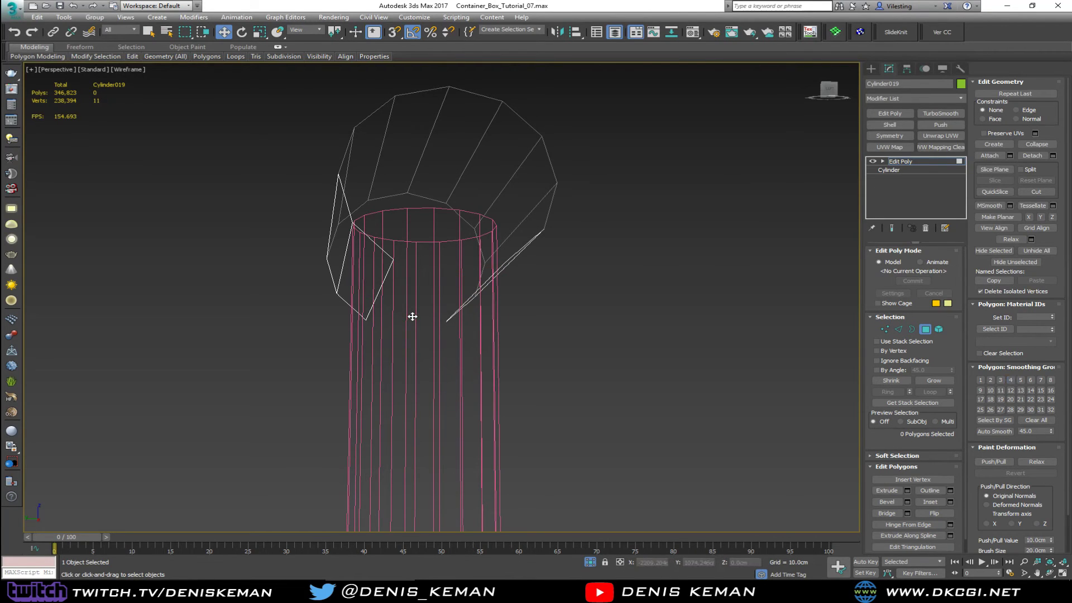
- Pull the two lower open edges of the cylinder down along Z to form side flaps, and display the model shaded
key("2")
left_click(380, 294)
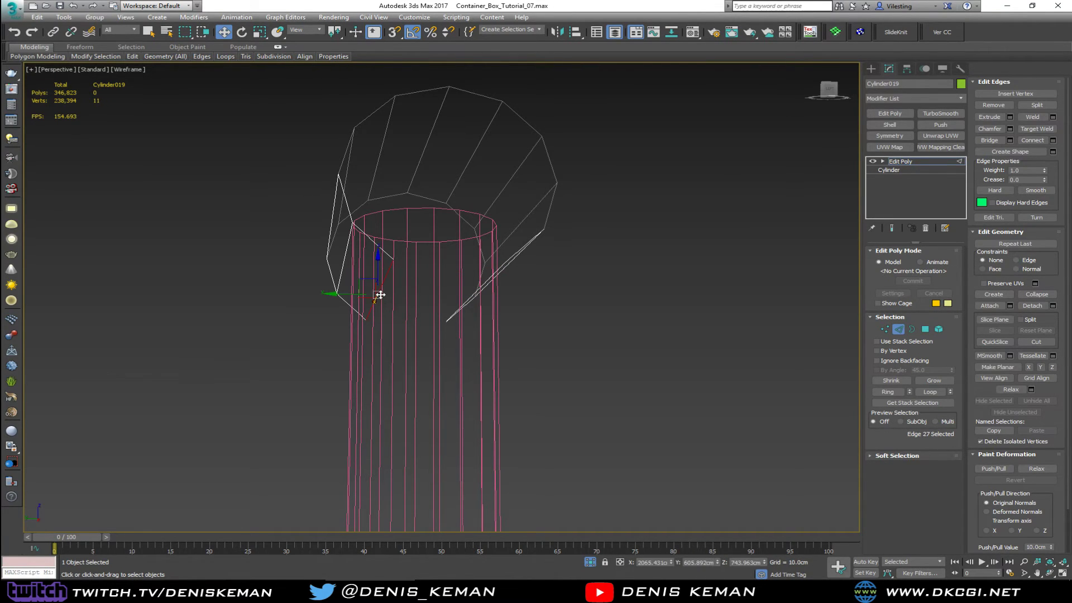
left_click(467, 303, "ctrl")
middle_click_drag(466, 303, 426, 311, "alt")
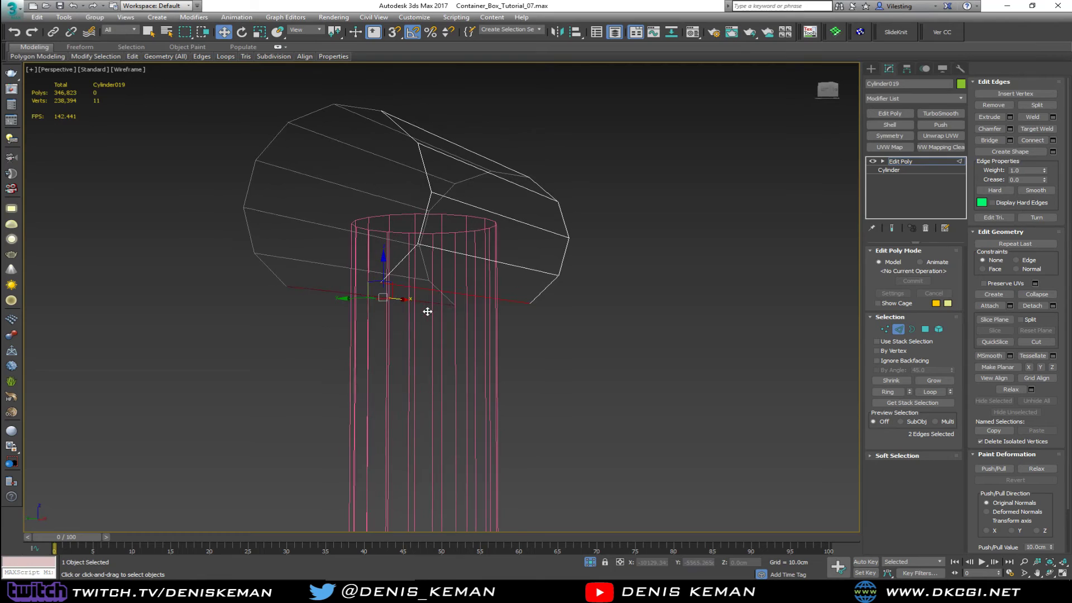
left_click_drag(383, 275, 379, 443, "shift")
middle_click_drag(385, 433, 461, 424, "alt")
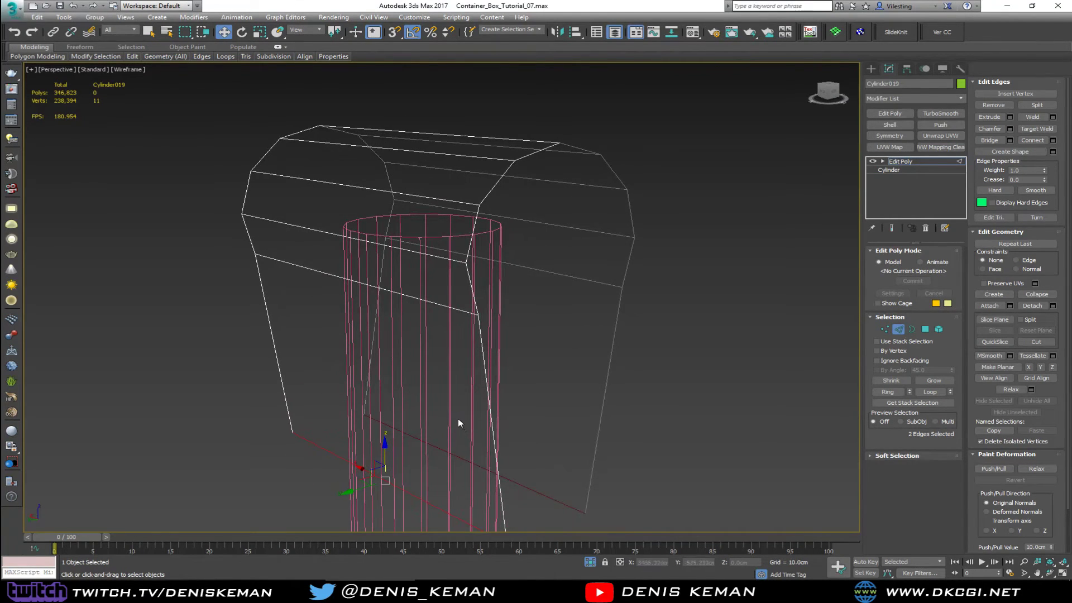
key("F3")
scroll(438, 397, "up", 5)
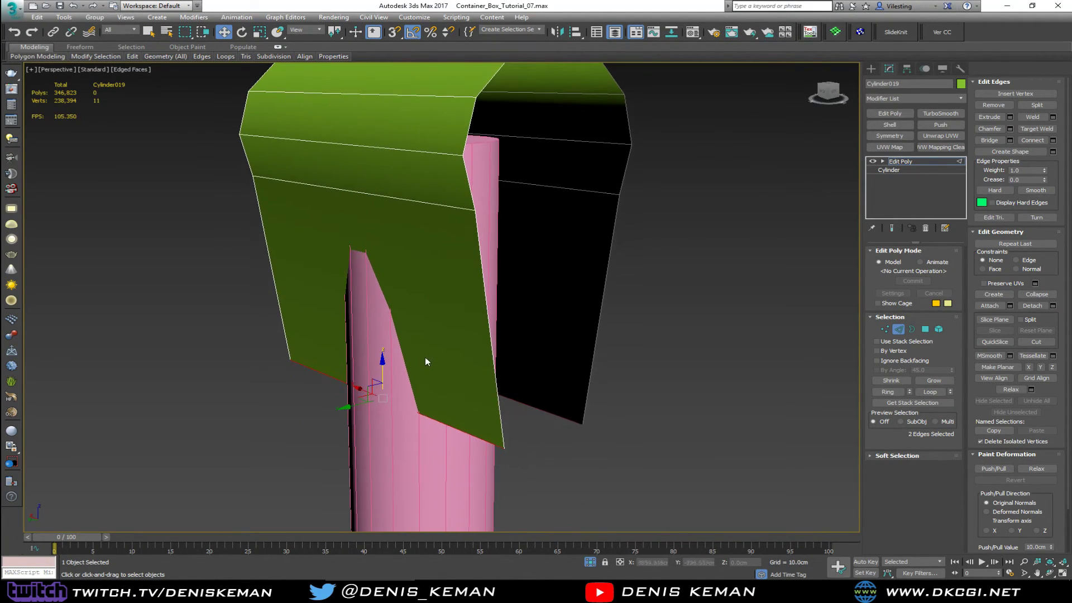
- Scale the two bottom edges of the side flaps apart along Y to 160%
key("r")
mouse_move(437, 384)
middle_mouse_down("alt")
mouse_move(416, 394)
mouse_move(426, 401)
middle_mouse_up("alt")
scroll(234, 397, "up", 4)
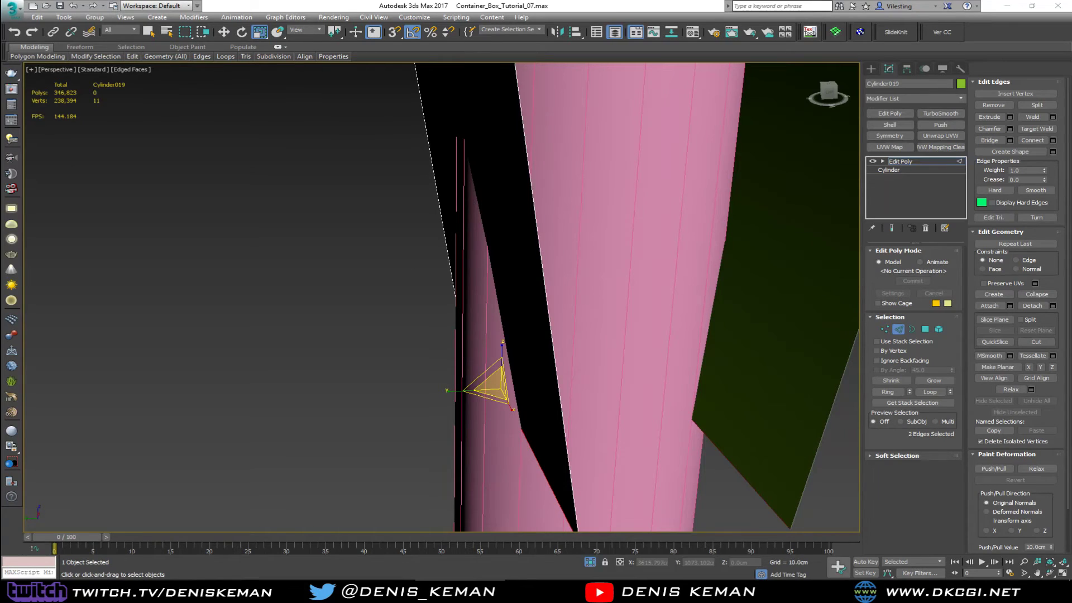
middle_click_drag(508, 354, 458, 312, "alt")
left_click_drag(335, 34, 336, 63)
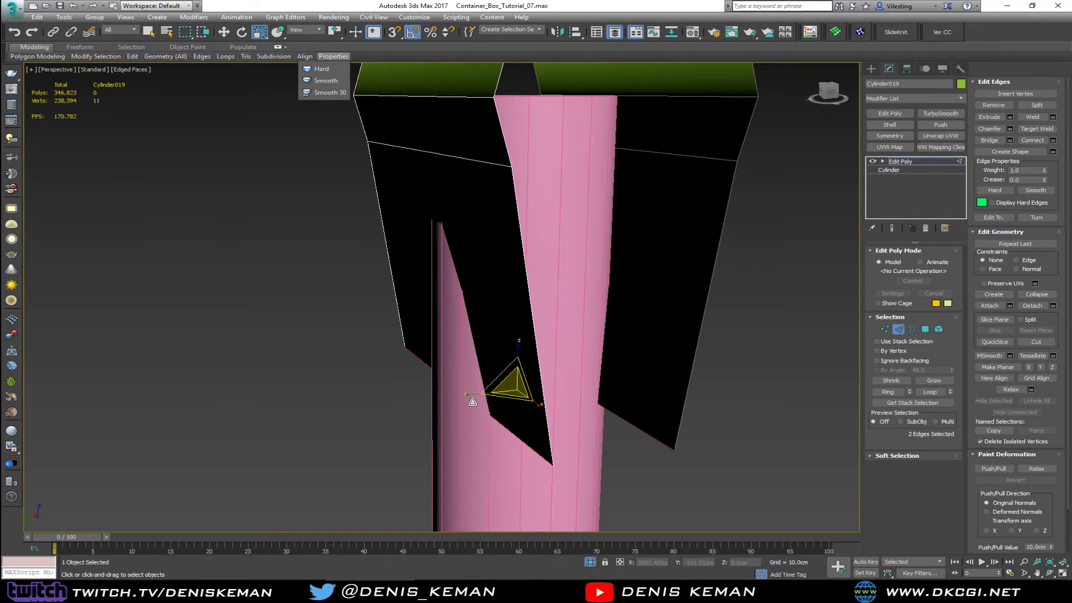
left_click_drag(474, 404, 445, 395)
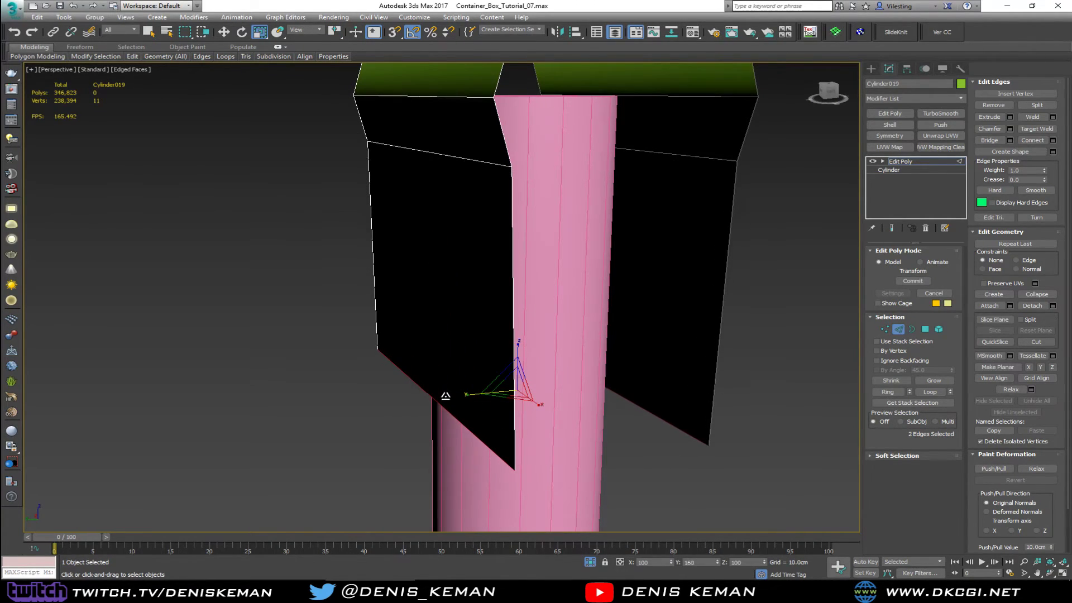
- Insert three evenly spaced edge loops around the pole cover, dividing its length into four strips
scroll(447, 407, "down", 4)
middle_click_drag(476, 342, 456, 355)
middle_click_drag(448, 350, 394, 331, "alt")
key("w")
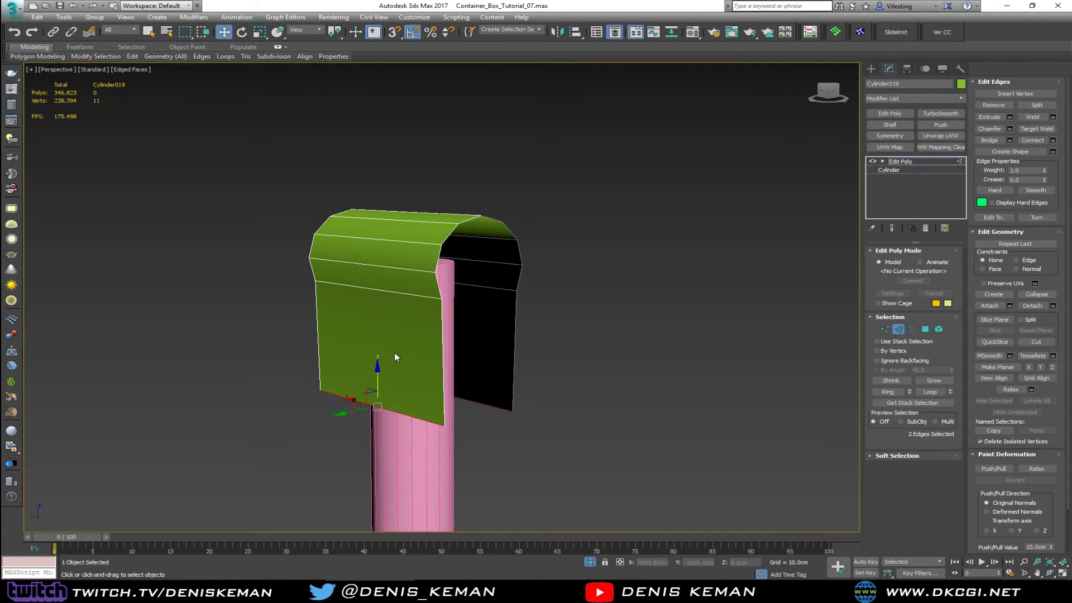
key("alt+s")
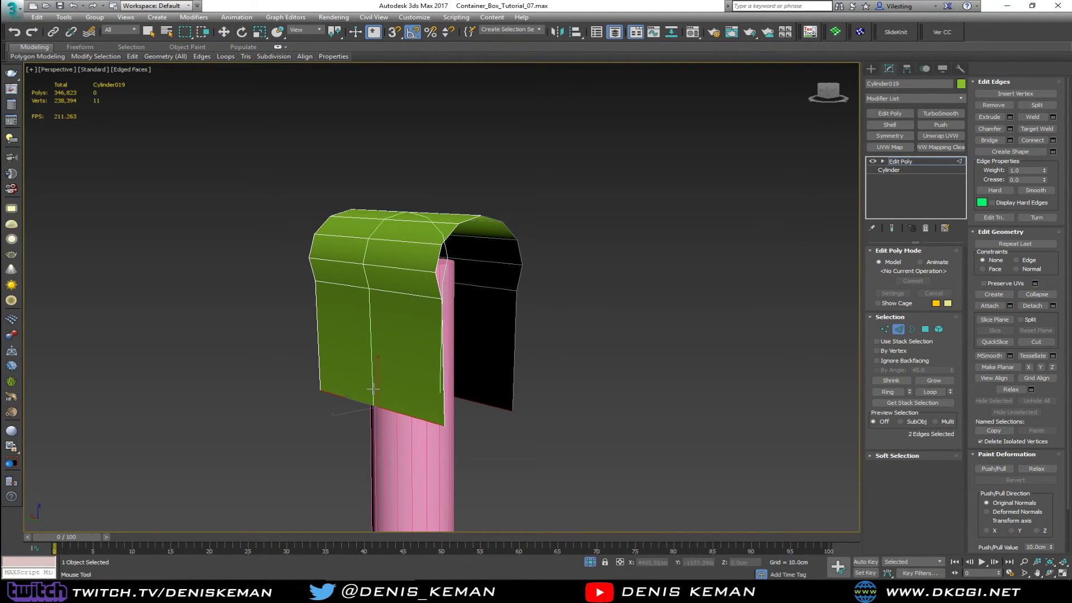
left_click(374, 389)
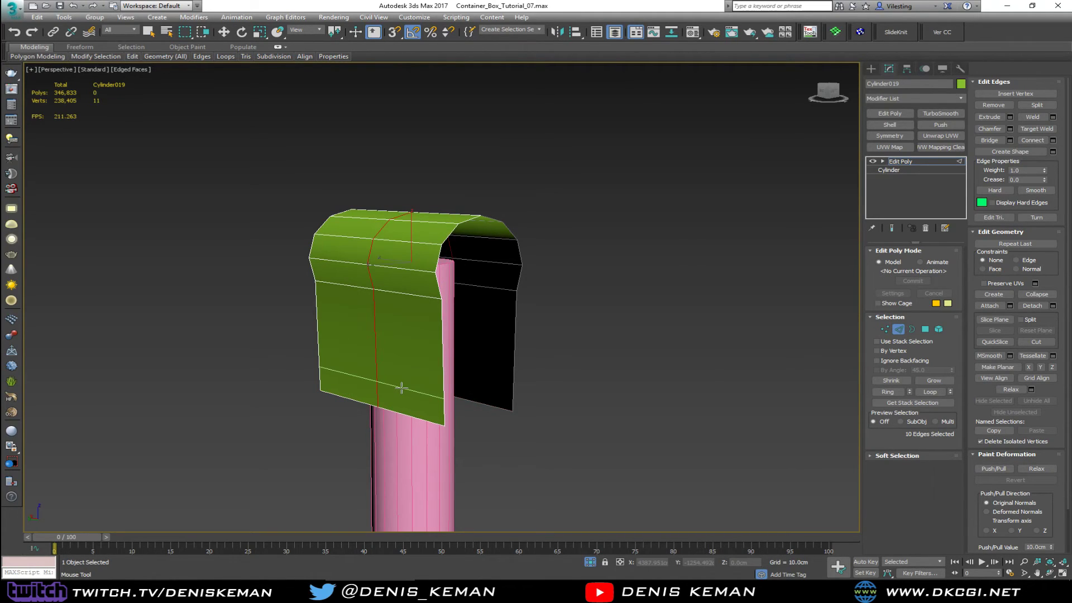
middle_click_drag(399, 389, 427, 393, "alt")
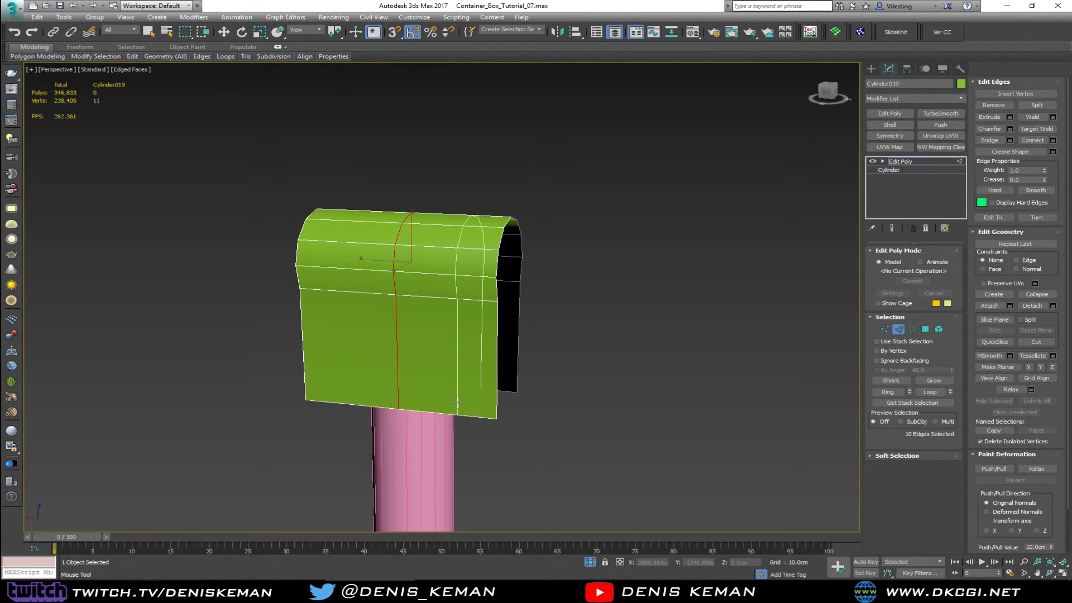
left_click(447, 400)
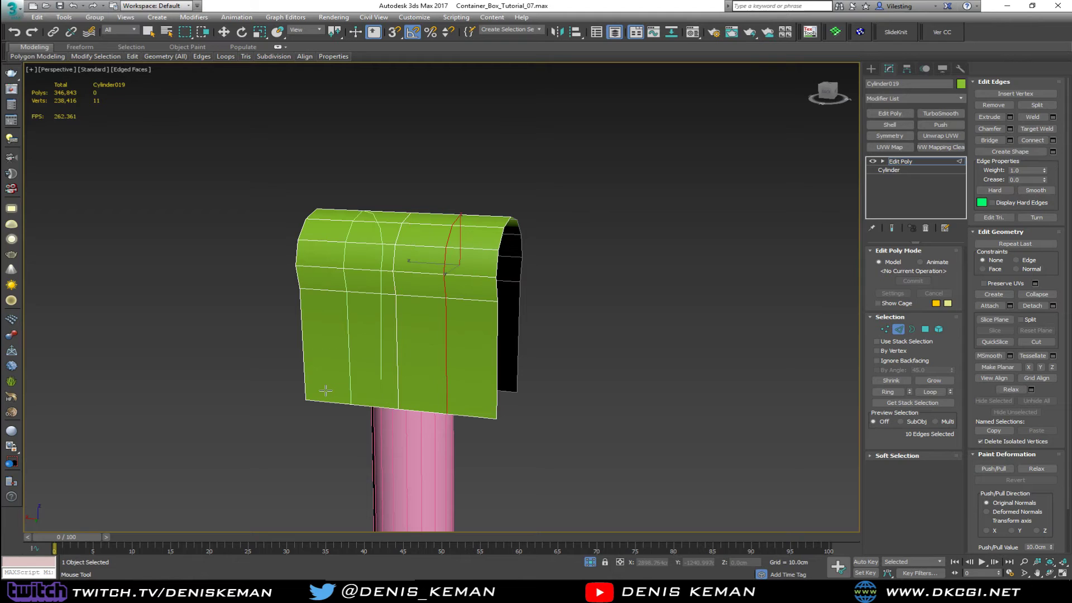
left_click(326, 390)
right_click(381, 411)
- Select the four bottom corner vertices of the pole cover and try scaling them closer together along Y
key("1")
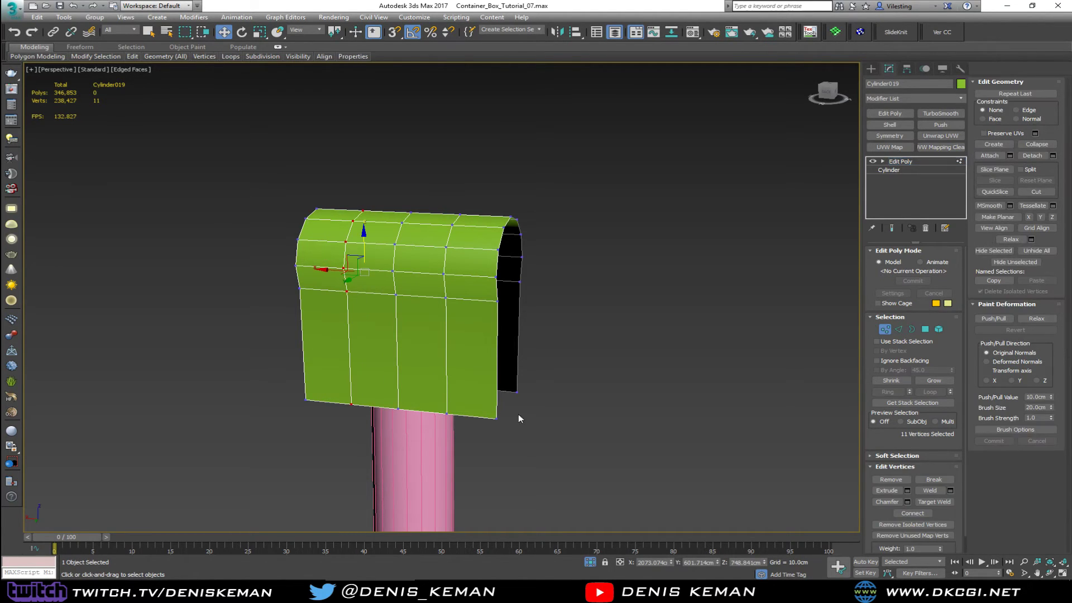
left_click_drag(510, 423, 496, 433)
mouse_move(496, 433)
middle_mouse_down("alt")
mouse_move(477, 437)
mouse_move(488, 441)
middle_mouse_up("alt")
key("r")
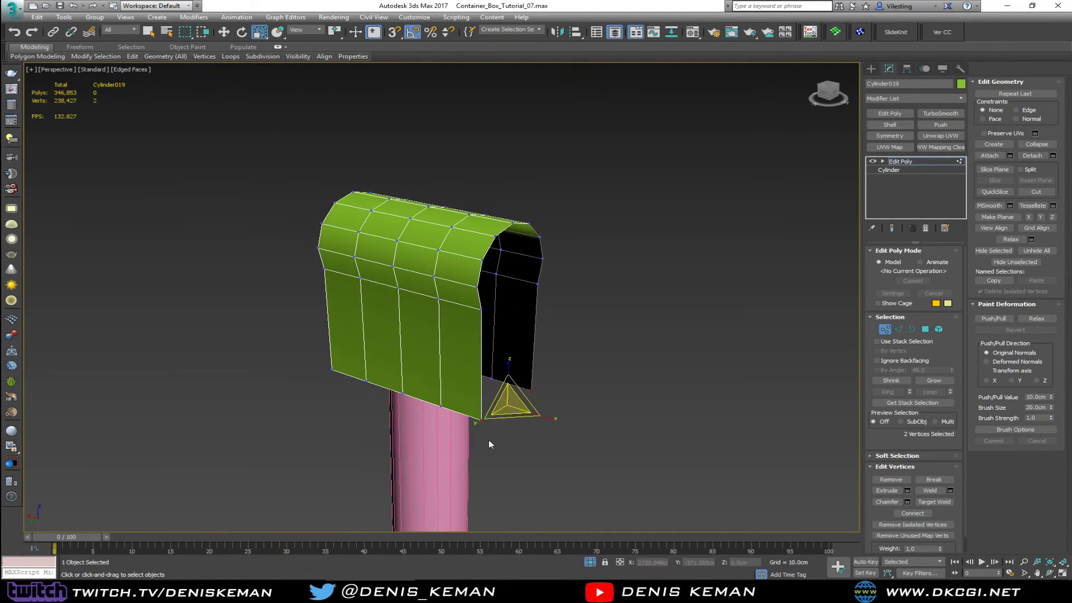
left_click_drag(487, 421, 429, 417)
middle_click_drag(429, 417, 222, 406, "alt")
left_click_drag(318, 437, 308, 435, "ctrl")
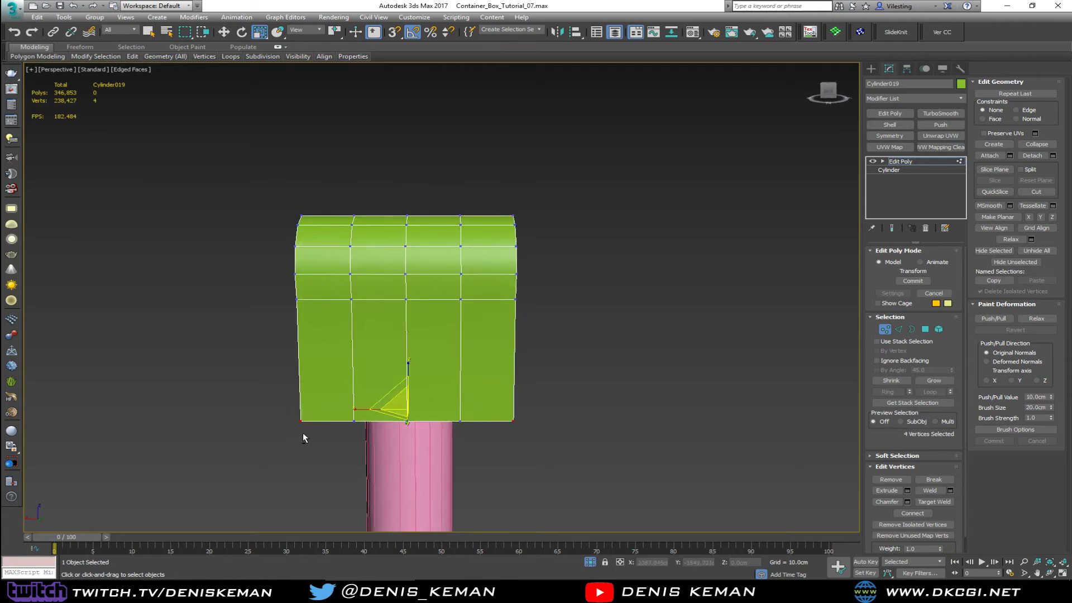
middle_click_drag(309, 436, 238, 436, "alt")
left_click_drag(384, 414, 516, 413)
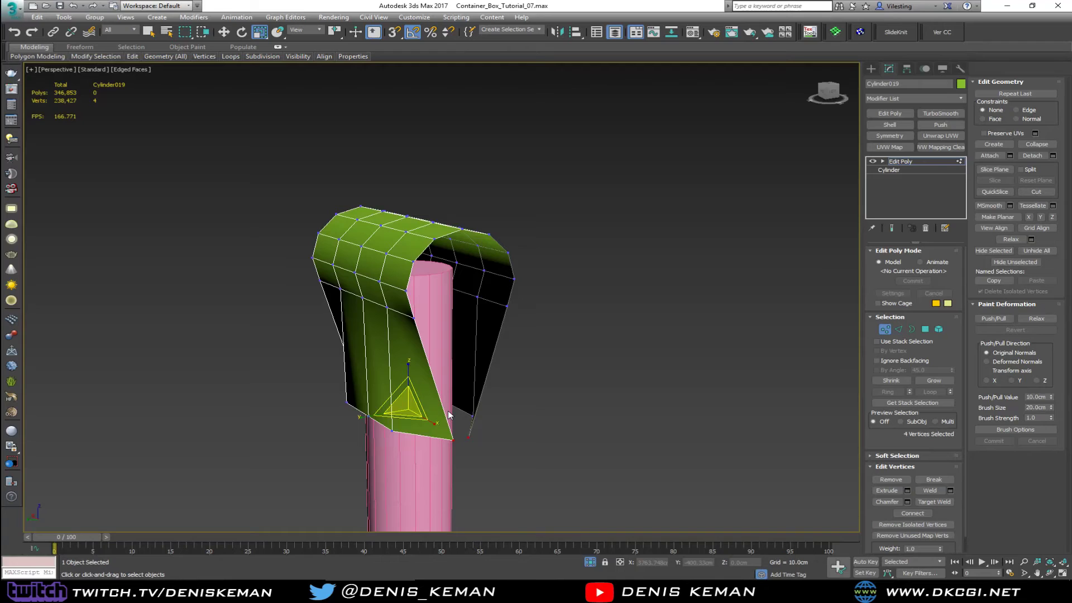
left_click_drag(449, 415, 411, 339)
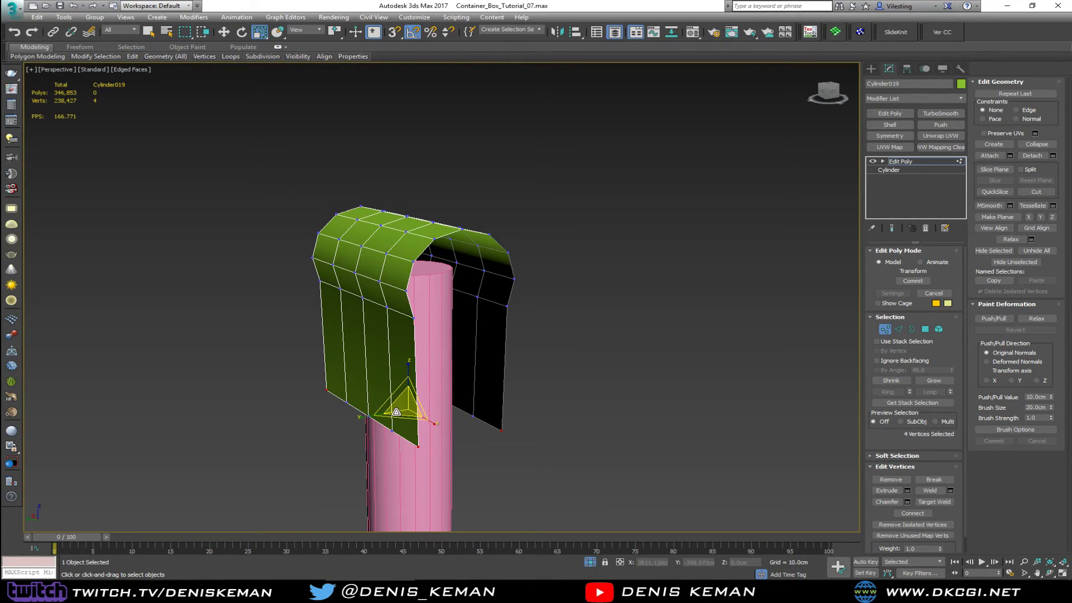
- Add the end vertices of the second row from the bottom to the selection and scale all eight inward along Y
left_click(412, 318, "ctrl")
left_click(506, 307, "ctrl")
middle_click_drag(406, 331, 513, 324, "alt")
left_click_drag(314, 309, 325, 306, "ctrl")
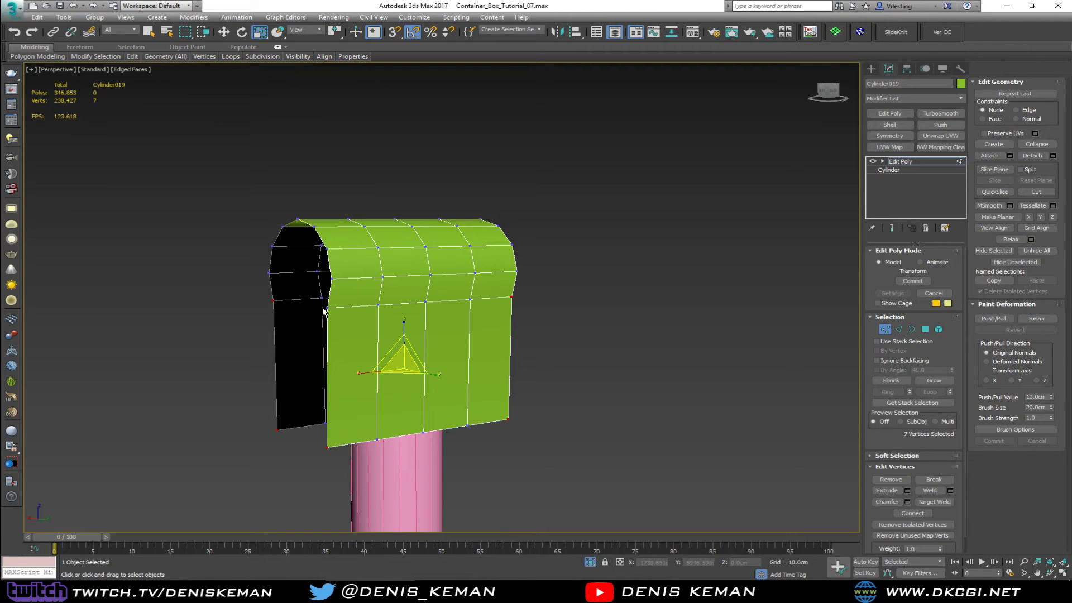
middle_click_drag(359, 318, 301, 348, "alt")
left_click_drag(360, 370, 400, 363)
- Scale the four end vertices of the cover's third row from the bottom inward along Y
left_click(401, 318)
left_click(510, 293, "ctrl")
middle_click_drag(372, 323, 293, 338, "alt")
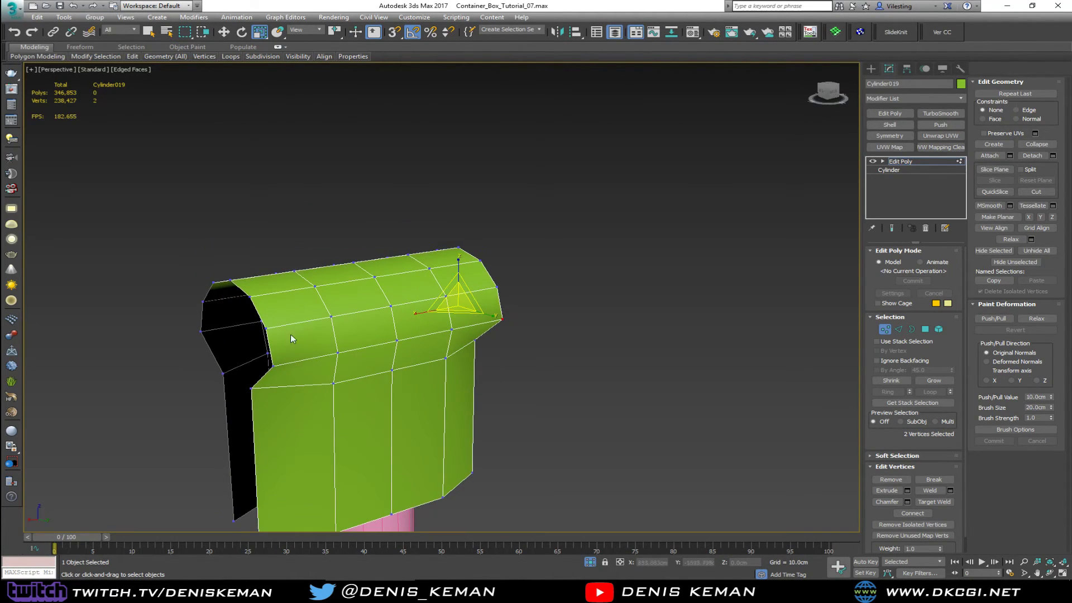
left_click(202, 331, "ctrl")
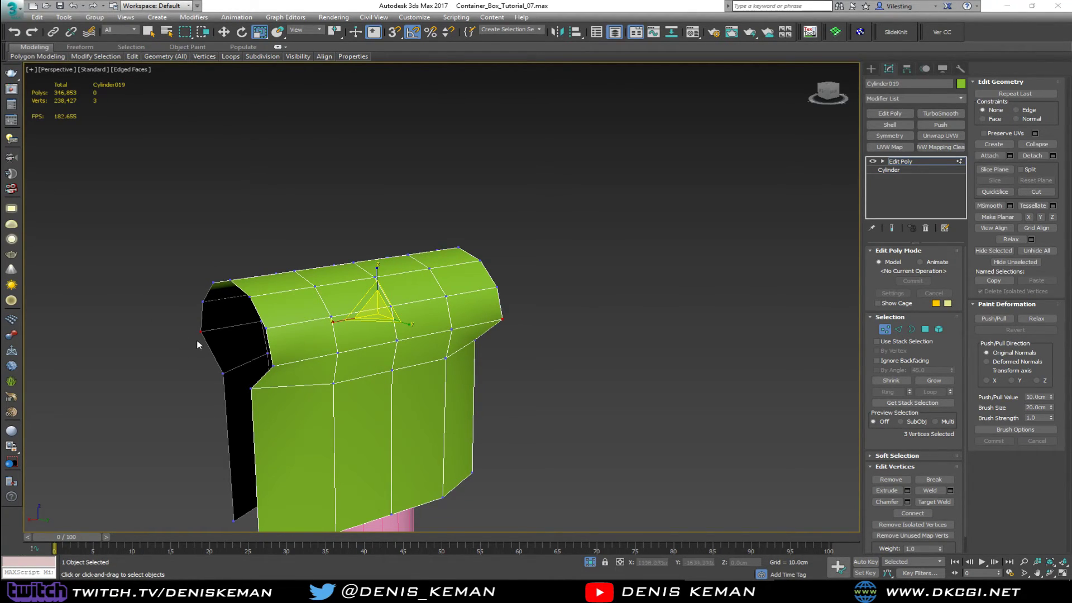
middle_click_drag(196, 342, 197, 323)
left_click(273, 343, "ctrl")
middle_click_drag(385, 348, 258, 354, "alt")
left_click_drag(315, 311, 346, 308)
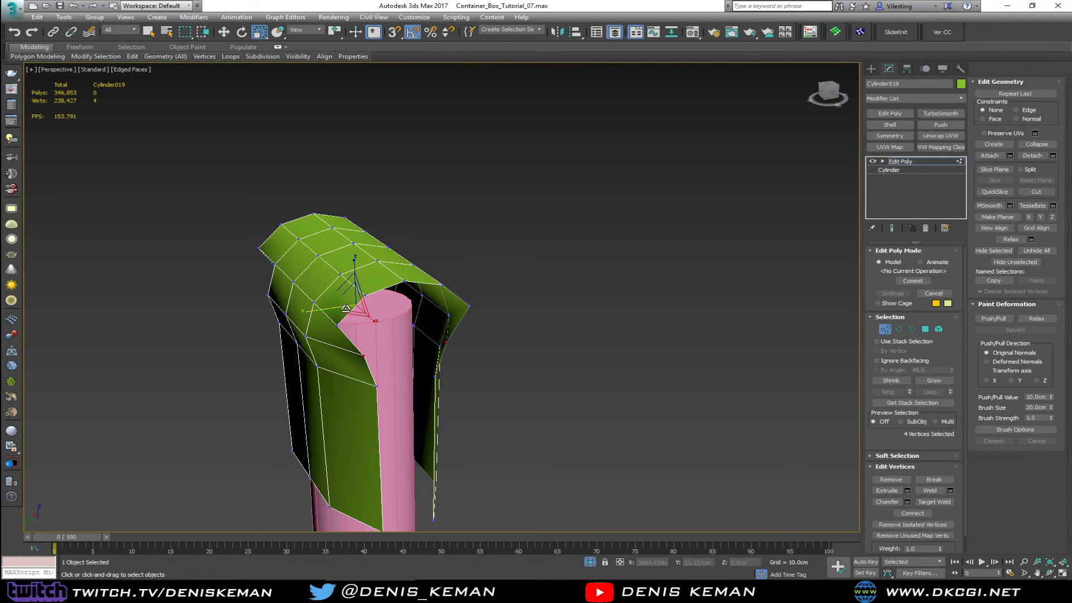
- Scale the four end vertices of the cover's fourth row from the bottom inward along Y
left_click(337, 322)
left_click(260, 250)
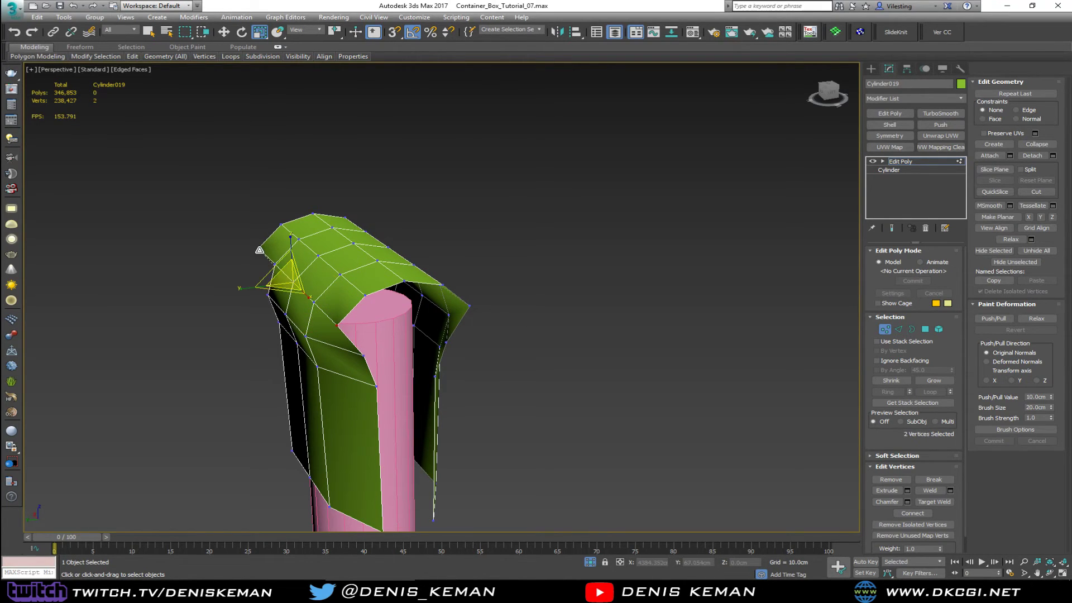
left_click(468, 305, "ctrl")
middle_click_drag(468, 305, 477, 293, "alt")
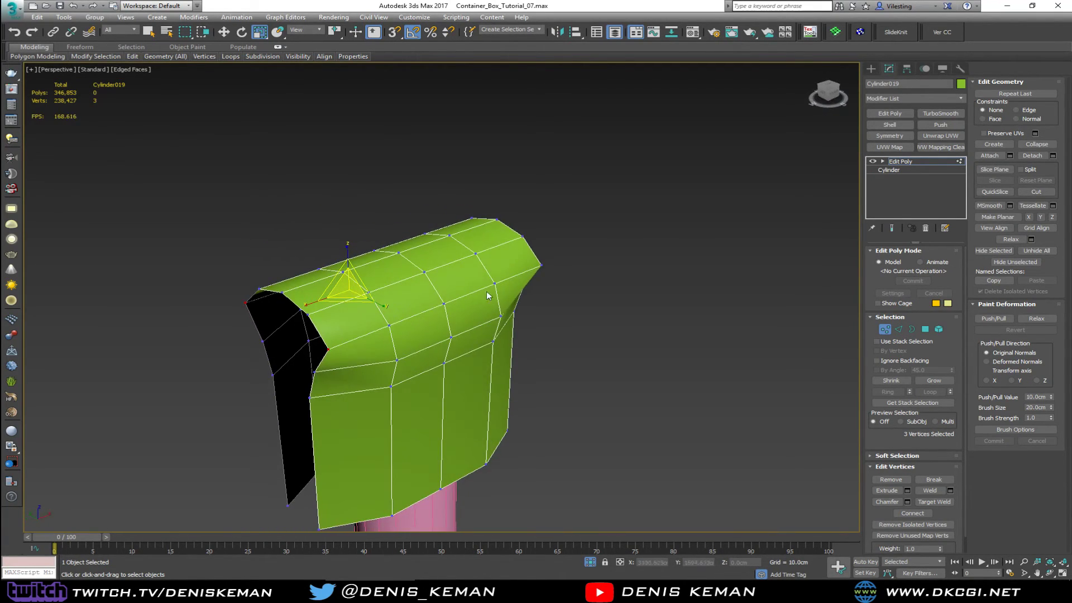
left_click(543, 267, "ctrl")
middle_click_drag(374, 309, 396, 290, "alt")
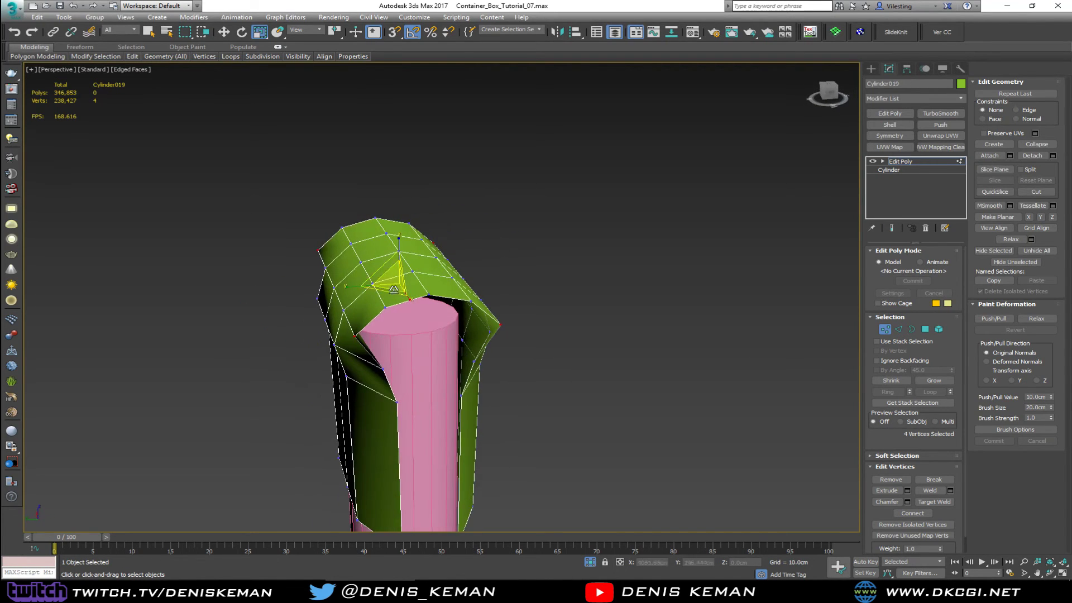
left_click_drag(359, 285, 380, 284)
- Scale the four end vertices just below the cover's top ridge inward along Y
mouse_move(414, 380)
middle_mouse_down("alt")
mouse_move(468, 329)
mouse_move(438, 336)
mouse_move(427, 382)
middle_mouse_up("alt")
left_click(417, 317)
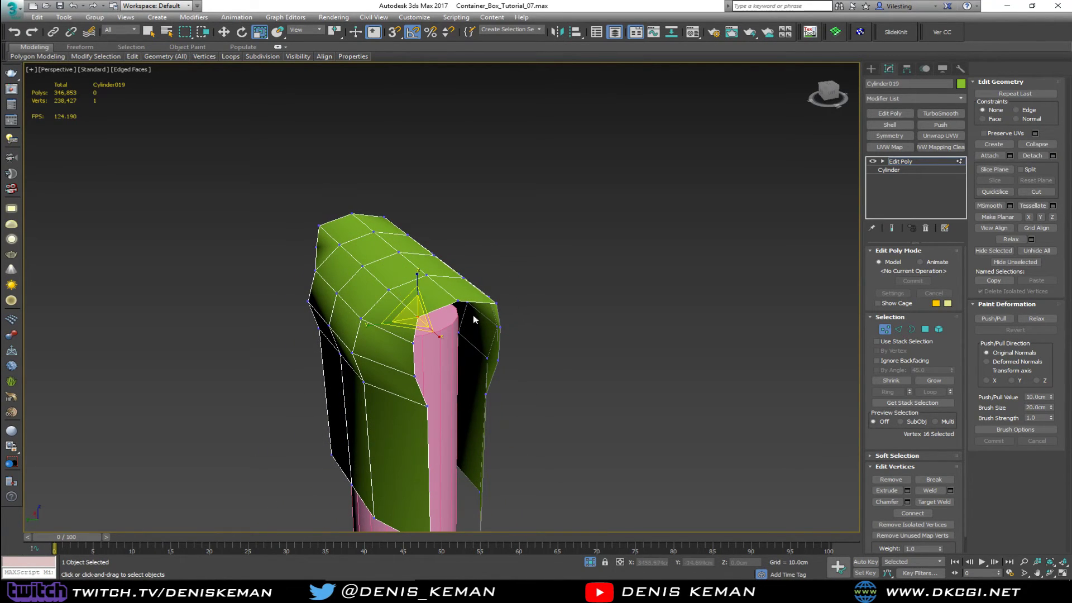
left_click(497, 303, "ctrl")
left_click(384, 218, "ctrl")
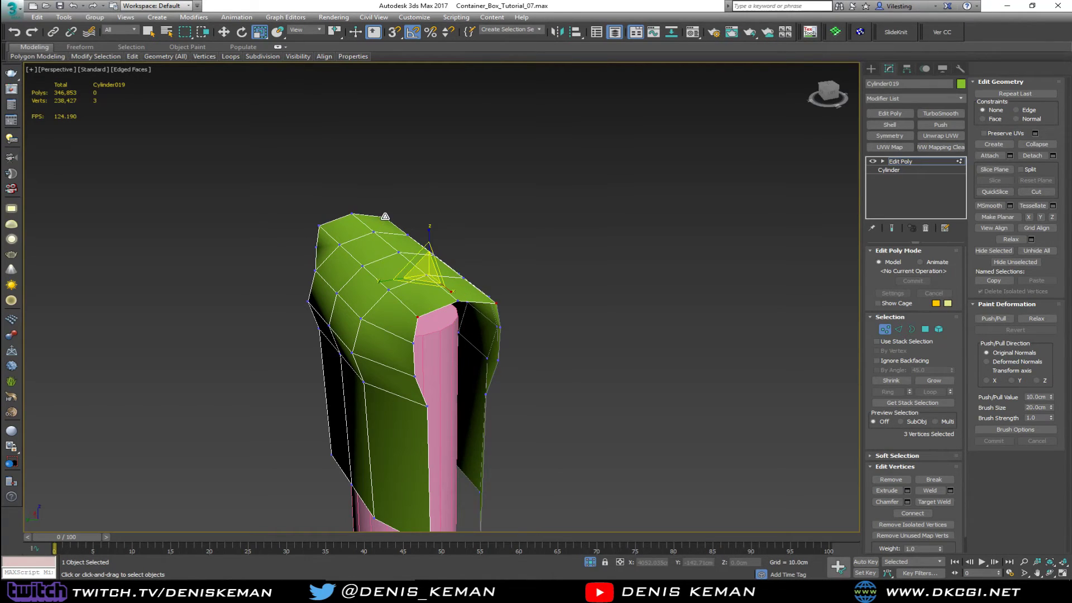
left_click(320, 224, "ctrl")
left_click_drag(355, 274, 373, 266)
middle_click_drag(403, 340, 375, 264)
mouse_move(400, 320)
middle_mouse_down("alt")
mouse_move(405, 285)
mouse_move(386, 284)
mouse_move(385, 311)
middle_mouse_up("alt")
key("2")
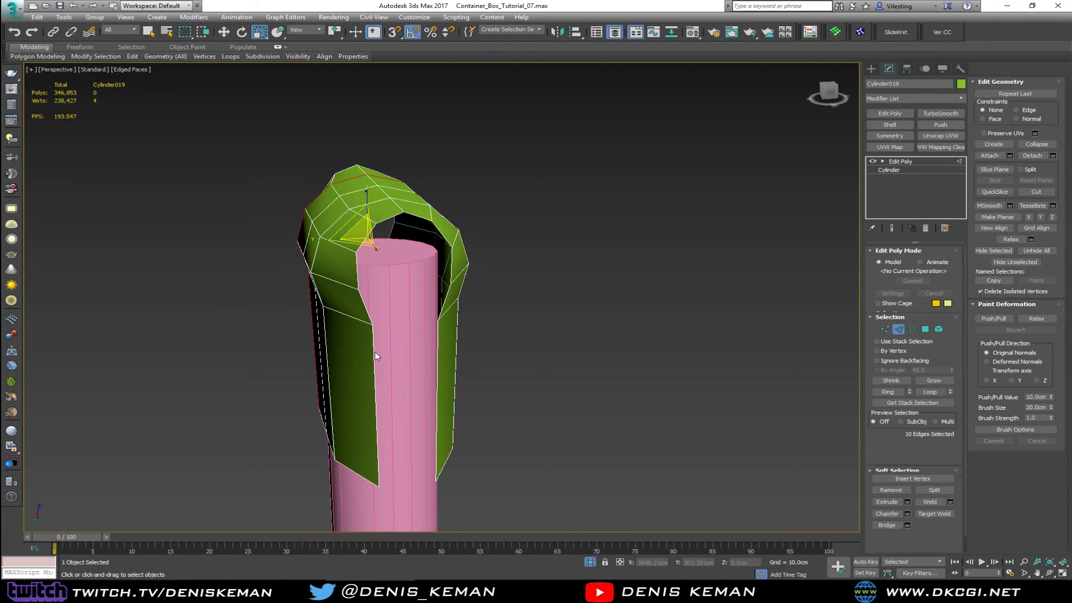
left_click(375, 354)
left_click(369, 316, "ctrl")
middle_click_drag(373, 318, 346, 354, "alt")
- Delete the cover's polygons on one side and at one end, keeping only a single quarter of the shape
key("4")
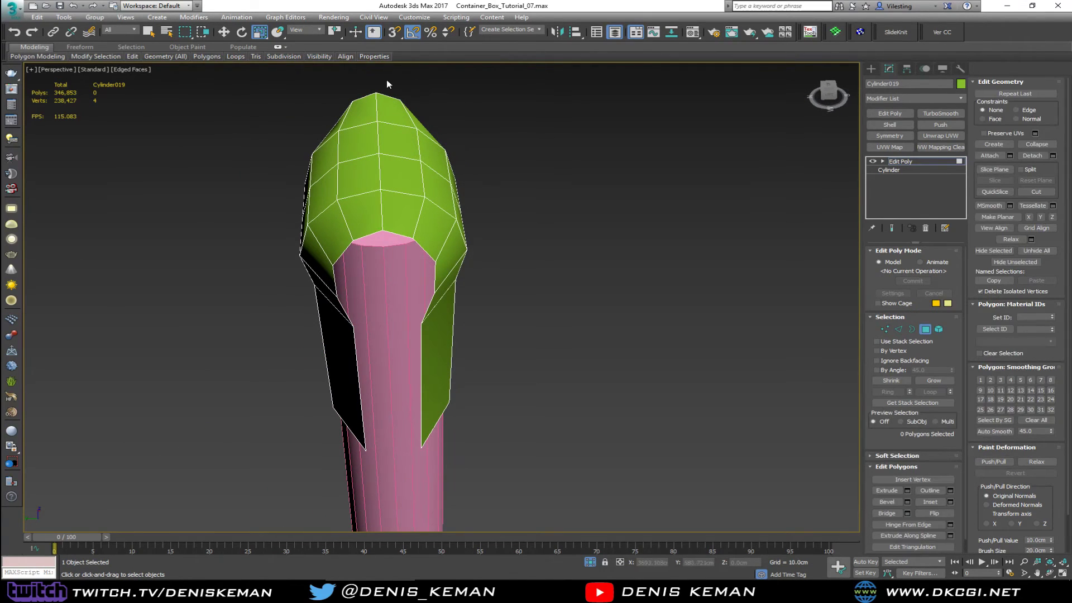
left_click_drag(574, 491, 571, 488)
key("F3")
key("Delete")
middle_click_drag(482, 283, 575, 270, "alt")
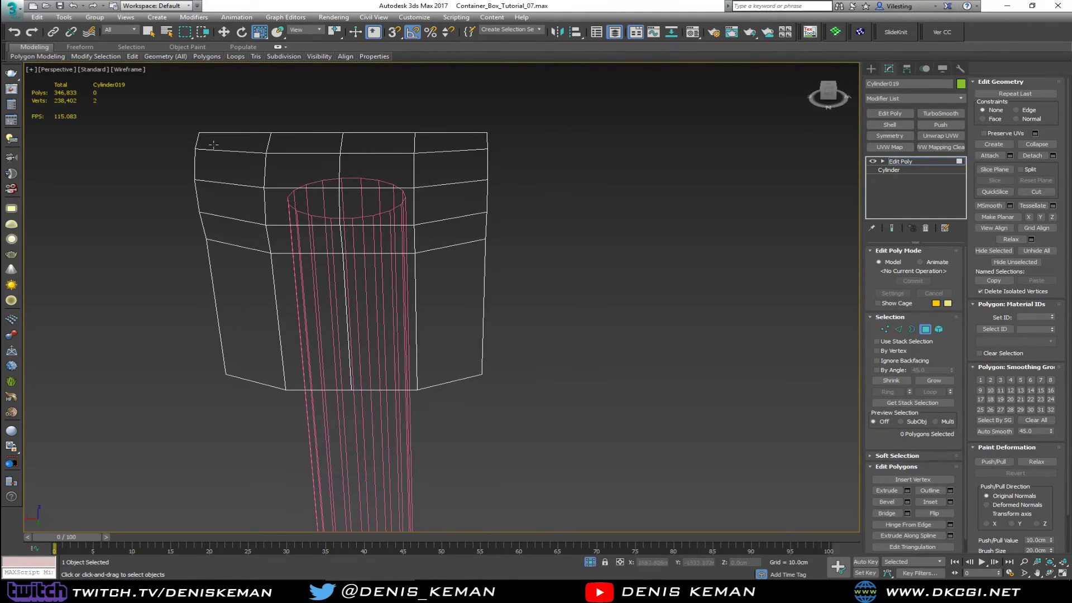
left_click_drag(270, 406, 312, 442)
key("Delete")
mouse_move(290, 329)
middle_mouse_down("alt")
mouse_move(349, 338)
mouse_move(388, 312)
mouse_move(371, 302)
middle_mouse_up("alt")
key("F3")
- Extend the lower vertical end edge as a new polygon along Y, snapped to the cover's centre line
key("2")
left_click(405, 319)
key("w")
left_click_drag(379, 363, 436, 179, "shift")
key("s")
middle_click_drag(436, 179, 434, 226, "alt")
key("1")
mouse_move(436, 268)
left_mouse_down()
mouse_move(432, 258)
mouse_move(430, 268)
left_mouse_up()
middle_click_drag(726, 270, 721, 307)
left_click(884, 329)
middle_click_drag(495, 300, 480, 302, "alt")
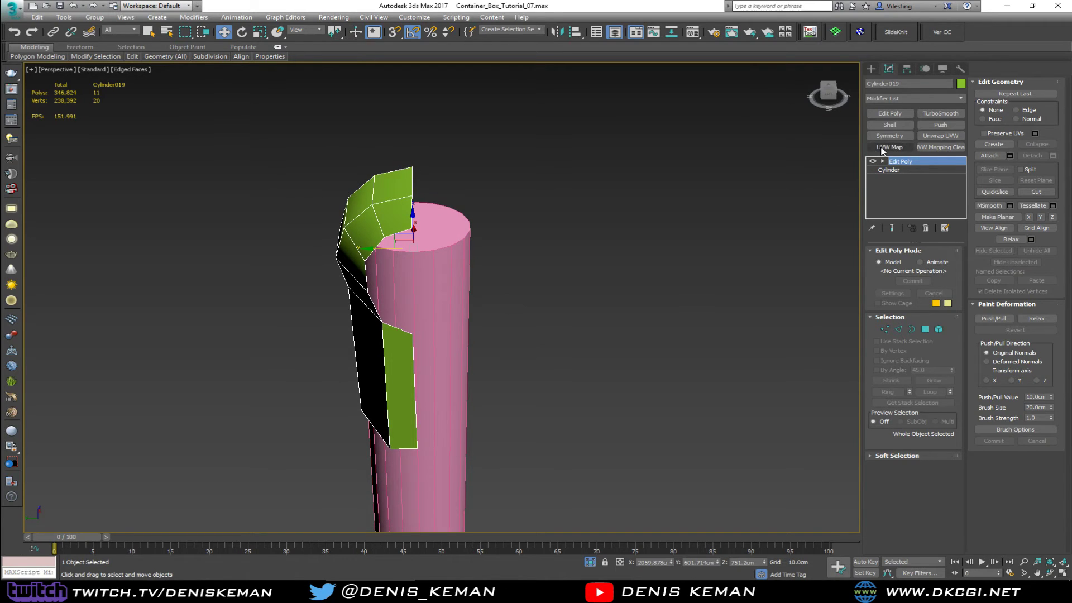
- Add a Symmetry modifier to the quarter cover on the X mirror axis with Flip enabled
left_click(889, 136)
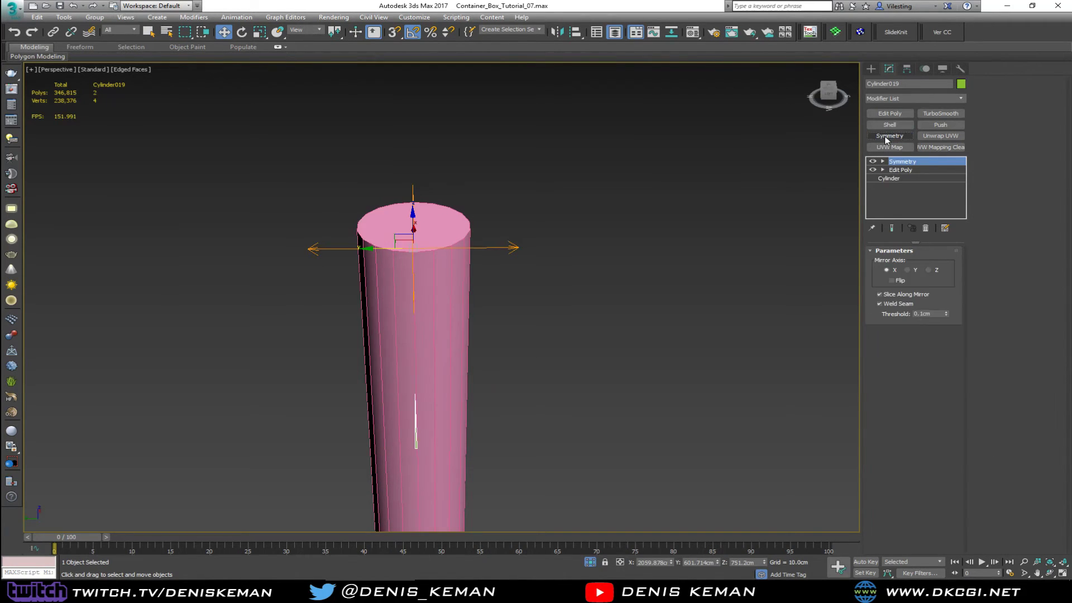
left_click(891, 281)
middle_click_drag(468, 264, 478, 265, "alt")
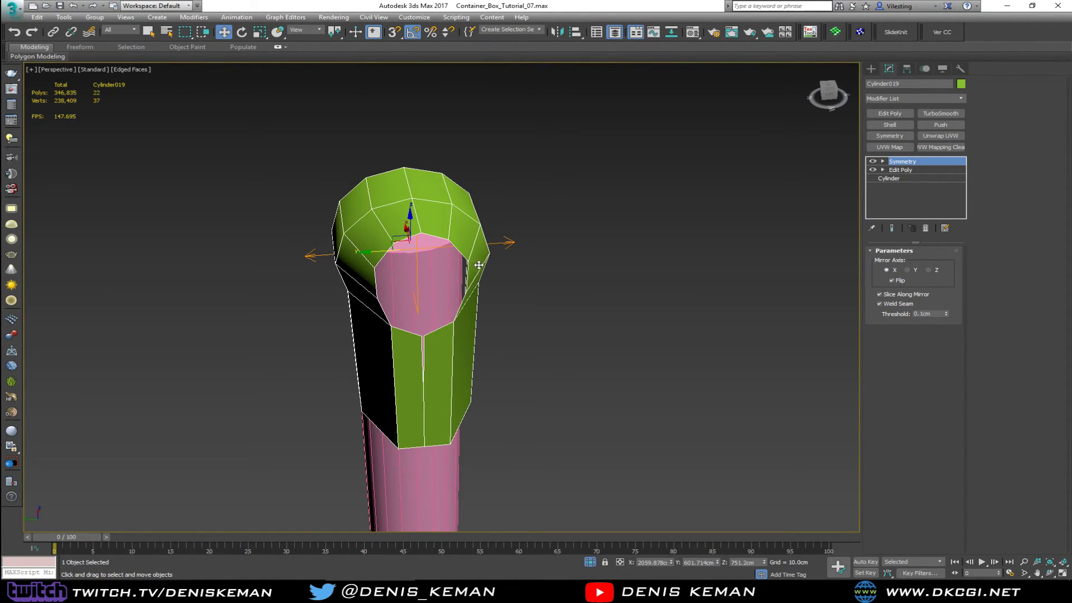
- Move the upper vertex of the lower centre seam along Y to close the gap between the mirrored halves
left_click(895, 171)
left_click(399, 350)
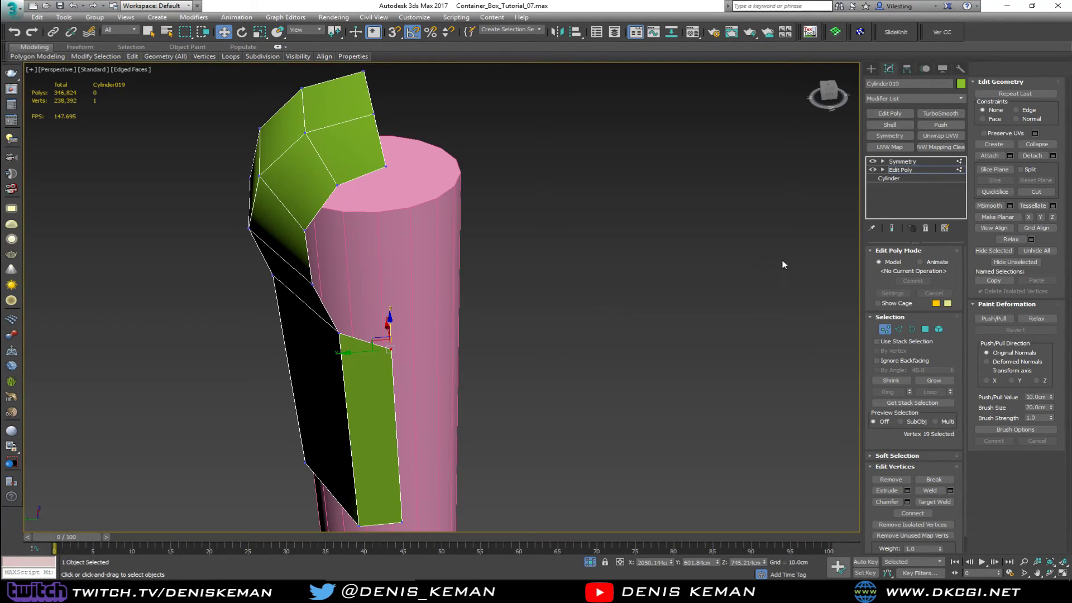
key("grave")
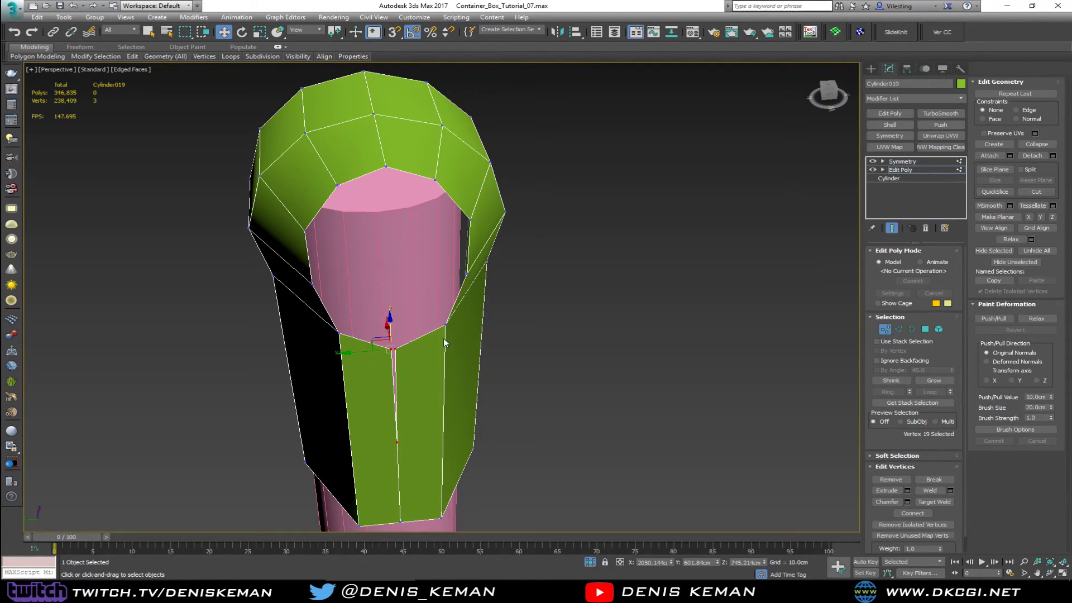
left_click_drag(364, 350, 368, 351)
middle_click_drag(385, 342, 396, 302)
- Leave vertex editing and convert the mirrored cover to an Editable Poly
left_click(886, 329)
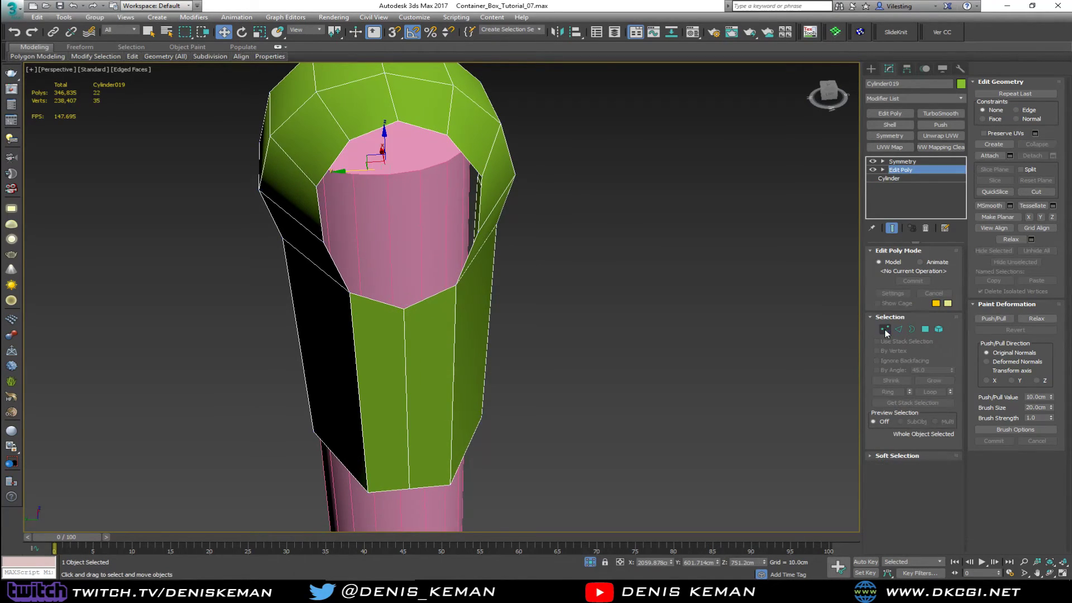
middle_click_drag(447, 246, 450, 254)
right_click(422, 237)
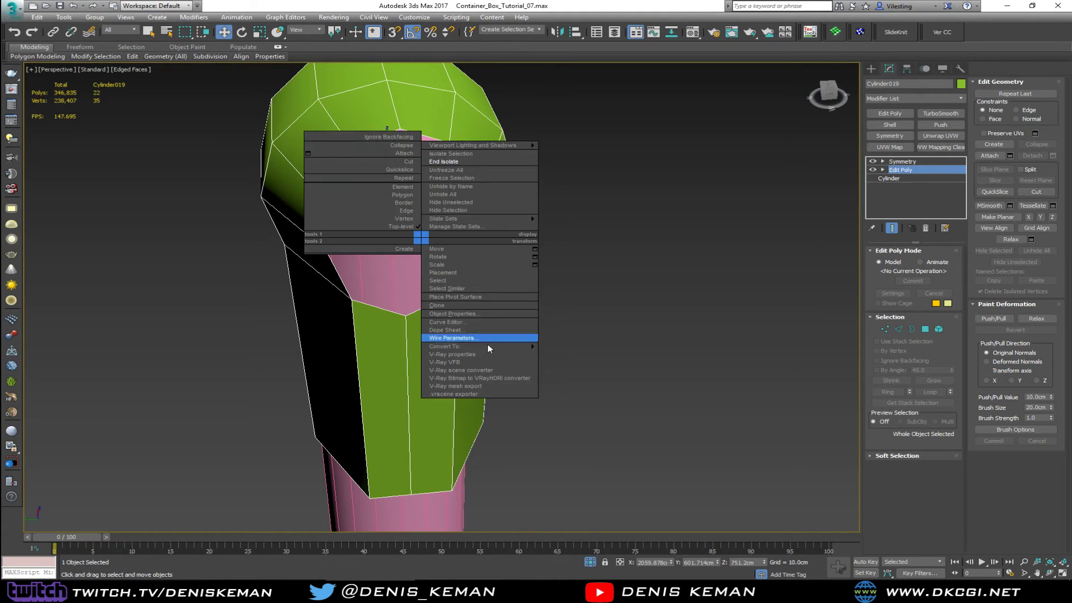
mouse_move(489, 346)
left_click(585, 354)
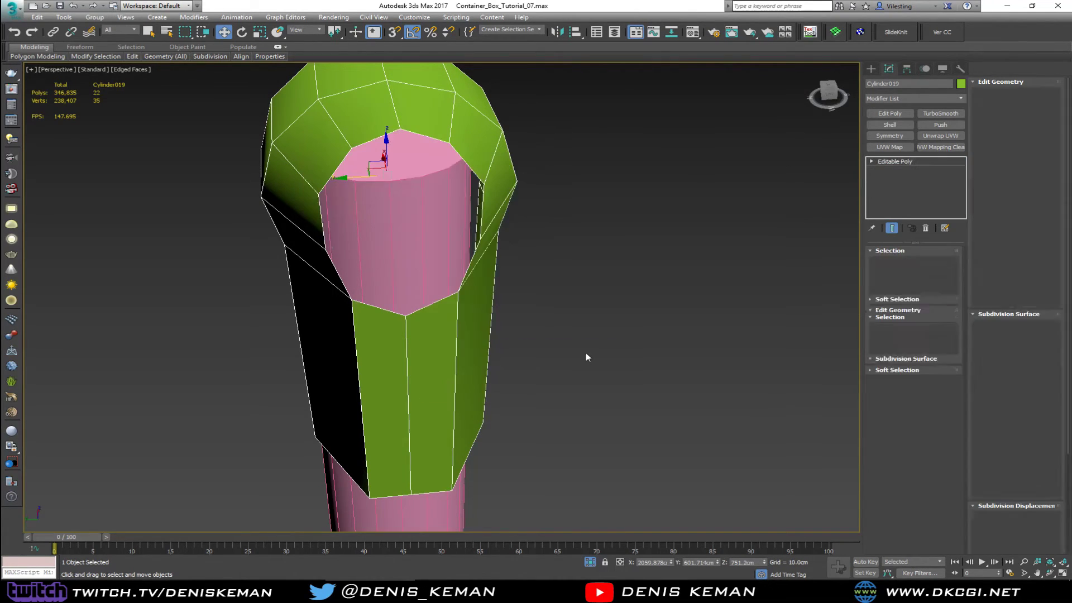
- Select the border of the cover's end opening and apply Regularize to it
key("3")
left_click(433, 306)
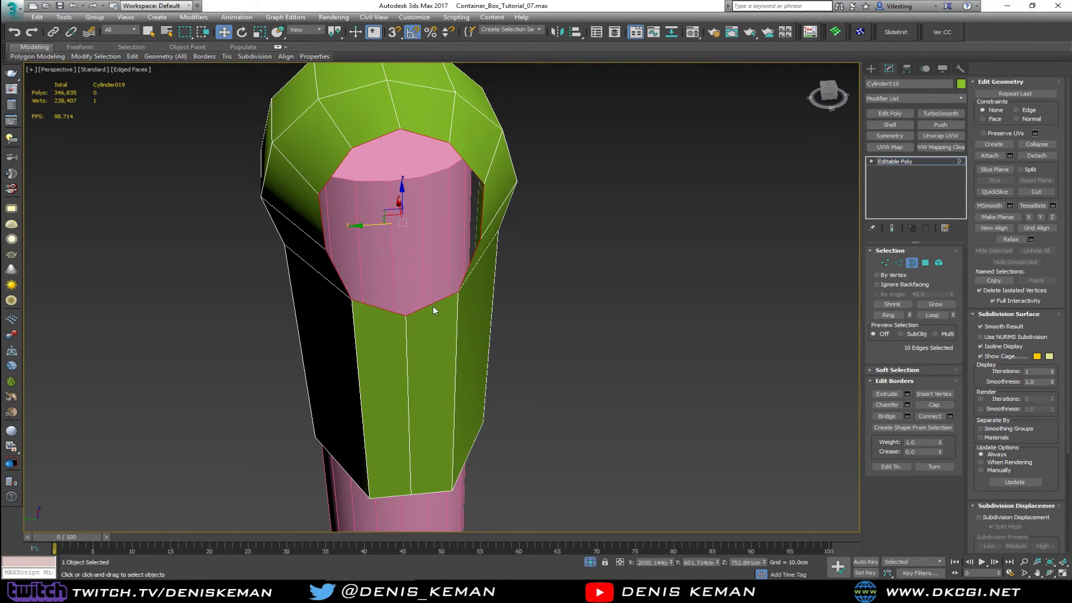
right_click(433, 306)
left_click(415, 370)
- Chamfer the vertical centre edge below the end opening by 0.2 cm
middle_click_drag(415, 369, 411, 277, "alt")
key("2")
left_click(404, 340)
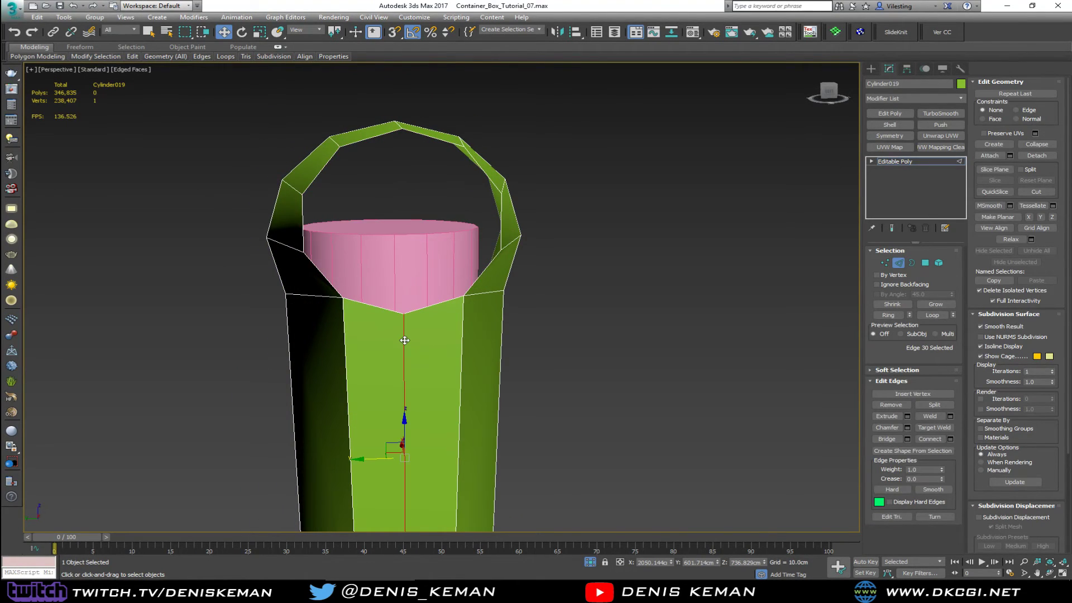
middle_click_drag(404, 340, 430, 249)
scroll(431, 248, "down", 3)
key("alt")
left_click(907, 427)
scroll(450, 262, "up", 2)
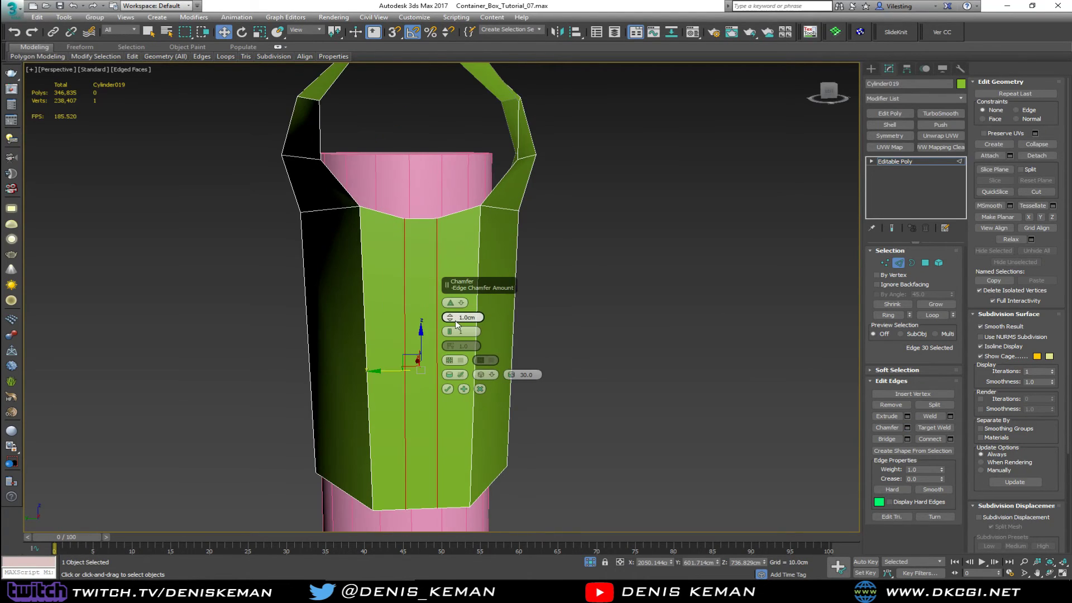
left_click_drag(450, 317, 449, 318)
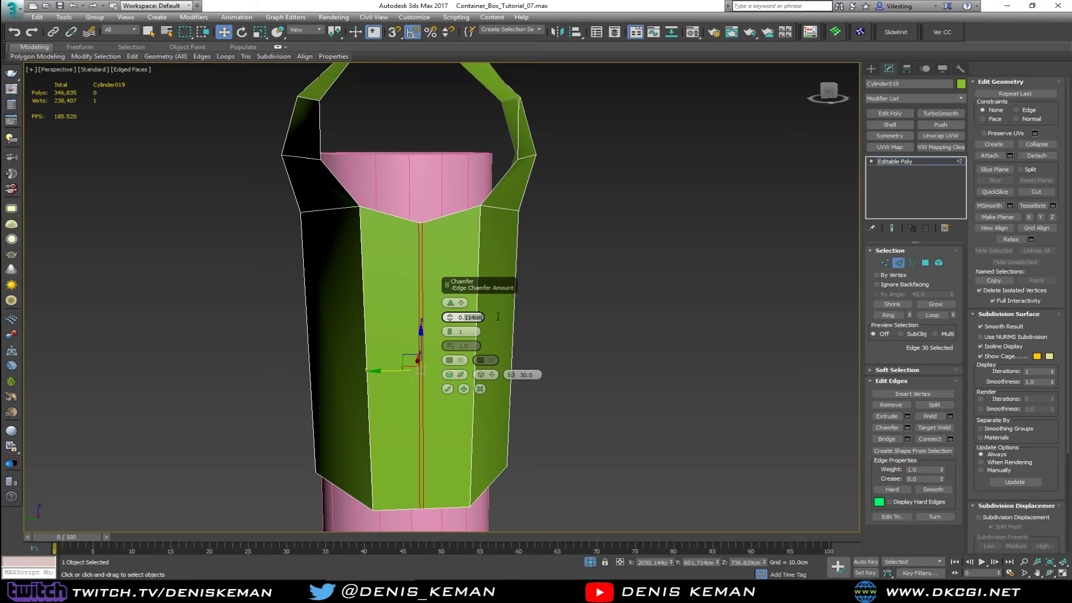
type("2")
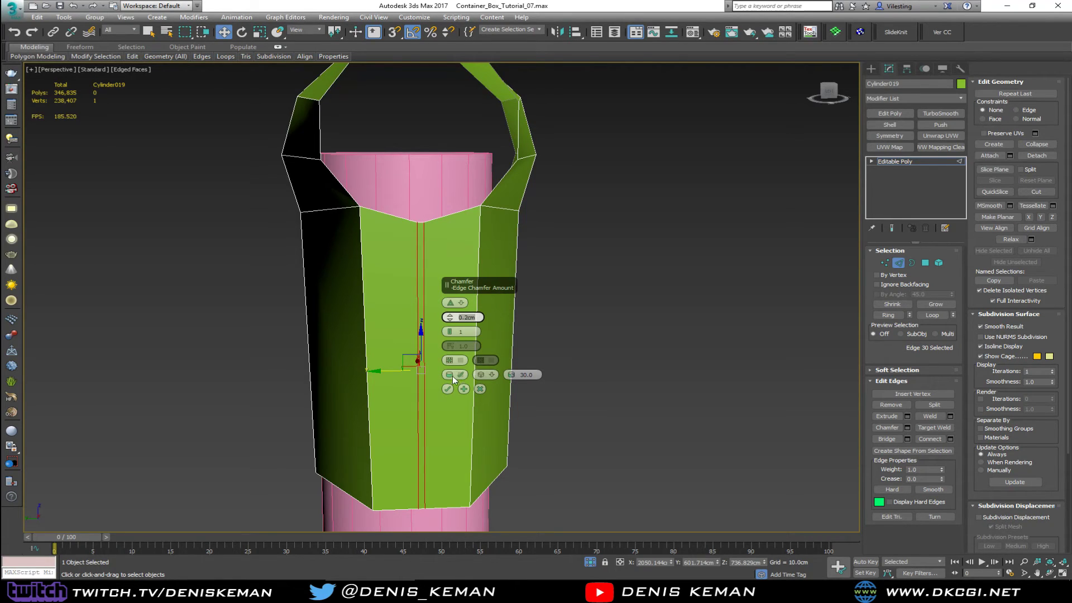
key("Return")
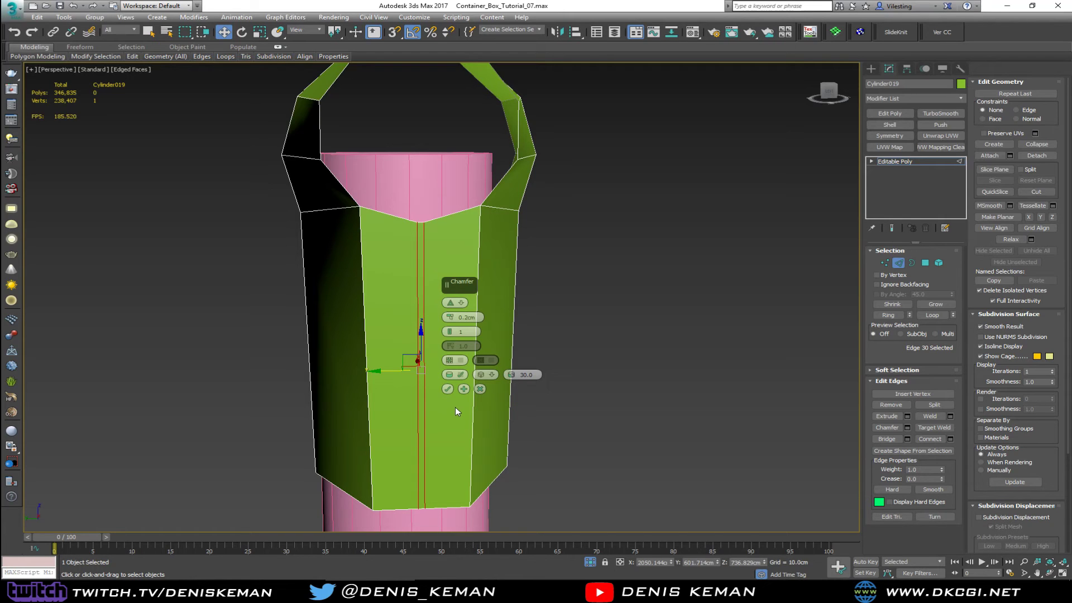
left_click(447, 388)
- Delete the narrow polygon strip between the two chamfered centre edges
key("4")
left_click(421, 279)
key("Delete")
middle_click_drag(426, 271, 454, 321, "alt")
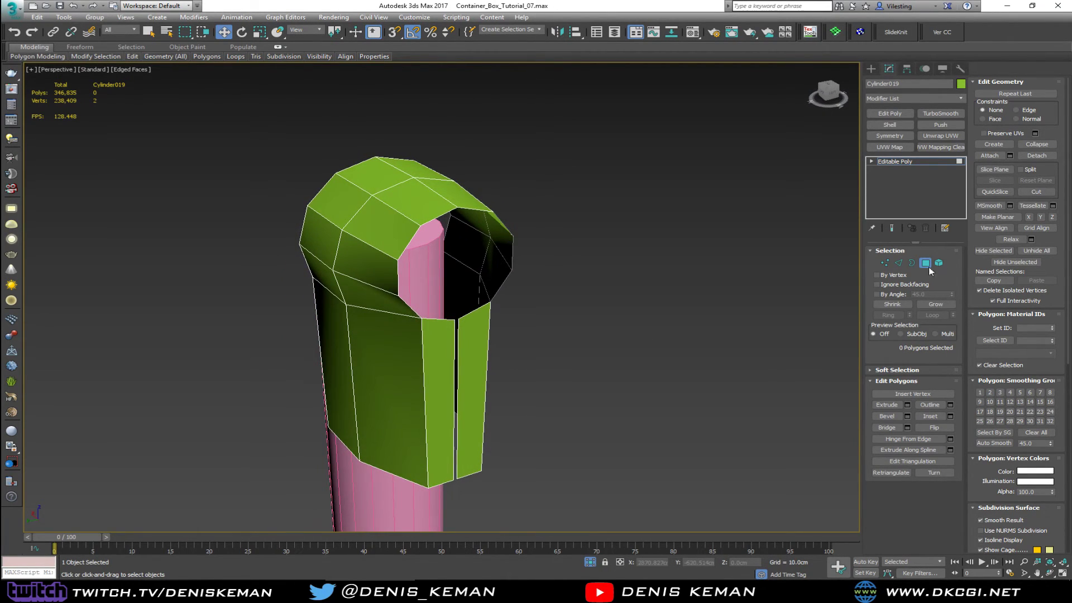
left_click(925, 263)
- Move only the cover's pivot along X, snapping it to a vertex on the open cut edge
middle_click_drag(574, 296, 766, 274, "alt")
left_click(907, 68)
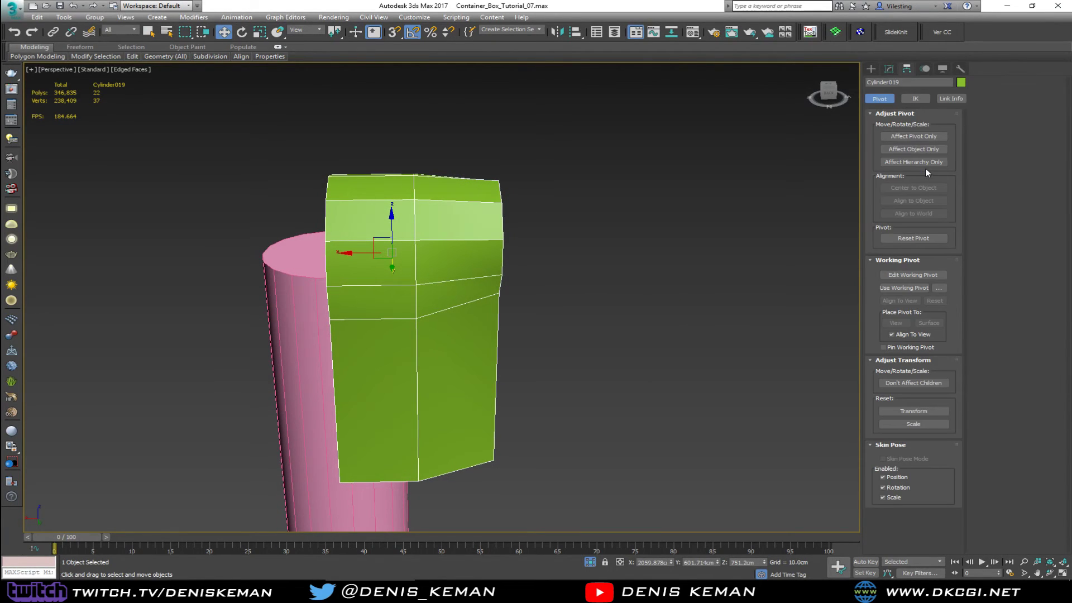
left_click(919, 139)
left_click_drag(360, 252, 330, 177)
key("s")
left_click(898, 138)
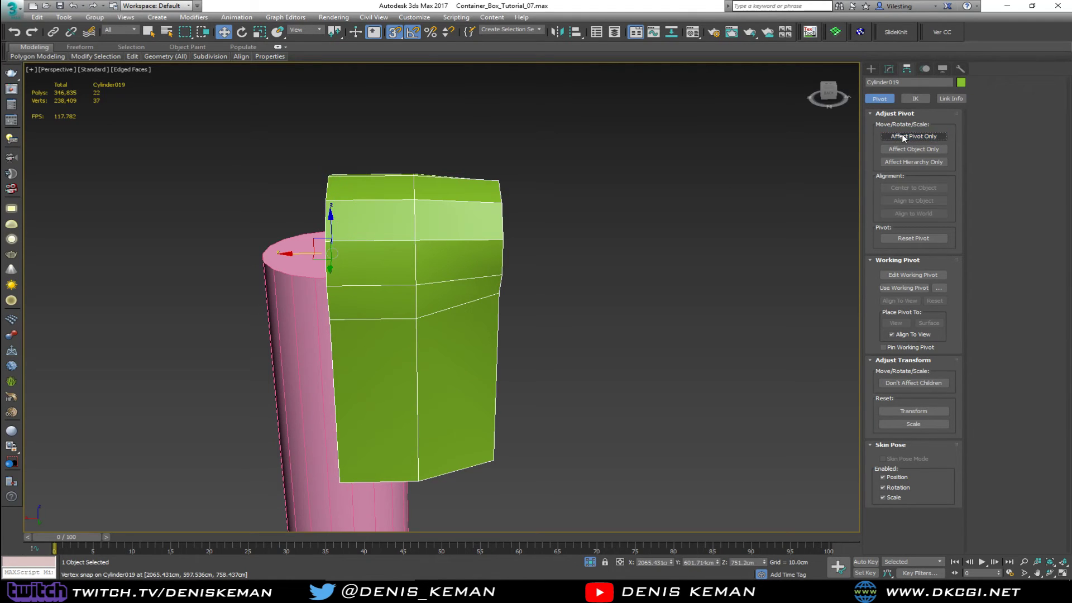
- Try mirroring the half cover with a Symmetry modifier on the Y and Z axes
left_click(889, 68)
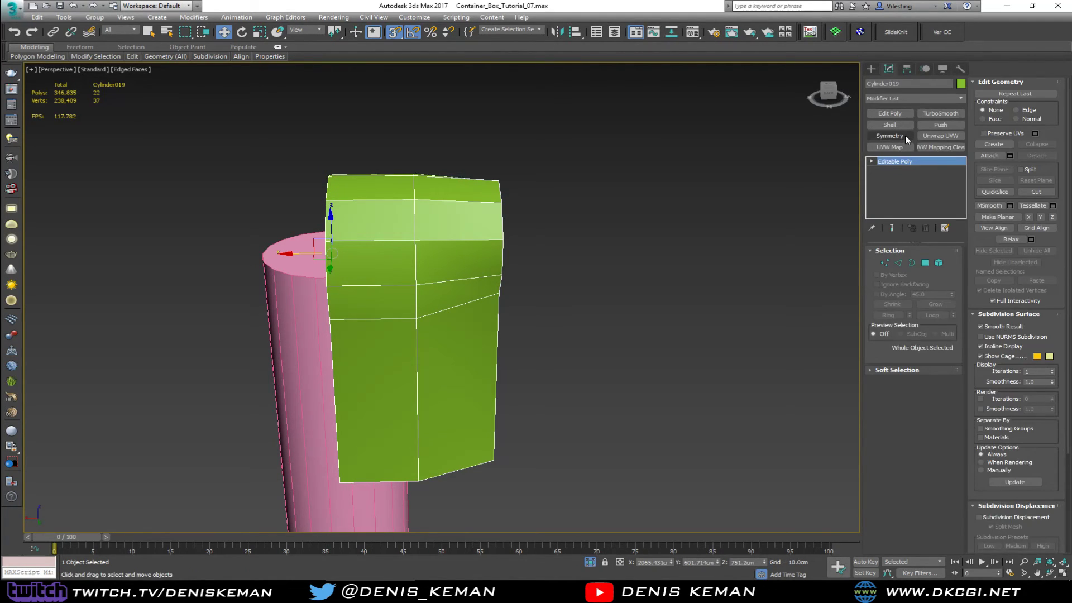
left_click(905, 137)
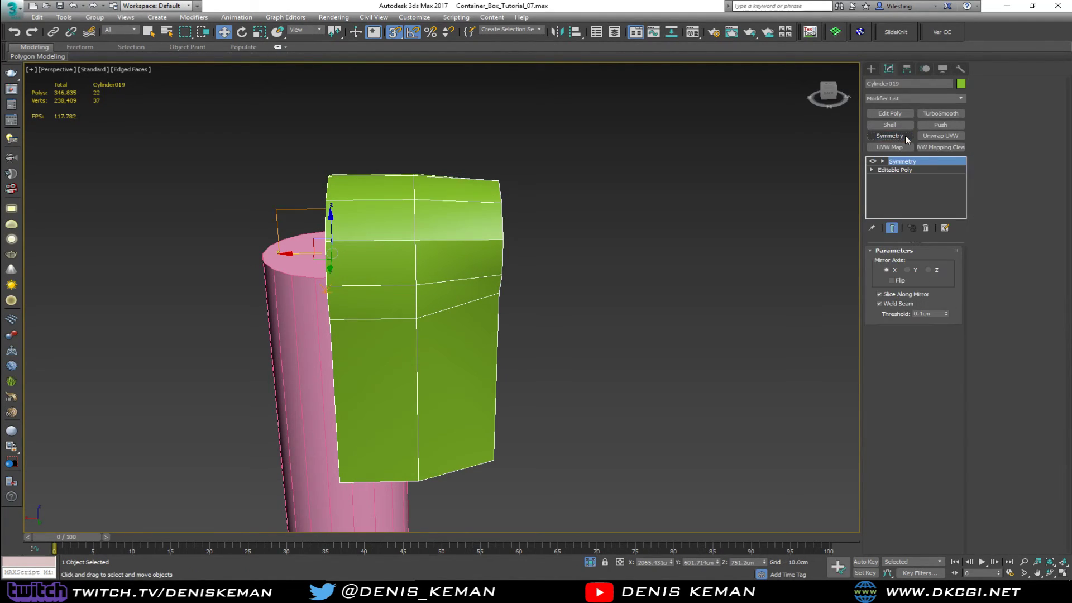
left_click(906, 270)
left_click(928, 270)
middle_click_drag(642, 287, 594, 263, "alt")
left_click(925, 227)
- Collapse the top and bottom vertex pairs of the centre slit into single vertices
middle_click_drag(512, 290, 401, 470, "alt")
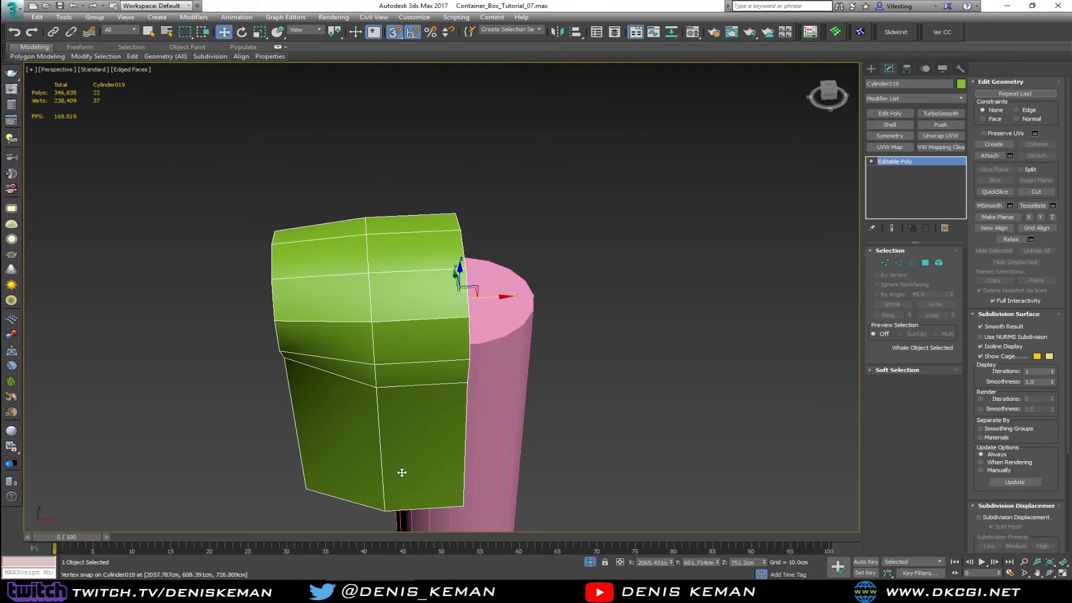
middle_click_drag(374, 407, 326, 387, "alt")
middle_click_drag(359, 353, 510, 354, "alt")
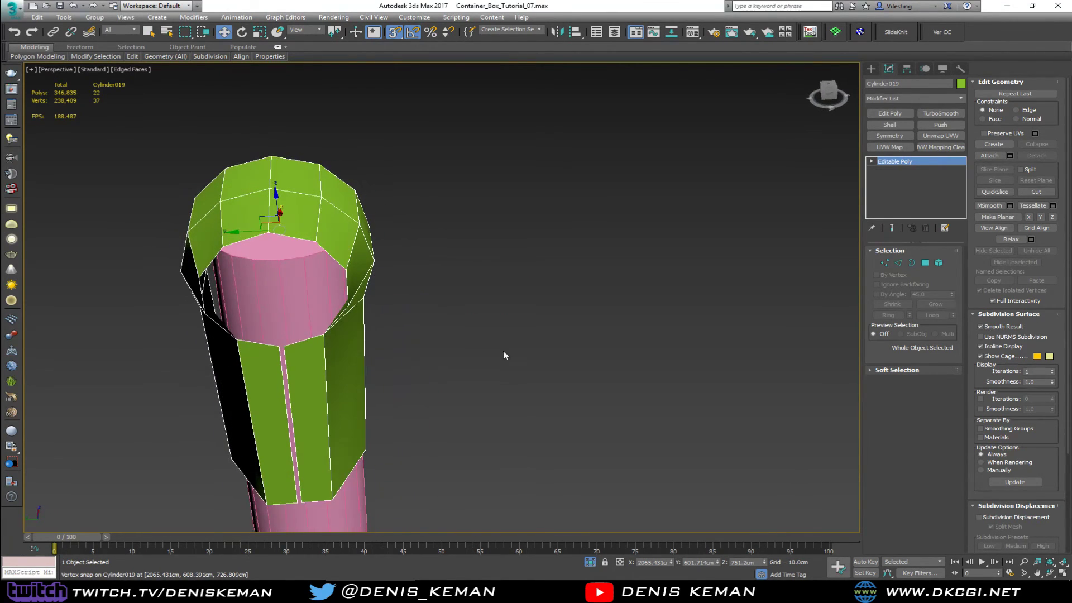
key("1")
left_click(280, 347)
left_click(1036, 144)
left_click(301, 502)
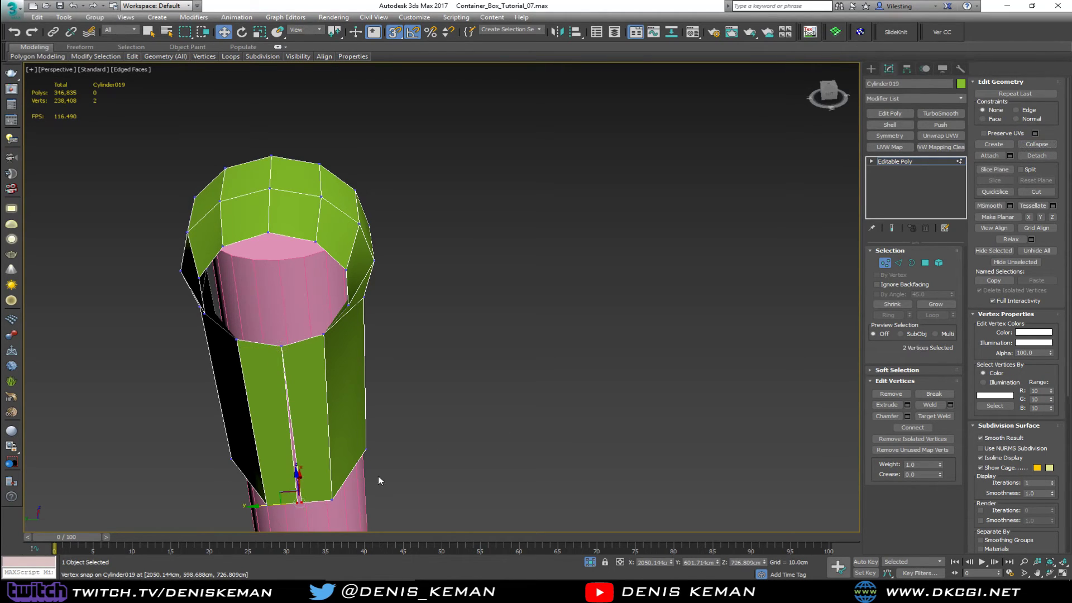
left_click(1036, 144)
- Move the bottom vertices at the cover's outer end inward along X to the pole, tapering the lower part
middle_click_drag(455, 359, 297, 346, "alt")
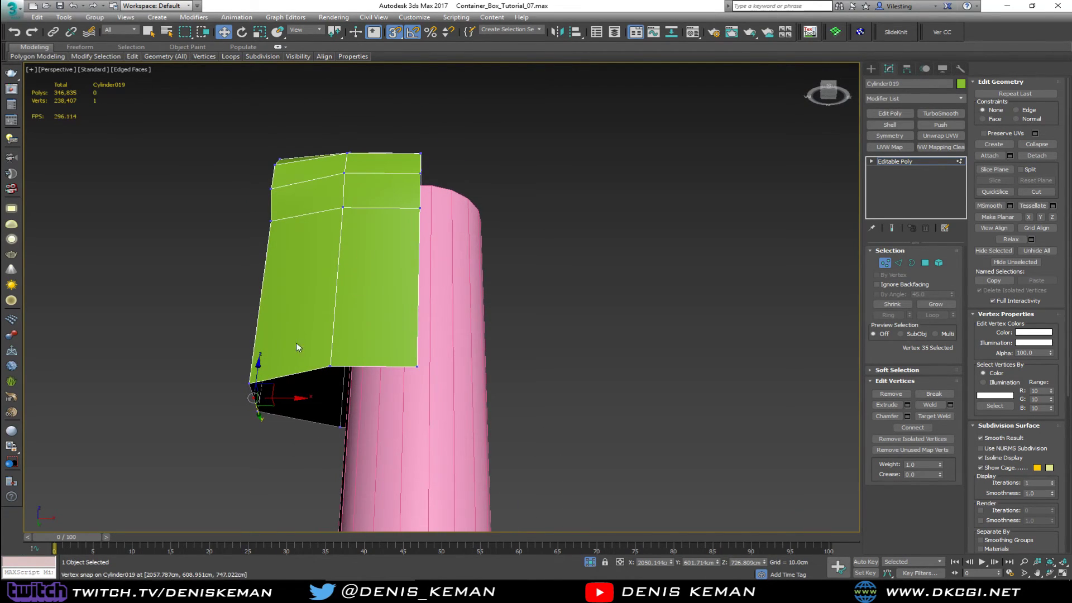
left_click_drag(364, 456, 364, 456)
left_click_drag(333, 395, 348, 400)
left_click_drag(266, 349, 370, 391)
left_click(315, 417, "ctrl")
left_click(316, 398)
middle_click_drag(370, 391, 403, 350, "alt")
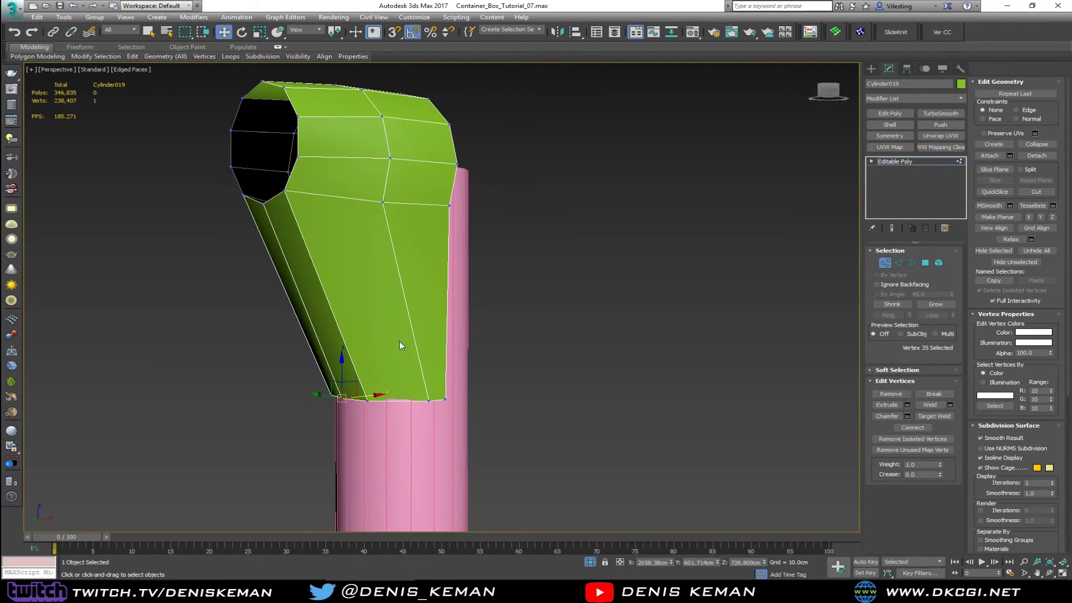
left_click(340, 285)
key("w")
mouse_move(357, 313)
middle_mouse_down("alt")
mouse_move(363, 320)
mouse_move(346, 324)
middle_mouse_up("alt")
key("ctrl+z")
- Insert a horizontal edge loop around the middle of the cover's tapered lower part with SwiftLoop
key("alt+1")
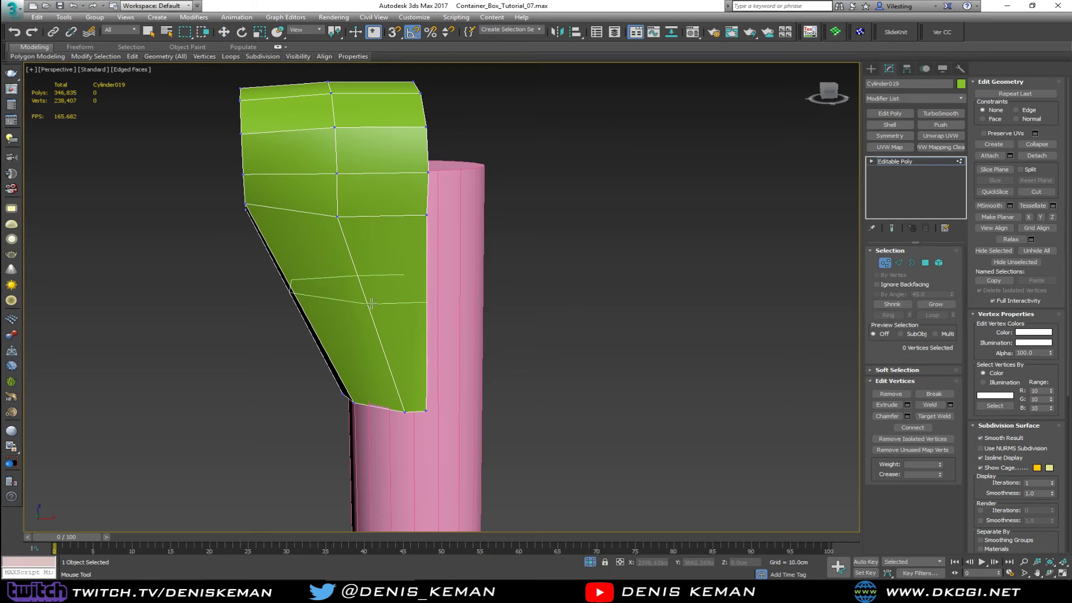
left_click(366, 316)
key("w")
middle_click_drag(369, 337, 442, 359, "alt")
left_click(884, 263)
- Mirror the half cover with a Symmetry modifier on the Z axis and convert the result to an Editable Poly
middle_click_drag(590, 302, 555, 311, "alt")
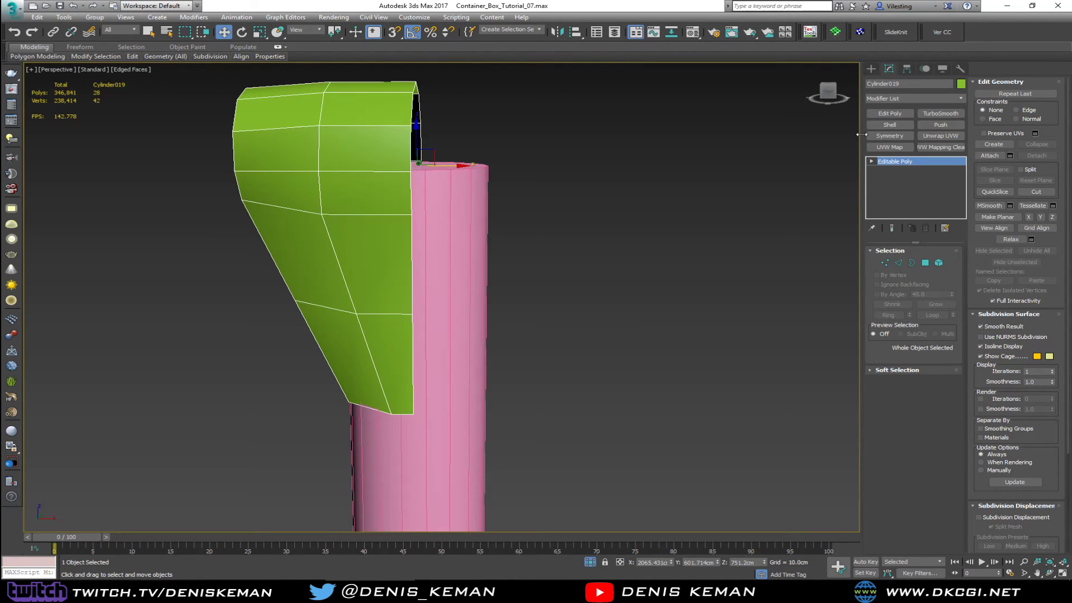
left_click(889, 135)
left_click(891, 227)
left_click(936, 270)
middle_click_drag(710, 287, 503, 268, "alt")
right_click(442, 246)
mouse_move(514, 354)
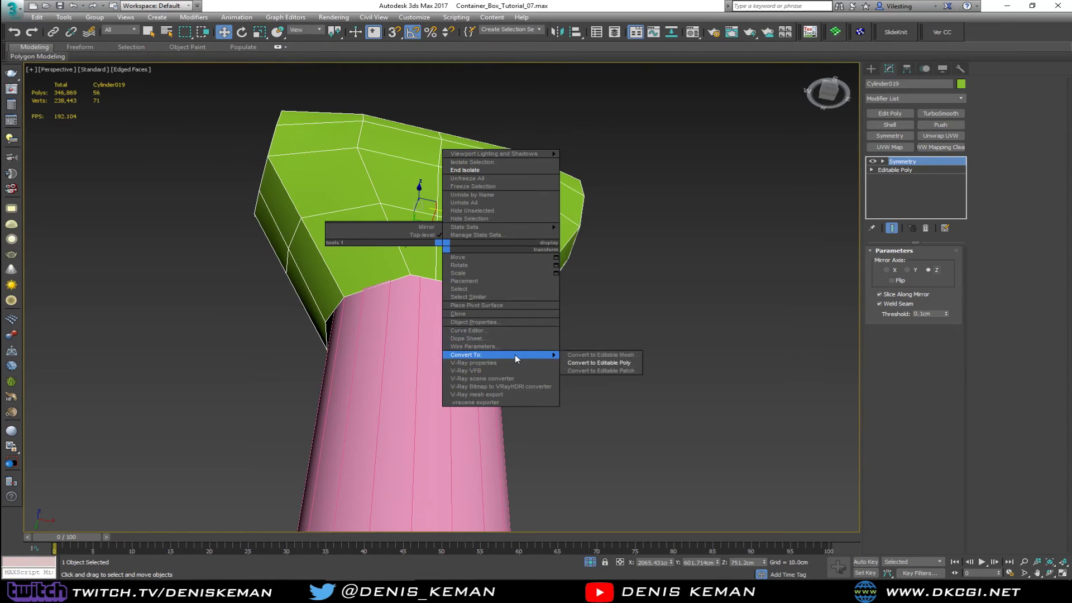
left_click(597, 363)
- Select the cover's bottom border around the pole and apply Regularize to it
key("3")
left_click(427, 280)
right_click(427, 276)
left_click(410, 344)
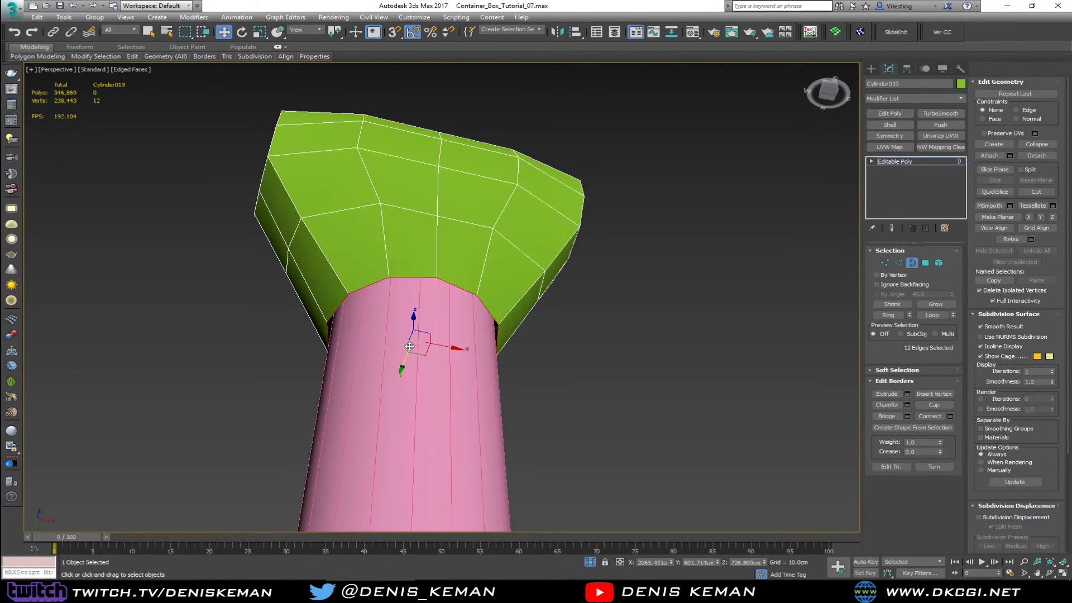
middle_click_drag(413, 352, 423, 393, "alt")
- Select the horizontal edge loop above the bottom border and apply Regularize to it
left_click(408, 267)
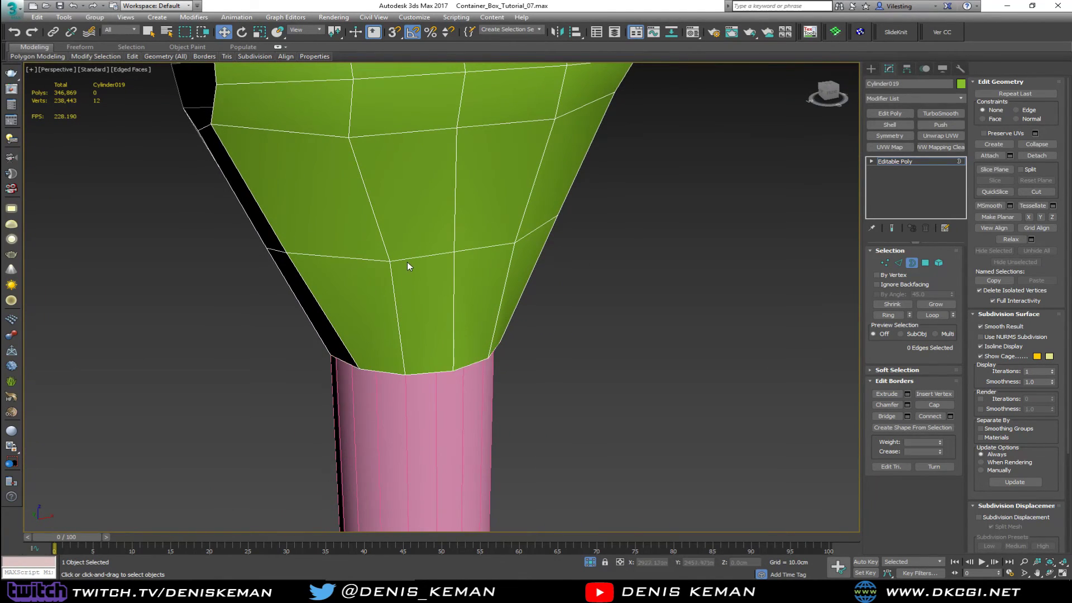
key("2")
double_click(409, 260)
right_click(410, 261)
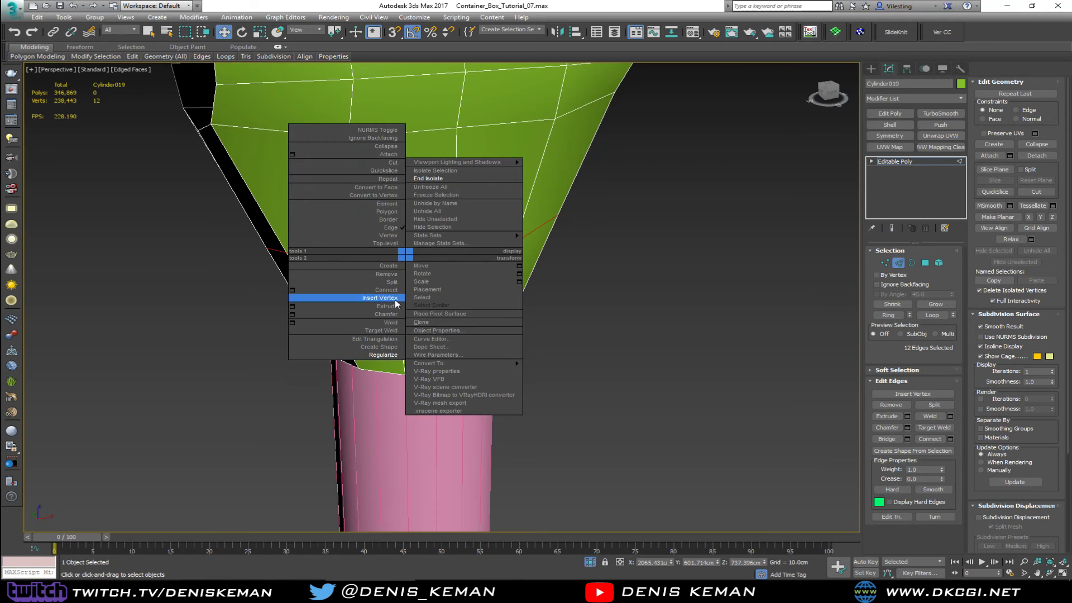
left_click(383, 354)
- Scale the regularized edge loop down toward the pole to form a narrow neck
middle_click_drag(411, 288, 472, 329, "alt")
key("r")
left_click_drag(419, 230, 419, 253)
middle_click_drag(416, 245, 323, 257, "alt")
scroll(380, 258, "down", 2)
- Chamfer the vertical center edges running down the cover's neck below both open ends by 0.2 cm
key("2")
key("2")
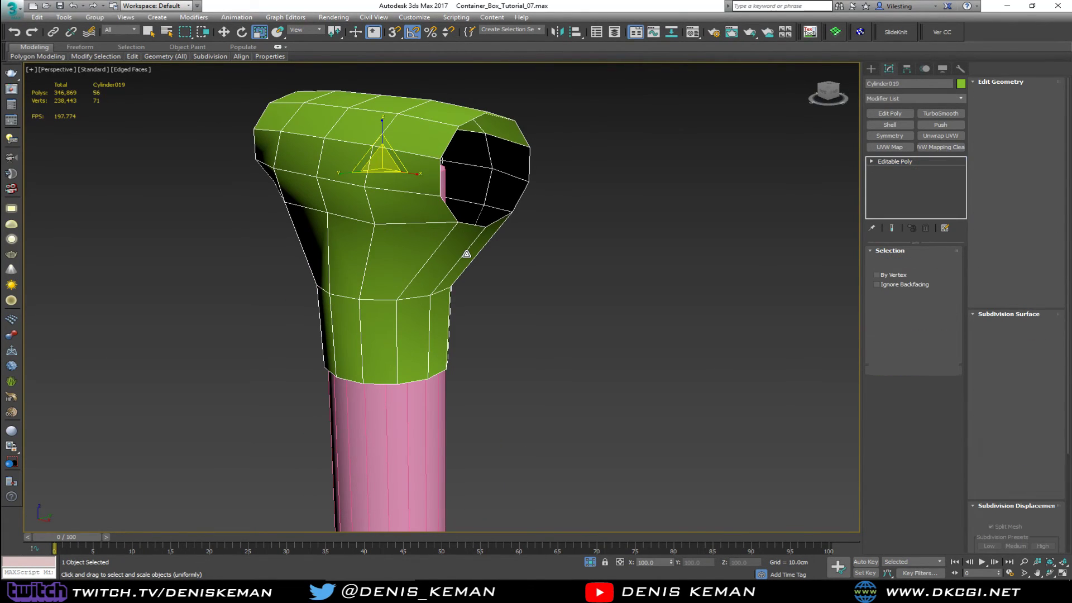
left_click(463, 254)
middle_click_drag(463, 262, 234, 301, "alt")
left_click(312, 297, "ctrl")
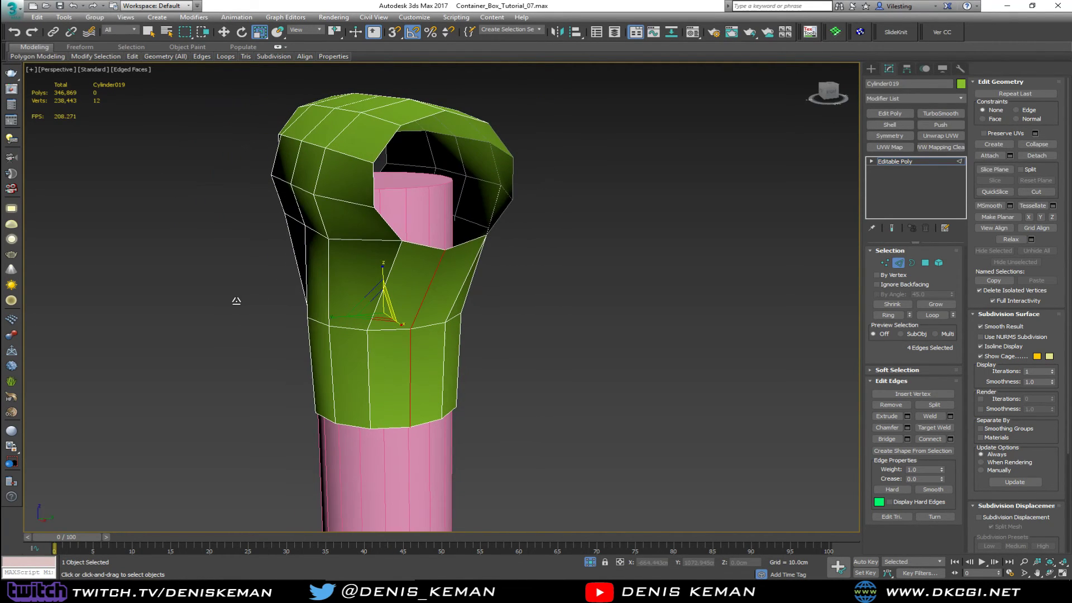
left_click(907, 428)
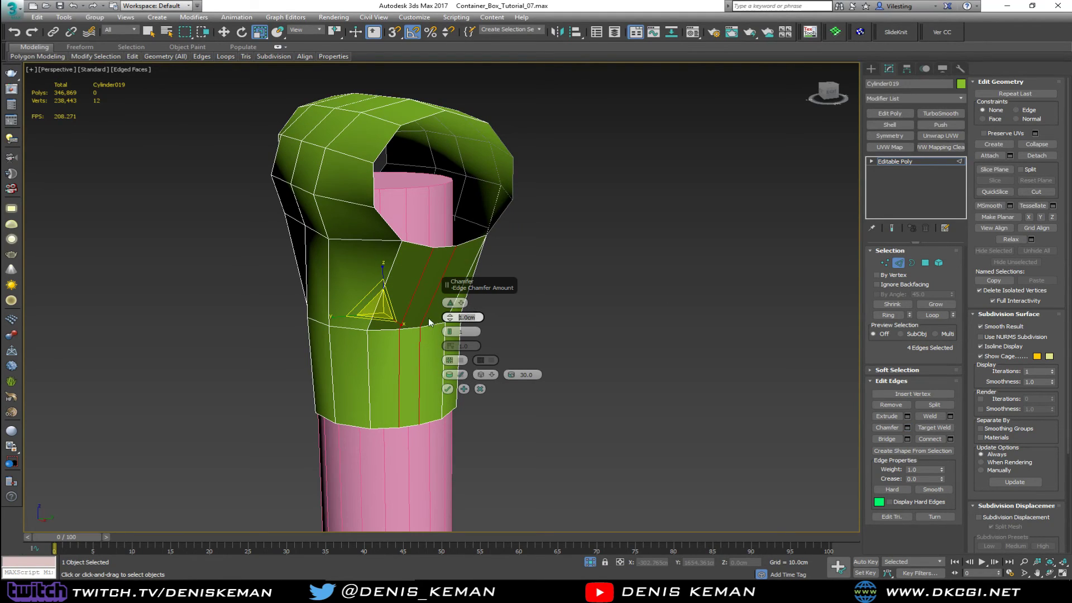
type("0.1")
key("Return")
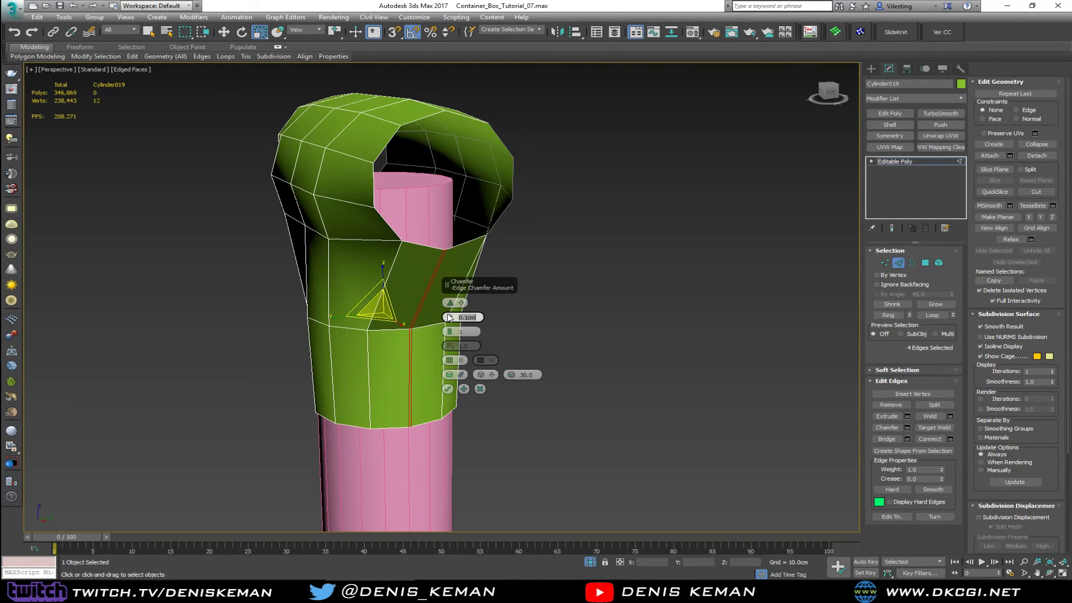
key("Return")
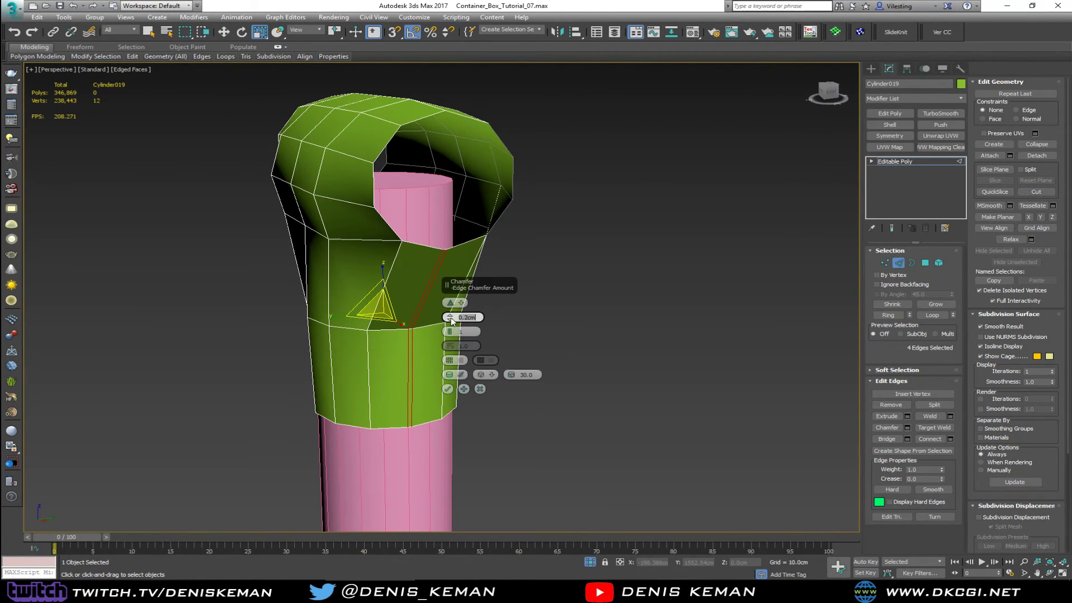
- Try the chamfer's smoothing and chamfer type options on the neck edges and apply the chamfer
left_click(450, 375)
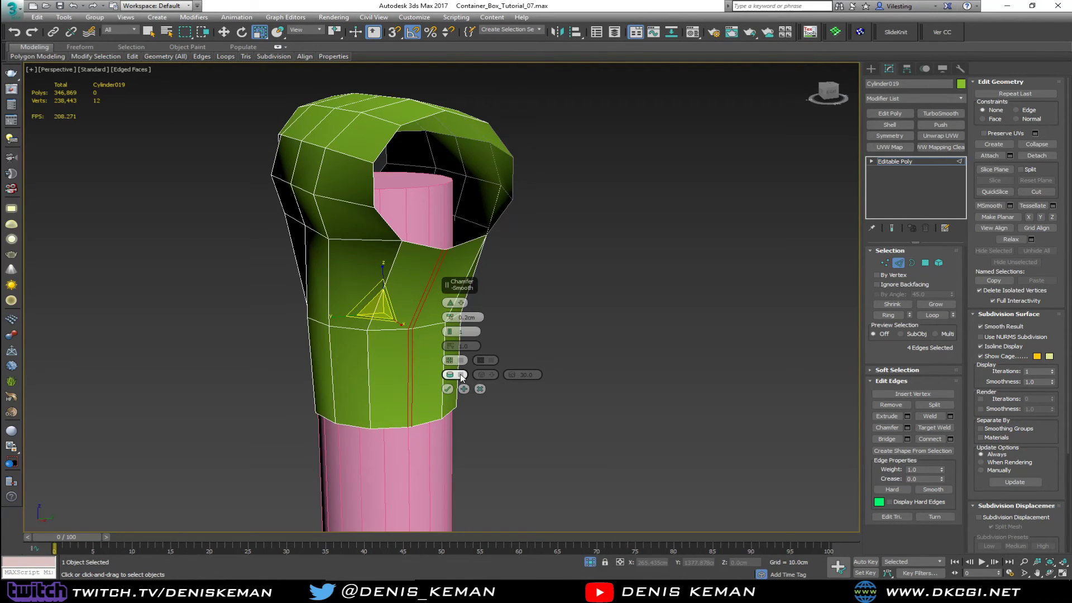
left_click(461, 375)
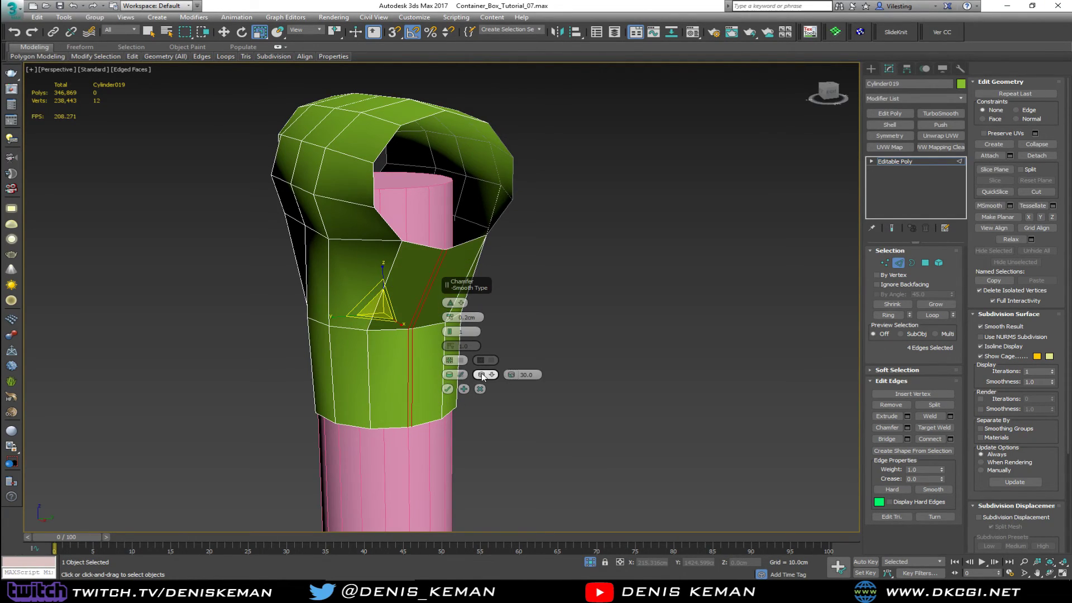
left_click(481, 375)
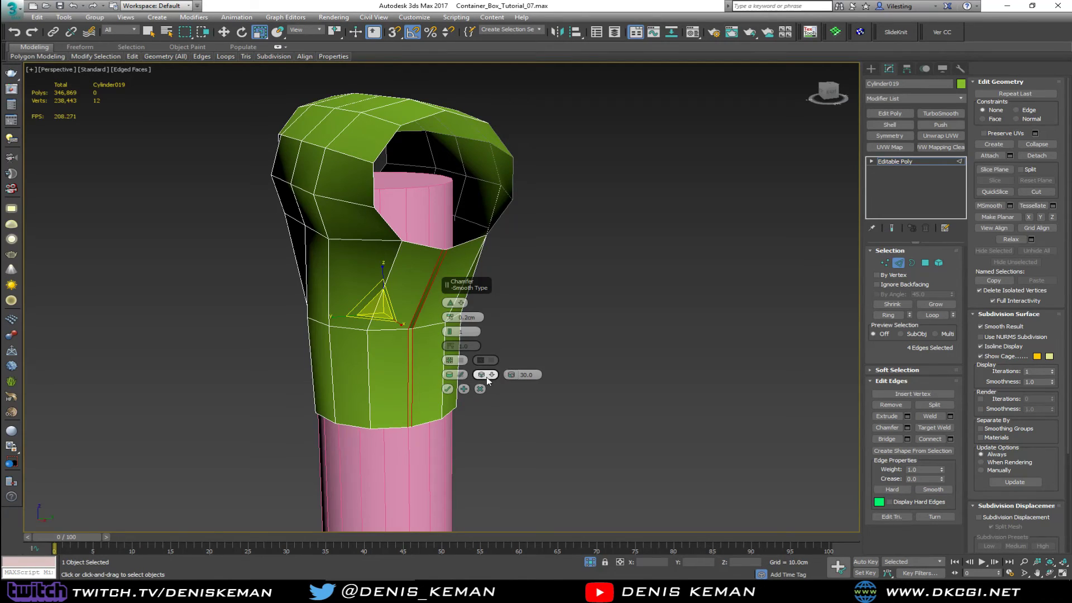
middle_click_drag(558, 312, 512, 302)
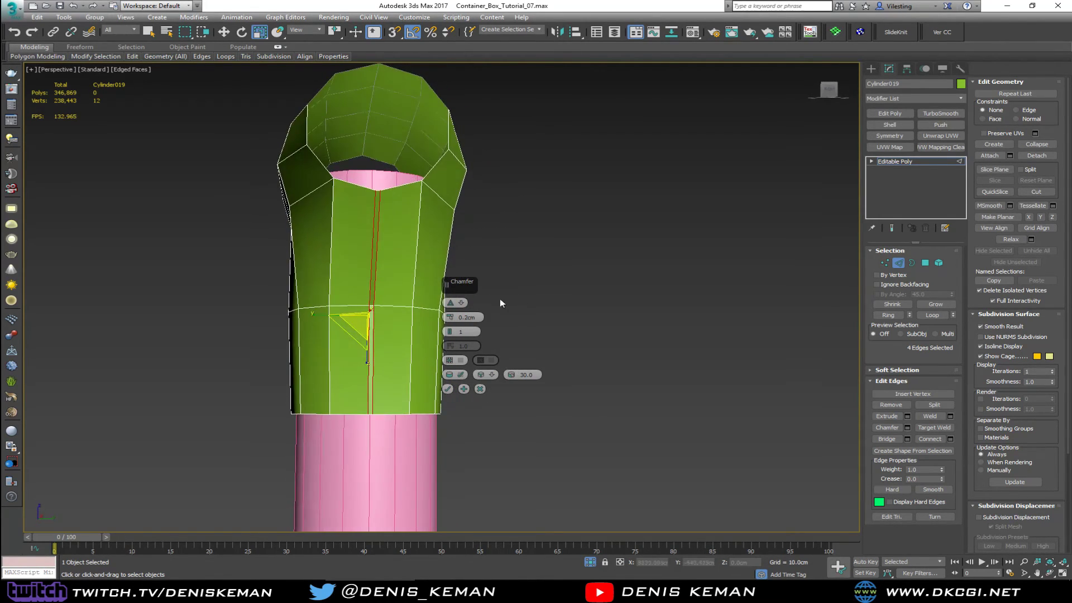
left_click(459, 303)
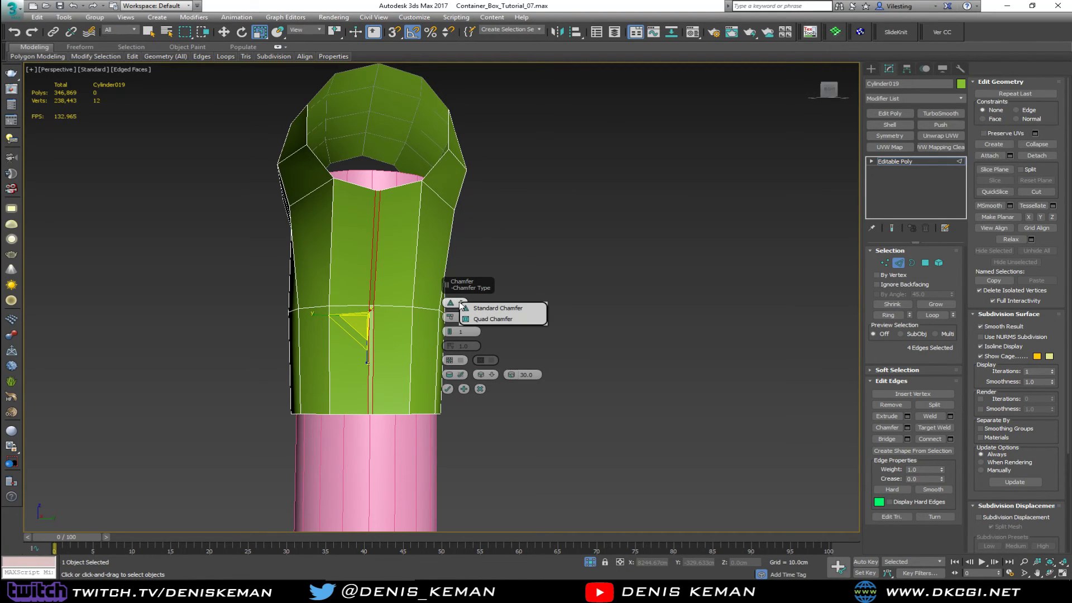
left_click(485, 319)
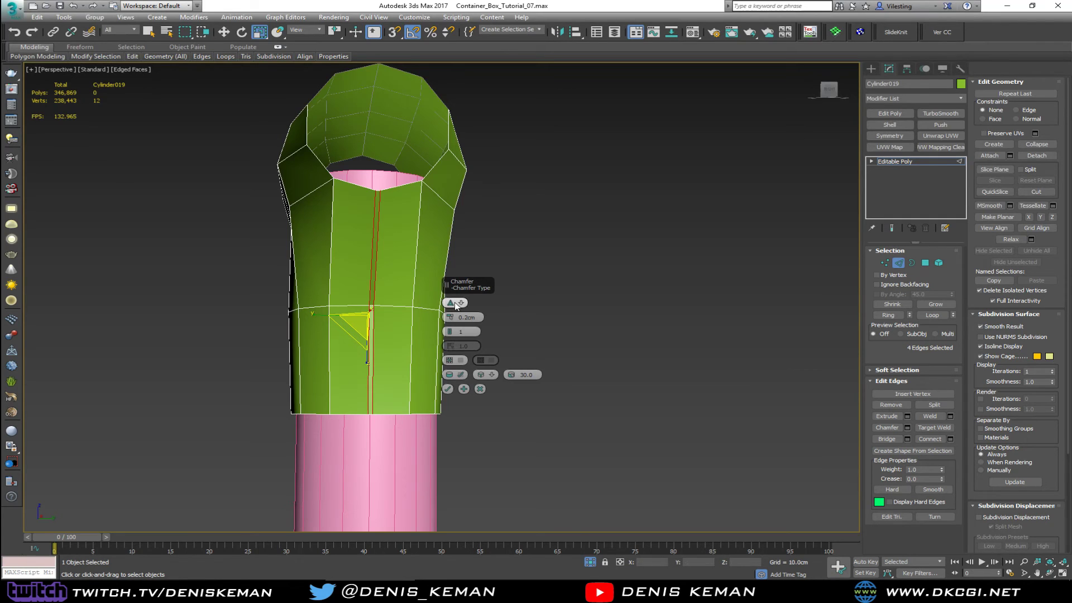
left_click(447, 389)
- Delete the narrow chamfered polygon strips on both sides of the neck to open thin vertical slits
key("4")
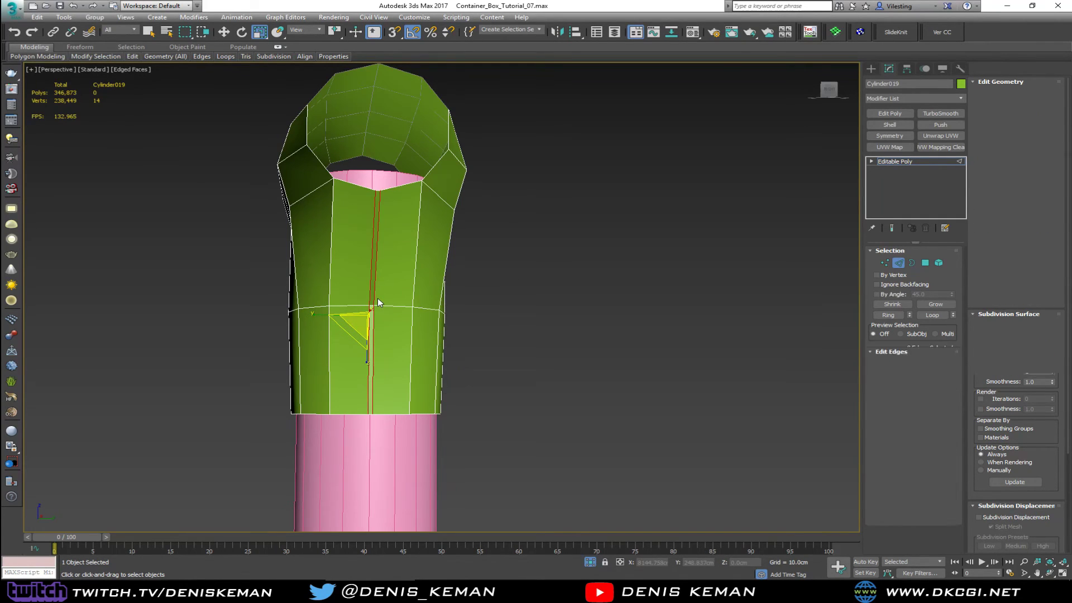
left_click(373, 302)
left_click(370, 310, "ctrl")
middle_click_drag(351, 308, 531, 324, "alt")
left_click(283, 290, "ctrl")
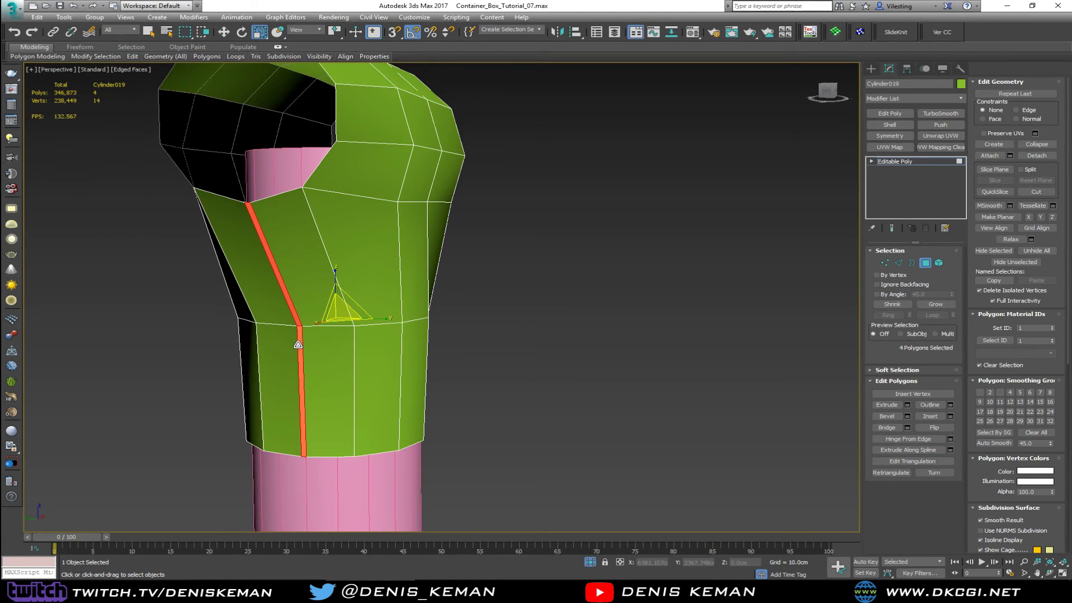
key("Delete")
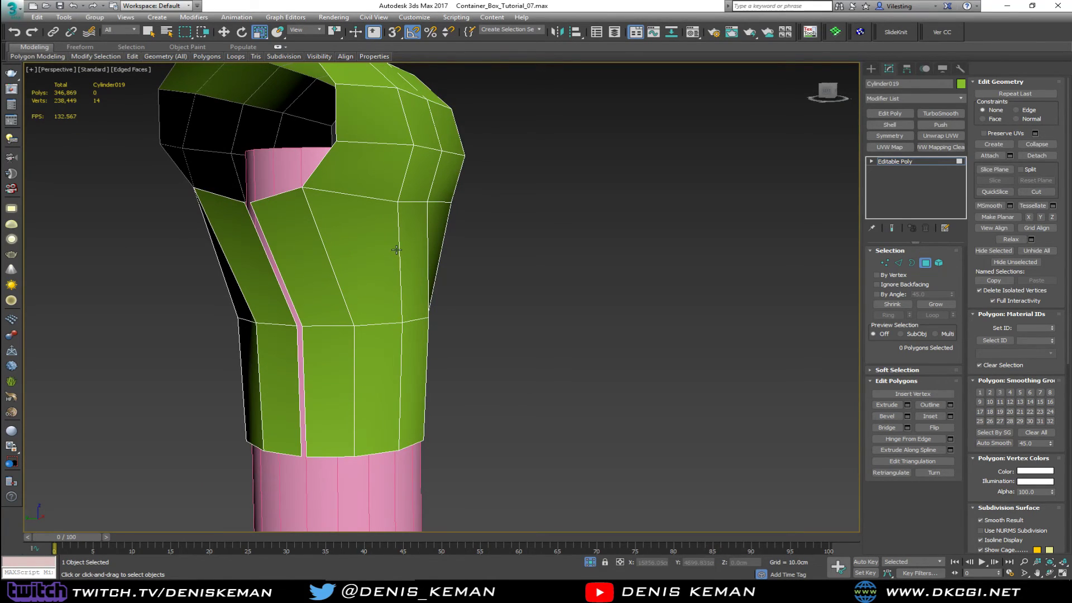
- Add a Shell modifier with a 1 cm outer amount to the cover and enable Straighten Corners
left_click(926, 263)
mouse_move(438, 239)
middle_mouse_down("alt")
mouse_move(431, 233)
mouse_move(420, 246)
middle_mouse_up("alt")
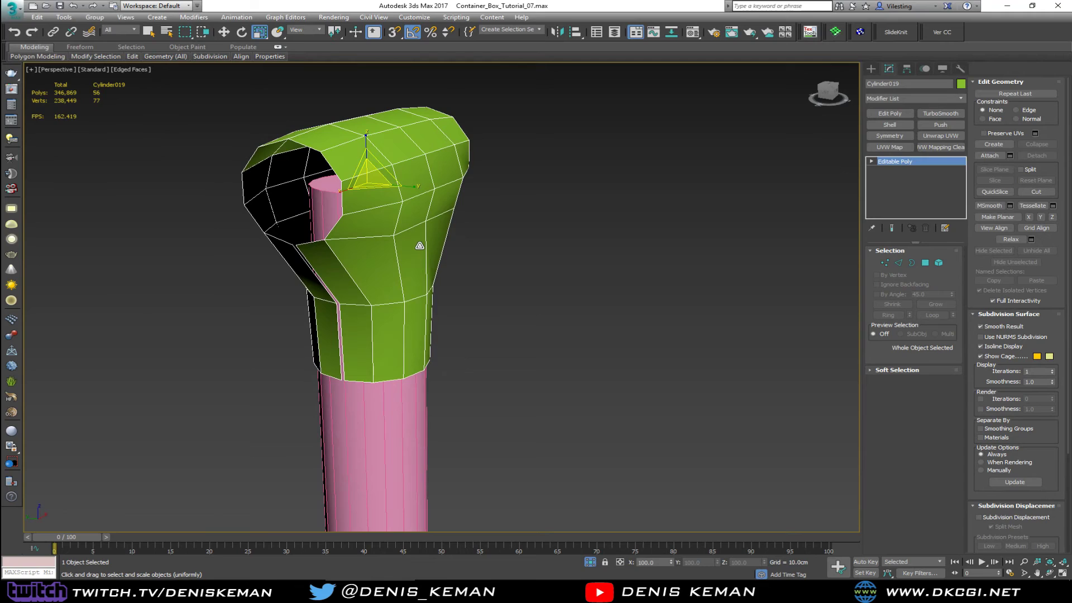
left_click(900, 126)
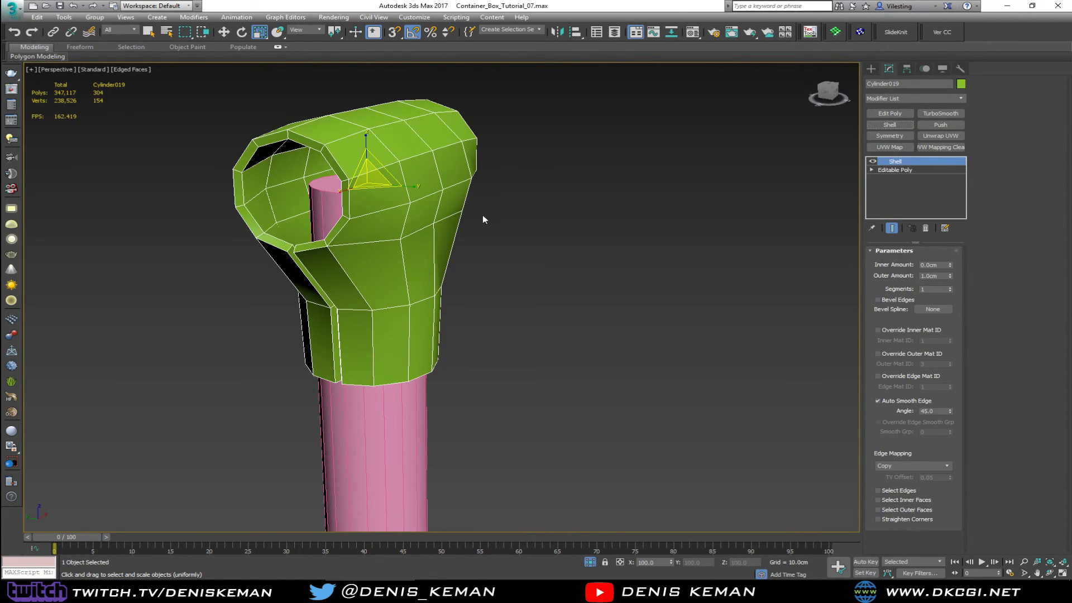
left_click(878, 519)
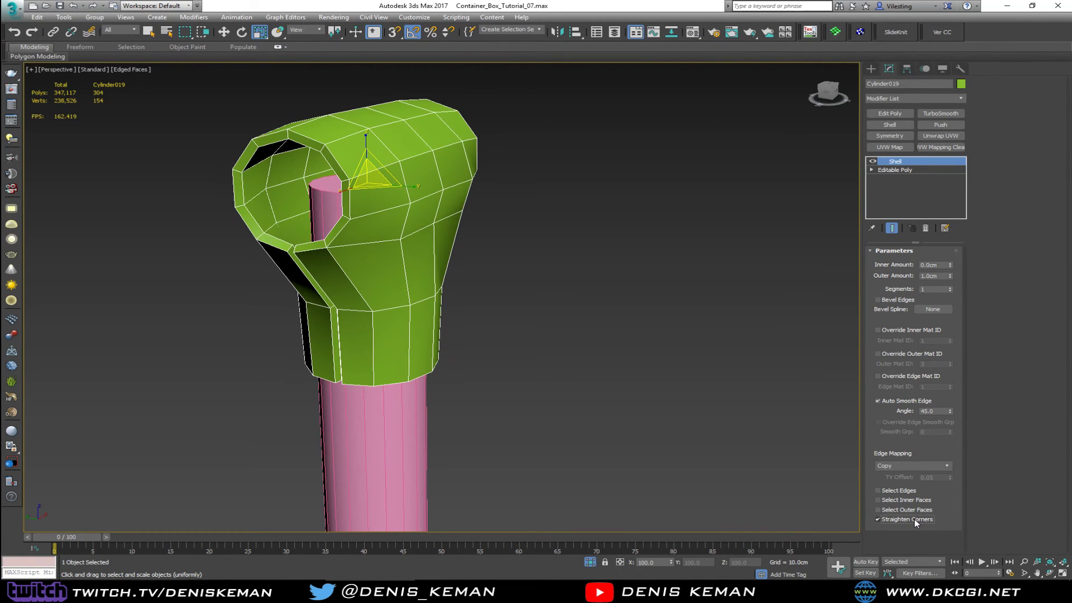
middle_click_drag(342, 271, 235, 304, "alt")
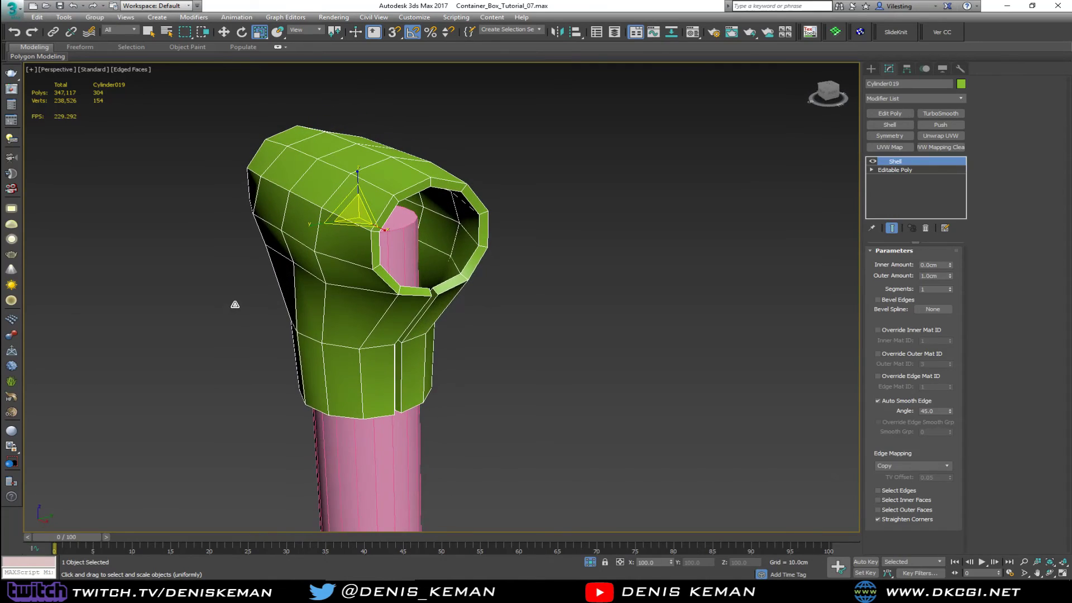
- Try a Quad Chamfer modifier of 0.05 cm limited to unsmoothed edges on the cover and remove it
left_click(926, 101)
key("c")
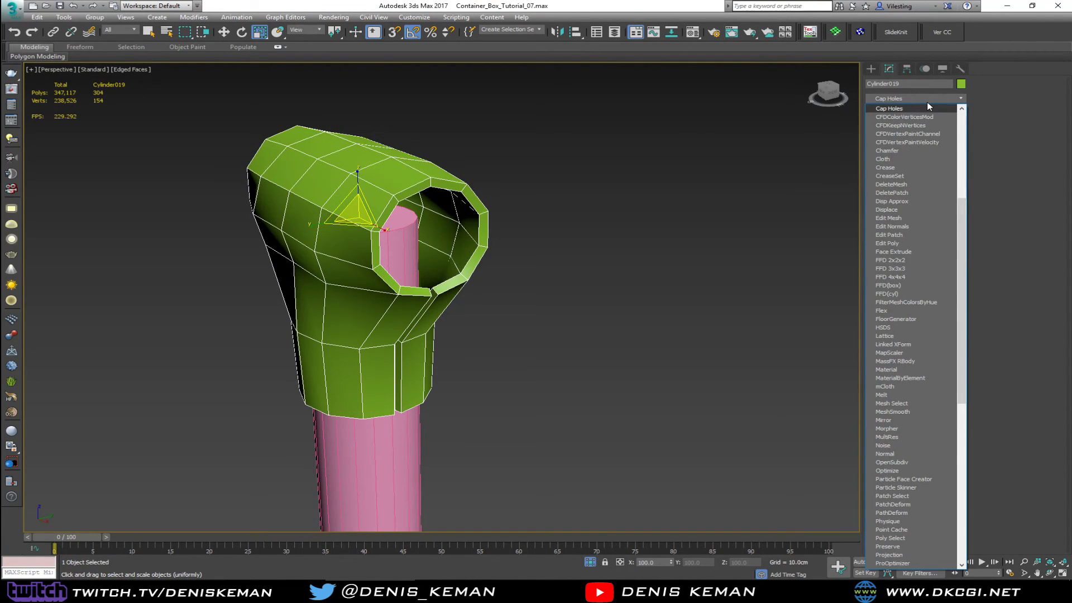
left_click(937, 150)
left_click(938, 293)
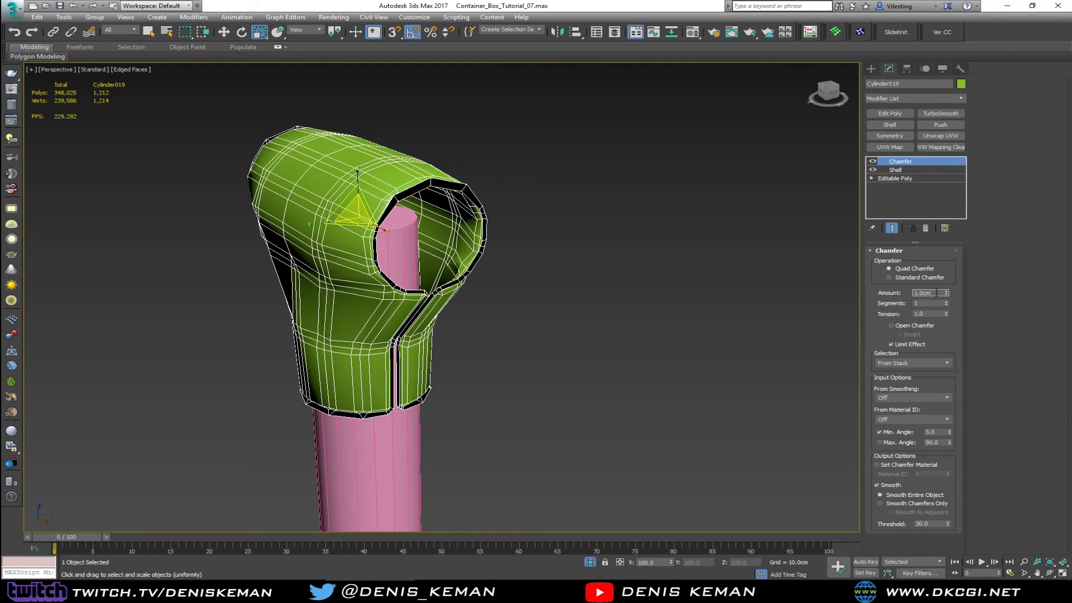
key("Return")
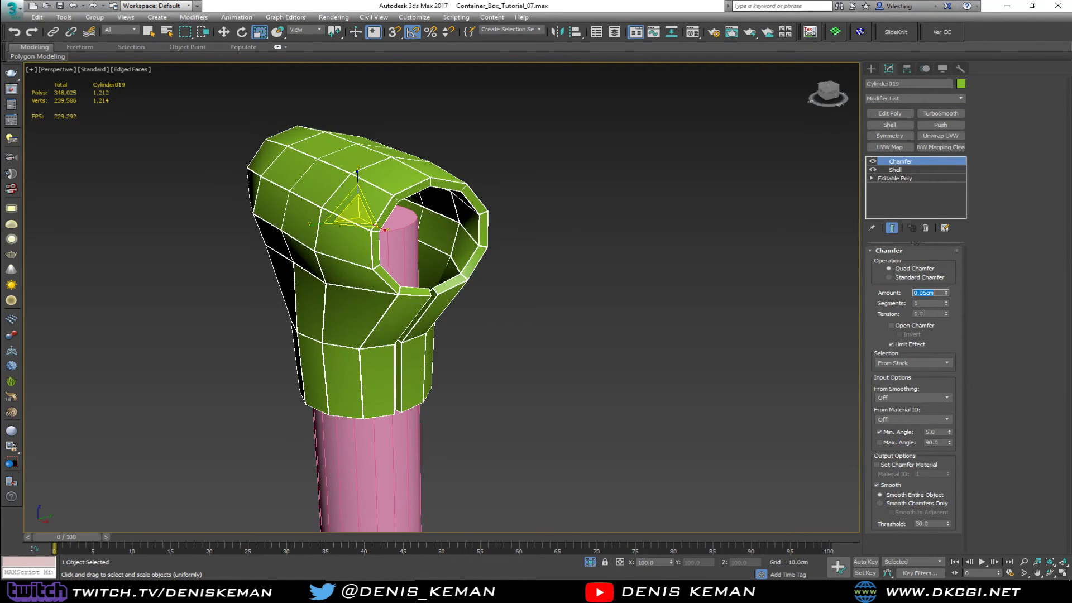
scroll(668, 340, "up", 5)
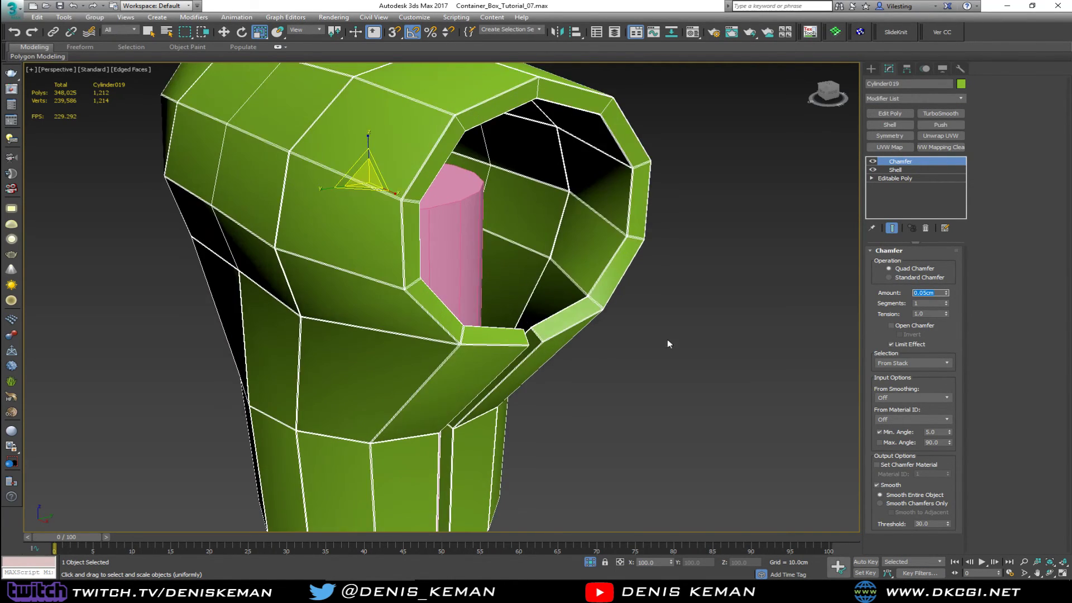
left_click(920, 396)
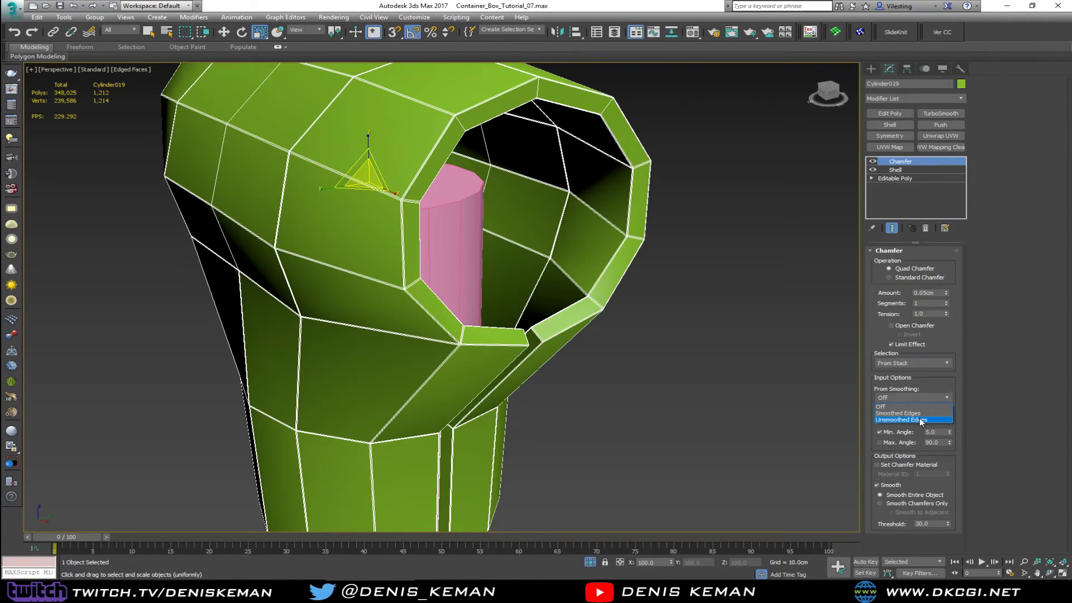
left_click(919, 419)
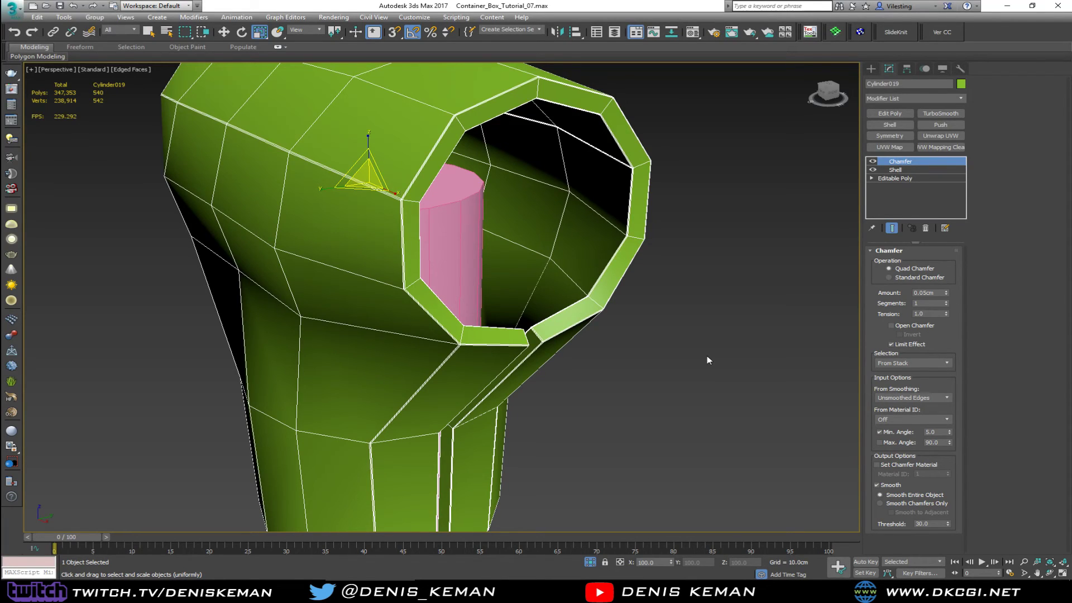
left_click(926, 229)
middle_click_drag(562, 249, 560, 279)
scroll(561, 278, "down", 3)
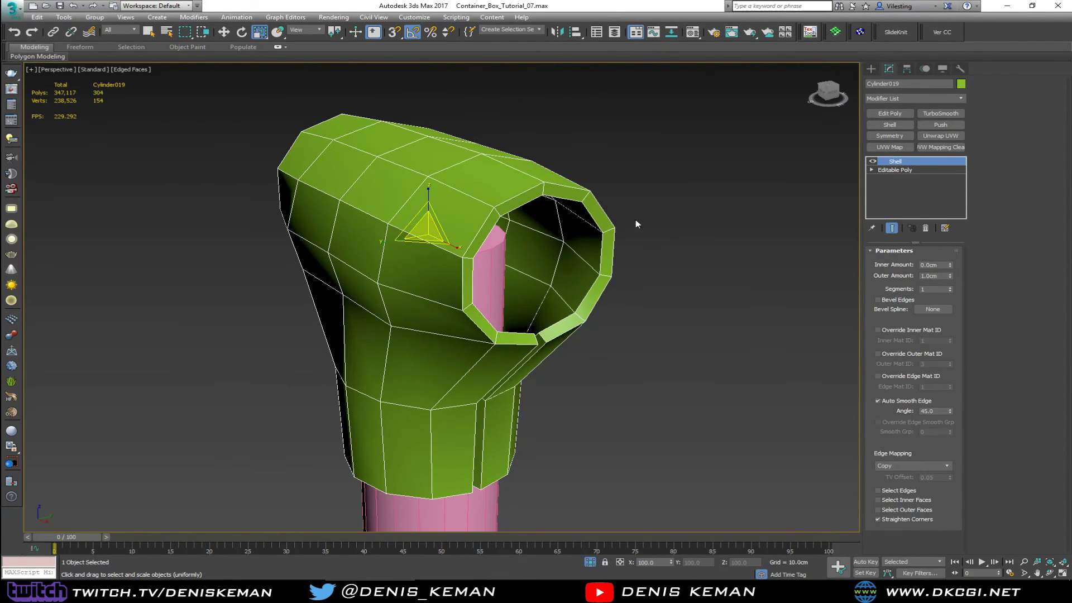
- Add an Edit Poly modifier and, selecting polygons by a 45 degree angle, auto-smooth the cover's outer and inner surfaces separately at 180
left_click(899, 116)
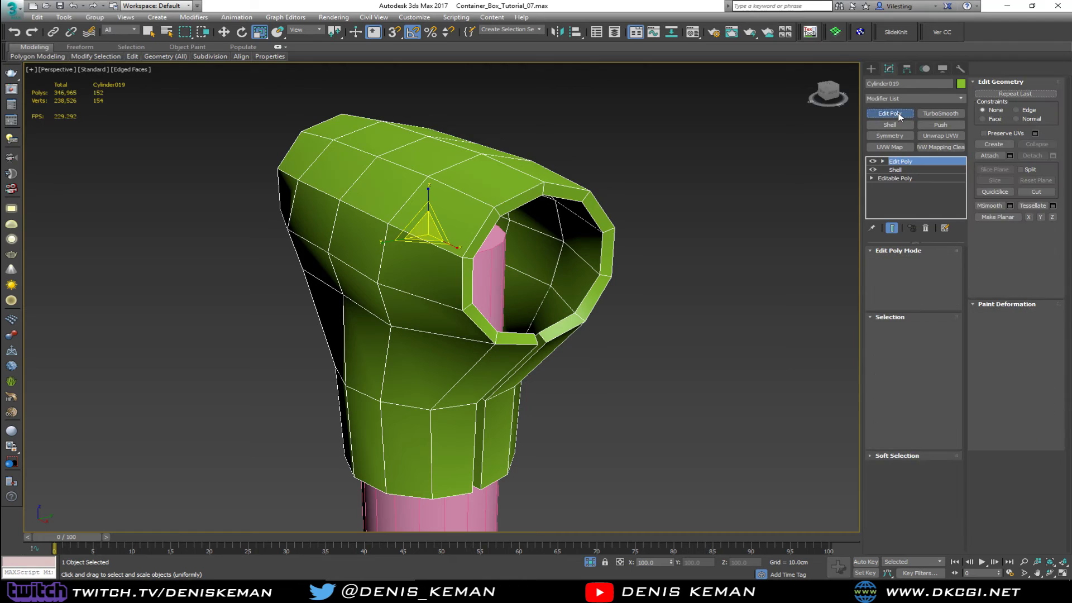
key("4")
left_click(876, 370)
left_click(371, 377)
middle_click_drag(371, 377, 242, 388, "alt")
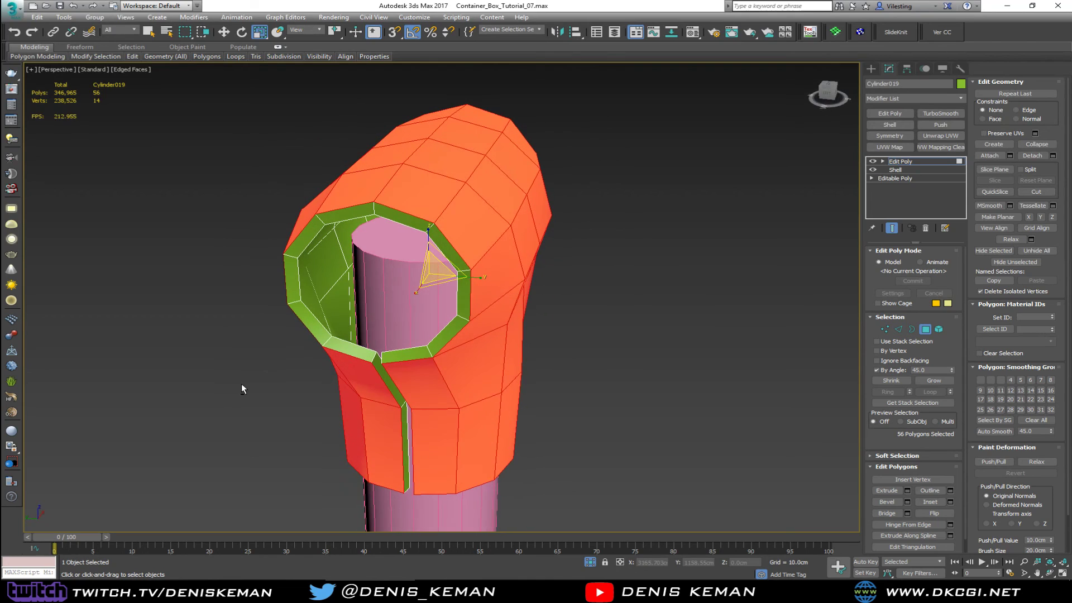
left_click(346, 290)
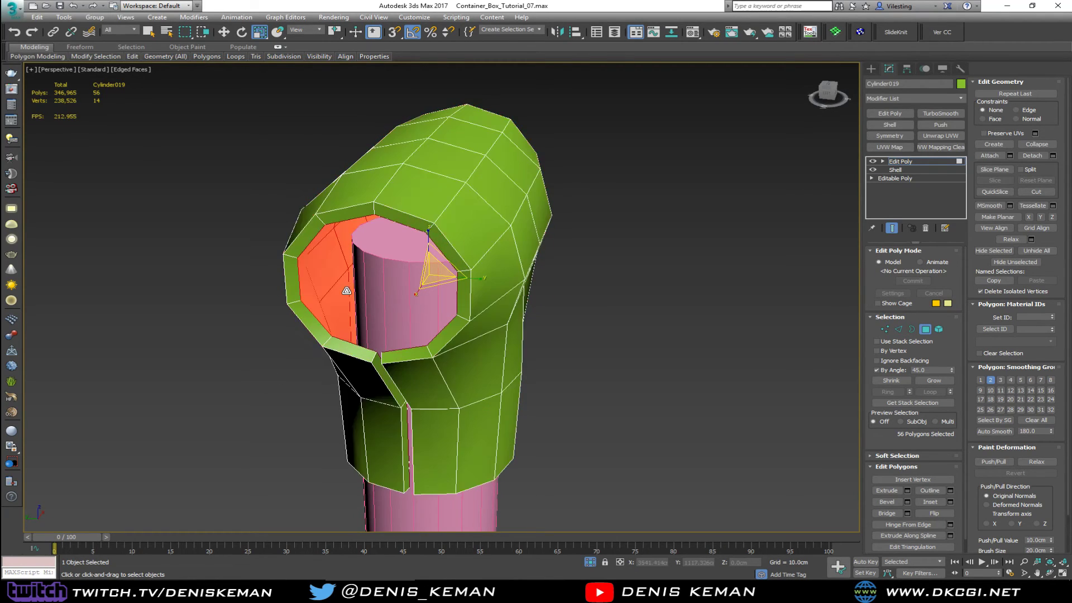
middle_click_drag(386, 335, 425, 267, "alt")
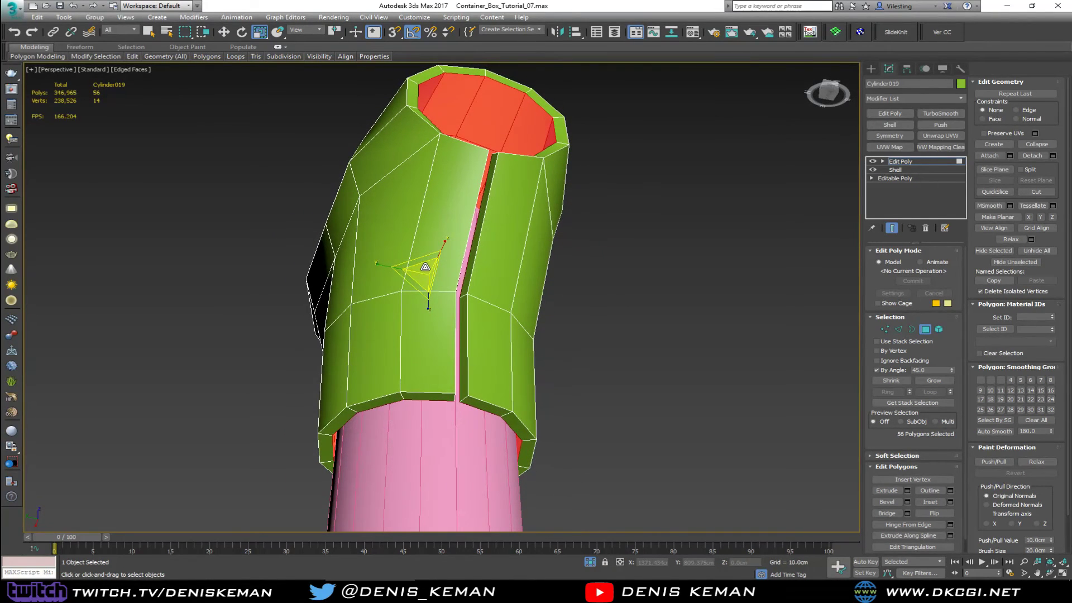
- Auto-smooth the two bottom rim halves and both walls of one neck slit as separate groups at 180
left_click(484, 407)
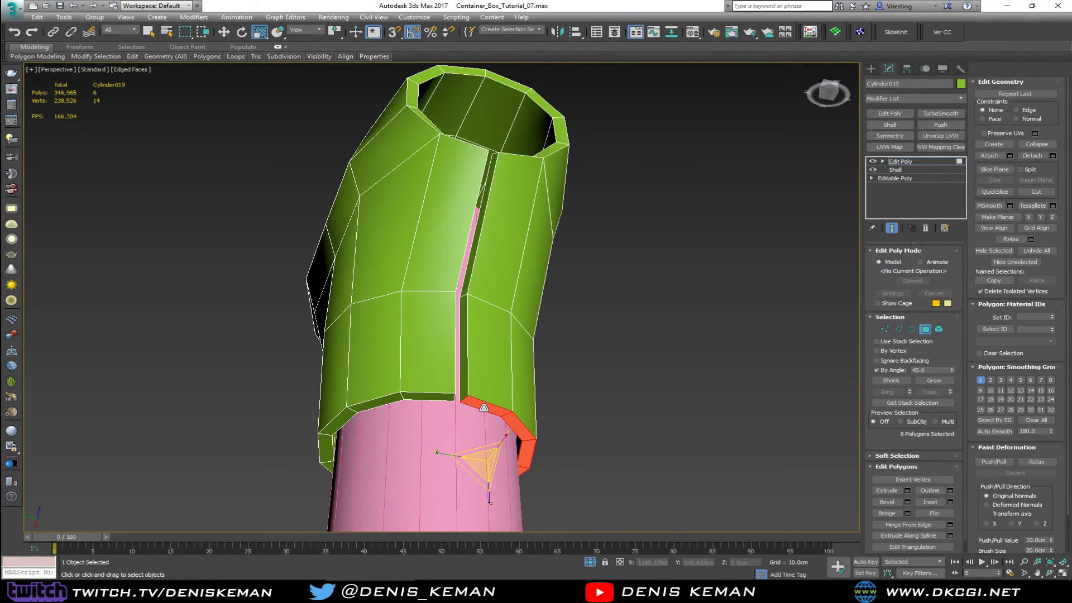
left_click(417, 394)
left_click(463, 367)
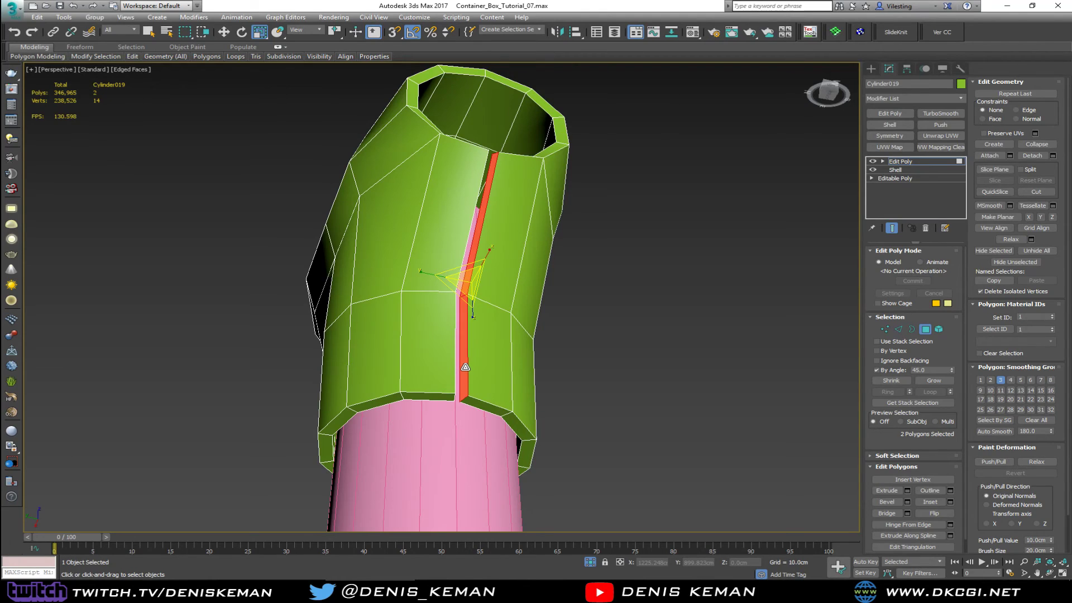
middle_click_drag(477, 339, 444, 208, "alt")
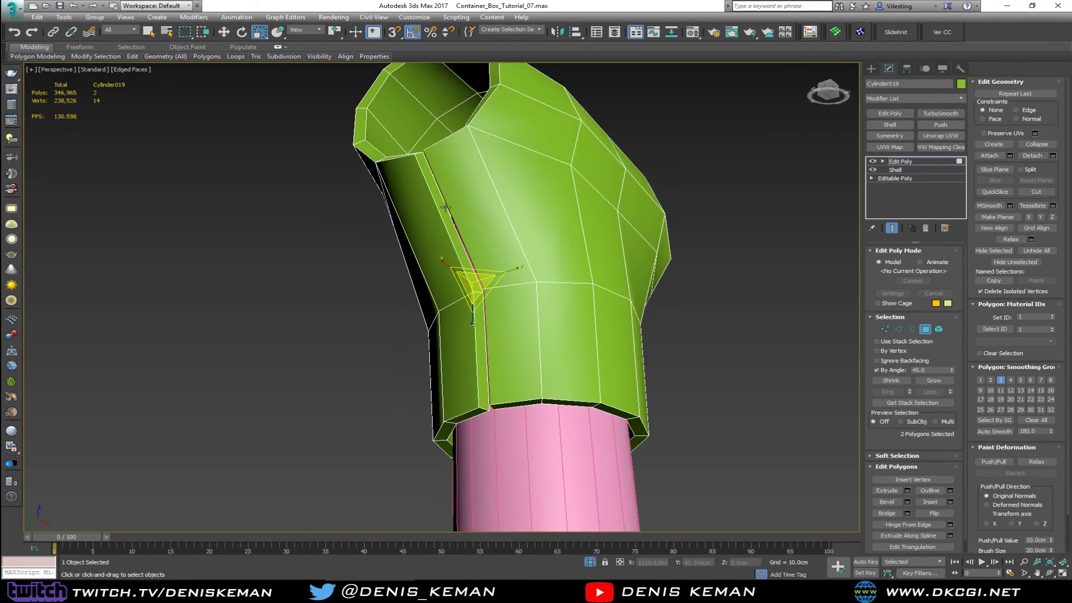
left_click(442, 209)
- Auto-smooth the open end's rim and the walls of the opposite neck slit as separate groups at 180
left_click(367, 143)
middle_click_drag(388, 161, 636, 219, "alt")
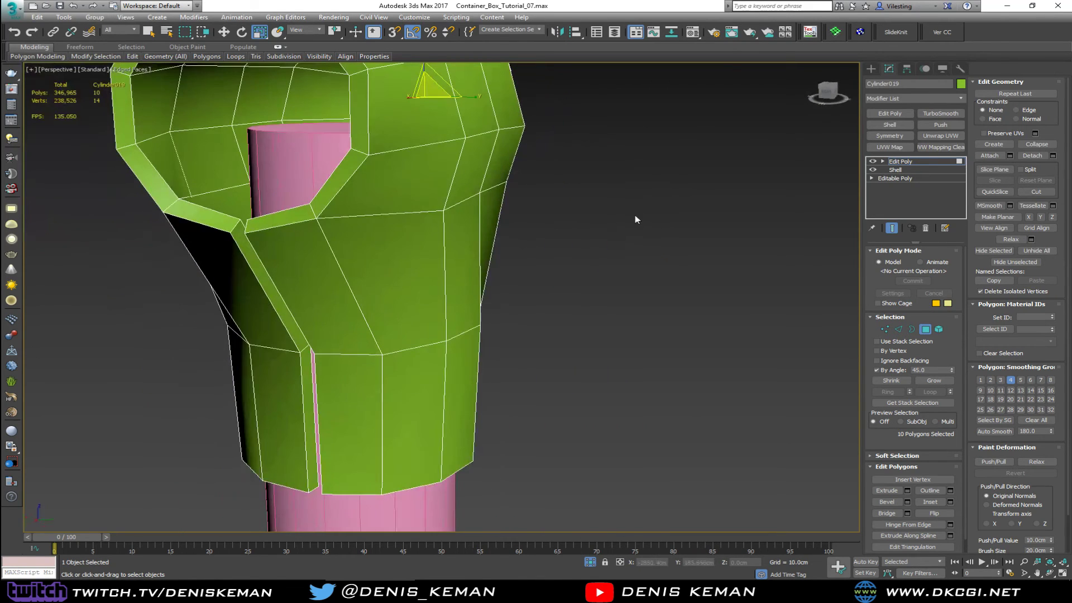
left_click(250, 260)
middle_click_drag(250, 260, 327, 310, "alt")
left_click(313, 306)
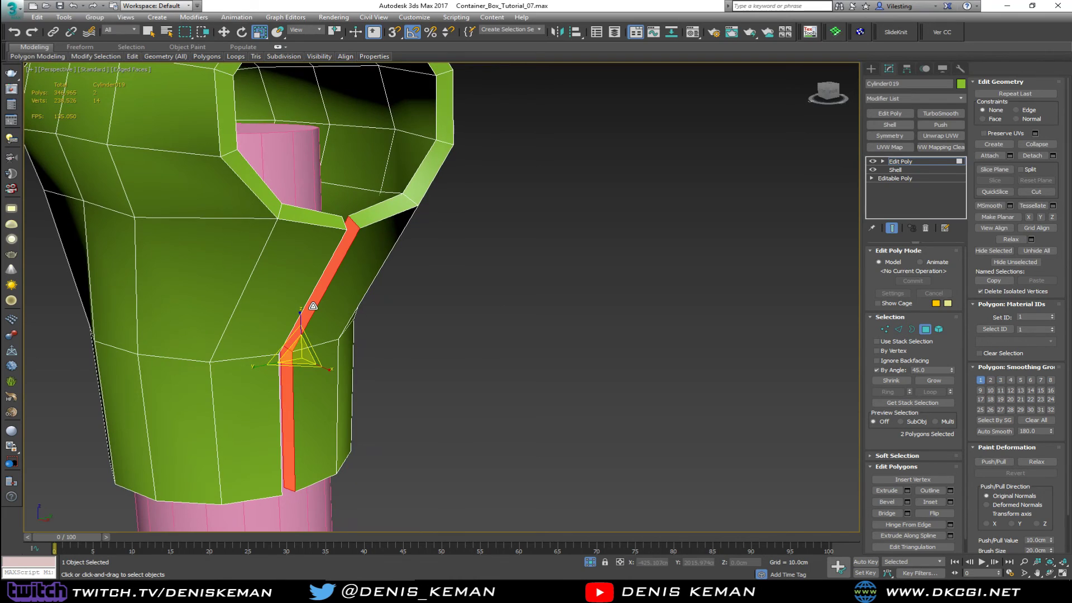
left_click(925, 329)
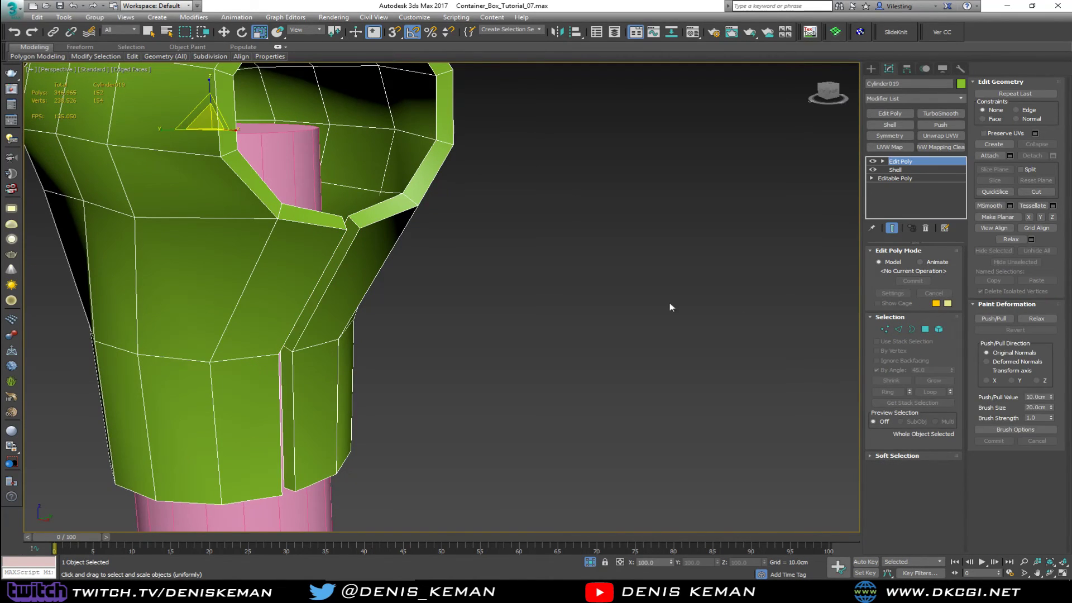
- Add a Quad Chamfer modifier of 0.05 cm to the joint cover, limited to unsmoothed edges
scroll(452, 279, "down", 4)
middle_click_drag(450, 275, 490, 354)
left_click(905, 99)
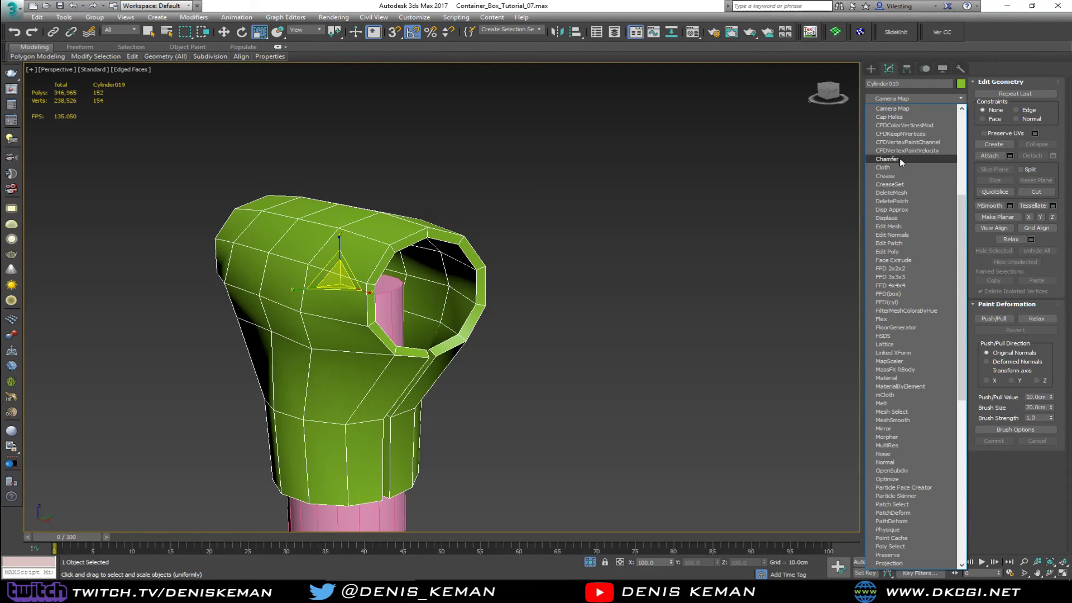
left_click(902, 160)
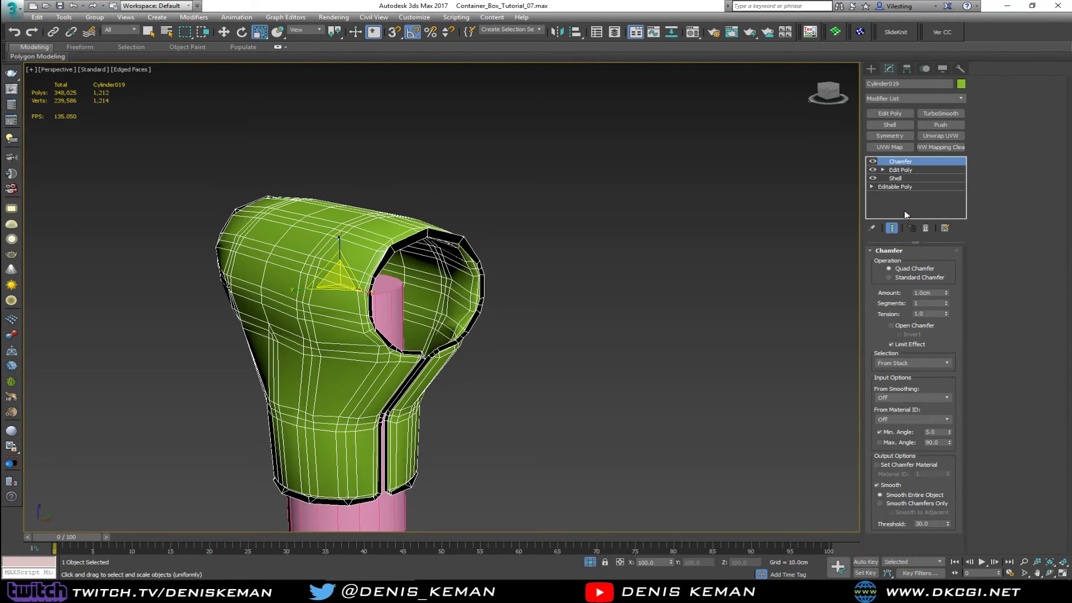
left_click(926, 292)
key("Return")
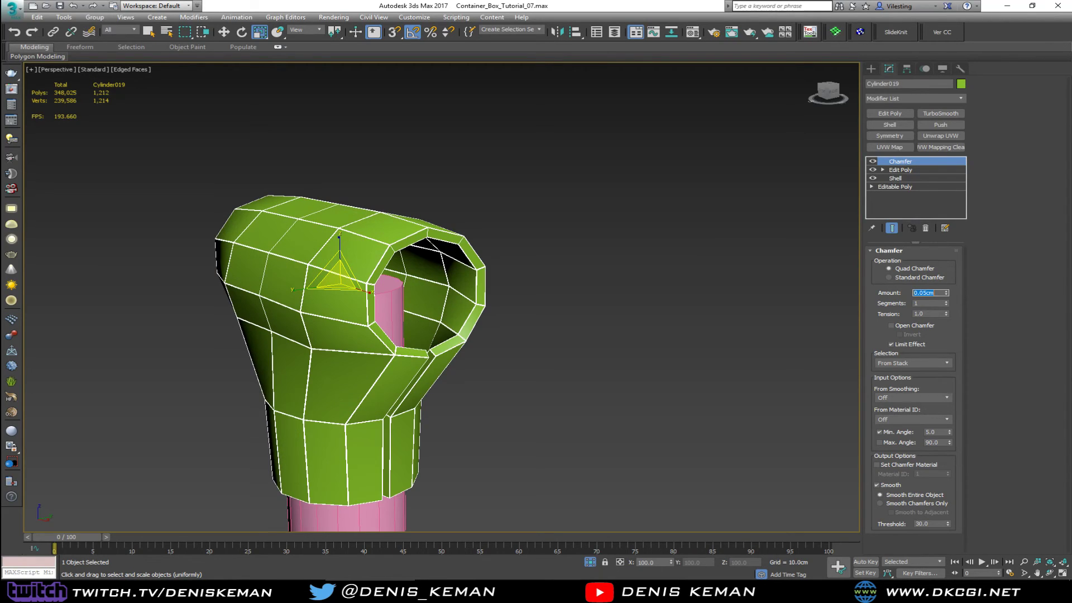
left_click(914, 398)
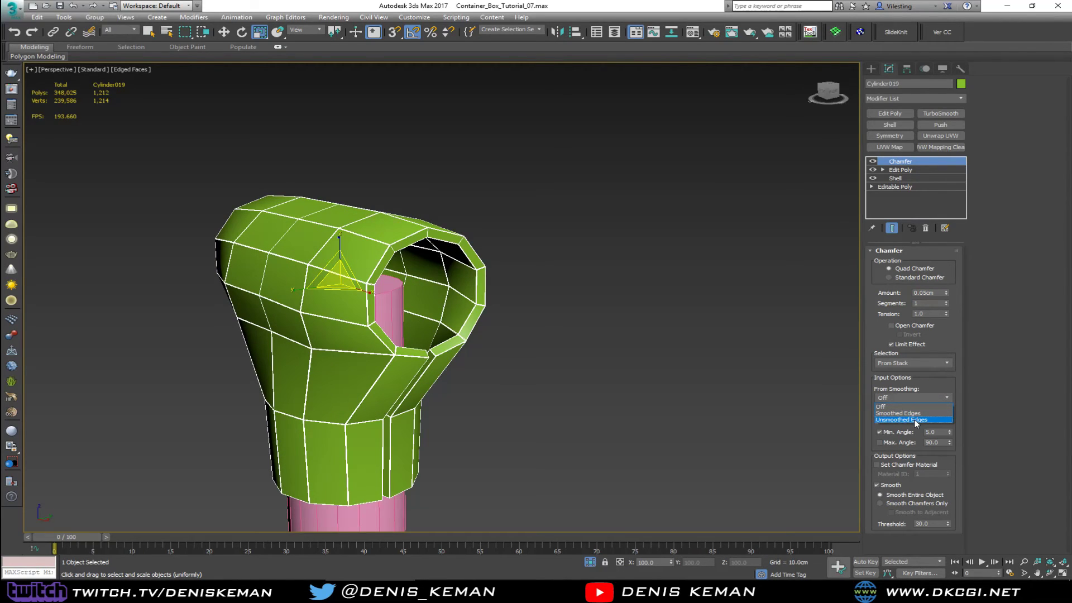
left_click(913, 420)
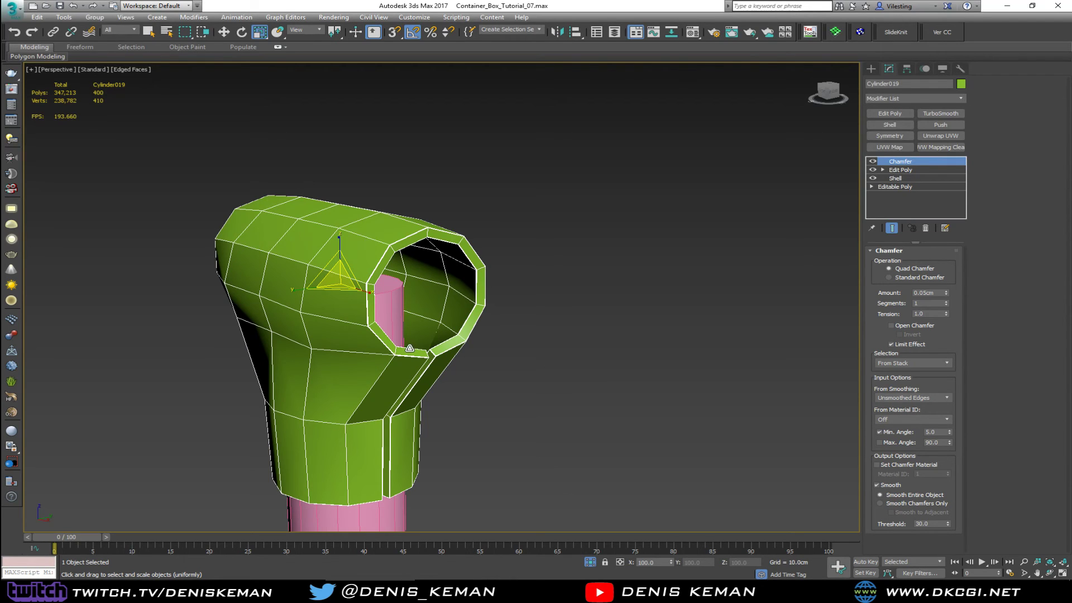
scroll(379, 342, "up", 5)
scroll(501, 364, "down", 3)
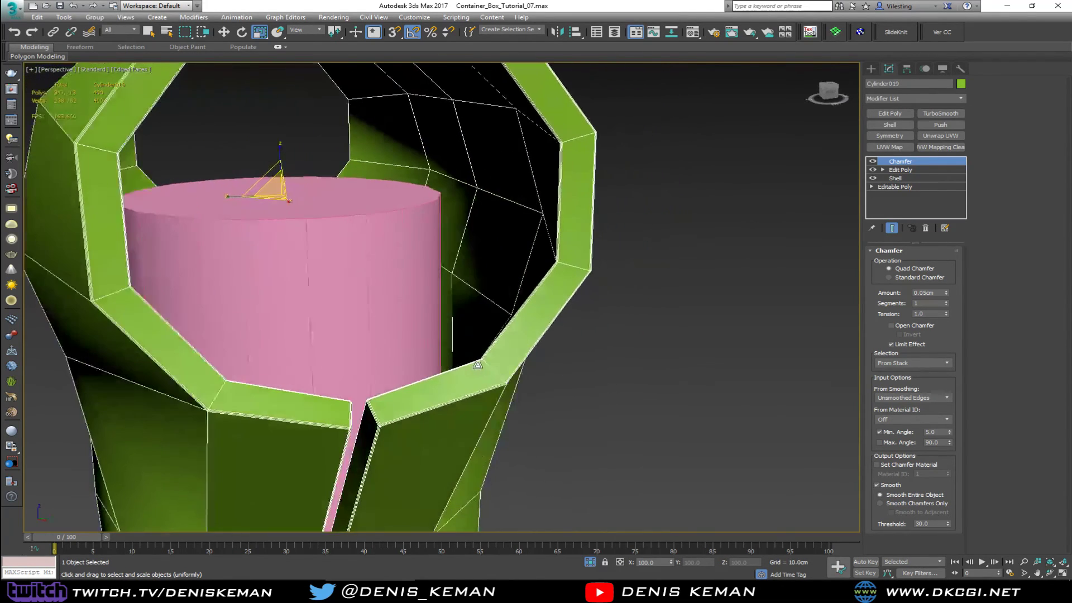
scroll(484, 369, "down", 2)
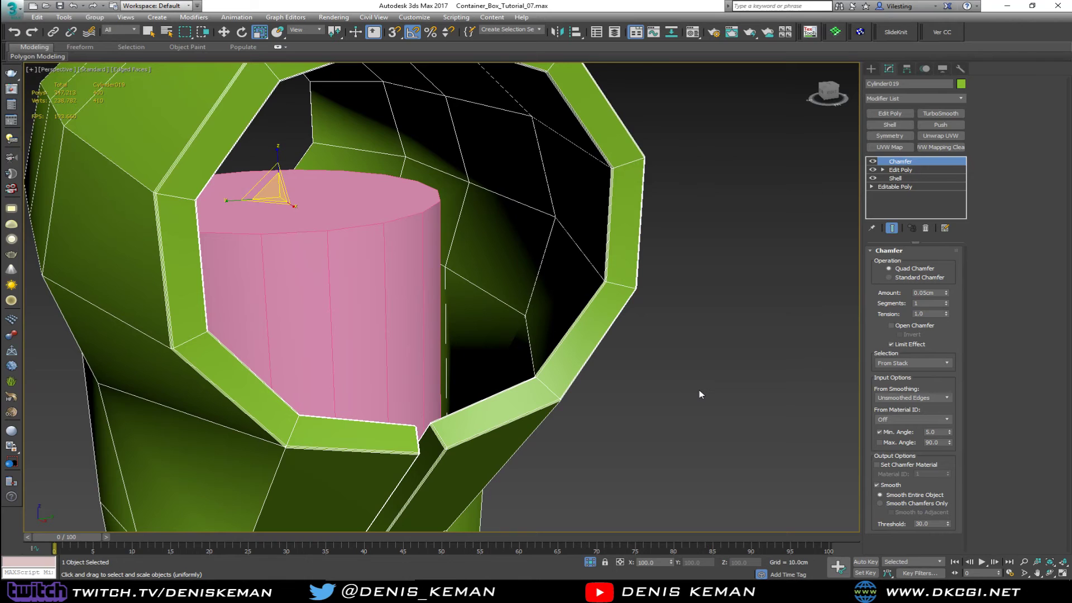
- Add a TurboSmooth modifier with 2 iterations to the cover and examine the shading around the open end and slit
left_click(940, 113)
scroll(517, 280, "down", 5)
key("F4")
scroll(493, 232, "down", 3)
left_click(494, 232)
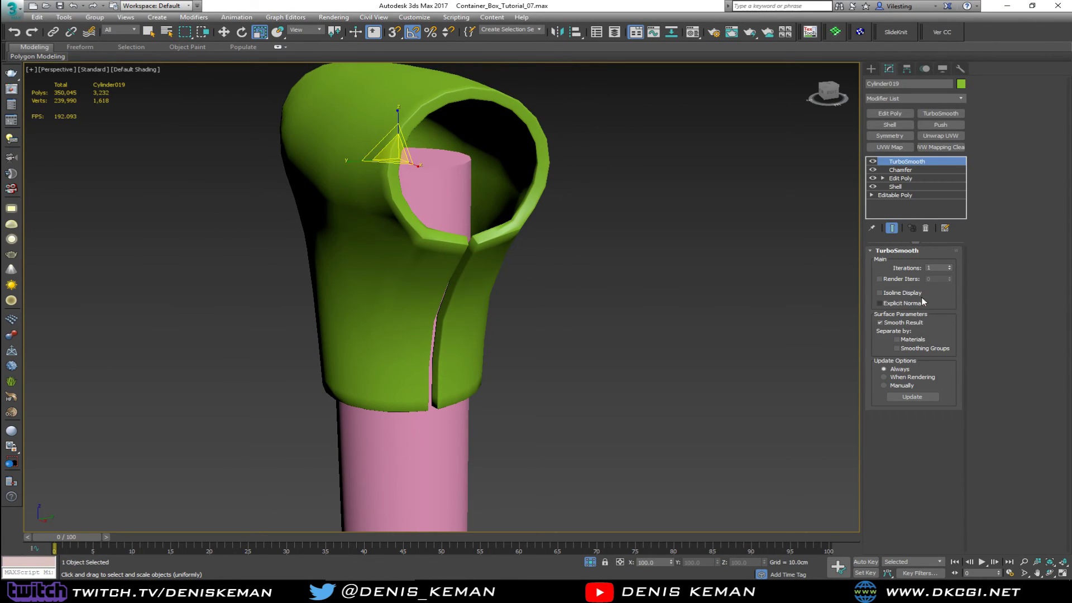
left_click(949, 266)
left_click(563, 288)
middle_click_drag(564, 288, 522, 265, "alt")
middle_click_drag(275, 112, 425, 334)
middle_click_drag(387, 288, 294, 290, "alt")
scroll(210, 289, "up", 4)
left_click(229, 292)
scroll(227, 291, "up", 2)
left_click(899, 178)
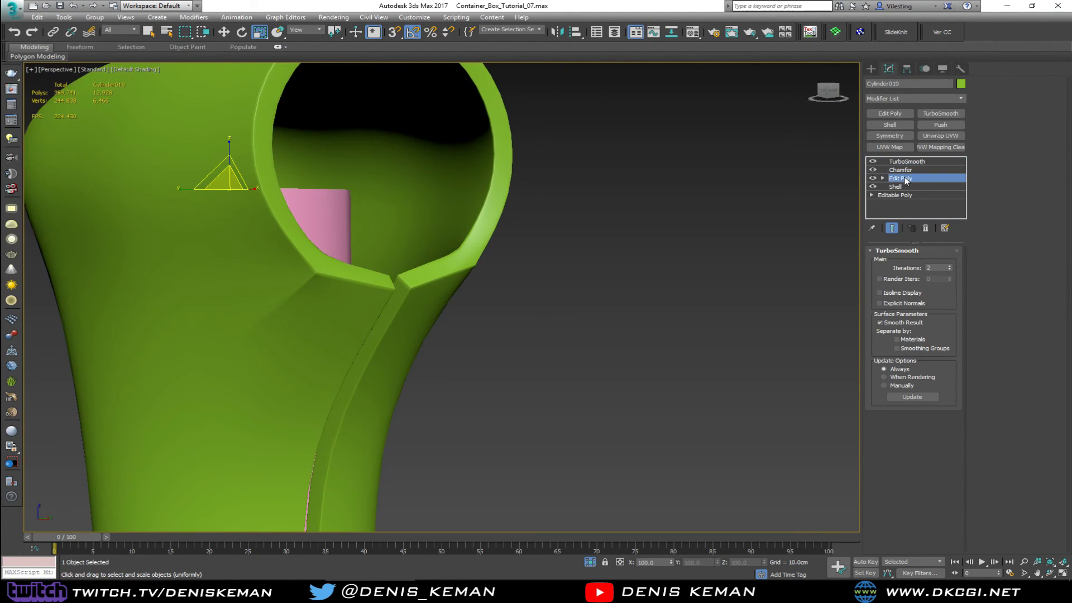
key("F4")
scroll(352, 293, "up", 2)
key("grave")
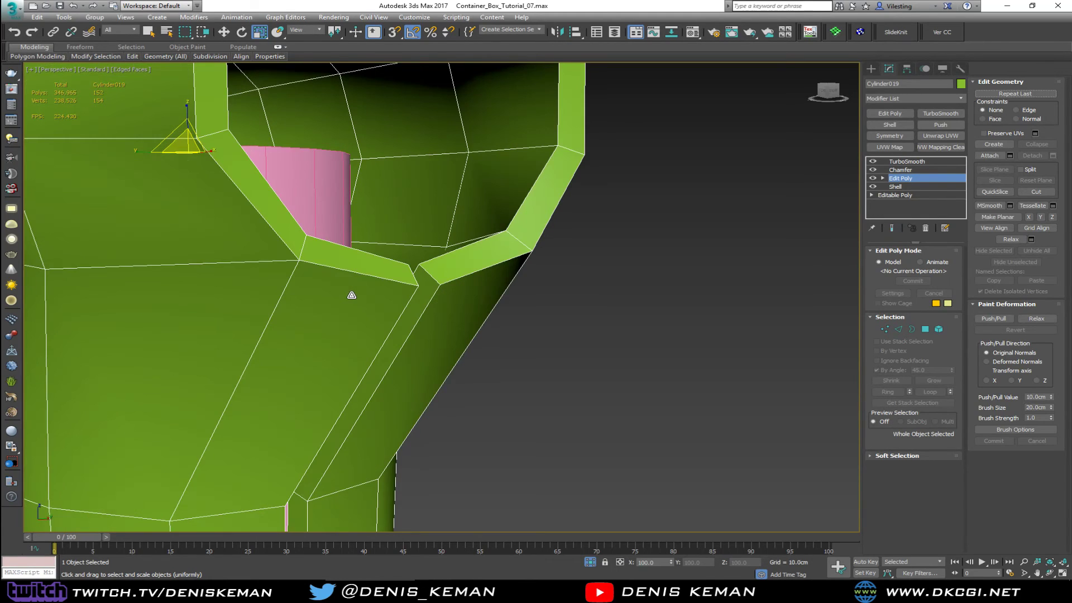
scroll(347, 296, "down", 3)
mouse_move(431, 211)
middle_mouse_down("alt")
mouse_move(399, 190)
mouse_move(385, 205)
mouse_move(418, 220)
middle_mouse_up("alt")
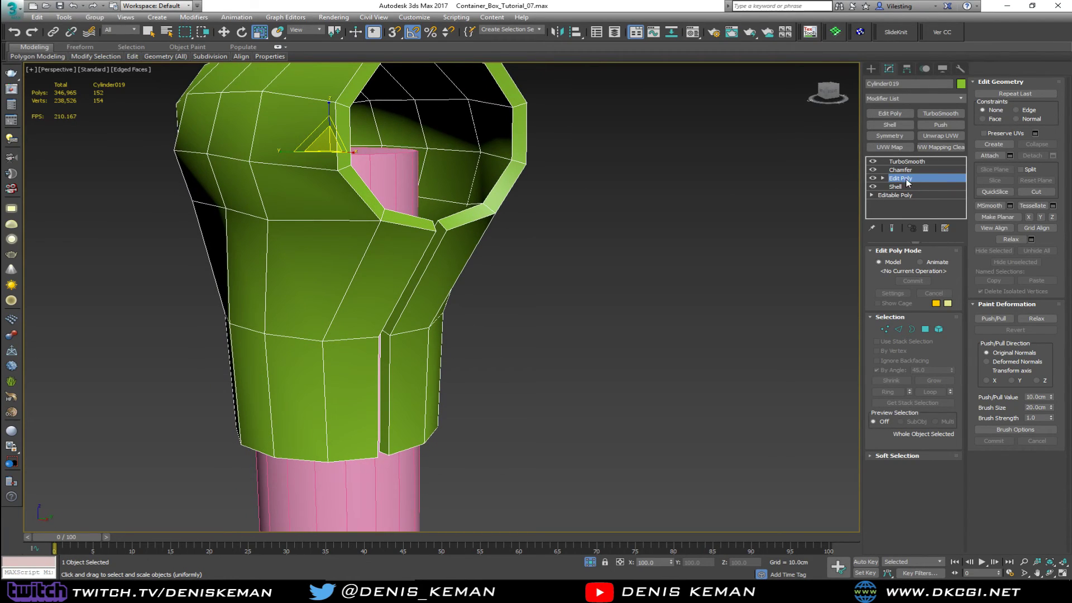
scroll(379, 234, "up", 2)
key("alt+1")
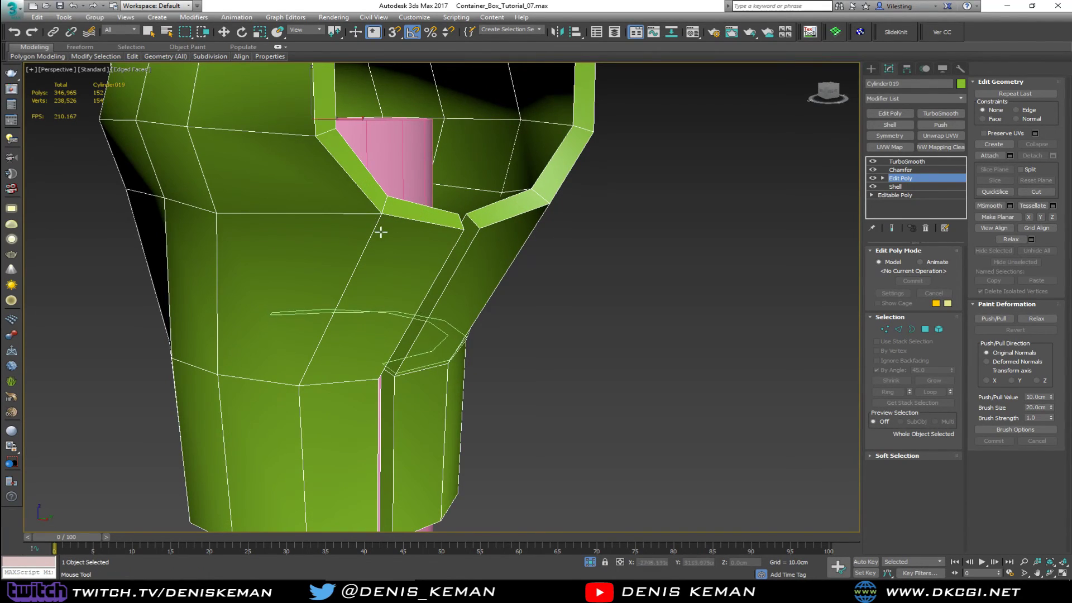
key("w")
middle_click_drag(411, 251, 382, 228, "alt")
key("2")
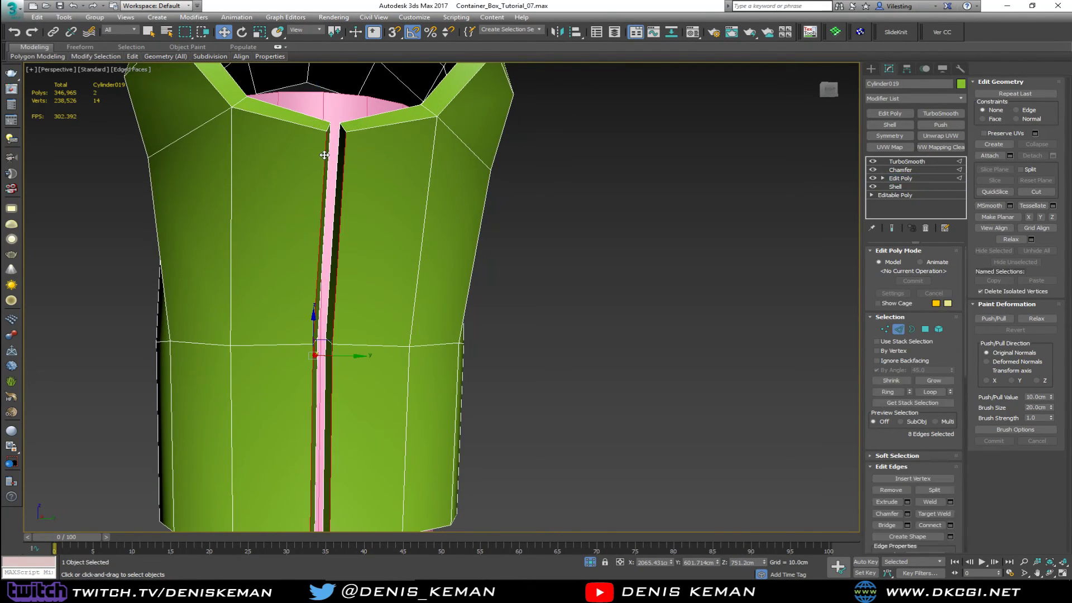
left_click(324, 155)
key("alt+r")
middle_click_drag(325, 155, 513, 292)
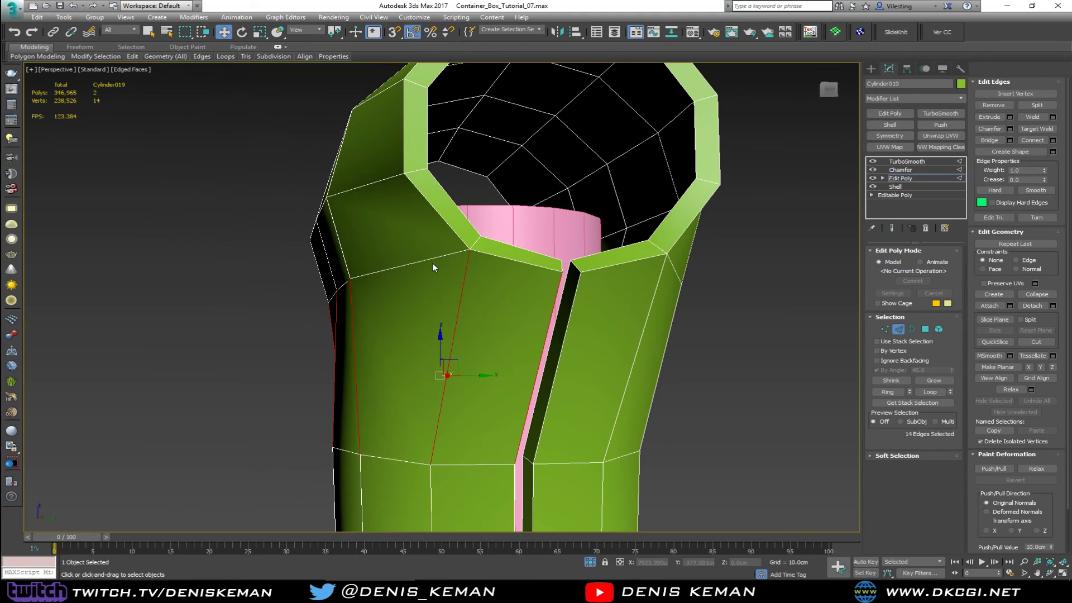
left_click(427, 258, "ctrl")
key("alt+r")
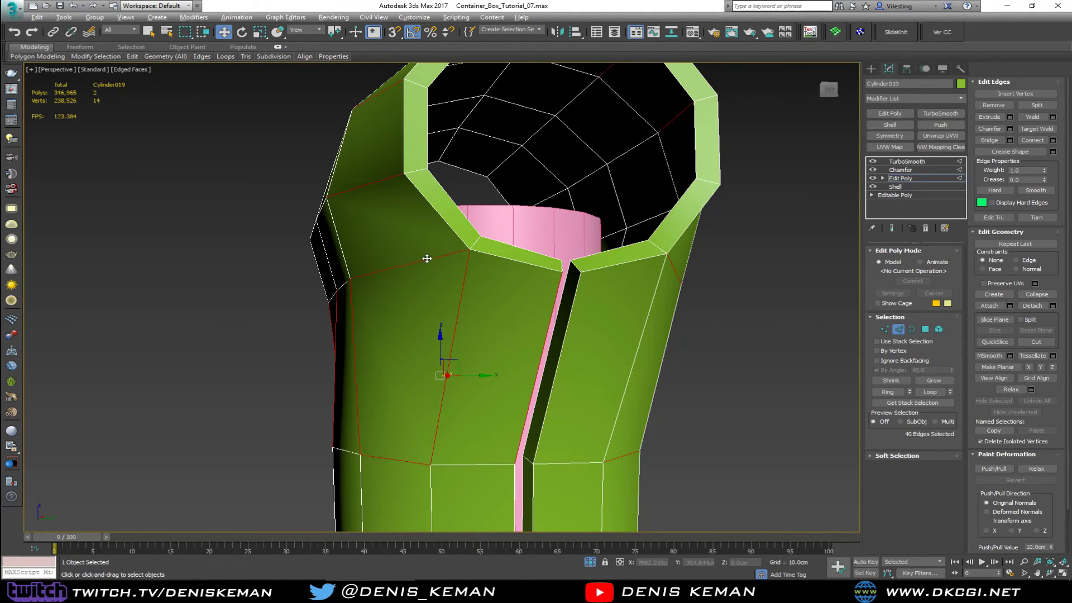
middle_click_drag(432, 276, 447, 232)
scroll(447, 233, "down", 3)
middle_click_drag(399, 310, 445, 313, "alt")
left_click_drag(445, 314, 292, 370, "alt")
middle_click_drag(333, 333, 490, 266, "alt")
key("ctrl+z")
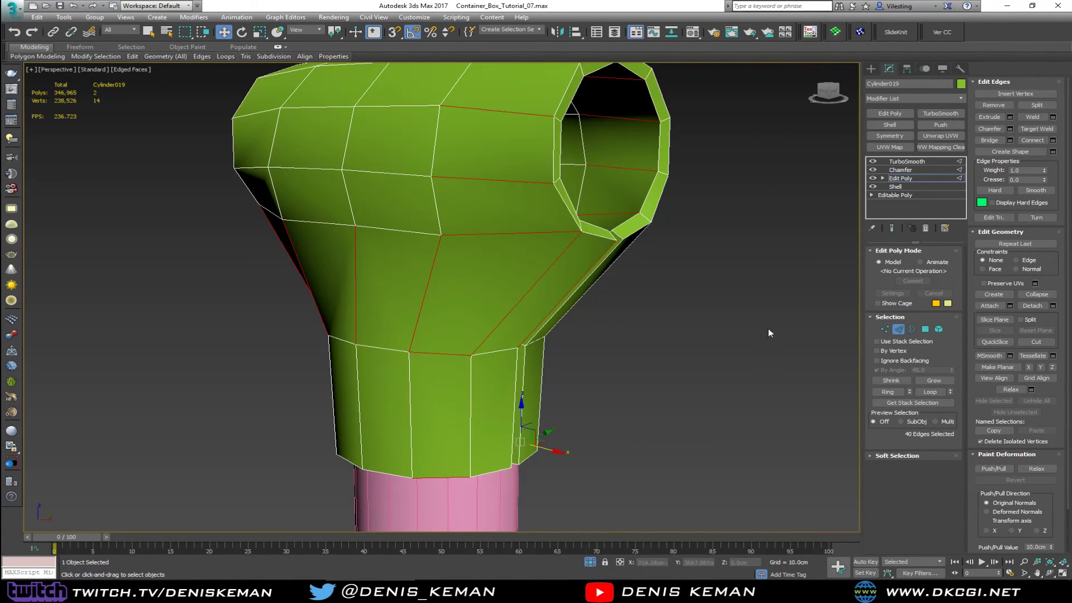
left_click(898, 330)
left_click(718, 305)
- Remove the TurboSmooth modifier from the joint cover
mouse_move(512, 228)
middle_mouse_down()
mouse_move(495, 264)
mouse_move(540, 235)
mouse_move(547, 247)
mouse_move(485, 246)
mouse_move(500, 249)
middle_mouse_up()
scroll(495, 264, "down", 2)
key("F4")
scroll(510, 251, "down", 2)
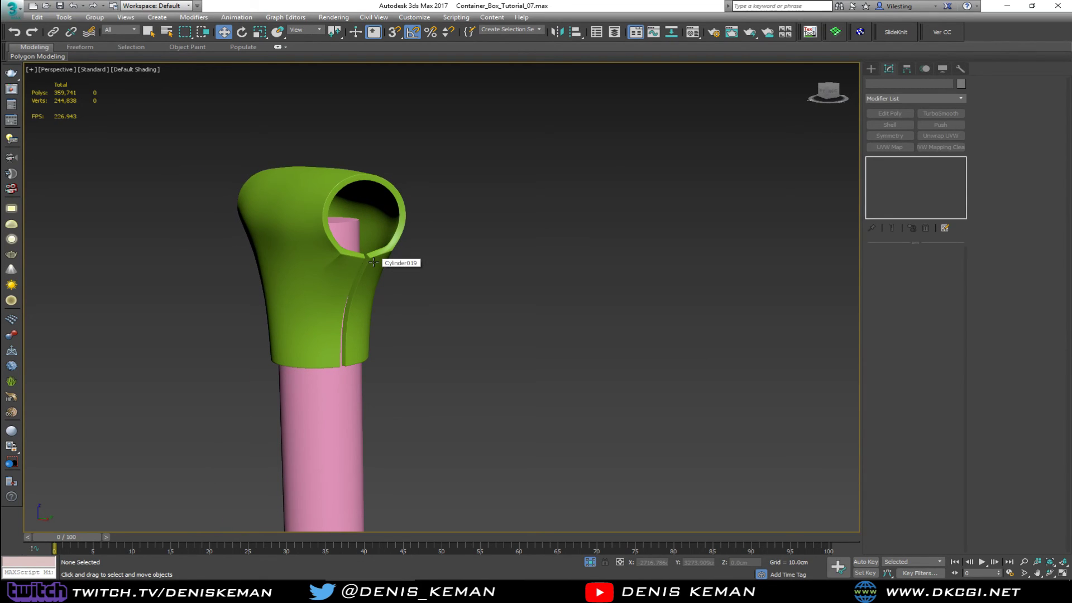
scroll(349, 265, "up", 2)
left_click(295, 252)
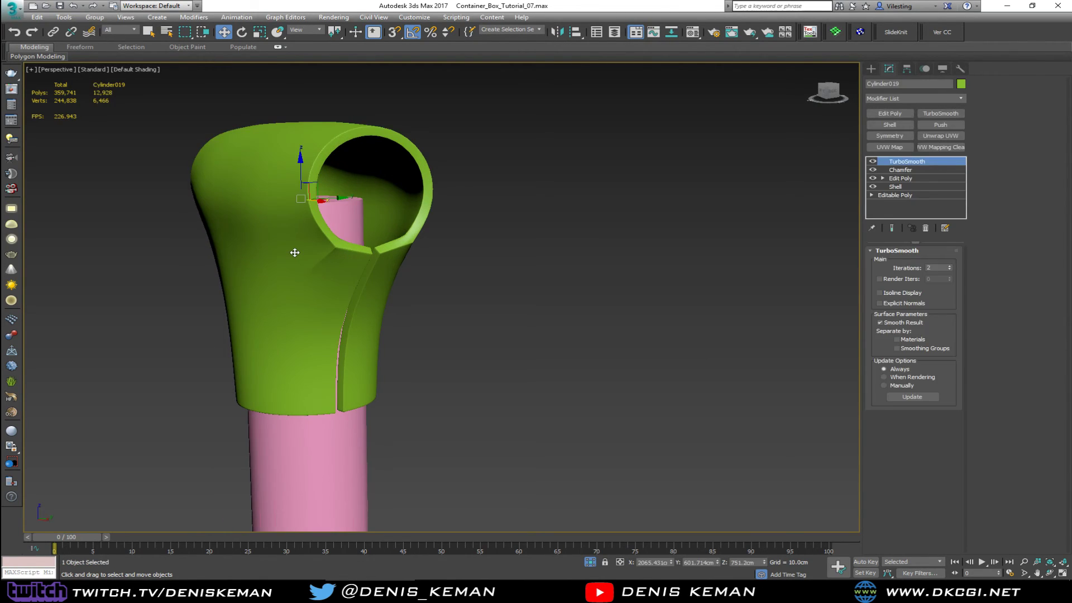
key("F4")
left_click(925, 228)
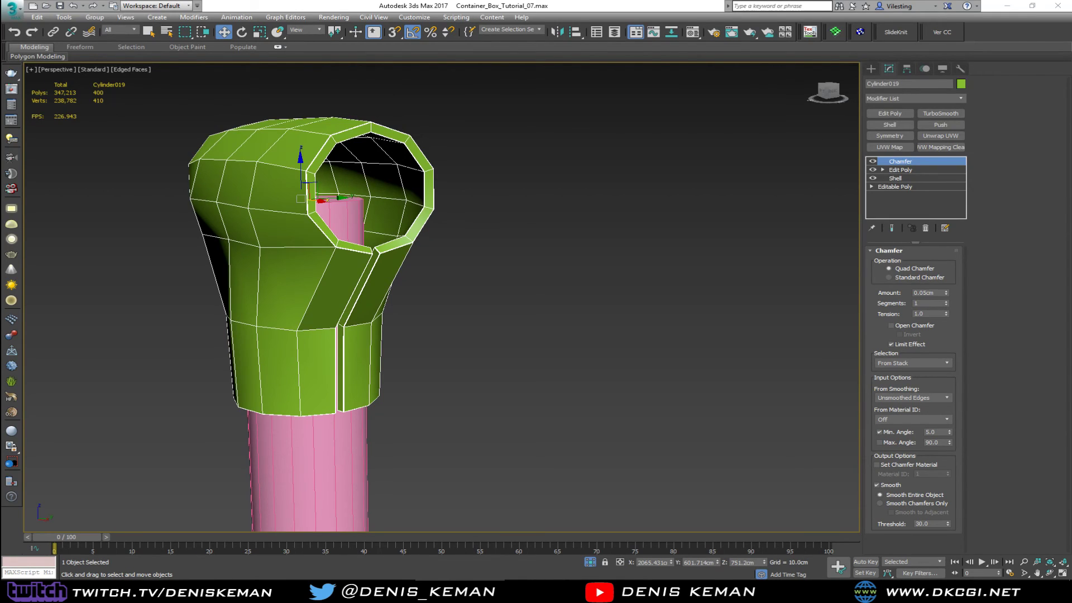
- Add a second Edit Poly modifier above the cover's Chamfer
scroll(355, 257, "down", 5)
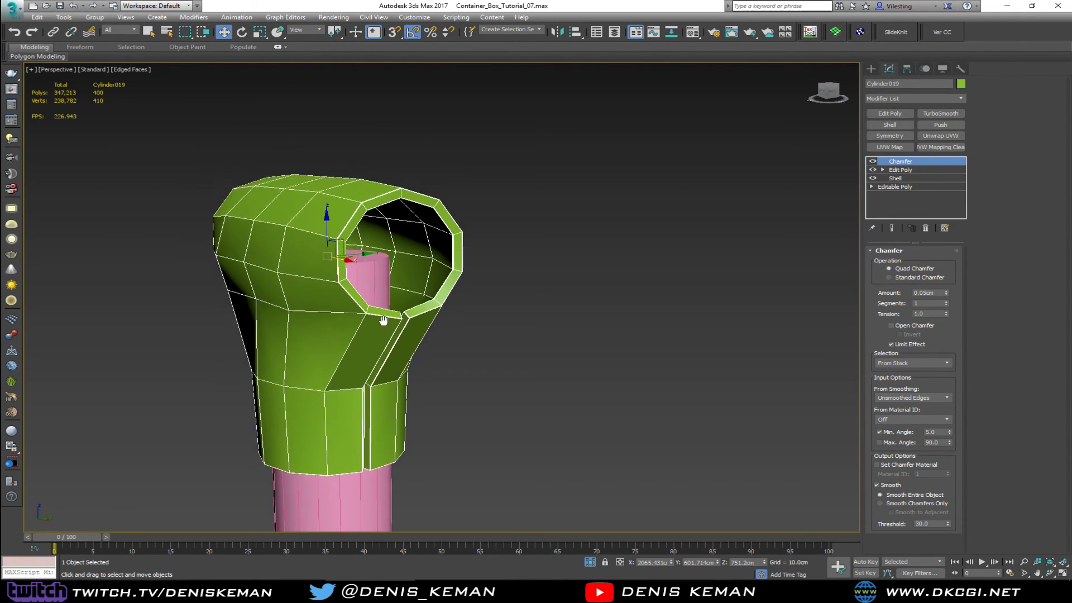
middle_click_drag(358, 290, 427, 303, "alt")
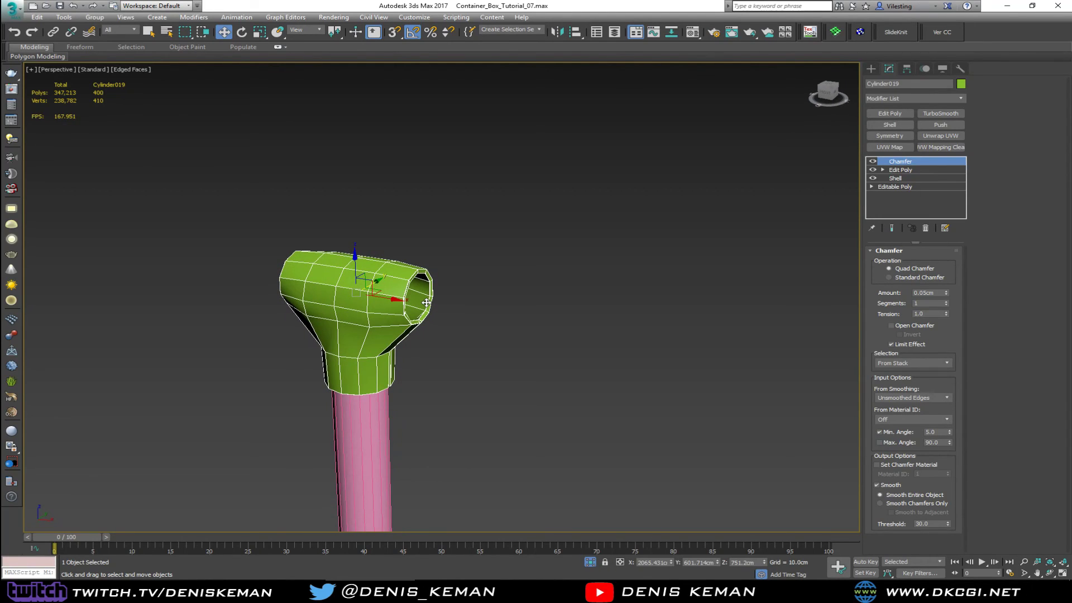
left_click(484, 295)
middle_click_drag(407, 340, 423, 290)
left_click(423, 285)
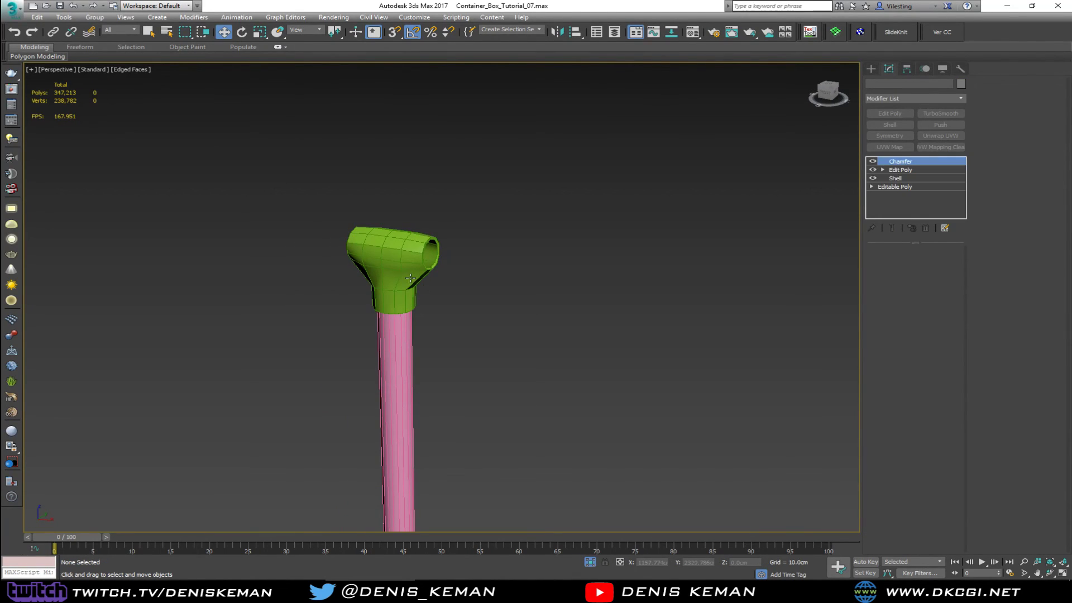
scroll(430, 281, "up", 2)
scroll(435, 279, "up", 4)
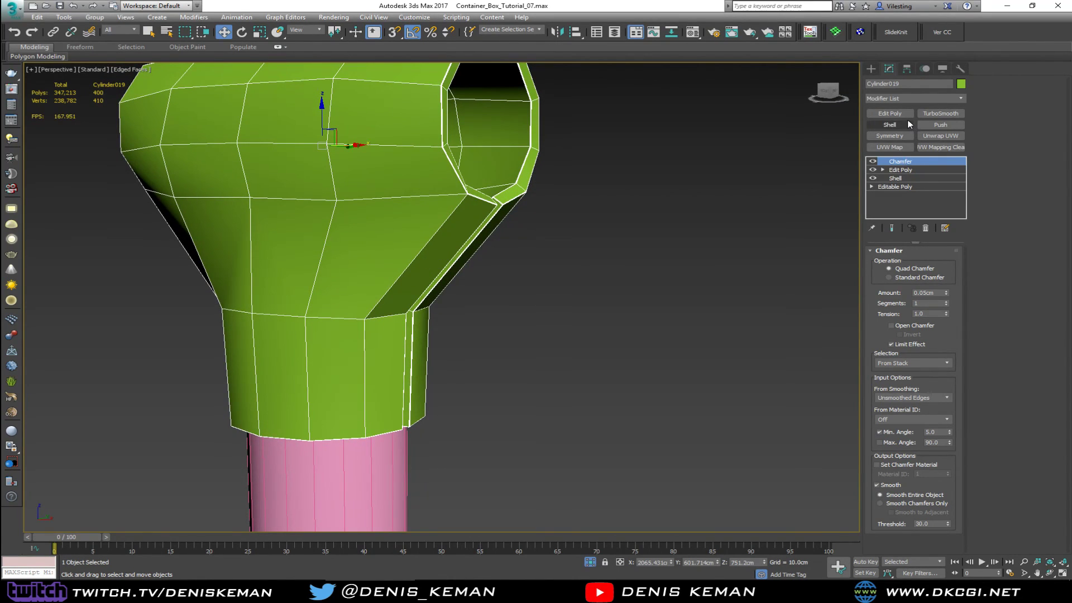
left_click(891, 113)
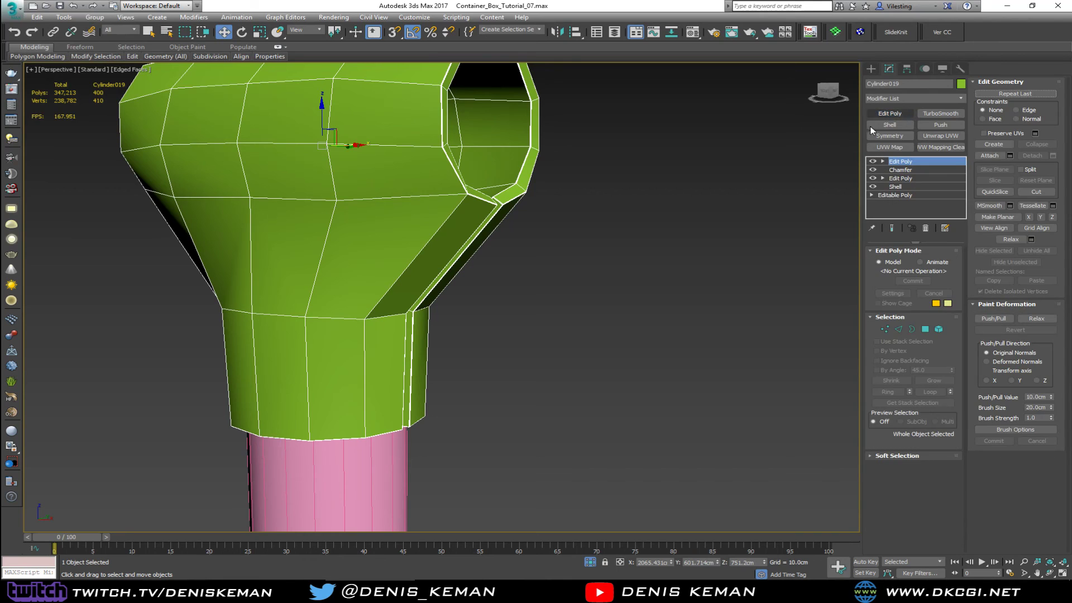
key("w")
middle_click_drag(443, 270, 383, 273, "alt")
key("F3")
left_click_drag(505, 241, 120, 269)
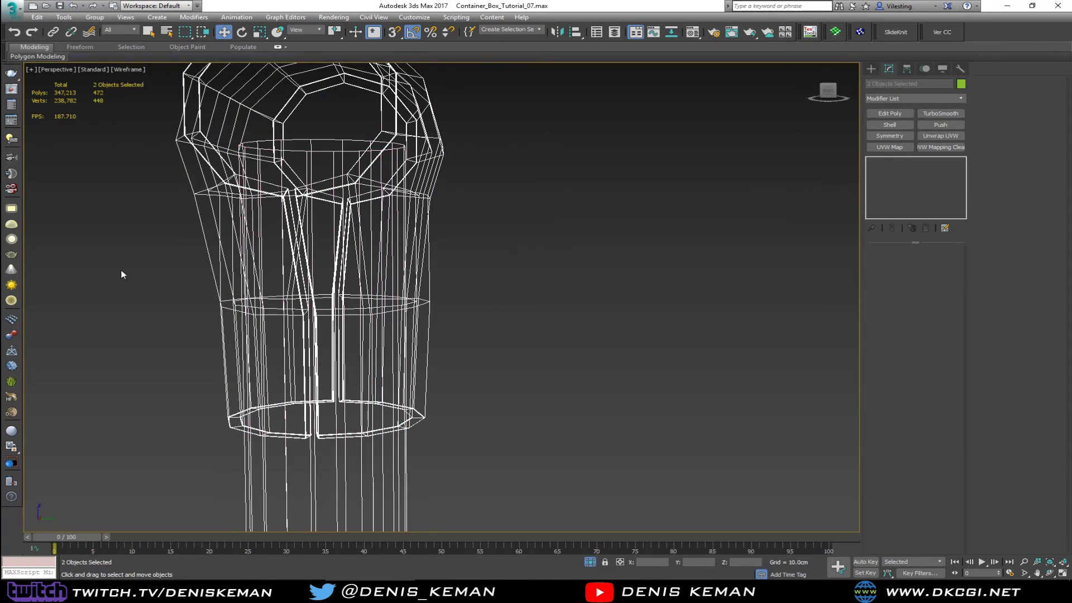
key("F3")
left_click(355, 266)
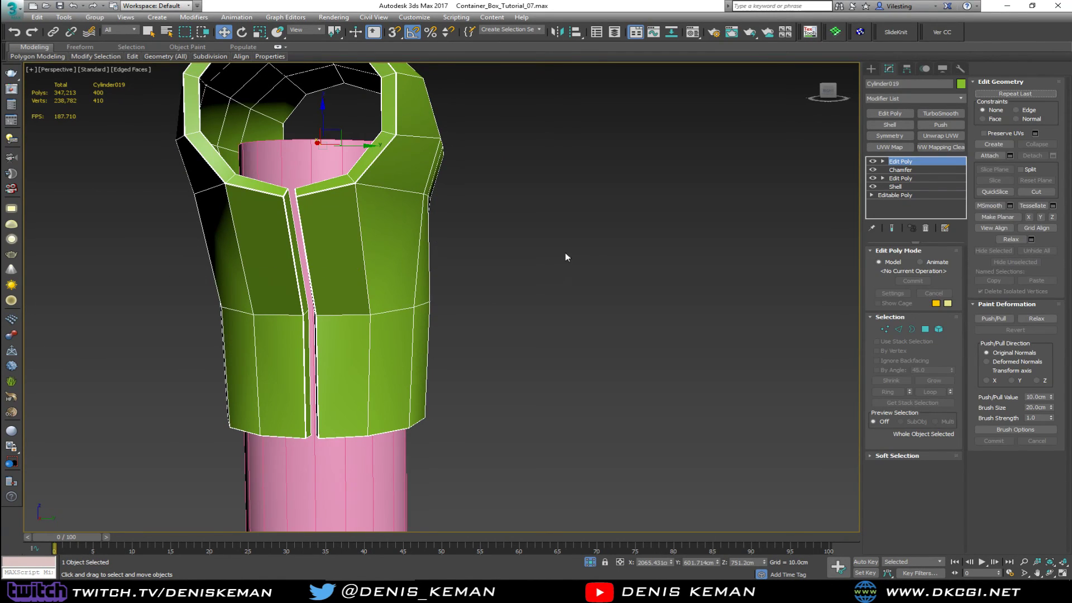
- Select all lengthwise edges of the flared section between neck and head and connect them with 1 segment
key("2")
left_click_drag(551, 249, 101, 255)
middle_click_drag(237, 258, 285, 264, "alt")
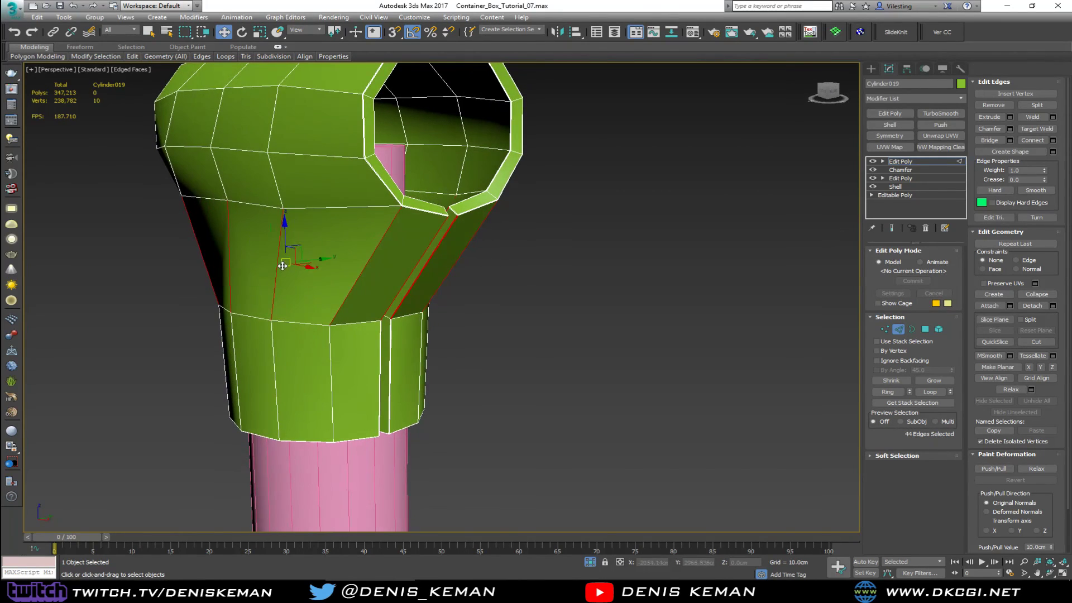
left_click(1052, 140)
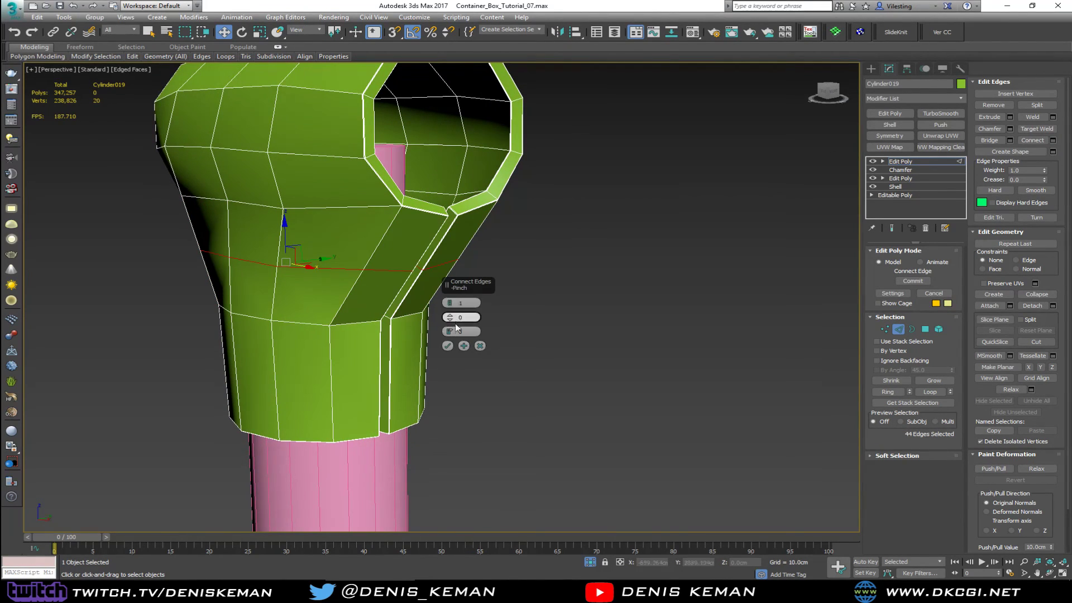
left_click(447, 345)
- Scale the new edge loop slightly inward along X to curve the flare, and leave edge editing
middle_click_drag(308, 263, 385, 325, "alt")
key("r")
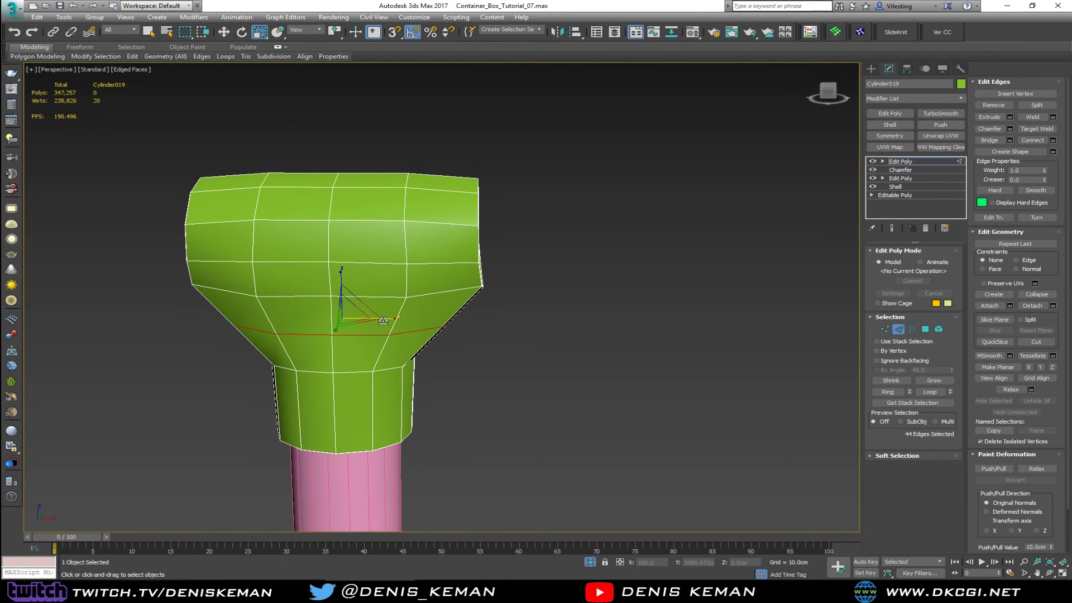
left_click_drag(380, 319, 370, 320)
middle_click_drag(370, 319, 416, 316, "alt")
left_click(898, 329)
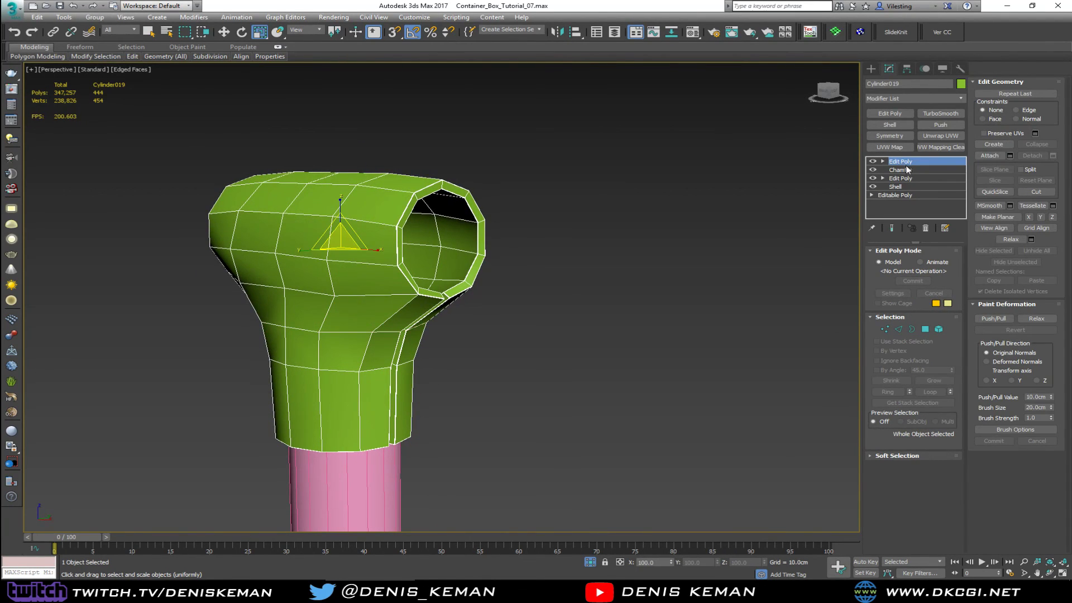
- Add a TurboSmooth modifier with 2 iterations to the reshaped joint cover and deselect it
left_click(941, 114)
left_click(621, 297)
key("F4")
scroll(419, 344, "down", 3)
mouse_move(420, 344)
middle_mouse_down("alt")
mouse_move(364, 337)
mouse_move(420, 327)
middle_mouse_up("alt")
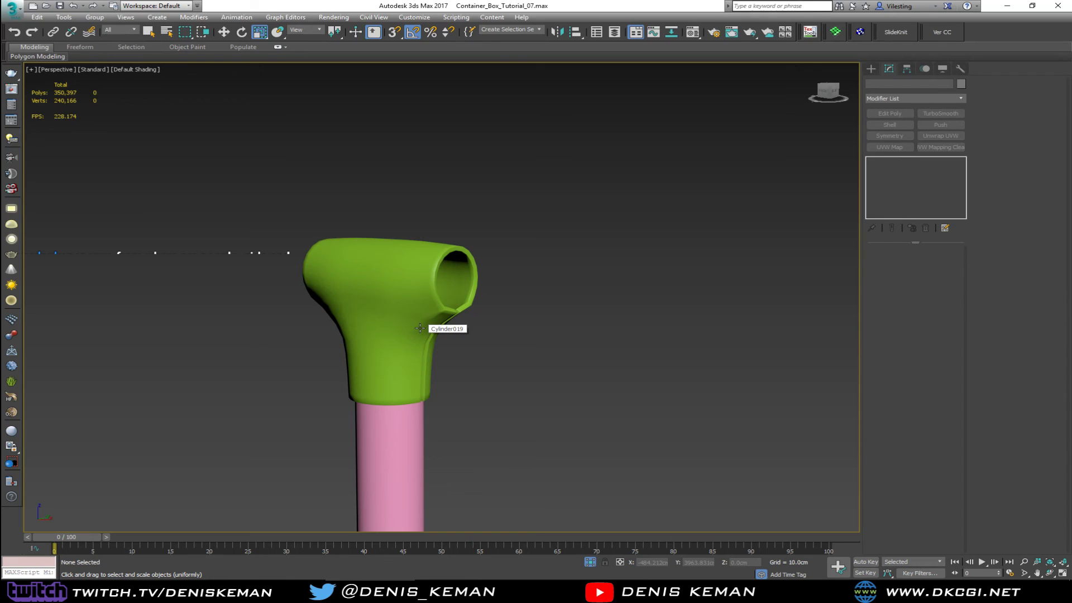
scroll(419, 330, "up", 5)
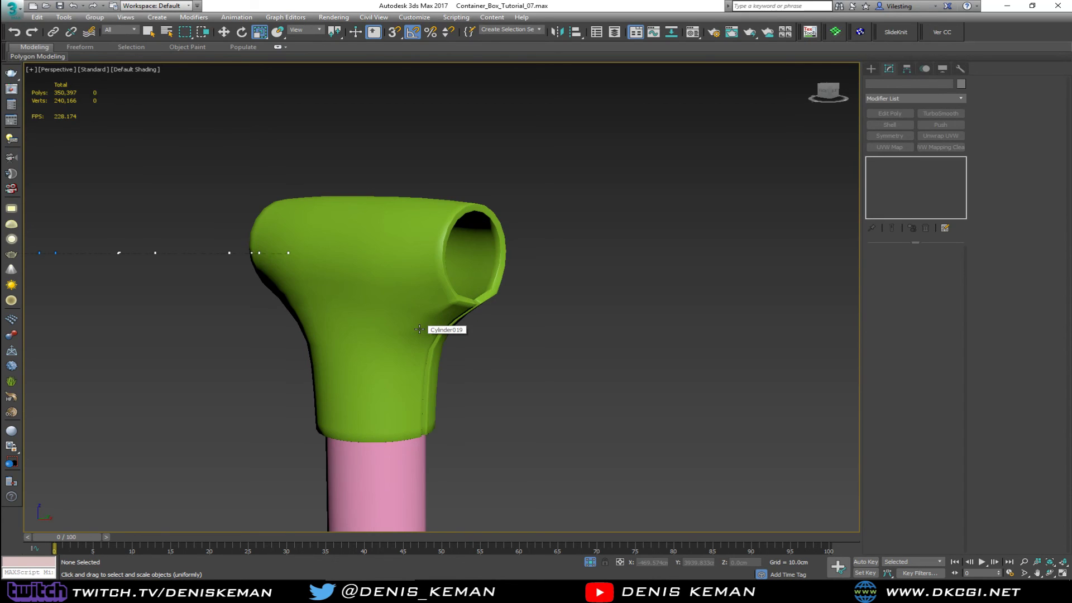
left_click(442, 302)
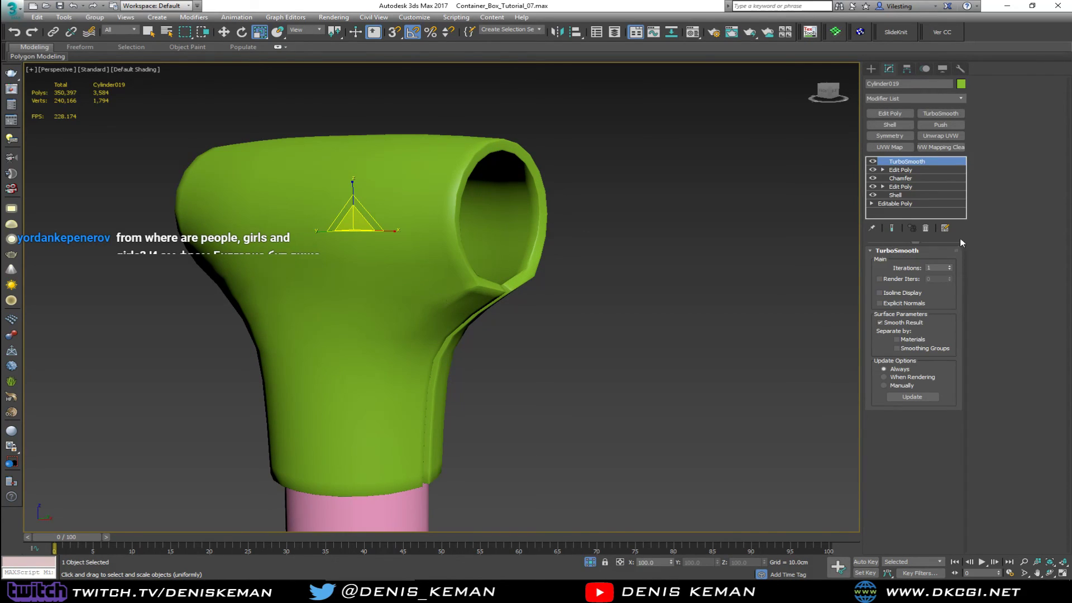
left_click(949, 266)
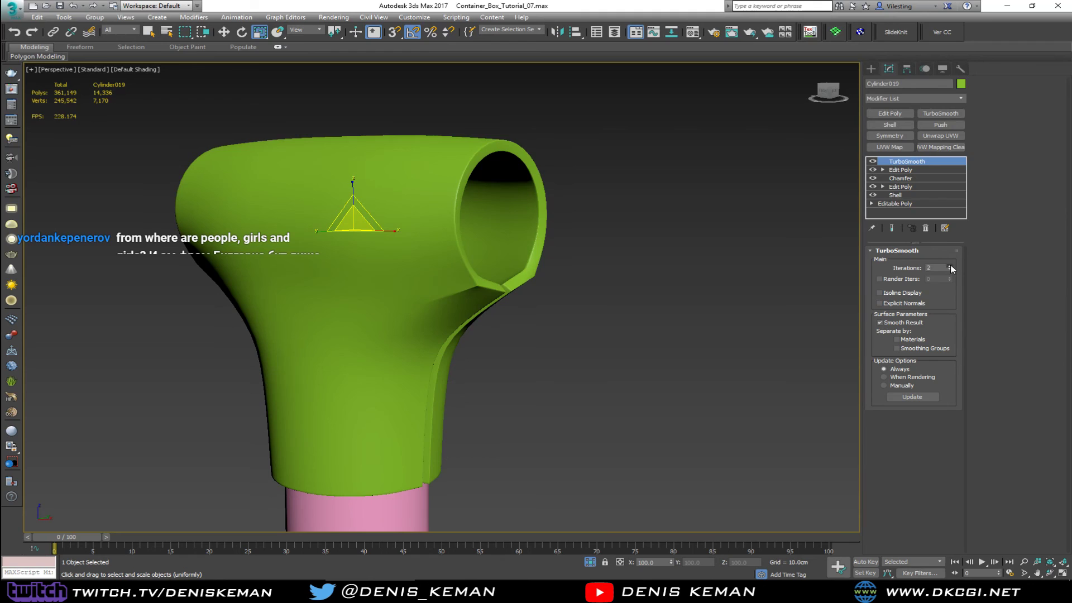
left_click(680, 303)
scroll(539, 300, "down", 4)
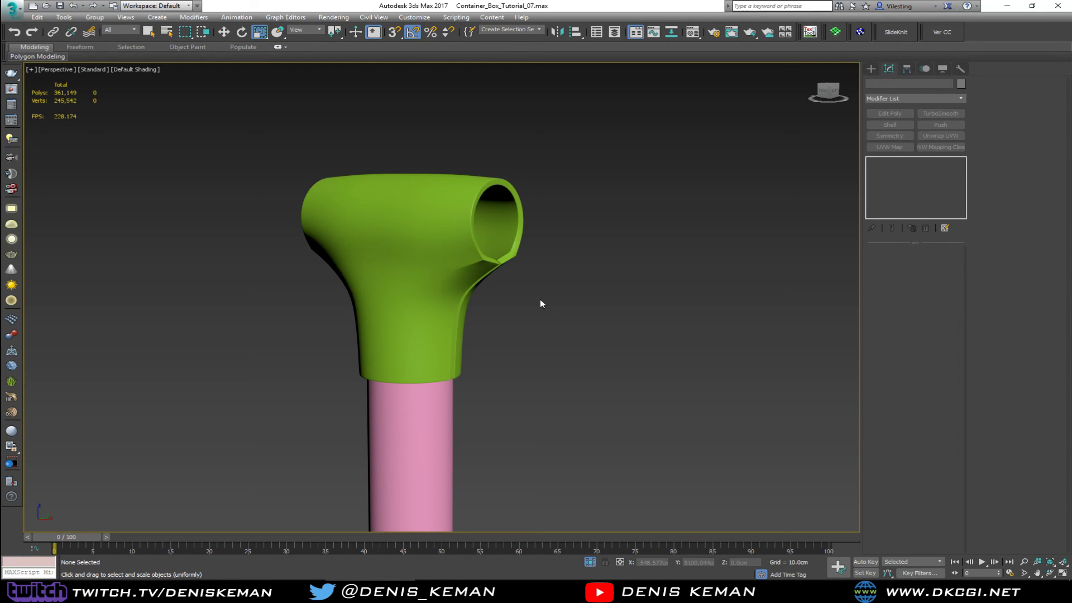
- Bring the hidden container frame and the rest of the scene back into view around the pole
scroll(539, 302, "down", 4)
middle_click_drag(539, 302, 534, 309, "alt")
right_click(532, 304)
left_click(565, 227)
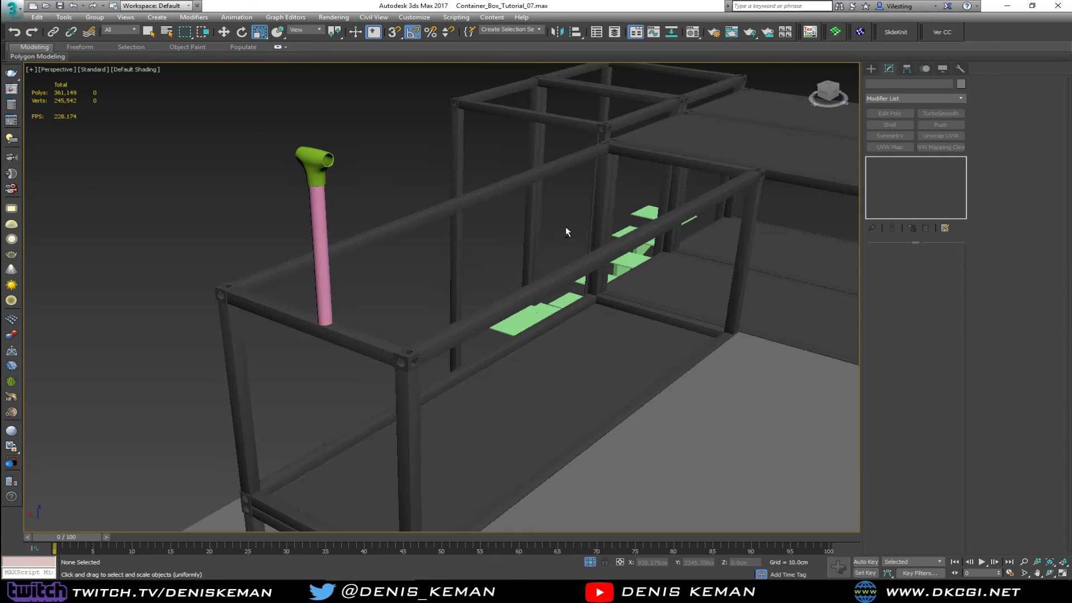
middle_click_drag(578, 244, 321, 151, "alt")
scroll(502, 270, "down", 4)
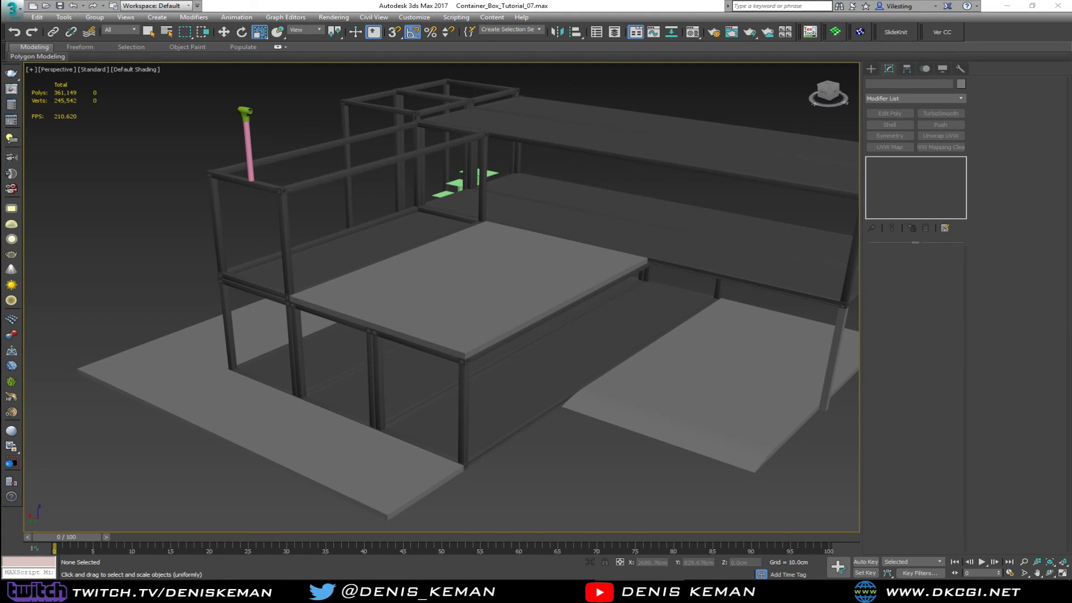
left_click_drag(0, 151, 500, 99)
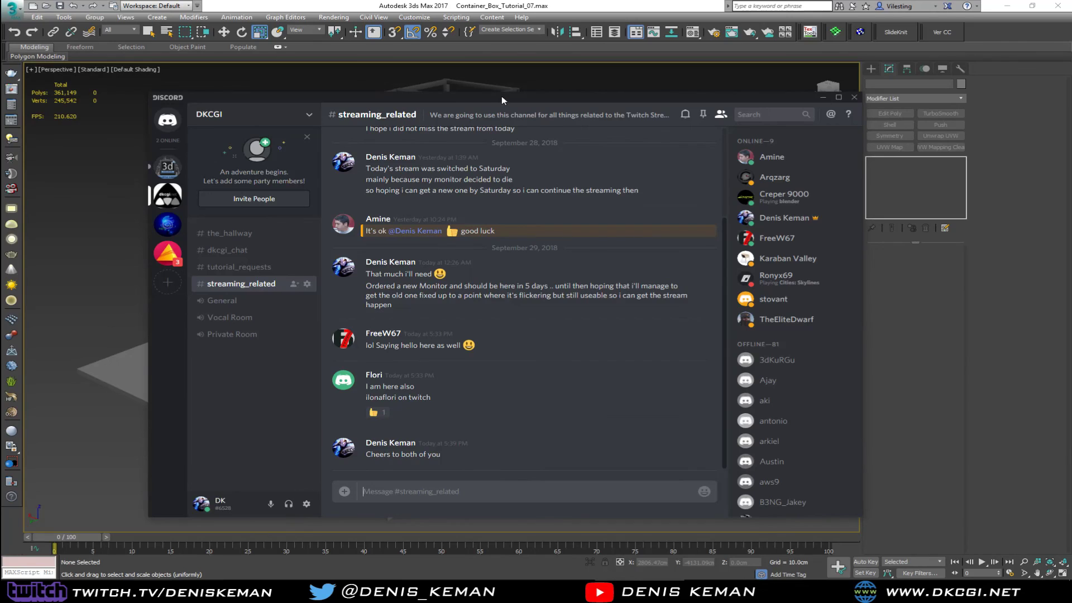
left_click_drag(515, 101, 0, 34)
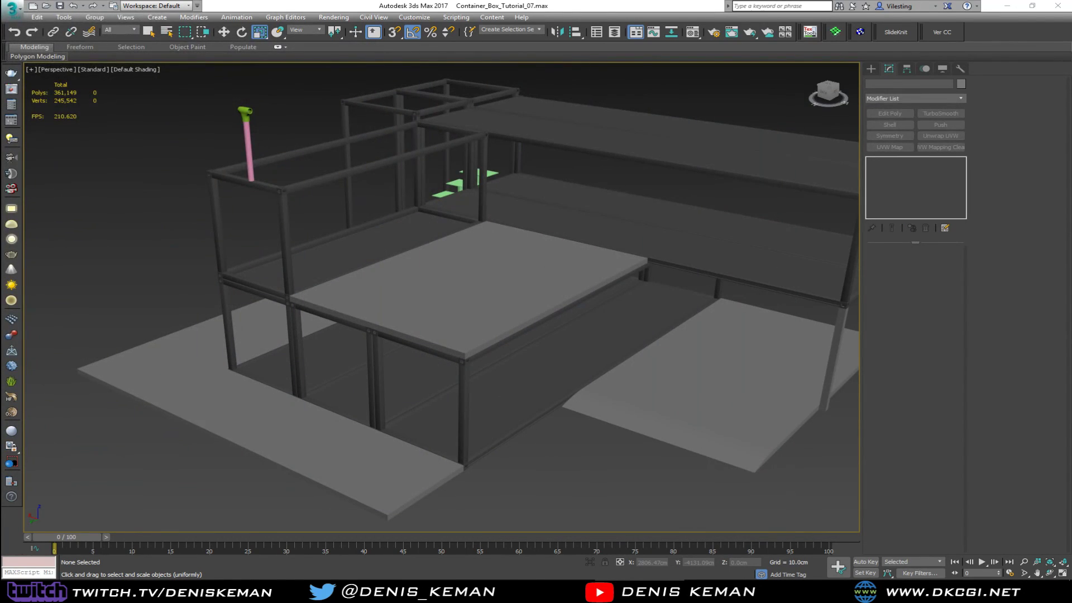